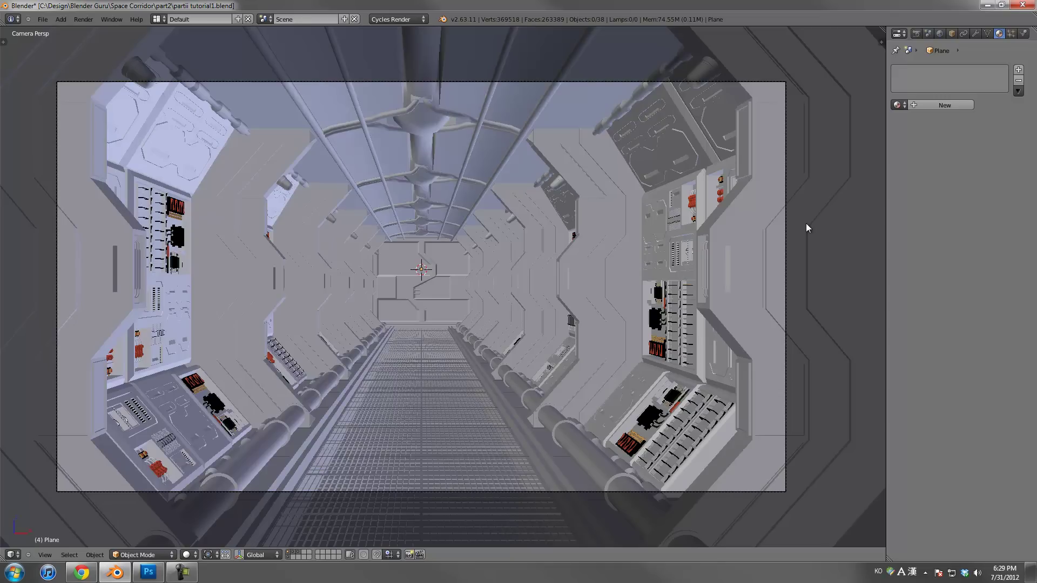
Select the corridor mesh, check the finished corridor image final.psd in Photoshop, and return to Blender
right_click(525, 278)
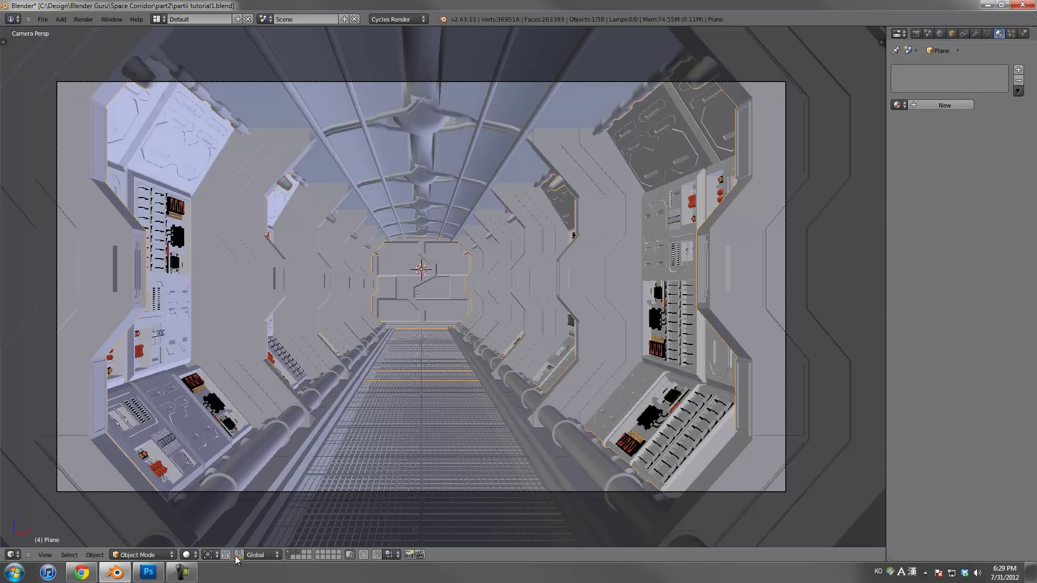
click(149, 572)
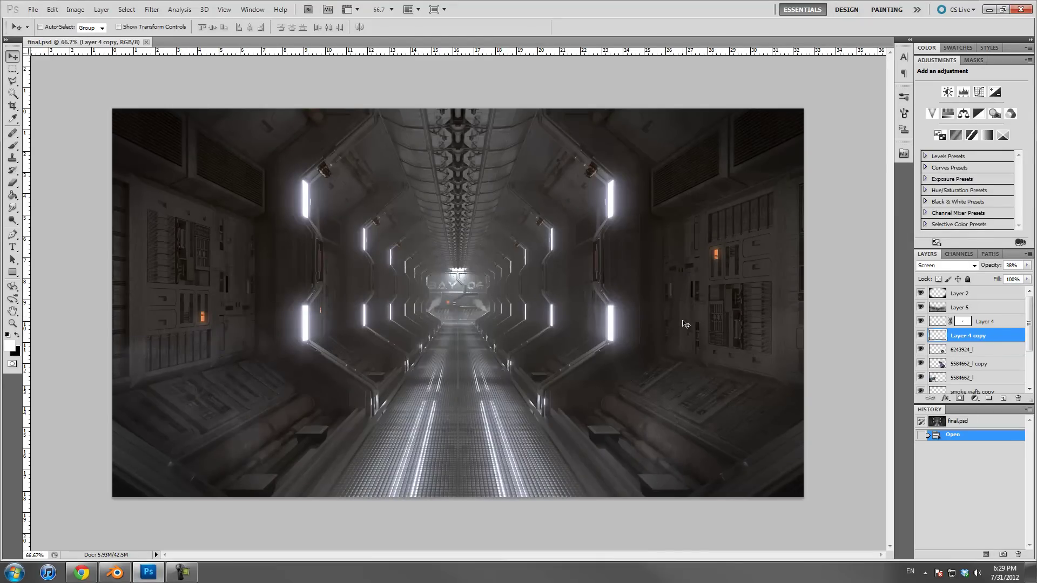
key(alt+Tab)
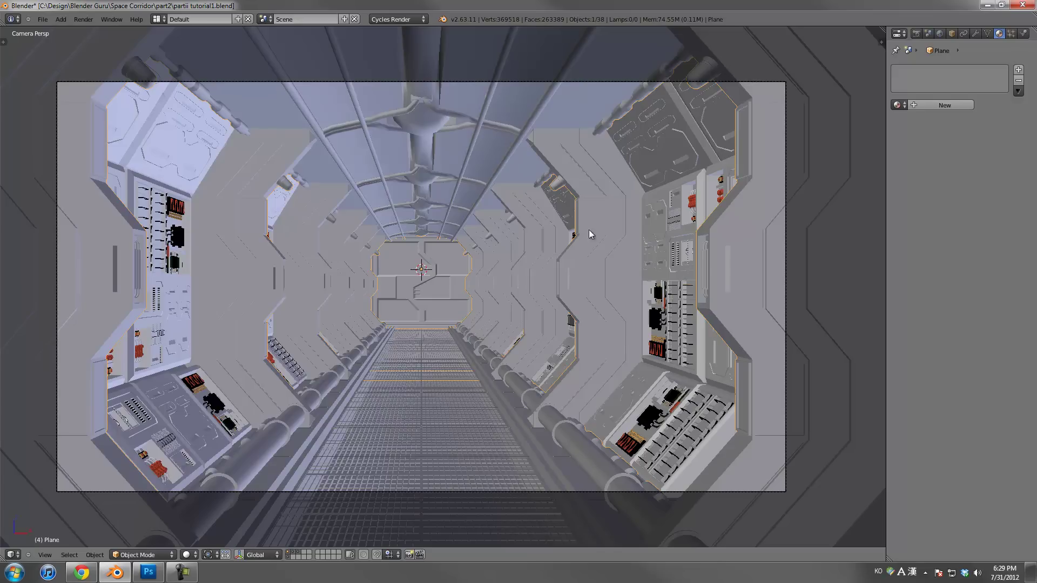
Show the corridor in wireframe, leave the camera view for its open end, and open the mesh for editing
scroll(575, 322, down, 5)
key(z)
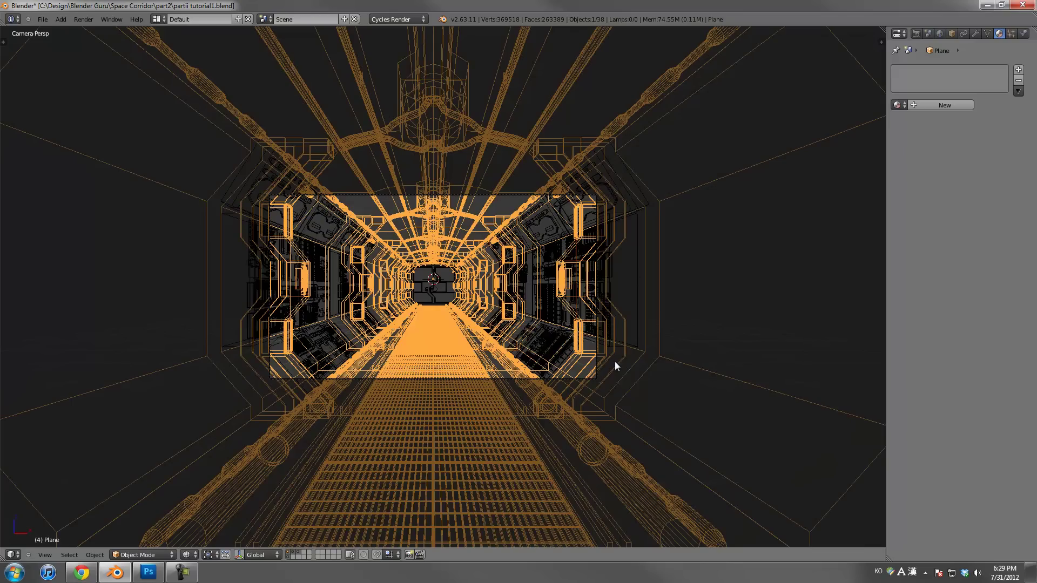
middle_drag(614, 313, 597, 326)
scroll(598, 326, down, 3)
middle_drag(463, 178, 423, 202)
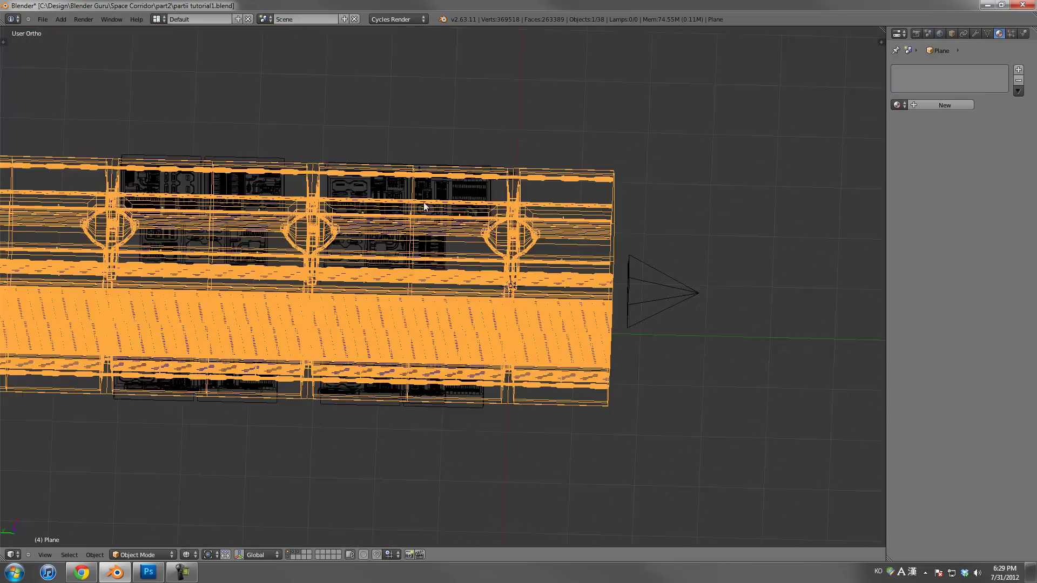
middle_drag(469, 322, 548, 321)
scroll(567, 322, up, 3)
scroll(566, 324, down, 5)
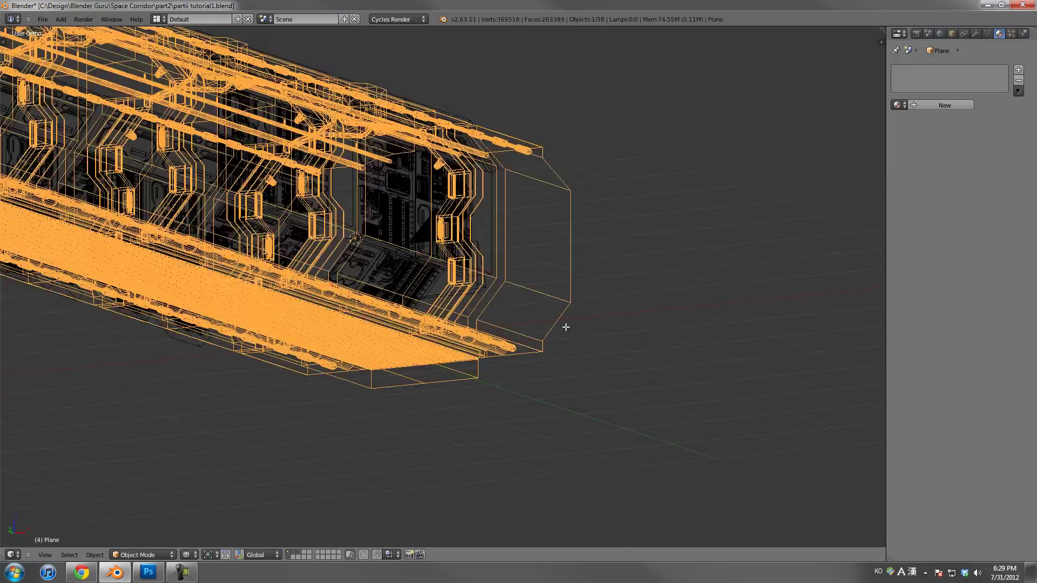
scroll(562, 330, up, 4)
key(Tab)
Examine the floor grate, pipes and outer wall vertices at the corridor's open end
scroll(556, 335, down, 3)
mouse_move(556, 336)
middle_down()
mouse_move(529, 342)
mouse_move(553, 344)
middle_up()
scroll(553, 344, up, 1)
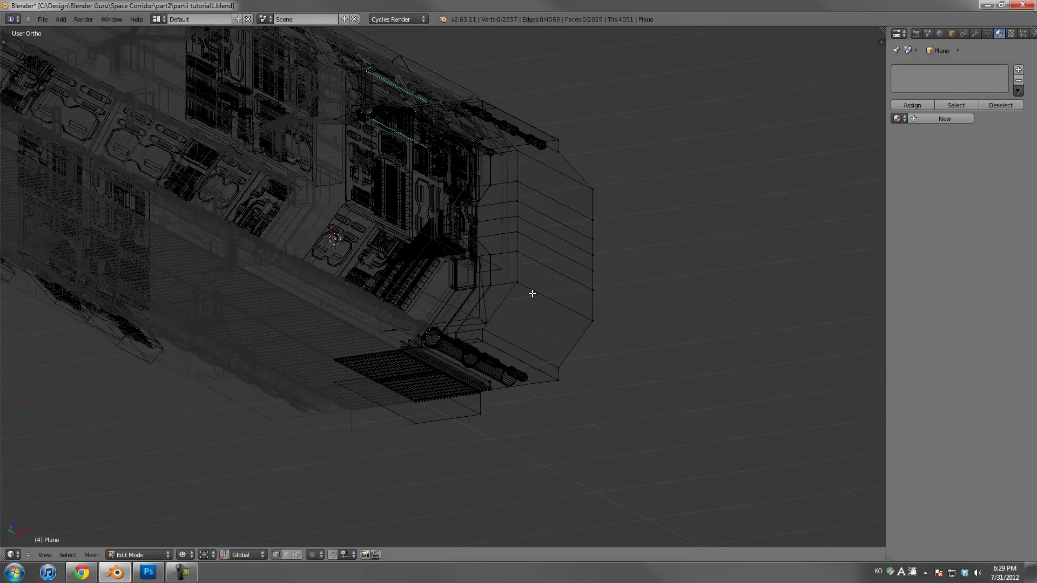
scroll(516, 335, up, 1)
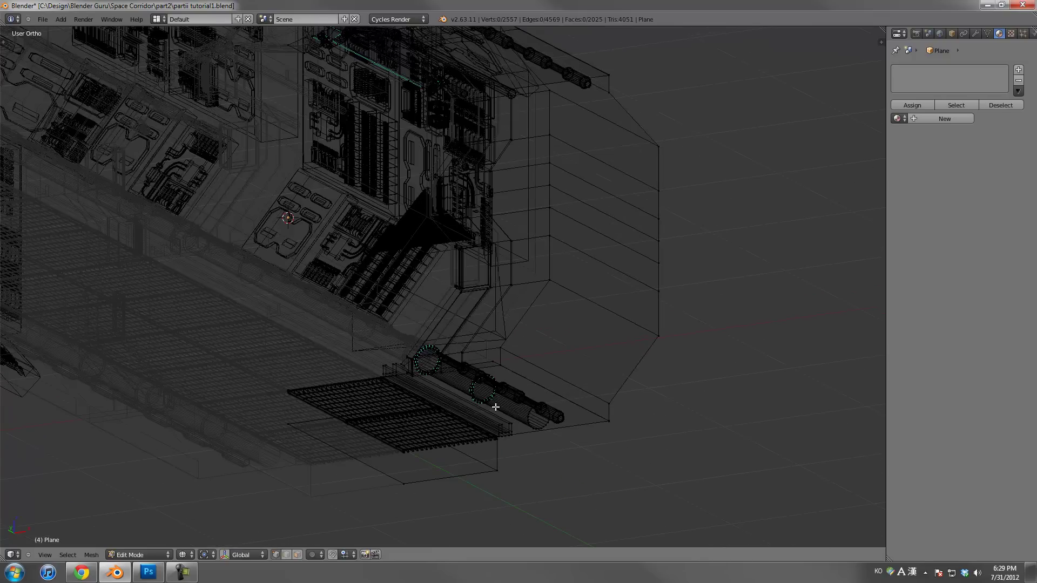
scroll(495, 407, down, 1)
scroll(479, 416, up, 4)
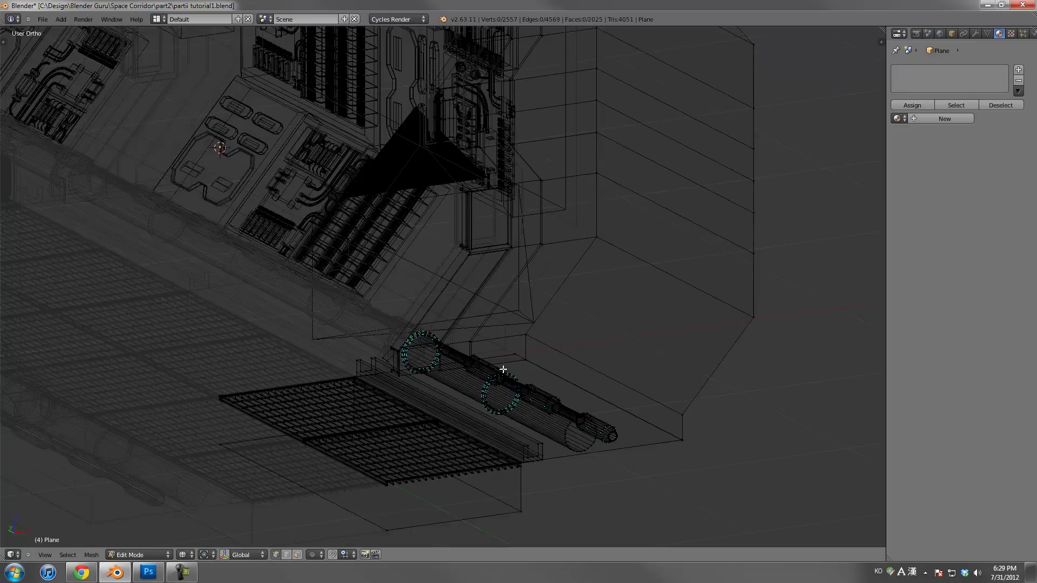
right_click(322, 305)
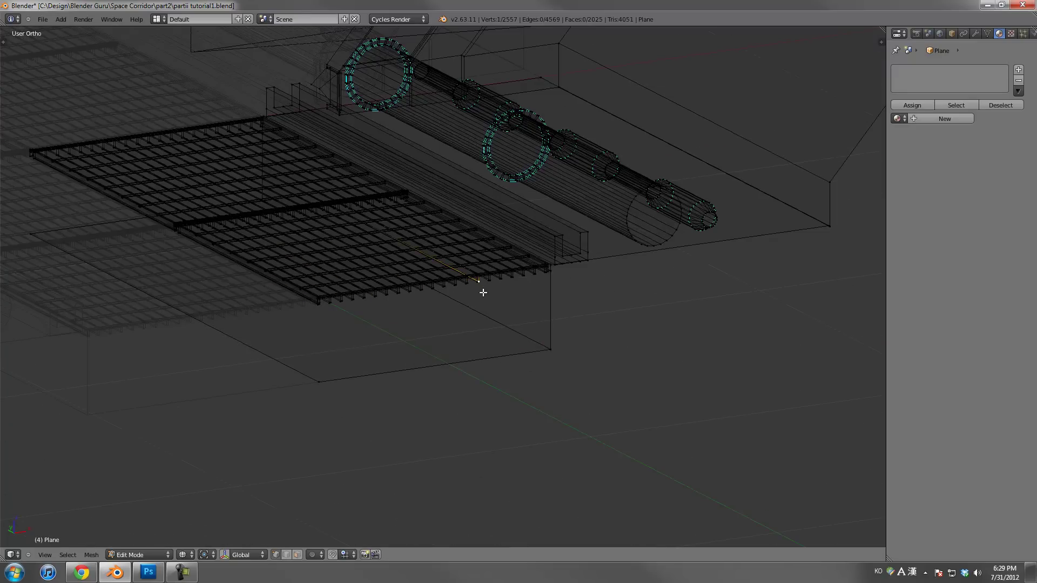
scroll(628, 252, down, 2)
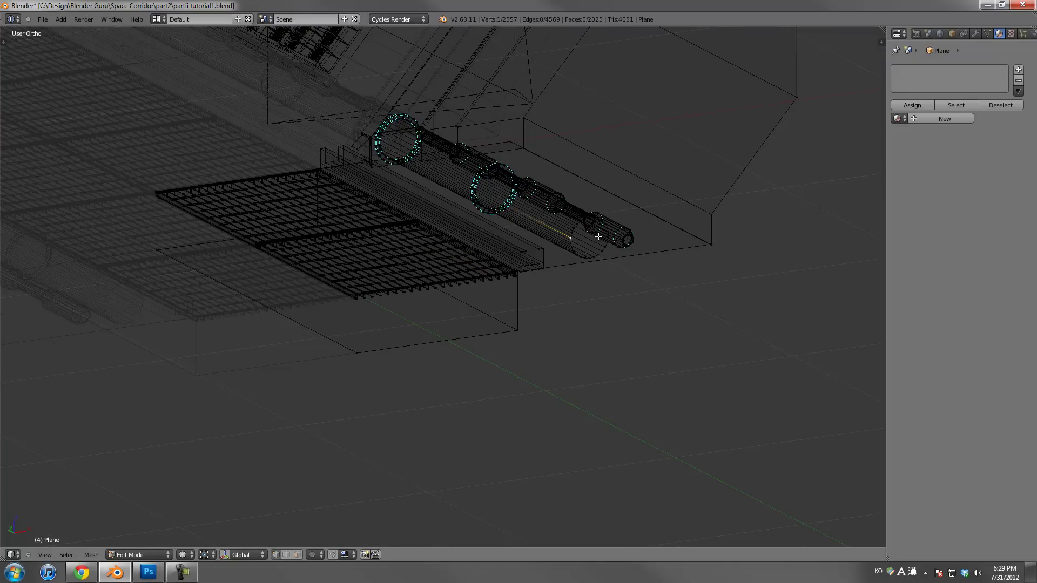
scroll(578, 214, down, 4)
shift+middle_drag(552, 201, 571, 303)
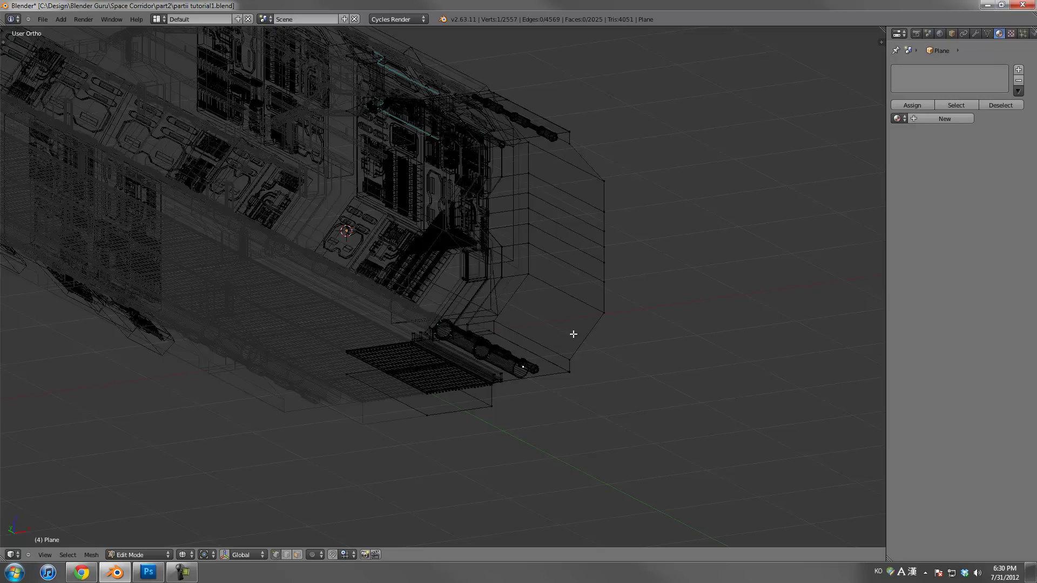
right_click(612, 327)
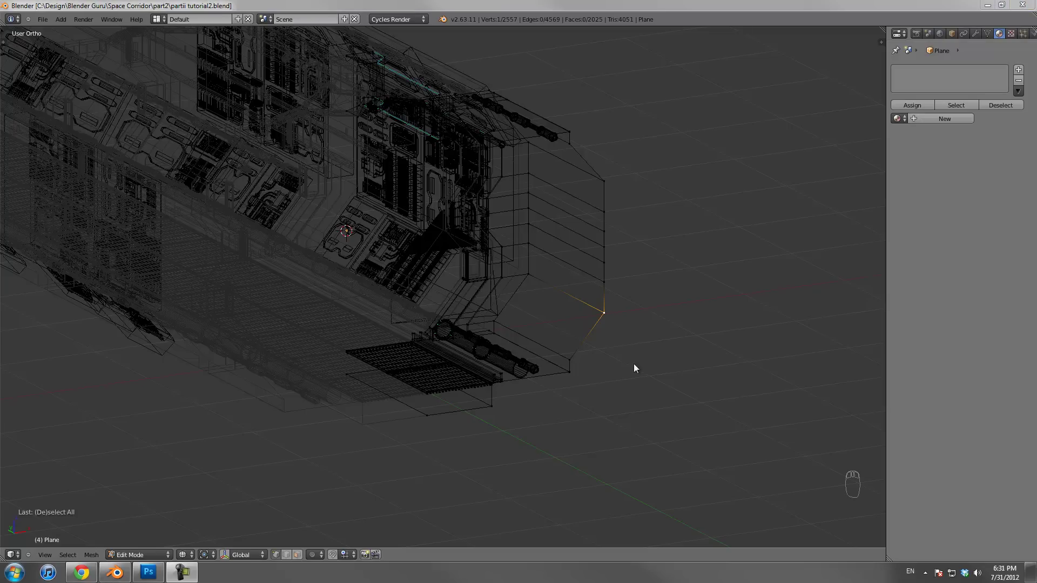
Separate the thick floor pipe with all its linked geometry into its own object
scroll(539, 375, up, 3)
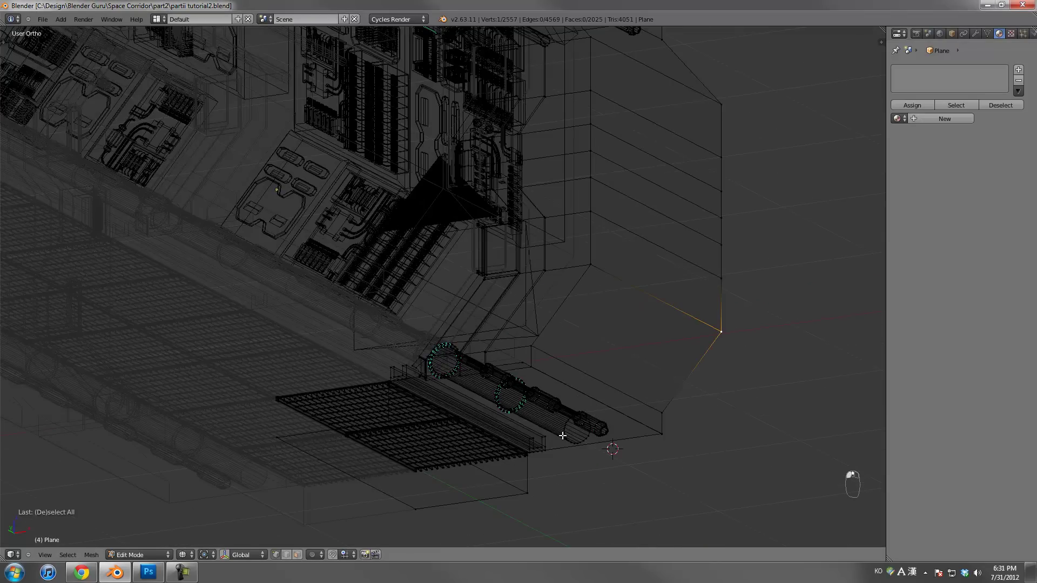
right_click(564, 433)
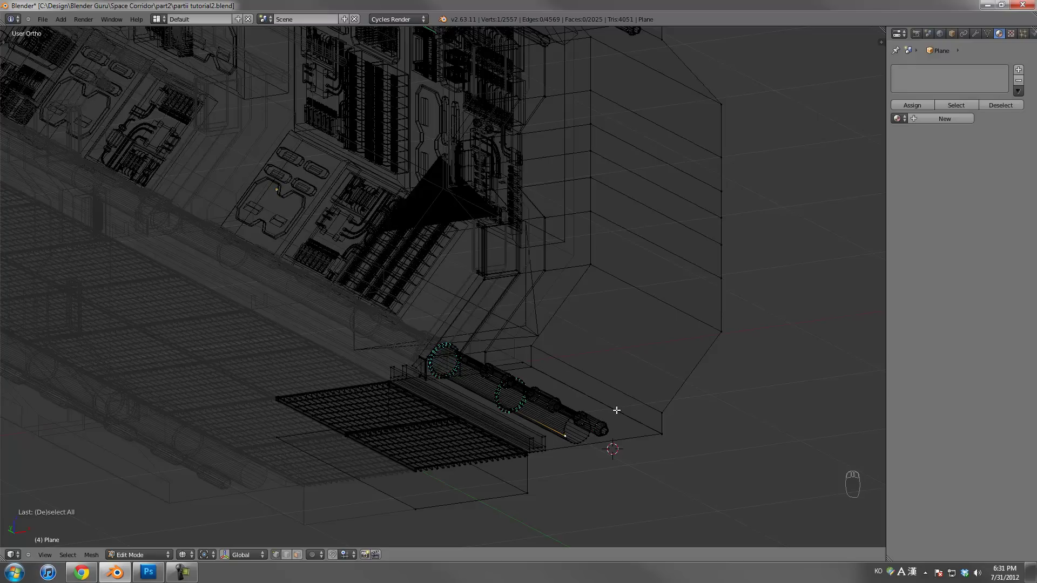
key(ctrl+l)
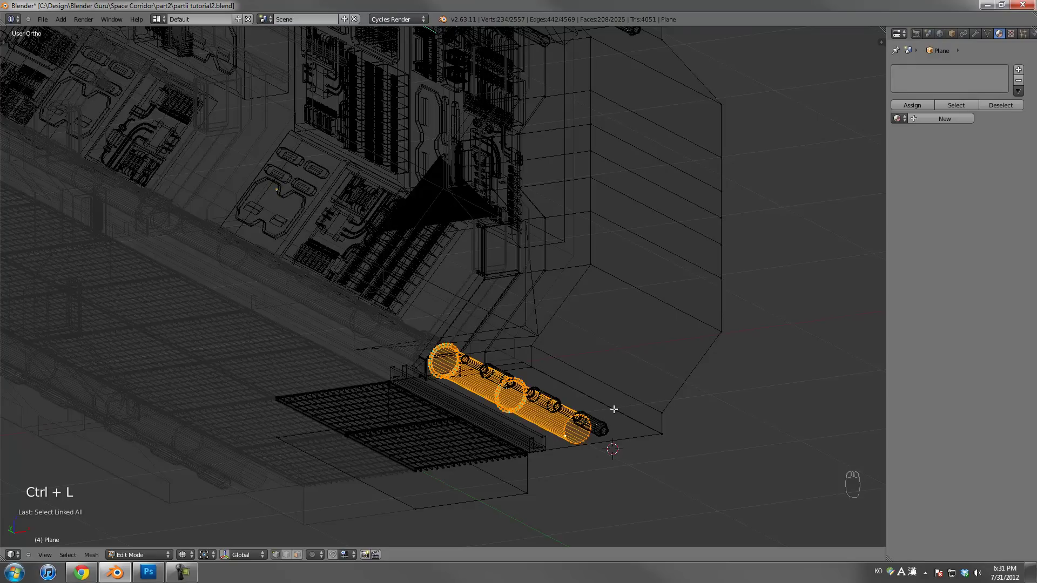
key(p)
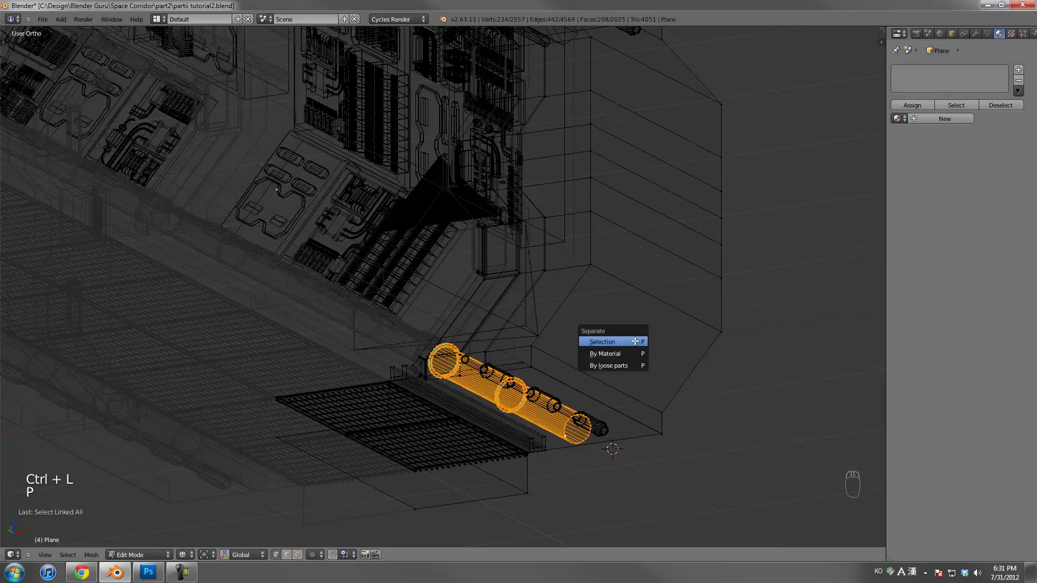
click(634, 341)
key(Tab)
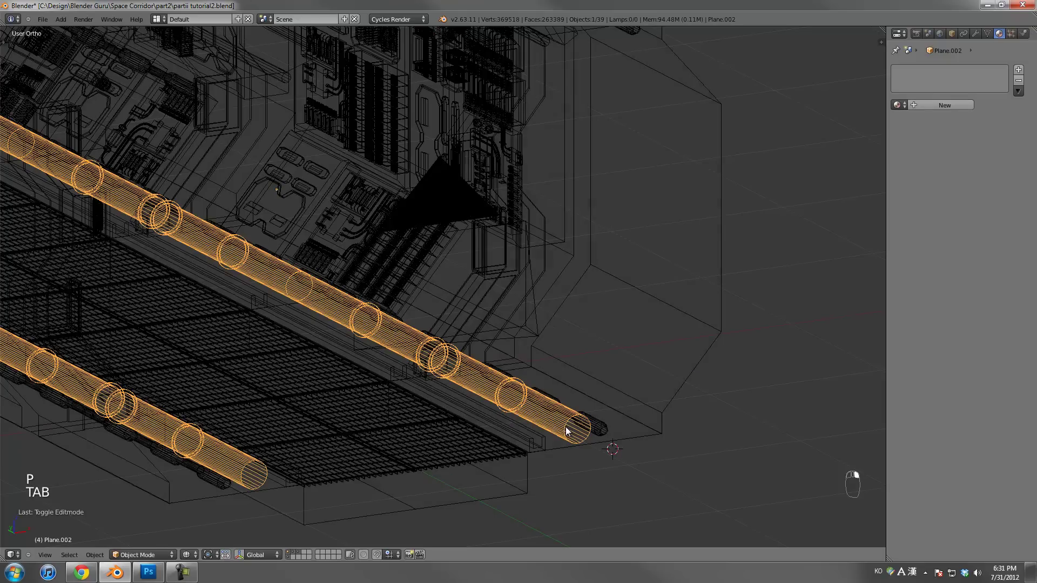
key(Tab)
key(Tab)
Reselect the corridor mesh and separate the thin segmented pipe beside the thick floor pipe into its own object
right_click(599, 425)
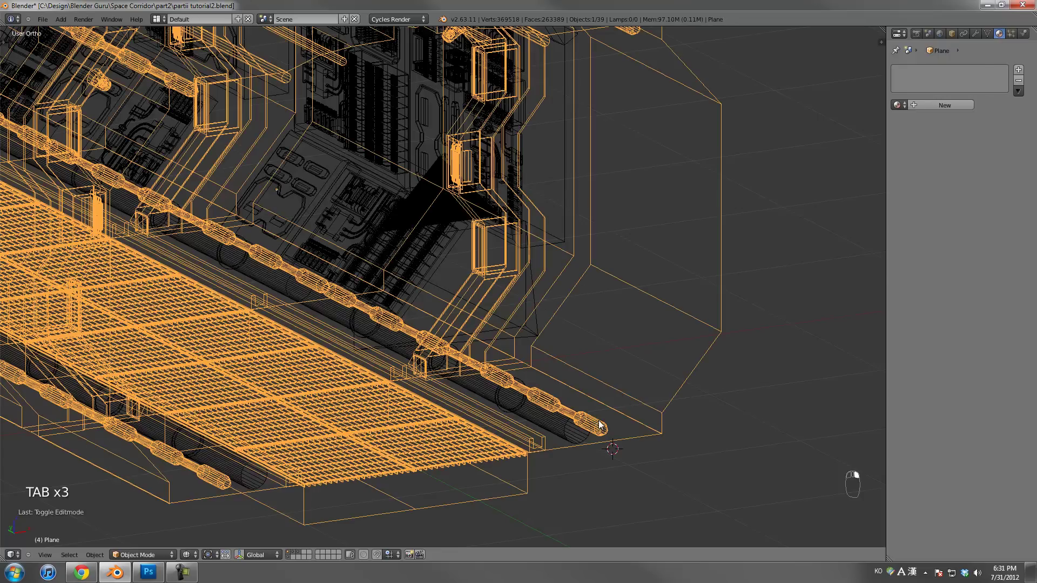
scroll(580, 257, down, 2)
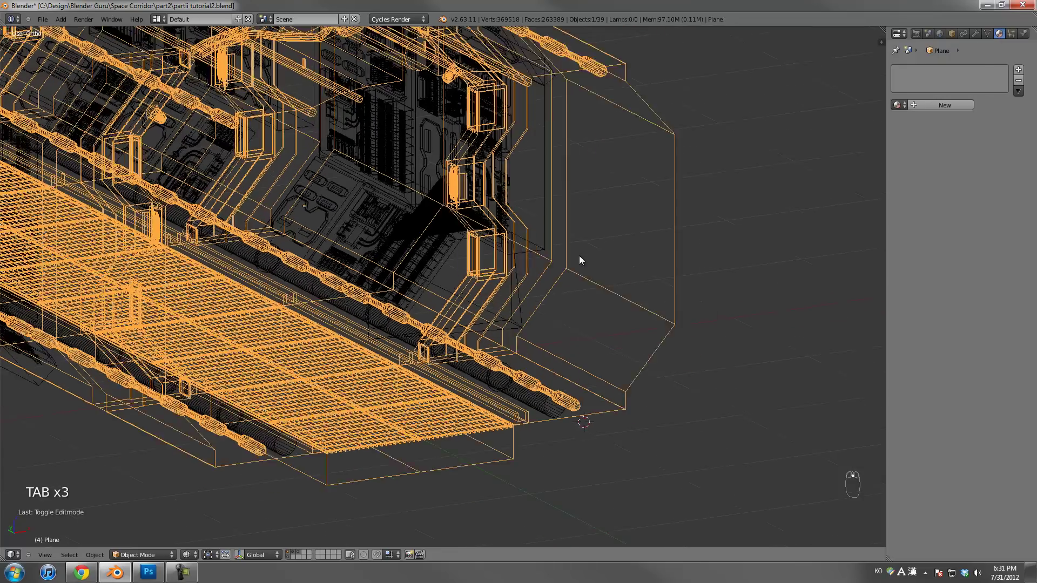
scroll(616, 306, up, 2)
key(Tab)
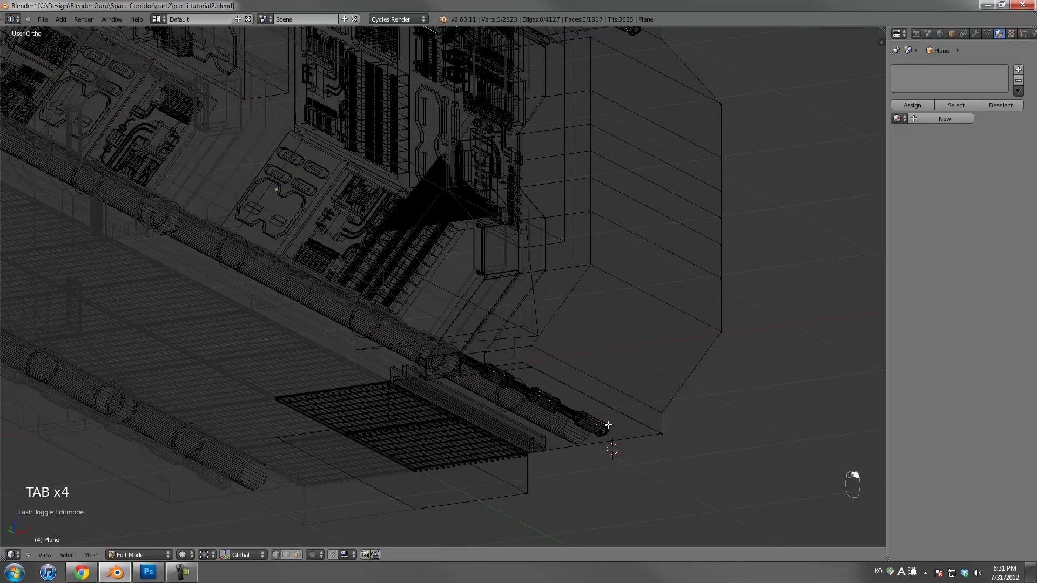
key(l)
key(p)
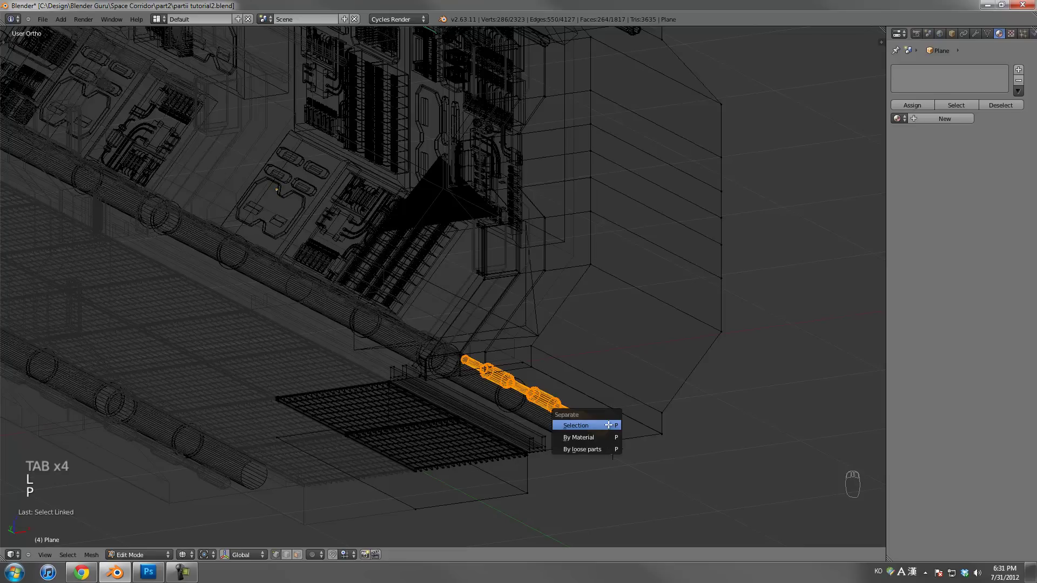
click(608, 426)
Examine the ceiling beams and the curved cross brace of the corridor section from above
shift+middle_drag(591, 96, 528, 287)
right_click(558, 253)
scroll(569, 253, down, 2)
shift+right_click(303, 326)
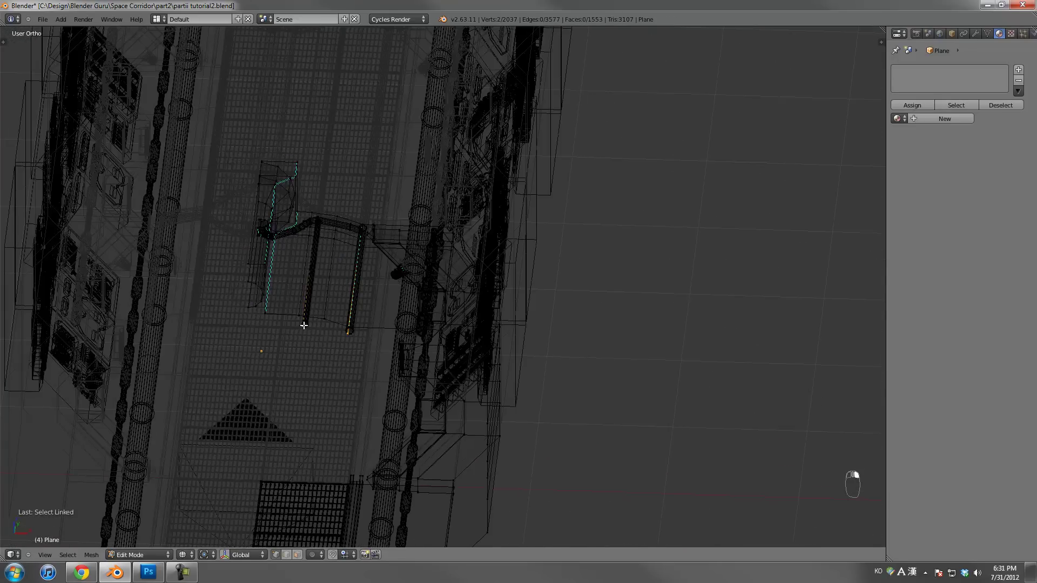
scroll(250, 241, up, 4)
shift+middle_drag(250, 241, 360, 206)
scroll(387, 288, down, 1)
right_click(411, 289)
right_click(399, 233)
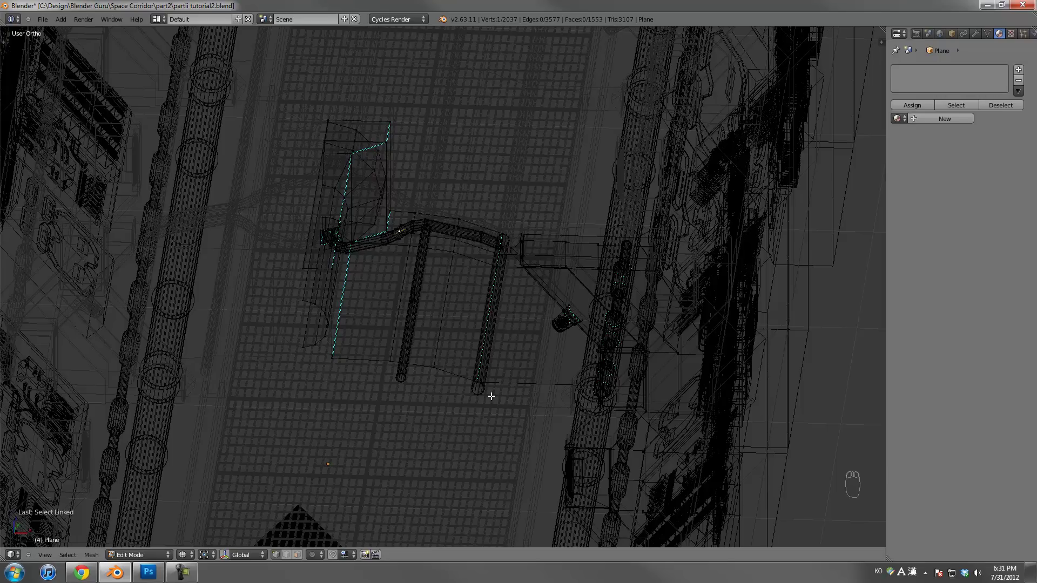
Separate the upper thin segmented pipe near the ceiling into its own object and leave mesh editing
middle_drag(556, 420, 473, 318)
right_click(487, 428)
scroll(488, 429, down, 2)
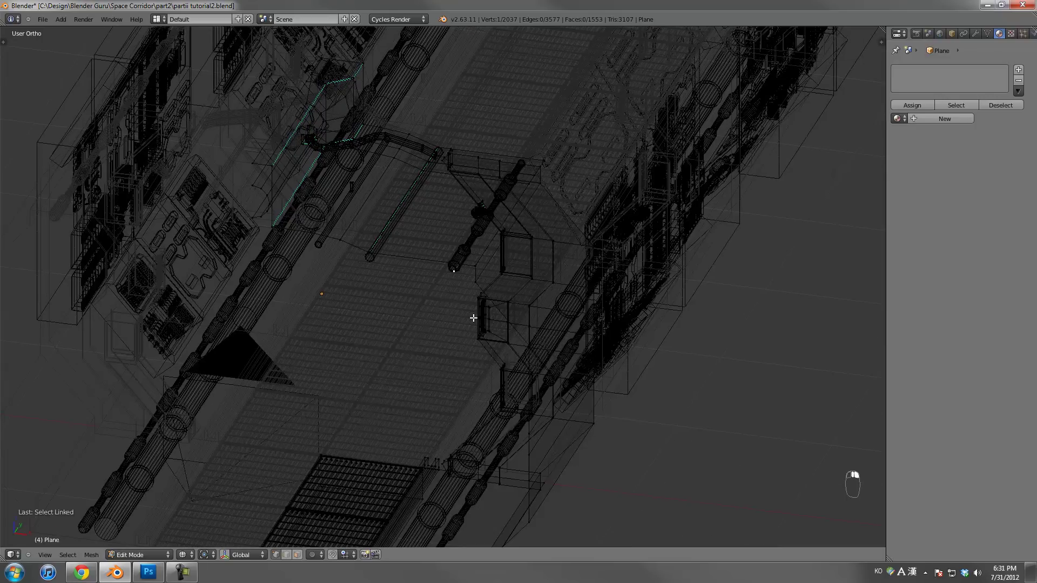
key(l)
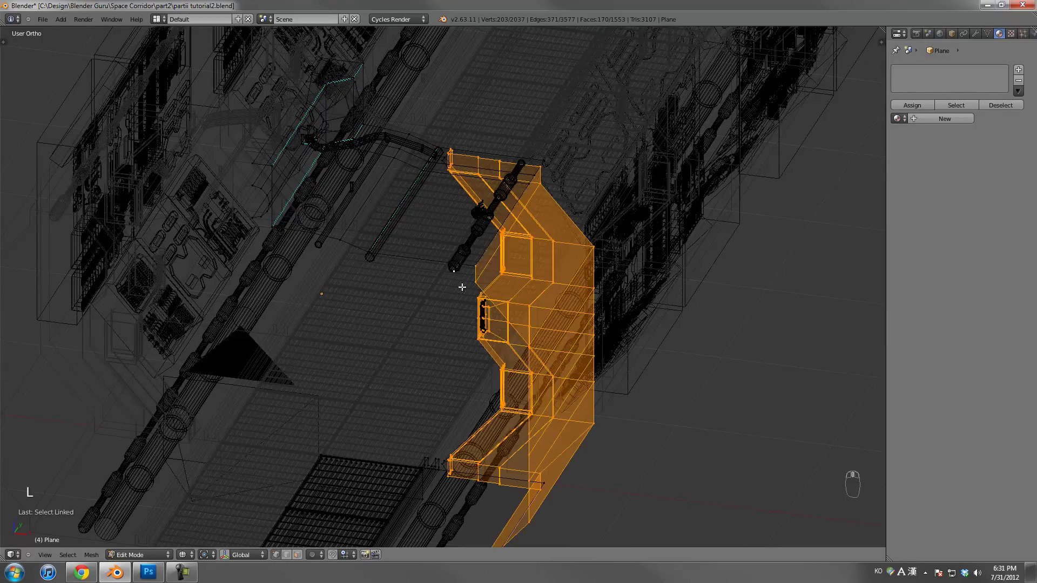
right_click(453, 271)
key(l)
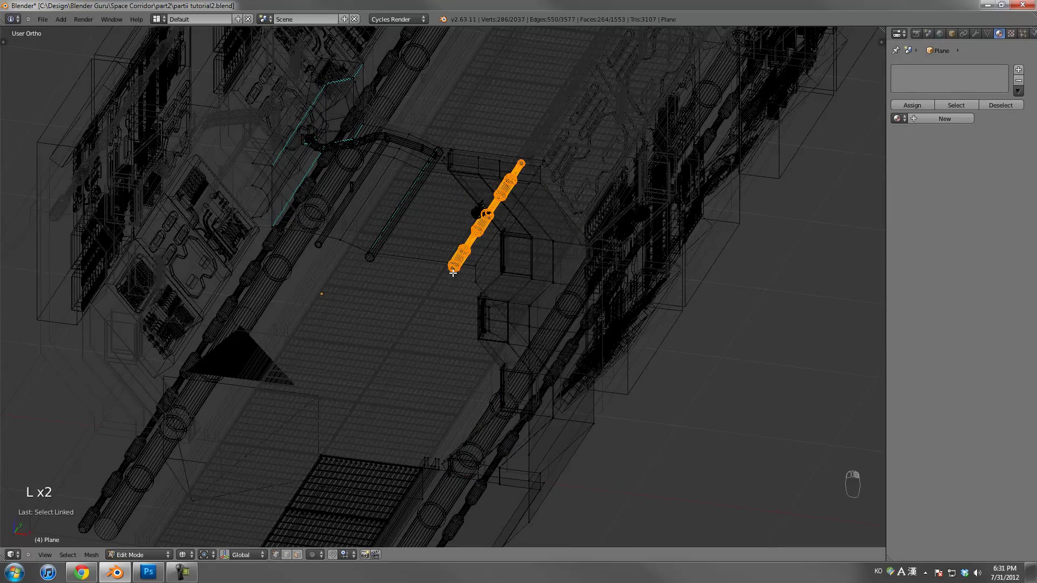
key(p)
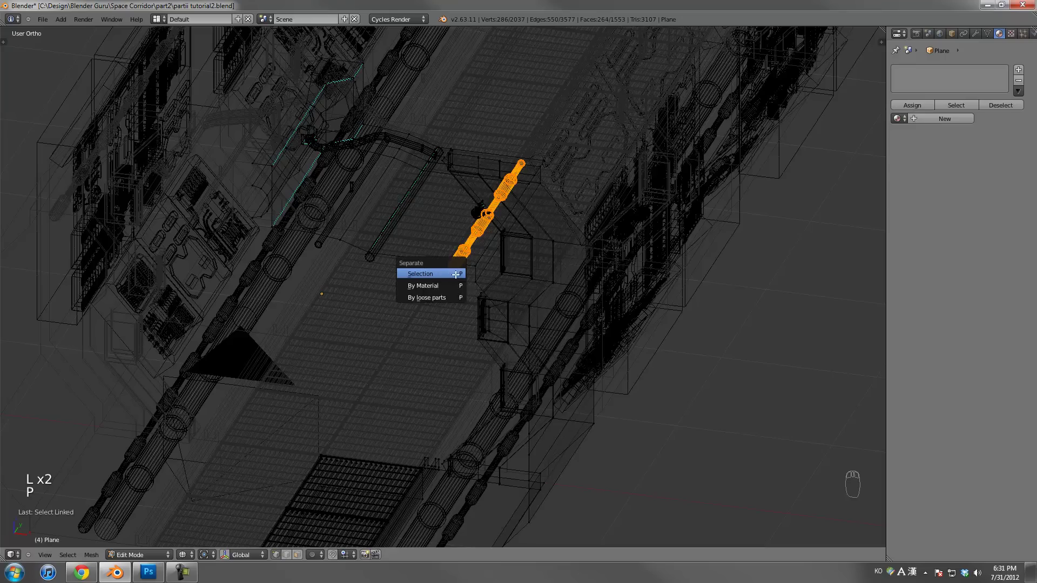
click(452, 273)
middle_drag(469, 287, 501, 290)
key(Tab)
Reopen the corridor mesh for editing and box-select most of the floor grate's bars from the front
scroll(501, 290, up, 8)
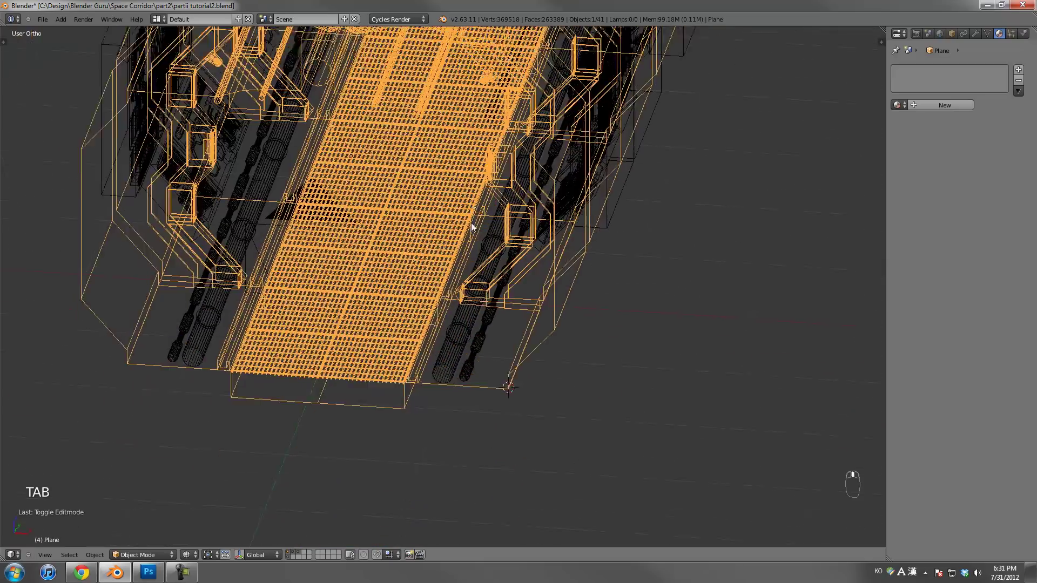
key(Tab)
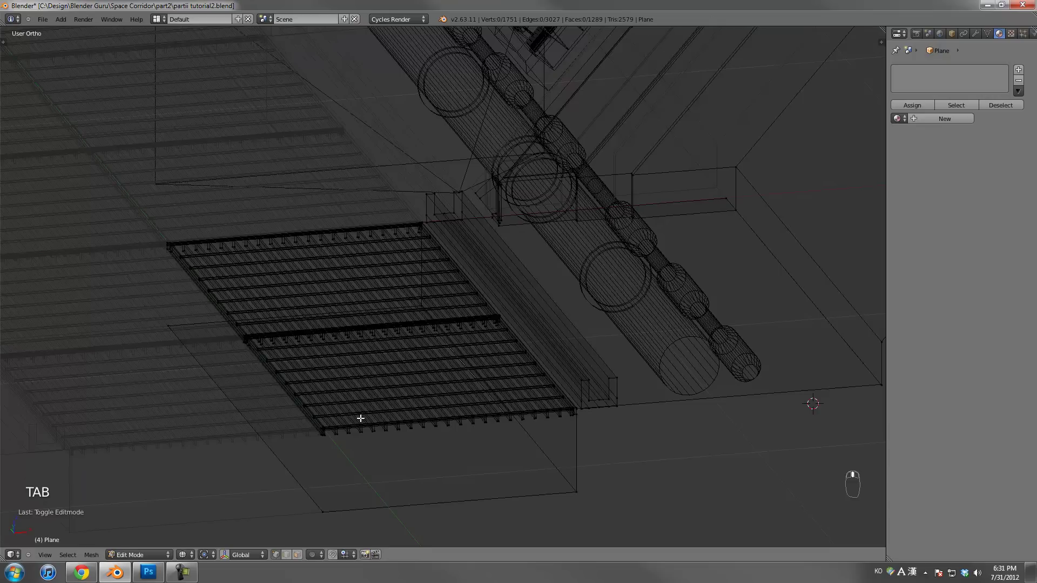
key(KP_1)
scroll(345, 399, up, 2)
shift+middle_drag(330, 331, 539, 456)
key(a)
key(a)
key(a)
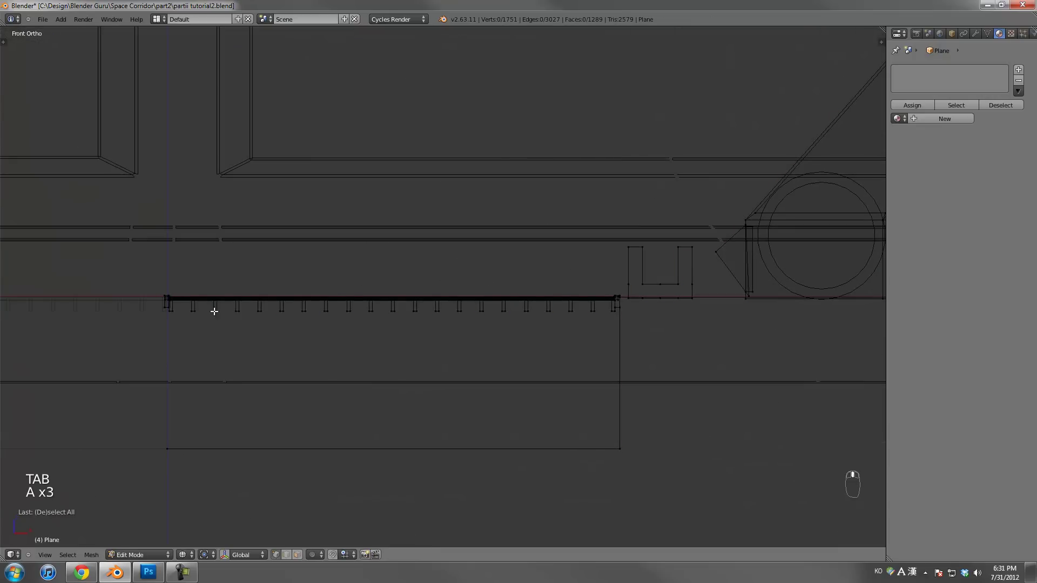
key(b)
drag(138, 282, 537, 372)
Add the remaining floor grate bars and frame to the box selection and extend it to all linked geometry
scroll(537, 372, down, 1)
key(b)
drag(516, 270, 580, 348)
scroll(577, 341, up, 2)
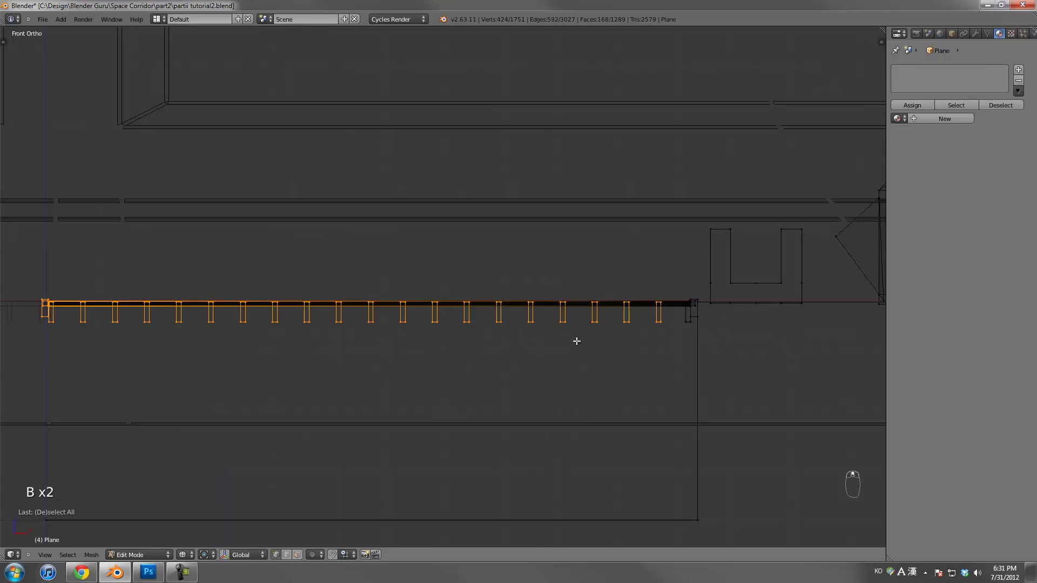
key(b)
drag(643, 286, 694, 352)
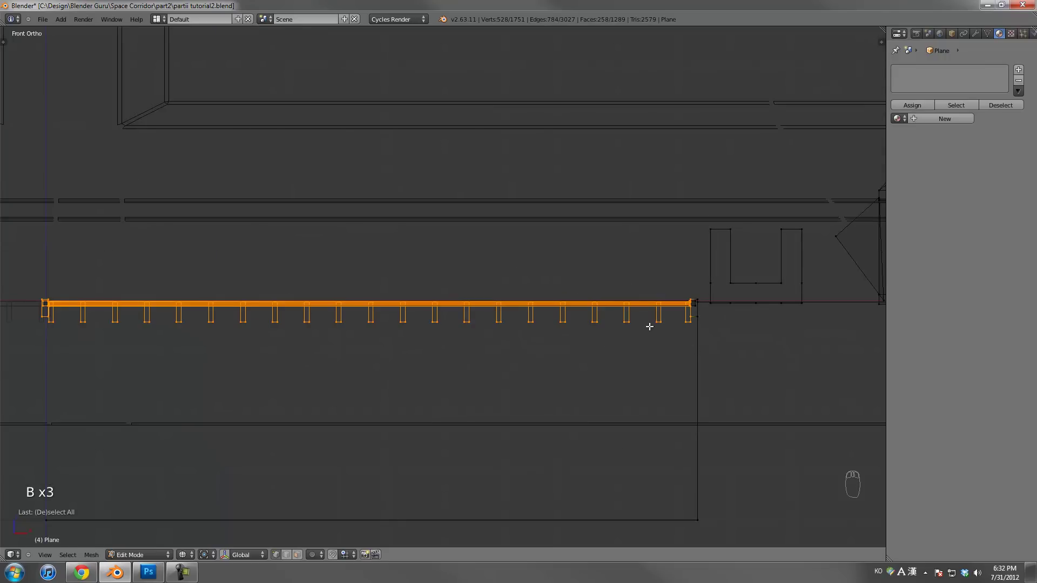
key(ctrl+l)
middle_drag(648, 326, 362, 297)
scroll(361, 297, up, 3)
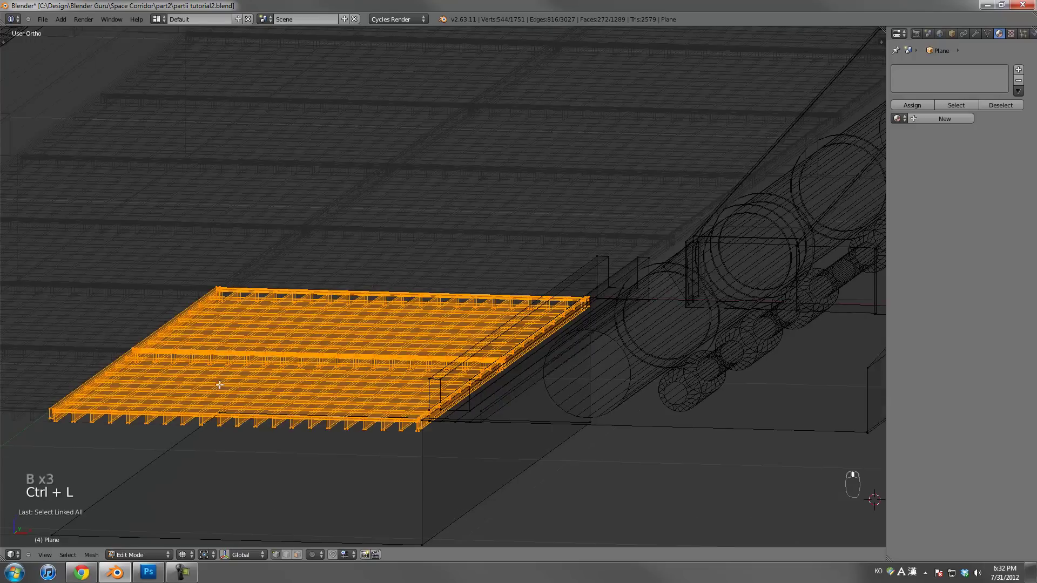
scroll(426, 318, down, 3)
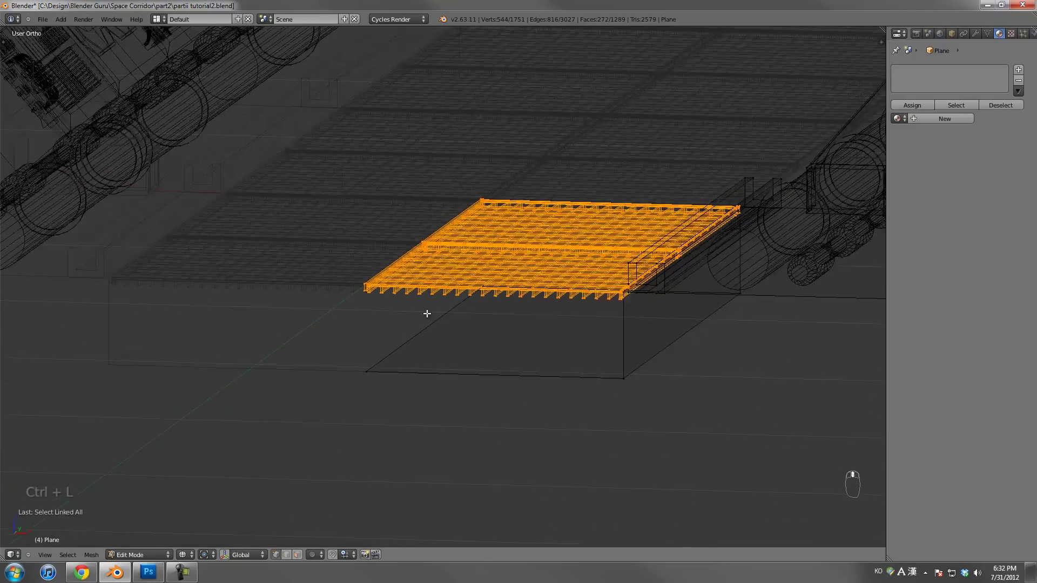
Separate the selected floor grate into its own object, leave mesh editing and select the new grate
key(p)
click(430, 317)
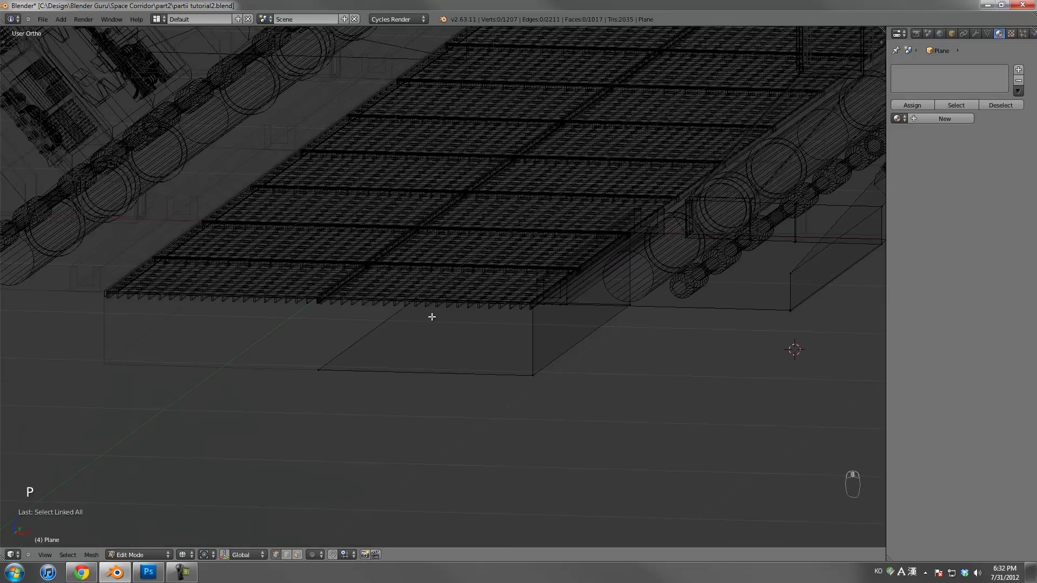
key(Tab)
right_click(452, 302)
scroll(452, 302, down, 5)
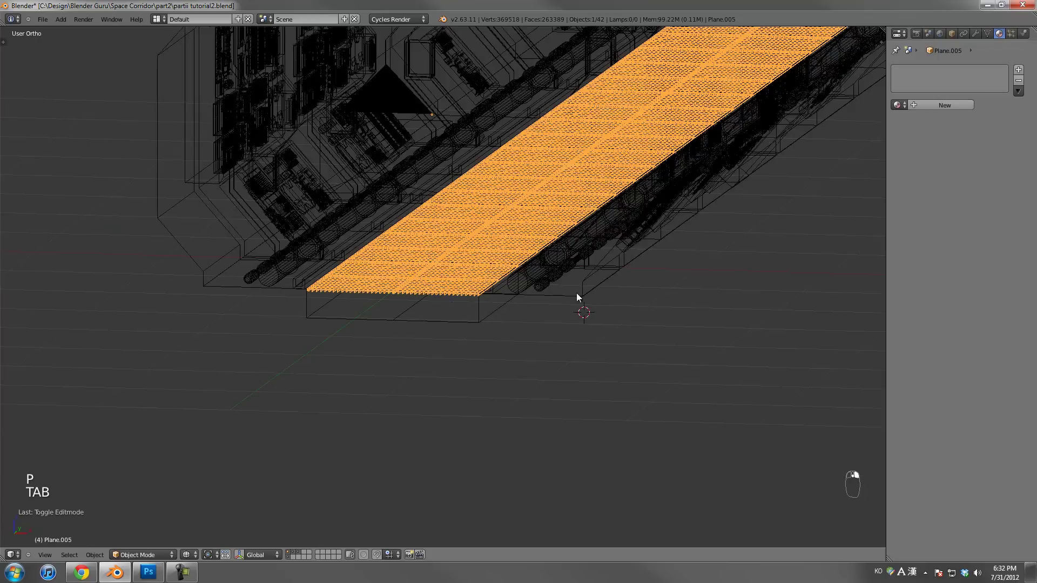
Reselect the corridor mesh in front view and open it for editing
shift+middle_drag(578, 256, 510, 304)
scroll(510, 303, up, 1)
scroll(510, 303, down, 1)
key(KP_1)
shift+middle_drag(482, 257, 475, 411)
right_click(497, 224)
key(Tab)
scroll(546, 280, up, 5)
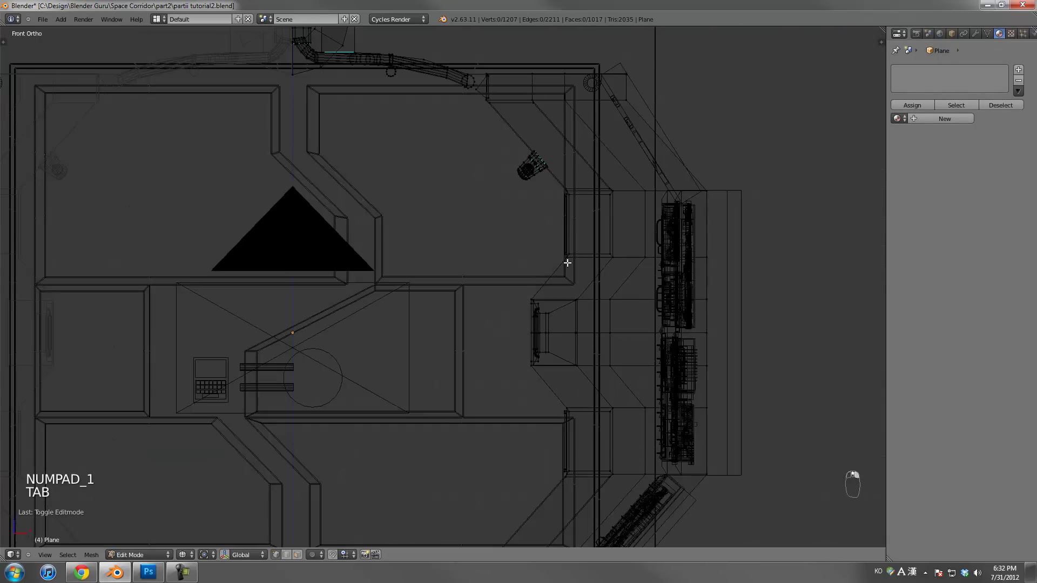
Box-select the cone-shaped lamp on the upper sloped wall in front view
right_click(437, 302)
scroll(437, 303, up, 5)
key(n)
click(285, 222)
key(n)
key(b)
drag(273, 200, 495, 407)
Display the corridor around the lamp in solid shading and leave mesh editing
middle_drag(489, 402, 522, 382)
scroll(523, 383, down, 3)
mouse_move(535, 336)
middle_down()
mouse_move(585, 340)
mouse_move(459, 318)
middle_up()
scroll(544, 342, up, 3)
scroll(516, 324, up, 3)
key(z)
key(Tab)
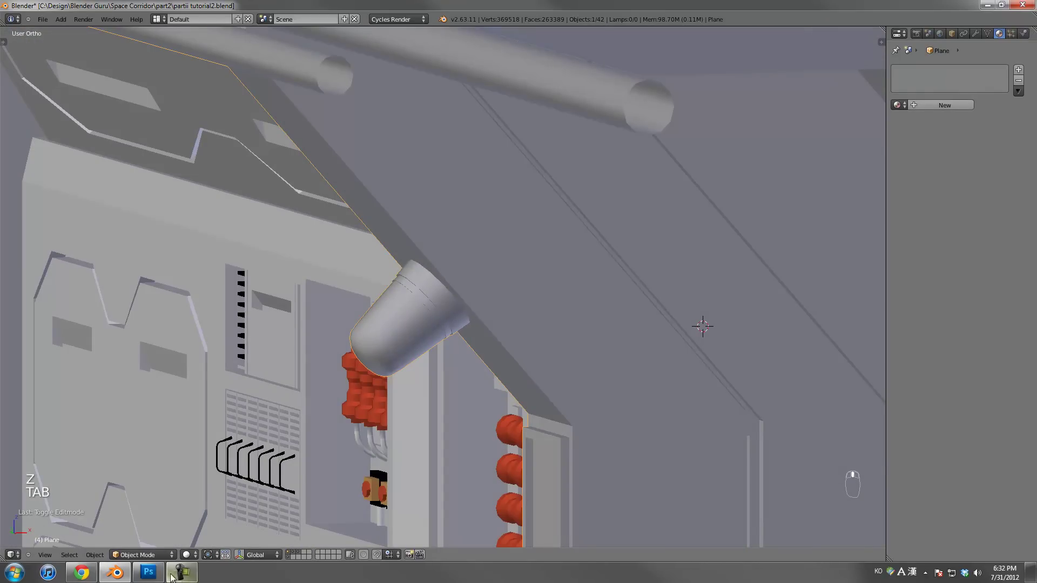
Switch to Photoshop, examine the small wall lamps beside the light strips in final.psd, and return to Blender
click(148, 508)
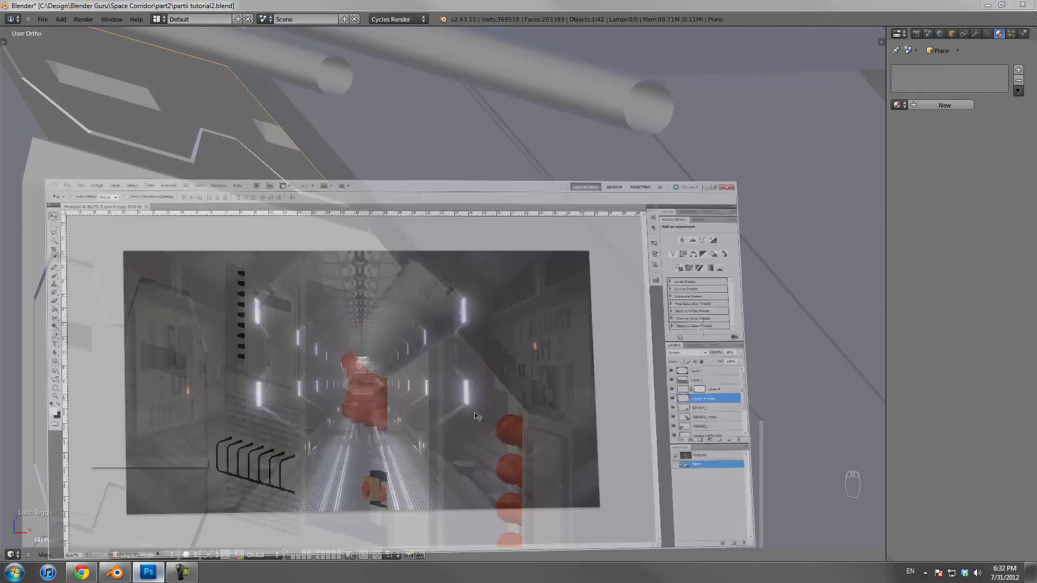
alt+scroll(572, 212, up, 3)
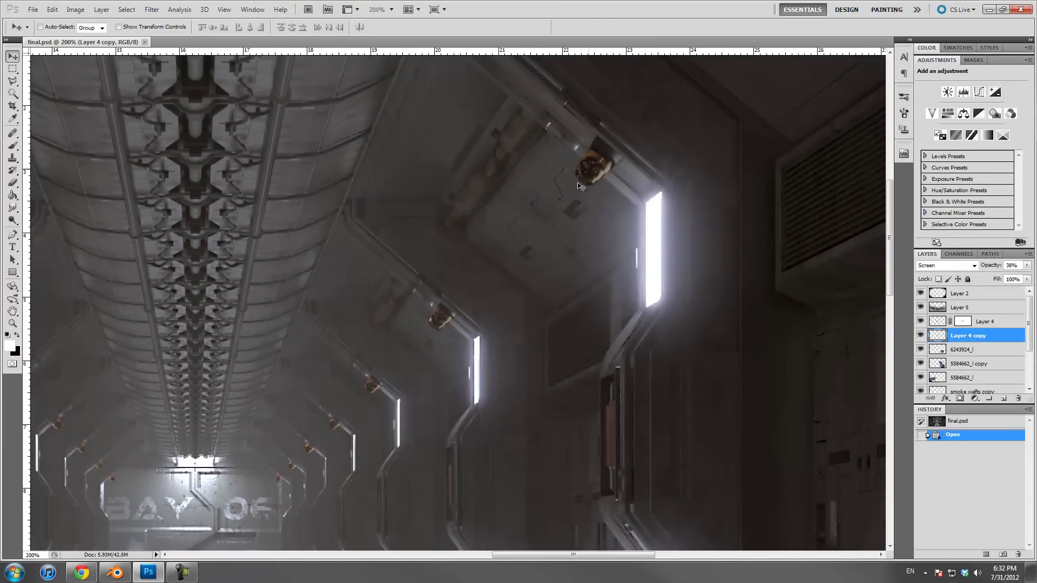
alt+scroll(576, 200, down, 2)
key(alt+Tab)
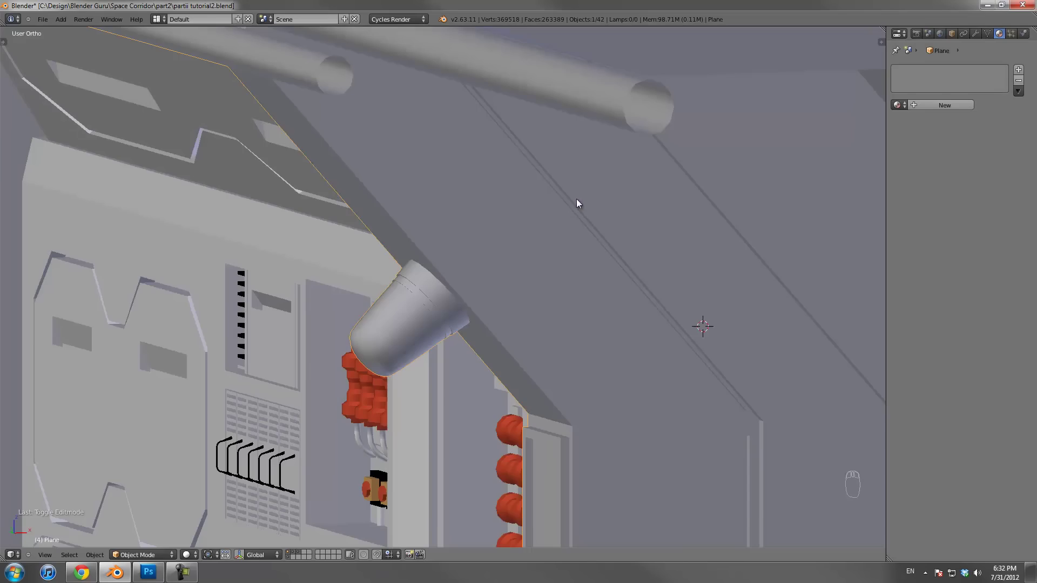
Examine the cone-shaped lamp and its repeated copies along the corridor's upper wall
middle_drag(429, 352, 468, 339)
scroll(468, 339, down, 3)
scroll(469, 339, up, 4)
key(Tab)
scroll(469, 339, down, 8)
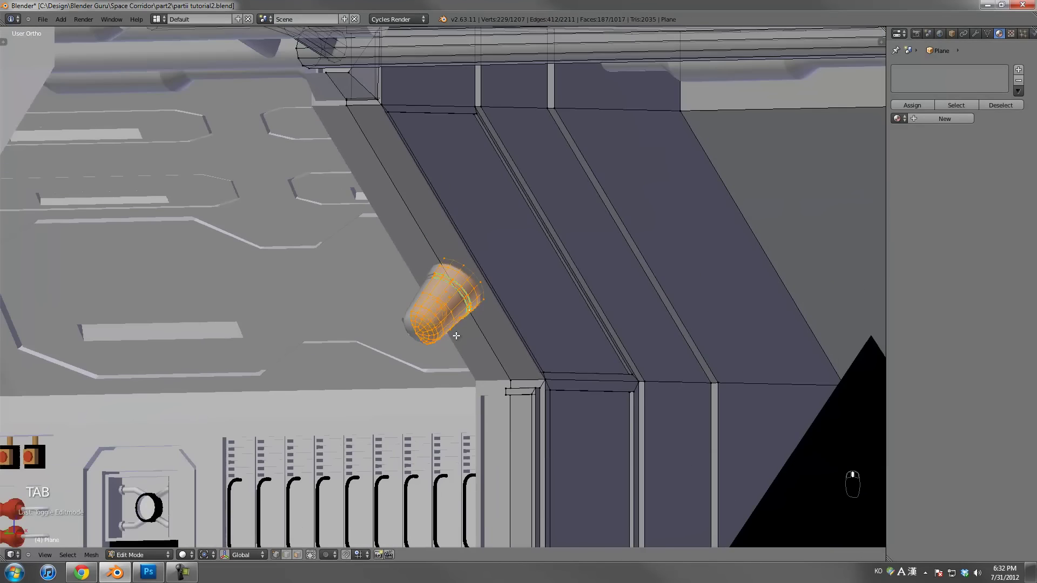
key(Tab)
middle_drag(498, 328, 390, 323)
scroll(435, 297, up, 2)
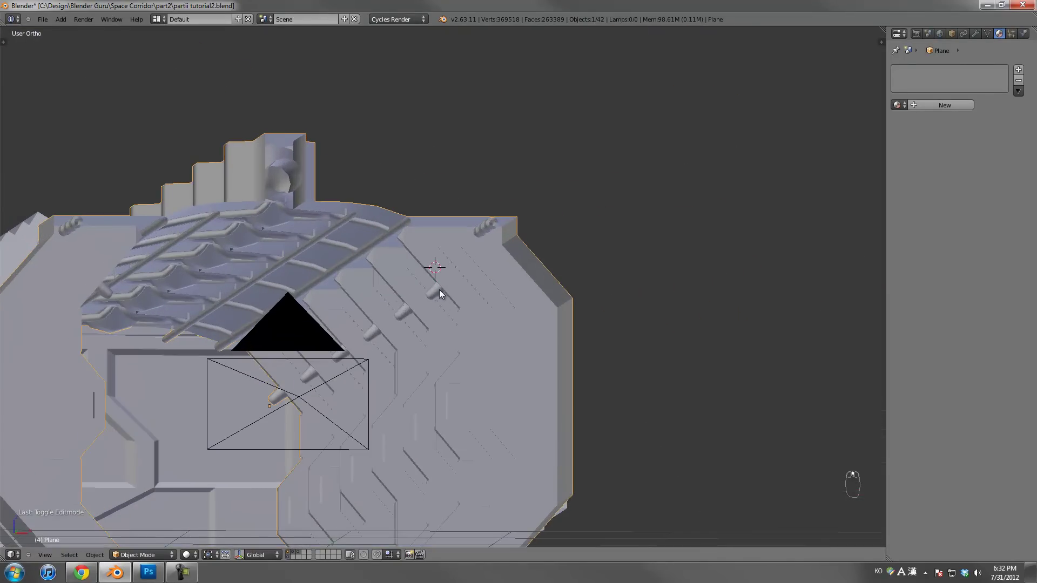
scroll(435, 302, up, 6)
Try to separate the linked outer shell of the cone-shaped lamp into its own object
key(Tab)
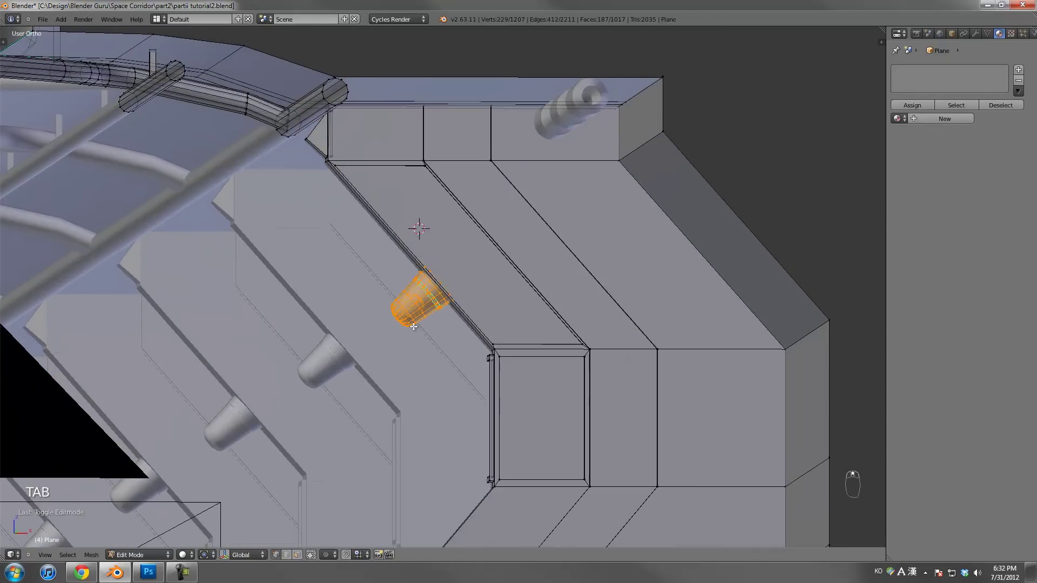
right_click(440, 318)
key(l)
key(p)
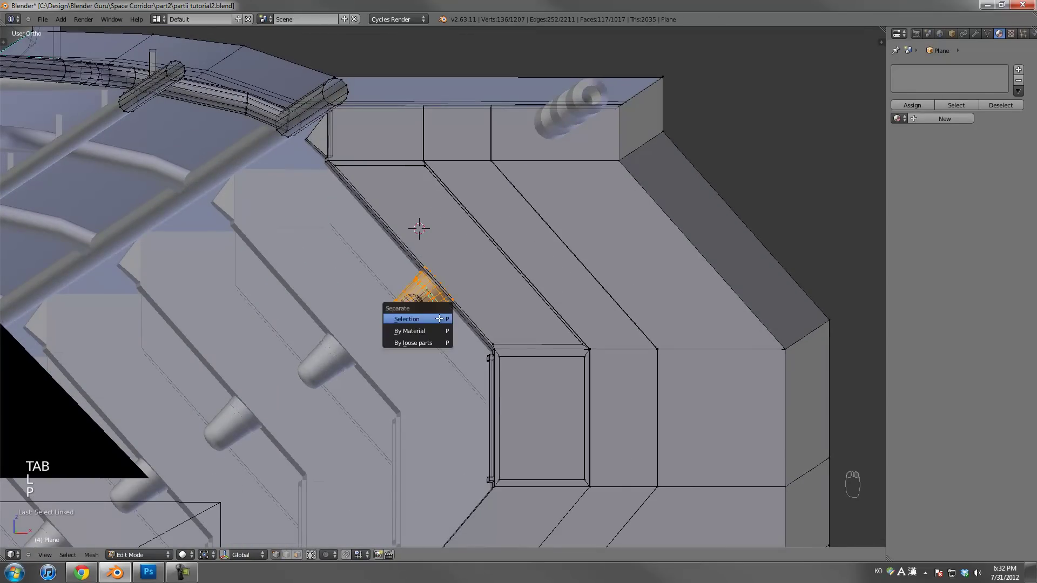
click(439, 319)
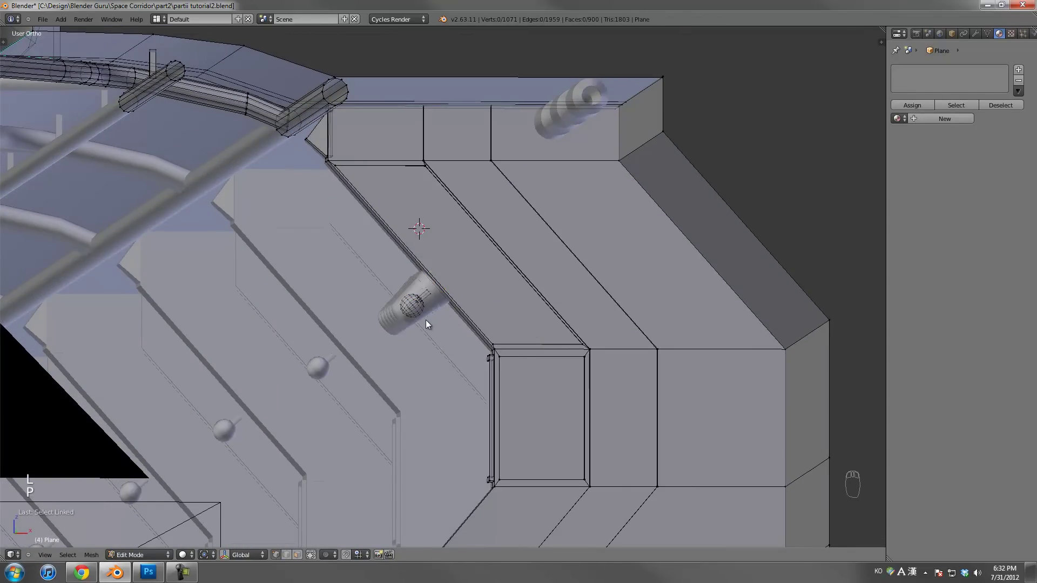
key(Tab)
right_click(413, 316)
Inspect the separated lamp shell and its modifiers, and undo the separation
middle_drag(413, 315, 443, 323)
middle_drag(384, 295, 406, 298)
scroll(406, 298, down, 6)
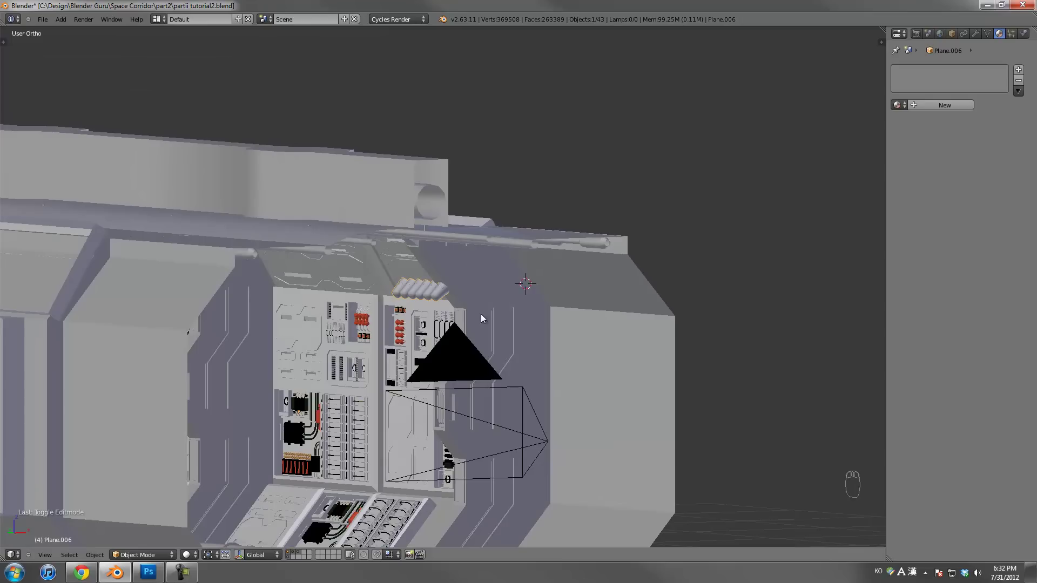
click(975, 34)
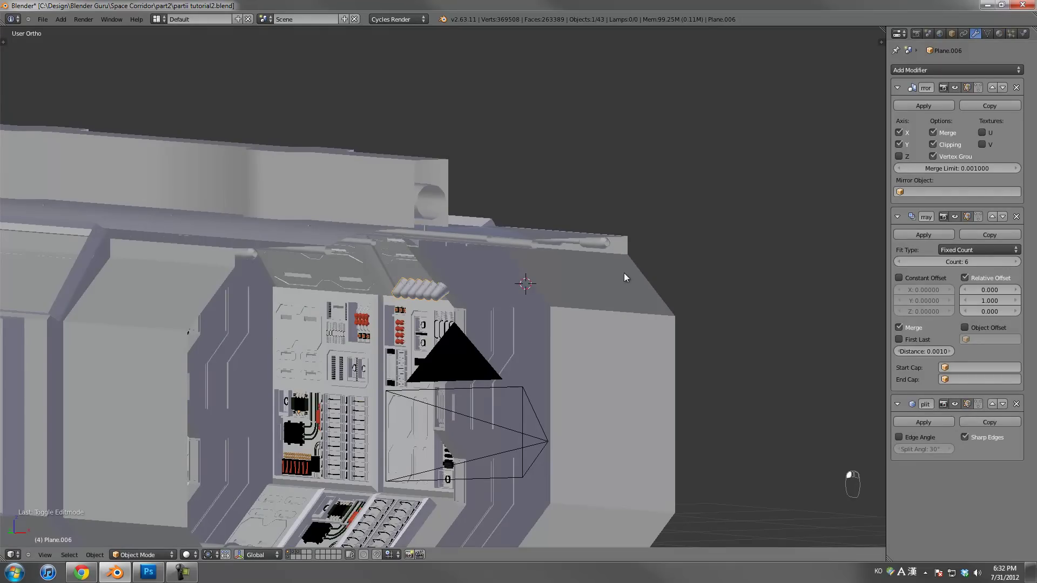
key(ctrl+z)
key(ctrl+z)
key(ctrl+z)
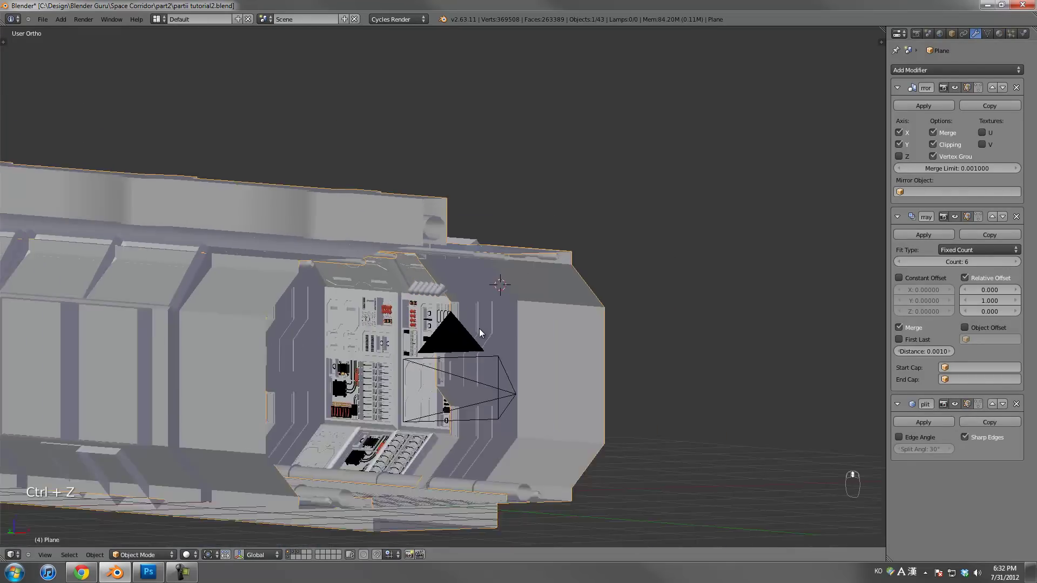
key(ctrl+z)
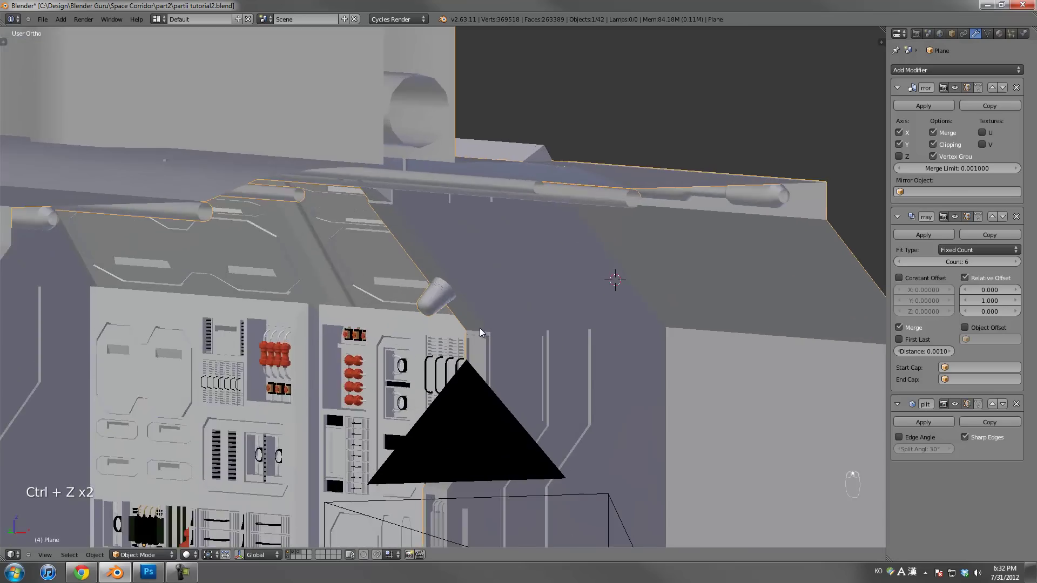
Examine the upper wall lamp, the lower wall panels and the floor pipes of the corridor
key(z)
key(z)
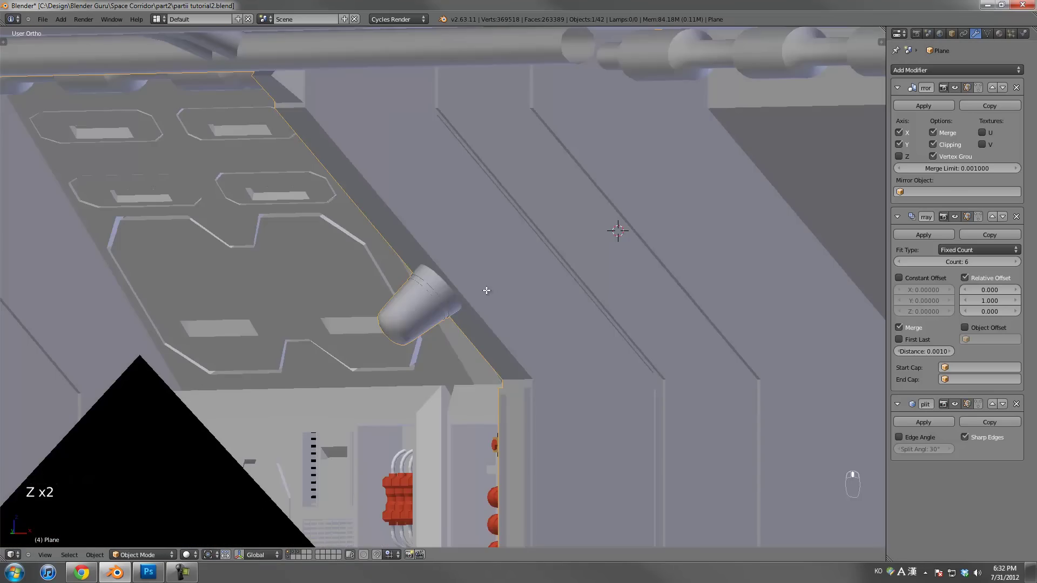
key(Tab)
key(Tab)
scroll(495, 302, down, 6)
scroll(498, 326, up, 1)
middle_drag(498, 325, 519, 262)
shift+middle_drag(545, 348, 490, 231)
scroll(497, 230, up, 2)
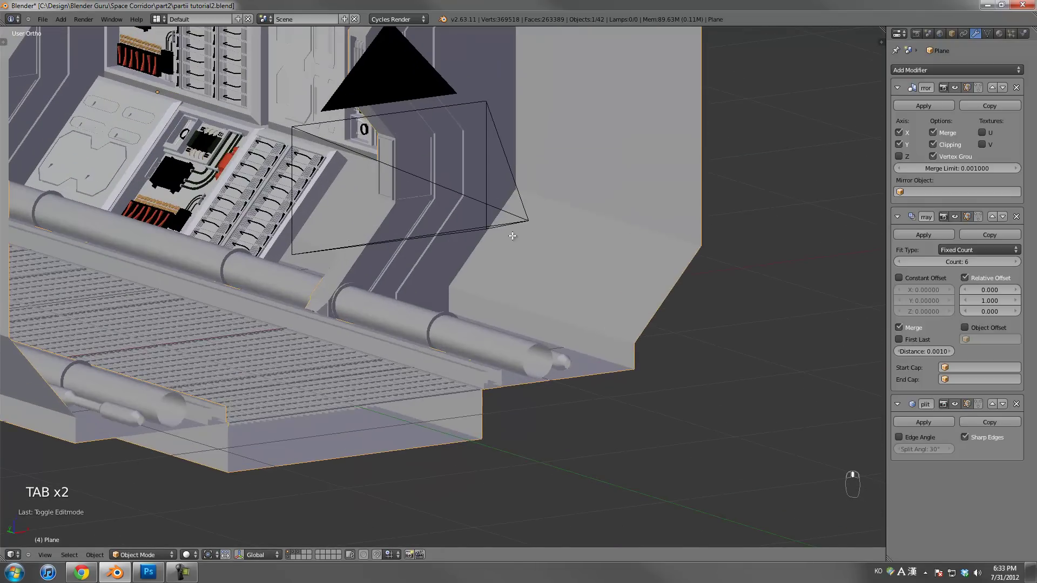
Reopen the corridor mesh for editing and clear the lamp selection
key(Tab)
scroll(517, 280, down, 2)
shift+middle_drag(505, 280, 487, 278)
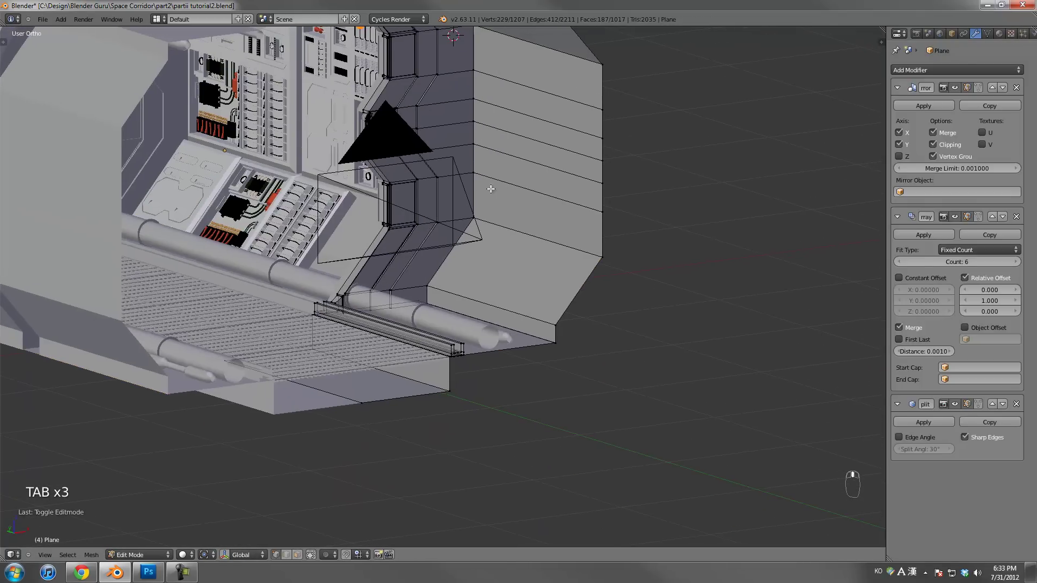
shift+middle_drag(491, 181, 495, 272)
shift+middle_drag(465, 187, 408, 185)
scroll(427, 190, up, 2)
scroll(429, 216, down, 2)
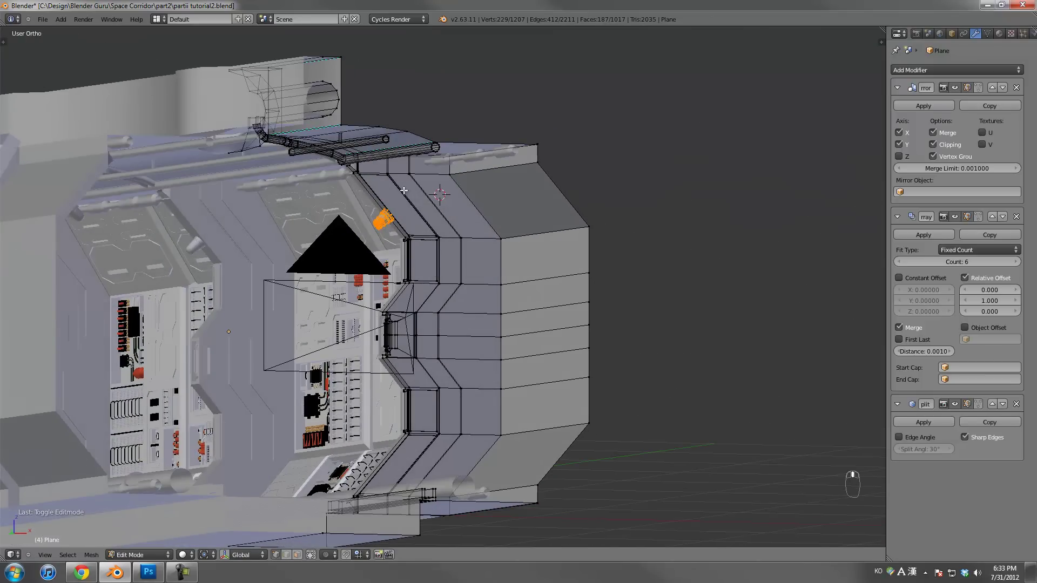
key(a)
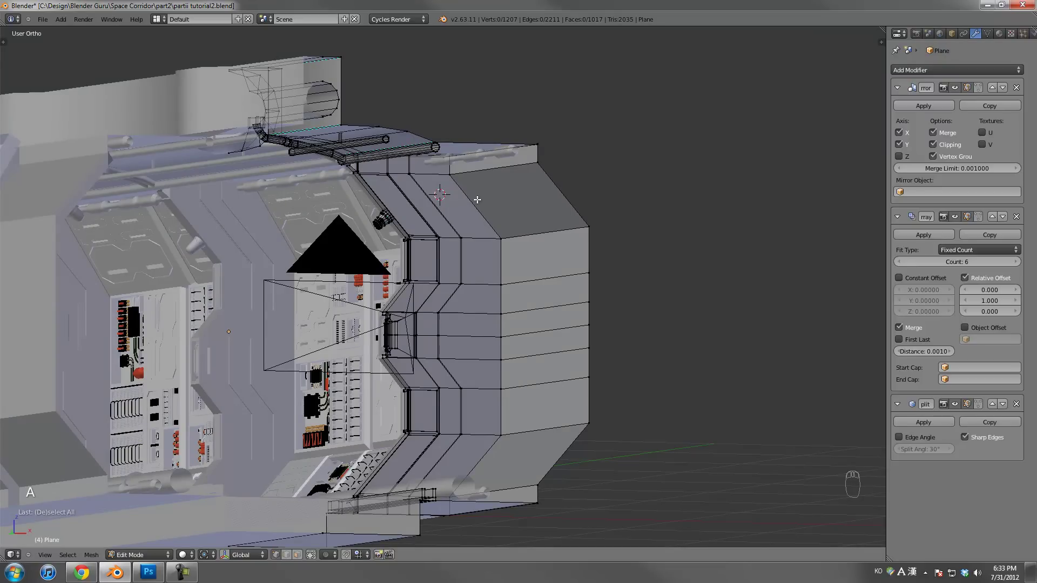
Select the edge loop where the ribbed wall frame meets the flat outer wall and mark it as a seam
right_click(458, 274)
alt+right_click(437, 319)
alt+right_click(411, 269)
alt+right_click(421, 282)
alt+right_click(441, 323)
alt+right_click(496, 287)
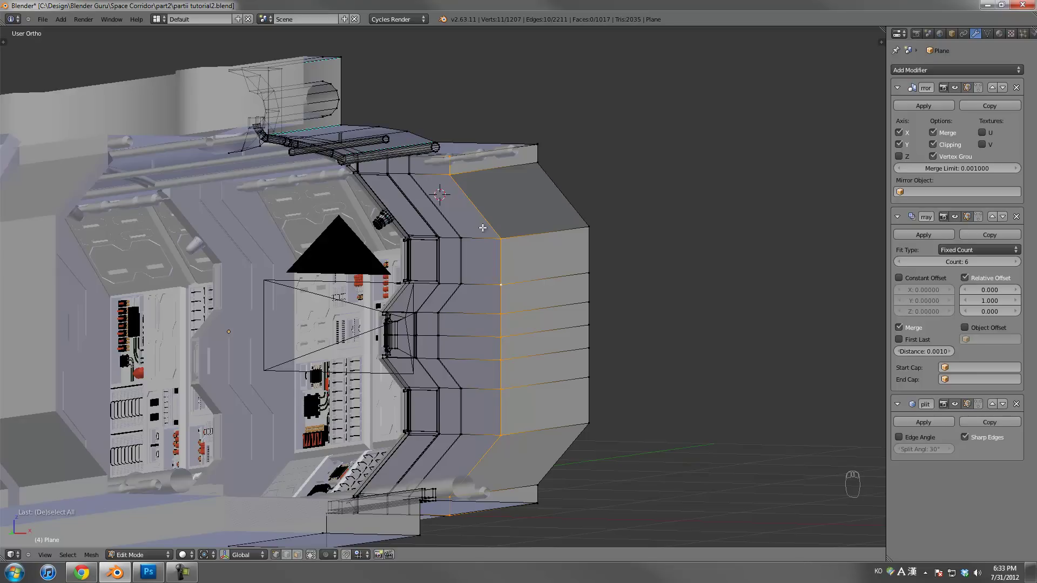
middle_drag(511, 200, 518, 215)
middle_drag(490, 428, 501, 439)
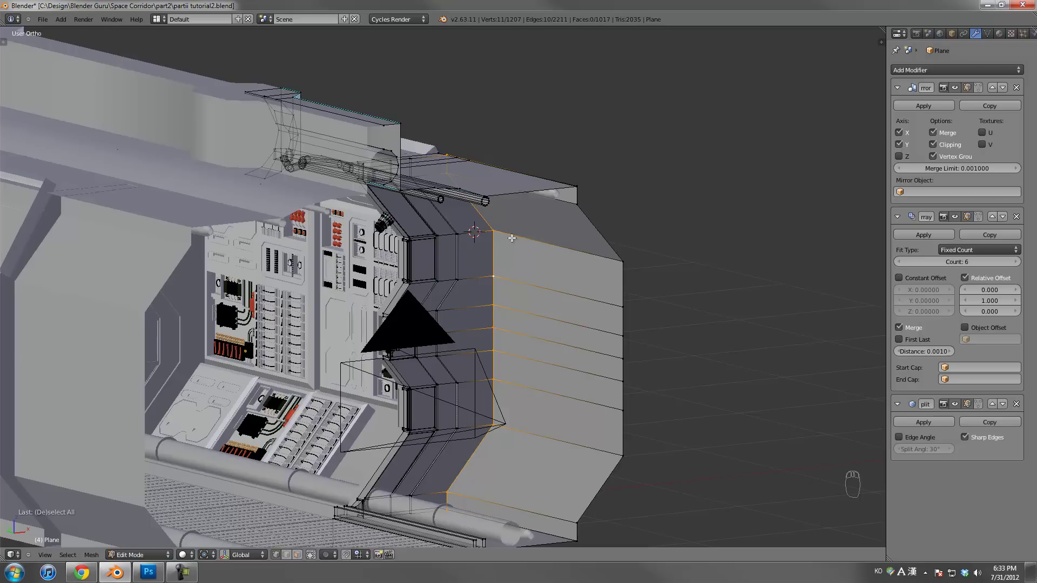
middle_drag(535, 275, 404, 128)
middle_drag(520, 291, 502, 238)
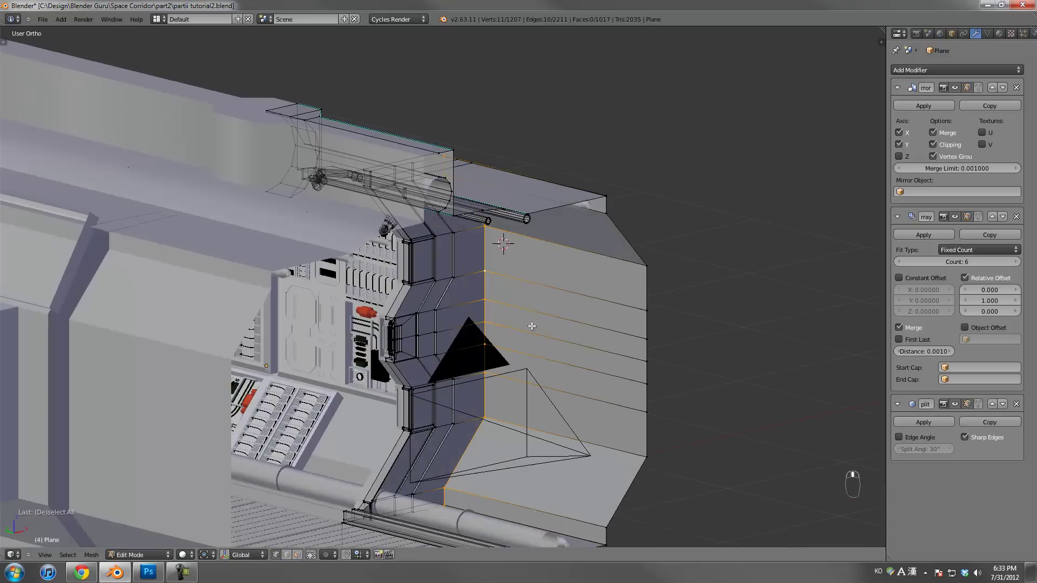
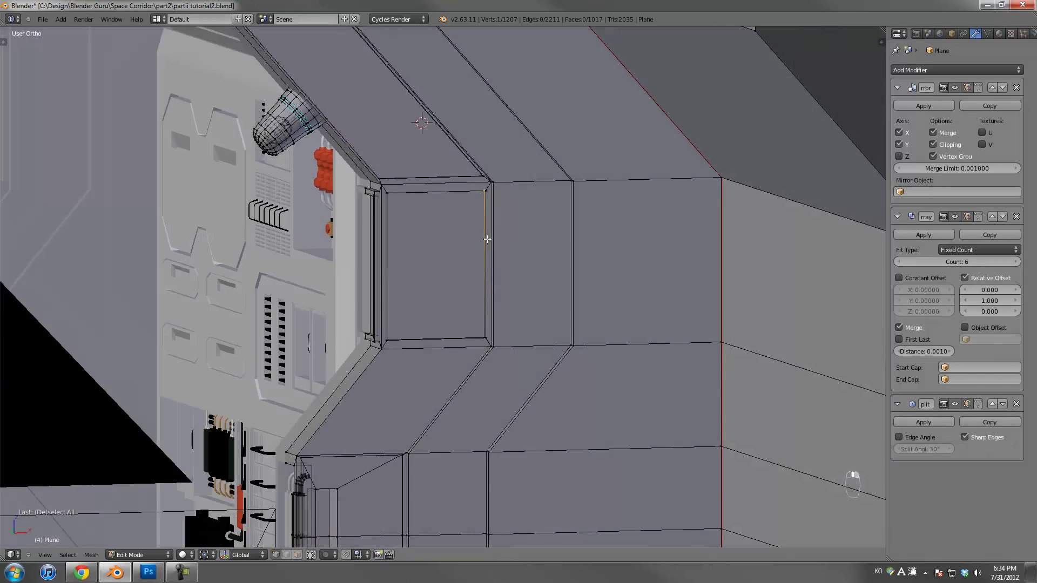
Select a point on the inner edge of the recessed square panel in the upper wall frame
middle_drag(551, 219, 534, 263)
shift+right_click(477, 189)
right_click(474, 333)
scroll(525, 304, down, 5)
shift+middle_drag(449, 205, 497, 243)
scroll(534, 306, up, 3)
middle_drag(534, 306, 506, 290)
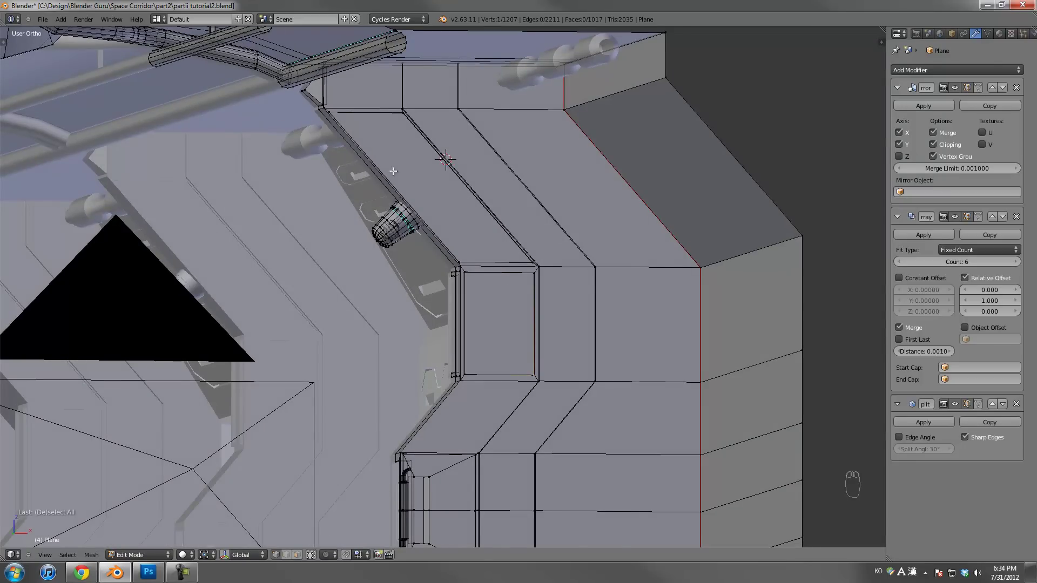
shift+middle_drag(393, 170, 465, 199)
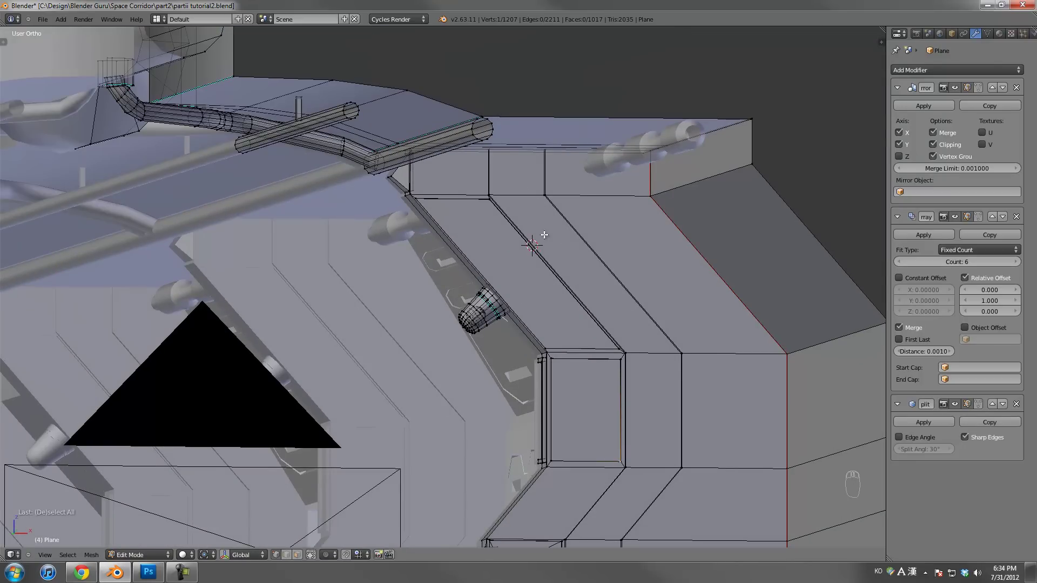
Select edges along the inner border of the upper wall frame and mark them as a seam
scroll(538, 235, up, 2)
shift+middle_drag(439, 200, 481, 219)
scroll(533, 342, up, 4)
alt+right_click(480, 218)
scroll(480, 219, down, 5)
key(z)
key(z)
key(ctrl+e)
click(492, 260)
Mark the short corner edges at the lower end of the recessed wall panel's frame as a seam
scroll(475, 318, up, 4)
key(z)
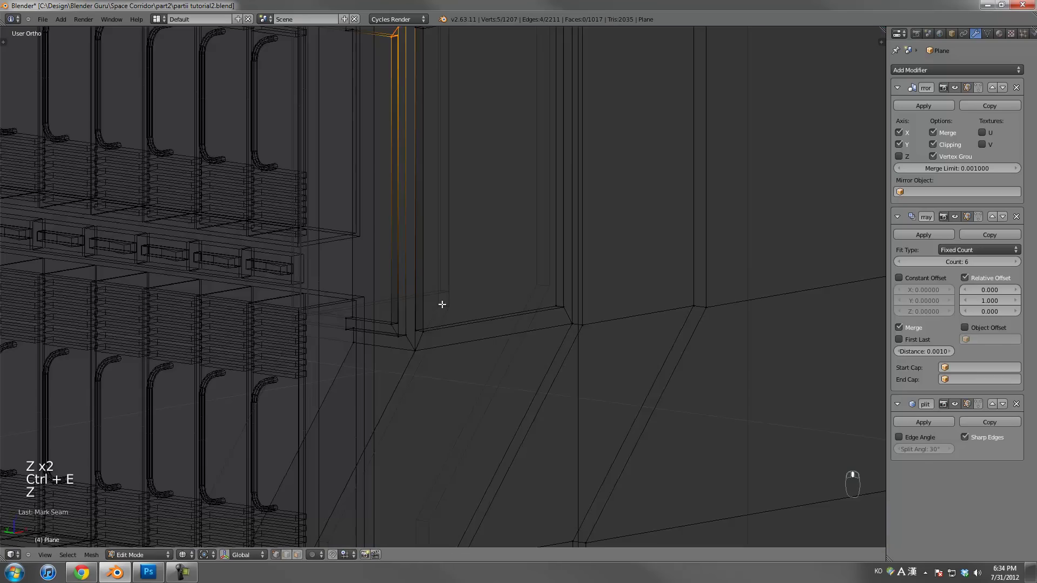
key(ctrl+e)
click(411, 343)
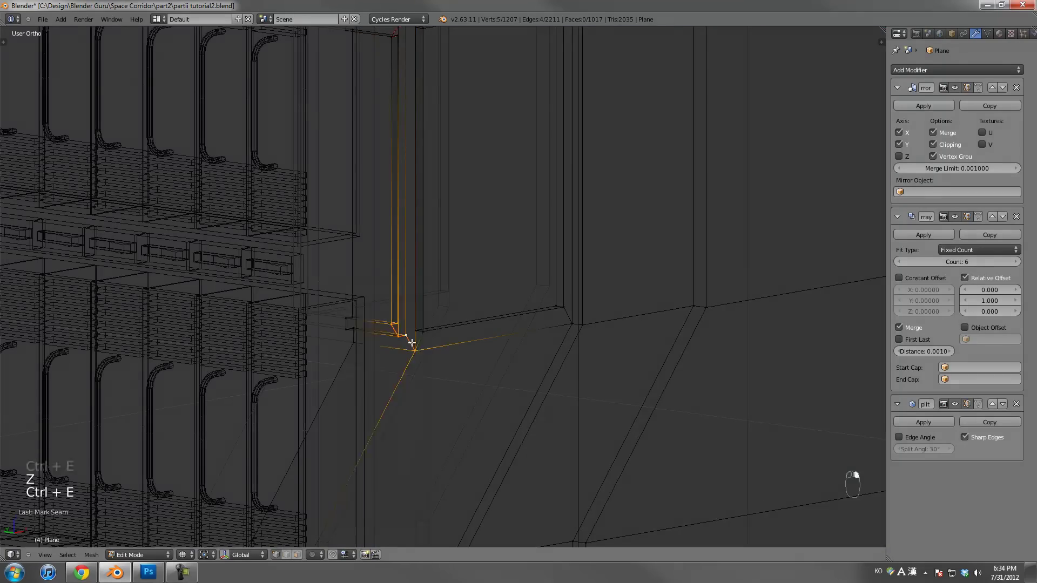
Mark the diagonal corner edge at the base of the recess with the thin vertical pipes as a seam
scroll(467, 340, down, 2)
shift+middle_drag(469, 338, 486, 157)
scroll(437, 340, up, 1)
shift+middle_drag(434, 345, 480, 267)
key(z)
scroll(387, 245, up, 3)
right_click(301, 199)
key(ctrl+e)
middle_drag(374, 239, 469, 294)
key(ctrl+e)
click(420, 354)
Select the lower corner points and the first upper points of the back panel behind the thin vertical pipes
scroll(468, 308, up, 3)
right_click(430, 294)
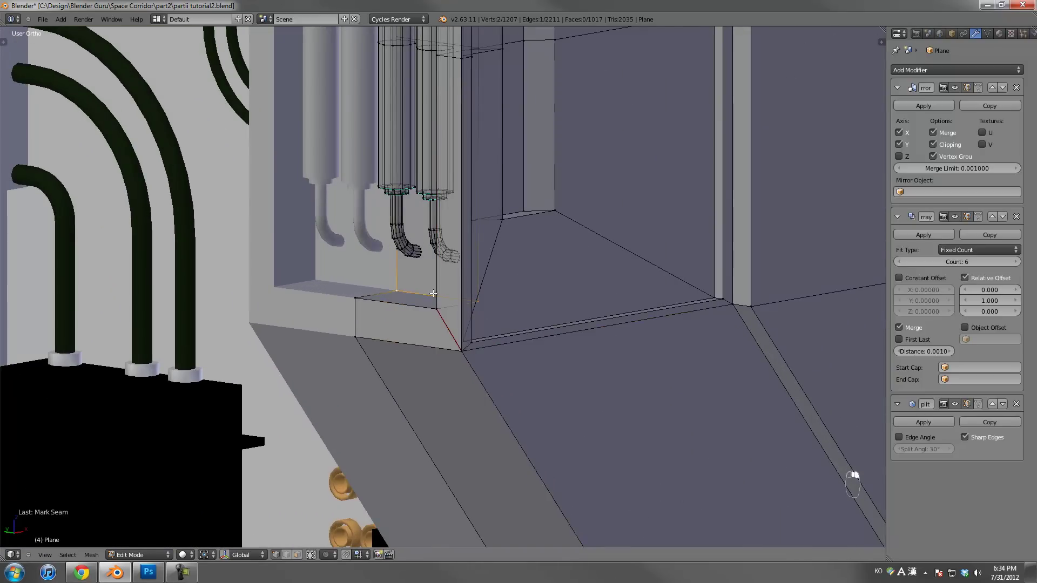
key(z)
middle_drag(465, 177, 512, 155)
shift+right_click(508, 156)
shift+right_click(429, 144)
scroll(432, 146, down, 3)
key(z)
key(z)
Add the remaining border points of the recess's back panel behind the thin vertical pipes to the selection
shift+right_click(481, 351)
shift+right_click(441, 350)
shift+right_click(431, 352)
key(b)
middle_drag(439, 340, 454, 372)
scroll(456, 381, up, 2)
scroll(457, 382, up, 3)
shift+right_click(412, 444)
shift+right_click(419, 446)
scroll(442, 432, down, 3)
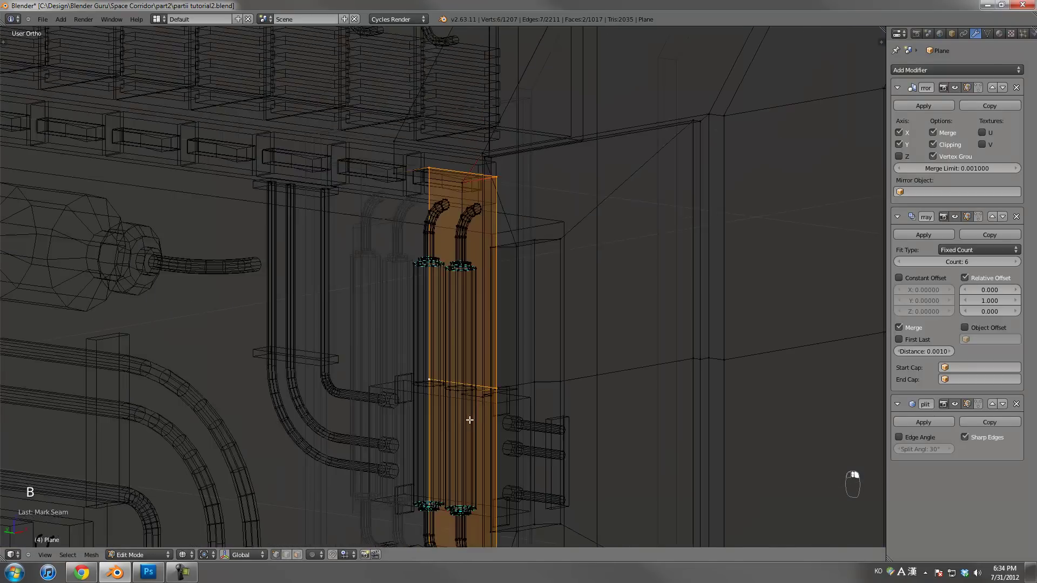
Reduce the selection to the outer border edges of the pipe recess's back panel and mark them as a seam
shift+middle_drag(489, 413, 460, 226)
scroll(459, 238, down, 4)
scroll(430, 287, up, 3)
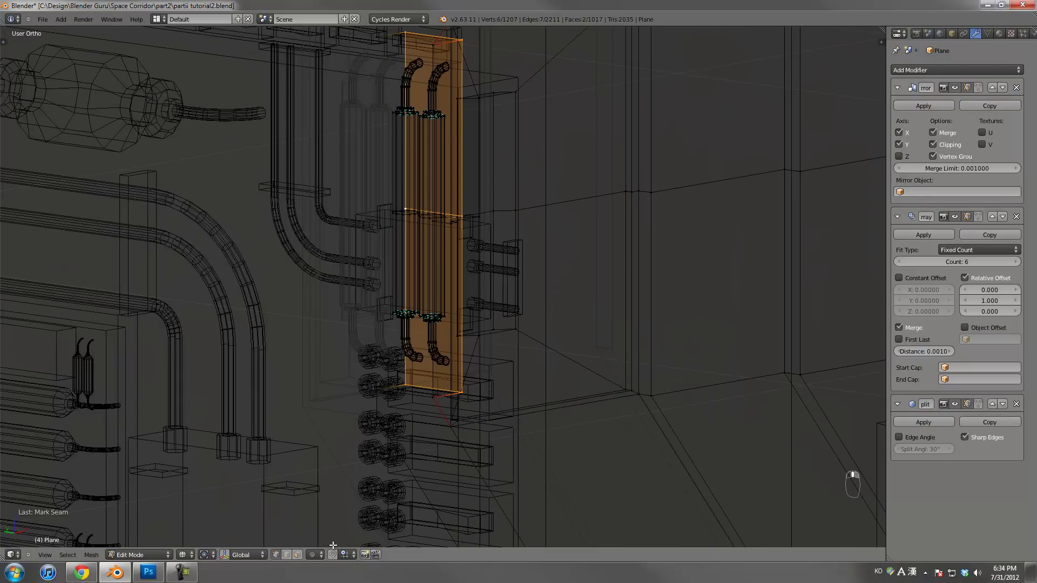
click(290, 555)
shift+right_click(433, 211)
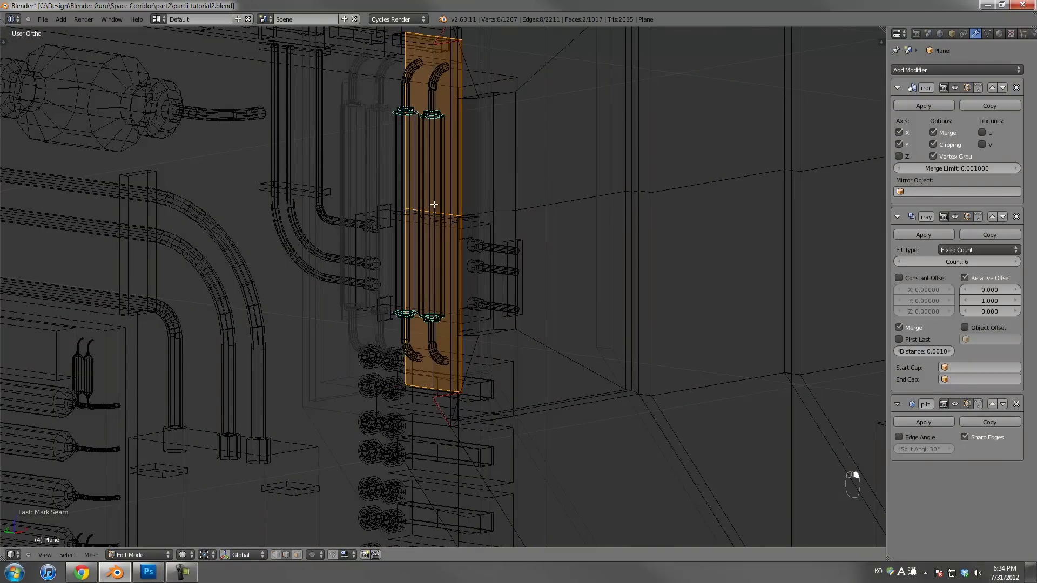
key(ctrl+z)
scroll(434, 203, up, 5)
key(ctrl+z)
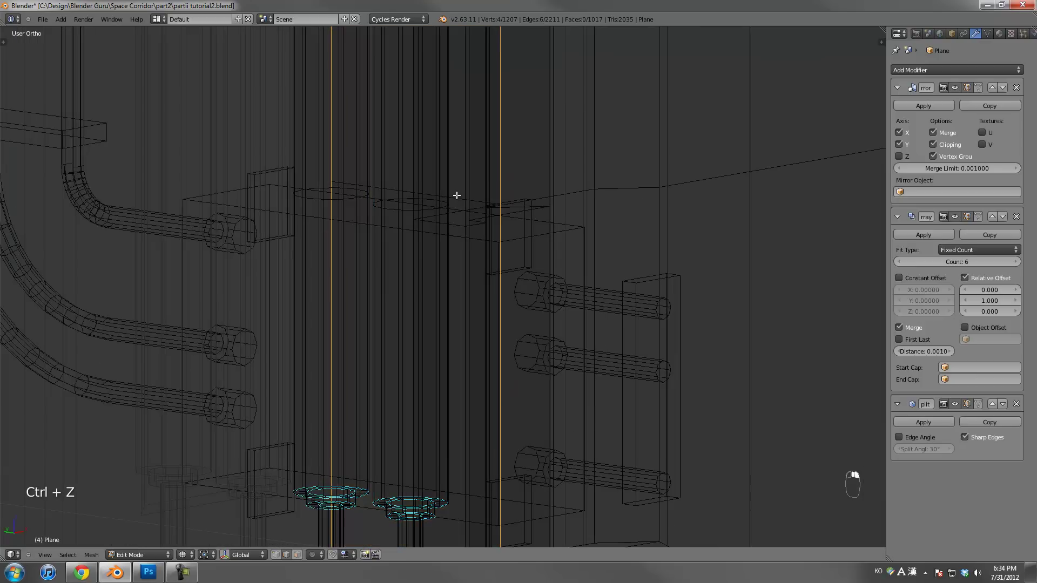
scroll(472, 290, down, 5)
key(ctrl+e)
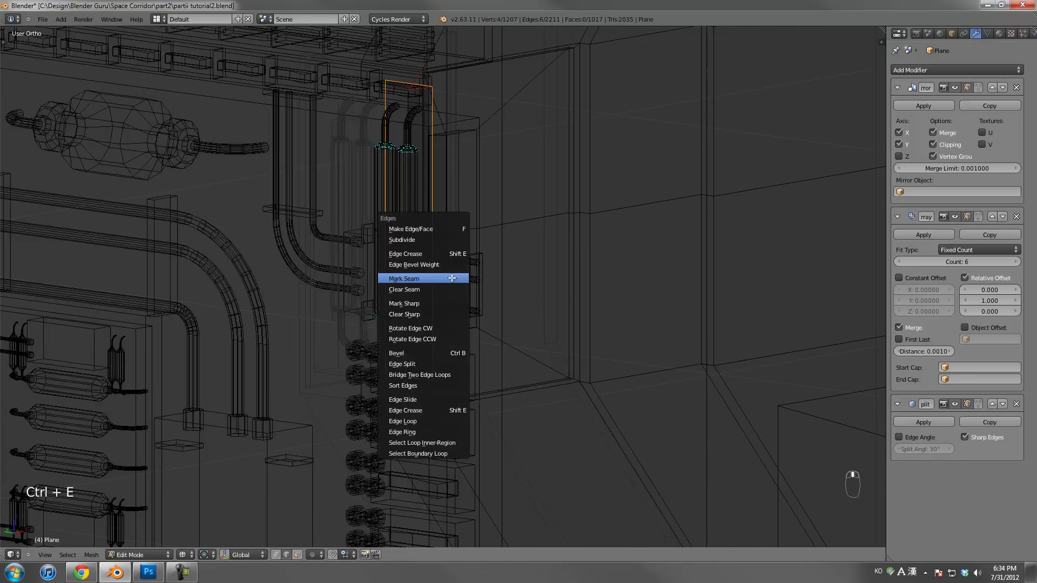
click(452, 278)
key(z)
key(a)
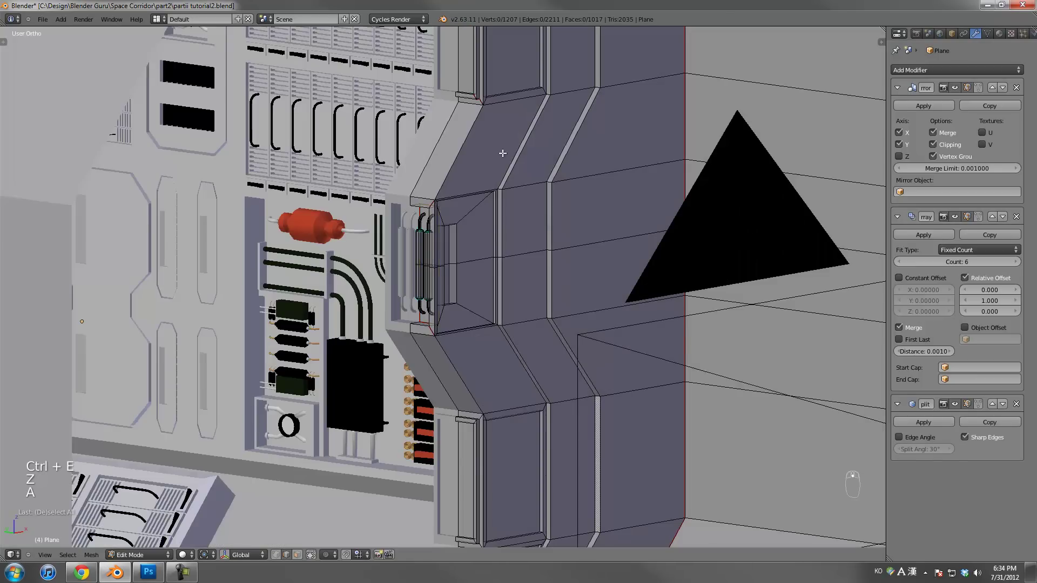
Select the narrow back face of the upper wall recess and mark its border edges as a seam
scroll(494, 324, down, 4)
scroll(505, 315, up, 5)
key(z)
right_click(516, 322)
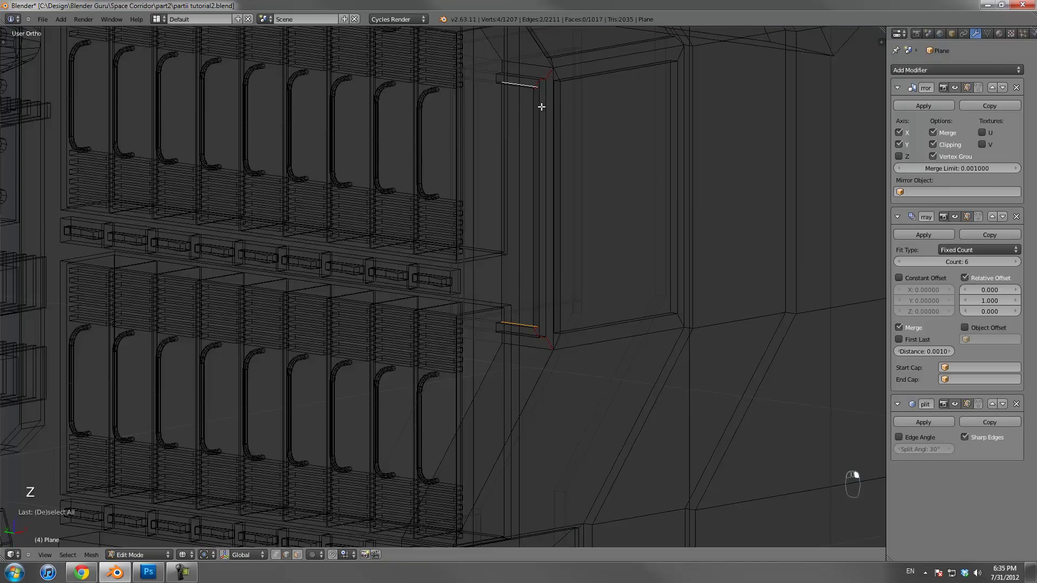
key(ctrl+z)
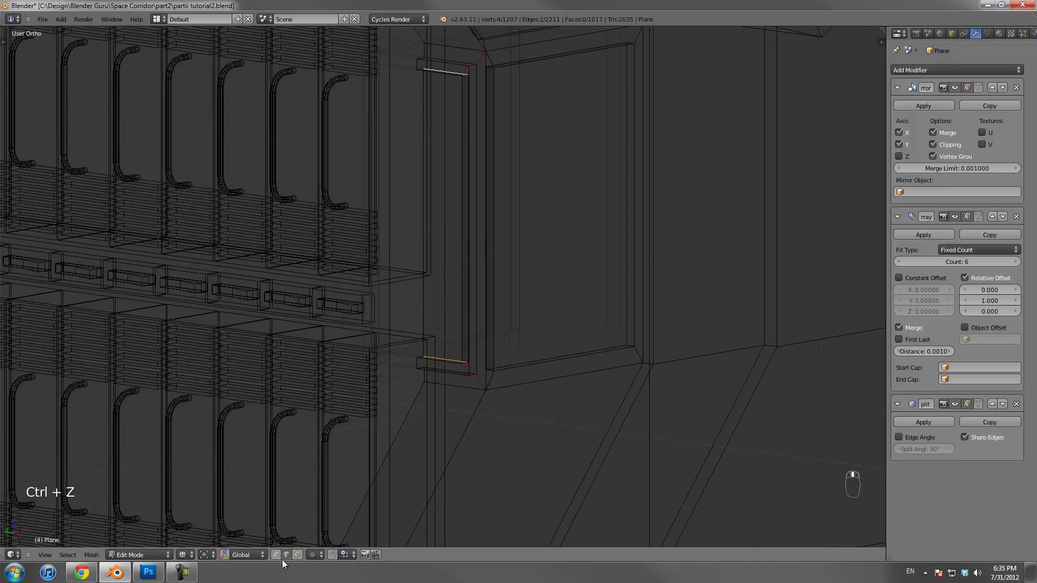
right_click(455, 244)
key(ctrl+e)
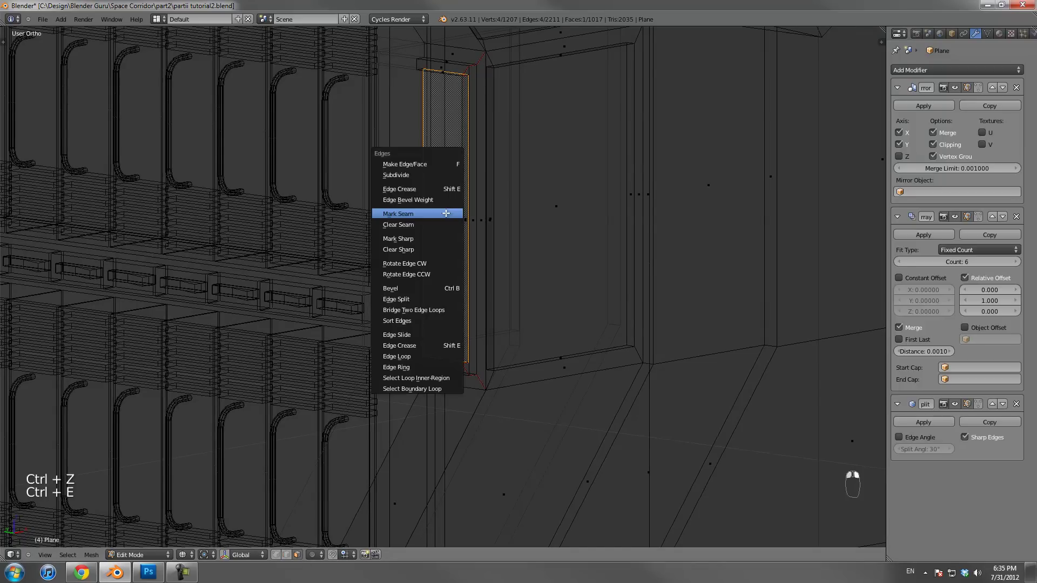
click(447, 212)
key(a)
Select the narrow back face of the lower wall recess and mark its border edges as a seam
scroll(550, 263, down, 3)
scroll(550, 263, down, 4)
shift+middle_drag(502, 396, 489, 142)
scroll(488, 250, up, 6)
right_click(407, 365)
key(ctrl+e)
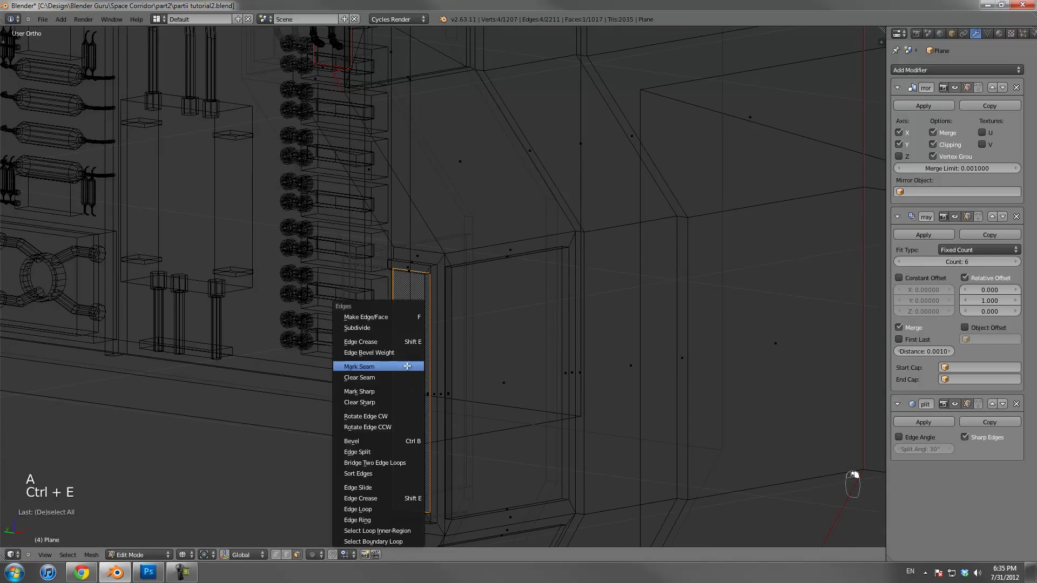
click(413, 367)
Mark the short corner edges at the upper end of the lower wall recess's frame as a seam
alt+right_click(431, 273)
key(ctrl+e)
click(429, 272)
Mark the short corner edges at the lower end of the lower wall recess's frame as a seam
alt+right_click(428, 523)
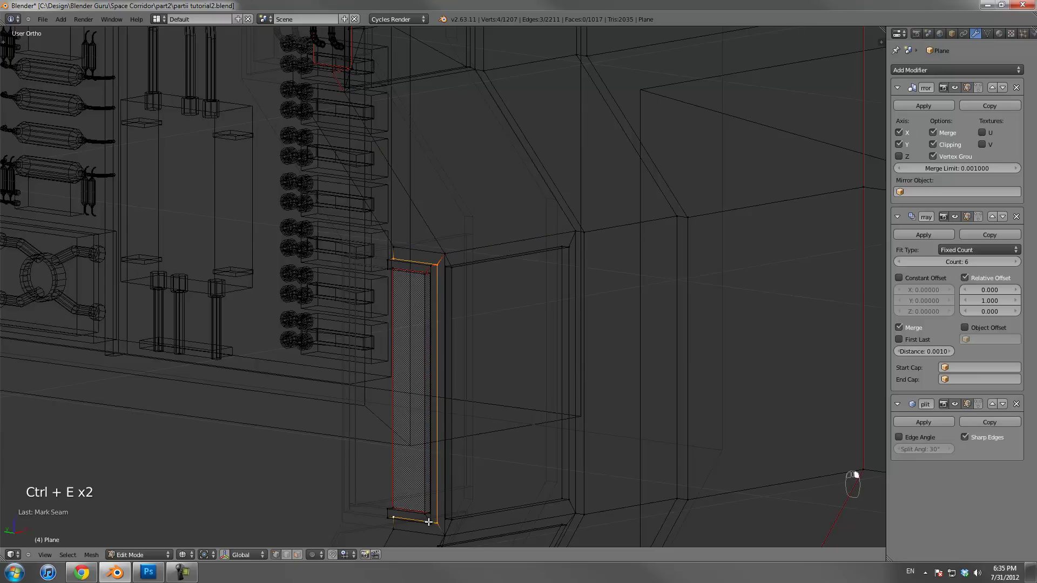
key(ctrl+e)
click(429, 517)
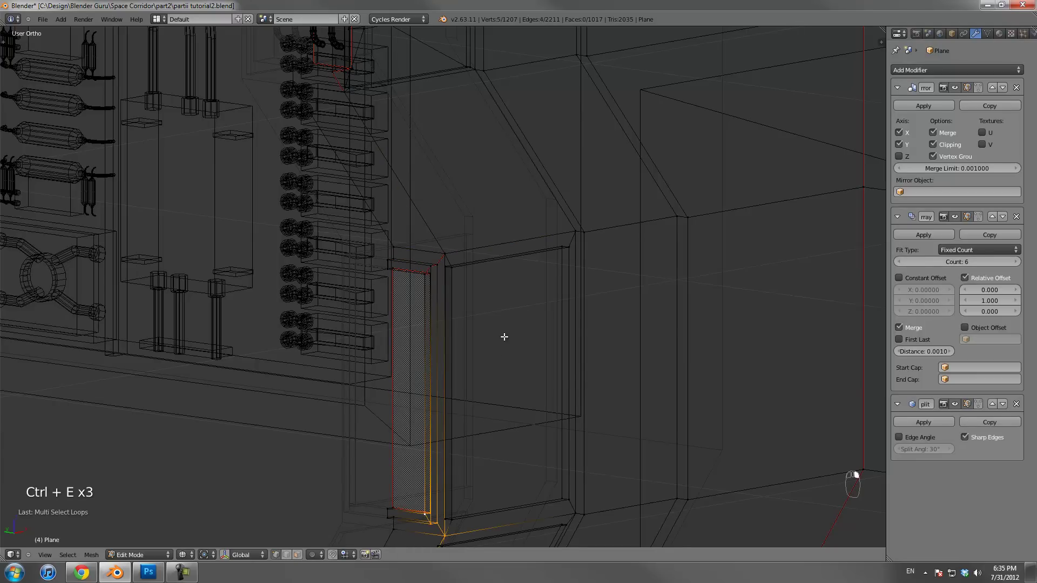
key(ctrl+e)
key(ctrl+z)
key(ctrl+z)
alt+right_click(427, 518)
key(ctrl+e)
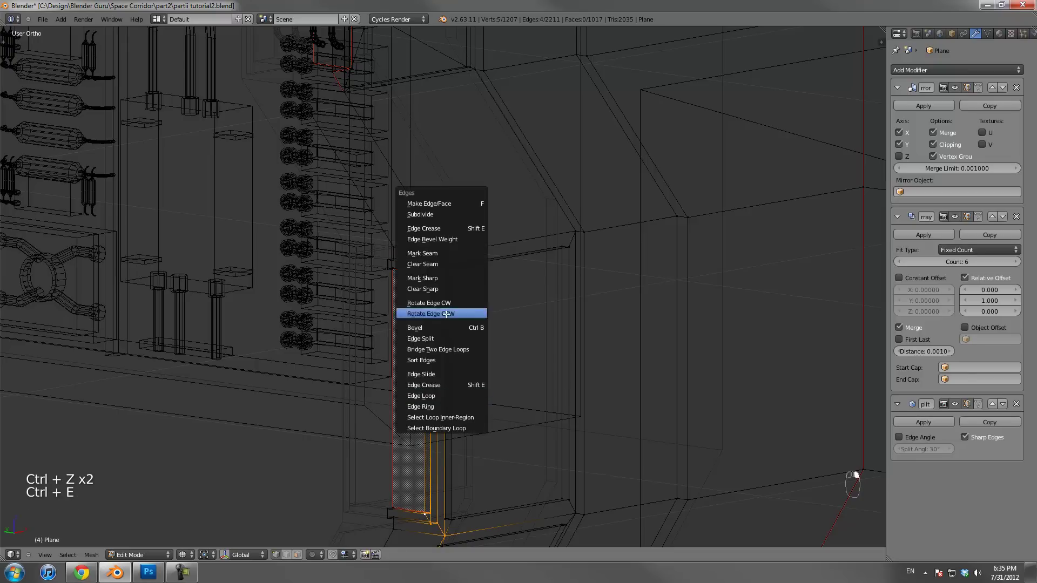
click(453, 257)
Mark the upper corner edge of the small recess at the base of the wall frame as a seam
scroll(516, 377, down, 2)
shift+middle_drag(520, 447, 515, 228)
scroll(523, 297, down, 4)
shift+middle_drag(442, 412, 475, 346)
scroll(507, 254, up, 6)
scroll(476, 345, up, 5)
alt+right_click(371, 316)
key(ctrl+e)
click(369, 318)
Mark the lower corner edge of the small recess at the wall frame's base as a seam
scroll(410, 373, down, 3)
shift+middle_drag(439, 336, 452, 215)
scroll(414, 356, up, 2)
alt+right_click(387, 391)
key(ctrl+e)
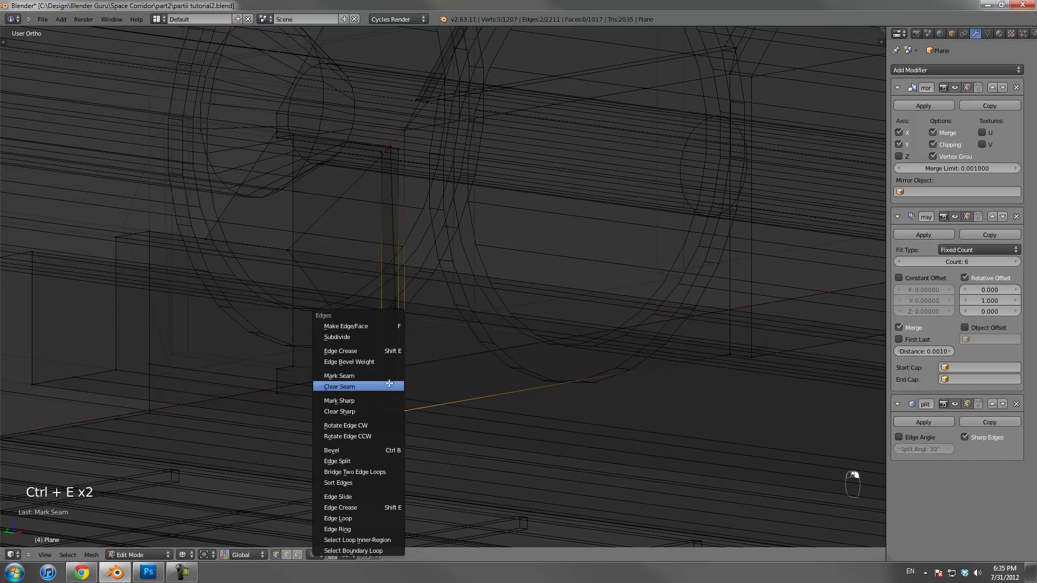
click(388, 384)
Select the back face of the small recess at the wall frame's base and mark its border as a seam
click(295, 555)
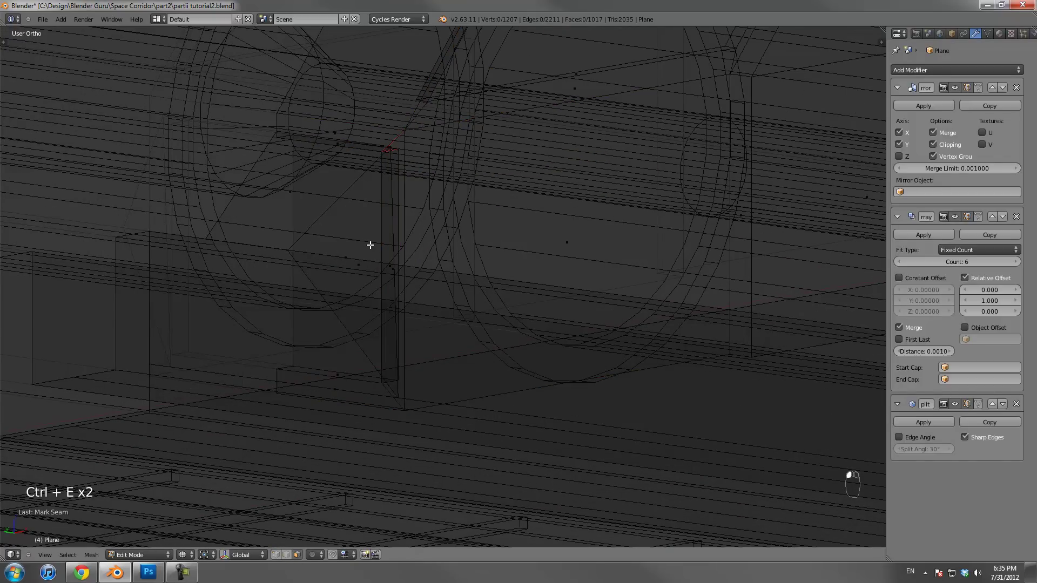
right_click(360, 248)
right_click(348, 256)
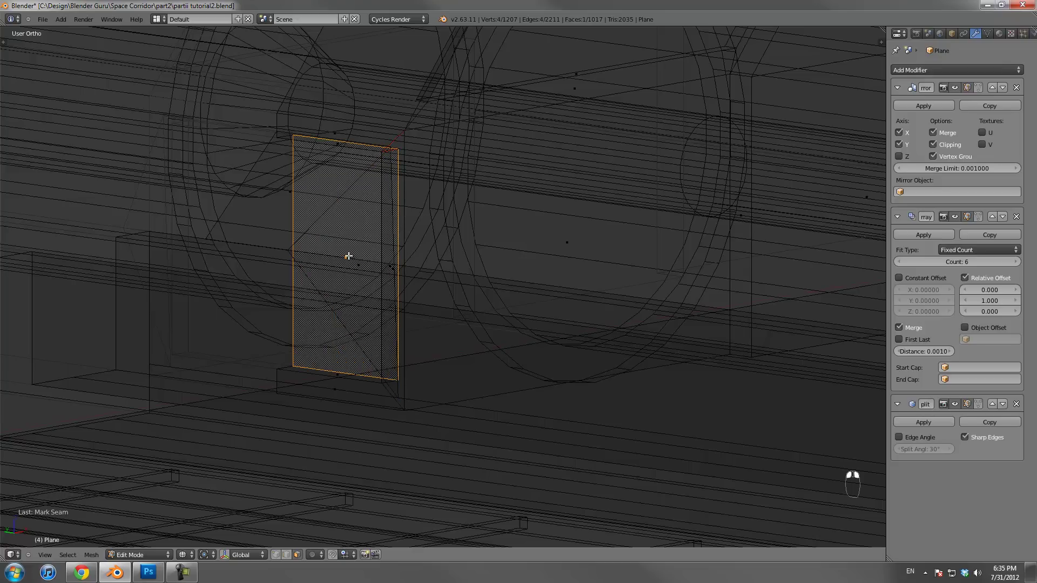
click(406, 275)
key(a)
Check the seams up to the ceiling and select the linked wall frame faces bounded by them
scroll(475, 284, down, 3)
middle_drag(475, 285, 493, 410)
scroll(493, 329, up, 2)
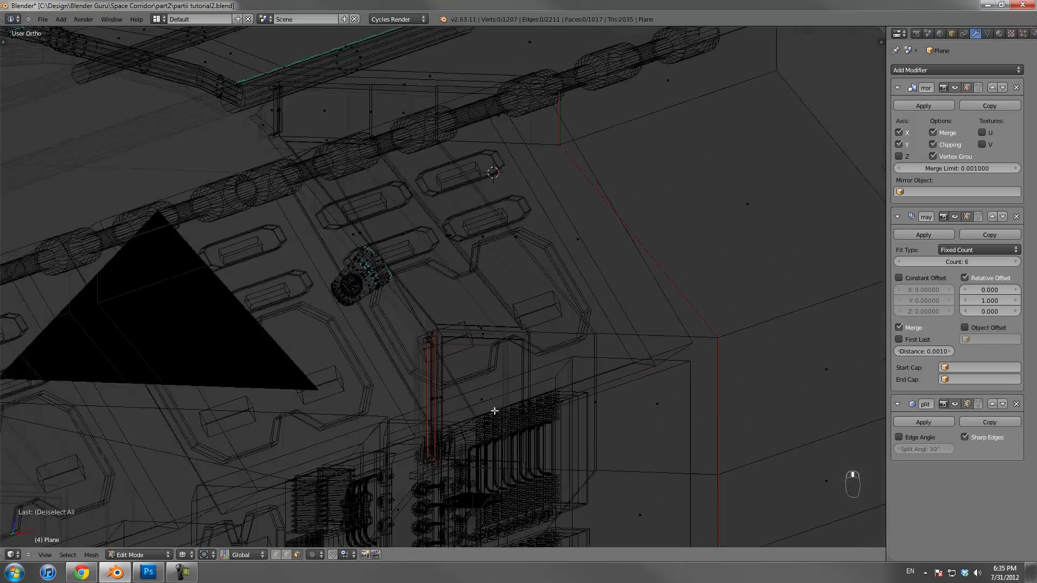
scroll(494, 409, up, 2)
shift+middle_drag(409, 197, 495, 410)
shift+middle_drag(419, 308, 469, 269)
scroll(483, 275, down, 1)
middle_drag(521, 294, 447, 298)
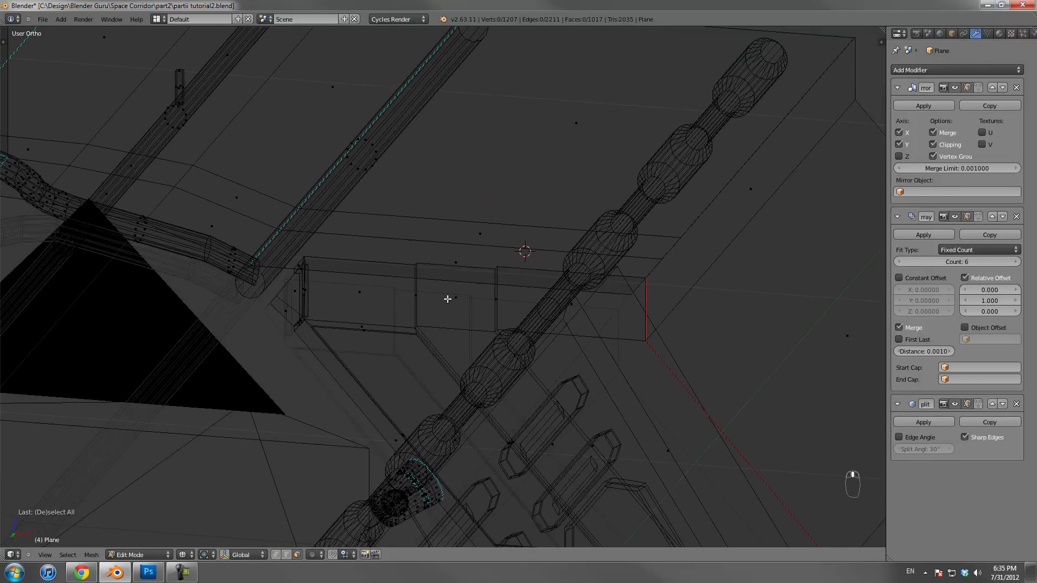
scroll(537, 365, down, 3)
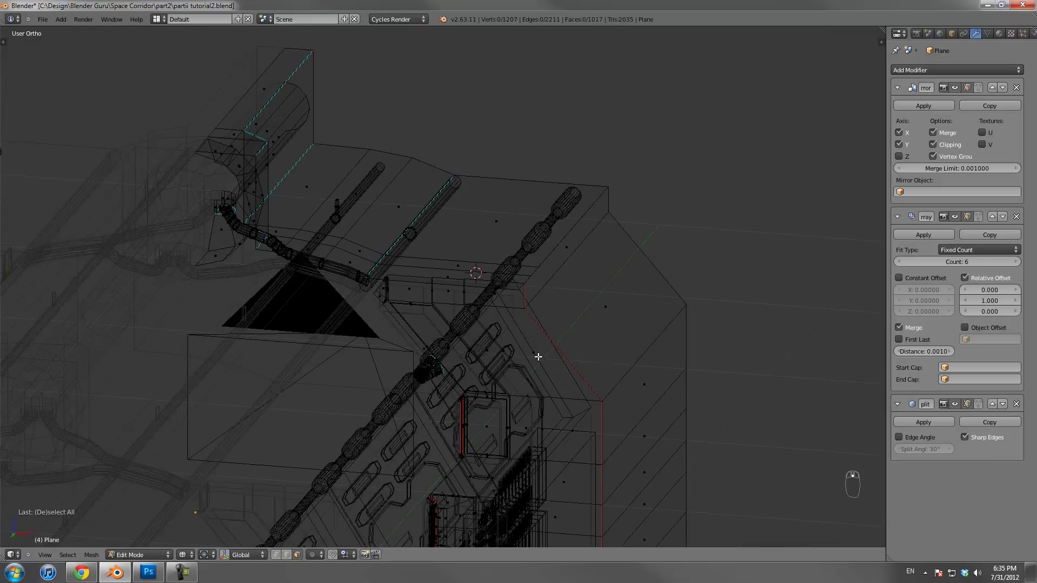
key(l)
Examine the selected faces around the recesses and base of the wall frame, and clear the selection
middle_drag(534, 354, 426, 173)
scroll(456, 324, up, 3)
shift+middle_drag(433, 363, 477, 169)
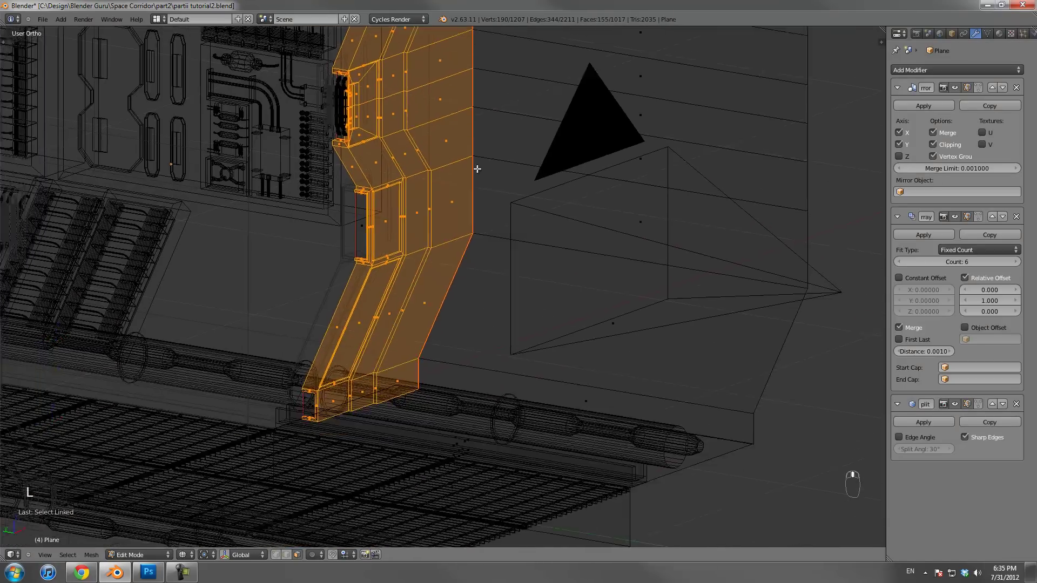
scroll(410, 297, up, 3)
mouse_move(409, 296)
middle_down()
mouse_move(432, 269)
mouse_move(405, 290)
middle_up()
shift+middle_drag(426, 152, 424, 370)
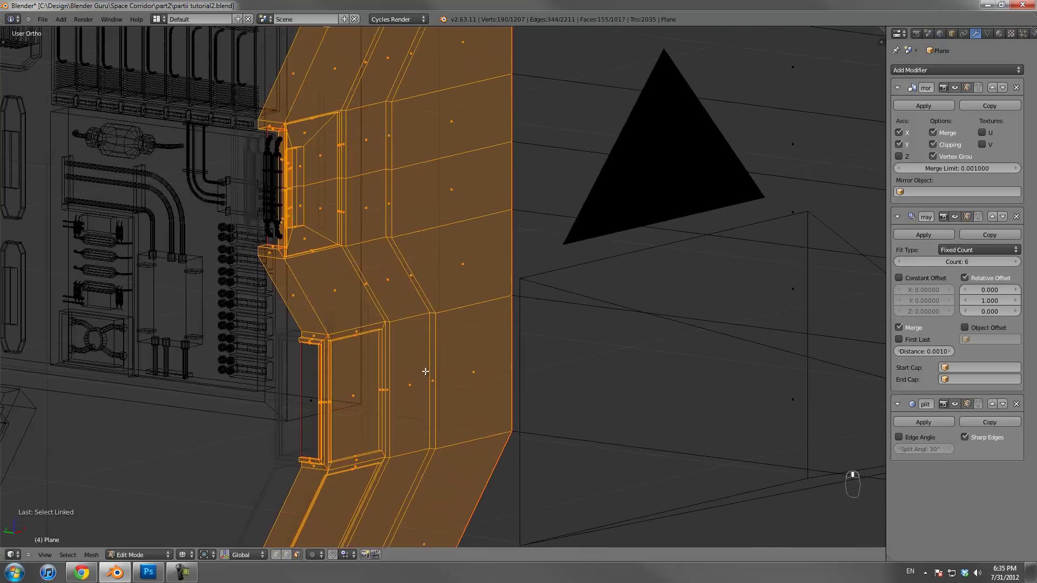
scroll(435, 314, down, 4)
shift+middle_drag(438, 294, 445, 296)
key(a)
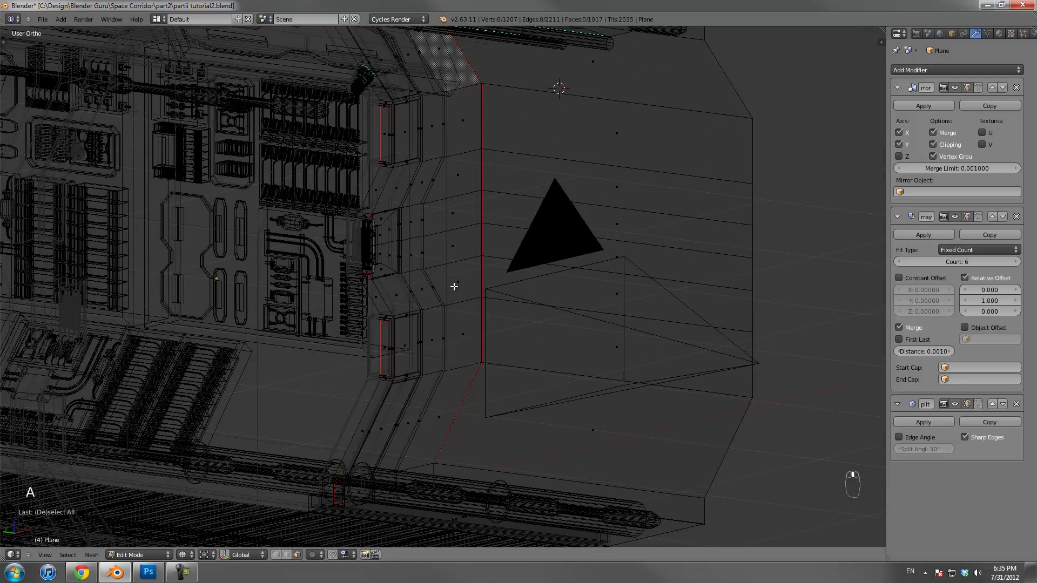
Select everything connected to the wall frame, ignoring the seams, and try moving it
key(l)
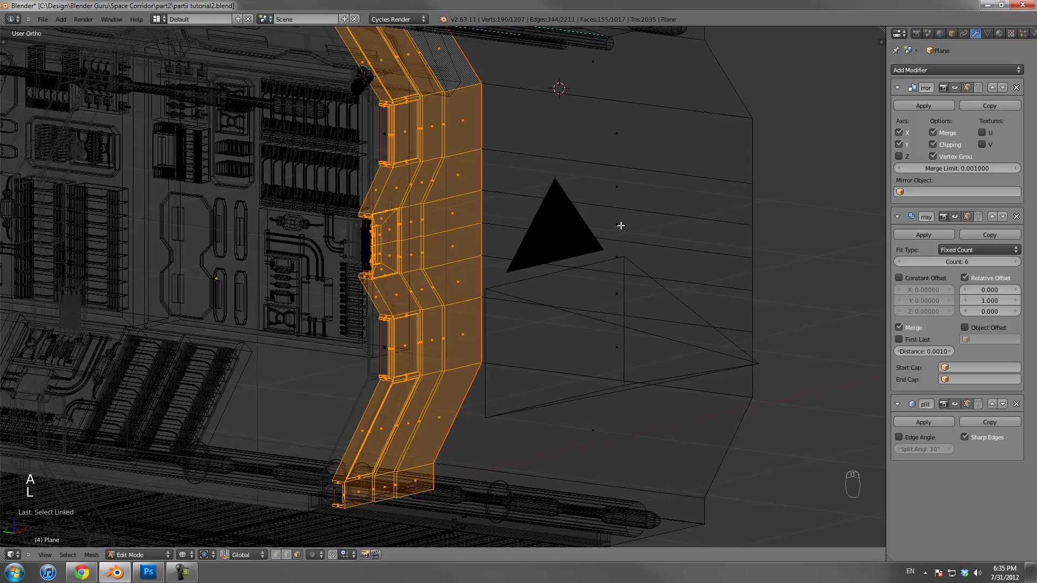
key(ctrl+l)
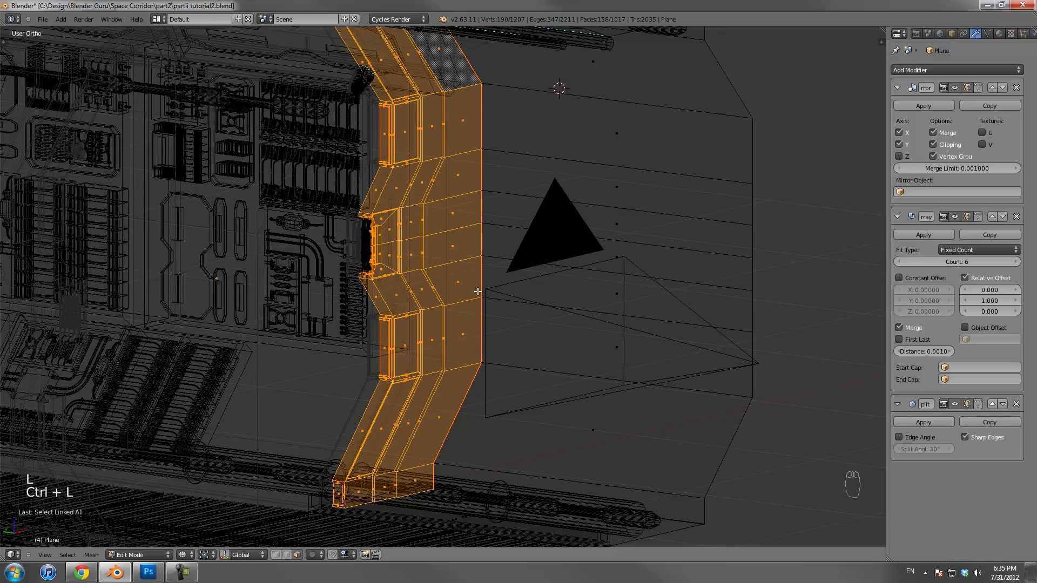
scroll(477, 291, down, 4)
scroll(476, 286, up, 3)
scroll(563, 249, up, 2)
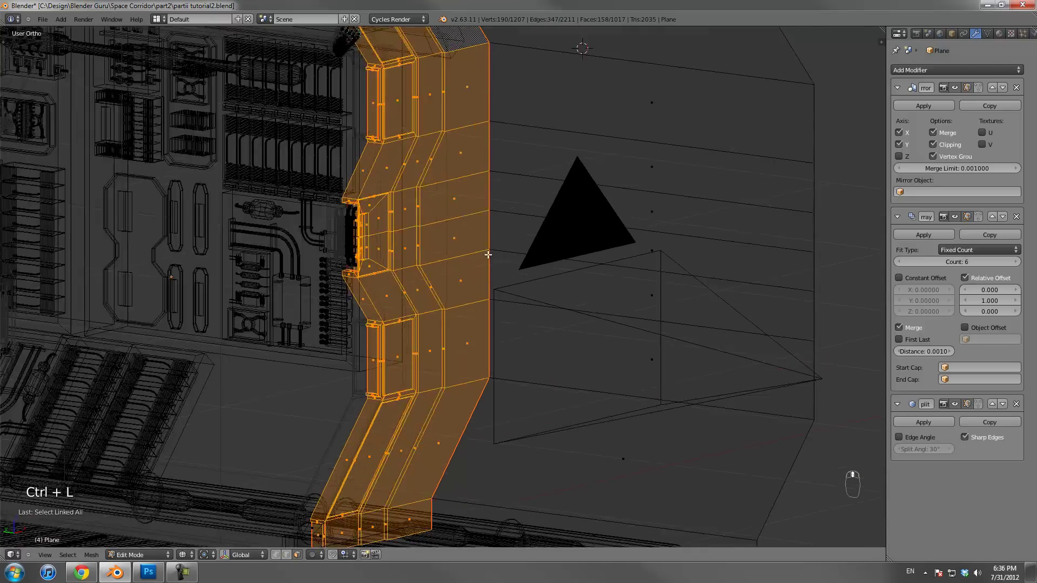
key(g)
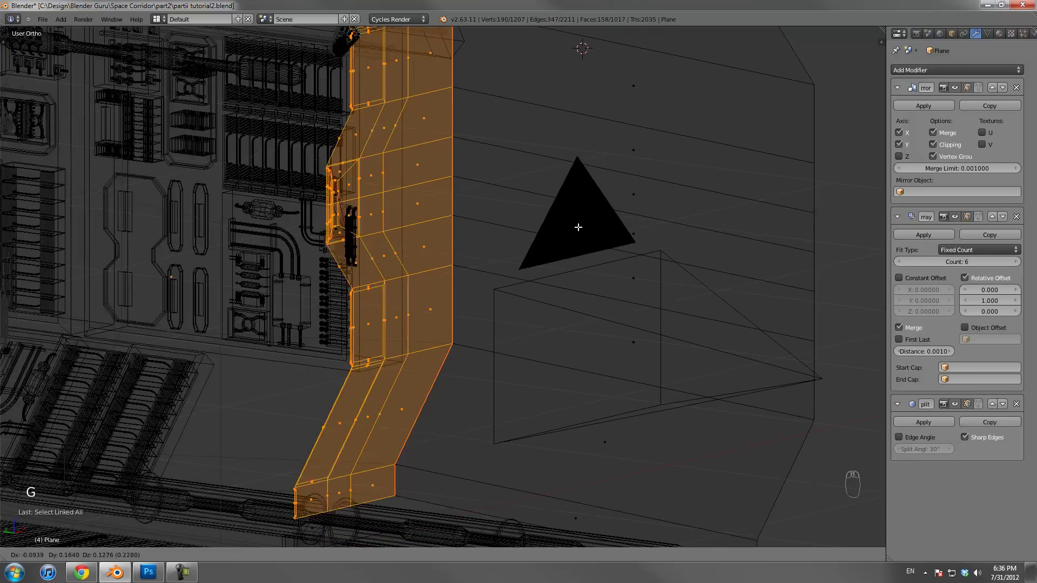
click(656, 290)
shift+right_click(653, 292)
Clear the selection, reselect only the seam-bounded wall frame faces and examine how far the selection extends
key(a)
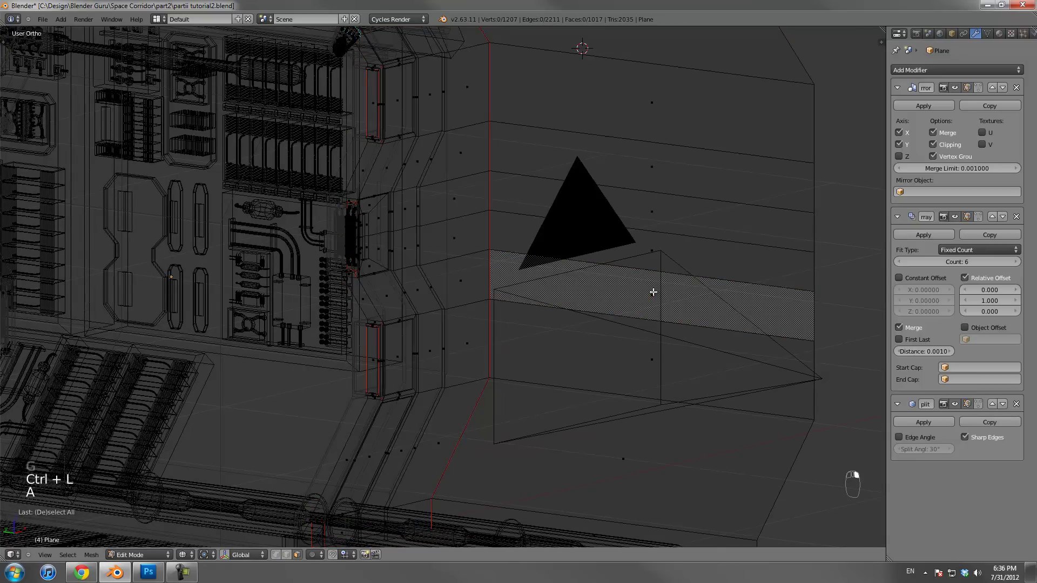
right_click(458, 238)
key(l)
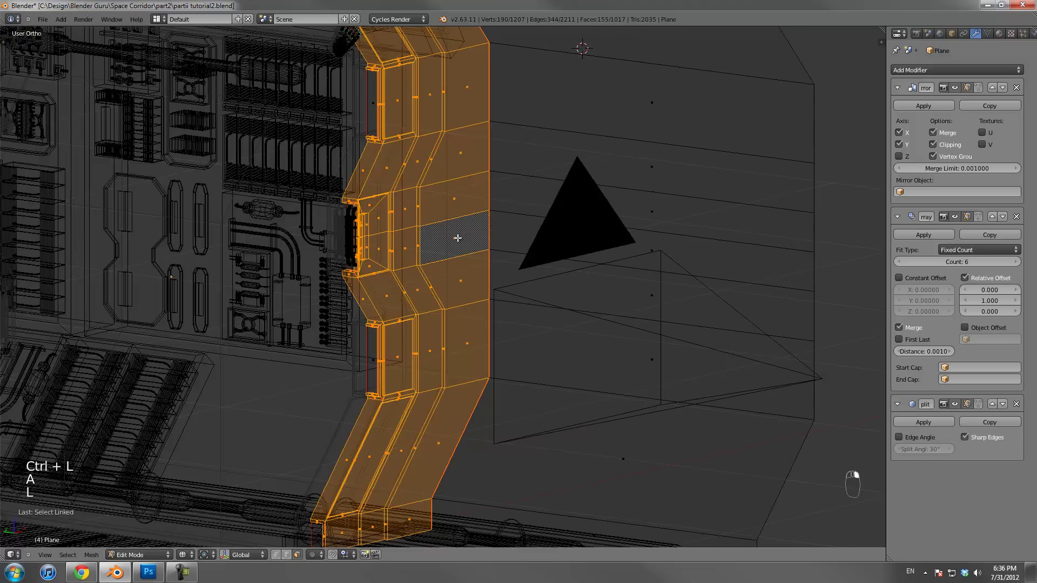
scroll(504, 207, down, 3)
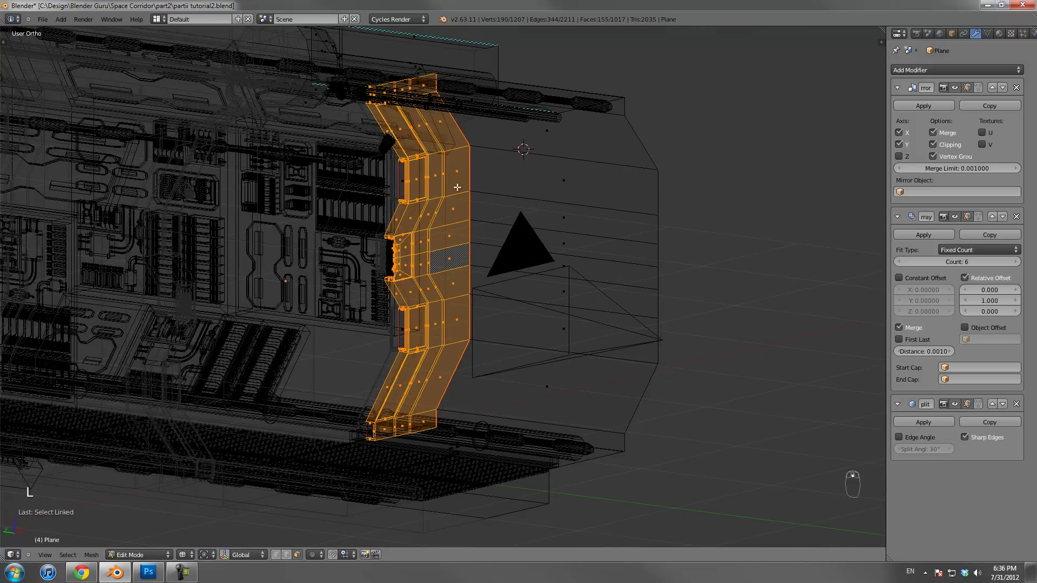
scroll(496, 243, up, 3)
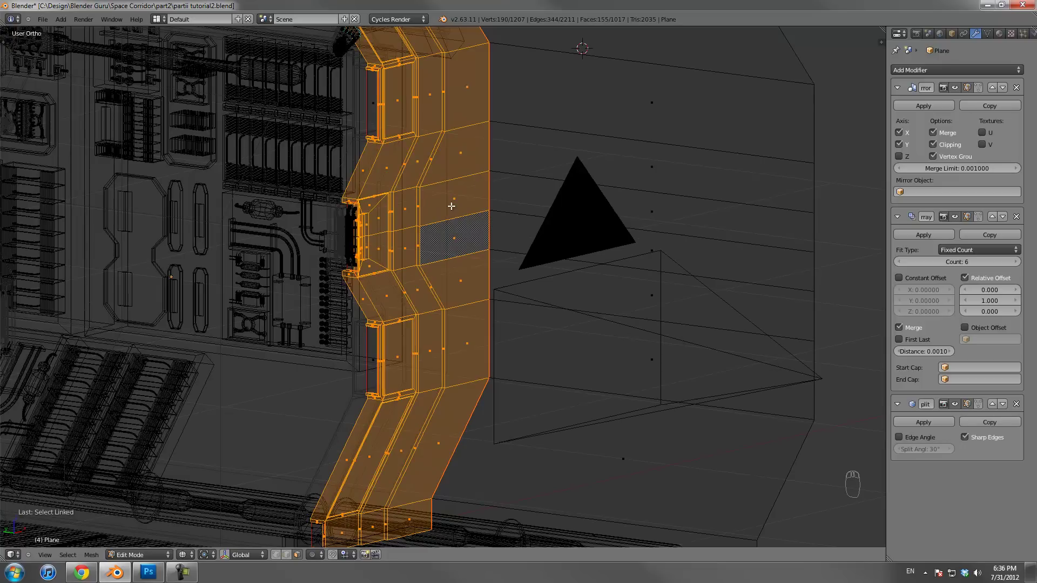
middle_drag(451, 206, 416, 90)
scroll(615, 236, up, 2)
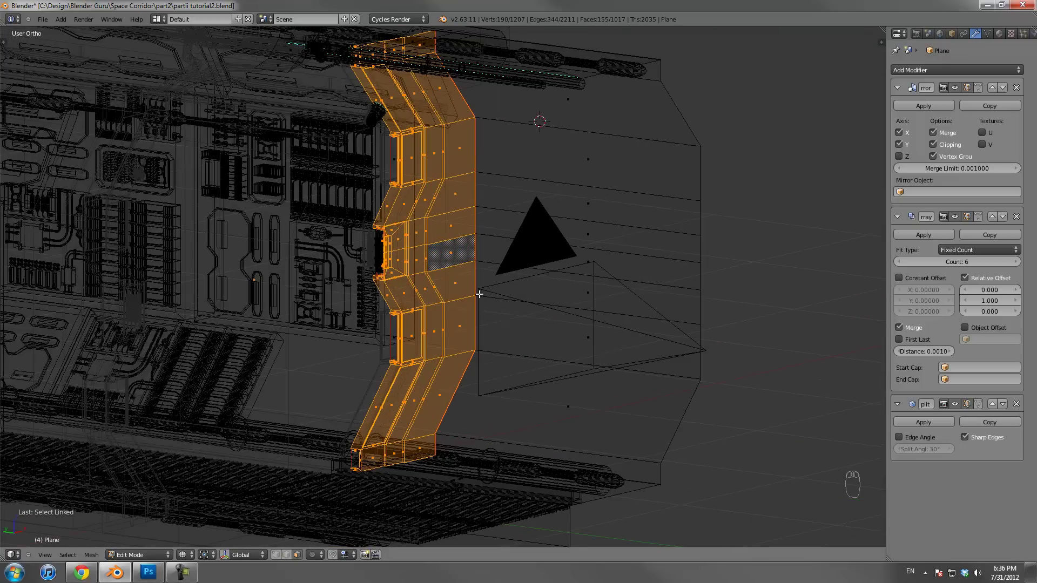
Select the seam-bounded wall frame region again starting from a single face beside the pipe recess
scroll(479, 295, up, 3)
key(a)
right_click(460, 236)
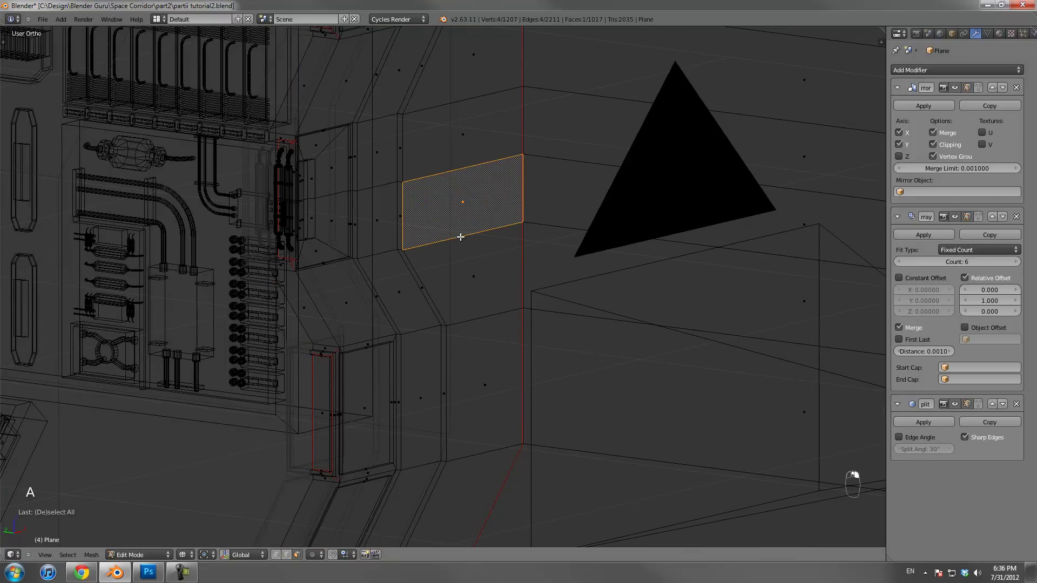
key(l)
scroll(445, 284, down, 3)
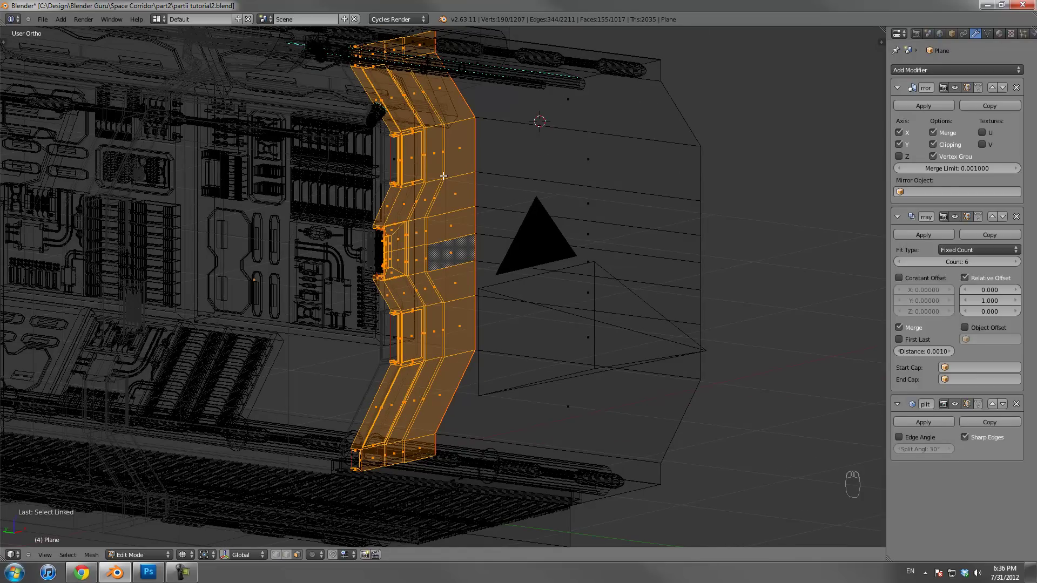
scroll(443, 176, up, 8)
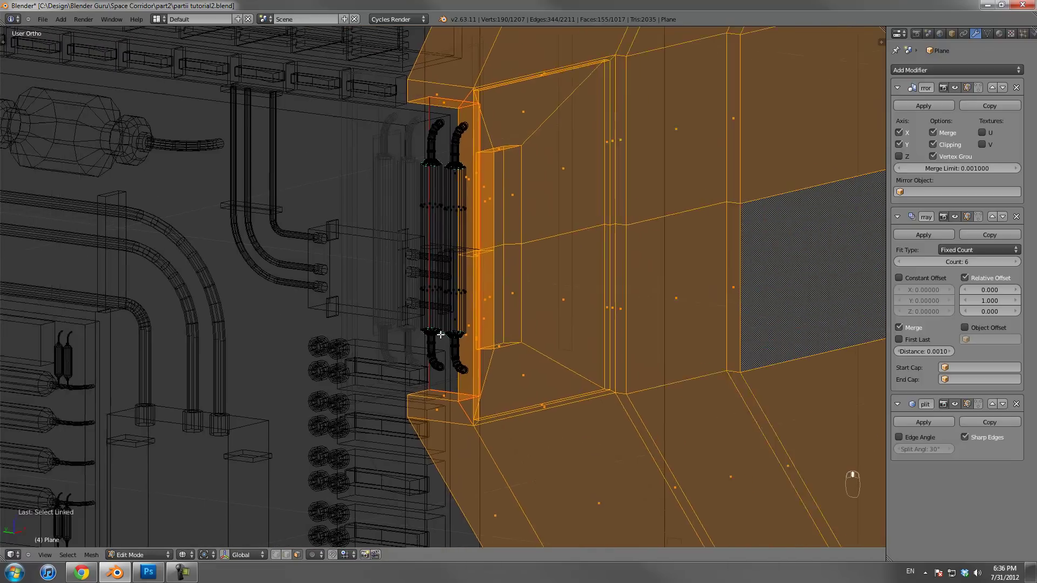
Examine the faces around the pipes in the wall recess by picking individual ones, and clear the selection
scroll(441, 334, up, 8)
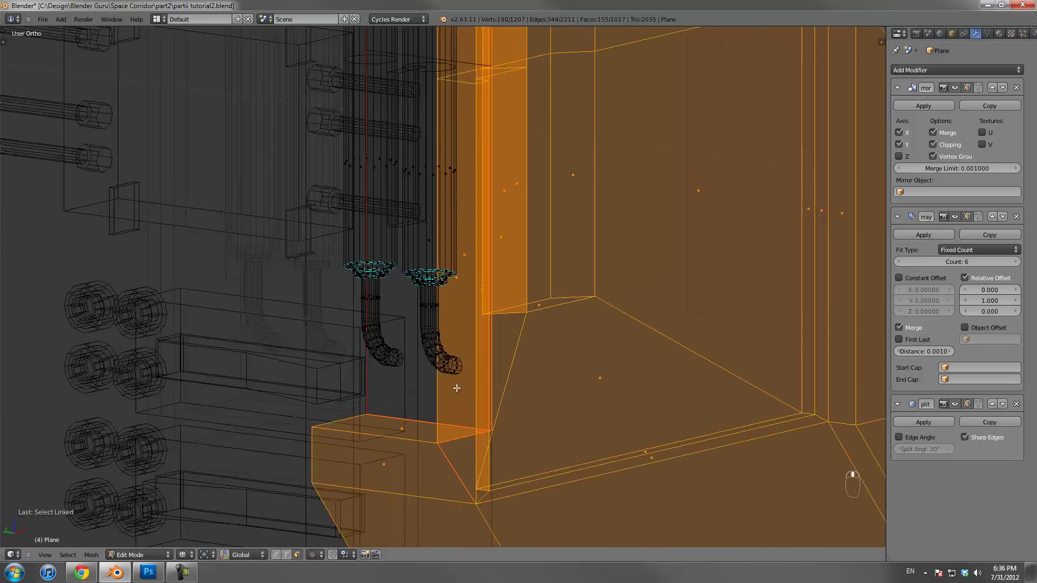
scroll(456, 388, down, 2)
right_click(449, 352)
right_click(432, 242)
right_click(416, 197)
right_click(428, 215)
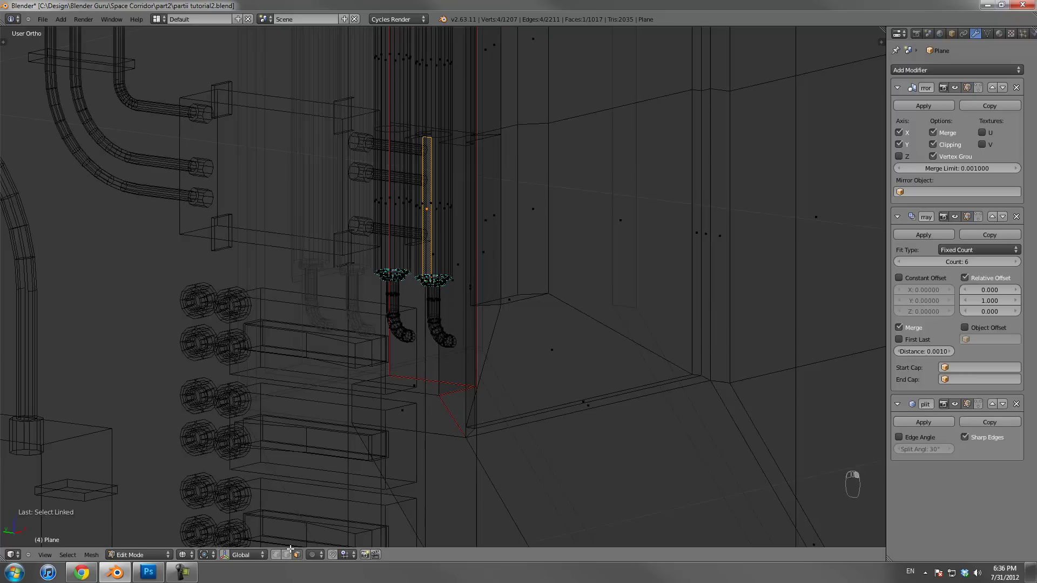
key(a)
scroll(442, 214, down, 3)
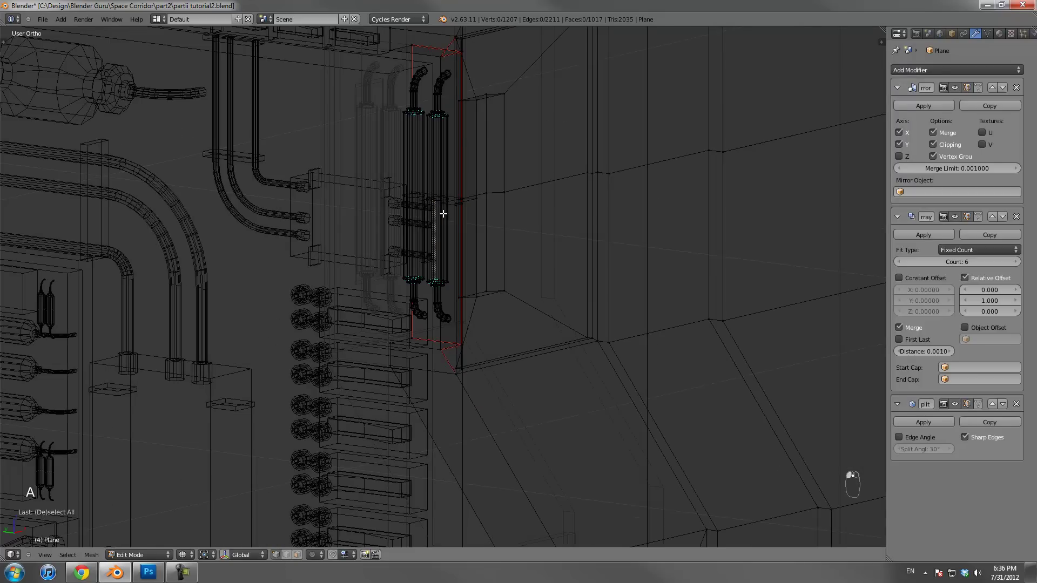
scroll(442, 214, down, 8)
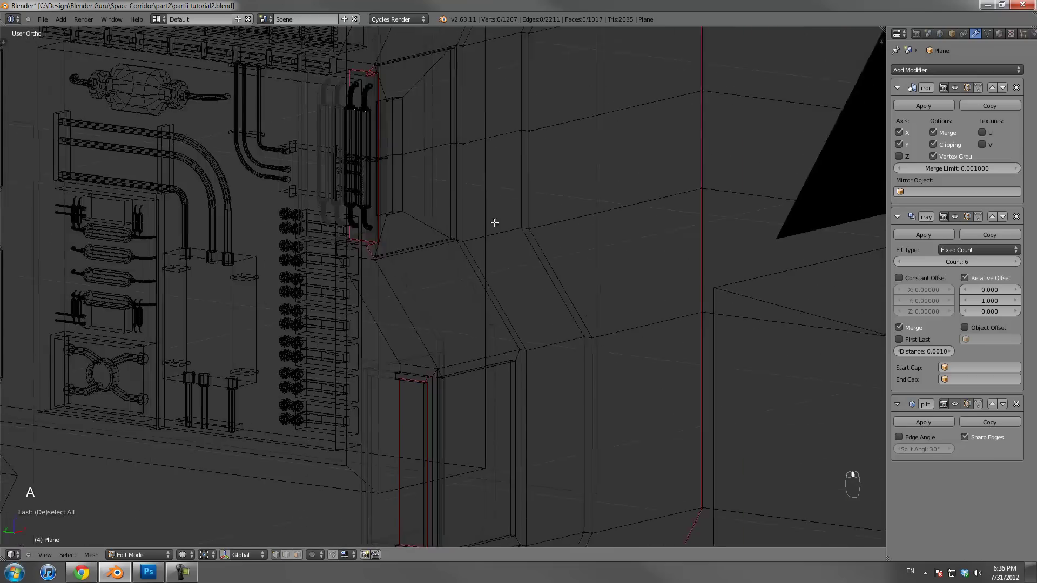
Select everything connected to the ceiling section and examine its shape around the recess
key(Tab)
scroll(510, 315, up, 4)
middle_drag(535, 313, 456, 245)
key(Tab)
right_click(458, 245)
right_click(584, 244)
key(ctrl+l)
right_click(576, 245)
key(ctrl+l)
middle_drag(576, 243, 497, 309)
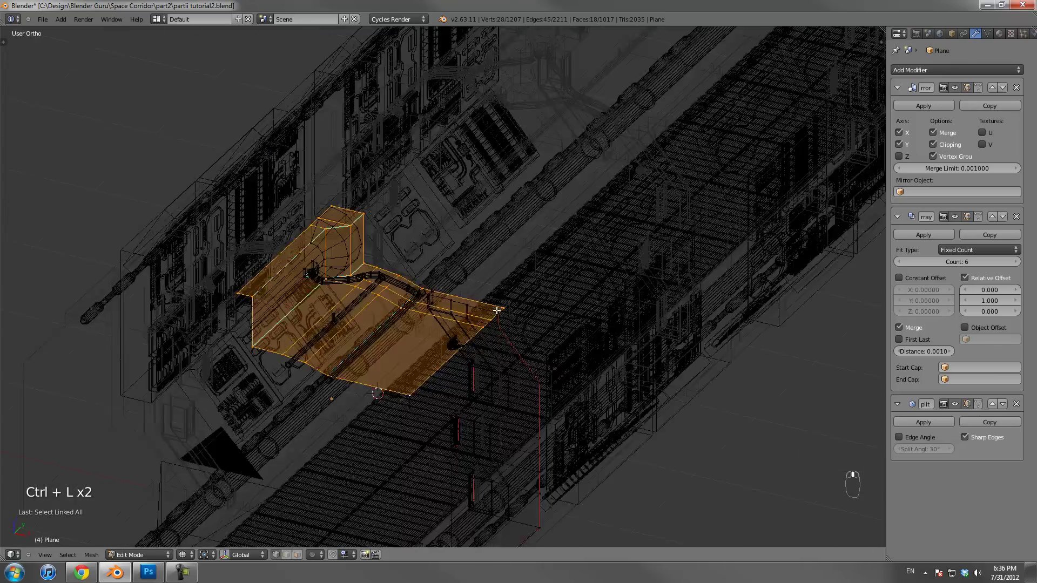
Mark the short upper edge at the near corner of the ceiling recess as a seam
scroll(324, 259, up, 3)
shift+middle_drag(324, 259, 483, 261)
scroll(444, 290, up, 1)
alt+right_click(450, 196)
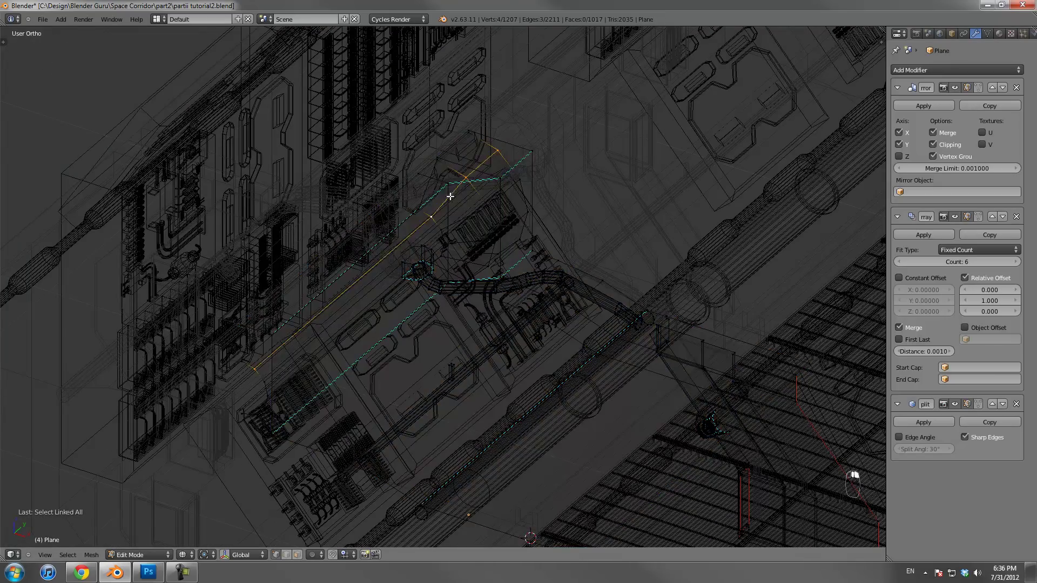
alt+right_click(439, 184)
alt+right_click(447, 208)
middle_drag(446, 208, 453, 177)
right_click(459, 180)
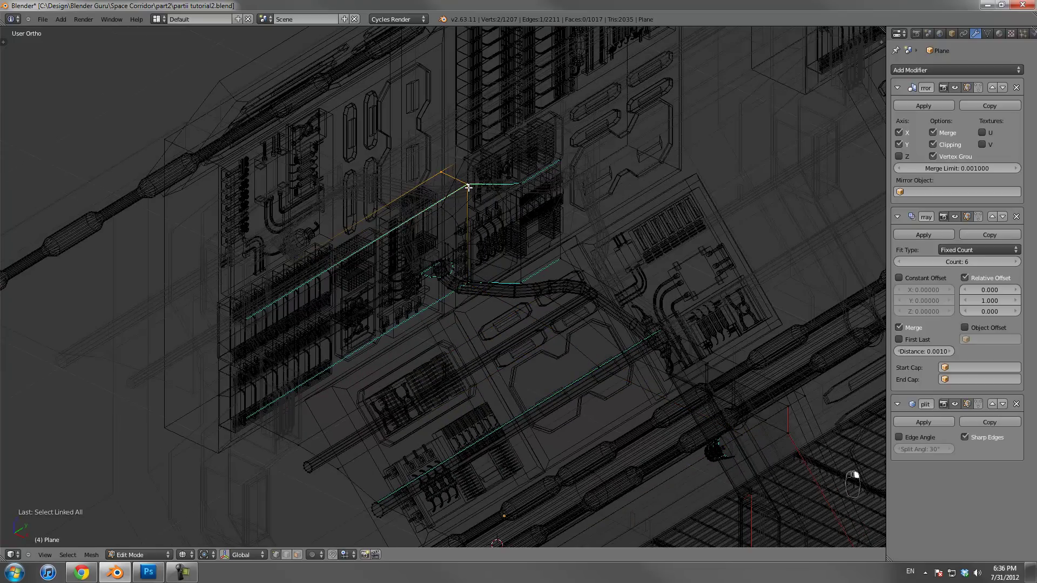
key(ctrl+e)
click(474, 201)
Mark the matching upper edge at the far corner of the ceiling recess as a seam
right_click(467, 155)
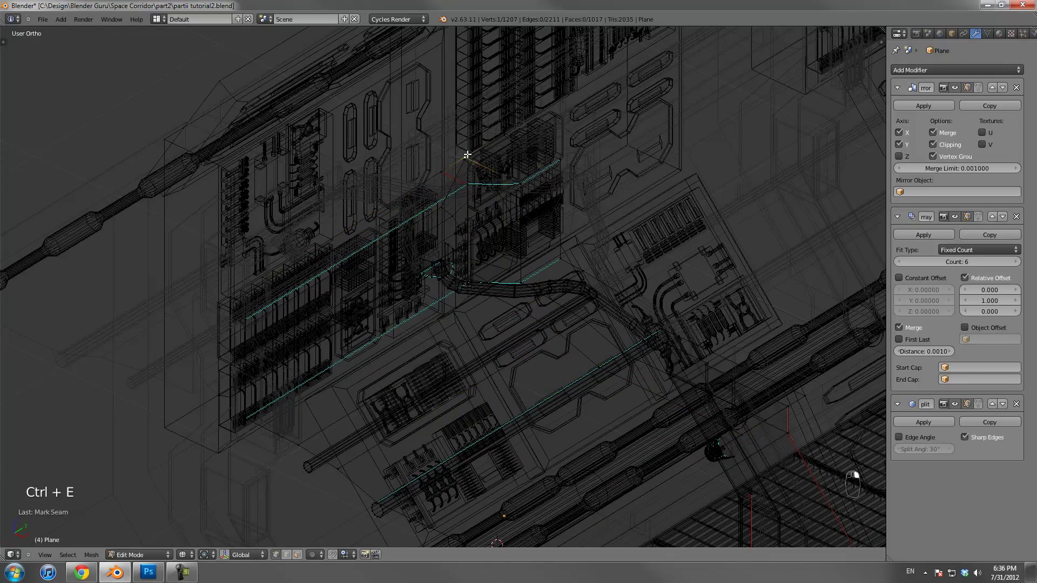
shift+right_click(517, 188)
key(ctrl+e)
click(521, 186)
Mark the vertical edge at the near corner of the ceiling recess as a seam
middle_drag(544, 228, 437, 254)
key(a)
right_click(388, 170)
shift+right_click(391, 317)
middle_drag(432, 293, 497, 284)
key(ctrl+e)
click(415, 194)
Select the whole bent pipe crossing the ceiling section and hide it
right_click(356, 349)
right_click(325, 370)
key(l)
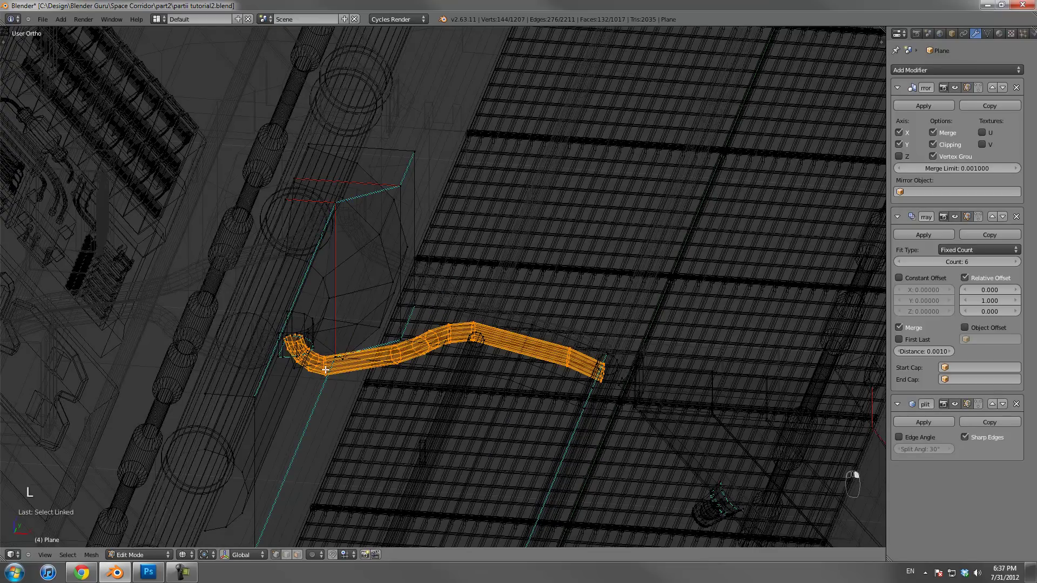
key(h)
Mark the vertical edge at the far corner of the ceiling recess as a seam and clear the selection
right_click(404, 339)
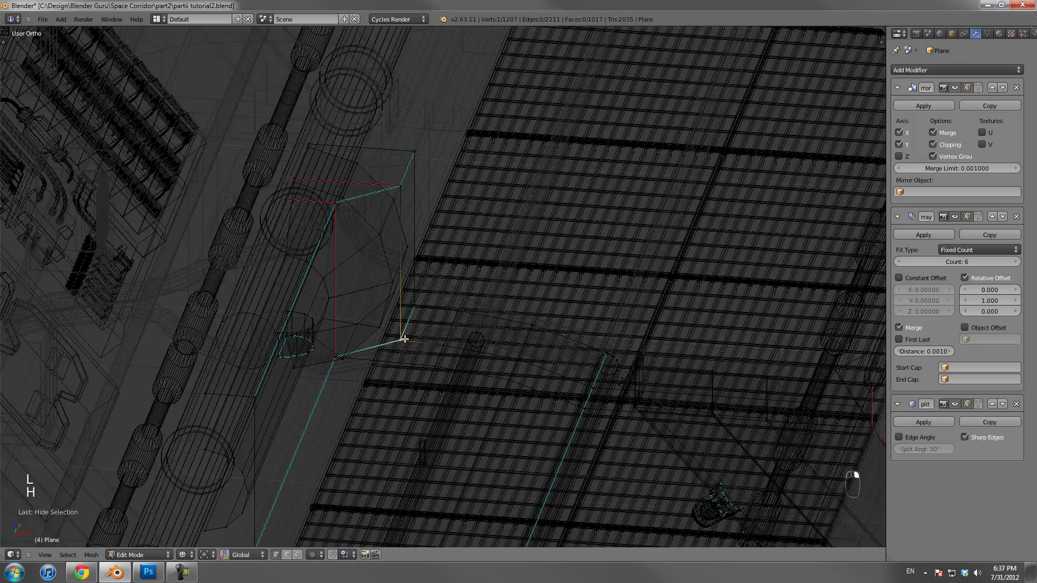
shift+right_click(402, 188)
key(ctrl+e)
click(399, 190)
key(a)
Select everything linked to the ceiling section and to the wall section, examine how far each extends, and clear the selection
middle_drag(474, 289, 471, 245)
middle_drag(417, 320, 506, 141)
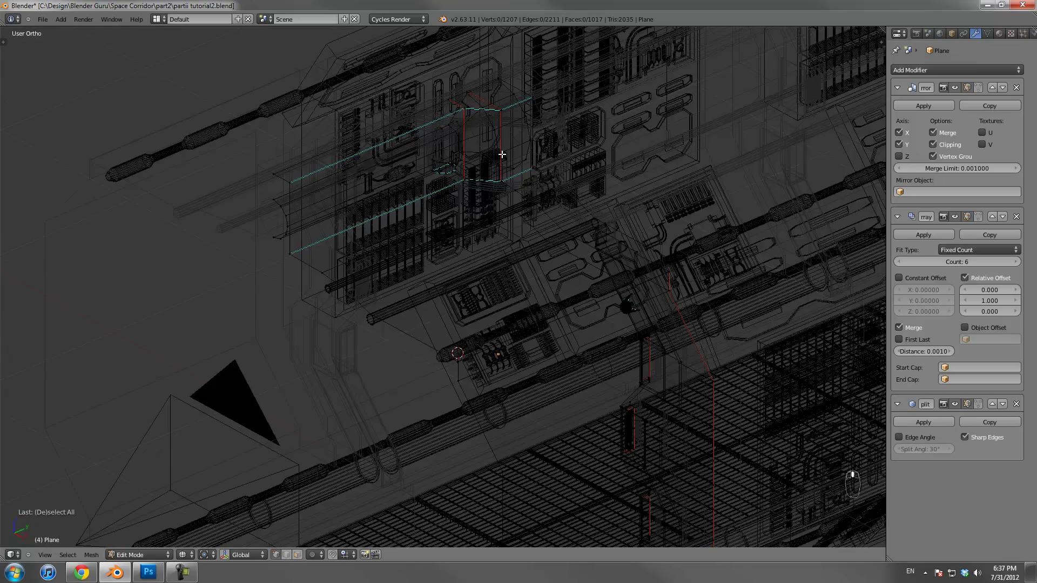
middle_drag(489, 199, 251, 277)
right_click(273, 275)
key(ctrl+l)
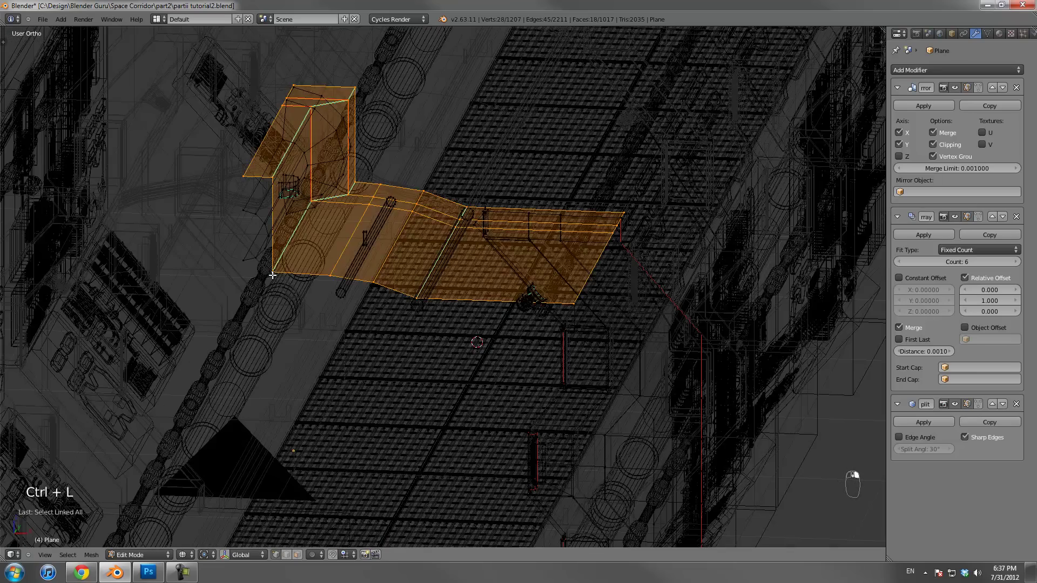
middle_drag(574, 220, 479, 367)
key(ctrl+l)
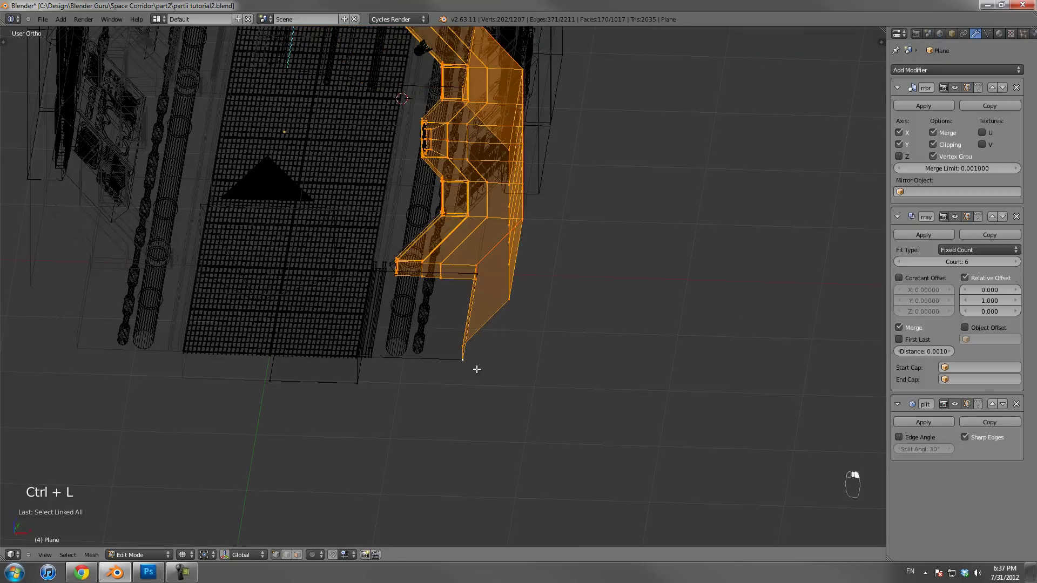
key(a)
Select everything linked to the outer corner of the floor section and examine the stepped floor faces
right_click(465, 366)
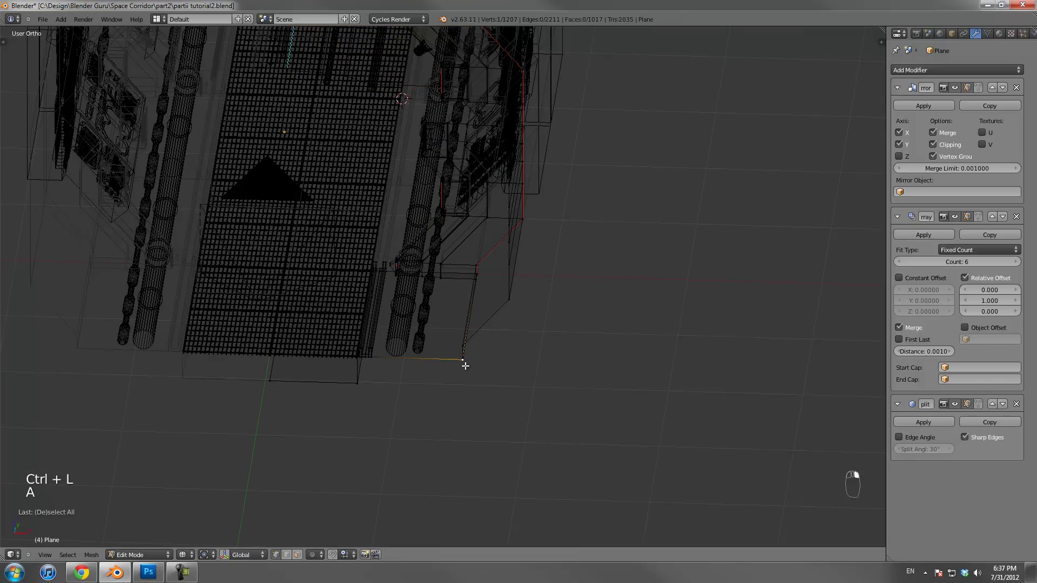
key(ctrl+l)
scroll(462, 363, up, 5)
middle_drag(451, 359, 428, 324)
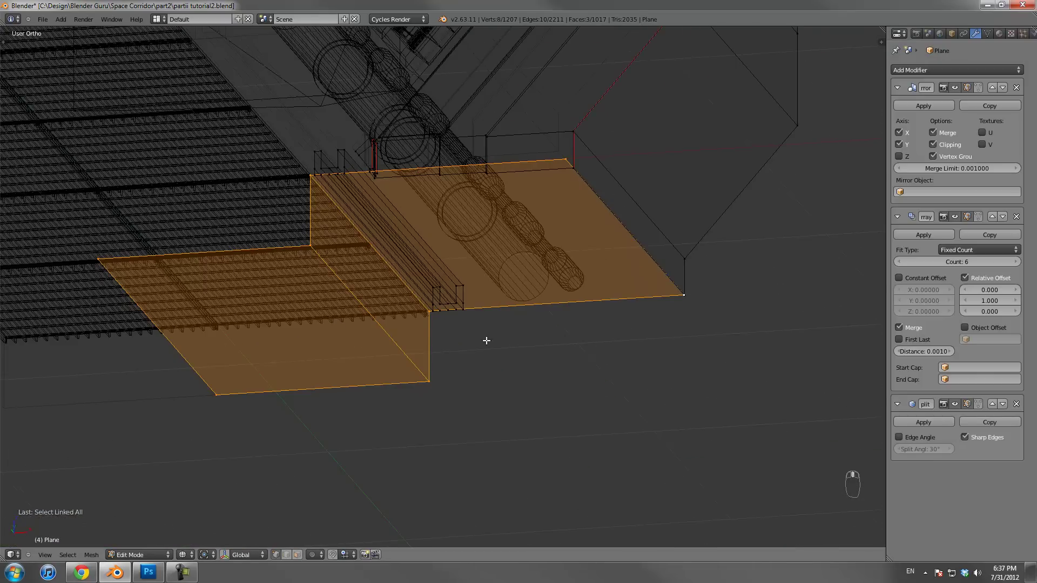
middle_drag(485, 340, 365, 260)
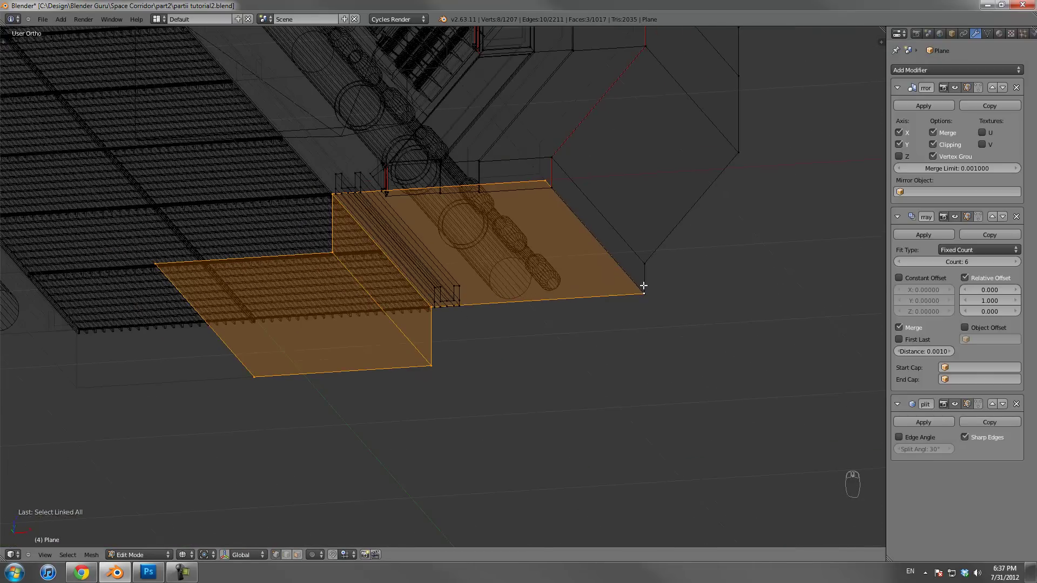
Reveal all hidden geometry of the corridor mesh and clear the selection
scroll(513, 278, down, 2)
middle_drag(513, 278, 513, 343)
scroll(514, 342, down, 2)
key(a)
key(a)
scroll(518, 335, up, 2)
key(alt+h)
key(a)
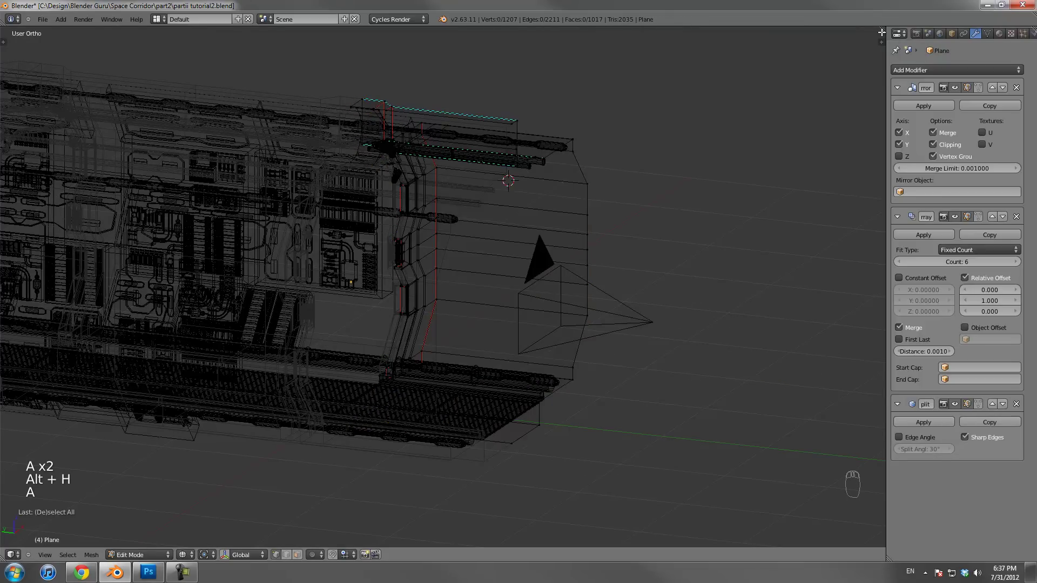
Open a UV/Image Editor beside the 3D view and unlink the Render Result image from it
drag(881, 32, 281, 162)
click(293, 555)
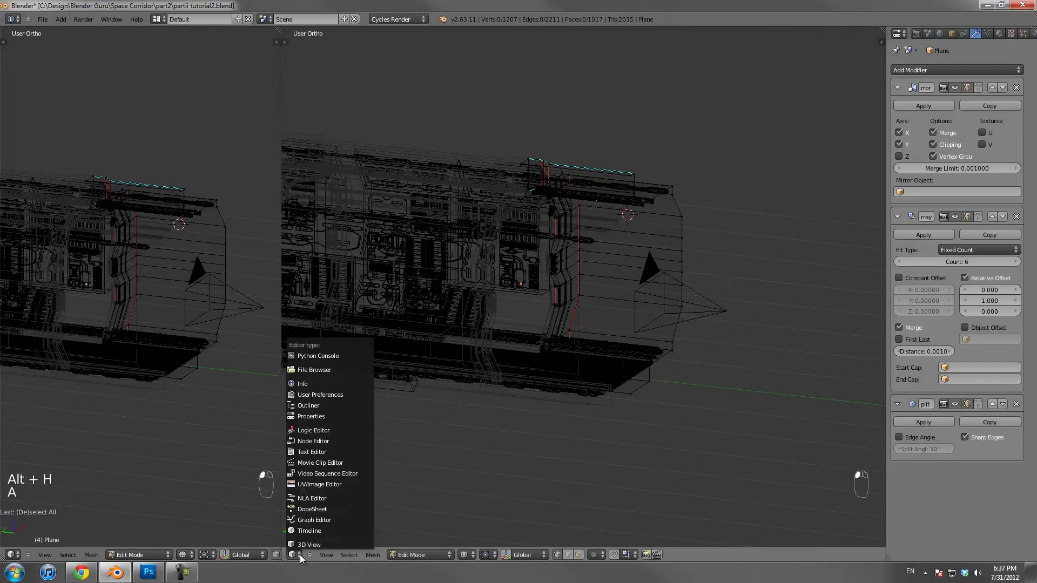
click(331, 484)
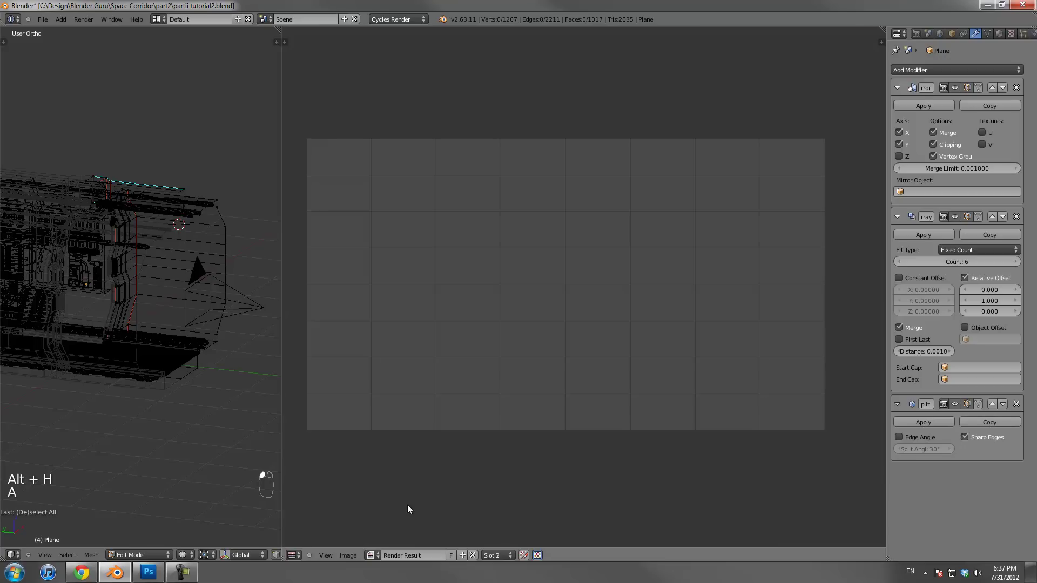
click(472, 555)
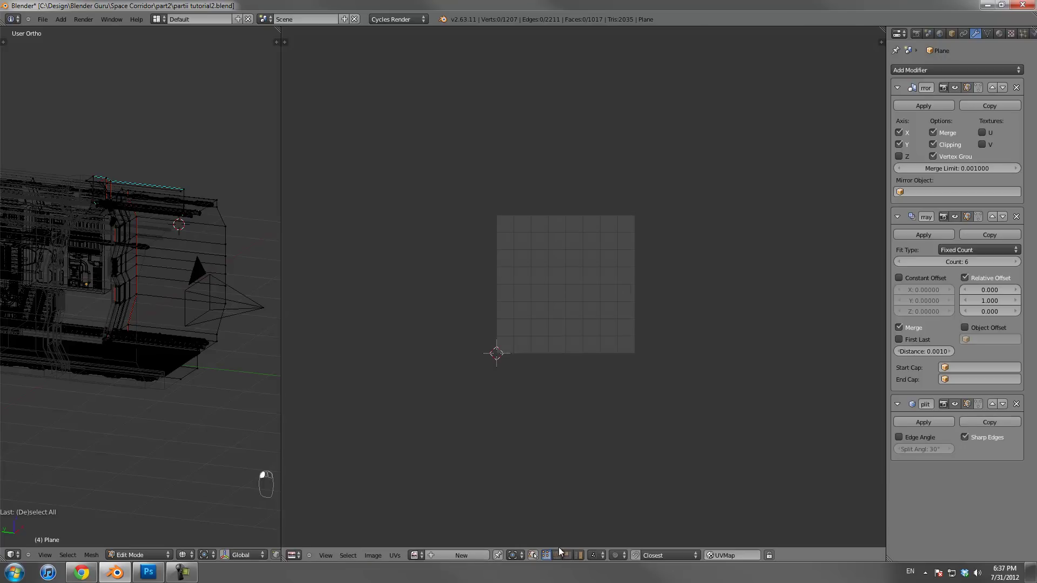
Select the whole corridor mesh and unwrap it
scroll(167, 289, up, 2)
key(a)
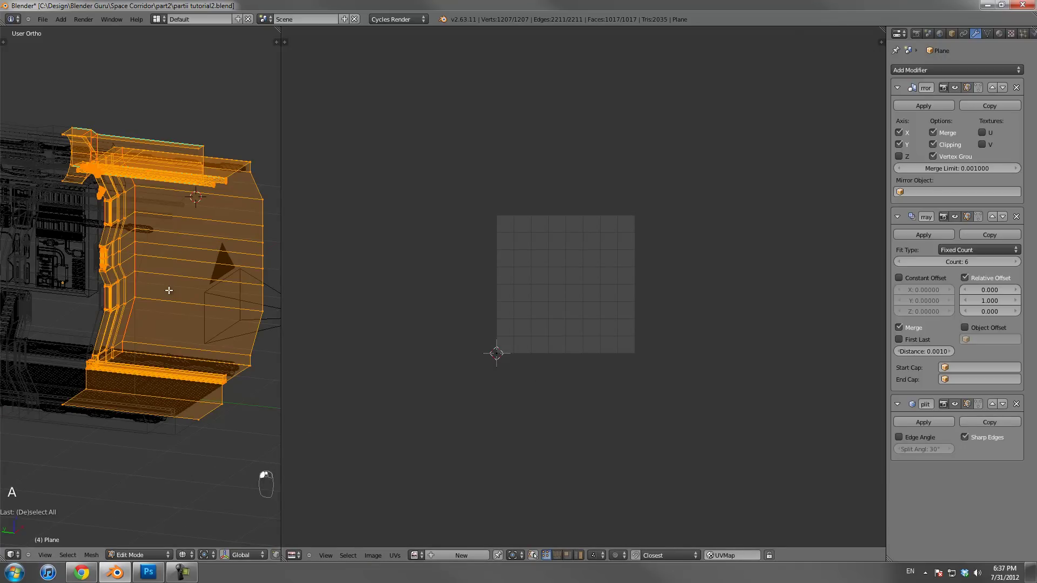
key(u)
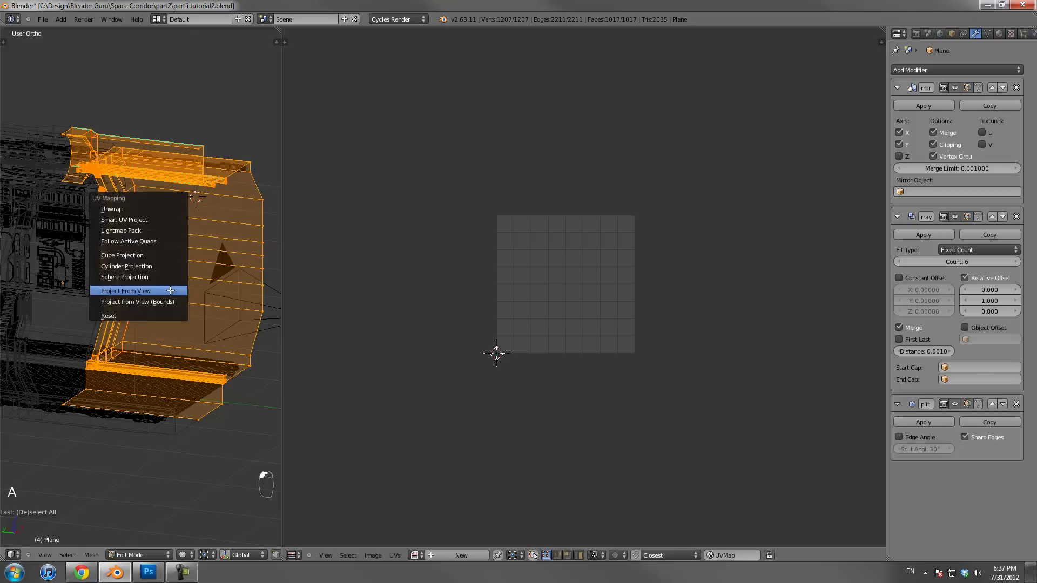
click(146, 207)
Examine the unwrapped UV islands of the wall, ceiling, floor and small parts
scroll(611, 331, up, 9)
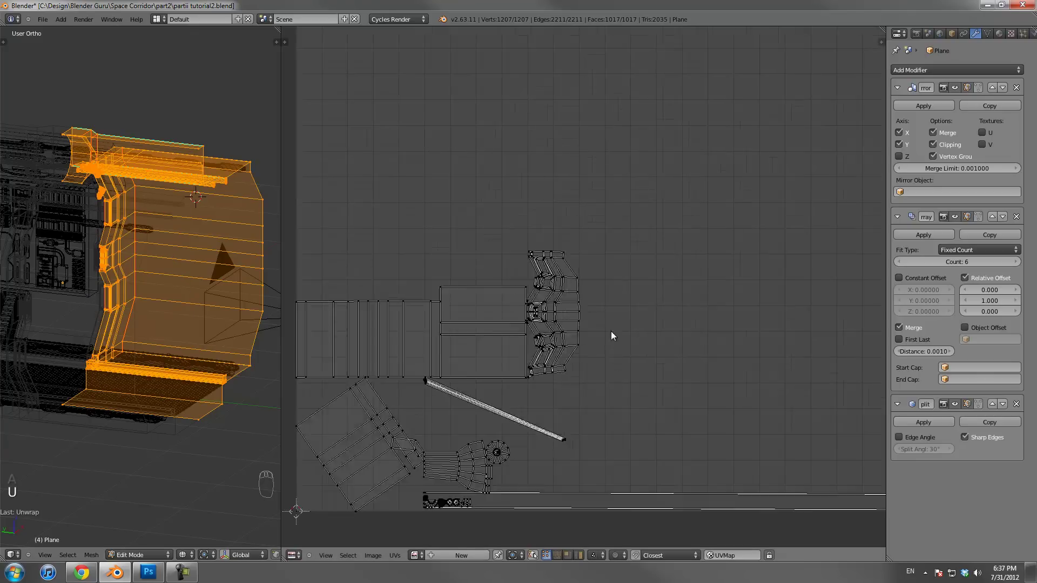
scroll(442, 316, up, 3)
middle_drag(404, 372, 568, 295)
scroll(575, 306, up, 3)
scroll(581, 310, down, 8)
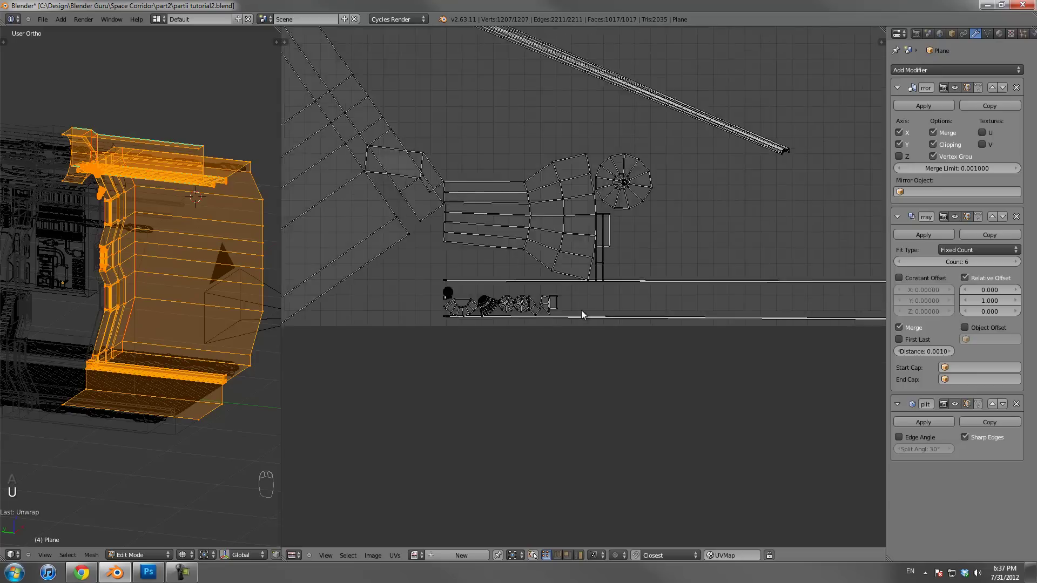
middle_drag(622, 244, 591, 300)
scroll(607, 285, up, 7)
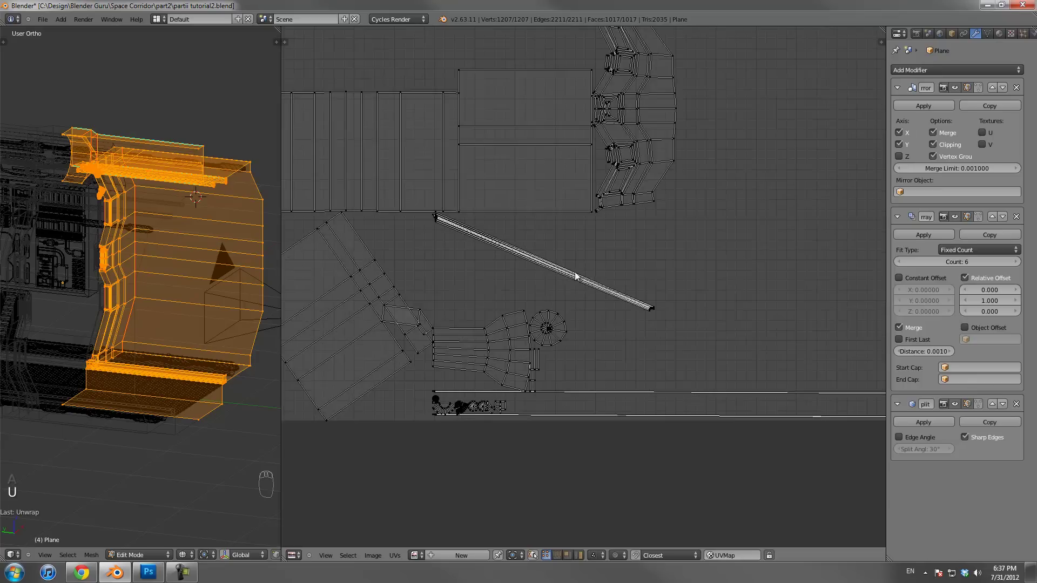
scroll(612, 298, down, 5)
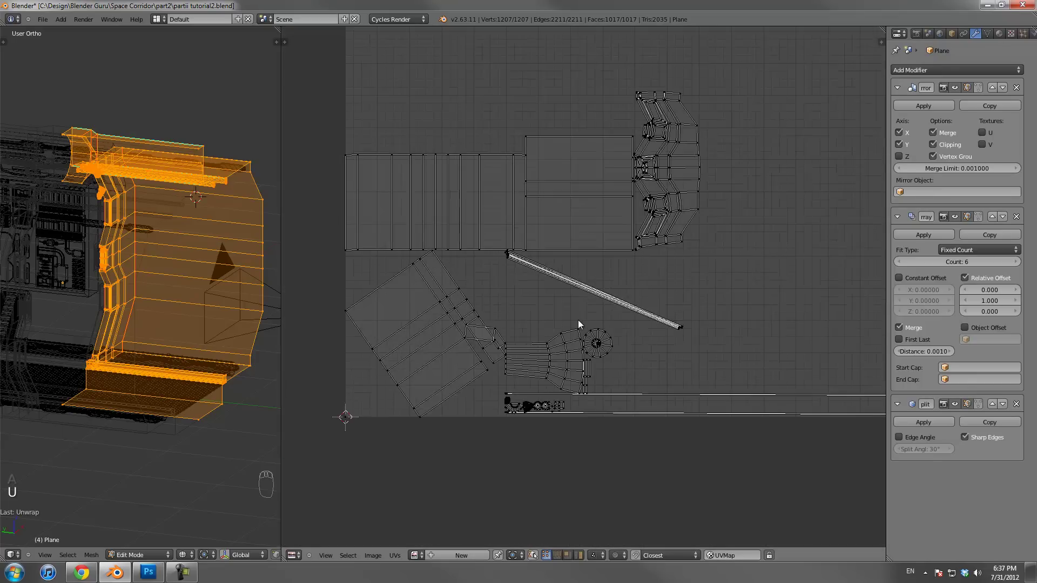
Try to circle-select the wall frame's UV island, and clear the selection
key(a)
key(a)
scroll(689, 216, down, 8)
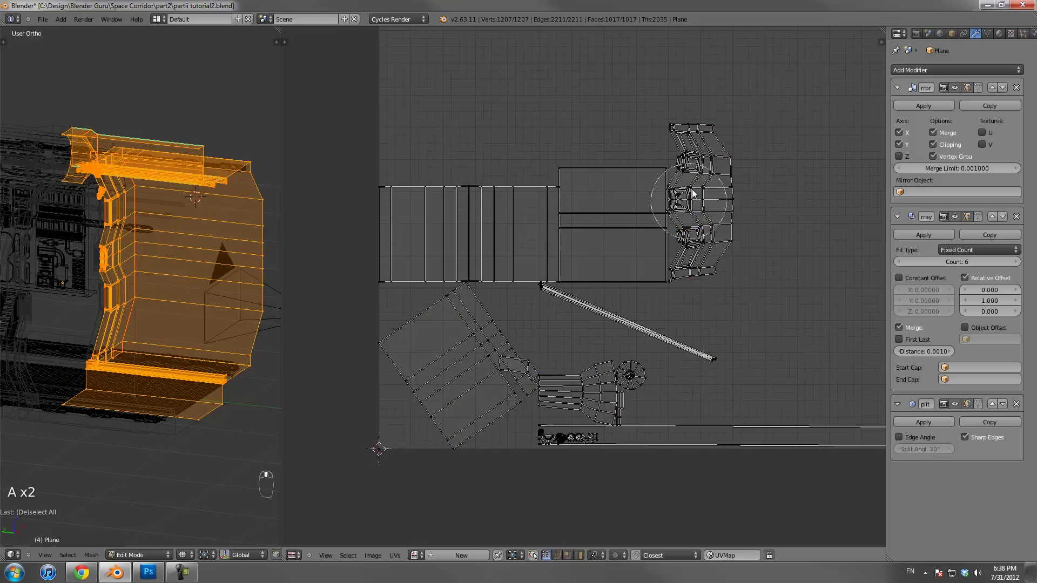
drag(690, 196, 723, 224)
right_click(693, 215)
scroll(713, 259, down, 6)
key(a)
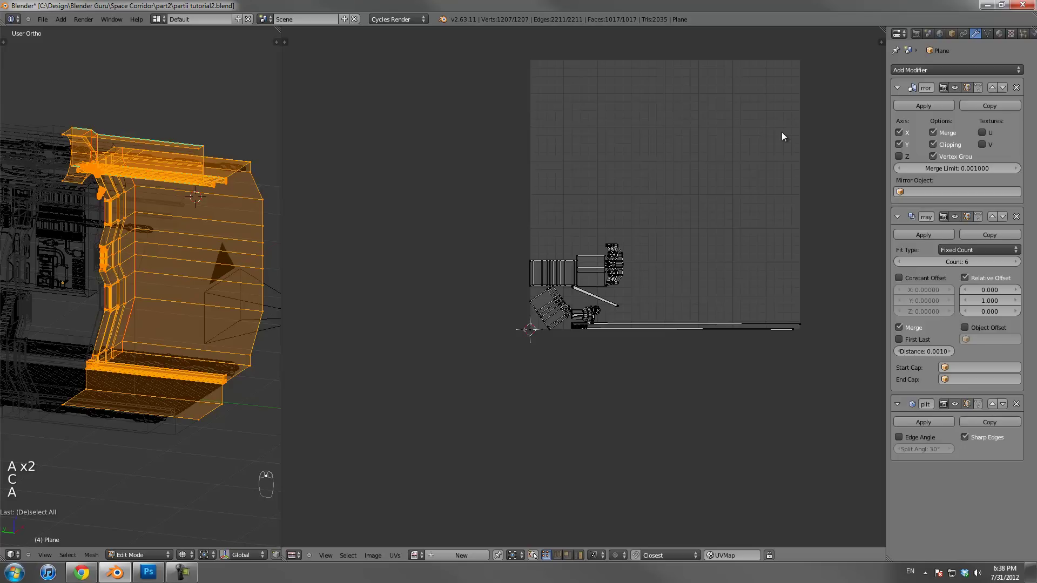
scroll(648, 119, up, 8)
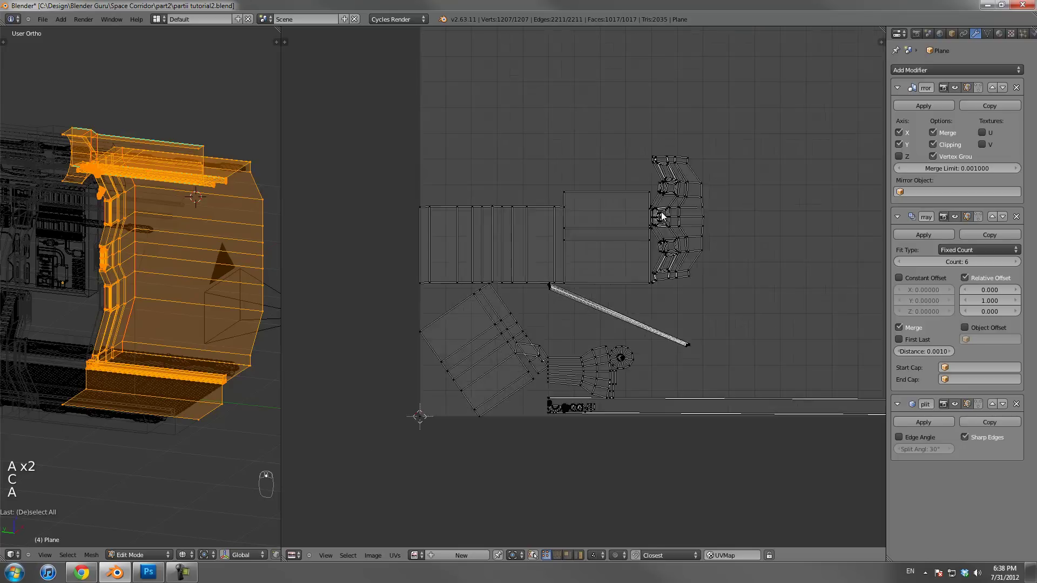
key(a)
key(a)
scroll(574, 322, up, 2)
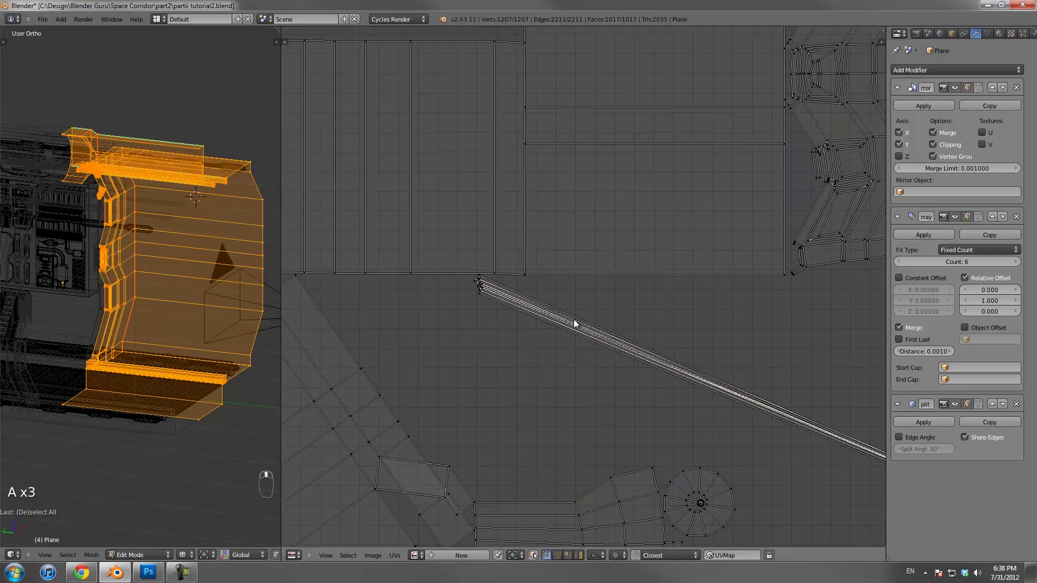
Keep the UV and mesh selections in sync, and clear the selection
click(531, 555)
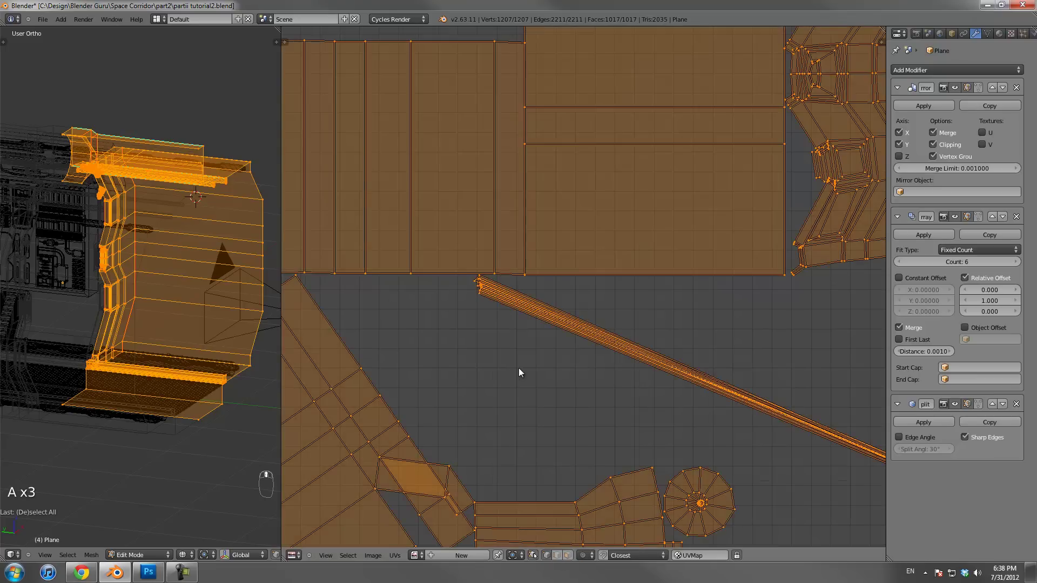
key(a)
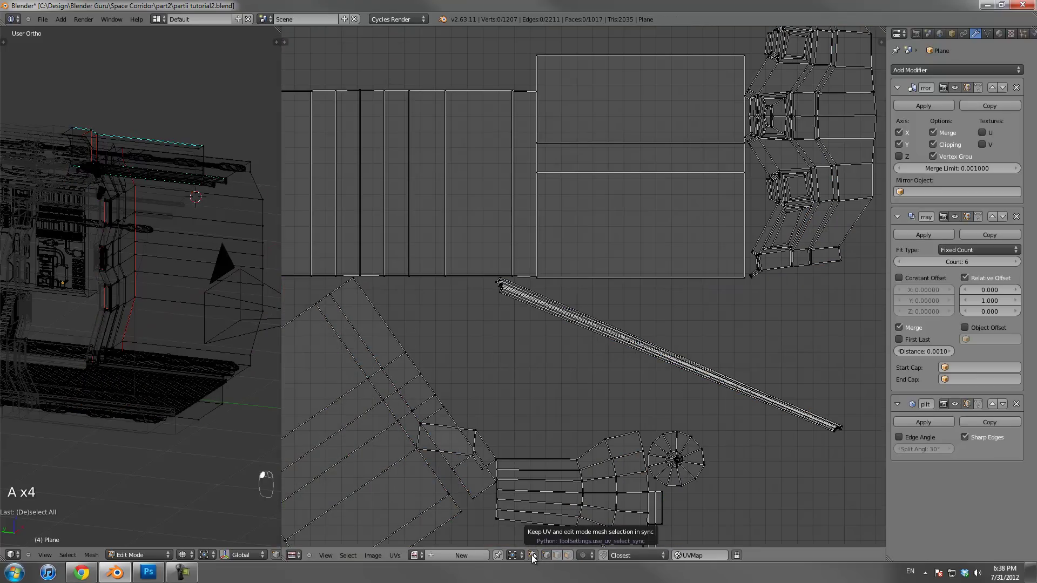
key(a)
key(a)
Circle-select the long diagonal strip of UVs below the large rectangular islands
scroll(480, 293, up, 2)
key(c)
mouse_move(440, 294)
mouse_down()
mouse_move(523, 347)
mouse_move(706, 398)
mouse_move(785, 398)
mouse_up()
scroll(786, 398, down, 2)
key(c)
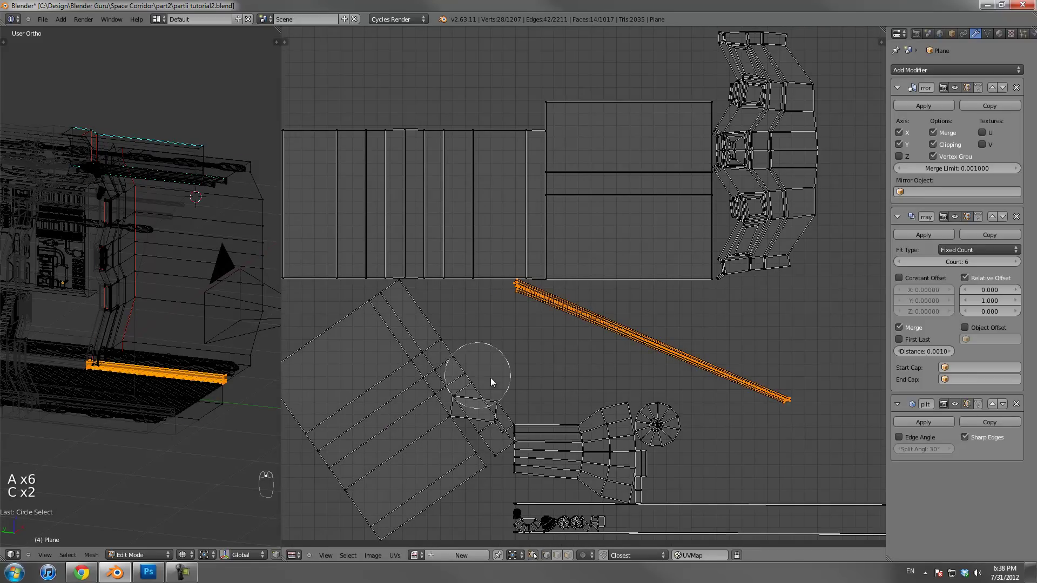
right_click(517, 384)
Separate the selected long channel beam beside the floor grating from the corridor mesh into its own object
mouse_move(178, 432)
middle_down()
mouse_move(166, 398)
mouse_move(211, 361)
mouse_move(63, 278)
middle_up()
scroll(212, 362, up, 8)
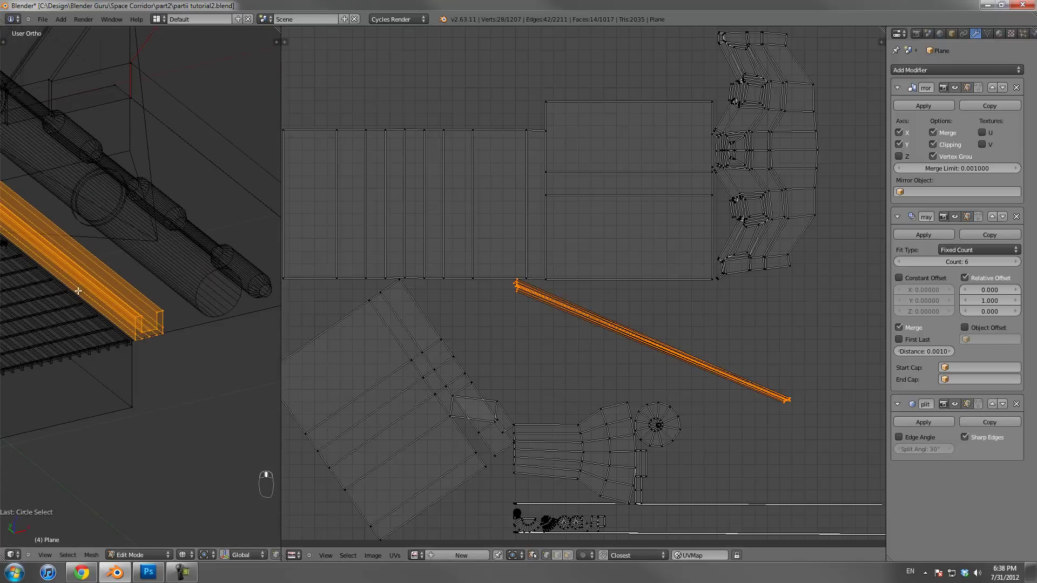
scroll(173, 324, up, 2)
key(p)
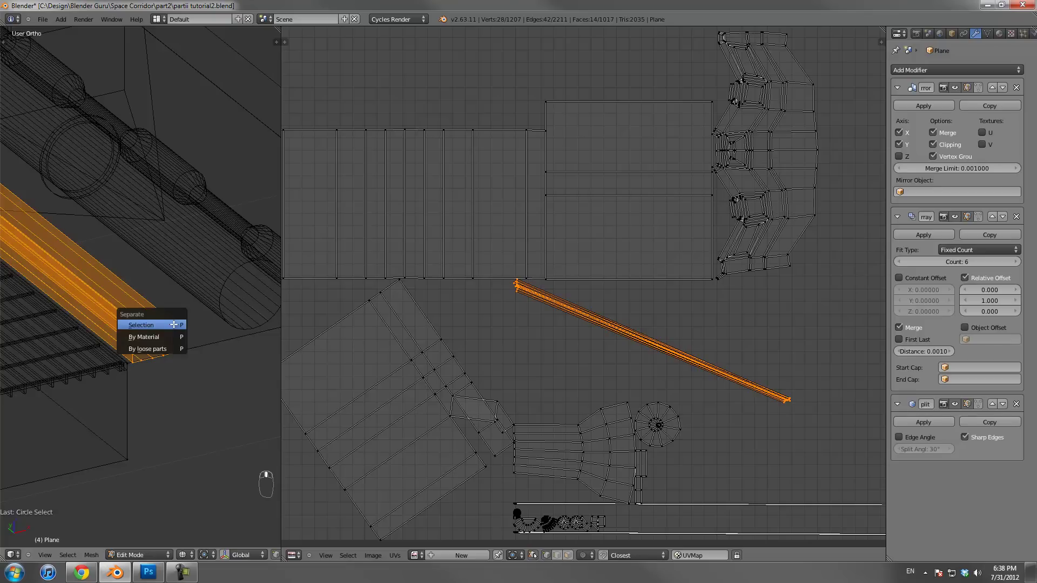
click(174, 325)
key(Tab)
key(Tab)
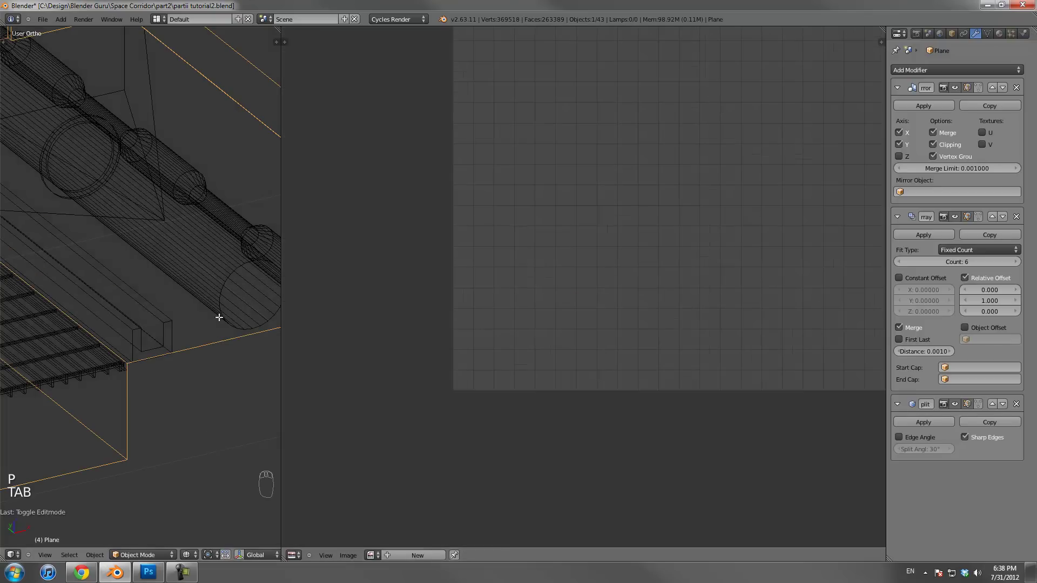
Circle-select the near ends of the two long, thin UV strips above and below the small part islands
scroll(638, 373, up, 8)
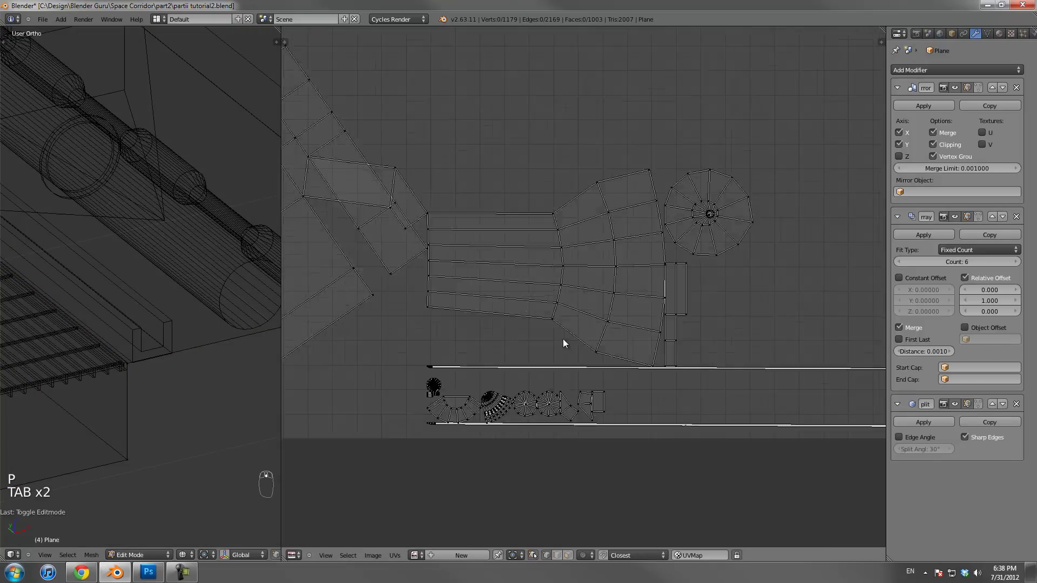
key(a)
key(a)
key(a)
key(a)
key(c)
click(390, 384)
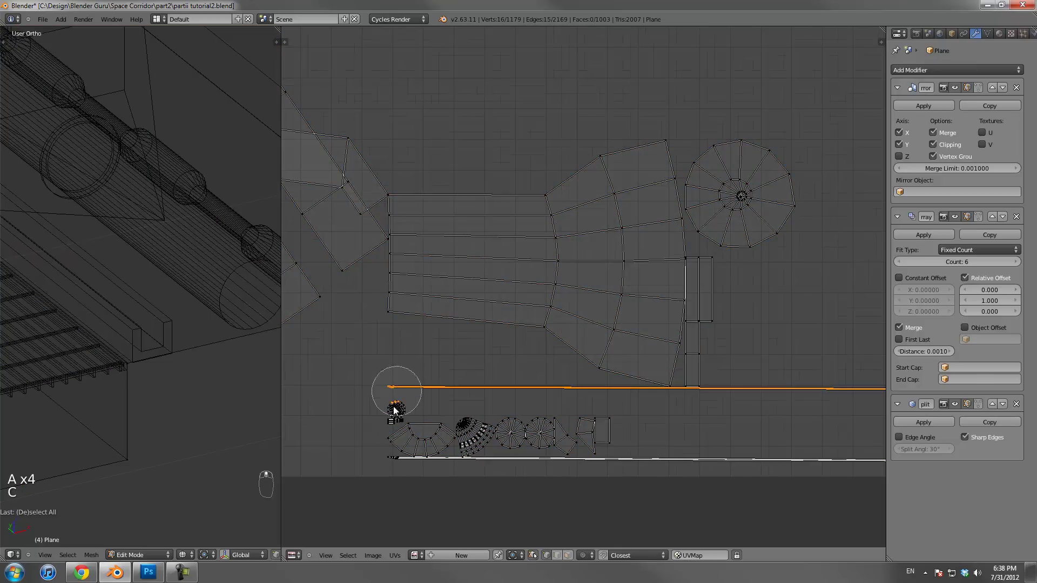
click(394, 477)
right_click(394, 478)
Box-select the far ends of the same two thin UV strips to add them to the selection
scroll(526, 436, down, 2)
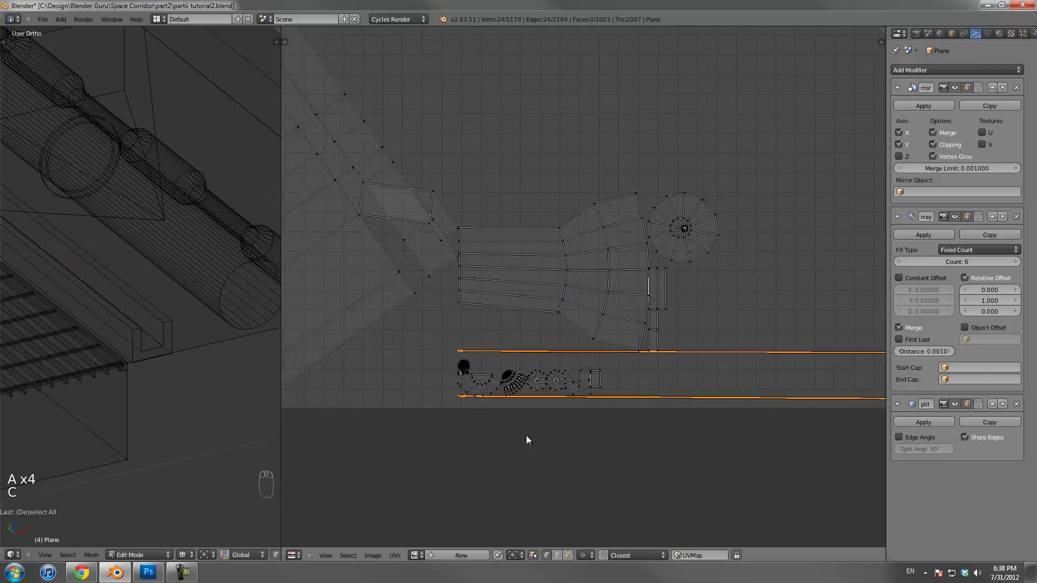
scroll(526, 435, down, 3)
key(b)
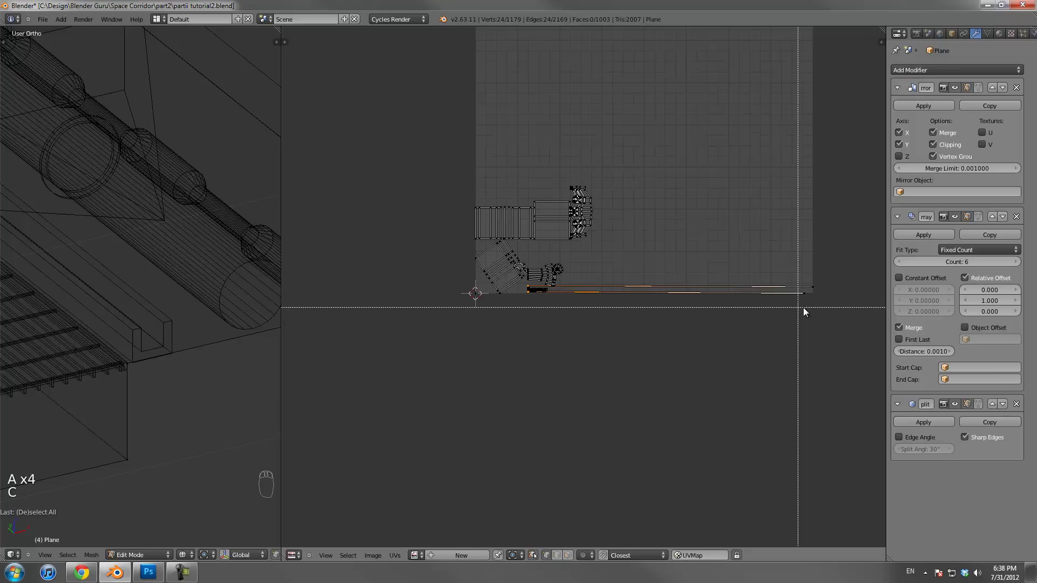
drag(775, 269, 846, 315)
Separate the two selected long, thin pipes from the corridor mesh into their own object
scroll(166, 301, down, 3)
scroll(166, 300, down, 5)
shift+middle_drag(162, 205, 148, 283)
scroll(190, 365, up, 3)
scroll(169, 372, up, 4)
scroll(148, 282, up, 5)
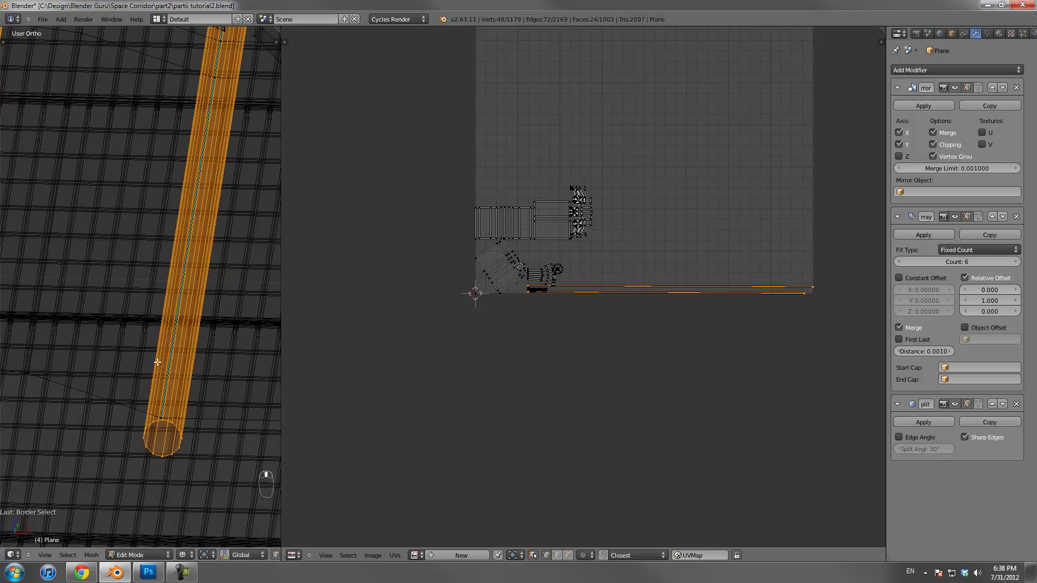
scroll(128, 292, down, 5)
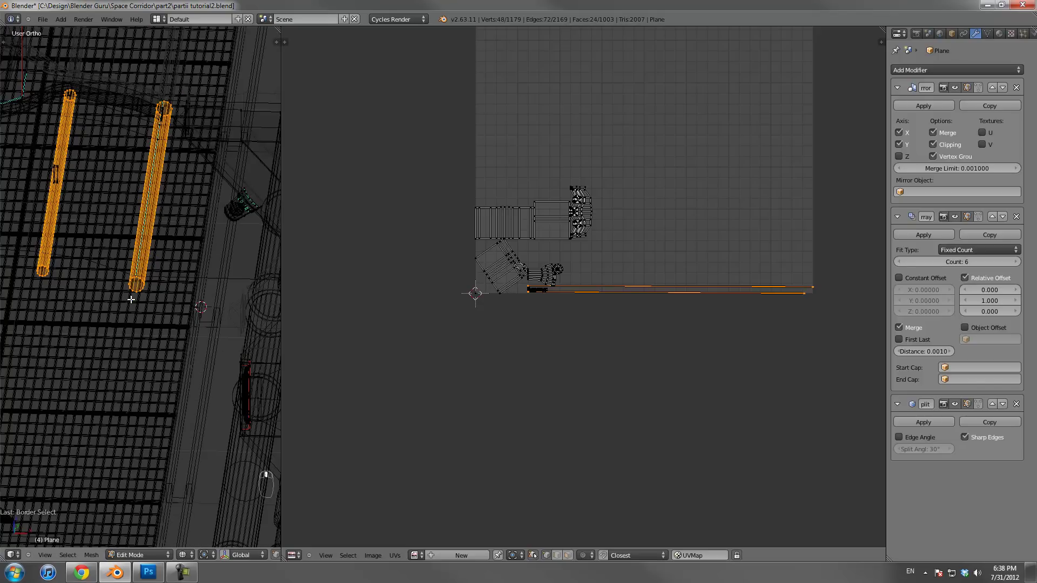
key(p)
click(135, 300)
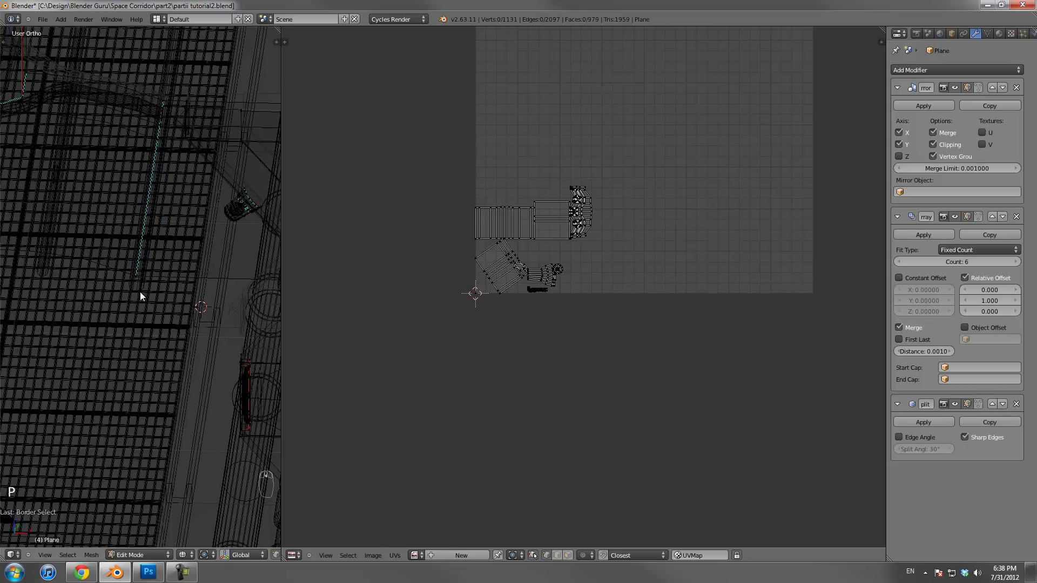
Select all linked geometry of the small bracket above the thin pipe and separate it from the corridor mesh
key(Tab)
right_click(141, 282)
middle_drag(126, 262, 180, 238)
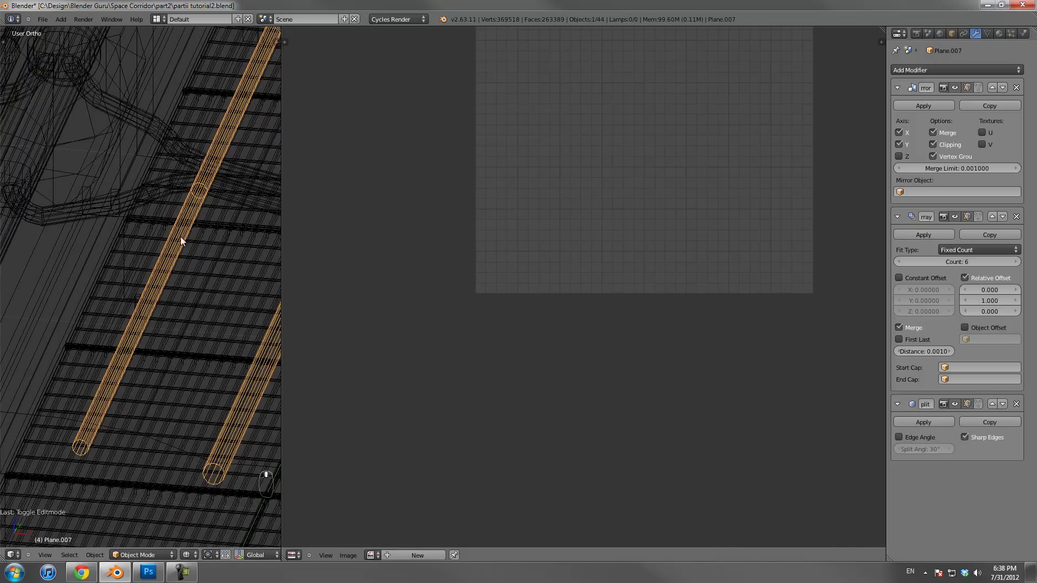
right_click(137, 299)
middle_drag(124, 356, 137, 300)
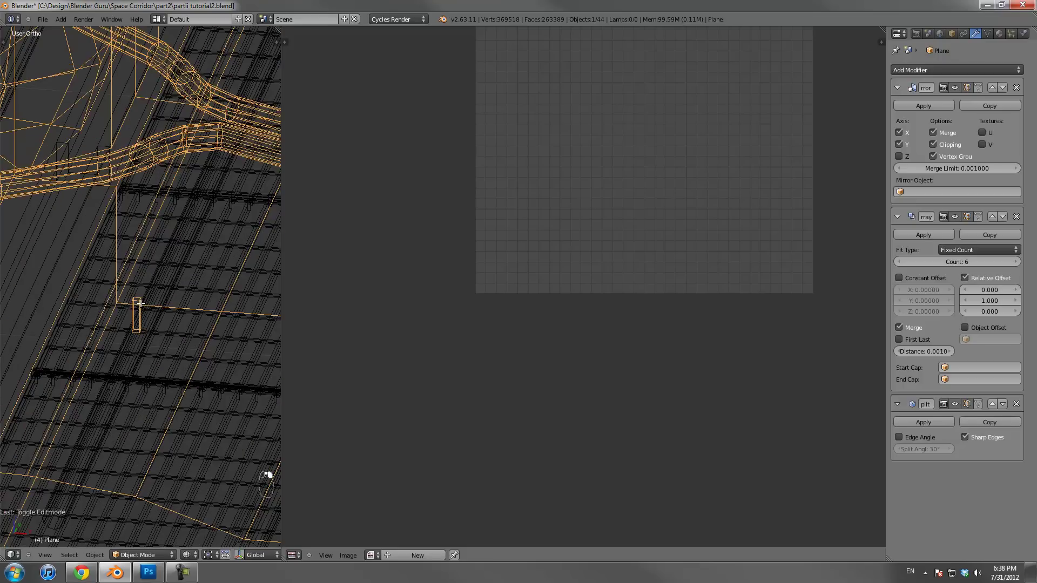
key(Tab)
key(KP_1)
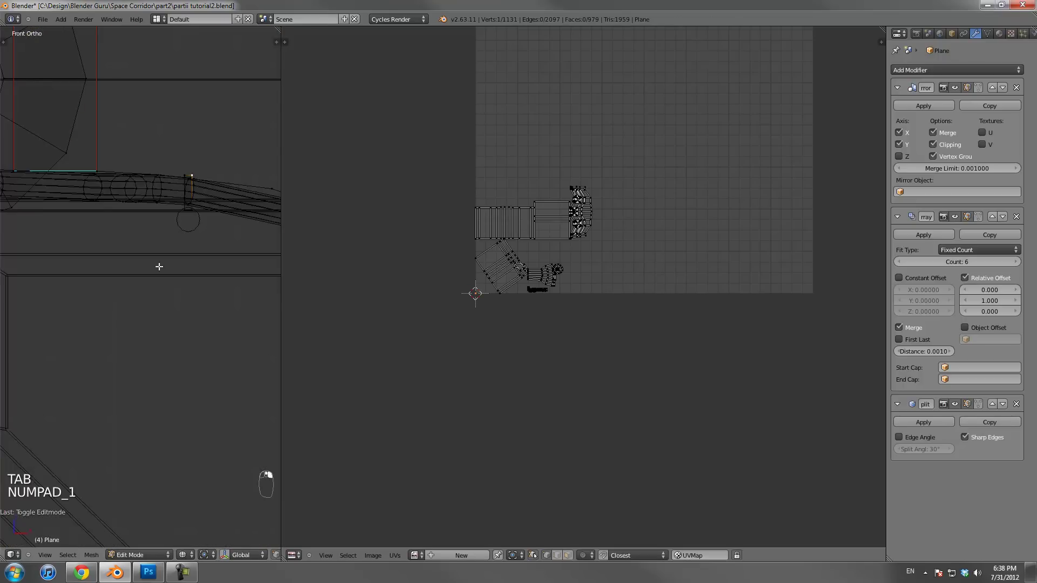
key(ctrl+l)
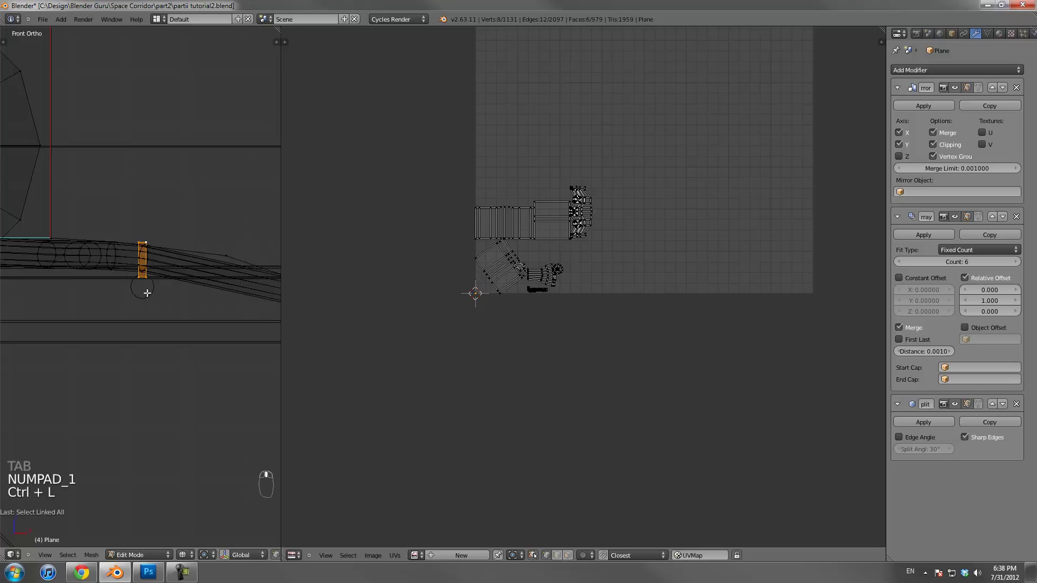
key(p)
click(147, 293)
Join the separated bracket with the thin pipes object
key(Tab)
right_click(155, 292)
key(ctrl+j)
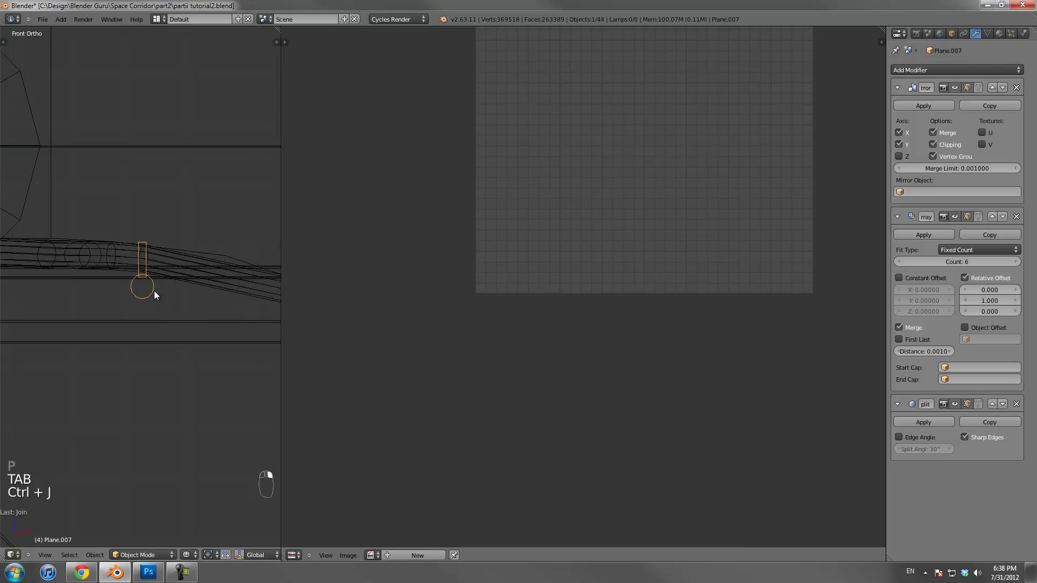
Select the main corridor mesh and save the file over the existing version
scroll(163, 286, down, 5)
scroll(166, 291, down, 3)
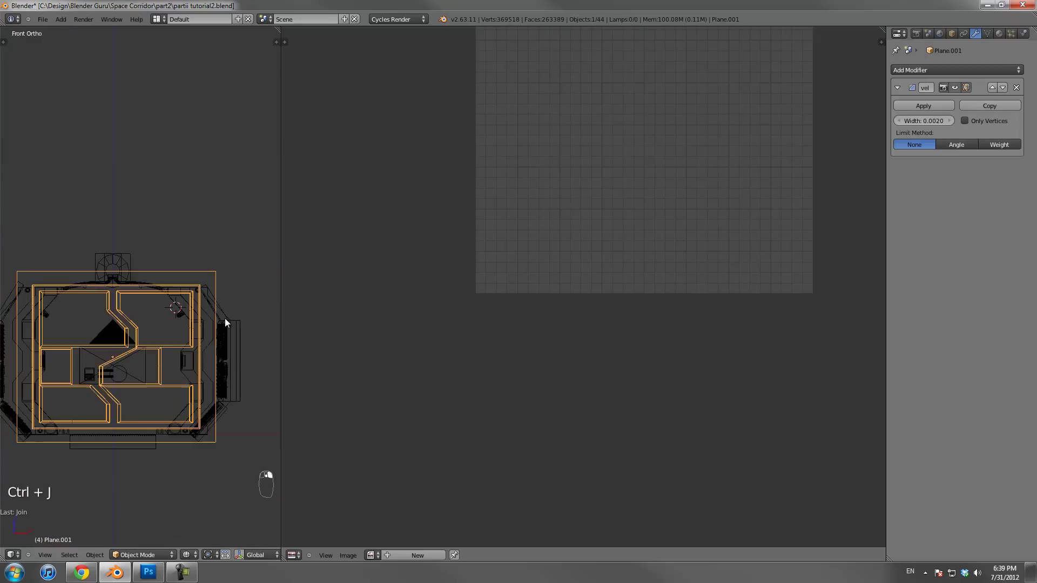
right_click(225, 317)
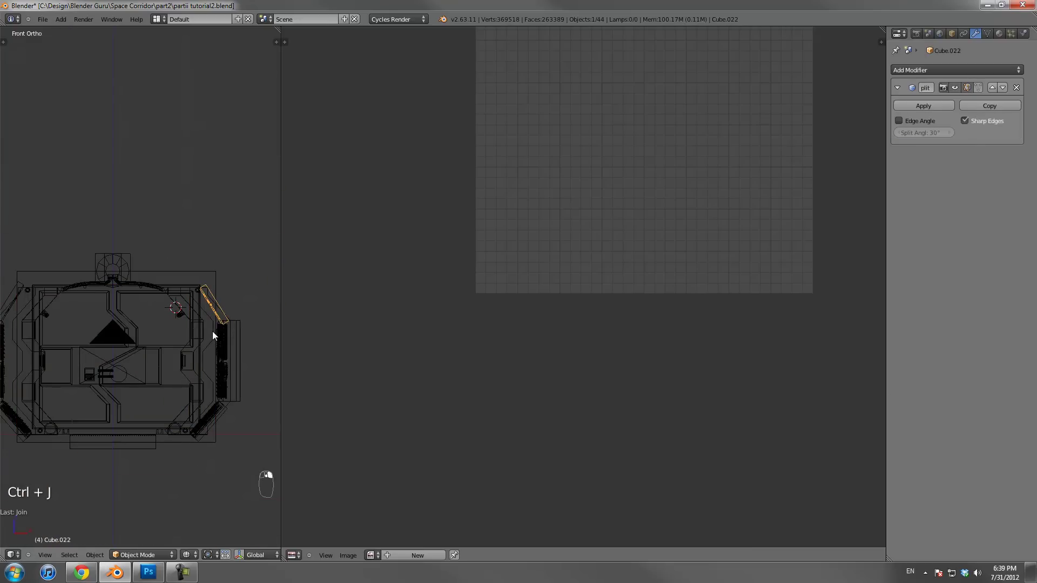
right_click(212, 331)
key(ctrl+s)
click(210, 312)
Select all of the corridor mesh's geometry and unwrap it again with the standard Unwrap
middle_drag(207, 325, 230, 343)
key(Tab)
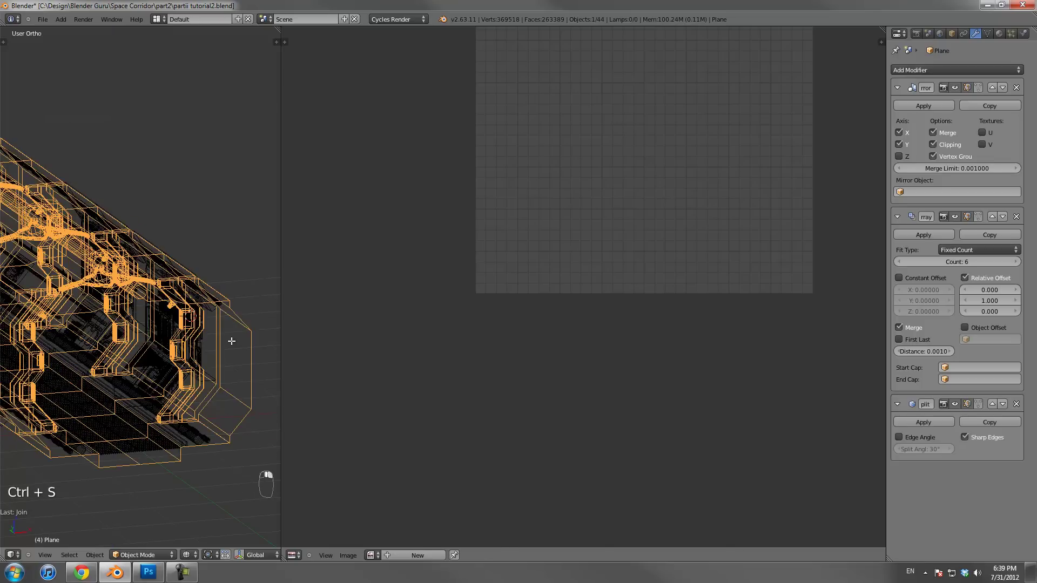
key(a)
key(a)
key(a)
key(a)
key(u)
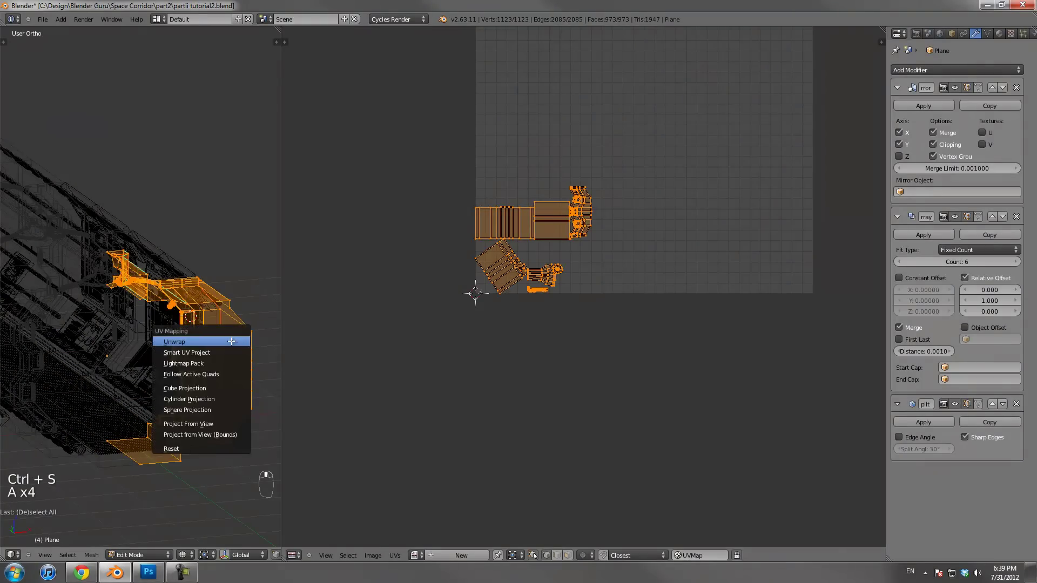
click(231, 341)
Examine the new UV layout, from the small part islands to the large wall, ceiling and floor islands
scroll(662, 286, down, 5)
scroll(658, 253, up, 3)
scroll(550, 294, up, 10)
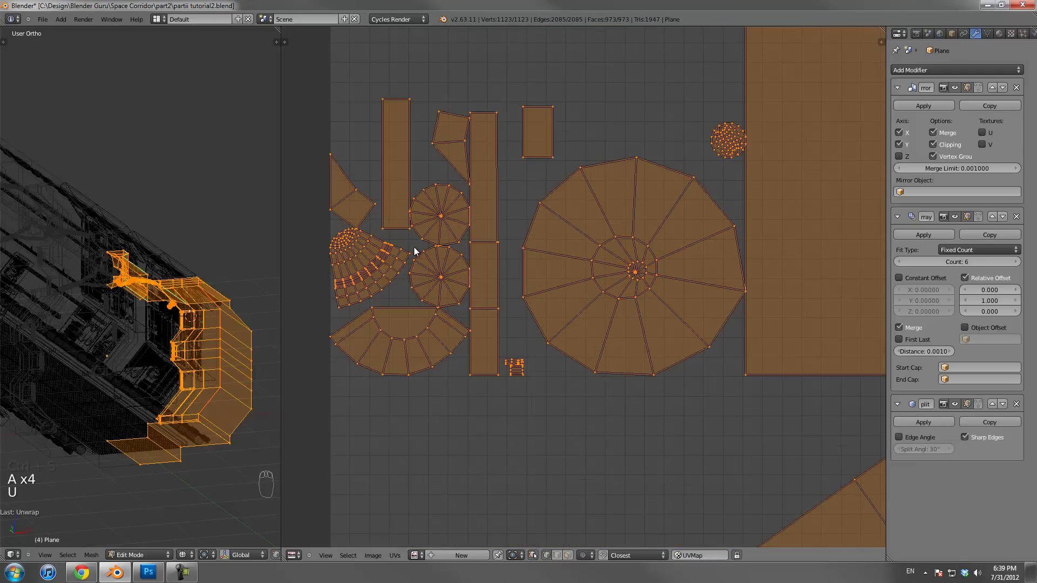
scroll(208, 394, up, 7)
shift+middle_drag(209, 394, 160, 282)
scroll(160, 282, up, 3)
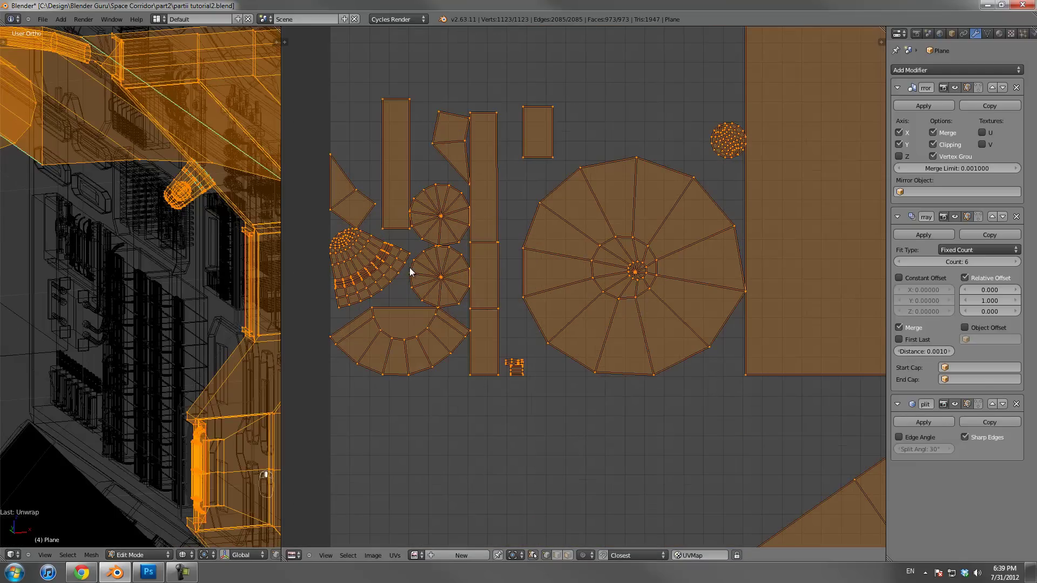
right_click(352, 243)
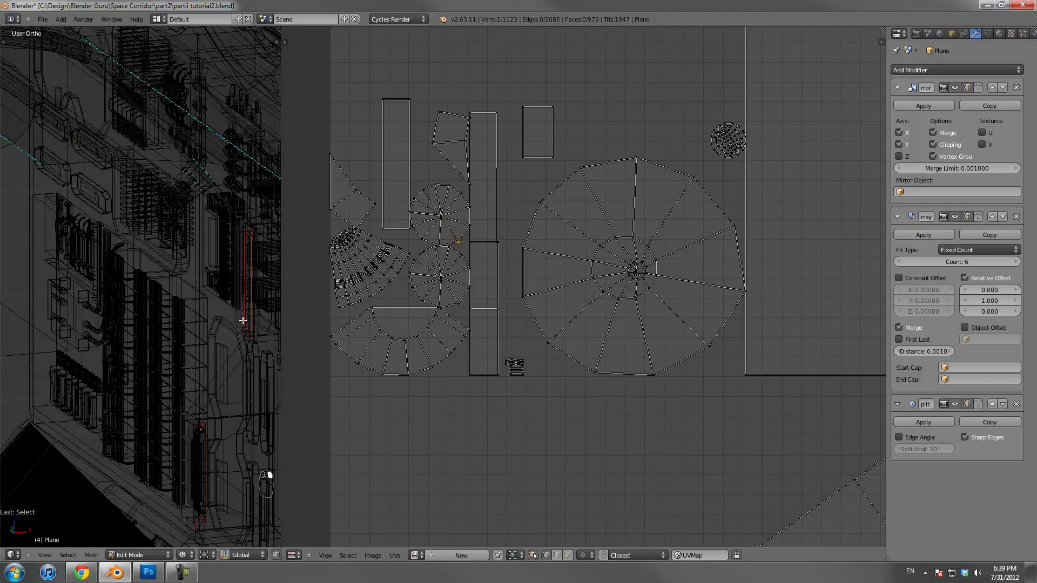
scroll(238, 336, down, 6)
key(Tab)
key(Tab)
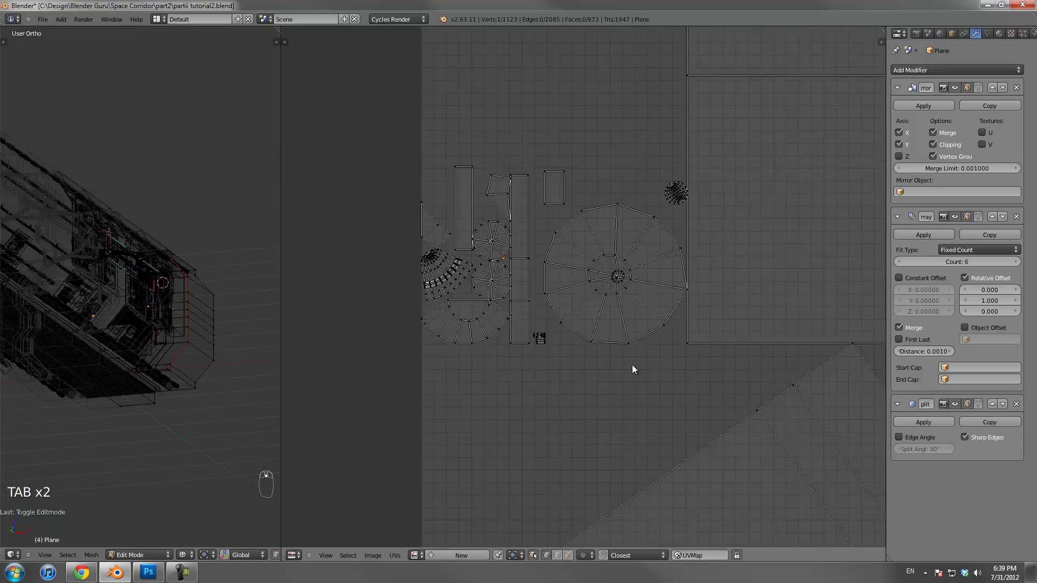
scroll(632, 346, down, 5)
scroll(613, 459, up, 2)
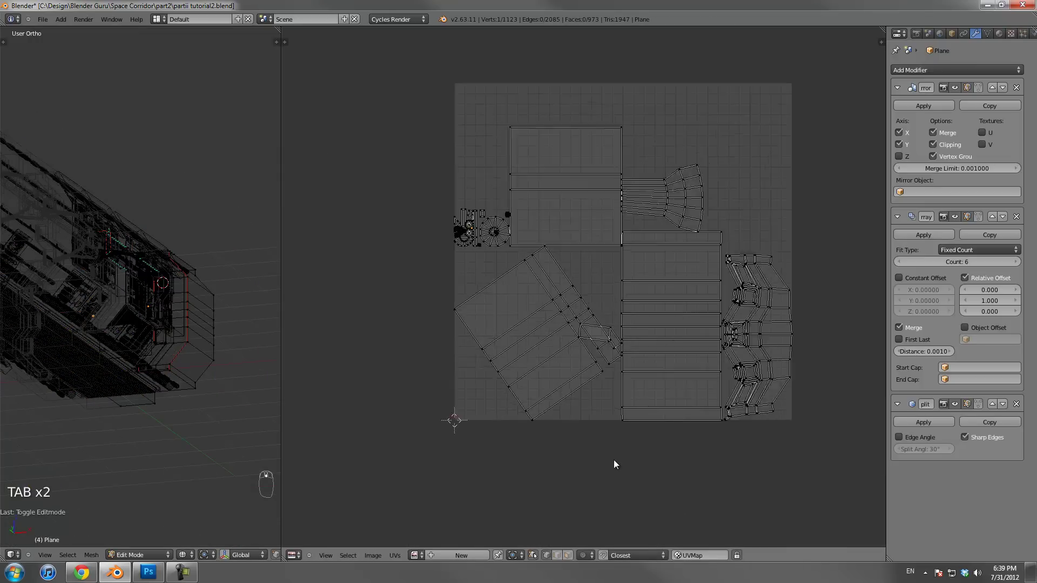
scroll(154, 413, up, 3)
key(Tab)
shift+middle_drag(155, 411, 138, 308)
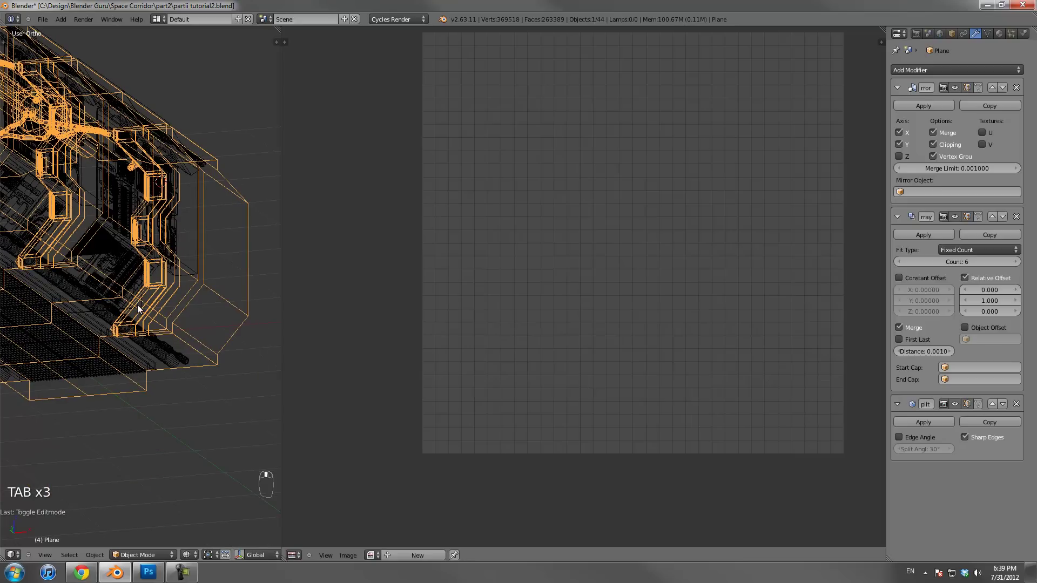
key(Tab)
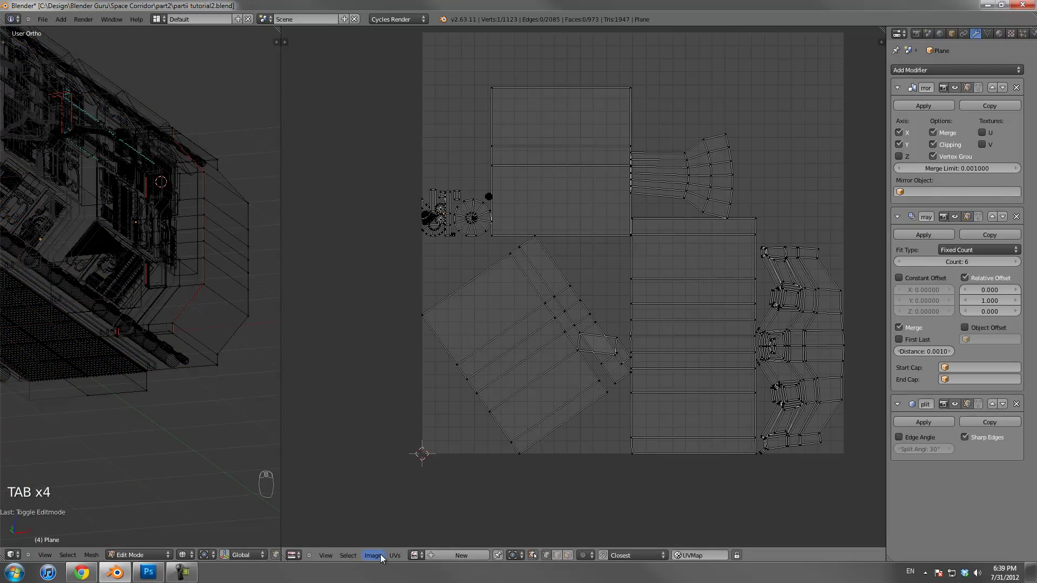
Create a new 1024 by 1024 image named untitled with the UV Test Grid option enabled
click(454, 556)
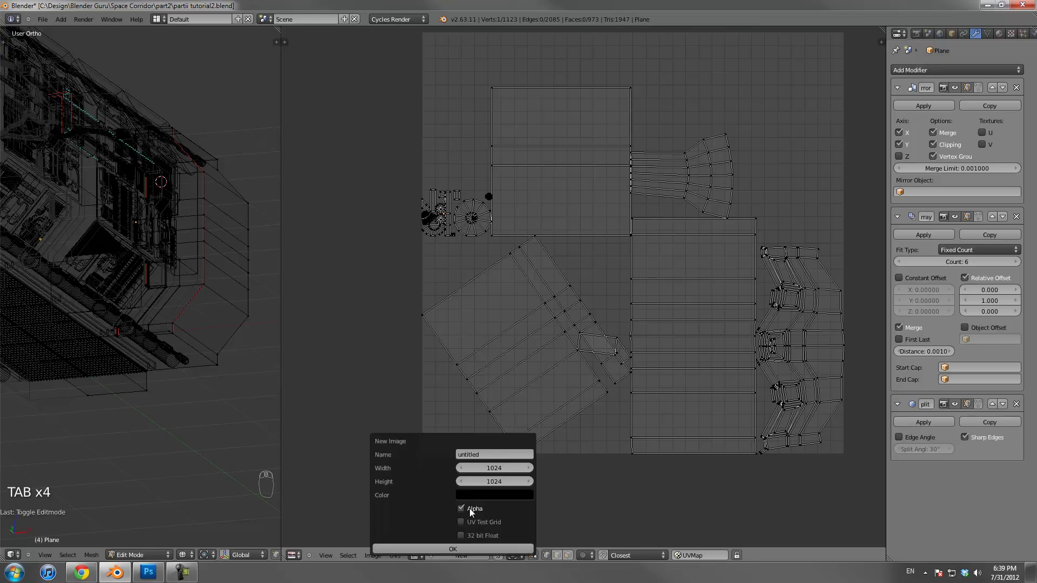
click(483, 520)
click(494, 547)
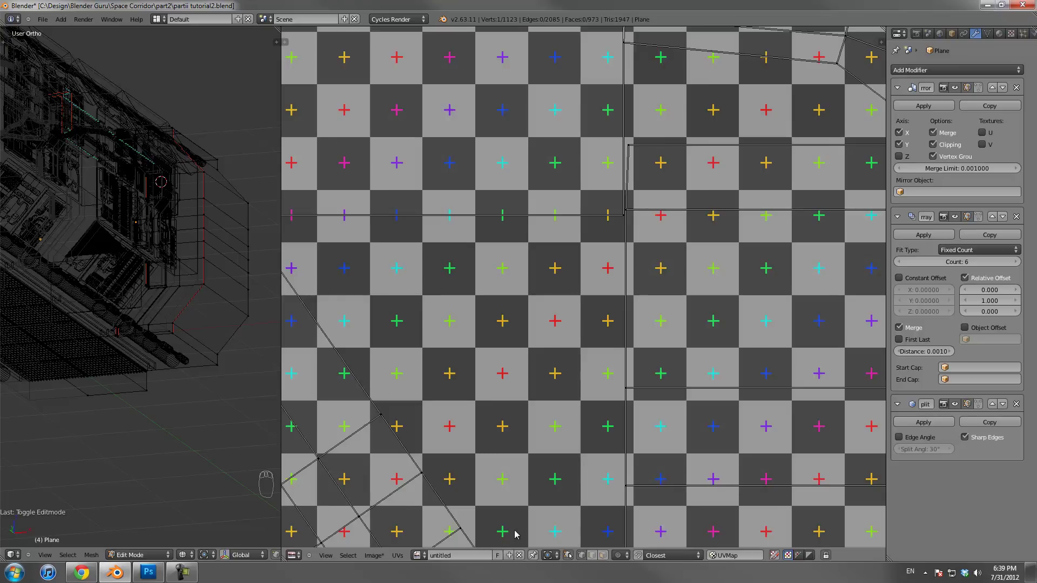
Set the 3D viewport shading to Texture and return the corridor mesh to Object Mode
scroll(609, 346, down, 6)
scroll(608, 342, up, 3)
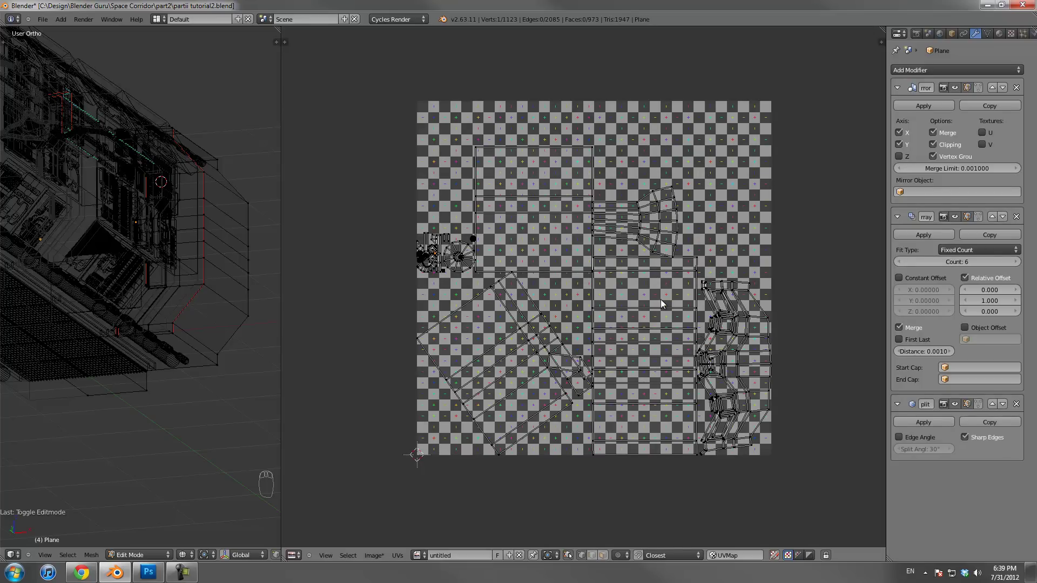
scroll(594, 343, up, 3)
scroll(132, 319, up, 1)
scroll(141, 336, down, 1)
shift+middle_drag(165, 375, 134, 327)
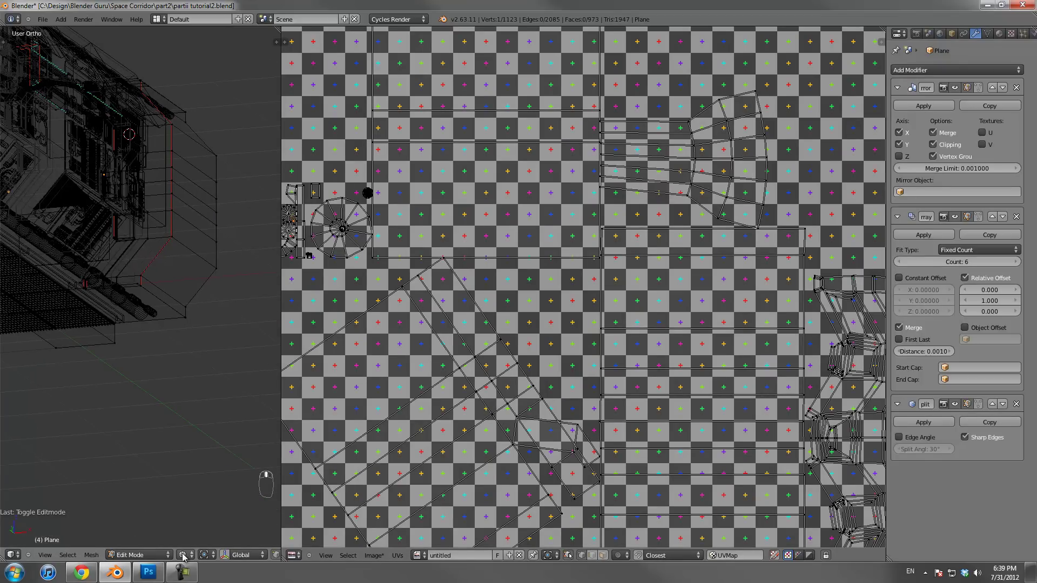
click(182, 554)
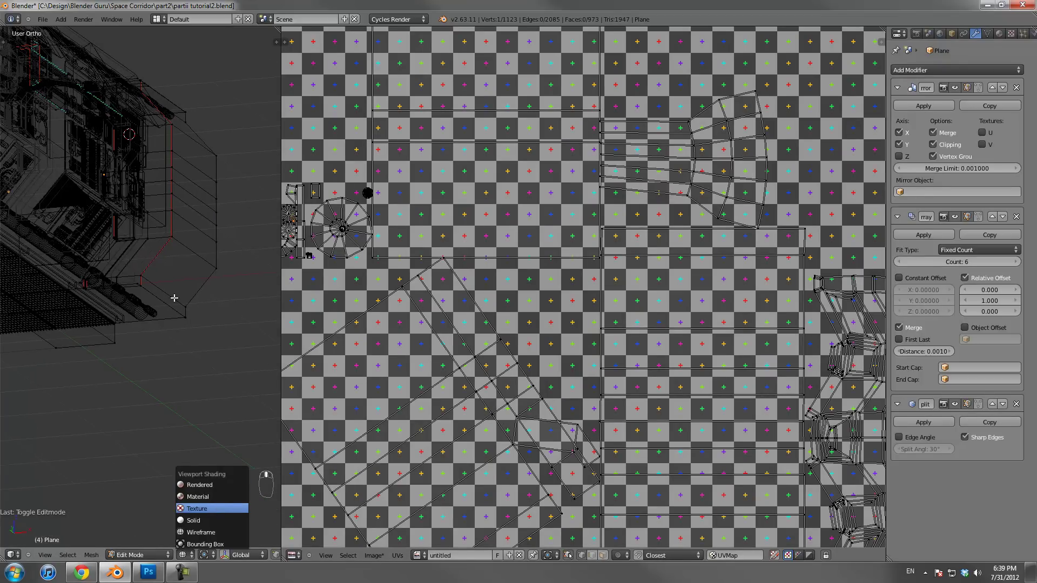
click(197, 508)
key(Tab)
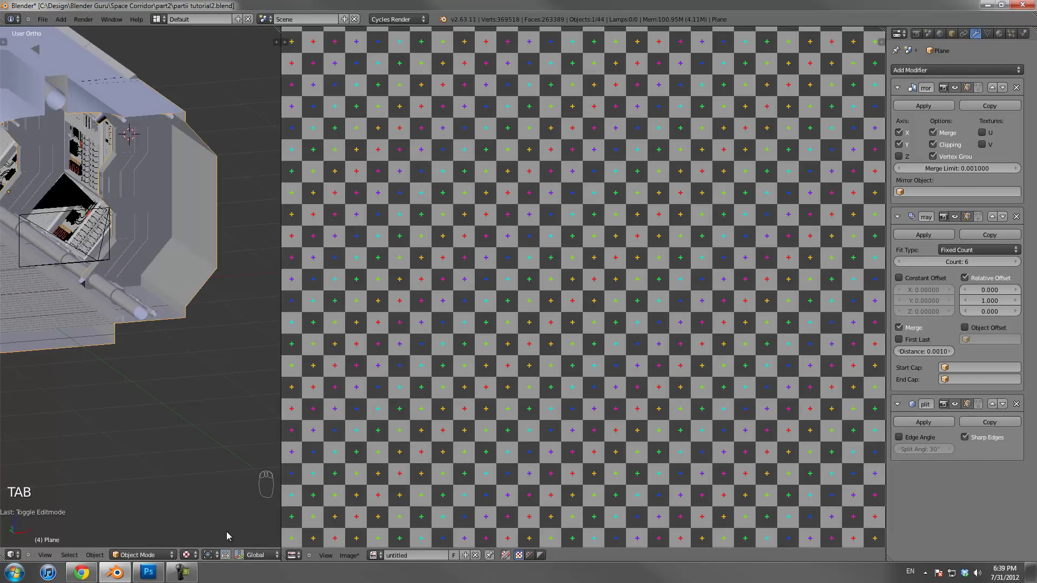
Show only the first scene layer so the corridor structure is viewed without the wall details
scroll(240, 560, down, 5)
click(155, 555)
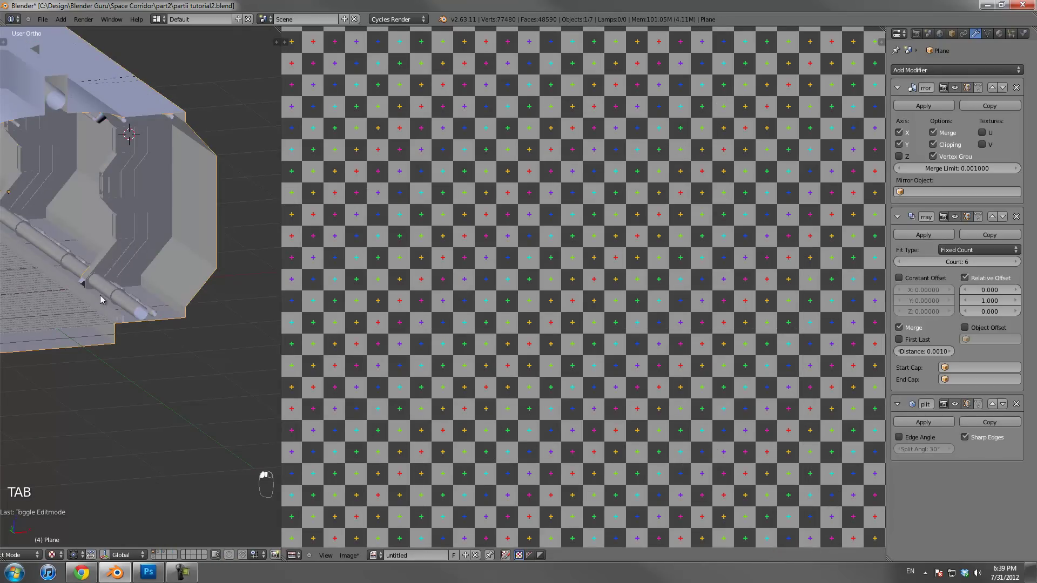
scroll(150, 287, up, 2)
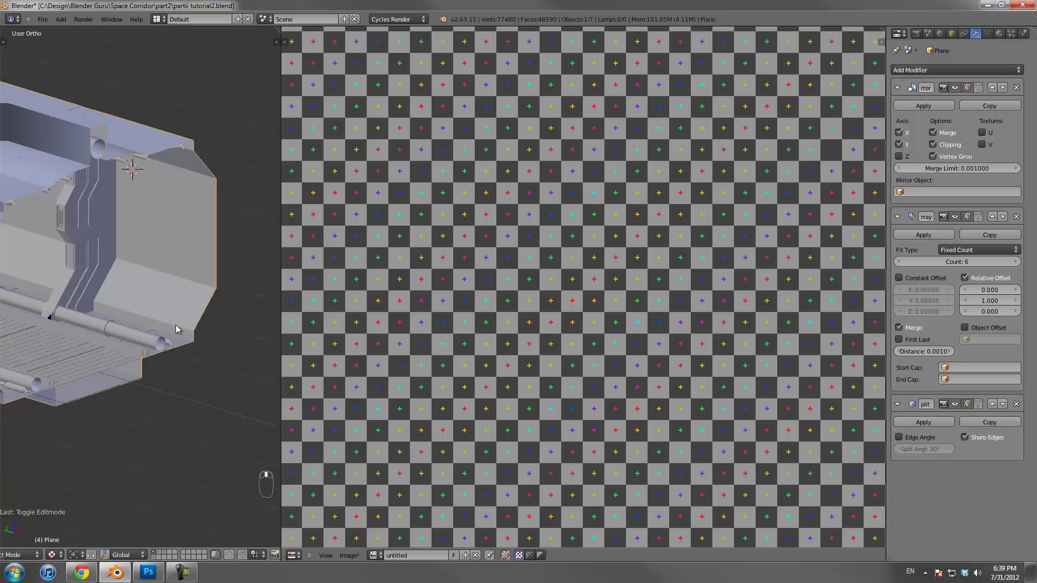
key(Tab)
key(Tab)
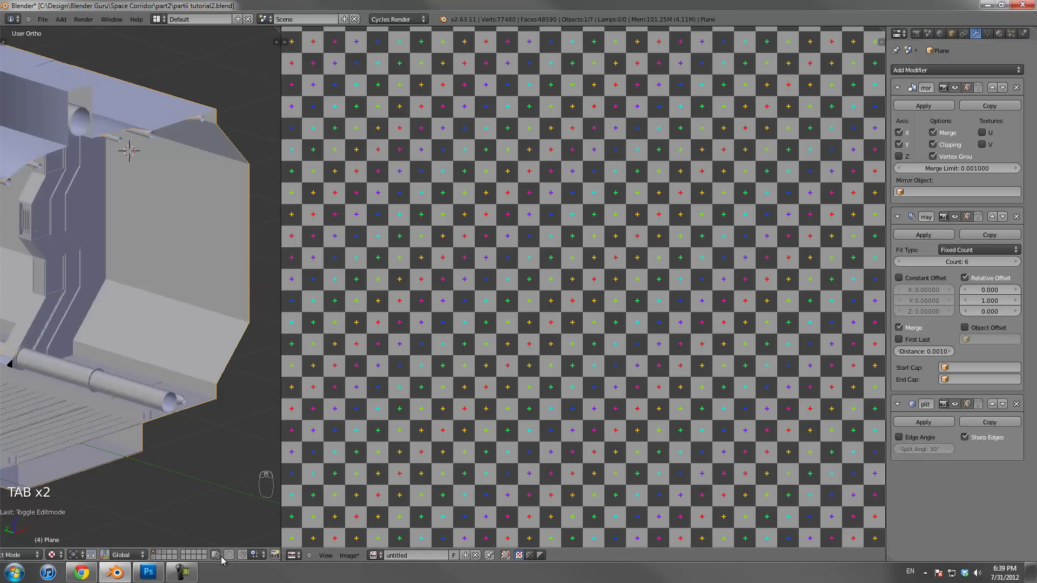
Make sure Cycles Render is chosen as the scene's render engine
scroll(255, 557, up, 3)
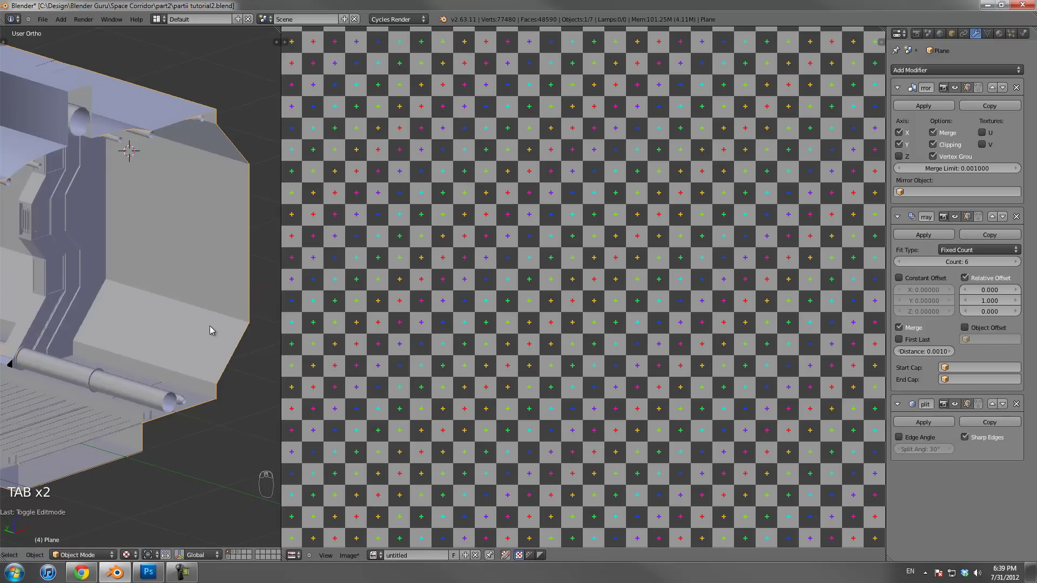
click(397, 19)
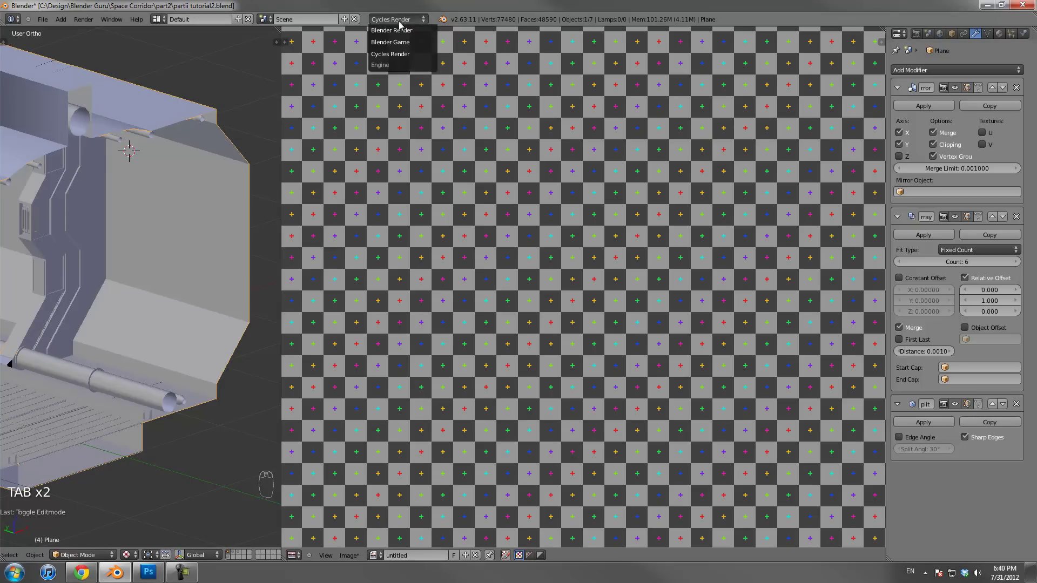
click(402, 55)
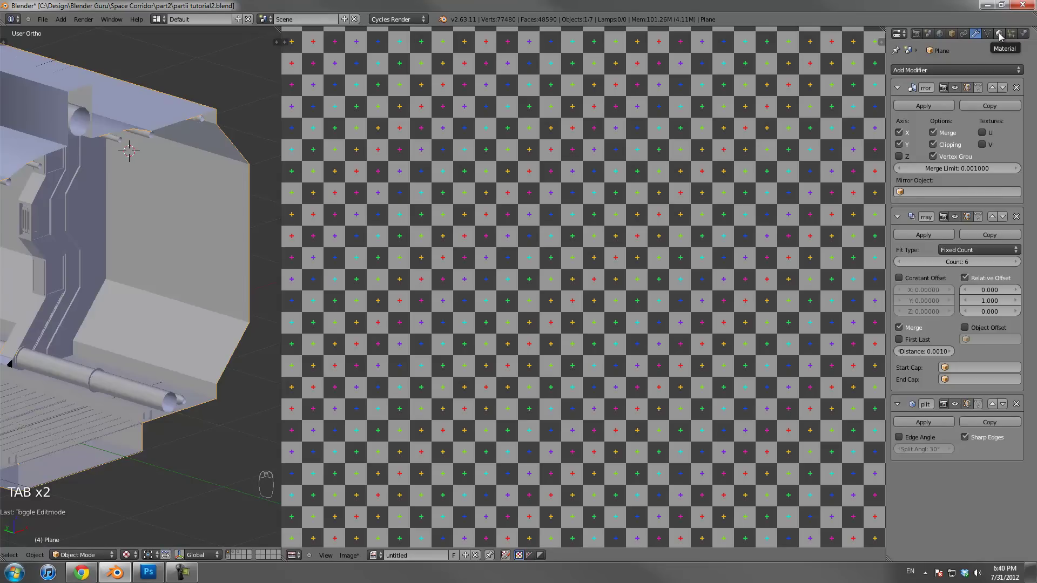
middle_drag(174, 312, 77, 200)
middle_drag(126, 248, 142, 261)
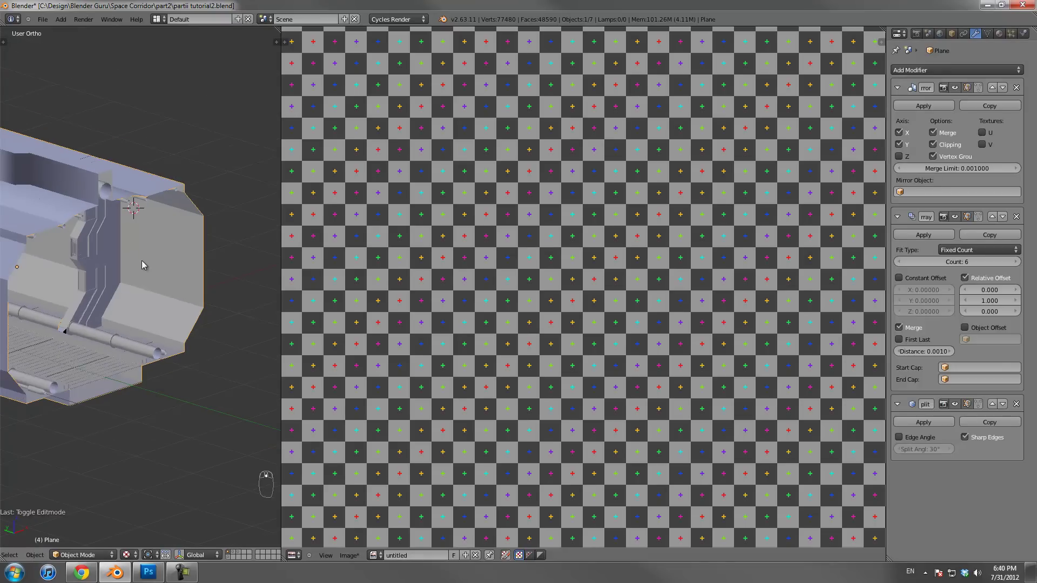
key(Tab)
scroll(576, 339, up, 3)
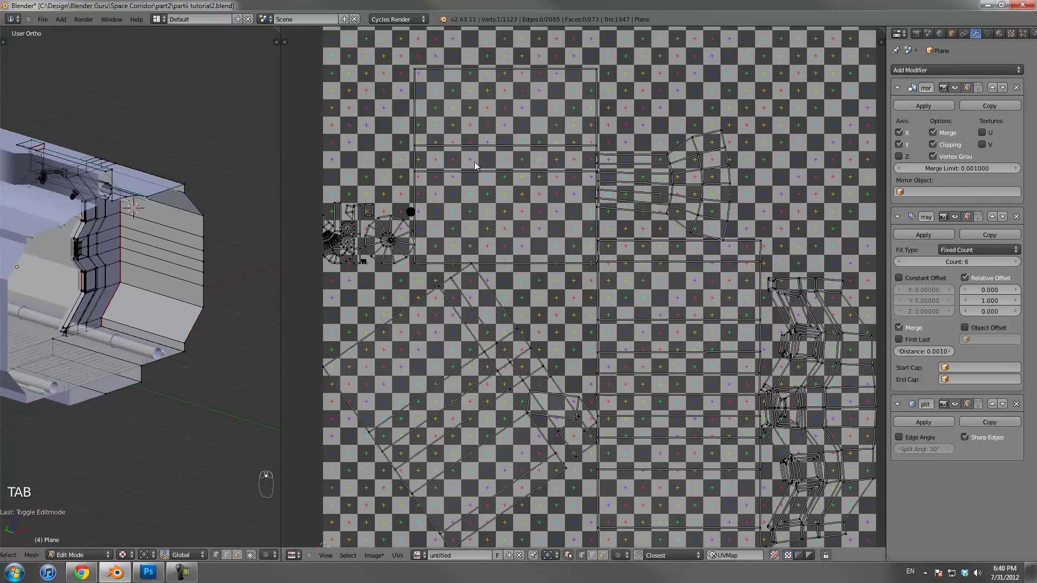
key(Tab)
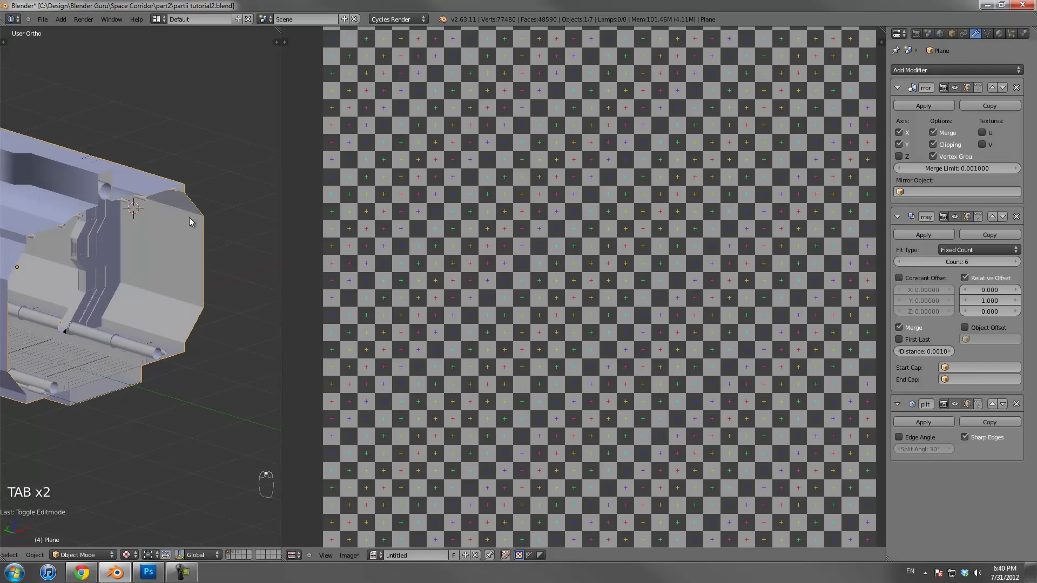
Add a new material to the corridor mesh and set its diffuse color to an Image Texture using the untitled image
click(999, 33)
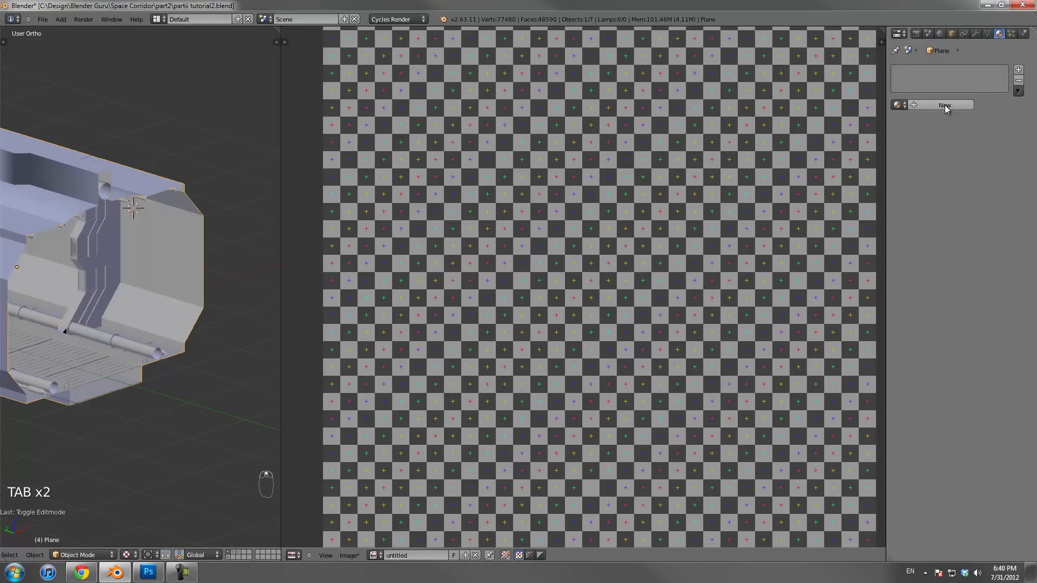
click(944, 106)
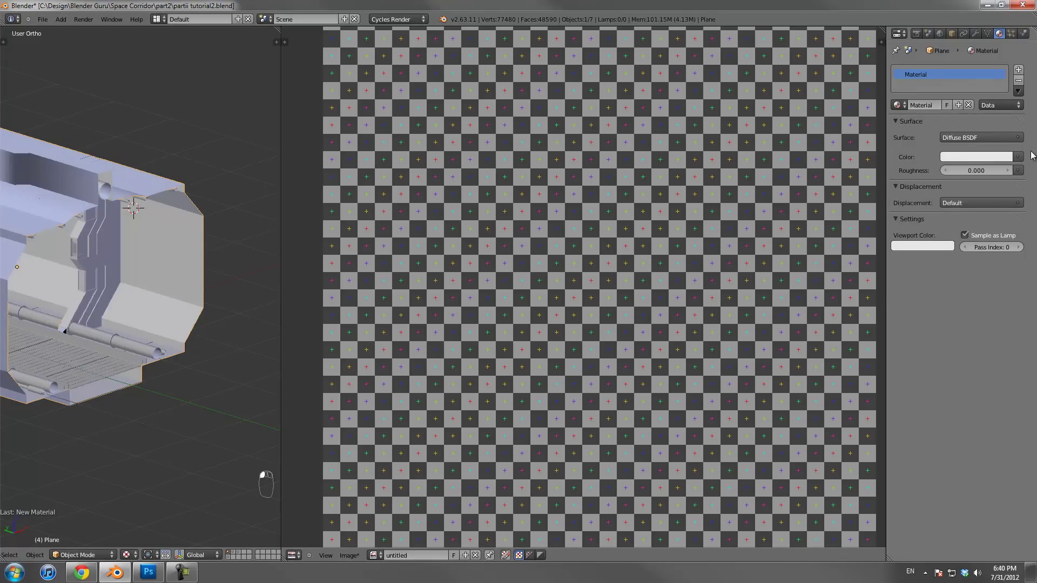
click(1018, 157)
click(834, 180)
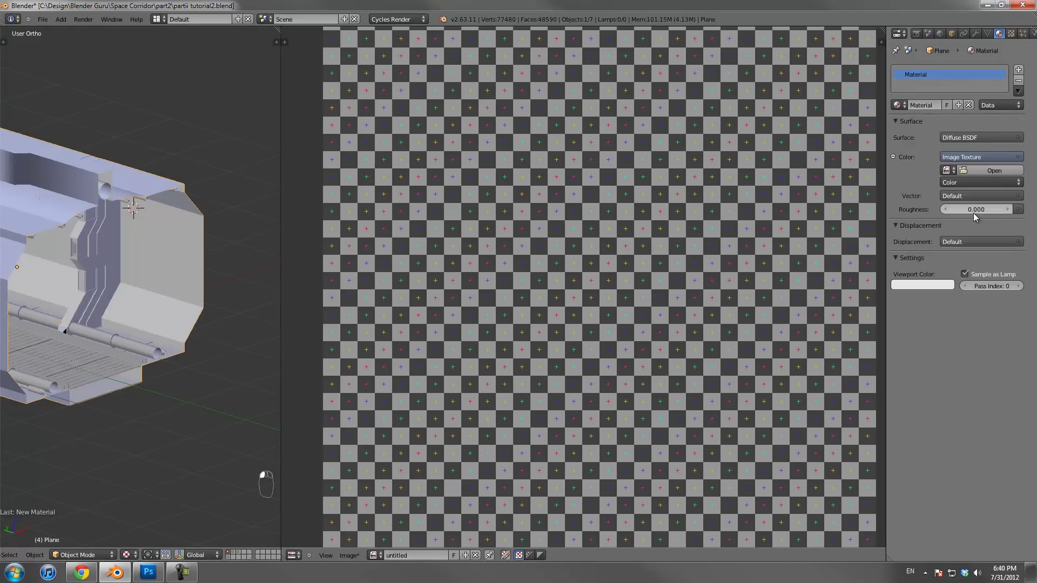
click(948, 170)
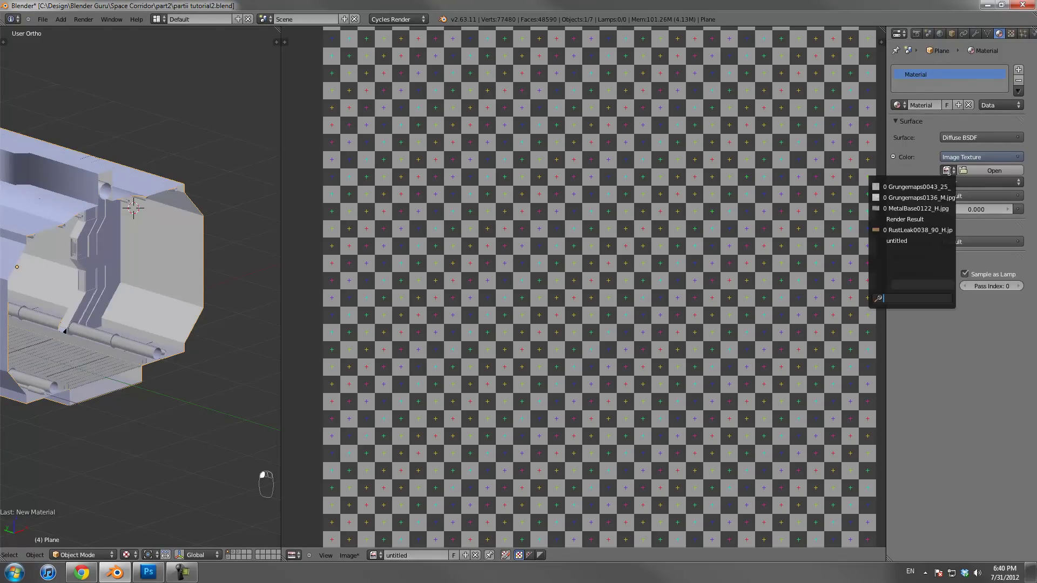
click(908, 244)
Widen the 3D viewport and maximize it for a closer view of the textured corridor
middle_drag(209, 324, 293, 112)
scroll(118, 302, up, 4)
scroll(118, 301, down, 4)
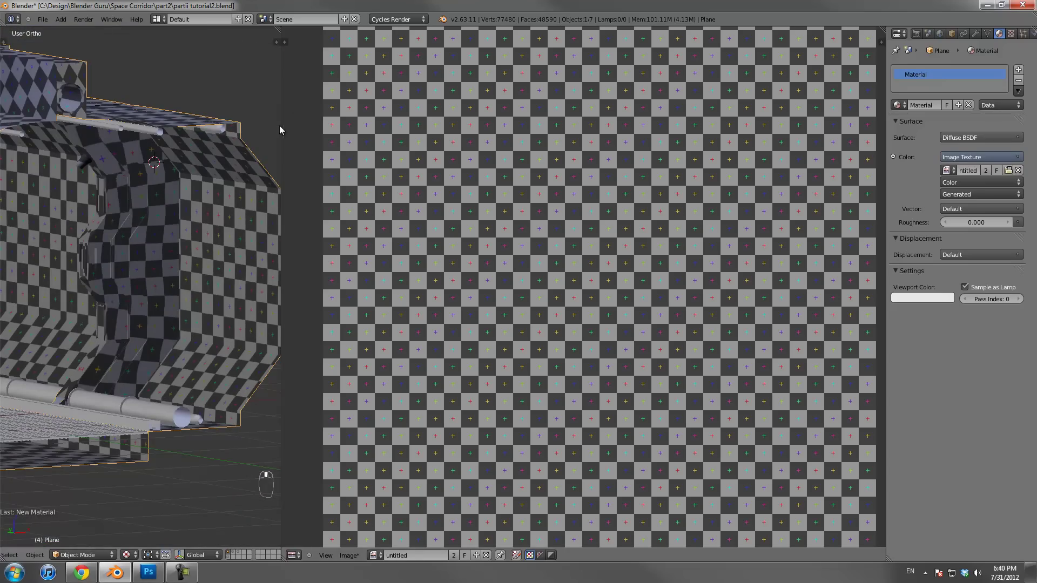
drag(279, 126, 706, 129)
key(ctrl+Up)
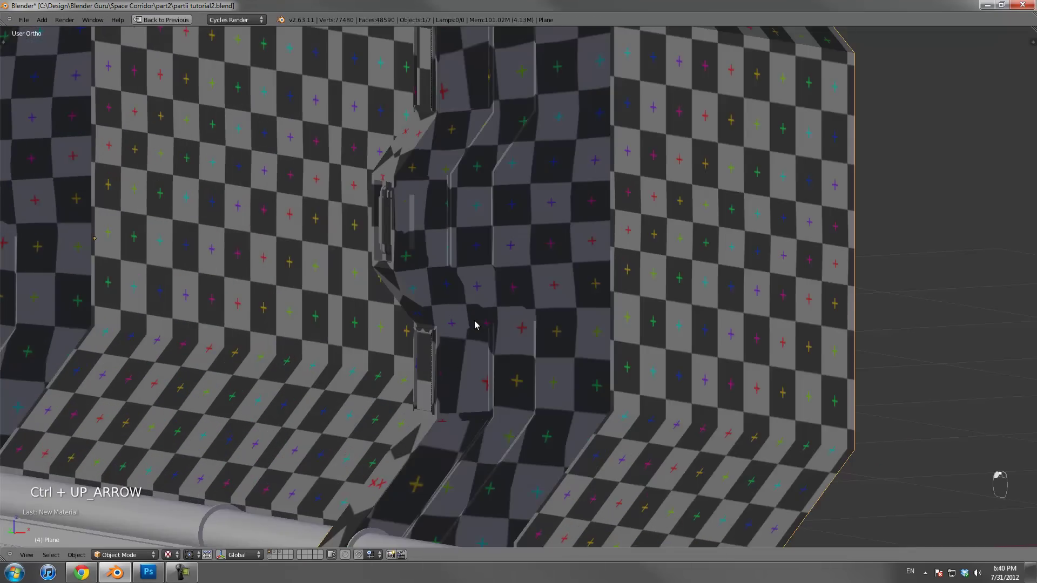
Examine the test grid on the corridor's walls and protruding frames for stretching and differences in scale
scroll(474, 325, down, 3)
middle_drag(472, 321, 446, 343)
scroll(466, 326, up, 3)
scroll(447, 343, down, 5)
mouse_move(511, 368)
middle_down()
mouse_move(493, 350)
mouse_move(514, 370)
middle_up()
scroll(549, 203, up, 5)
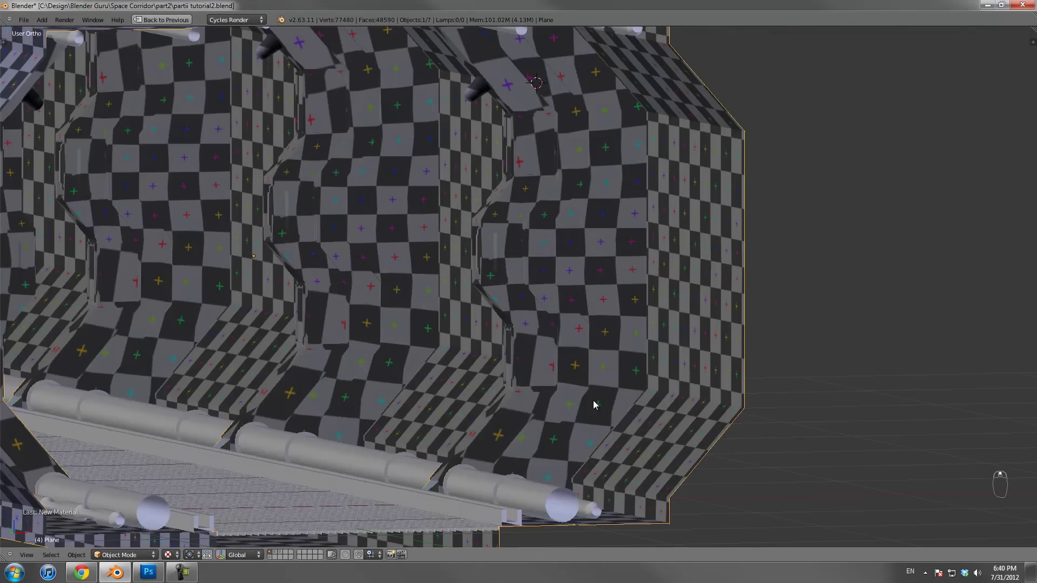
middle_drag(539, 360, 497, 338)
scroll(497, 338, up, 2)
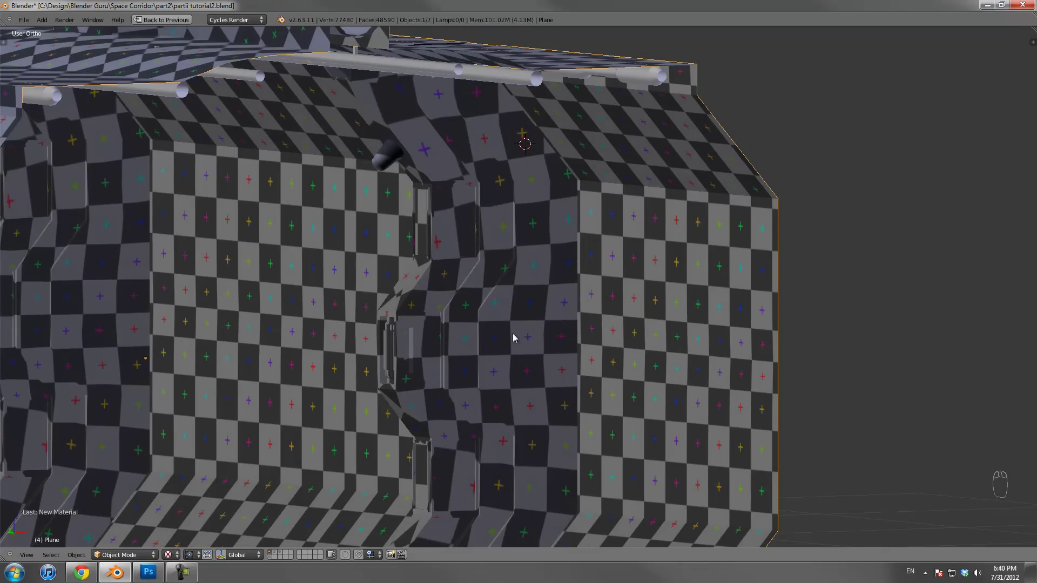
key(KP_1)
key(Tab)
key(a)
key(a)
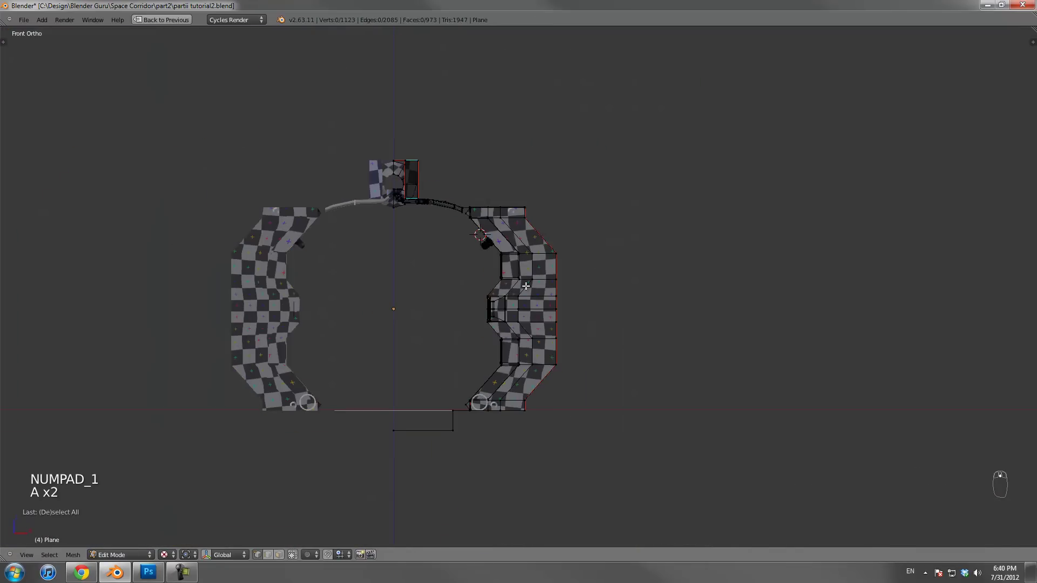
key(a)
key(u)
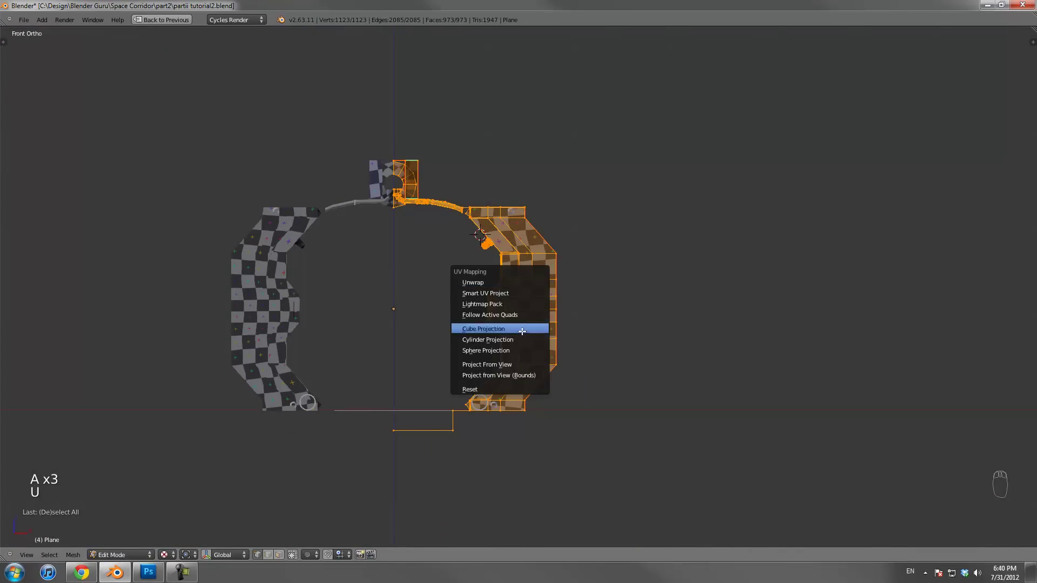
key(Escape)
Compare the grid square sizes on the protruding wall frame with those on the flat outer wall
scroll(599, 320, up, 4)
middle_drag(609, 315, 556, 302)
scroll(556, 302, up, 4)
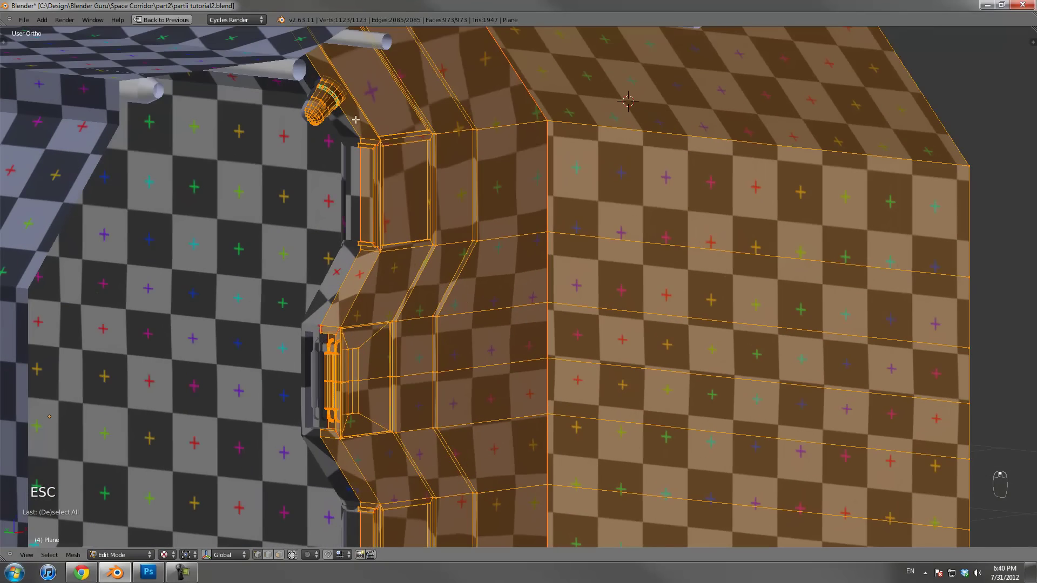
scroll(393, 305, down, 2)
middle_drag(393, 305, 470, 349)
key(a)
scroll(466, 343, down, 1)
key(Tab)
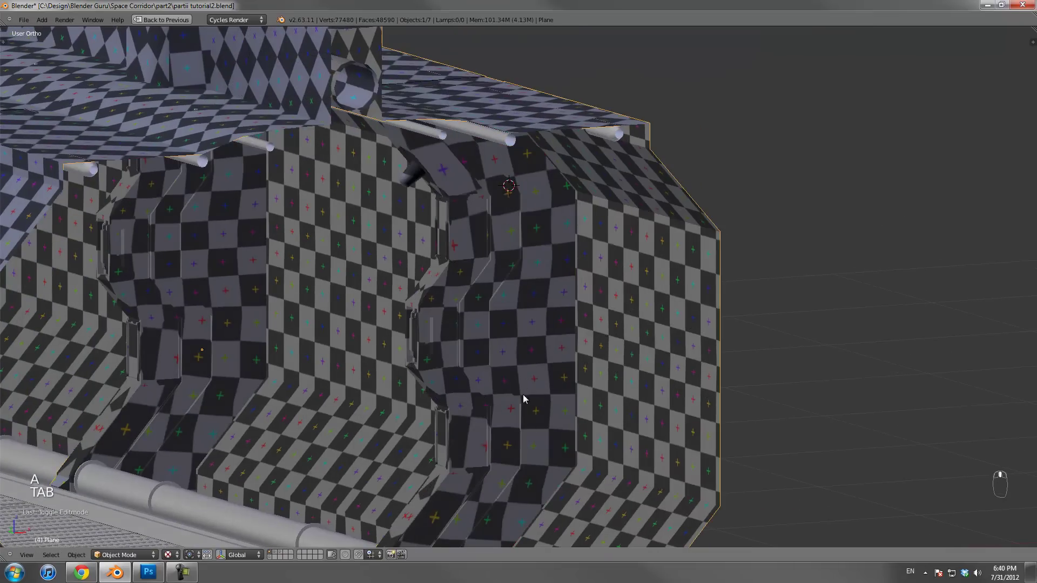
scroll(519, 335, down, 3)
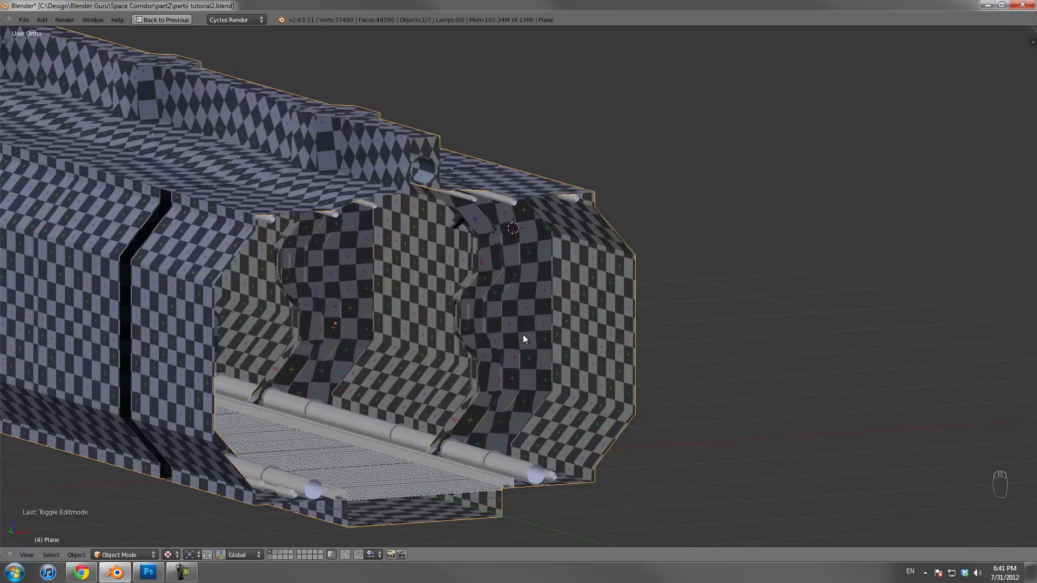
scroll(523, 335, up, 4)
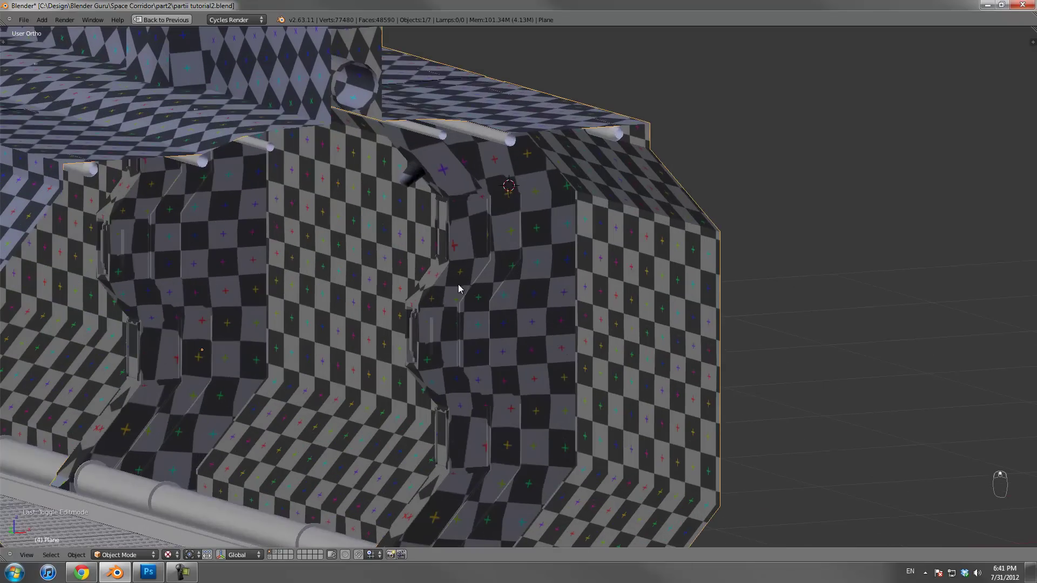
scroll(494, 277, up, 1)
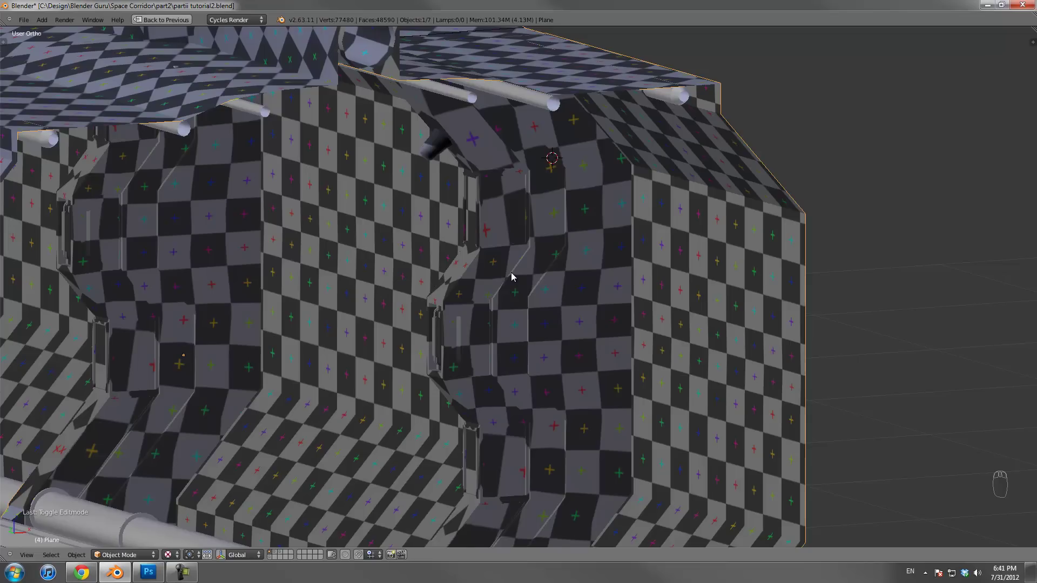
scroll(512, 276, down, 5)
scroll(611, 351, up, 5)
Select the whole corridor mesh and examine the test grid on its outer walls and ceiling from several angles
key(Tab)
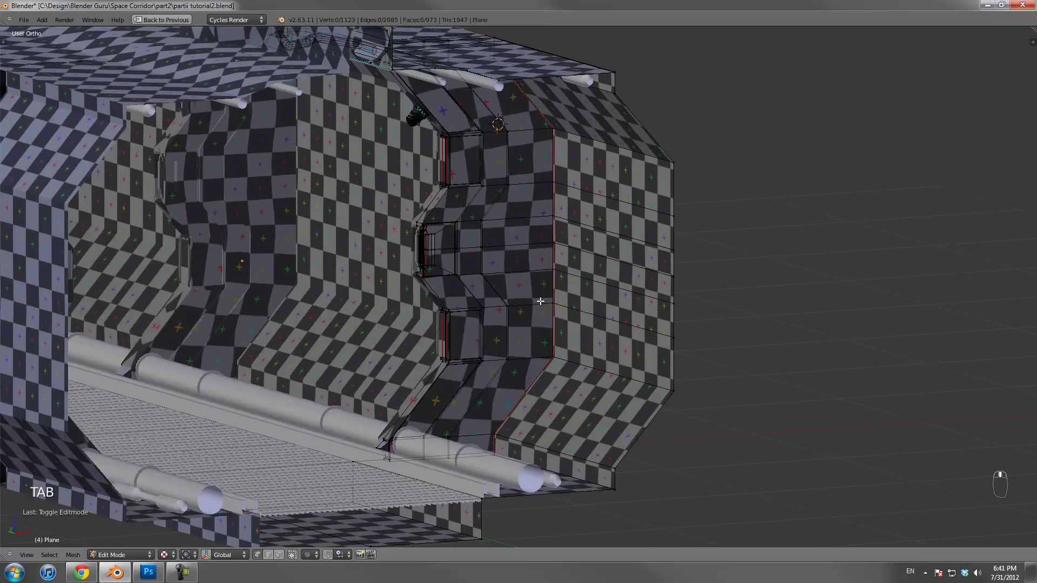
key(a)
key(a)
scroll(508, 343, down, 3)
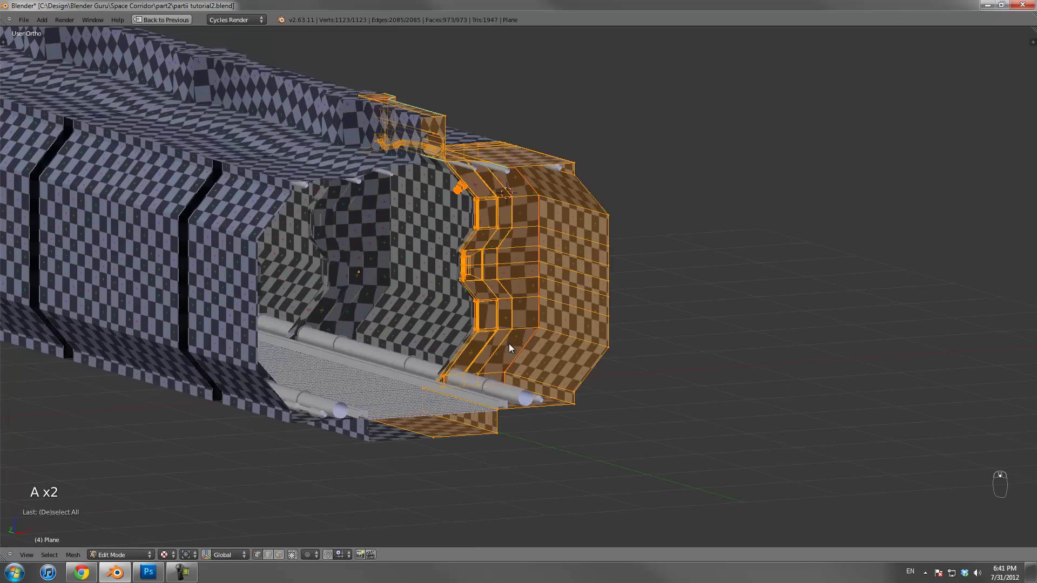
key(Tab)
scroll(509, 344, up, 5)
scroll(495, 297, down, 2)
shift+middle_drag(526, 287, 534, 288)
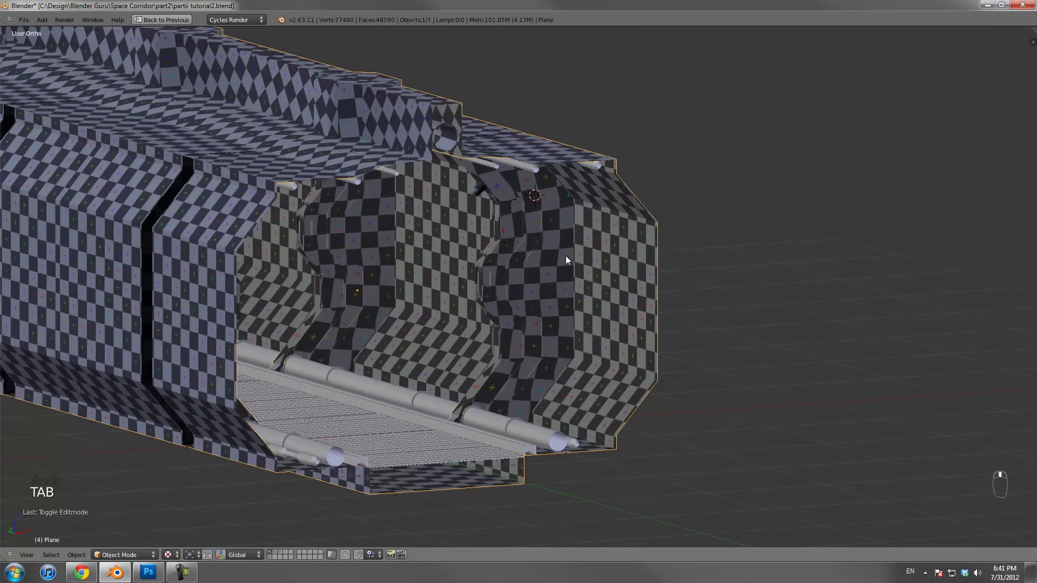
middle_drag(555, 223, 625, 192)
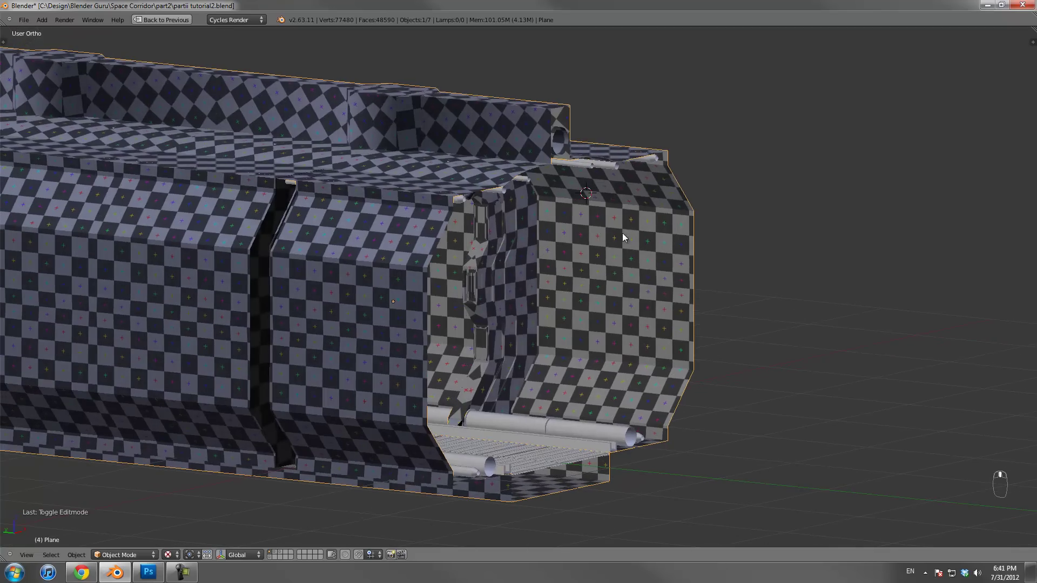
middle_drag(627, 340, 519, 323)
middle_drag(446, 208, 397, 211)
key(Tab)
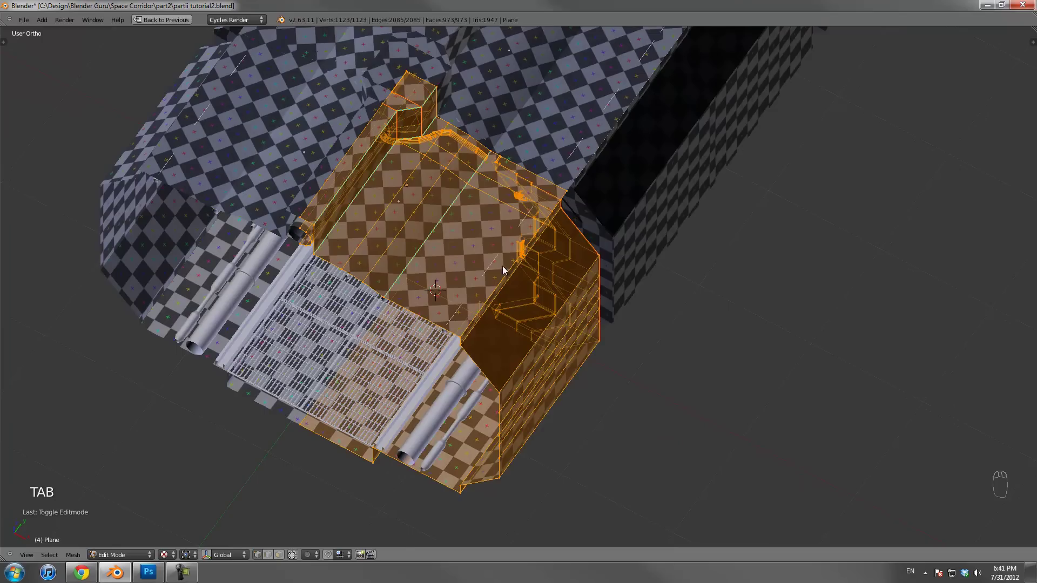
key(Tab)
Restore the split layout, put the mesh in Edit Mode, and widen the UV editor to show the whole UV layout
key(ctrl+Up)
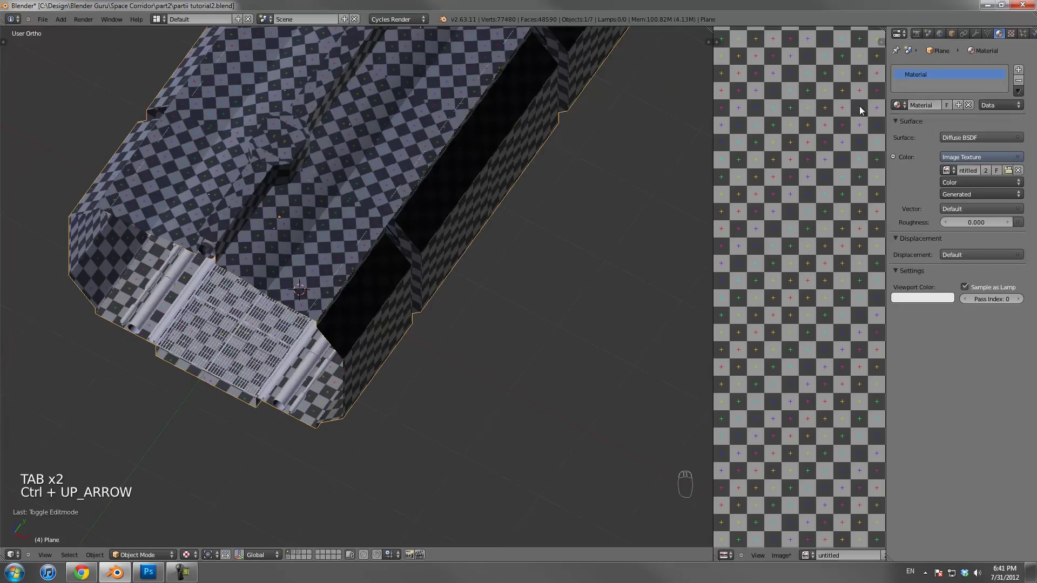
key(Tab)
scroll(859, 338, down, 5)
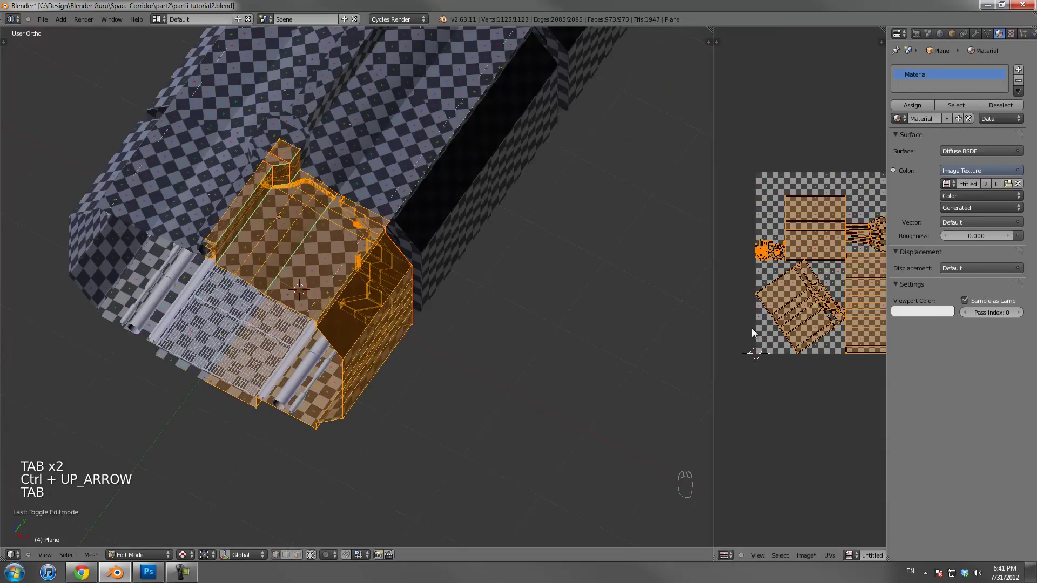
drag(713, 325, 492, 325)
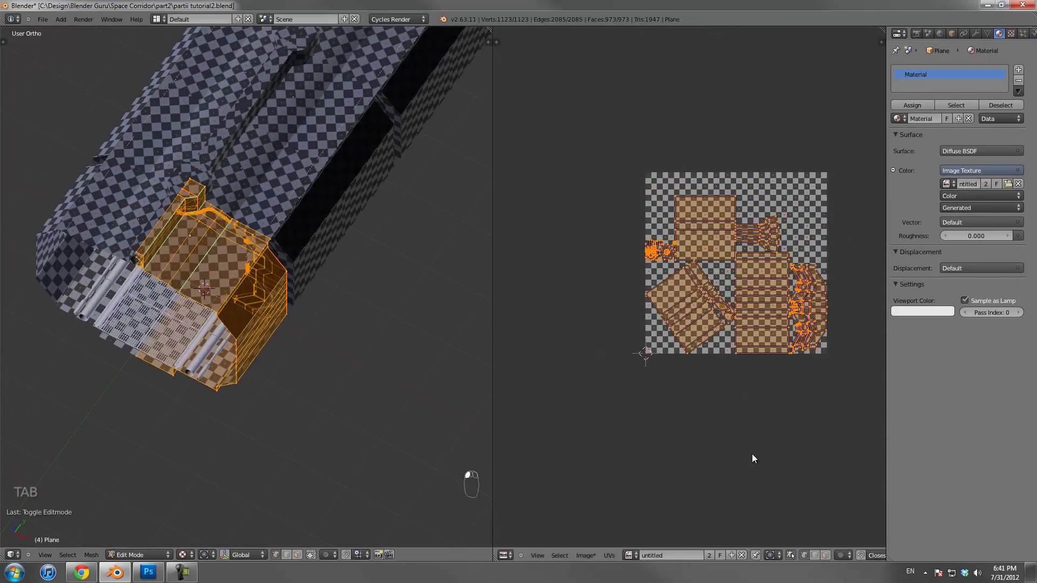
Select only the linked ceiling section and rotate its UV island by -55 degrees to straighten it against the grid
scroll(752, 453, up, 4)
key(a)
key(a)
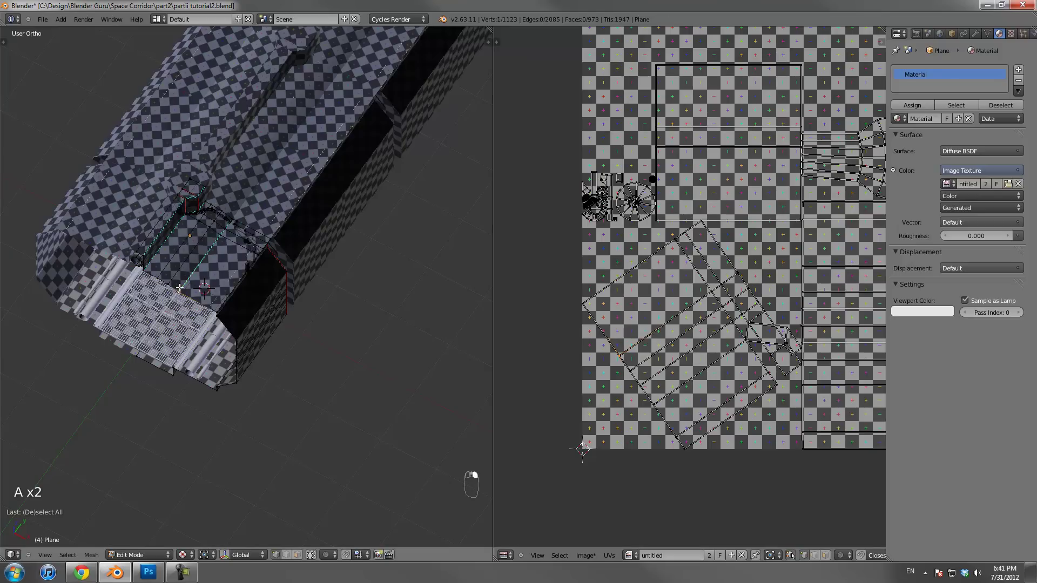
key(ctrl+l)
scroll(659, 337, down, 3)
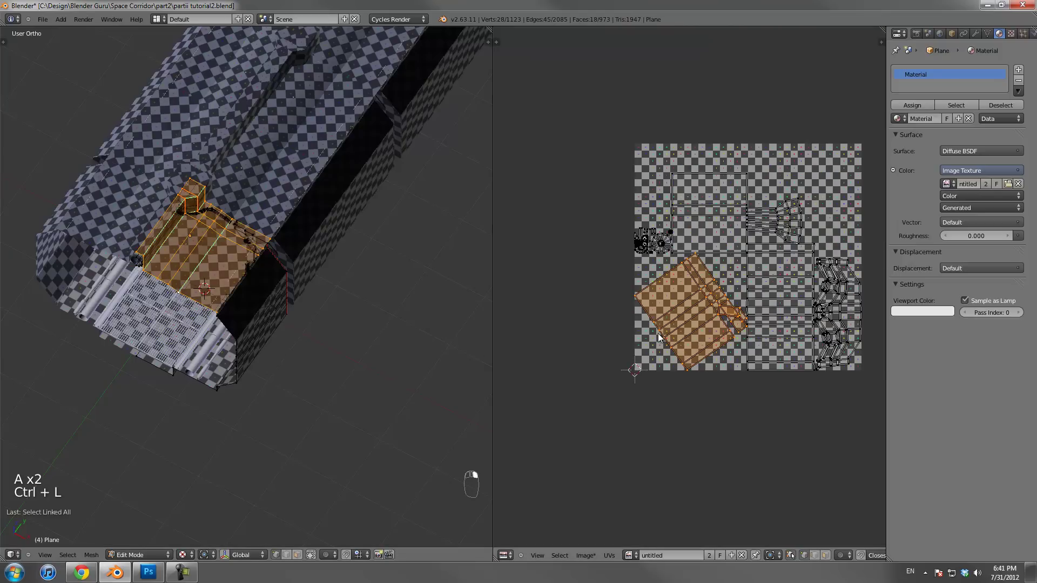
scroll(703, 273, up, 3)
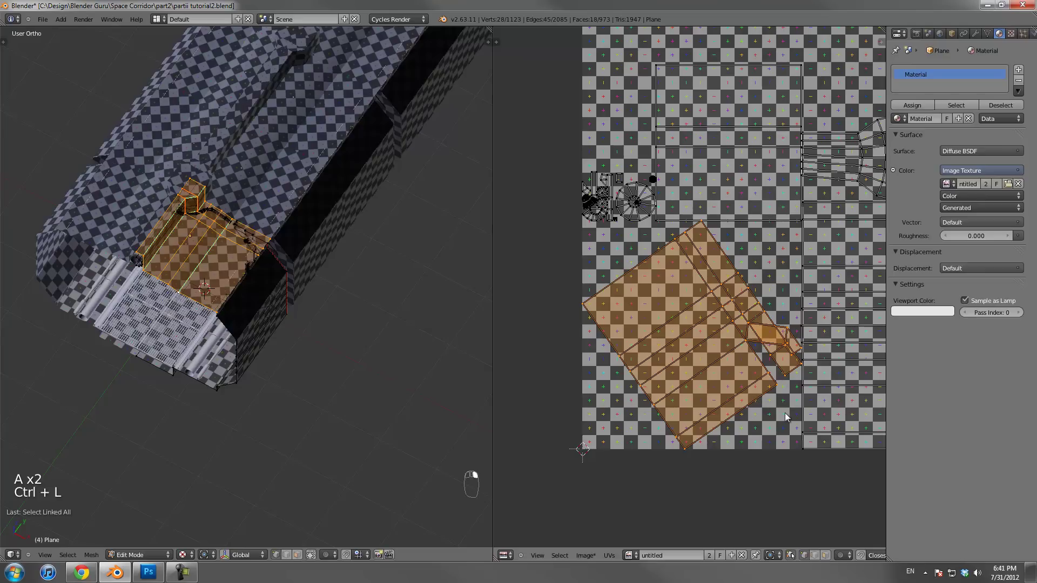
key(r)
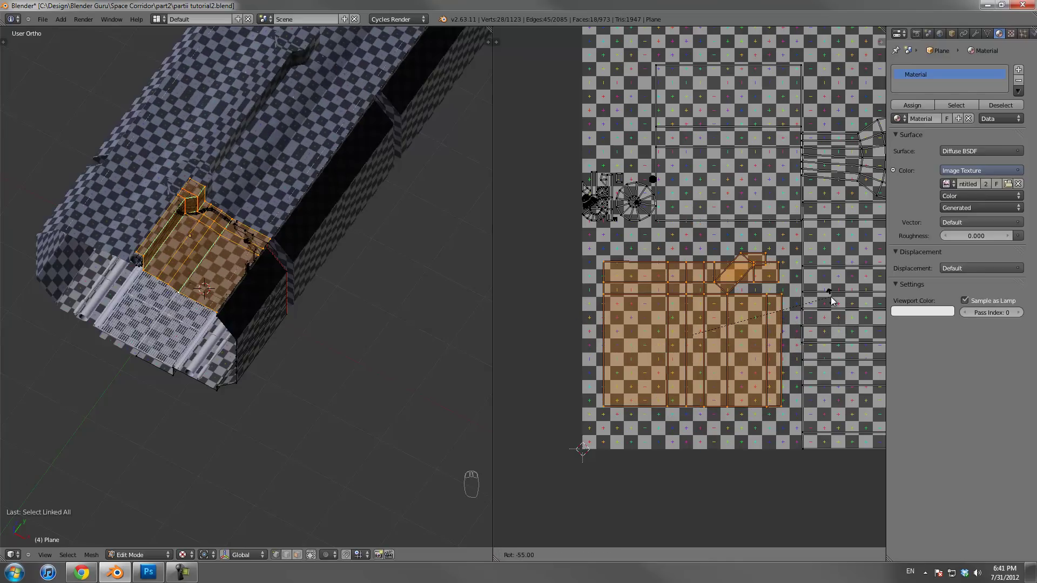
click(831, 301)
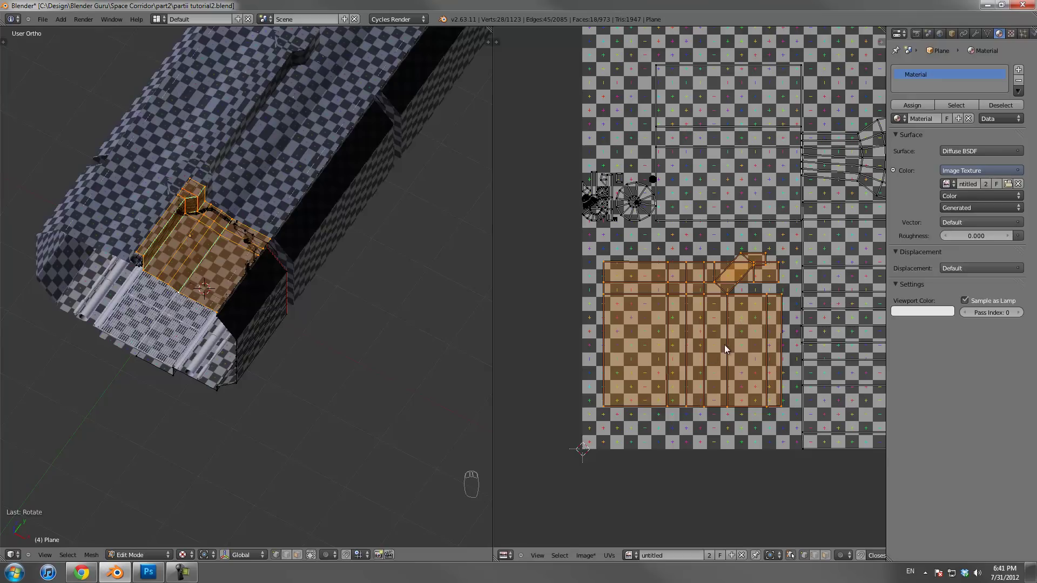
Enlarge the ceiling section's UV island and move it into the lower-left area of the test grid, fitting it beside the neighbouring island
scroll(724, 344, down, 3)
key(s)
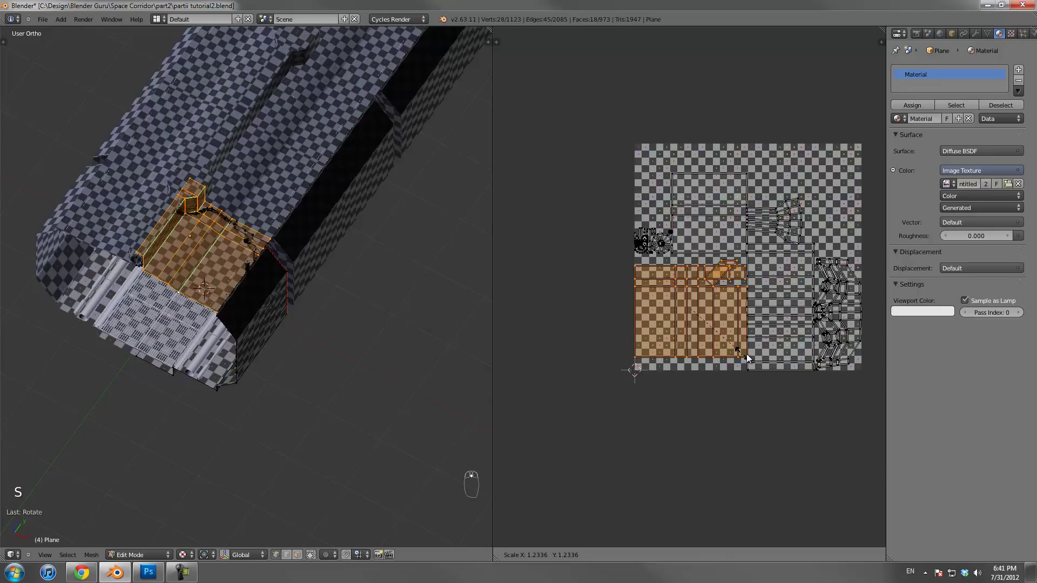
click(759, 365)
key(g)
click(765, 365)
key(s)
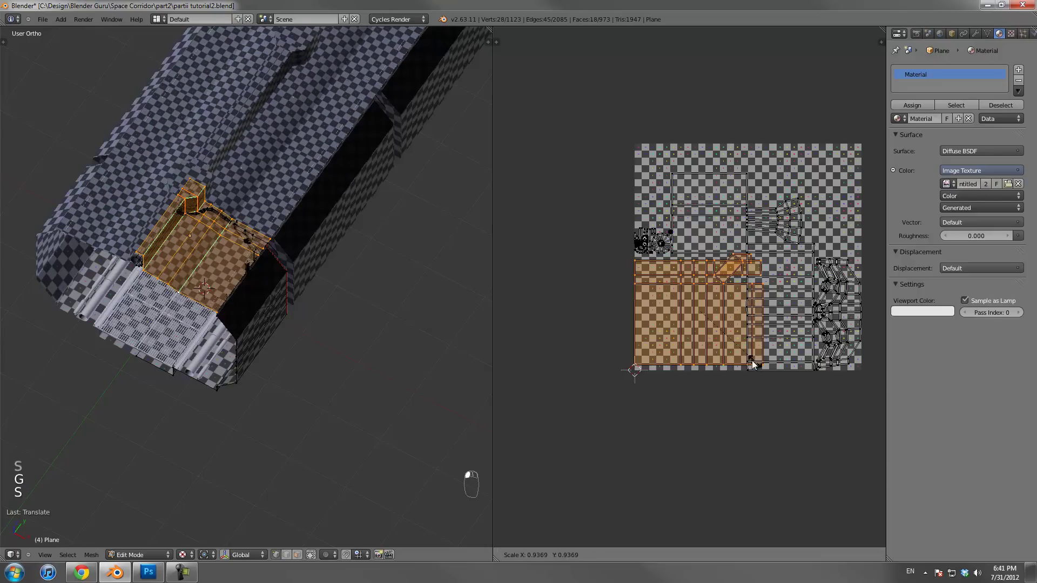
click(748, 361)
key(g)
click(725, 357)
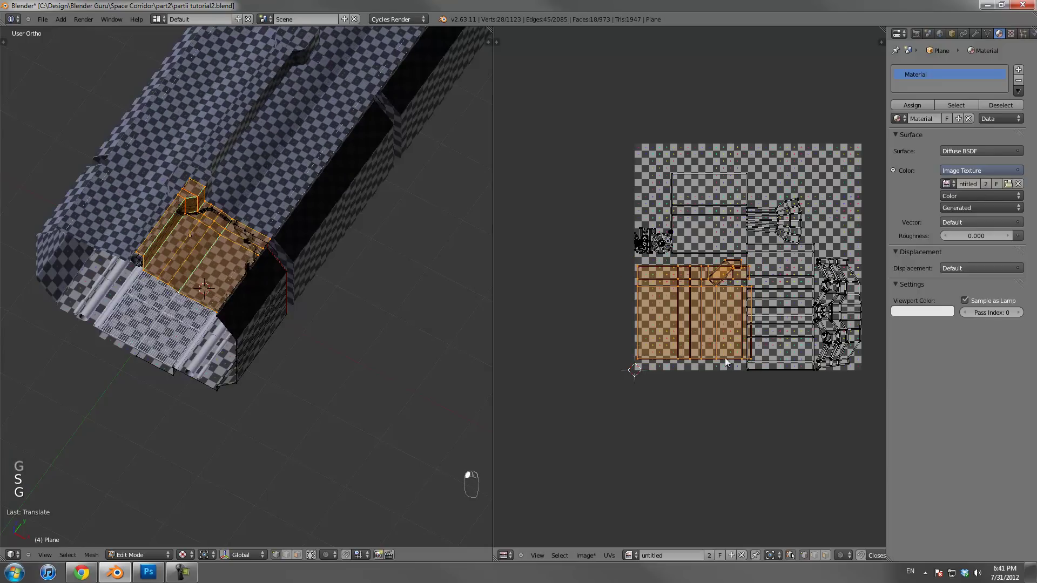
Leave Edit Mode and inspect the test grid along the corridor's floor edge, side walls and exterior
key(Tab)
scroll(306, 251, up, 6)
middle_drag(232, 309, 179, 280)
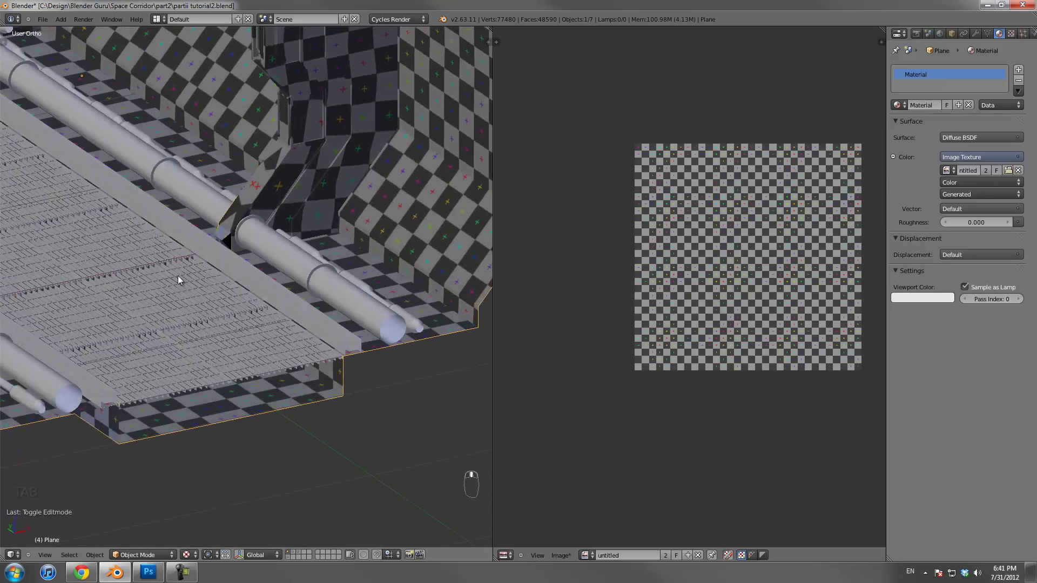
scroll(354, 321, down, 2)
middle_drag(354, 237, 357, 268)
middle_drag(300, 169, 281, 313)
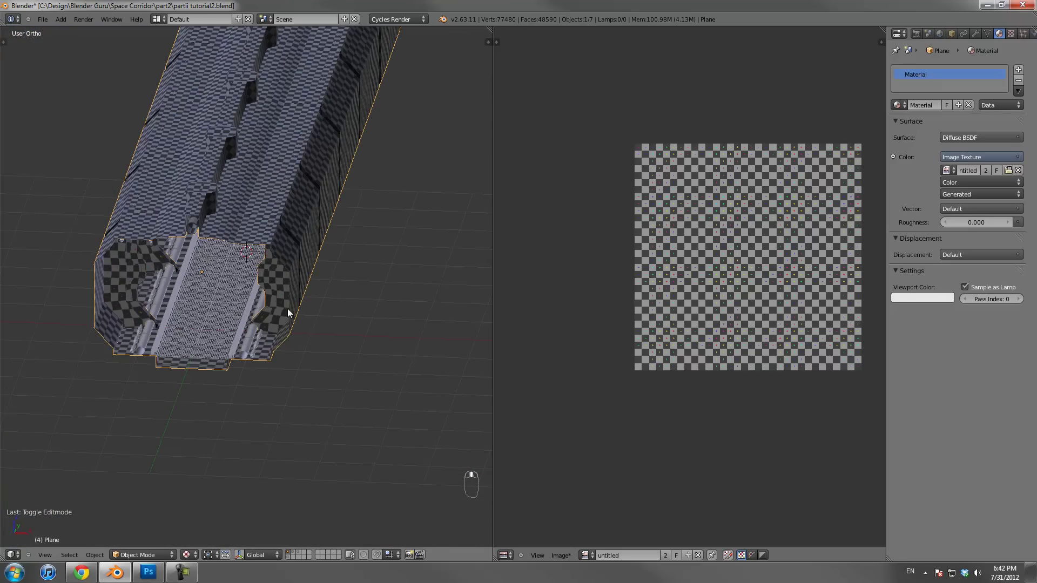
Select the whole corridor mesh in Edit Mode and load MetalBase0122_H.jpg from the Textures folder as its UV image
key(Tab)
key(a)
key(a)
key(a)
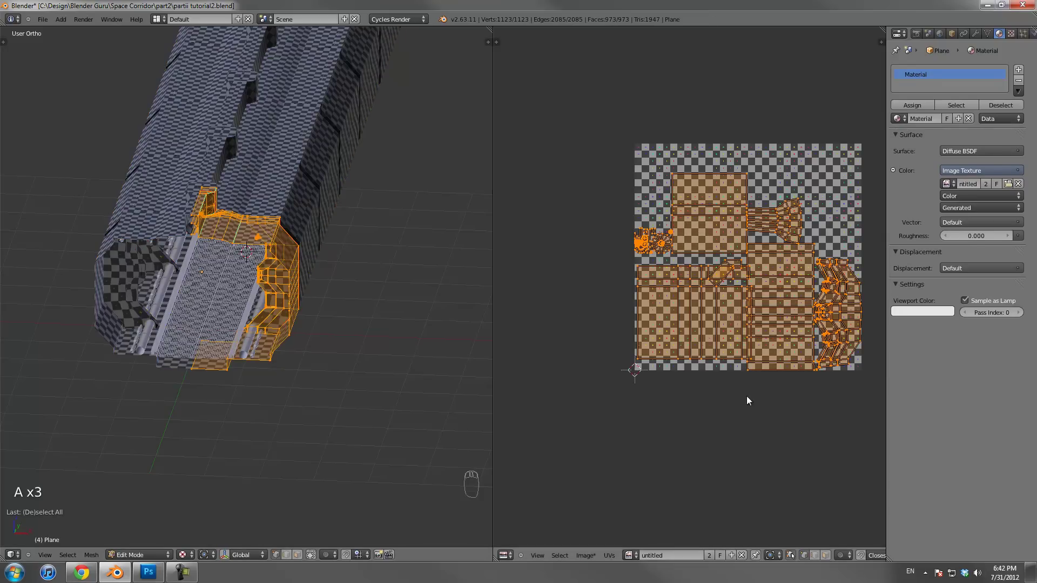
click(585, 555)
click(598, 533)
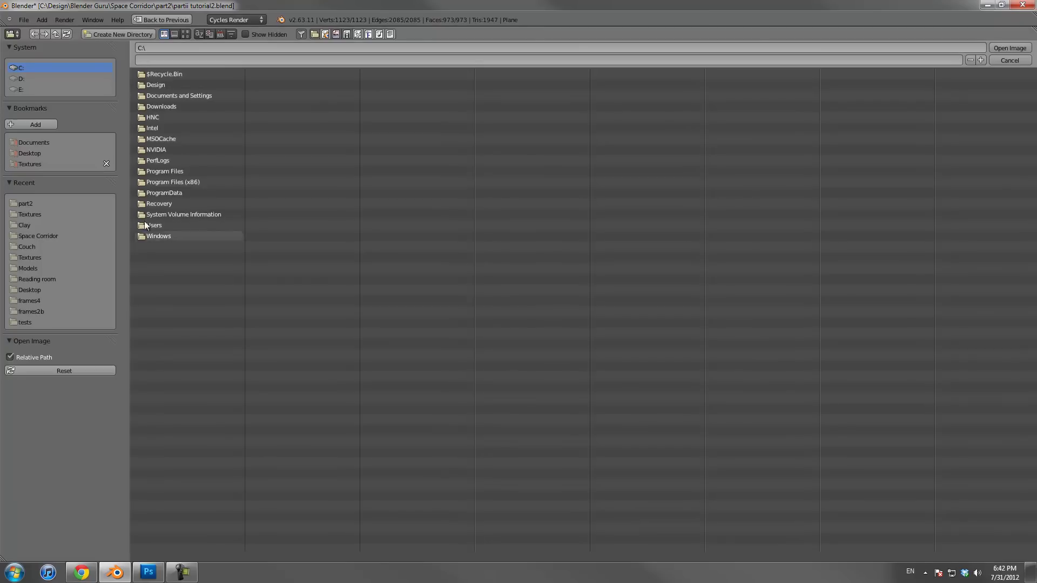
click(45, 164)
click(221, 34)
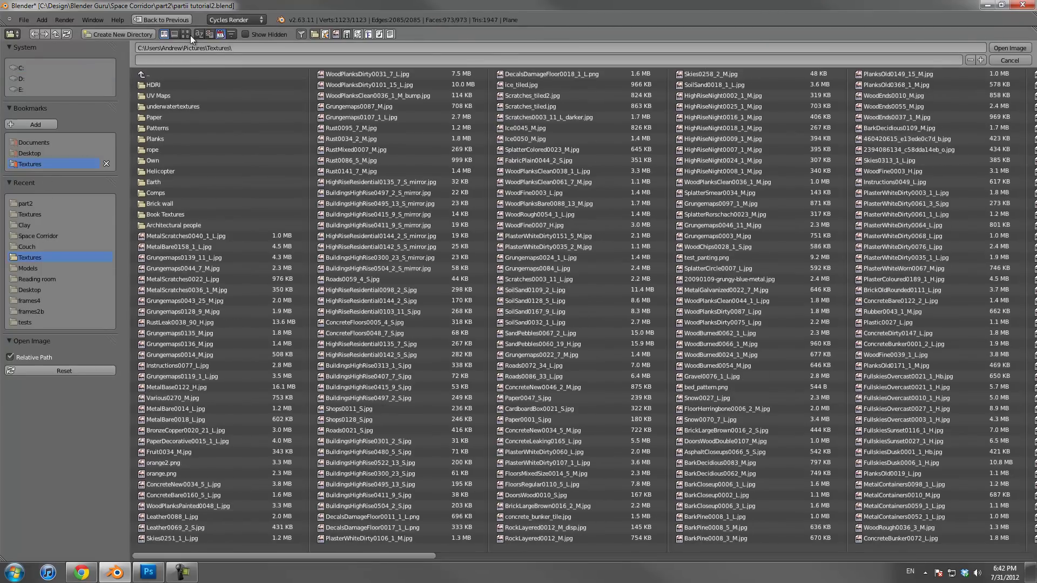
click(186, 34)
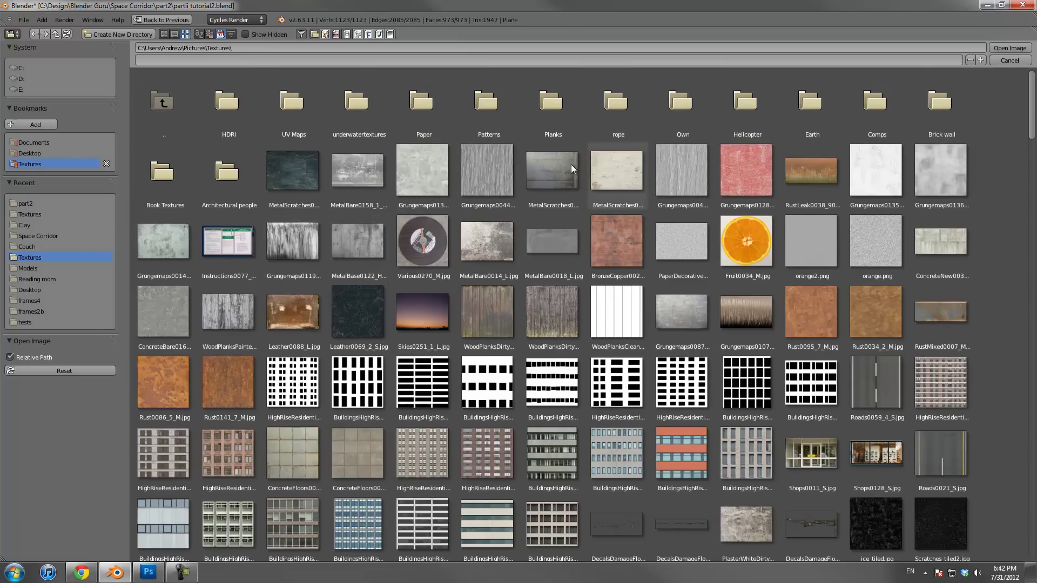
click(362, 243)
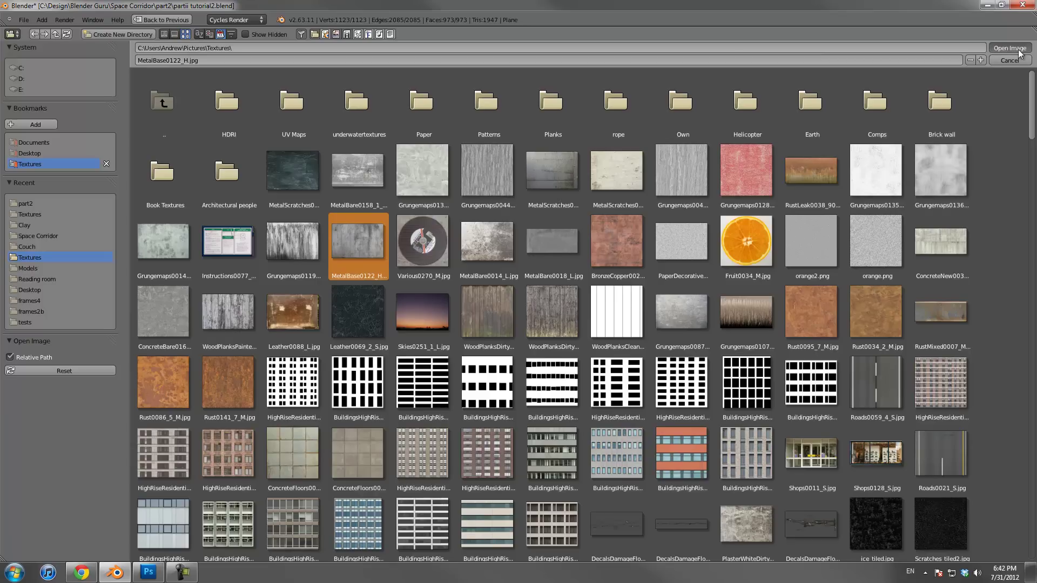
key(Return)
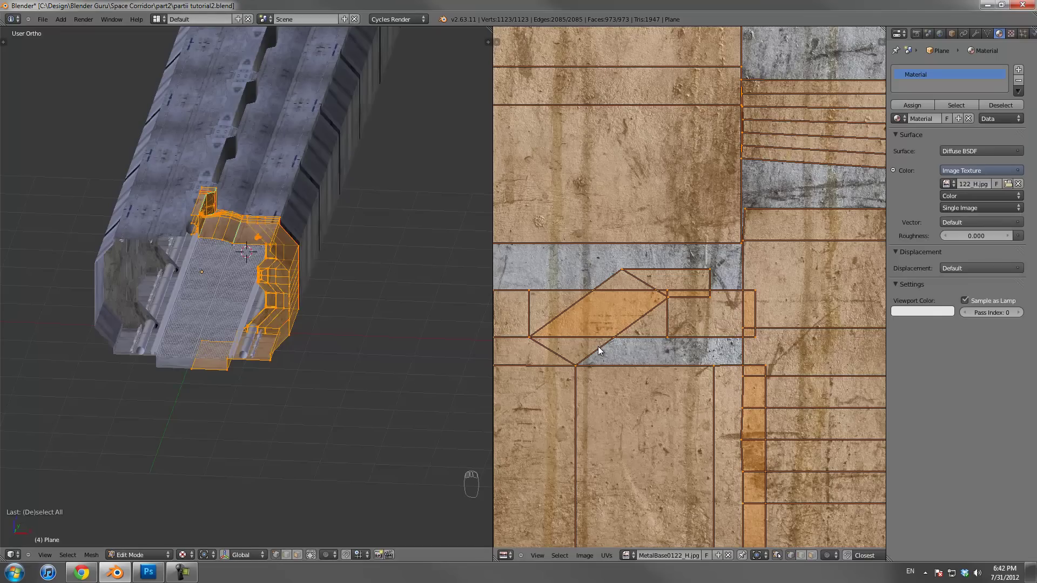
View the corridor through the camera and compare the metal texture on its walls with the layout of the UV islands
scroll(276, 319, up, 3)
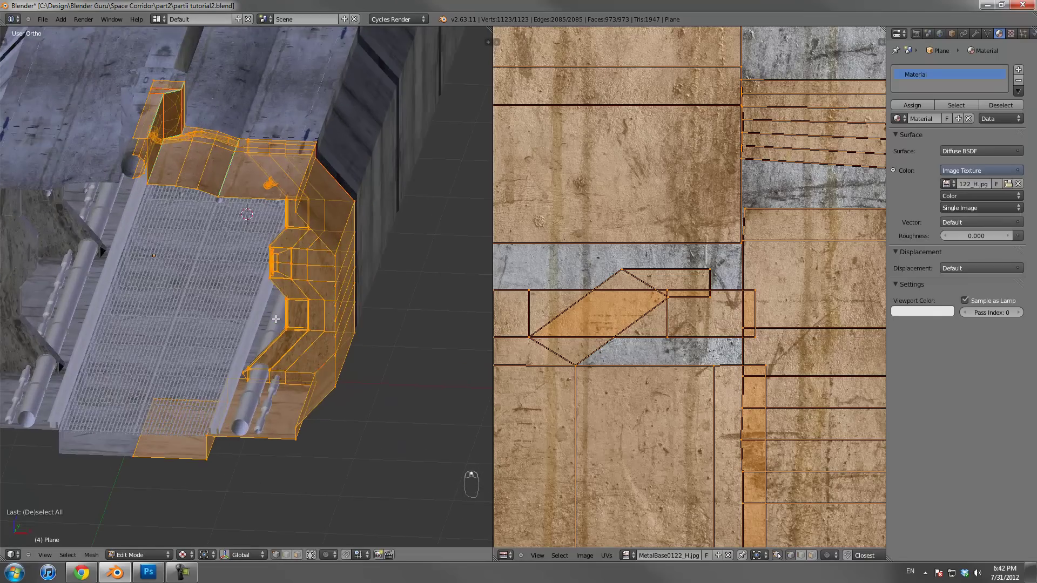
key(KP_0)
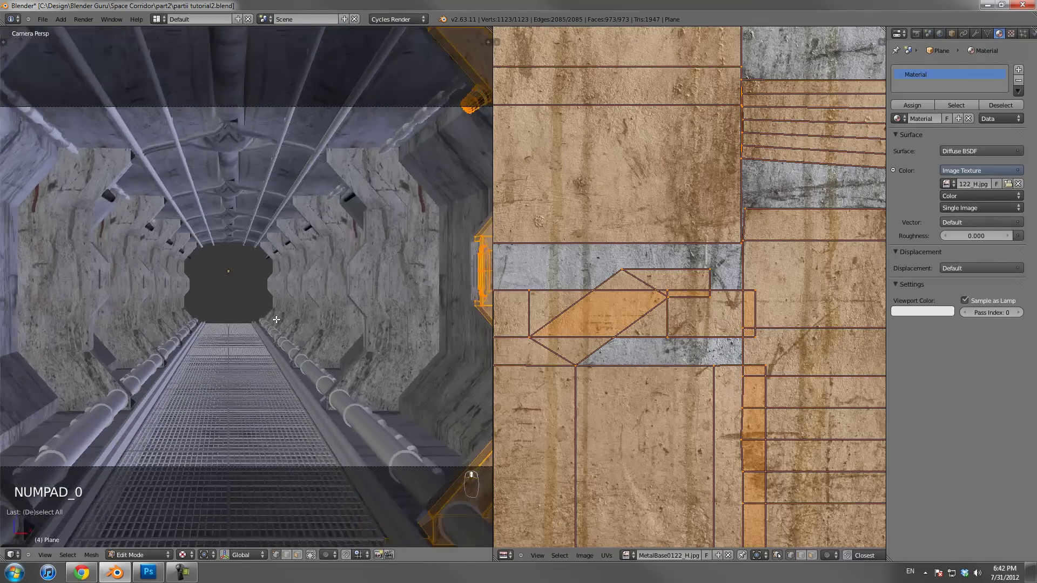
scroll(276, 319, down, 2)
scroll(652, 300, down, 4)
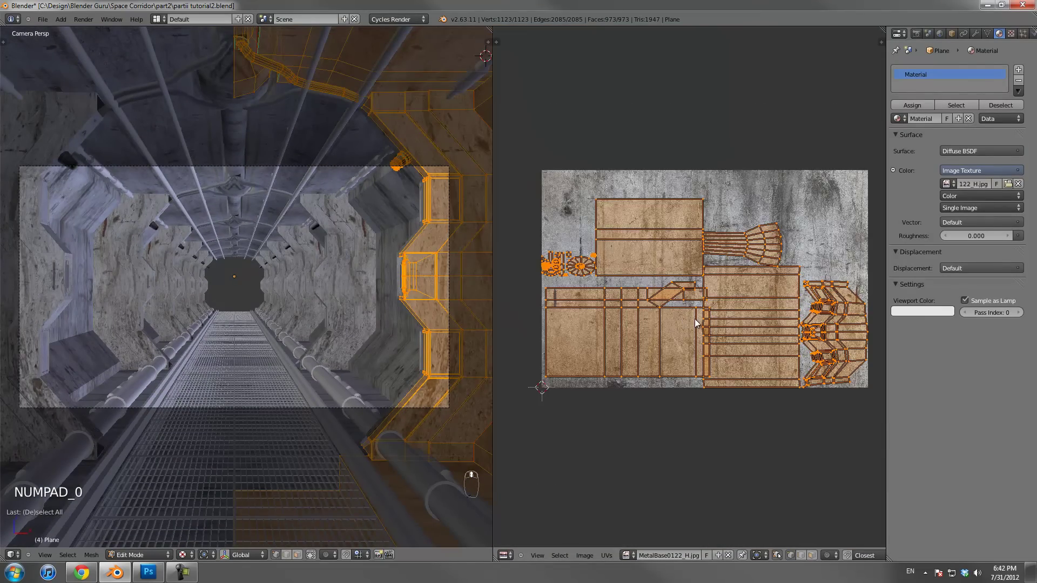
scroll(741, 271, up, 7)
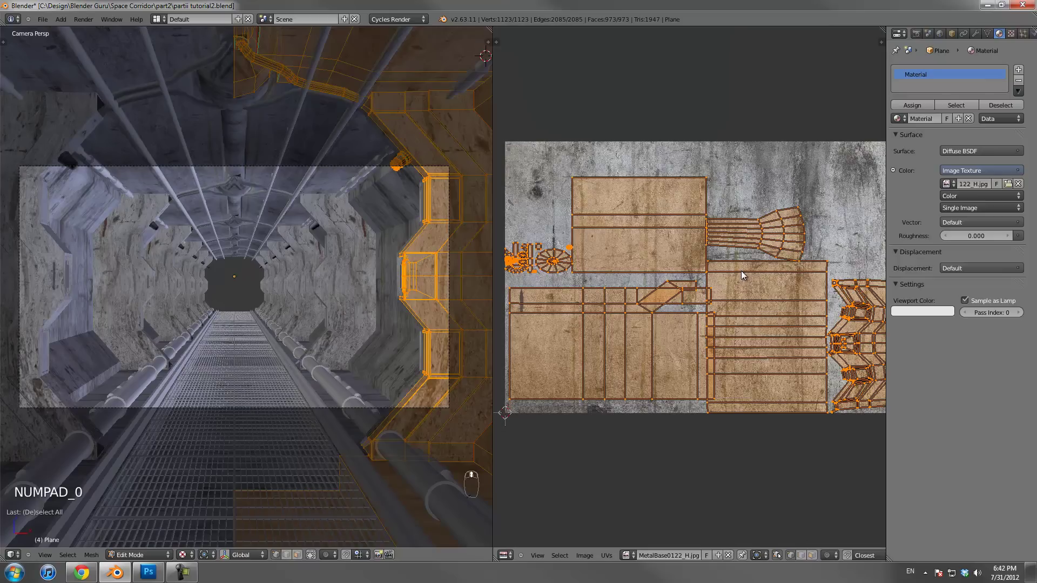
scroll(736, 274, down, 4)
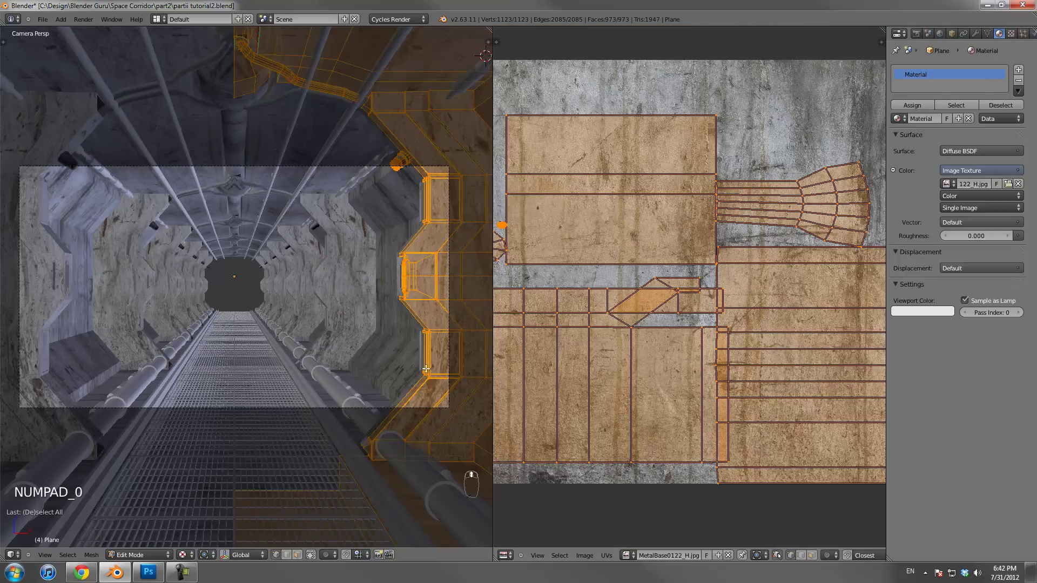
scroll(725, 348, down, 4)
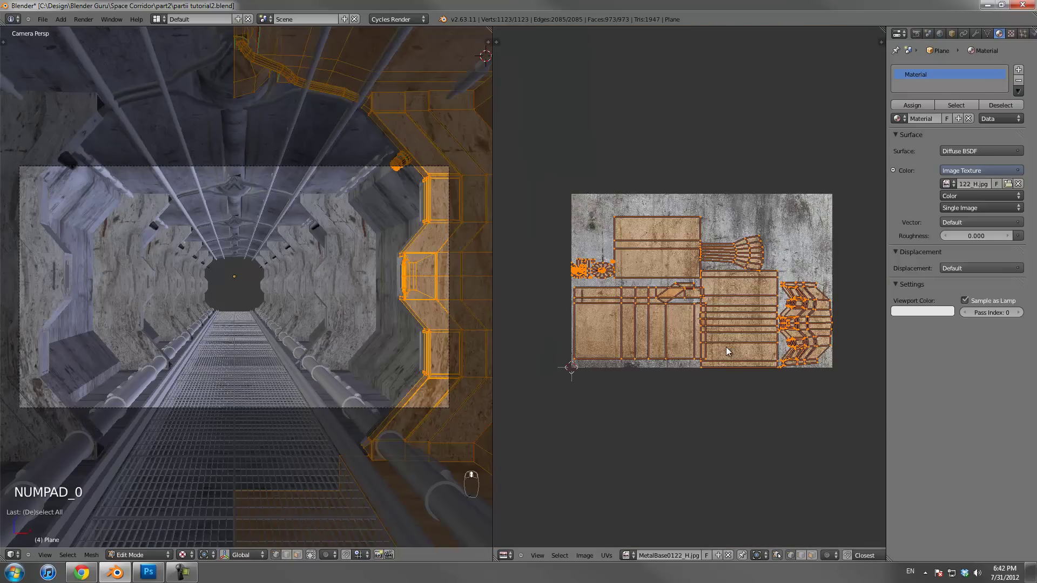
shift+middle_drag(398, 333, 268, 325)
scroll(298, 324, up, 2)
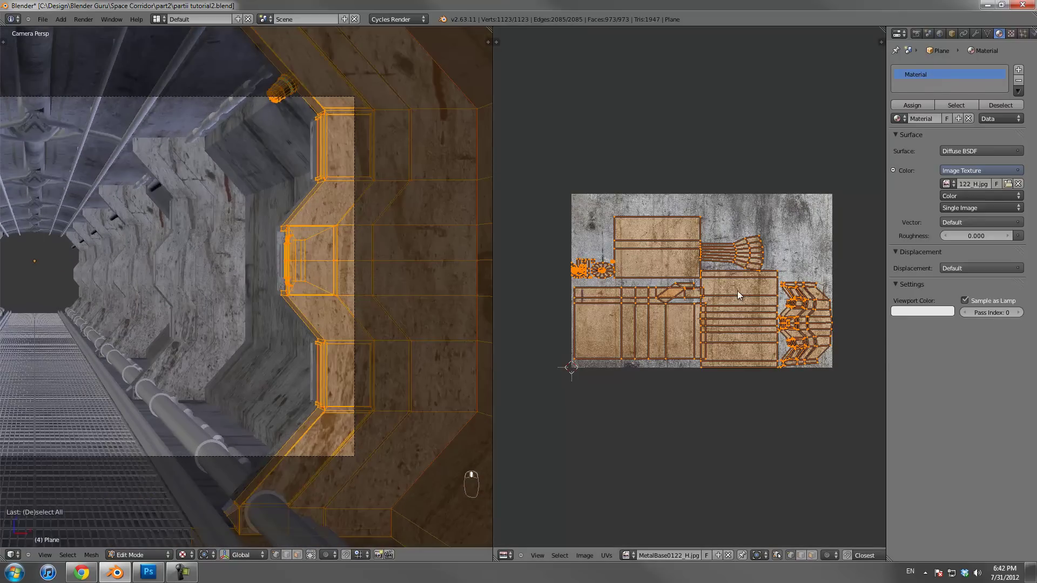
scroll(737, 294, up, 5)
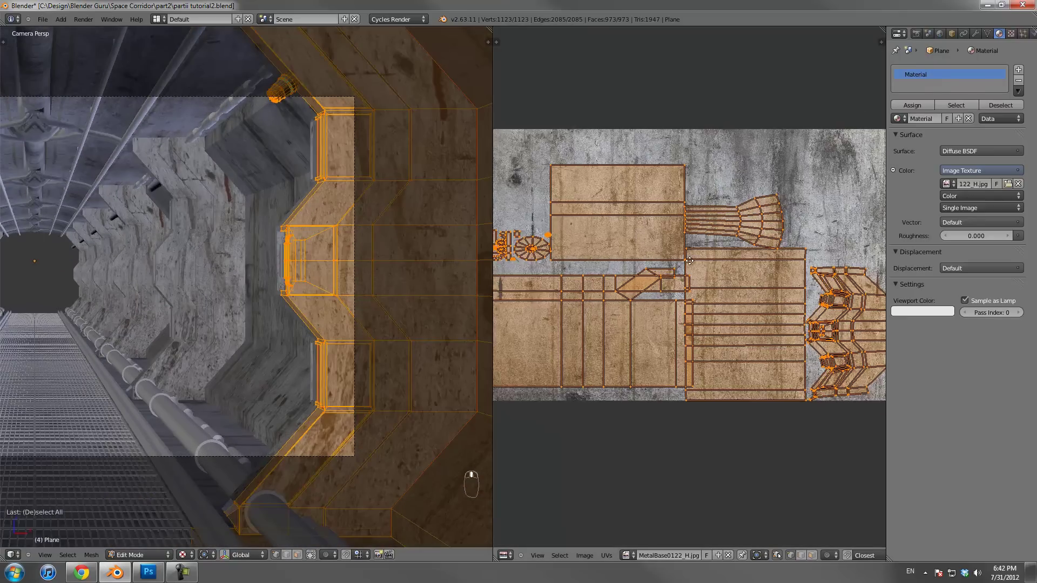
key(a)
drag(732, 190, 834, 450)
scroll(836, 423, up, 1)
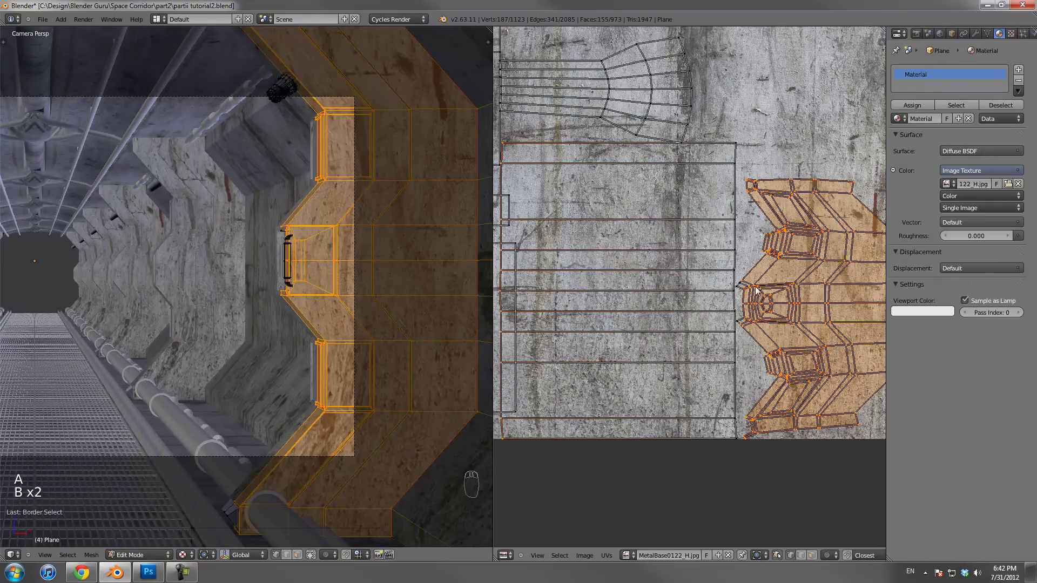
Turn off synced UV selection and display the whole mesh's UVs with no island selected
click(776, 554)
key(a)
key(a)
key(a)
key(a)
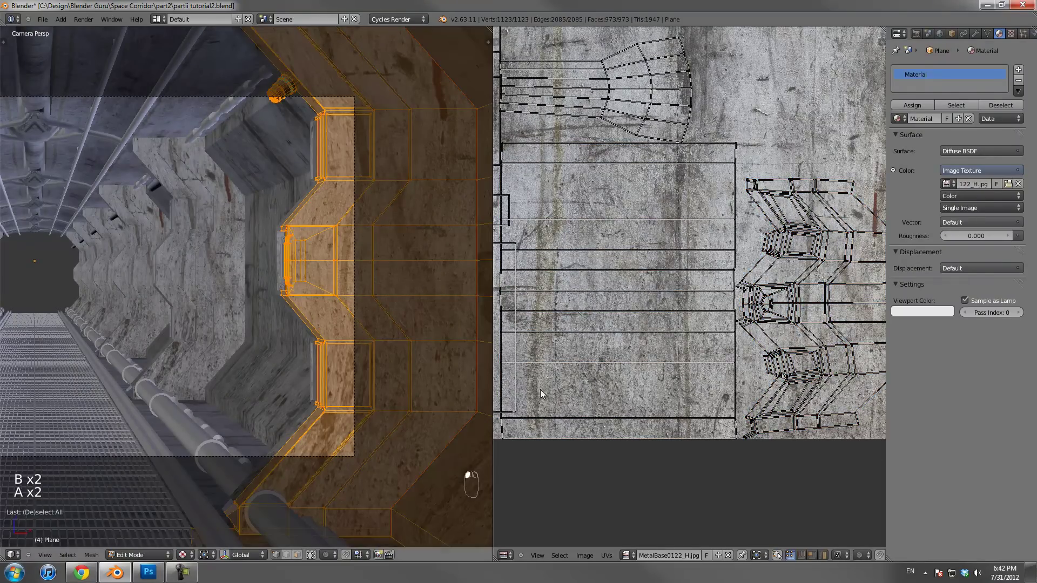
Select only the wall frame's linked UV island, enlarge it and place it within the right part of the metal texture
key(l)
scroll(779, 264, down, 4)
key(s)
click(787, 369)
key(s)
key(g)
click(760, 319)
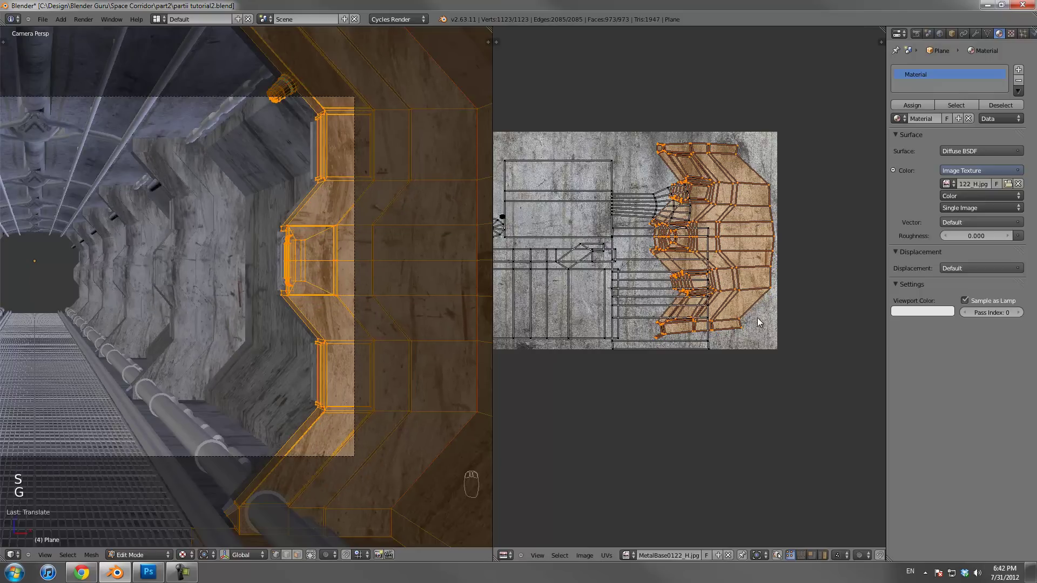
Try rotating the wall frame's UV island by 90 degrees, and move the island about -0.61 along the X axis
key(r)
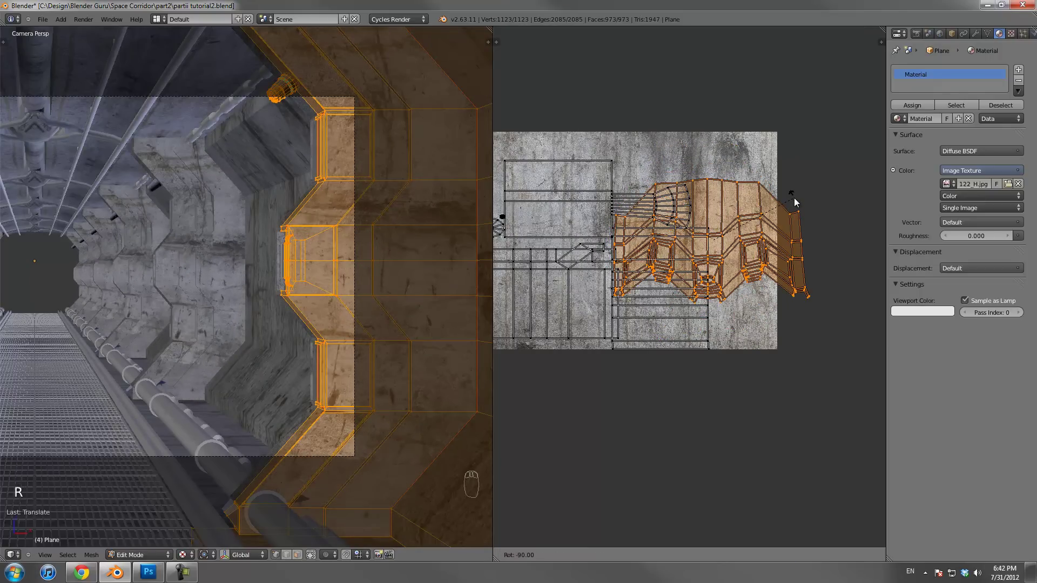
click(796, 268)
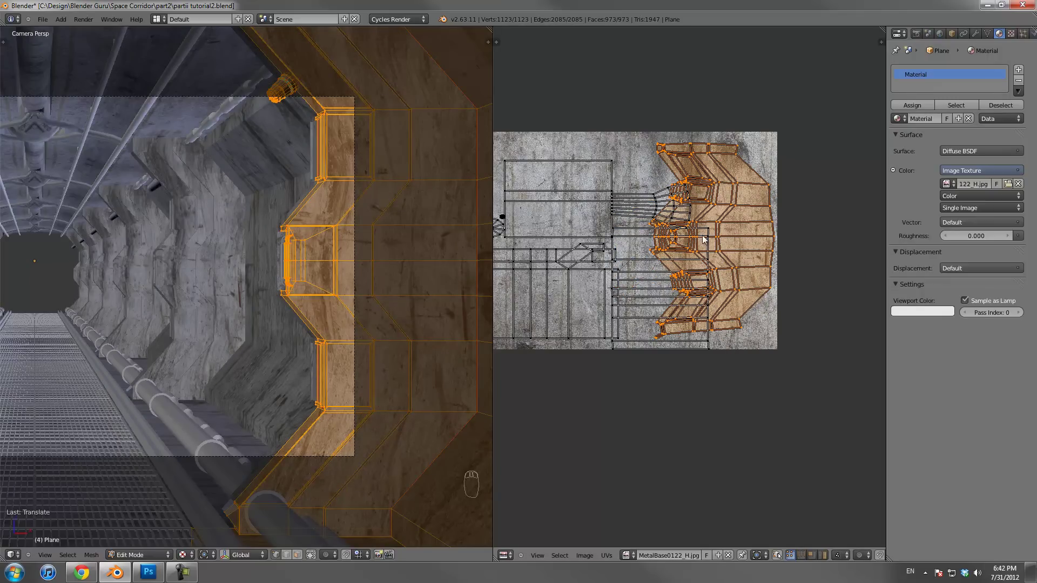
key(g)
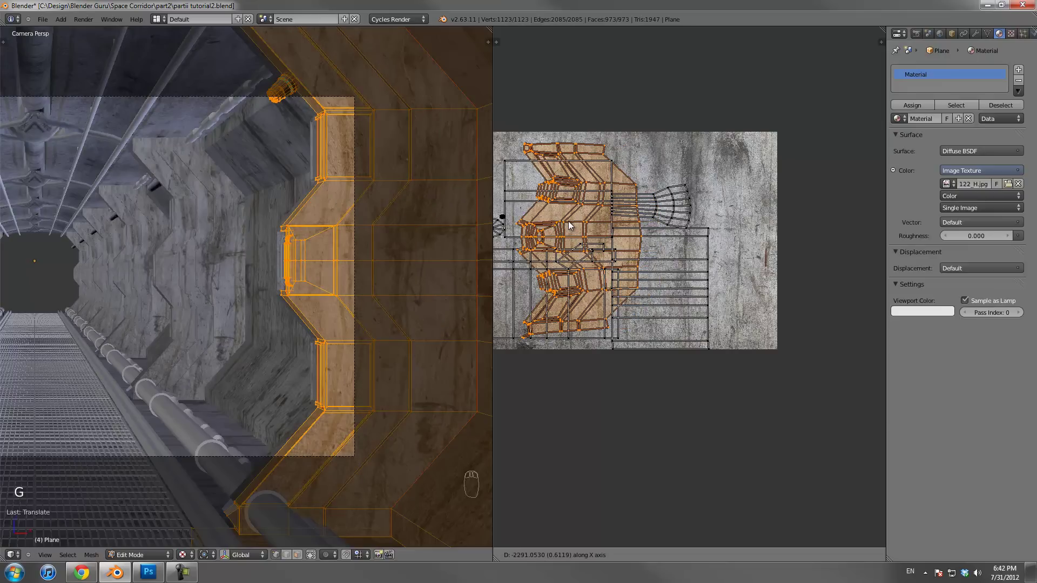
click(570, 225)
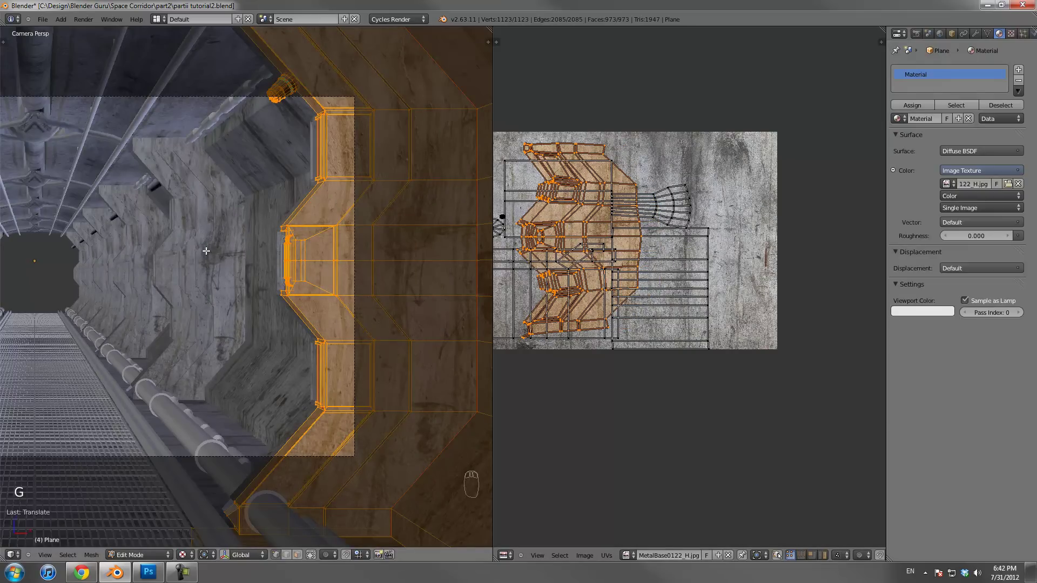
scroll(298, 264, down, 1)
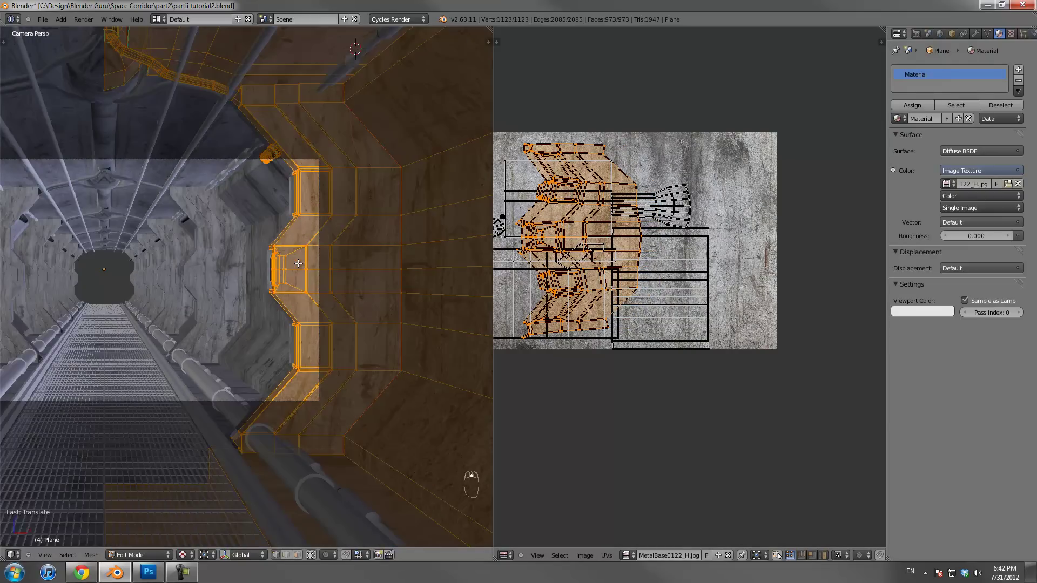
scroll(632, 254, down, 1)
scroll(632, 253, down, 1)
middle_drag(632, 254, 680, 244)
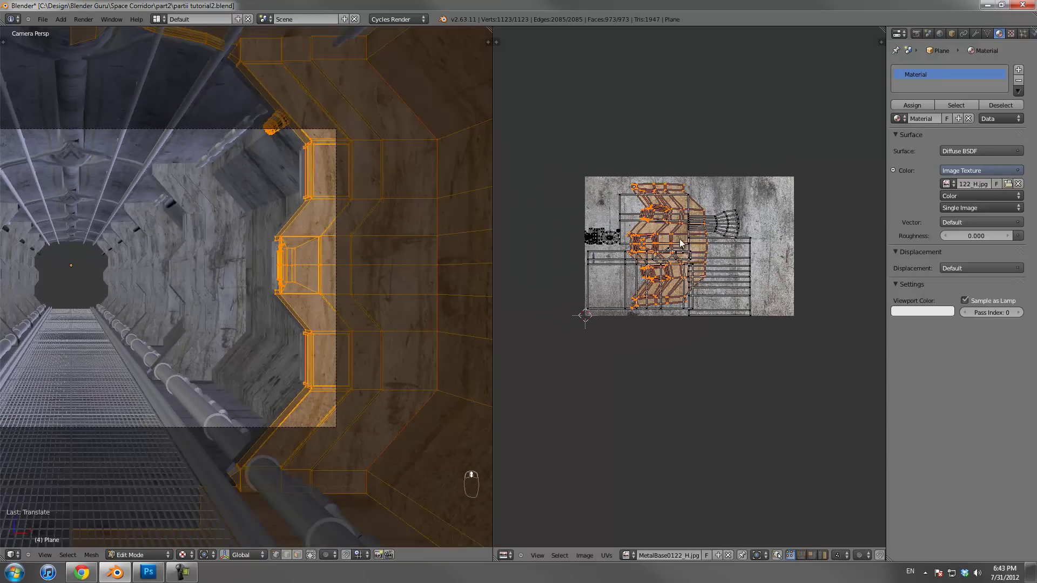
key(g)
right_click(611, 265)
Select the ceiling's linked UV island, enlarge it to span most of the metal texture, and adjust its scale along X
right_click(592, 267)
key(l)
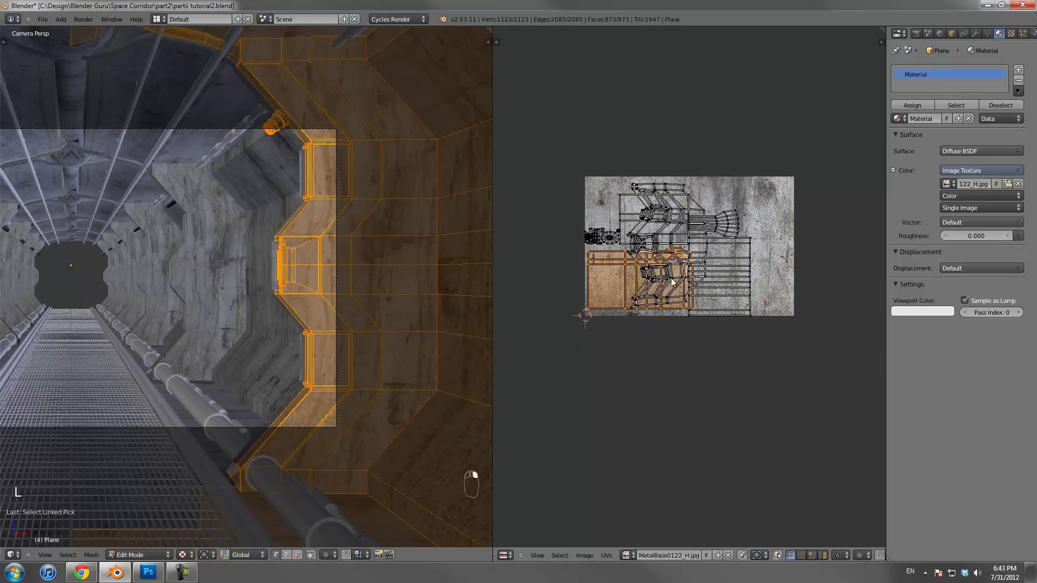
key(s)
click(756, 236)
key(g)
click(808, 228)
key(s)
key(x)
click(802, 228)
key(g)
click(803, 229)
scroll(803, 228, up, 2)
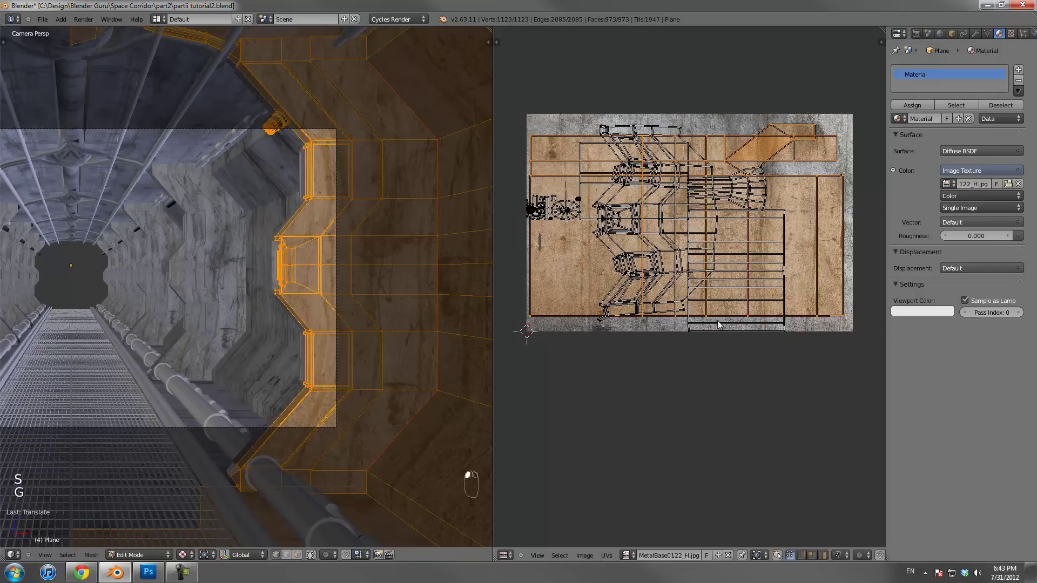
Select the rectangular UV island with horizontal strips, enlarge it to nearly the texture's full height and center it vertically on the image
key(l)
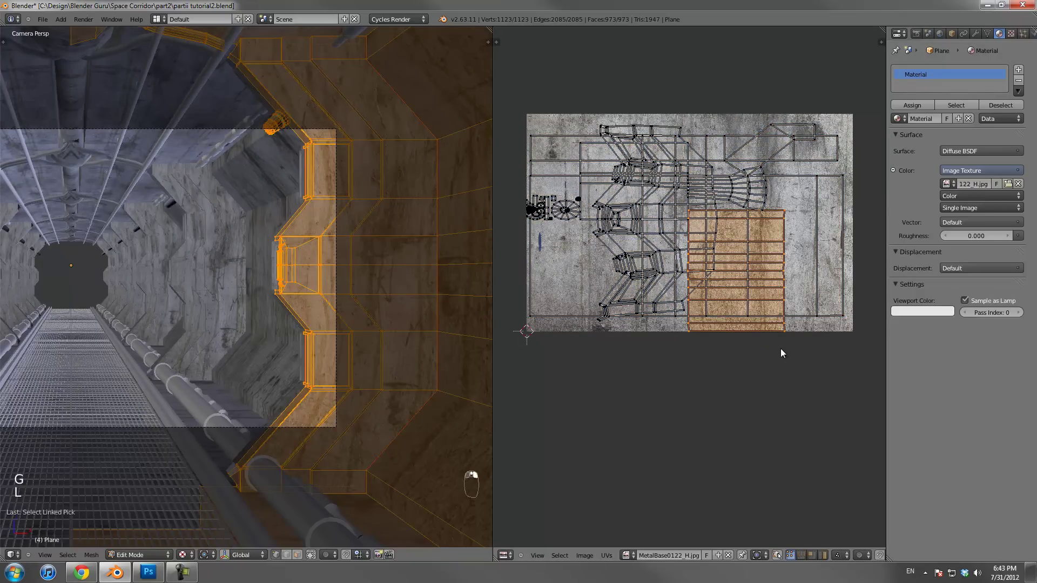
key(s)
click(807, 405)
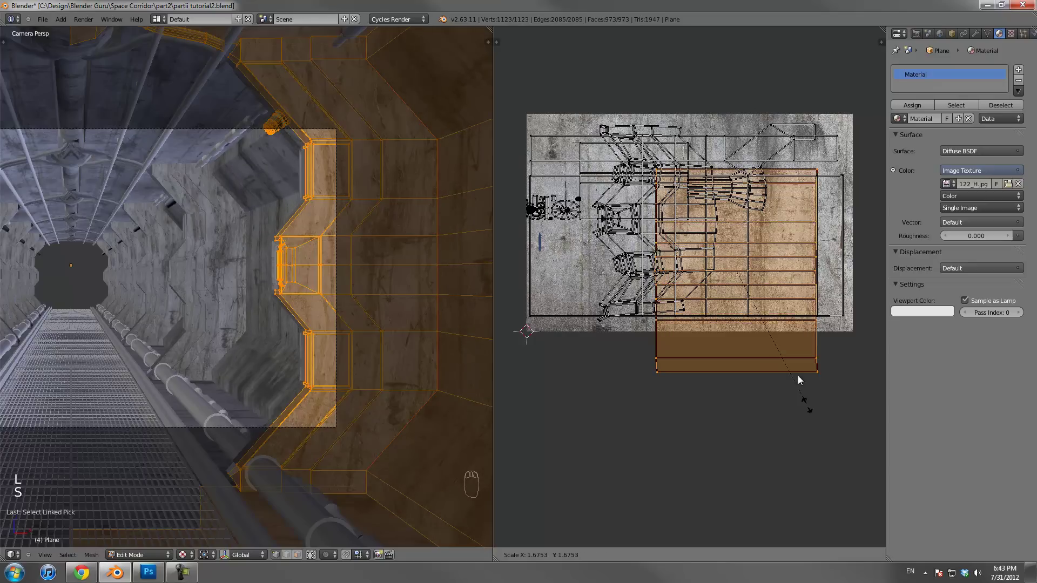
key(g)
click(776, 354)
key(g)
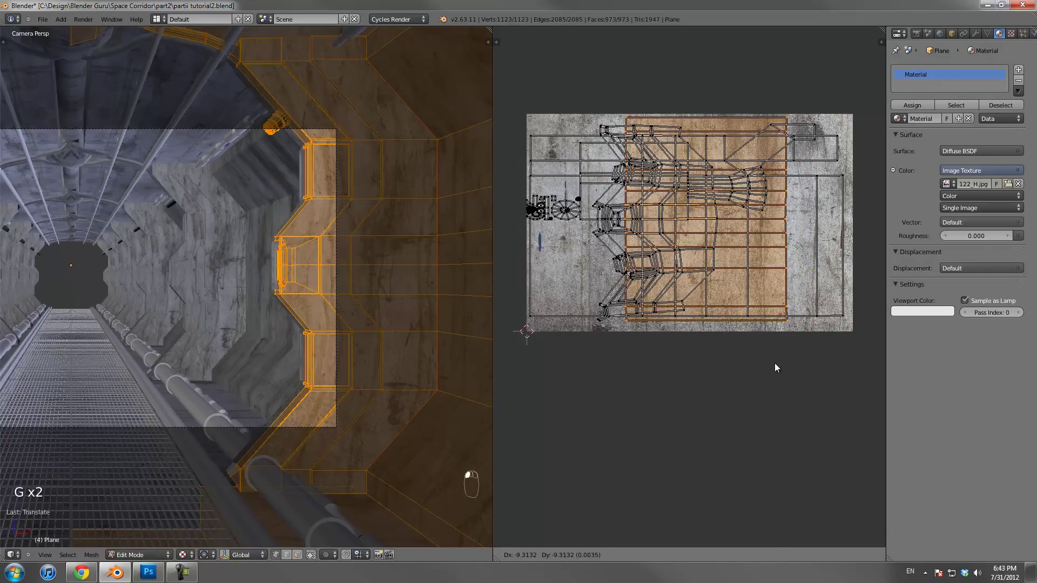
click(779, 365)
key(s)
click(796, 352)
key(s)
click(802, 290)
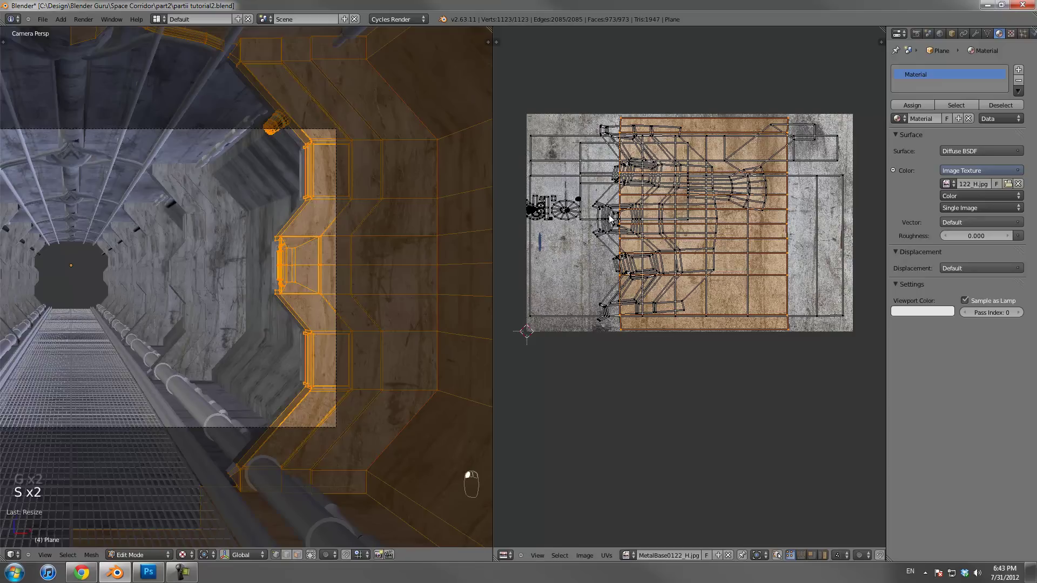
Leave Edit Mode and examine the metal texture on the corridor's walls and ceiling through the camera
scroll(266, 285, down, 4)
shift+middle_drag(251, 302, 190, 226)
scroll(321, 321, up, 3)
scroll(231, 262, down, 1)
scroll(280, 267, up, 2)
key(Tab)
scroll(250, 267, down, 2)
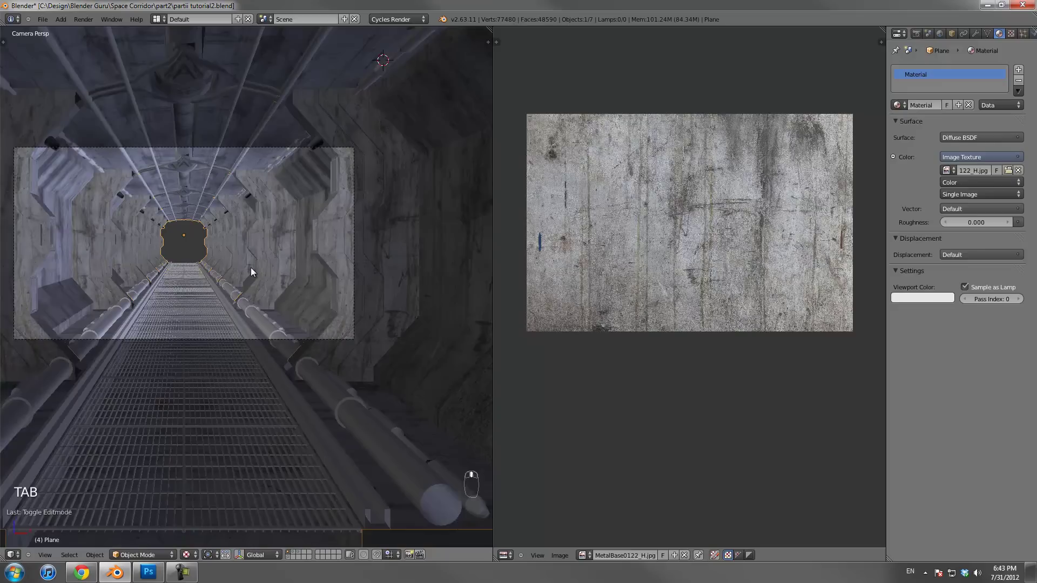
Switch the 3D view to solid shading, with the pipes running beside the grated walkway in view
shift+middle_drag(251, 267, 122, 133)
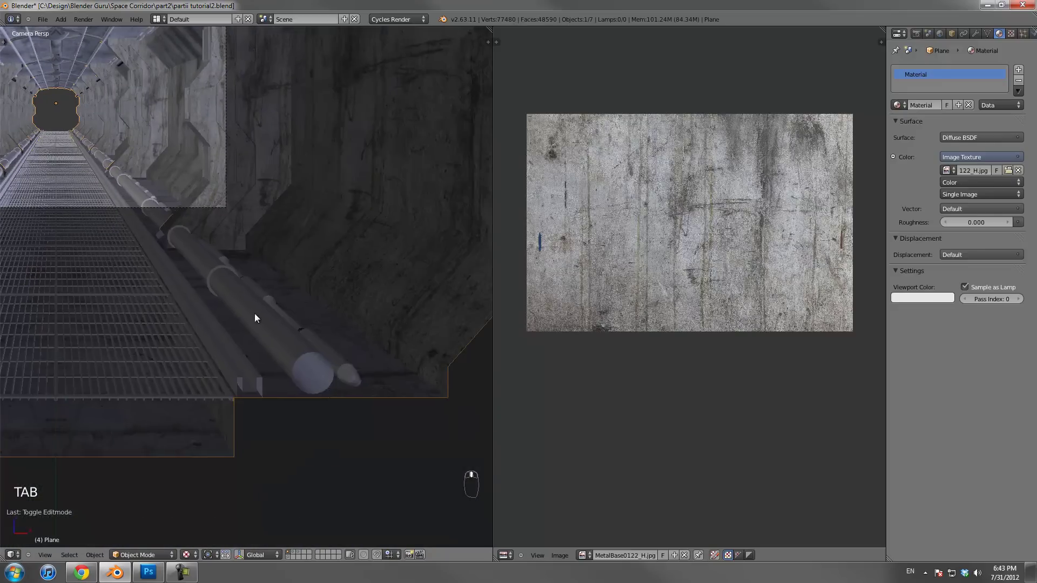
shift+middle_drag(254, 313, 347, 465)
scroll(283, 355, up, 3)
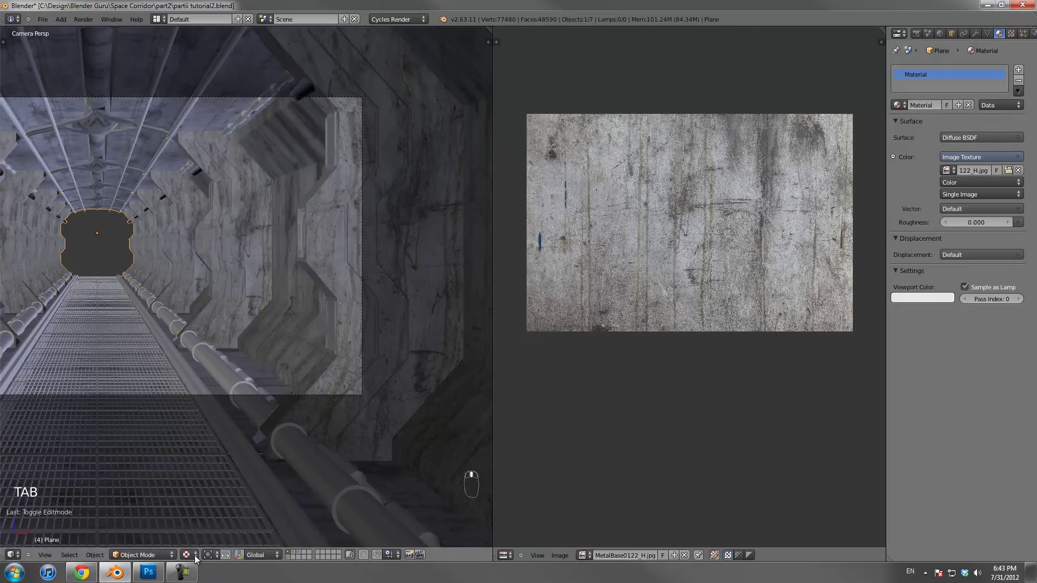
click(195, 557)
click(223, 520)
Select the large pipe object running along the floor beside the walkway
shift+middle_drag(339, 403, 301, 328)
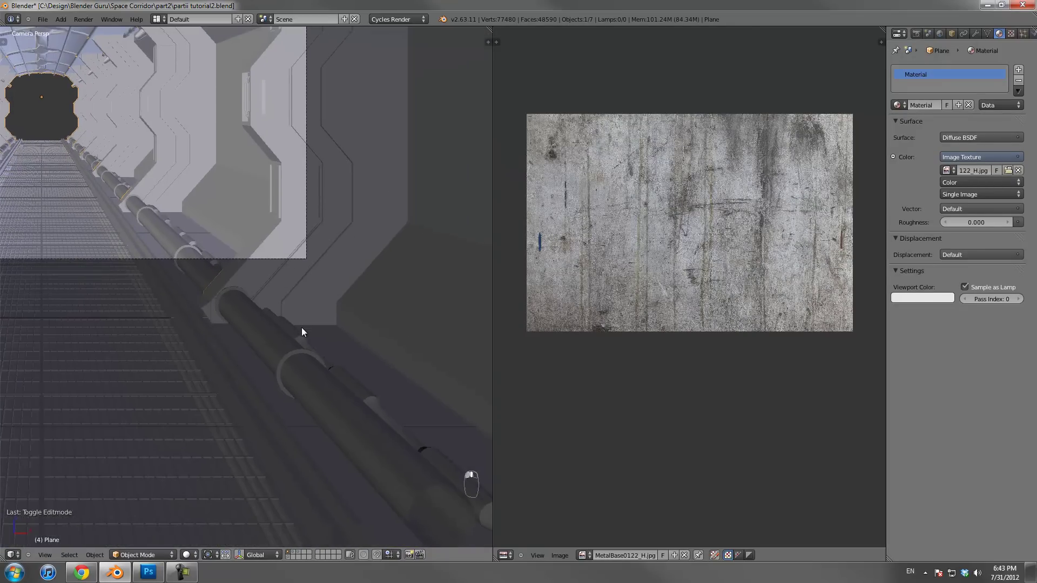
right_click(270, 329)
mouse_move(169, 190)
shift+middle_down()
mouse_move(306, 431)
mouse_move(166, 197)
shift+middle_up()
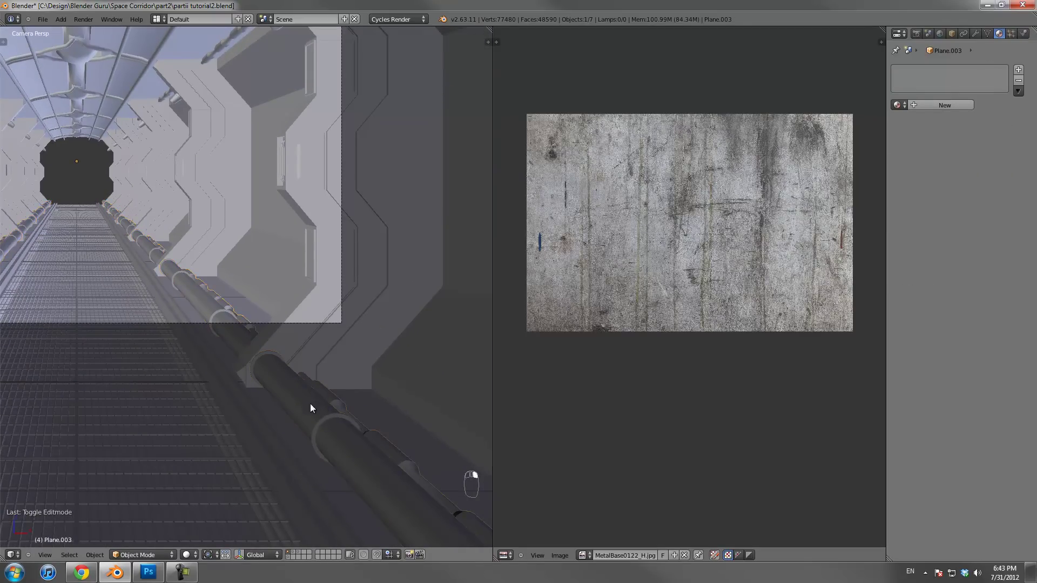
key(z)
key(z)
scroll(310, 408, down, 3)
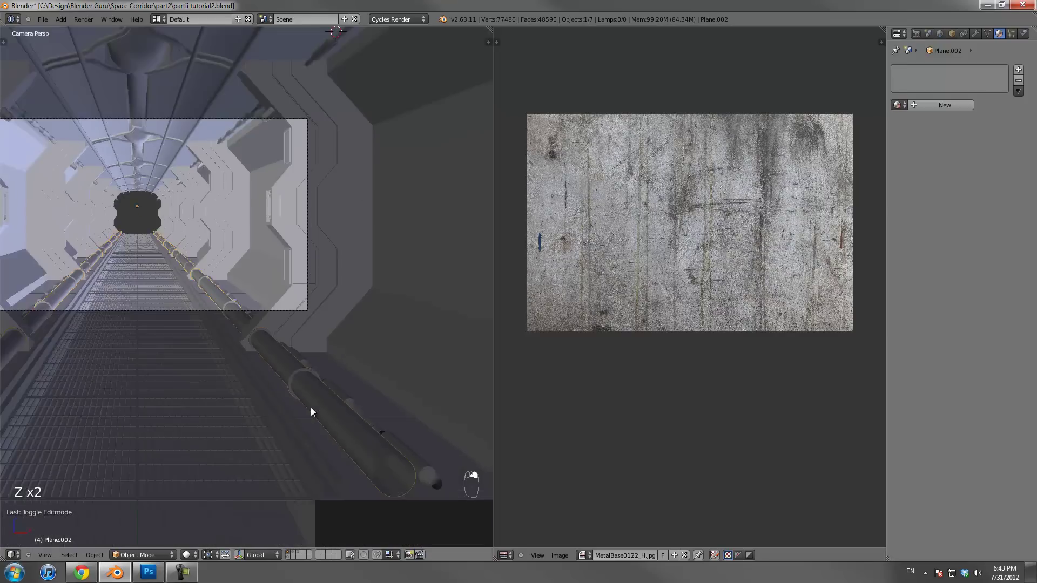
scroll(313, 404, up, 2)
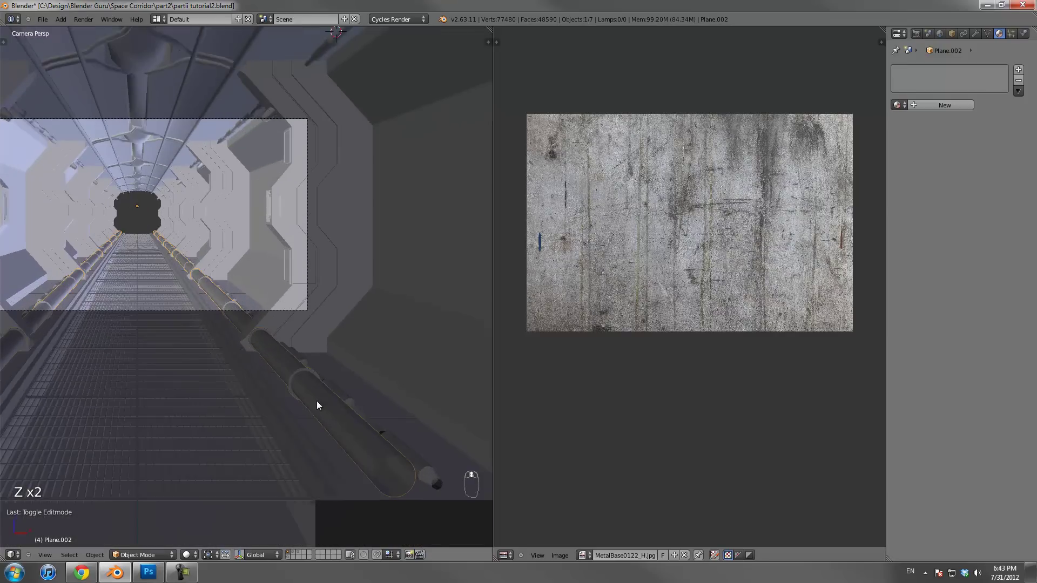
scroll(261, 309, up, 6)
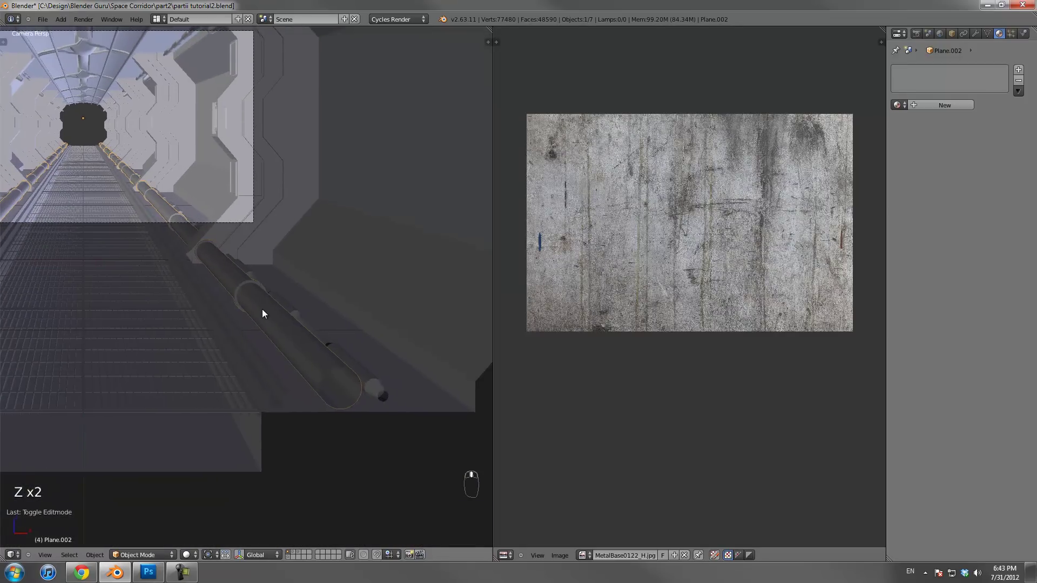
Select the lengthwise edge line along the top of the large pipe in Edit Mode, and return to Object Mode
key(Tab)
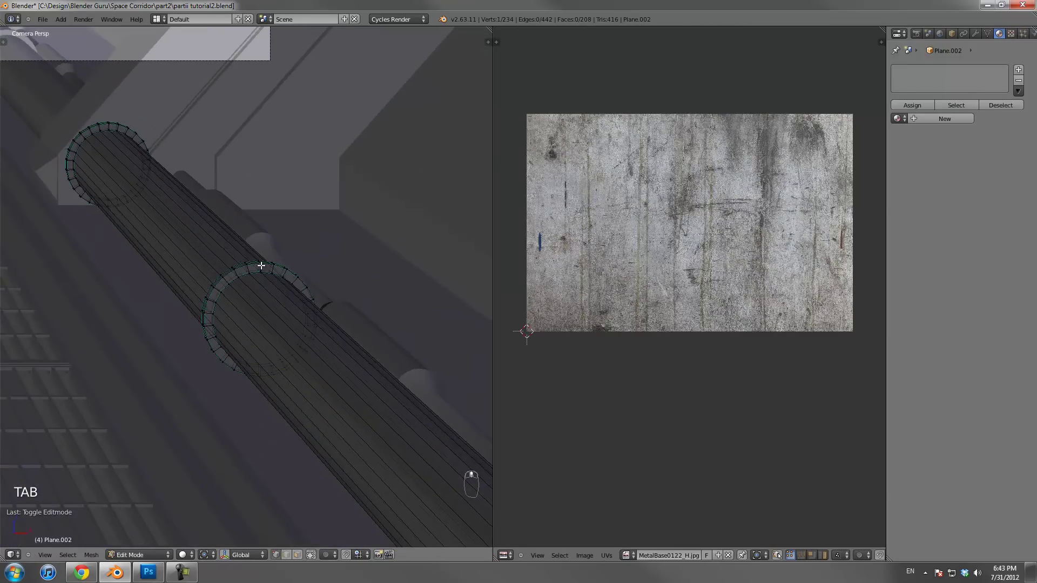
scroll(302, 291, down, 4)
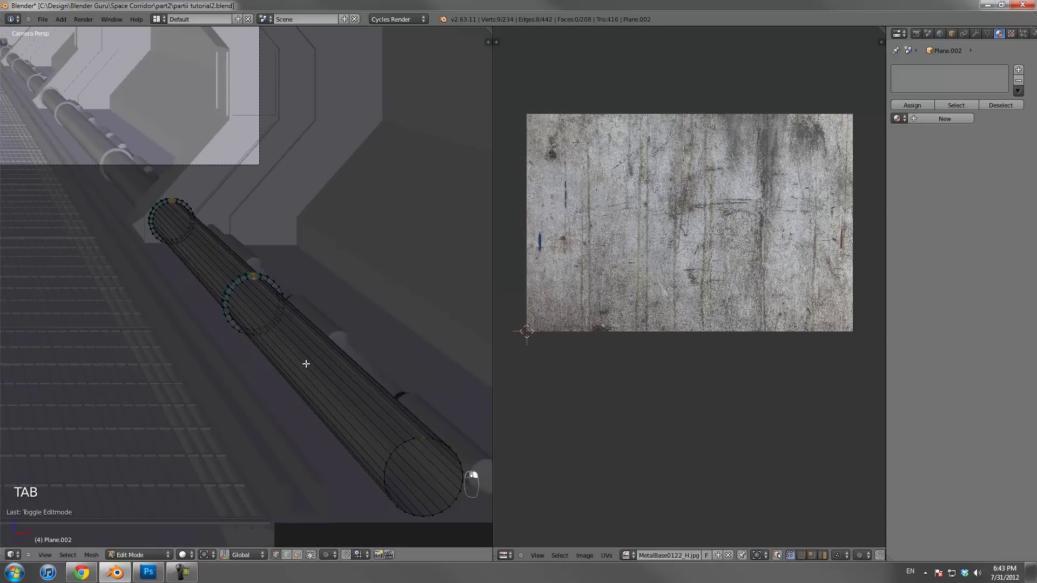
key(Tab)
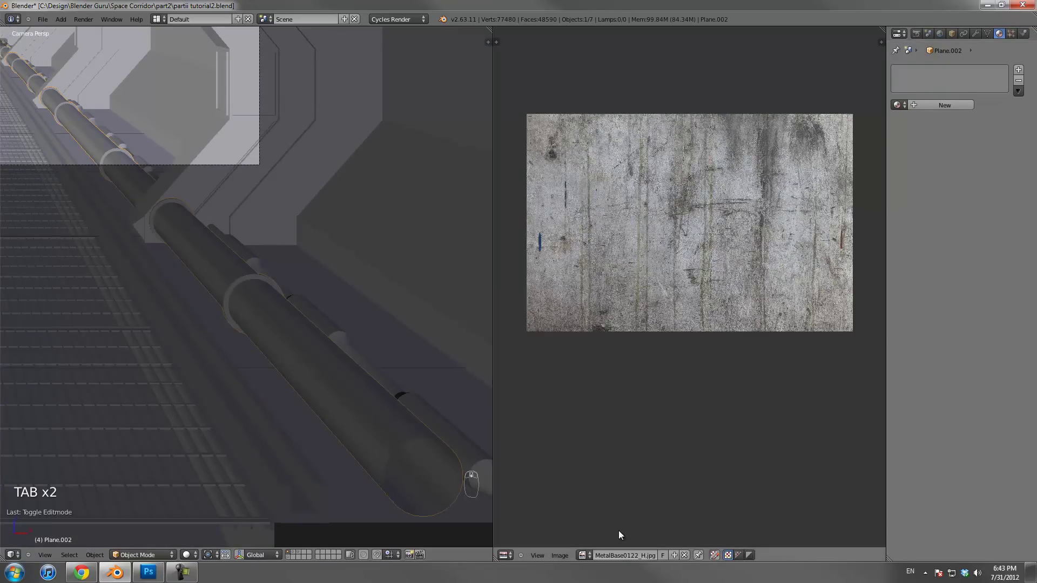
Unlink the MetalBase0122_H.jpg image from the UV/image editor
click(684, 555)
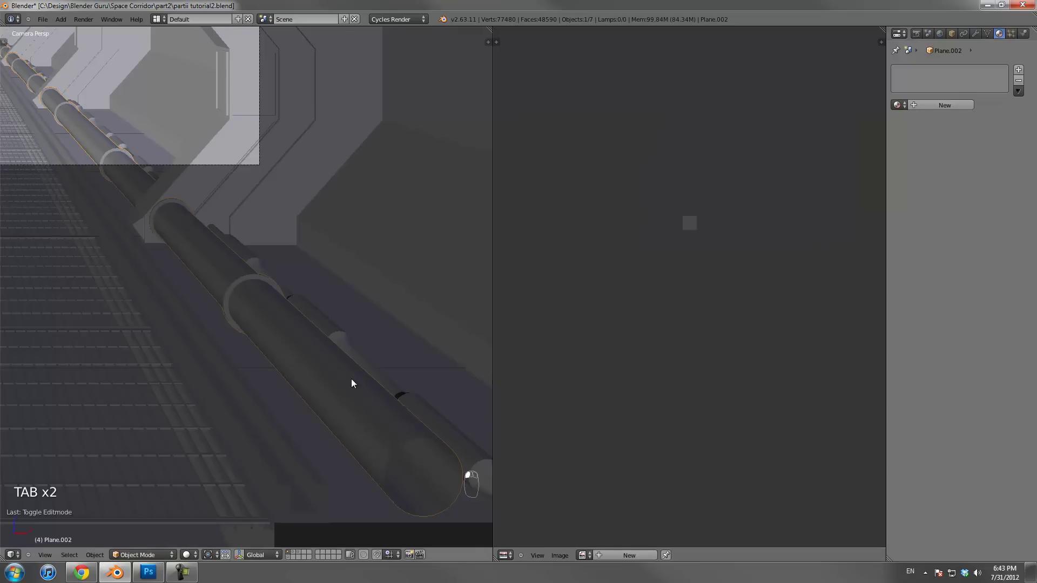
scroll(351, 378, up, 3)
scroll(737, 234, up, 7)
middle_drag(662, 118, 691, 368)
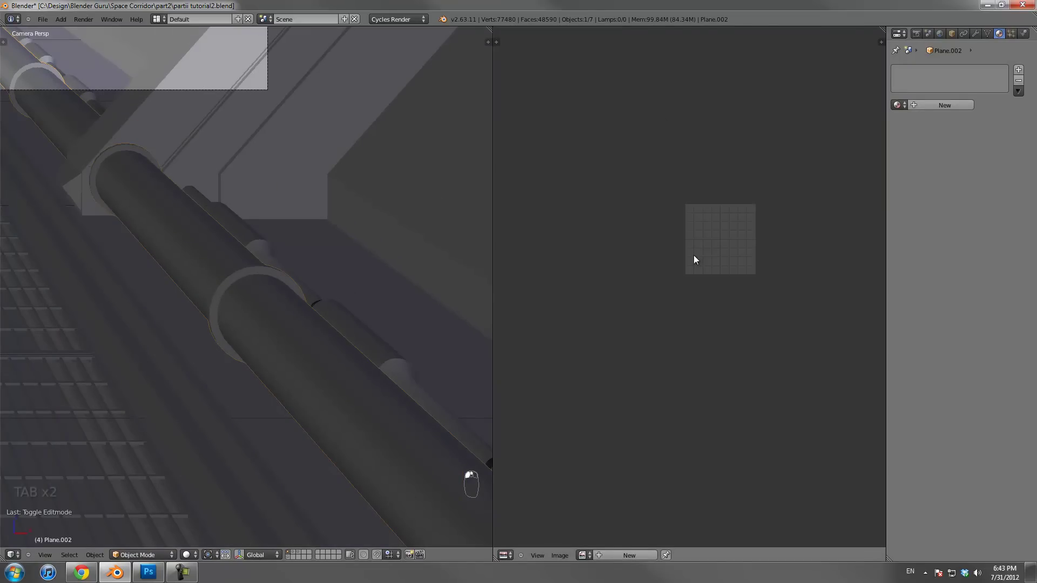
scroll(697, 258, up, 3)
Put the large pipe in Edit Mode, show it in wireframe from the front, and widen the UV editor area
key(Tab)
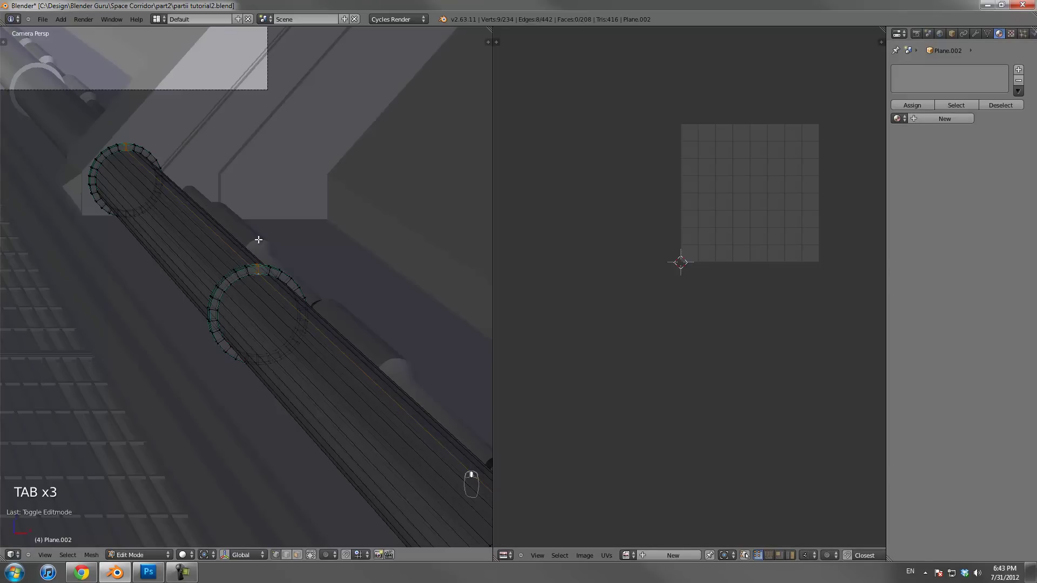
scroll(259, 240, down, 4)
shift+middle_drag(300, 286, 253, 263)
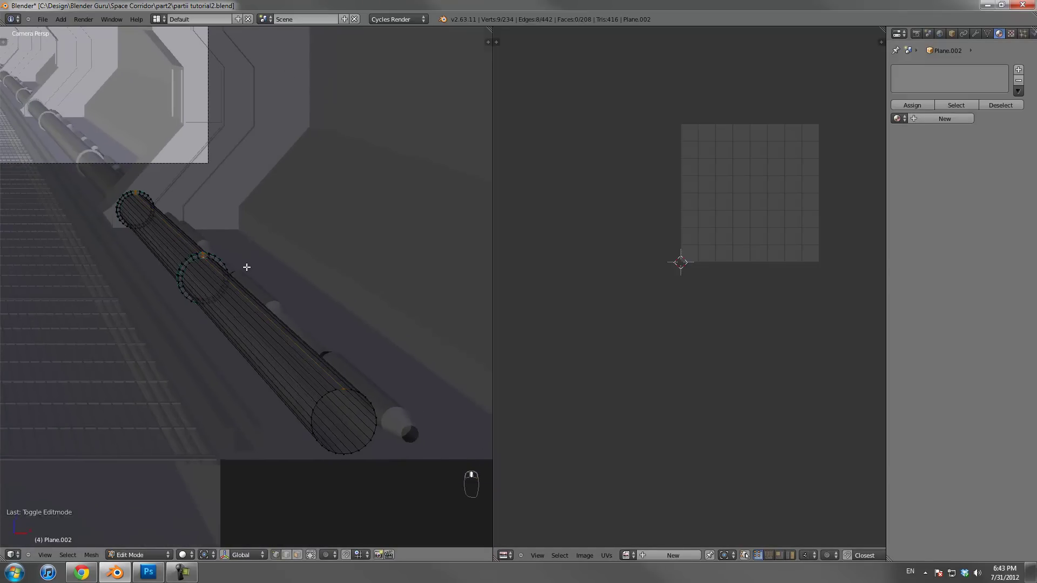
scroll(247, 267, up, 1)
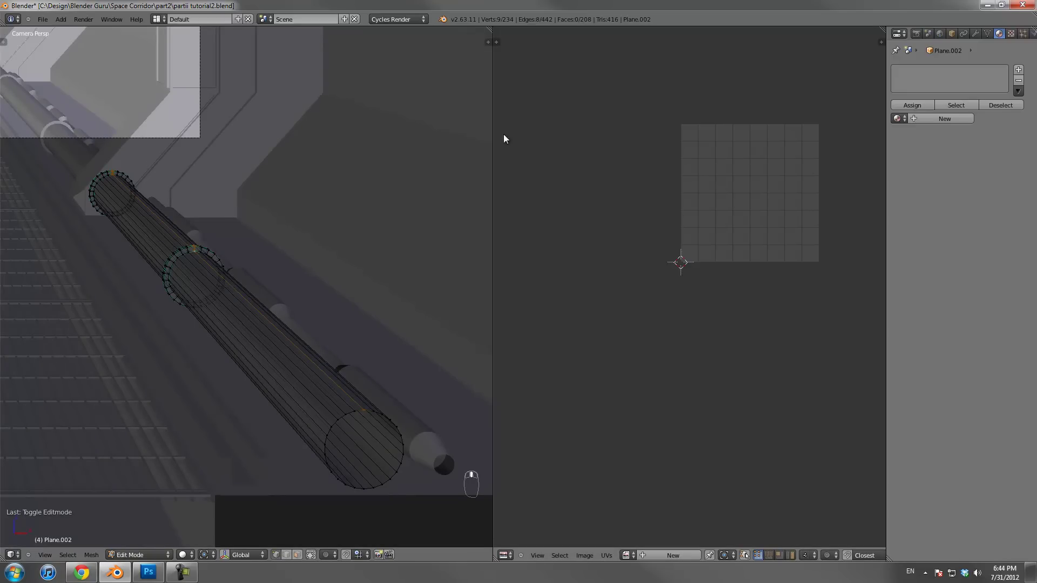
drag(493, 142, 683, 145)
shift+middle_drag(358, 338, 296, 118)
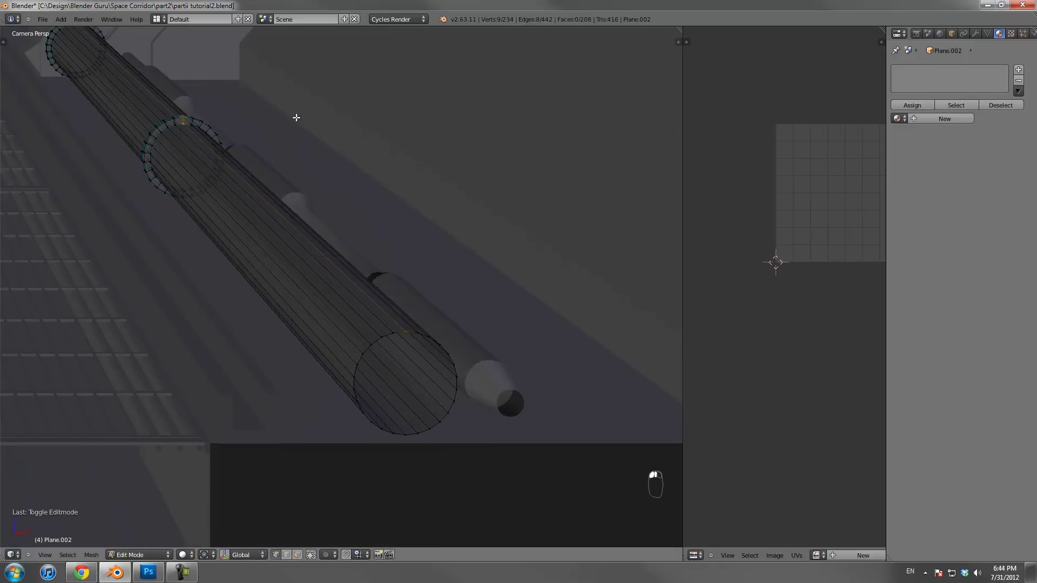
key(ctrl+e)
click(336, 265)
key(KP_1)
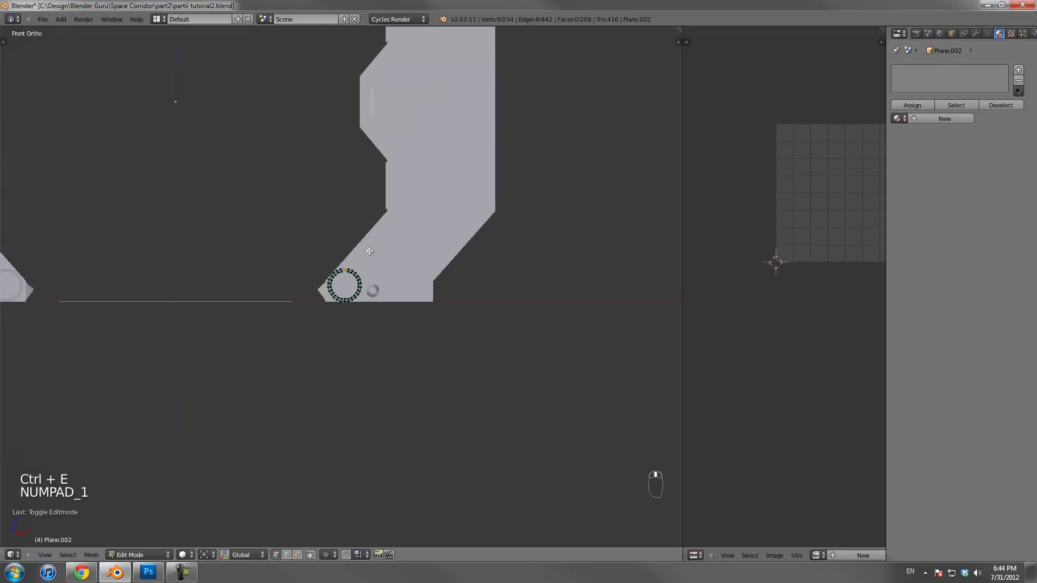
key(z)
drag(683, 351, 370, 378)
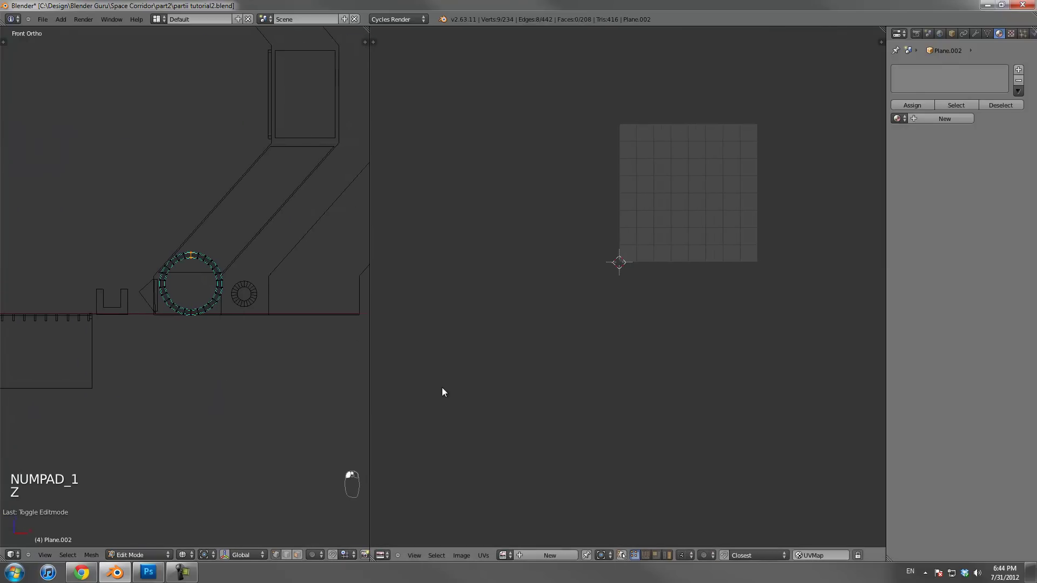
Give the pipe a new material and set its diffuse color to an Image Texture
click(938, 118)
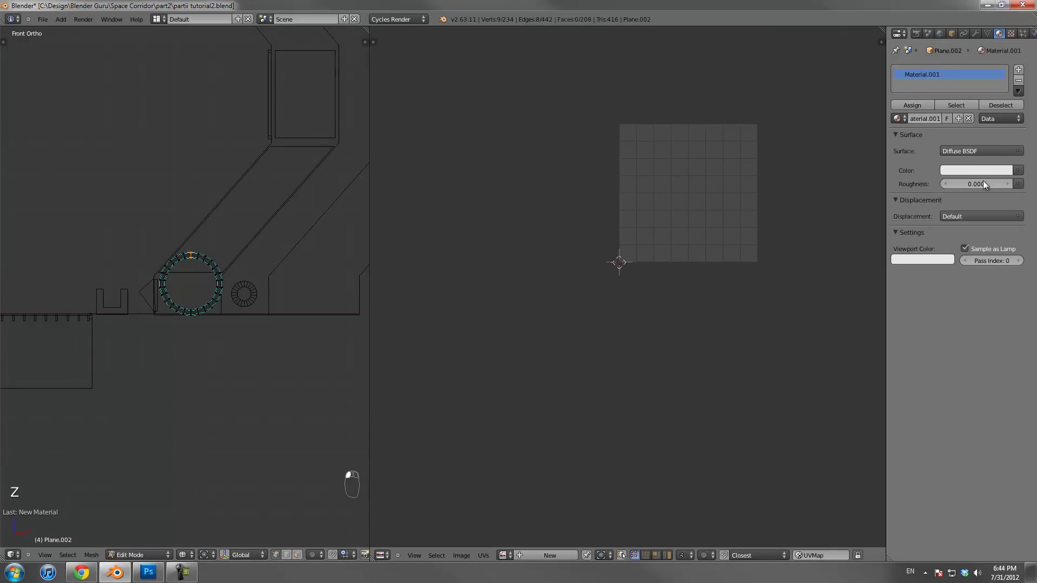
click(1018, 170)
click(809, 203)
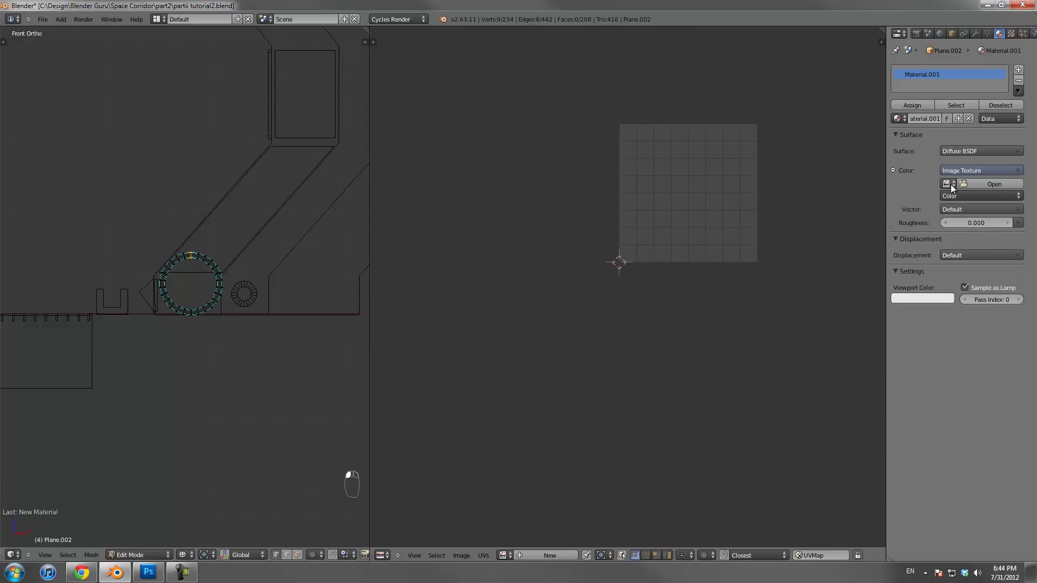
Load RustLeak0038_90_H.jpg from the Textures folder as the pipe material's image
click(972, 184)
click(38, 163)
click(185, 34)
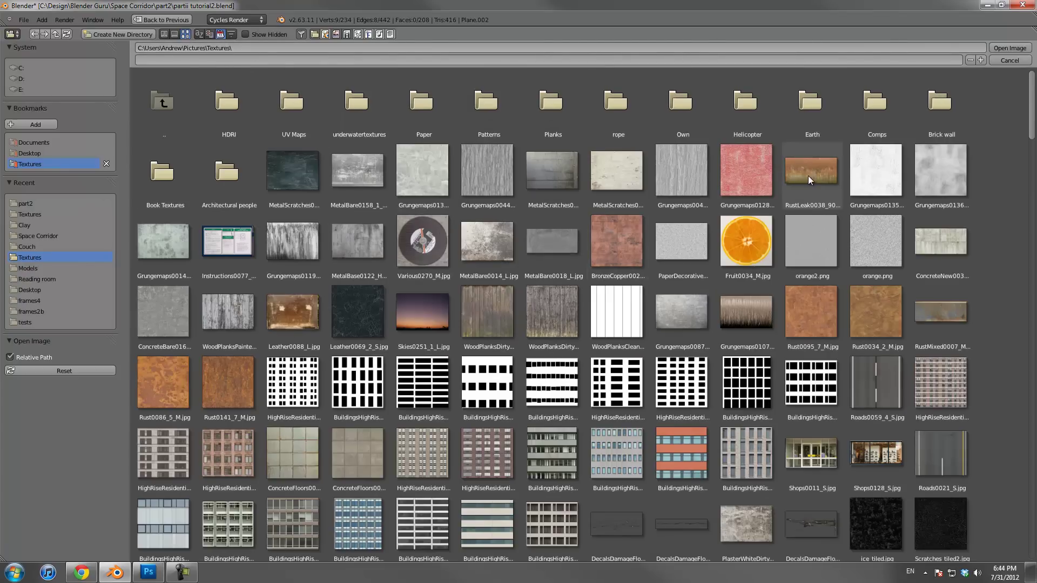
click(809, 180)
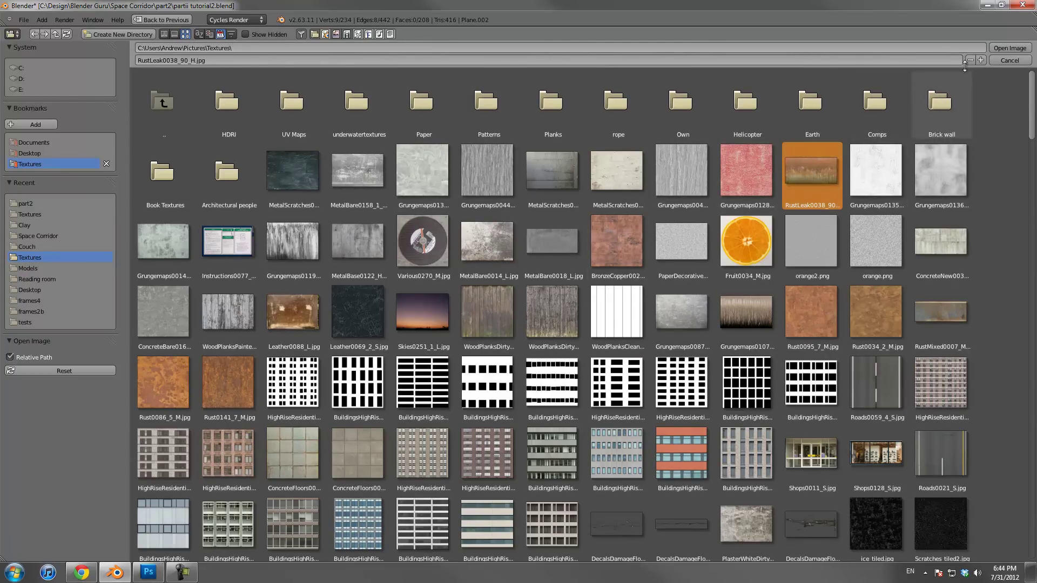
click(1004, 48)
Display the RustLeak0038_90_H.jpg image in the UV editor and fit it in the view
scroll(236, 266, up, 4)
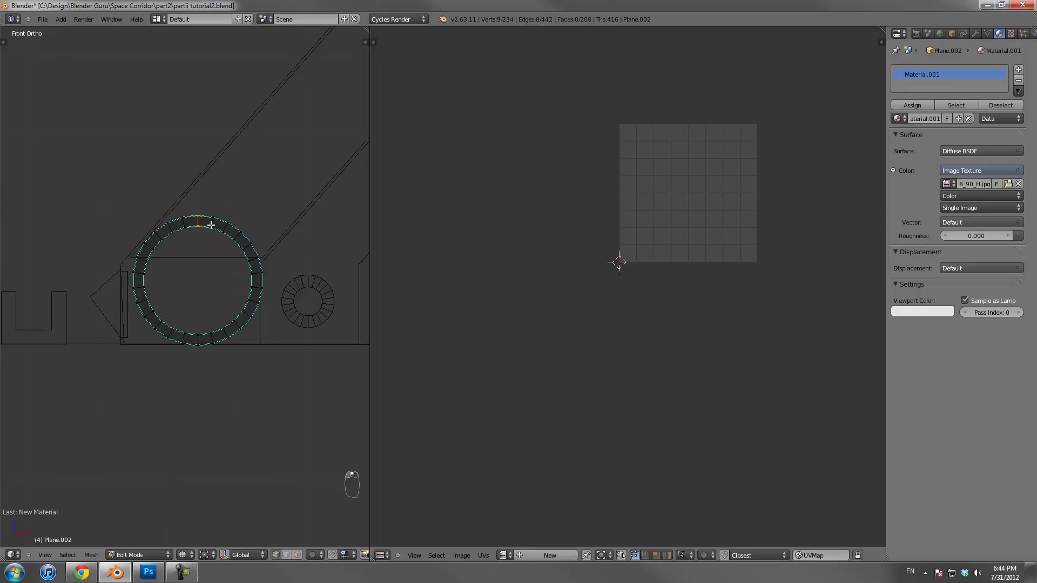
click(503, 555)
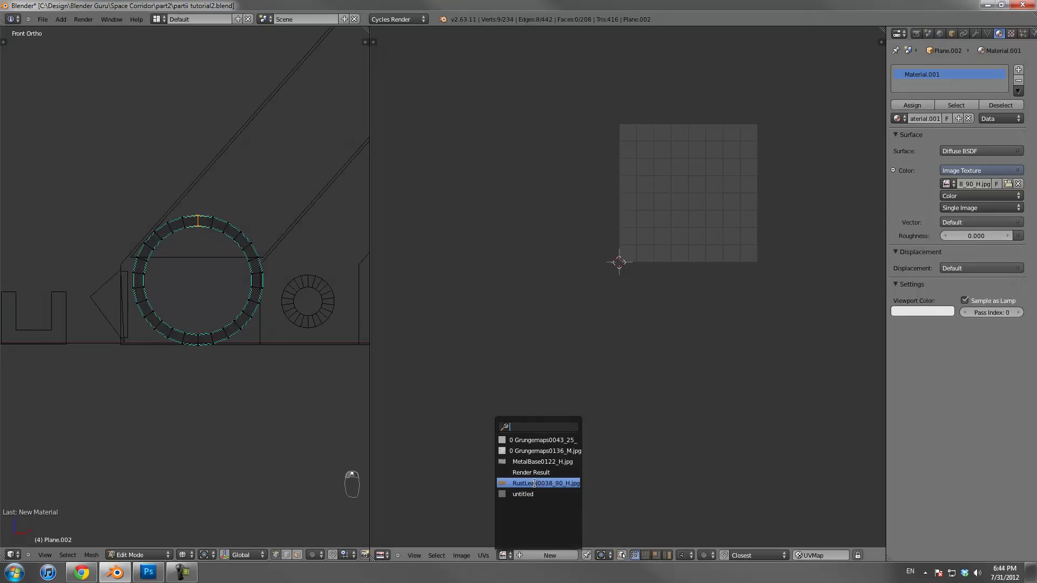
scroll(664, 370, down, 6)
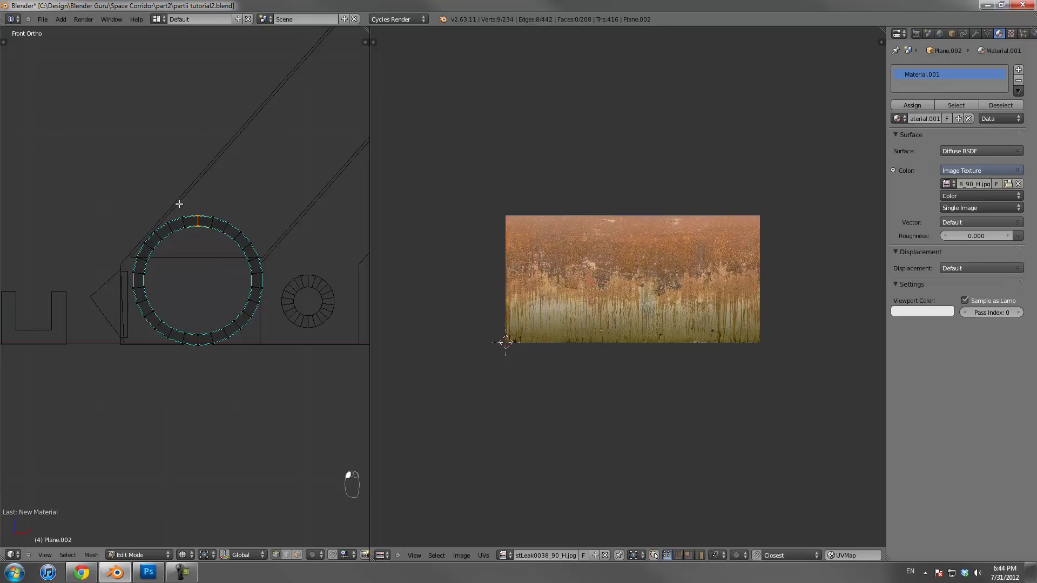
Mark seams along the pipe's lengthwise edges at the very top and the very bottom
key(ctrl+e)
click(201, 267)
right_click(201, 337)
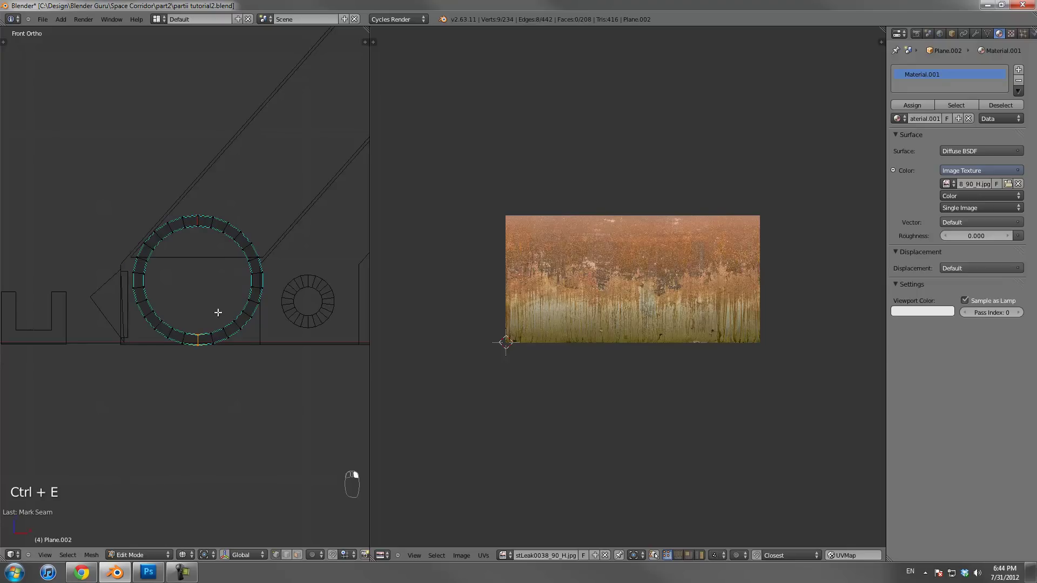
key(ctrl+e)
click(221, 296)
Select the whole pipe mesh and unwrap it over the rust texture
middle_drag(221, 296, 260, 322)
key(a)
key(a)
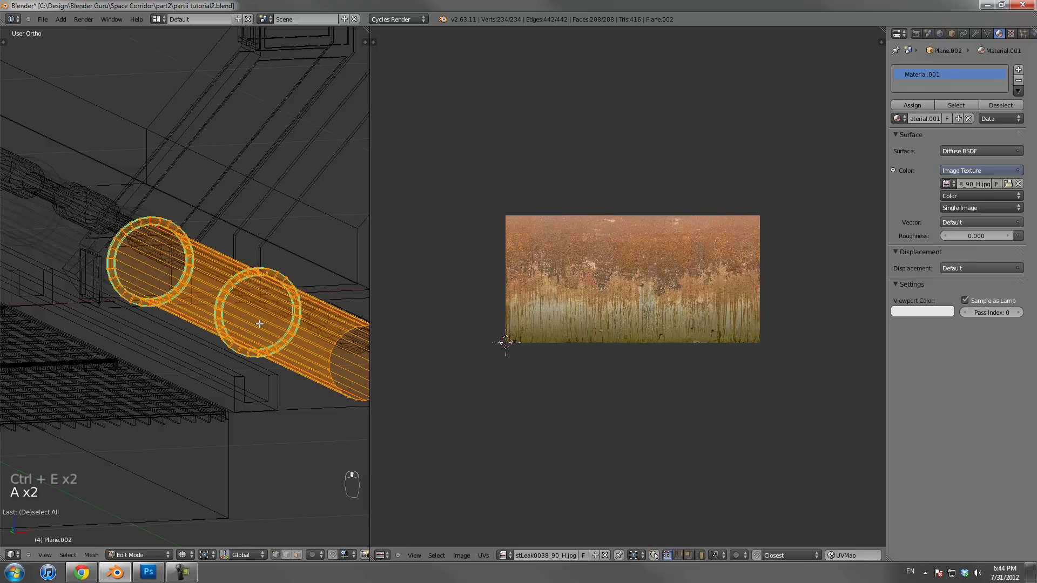
key(u)
click(260, 322)
scroll(637, 328, up, 3)
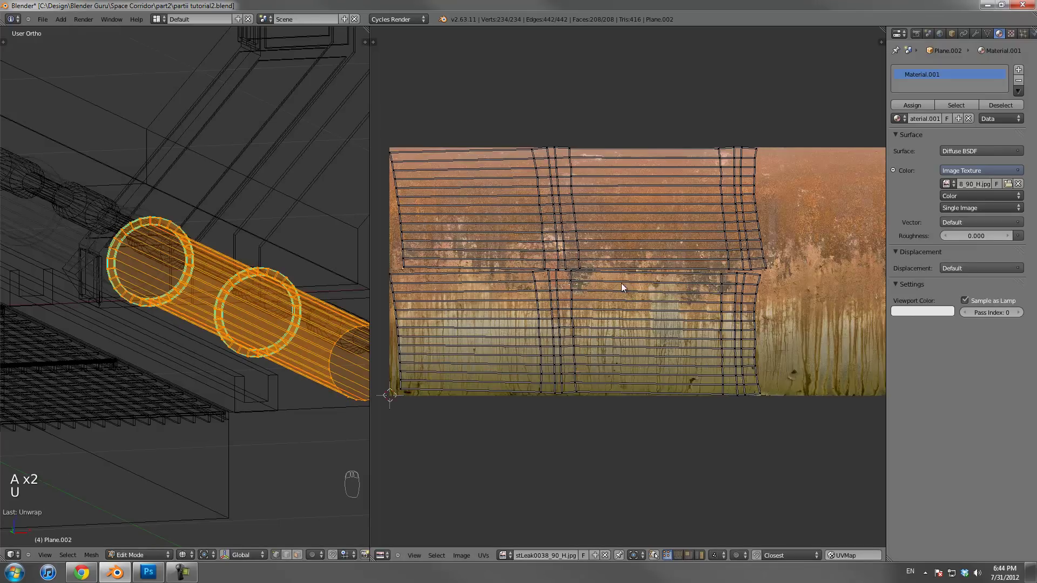
key(l)
key(g)
right_click(627, 212)
right_click(604, 306)
key(l)
key(g)
right_click(581, 346)
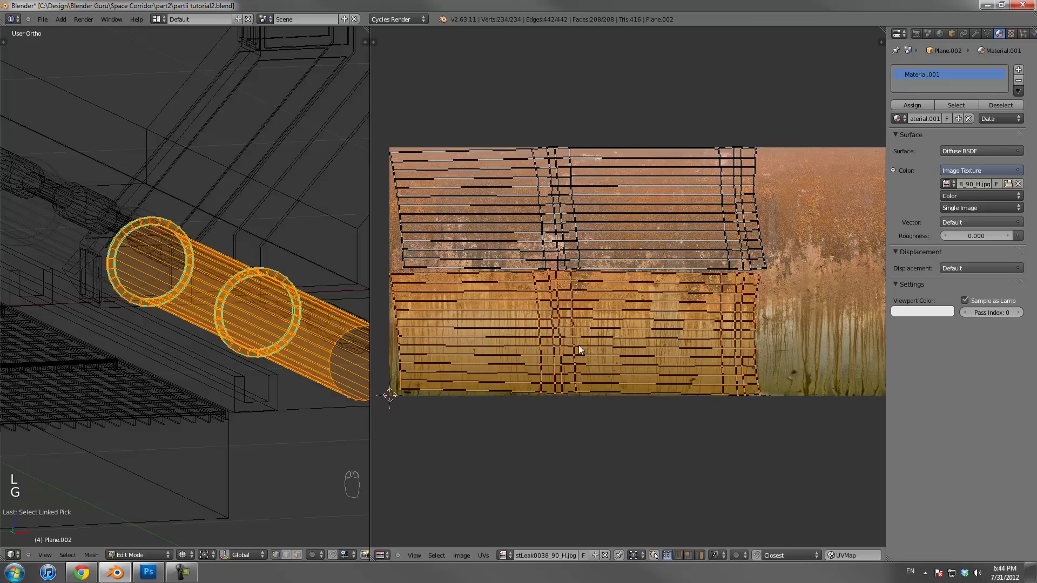
Box-select both of the pipe's UV islands and scale them up to about twice their size
key(a)
scroll(576, 326, down, 3)
key(a)
key(a)
key(b)
drag(478, 190, 710, 414)
key(s)
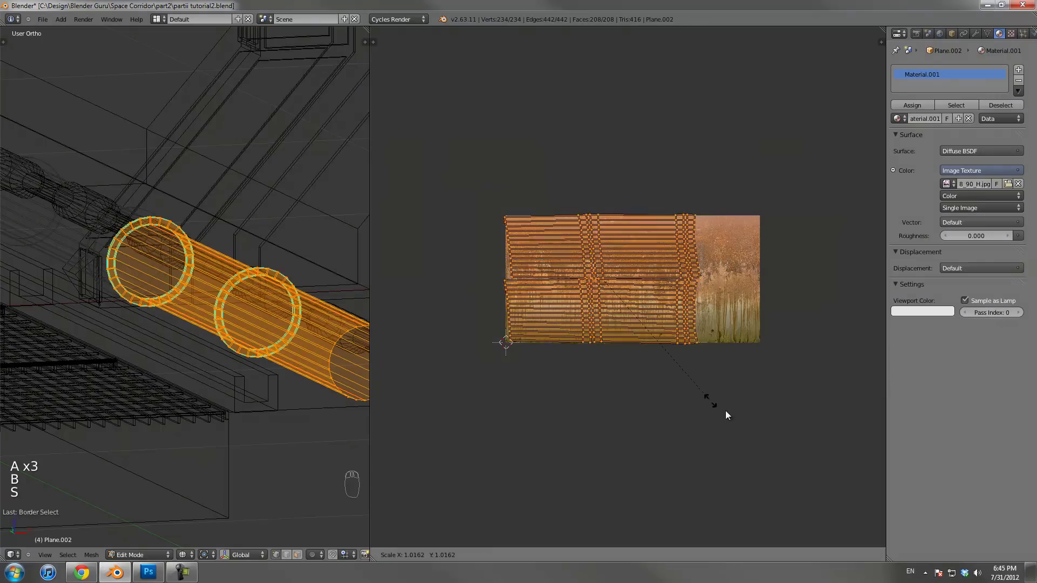
click(697, 433)
Move both UV islands up by about 0.5 along Y and fine-tune their scale so the lower island spans the texture's height
key(g)
key(y)
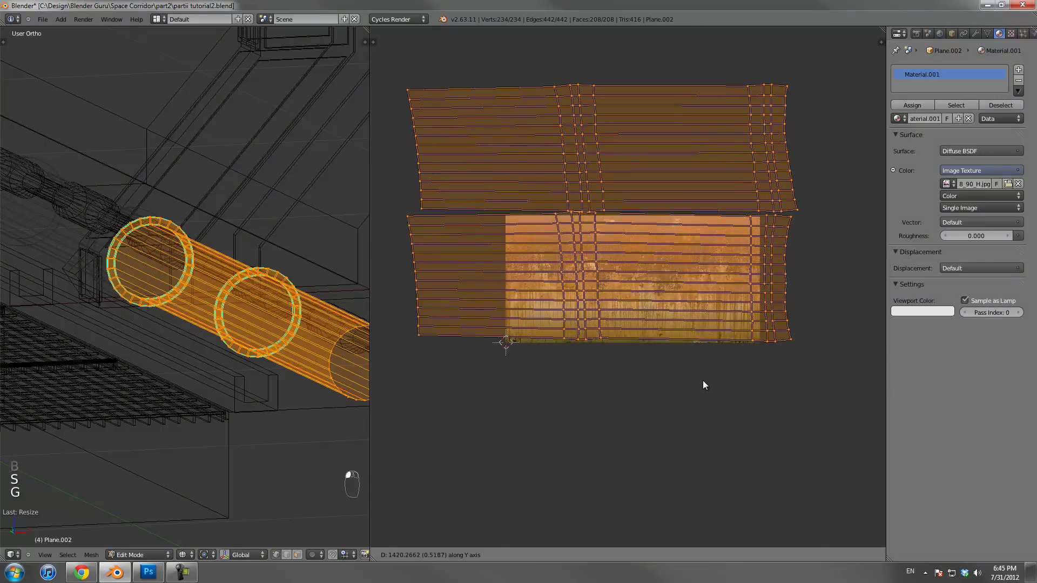
click(704, 385)
key(g)
click(705, 375)
key(s)
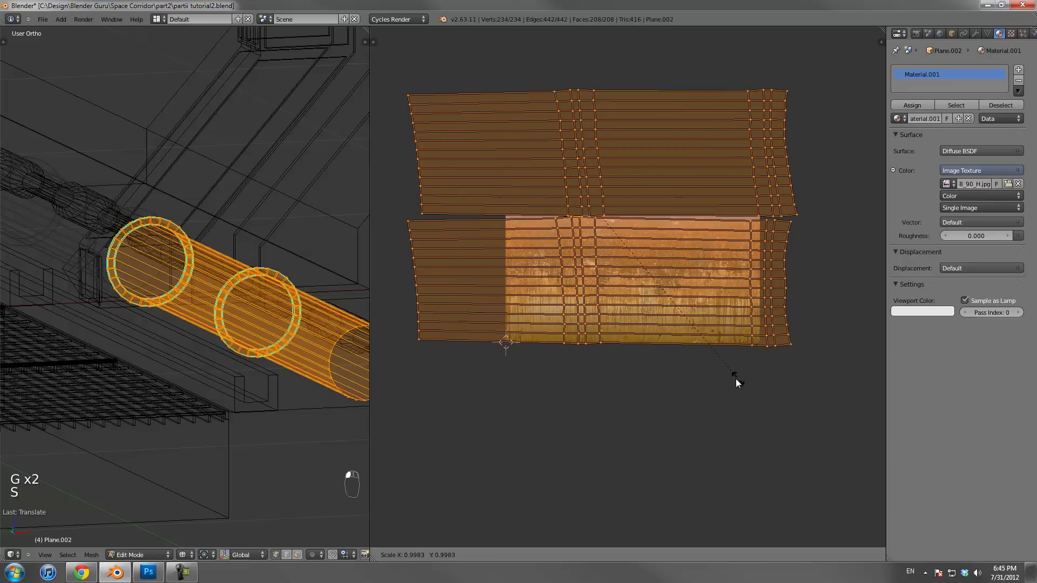
key(g)
key(s)
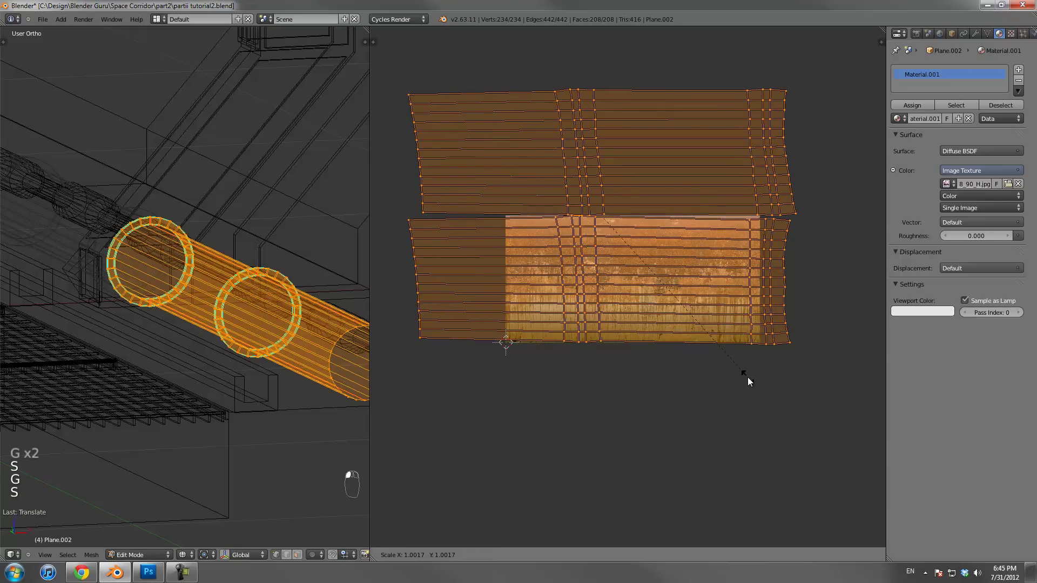
click(748, 377)
Check the outer edges of the lower UV island against the borders of the rust texture
scroll(681, 338, up, 2)
scroll(664, 324, down, 2)
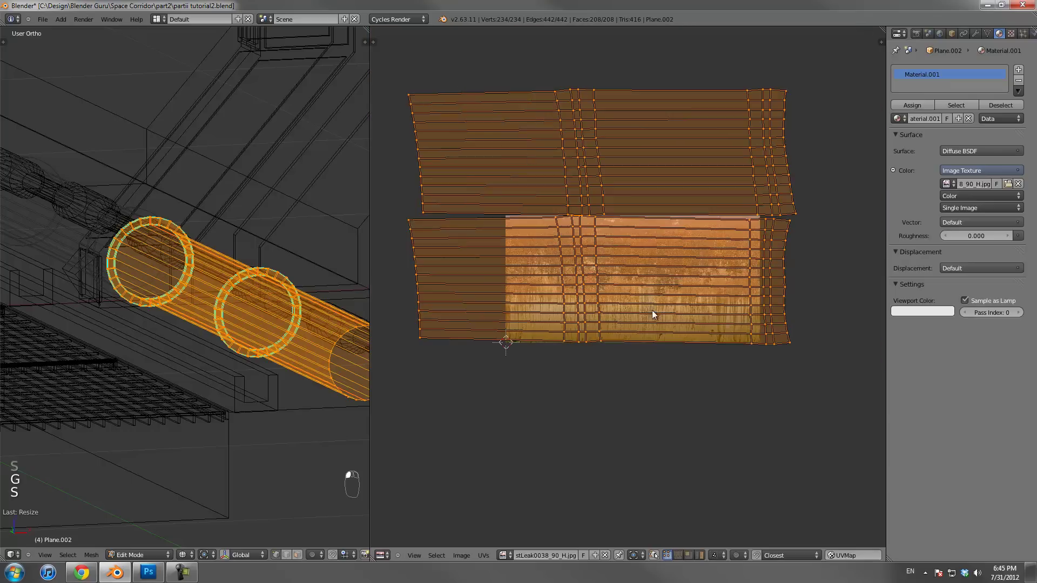
right_click(615, 117)
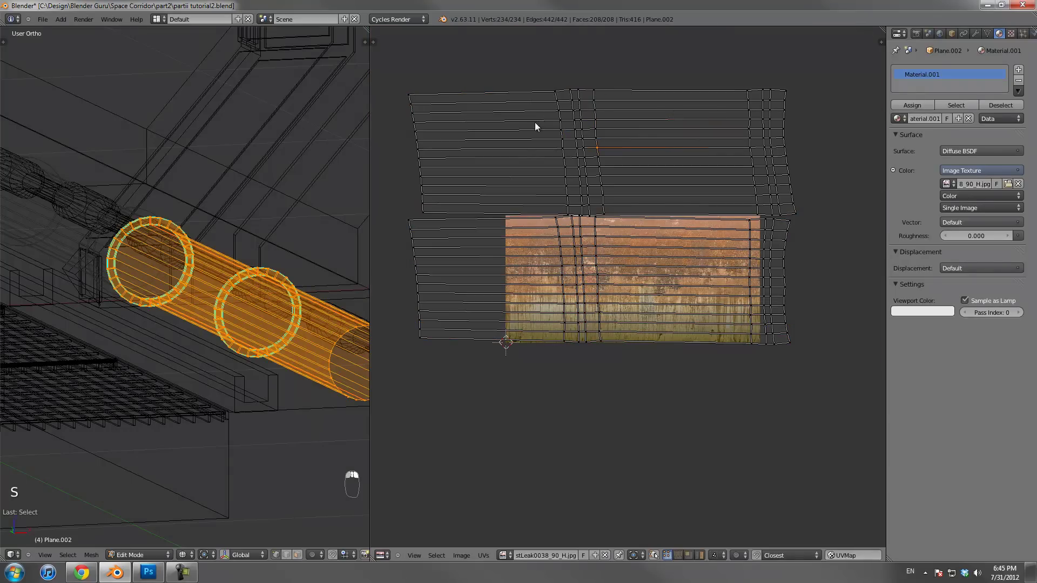
right_click(680, 306)
scroll(530, 274, down, 5)
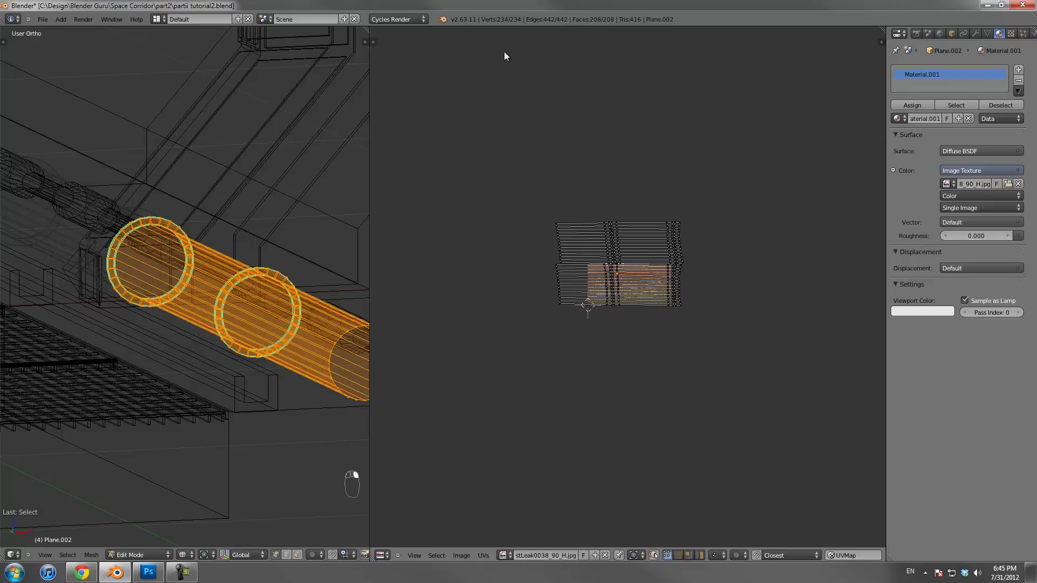
scroll(621, 351, up, 4)
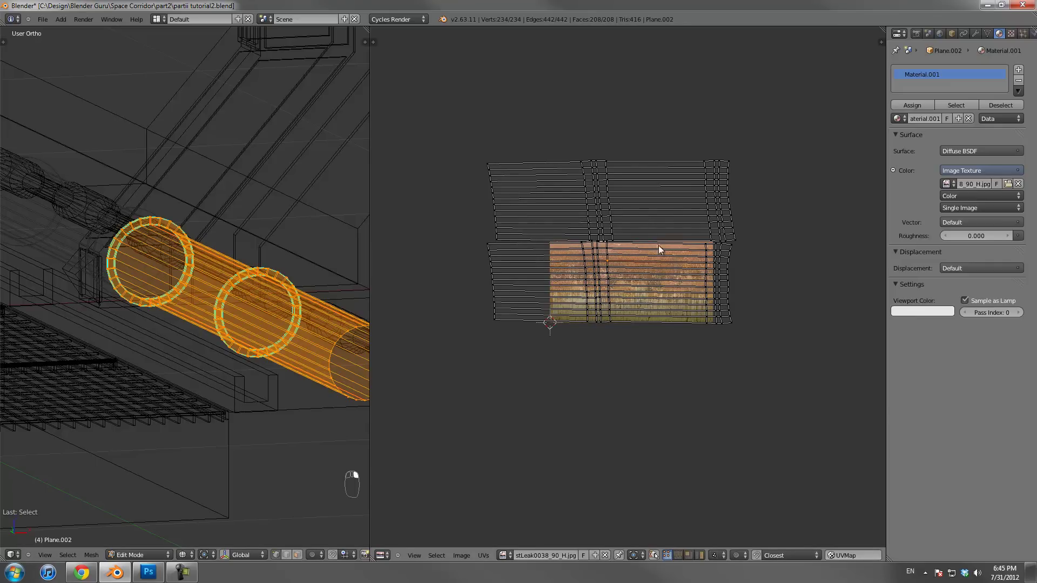
alt+right_click(633, 326)
scroll(597, 335, up, 1)
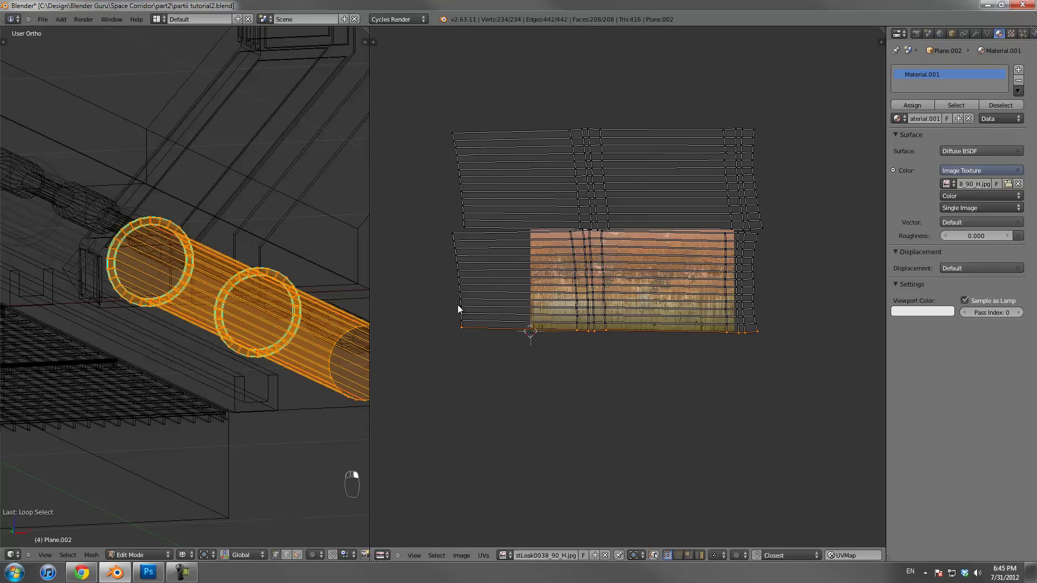
alt+shift+right_click(461, 303)
scroll(338, 286, up, 1)
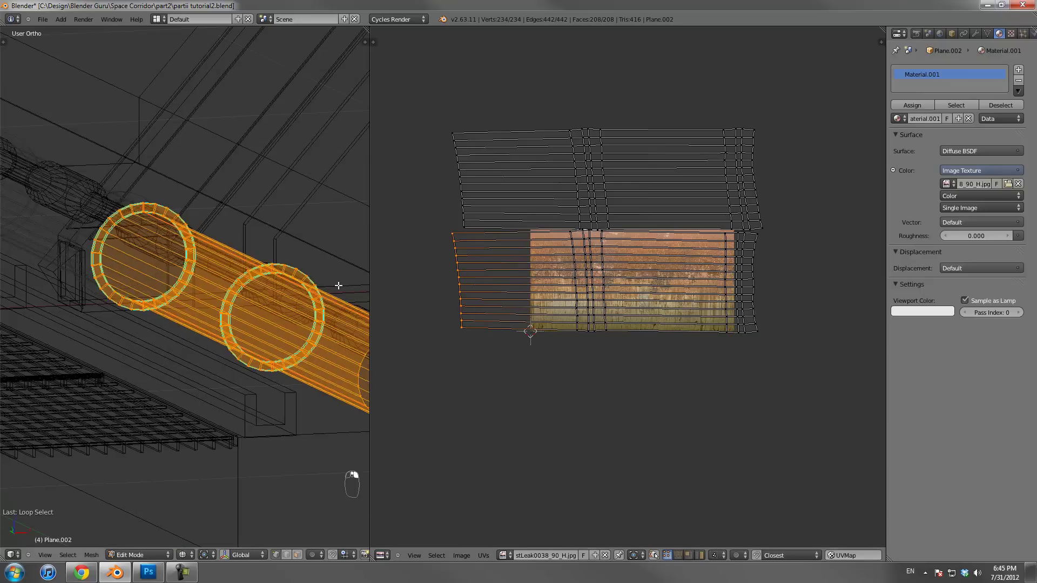
Leave edit mode, switch the 3D view to Texture shading and save the file, then view the pipe up close
key(Tab)
scroll(270, 411, down, 2)
click(189, 554)
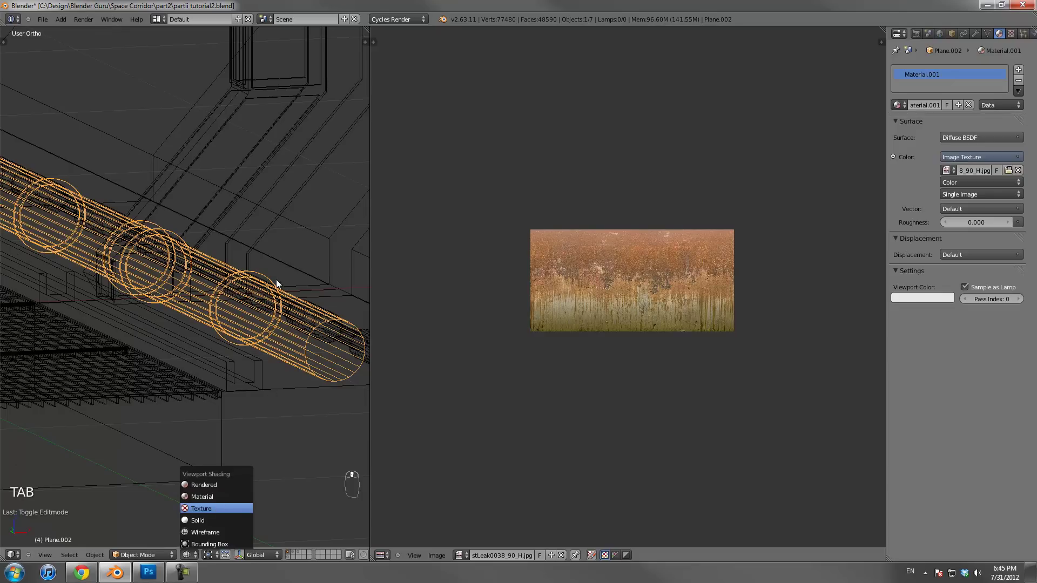
key(Return)
key(ctrl+s)
middle_drag(267, 280, 201, 290)
scroll(238, 284, up, 3)
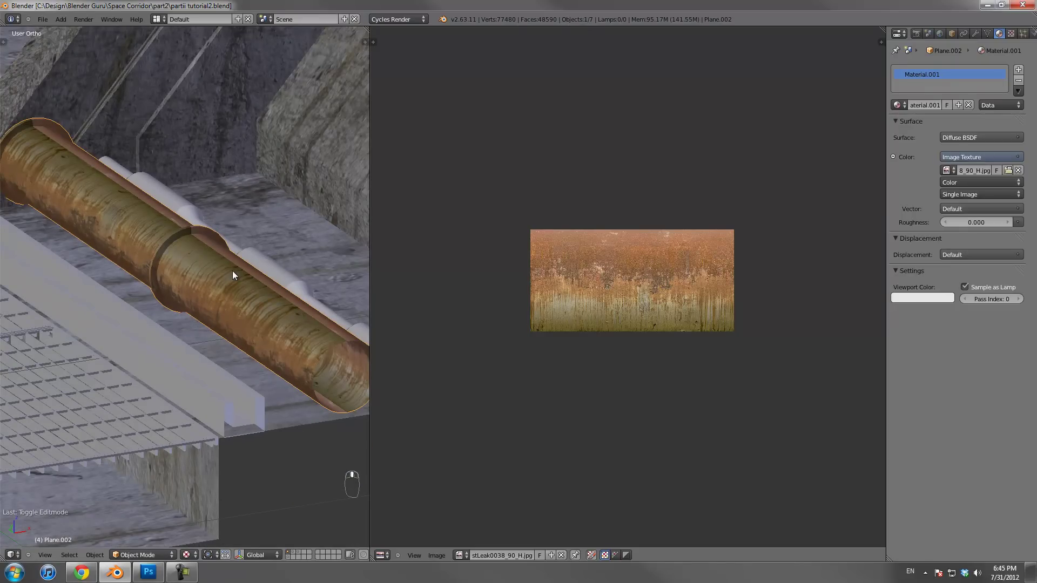
Use synced UV selection to examine which part of the UV layout matches the front of the pipe
key(Tab)
right_click(646, 190)
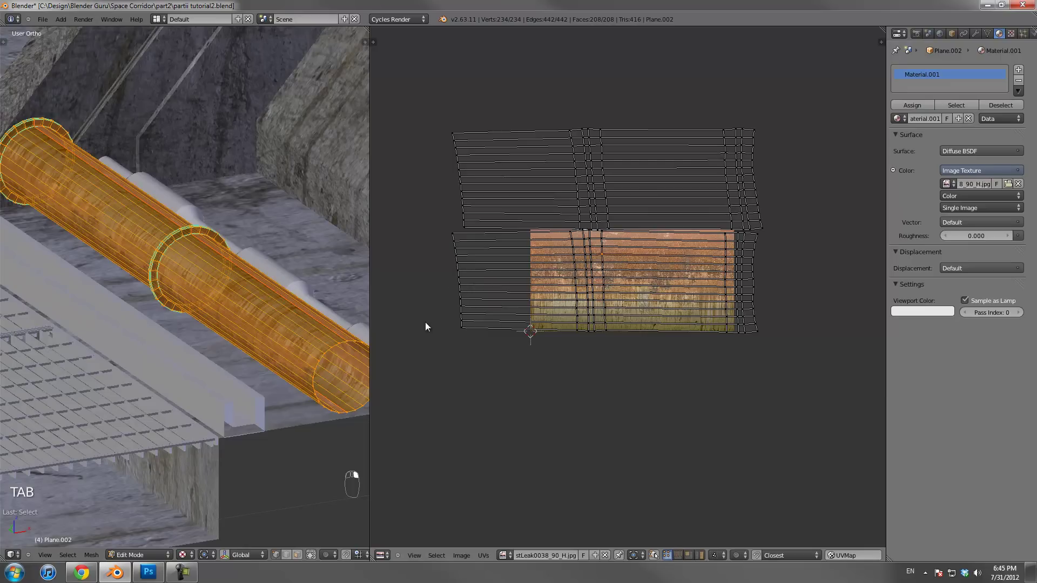
click(653, 555)
alt+right_click(283, 344)
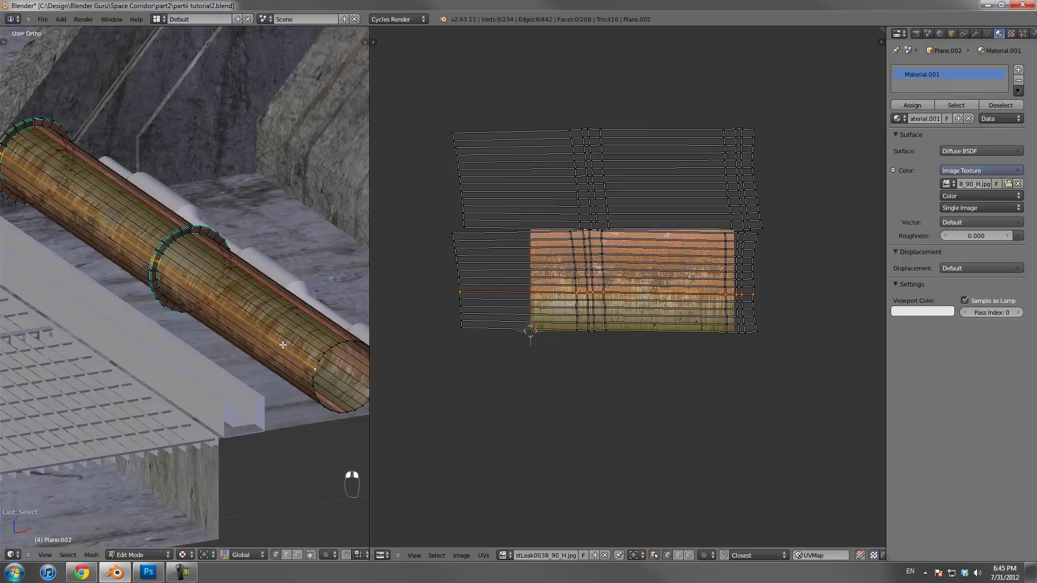
right_click(611, 301)
right_click(656, 278)
right_click(708, 265)
right_click(730, 262)
click(654, 555)
key(a)
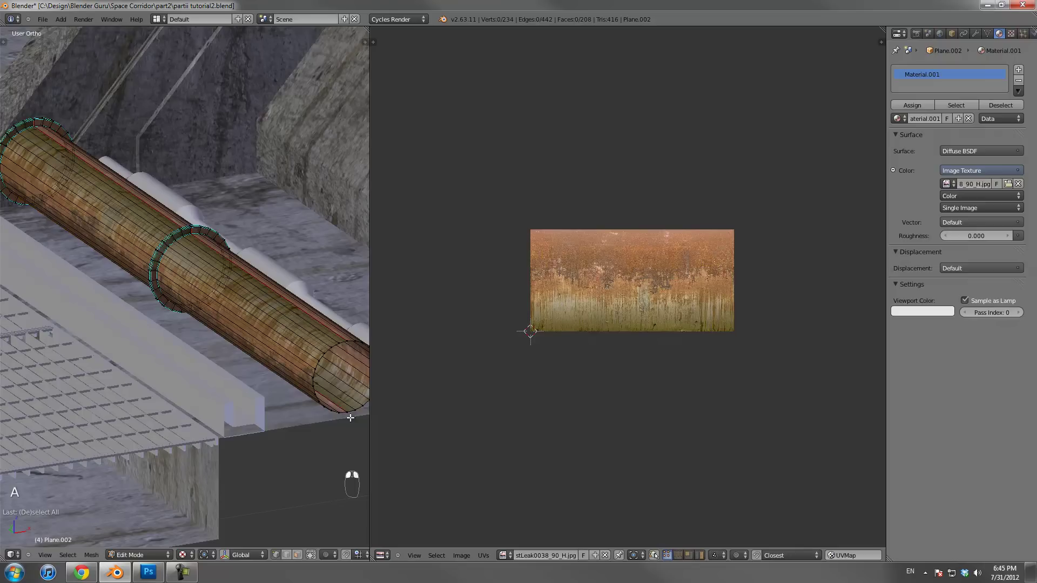
key(a)
Select the whole lower UV island, rotate it about 180 degrees and inspect the pipe in object mode
right_click(597, 303)
key(l)
key(r)
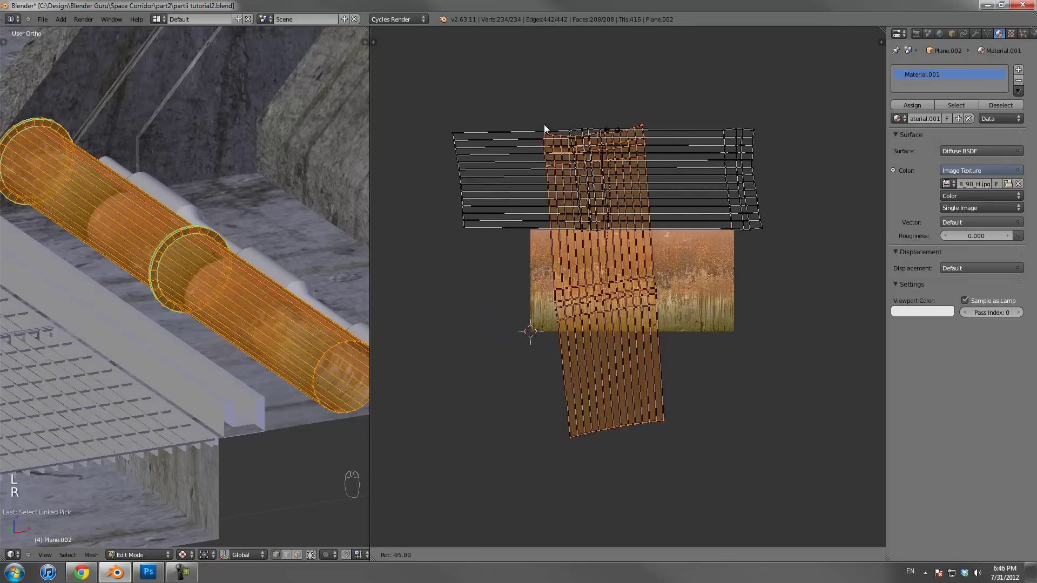
click(436, 270)
key(Tab)
middle_drag(312, 290, 214, 286)
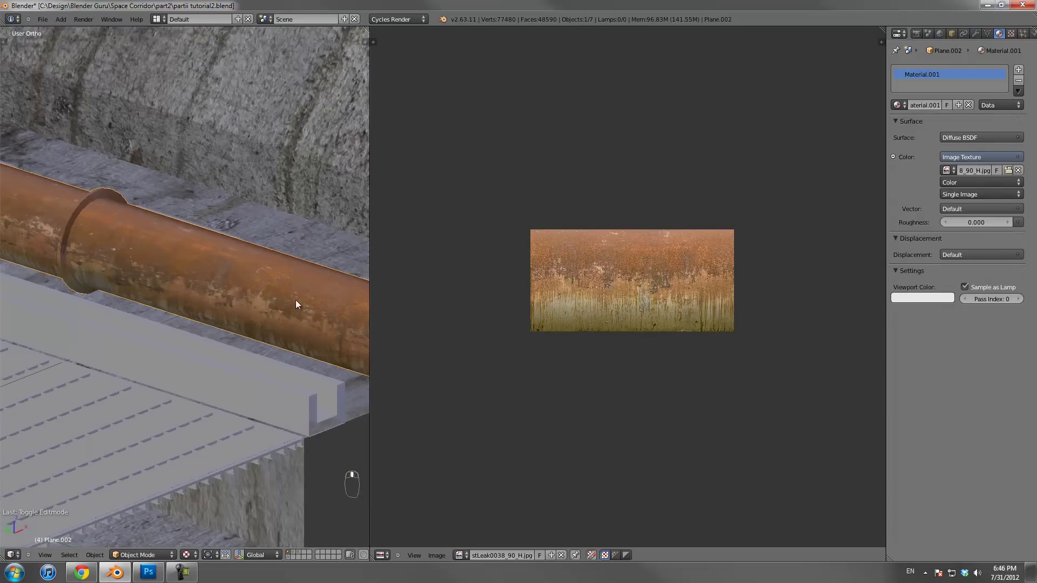
middle_drag(295, 304, 300, 300)
Select both UV islands and stretch them along X to about 1.2 times their width
key(Tab)
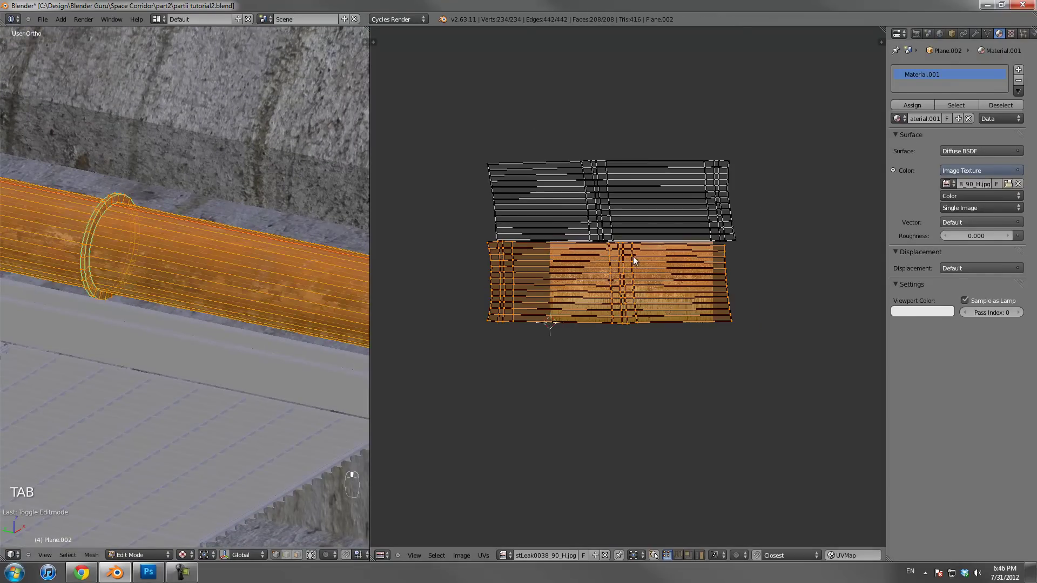
key(a)
key(a)
key(a)
key(Tab)
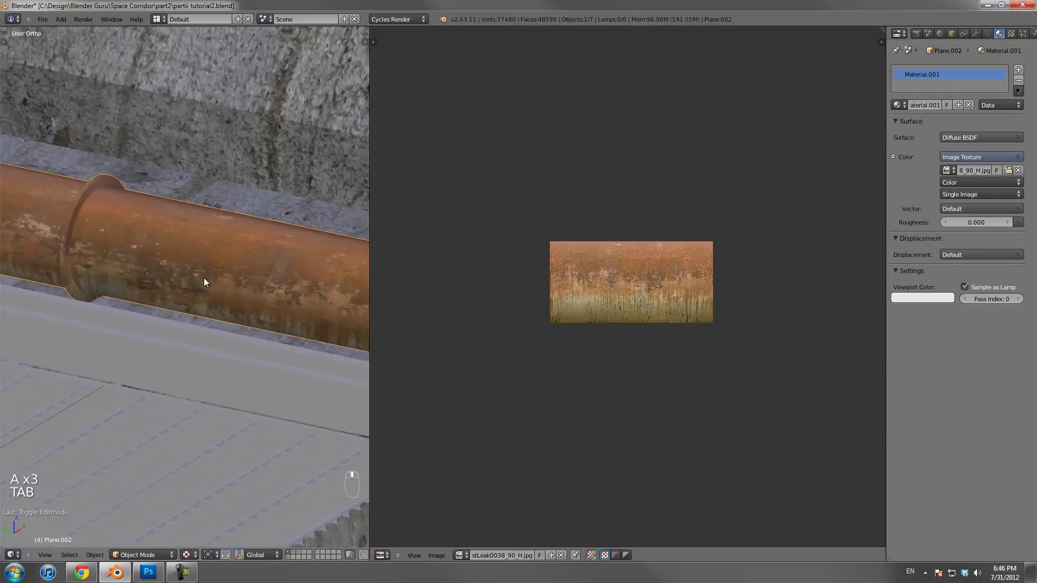
middle_drag(204, 281, 255, 284)
key(Tab)
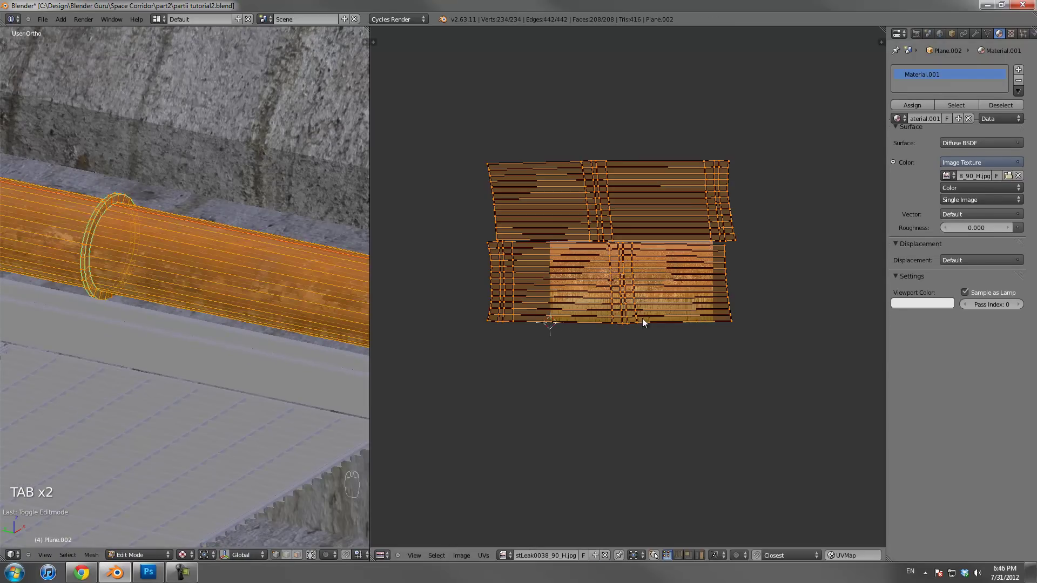
key(s)
key(x)
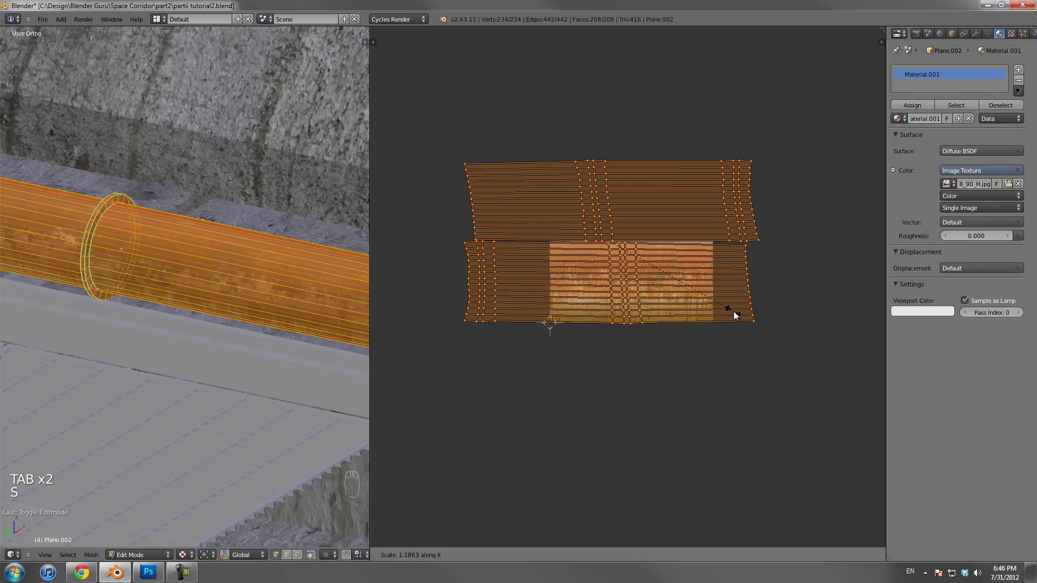
click(738, 309)
key(Tab)
middle_drag(348, 319, 227, 296)
scroll(235, 295, up, 4)
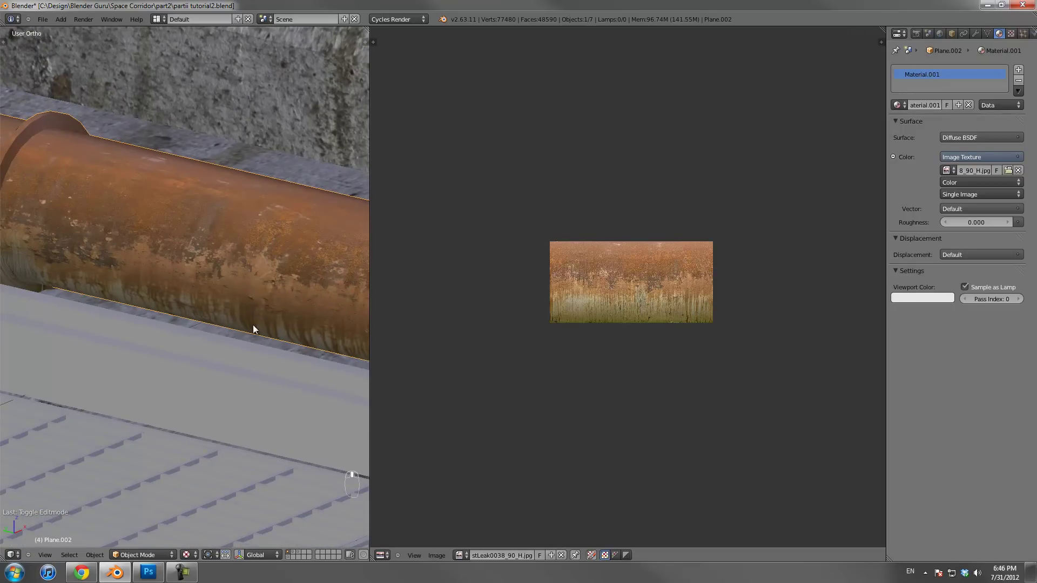
Straighten the leftmost of the lower UV island's central vertical edge loops by scaling it to 0 along X
key(Tab)
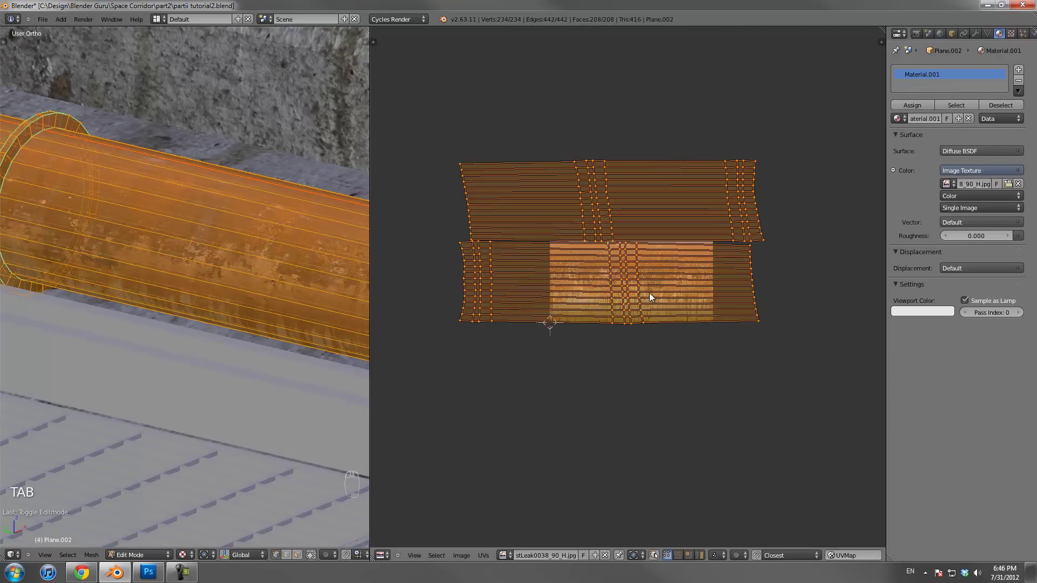
scroll(649, 292, up, 2)
alt+right_click(600, 279)
key(s)
key(x)
key(0)
key(Return)
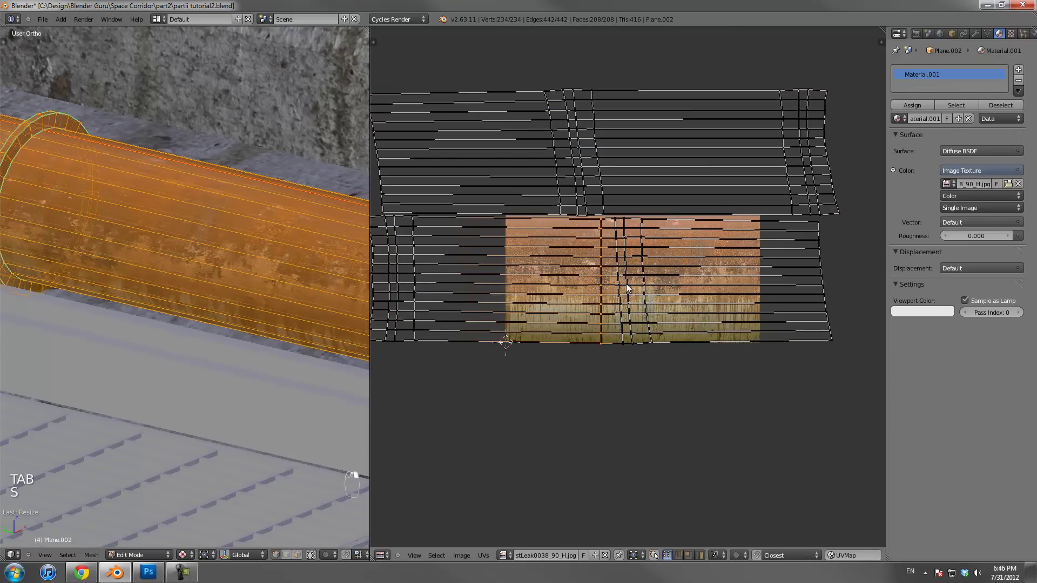
Straighten the remaining central vertical edge loops of the lower UV island by scaling each to 0 along X
key(s)
right_click(623, 281)
alt+right_click(619, 281)
key(s)
key(x)
key(0)
key(Return)
alt+right_click(642, 280)
key(s)
key(x)
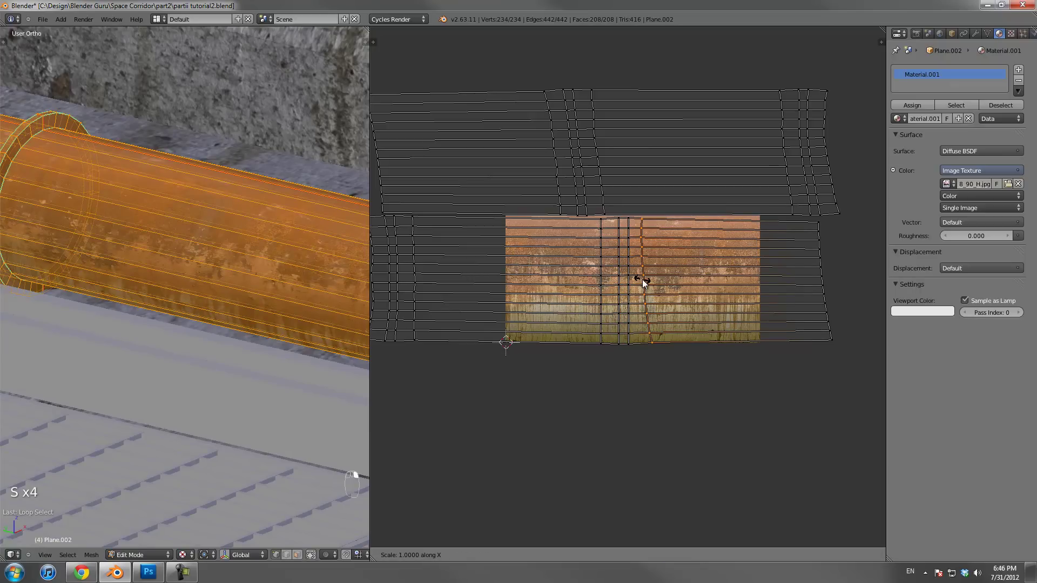
key(0)
key(Return)
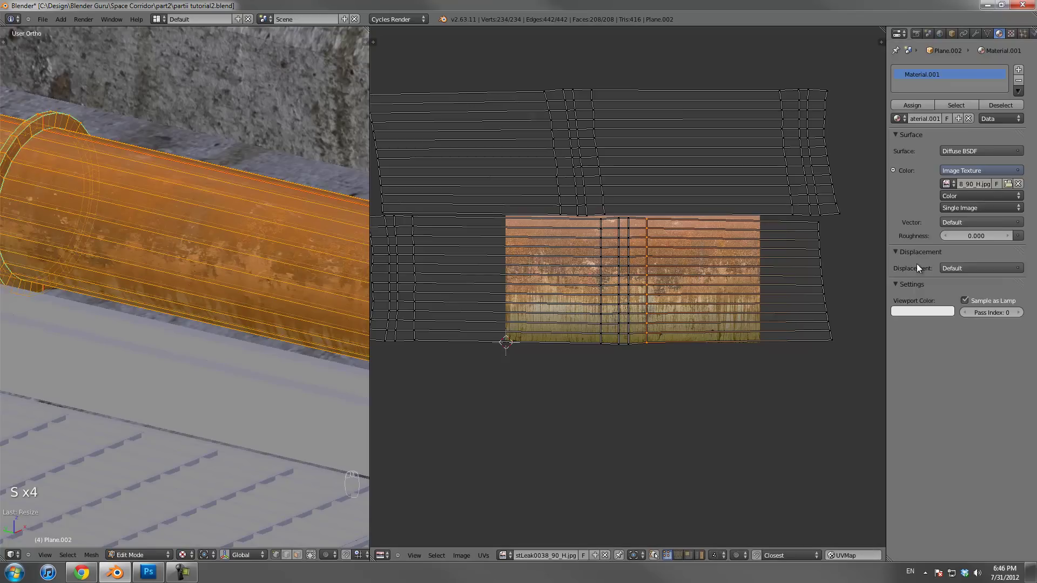
Straighten the right end edge of the lower UV island by scaling it to 0 along X
alt+right_click(824, 267)
key(s)
key(x)
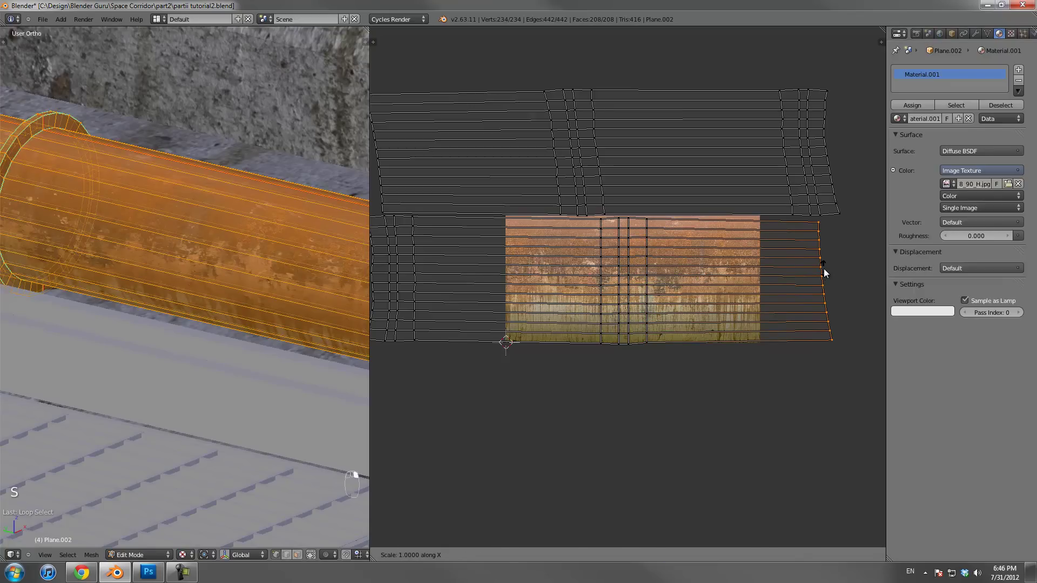
key(0)
key(Return)
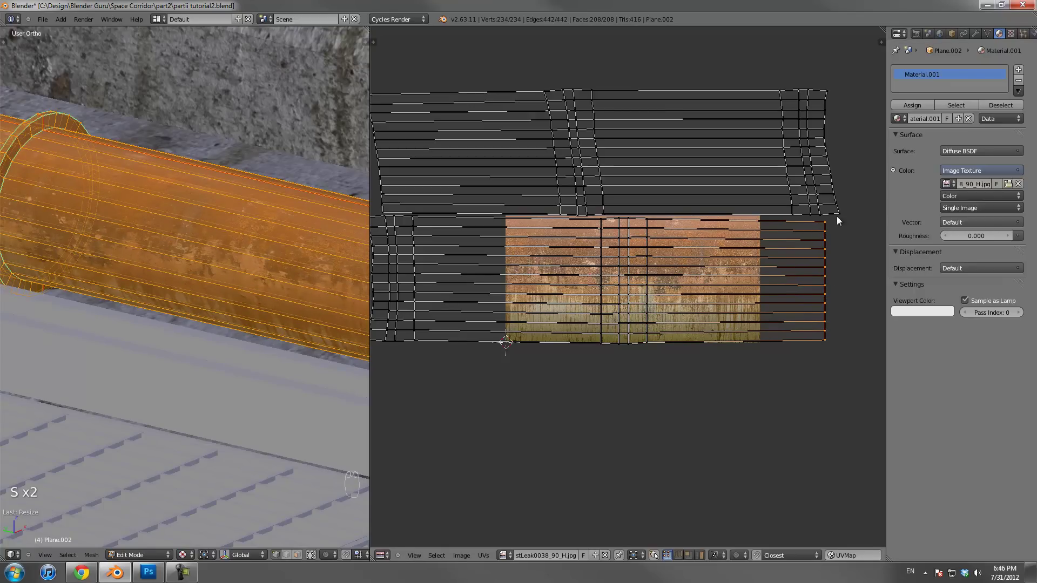
Straighten the four vertical edge loops at the upper UV island's right end by scaling each to 0 along X
alt+right_click(831, 180)
alt+right_click(811, 177)
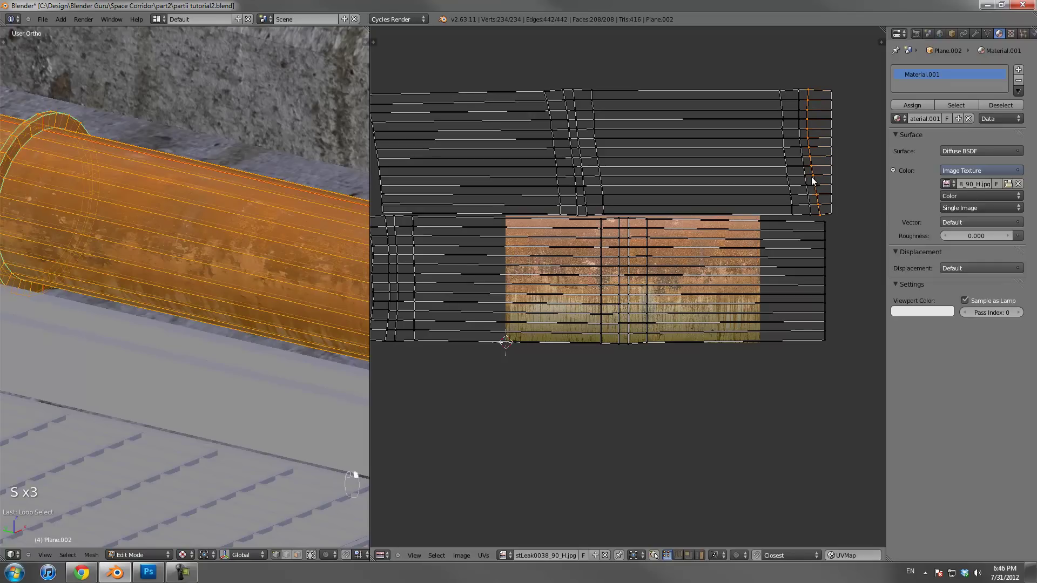
alt+right_click(799, 173)
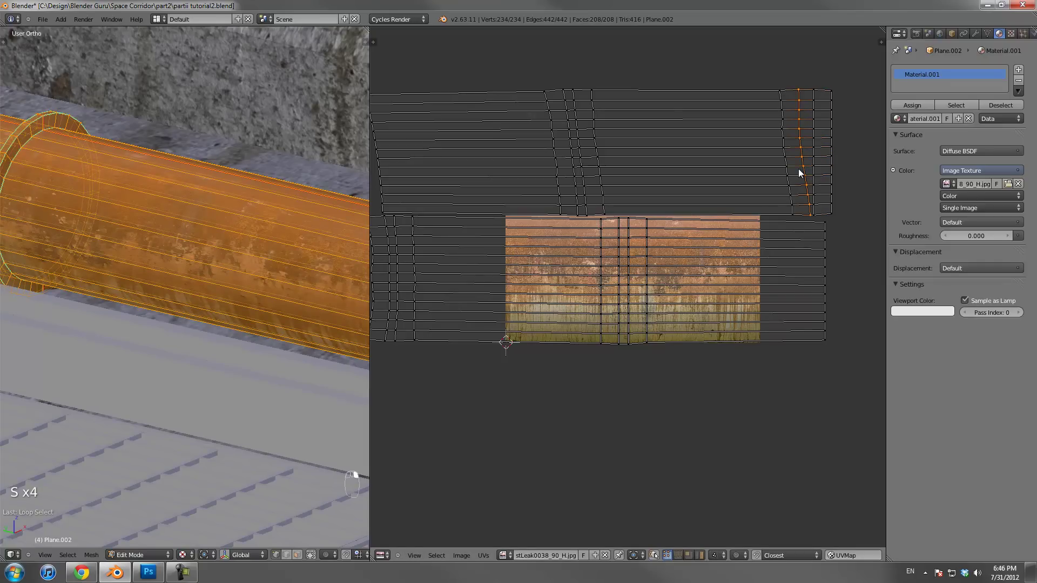
key(s)
key(x)
key(0)
key(Return)
alt+right_click(789, 171)
key(s)
key(x)
key(0)
key(Return)
Straighten the two right-hand loops of the upper UV island's central group by scaling each to 0 along X
alt+right_click(600, 171)
key(s)
key(x)
key(0)
key(Return)
alt+right_click(587, 169)
key(s)
key(x)
key(0)
key(Return)
Straighten the two left-hand loops of the upper UV island's central group by scaling each to 0 along X
alt+right_click(577, 169)
alt+right_click(574, 169)
key(s)
key(x)
key(0)
key(Return)
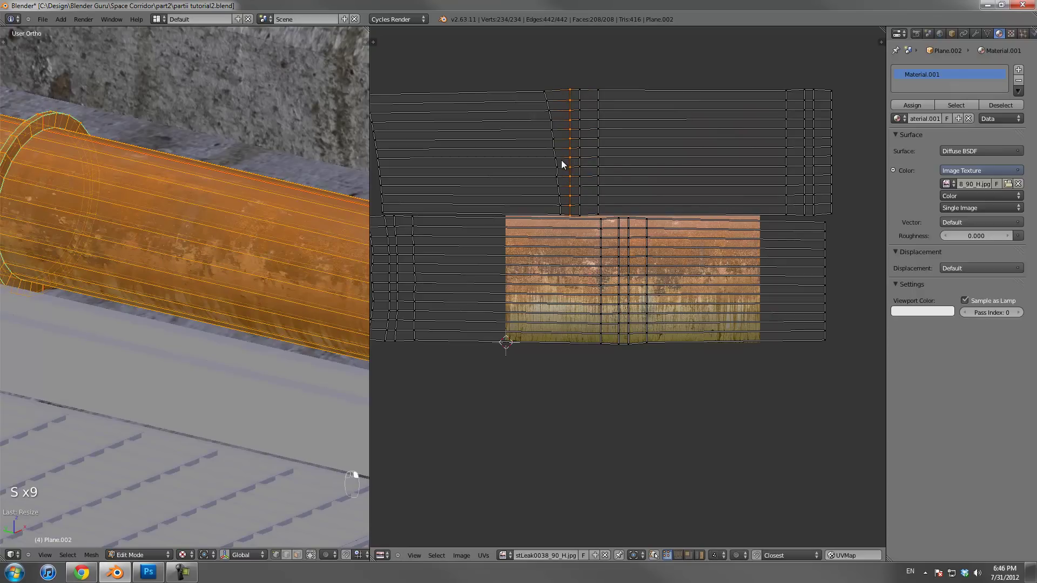
alt+right_click(558, 161)
key(s)
key(x)
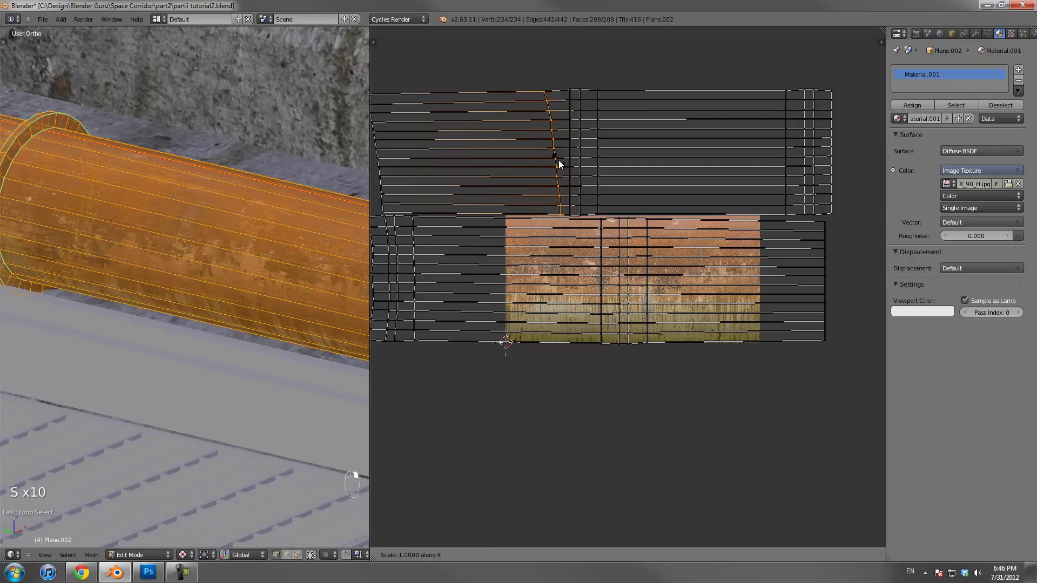
key(0)
key(Return)
Straighten the left end edge of the upper UV island by scaling it to 0 along X
scroll(475, 204, down, 2)
scroll(474, 204, up, 1)
middle_drag(475, 204, 581, 205)
alt+right_click(543, 196)
key(s)
key(x)
key(0)
key(Return)
Straighten the vertical edge loops at the lower UV island's left end by scaling each to 0 along X
alt+right_click(569, 254)
key(s)
right_click(570, 252)
alt+right_click(558, 250)
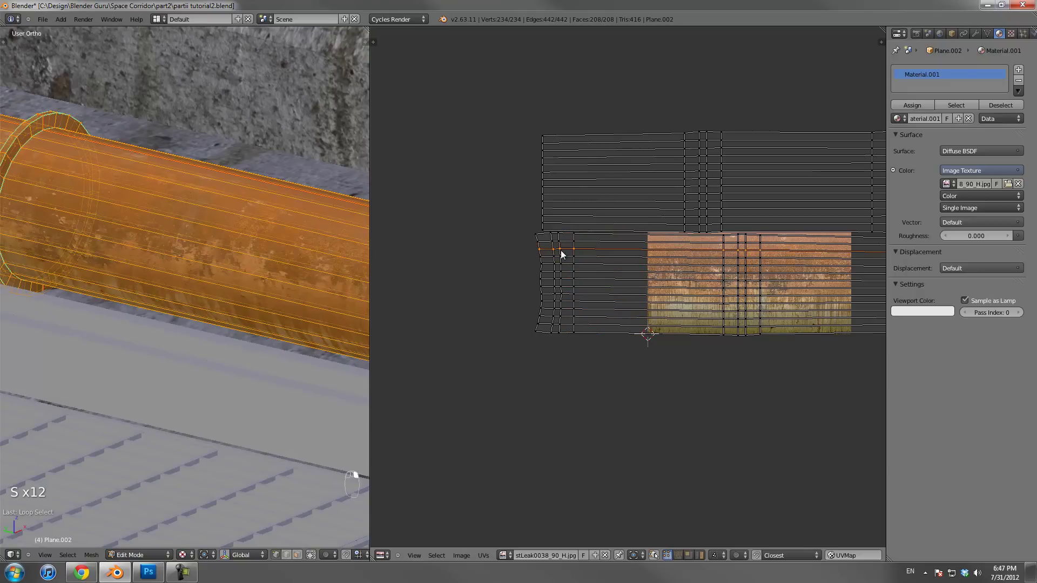
key(s)
key(x)
key(0)
key(Return)
key(s)
right_click(554, 257)
alt+right_click(544, 258)
key(s)
key(x)
key(0)
key(Return)
scroll(651, 290, down, 2)
middle_drag(639, 301, 567, 293)
scroll(599, 286, up, 1)
scroll(599, 287, up, 1)
scroll(687, 237, up, 1)
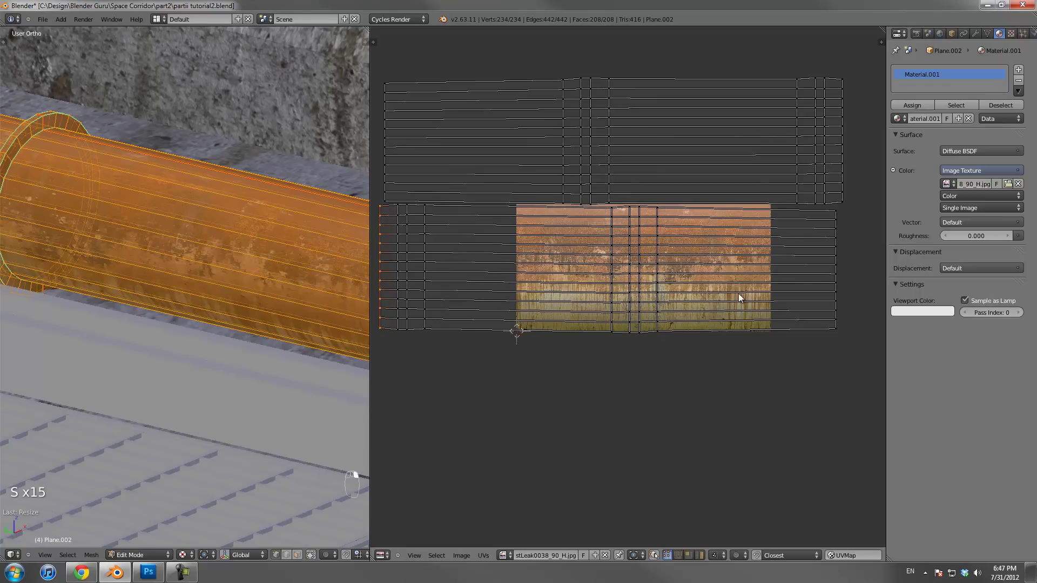
scroll(769, 227, down, 1)
scroll(756, 237, up, 1)
key(a)
key(g)
key(a)
key(g)
right_click(801, 296)
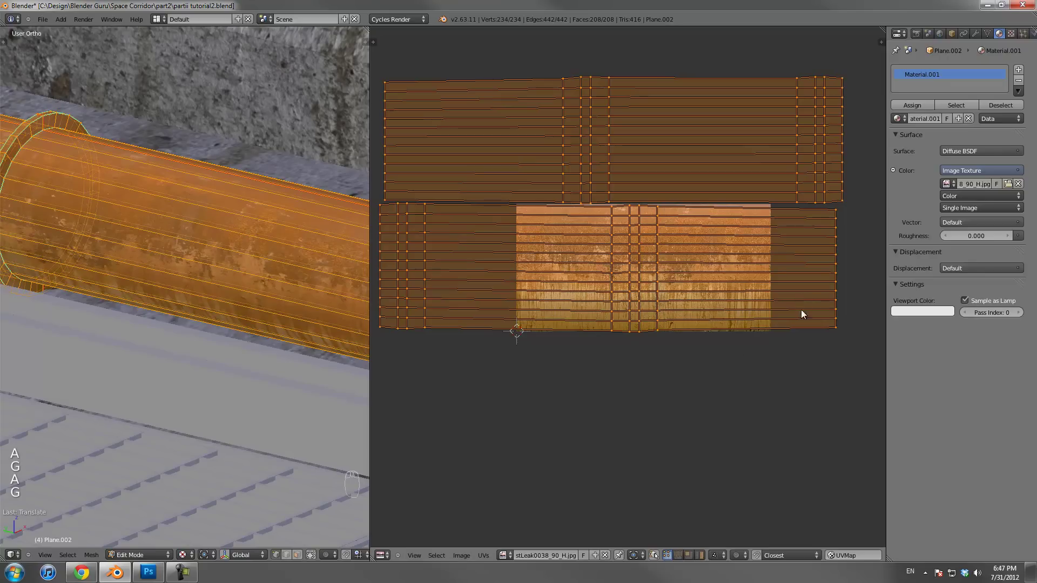
Flatten the bottom edge of the lower UV island by scaling it to 0 along Y, and leave edit mode
alt+right_click(725, 331)
key(s)
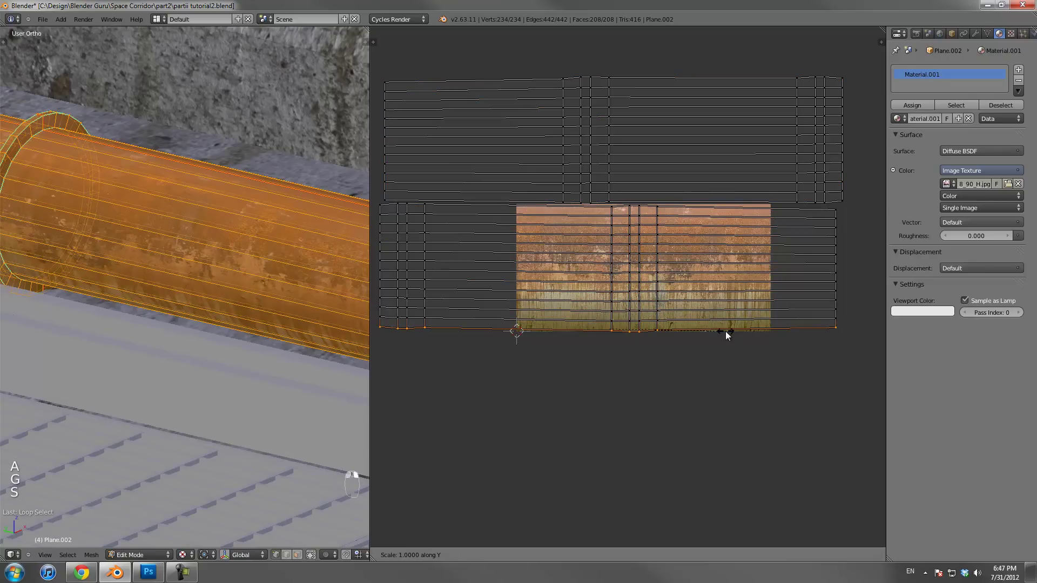
click(725, 332)
key(Tab)
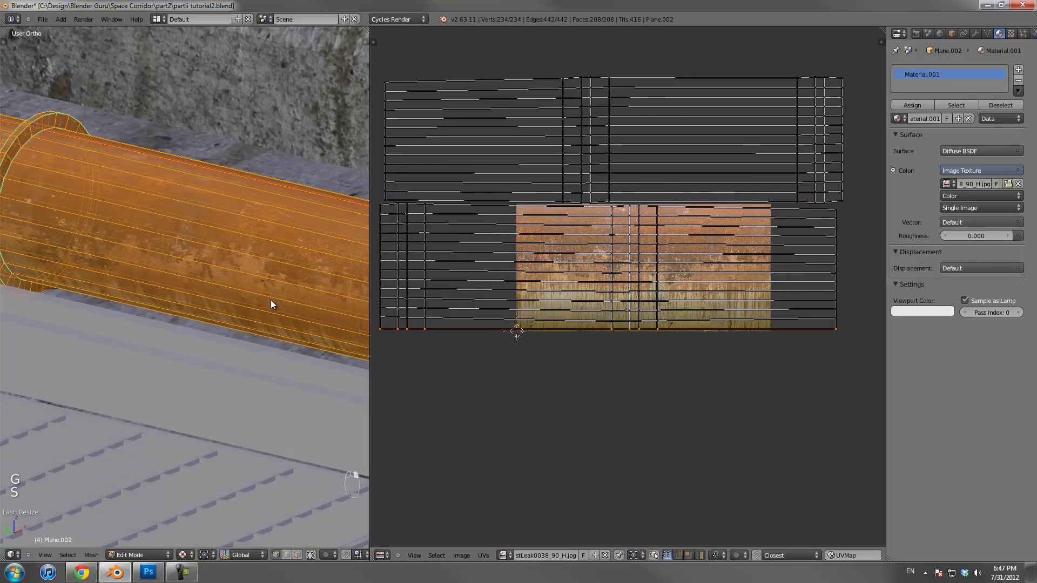
Select the face loops of the large pipe's middle collar to check where they lie in the UV layout
middle_drag(271, 310, 257, 333)
shift+middle_drag(97, 280, 218, 299)
scroll(218, 300, up, 3)
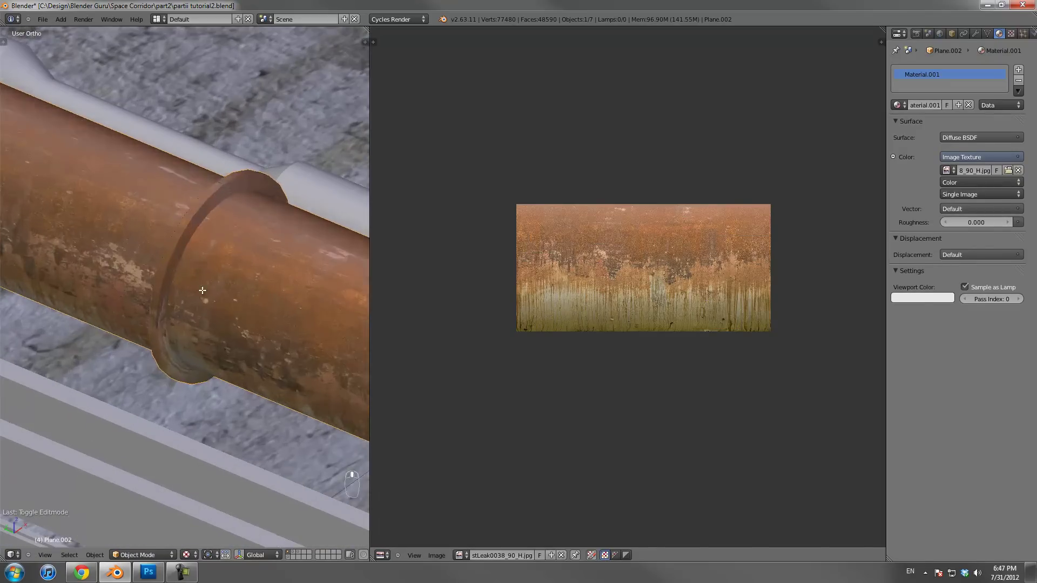
key(Tab)
alt+right_click(177, 251)
alt+shift+right_click(173, 251)
alt+right_click(169, 247)
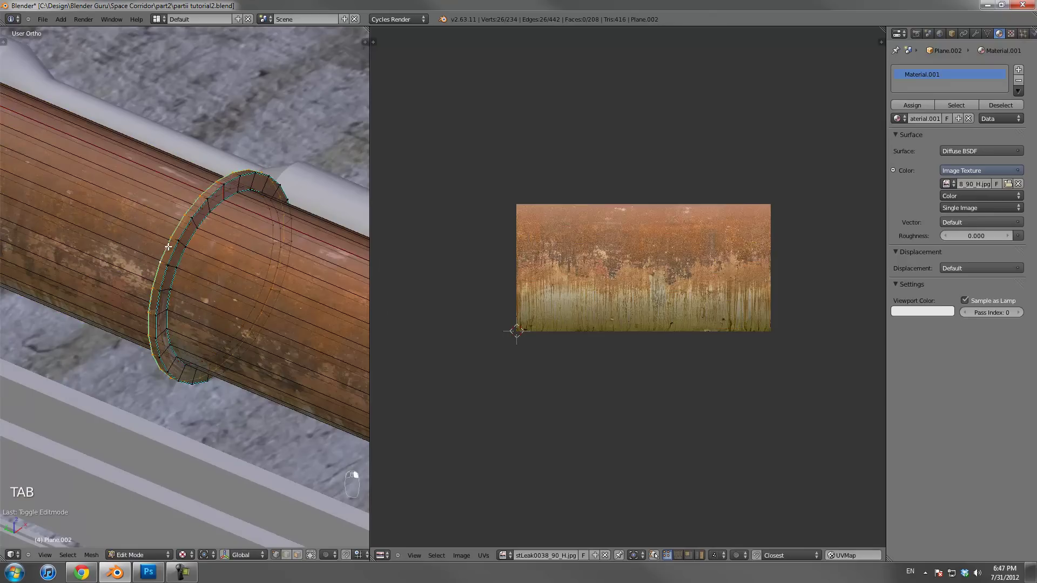
alt+right_click(174, 251)
alt+shift+right_click(179, 255)
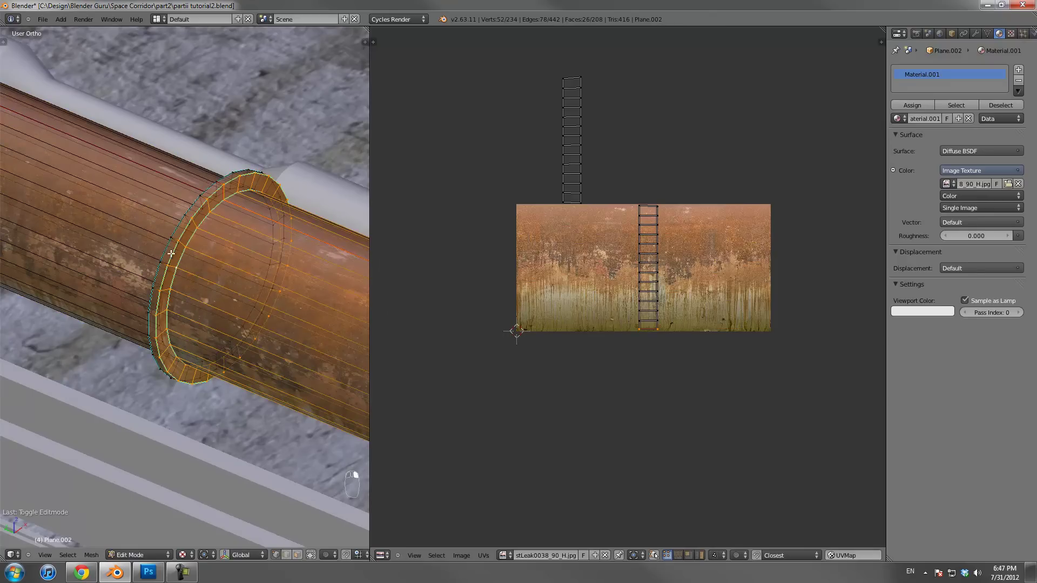
alt+shift+right_click(166, 252)
key(l)
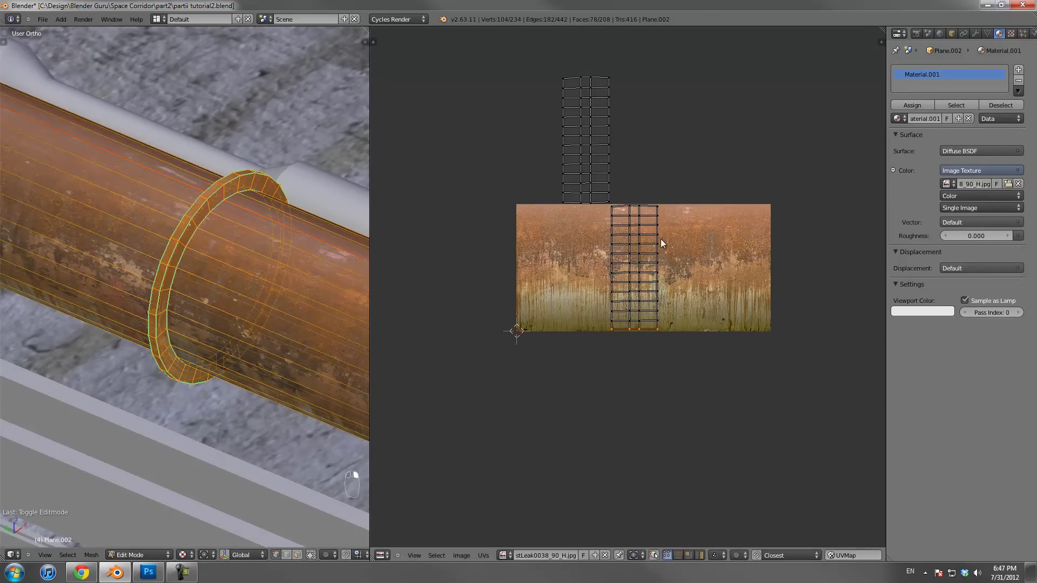
scroll(614, 192, up, 1)
scroll(602, 109, down, 3)
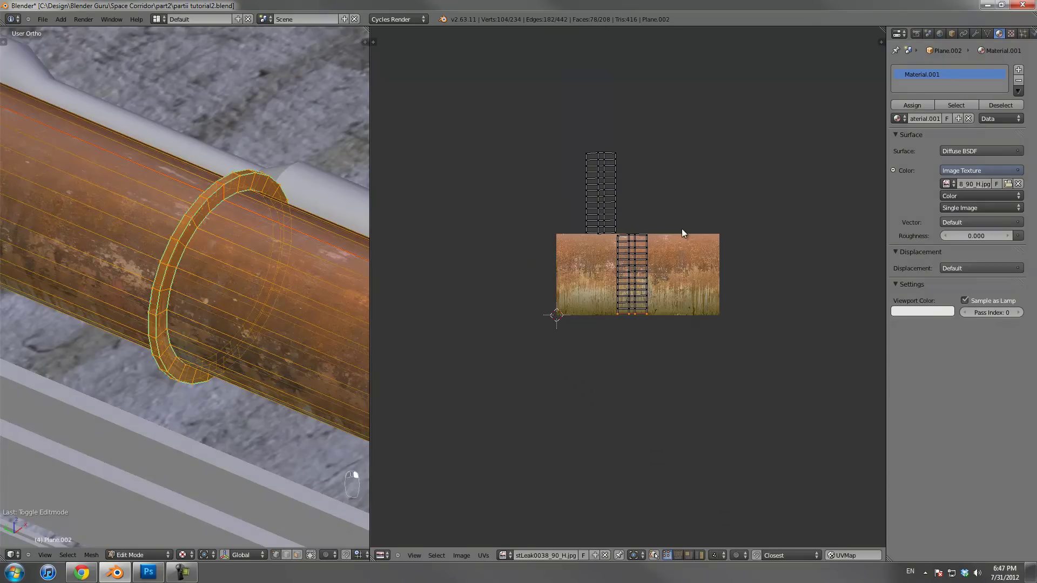
scroll(760, 280, up, 2)
Select the whole pipe mesh and narrow the lower UV island's central loop group to about 0.25 along X
key(a)
key(a)
key(a)
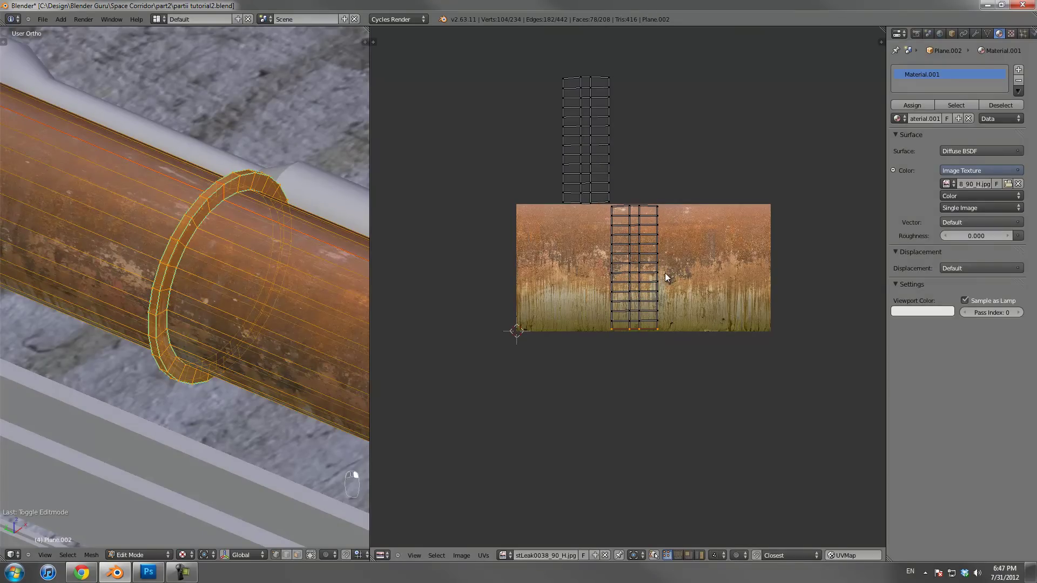
key(a)
key(a)
key(a)
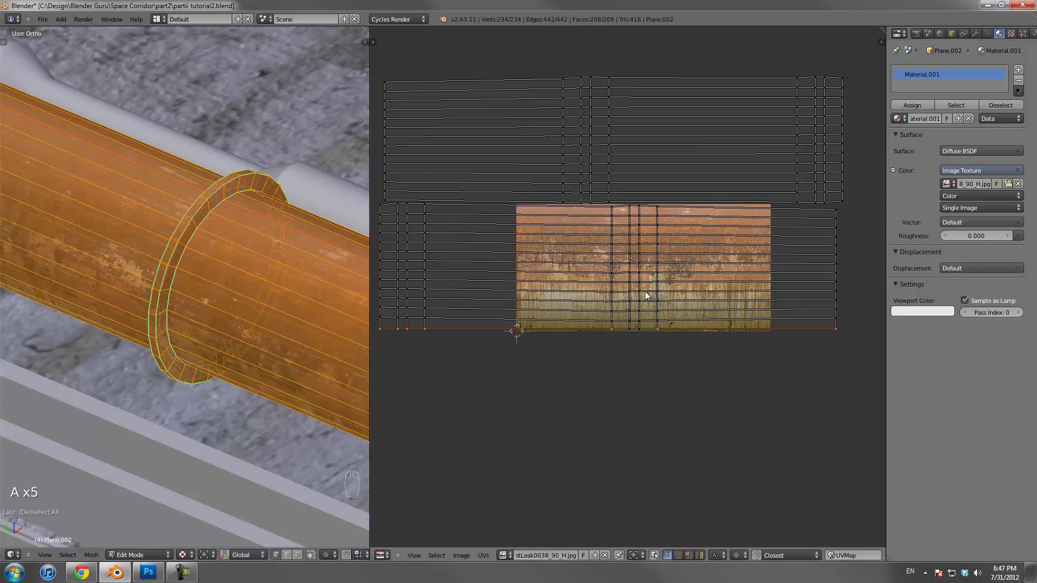
scroll(636, 221, up, 2)
key(b)
drag(598, 153, 743, 280)
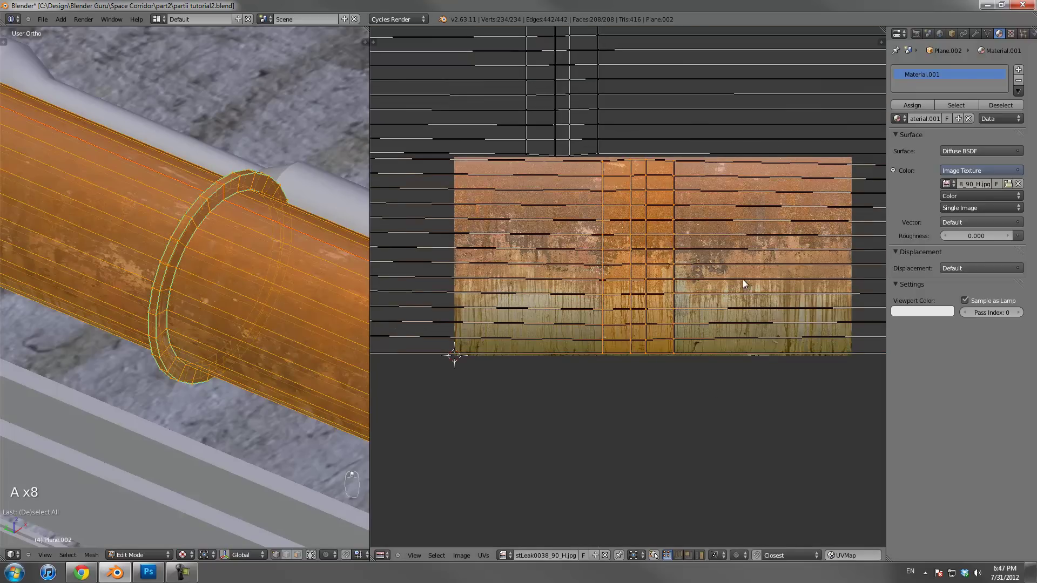
key(s)
key(x)
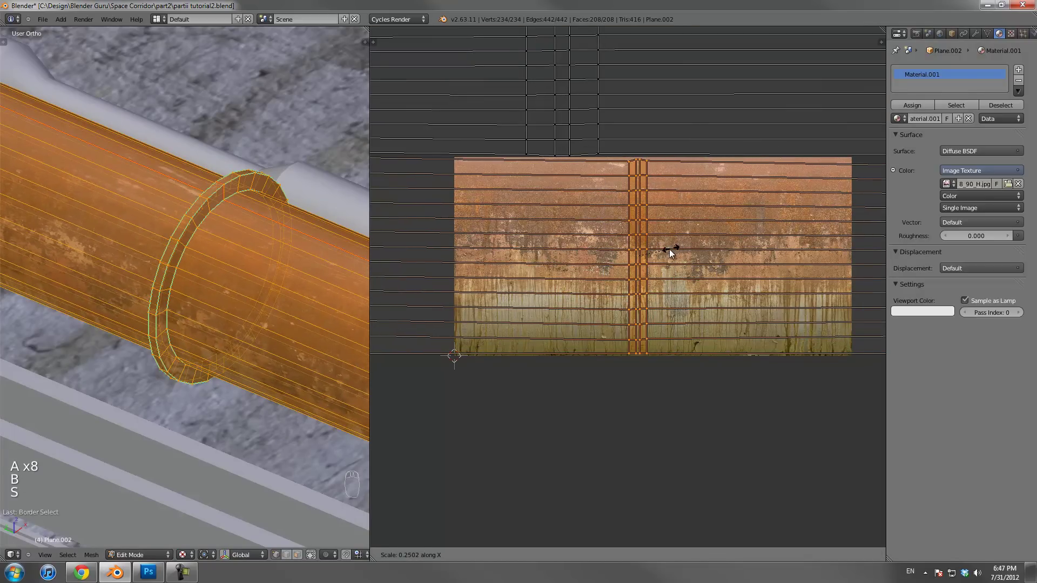
click(666, 251)
Narrow the upper UV island's central loop group to about 0.38 along X
scroll(611, 182, down, 3)
key(a)
key(b)
drag(558, 94, 625, 248)
key(s)
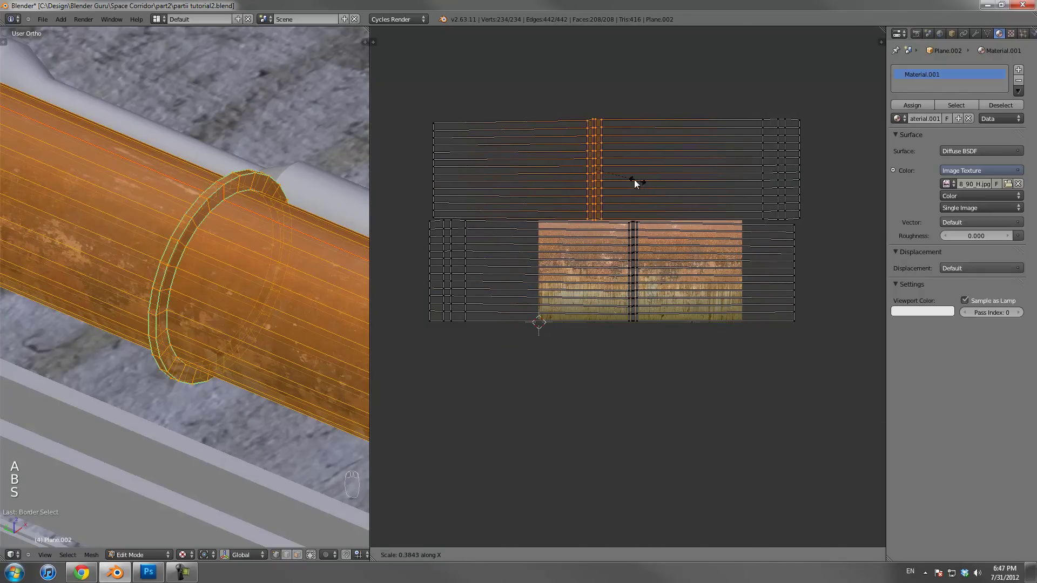
click(633, 180)
Narrow the group of vertical loops at the upper UV island's right end by scaling it along X
key(a)
key(b)
drag(752, 101, 818, 222)
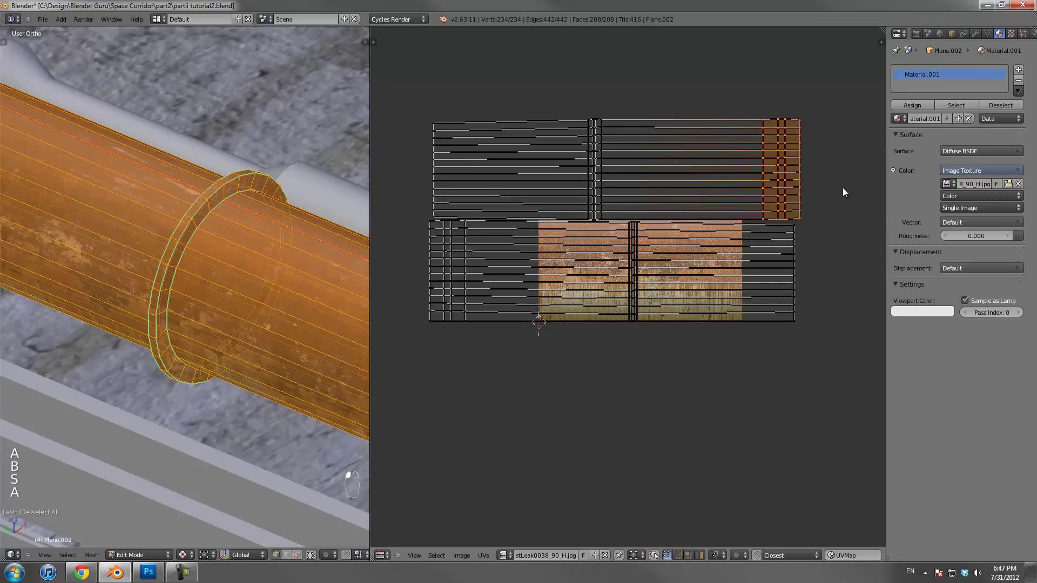
key(s)
key(x)
click(798, 175)
Narrow the loop group at the lower UV island's left end by scaling it along X, and leave edit mode
key(a)
key(b)
drag(422, 218, 488, 378)
key(s)
key(x)
click(539, 249)
key(s)
middle_click(601, 263)
click(588, 263)
scroll(237, 286, down, 8)
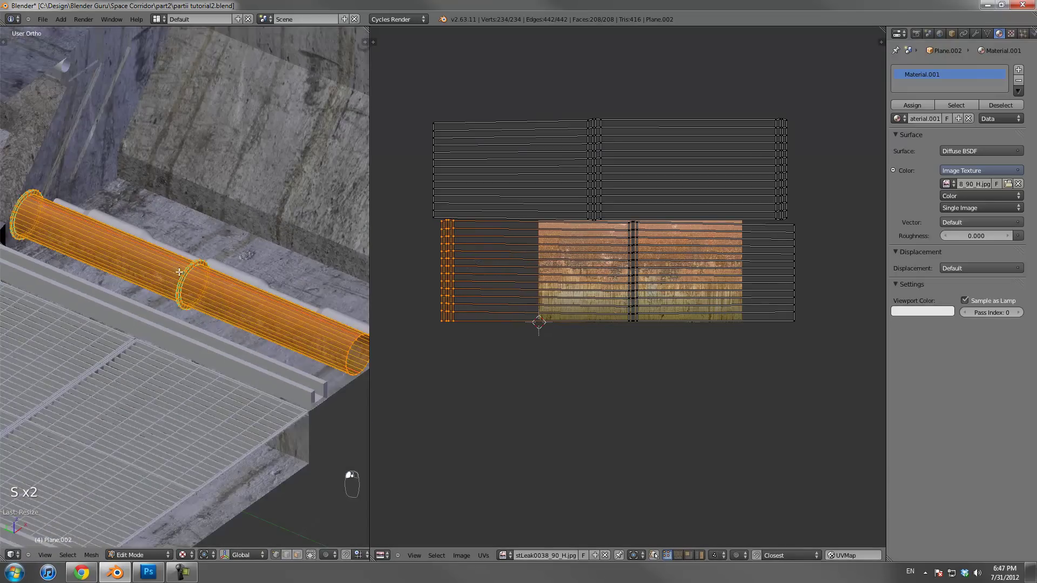
shift+middle_drag(231, 296, 311, 338)
scroll(48, 243, up, 5)
key(Tab)
Select the thinner ribbed pipe beside the rusted one and enter edit mode on it
scroll(47, 243, down, 2)
middle_drag(72, 252, 266, 278)
scroll(197, 322, up, 2)
key(a)
scroll(198, 322, up, 2)
right_click(232, 318)
key(Tab)
Mark the thin pipe's lengthwise edge loops along its top and underside as seams, using the wireframe front view
alt+right_click(277, 266)
scroll(325, 303, up, 2)
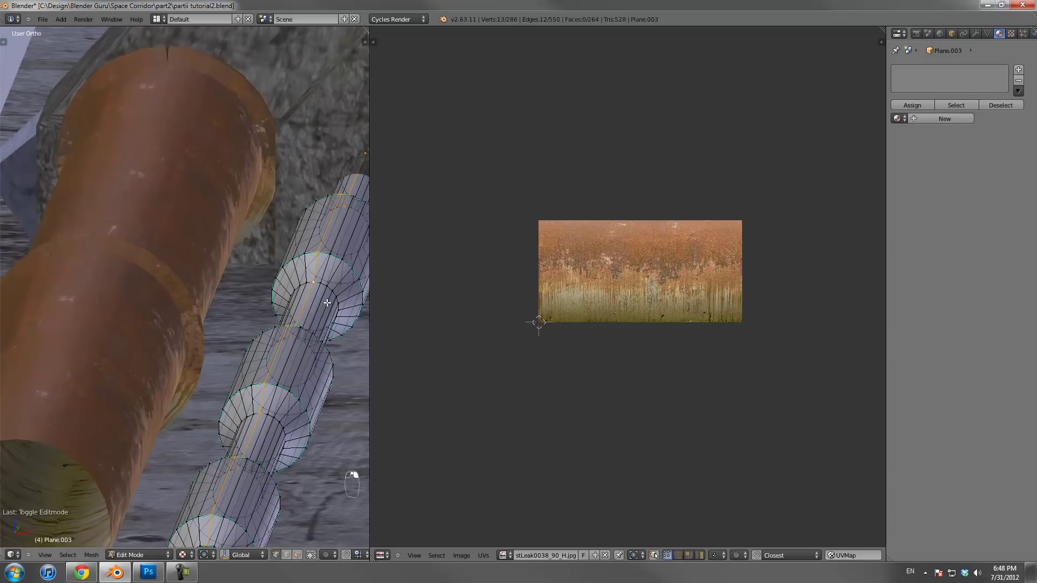
key(KP_1)
key(z)
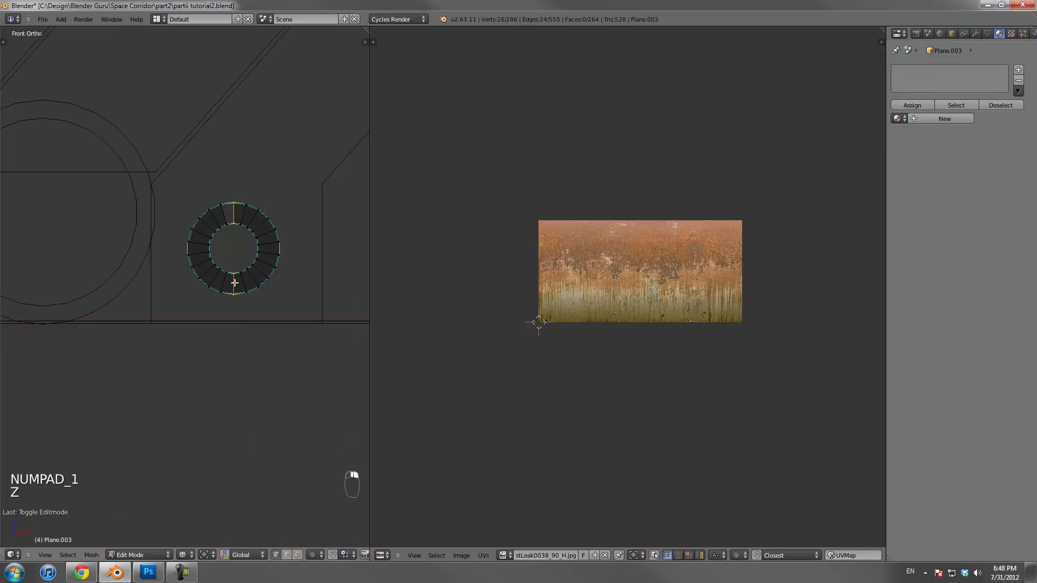
key(ctrl+e)
click(234, 280)
Select the entire thin pipe mesh and unwrap it
key(a)
key(a)
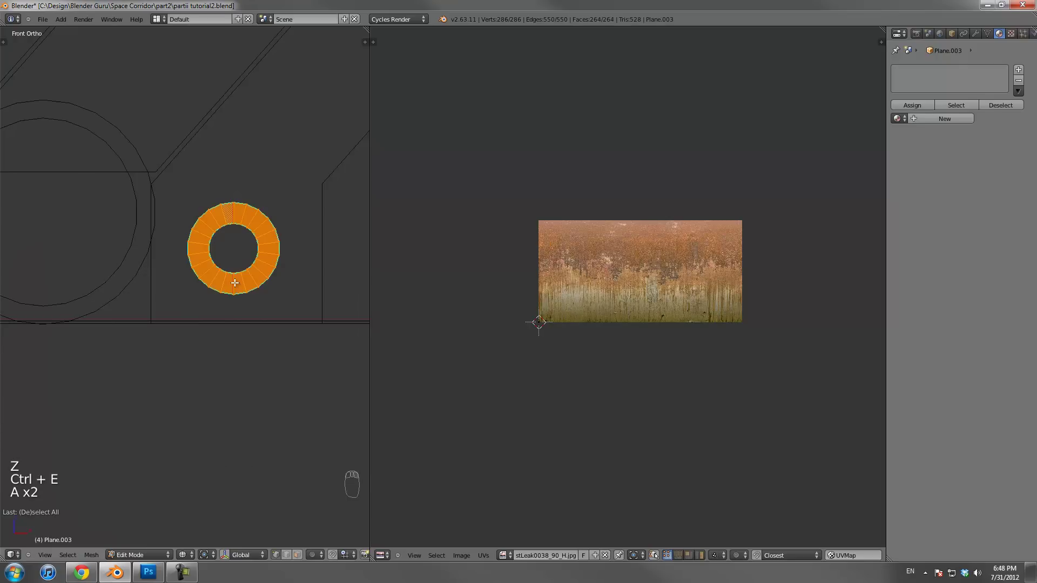
key(u)
click(234, 281)
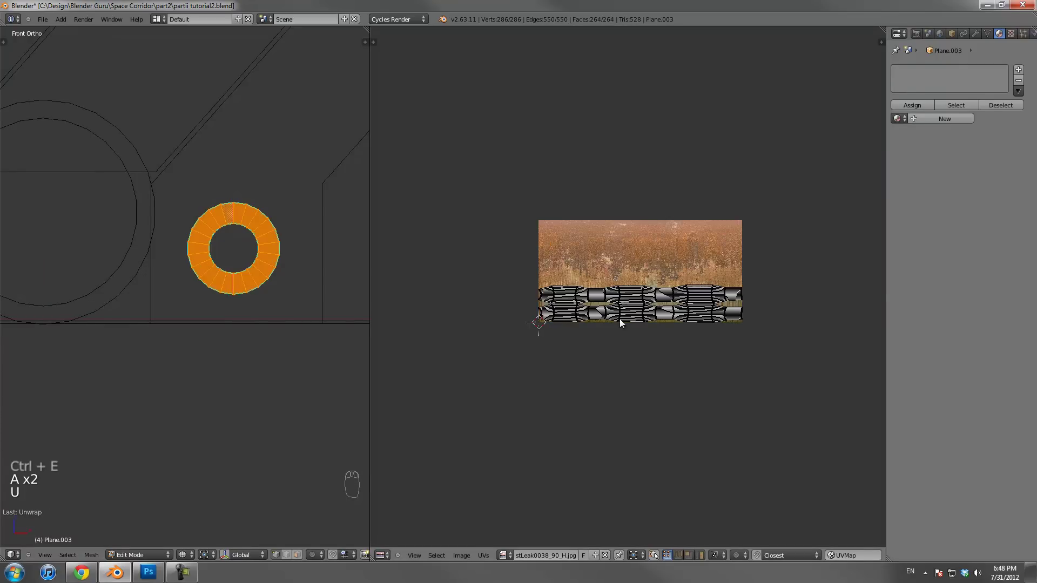
Enlarge the thin pipe's UV islands and move them so the lower one overlaps the rust image
scroll(638, 324, up, 2)
key(a)
scroll(696, 362, up, 1)
scroll(707, 361, down, 1)
key(s)
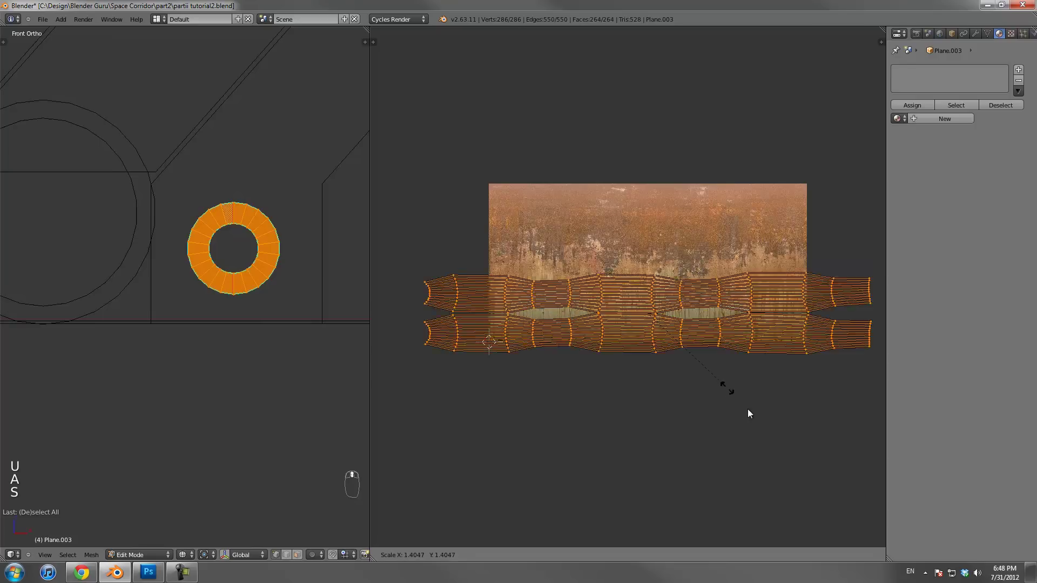
click(766, 423)
key(g)
click(764, 352)
key(s)
click(691, 351)
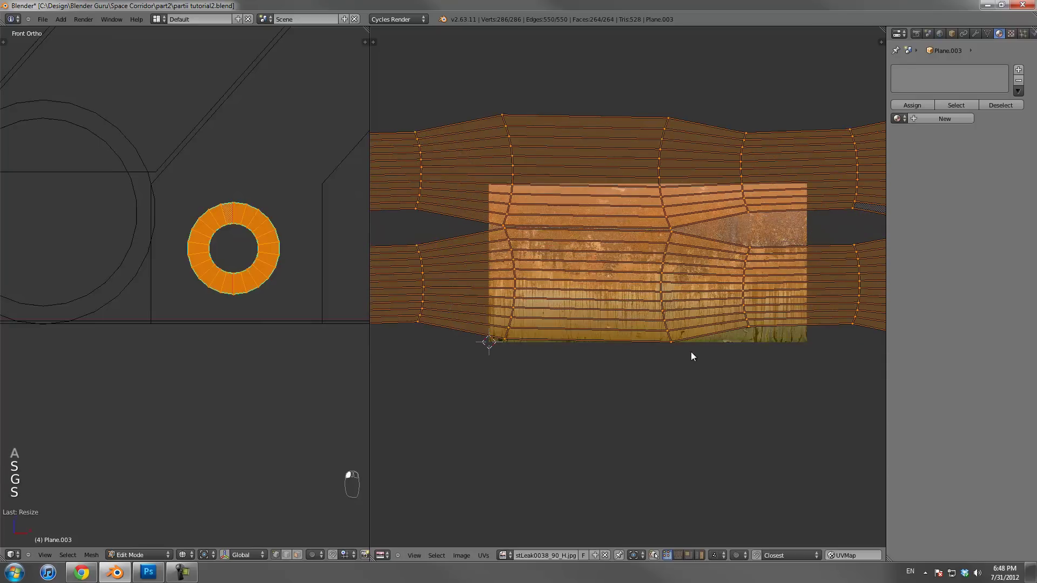
Fine-tune the scale and position of both UV islands so the lower one spans the rust image's height
key(s)
click(732, 376)
key(g)
click(728, 331)
key(s)
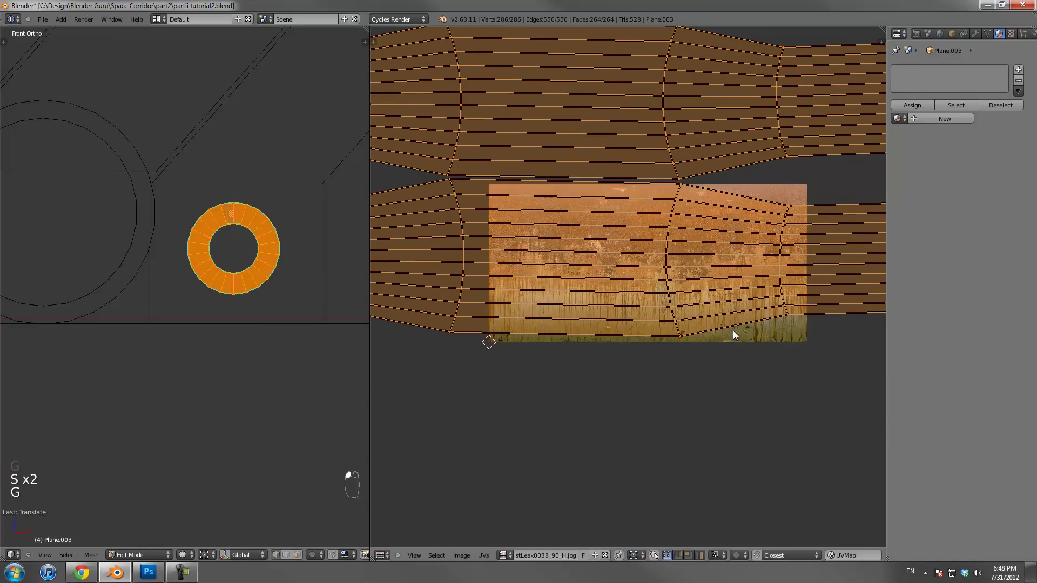
click(721, 328)
key(g)
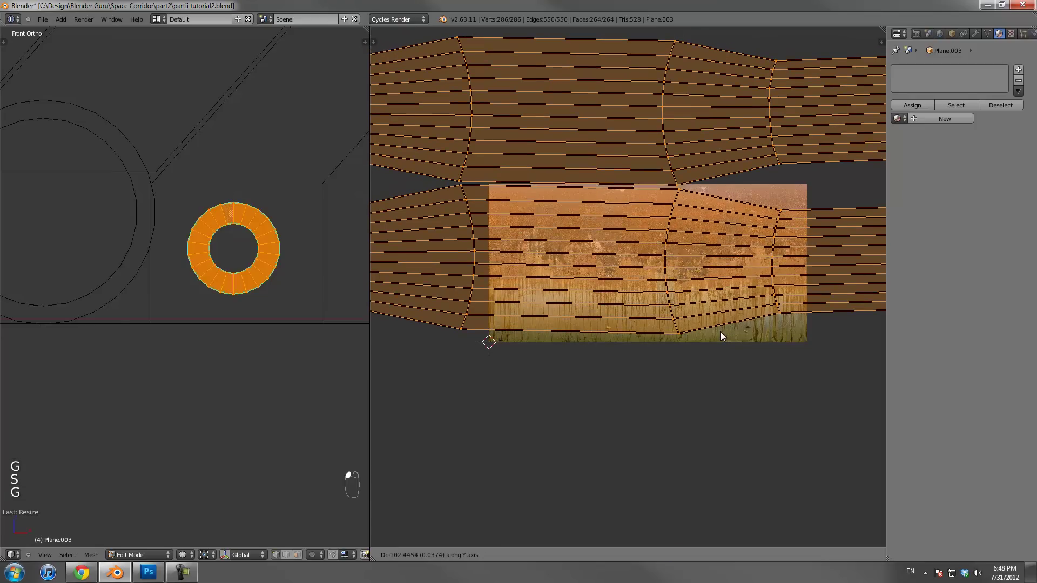
click(721, 333)
key(s)
click(730, 328)
key(s)
key(g)
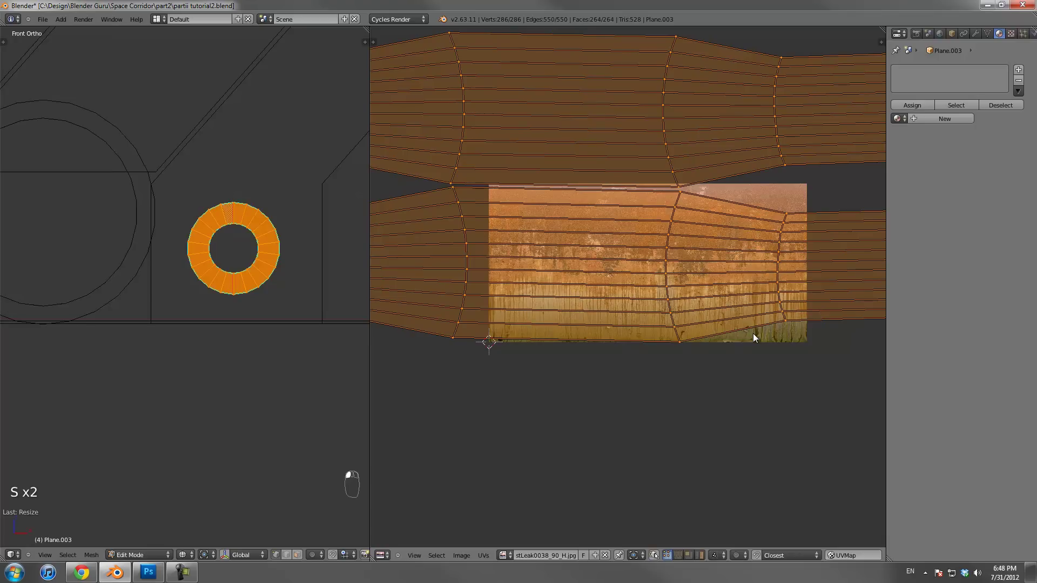
key(s)
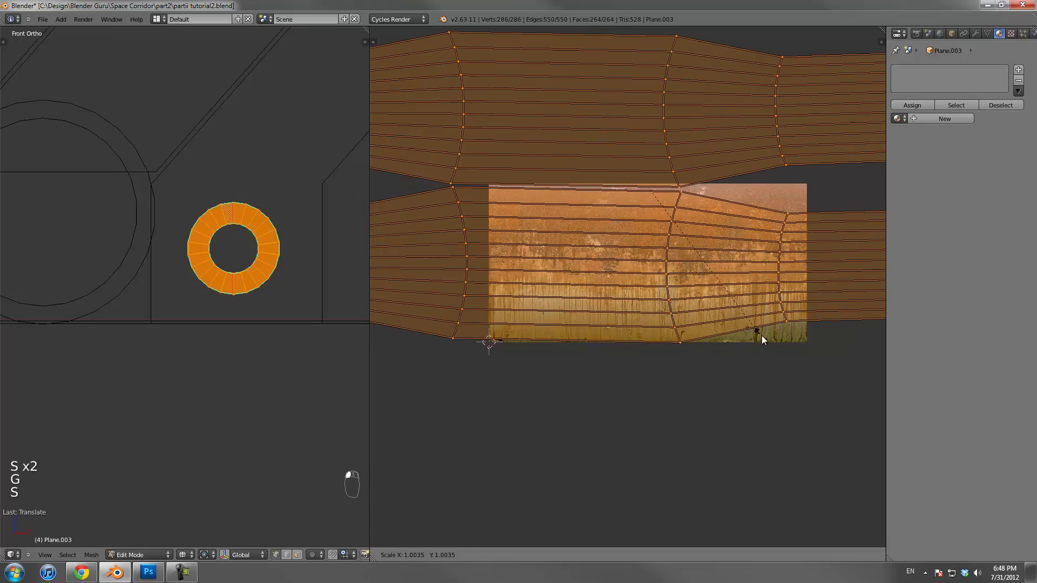
Move and scale the narrow pipe's UV strips so the lower strip fits the height of the rust texture
key(g)
click(768, 334)
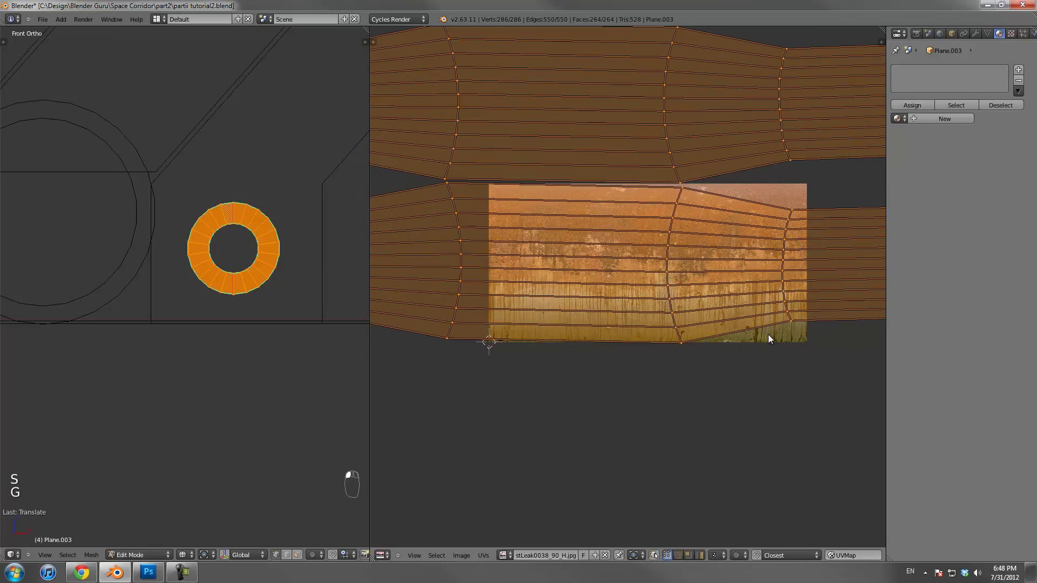
scroll(768, 335, down, 2)
key(s)
click(789, 343)
scroll(747, 314, down, 2)
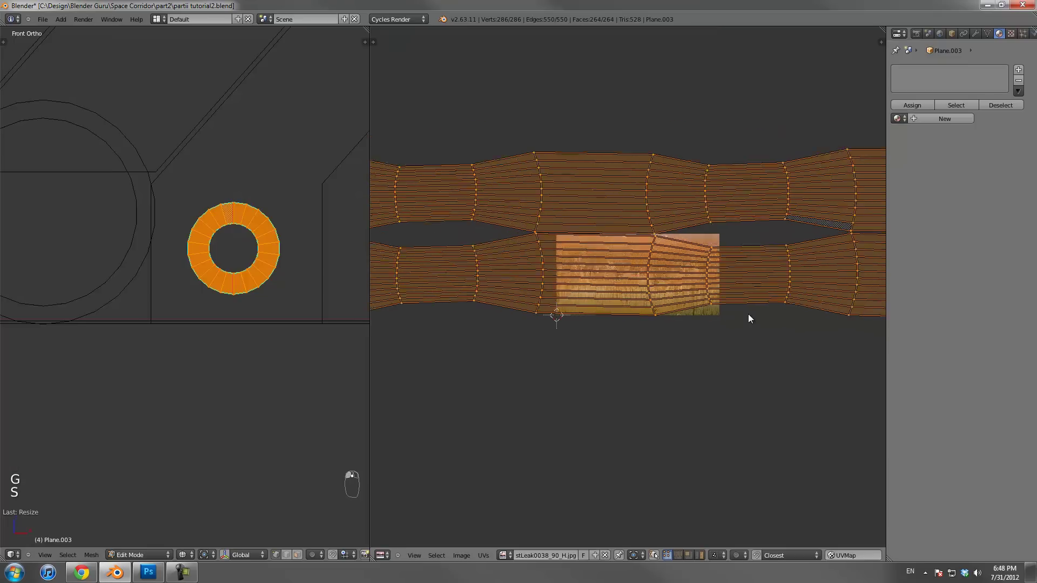
scroll(565, 259, down, 3)
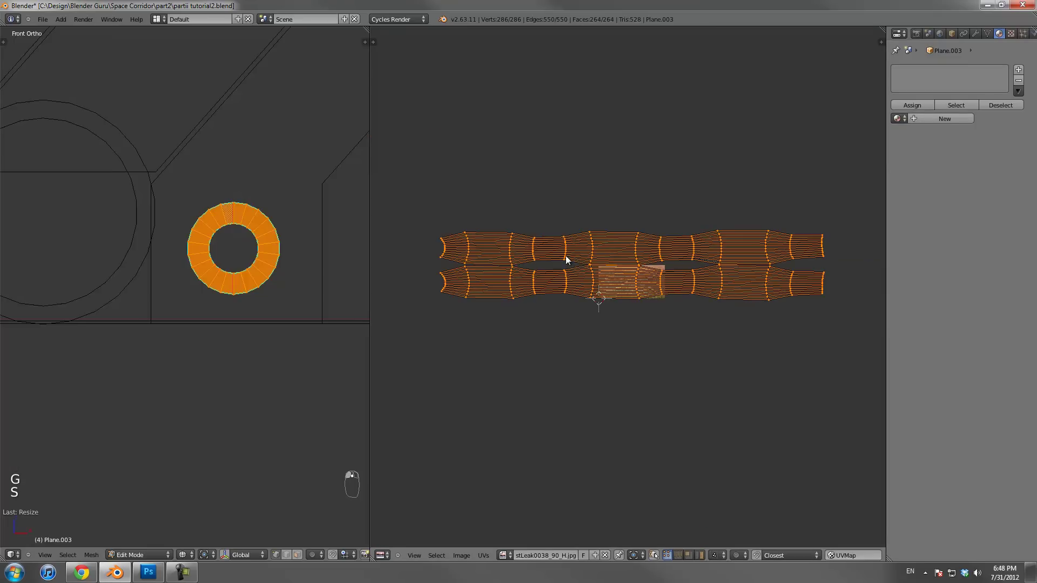
Return to Object Mode and set the 3D viewport shading to Texture, viewing the pipes at an angle
key(Tab)
click(186, 555)
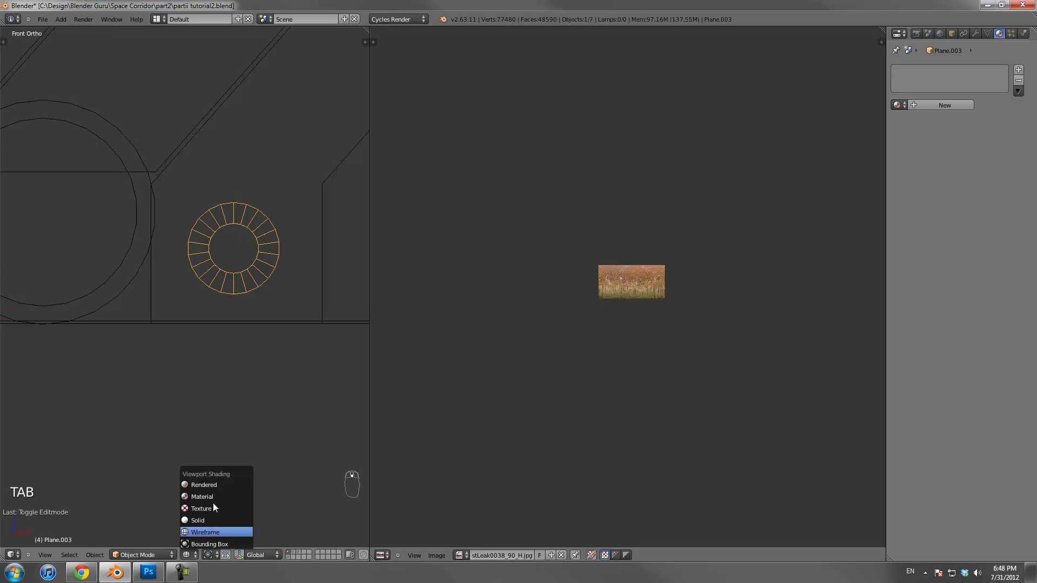
click(218, 501)
middle_drag(261, 250, 265, 263)
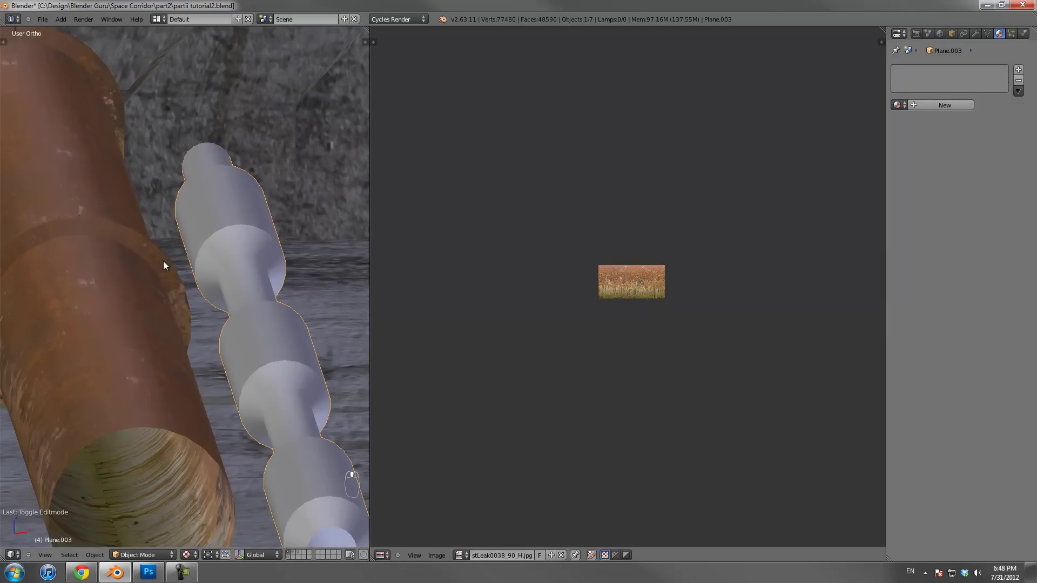
Link the large rusty pipe's material to the narrow pipe and deselect everything
scroll(164, 265, down, 2)
shift+right_click(144, 241)
key(ctrl+l)
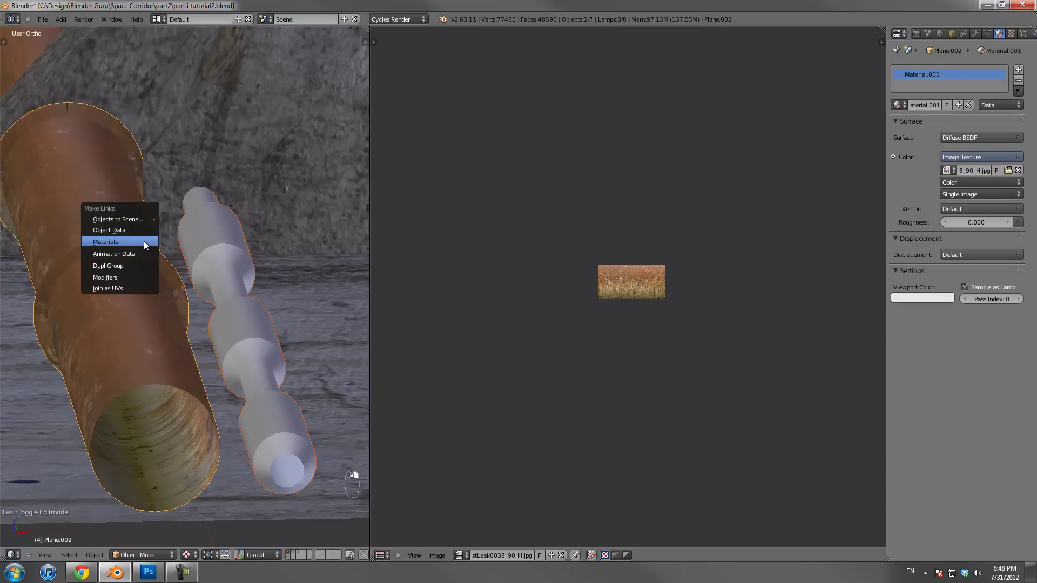
click(144, 241)
key(a)
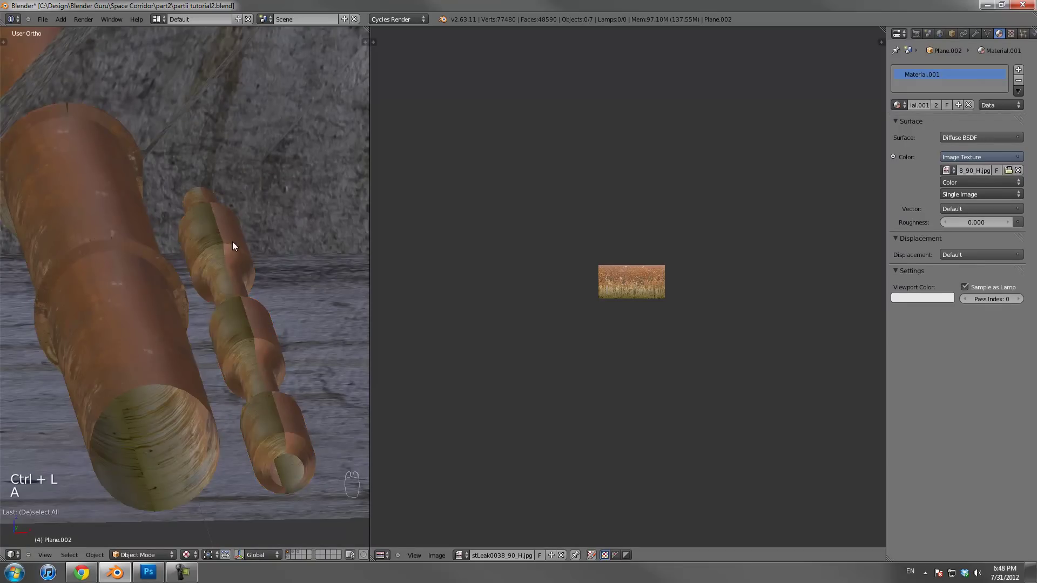
Select the narrow pipe and enter Edit Mode to show its UV layout
right_click(233, 245)
middle_drag(232, 245, 243, 249)
key(Tab)
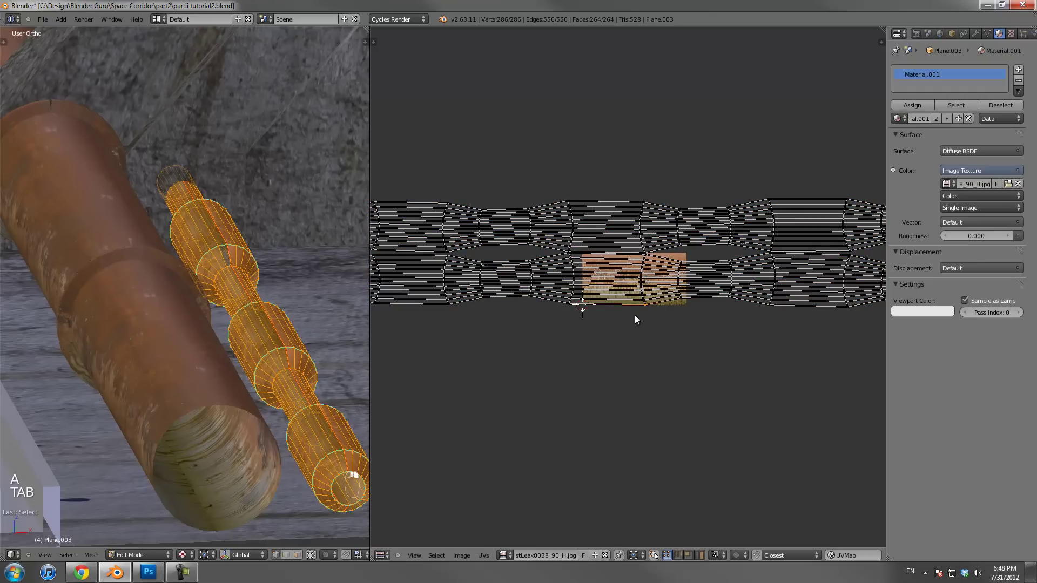
key(l)
scroll(700, 352, down, 3)
key(r)
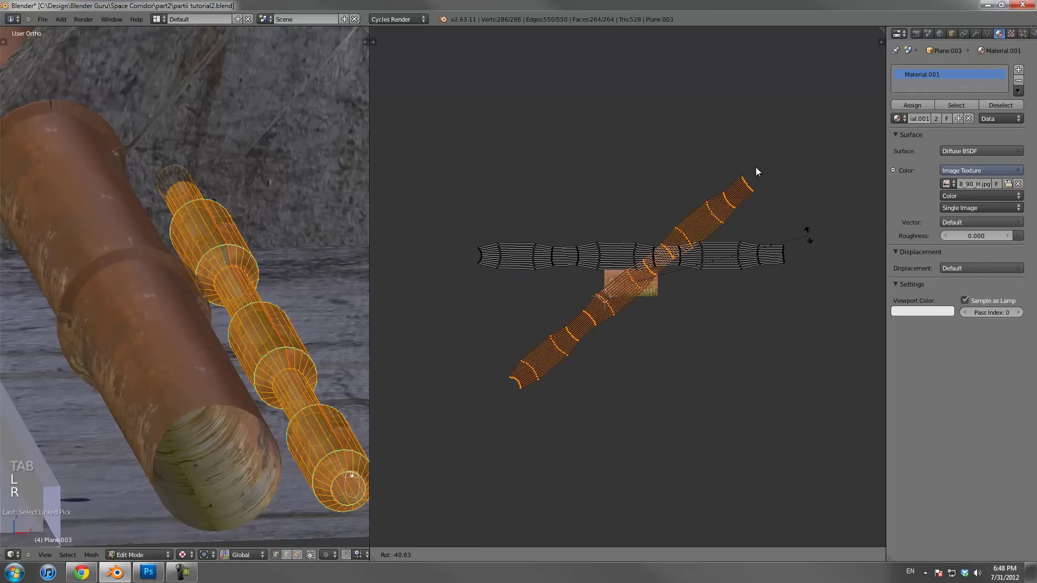
click(403, 172)
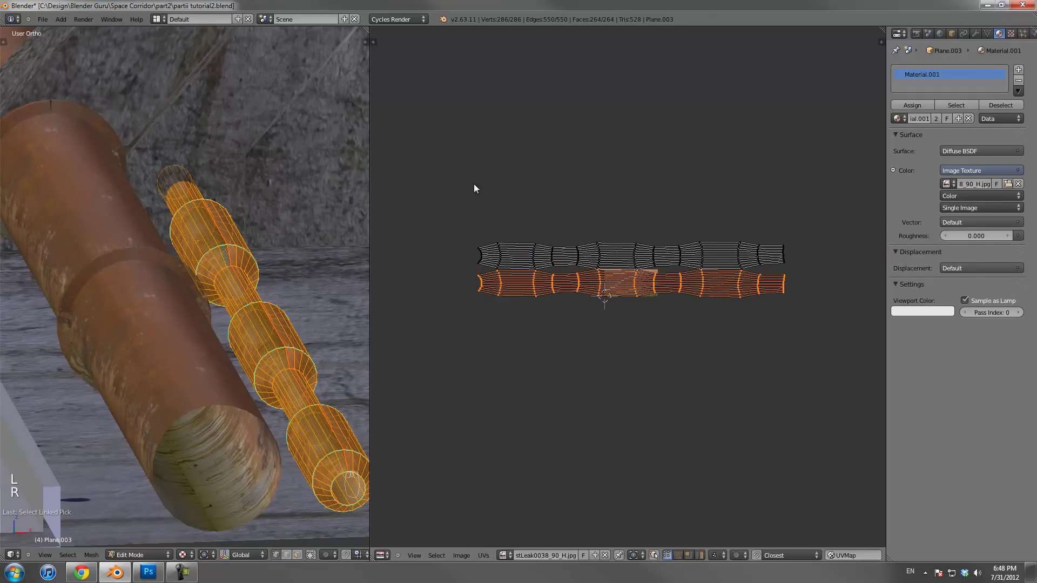
Rotate the entire upper UV island about 180 degrees and check the texture on the narrow pipe in Object Mode
right_click(582, 242)
key(ctrl+l)
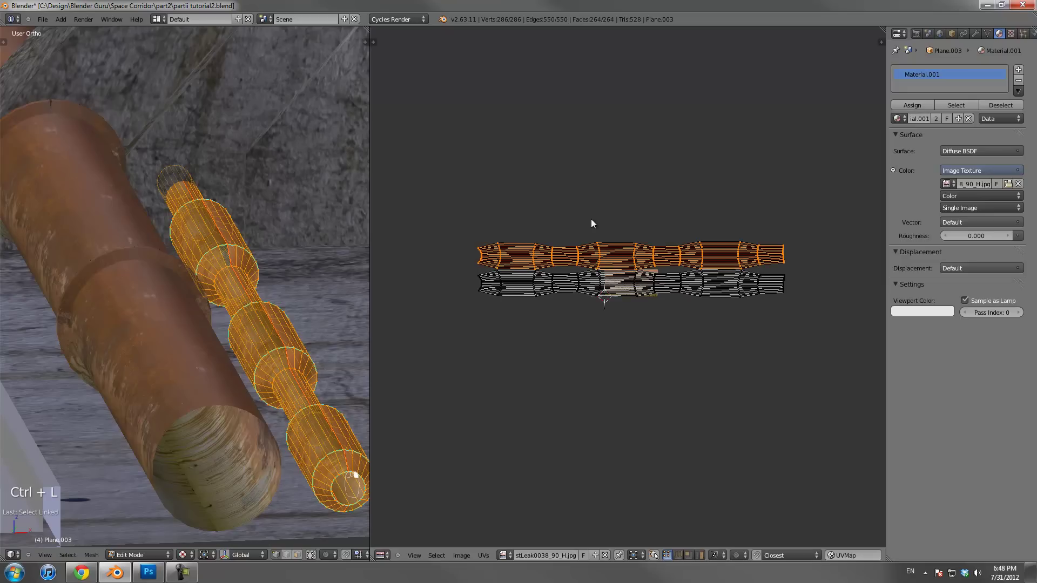
key(r)
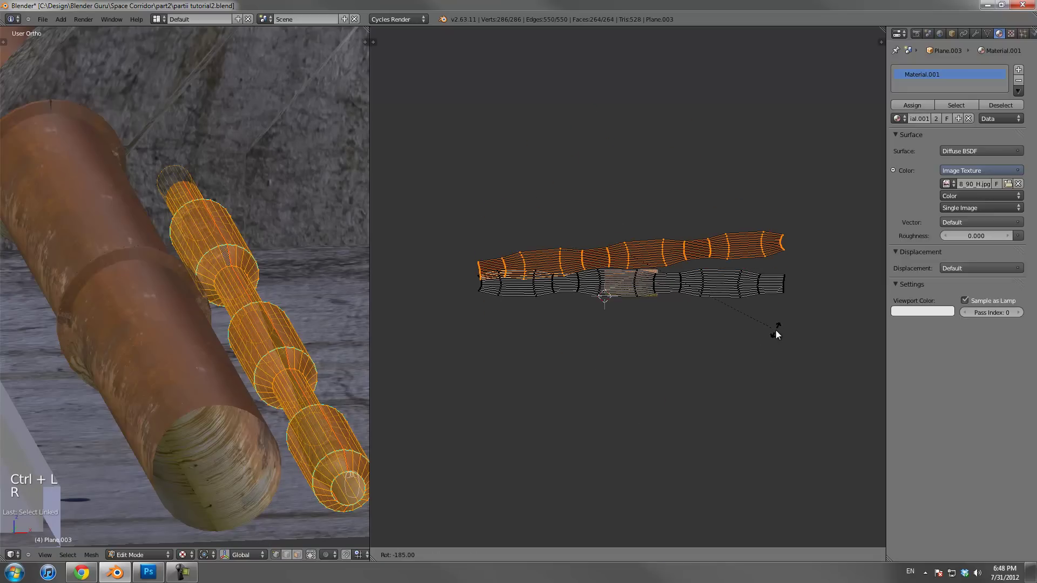
click(778, 345)
key(Tab)
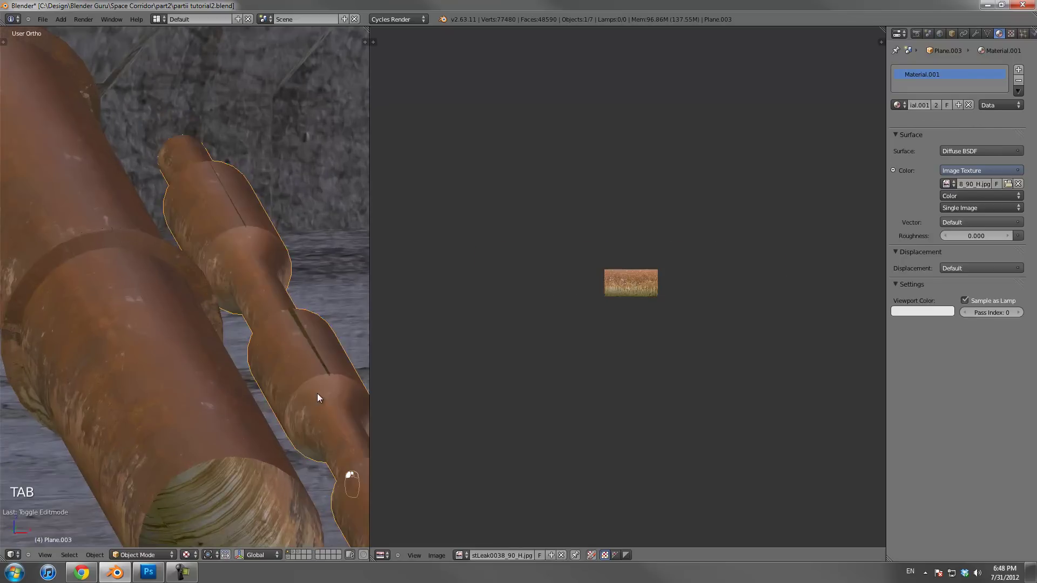
scroll(317, 393, down, 2)
scroll(316, 393, up, 4)
Shift the narrow pipe's upper UV island along the Y axis and inspect the texture seam
key(Tab)
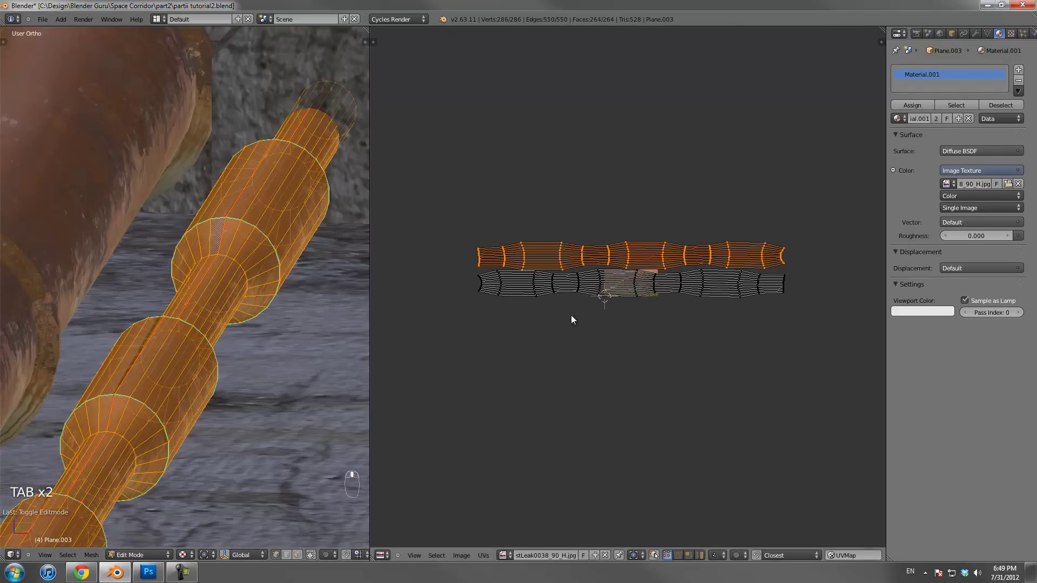
scroll(615, 286, up, 2)
key(g)
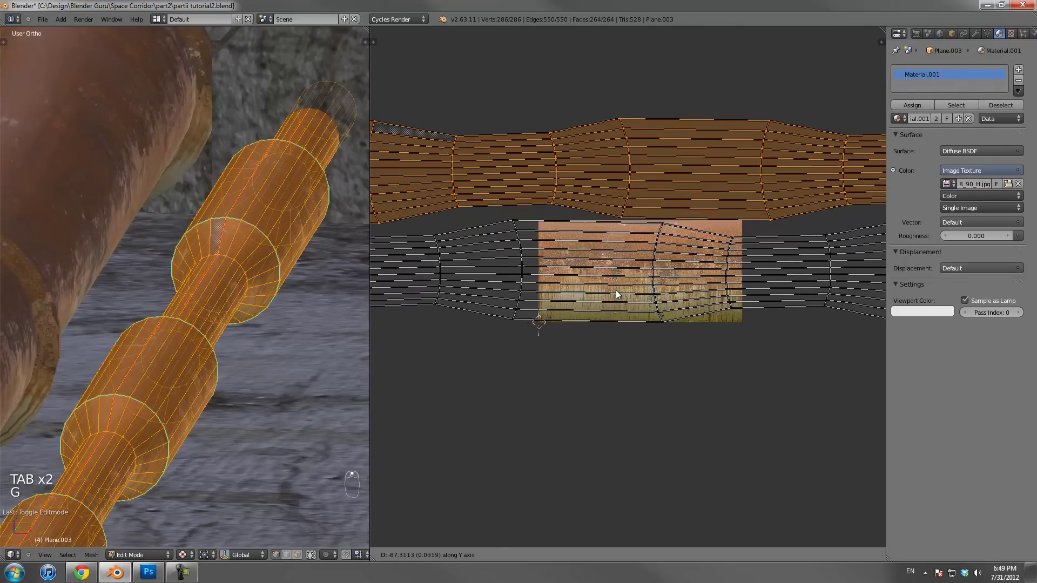
click(618, 291)
scroll(163, 326, down, 2)
key(Tab)
middle_drag(163, 326, 192, 331)
Nudge the upper UV island slightly further down so its edge overlaps the top of the rust texture
key(Tab)
key(g)
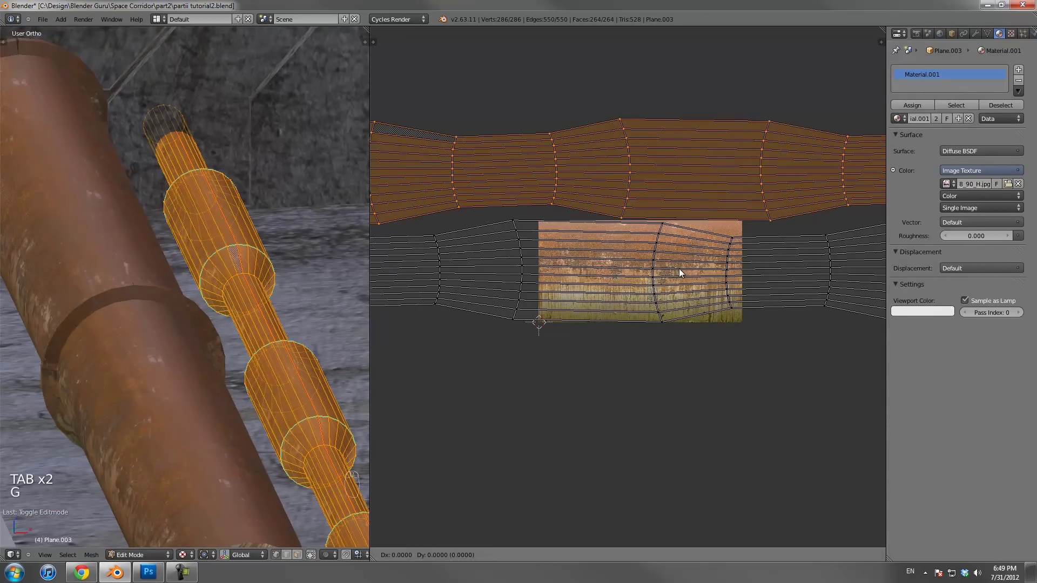
click(679, 270)
key(Tab)
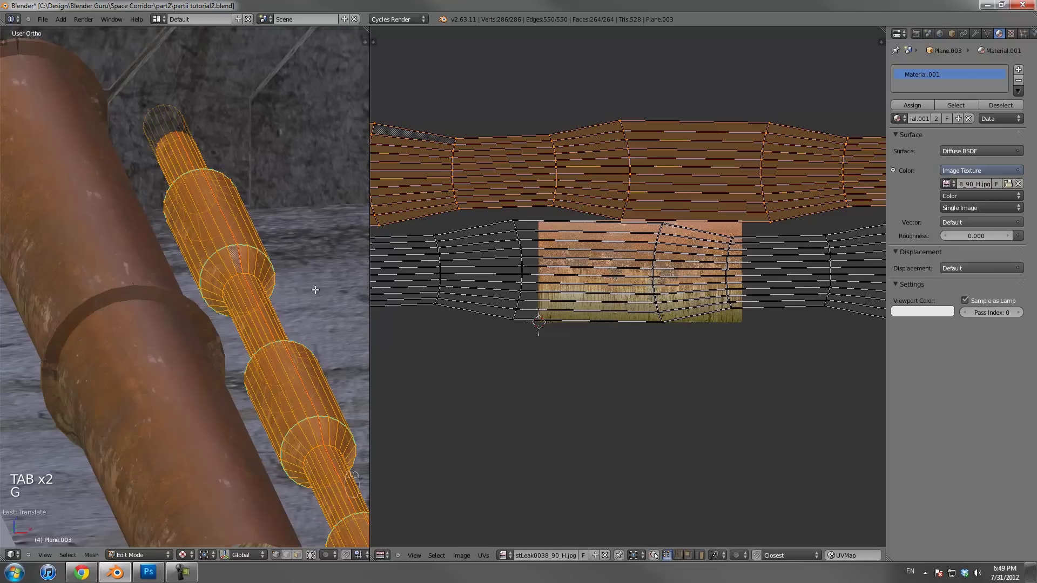
scroll(300, 290, down, 3)
scroll(293, 296, up, 4)
key(Tab)
key(g)
key(y)
click(588, 295)
key(Tab)
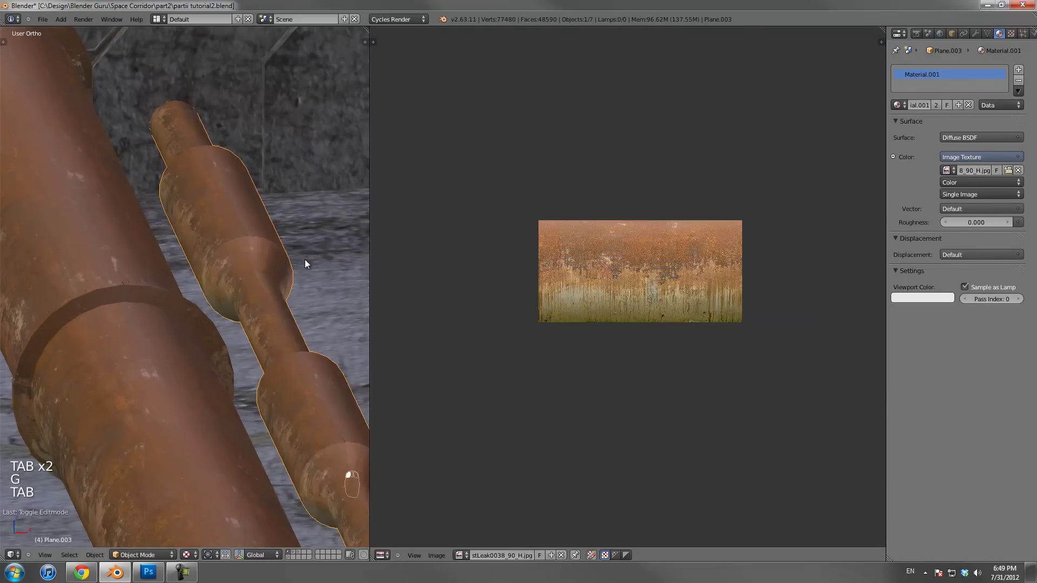
Select the lower UV island, nudge it slightly down along the Y axis and return to Object Mode
key(Tab)
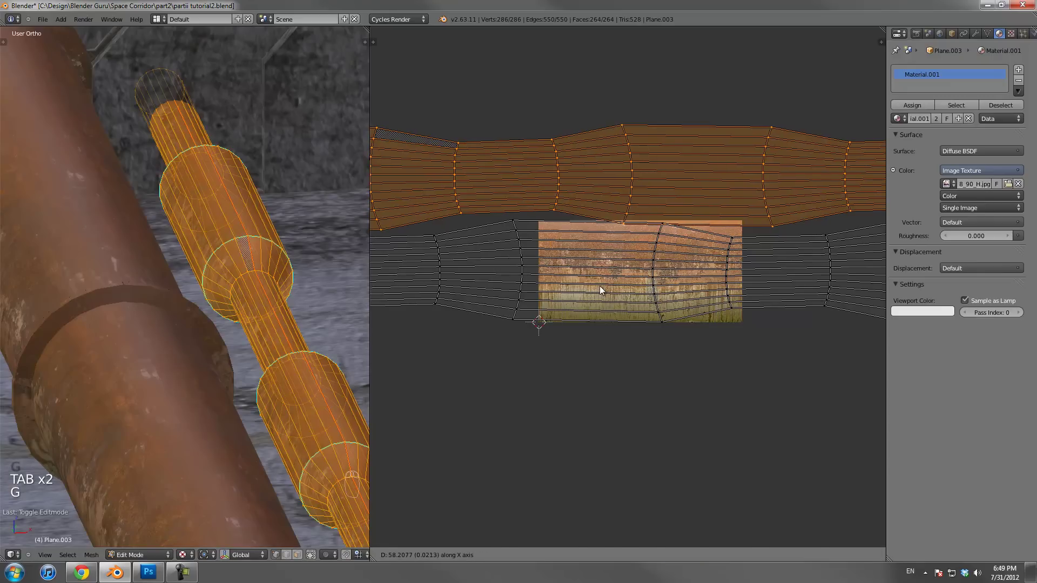
right_click(517, 277)
key(l)
key(g)
key(y)
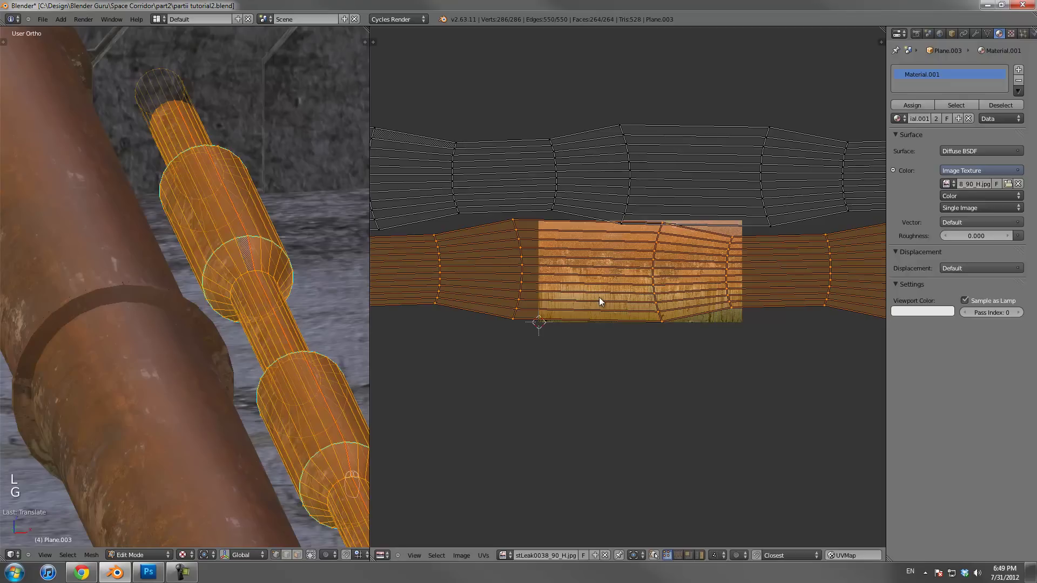
click(599, 299)
key(g)
key(y)
click(598, 299)
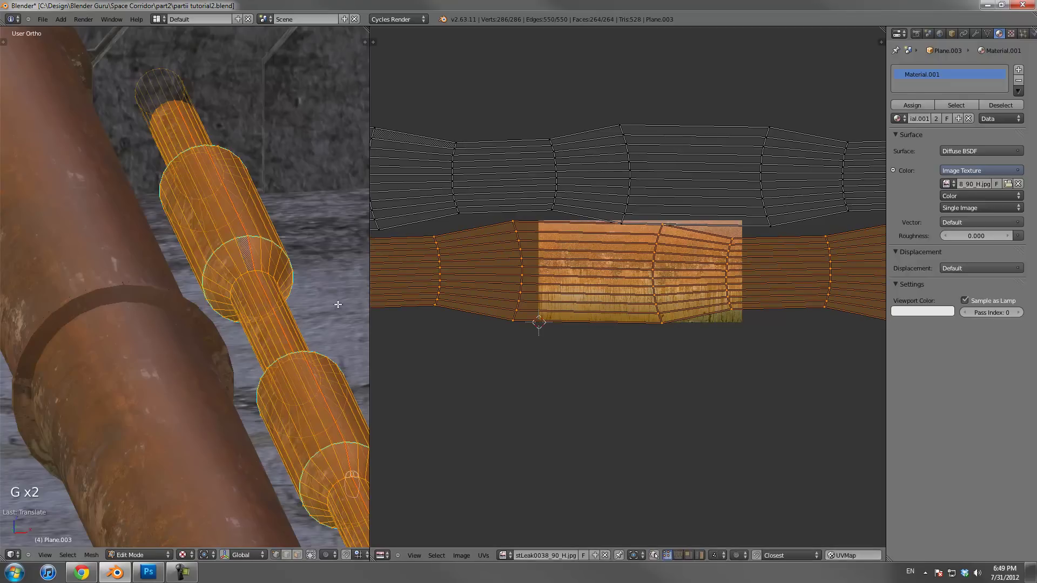
key(Tab)
Look through the scene camera to check the textured pipes in the corridor and widen the 3D view
middle_drag(336, 305, 144, 345)
scroll(213, 322, down, 4)
scroll(232, 368, down, 2)
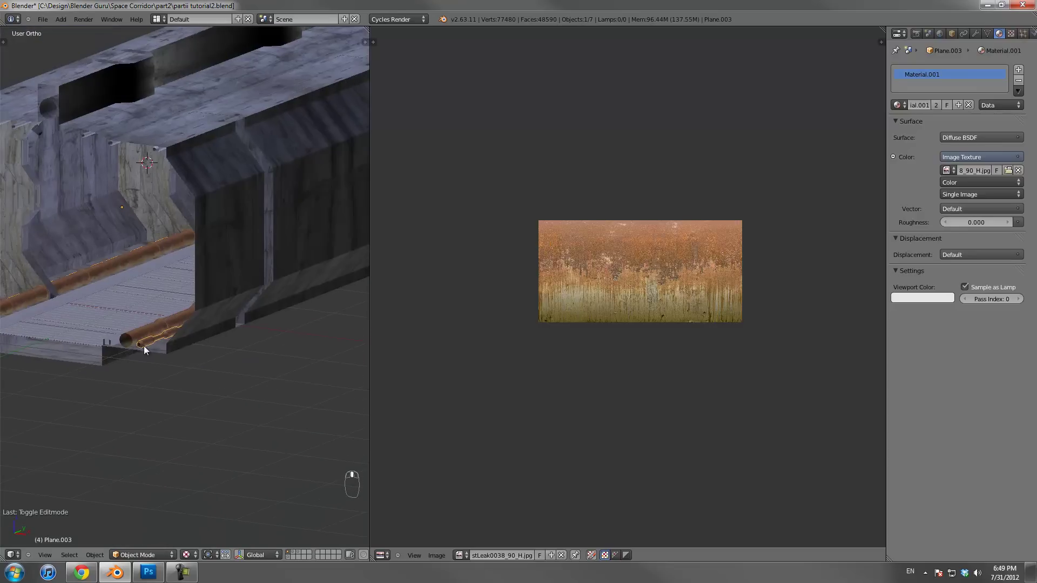
key(KP_0)
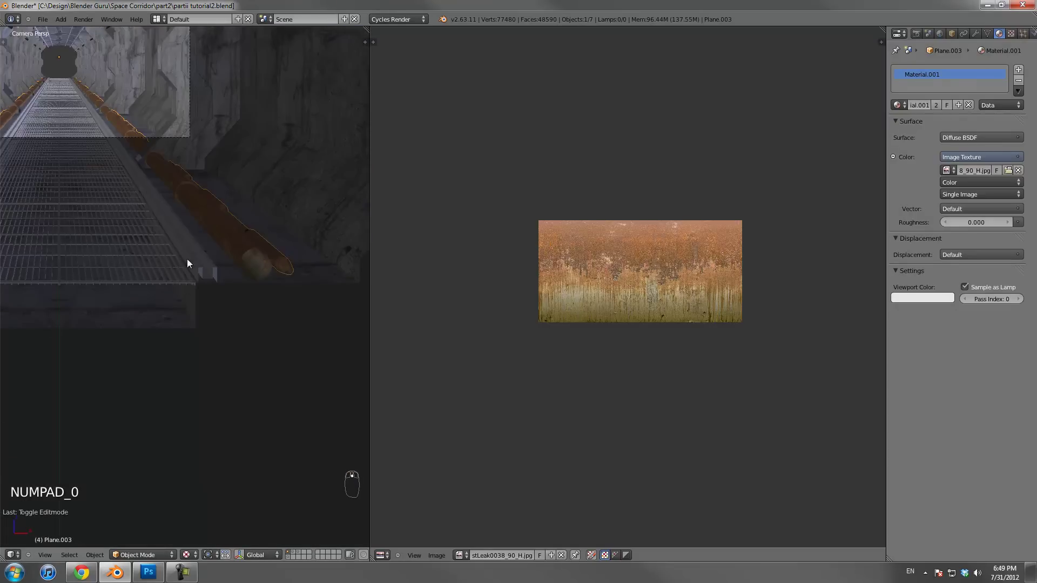
scroll(243, 357, up, 5)
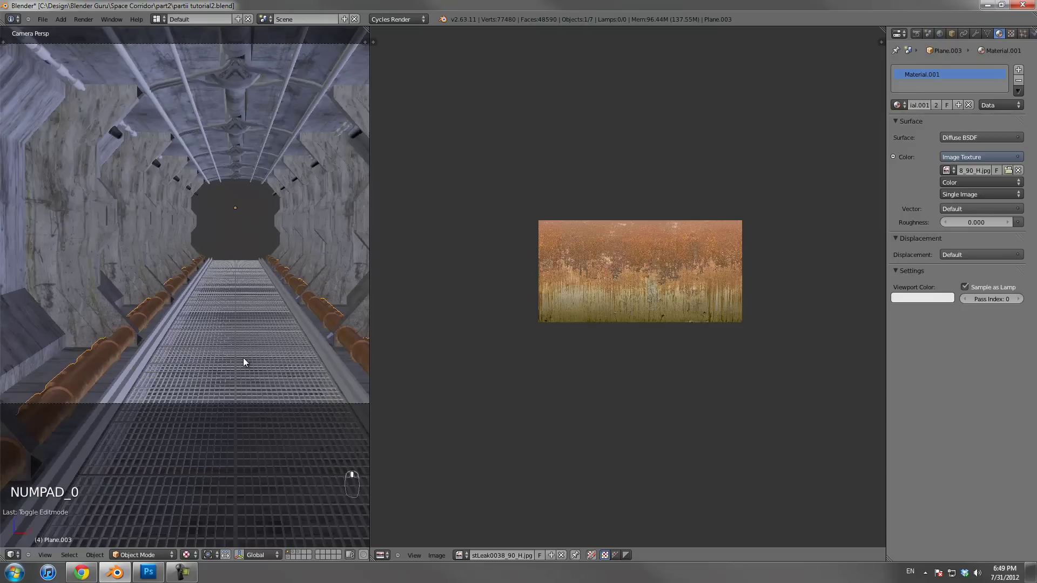
scroll(243, 361, down, 3)
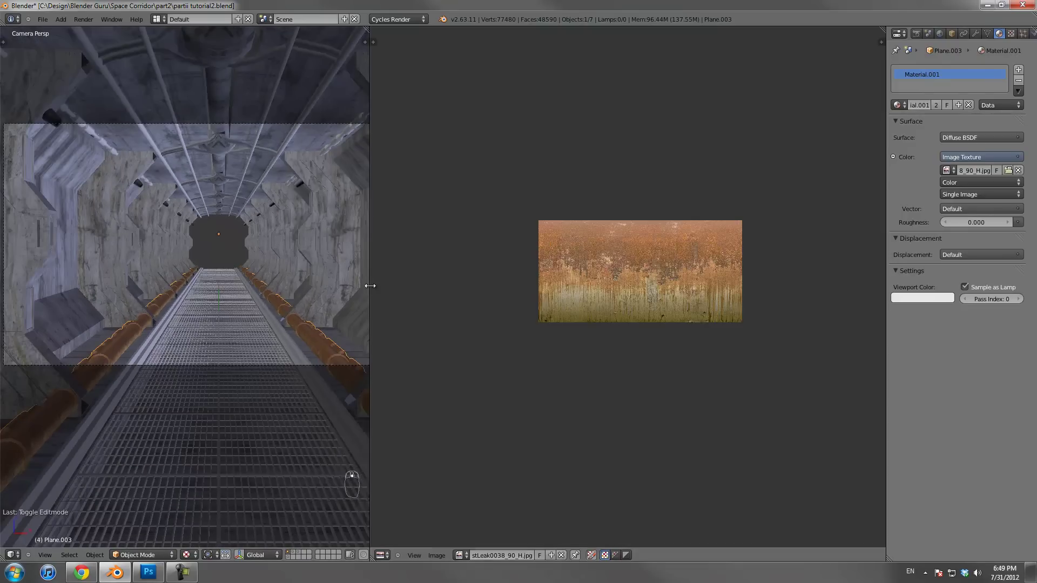
drag(369, 286, 527, 286)
Set the 3D viewport shading to Solid and save the corridor file
click(187, 554)
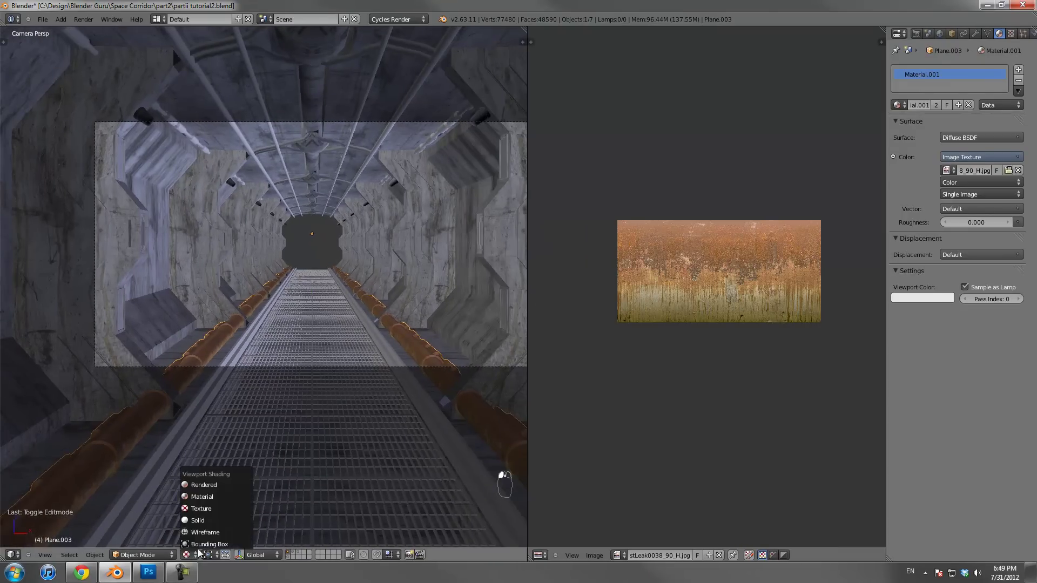
click(199, 520)
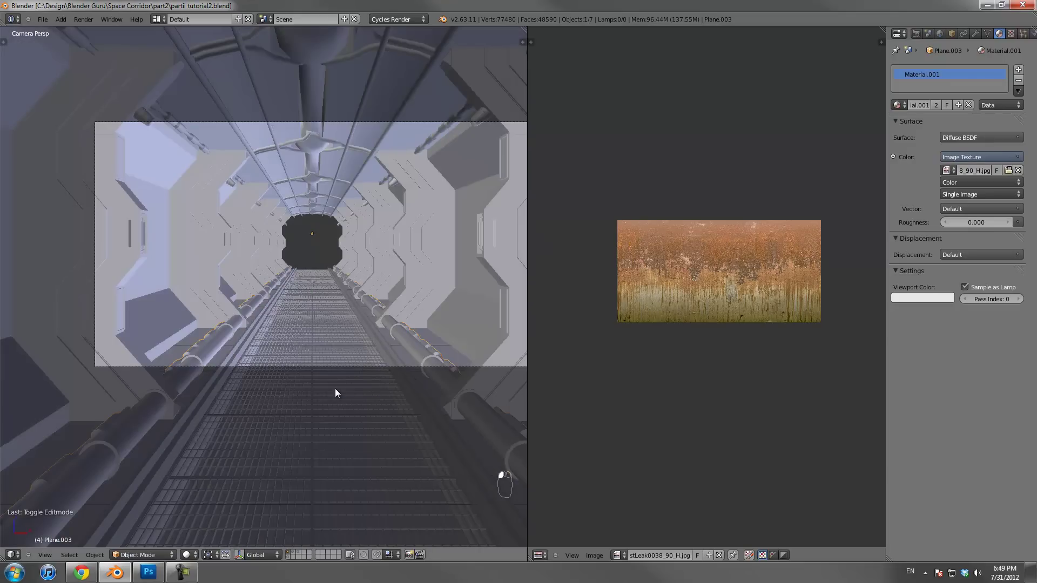
right_click(426, 293)
key(ctrl+s)
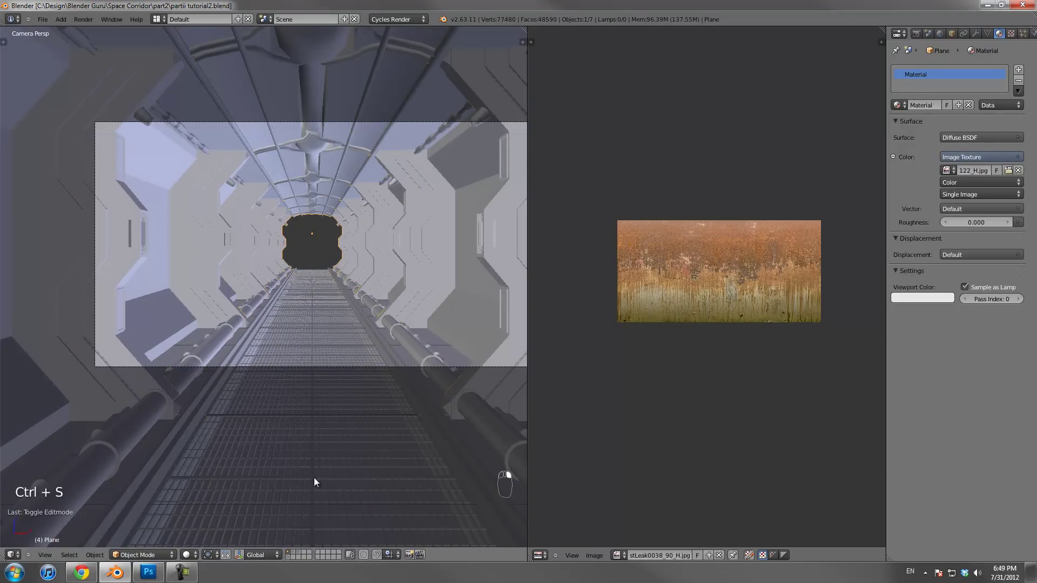
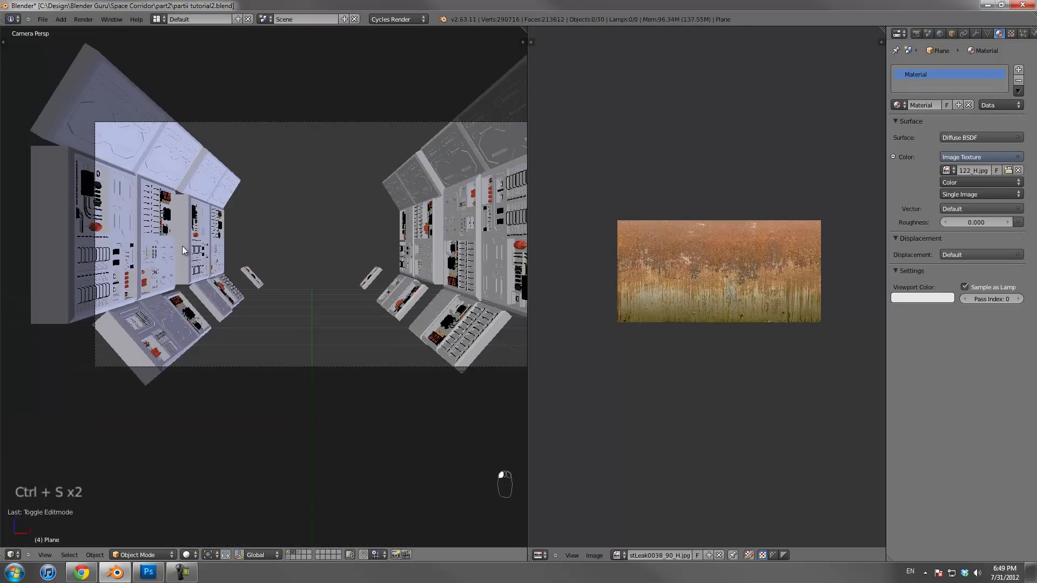
Select the upright wall panel at the near end of the control panel row
right_click(176, 245)
middle_drag(250, 254, 278, 440)
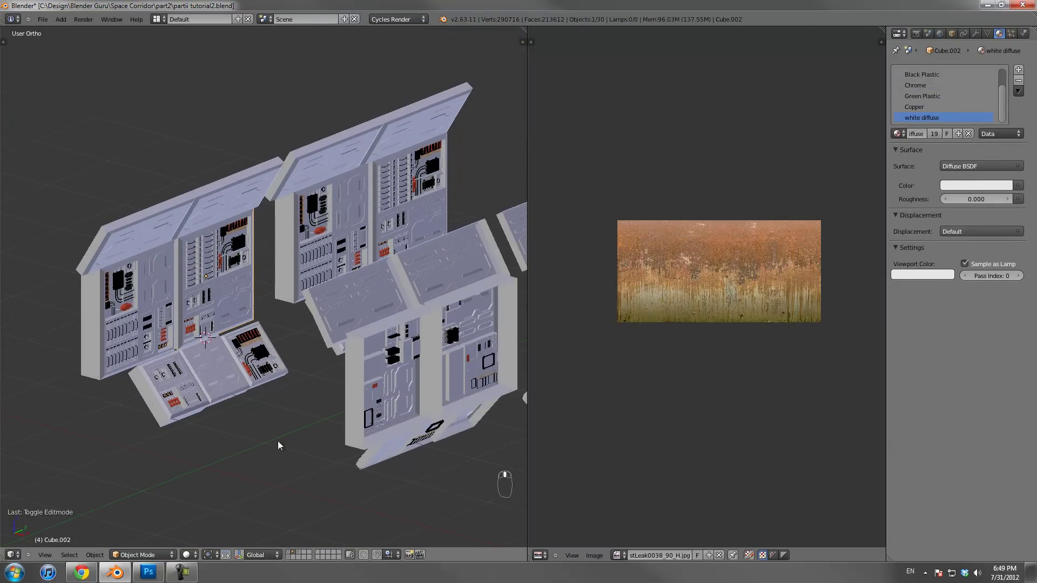
click(289, 553)
click(292, 551)
shift+middle_drag(174, 300, 291, 293)
scroll(266, 294, up, 4)
right_click(267, 277)
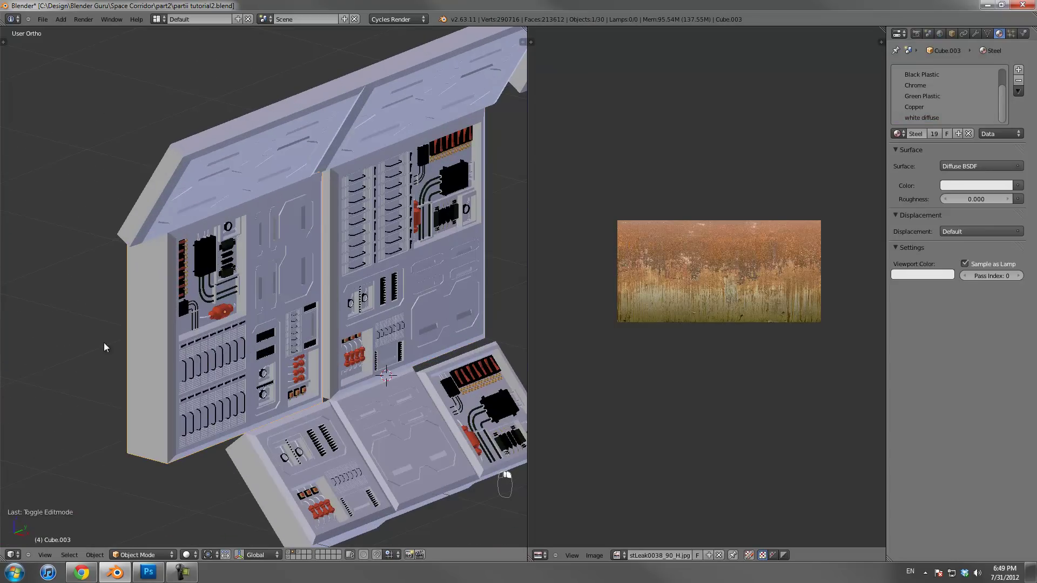
Show the selected wall panel from the right in wireframe and enter Edit Mode
scroll(212, 305, down, 2)
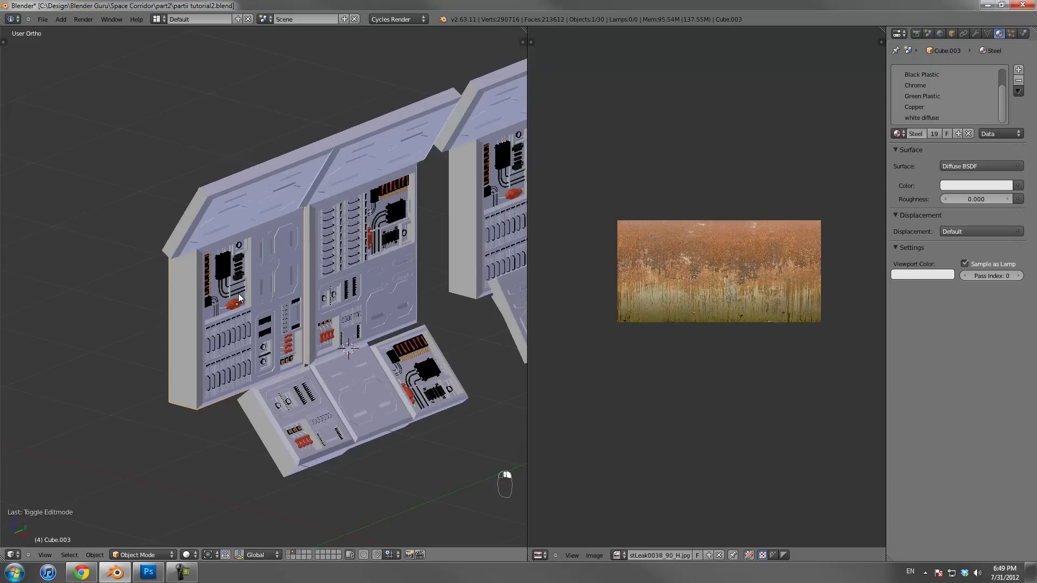
scroll(238, 297, down, 6)
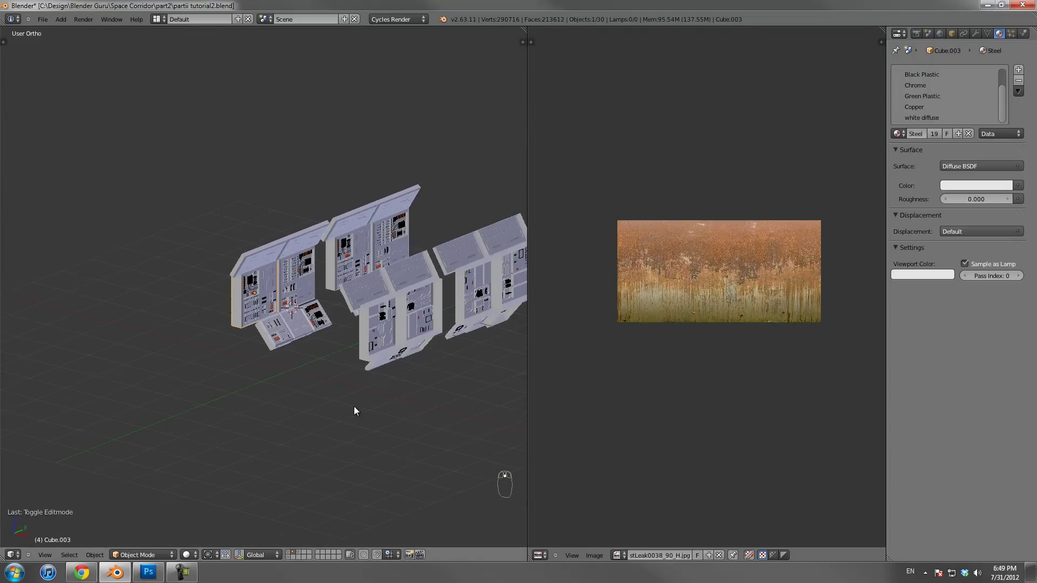
key(KP_3)
key(z)
scroll(227, 352, up, 2)
scroll(228, 352, up, 4)
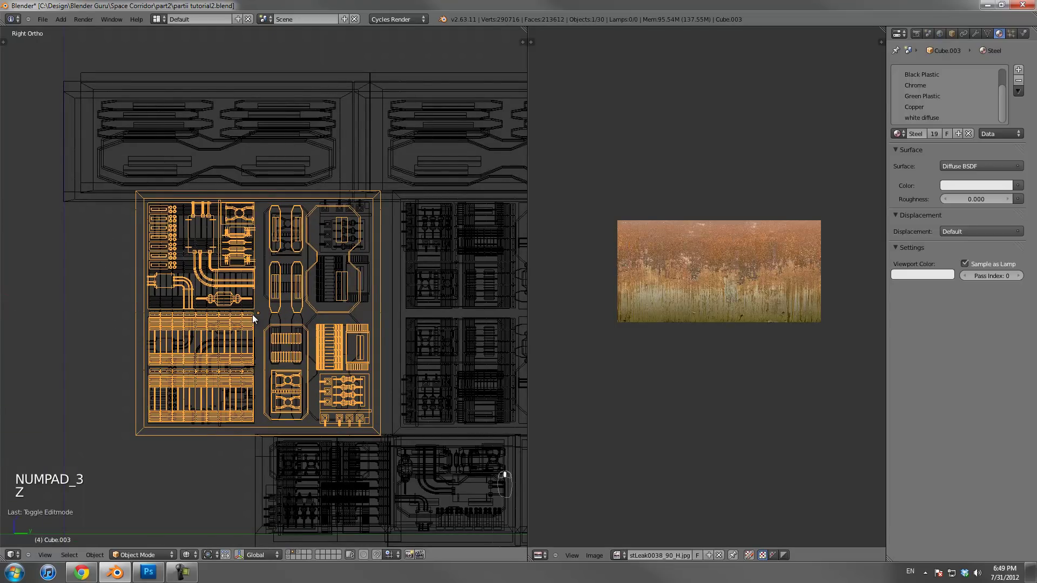
key(Tab)
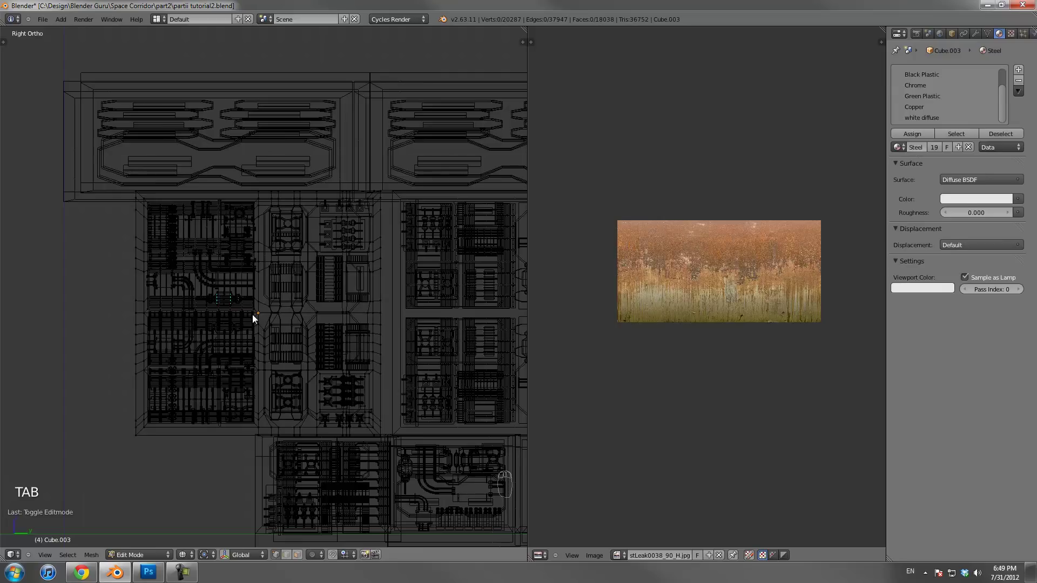
Leave Edit Mode and set the Steel material's diffuse color to an Image Texture using MetalBase0122_H.jpg
key(Tab)
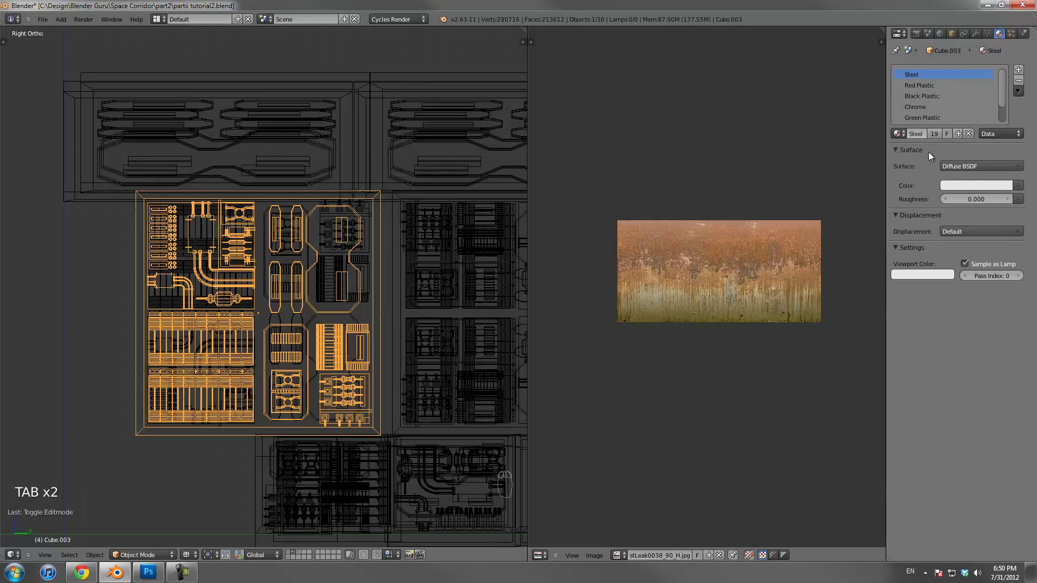
click(1017, 185)
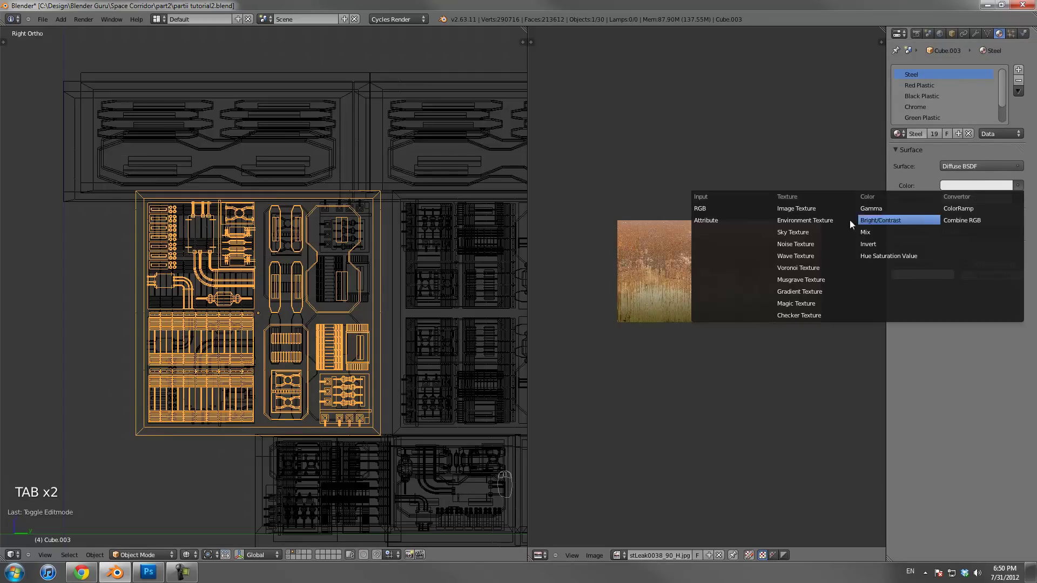
click(823, 208)
click(947, 199)
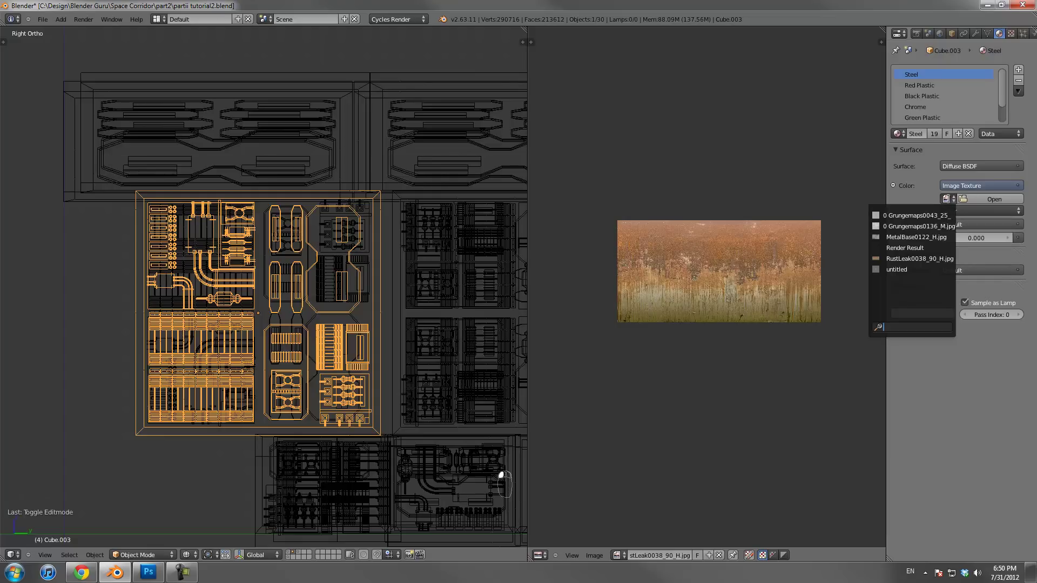
click(928, 240)
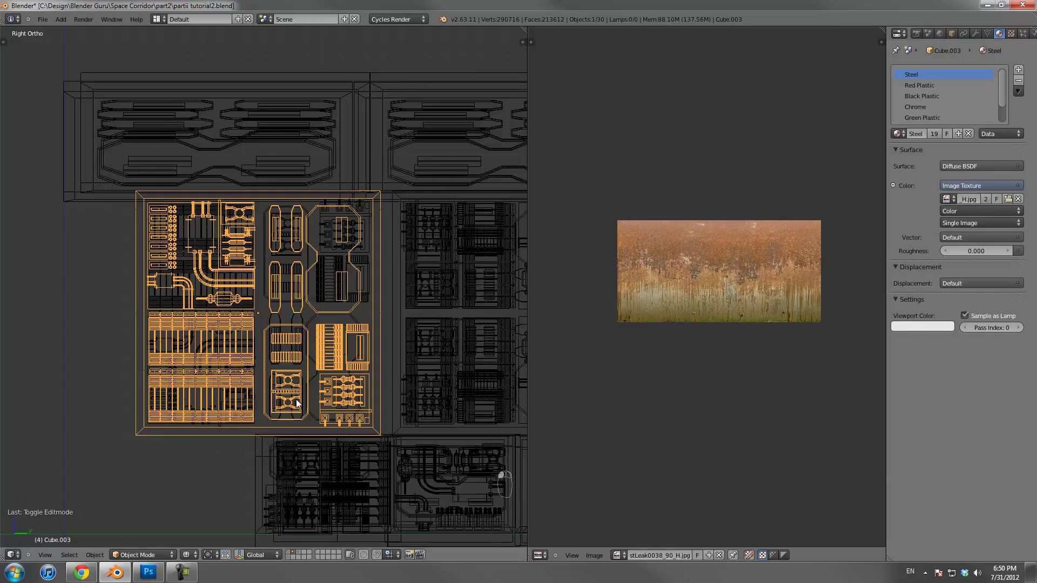
Select all of the wall panel's geometry in Edit Mode and load MetalBase0122_H.jpg in the image editor
key(Tab)
key(a)
key(a)
key(a)
key(a)
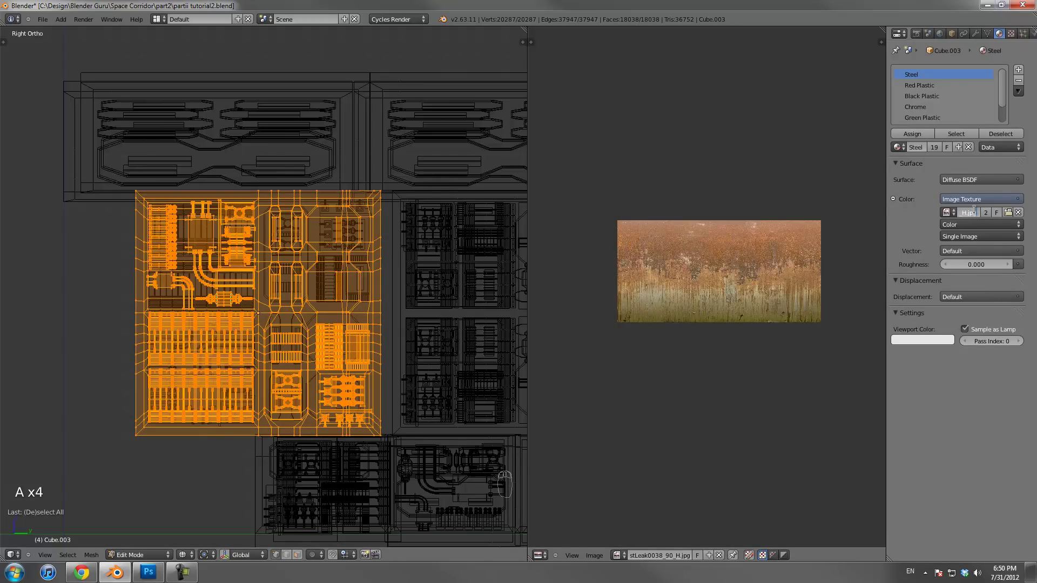
key(Escape)
key(a)
key(a)
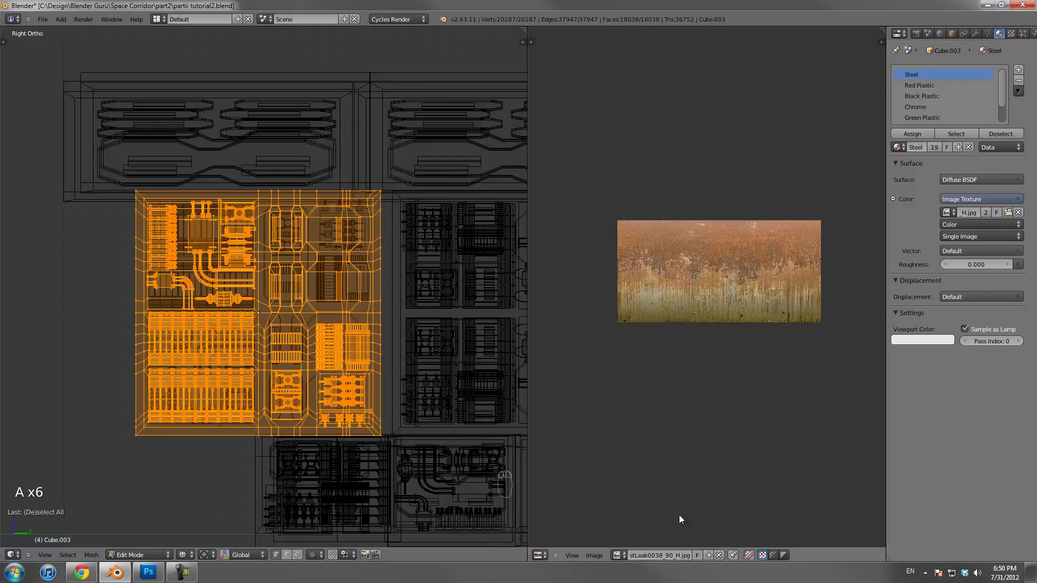
click(625, 556)
click(648, 461)
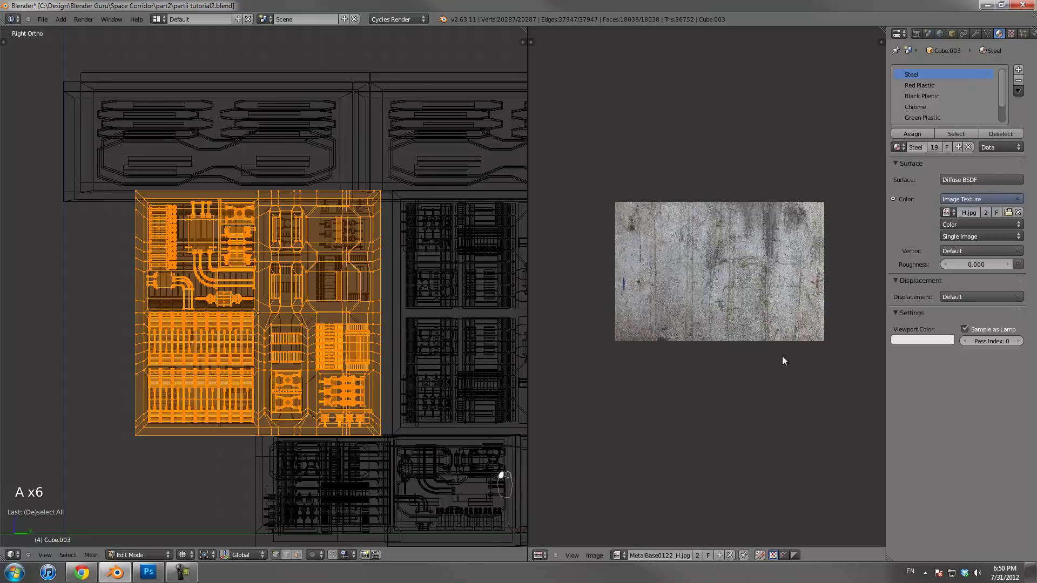
Project the panel's UVs from the right view, then scale and move the layout to fill the metal image
scroll(298, 293, up, 2)
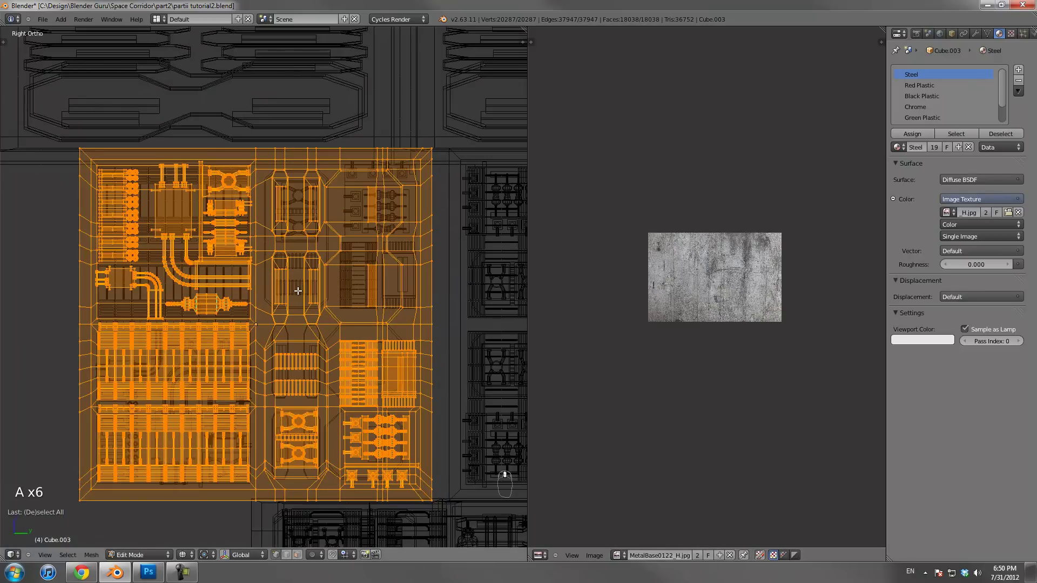
key(u)
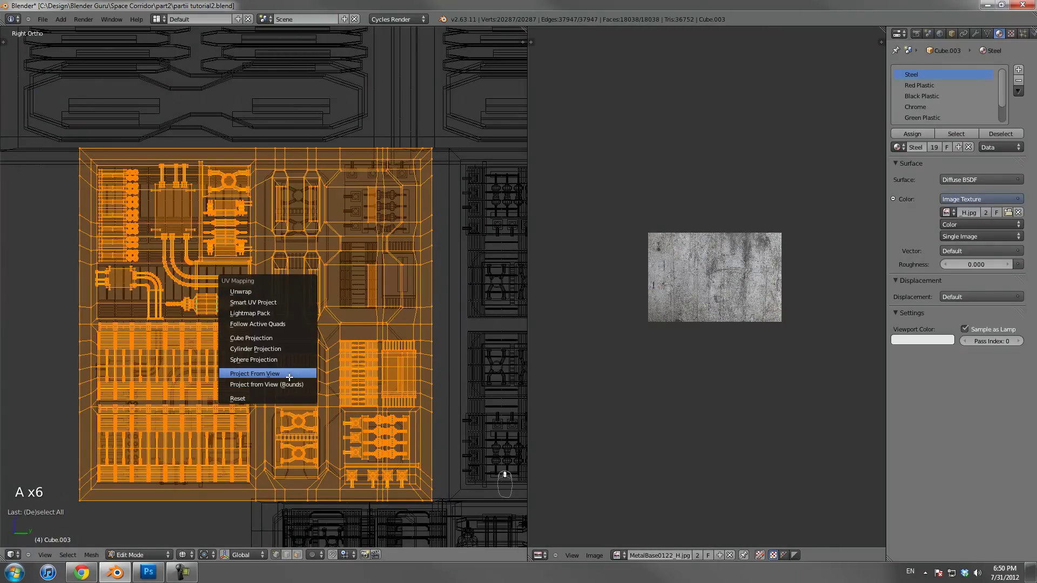
key(Return)
scroll(729, 303, up, 4)
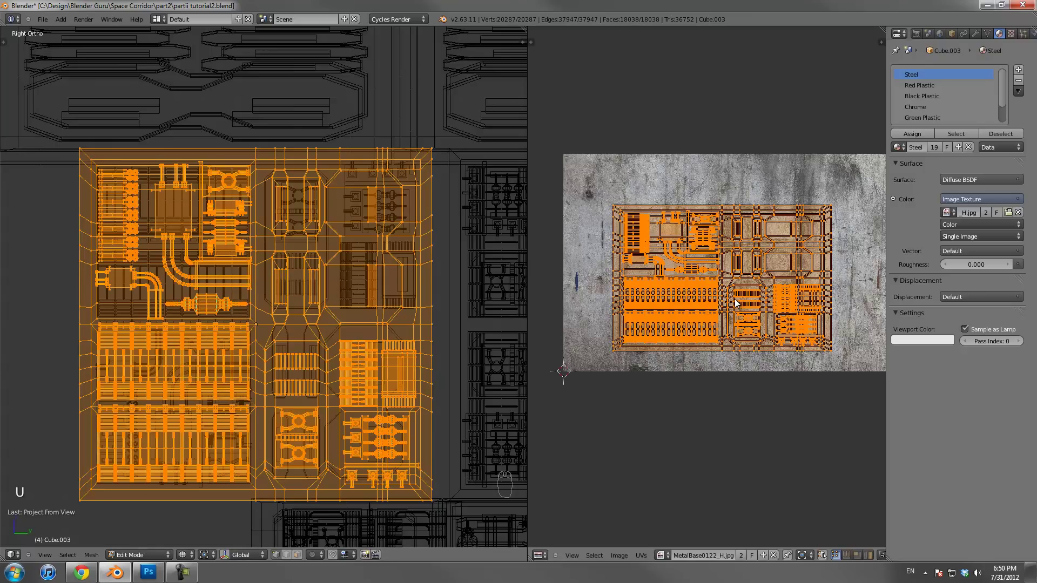
key(s)
click(828, 355)
key(g)
click(818, 355)
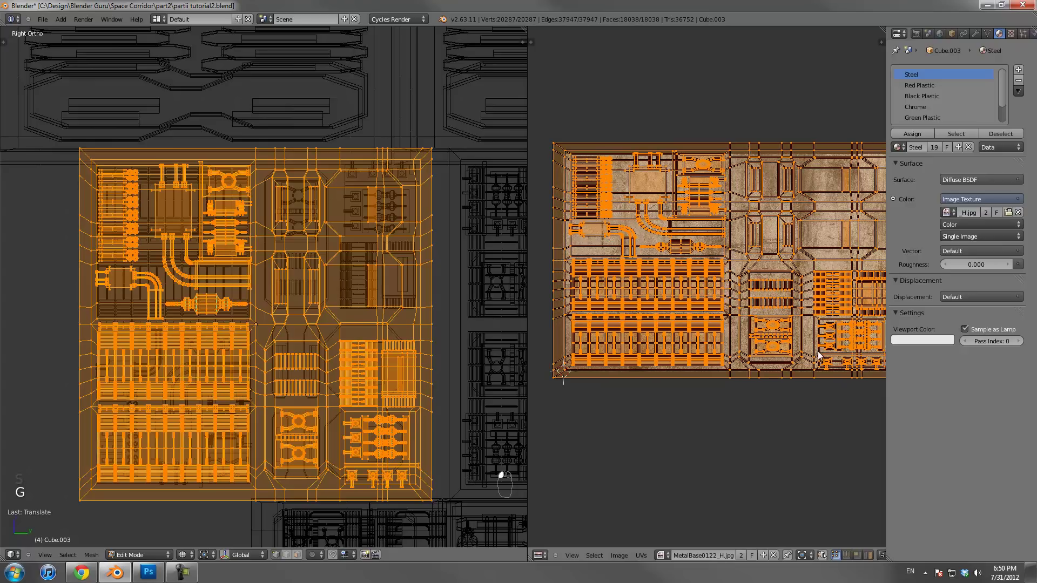
key(s)
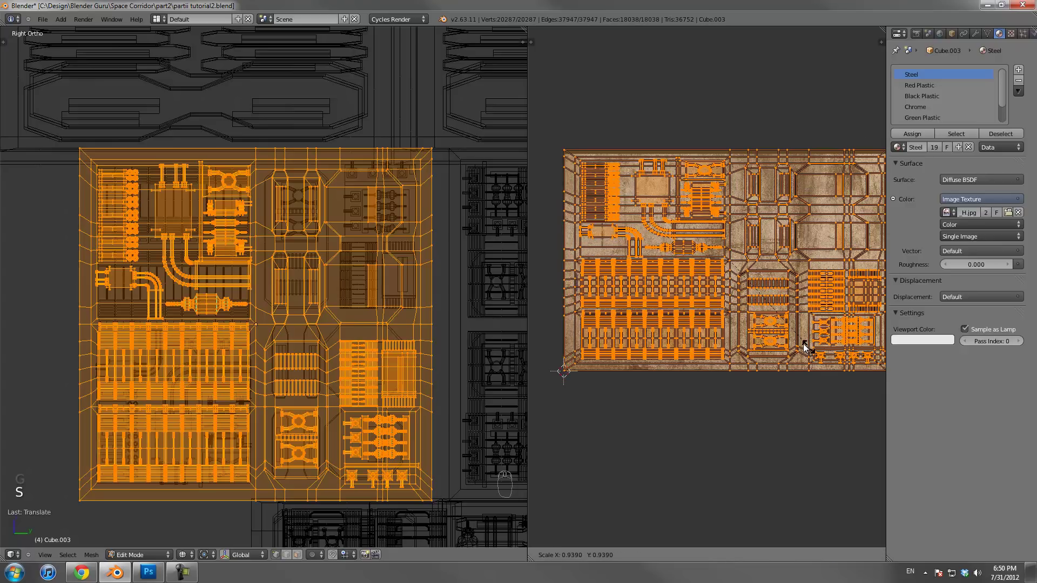
click(314, 325)
Leave Edit Mode, switch the viewport to Textured shading and examine the metal texture on the panel
middle_drag(326, 327, 339, 331)
key(Tab)
key(z)
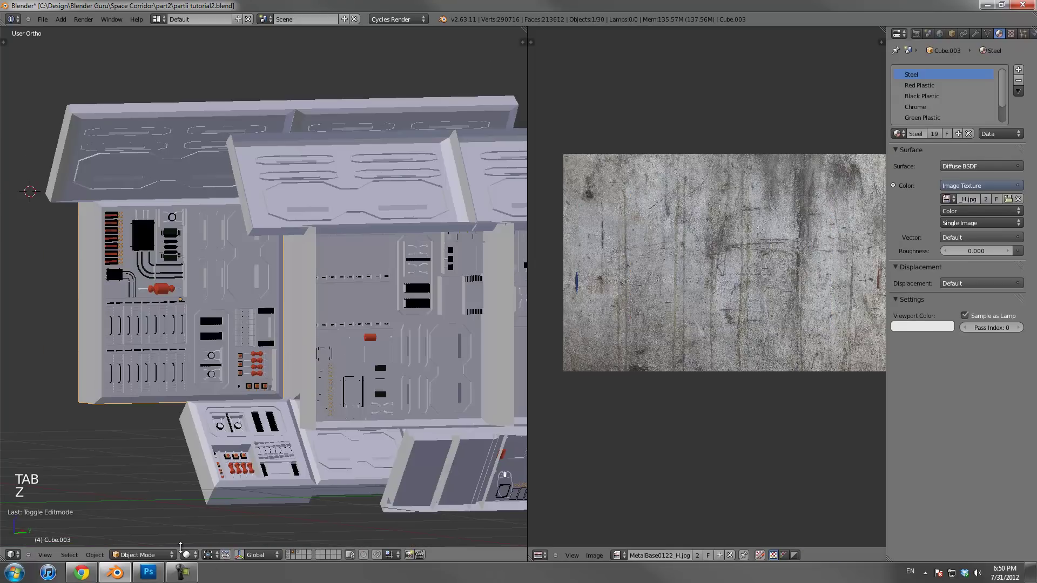
click(186, 554)
click(207, 510)
scroll(353, 332, up, 5)
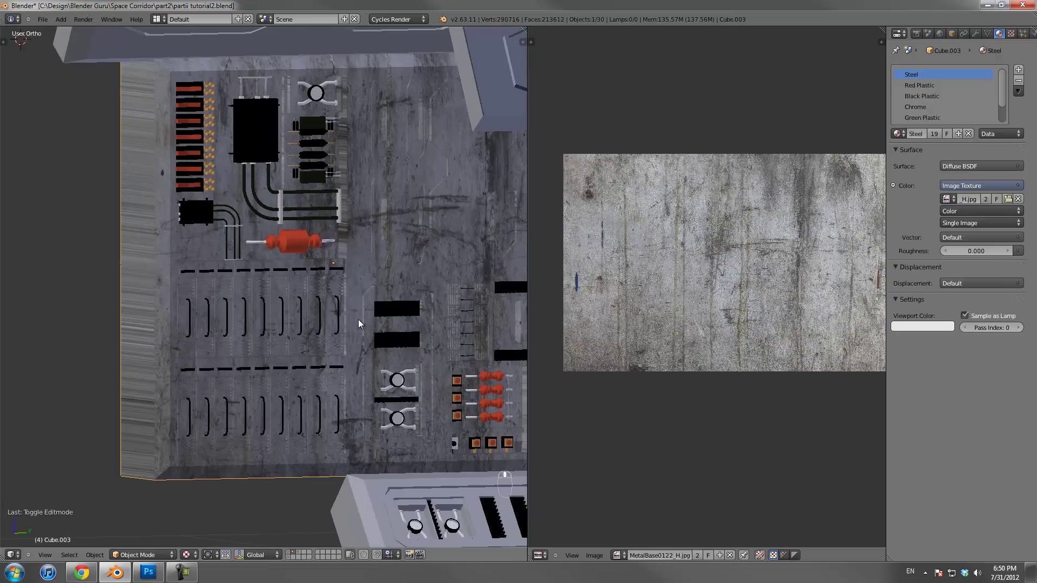
scroll(356, 318, down, 3)
Remap the whole panel from the right view with Project from View (Bounds)
key(Tab)
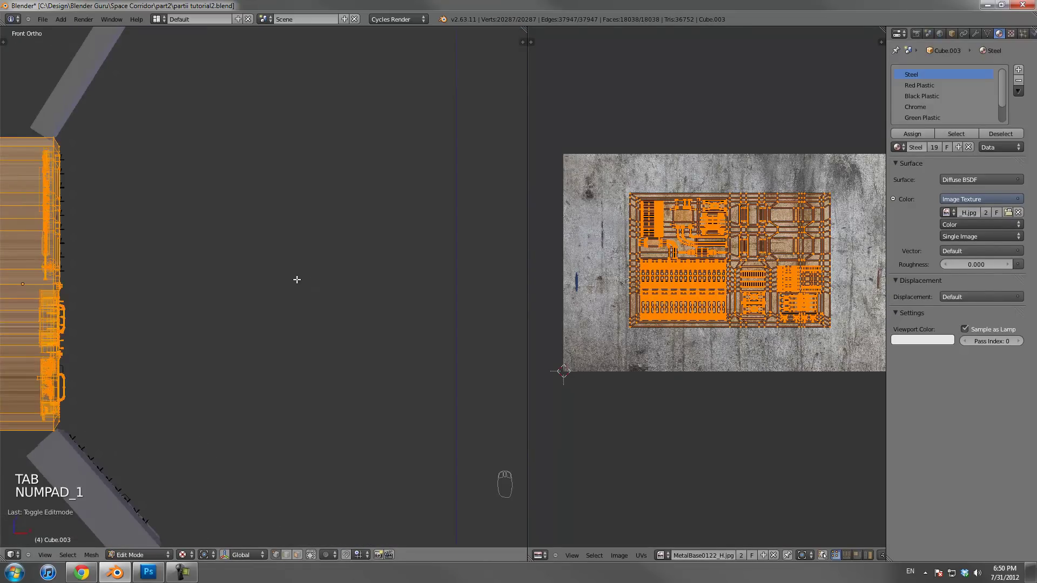
key(KP_3)
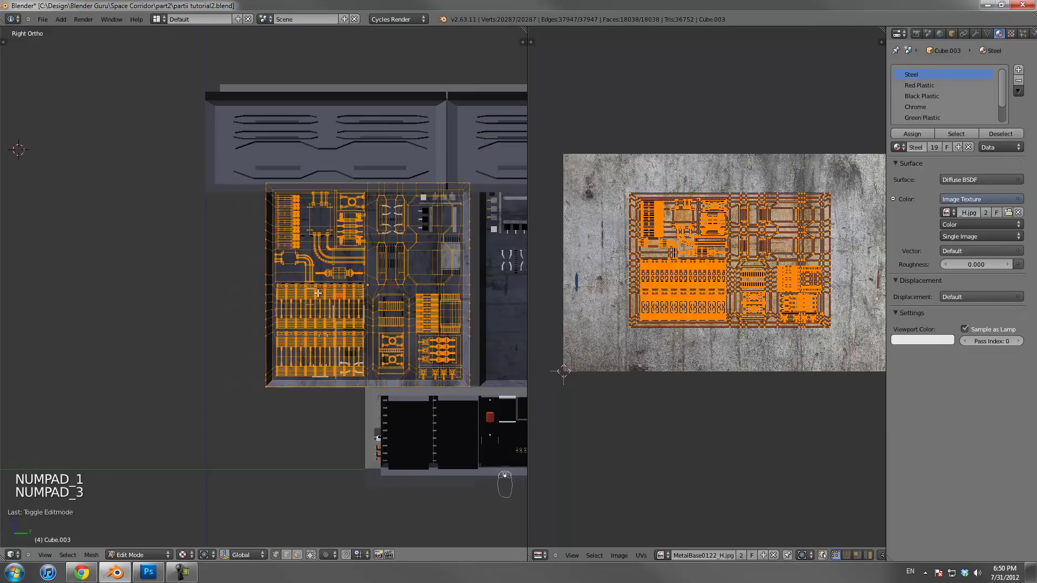
key(y)
key(u)
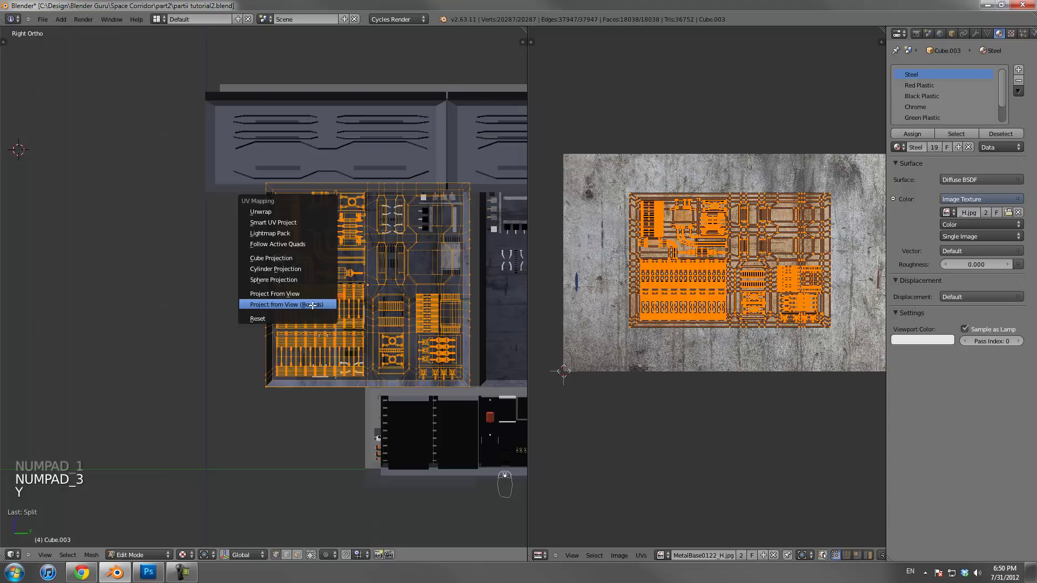
click(312, 305)
scroll(653, 300, down, 2)
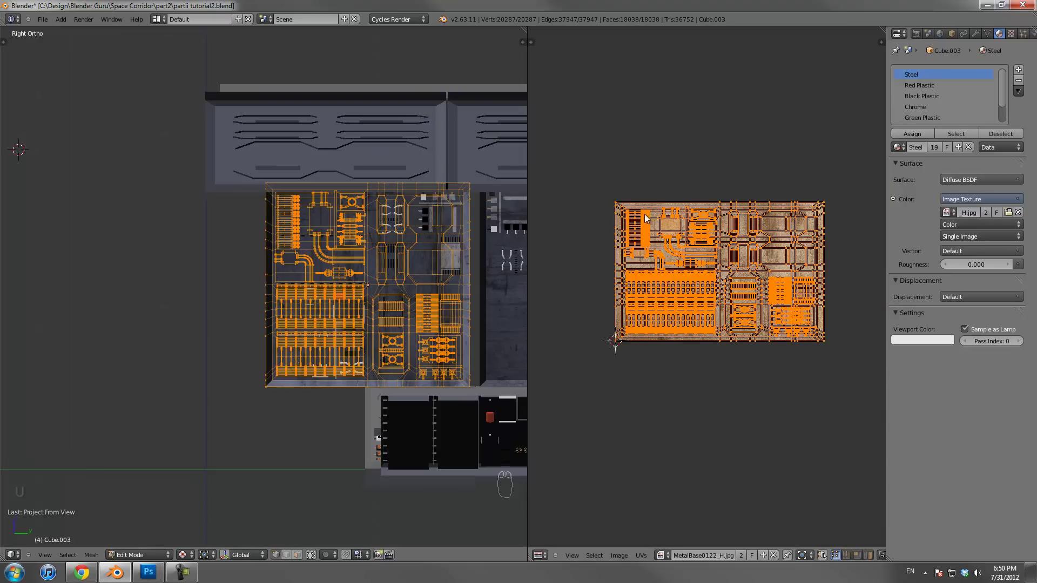
scroll(324, 270, up, 2)
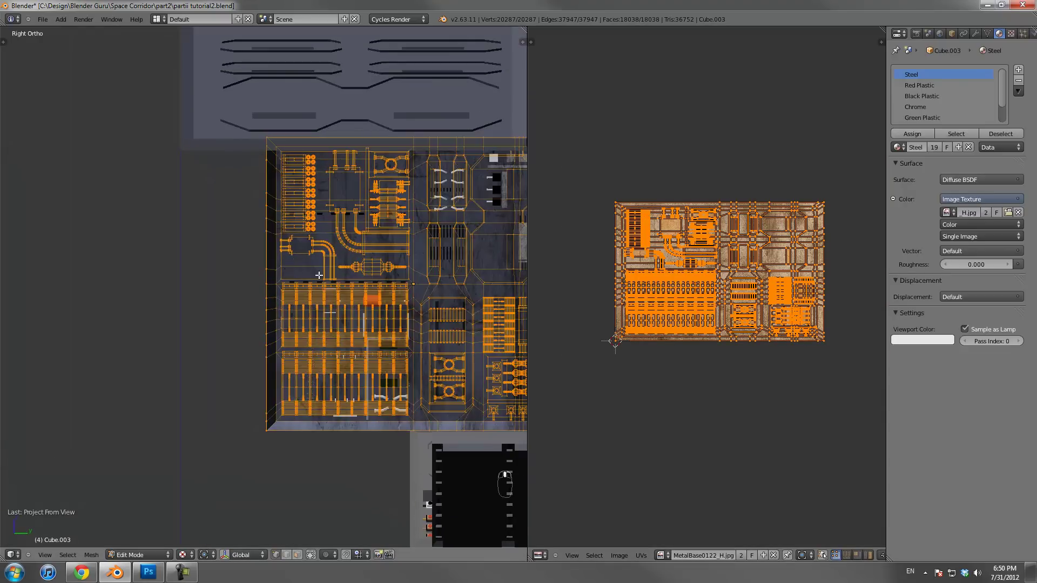
Deselect everything and select the edge loop around the back rim of the panel's outer sides
middle_drag(324, 270, 300, 277)
middle_drag(150, 239, 274, 277)
scroll(273, 277, up, 2)
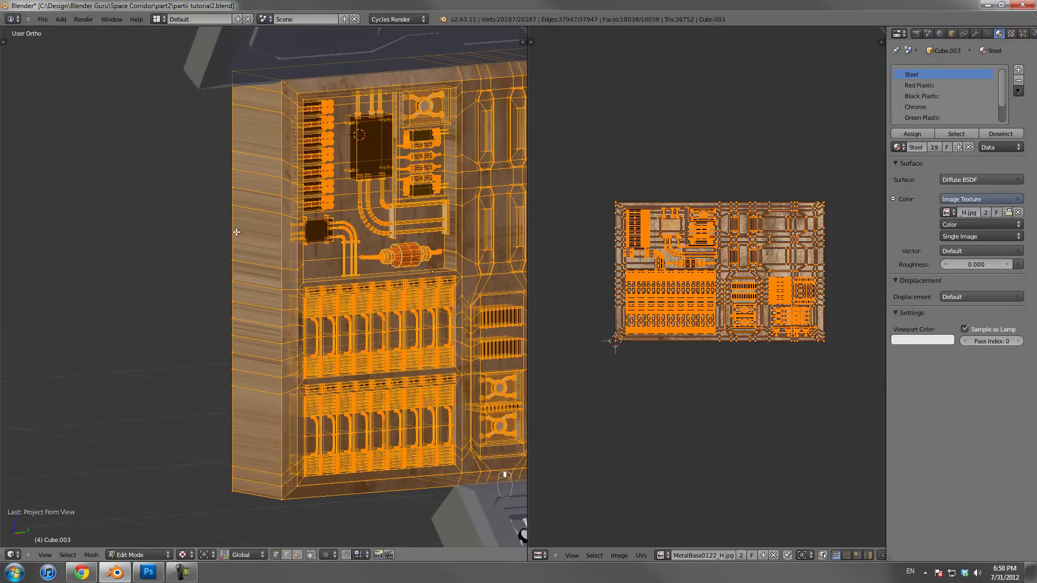
scroll(636, 292, up, 1)
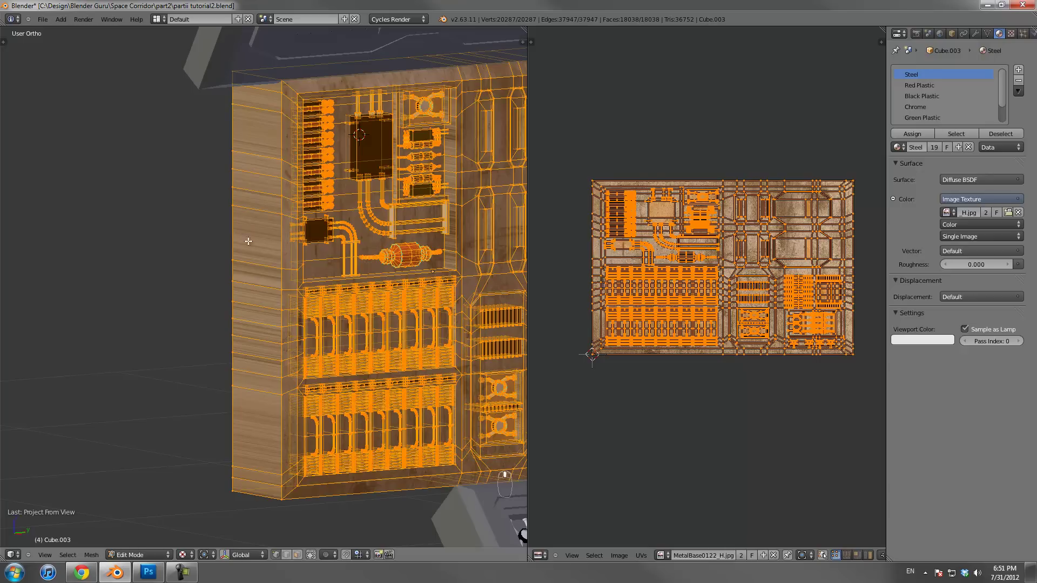
key(a)
alt+right_click(276, 239)
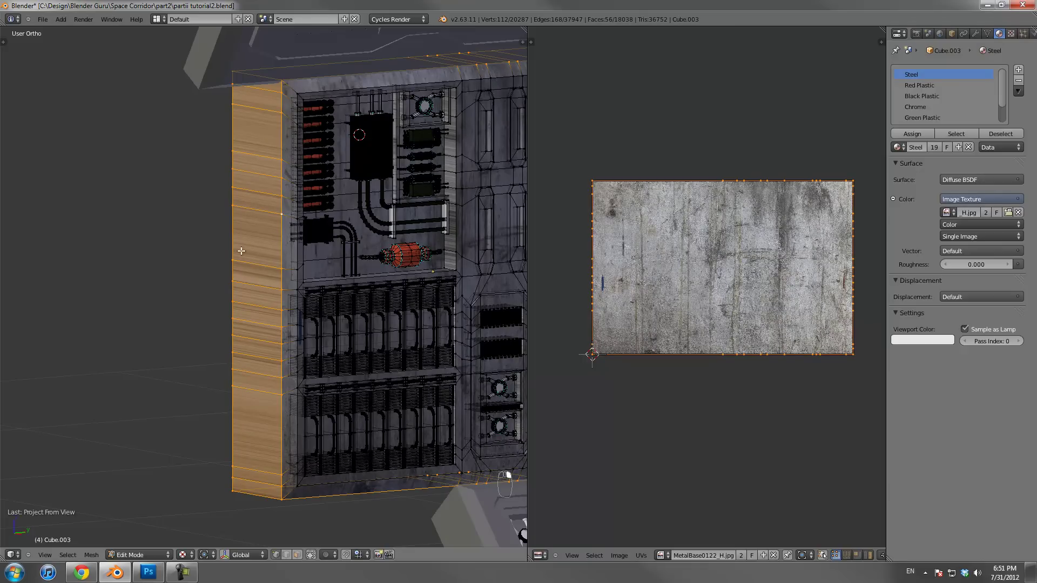
alt+right_click(228, 228)
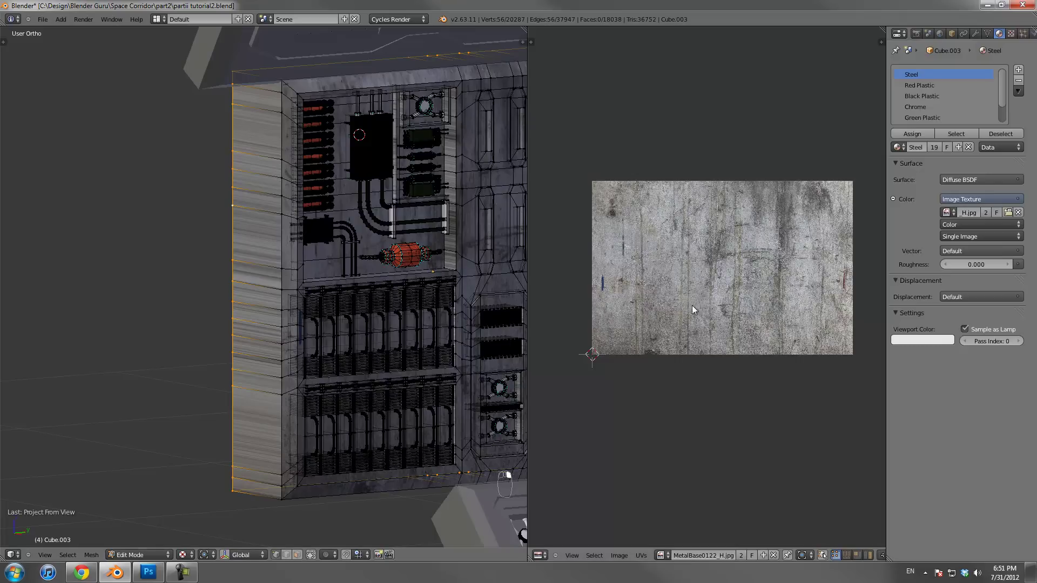
Turn on UV selection sync and scale the back rim's UVs outward to remove the stretching on the panel's sides
scroll(357, 262, down, 1)
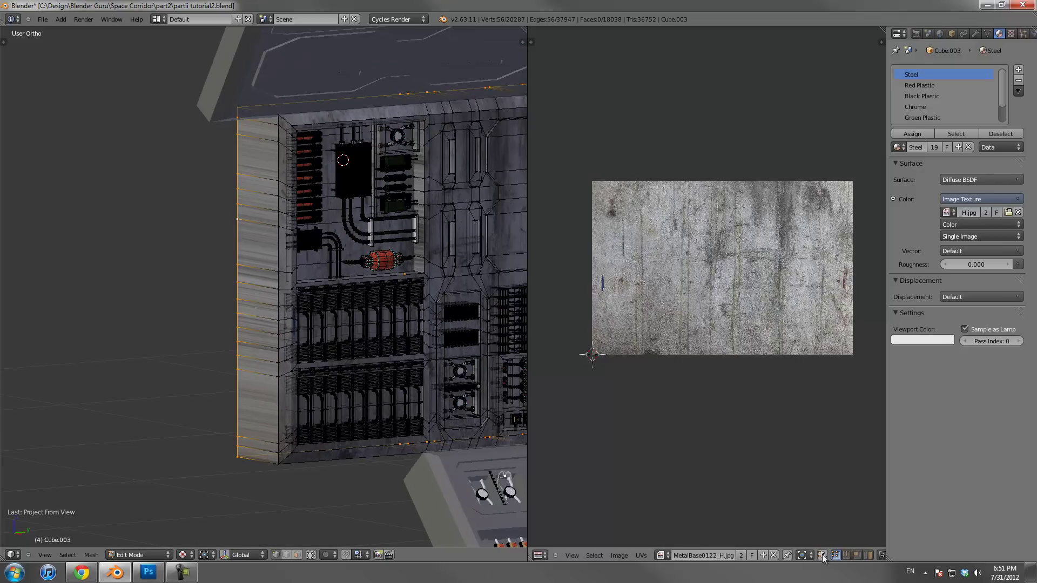
click(822, 555)
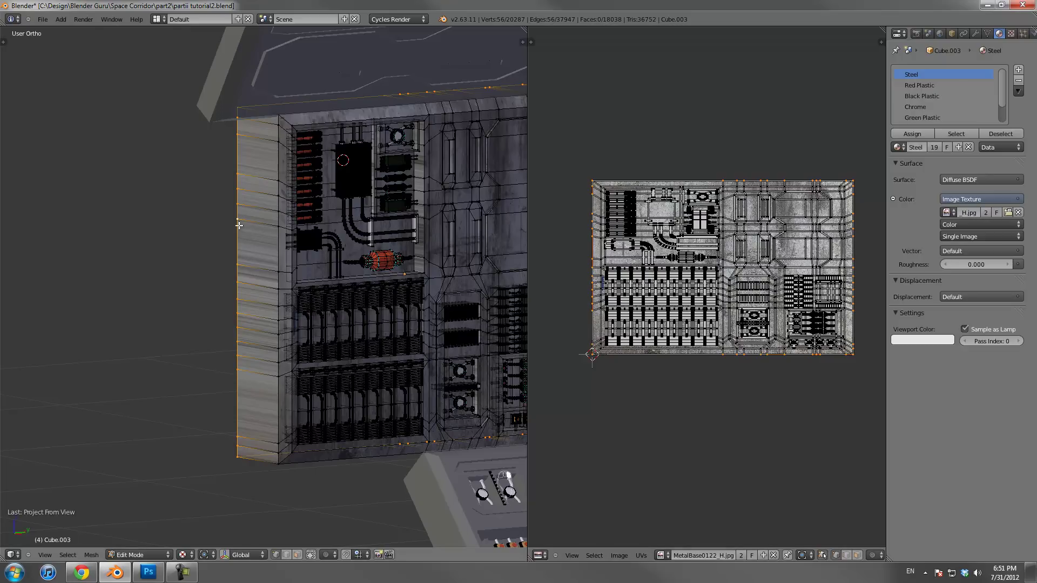
scroll(240, 174, down, 1)
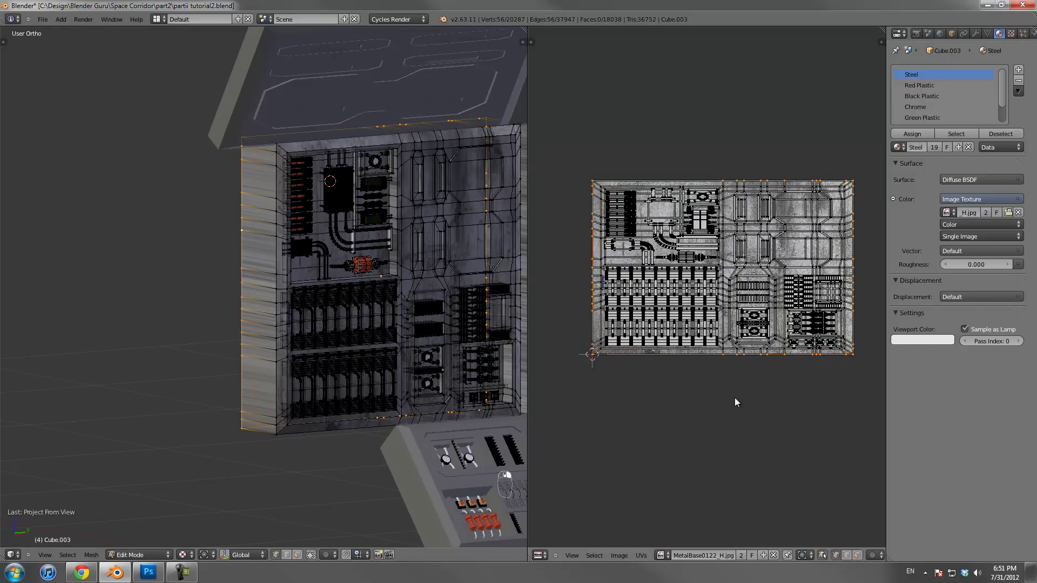
key(s)
click(773, 431)
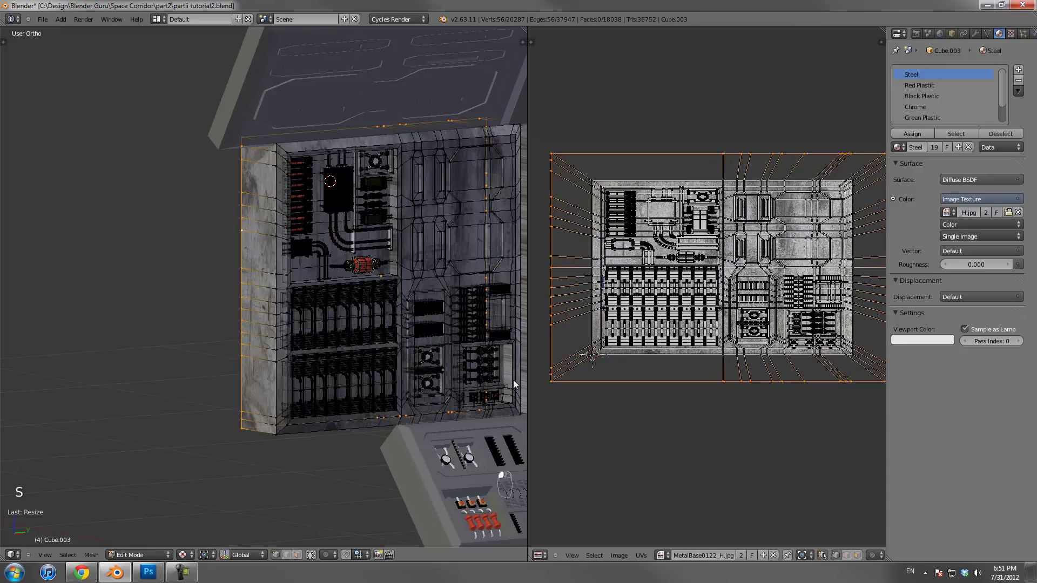
scroll(300, 314, up, 2)
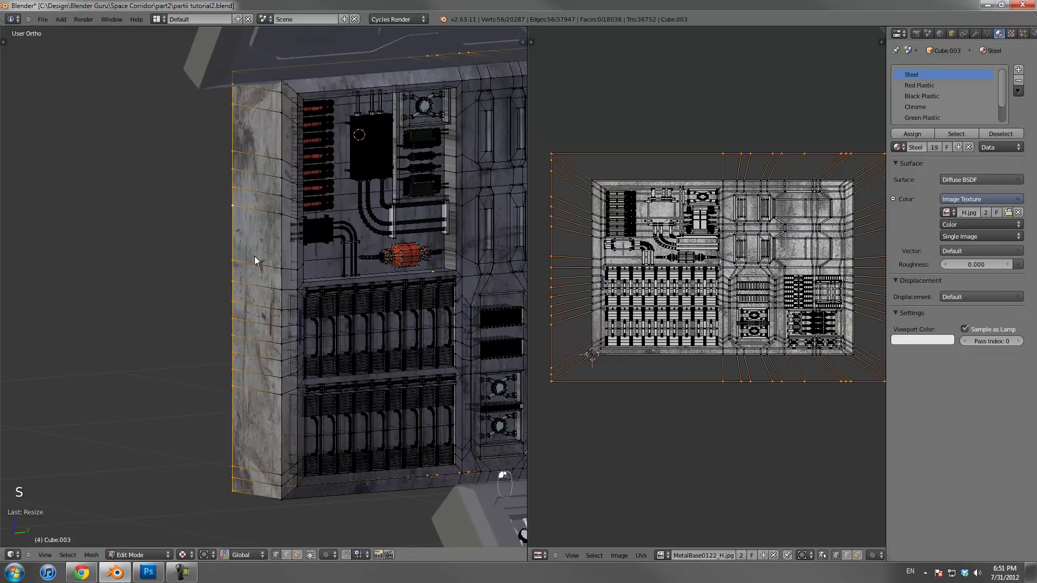
Leave Edit Mode and inspect the textured panel's details and the other panels sharing its texture
key(Tab)
middle_drag(254, 255, 270, 307)
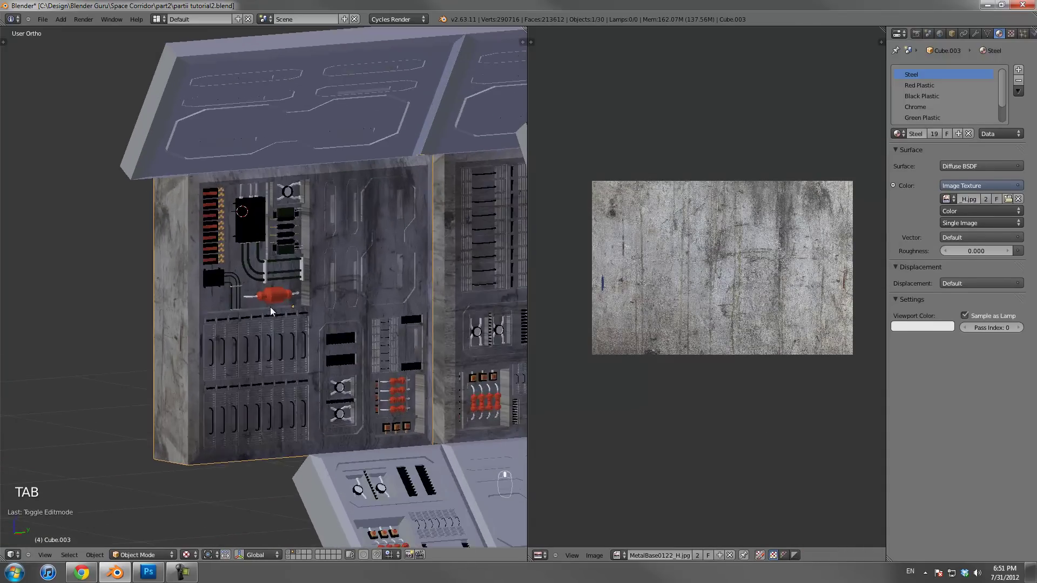
scroll(270, 307, up, 5)
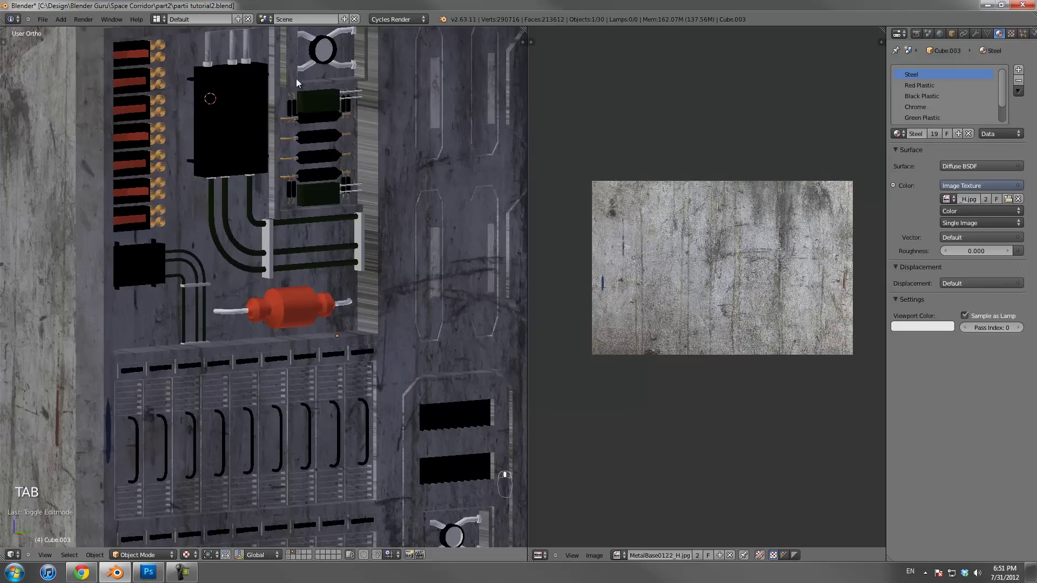
scroll(286, 83, down, 2)
shift+middle_drag(292, 142, 291, 163)
scroll(345, 199, up, 2)
scroll(393, 338, down, 2)
shift+middle_drag(393, 338, 257, 341)
scroll(273, 246, down, 6)
middle_drag(365, 319, 252, 297)
Select the slanted control console below the upright wall panels and view it from the right
right_click(249, 291)
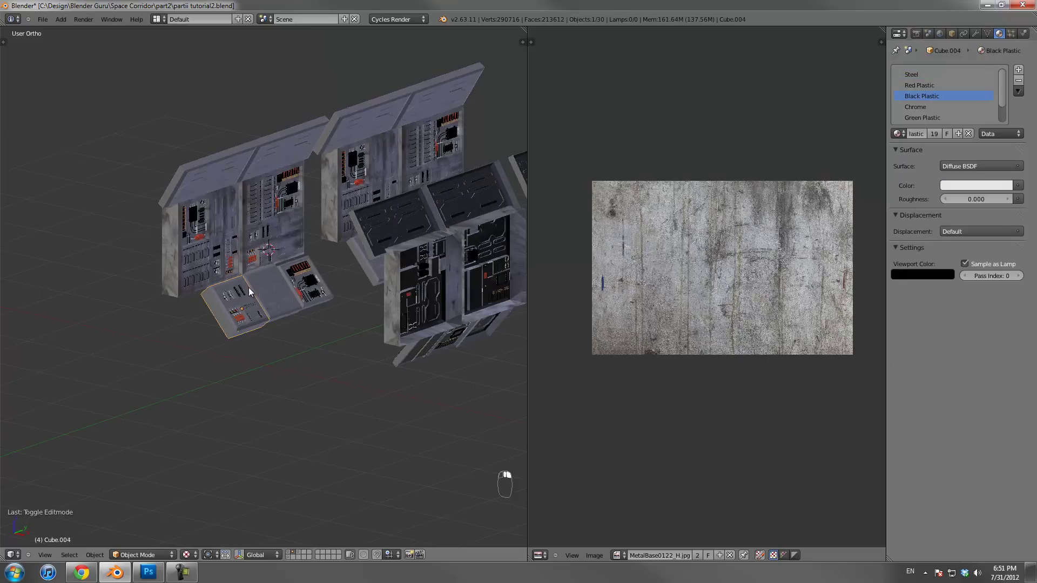
key(KP_Decimal)
key(KP_3)
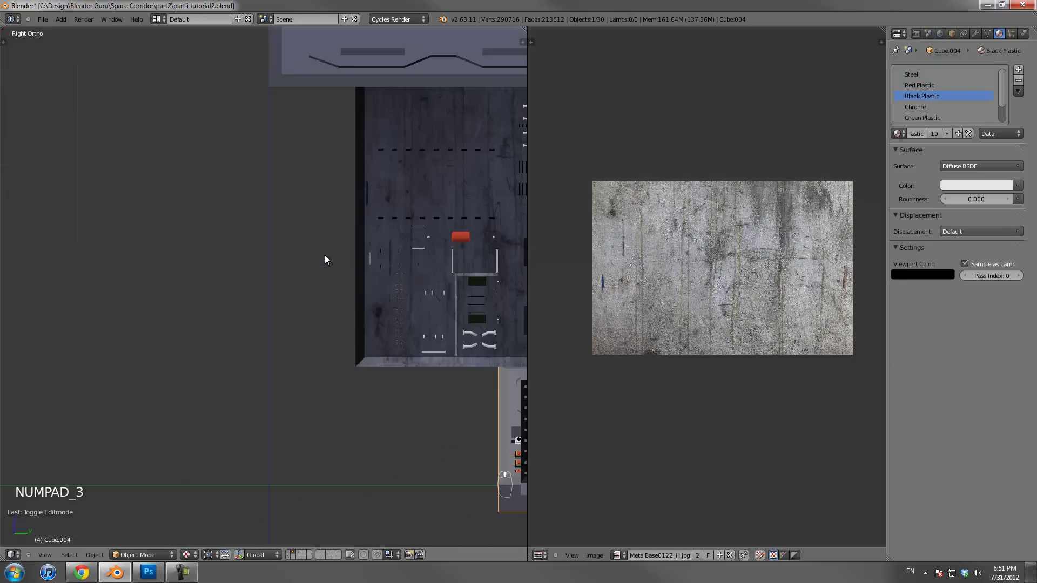
middle_drag(325, 255, 255, 184)
Select several corridor panels in turn and check in the mesh data settings how many objects share the mesh
right_click(270, 270)
right_click(216, 289)
right_click(236, 156)
right_click(306, 151)
right_click(377, 132)
scroll(350, 247, down, 2)
middle_drag(350, 247, 401, 246)
right_click(404, 243)
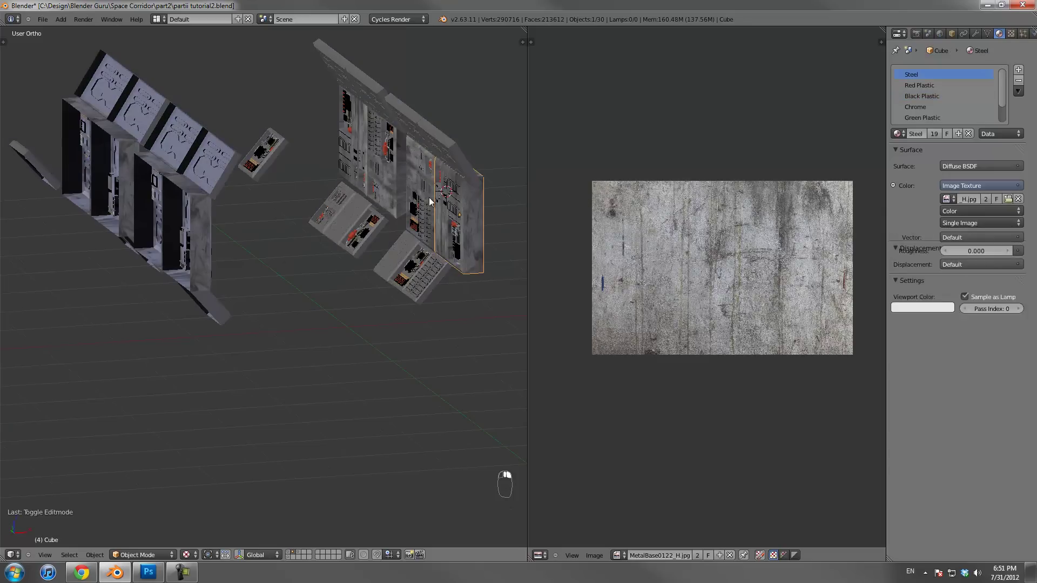
click(986, 33)
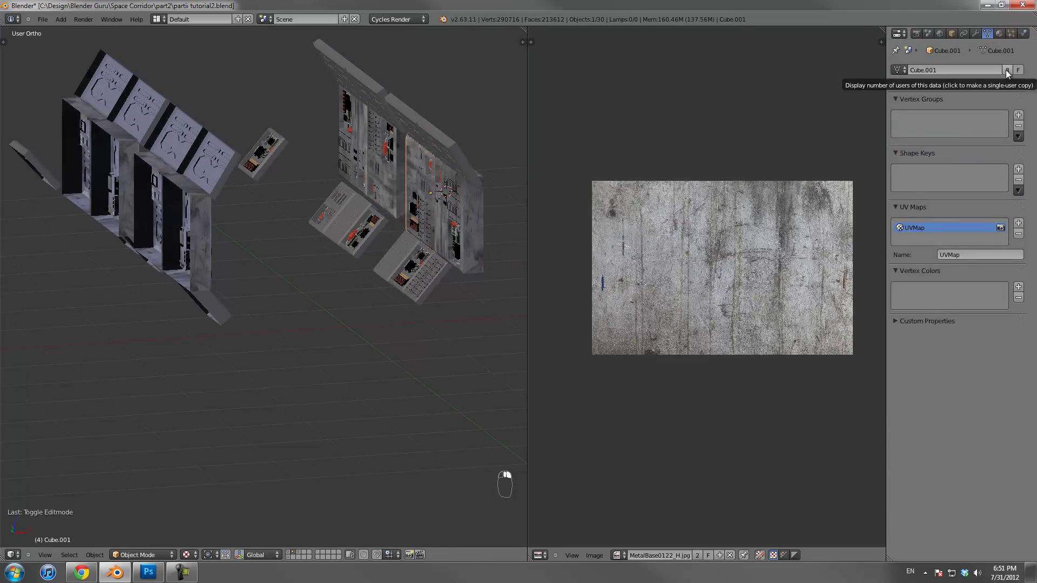
scroll(344, 271, up, 3)
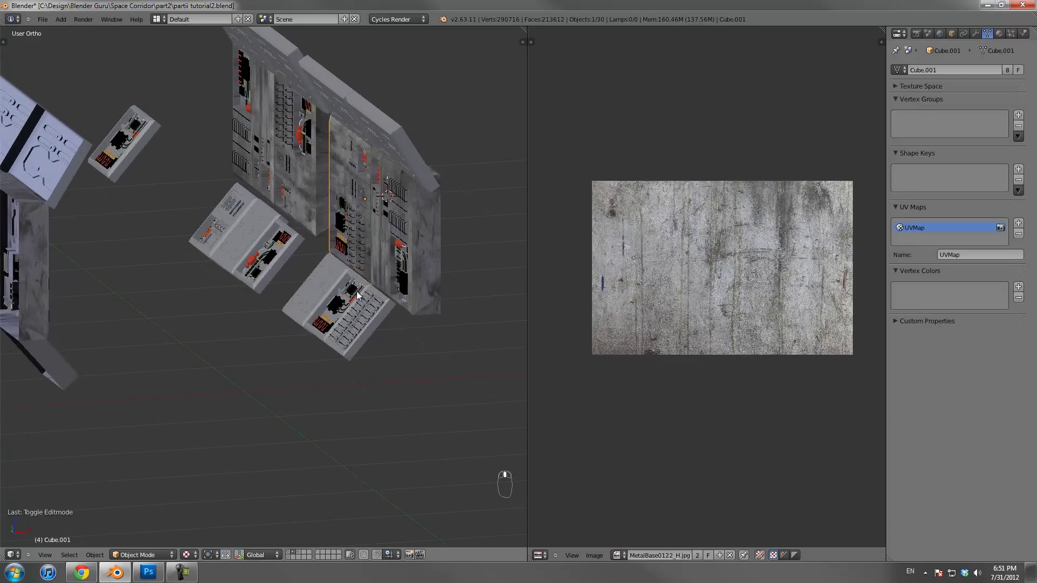
Select two matching upright wall panels and bring up the choices for linking their data
right_click(414, 257)
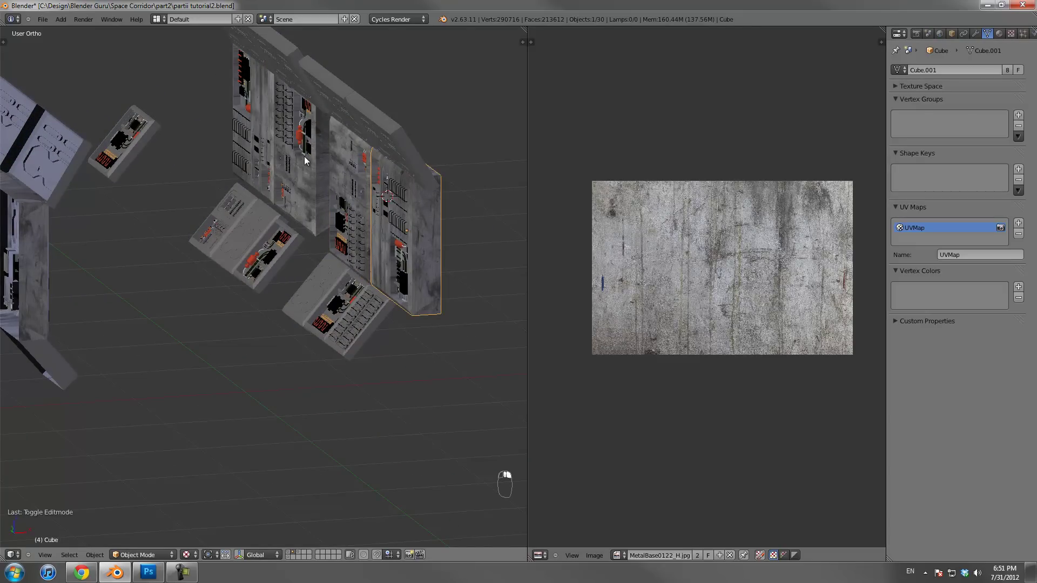
shift+right_click(317, 173)
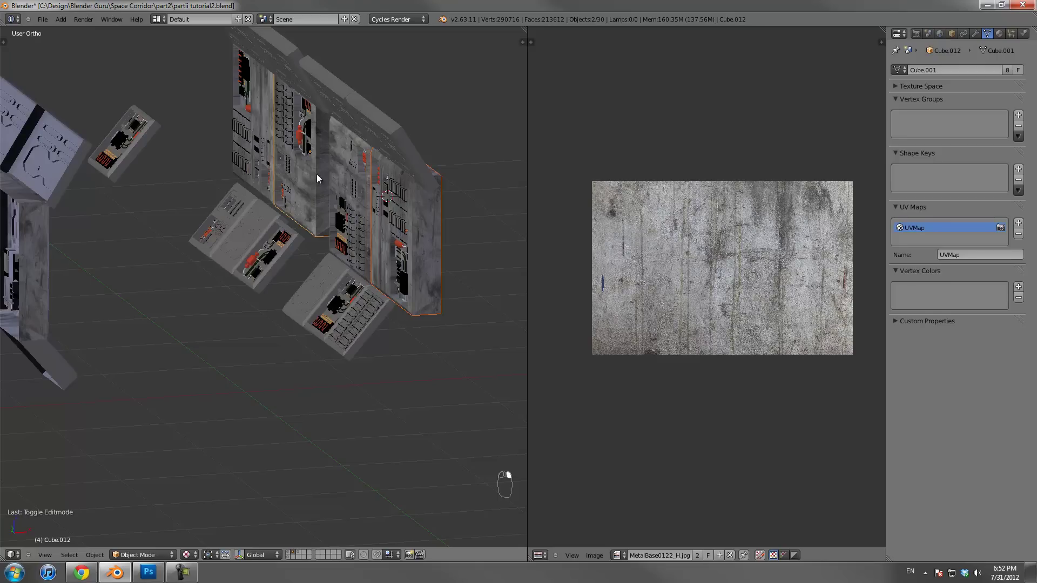
key(ctrl+l)
click(303, 163)
scroll(352, 295, down, 2)
scroll(361, 316, up, 2)
Move the slatted console panel along the Y axis so it sits against the neighbouring pipe-filled panel
right_click(362, 316)
scroll(362, 316, up, 1)
scroll(362, 316, up, 3)
shift+middle_drag(357, 317, 203, 259)
scroll(280, 293, up, 1)
key(g)
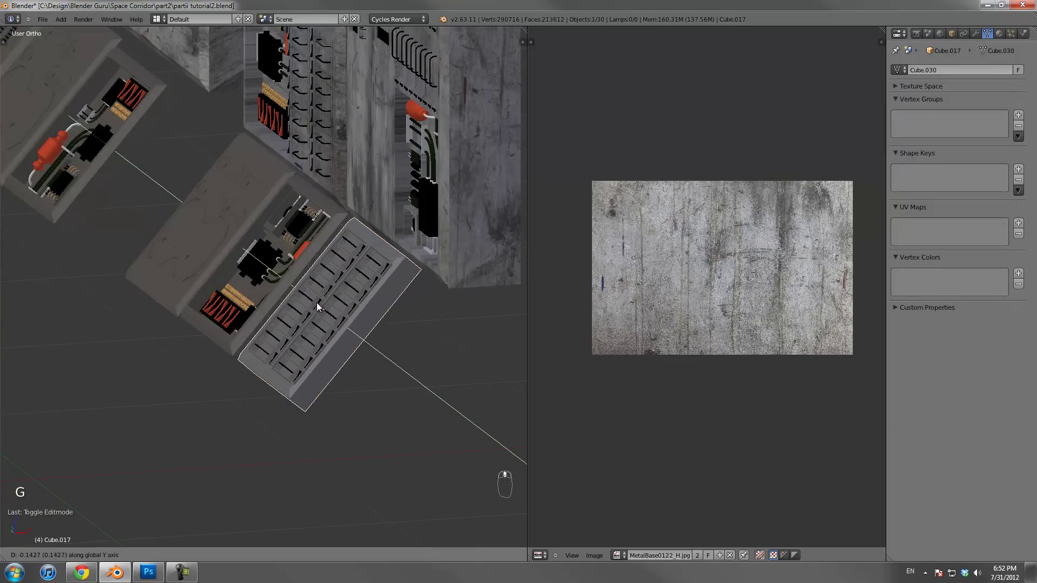
click(305, 292)
Examine the other slanted console panels by selecting them in turn
scroll(254, 270, down, 2)
shift+middle_drag(131, 170, 280, 288)
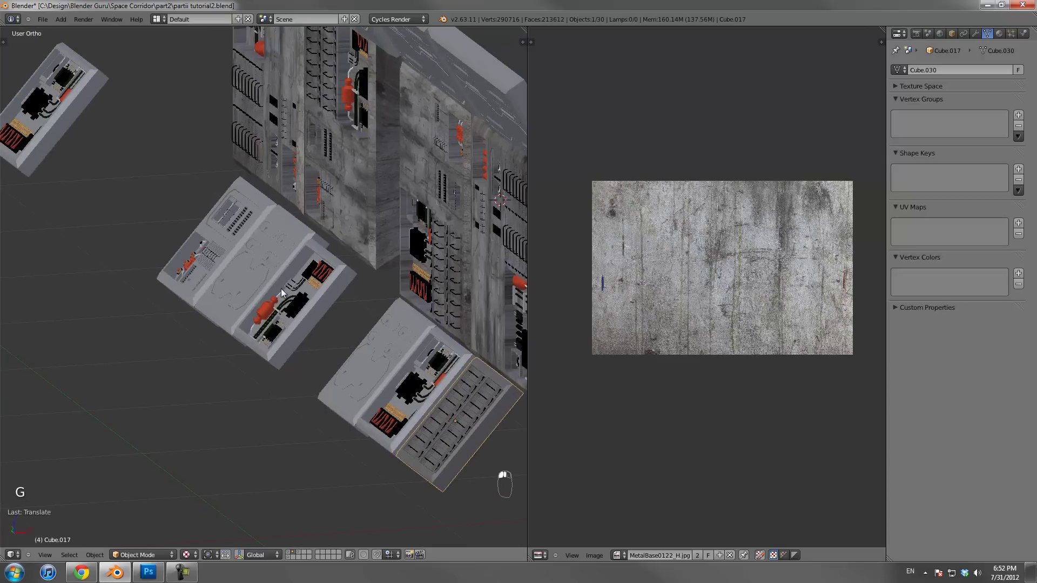
scroll(272, 273, up, 2)
scroll(292, 324, down, 2)
right_click(208, 302)
middle_drag(217, 344, 244, 344)
right_click(245, 344)
scroll(244, 345, down, 2)
scroll(361, 322, down, 2)
Box-select the upright wall panels on both sides of the corridor in the front wireframe view and hide them
right_click(378, 319)
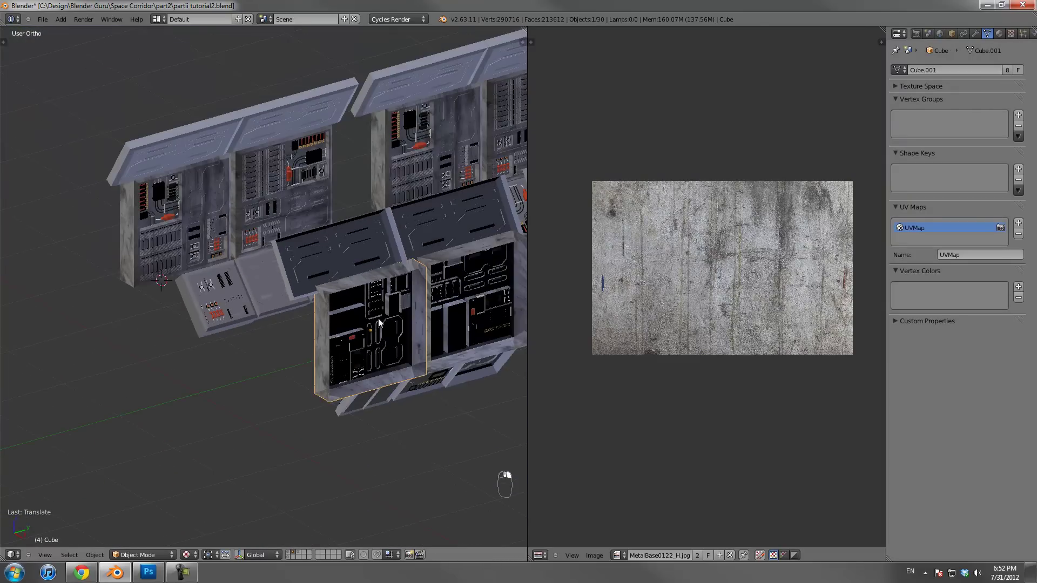
key(KP_1)
key(z)
scroll(274, 295, down, 4)
key(b)
drag(153, 273, 393, 301)
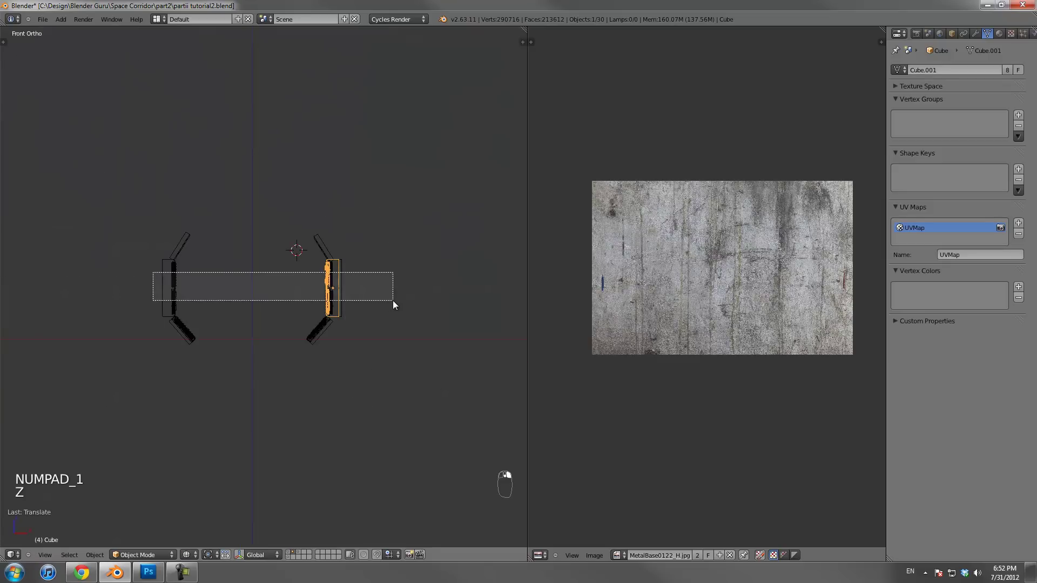
key(h)
middle_drag(326, 312, 266, 347)
key(z)
Select the first slanted console panel and align a wireframe side view, tilted to look straight at its face
right_click(150, 336)
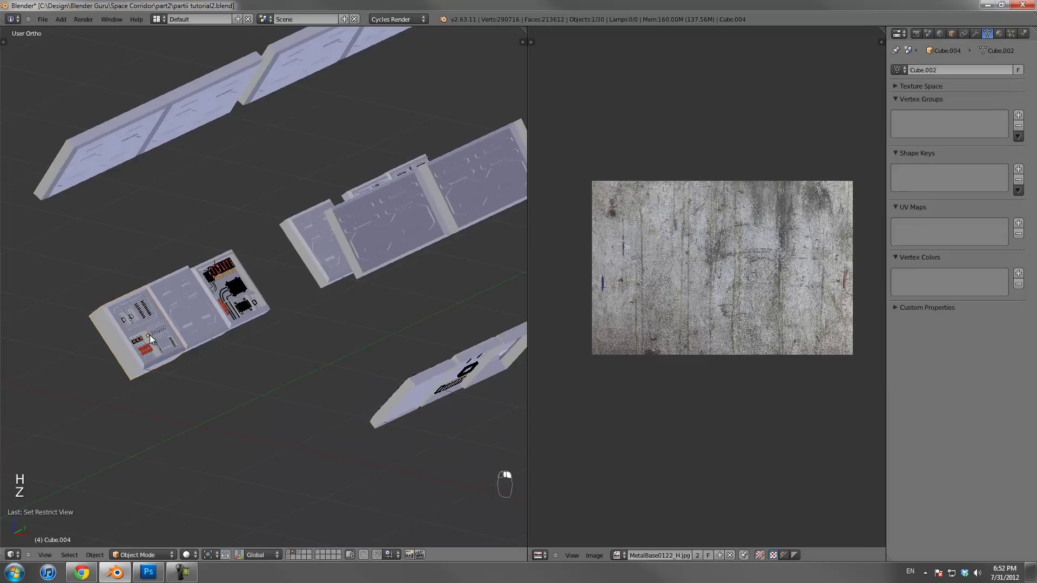
key(KP_3)
key(KP_8)
key(KP_8)
key(z)
key(KP_8)
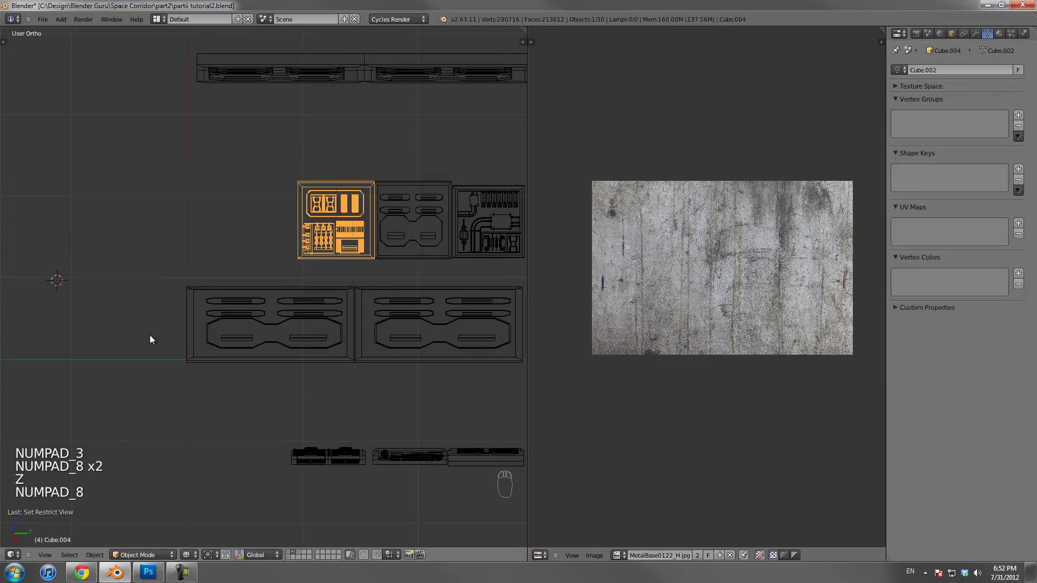
key(KP_3)
middle_drag(183, 339, 175, 398)
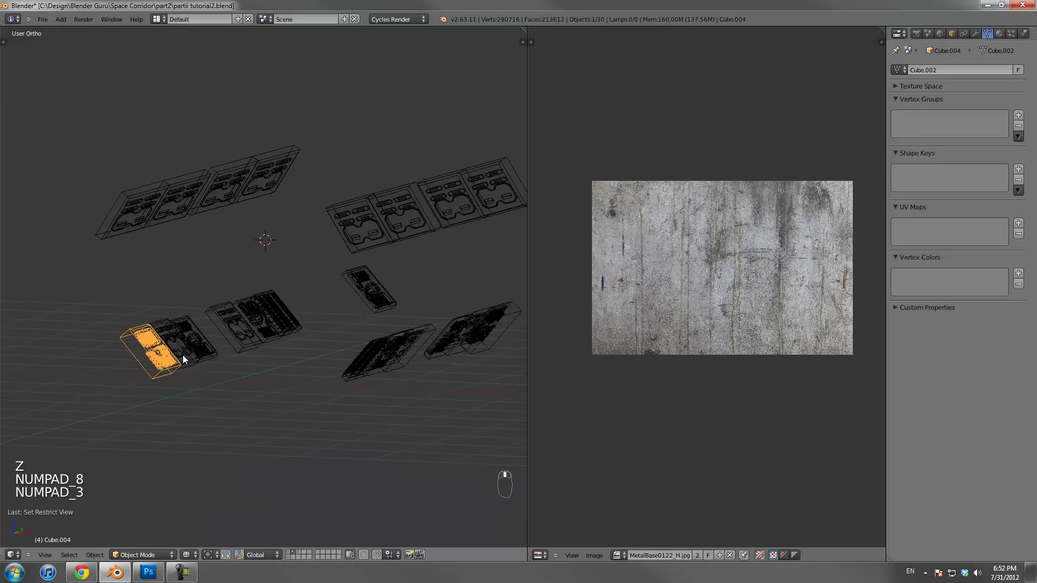
key(KP_3)
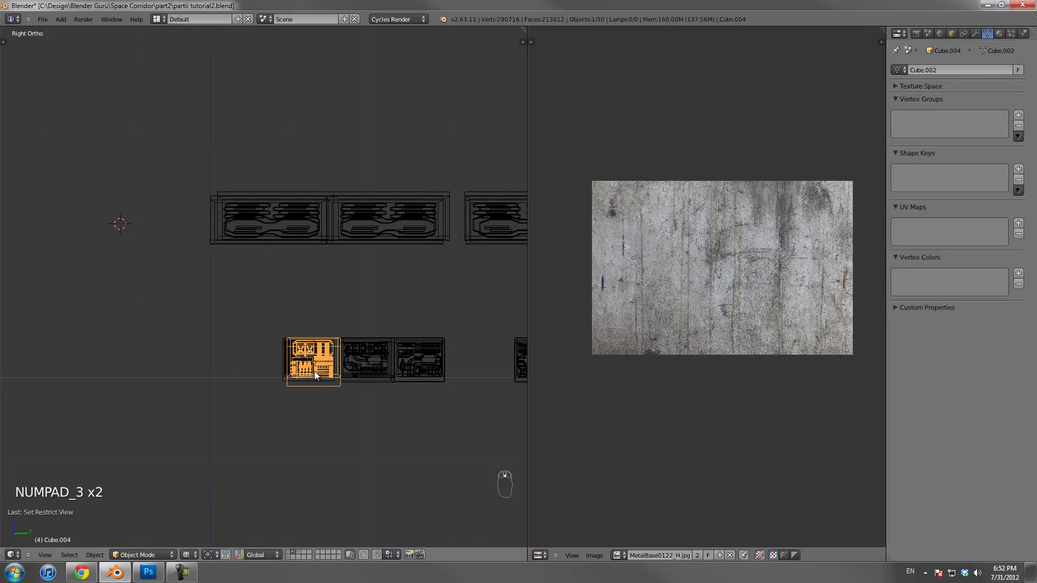
key(KP_8)
key(KP_8)
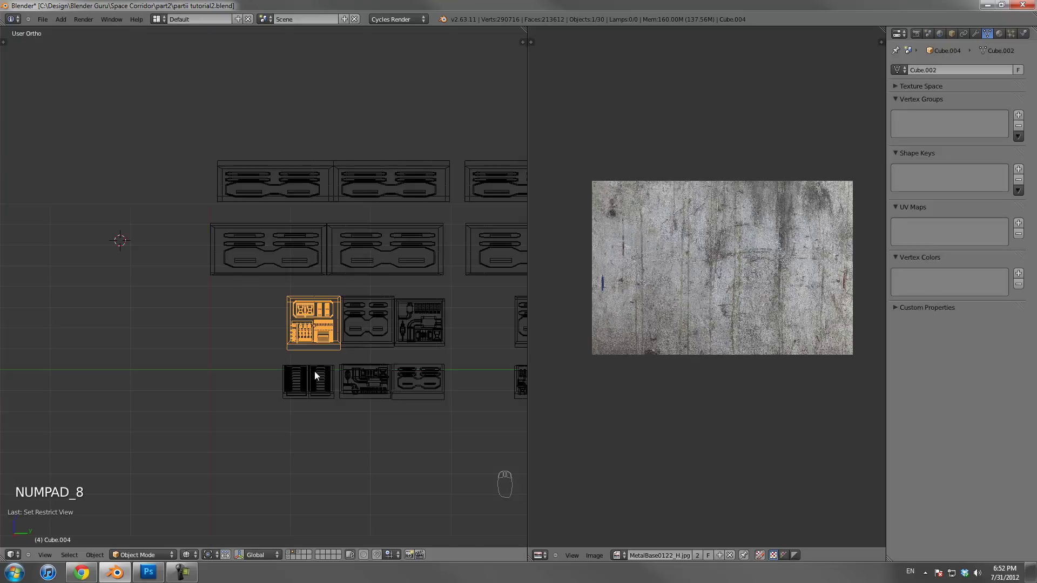
key(KP_8)
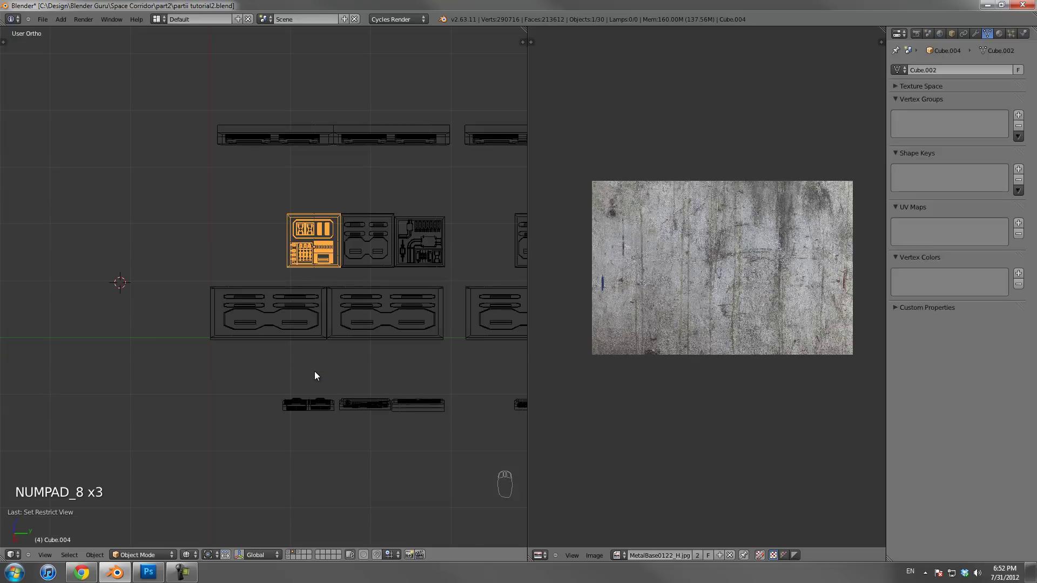
key(KP_2)
scroll(315, 367, up, 3)
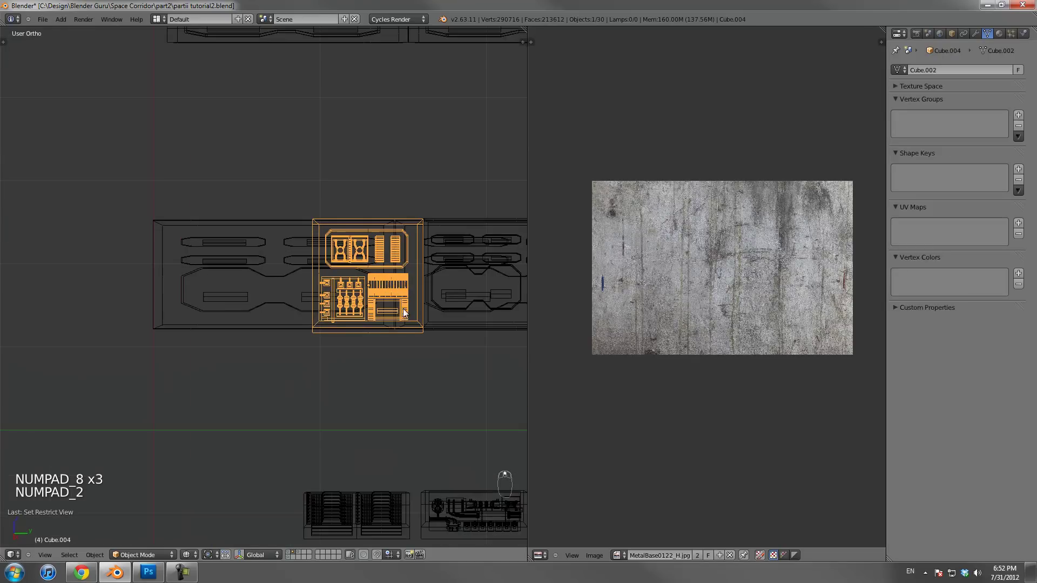
shift+middle_drag(404, 312, 322, 317)
Select all of the first console panel's geometry in Edit Mode and unwrap it with Project from View (Bounds)
key(Tab)
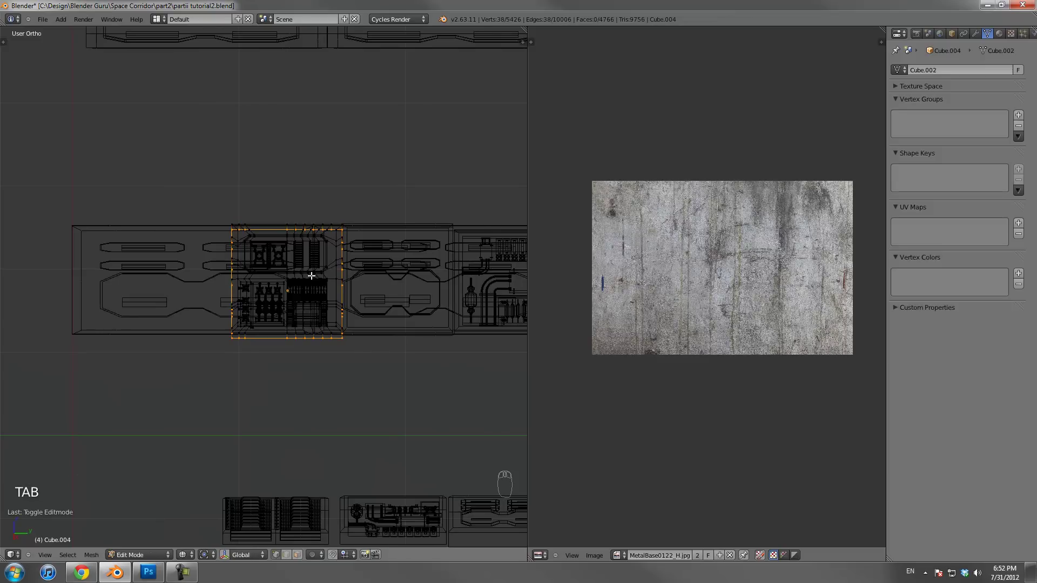
key(a)
key(a)
key(a)
key(u)
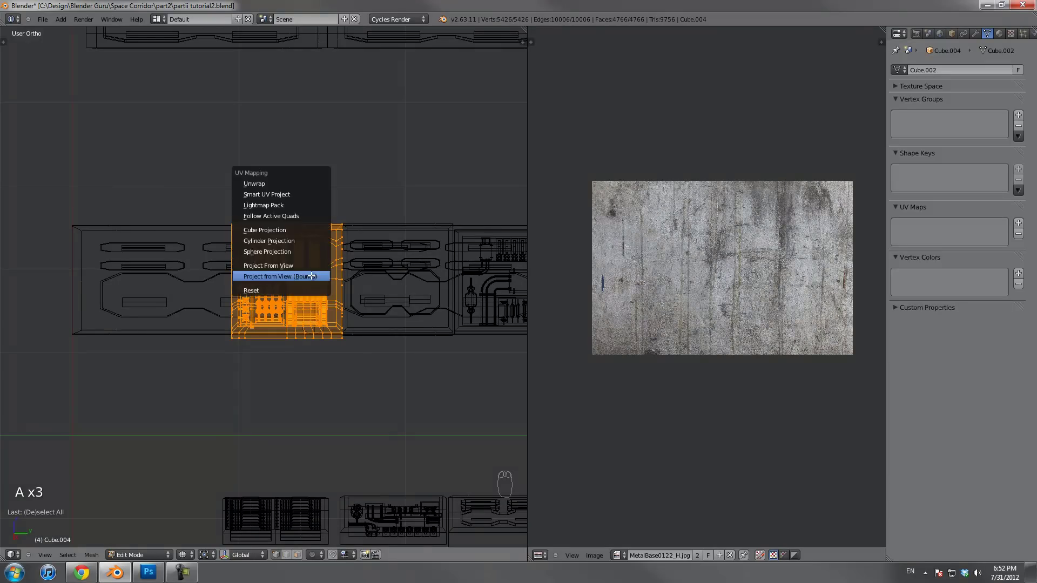
click(311, 275)
scroll(377, 307, up, 2)
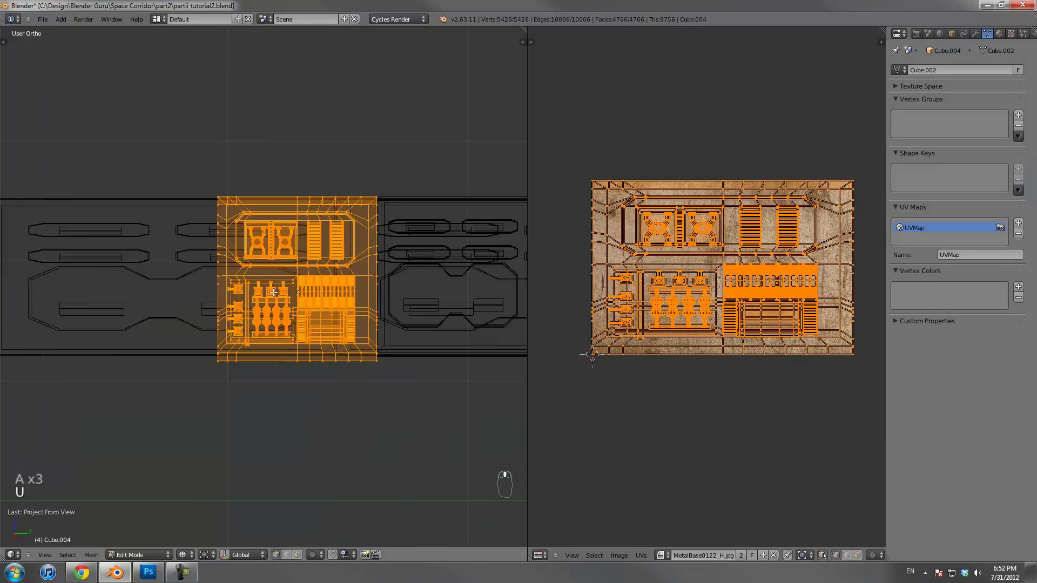
Scale the UVs of the first console panel's back edge loop outward, reposition them and leave Edit Mode
middle_drag(377, 308, 106, 285)
alt+right_click(59, 279)
key(s)
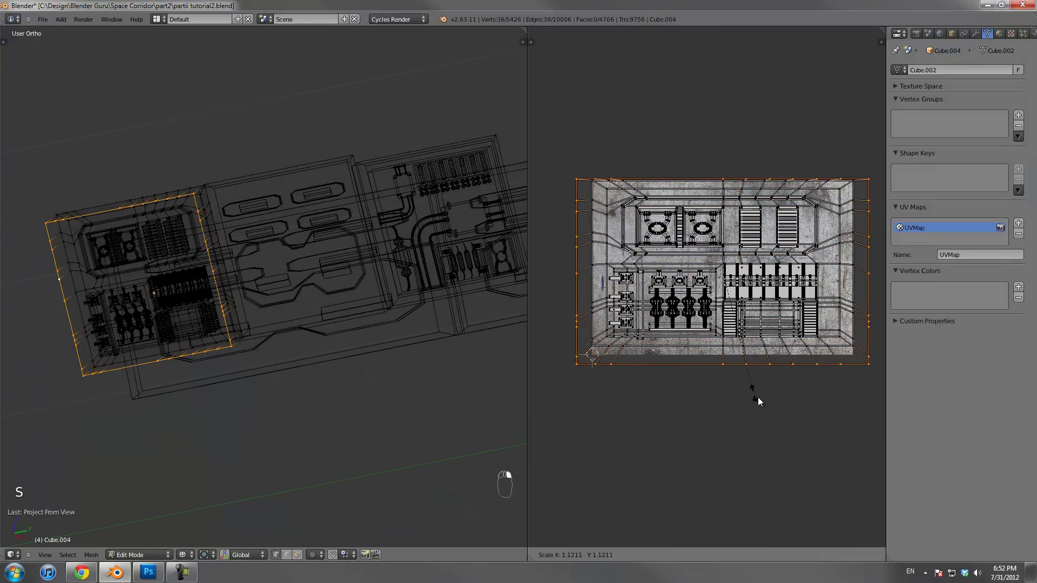
click(768, 408)
key(g)
click(769, 397)
key(Tab)
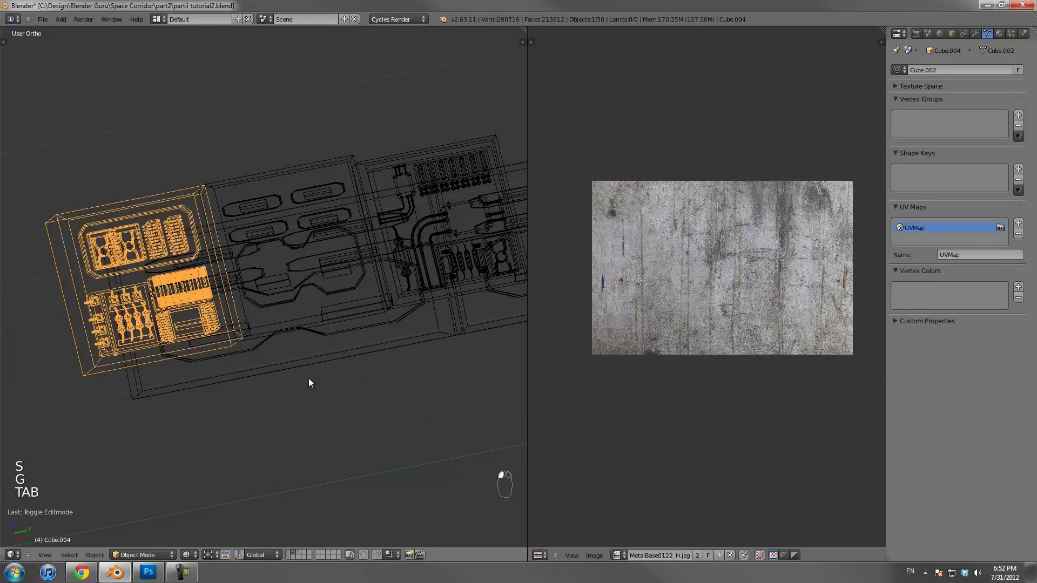
Select the middle console panel with the plain recesses and tilt the right side view to face it
scroll(309, 378, down, 3)
right_click(287, 296)
key(KP_1)
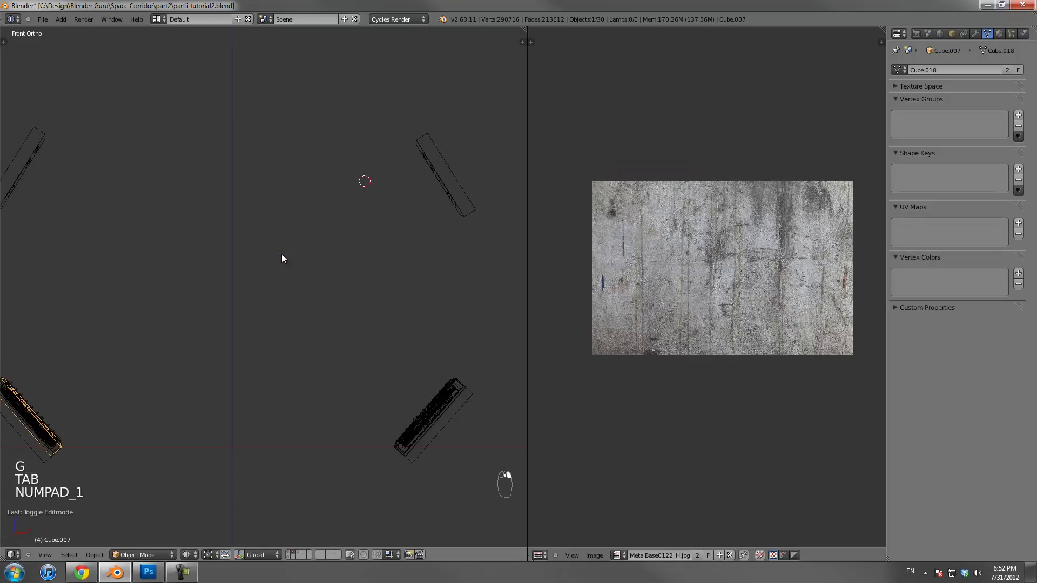
key(KP_3)
key(KP_6)
key(KP_3)
key(KP_8)
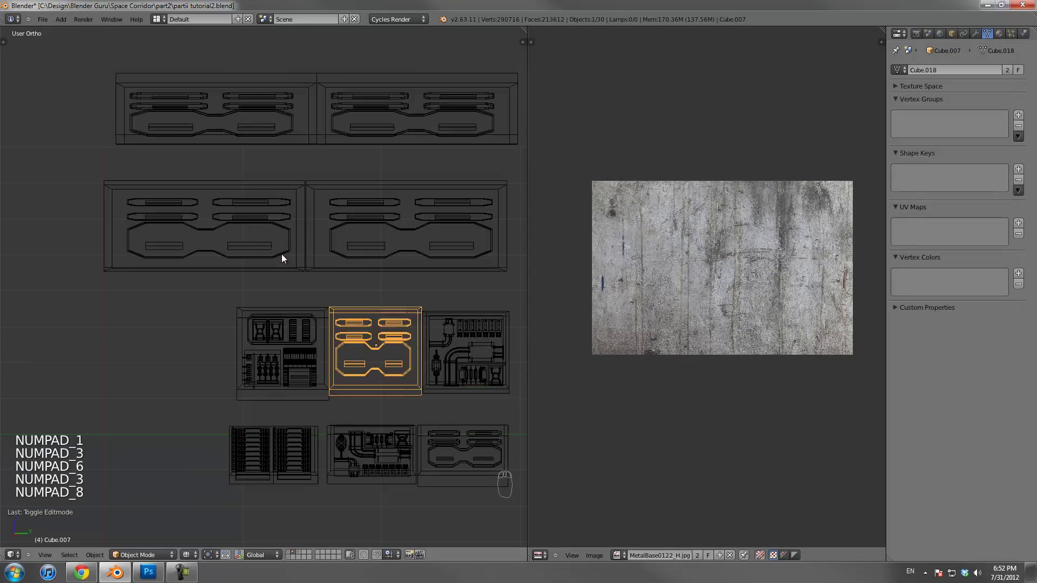
key(KP_8)
Select all of the middle console panel's geometry and unwrap it with Project from View (Bounds)
key(Tab)
key(a)
key(a)
key(a)
key(u)
click(281, 251)
Scale the UVs of the middle panel's back edge loop outward beyond the image and leave Edit Mode
middle_drag(301, 261, 308, 266)
alt+right_click(281, 237)
key(s)
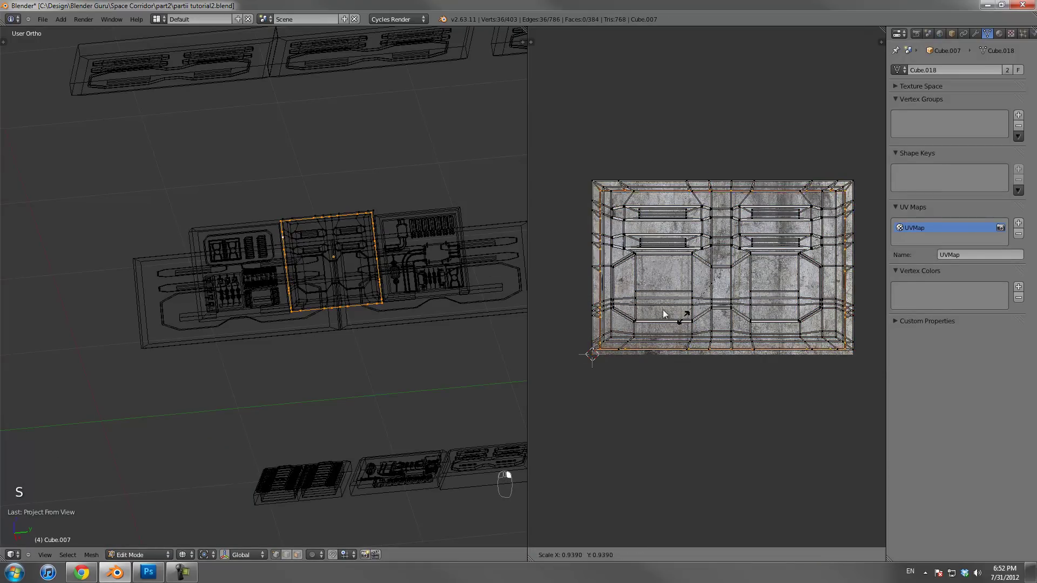
click(545, 308)
key(Tab)
View the pipe-filled console panel face-on and unwrap all its geometry with Project from View (Bounds)
right_click(394, 296)
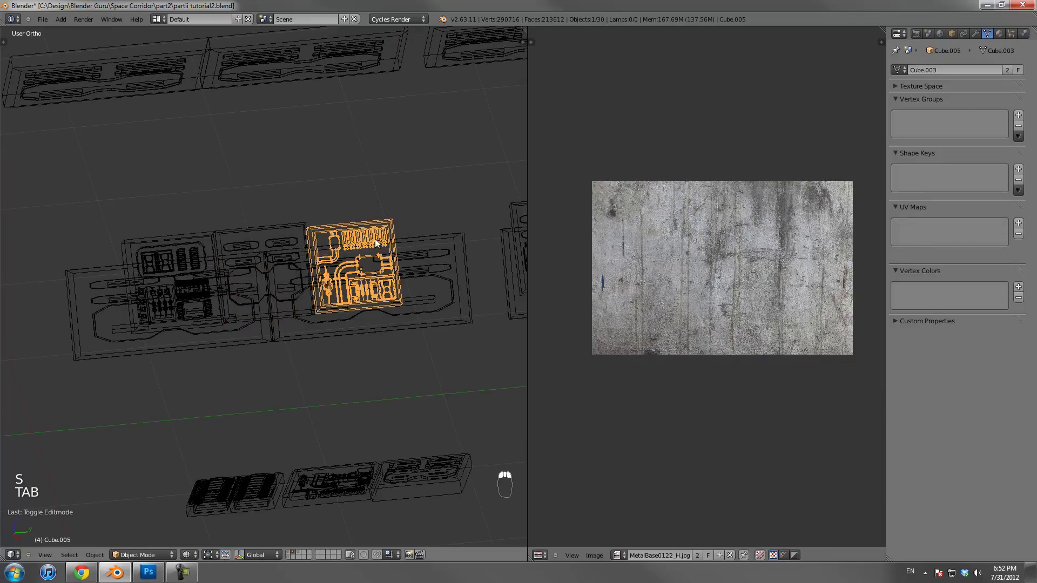
key(KP_3)
key(KP_8)
key(KP_8)
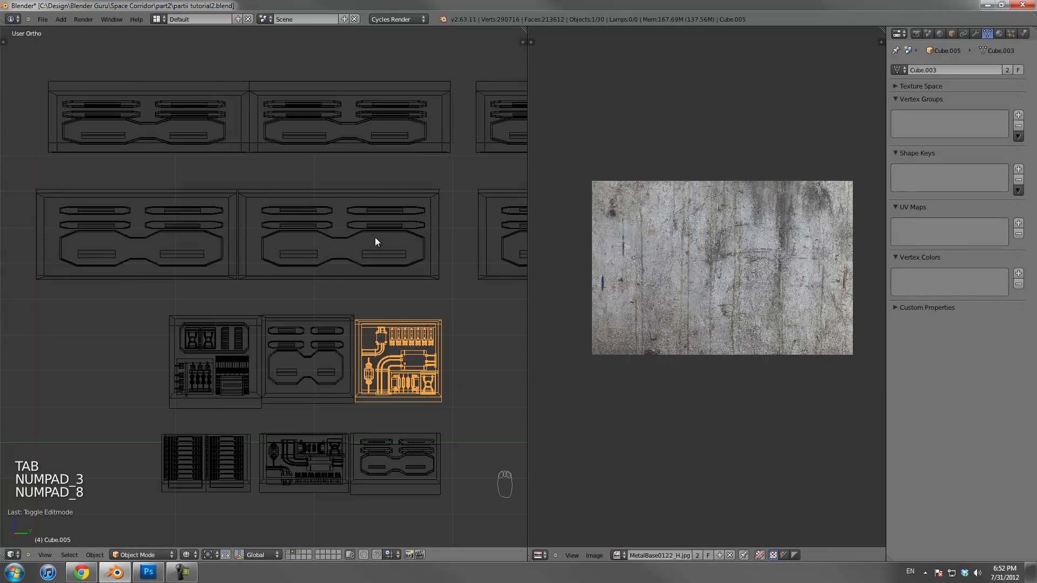
key(Tab)
scroll(379, 262, up, 1)
scroll(379, 262, up, 1)
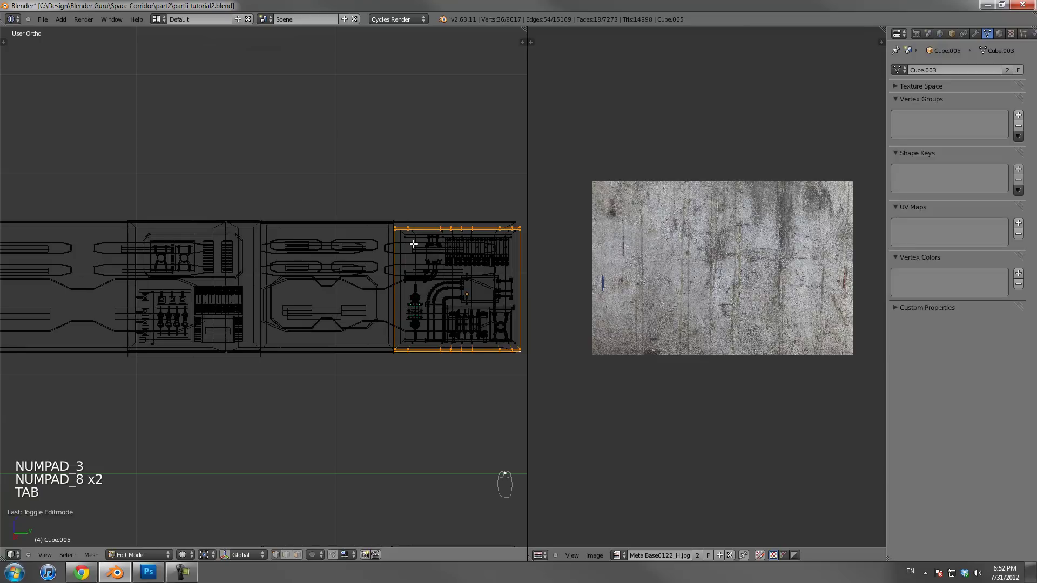
alt+right_click(420, 229)
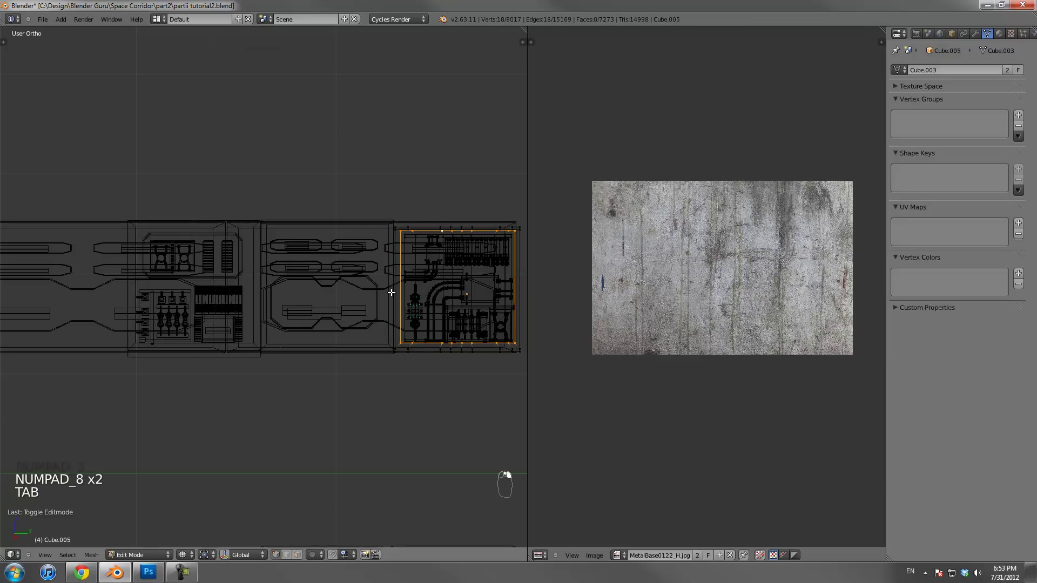
key(a)
key(a)
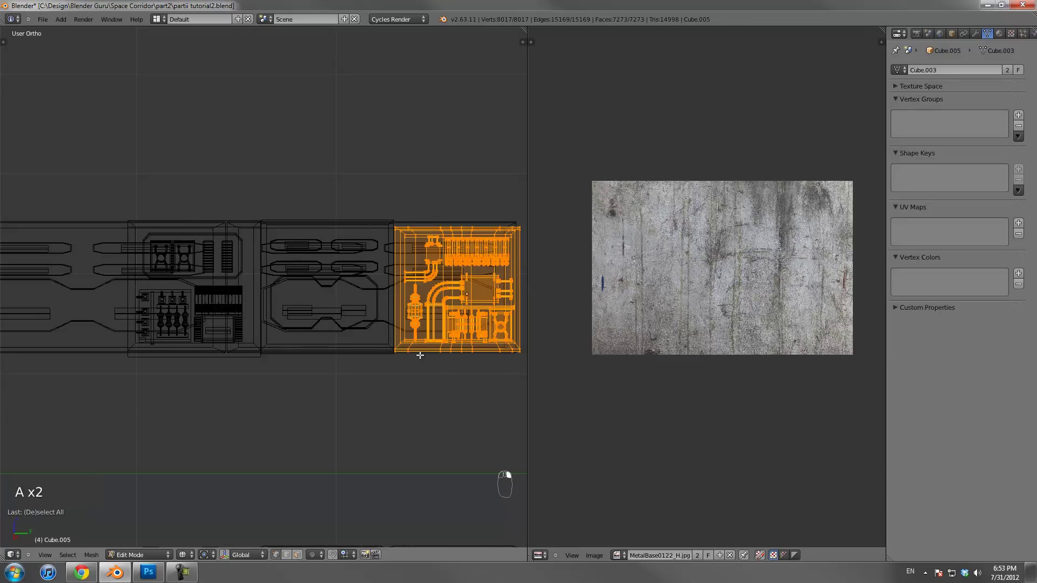
key(u)
click(420, 355)
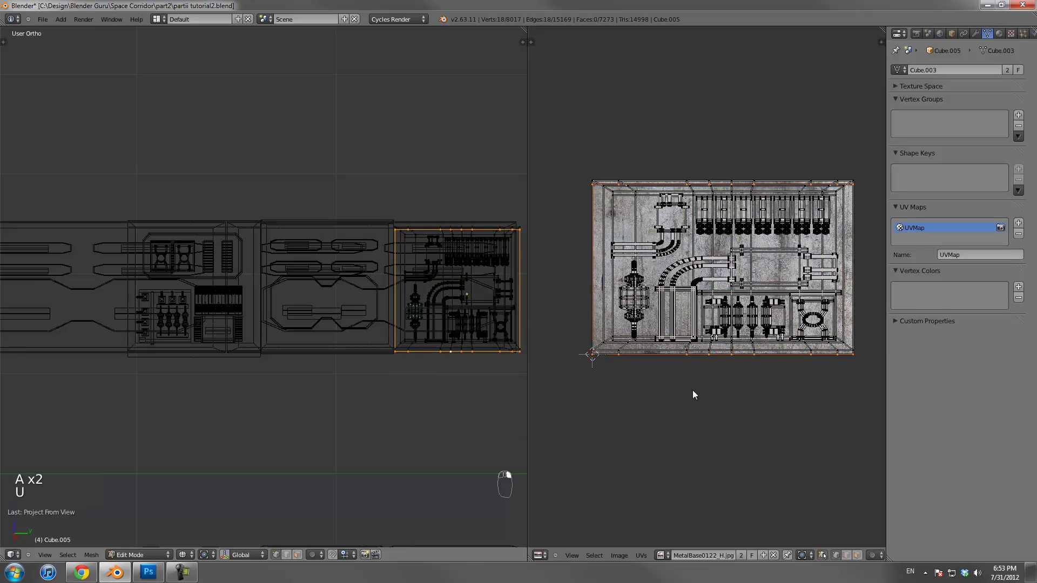
Scale the UVs of the pipe-filled panel's outer rim outward and leave Edit Mode
key(s)
click(731, 429)
key(Tab)
Show the pipe-filled panel's Steel material settings and set the viewport shading to Texture
scroll(301, 359, down, 3)
middle_drag(301, 359, 357, 373)
key(z)
middle_drag(283, 347, 267, 474)
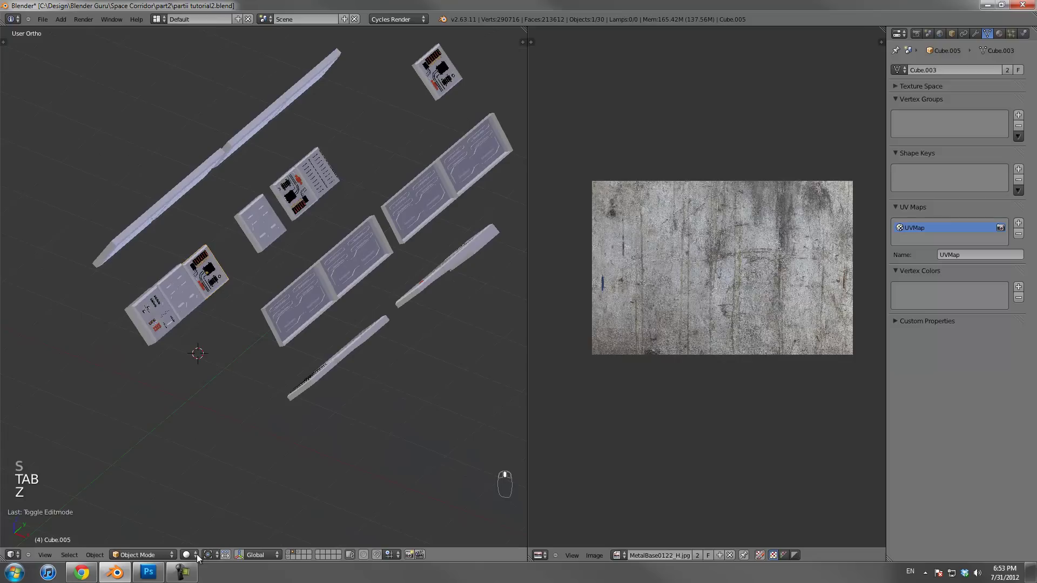
scroll(248, 363, up, 4)
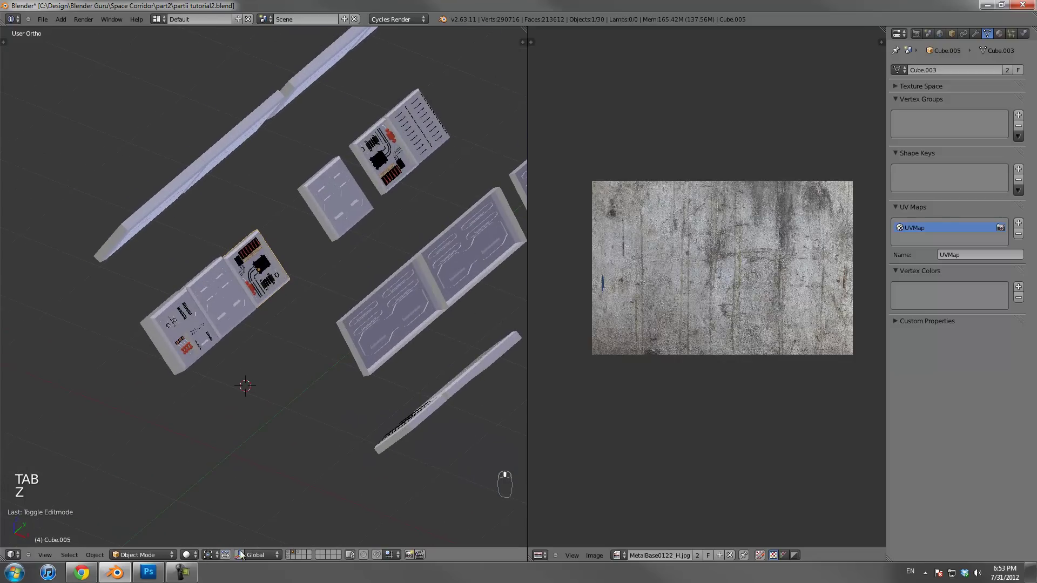
click(999, 34)
click(928, 76)
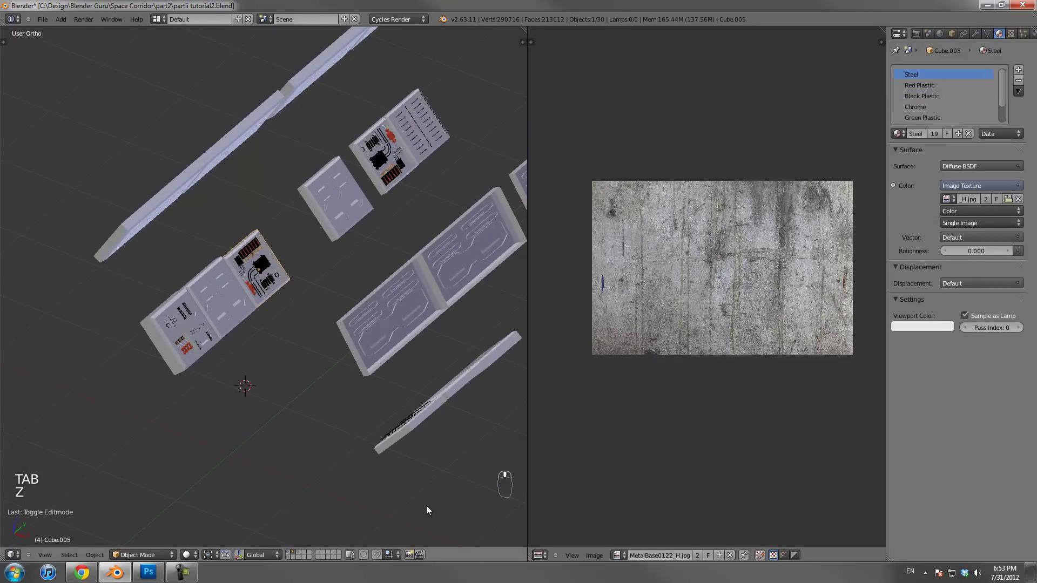
click(186, 554)
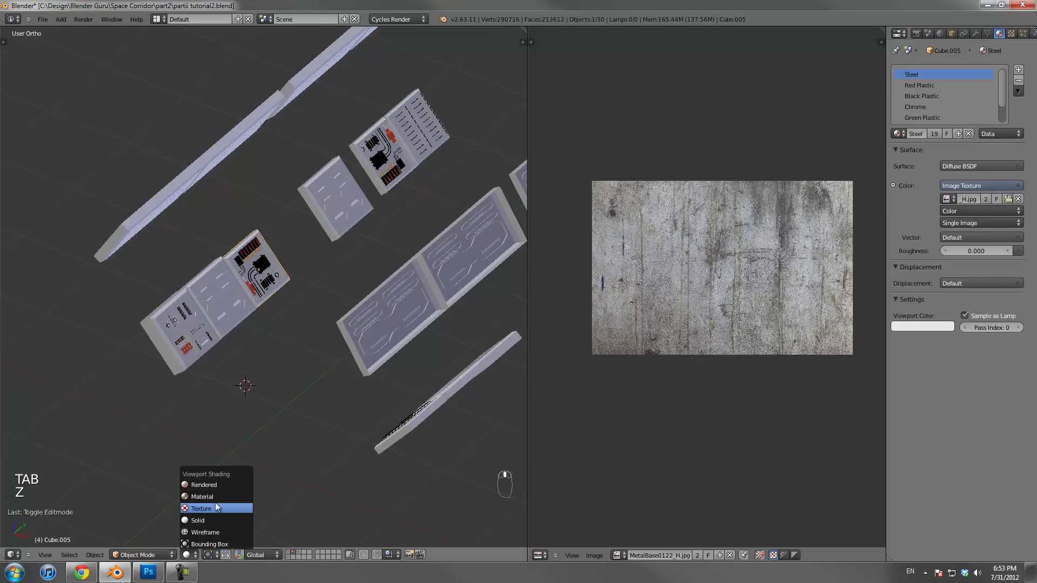
click(216, 507)
Link the other two pipe-filled console panels to the object data of the newly unwrapped one
mouse_move(326, 347)
middle_down()
mouse_move(322, 321)
mouse_move(403, 283)
mouse_move(314, 346)
mouse_move(398, 348)
mouse_move(427, 330)
middle_up()
right_click(432, 330)
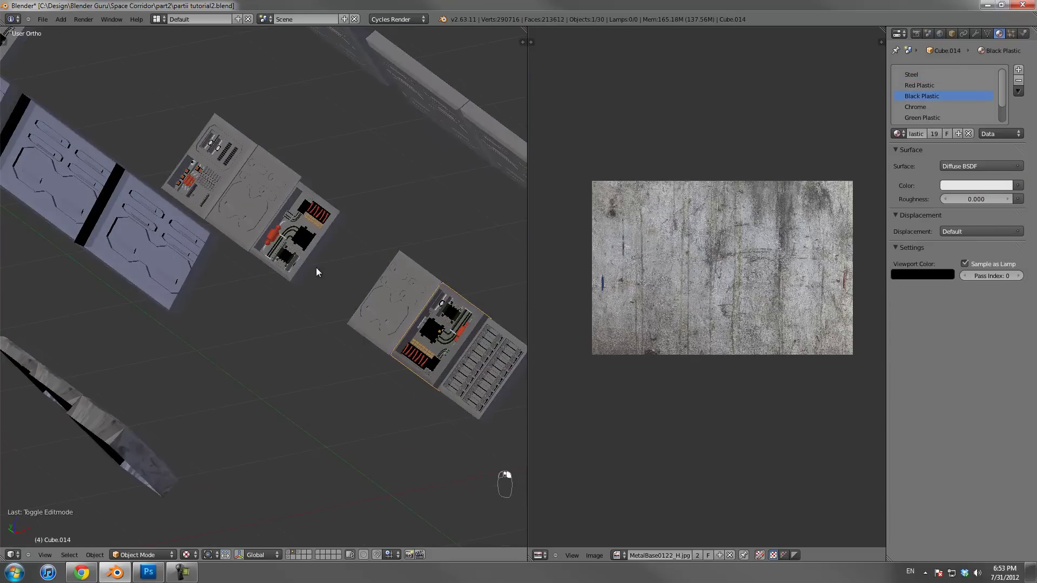
shift+right_click(315, 239)
middle_drag(261, 180, 228, 245)
shift+right_click(233, 285)
key(ctrl+l)
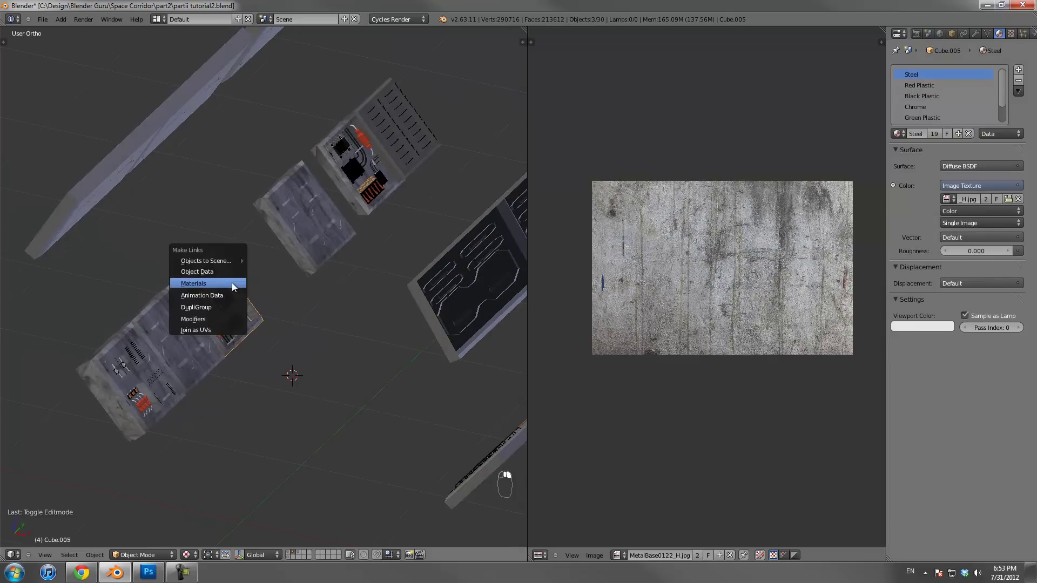
click(230, 283)
Link the other plain recessed console panels to the object data of the unwrapped middle panel
middle_drag(284, 328, 352, 257)
key(a)
right_click(352, 257)
middle_drag(285, 250, 236, 242)
shift+right_click(149, 90)
shift+right_click(210, 293)
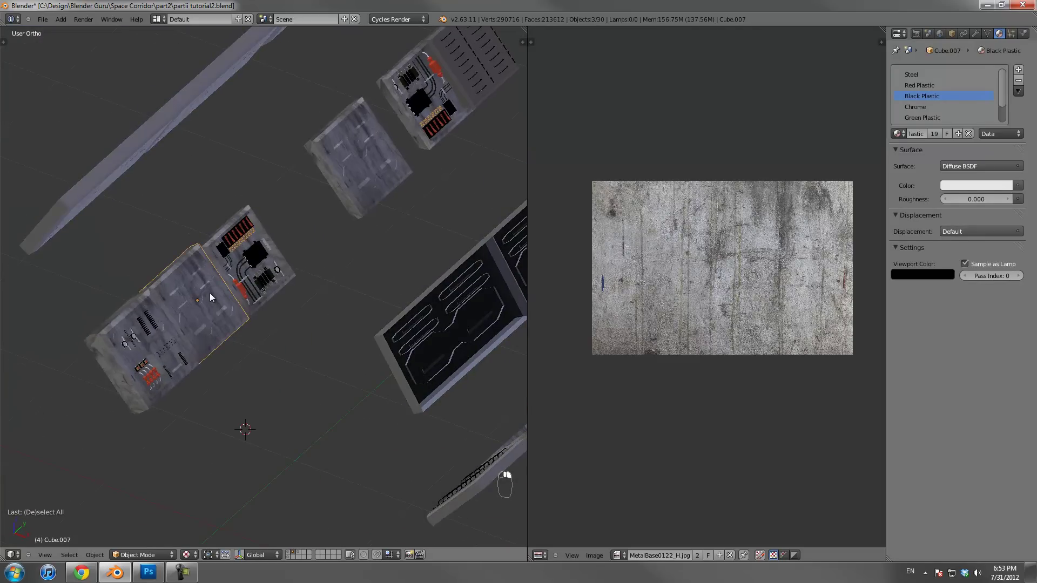
key(ctrl+l)
click(209, 293)
Select the slotted lower console panel and line up a wireframe view square to its face
middle_drag(209, 293, 400, 317)
scroll(411, 305, down, 1)
right_click(410, 304)
scroll(414, 294, up, 2)
shift+middle_drag(404, 242, 409, 364)
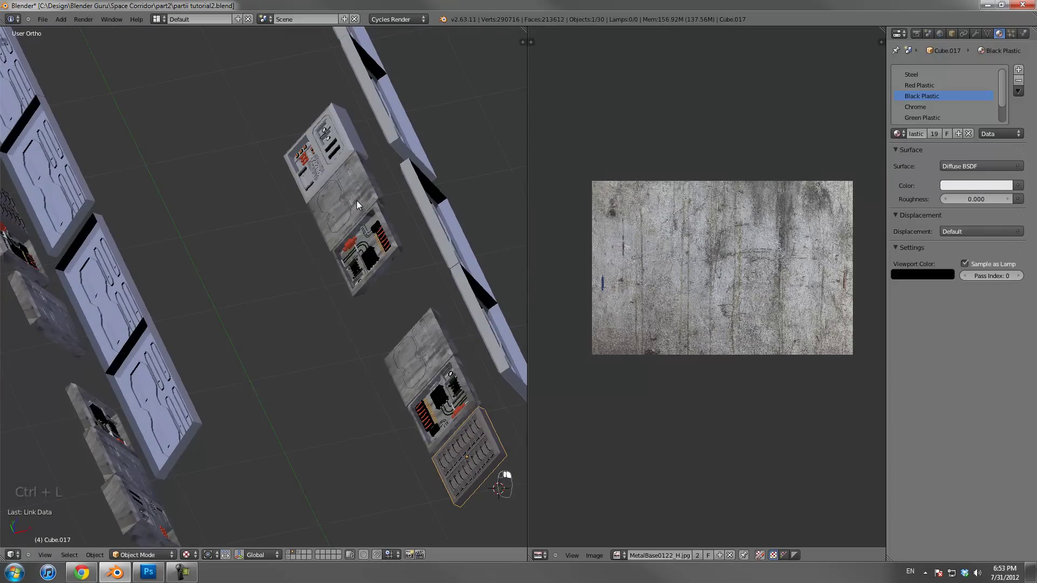
middle_drag(399, 312, 338, 265)
right_click(344, 264)
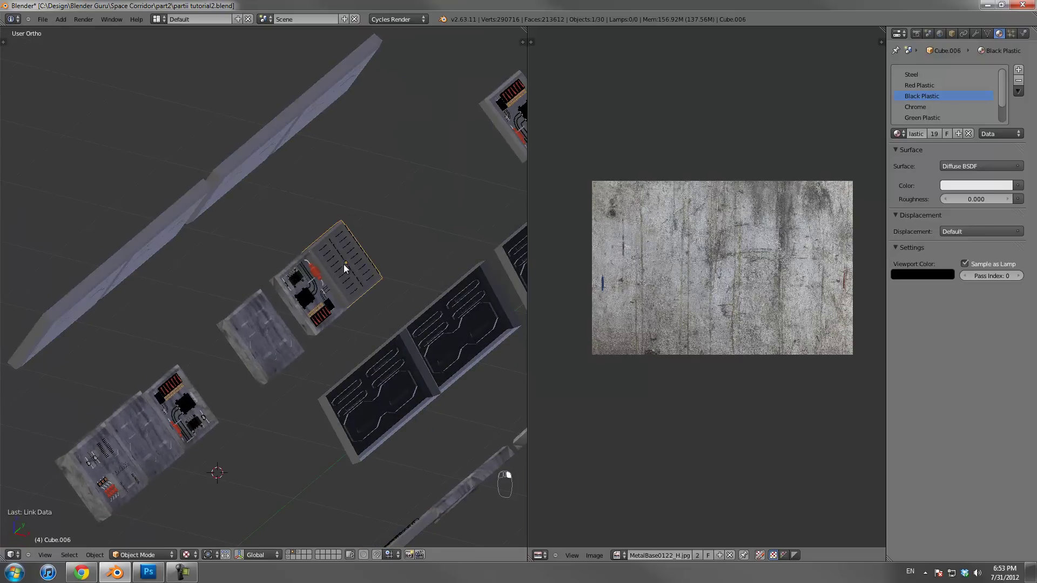
key(KP_3)
scroll(218, 269, down, 2)
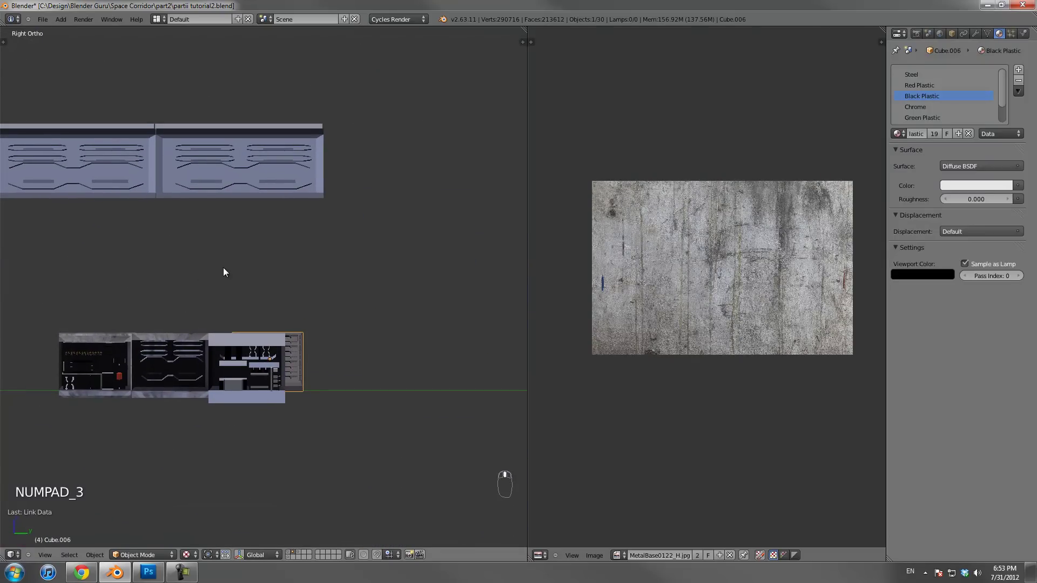
key(z)
key(KP_8)
key(KP_8)
key(KP_8)
Unwrap all faces of the slotted console panel by projecting from view, fitted to the metal image's bounds
key(Tab)
key(a)
key(a)
key(a)
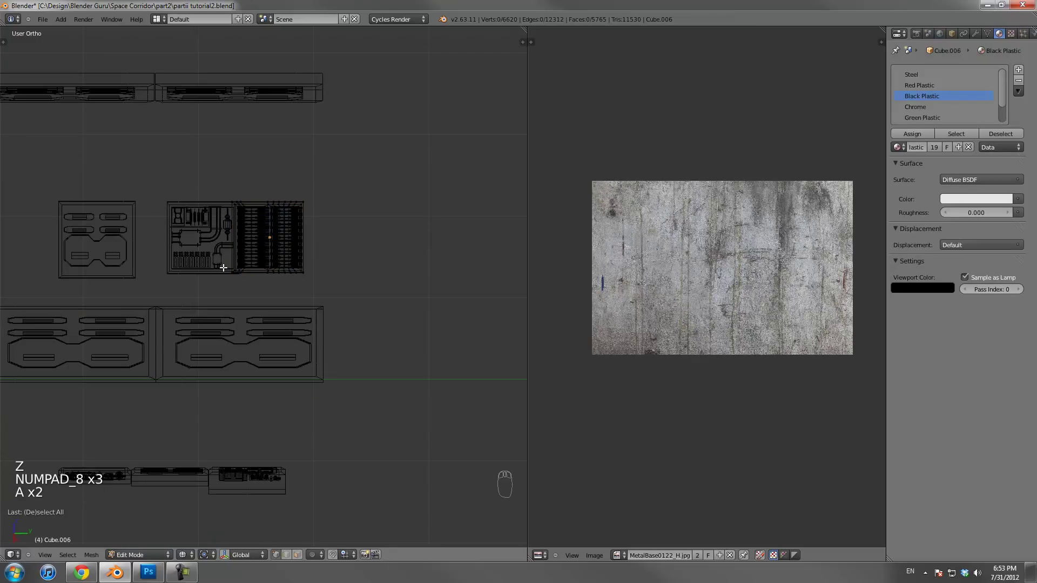
key(u)
click(223, 268)
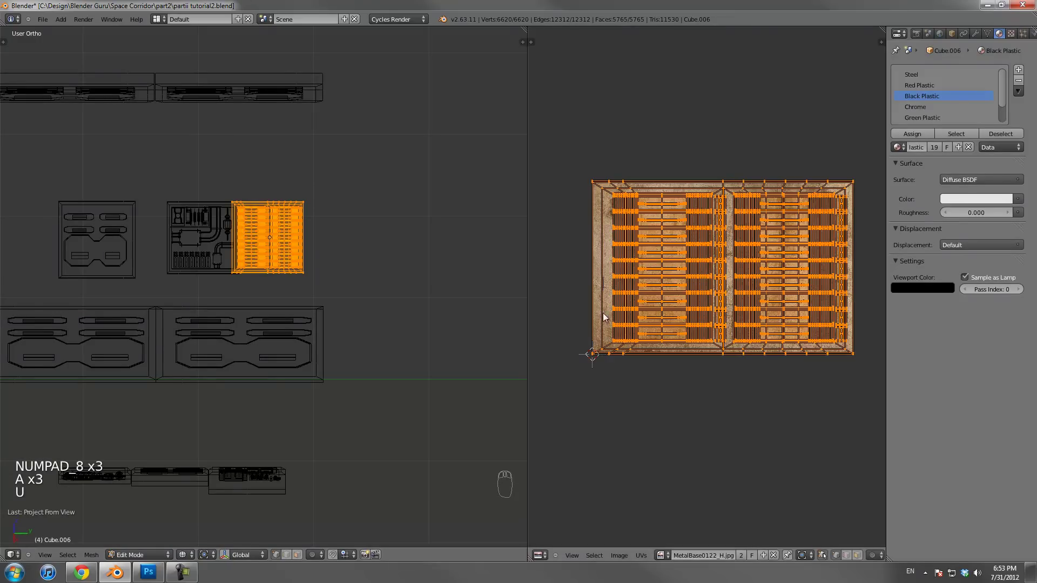
Scale the UVs of the slotted panel's outer rim outward, leave Edit Mode and return to solid shading
alt+right_click(252, 197)
middle_drag(252, 196, 289, 209)
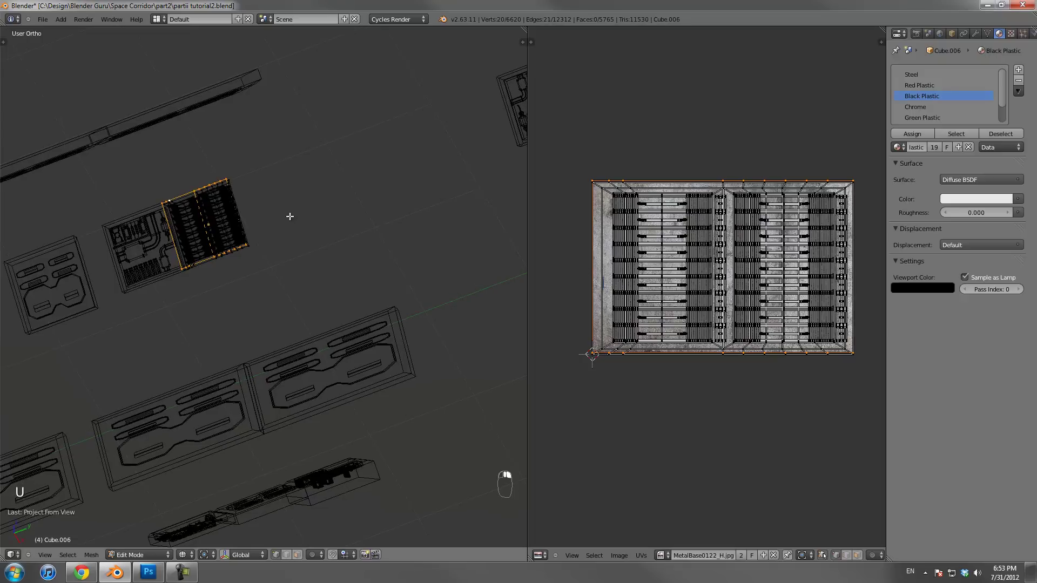
scroll(288, 218, up, 4)
key(s)
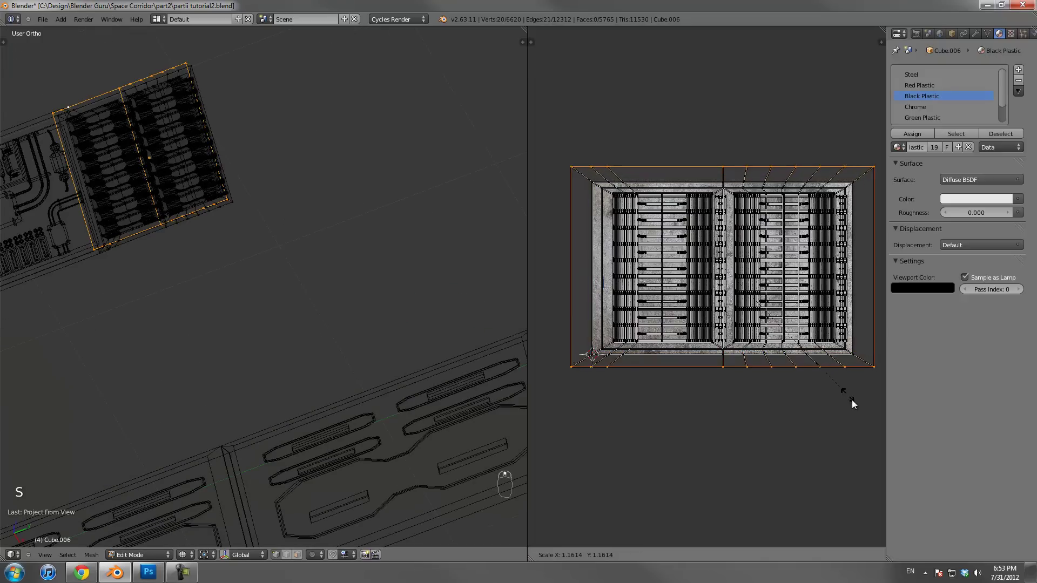
click(859, 411)
scroll(263, 328, down, 3)
key(Tab)
key(z)
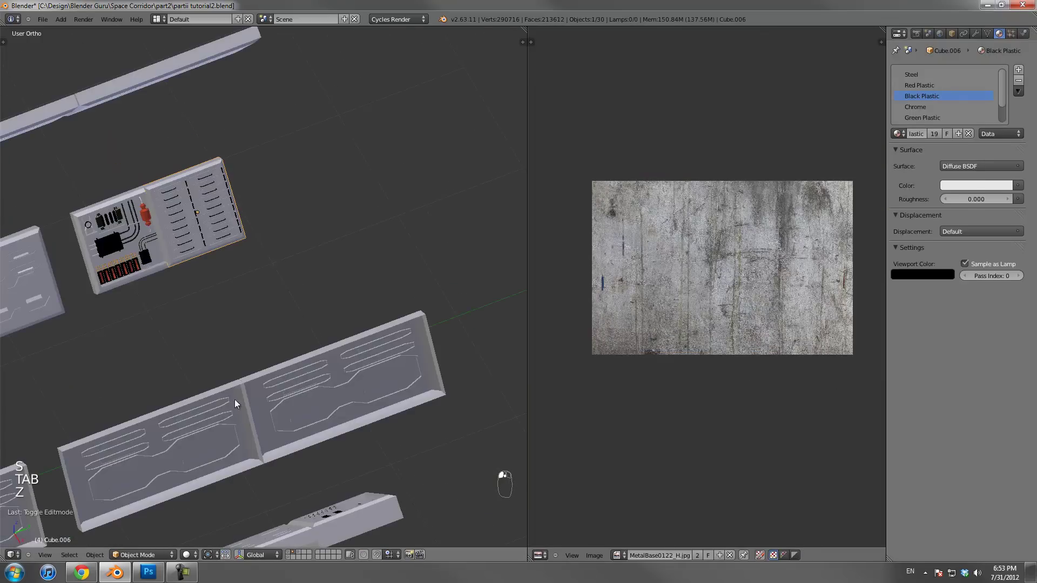
Set the viewport shading to Texture and link the opposite slotted panel to the unwrapped one's object data
middle_drag(234, 400, 227, 465)
click(187, 554)
click(214, 508)
mouse_move(250, 348)
middle_down()
mouse_move(324, 338)
mouse_move(421, 398)
mouse_move(285, 269)
mouse_move(452, 394)
mouse_move(370, 323)
mouse_move(207, 283)
mouse_move(195, 248)
middle_up()
shift+right_click(387, 349)
shift+right_click(196, 249)
key(ctrl+l)
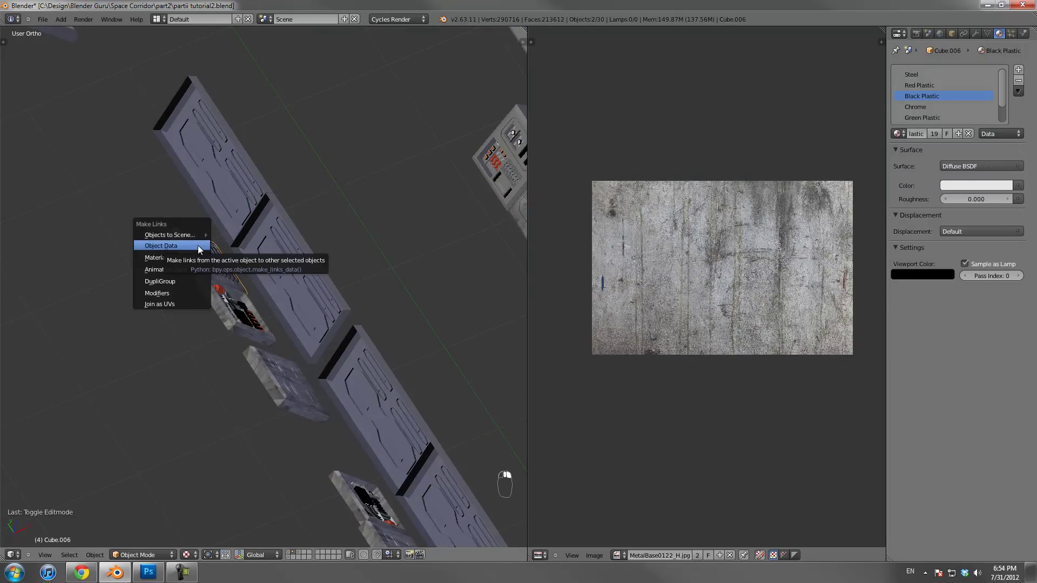
click(198, 245)
Move the unwrapped slotted panel about 0.16 along the global Y axis
middle_drag(261, 283, 212, 278)
right_click(211, 278)
key(g)
key(y)
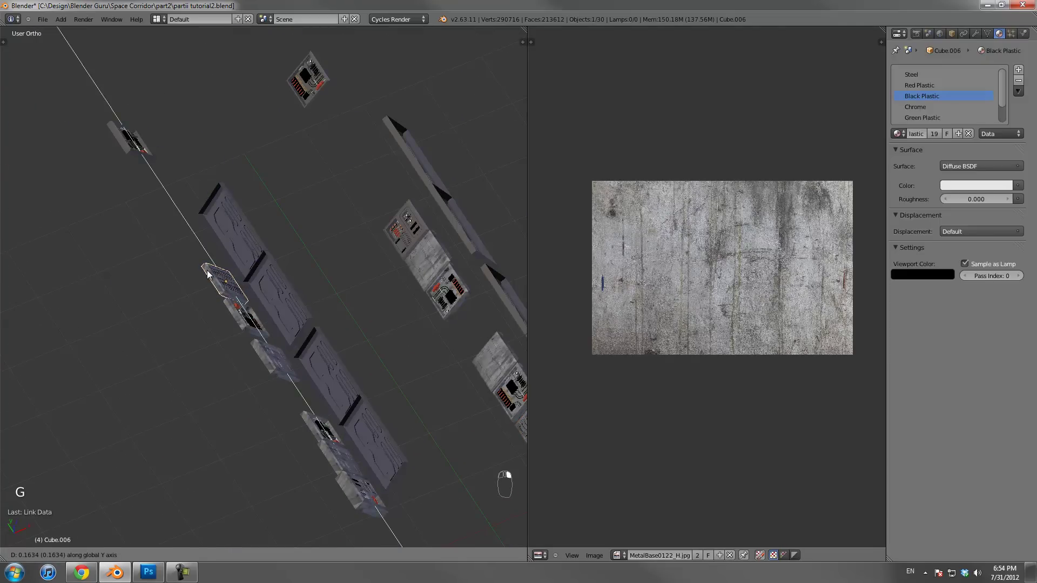
click(208, 273)
Link the matching component-covered end panel on the other side to the unwrapped end panel's object data
right_click(390, 222)
shift+middle_drag(390, 223, 190, 328)
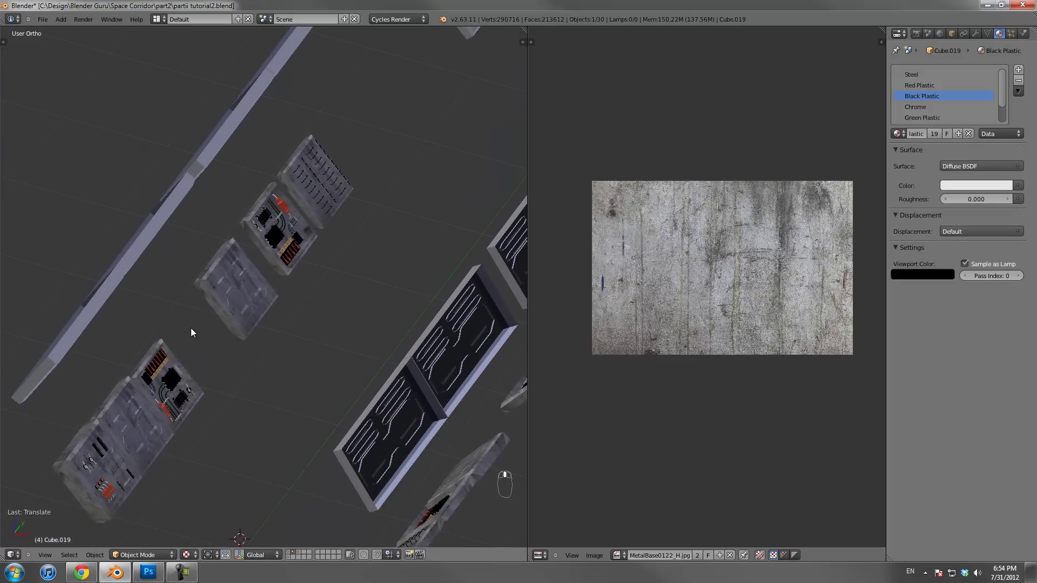
mouse_move(200, 372)
middle_down()
mouse_move(354, 372)
mouse_move(212, 358)
middle_up()
middle_drag(227, 293, 267, 270)
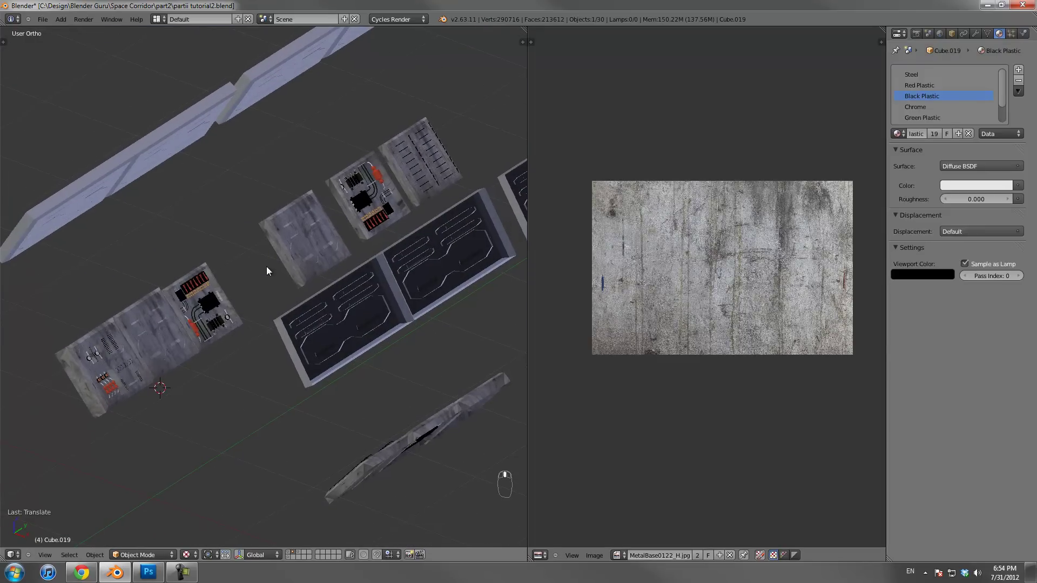
shift+right_click(122, 366)
scroll(227, 353, down, 4)
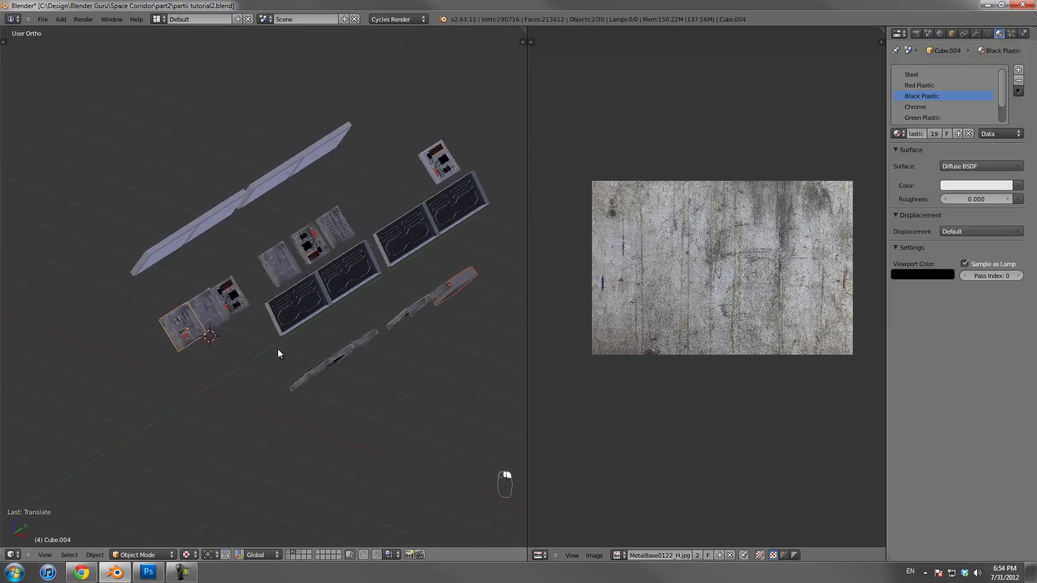
shift+middle_drag(411, 231, 257, 312)
scroll(257, 312, up, 4)
shift+middle_drag(353, 292, 392, 313)
key(ctrl+l)
click(222, 330)
Link two more circuit panels with pipes to the object data of the unwrapped one in the front console group
right_click(310, 174)
middle_drag(310, 223, 273, 223)
shift+right_click(297, 188)
shift+middle_drag(298, 317, 331, 173)
shift+right_click(210, 348)
key(ctrl+l)
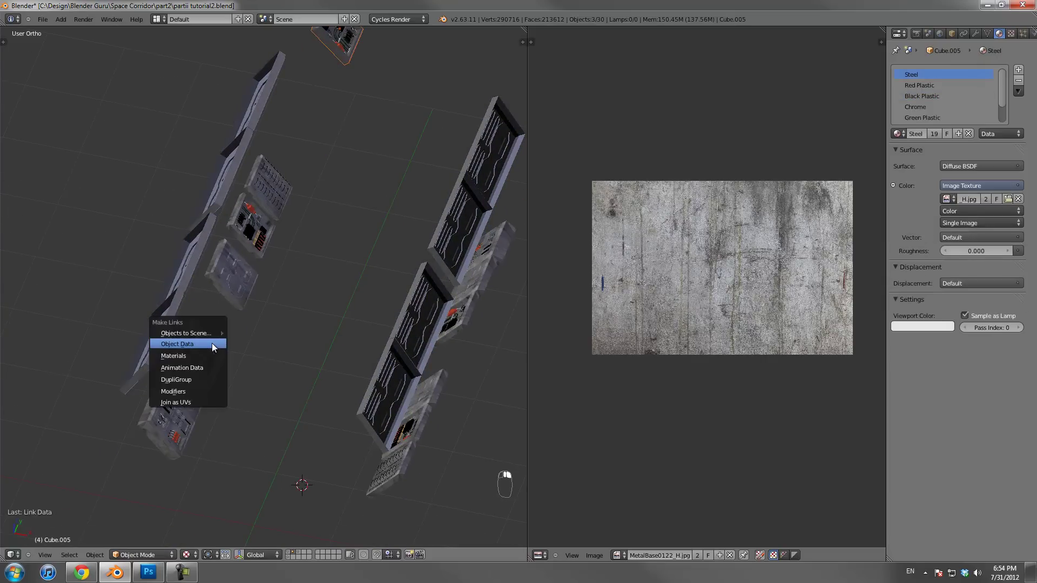
click(227, 344)
Deselect everything, select the front upper slanted panel and show it in wireframe from the right view
key(a)
scroll(294, 284, down, 2)
middle_drag(293, 284, 414, 232)
right_click(461, 248)
right_click(417, 250)
right_click(455, 242)
key(KP_3)
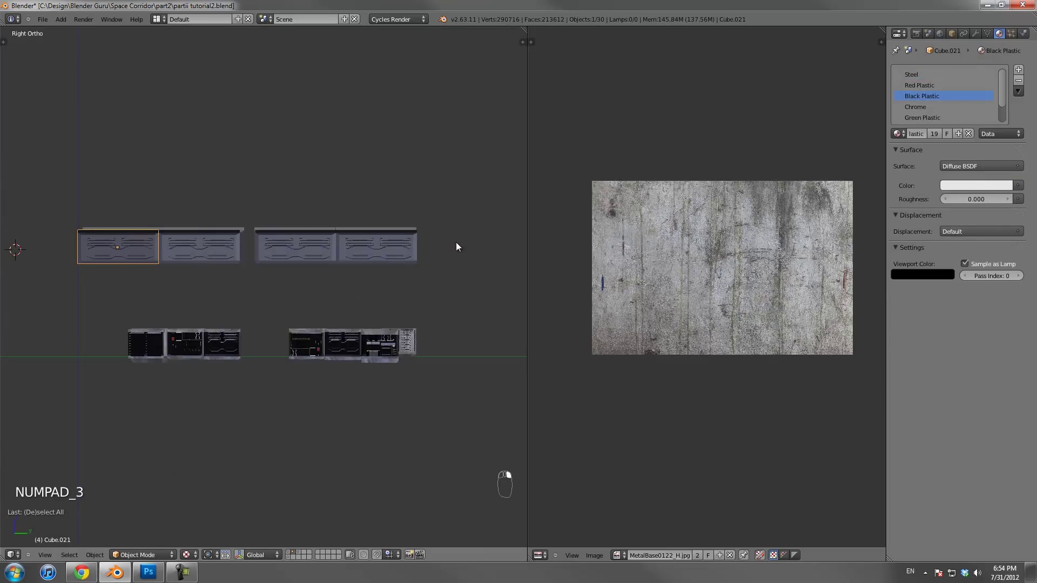
key(z)
shift+middle_drag(238, 280, 327, 303)
scroll(326, 303, up, 2)
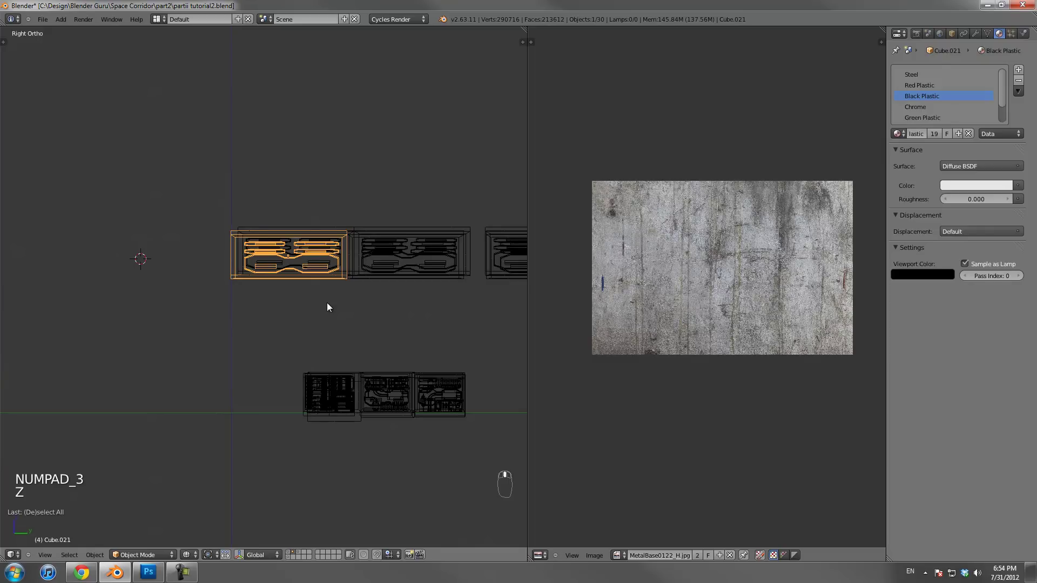
Hide the front upper slanted panel that overlaps the opposite one and return to the right view
middle_drag(281, 251, 333, 296)
right_click(206, 258)
key(KP_3)
right_click(333, 297)
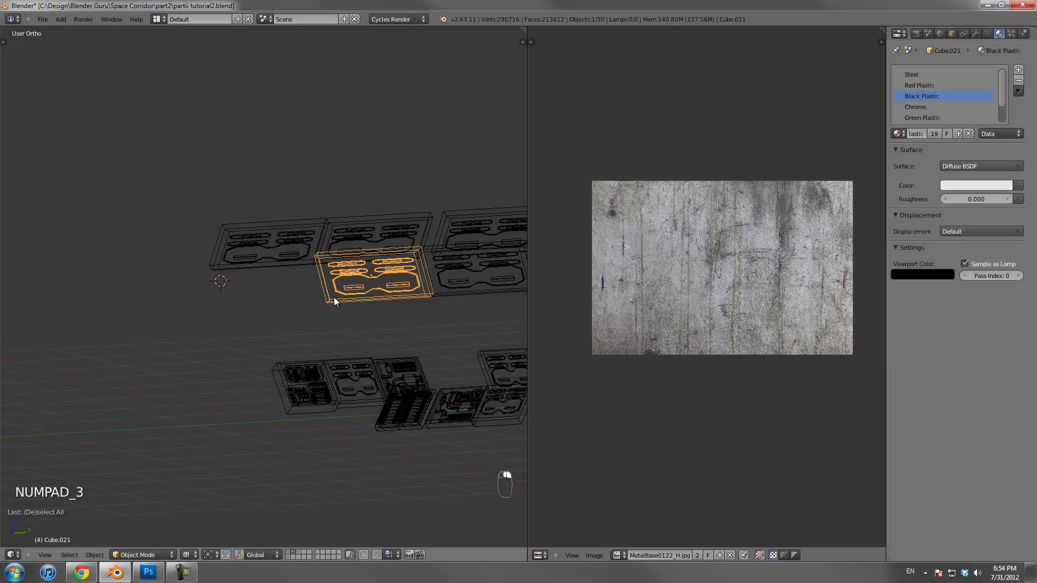
key(h)
key(KP_1)
key(KP_3)
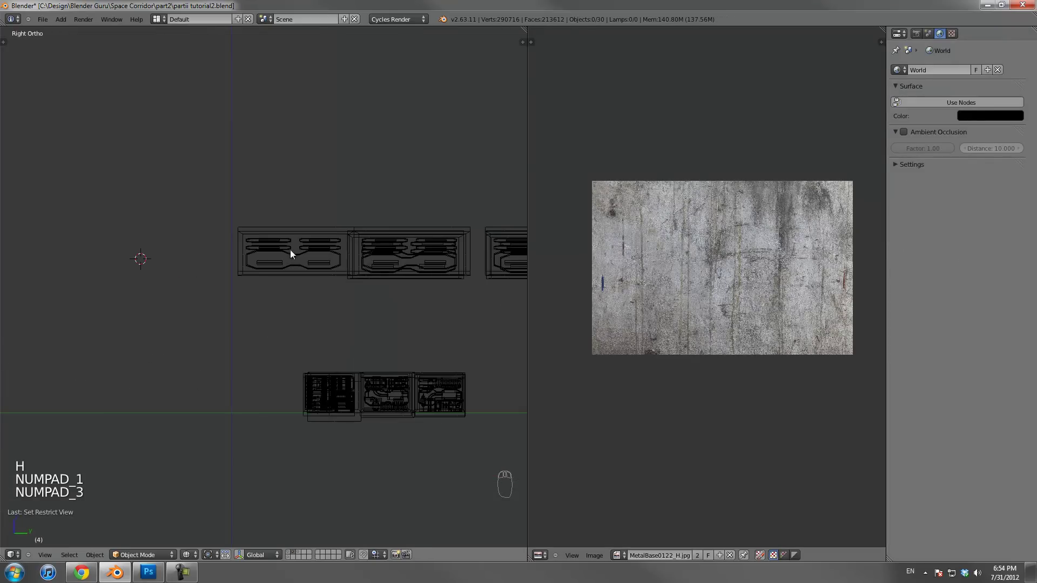
Select the opposite front upper slanted panel and tilt the right view until it faces the panel squarely
right_click(287, 250)
key(Tab)
key(Tab)
key(KP_2)
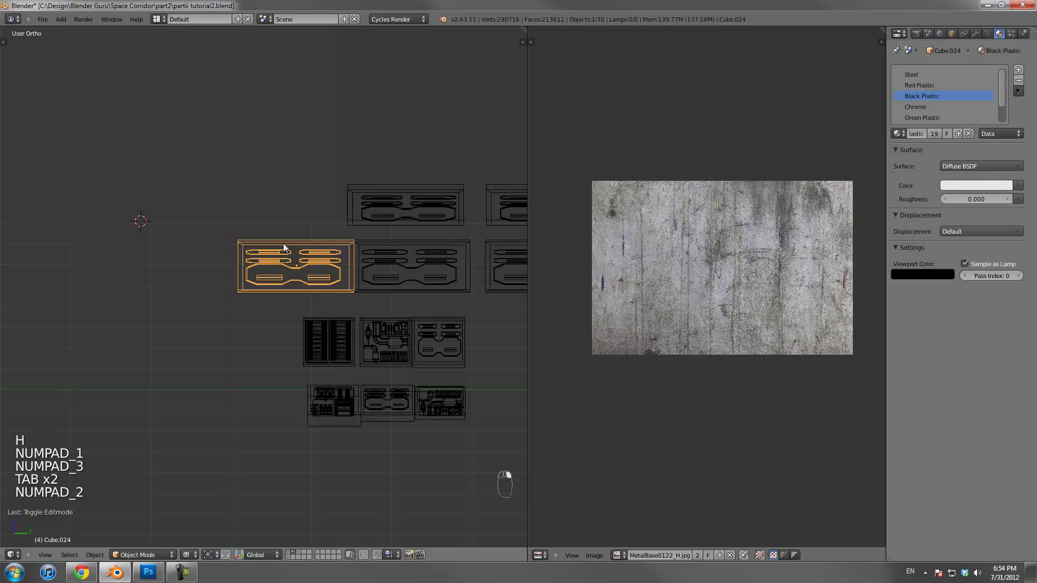
key(KP_2)
key(KP_1)
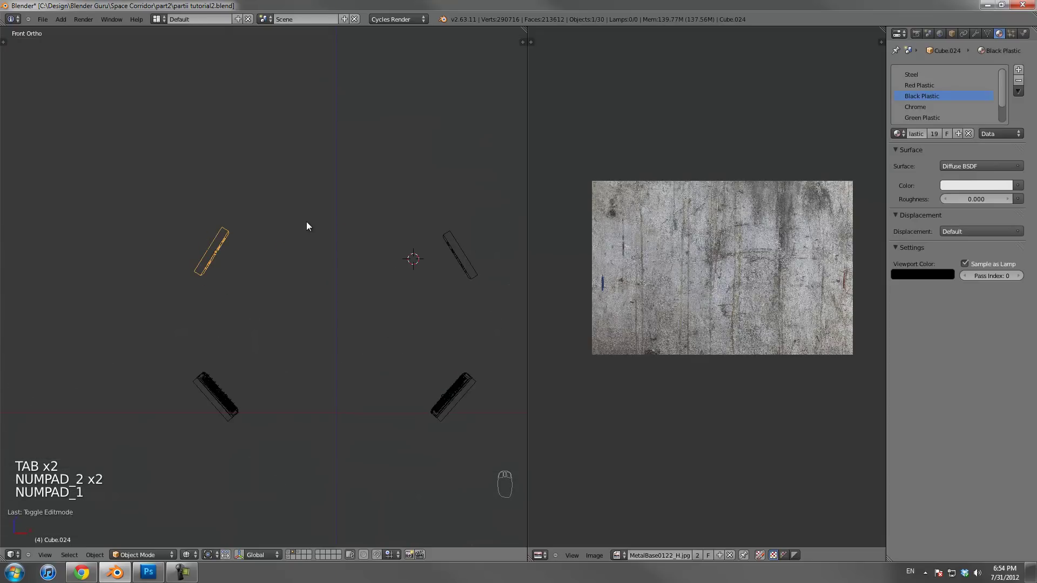
middle_drag(306, 225, 309, 225)
key(KP_1)
key(KP_3)
key(KP_2)
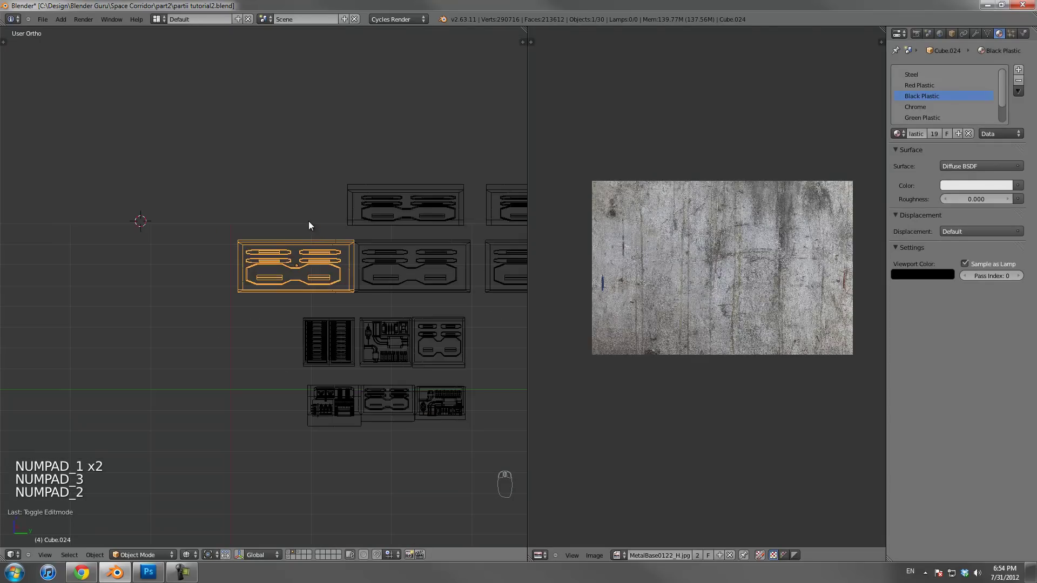
key(KP_2)
Unwrap the whole upper slanted panel by projecting from view, fitted to the metal image's bounds
key(Tab)
scroll(308, 225, up, 1)
key(a)
key(a)
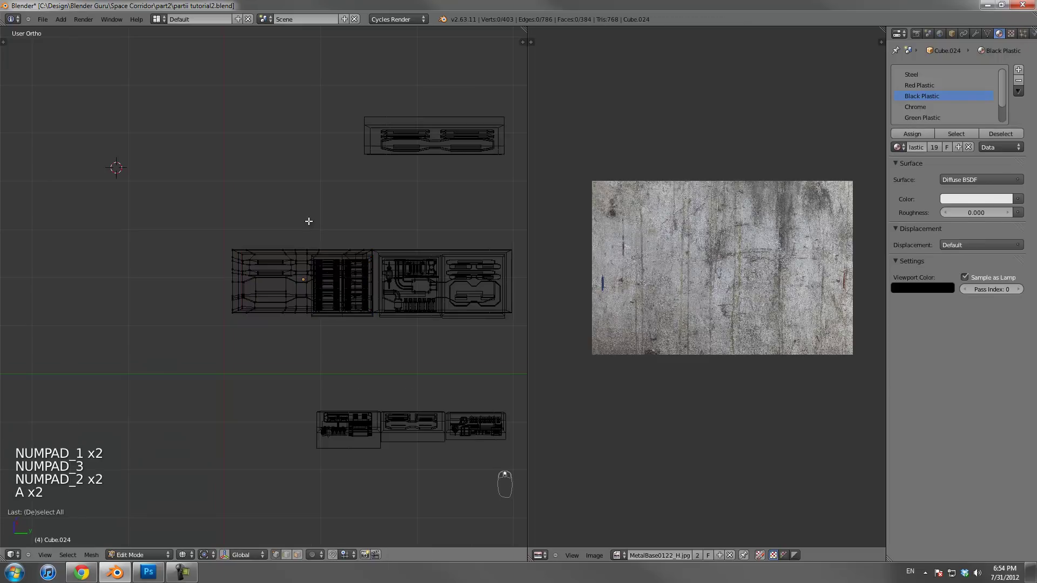
key(a)
key(u)
click(309, 221)
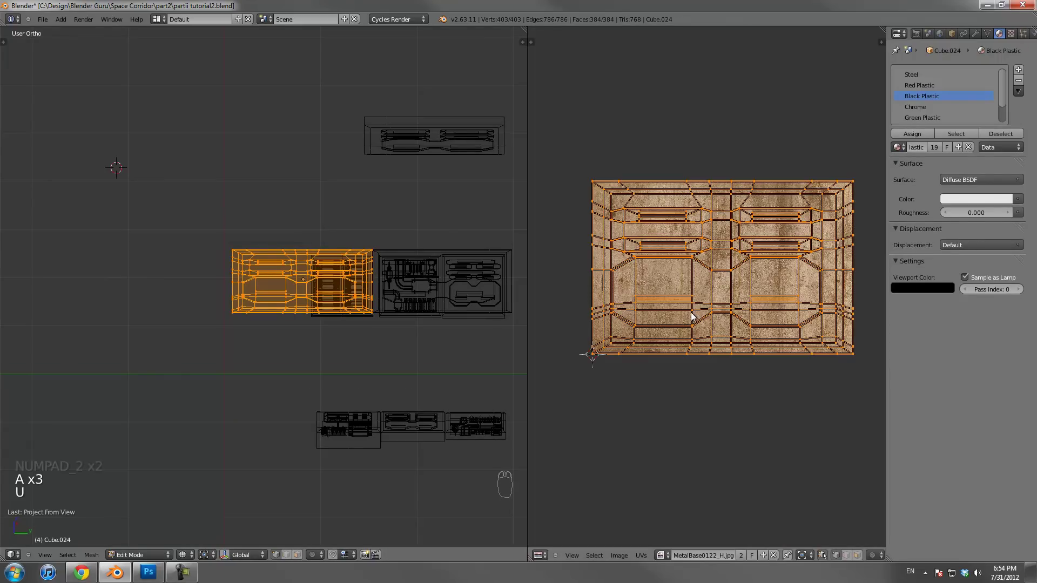
Scale the UVs of the upper slanted panel's outer rim outward, leave Edit Mode and return to solid shading
middle_drag(309, 263, 250, 225)
alt+right_click(250, 225)
key(s)
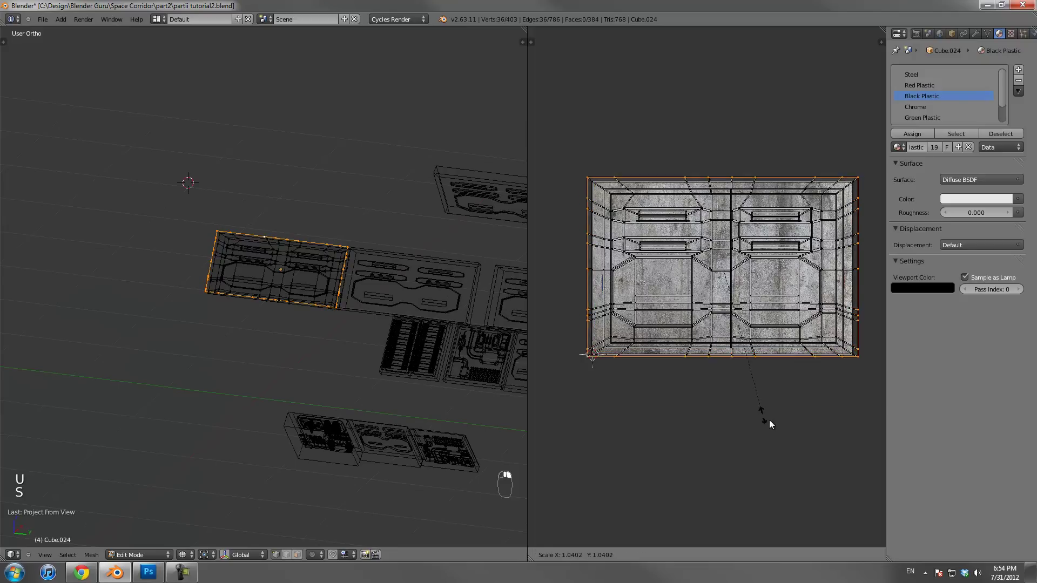
click(801, 445)
key(Tab)
key(z)
Reveal all hidden objects and set the viewport shading to Texture
mouse_move(297, 327)
middle_down()
mouse_move(346, 342)
mouse_move(231, 523)
middle_up()
key(alt+h)
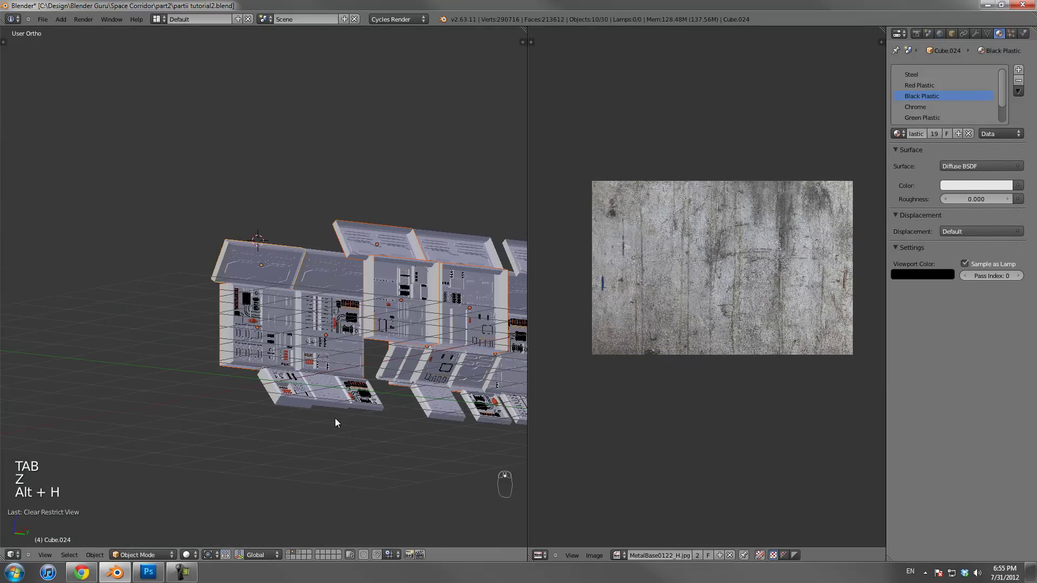
middle_drag(361, 406, 307, 323)
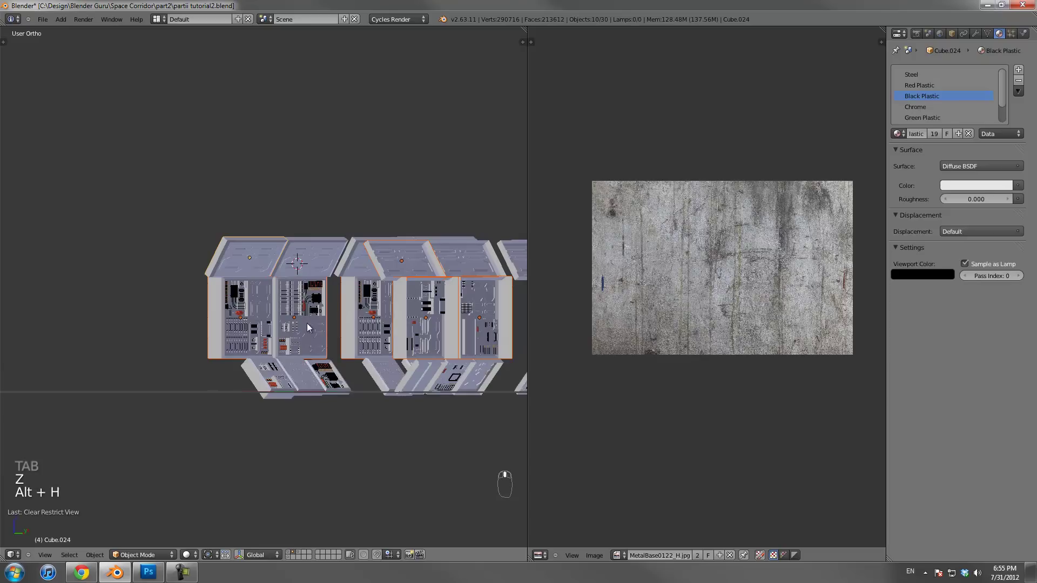
click(195, 555)
click(214, 506)
scroll(285, 316, up, 1)
scroll(285, 312, up, 2)
middle_drag(285, 312, 324, 305)
Select the remaining upper slanted panels on both sides and link them to the unwrapped one's object data
shift+right_click(340, 243)
shift+right_click(384, 240)
shift+middle_drag(488, 194, 404, 262)
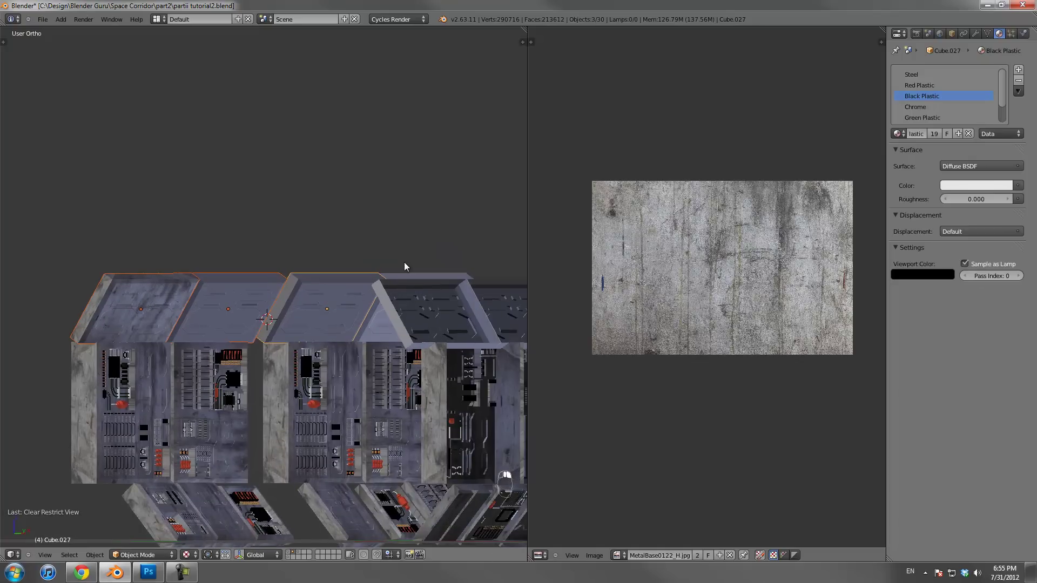
middle_drag(382, 300, 366, 262)
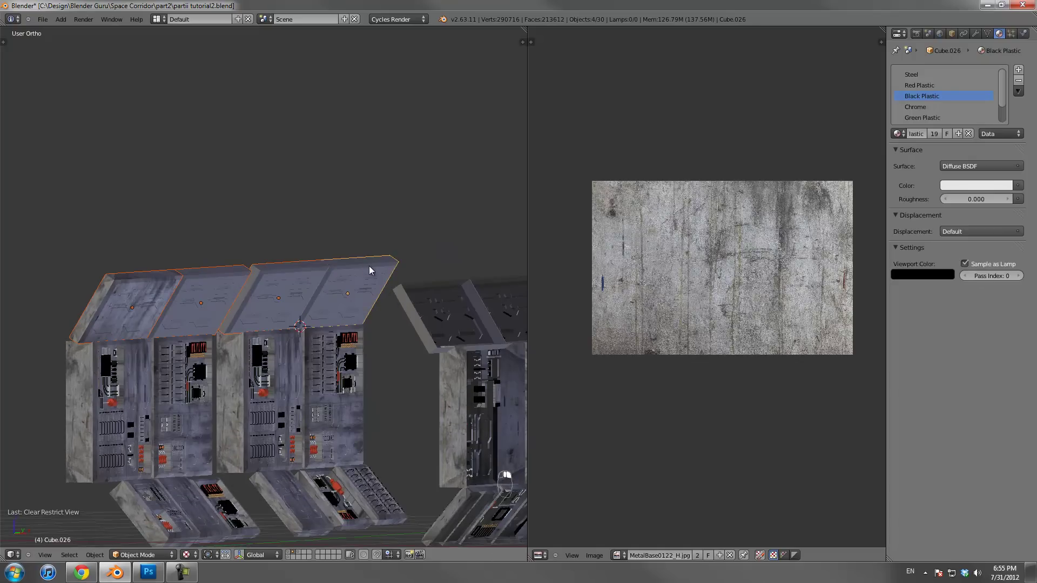
key(KP_1)
key(z)
scroll(398, 281, down, 3)
key(b)
drag(377, 268, 405, 309)
middle_drag(405, 309, 219, 296)
key(z)
key(ctrl+l)
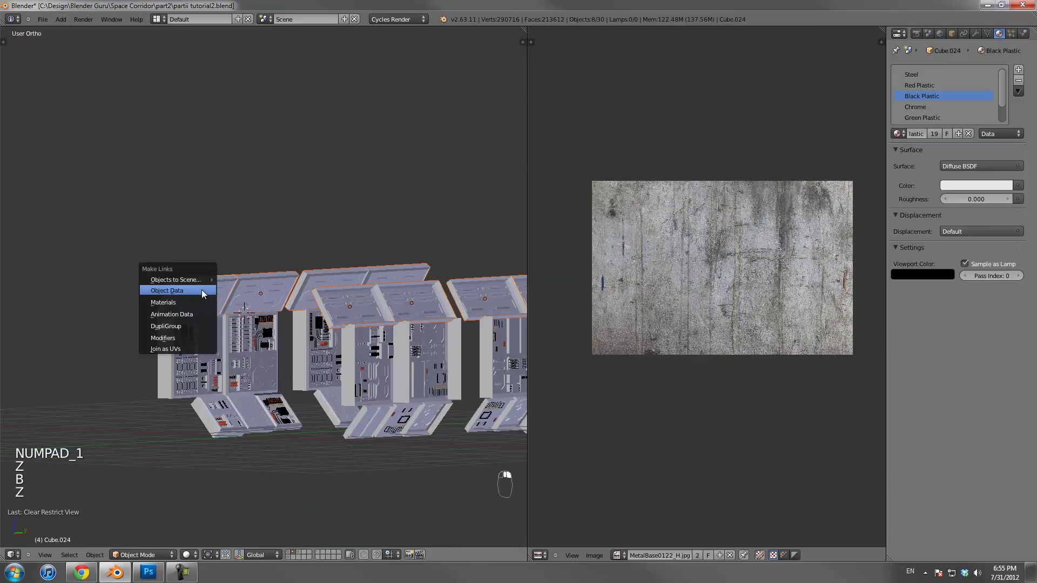
click(202, 289)
Show the scene in Texture shading through the camera with the corridor layers visible, and save the file
click(189, 554)
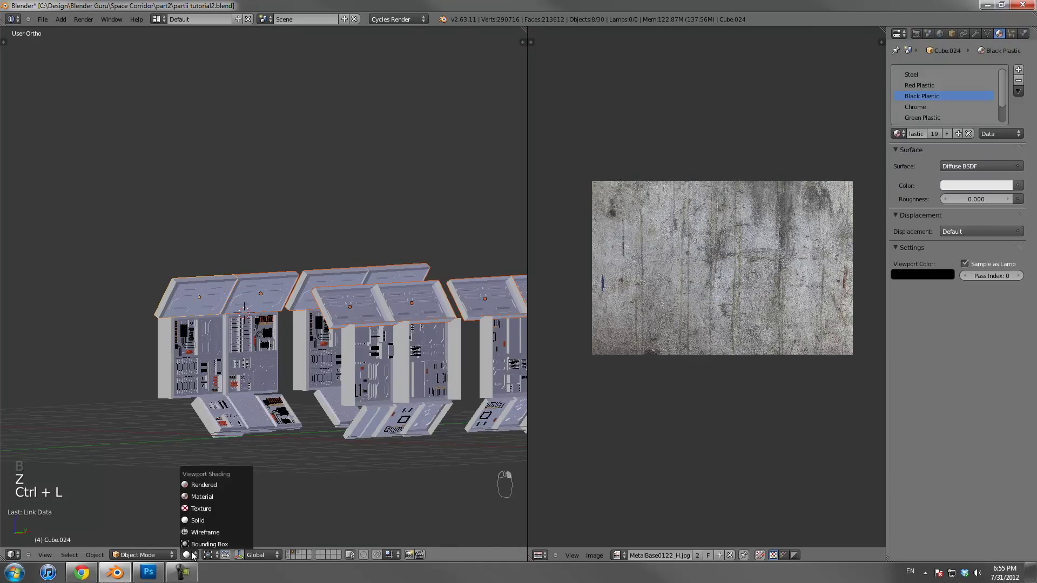
click(216, 507)
mouse_move(312, 336)
middle_down()
mouse_move(360, 338)
mouse_move(330, 349)
mouse_move(277, 343)
mouse_move(286, 342)
middle_up()
key(a)
key(KP_0)
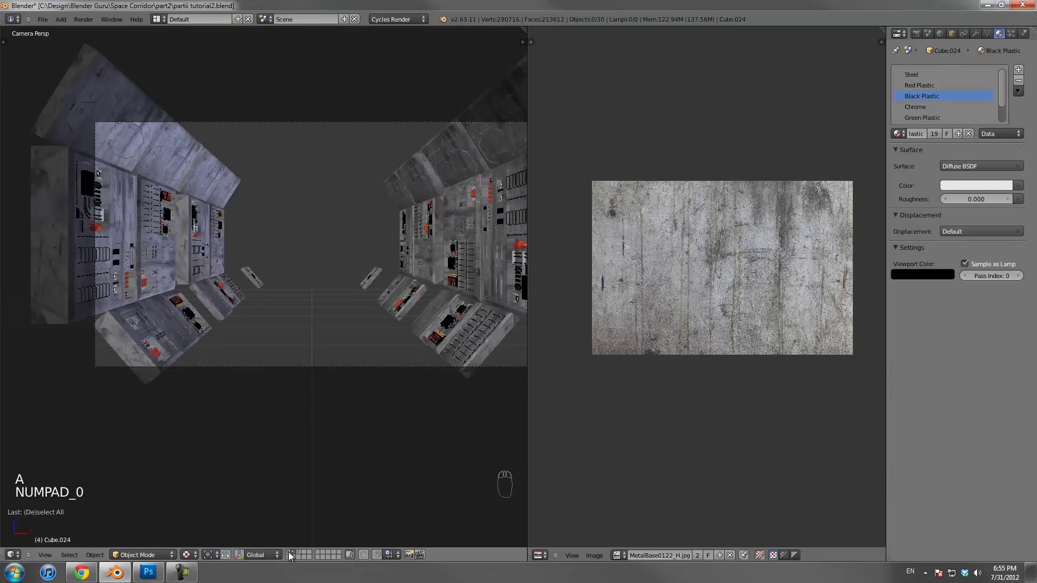
key(ctrl+s)
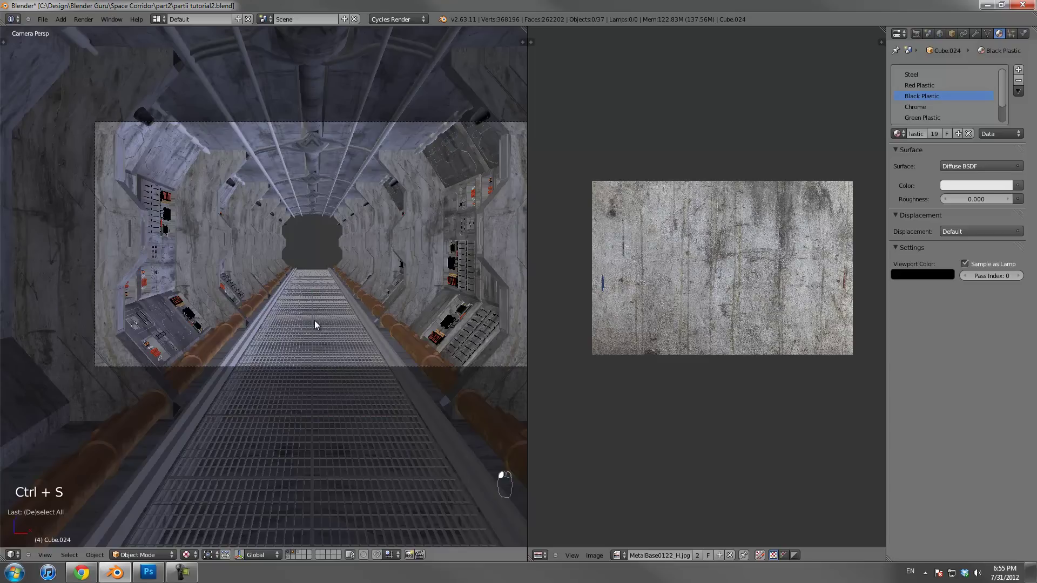
Show the corridor in Solid shading with the end wall's layer added to the visible layers, and save the file
shift+middle_drag(286, 325, 257, 345)
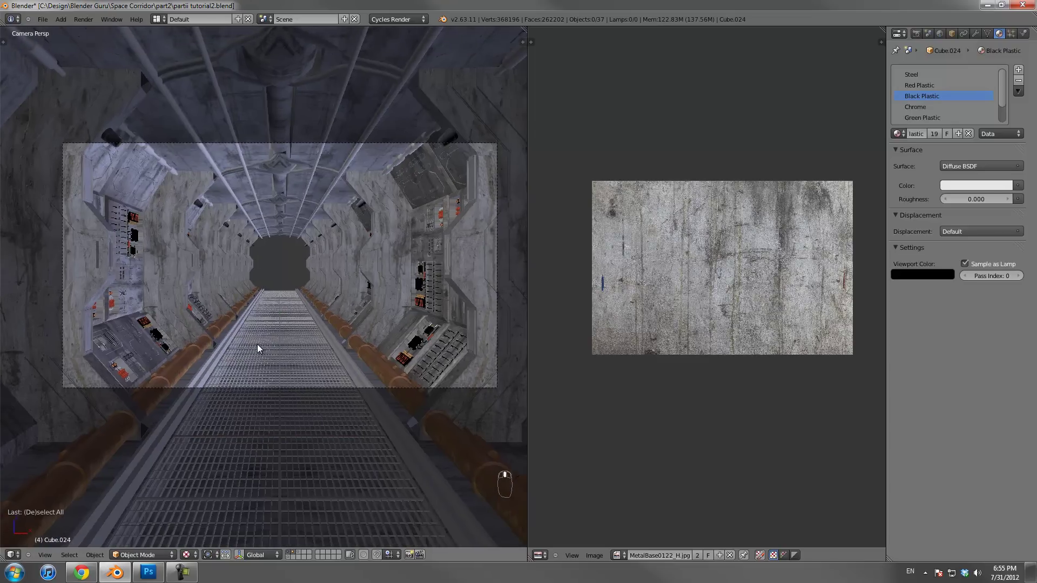
scroll(257, 344, up, 1)
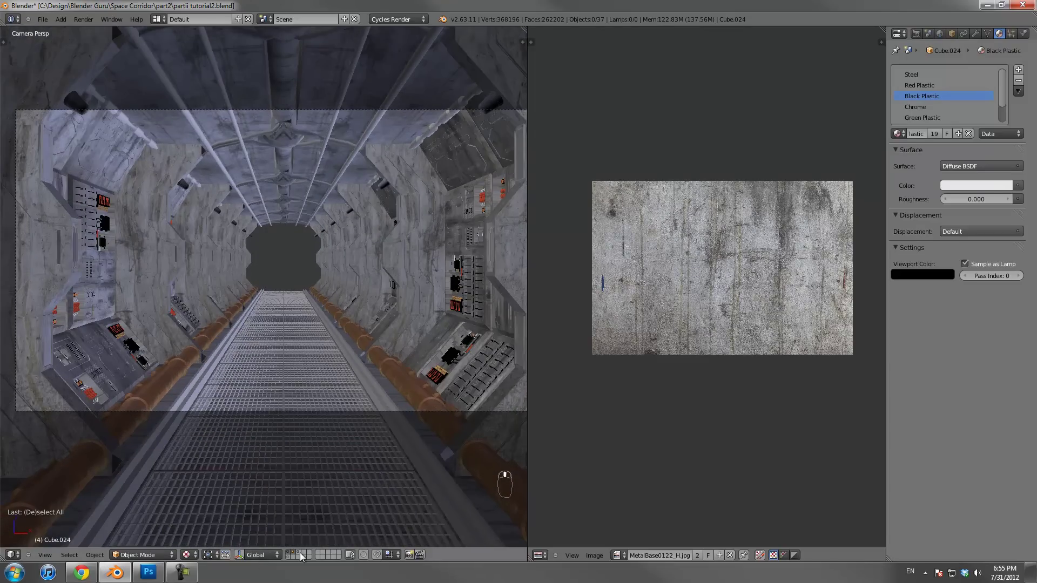
click(189, 555)
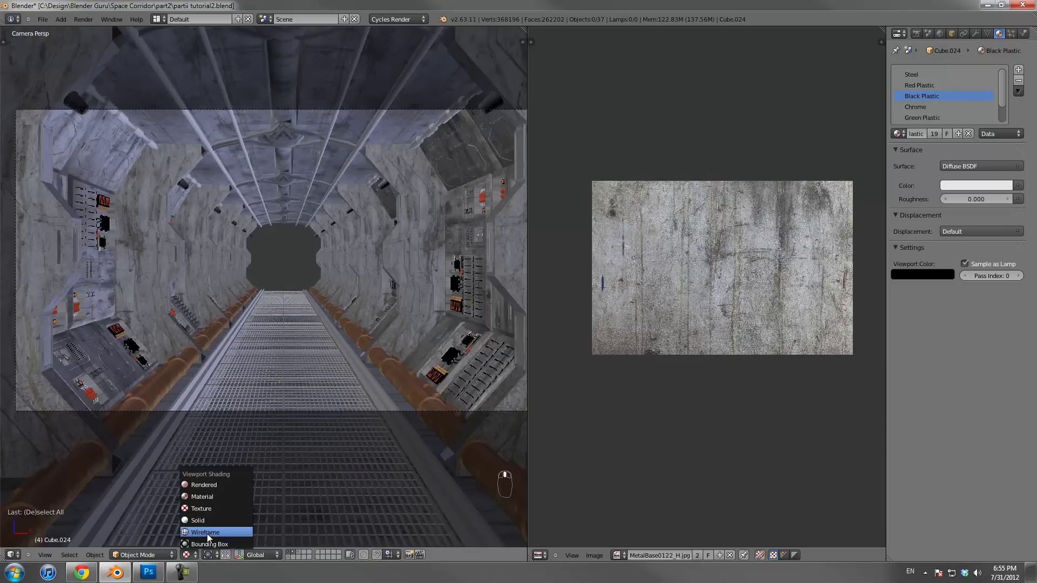
click(218, 520)
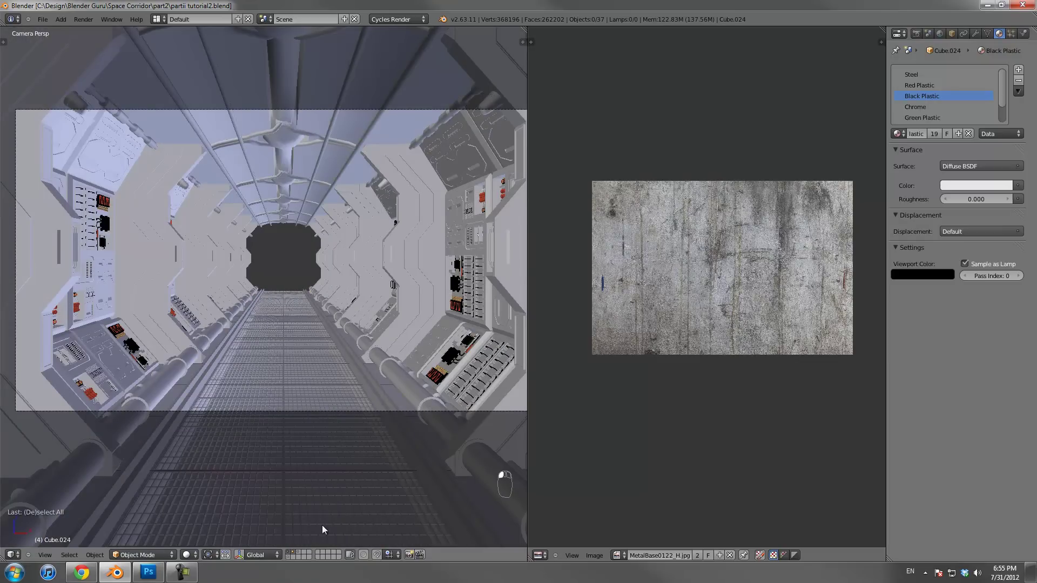
shift+click(300, 556)
key(ctrl+s)
click(352, 342)
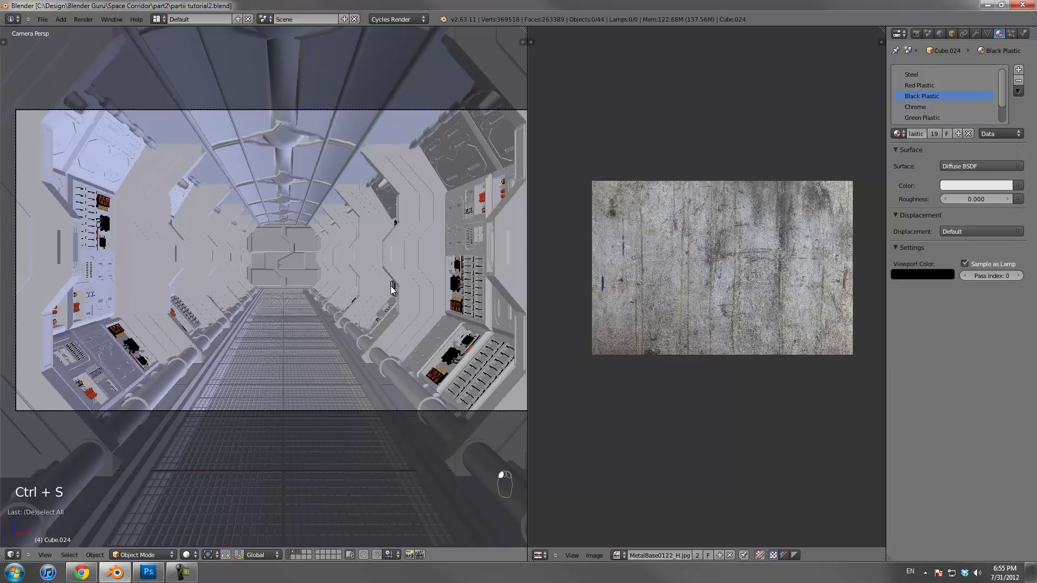
Select the corridor shell and examine the recessed strips along the inner edge of its nearest rib
right_click(410, 258)
shift+middle_drag(403, 287, 311, 304)
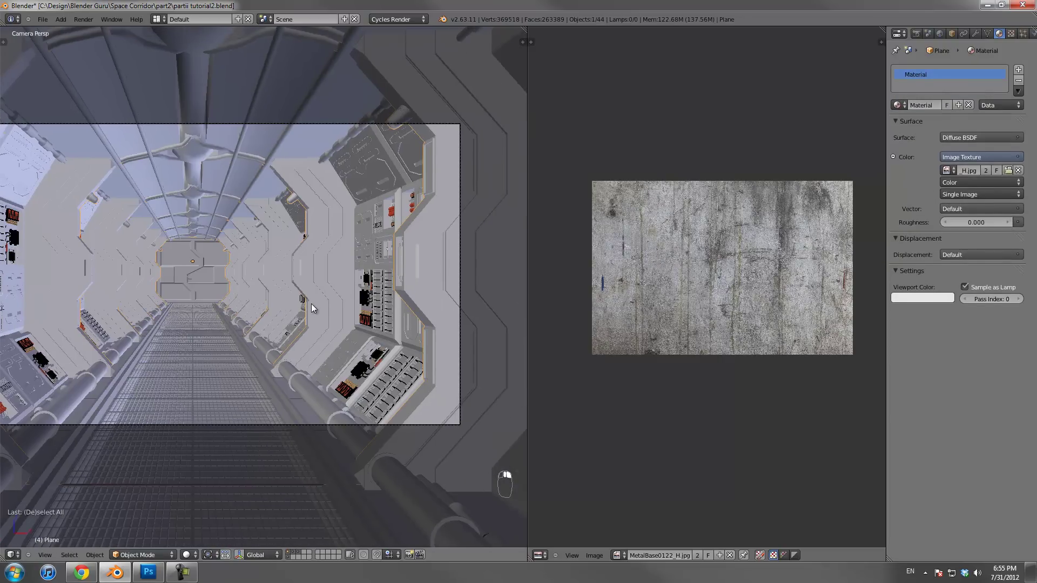
scroll(351, 300, up, 2)
scroll(333, 303, down, 3)
key(z)
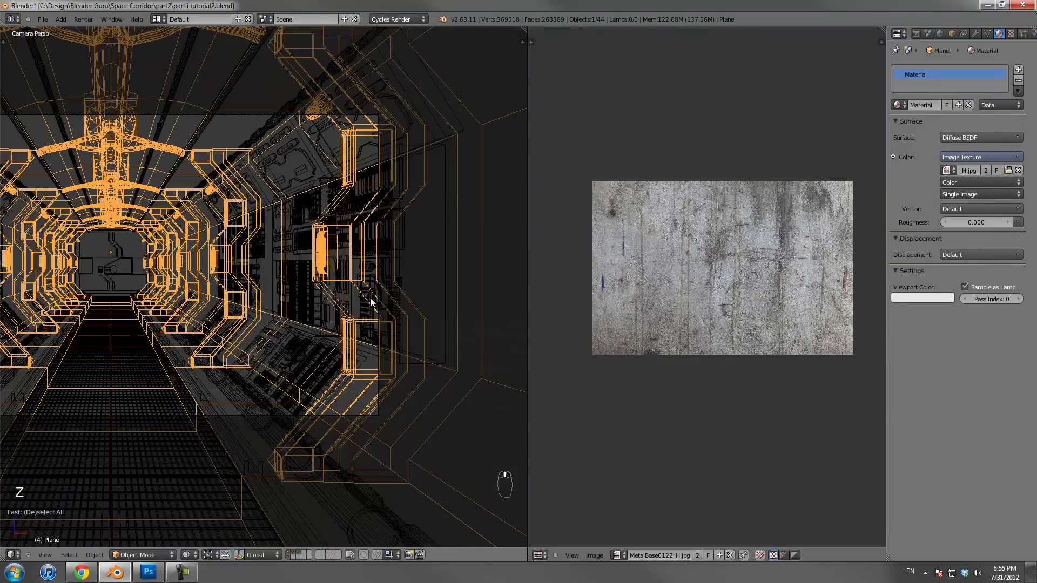
key(z)
shift+middle_drag(339, 304, 304, 373)
scroll(305, 373, up, 4)
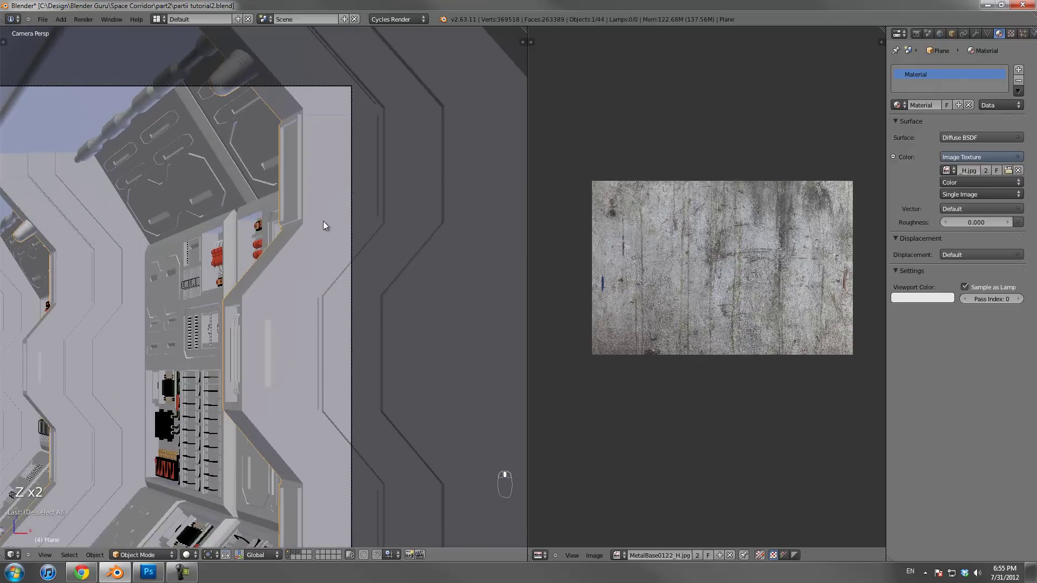
shift+middle_drag(314, 176, 297, 276)
scroll(297, 276, up, 3)
scroll(297, 276, up, 7)
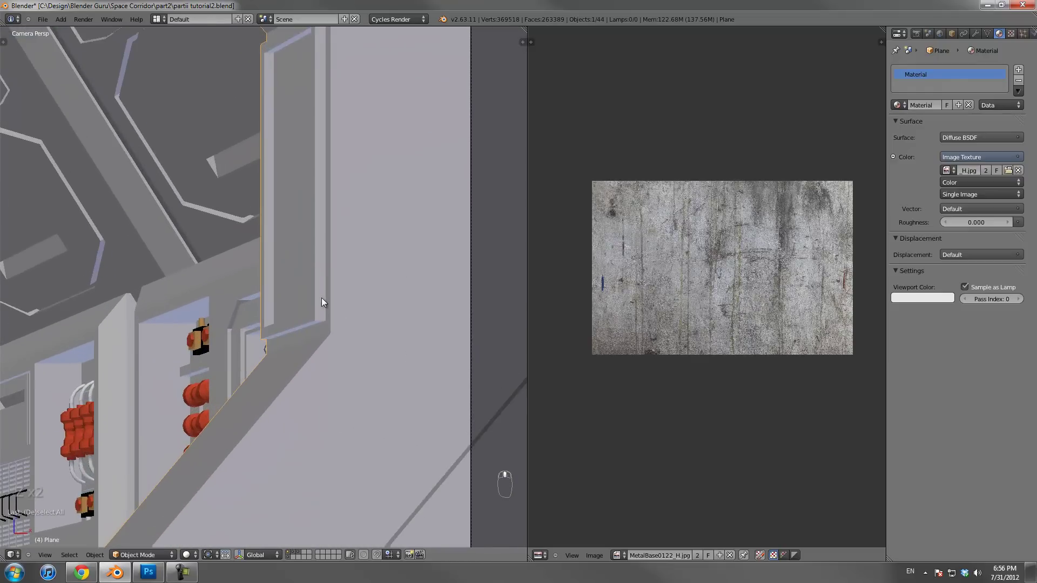
scroll(321, 297, down, 1)
key(Tab)
key(Tab)
Show only the corridor shell's layer and turn off the viewport display of its Mirror and Array modifiers
click(289, 551)
middle_click(303, 263)
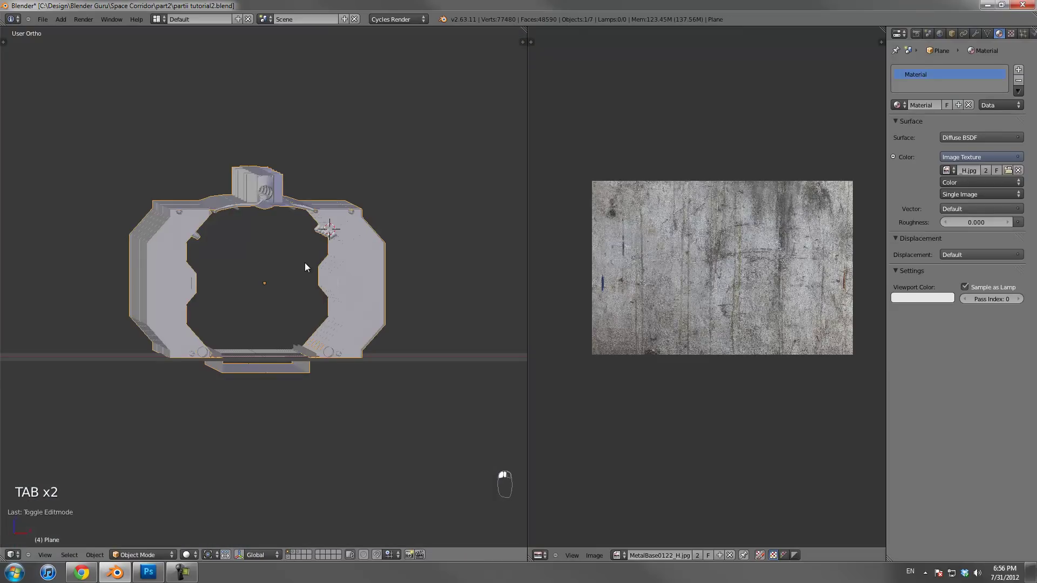
middle_drag(326, 272, 422, 275)
click(975, 33)
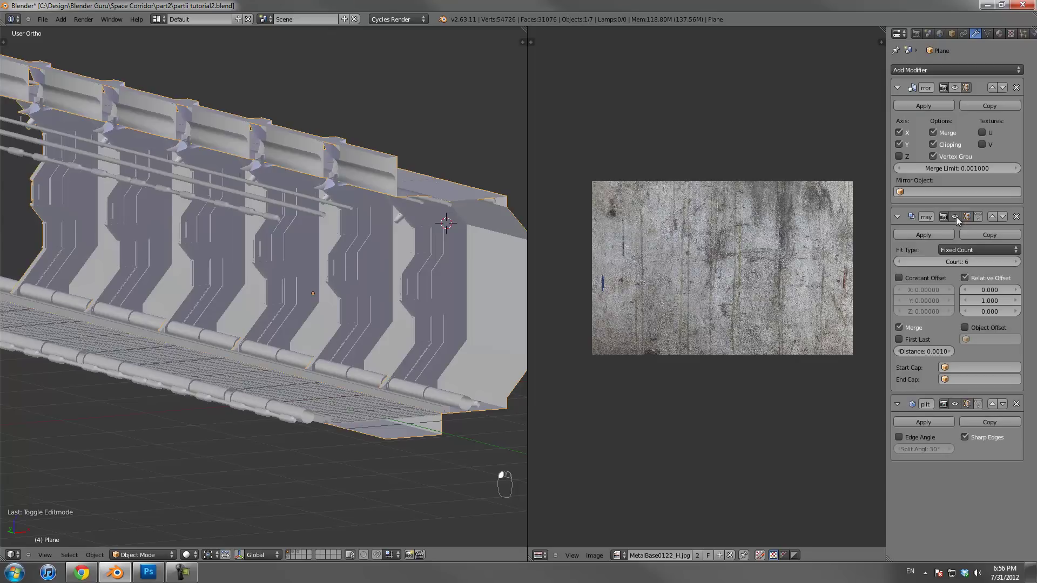
click(955, 216)
middle_drag(365, 265, 342, 259)
scroll(342, 259, up, 3)
shift+middle_drag(373, 210, 323, 275)
scroll(299, 293, up, 3)
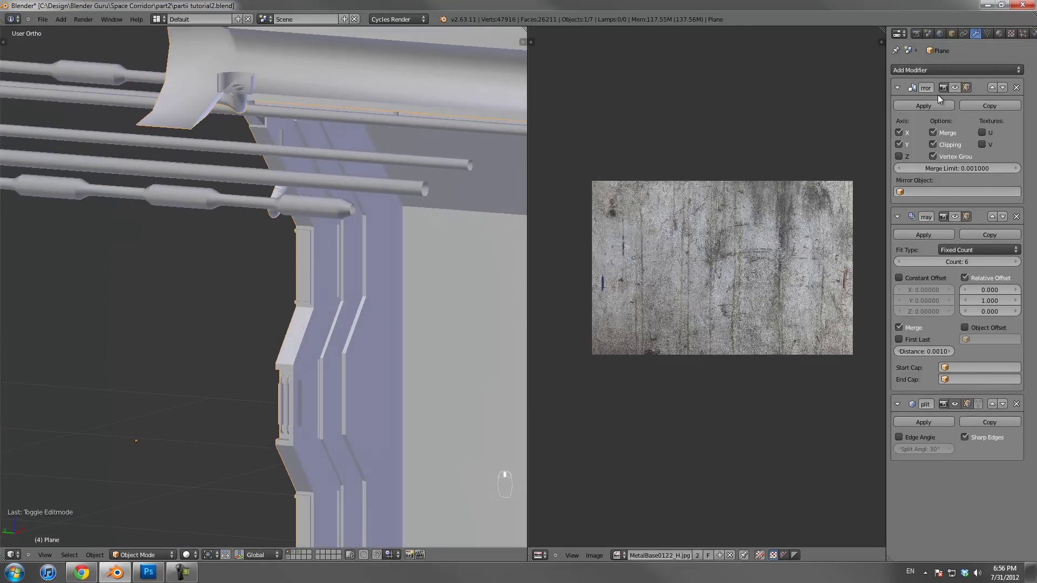
Toggle the Array modifier's viewport display for comparison, leave it hidden, and show the Mirror modifier again
click(950, 218)
scroll(359, 258, up, 2)
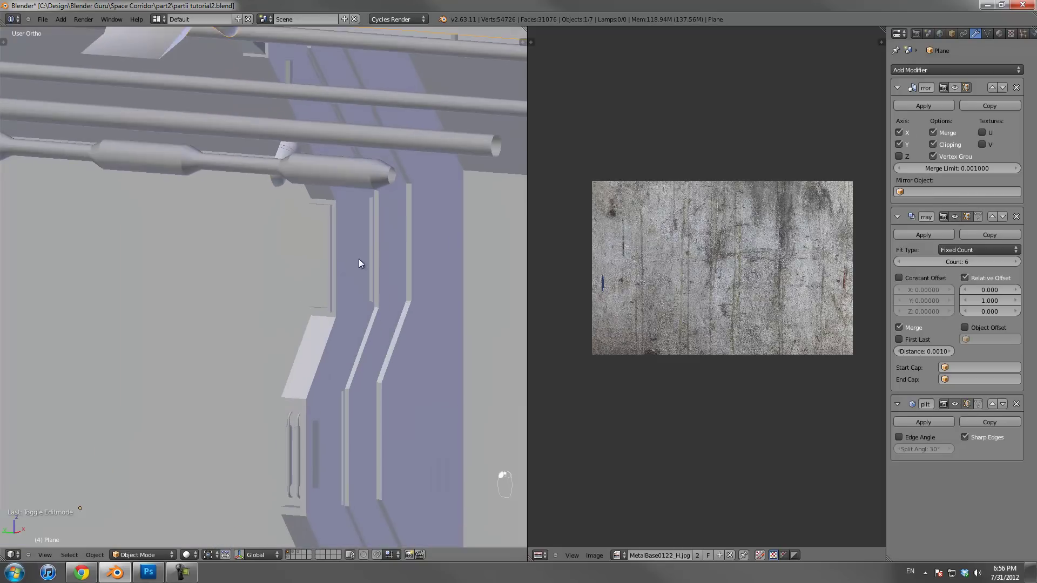
middle_drag(359, 259, 316, 260)
click(954, 218)
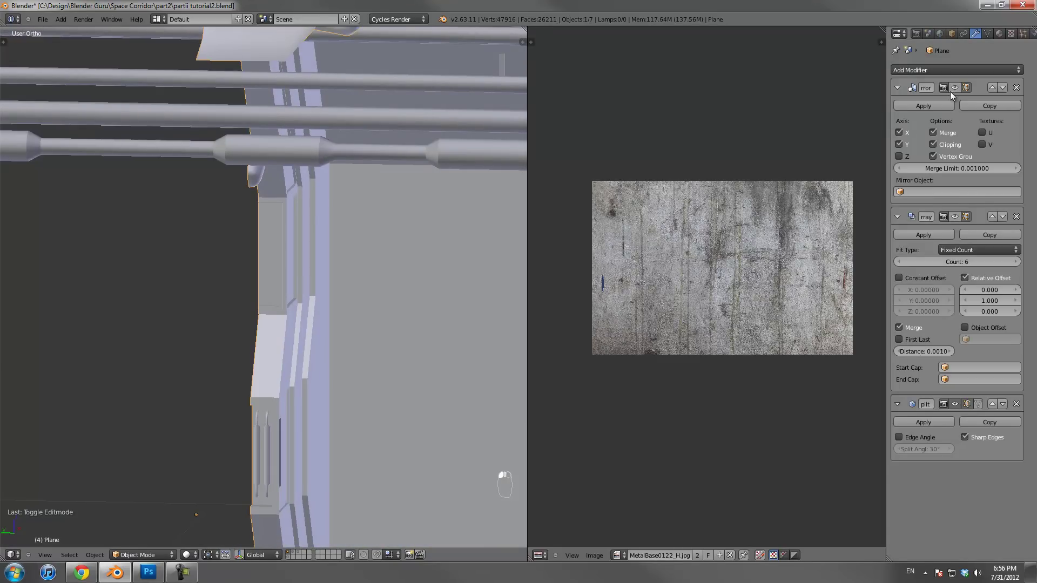
click(952, 88)
scroll(351, 261, down, 1)
In Edit Mode, select the two narrow recessed faces above and below the middle vent on the rib's inner edge
middle_drag(351, 260, 241, 272)
scroll(241, 266, up, 6)
key(Tab)
shift+middle_drag(273, 222, 234, 299)
scroll(263, 243, up, 2)
key(a)
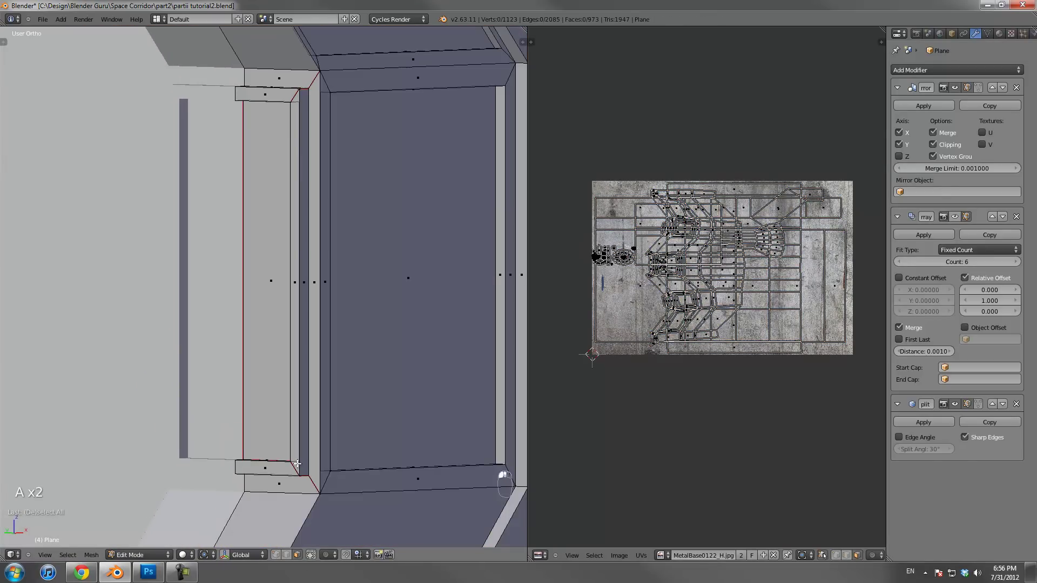
right_click(268, 298)
scroll(265, 305, down, 2)
scroll(265, 305, down, 2)
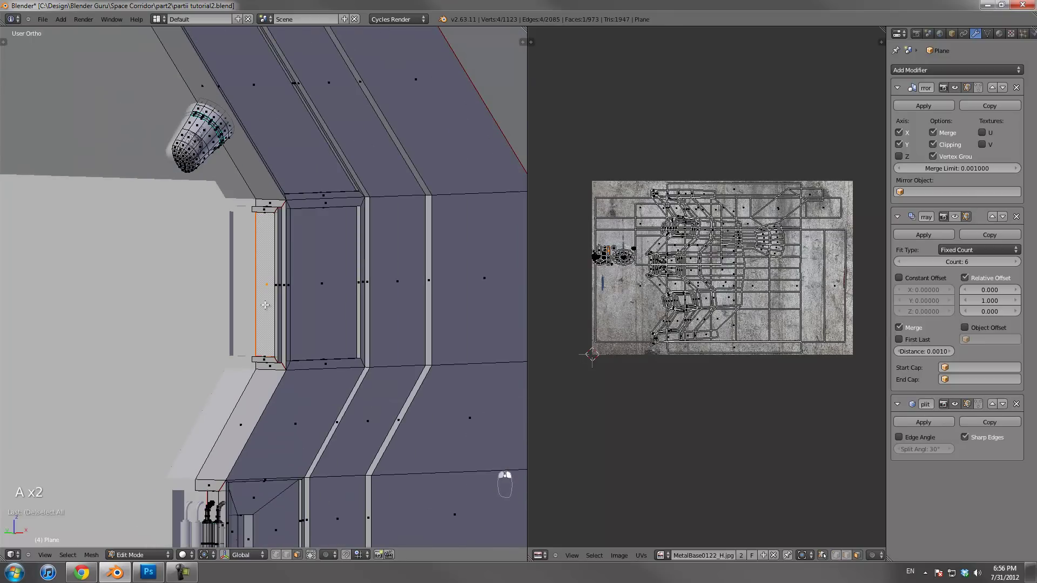
scroll(272, 274, down, 4)
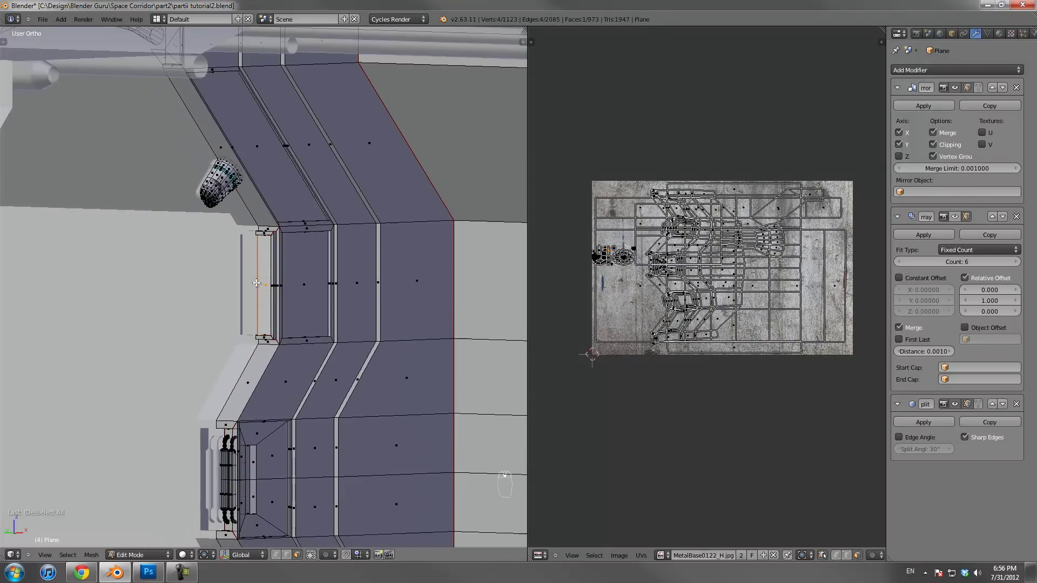
shift+middle_drag(329, 376, 327, 287)
shift+right_click(262, 372)
scroll(294, 269, up, 2)
scroll(318, 351, down, 2)
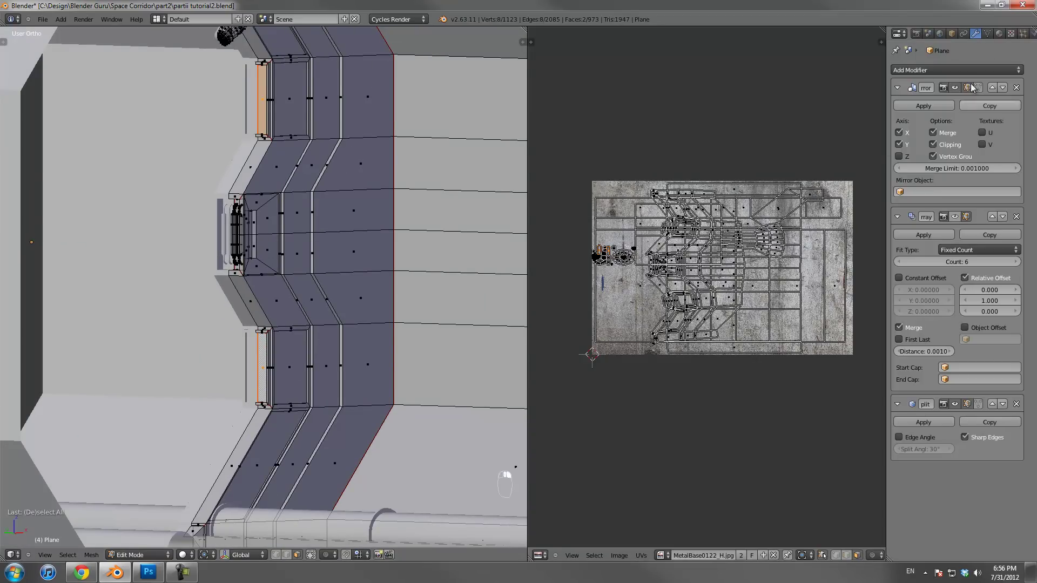
Add a second material slot to the corridor shell with a new material named White Light
click(998, 34)
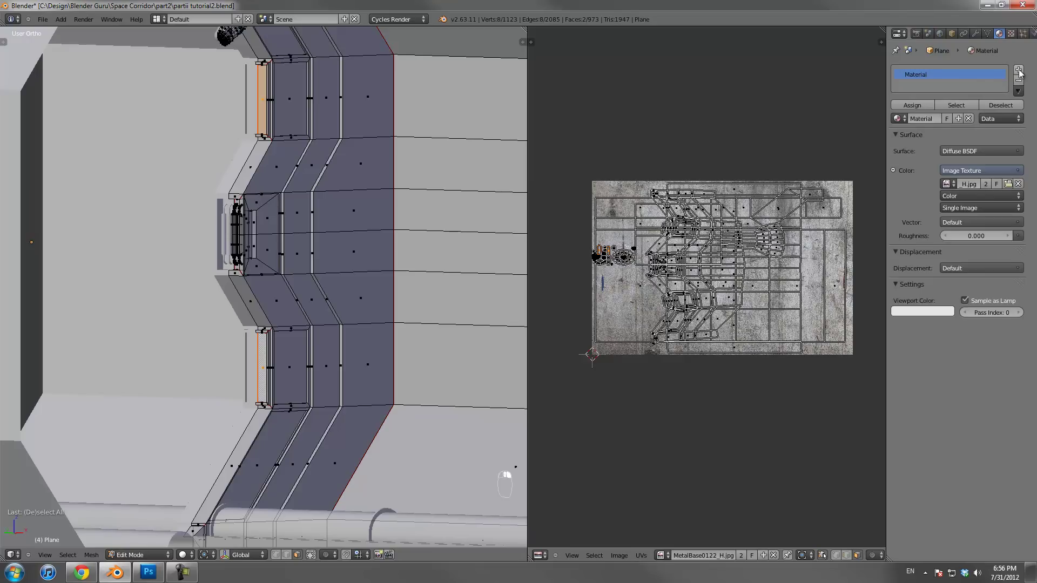
click(1018, 70)
click(928, 118)
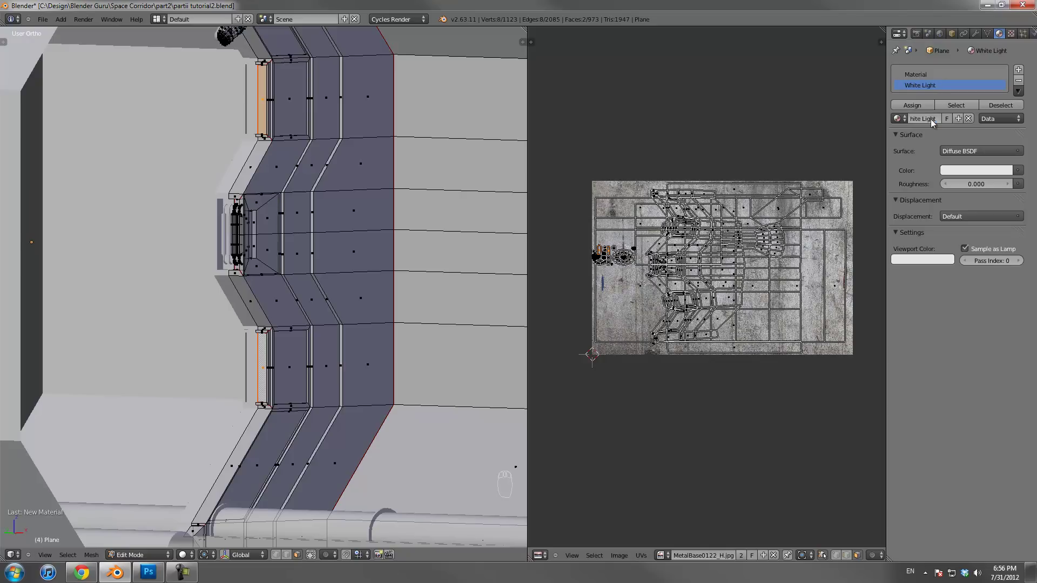
Give White Light an Emission surface with strength 8 and assign it to the selected recessed faces
click(966, 151)
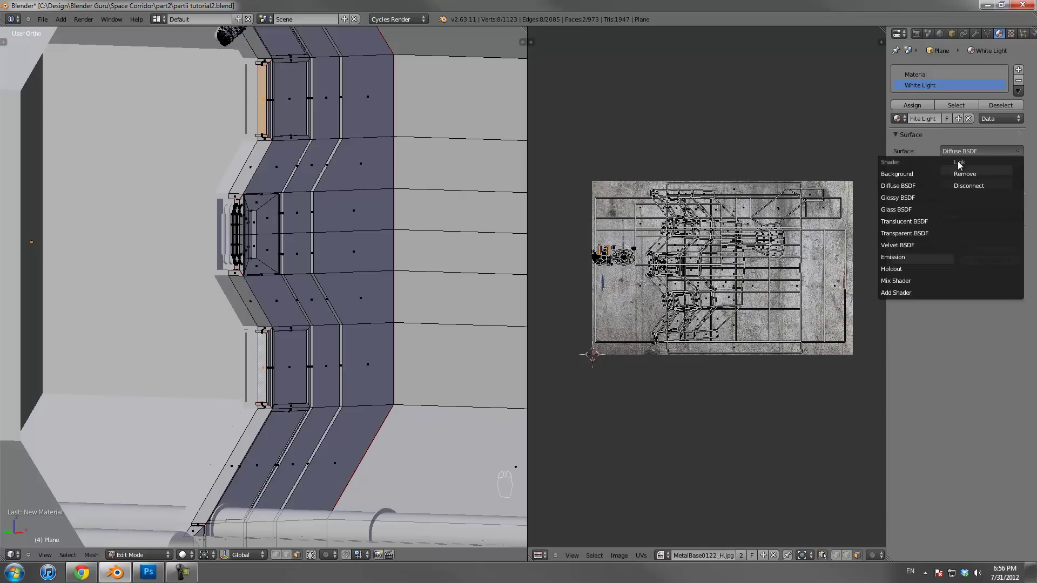
click(896, 257)
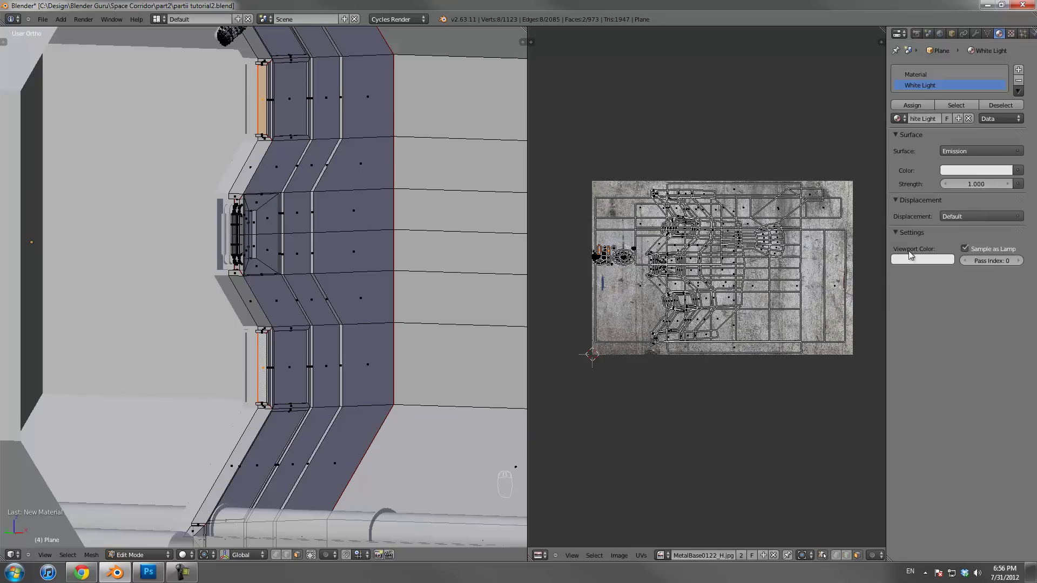
text(8)
key(Return)
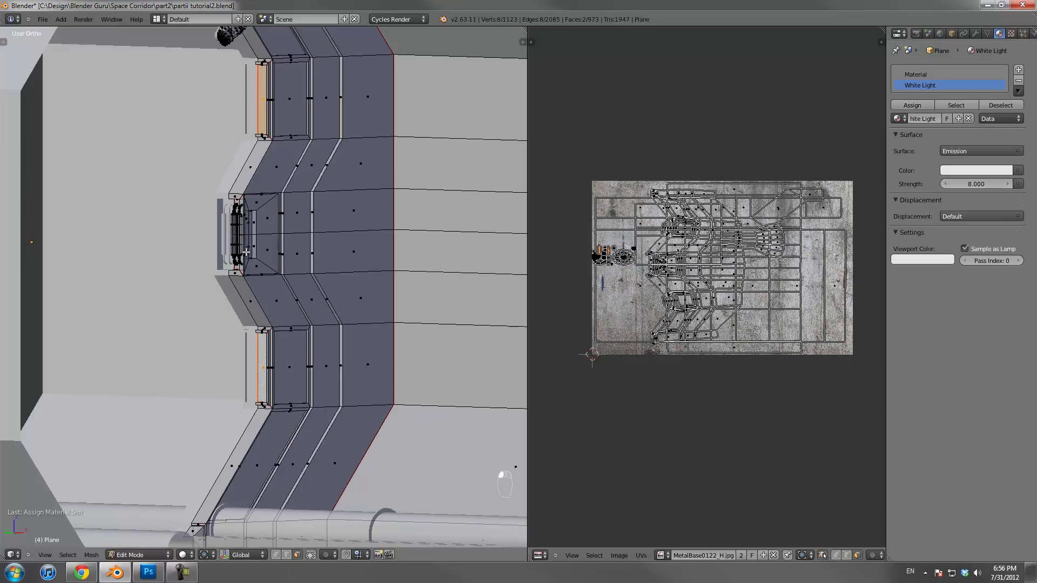
Select the small recessed face at the foot of the rib, beside the floor pipe
scroll(310, 265, down, 2)
key(Tab)
middle_drag(310, 265, 254, 354)
shift+middle_drag(256, 421, 300, 287)
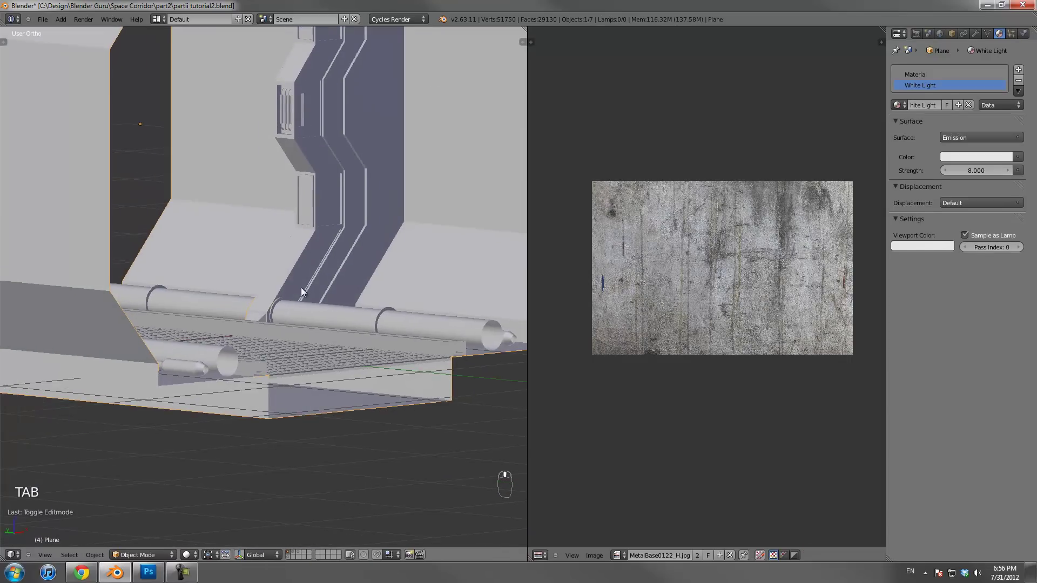
scroll(291, 318, up, 3)
middle_drag(289, 329, 286, 290)
scroll(270, 350, up, 2)
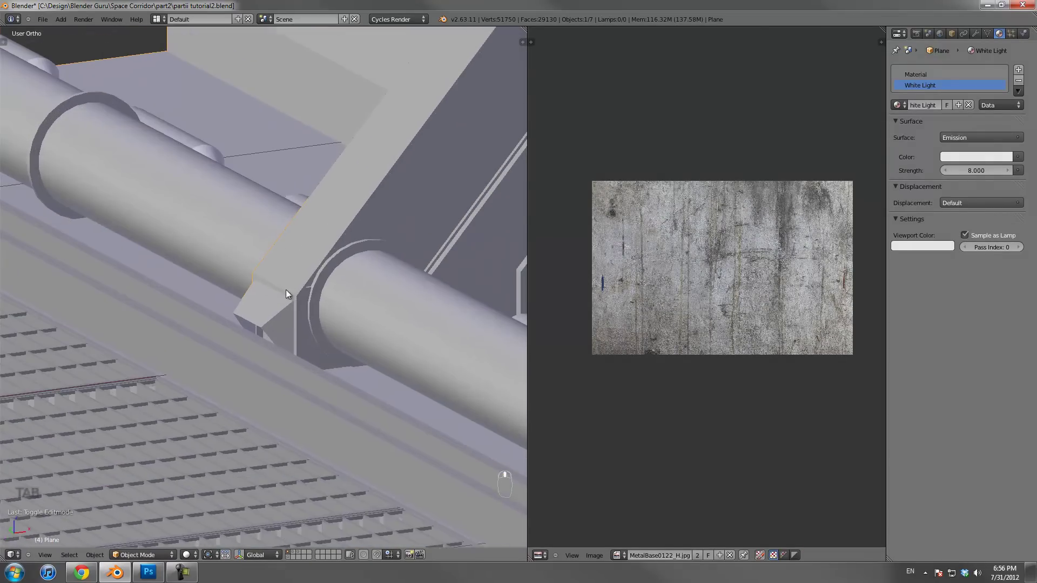
scroll(274, 317, up, 6)
key(Tab)
key(z)
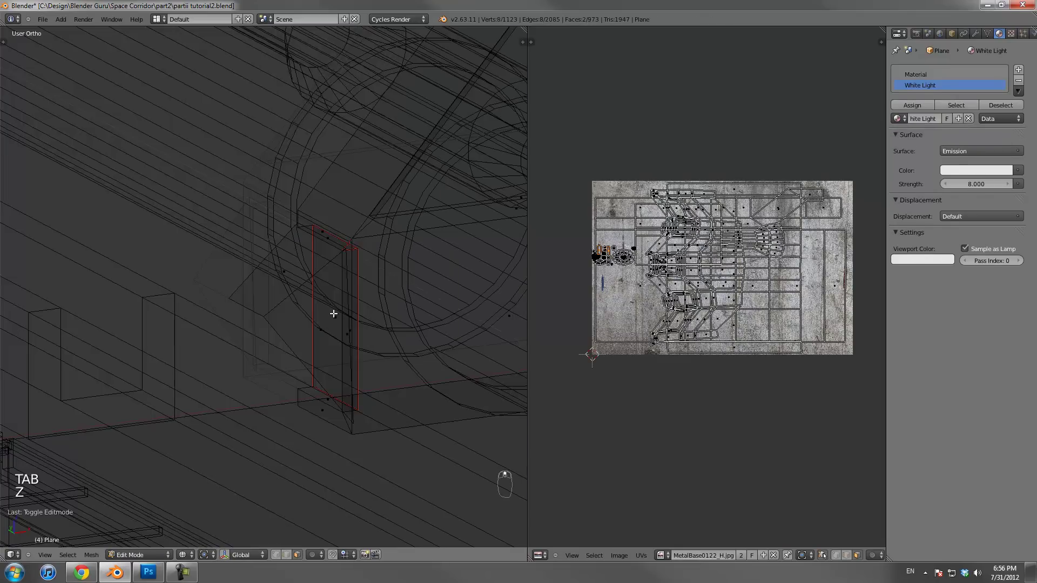
right_click(335, 312)
key(z)
scroll(324, 310, down, 3)
scroll(308, 306, up, 2)
Add the recessed face at the rib's upper end to the selection, assign White Light to both faces and leave Edit Mode
shift+middle_drag(308, 307, 309, 542)
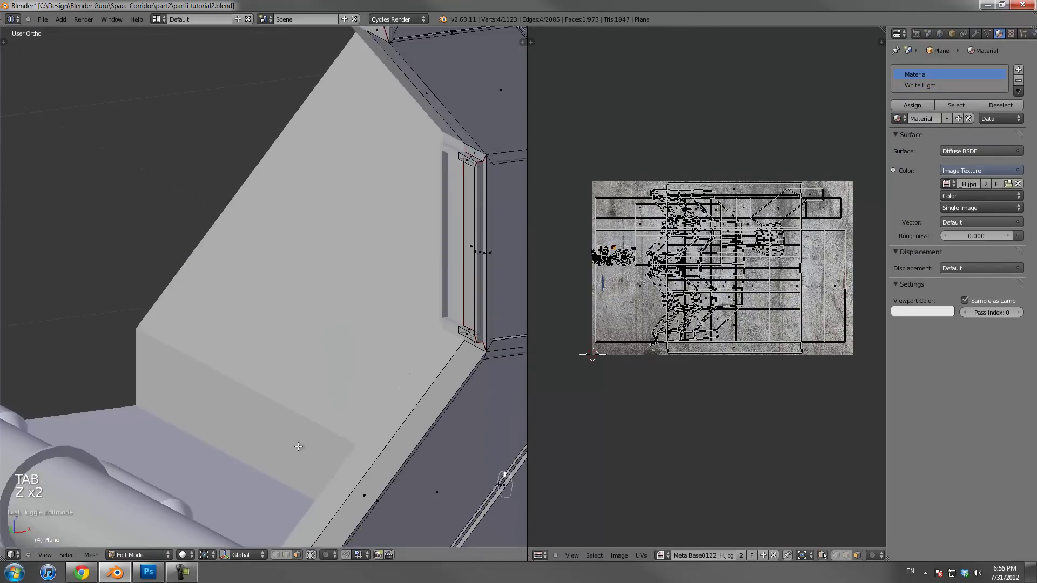
shift+middle_drag(329, 59, 313, 323)
shift+middle_drag(315, 185, 293, 542)
shift+middle_drag(346, 188, 358, 307)
shift+middle_drag(315, 166, 392, 443)
scroll(320, 338, up, 4)
middle_drag(312, 231, 283, 313)
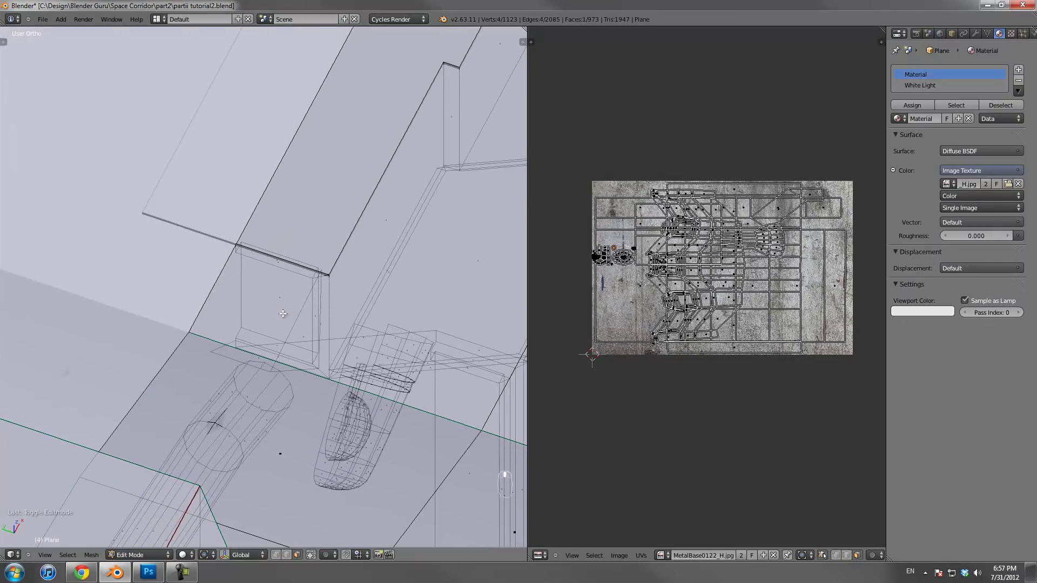
shift+right_click(284, 295)
click(923, 85)
click(912, 105)
middle_drag(442, 281, 319, 218)
key(Tab)
Examine the rib's lamp and light recesses from several angles, checking them in wireframe and solid shading
scroll(307, 229, down, 5)
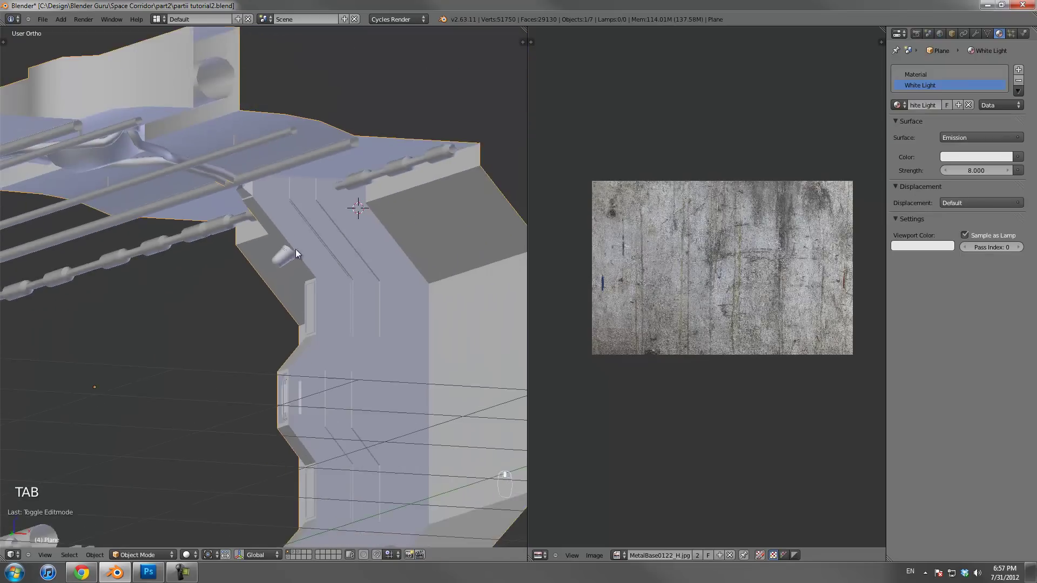
scroll(281, 267, up, 4)
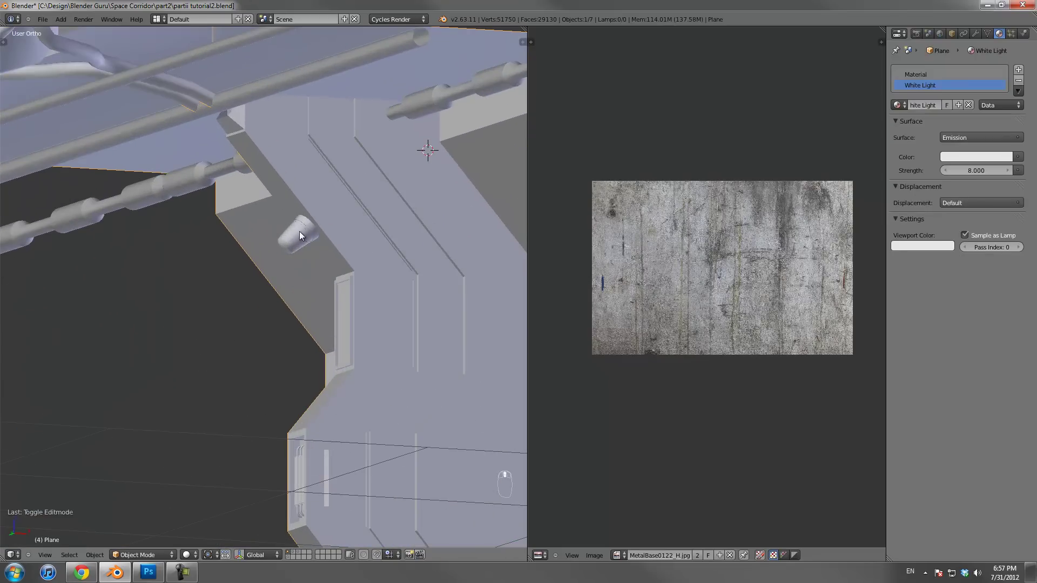
middle_drag(295, 238, 365, 273)
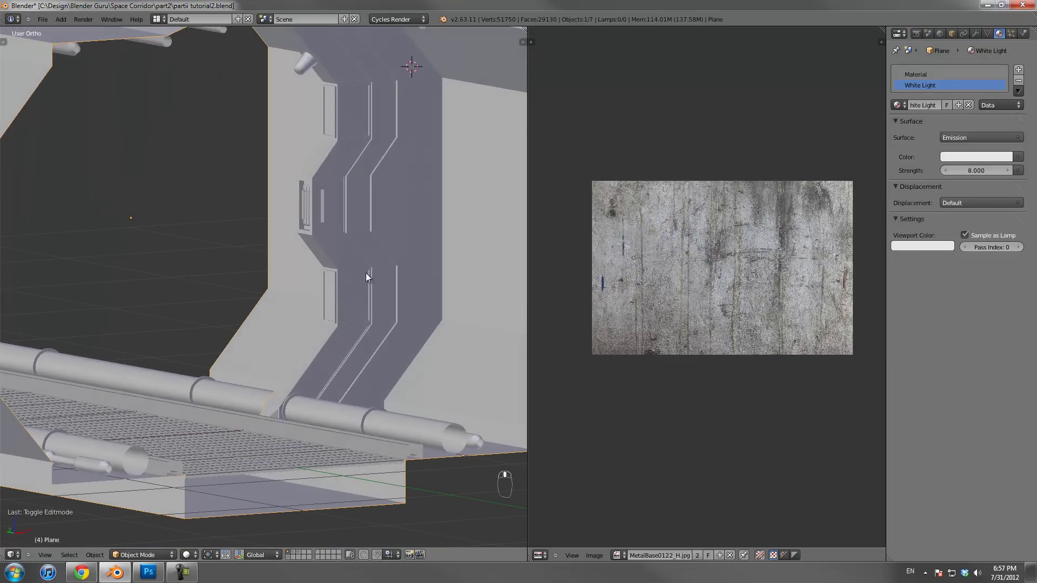
scroll(340, 281, up, 3)
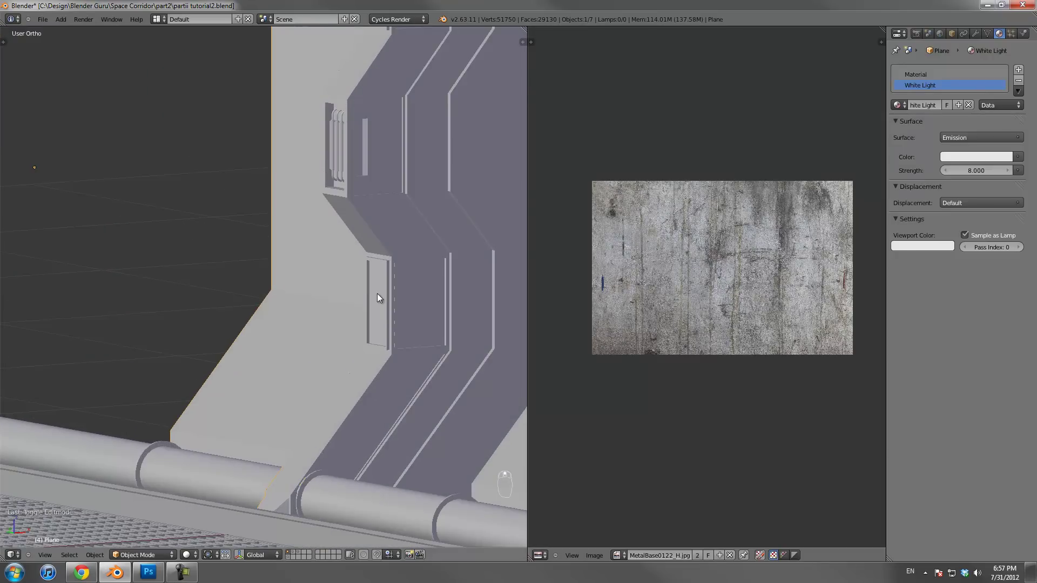
key(z)
scroll(272, 295, up, 2)
mouse_move(397, 298)
shift+middle_down()
mouse_move(274, 295)
mouse_move(257, 126)
mouse_move(301, 331)
mouse_move(320, 283)
shift+middle_up()
key(Tab)
key(Tab)
scroll(320, 283, down, 2)
key(z)
shift+middle_drag(326, 350, 329, 263)
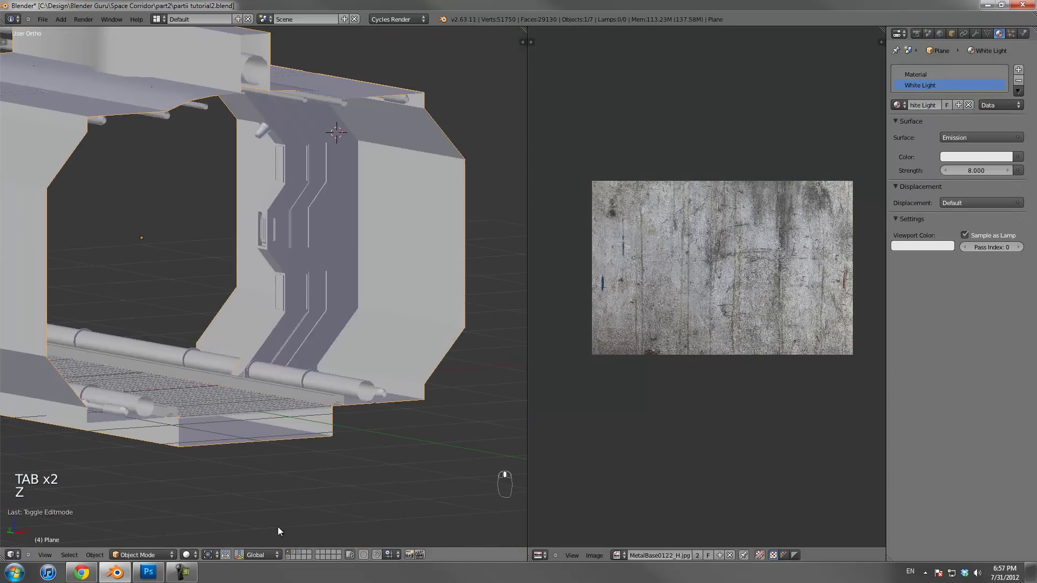
Save the file and preview the glowing rib faces in Rendered viewport shading, returning to Solid
key(ctrl+s)
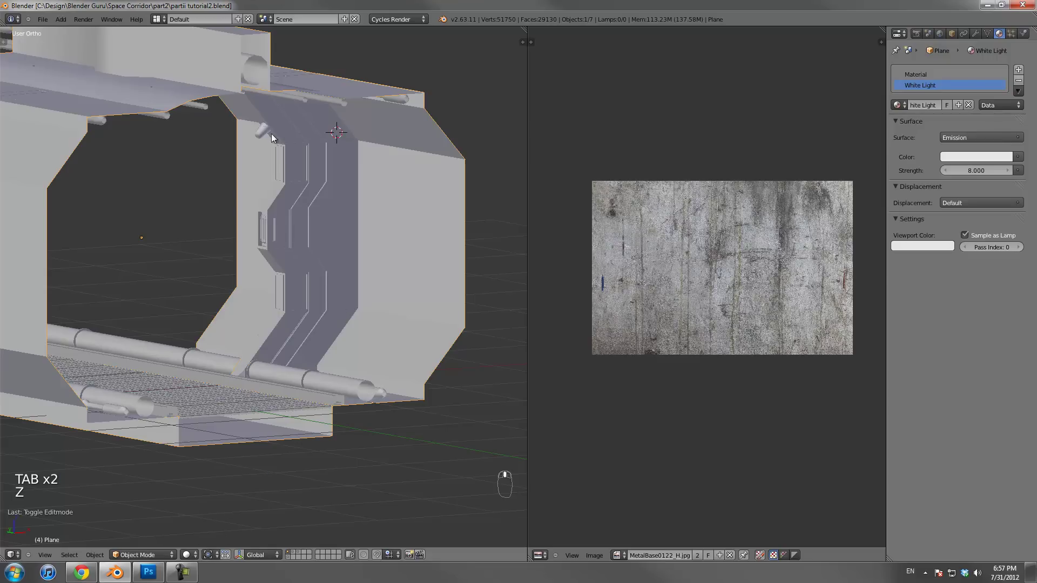
click(192, 556)
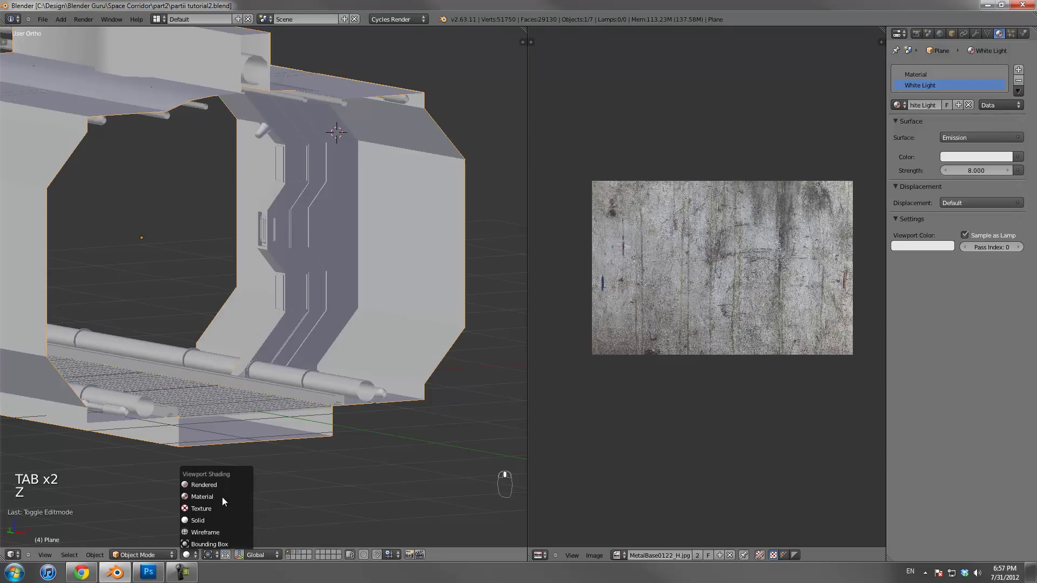
click(222, 485)
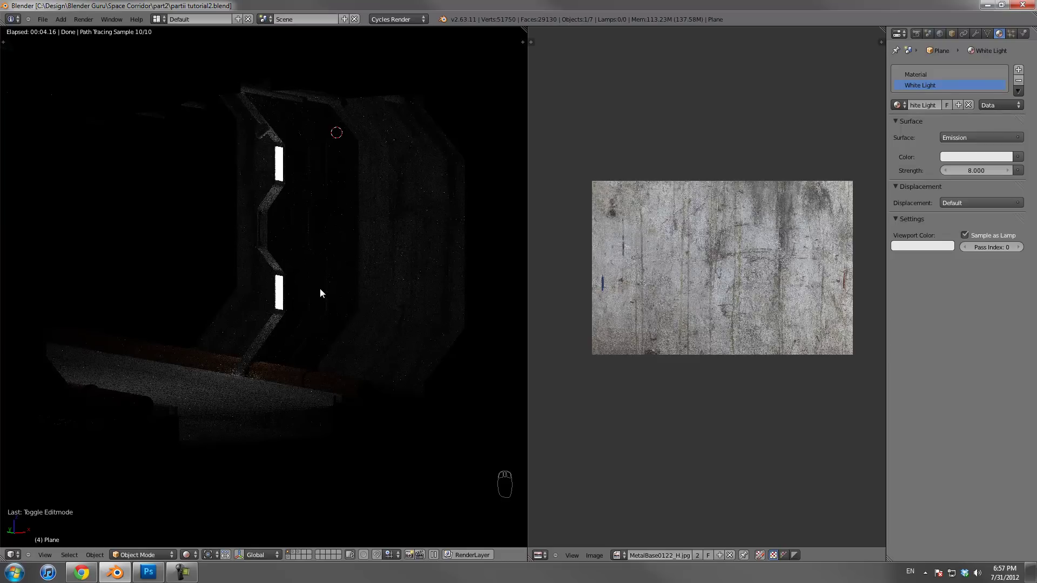
middle_drag(326, 270, 270, 378)
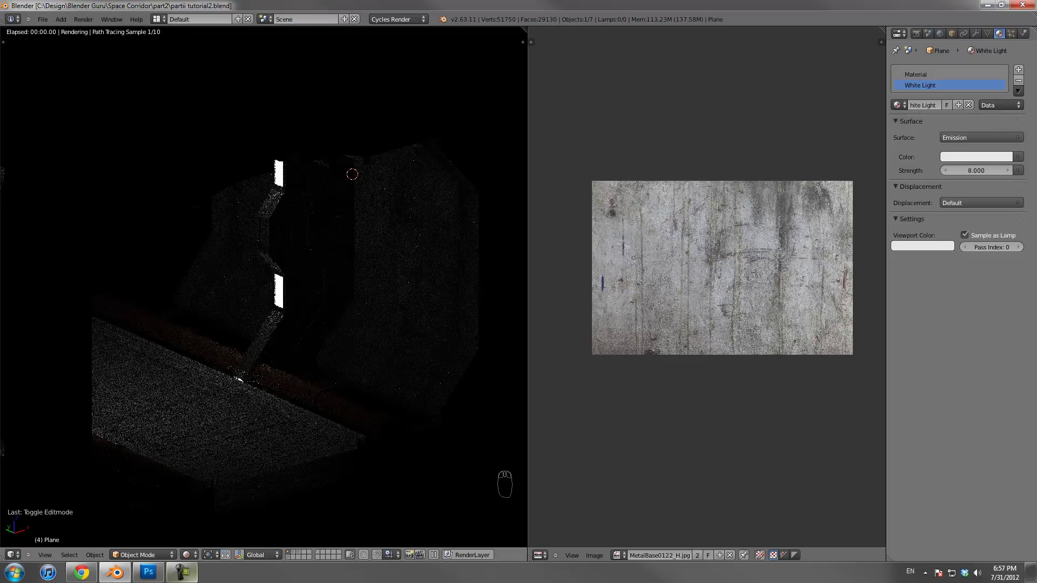
click(189, 555)
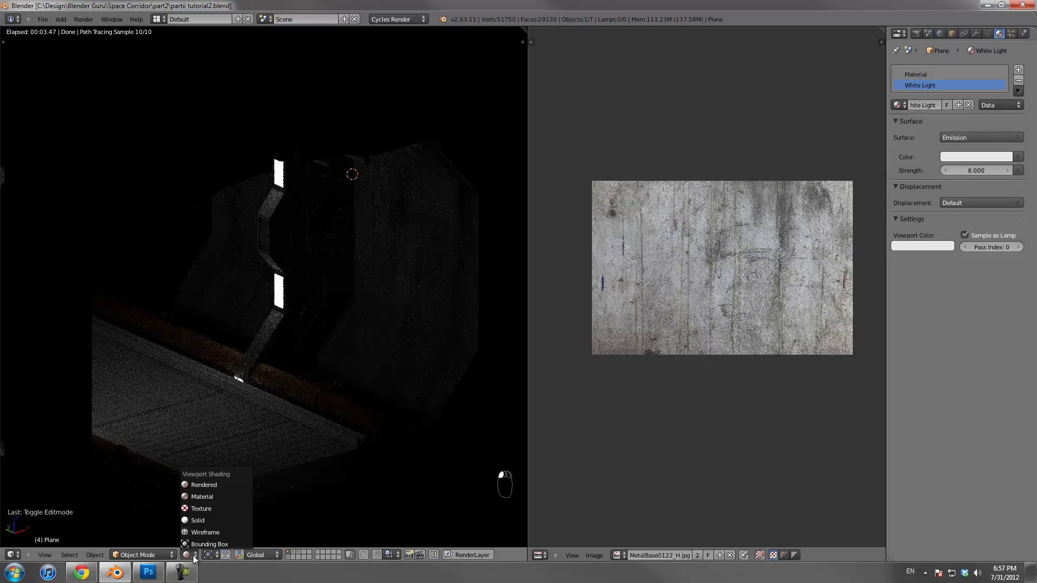
click(205, 520)
Display only the layer holding the corridor's end door and select the door panel
scroll(361, 254, up, 6)
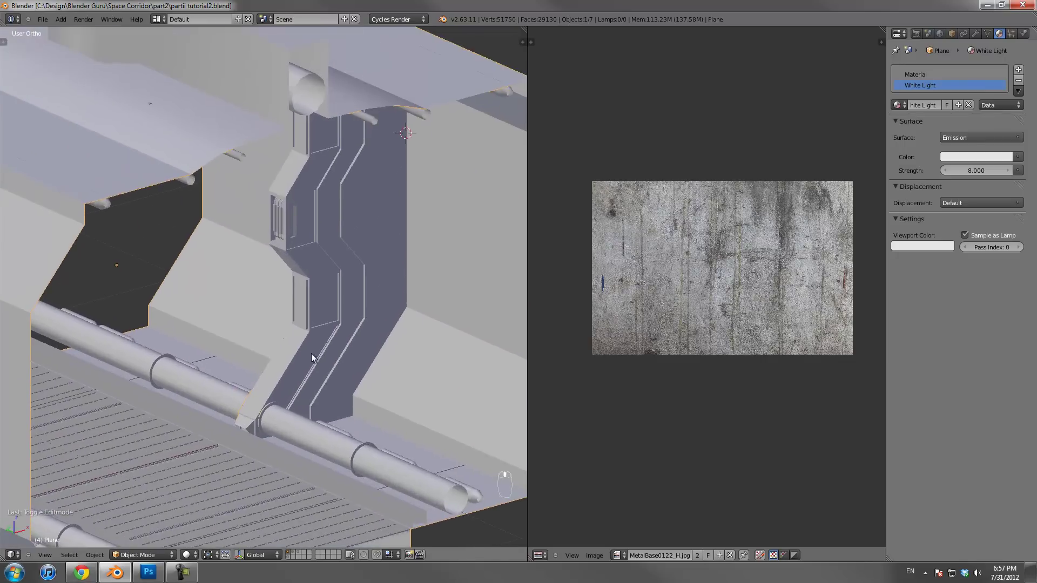
middle_drag(311, 353, 456, 389)
scroll(276, 313, down, 2)
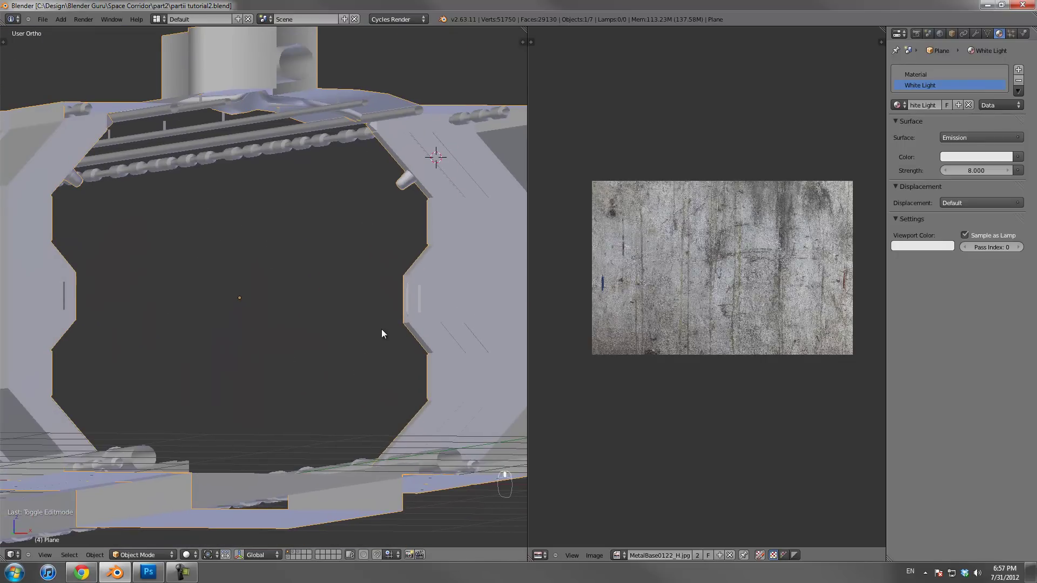
scroll(308, 205, down, 5)
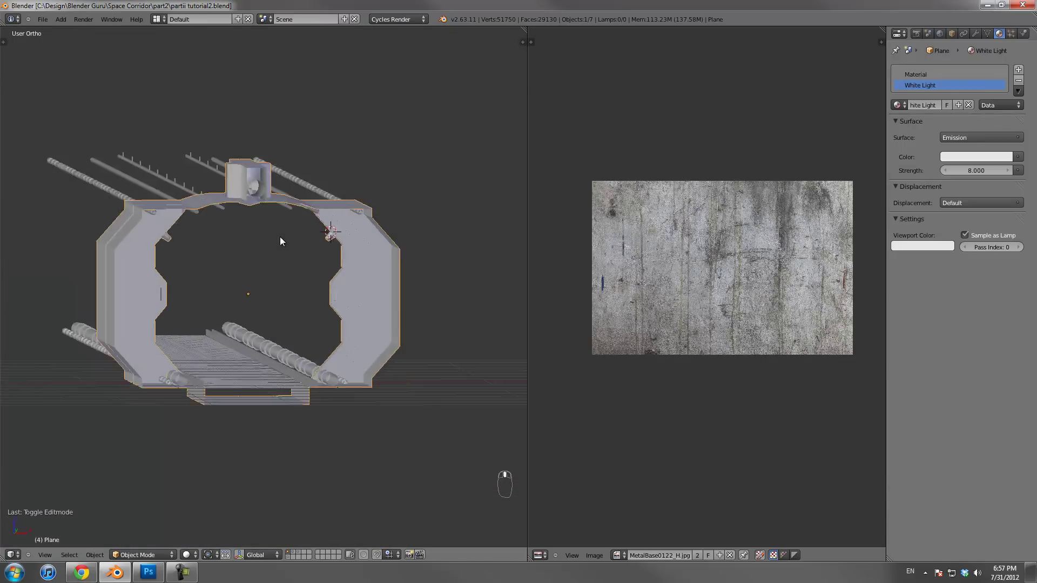
middle_drag(277, 238, 277, 241)
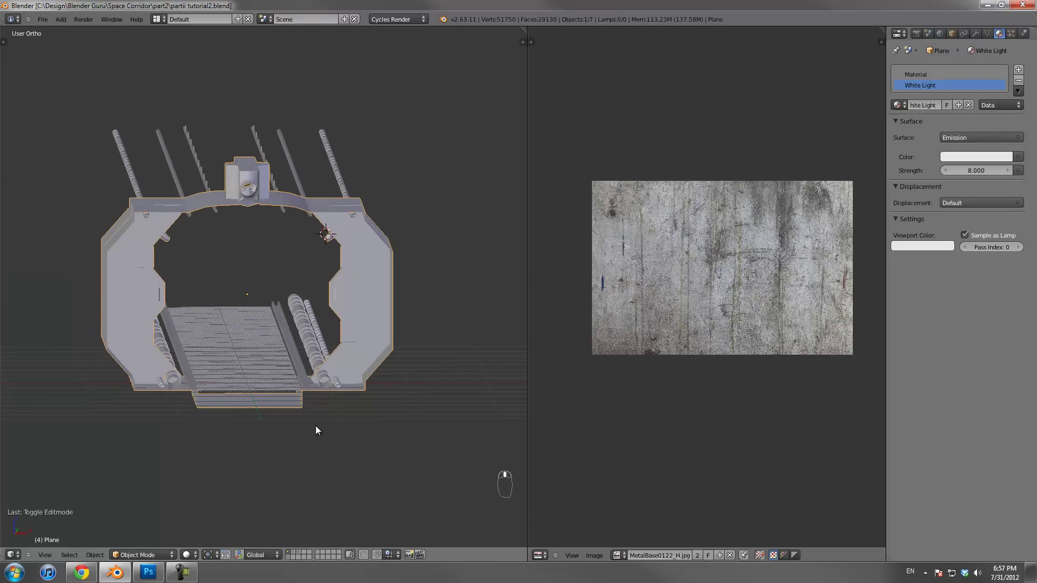
click(299, 553)
shift+middle_drag(253, 193, 227, 273)
right_click(224, 270)
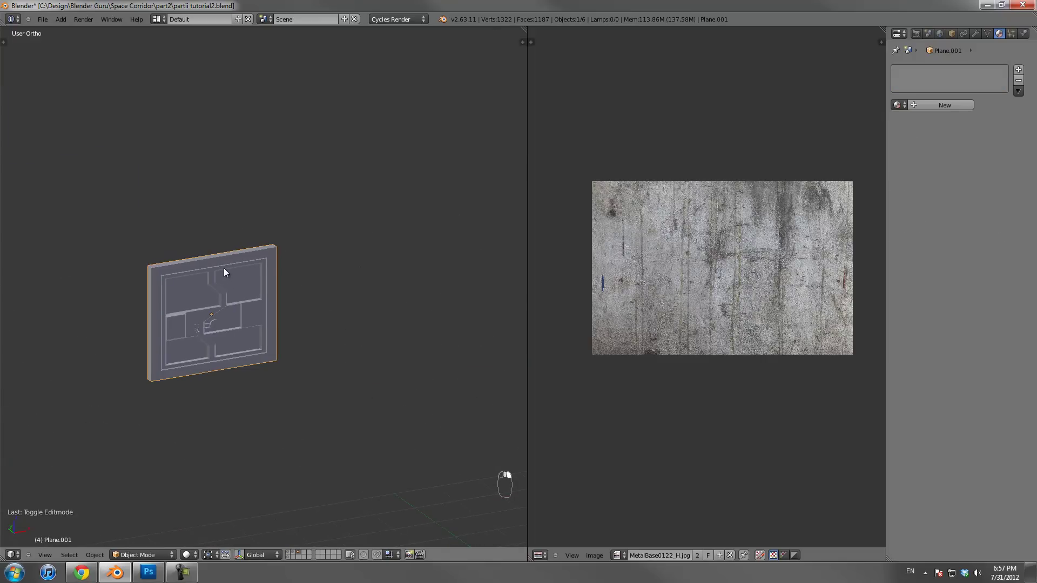
Snap the 3D cursor to the selected door panel, working in top view
key(KP_7)
scroll(219, 270, down, 7)
shift+middle_drag(275, 241, 251, 378)
key(shift+s)
click(268, 326)
scroll(340, 251, up, 2)
shift+middle_drag(340, 250, 303, 294)
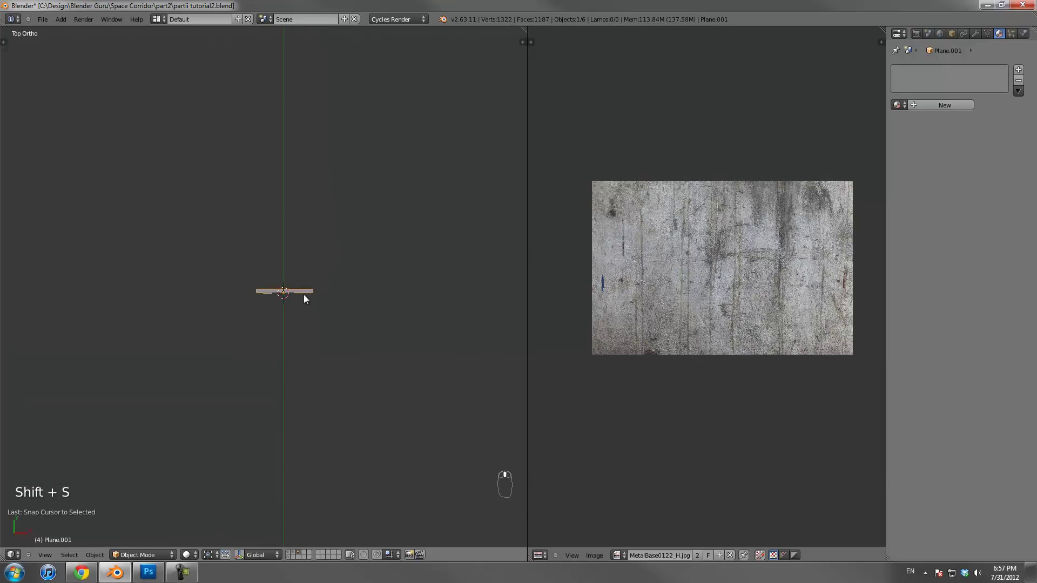
scroll(304, 293, up, 5)
Switch to Photoshop, examine the light above the end door in final.psd, and return to Blender
click(148, 571)
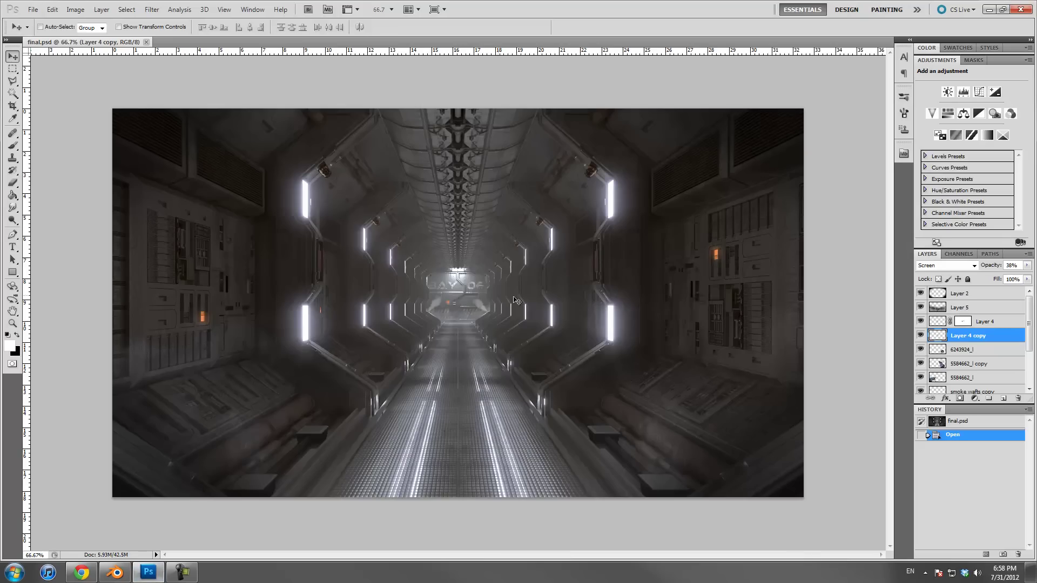
alt+scroll(467, 288, up, 3)
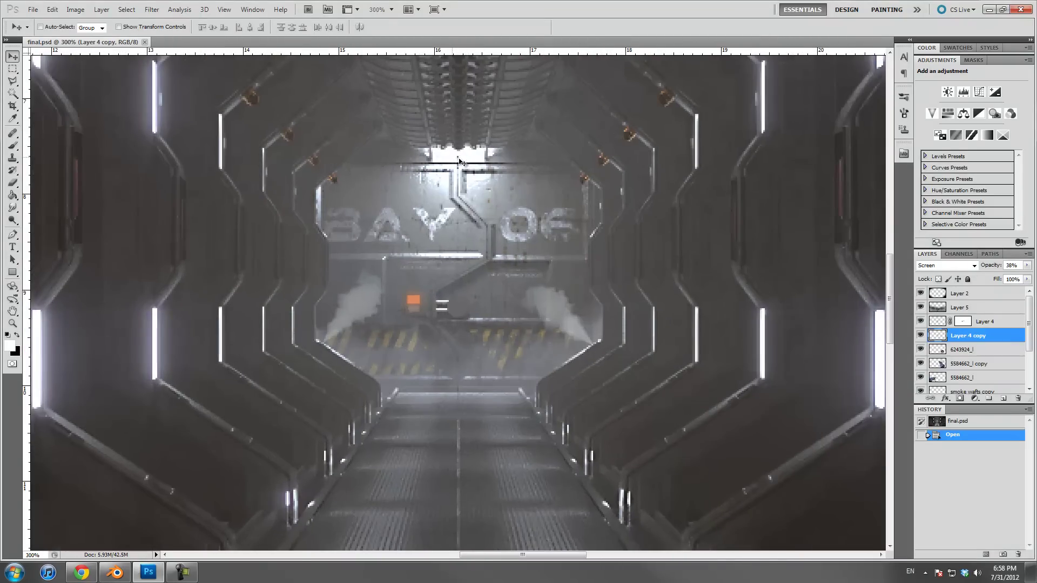
alt+scroll(469, 265, down, 3)
key(alt+Tab)
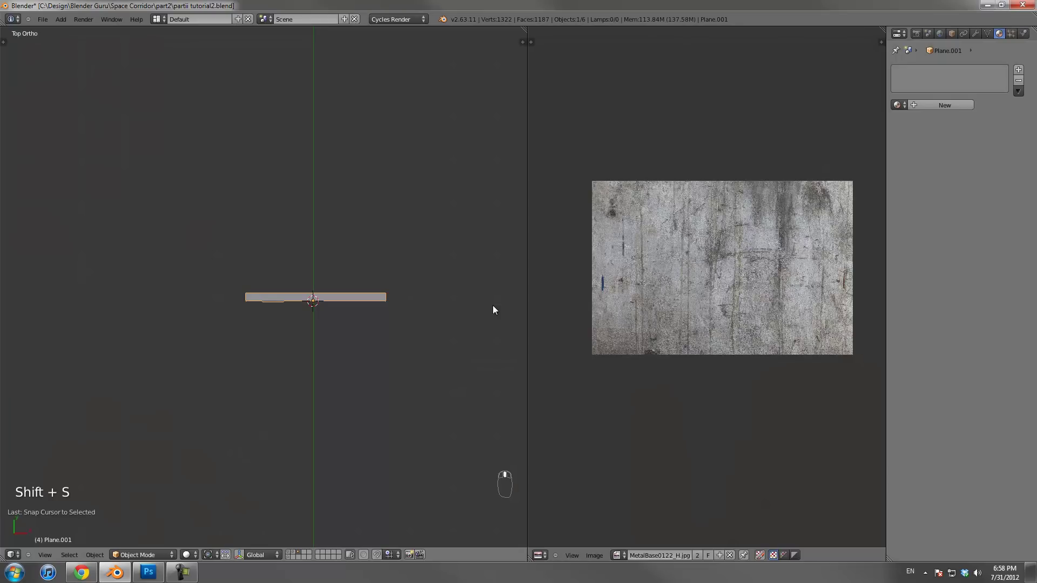
Add a mesh circle at the 3D cursor and move it just in front of the door
key(shift+a)
mouse_move(346, 324)
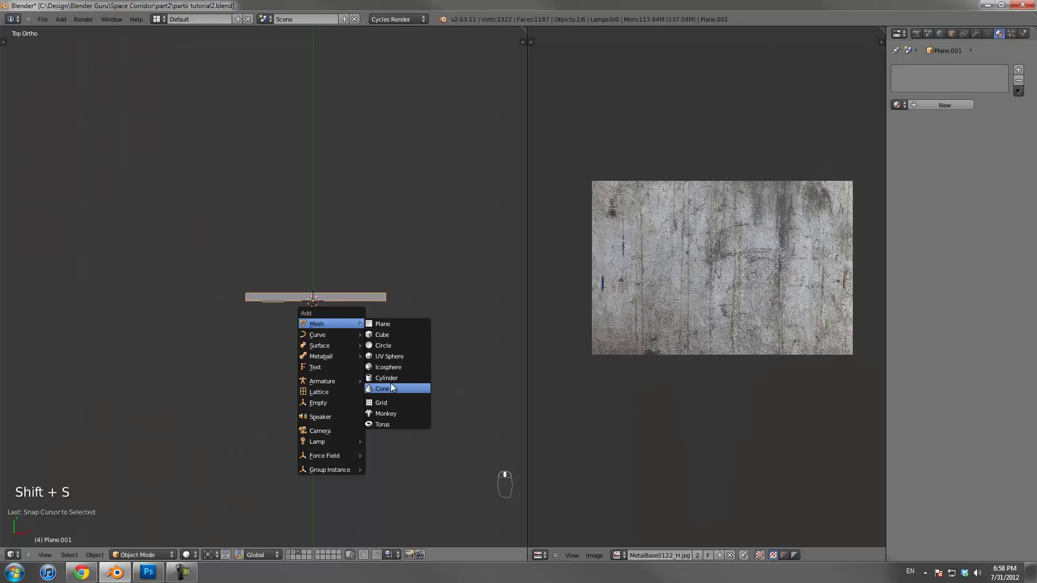
click(390, 345)
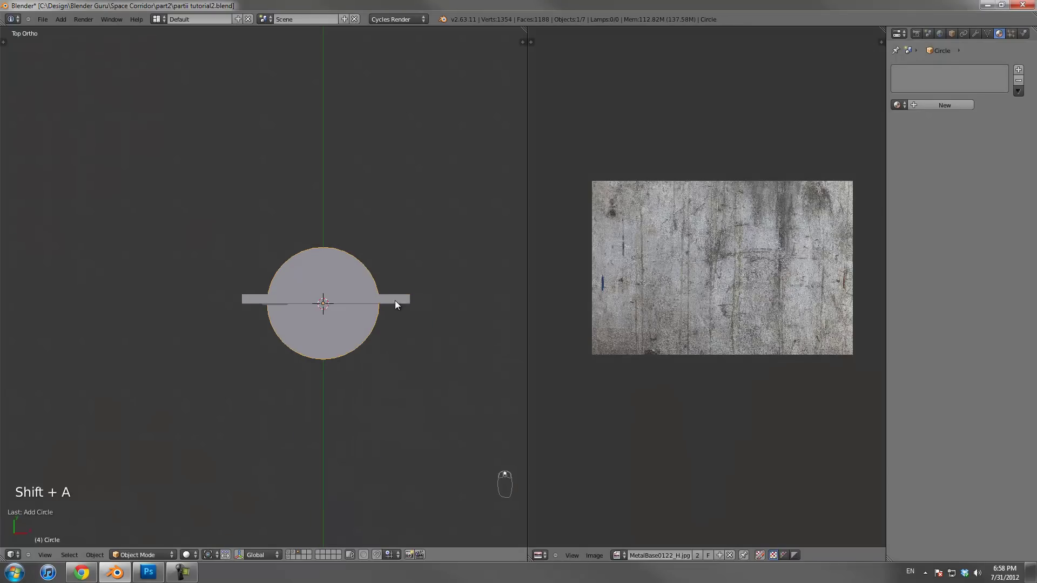
key(g)
click(426, 339)
Scale the circle to about 0.43 and raise it along Z to the door's upper edge in front view
key(s)
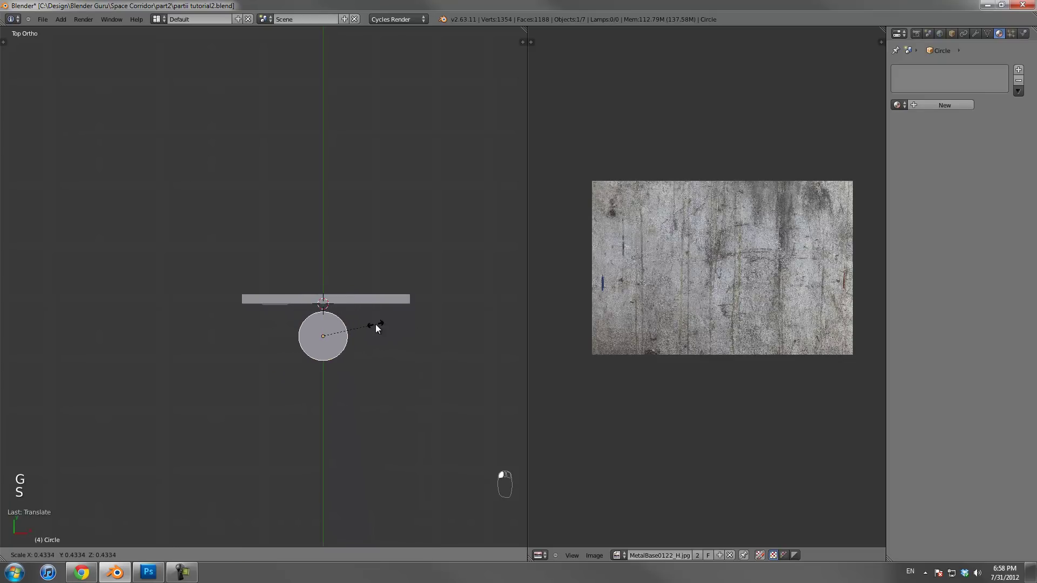
click(376, 328)
middle_drag(376, 328, 372, 301)
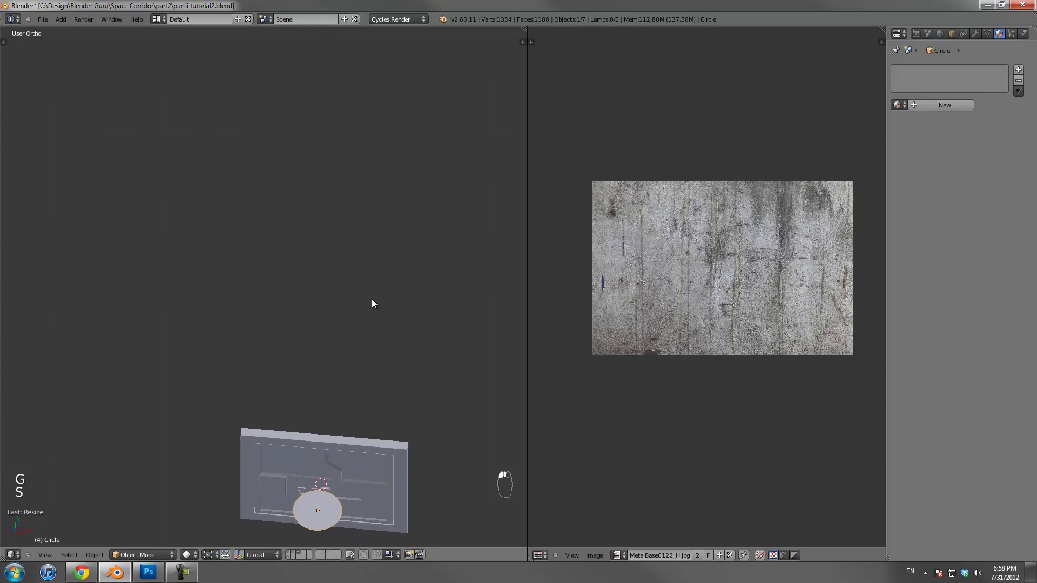
key(KP_1)
key(g)
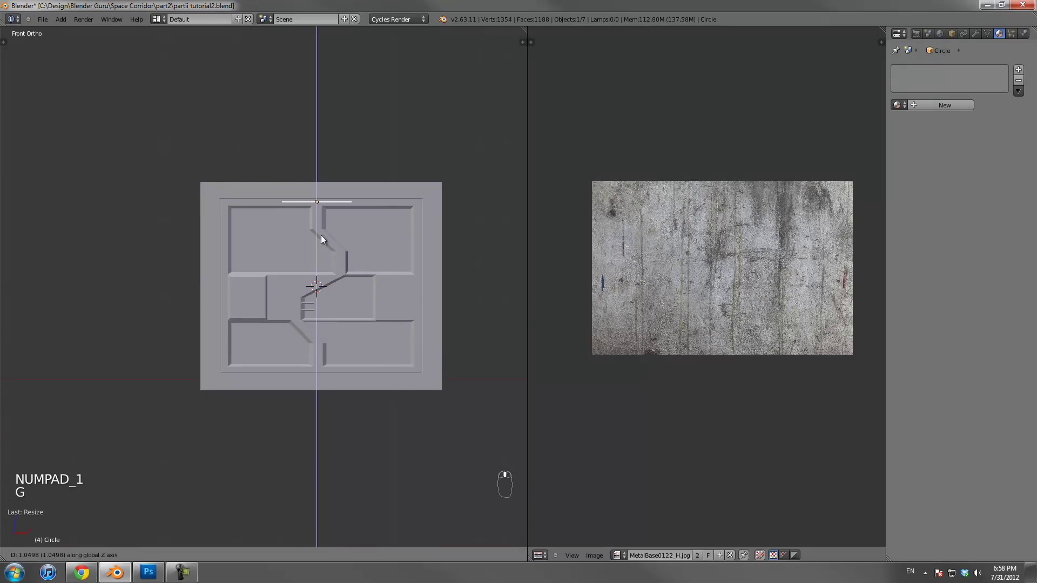
click(326, 219)
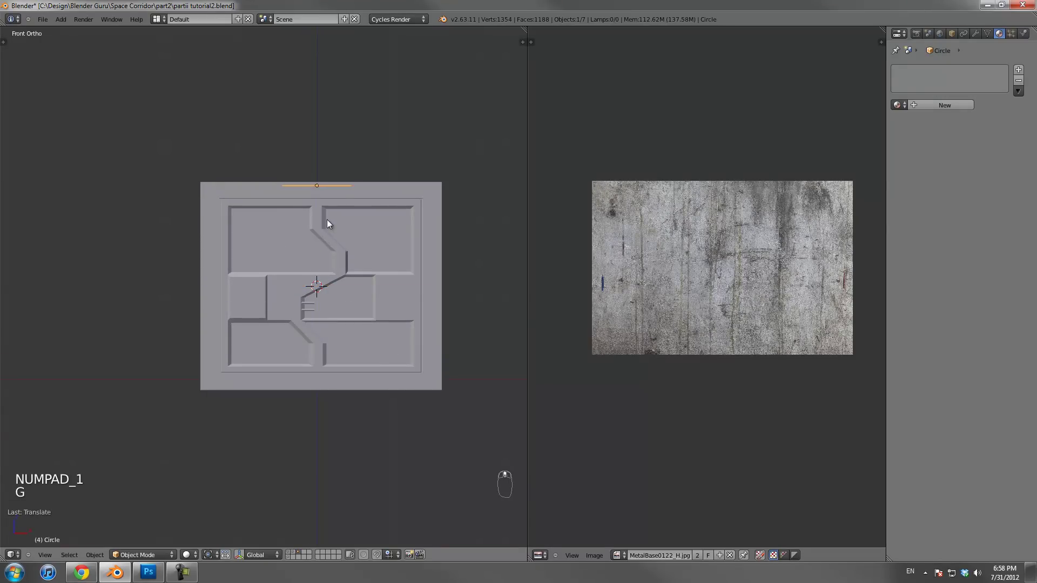
Display the remaining corridor layers alongside the door and lower the circle slightly along Z
shift+click(287, 552)
middle_drag(316, 406, 311, 508)
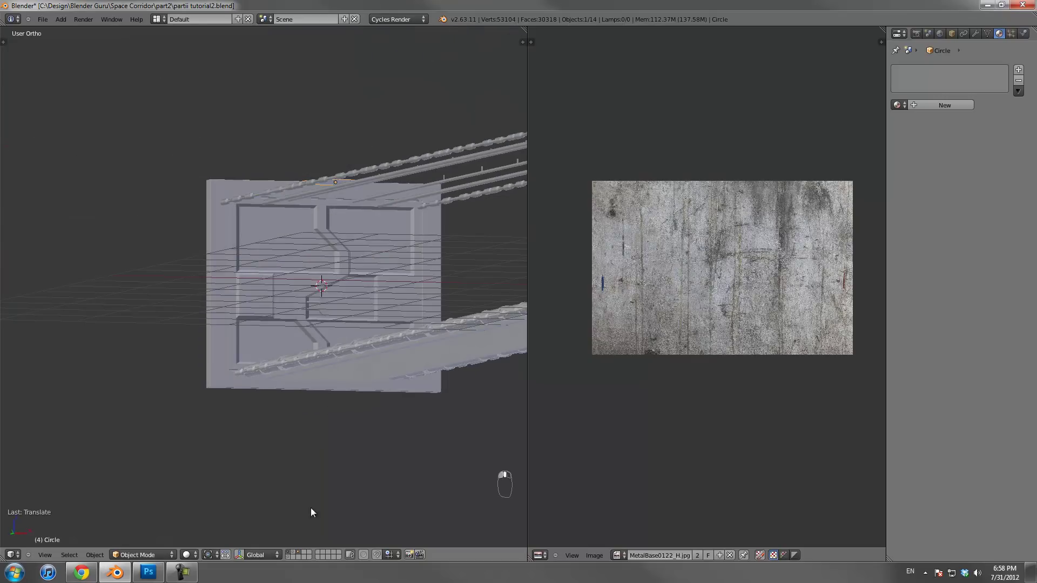
shift+click(298, 553)
scroll(341, 302, up, 2)
key(g)
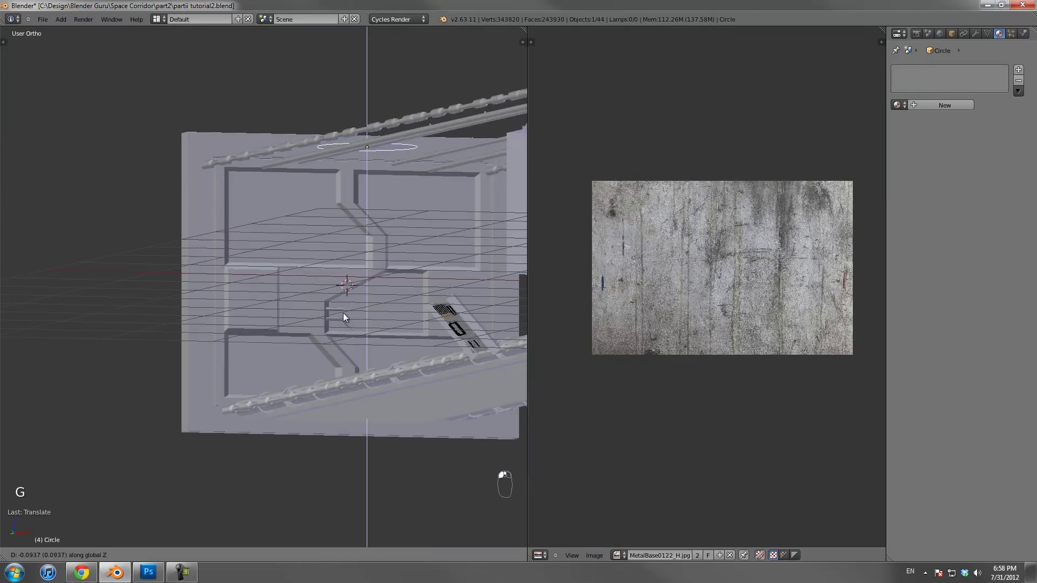
click(347, 327)
Select the main corridor frame and enable viewport display of its Array modifier
scroll(348, 329, down, 4)
right_click(451, 247)
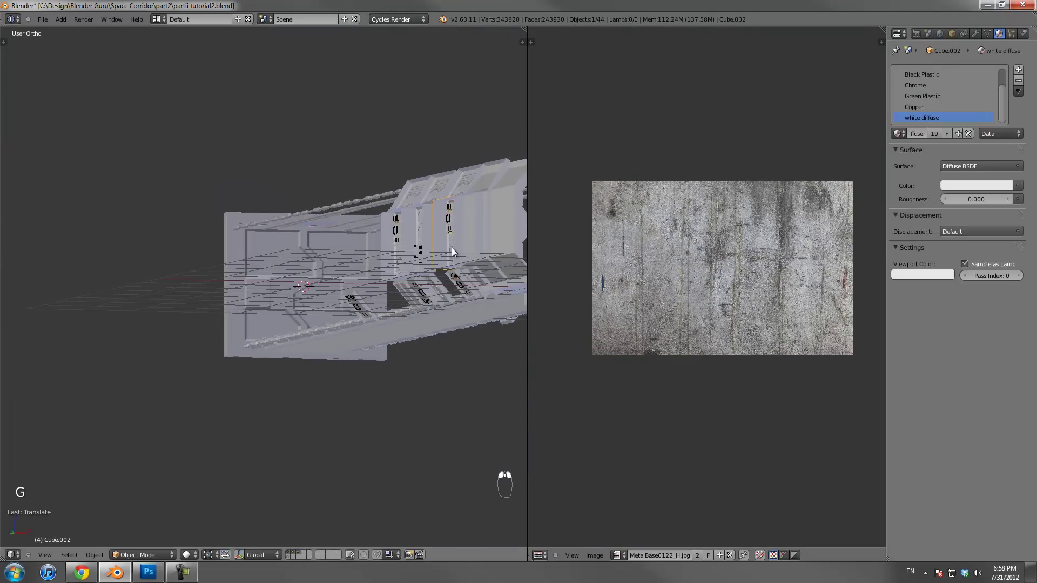
right_click(517, 168)
middle_drag(518, 169, 475, 238)
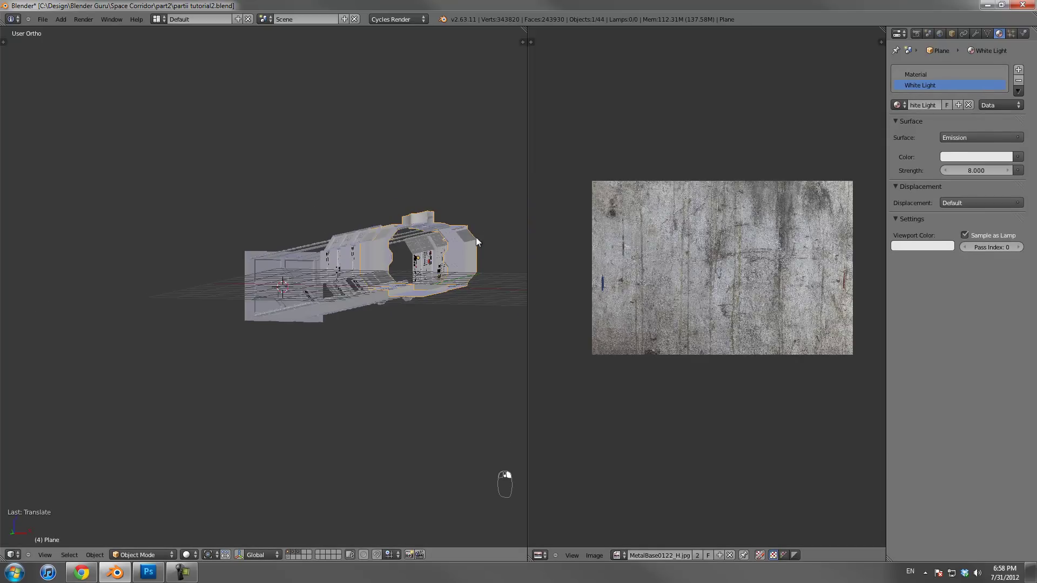
key(z)
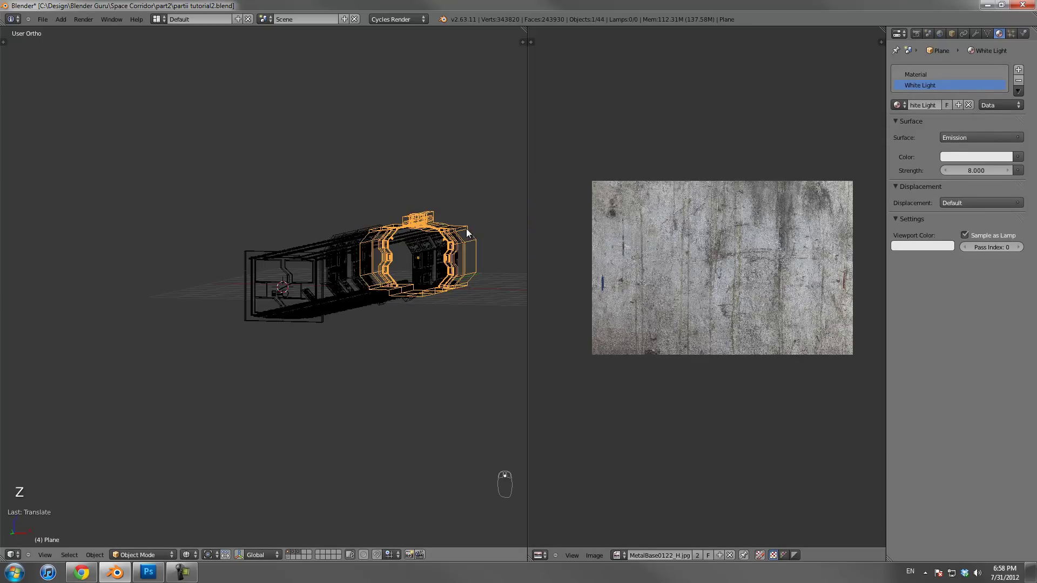
click(975, 34)
click(954, 216)
Select the circle near the end door's ceiling and check its placement and filled face in wireframe
scroll(290, 279, up, 5)
scroll(291, 279, up, 4)
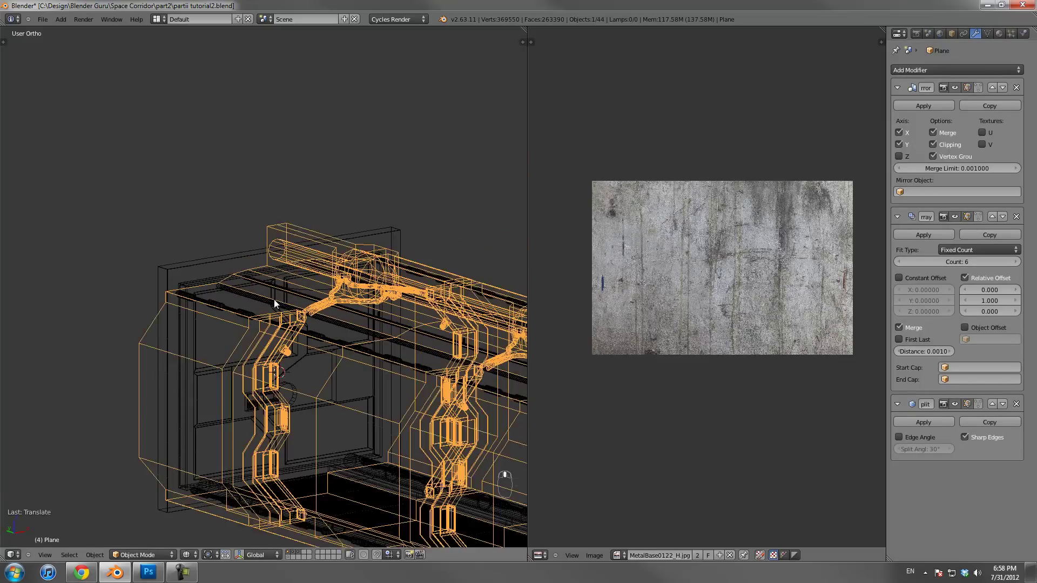
right_click(319, 289)
key(z)
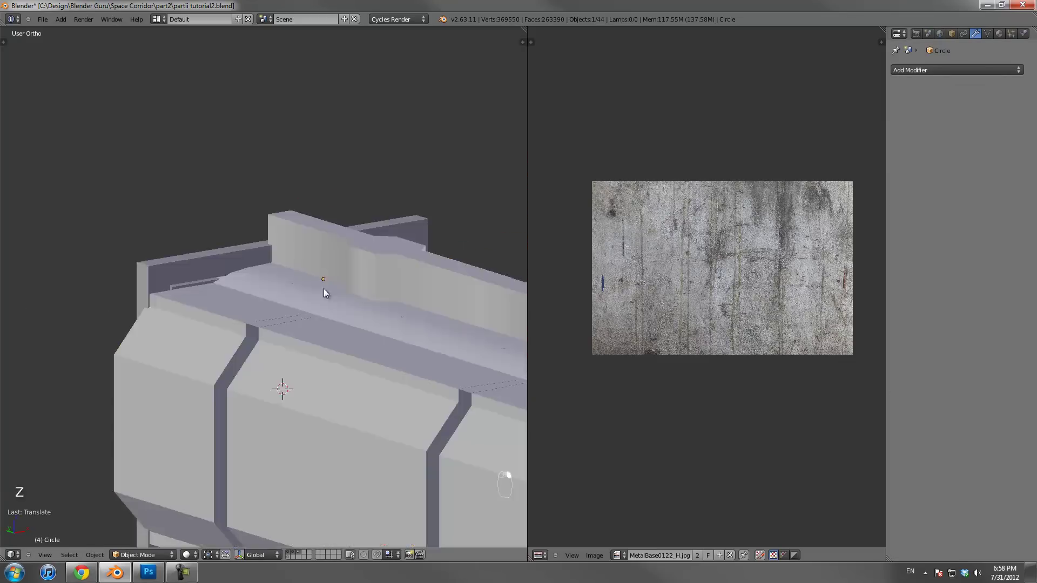
key(z)
middle_drag(323, 313, 312, 329)
key(Tab)
key(Tab)
scroll(329, 324, up, 2)
scroll(330, 325, up, 4)
key(Tab)
scroll(335, 325, down, 2)
key(Tab)
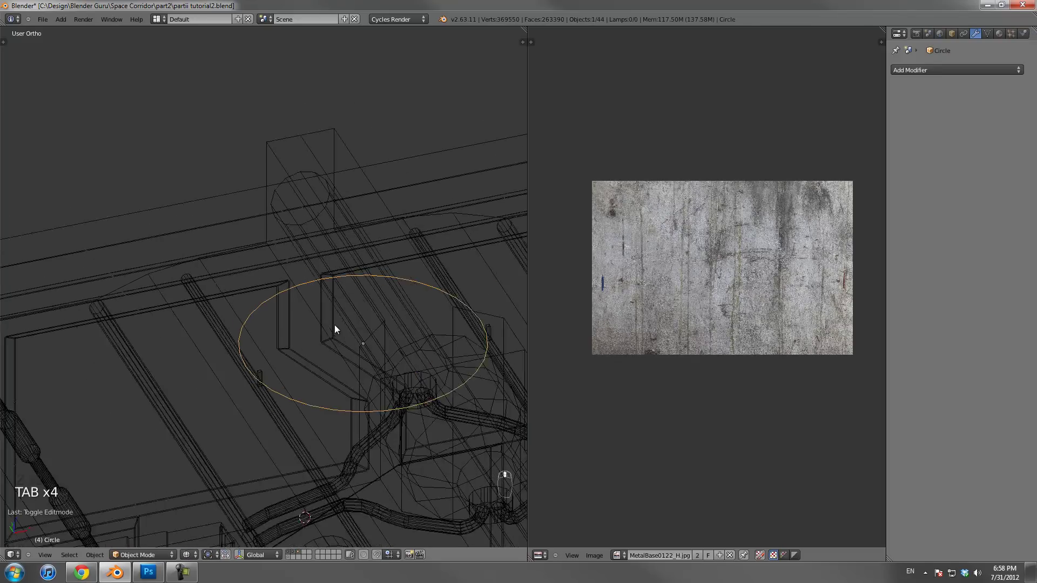
key(t)
key(t)
key(t)
key(t)
key(t)
key(t)
key(Tab)
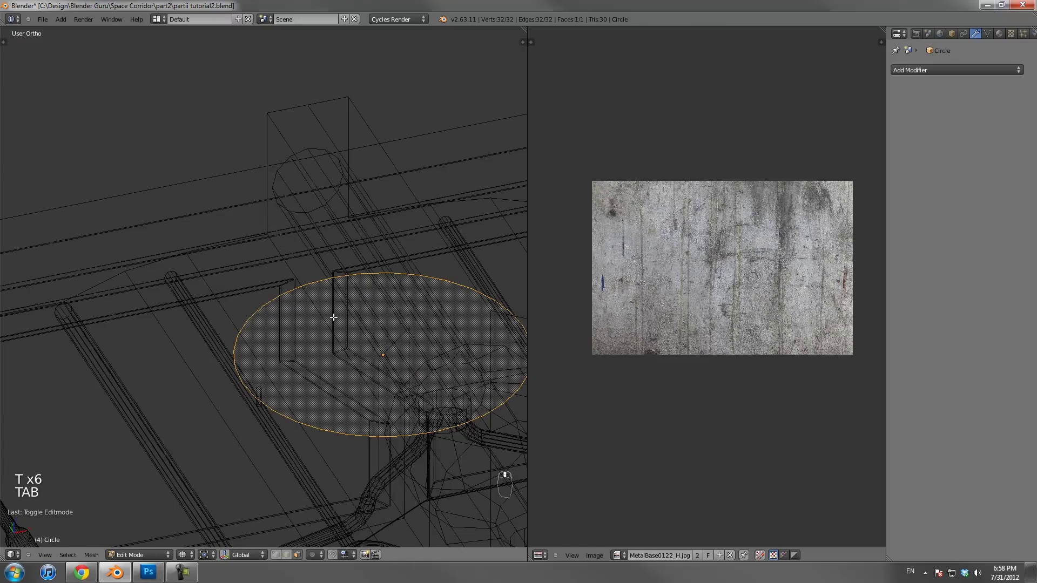
key(Tab)
Switch to perspective and solid shading, and adjust the circle's height along Z to sit just beneath the ceiling
scroll(359, 331, down, 3)
middle_drag(357, 336, 338, 286)
key(KP_5)
key(z)
key(Tab)
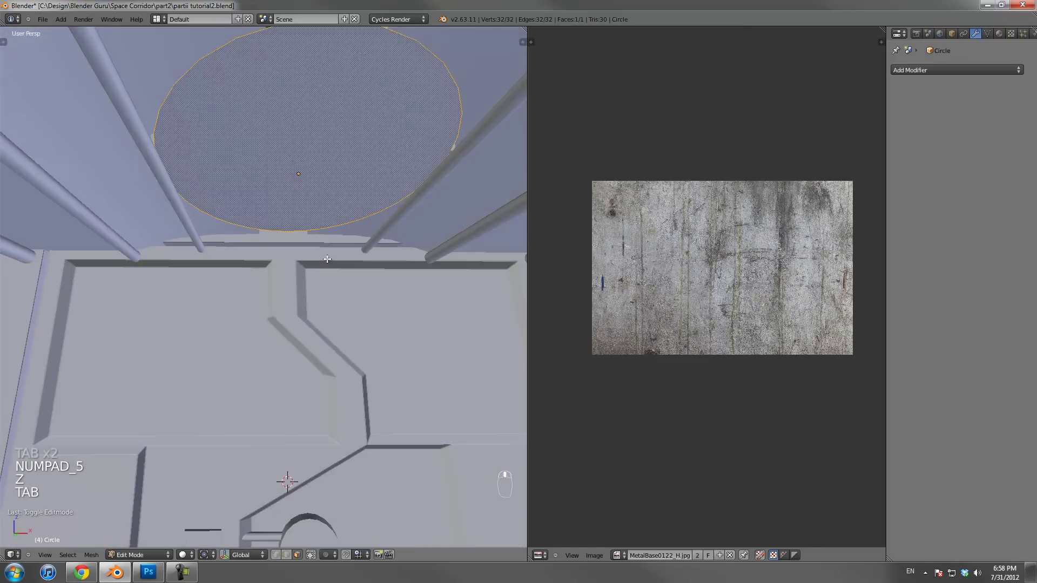
key(Tab)
scroll(327, 258, down, 3)
middle_drag(326, 258, 237, 224)
key(g)
key(z)
click(325, 247)
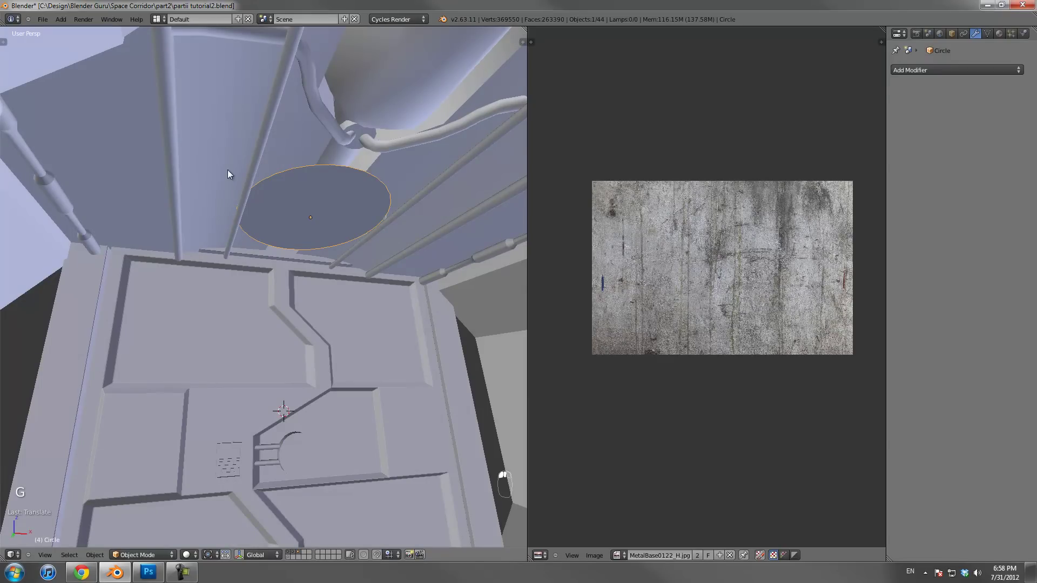
Give the circle a new material with an Emission surface
click(999, 33)
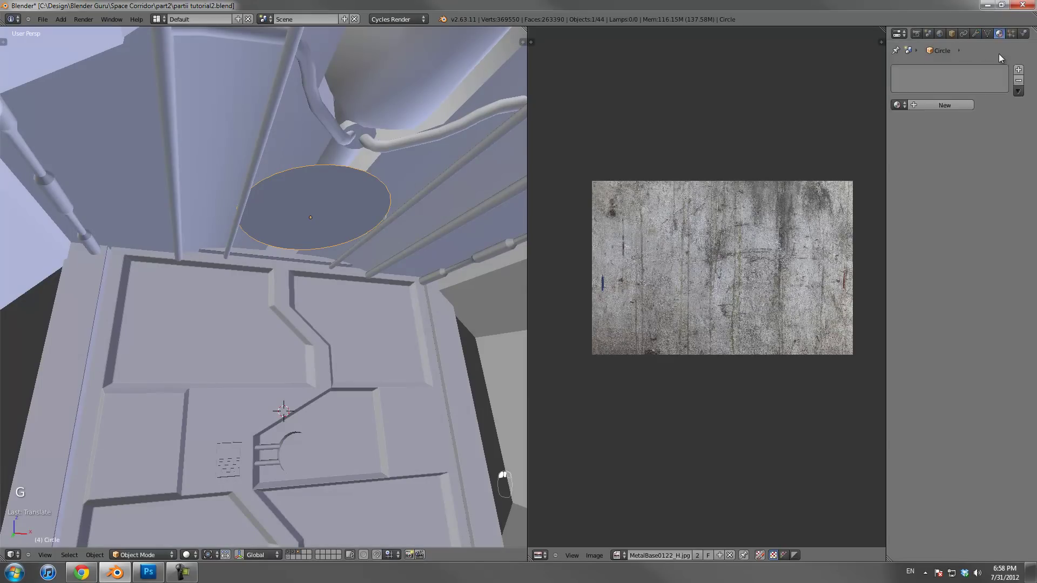
middle_drag(377, 220, 339, 144)
middle_drag(358, 254, 388, 238)
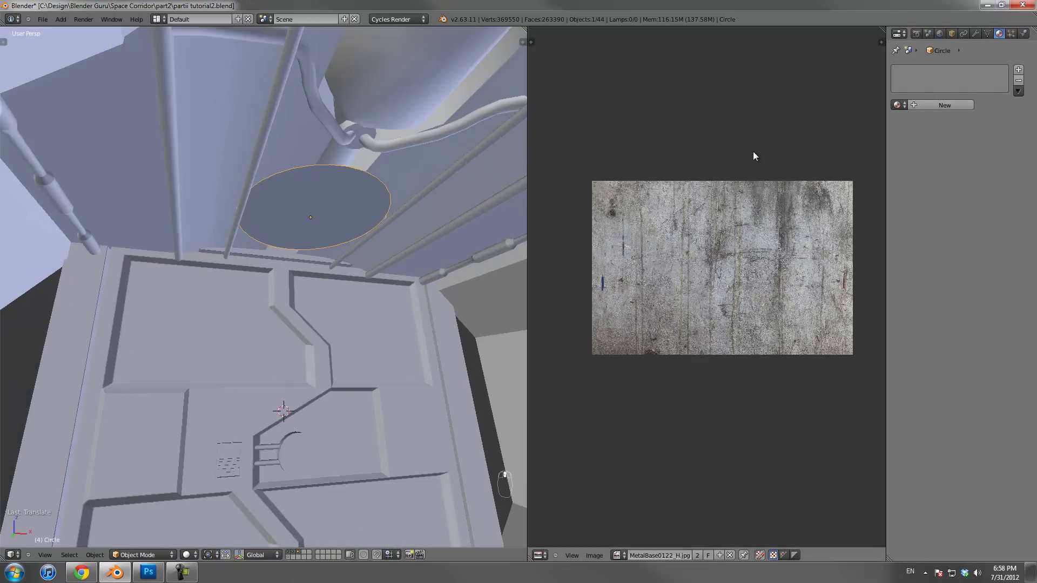
click(958, 105)
click(957, 139)
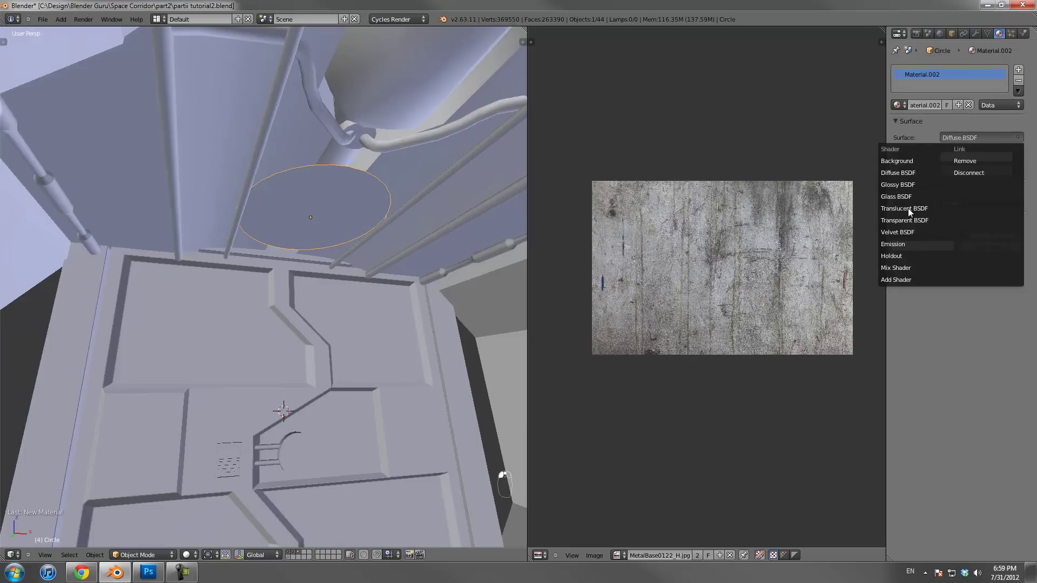
click(909, 243)
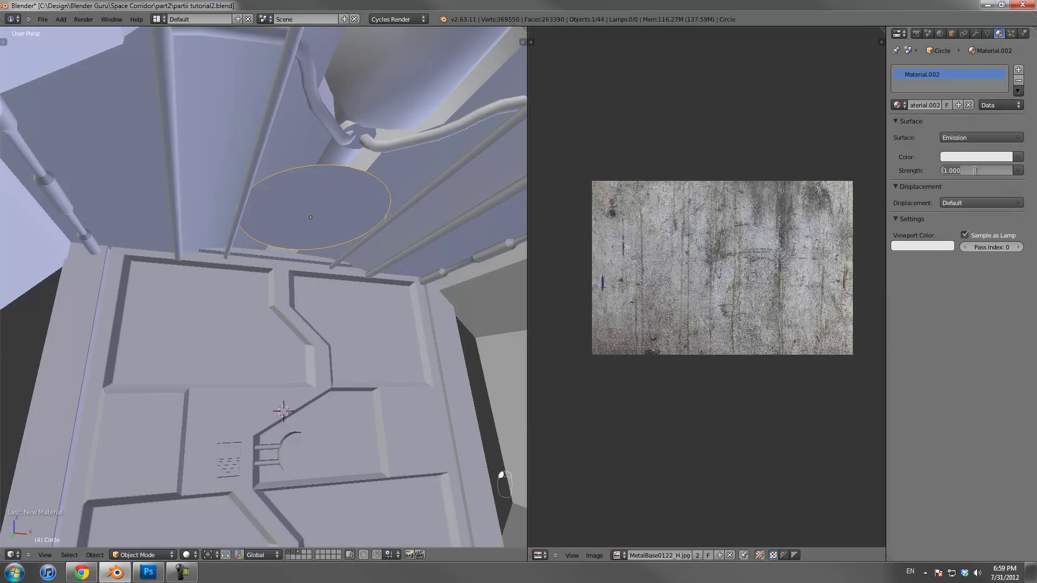
Set the circle's emission strength to 20 and save the file
text(20)
key(Return)
middle_drag(338, 241, 296, 312)
key(ctrl+s)
click(293, 288)
key(ctrl+s)
click(295, 312)
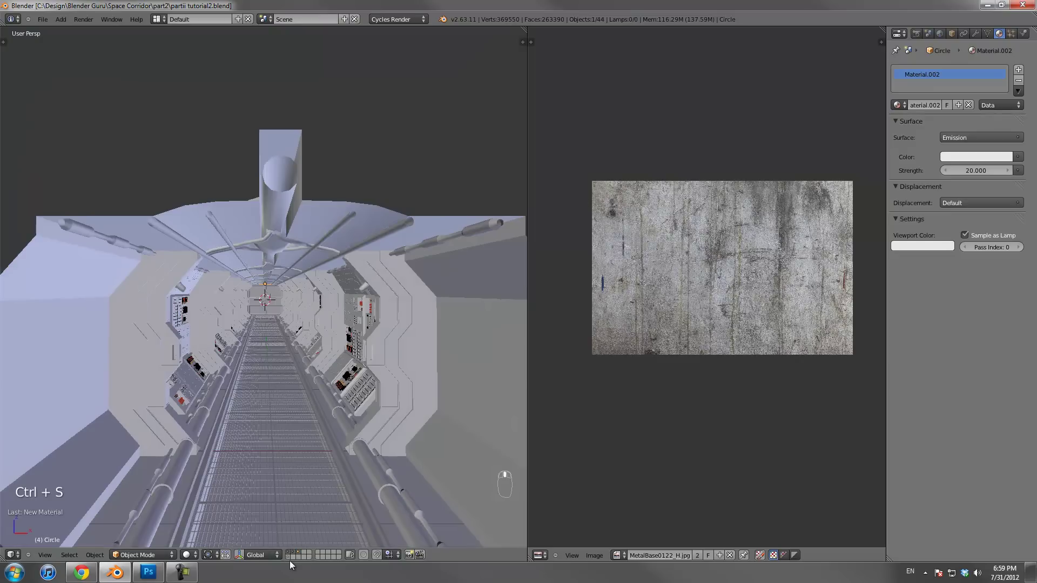
Select the instrument panel on the corridor's side wall and check its materials
shift+click(288, 559)
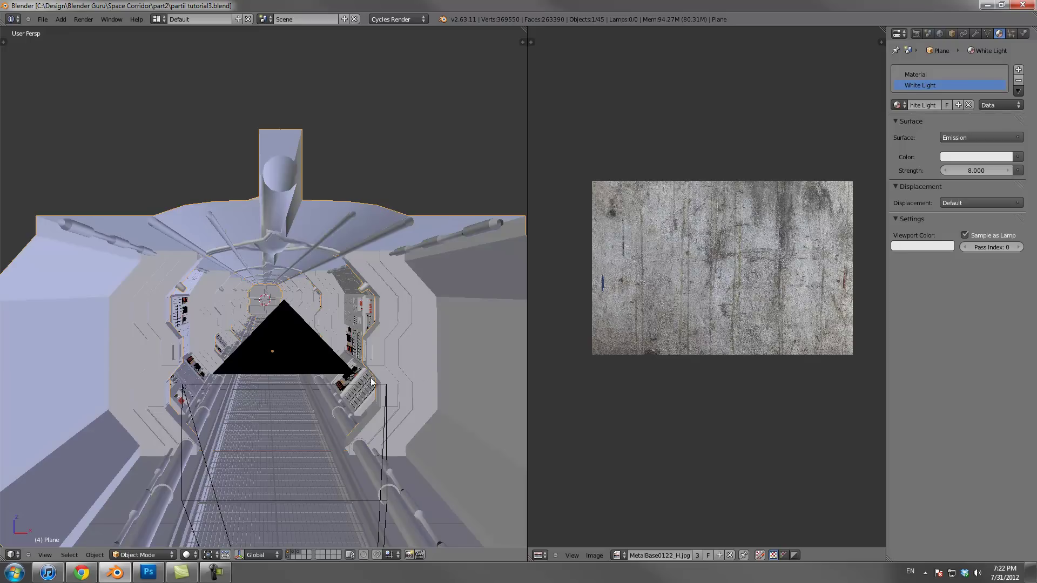
middle_drag(325, 287, 341, 247)
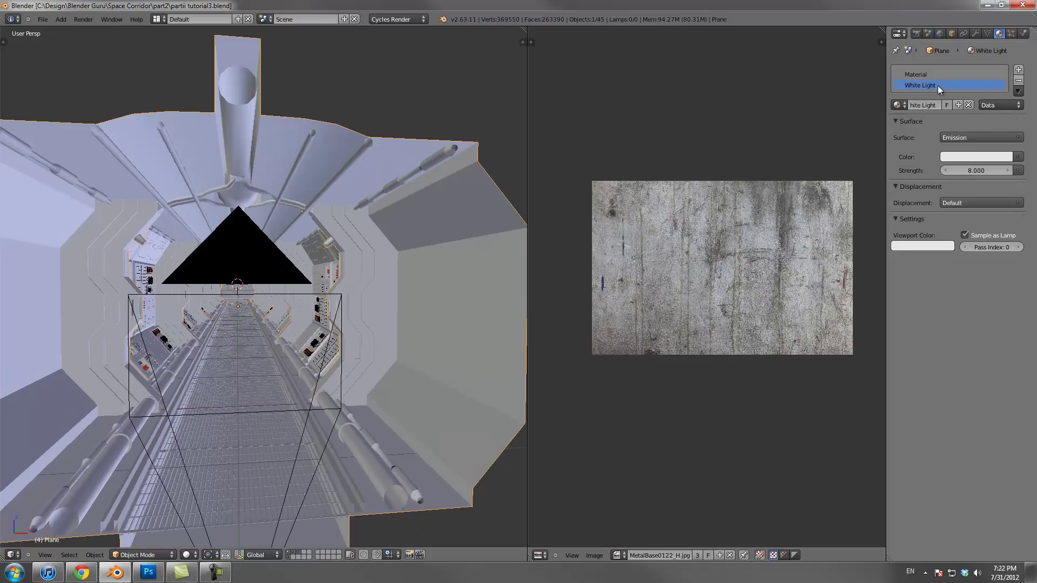
middle_drag(378, 279, 367, 304)
right_click(380, 286)
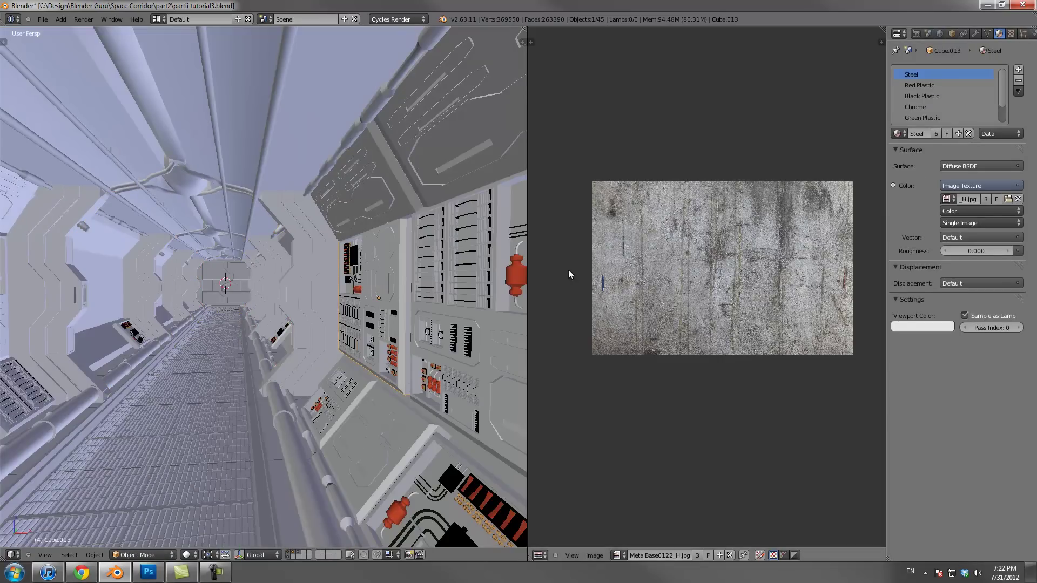
scroll(400, 309, down, 4)
Replace the main corridor frame's first material, above White Light, with the existing Steel material
right_click(347, 210)
click(938, 74)
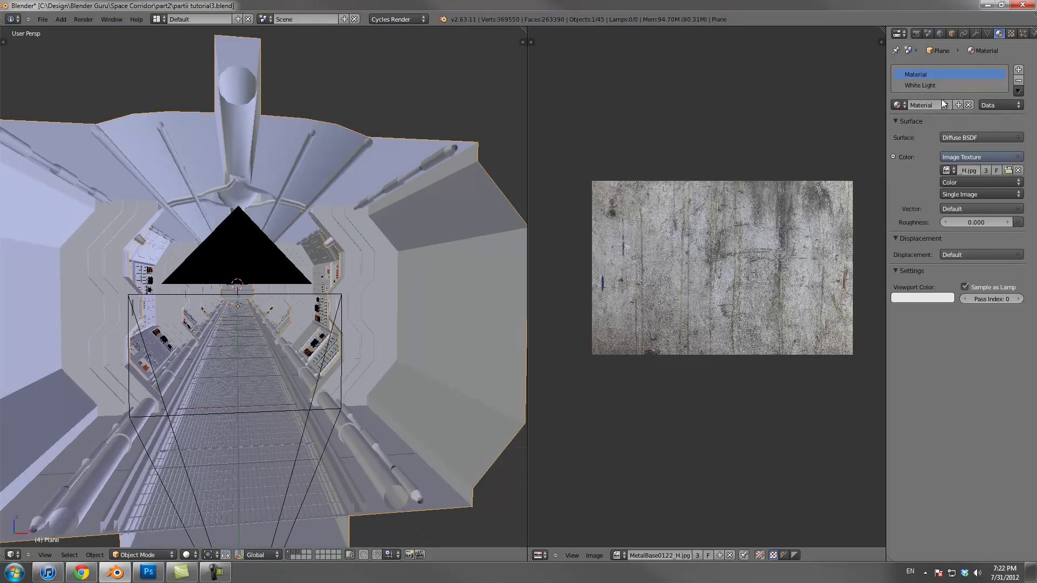
click(900, 106)
text(ste)
click(916, 124)
scroll(416, 285, up, 4)
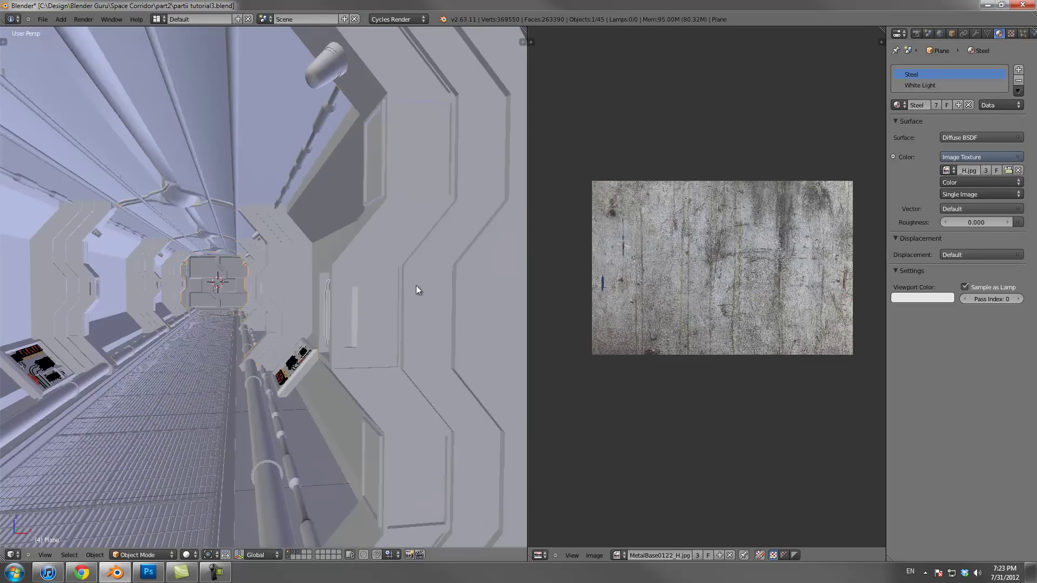
scroll(339, 283, down, 2)
key(Escape)
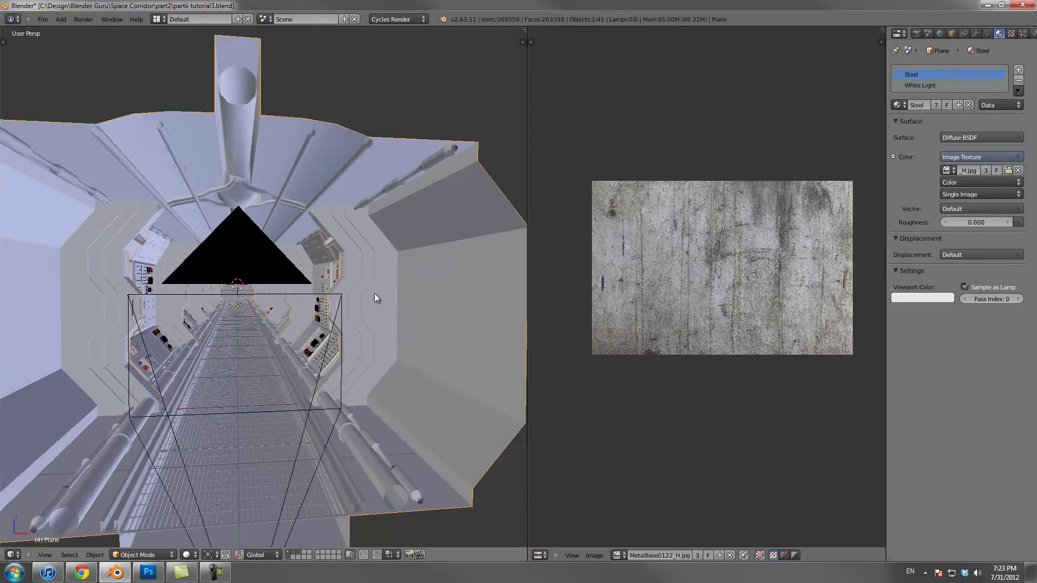
Show the Steel material in an enlarged Node Editor and space out its Image Texture, Diffuse BSDF and Material Output nodes
click(540, 555)
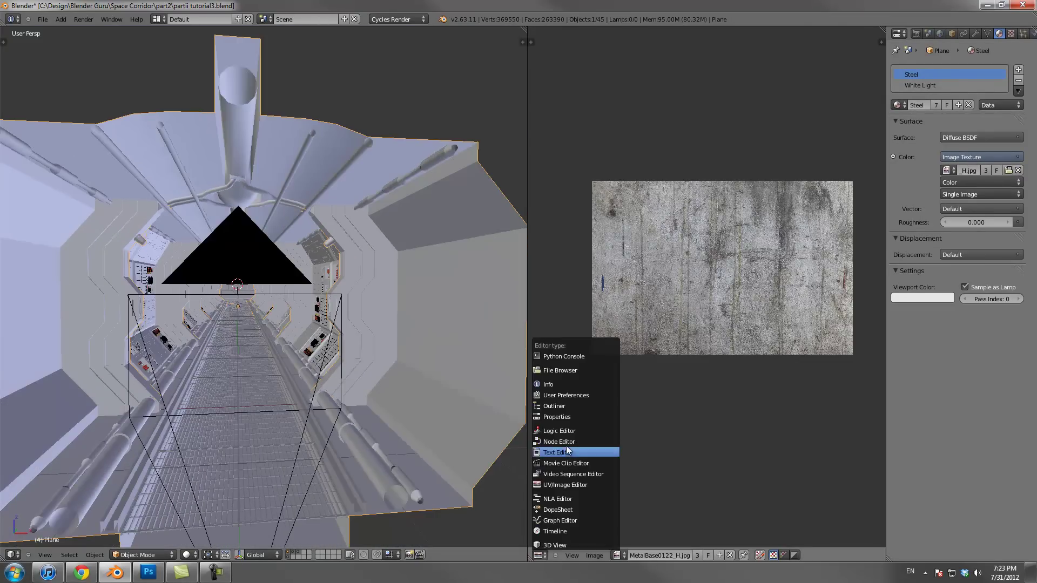
click(567, 442)
drag(528, 403, 279, 385)
scroll(517, 328, up, 4)
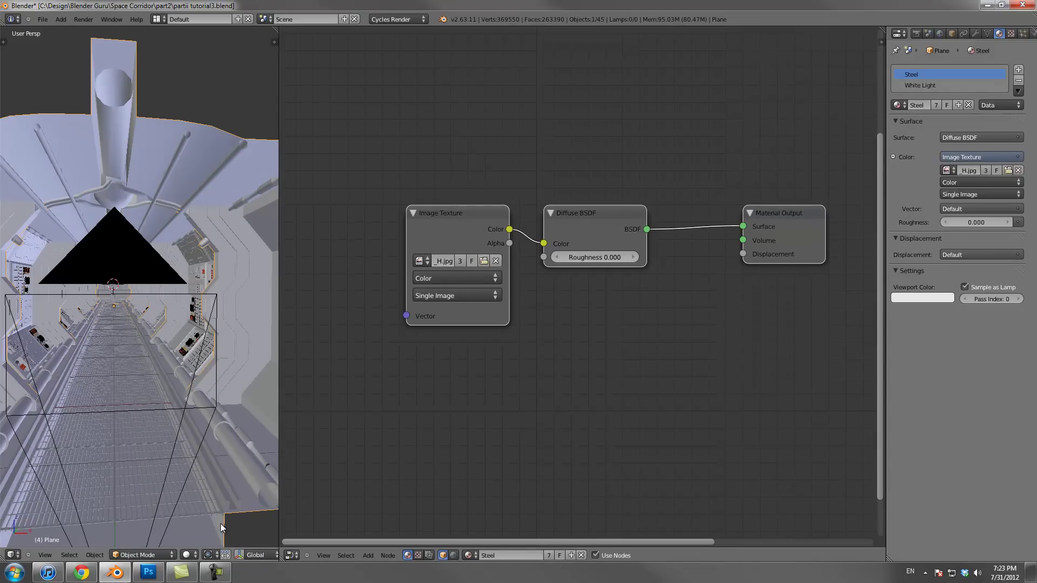
drag(598, 223, 640, 224)
drag(468, 216, 474, 182)
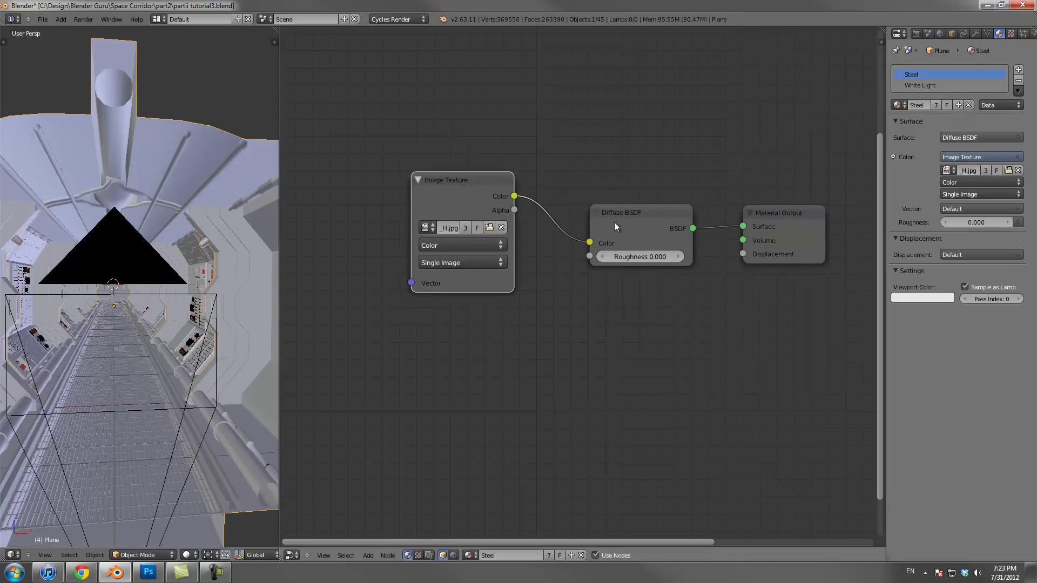
drag(636, 225, 620, 184)
drag(799, 205, 806, 172)
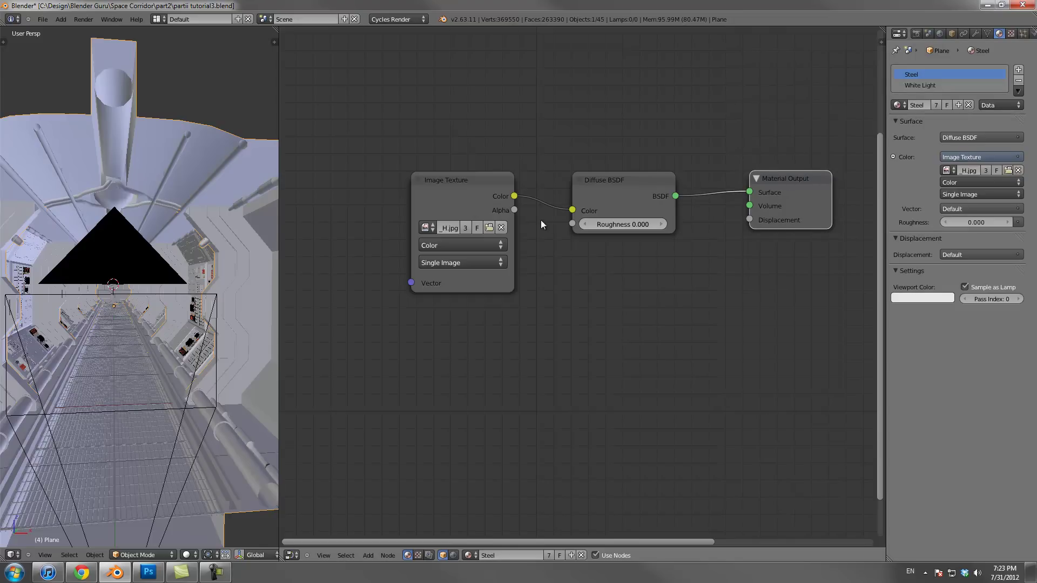
Add a Glossy BSDF node below the Diffuse BSDF node in the Steel material
scroll(645, 259, down, 2)
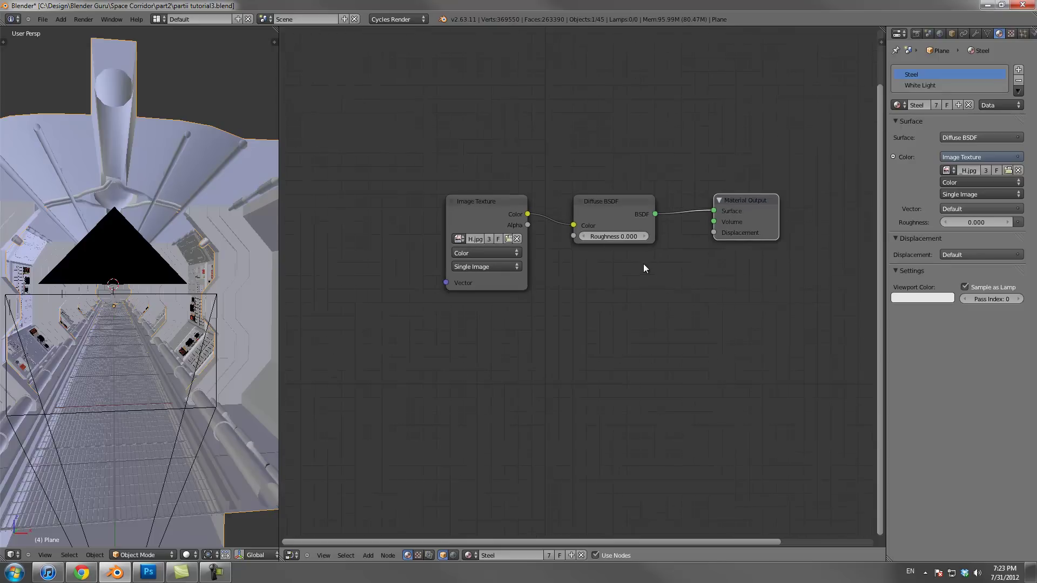
key(shift+a)
mouse_move(613, 275)
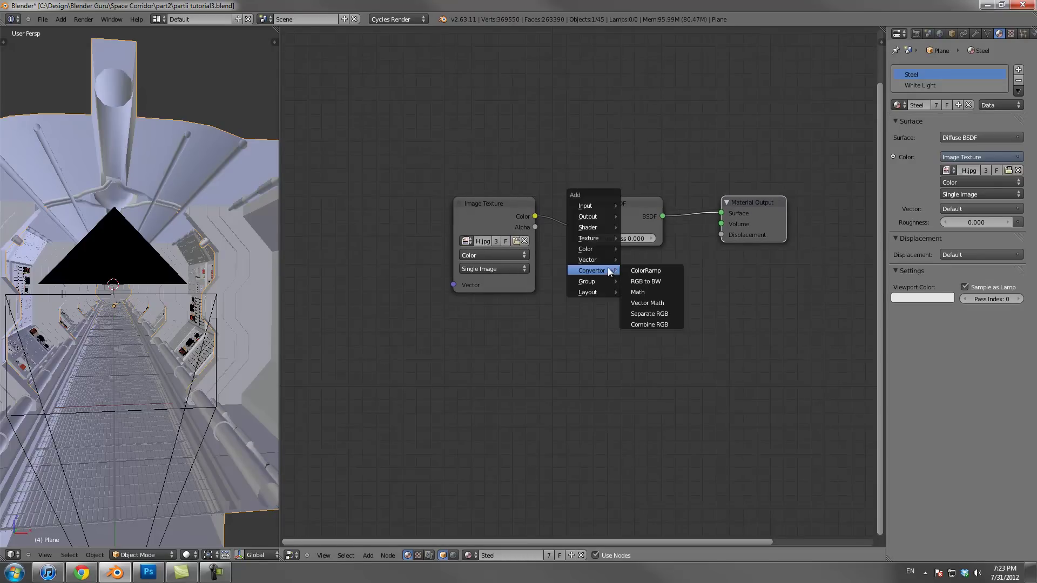
mouse_move(593, 227)
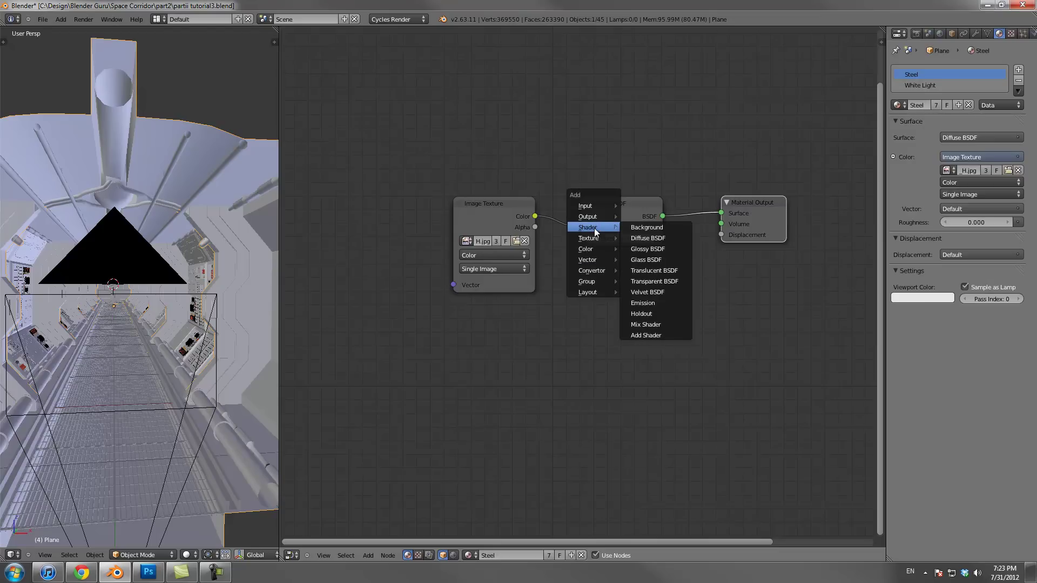
click(649, 249)
click(598, 340)
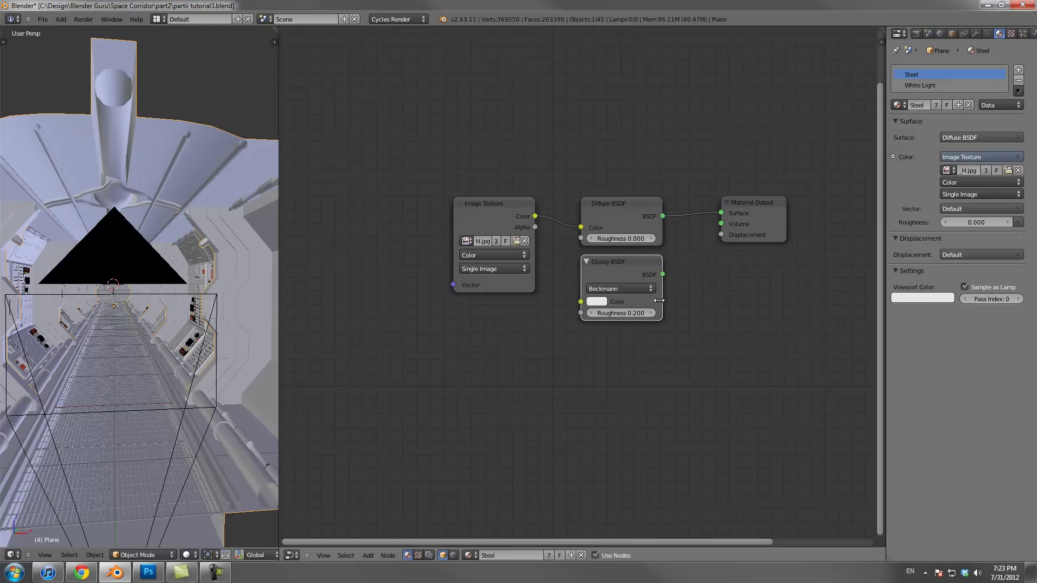
Insert a Mix Shader between the Diffuse BSDF and Material Output, and connect the Glossy BSDF to its second shader input
drag(746, 209, 847, 202)
key(shift+a)
mouse_move(666, 254)
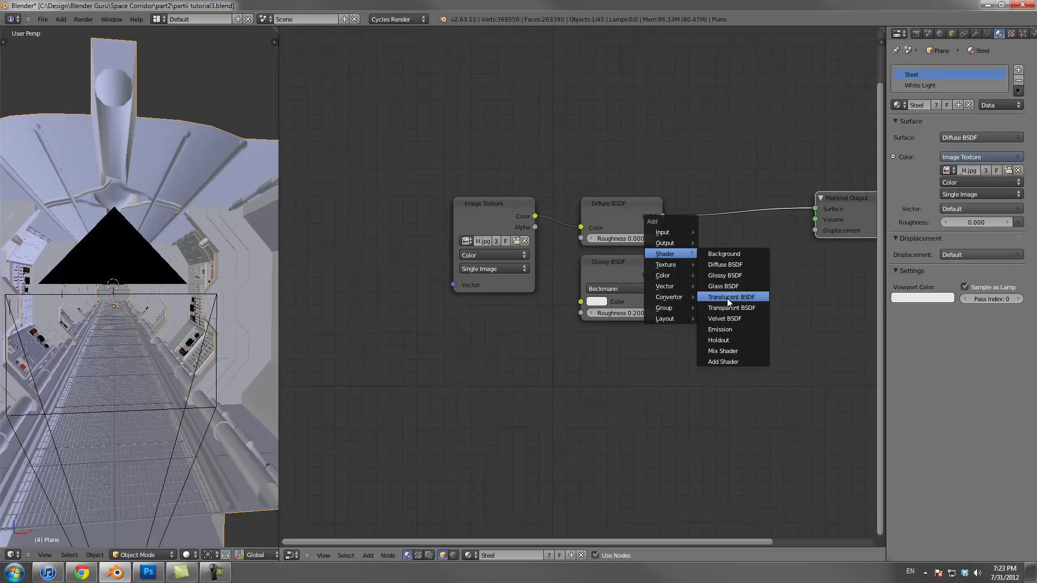
click(727, 348)
click(701, 274)
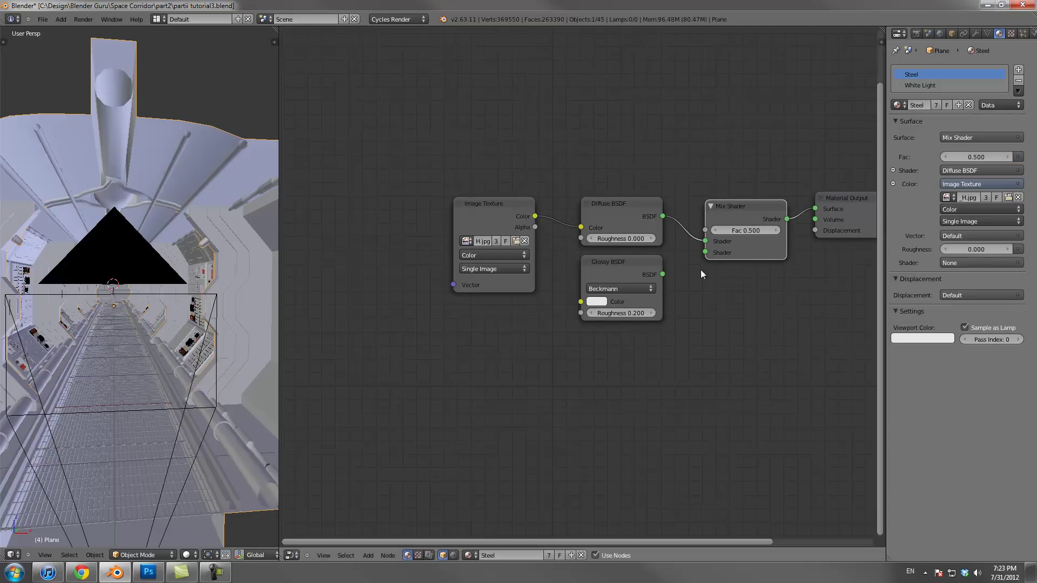
drag(714, 252, 710, 253)
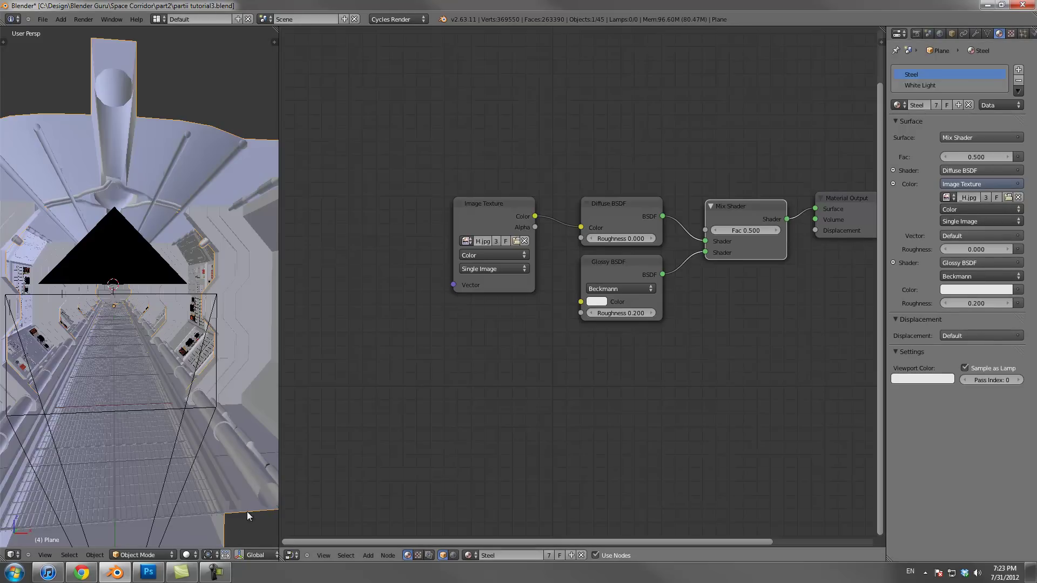
Display only the layer that holds the main corridor frame, floor grating and pipes
scroll(248, 511, down, 10)
scroll(221, 481, up, 10)
scroll(179, 552, down, 5)
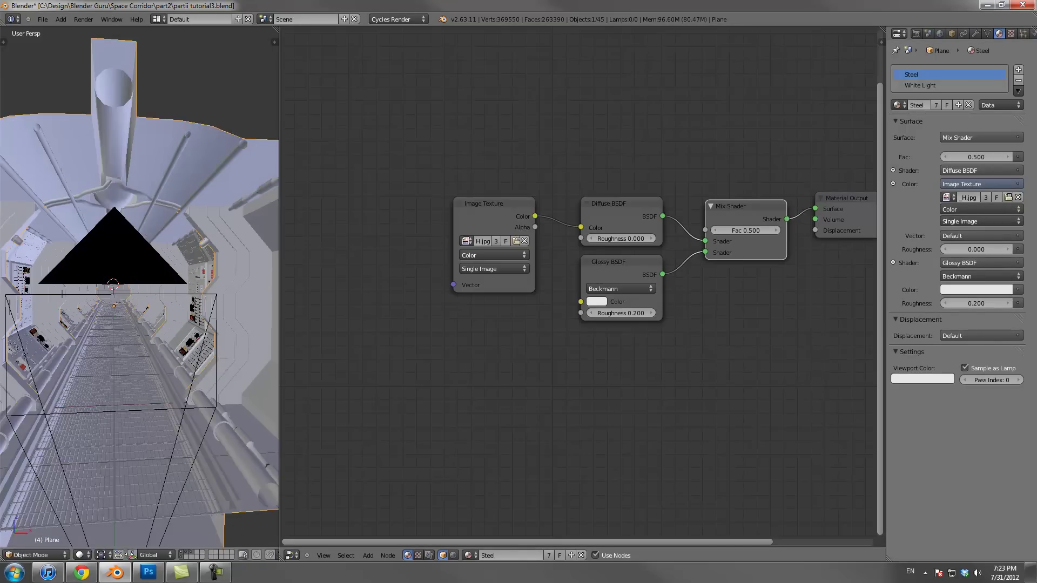
click(149, 555)
scroll(196, 301, down, 10)
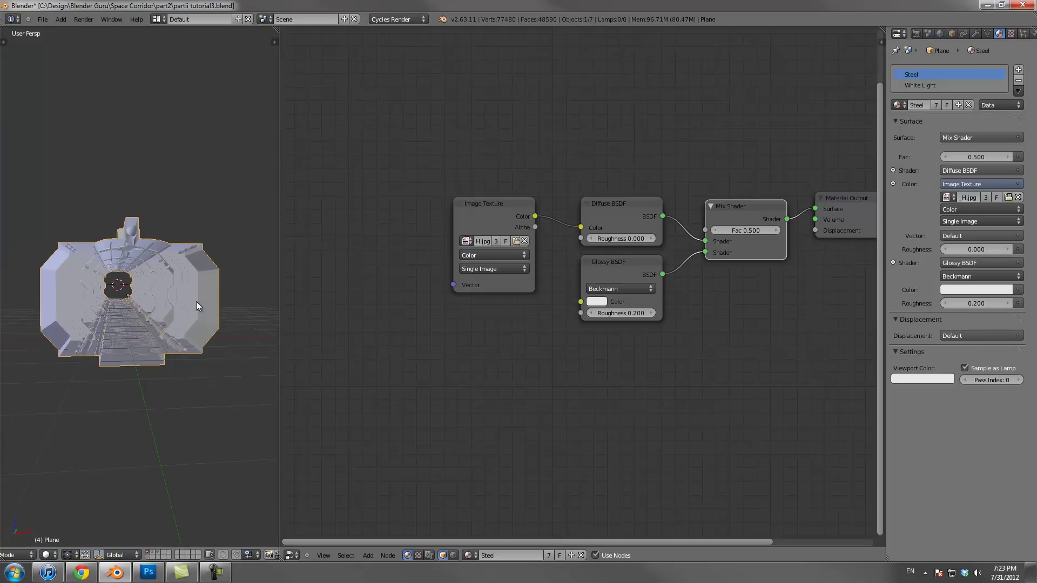
scroll(167, 319, up, 10)
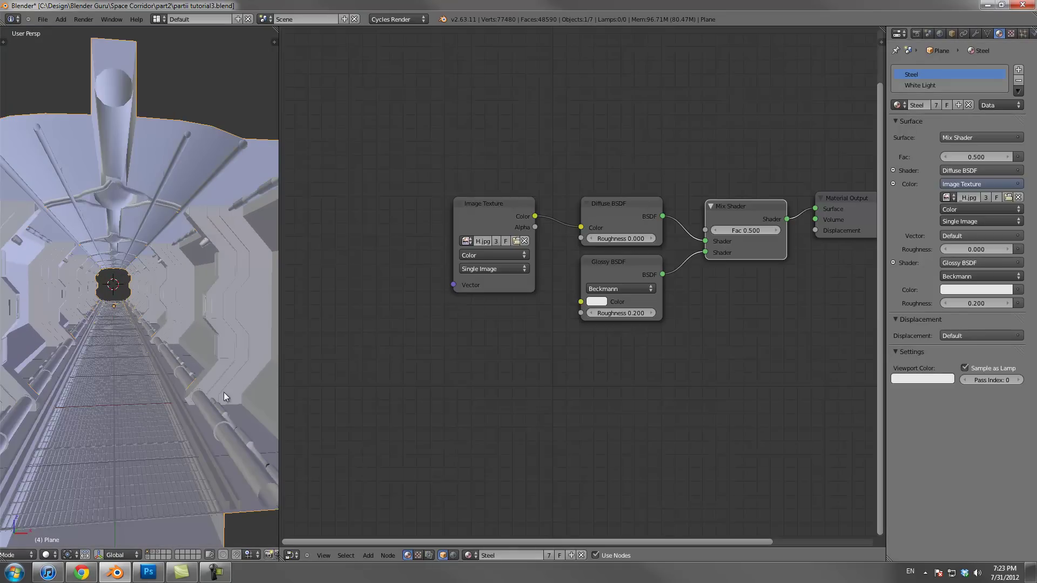
Select the floor grating and all side and ceiling pipes in wireframe, and move them to layer 5, leaving out the main frame
shift+right_click(207, 408)
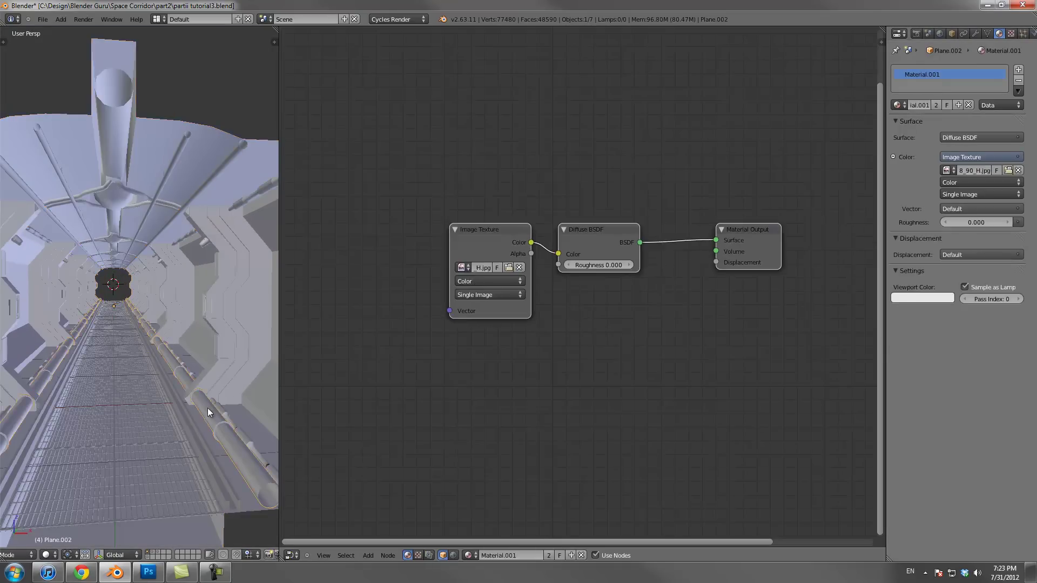
key(z)
shift+right_click(205, 442)
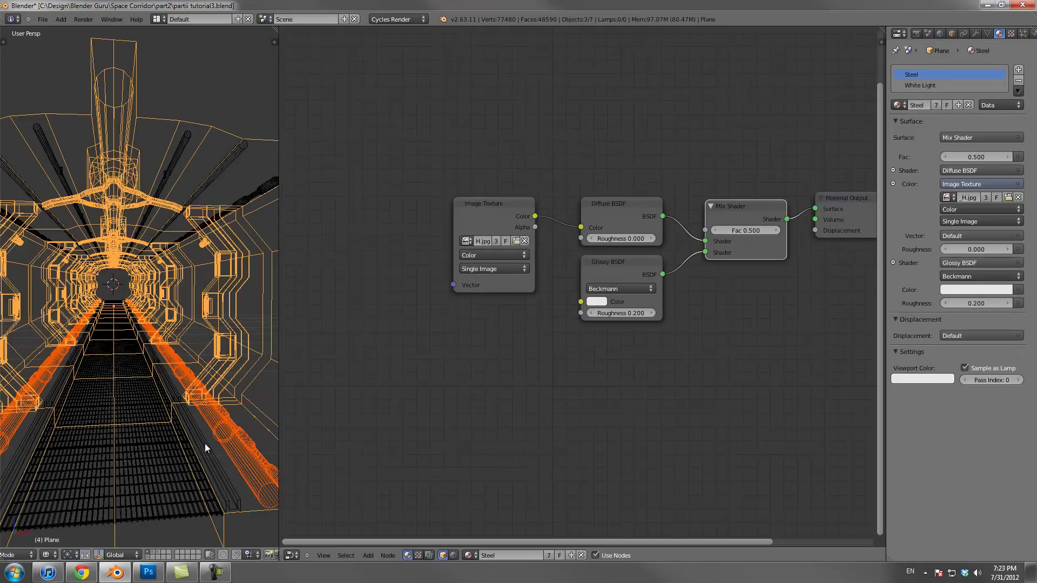
shift+right_click(174, 466)
shift+right_click(183, 494)
shift+right_click(183, 495)
shift+right_click(183, 495)
shift+right_click(121, 535)
shift+right_click(122, 536)
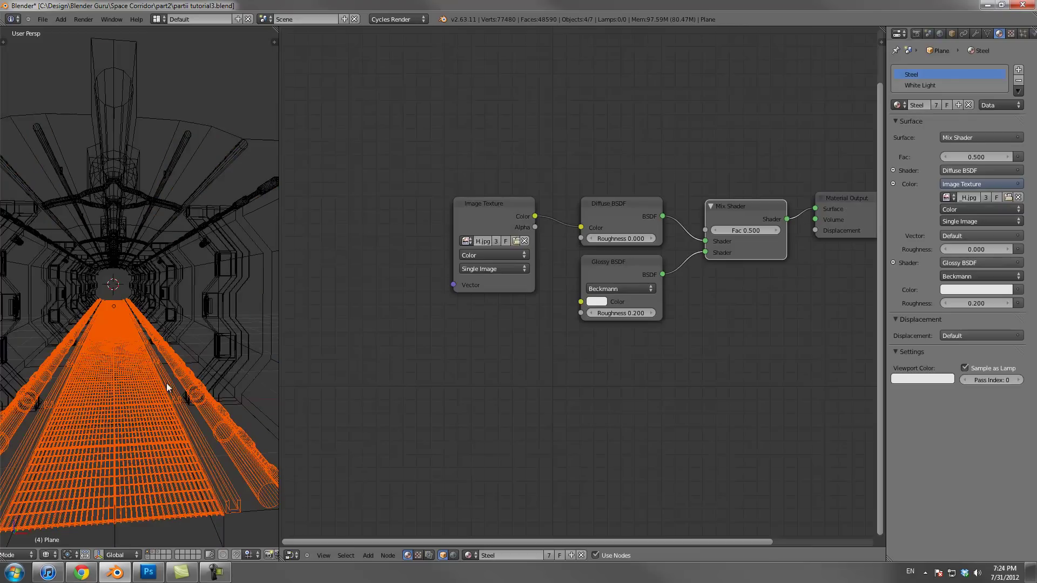
shift+right_click(170, 176)
shift+right_click(163, 203)
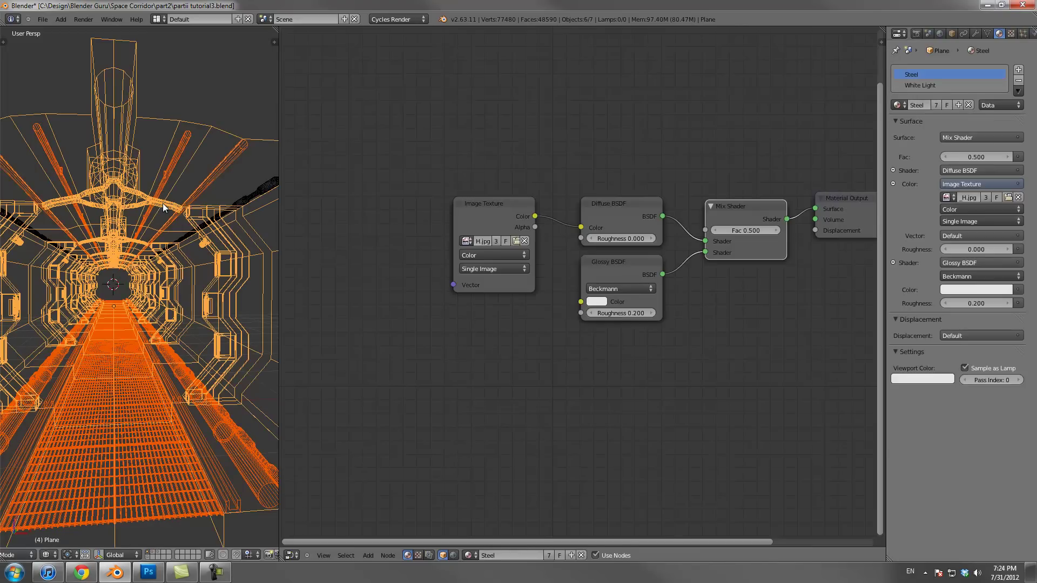
shift+right_click(166, 202)
shift+right_click(248, 195)
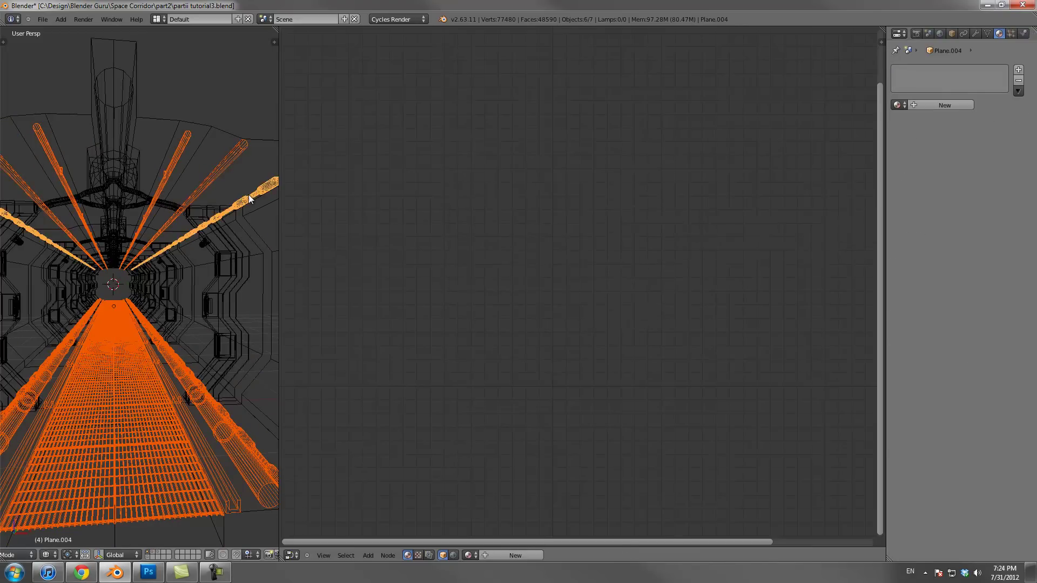
key(m)
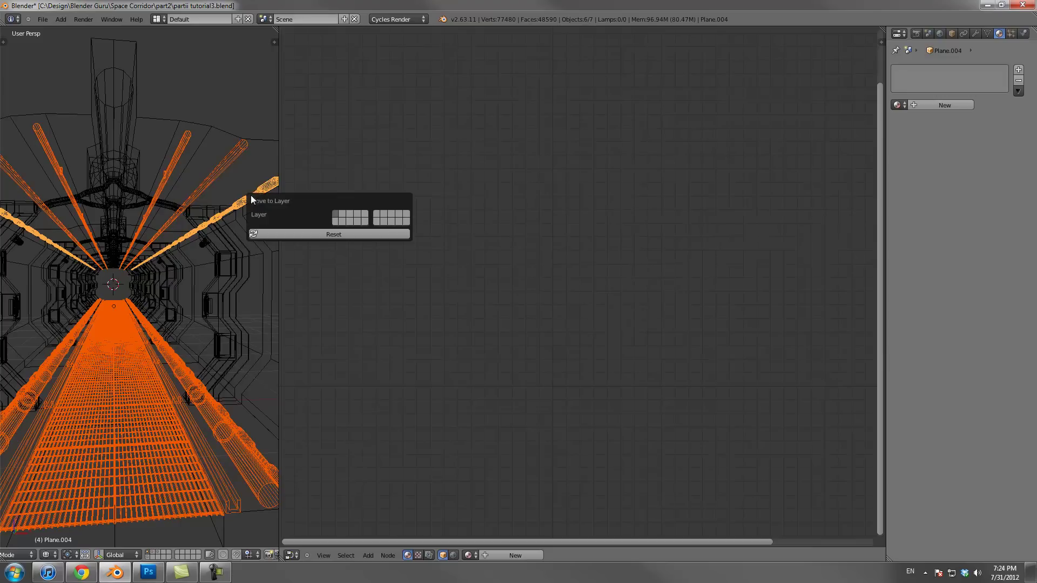
click(365, 214)
key(m)
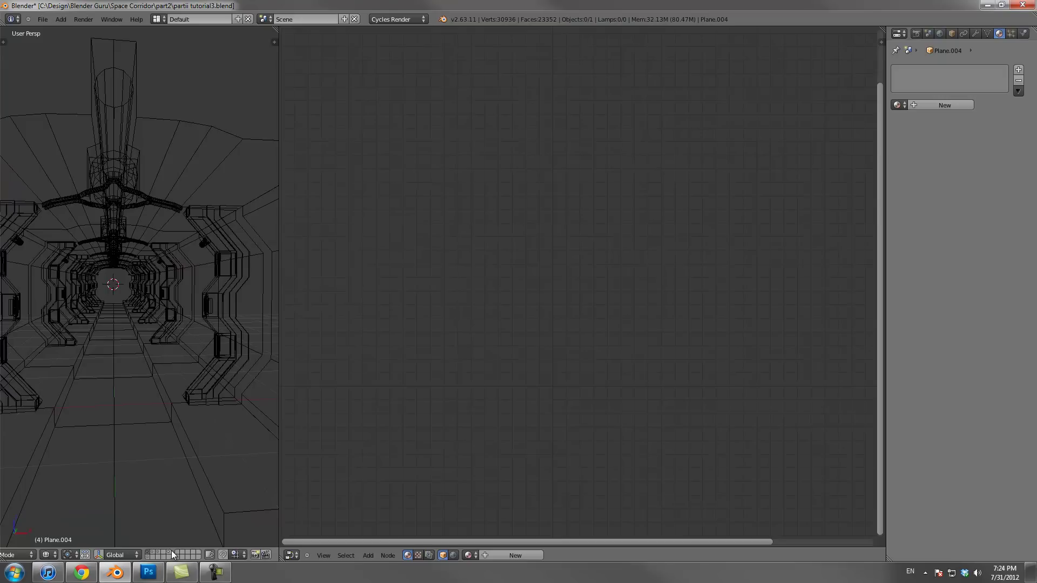
Select the main corridor frame and turn off viewport display of its Array modifier
right_click(177, 241)
scroll(213, 283, up, 4)
scroll(184, 279, down, 9)
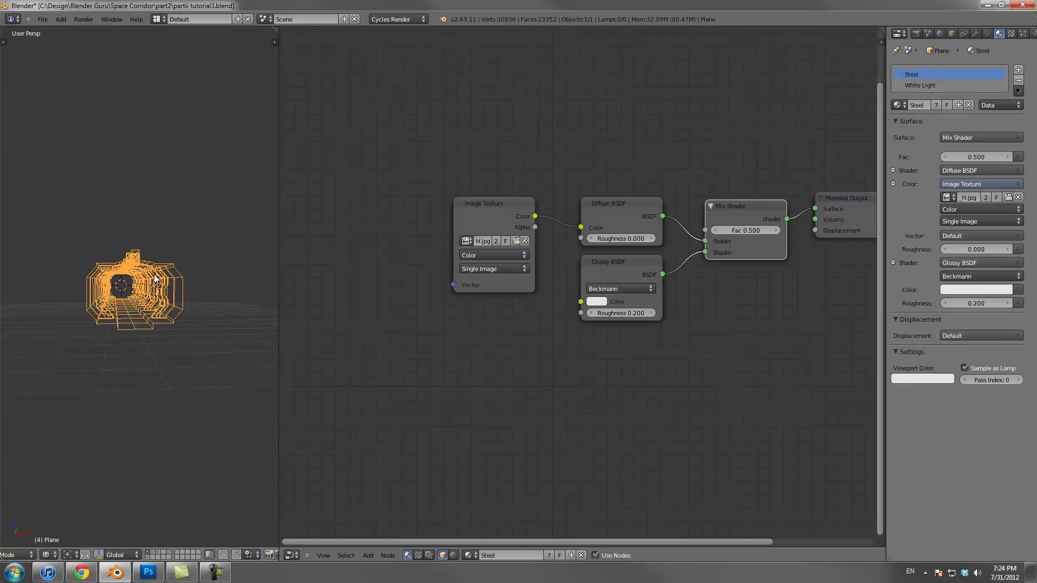
scroll(154, 275, up, 5)
click(975, 34)
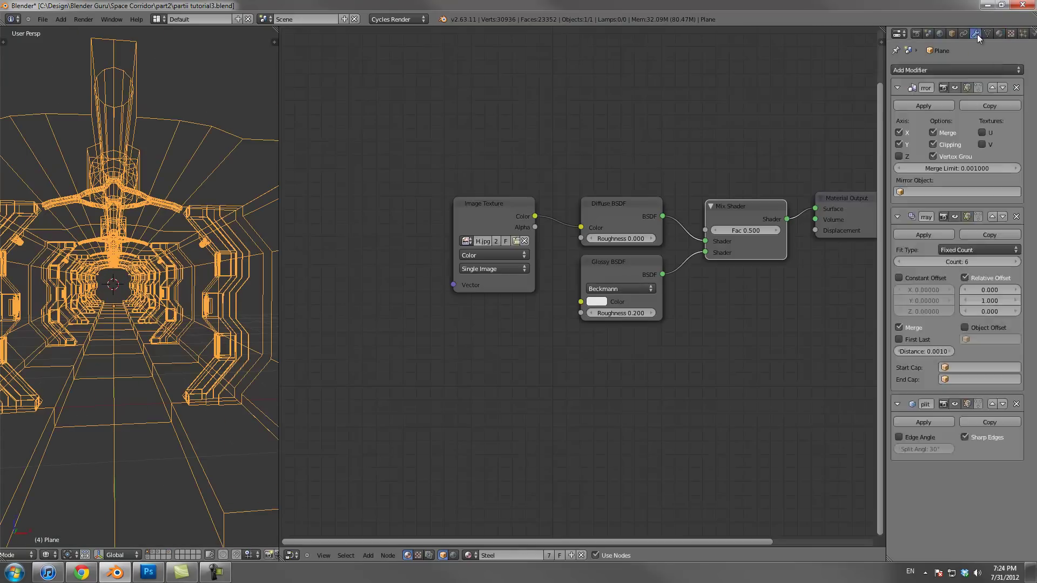
click(955, 216)
scroll(230, 288, down, 8)
Snap the 3D cursor to the single corridor section and add a plane there
middle_drag(230, 288, 143, 288)
key(KP_Decimal)
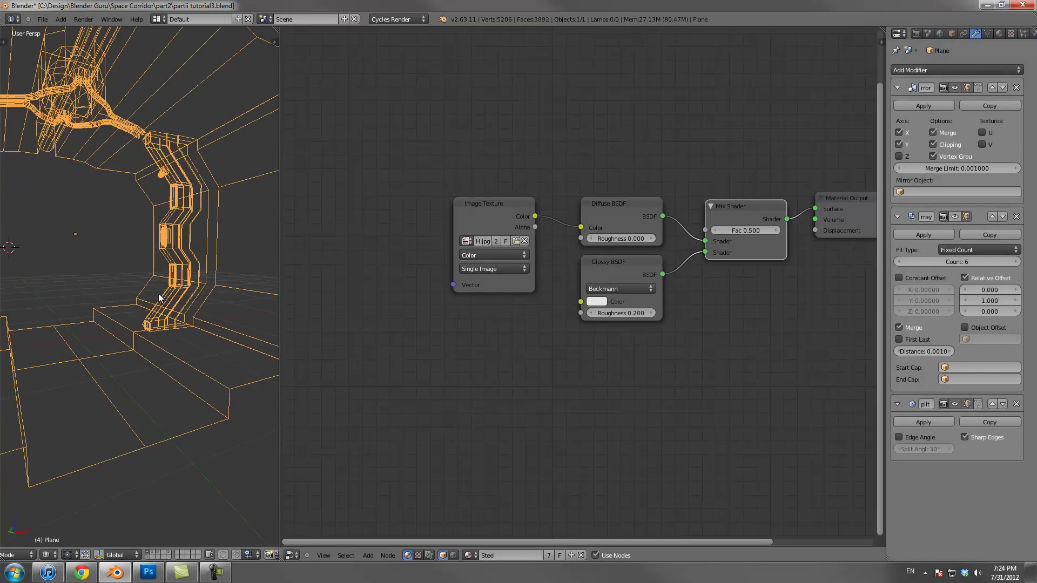
key(shift+s)
click(147, 294)
key(shift+a)
click(166, 292)
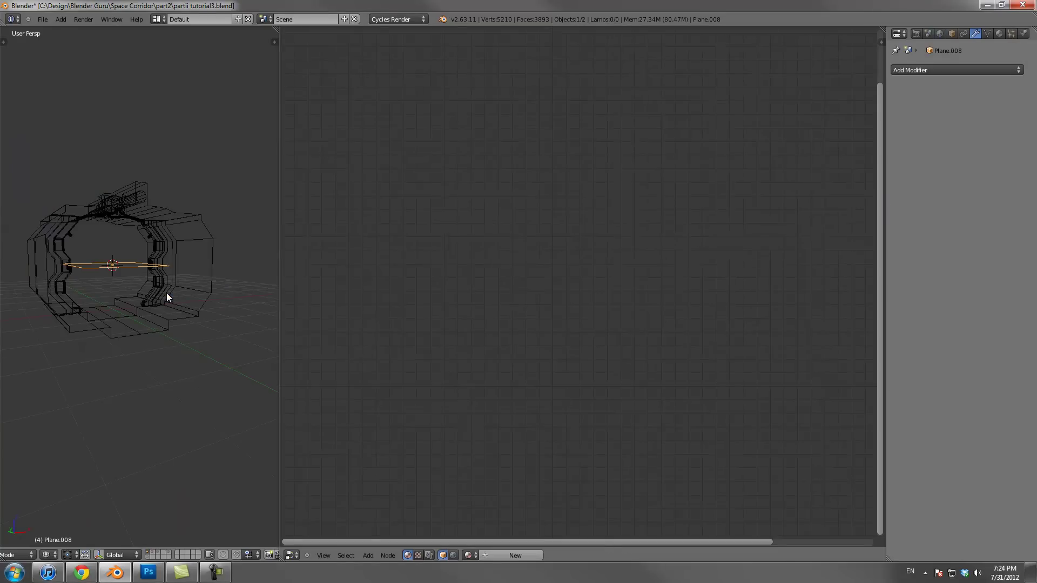
Rotate the new plane upright and move it along Y to the corridor section's open end
key(KP_3)
key(KP_5)
scroll(153, 288, down, 8)
key(r)
ctrl+click(183, 215)
key(g)
key(y)
click(157, 280)
Resize the upright plane in front of the corridor section's opening
middle_drag(148, 287, 151, 335)
scroll(138, 346, up, 3)
key(s)
click(143, 312)
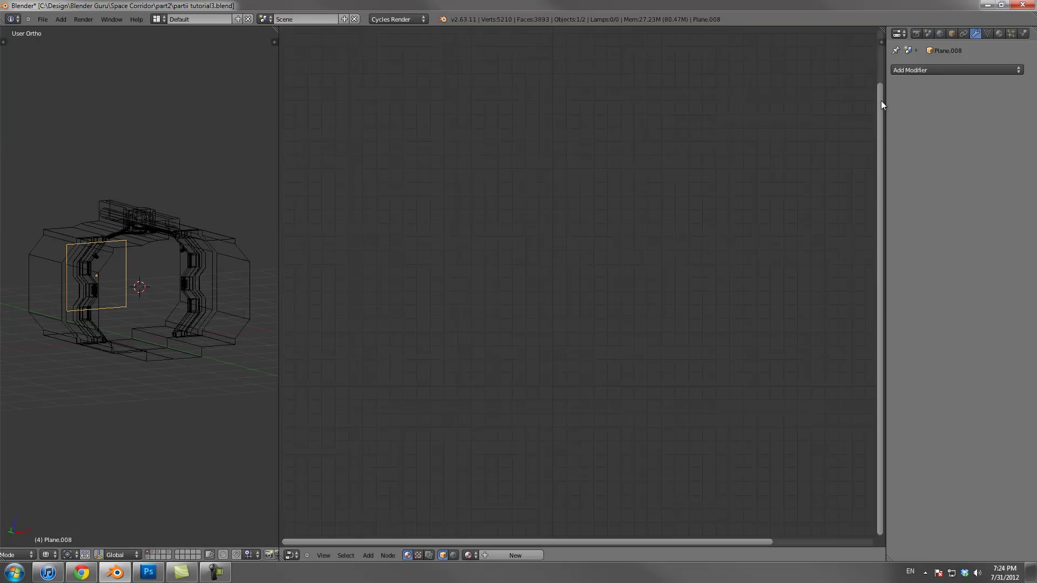
Give the upright plane a new material with an Emission surface
click(998, 33)
click(947, 108)
click(952, 138)
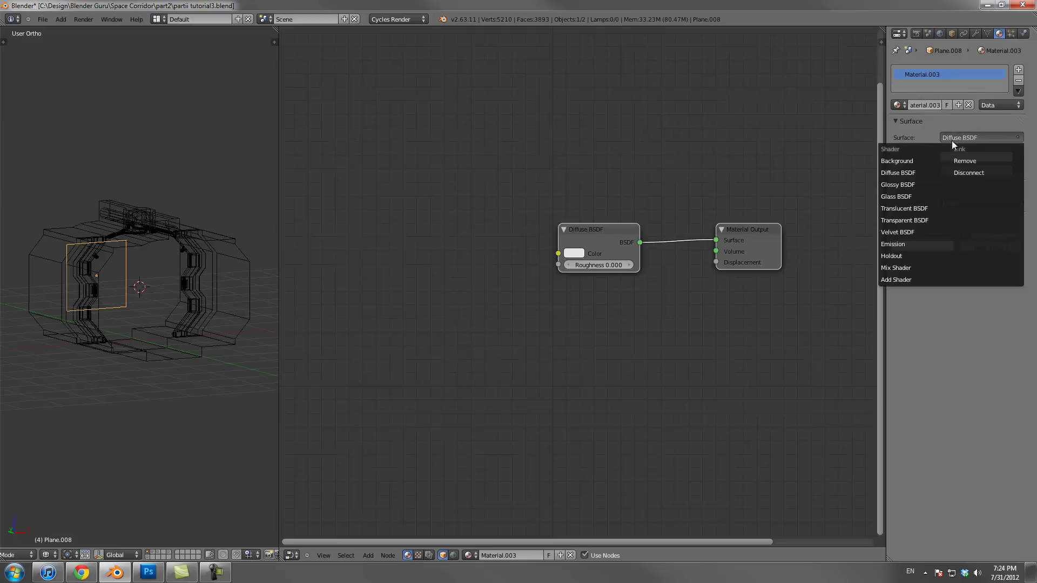
click(904, 244)
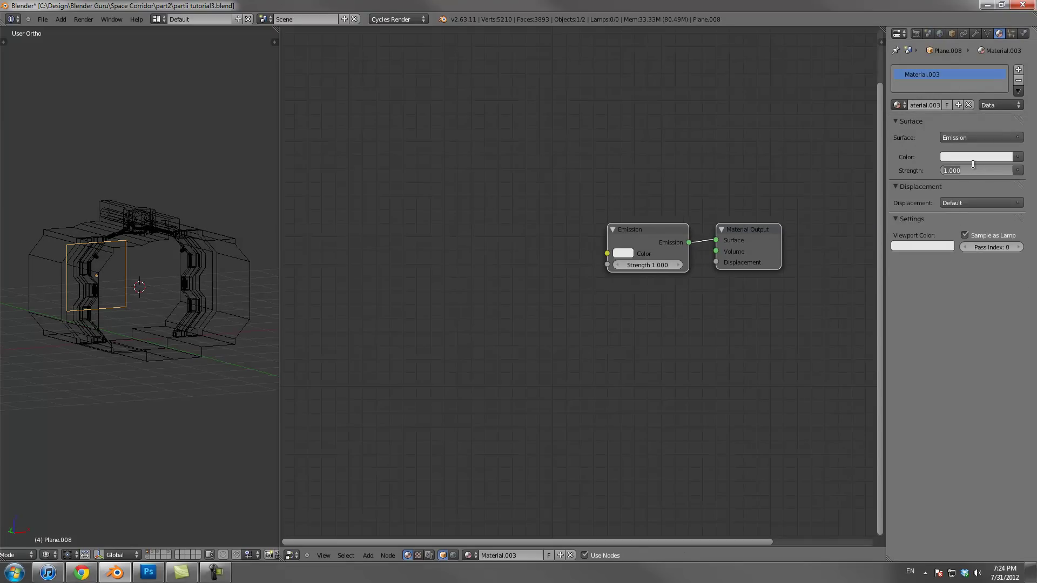
Set the plane's emission strength to 5 and switch the 3D view to rendered shading
text(5)
key(Return)
scroll(176, 414, up, 1)
shift+middle_drag(176, 414, 161, 353)
scroll(161, 353, up, 2)
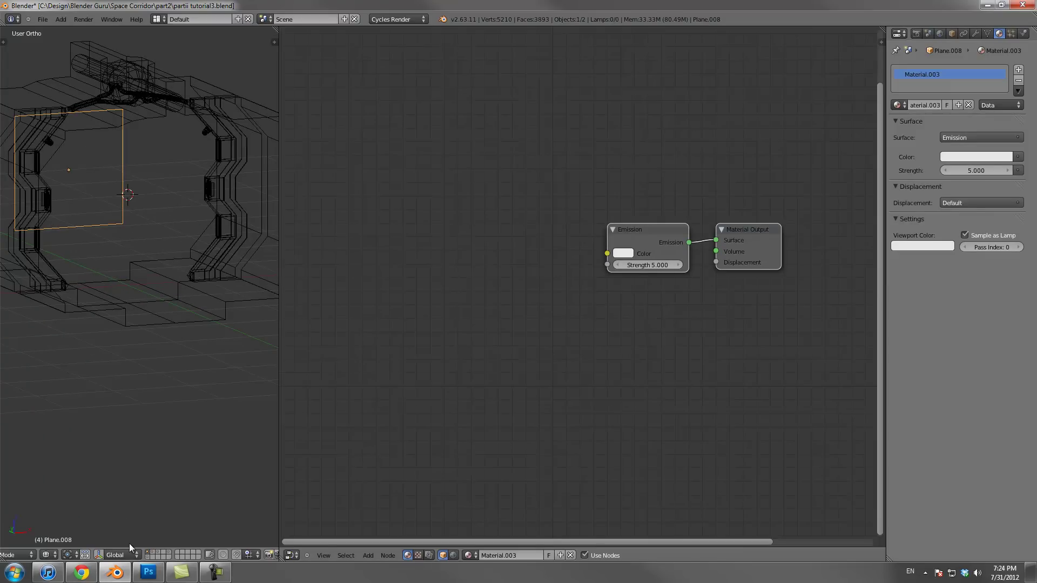
click(49, 555)
click(81, 484)
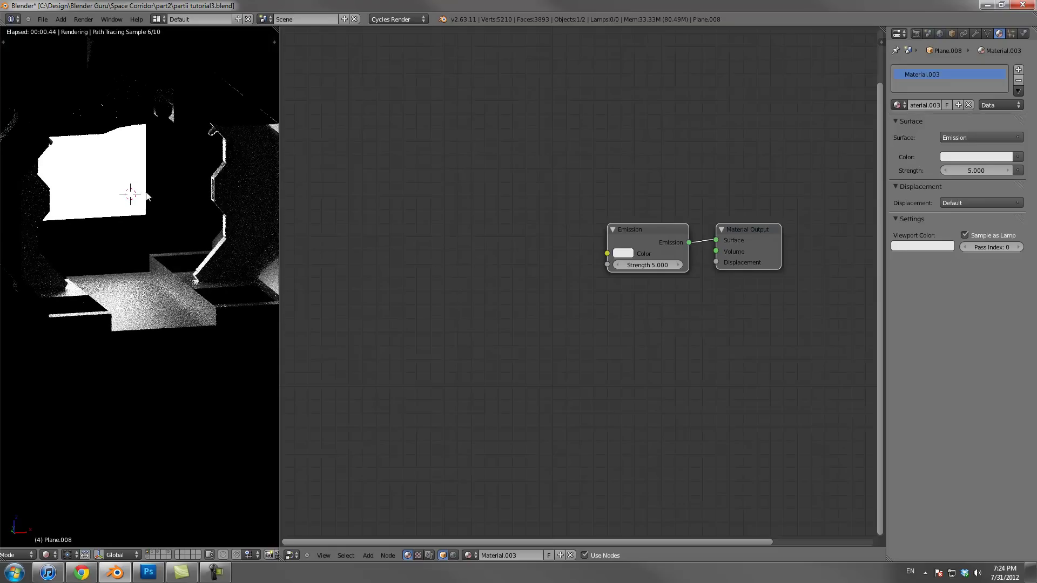
Resize the emissive plane and shift it along X toward the middle of the corridor section
key(s)
click(155, 208)
key(g)
key(x)
click(196, 229)
mouse_move(216, 275)
middle_down()
mouse_move(232, 299)
mouse_move(170, 311)
middle_up()
scroll(232, 299, up, 2)
scroll(180, 309, up, 1)
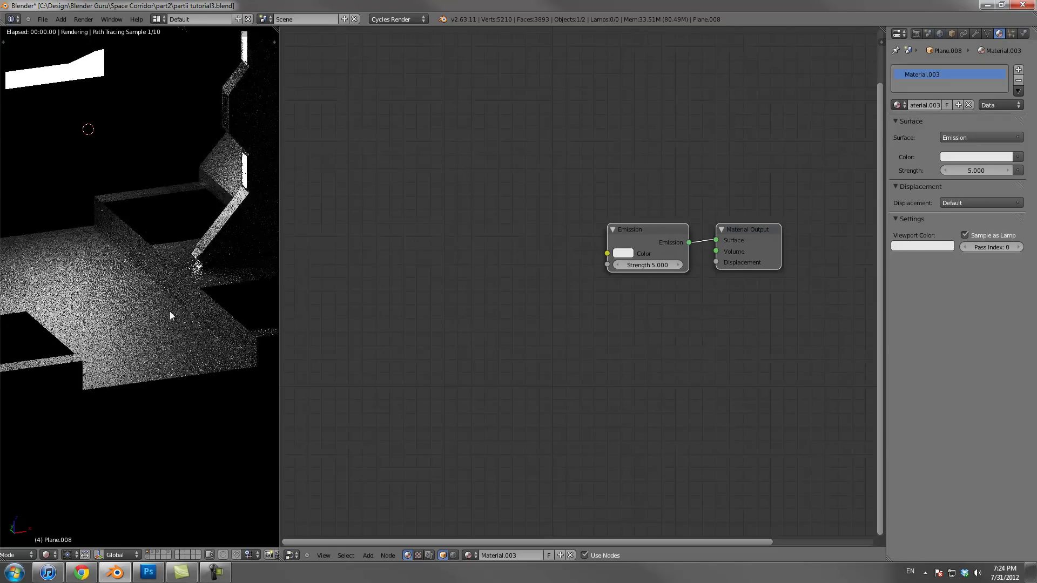
Select the corridor section and set the Mix Shader factor of its Steel material to 0.1
right_click(169, 311)
scroll(609, 243, up, 2)
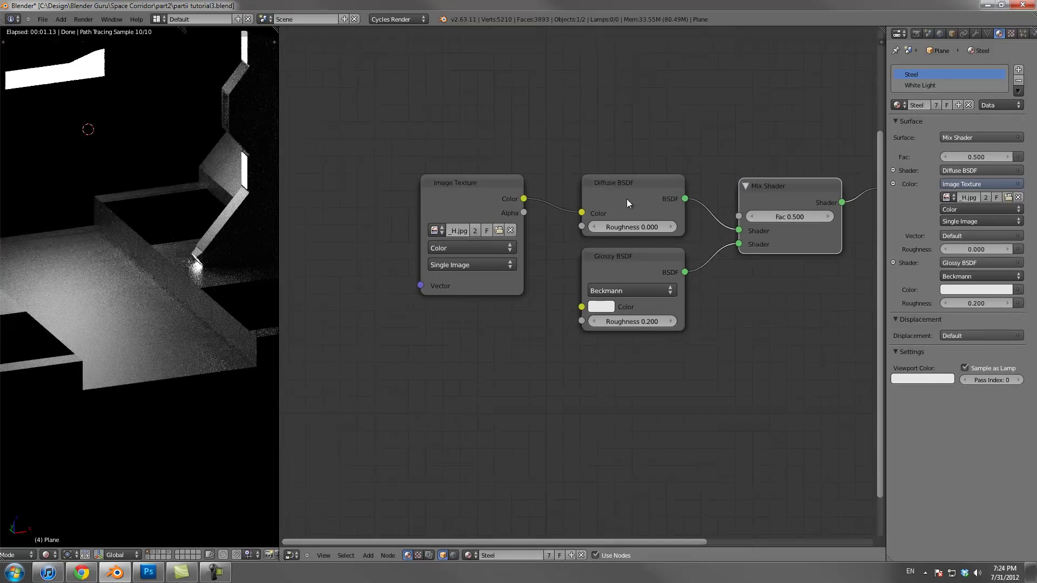
click(608, 196)
click(627, 267)
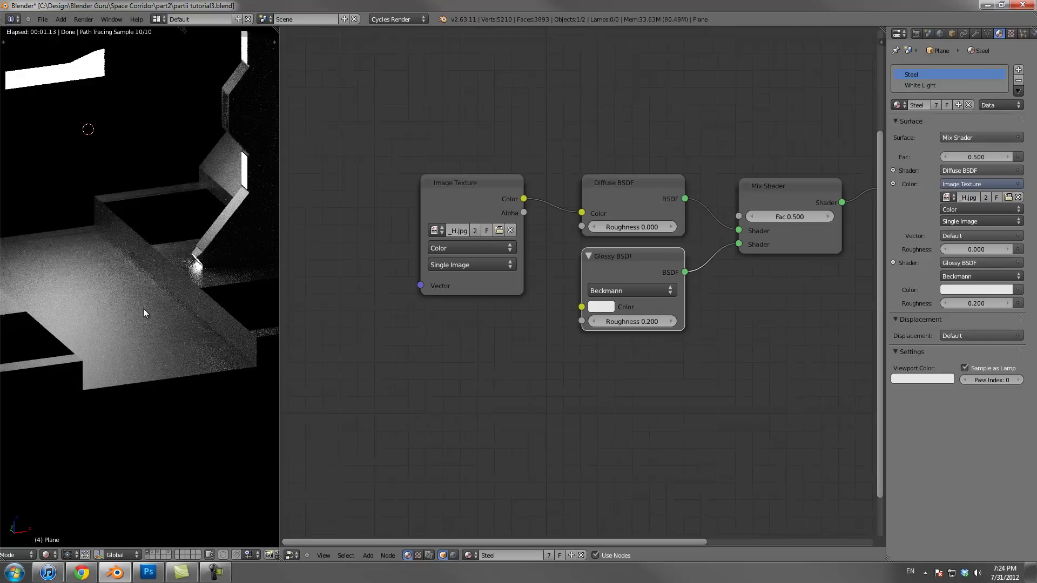
middle_drag(393, 303, 425, 337)
mouse_move(152, 314)
middle_down()
mouse_move(158, 335)
mouse_move(143, 371)
mouse_move(131, 338)
mouse_move(147, 297)
mouse_move(160, 297)
middle_up()
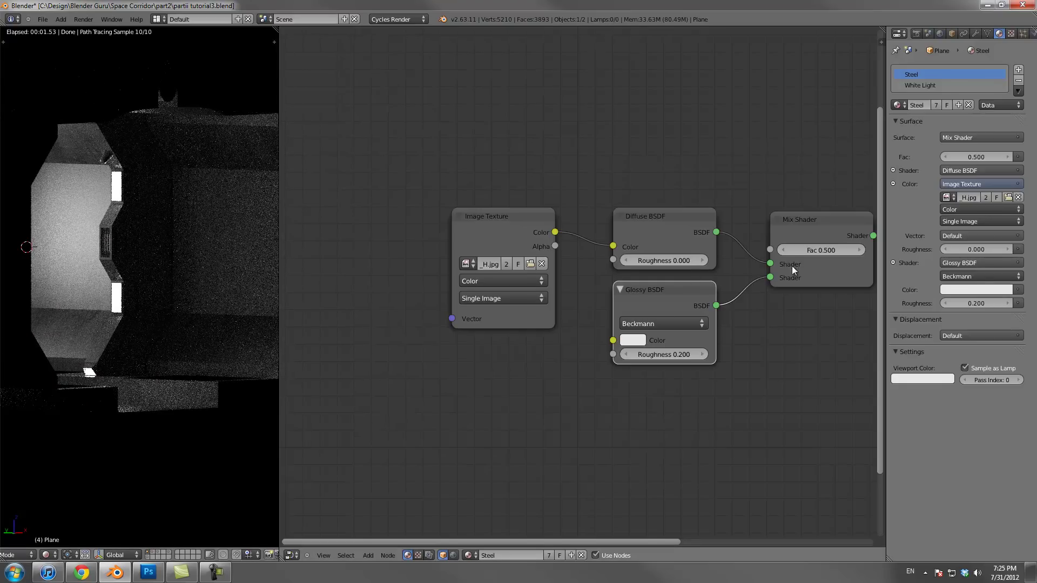
click(791, 251)
click(790, 251)
click(790, 251)
click(791, 252)
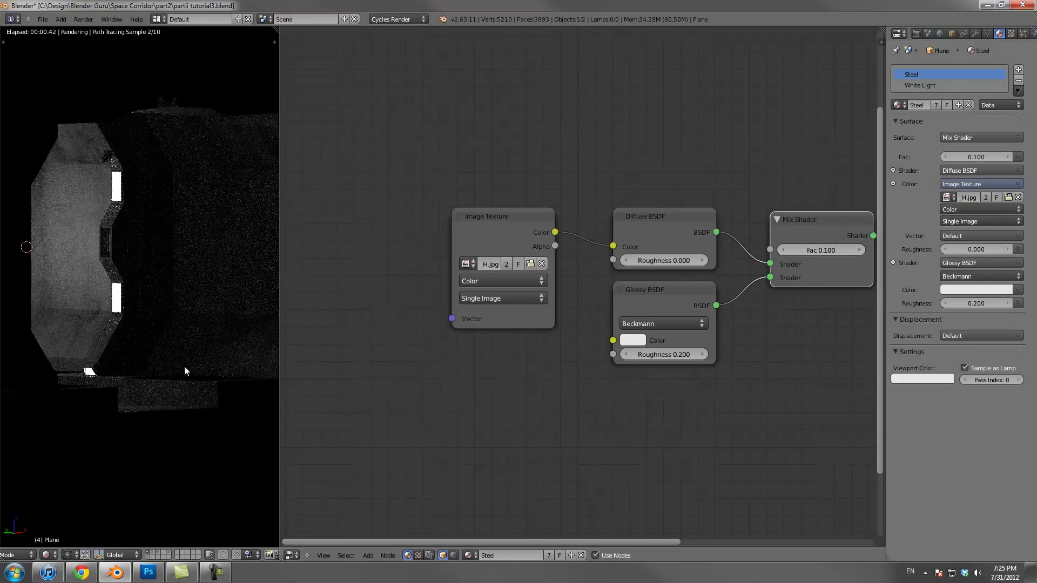
middle_drag(173, 367, 127, 301)
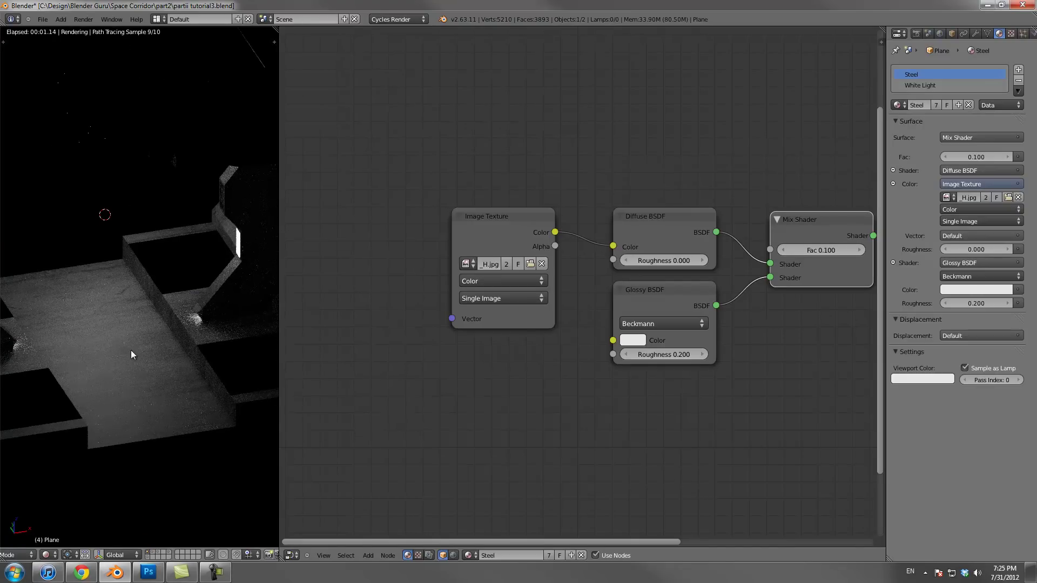
scroll(130, 354, up, 1)
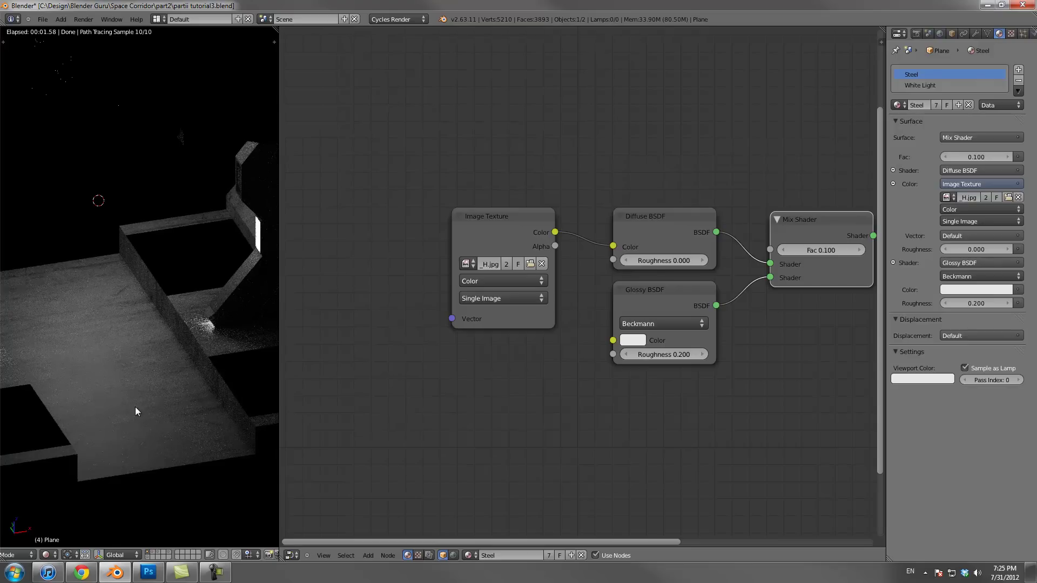
Raise the Mix Shader factor to 0.5 for comparison and return it to 0.1
click(856, 250)
click(856, 250)
click(856, 250)
click(857, 250)
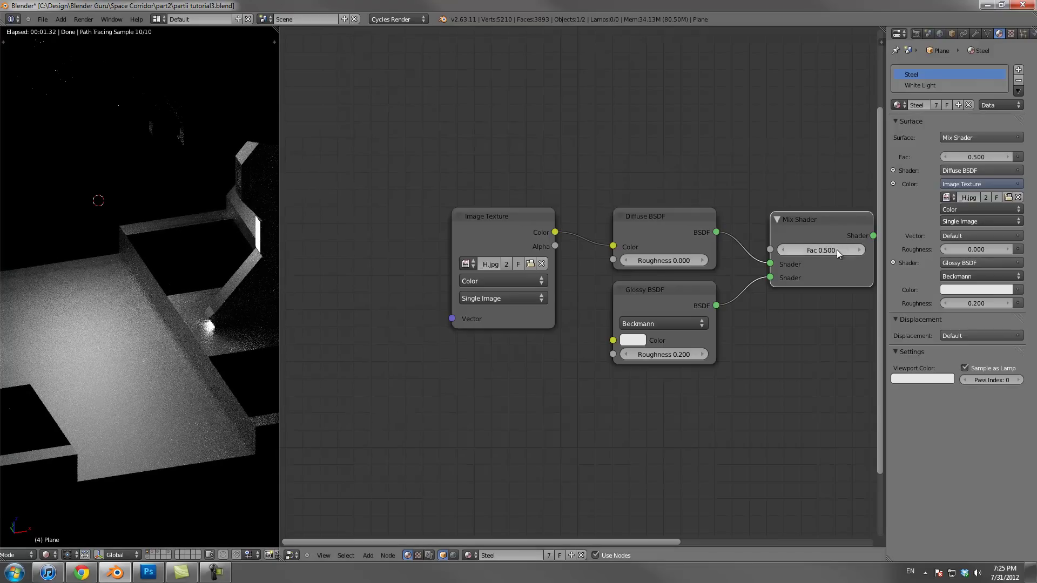
click(791, 251)
click(791, 252)
click(790, 252)
click(790, 251)
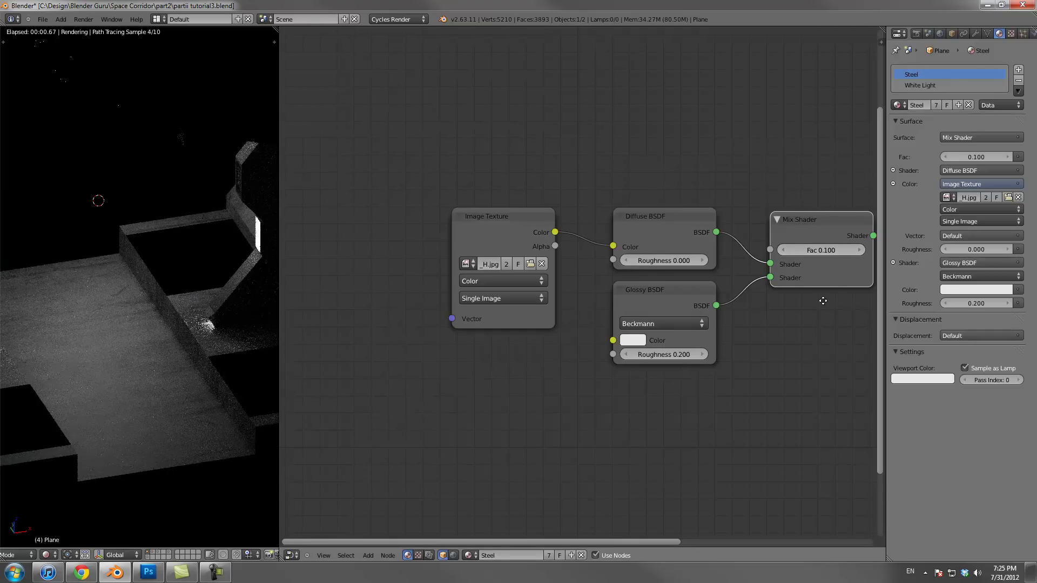
Set the Glossy BSDF roughness of the Steel material to 0.1 and examine the floor's reflection
middle_drag(821, 301, 791, 298)
scroll(767, 261, down, 2)
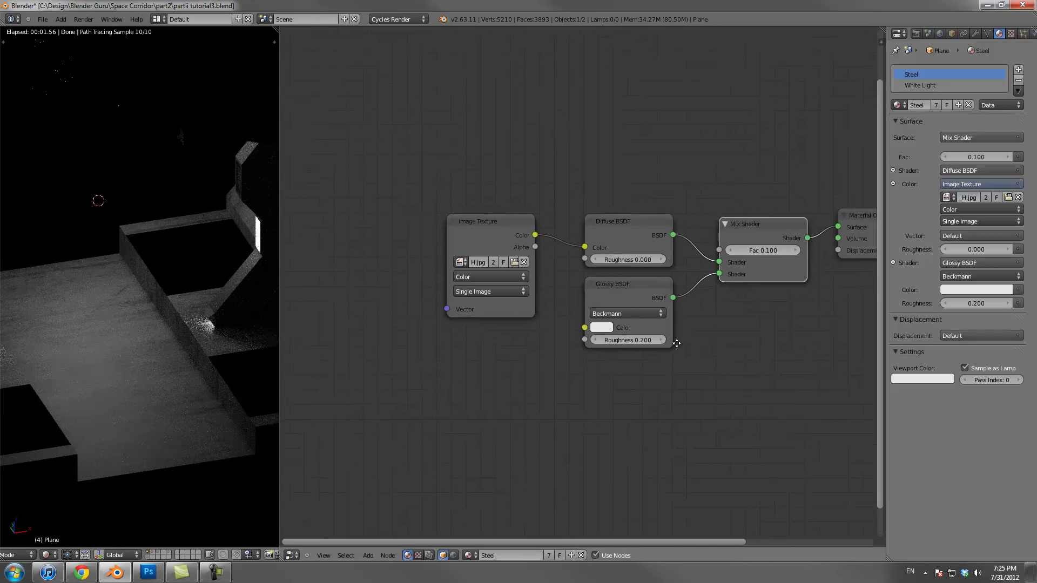
middle_drag(676, 345, 740, 311)
scroll(724, 316, up, 2)
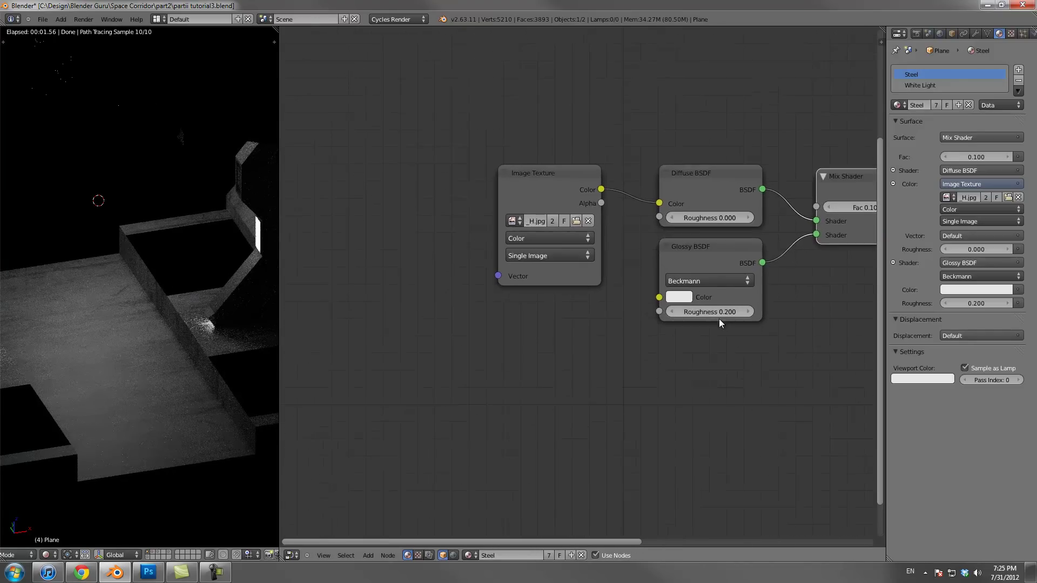
click(673, 312)
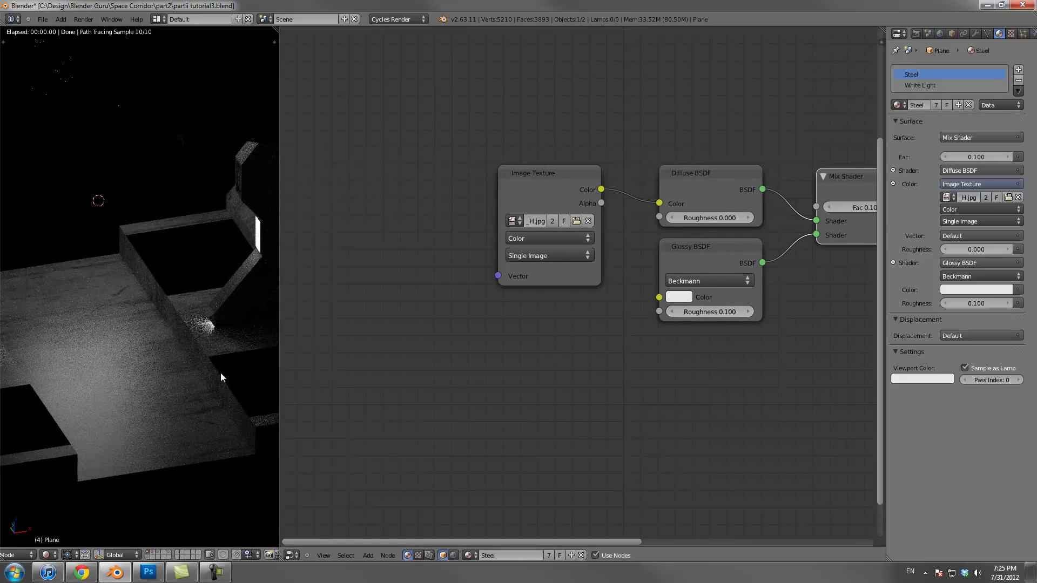
scroll(211, 377, down, 2)
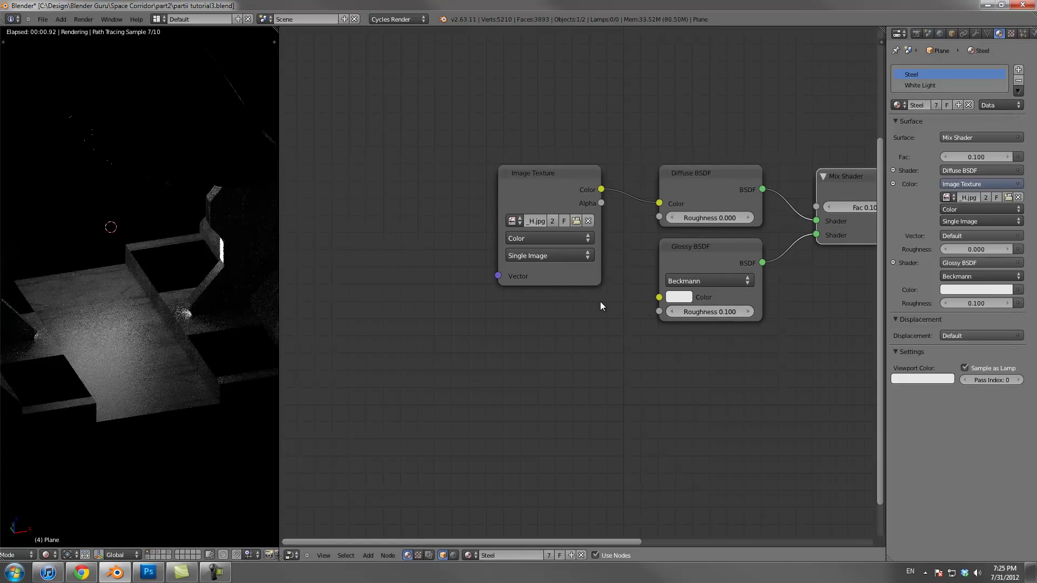
middle_drag(642, 317, 540, 274)
middle_drag(215, 391, 169, 329)
scroll(185, 392, up, 2)
scroll(169, 328, up, 2)
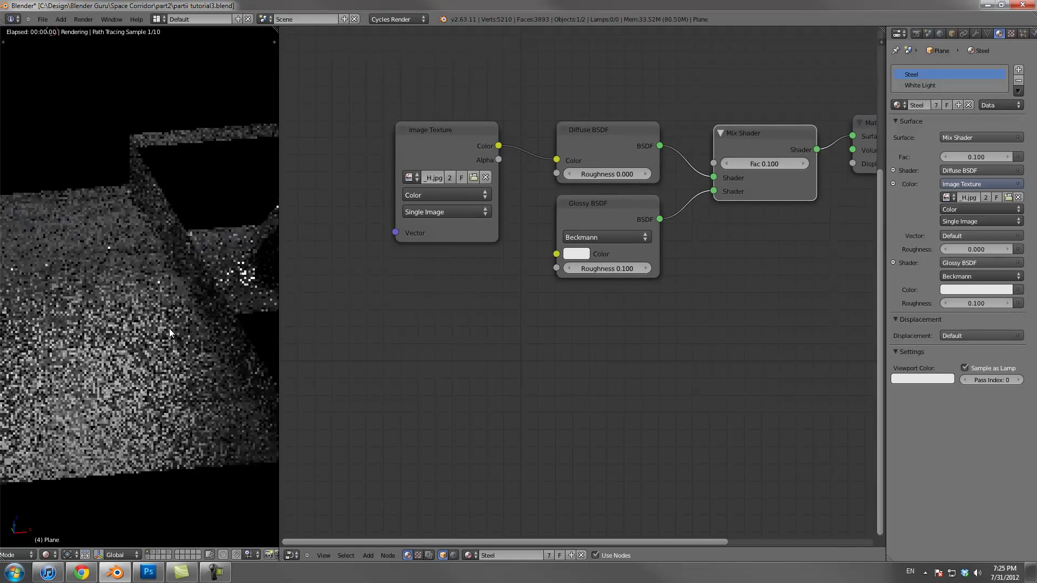
Make room by moving the Image Texture node aside and add a color Mix node below the Glossy BSDF
key(shift+a)
mouse_move(594, 329)
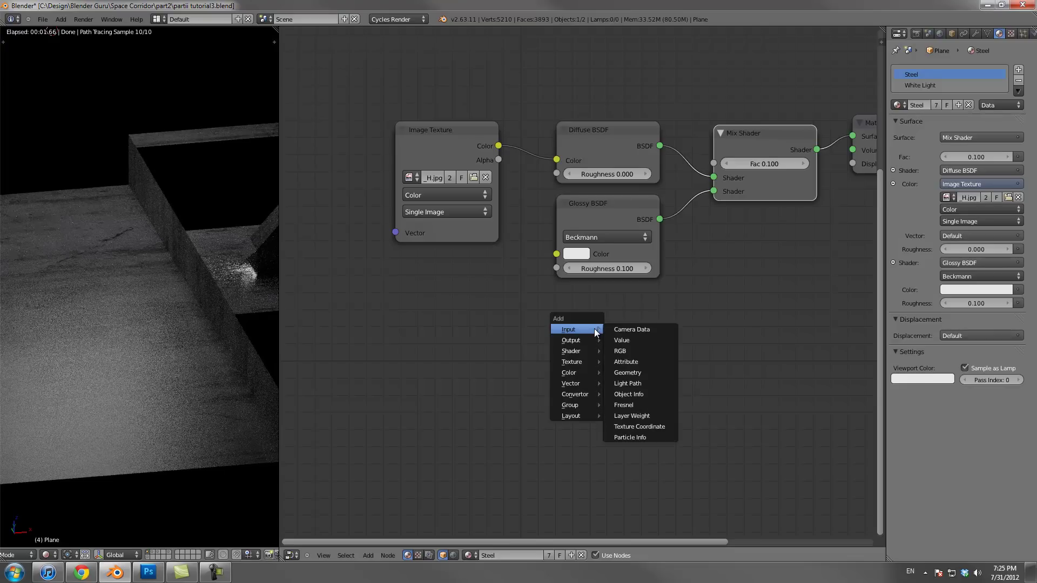
drag(448, 145, 394, 143)
key(shift+a)
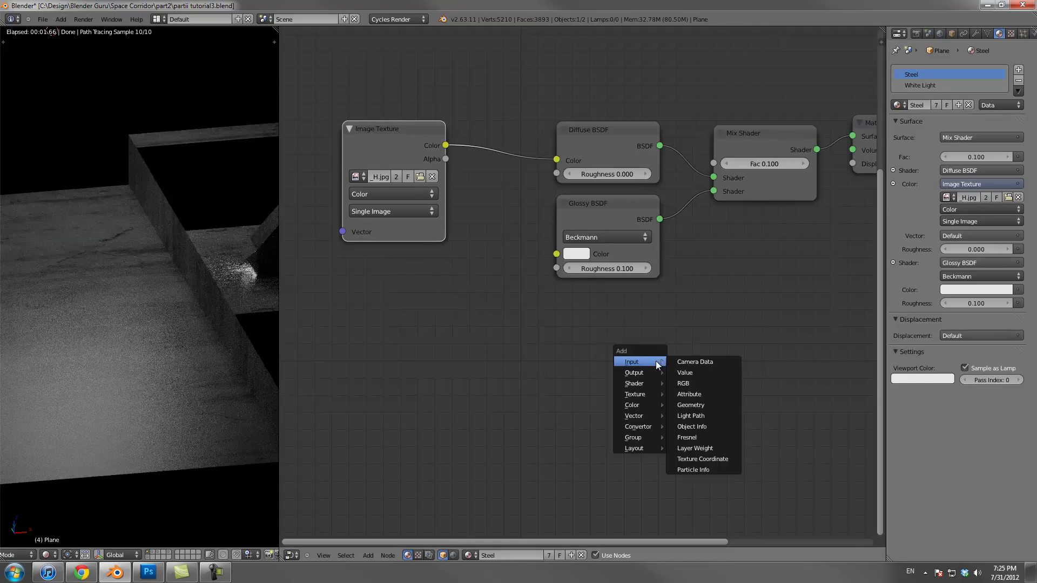
mouse_move(647, 404)
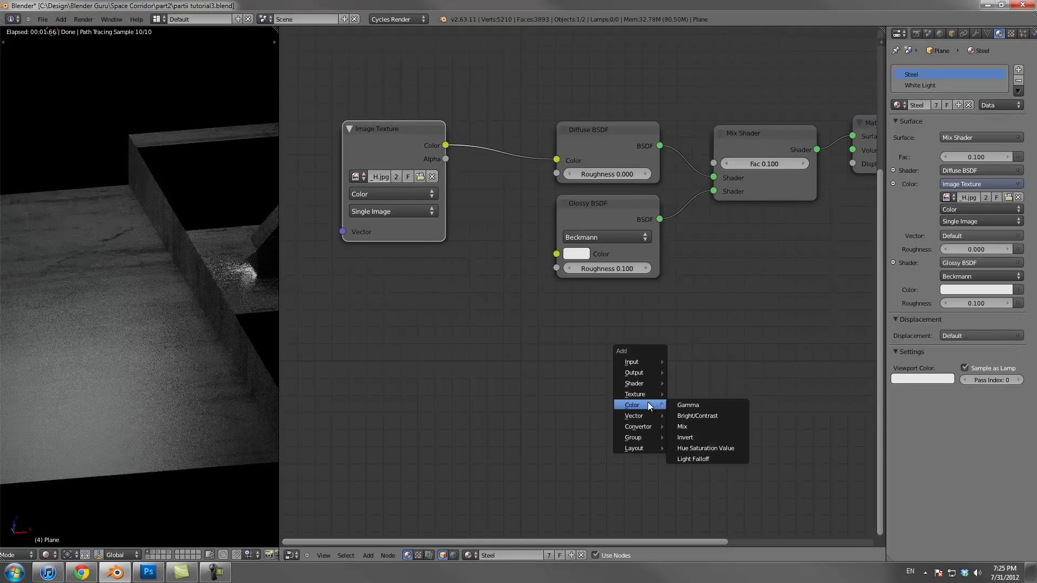
click(704, 426)
click(590, 357)
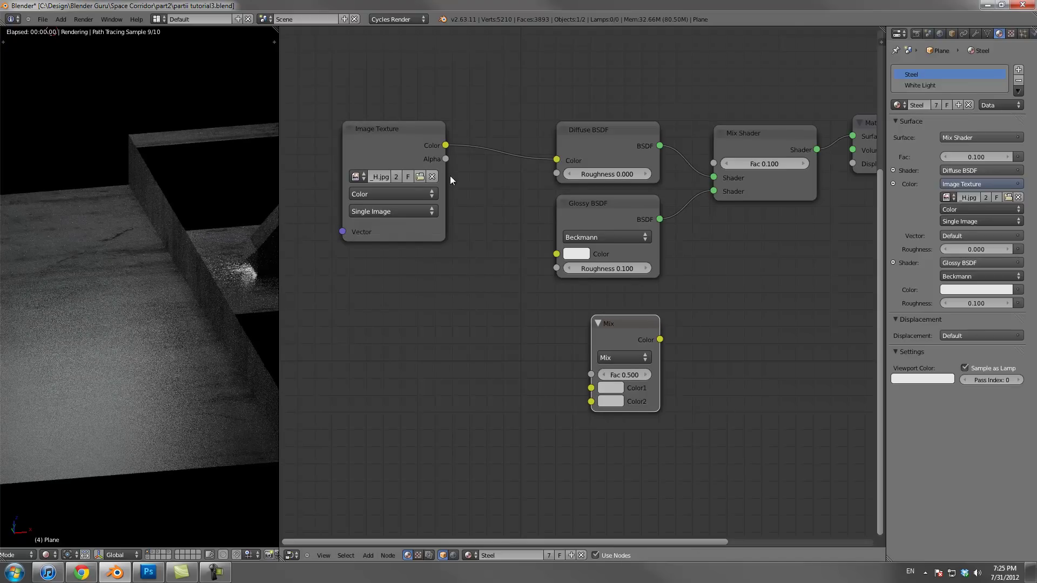
Feed the image texture's color into the Mix node's Color2, set its blend type to Multiply and make Color1 white
drag(448, 145, 592, 401)
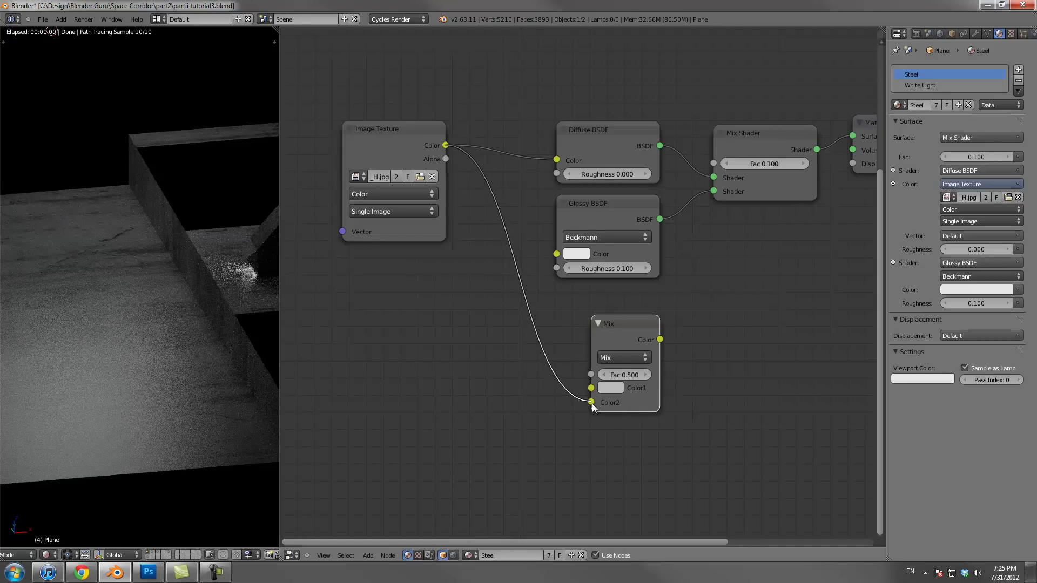
click(625, 358)
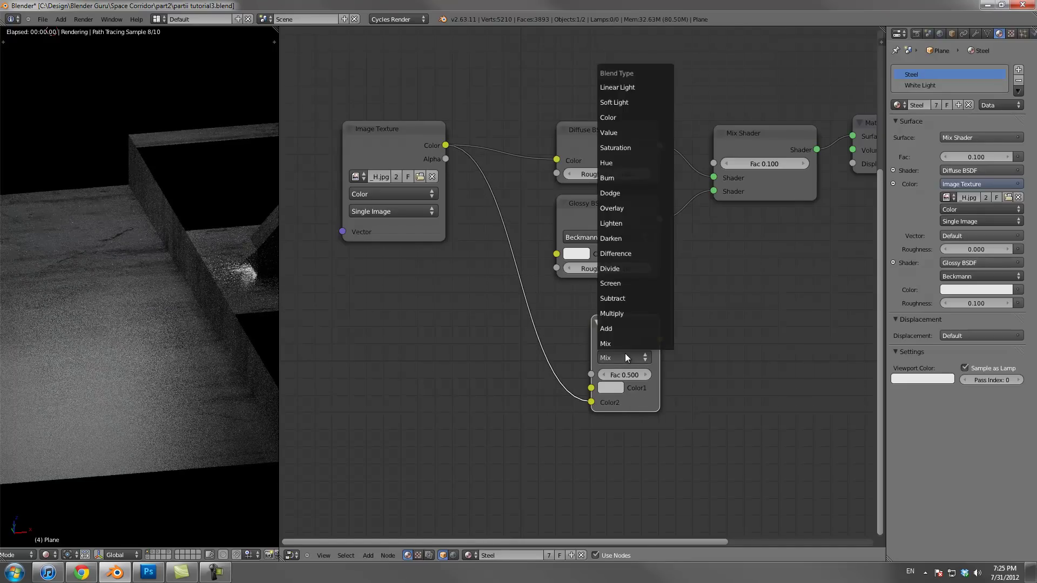
click(624, 313)
click(614, 387)
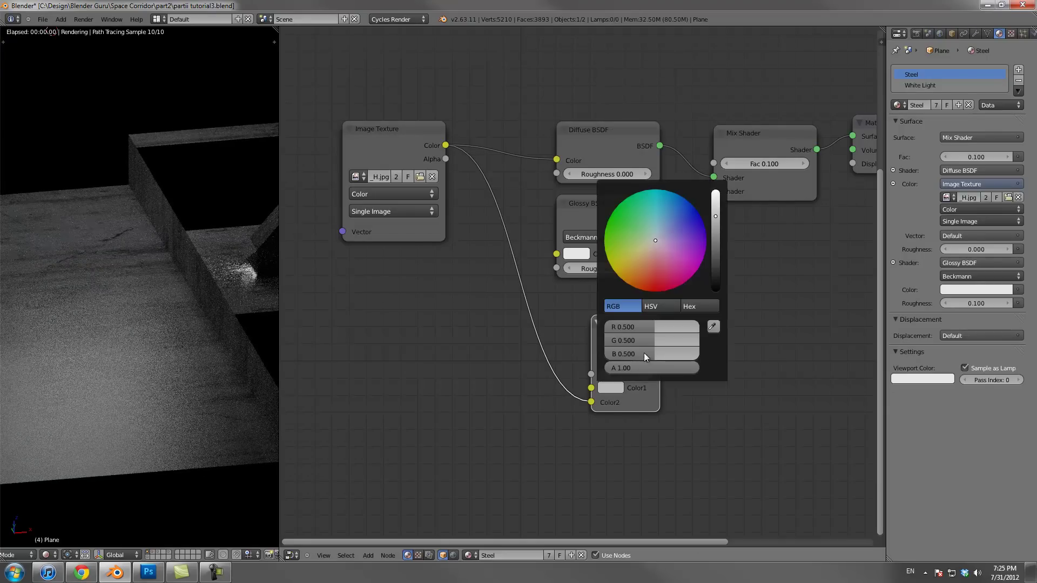
drag(716, 217, 727, 178)
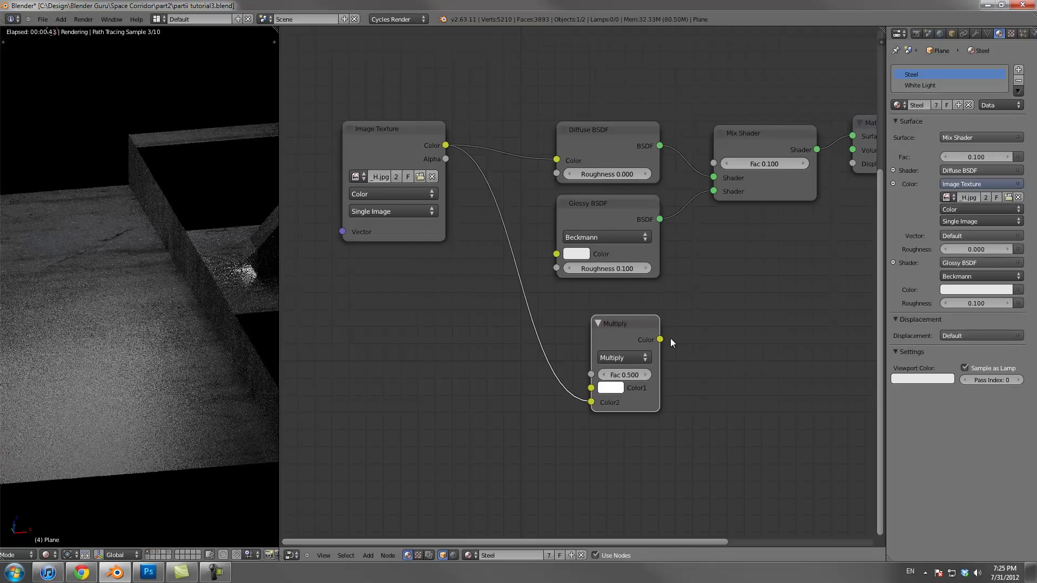
Connect the Multiply node's color to the Material Output's Displacement and set the Multiply factor to 1
scroll(669, 337, down, 1)
drag(648, 330, 819, 183)
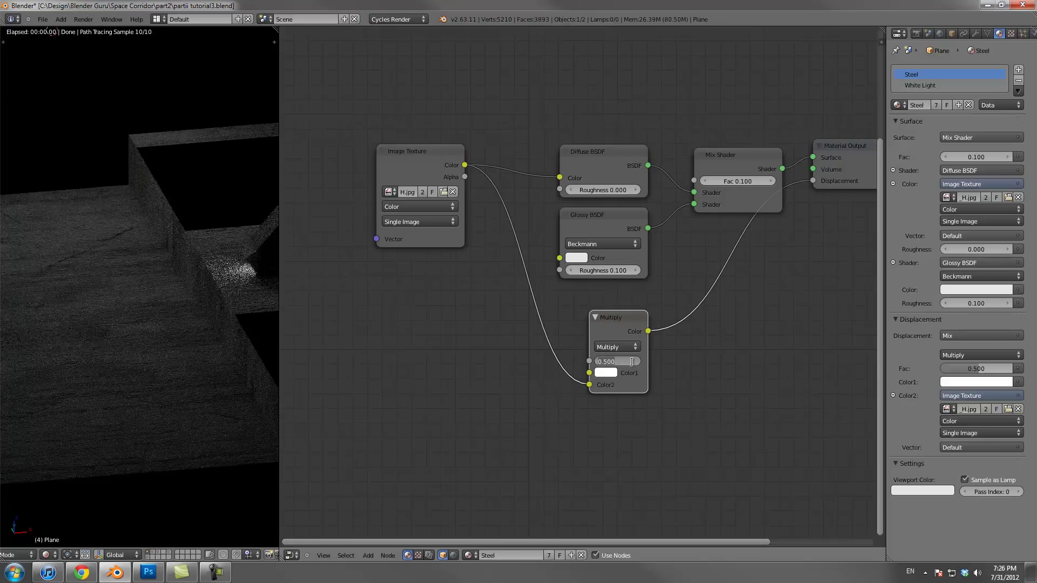
text(1)
key(Return)
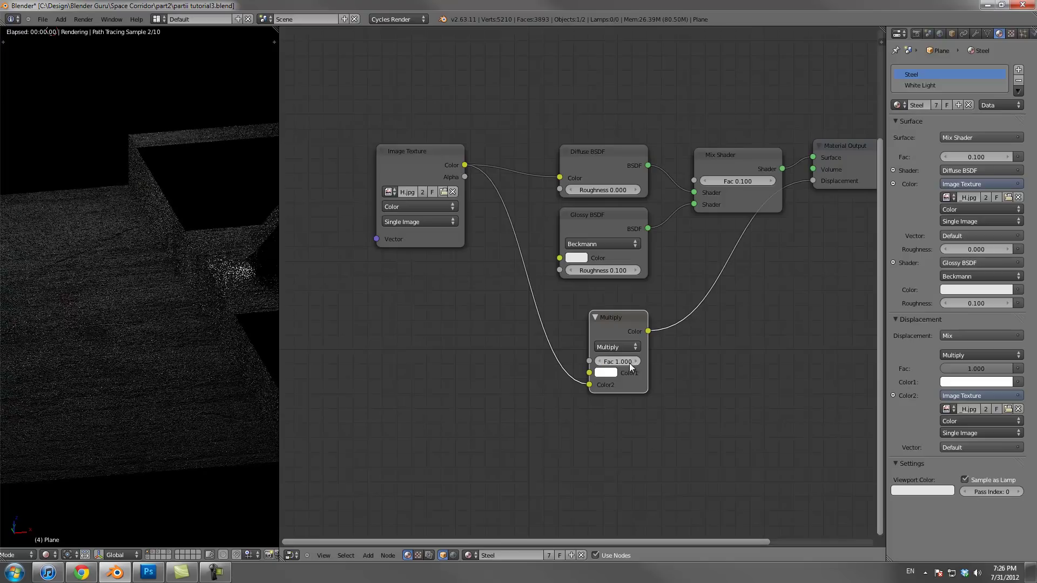
key(shift+z)
key(shift+z)
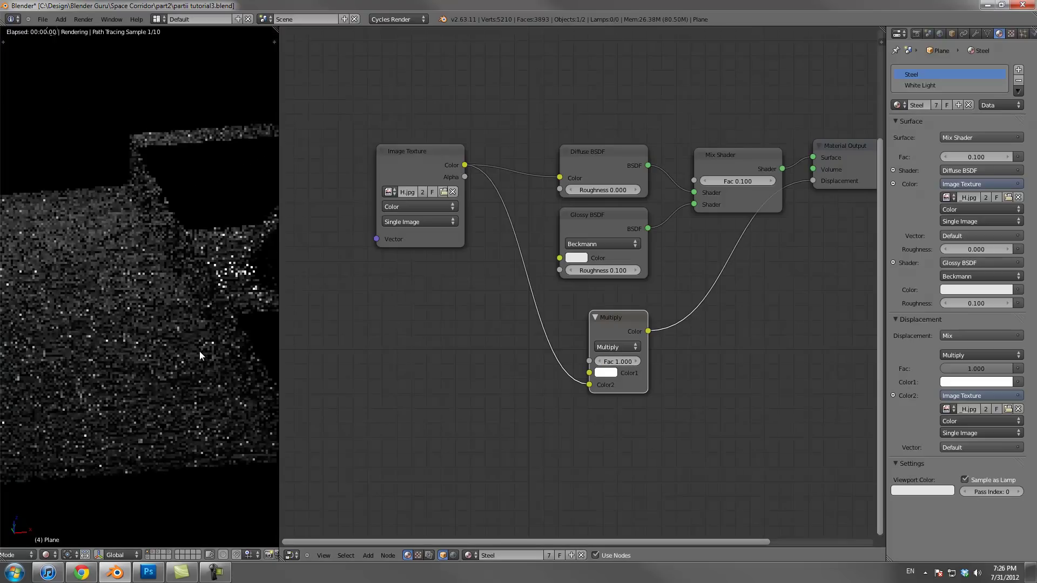
Set the Multiply factor to 0.01, inspect the floor's bump up close, and nudge the Mix Shader node upward
scroll(198, 354, up, 1)
click(612, 361)
text(0)
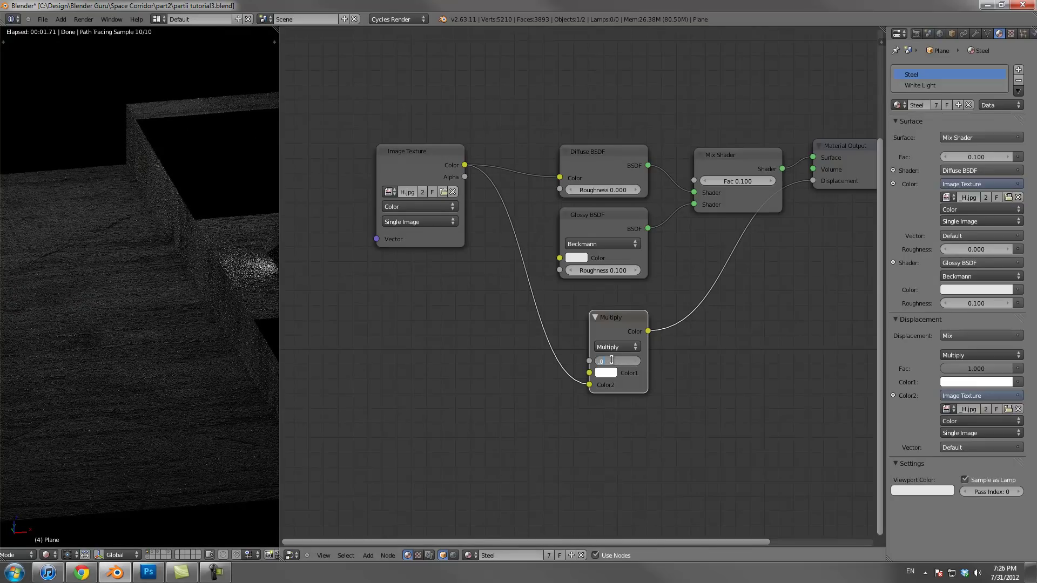
text(.01)
key(Return)
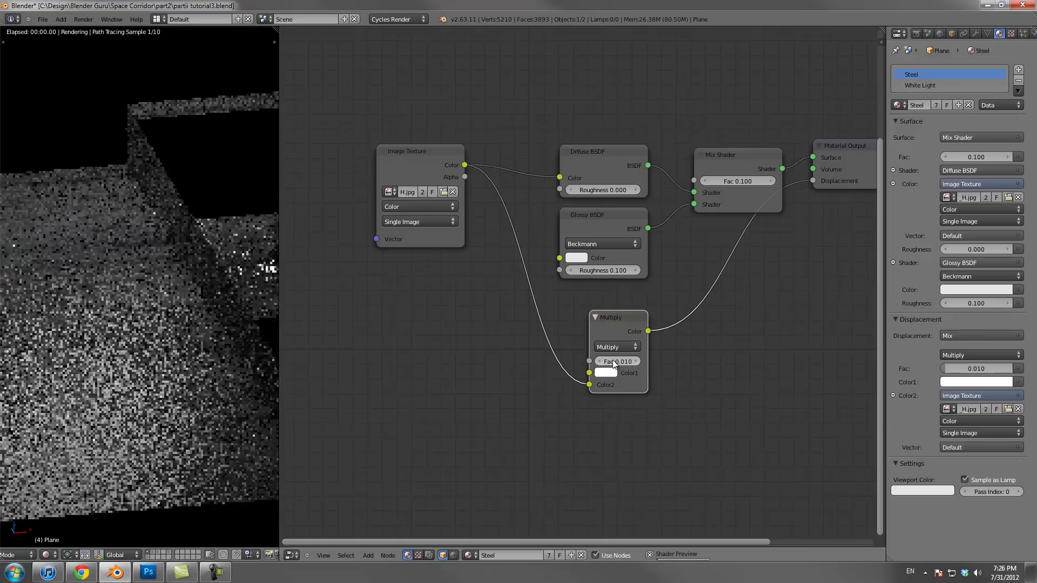
middle_drag(134, 420, 201, 331)
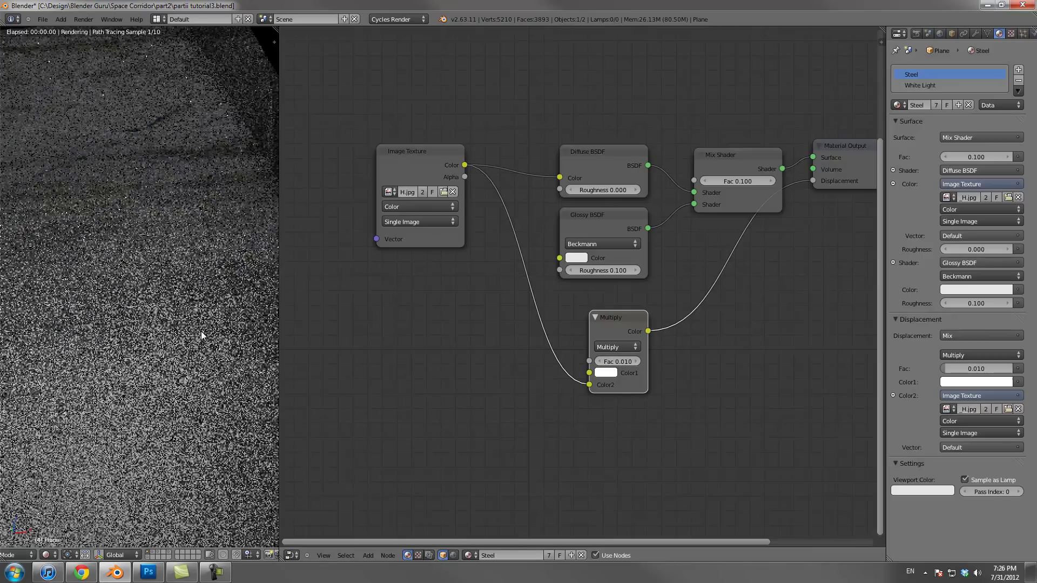
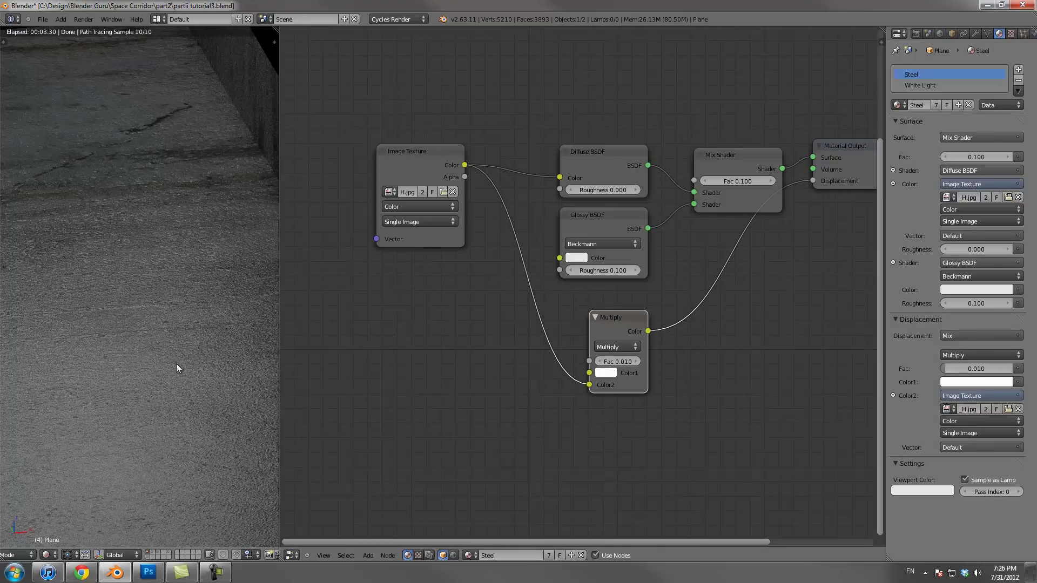
scroll(176, 364, down, 5)
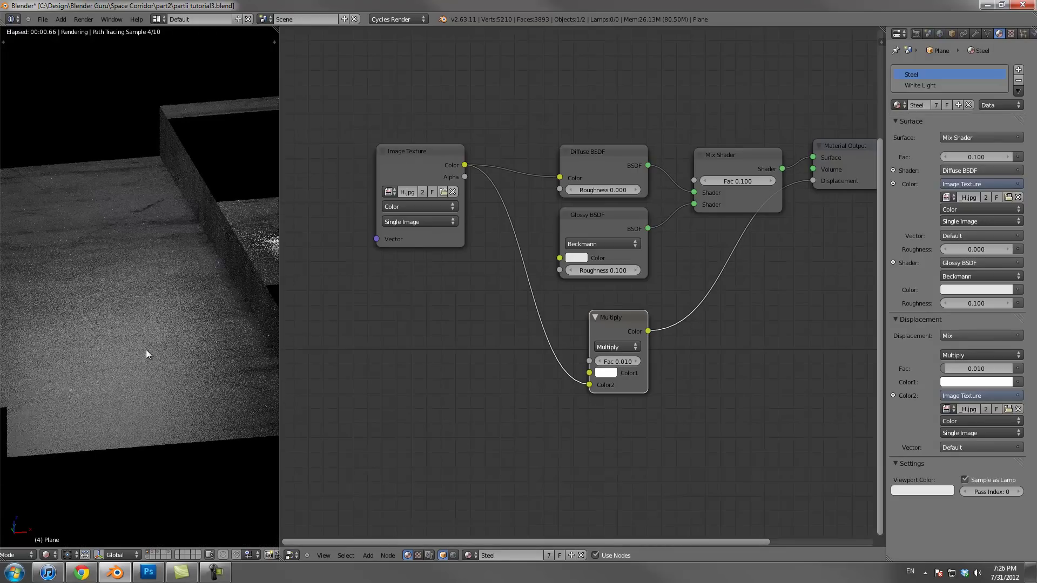
shift+middle_drag(138, 331, 154, 358)
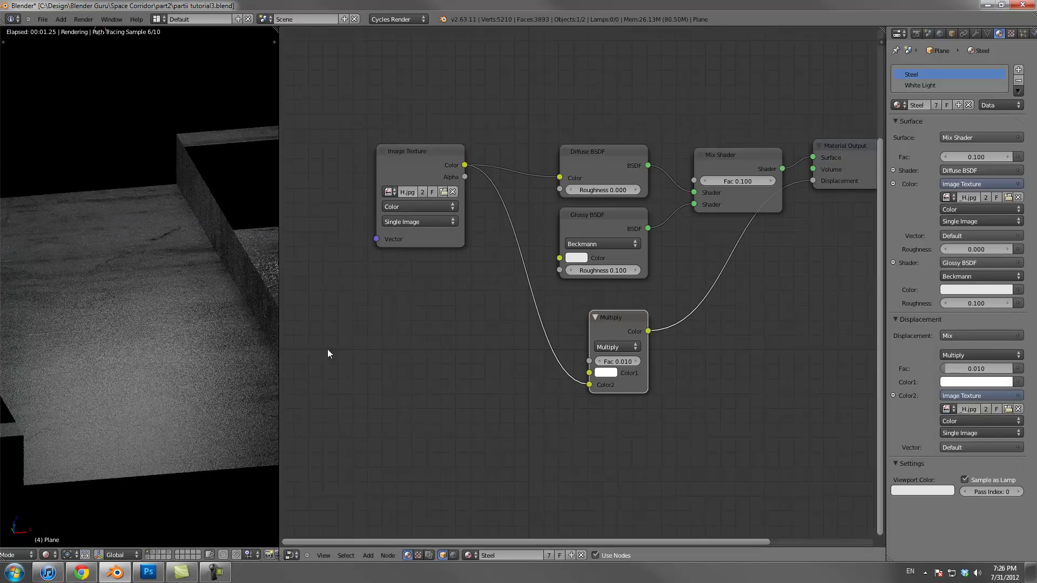
scroll(170, 362, down, 3)
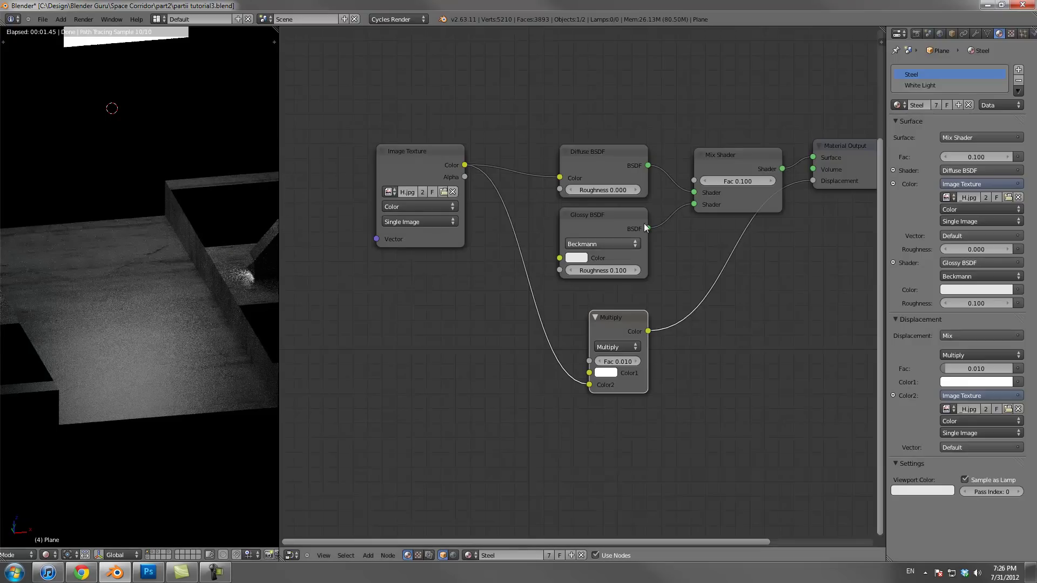
drag(725, 160, 723, 139)
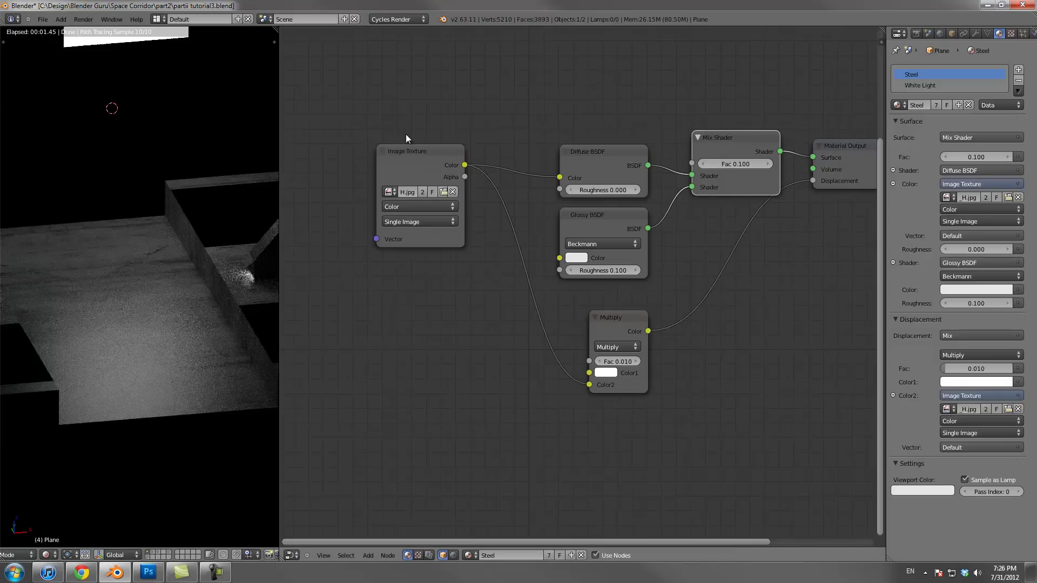
Connect the image texture's color to the Mix Shader's Fac, reposition the Image Texture node, and inspect the floor up close
middle_drag(195, 333, 241, 314)
drag(418, 157, 691, 163)
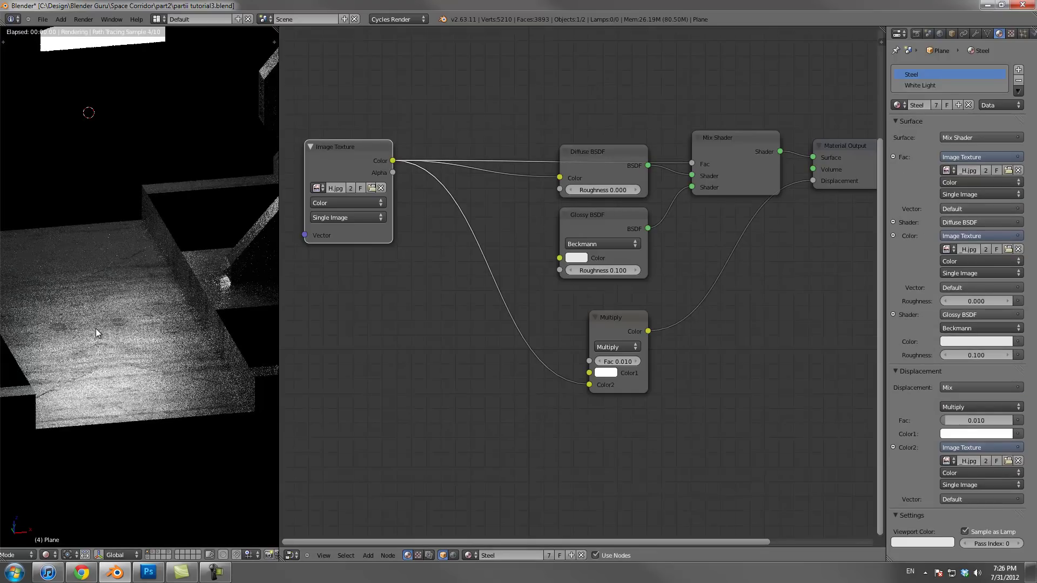
scroll(166, 368, up, 2)
shift+middle_drag(192, 283, 235, 159)
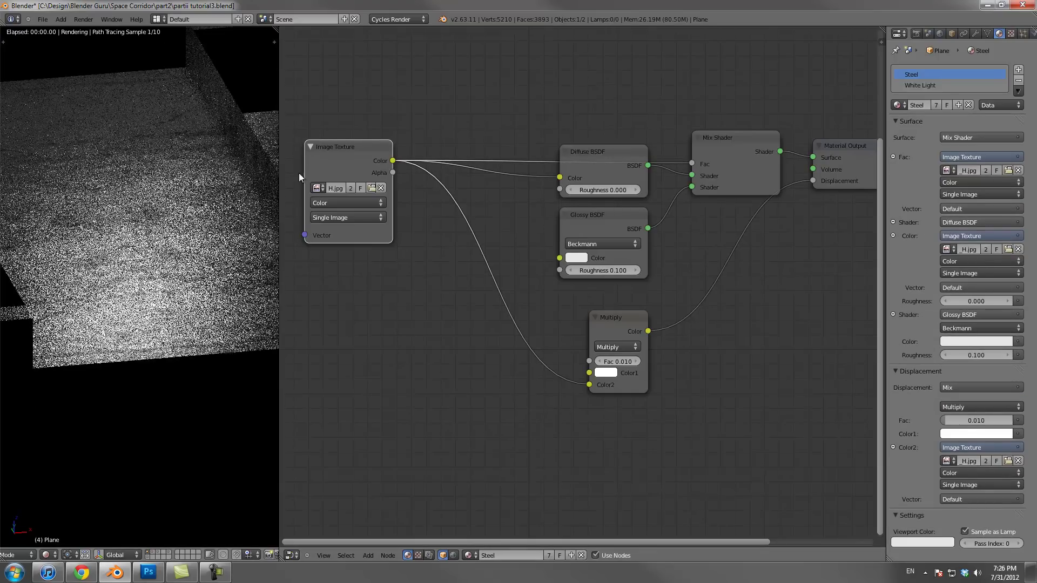
key(g)
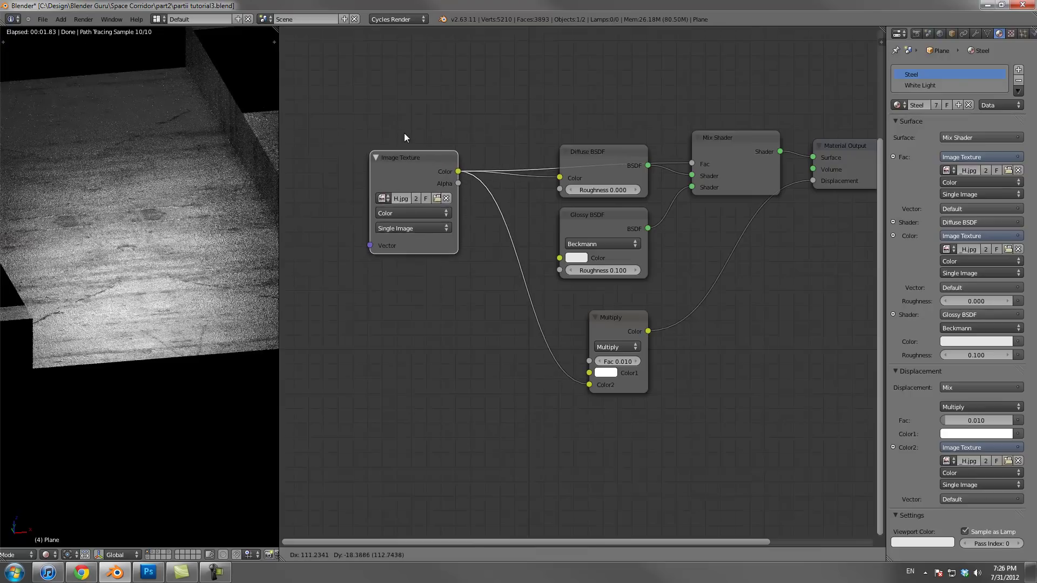
click(389, 135)
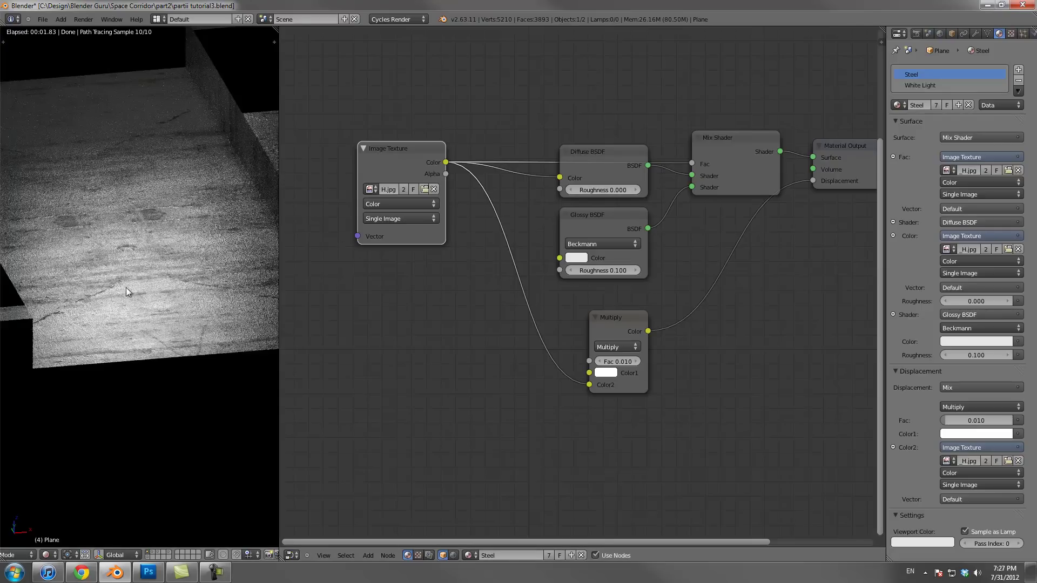
scroll(121, 305, up, 2)
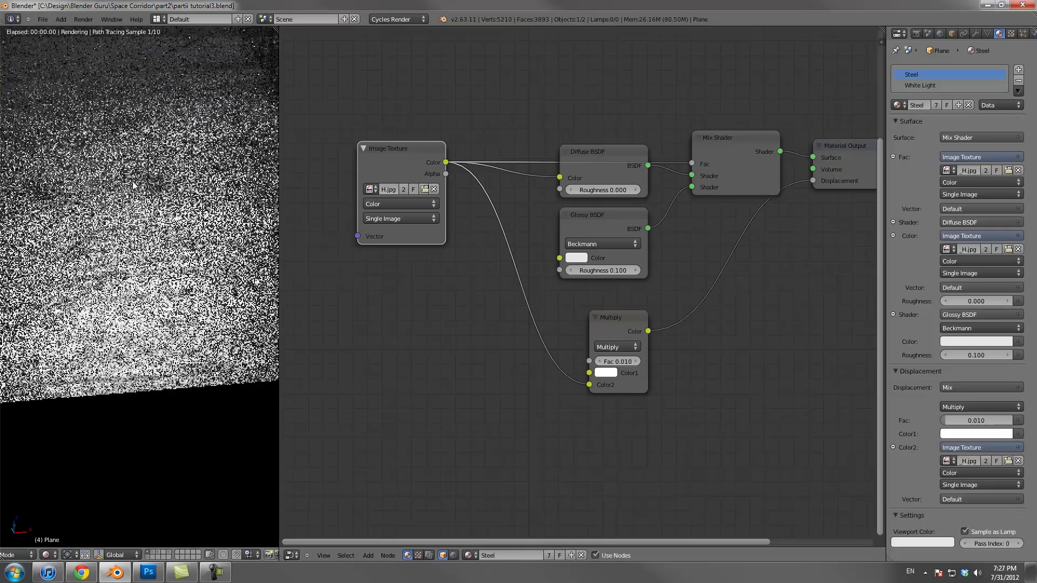
Space out the Mix Shader and Image Texture nodes and insert a ColorRamp into the link feeding the Mix Shader's Fac
drag(750, 145, 750, 115)
mouse_move(692, 133)
mouse_down()
mouse_move(647, 128)
mouse_move(687, 133)
mouse_up()
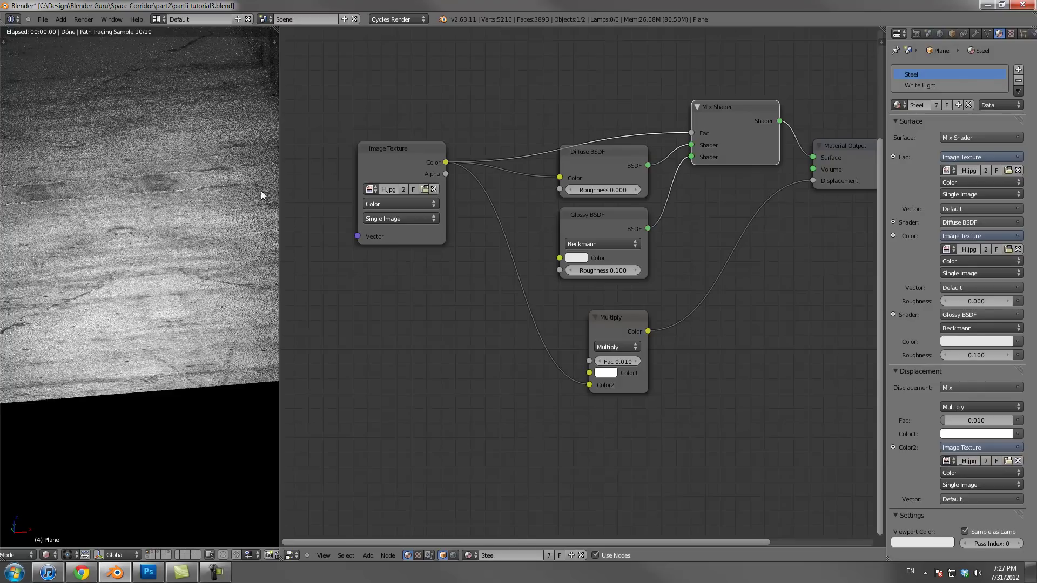
drag(391, 172, 262, 107)
scroll(451, 222, down, 1)
key(shift+a)
mouse_move(452, 221)
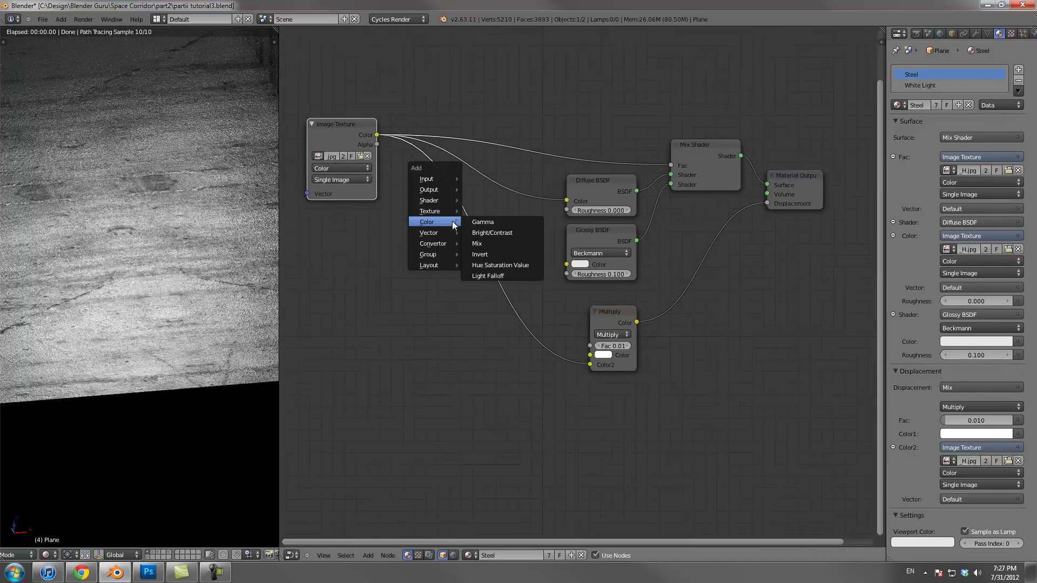
mouse_move(427, 242)
click(485, 244)
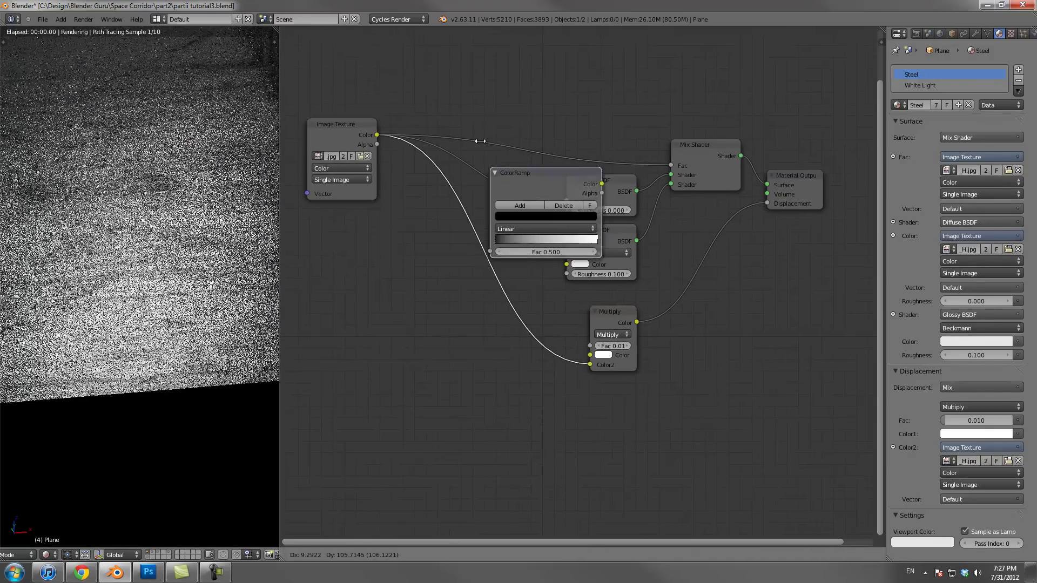
click(480, 89)
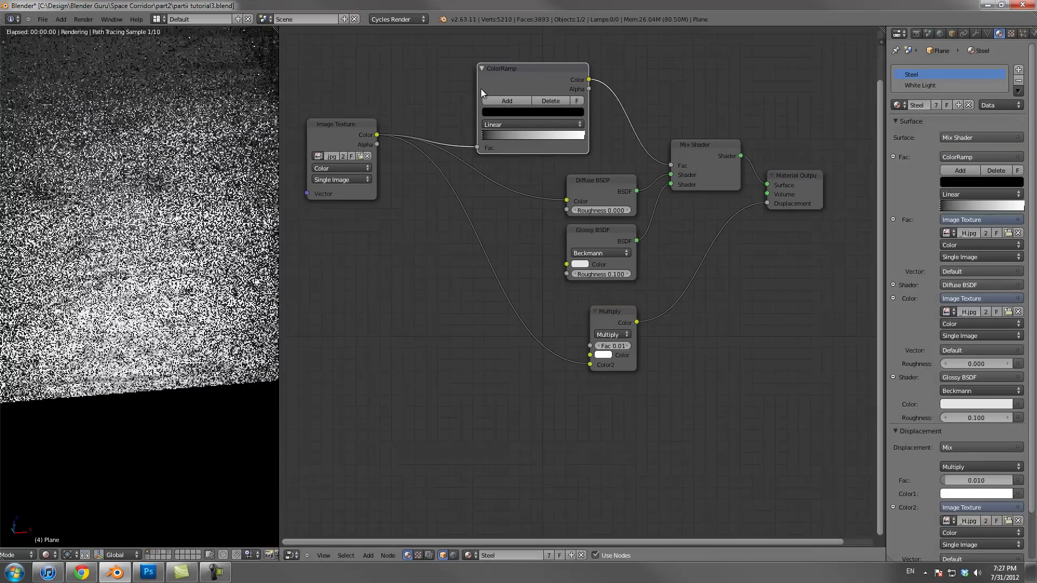
Darken the ColorRamp's white stop to a gray of 0.242 and shift the black stop slightly inward
click(584, 134)
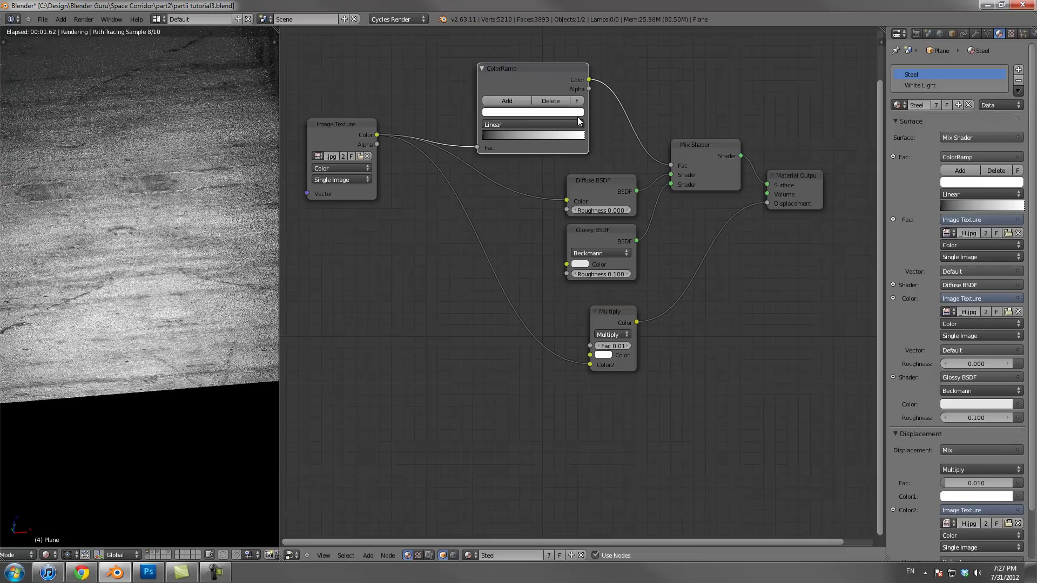
drag(583, 135, 577, 135)
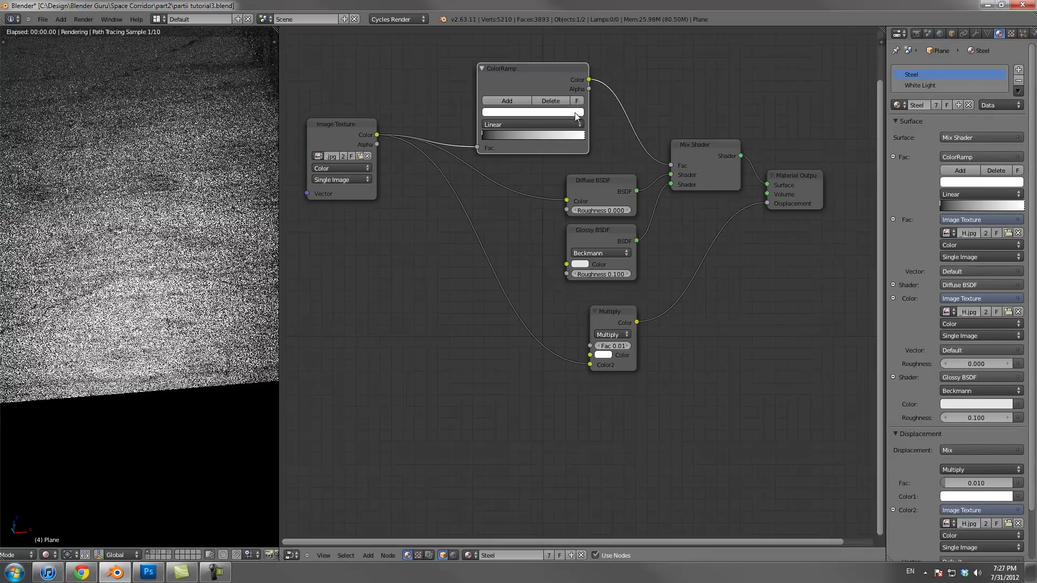
click(574, 113)
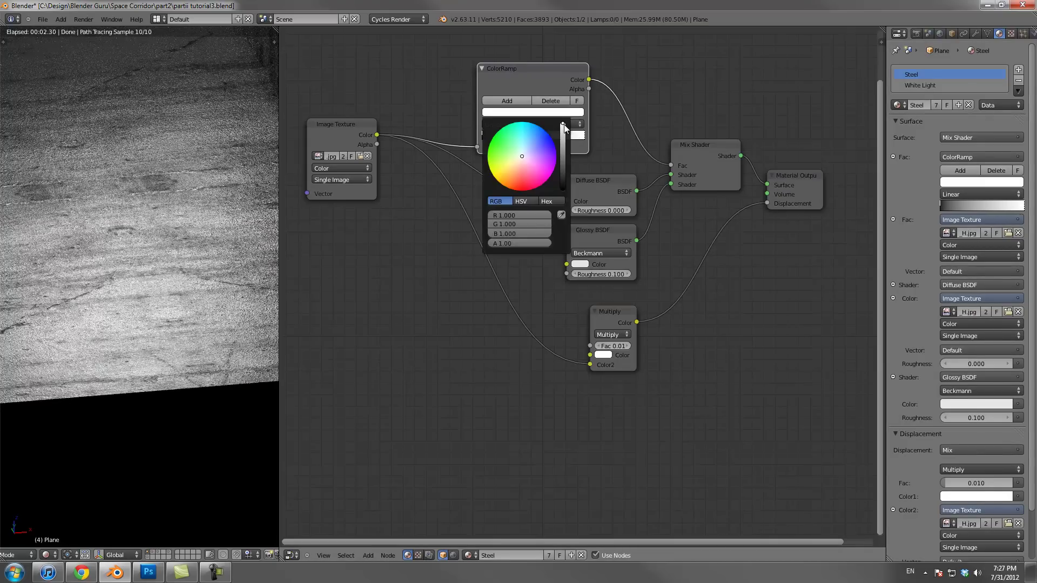
drag(562, 126, 563, 151)
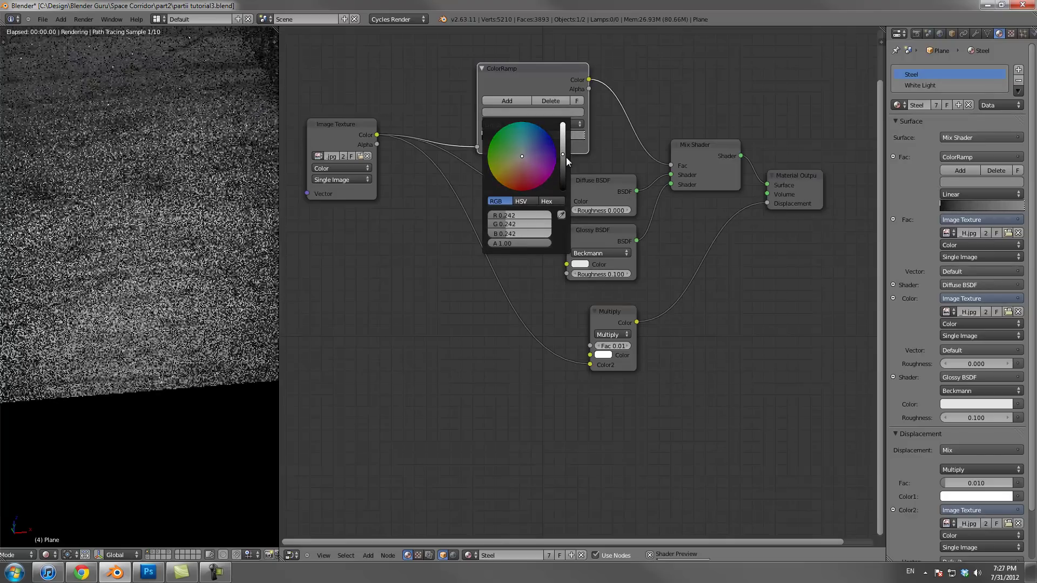
scroll(135, 287, down, 3)
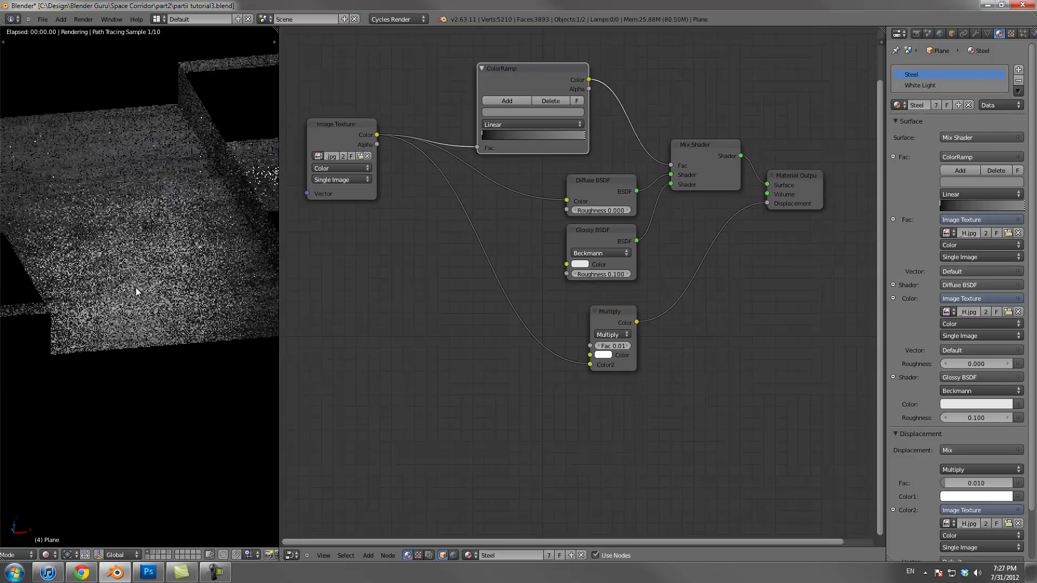
click(579, 116)
click(578, 135)
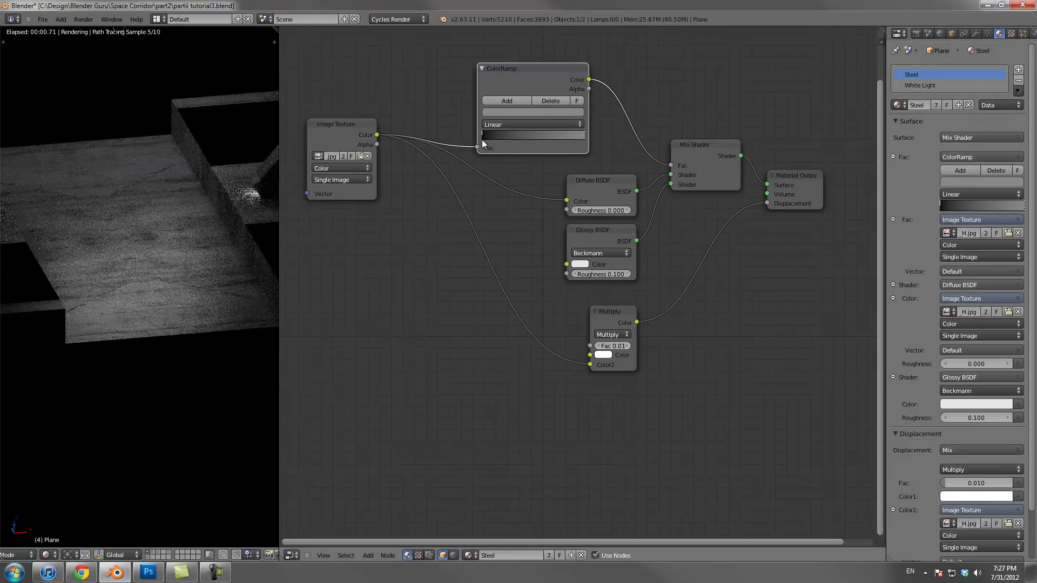
drag(483, 140, 497, 137)
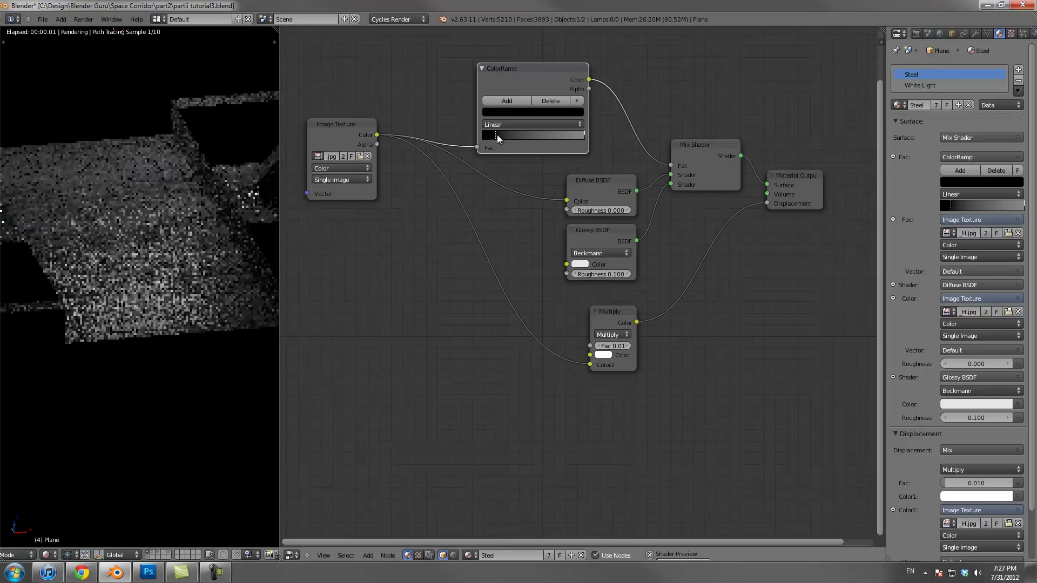
scroll(176, 302, up, 2)
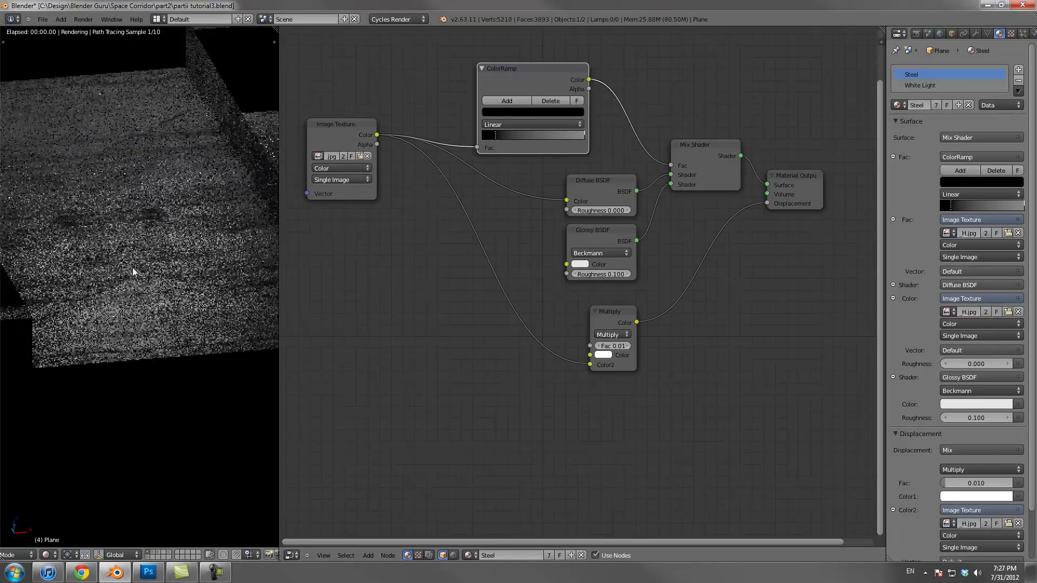
Try a high-contrast ramp with the black stop near the middle and a white stop just beyond it, and examine the floor
drag(502, 132, 528, 134)
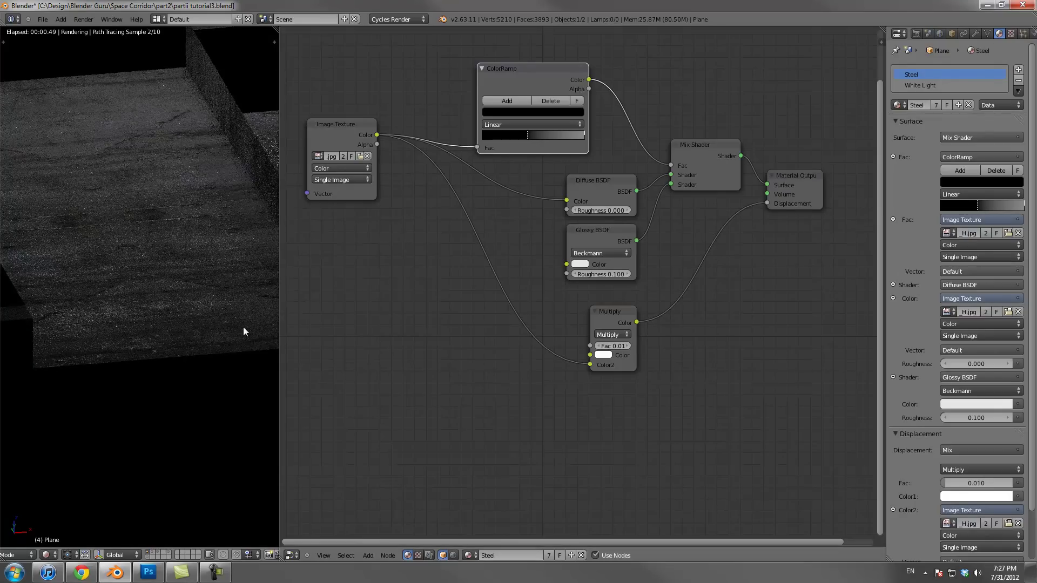
click(582, 136)
click(573, 111)
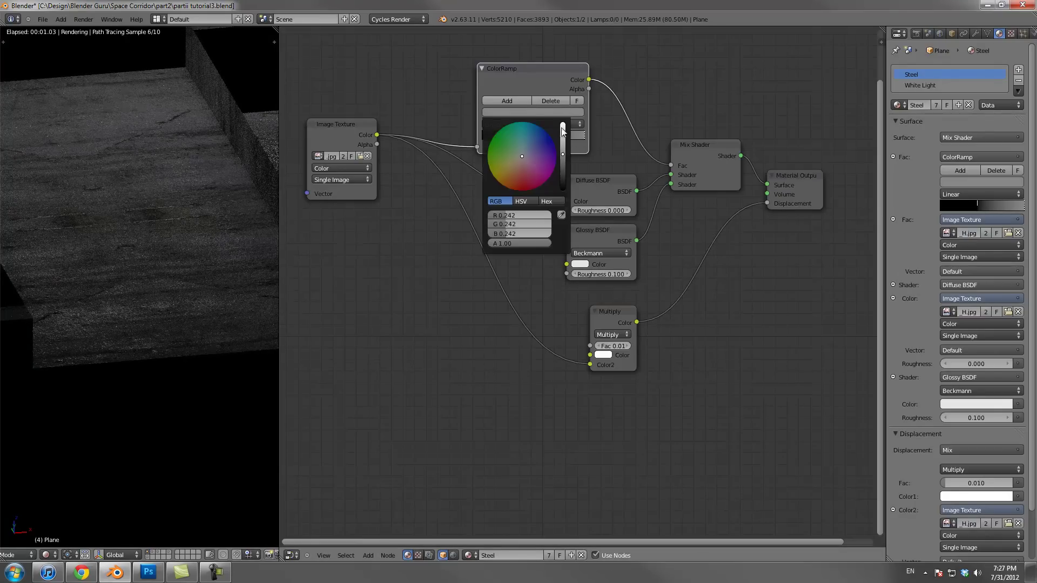
click(562, 129)
drag(570, 135, 539, 135)
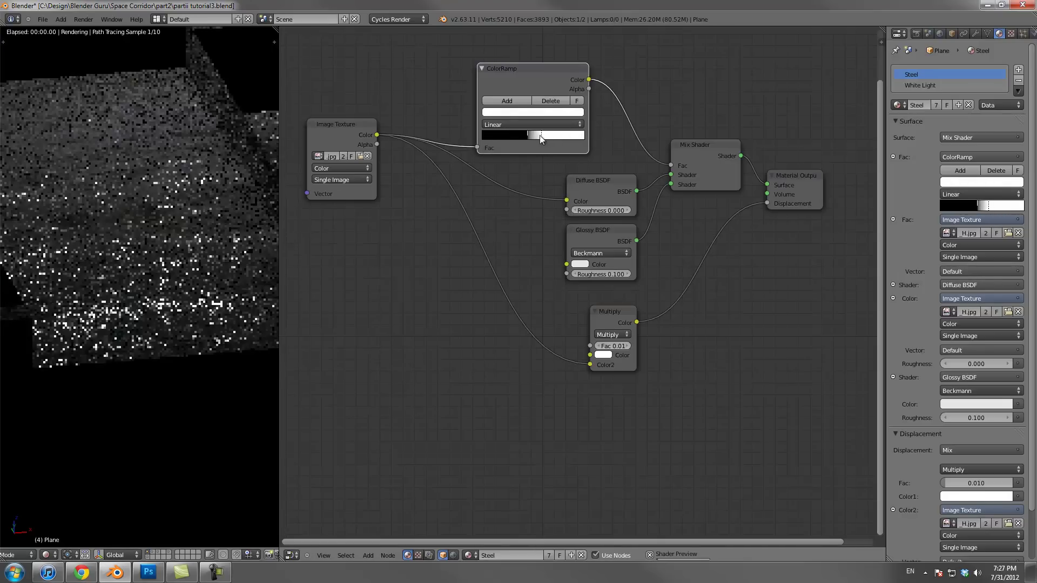
scroll(201, 298, up, 4)
middle_drag(176, 307, 209, 297)
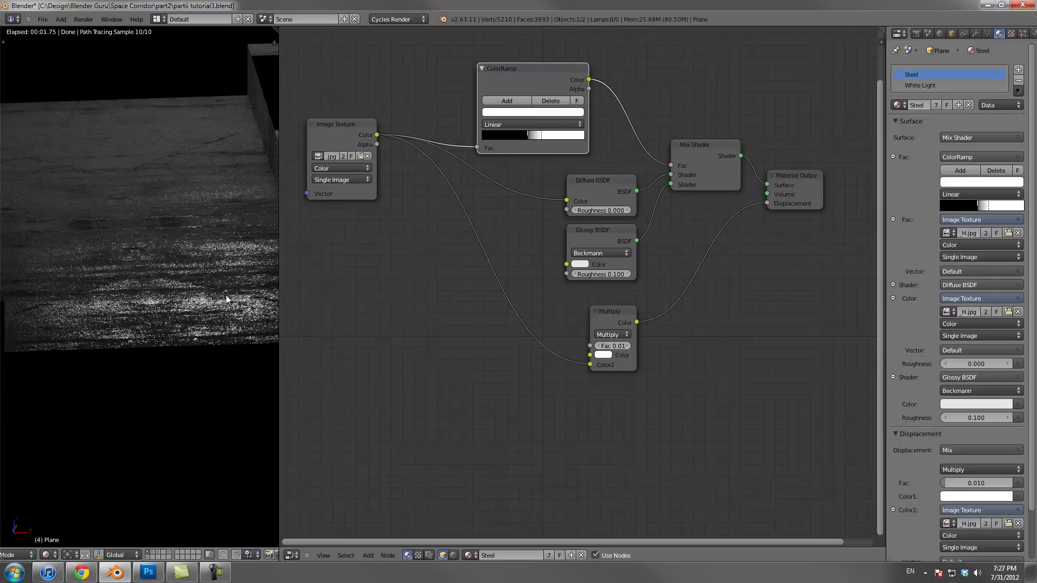
Spread the ramp's stops back to its ends, darken the light stop to a gray of 0.265, and nudge the black stop inward
drag(527, 134, 475, 134)
drag(540, 134, 568, 153)
click(567, 111)
click(569, 118)
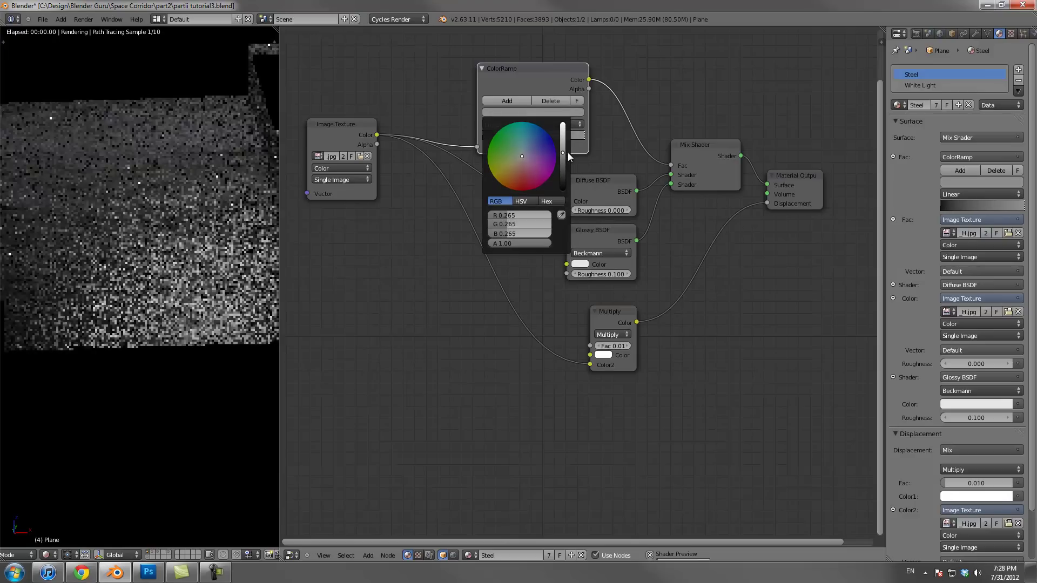
drag(484, 140, 495, 140)
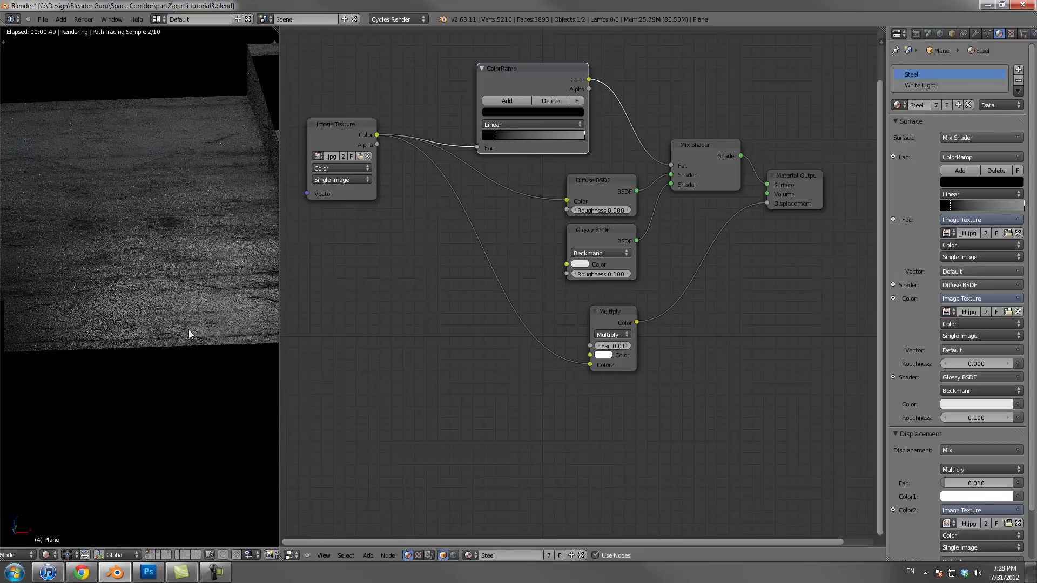
Set the Multiply factor to 0.015 and inspect the floor's bump and reflections in the rendered view
middle_drag(224, 290, 231, 315)
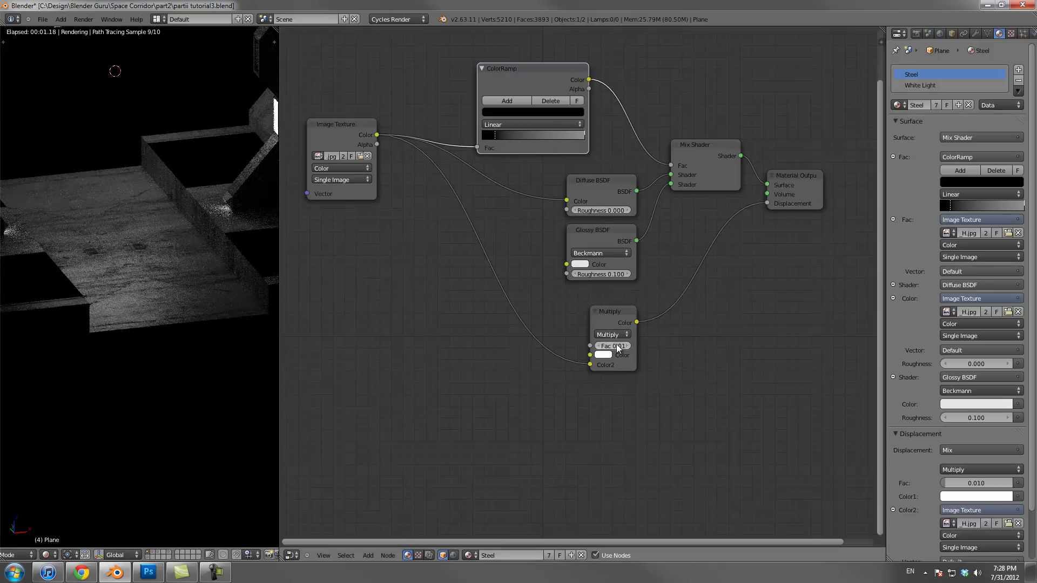
text(5)
key(Return)
scroll(172, 328, up, 2)
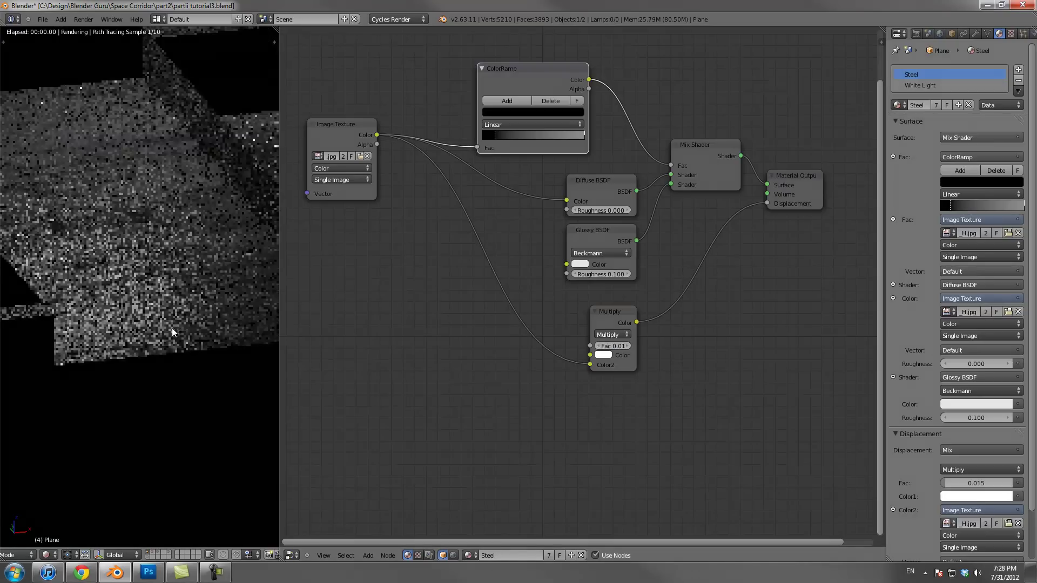
shift+middle_drag(202, 296, 171, 363)
scroll(106, 339, down, 3)
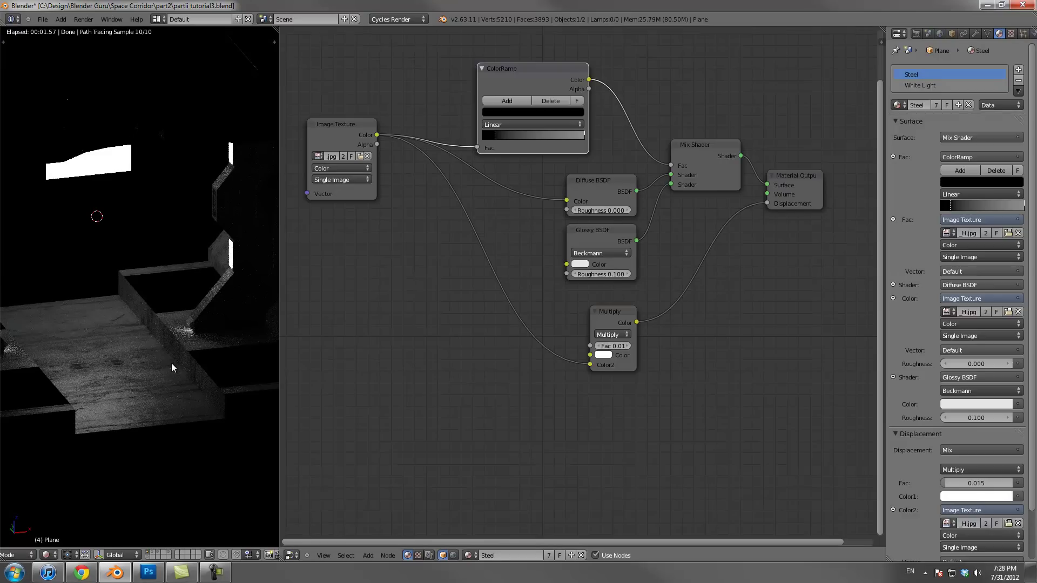
scroll(170, 363, up, 2)
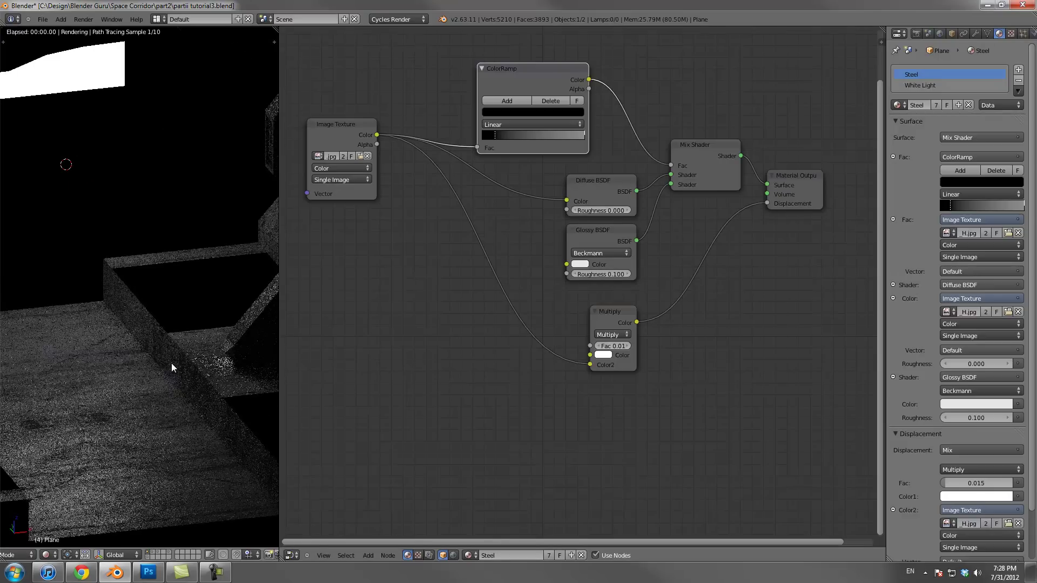
mouse_move(130, 356)
shift+middle_down()
mouse_move(28, 370)
mouse_move(124, 360)
shift+middle_up()
Switch the viewport to Solid shading and view the whole corridor section from outside
click(54, 556)
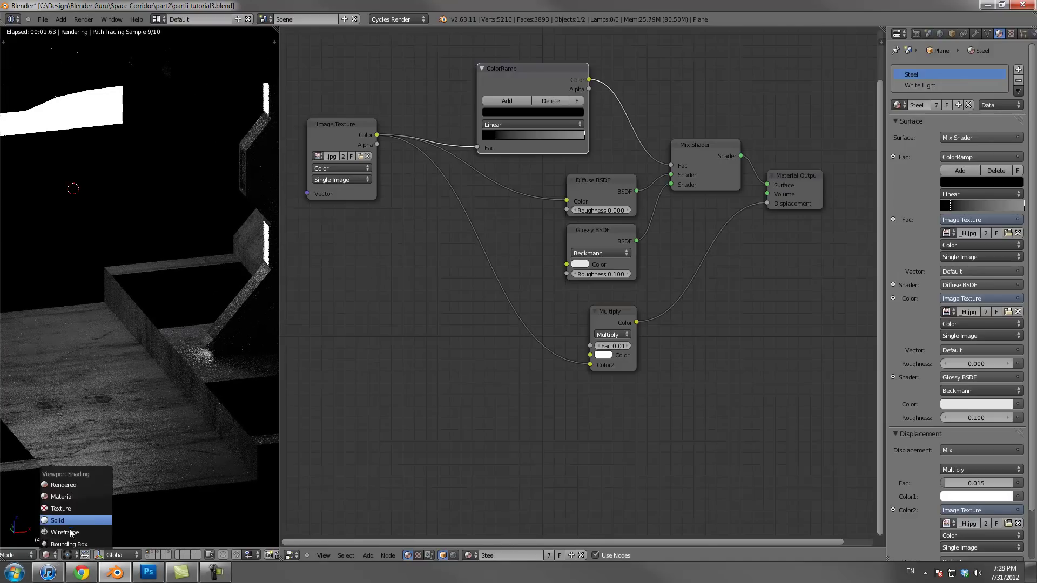
click(65, 521)
middle_drag(190, 357, 253, 387)
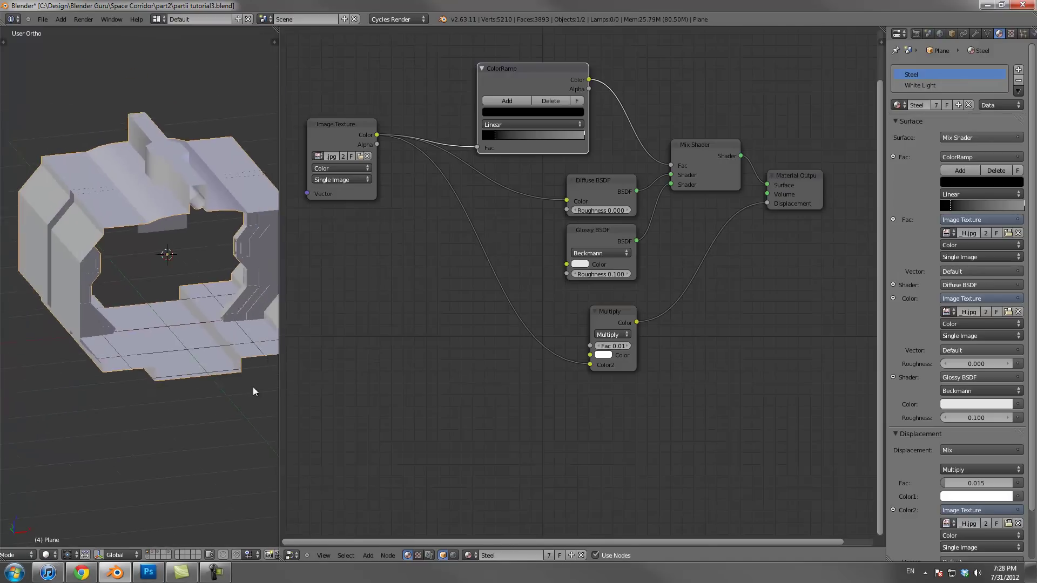
scroll(225, 386, down, 2)
Try deleting the emissive plane inside the corridor and showing an additional layer, then undo these changes
right_click(175, 245)
key(x)
click(175, 245)
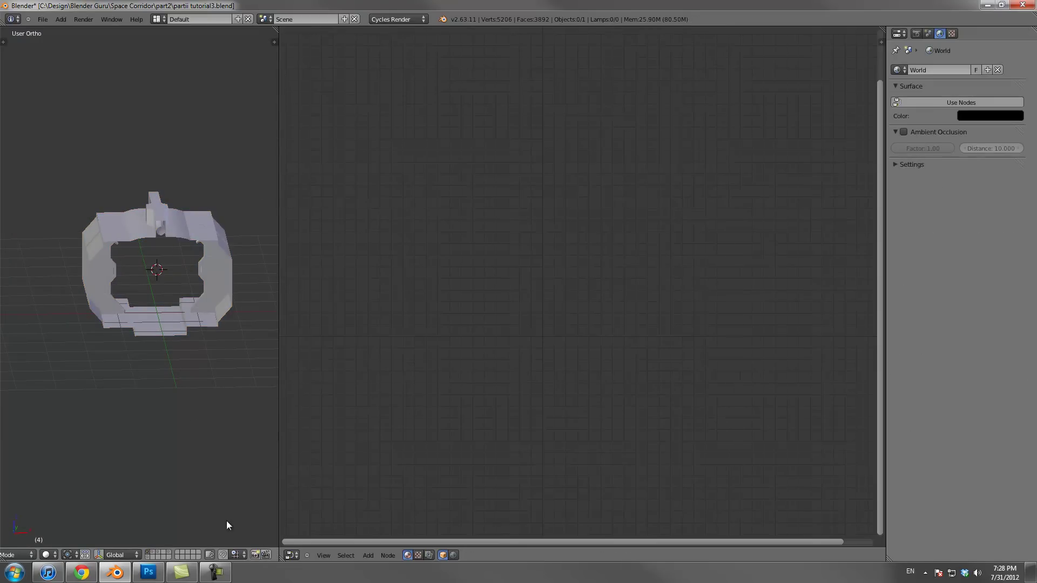
shift+click(158, 552)
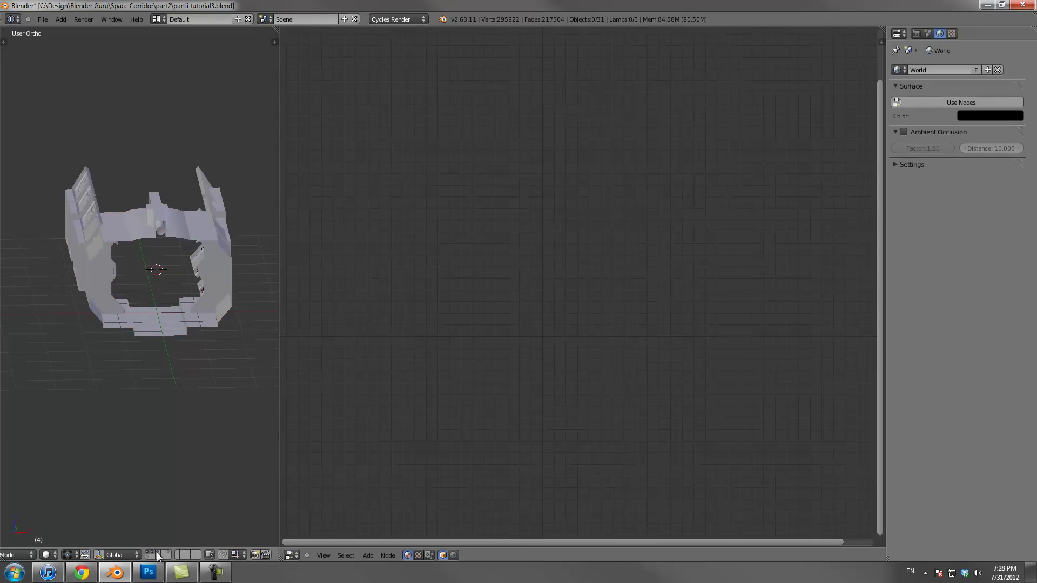
key(ctrl+z)
key(ctrl+z)
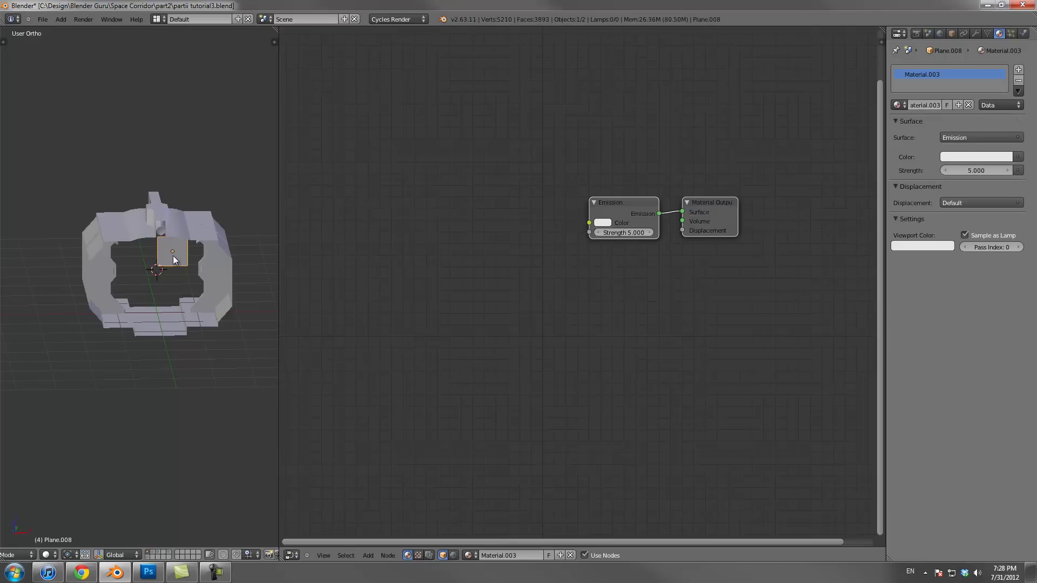
Move the emissive plane inside the corridor onto a hidden layer and select the corridor section
key(m)
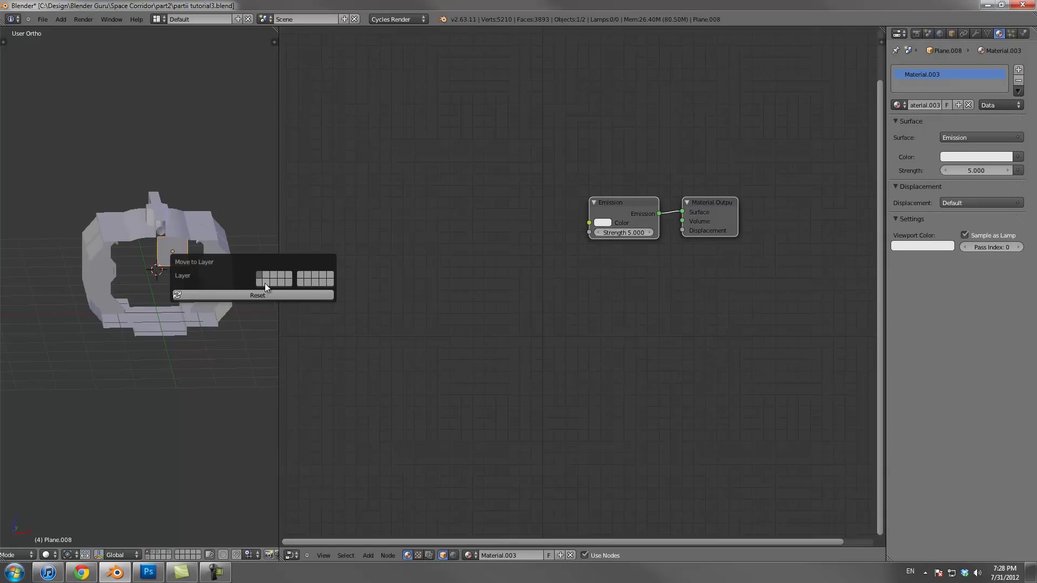
click(265, 283)
scroll(168, 336, up, 4)
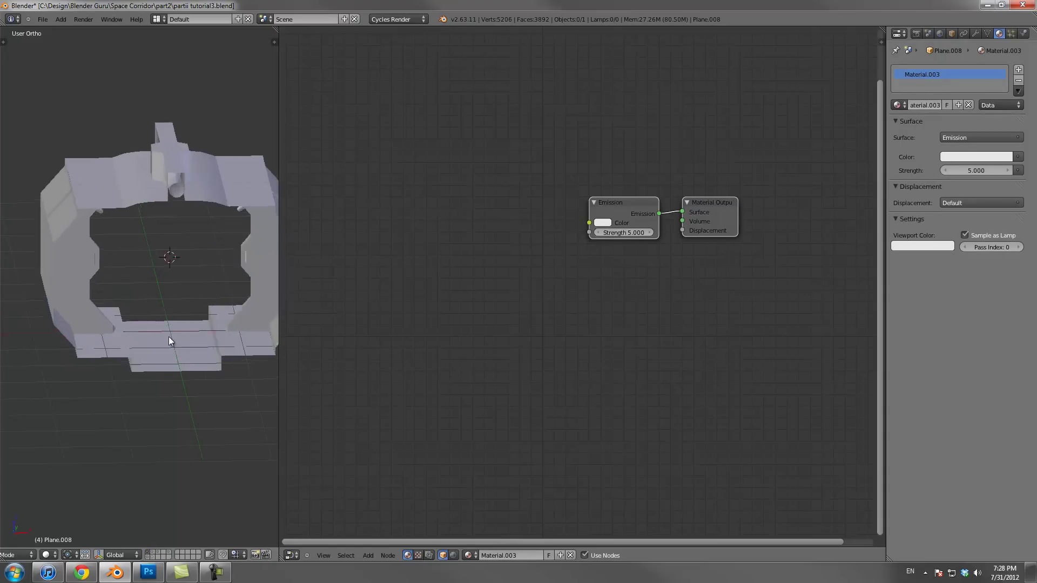
right_click(207, 353)
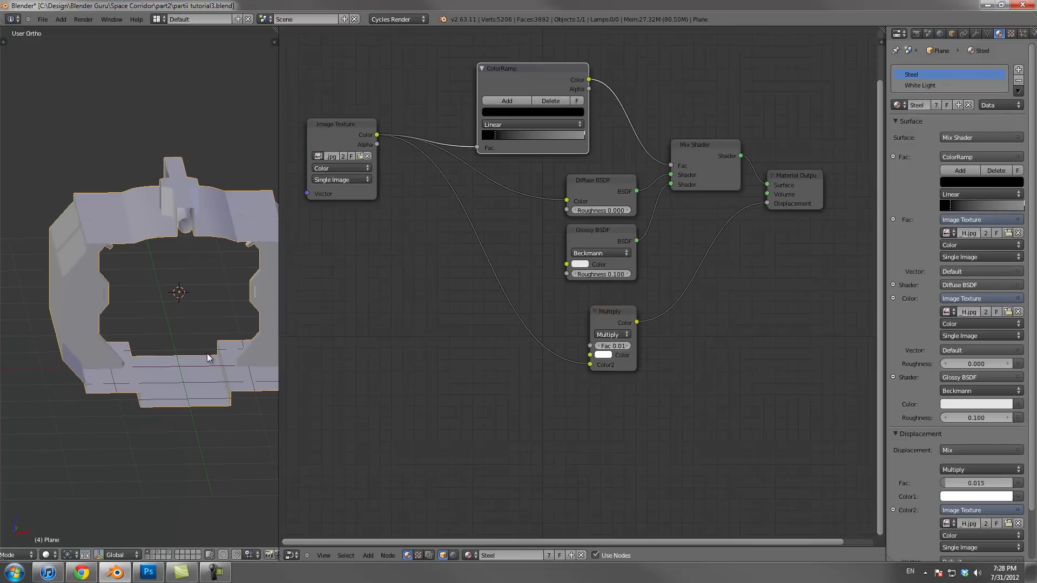
Show the layers containing the wall panels, floor grating, pipes, end wall and camera together with the corridor section
click(974, 33)
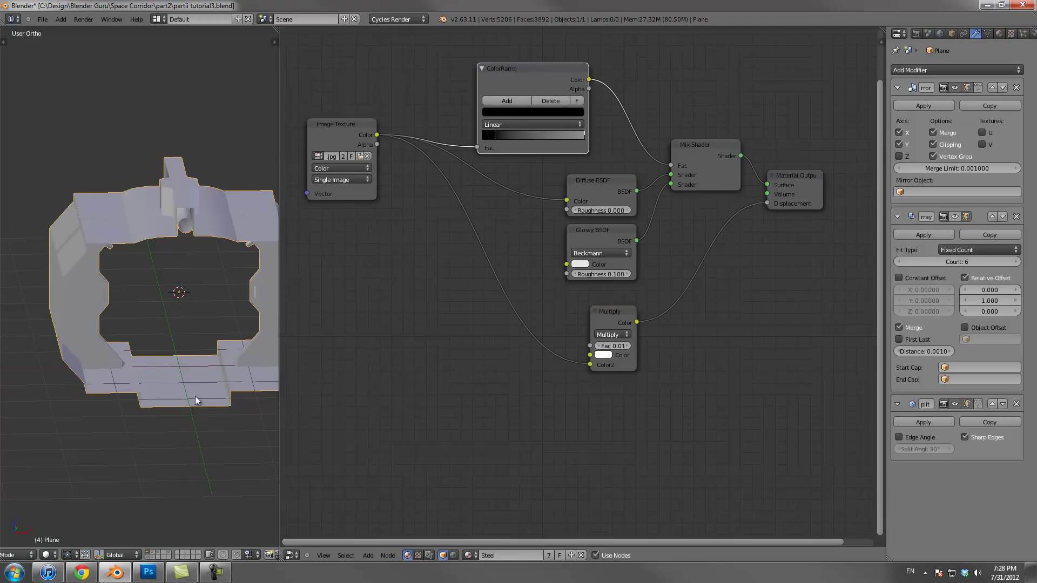
shift+click(160, 555)
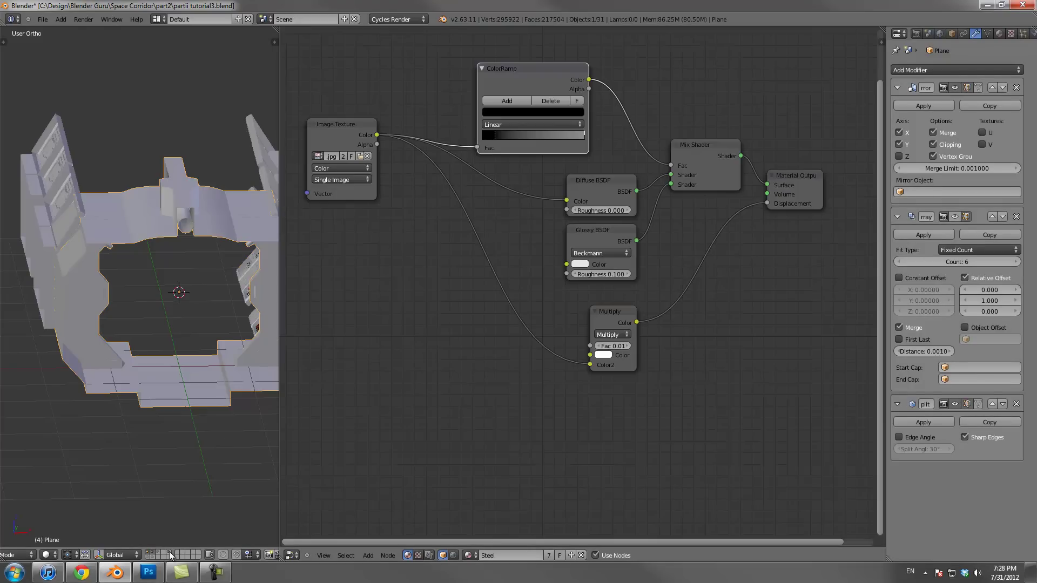
shift+click(164, 556)
shift+click(153, 560)
shift+click(149, 558)
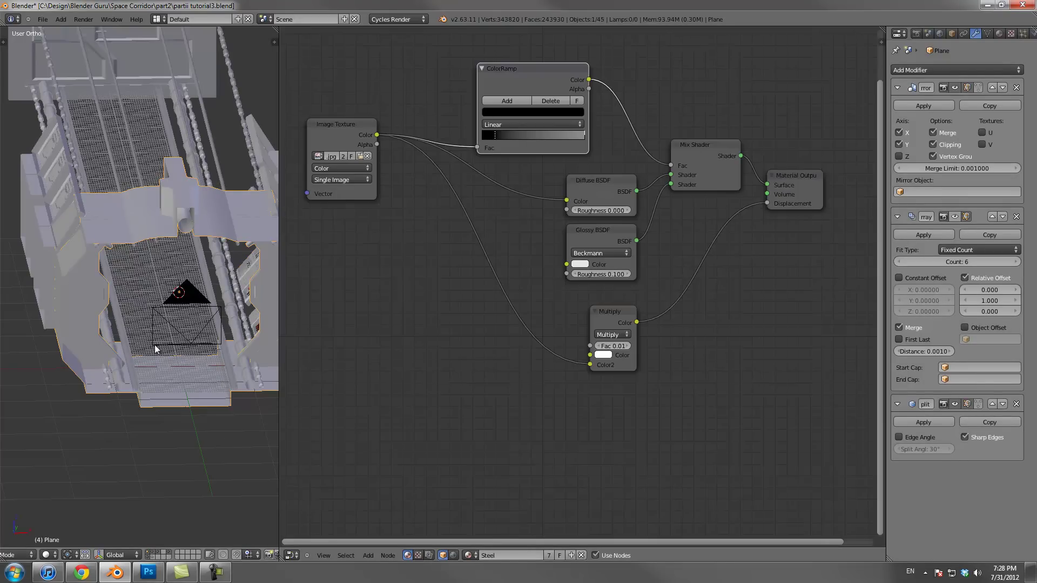
Select the main corridor section and enable the viewport display of its Array modifier
scroll(181, 367, down, 2)
middle_drag(248, 301, 231, 245)
right_click(221, 244)
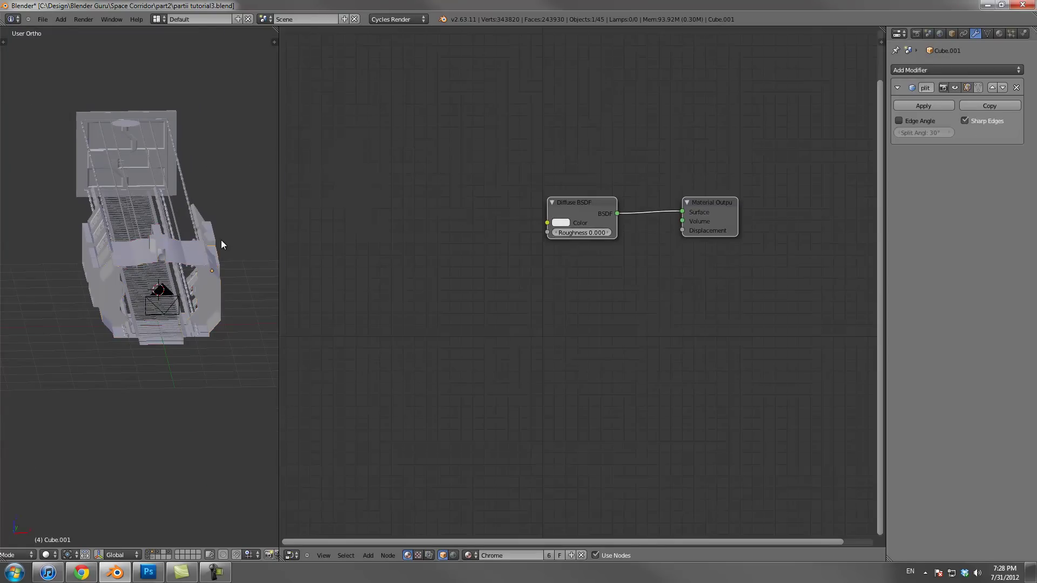
right_click(214, 275)
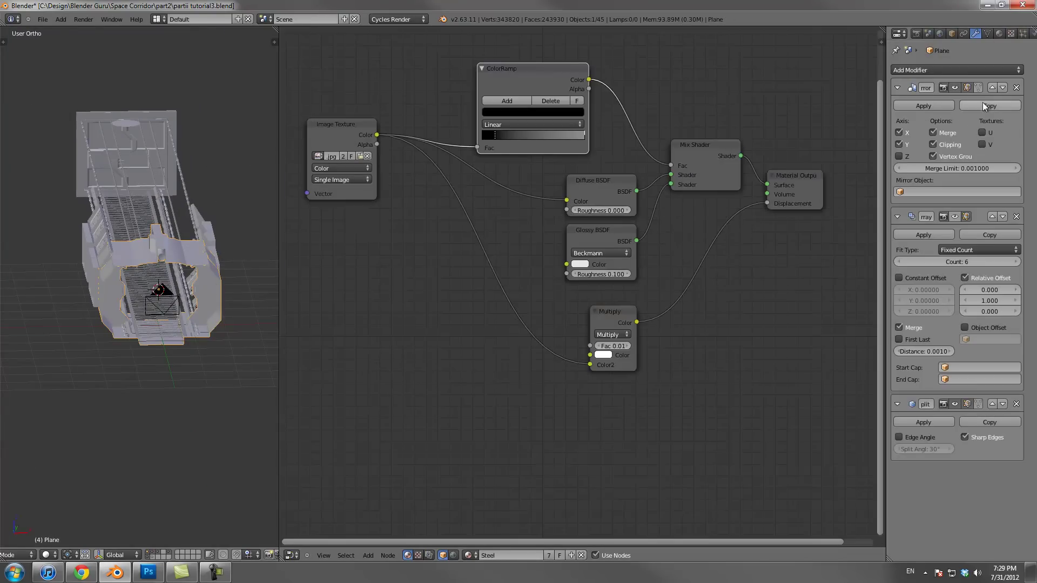
click(954, 216)
key(a)
middle_drag(197, 280, 206, 286)
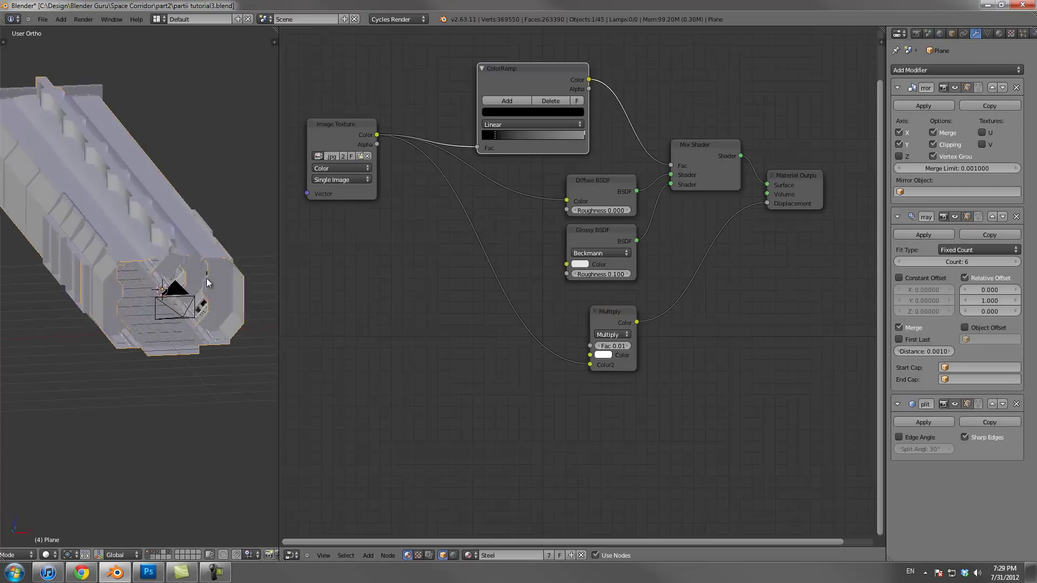
View the full corridor through the camera and check the floor against the finished corridor image in Photoshop, returning to Blender
scroll(201, 309, up, 4)
key(KP_0)
scroll(108, 417, down, 4)
shift+middle_drag(104, 420, 192, 316)
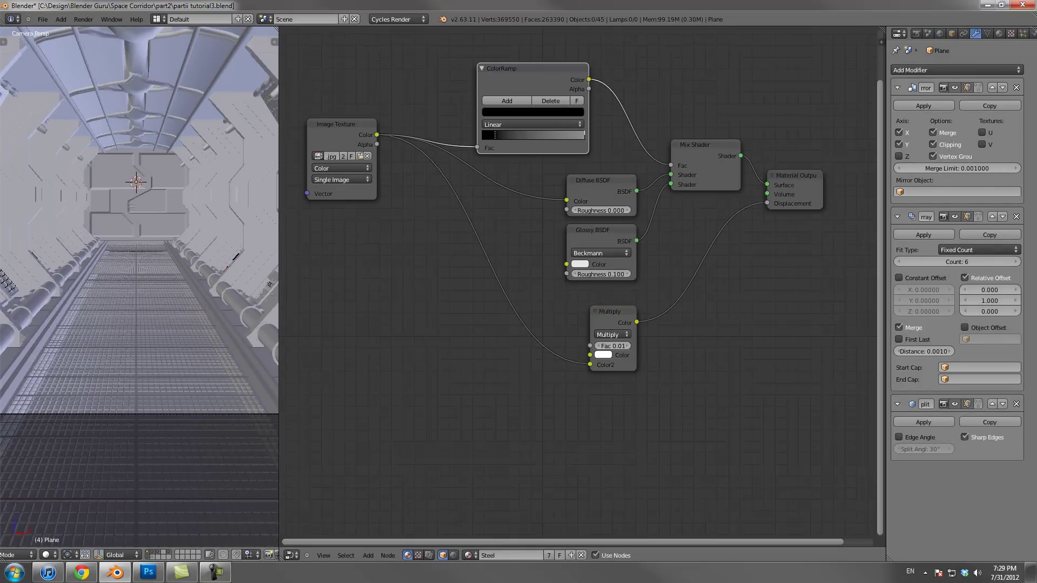
click(151, 574)
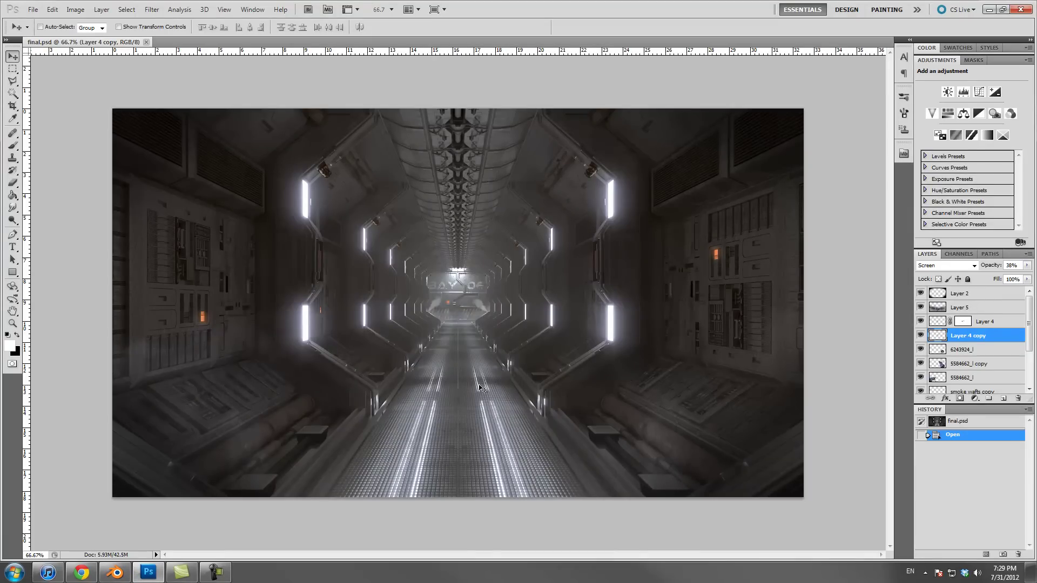
click(115, 572)
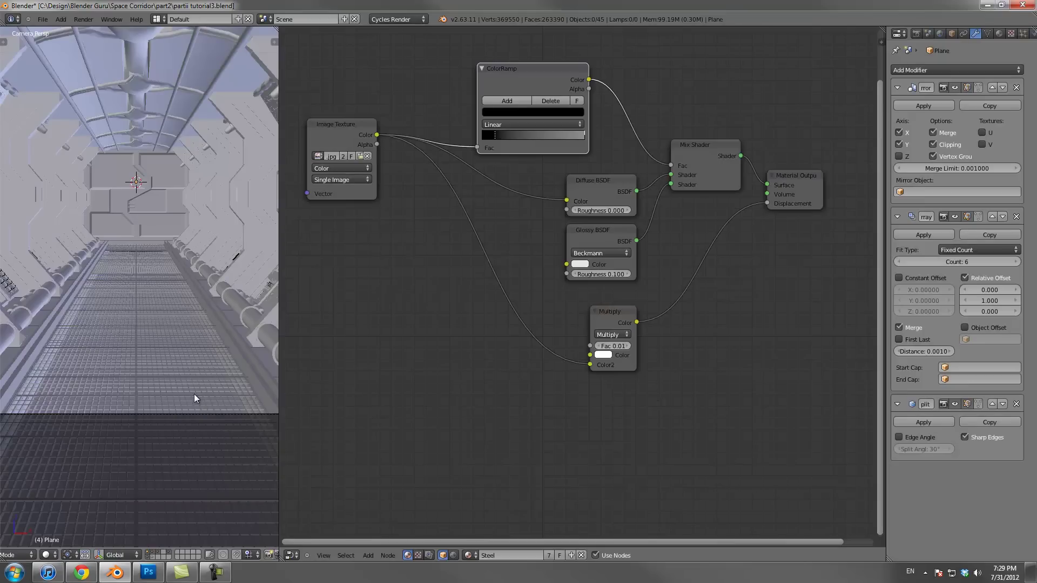
Switch to a front wireframe view and examine the space beneath the floor grating
key(KP_1)
key(z)
scroll(147, 308, up, 5)
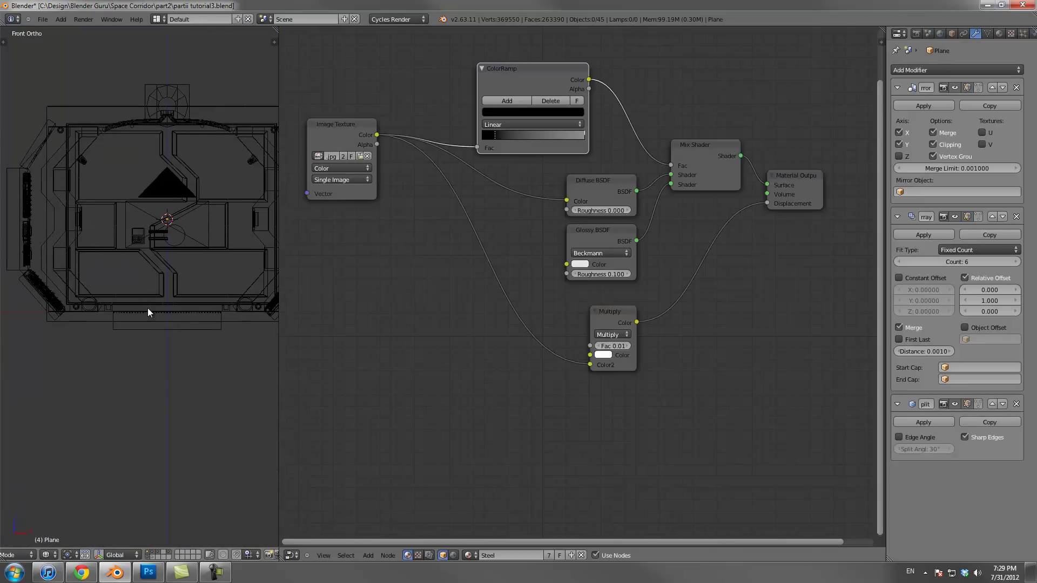
scroll(157, 313, down, 4)
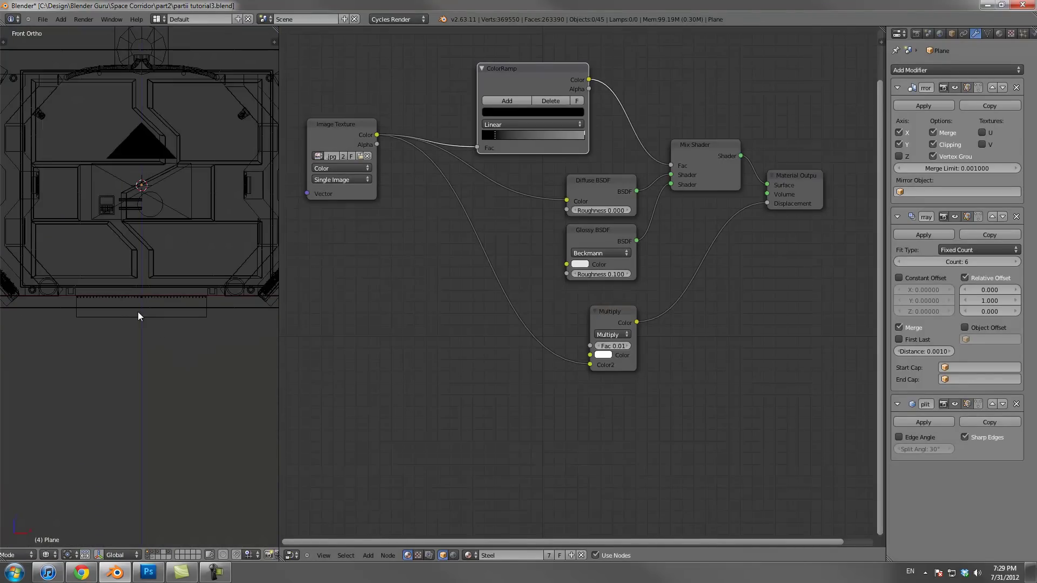
right_click(139, 312)
scroll(155, 315, down, 3)
scroll(154, 313, up, 6)
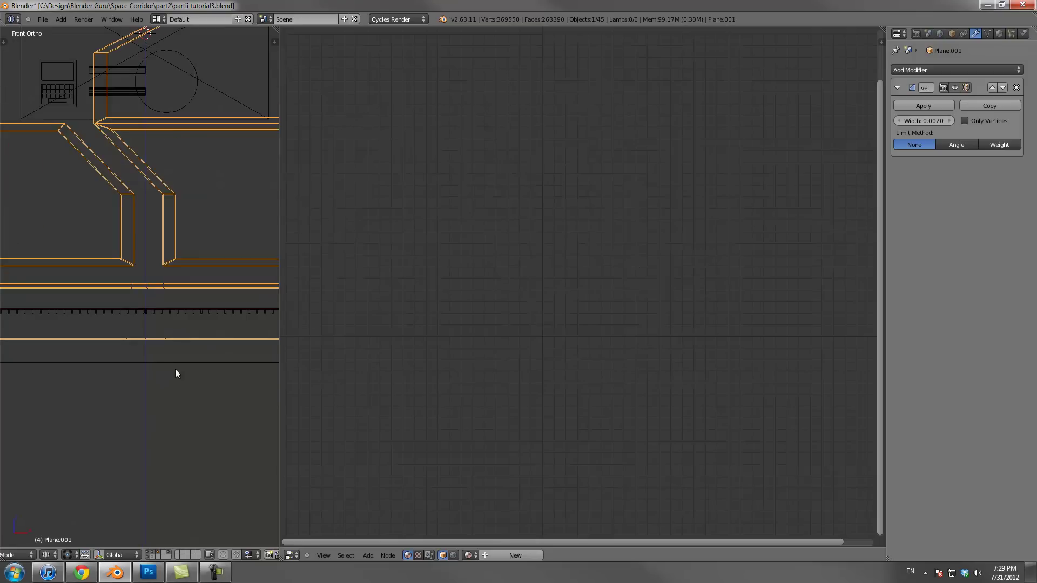
scroll(165, 333, down, 4)
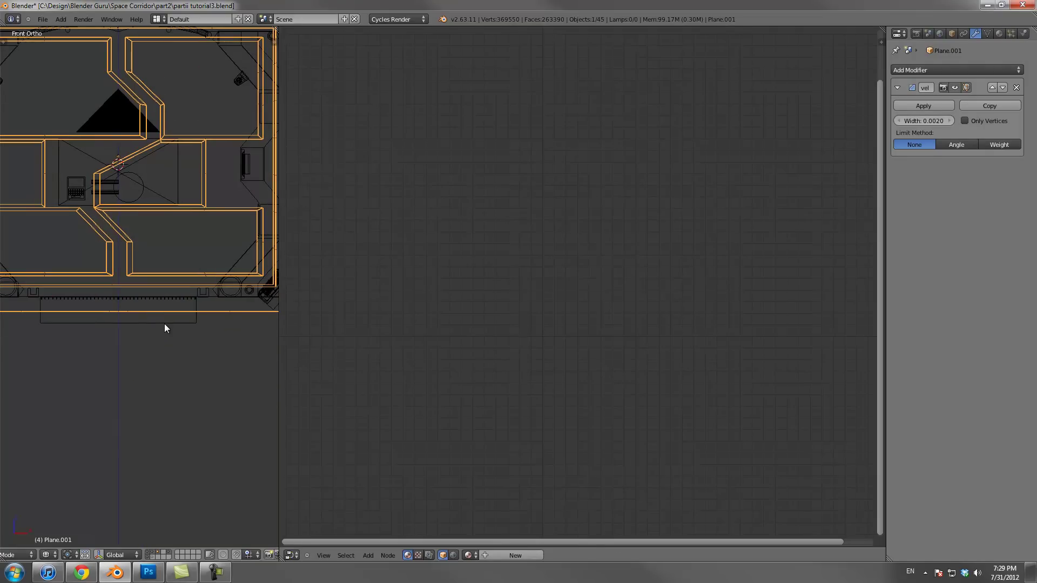
Enter Edit Mode on the corridor section, snap the 3D cursor to its selected face, and start adding a mesh primitive
right_click(168, 324)
key(Tab)
middle_drag(220, 334, 222, 340)
key(shift+s)
click(221, 339)
key(shift+a)
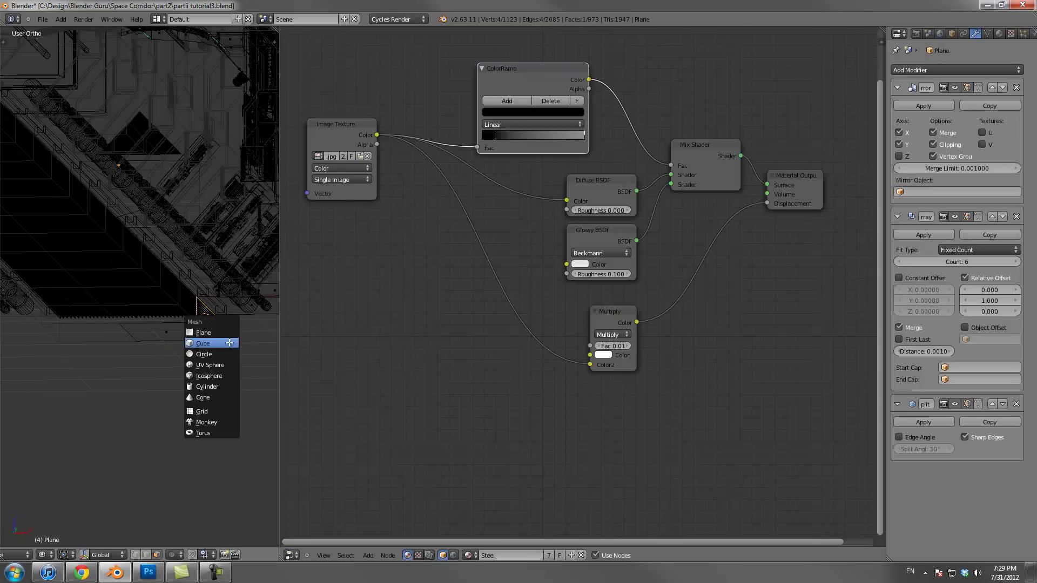
Add a 12-vertex cylinder to the floor mesh with its cap fill type set to Nothing
click(216, 384)
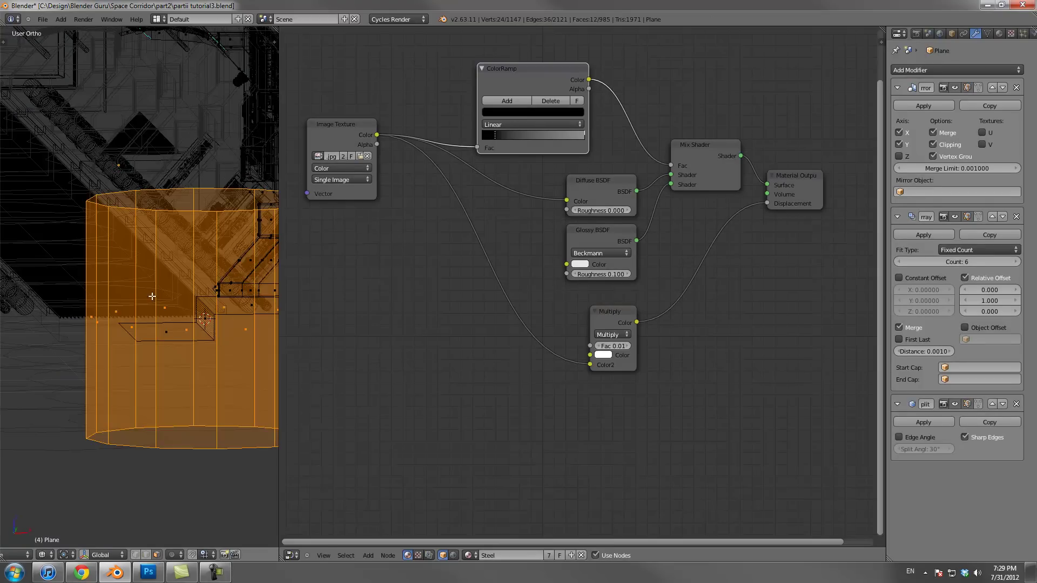
key(t)
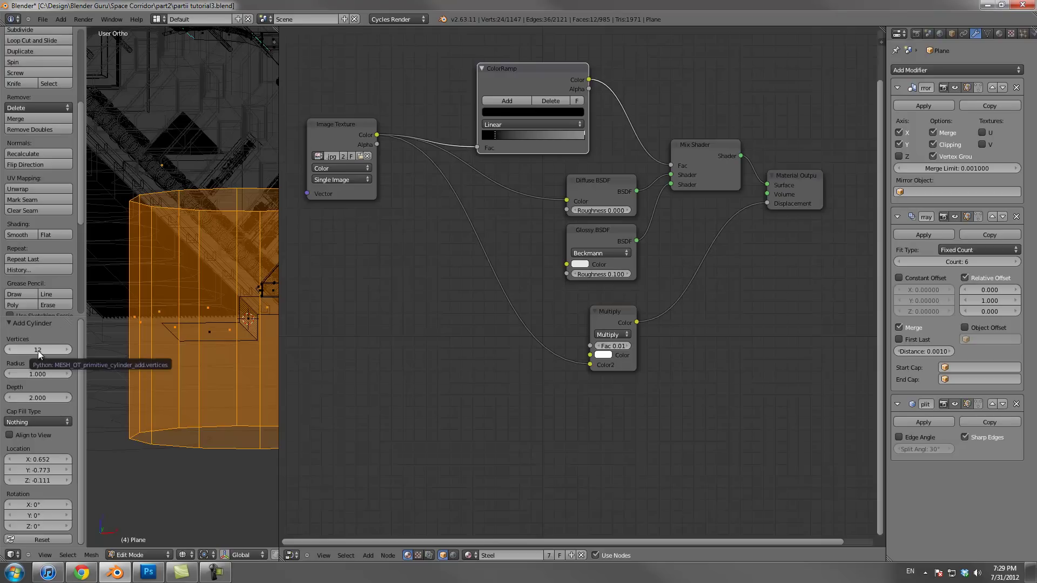
click(35, 419)
click(35, 413)
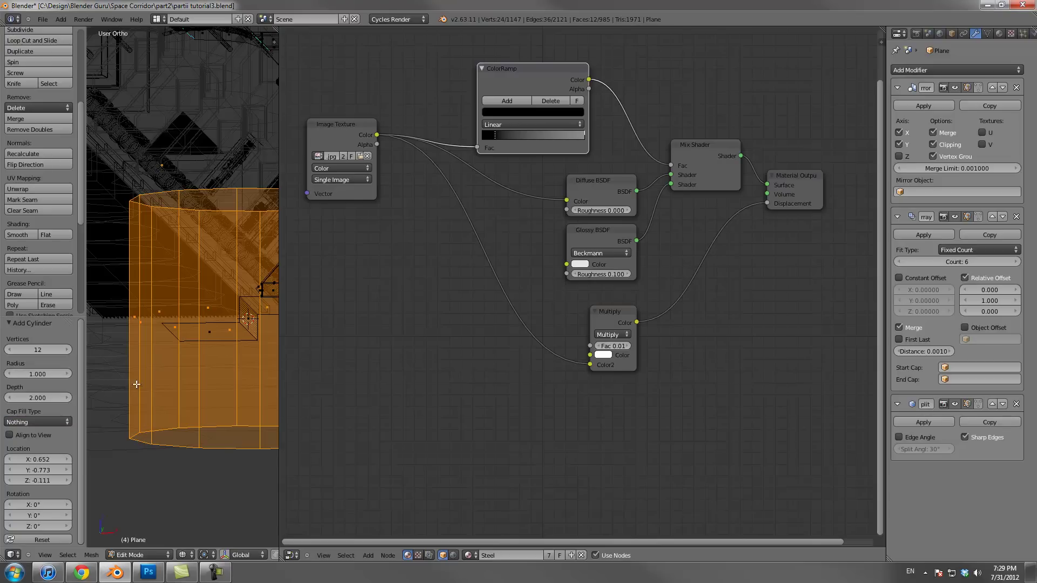
key(t)
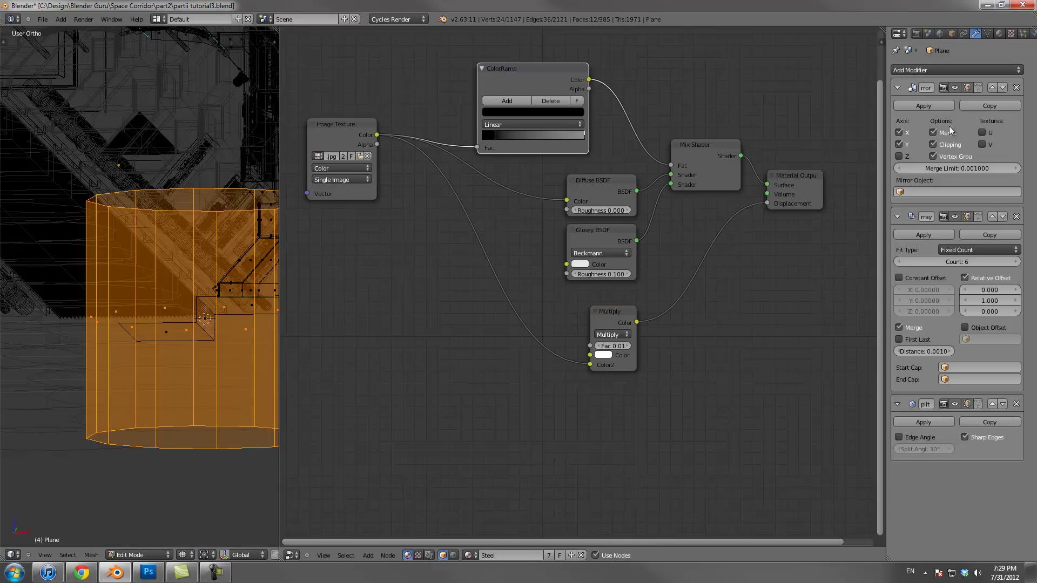
Turn off clipping on the Mirror modifier and scale the cylinder down to a small fraction of its size
click(933, 144)
scroll(178, 378, down, 2)
scroll(179, 378, down, 2)
key(s)
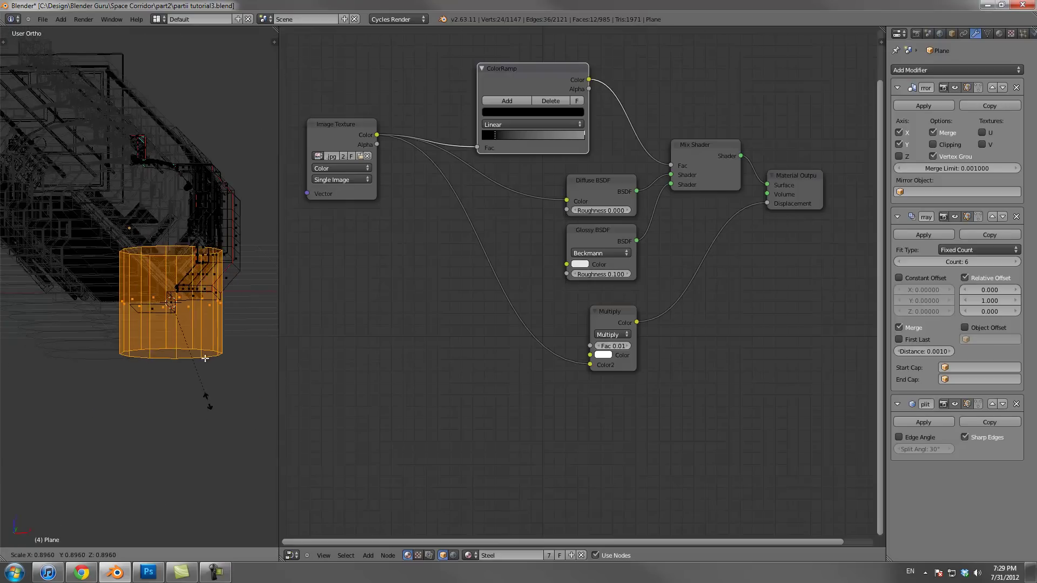
click(190, 322)
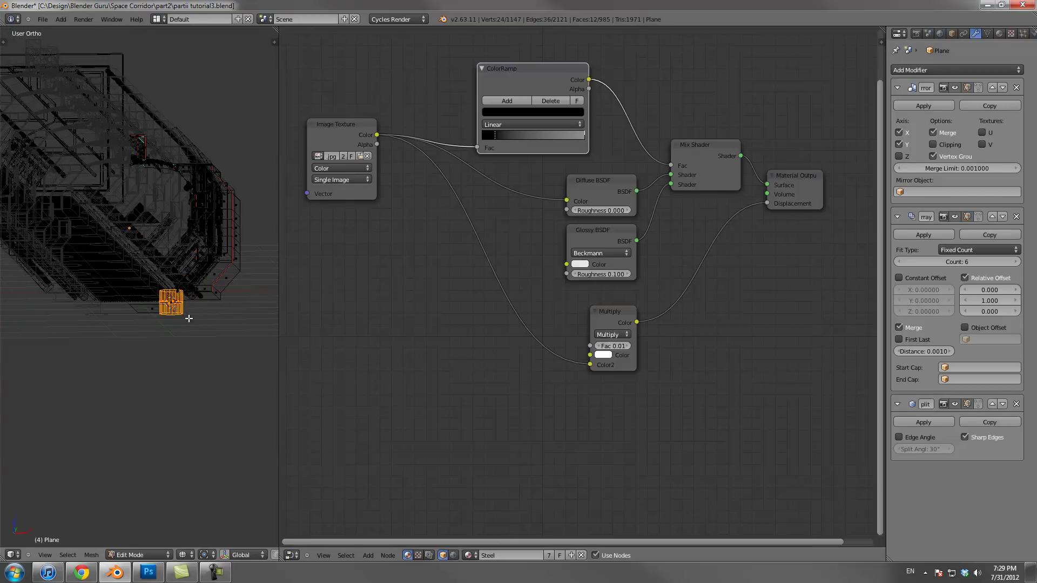
Rotate the cylinder a quarter turn in the right view so that it lies along the Y axis
key(KP_3)
scroll(109, 230, up, 2)
key(r)
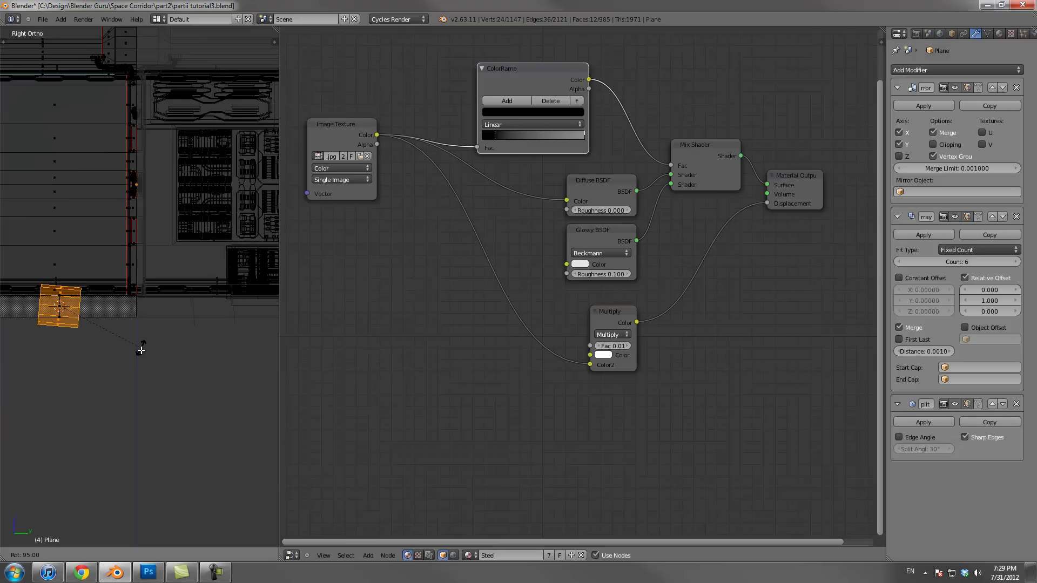
click(145, 345)
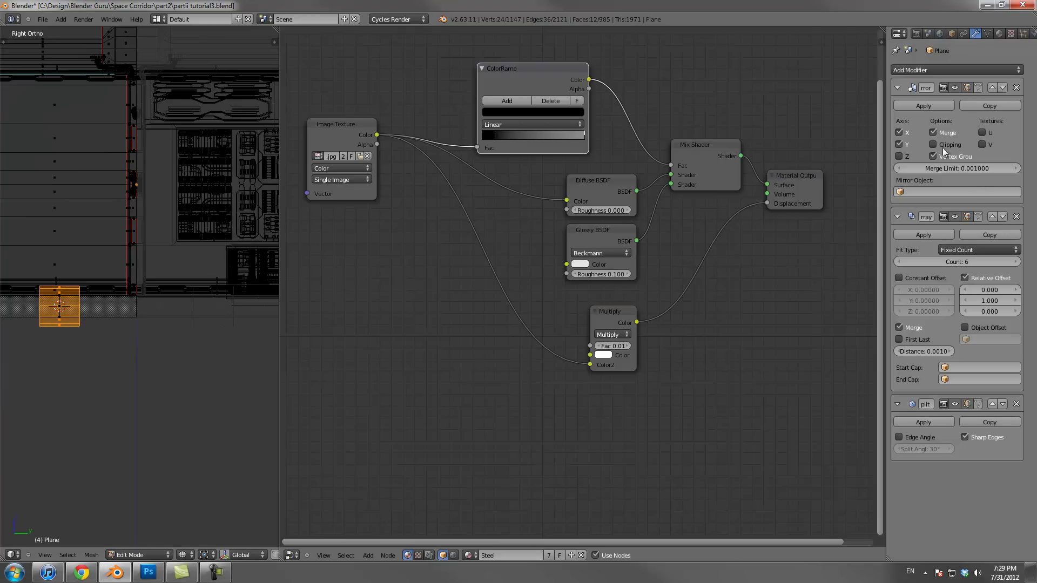
Scale the cylinder down further to a thin pipe that fits within the gap below the floor
scroll(260, 325, down, 3)
key(s)
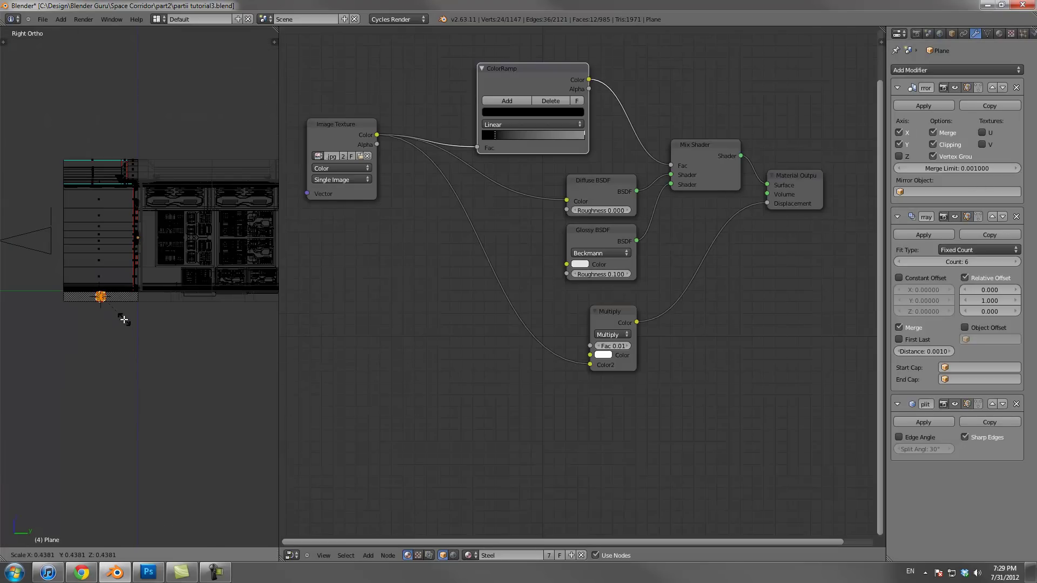
scroll(140, 311, up, 4)
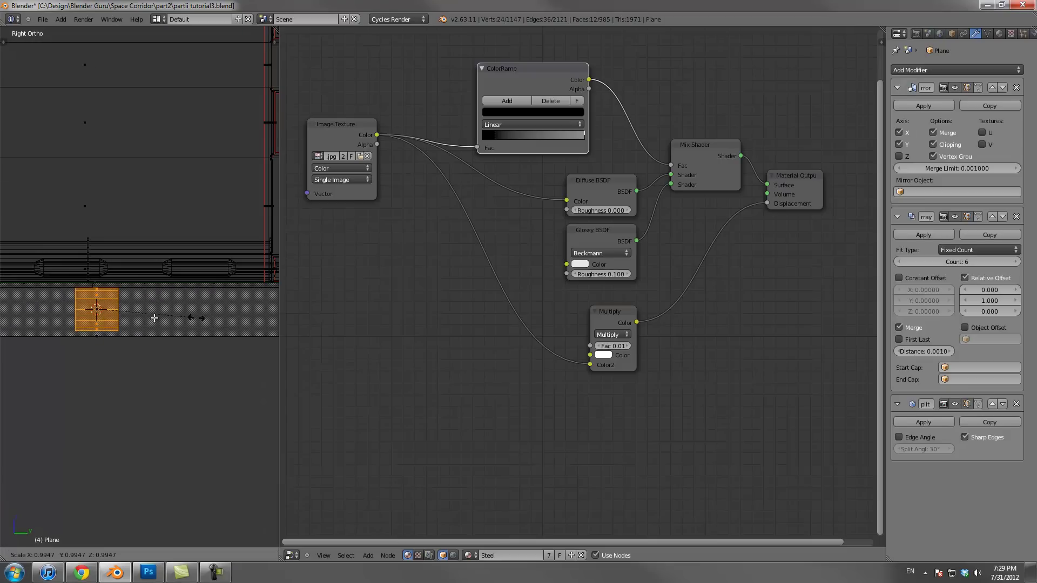
click(116, 311)
Move the small cylinder along the Y axis toward the far end of the floor section
scroll(122, 308, down, 3)
key(g)
key(y)
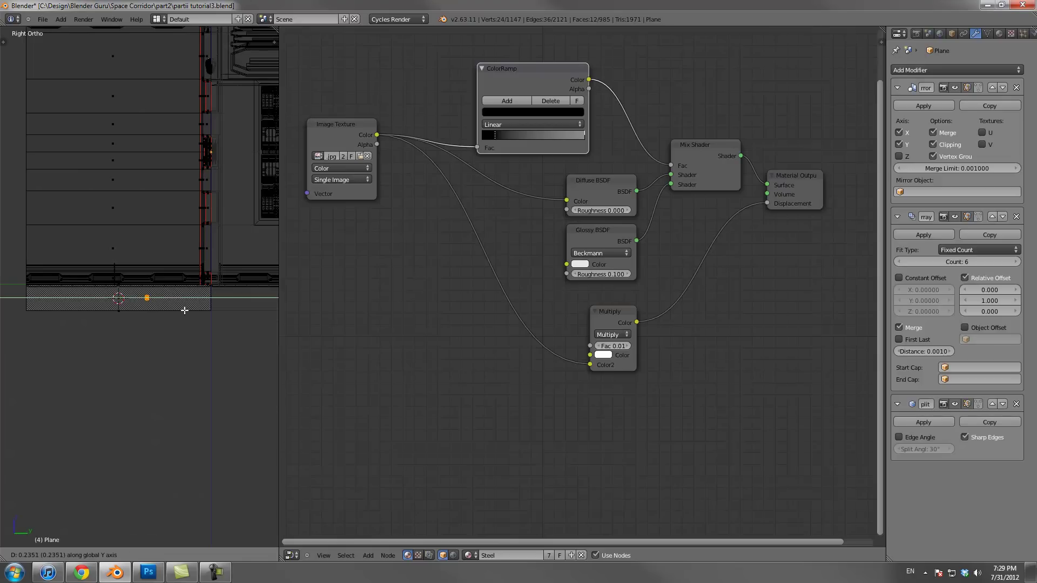
click(201, 311)
scroll(205, 313, up, 4)
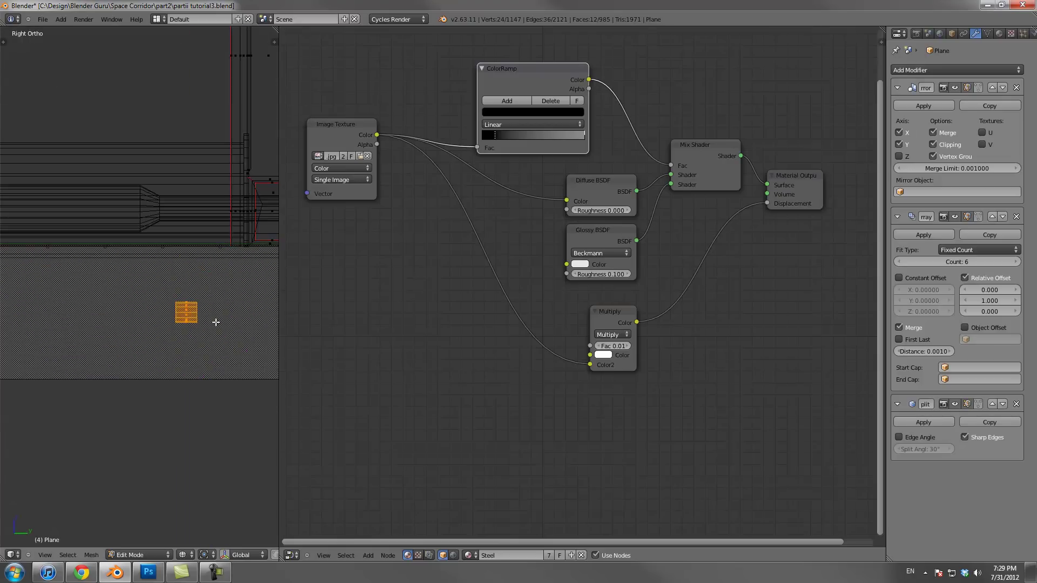
scroll(213, 324, down, 4)
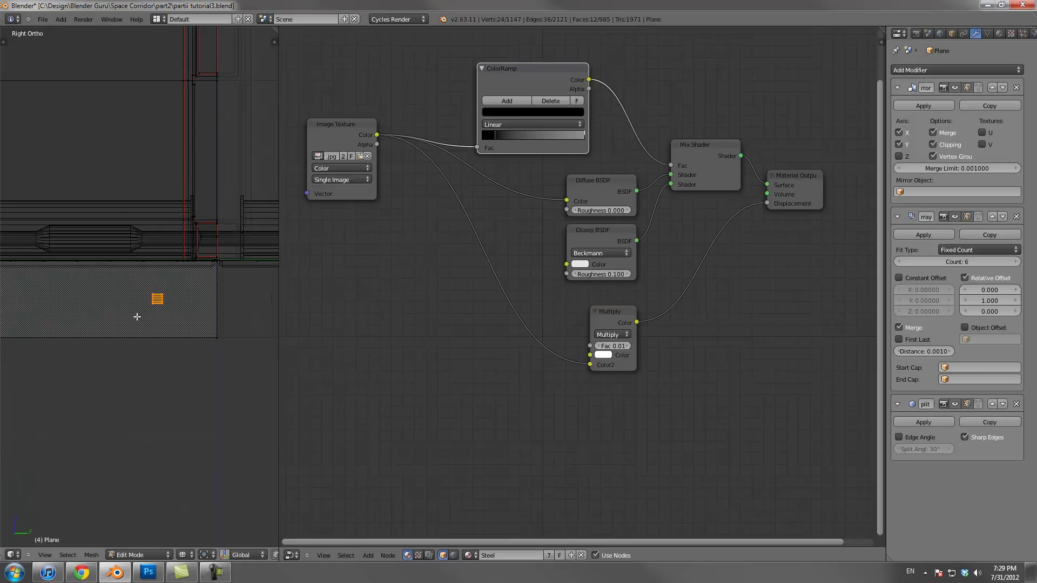
scroll(174, 295, up, 1)
shift+middle_drag(175, 295, 137, 293)
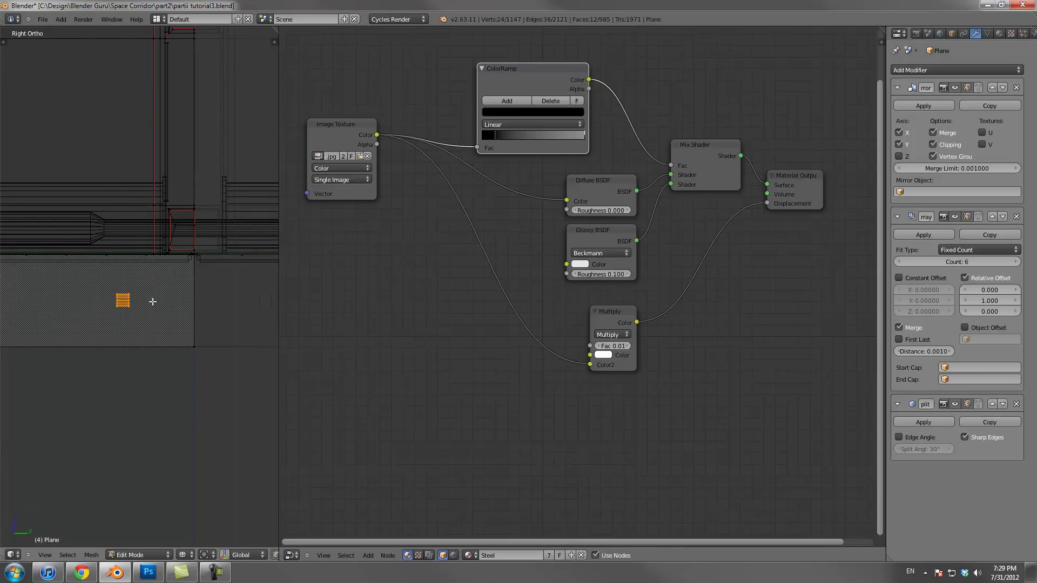
Reposition the cylinder along Y and lengthen it into a long pipe running beneath the floor
key(g)
key(y)
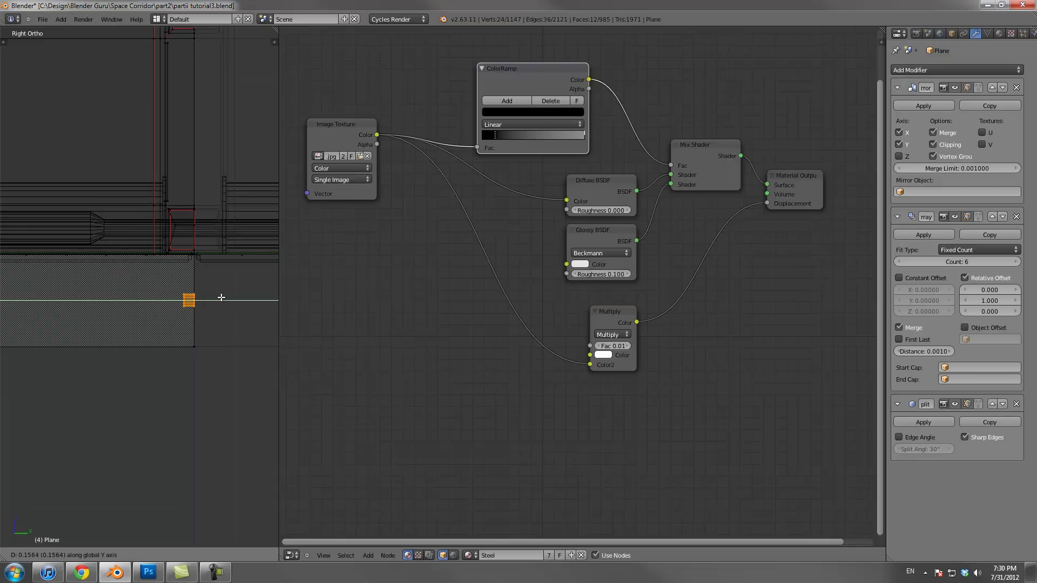
scroll(213, 308, down, 6)
click(95, 316)
shift+middle_drag(99, 316, 255, 317)
key(g)
key(y)
click(207, 314)
shift+middle_drag(191, 314, 133, 310)
scroll(133, 309, up, 2)
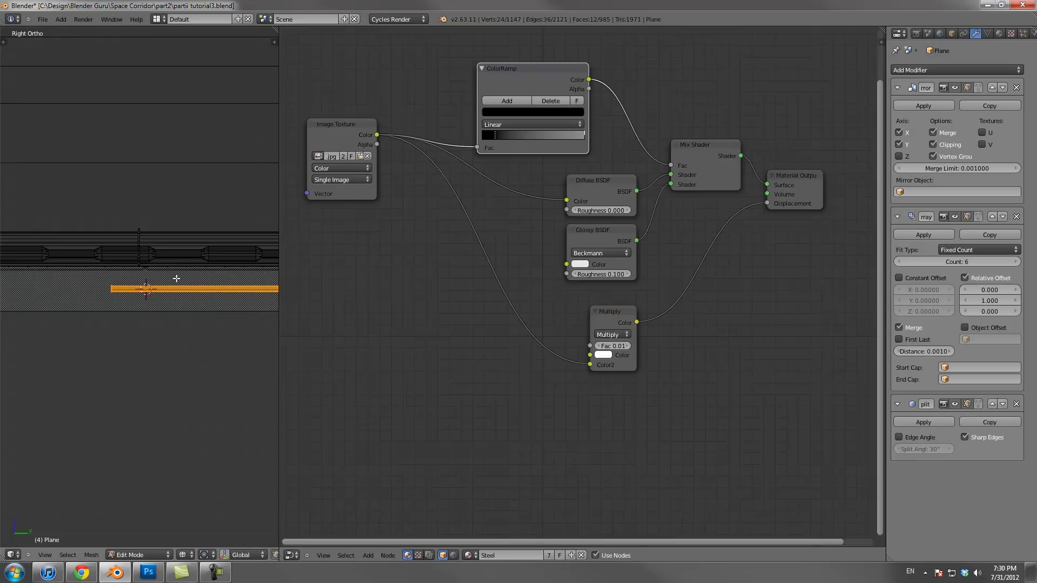
Move the pipe along the X axis in the front view, closer to the corridor's centre line
key(KP_1)
scroll(177, 283, down, 4)
scroll(175, 213, down, 3)
scroll(173, 264, up, 3)
scroll(172, 264, up, 3)
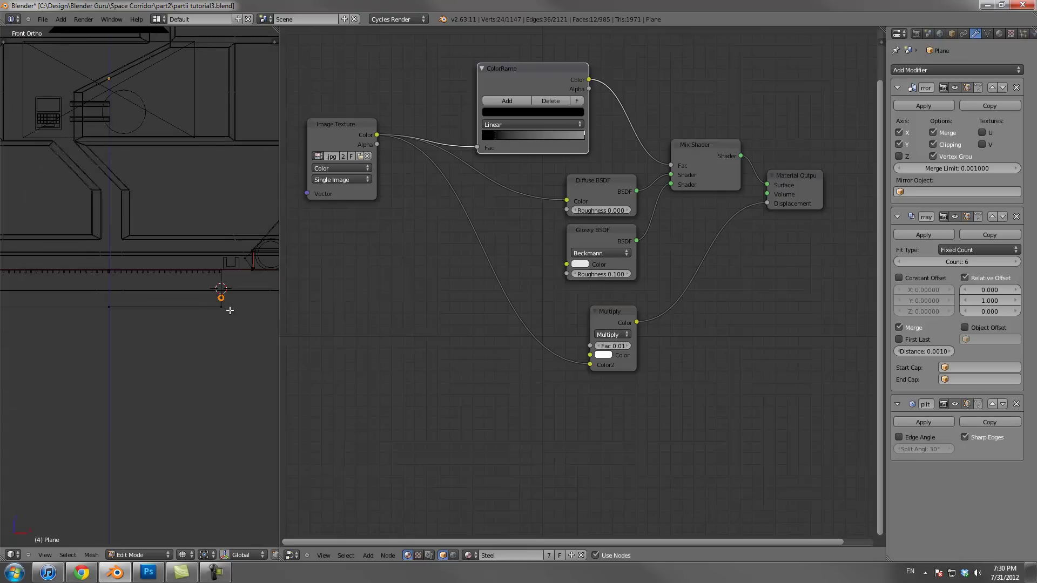
key(g)
key(x)
click(181, 305)
Adjust the pipe's height along the Z axis so it sits between the floor grating and the bottom plate
mouse_move(189, 304)
middle_down()
mouse_move(153, 315)
mouse_move(183, 314)
middle_up()
key(KP_1)
scroll(214, 308, up, 4)
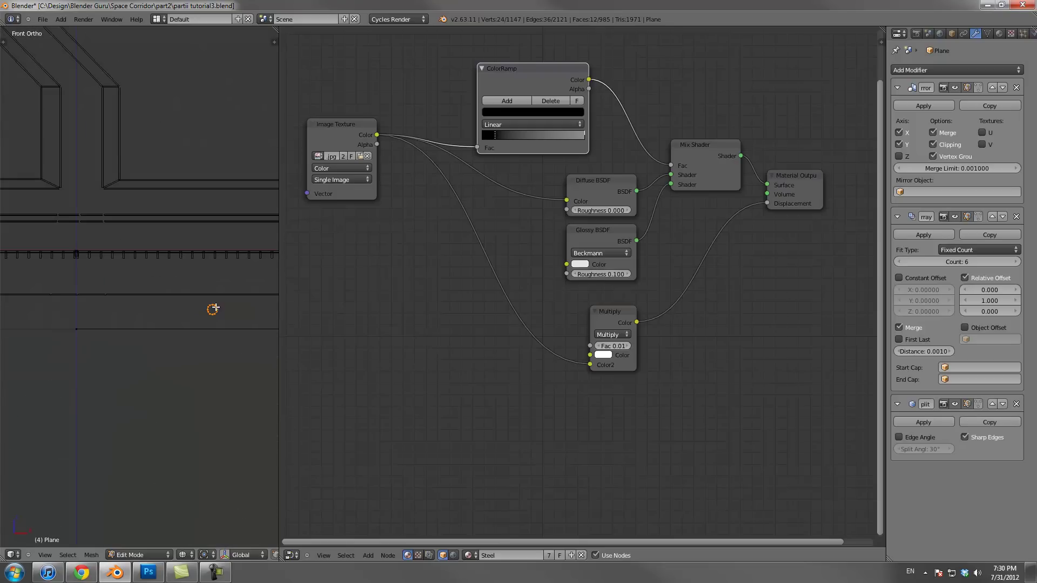
scroll(199, 306, down, 9)
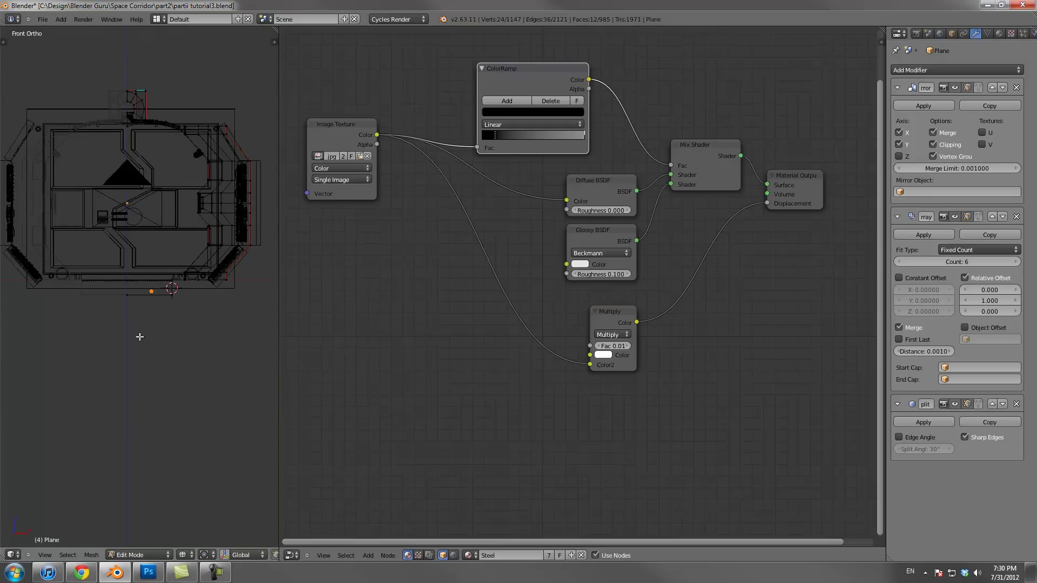
scroll(197, 306, up, 10)
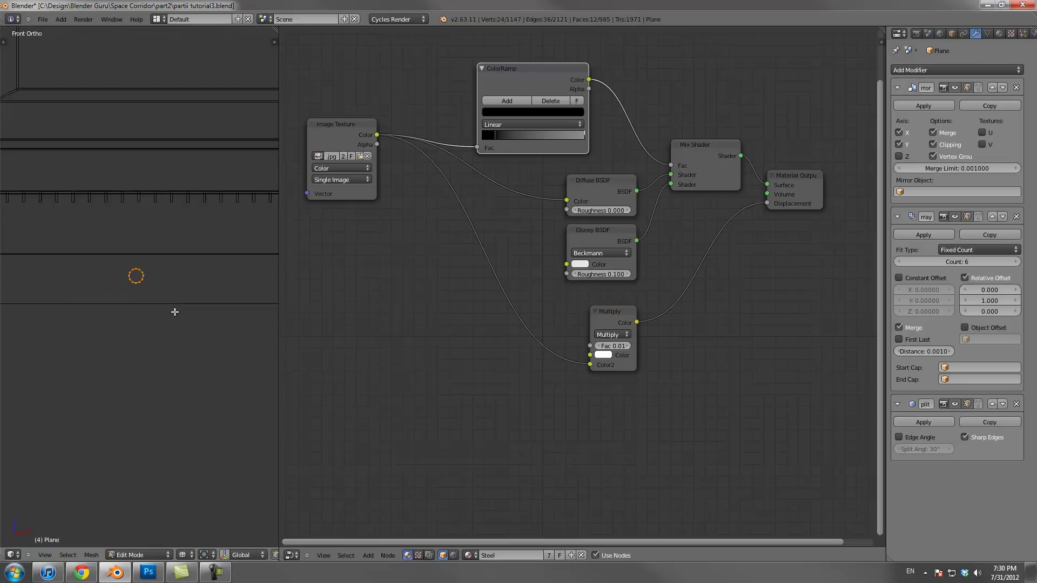
key(g)
key(z)
click(160, 306)
scroll(161, 307, down, 2)
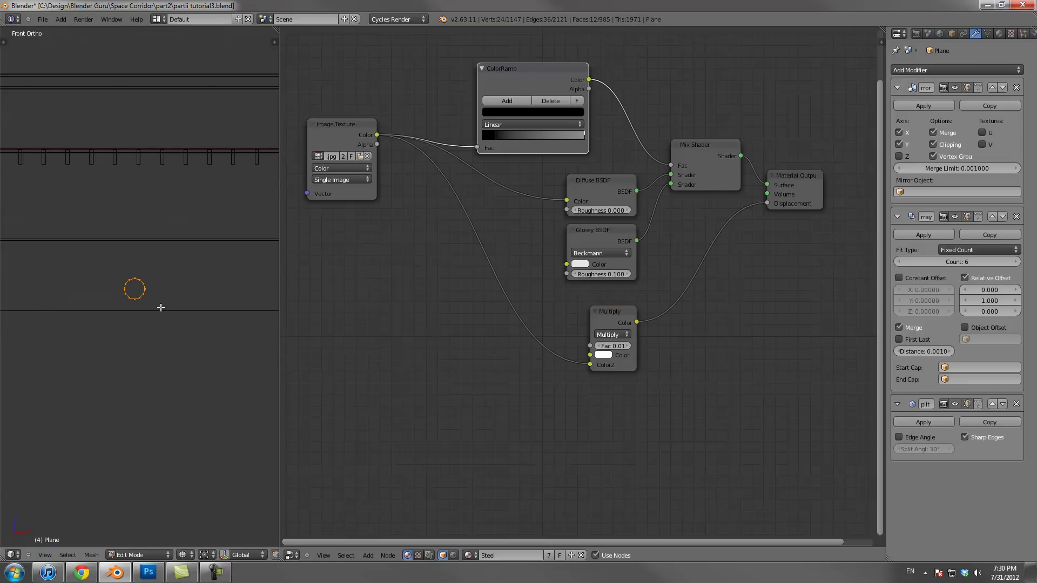
Duplicate the pipe along the X axis to place a second parallel pipe, and check both in solid shading
key(shift+d)
key(x)
click(272, 315)
mouse_move(272, 315)
middle_down()
mouse_move(173, 328)
mouse_move(194, 317)
mouse_move(183, 335)
middle_up()
scroll(194, 317, down, 4)
key(z)
key(Tab)
scroll(168, 305, up, 1)
scroll(137, 307, up, 5)
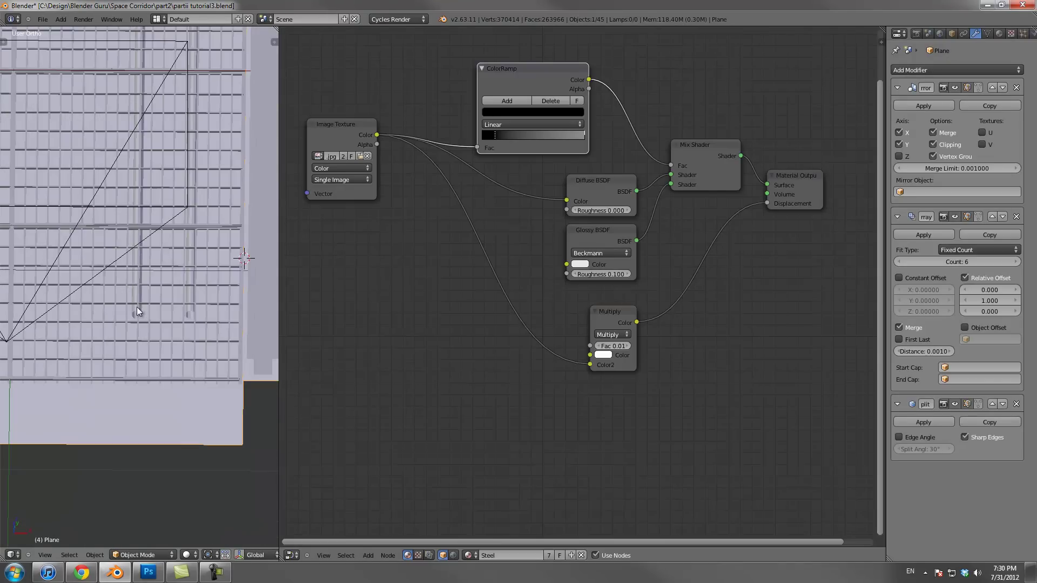
Select the near end ring of the first pipe in the top view and add a cube centred on it
key(KP_7)
key(z)
scroll(146, 338, up, 1)
key(Tab)
key(a)
key(b)
drag(96, 329, 141, 355)
key(shift+a)
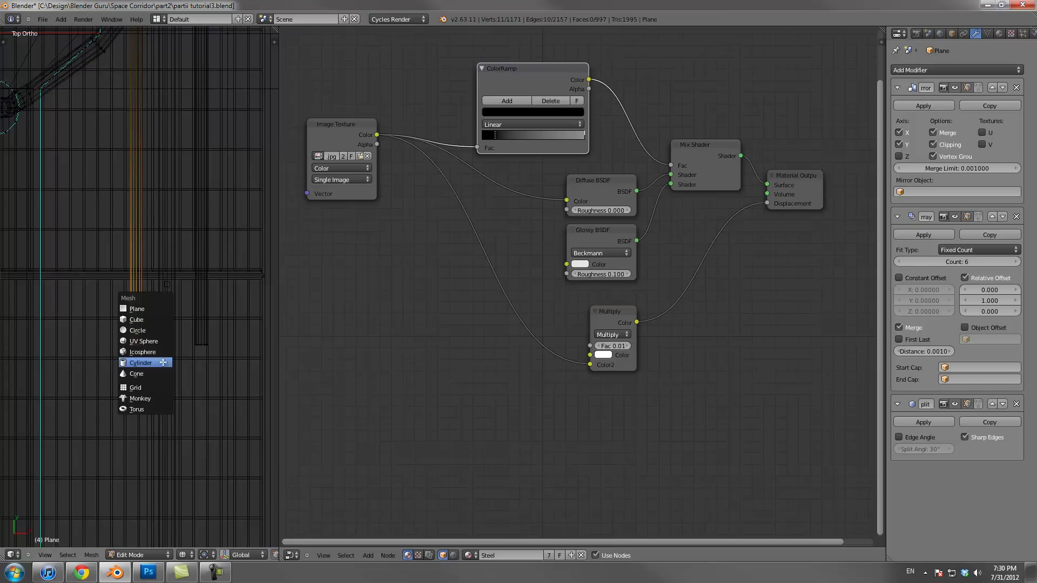
click(151, 319)
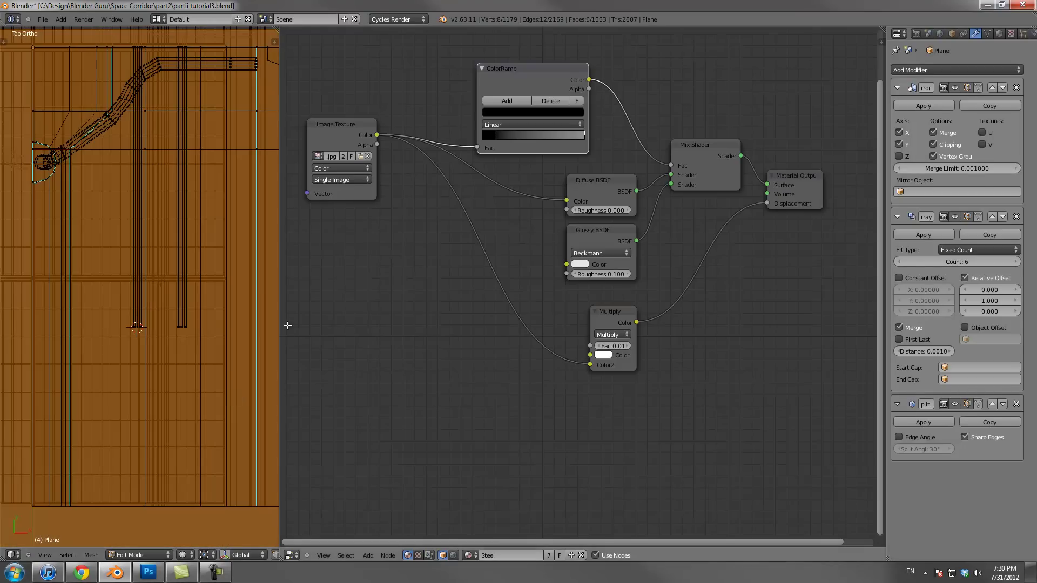
key(t)
key(t)
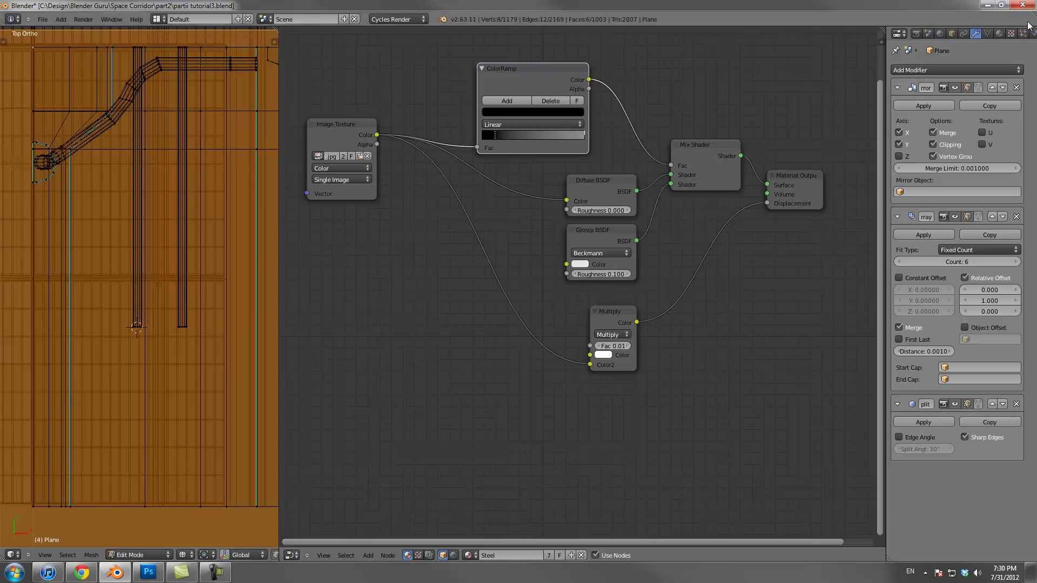
Turn off clipping on the Mirror modifier and scale the cube down to a small block around the pipe end
click(952, 145)
scroll(243, 318, down, 4)
key(s)
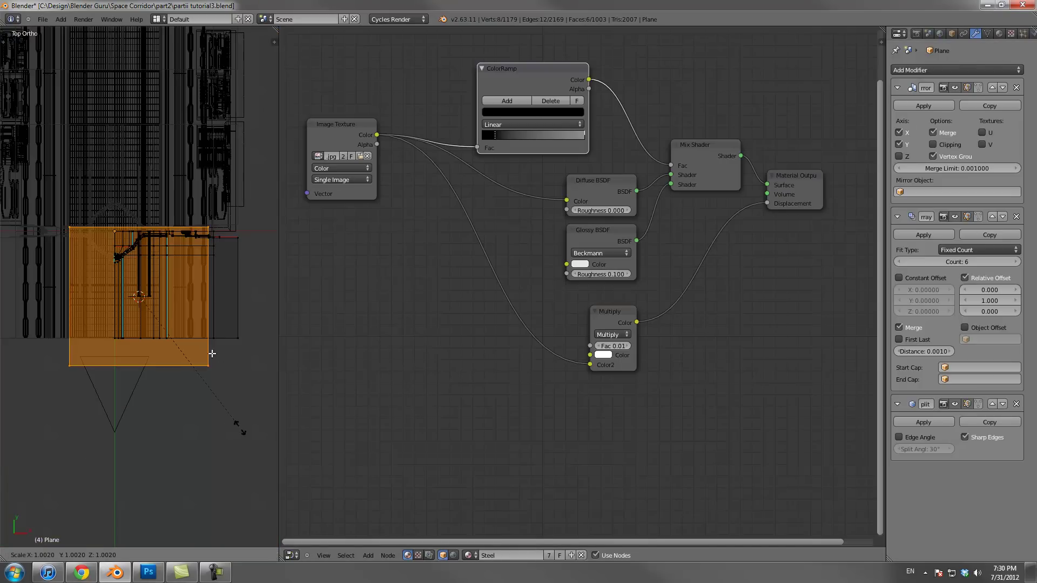
click(141, 295)
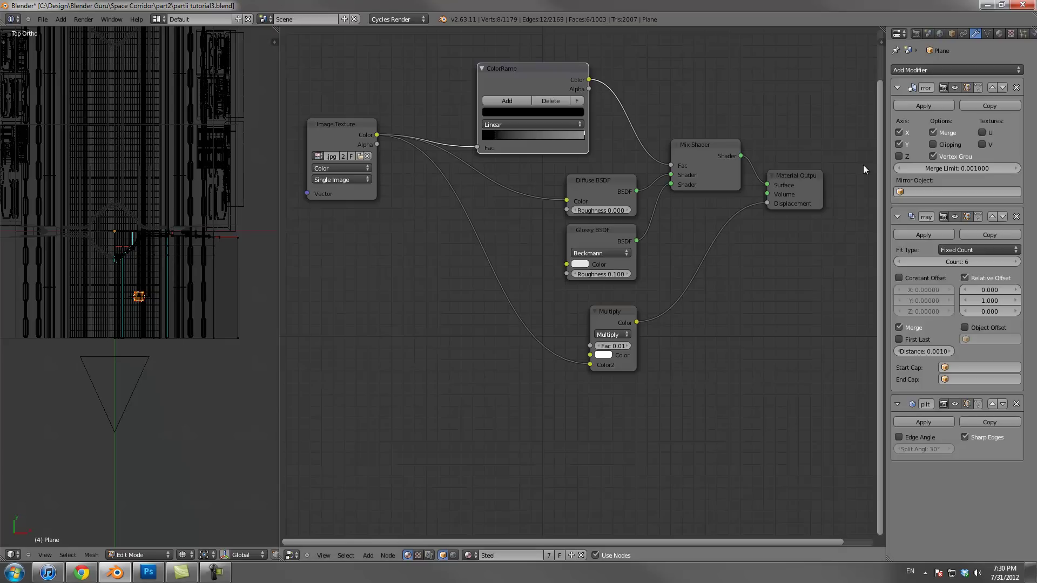
Turn the Mirror modifier's clipping back on, then shrink the block further and adjust its depth along Y
click(942, 144)
scroll(162, 351, up, 10)
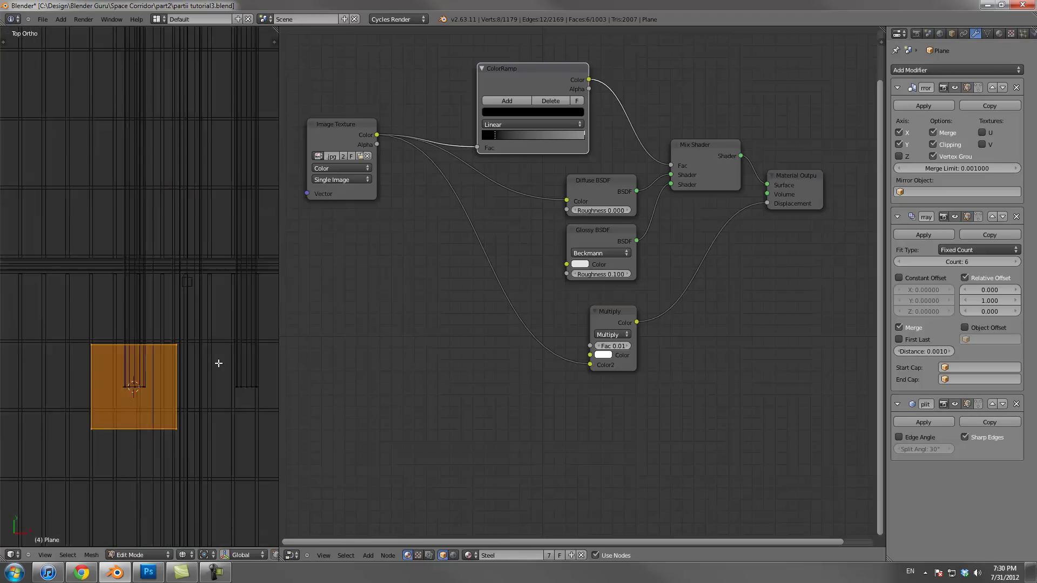
key(s)
key(y)
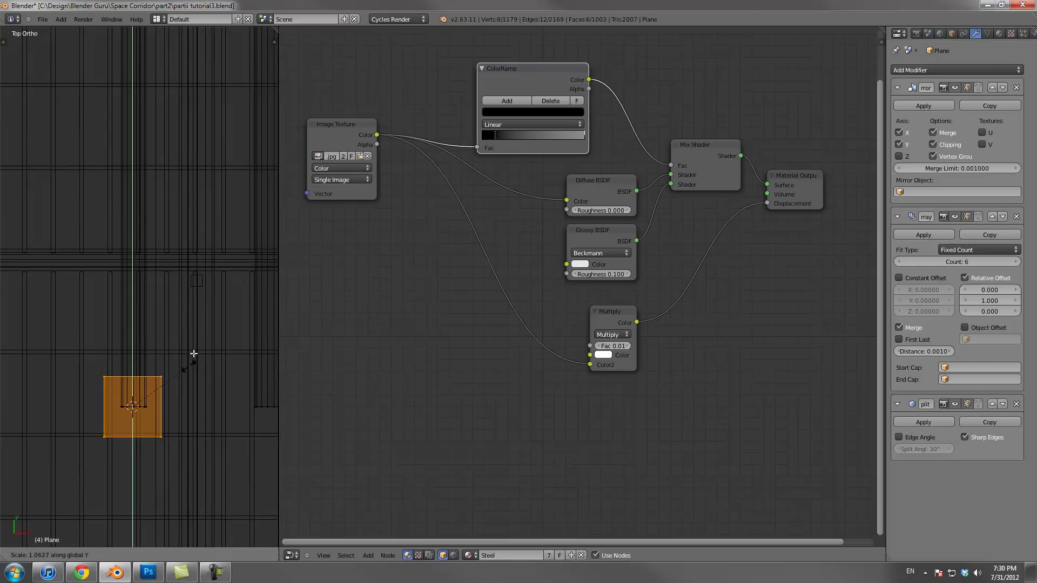
click(194, 375)
Lower the block slightly along Z and narrow it along X around the pipe in the front view
key(KP_1)
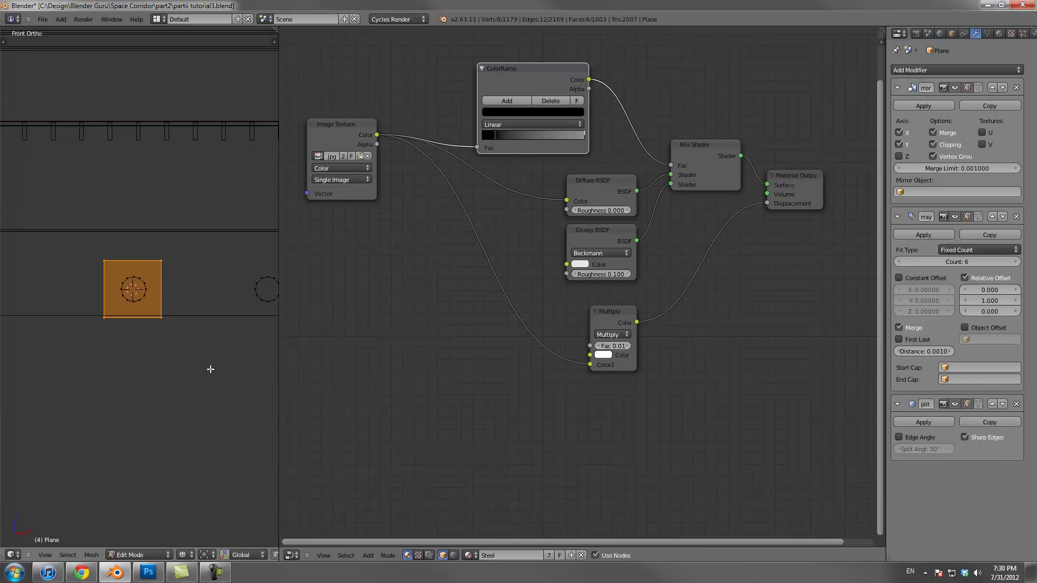
key(g)
key(z)
click(231, 348)
key(s)
key(x)
click(186, 319)
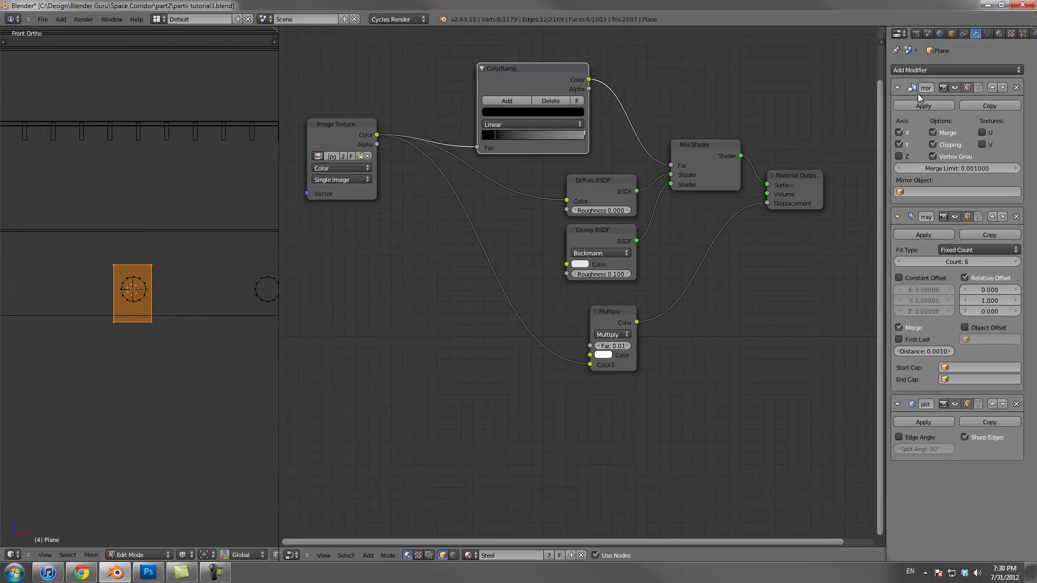
Select the whole first pipe mesh and give it the existing White Light material
click(999, 34)
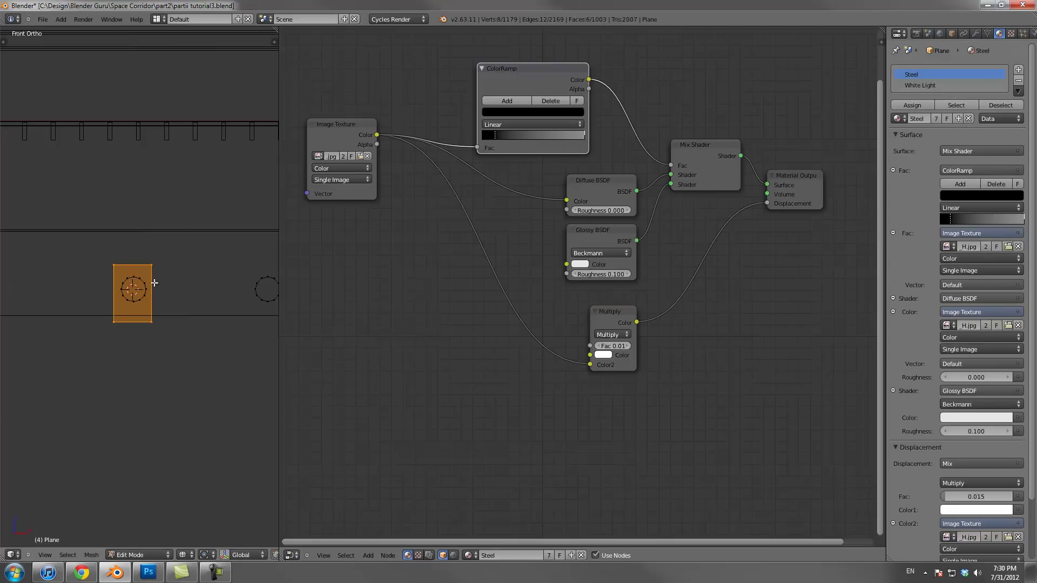
right_click(148, 283)
key(ctrl+l)
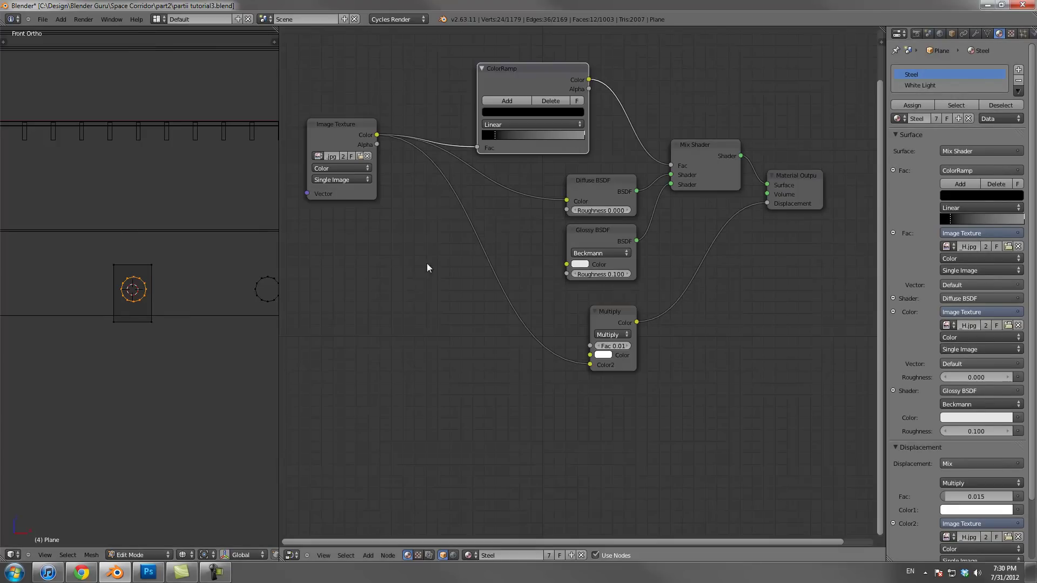
click(936, 85)
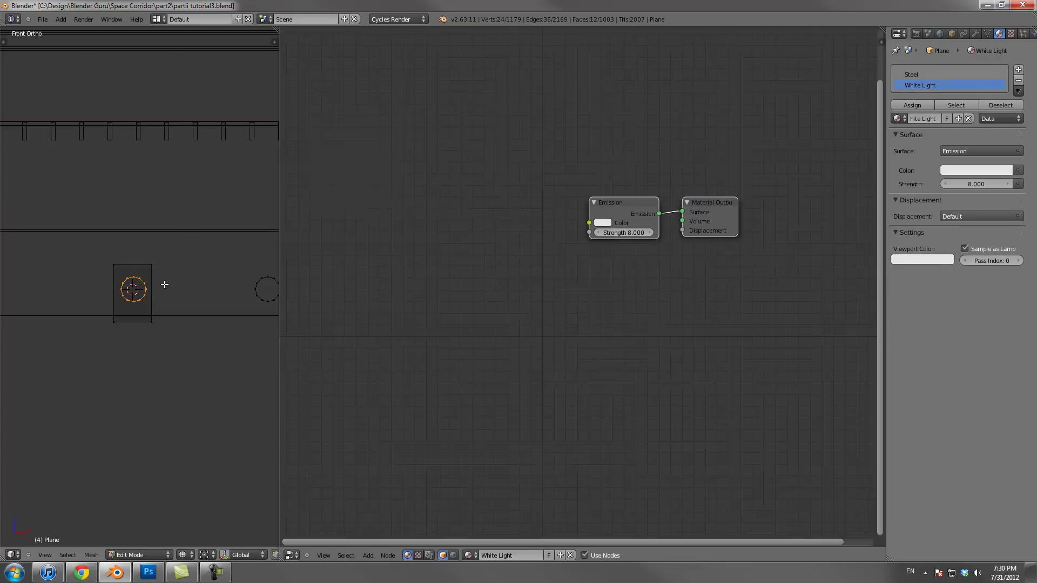
Add a material slot holding the existing Black Plastic material and apply it to the end block around the first pipe
click(1018, 71)
click(898, 126)
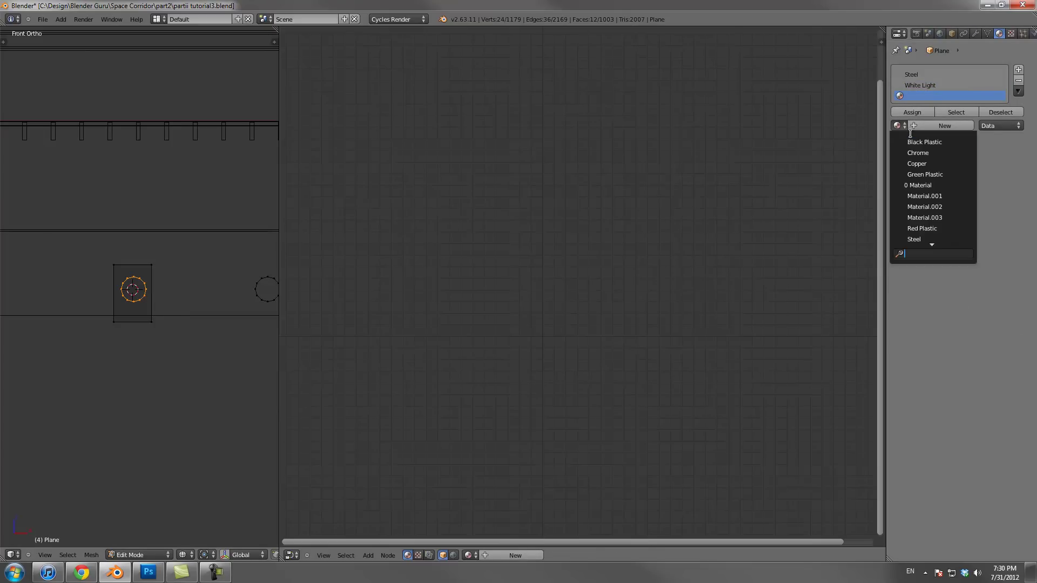
click(916, 141)
right_click(156, 266)
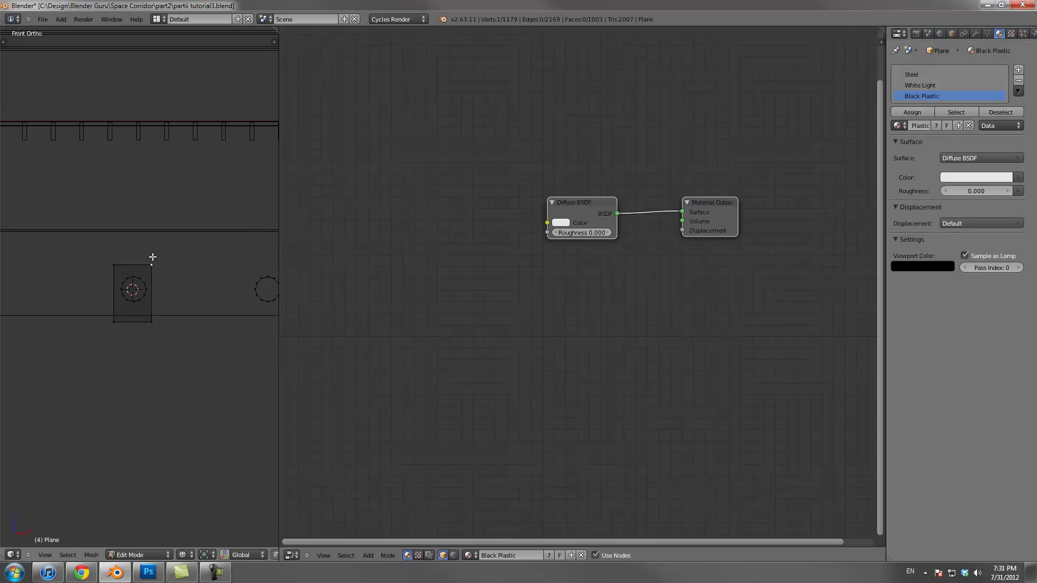
key(ctrl+l)
Duplicate the end block about 0.147 along the X axis so it surrounds the second pipe's end
scroll(140, 297, down, 5)
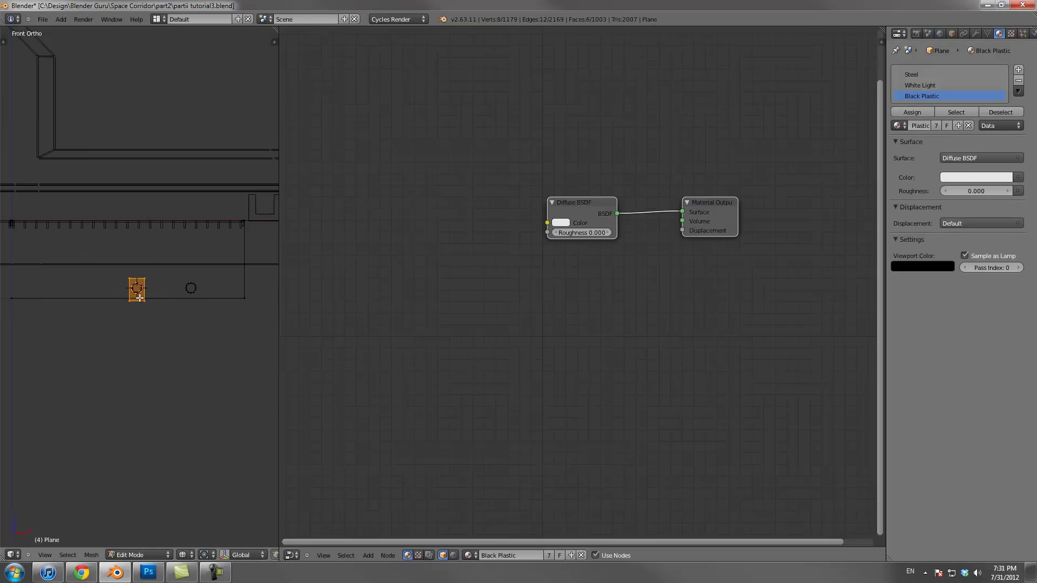
key(shift+d)
key(x)
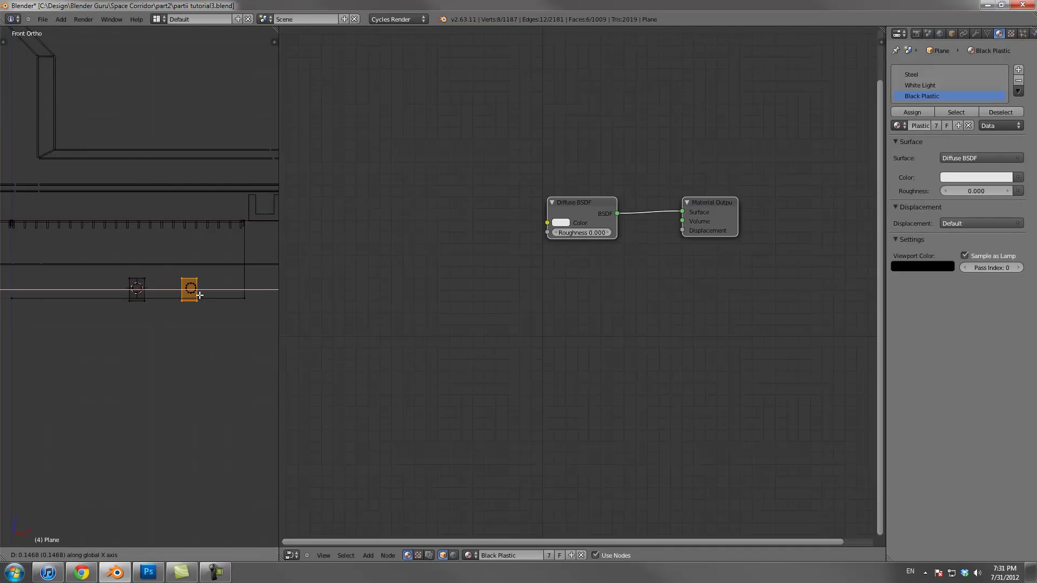
click(199, 294)
Leave mesh editing, return to a solid-shaded camera view with nothing selected, and save the file
key(Tab)
key(KP_0)
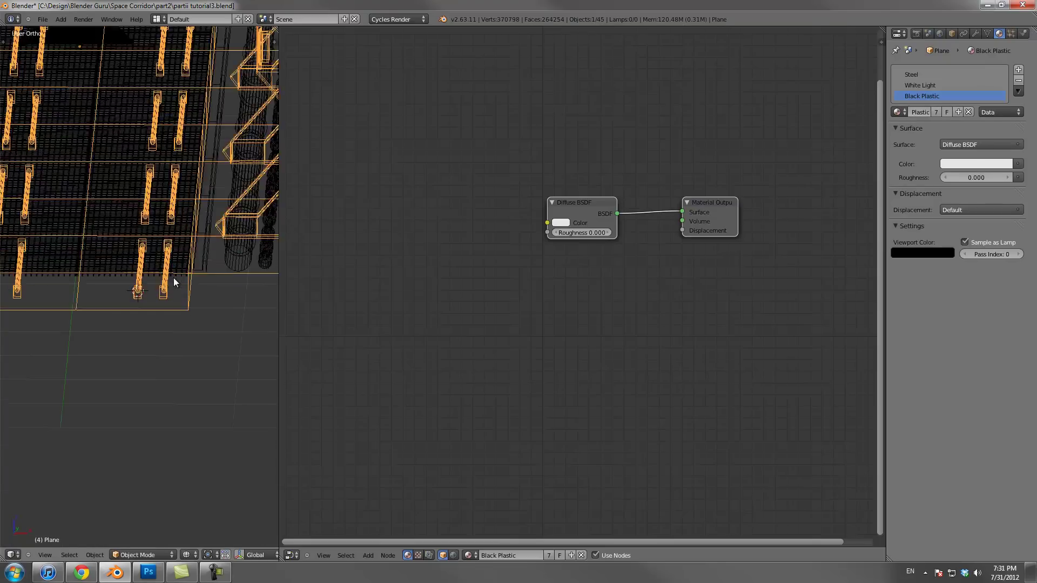
key(z)
scroll(174, 282, down, 3)
key(a)
key(ctrl+s)
click(173, 283)
scroll(153, 374, down, 2)
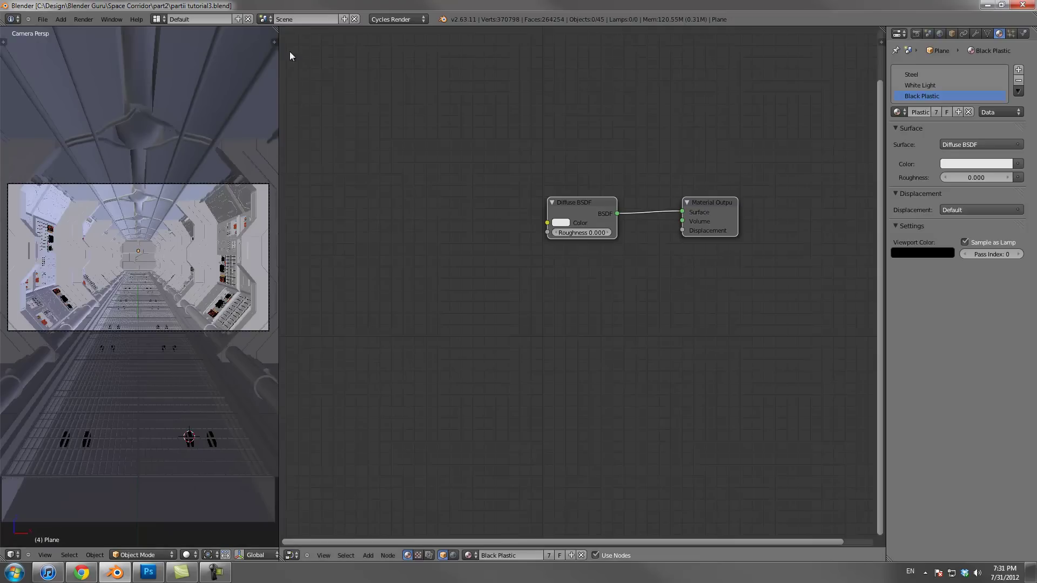
Widen the 3D view, edit the corridor wall mesh and select all its faces that use the White Light material
drag(278, 64, 456, 95)
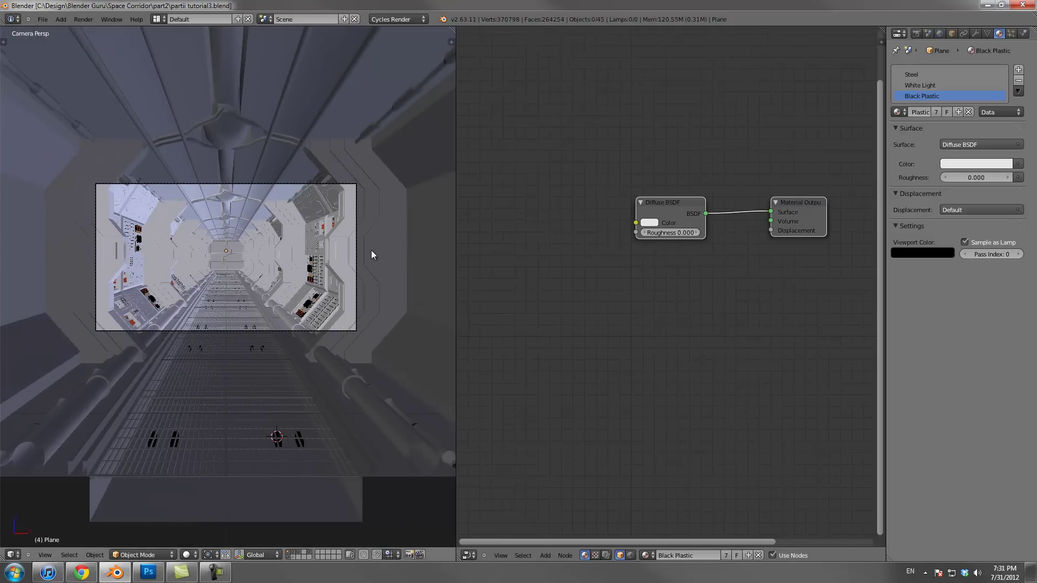
key(Home)
right_click(432, 166)
shift+middle_drag(432, 167, 326, 237)
scroll(326, 238, up, 2)
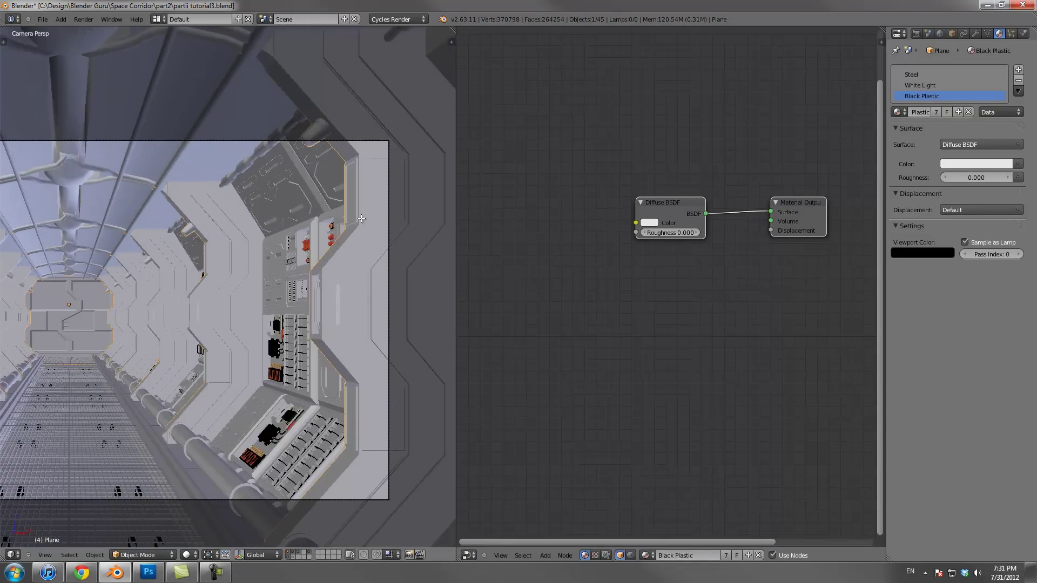
key(Tab)
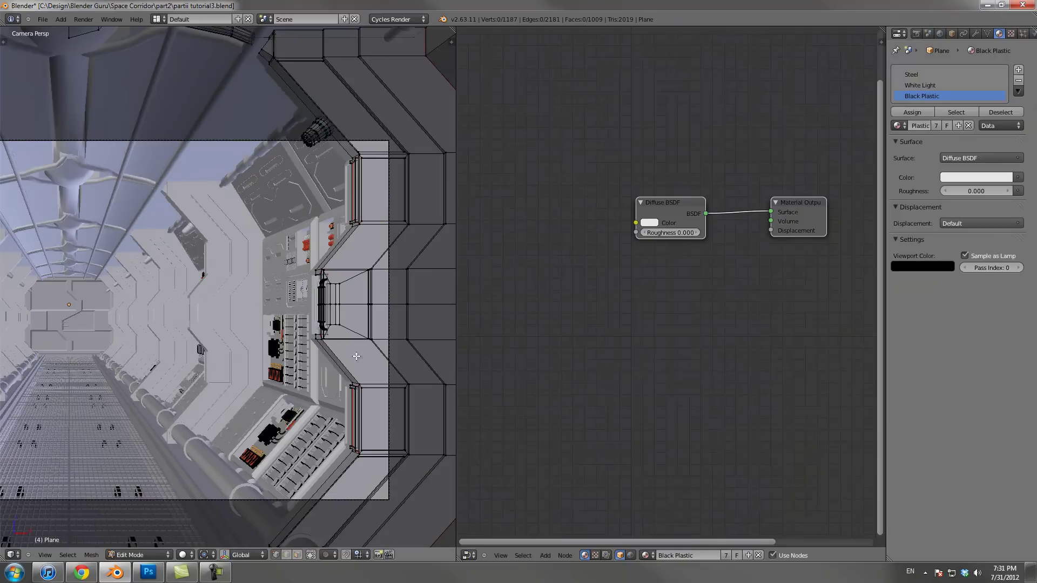
click(920, 85)
click(956, 111)
Select the entire second pipe beneath the floor and assign the White Light material to it
scroll(283, 420, down, 2)
key(Tab)
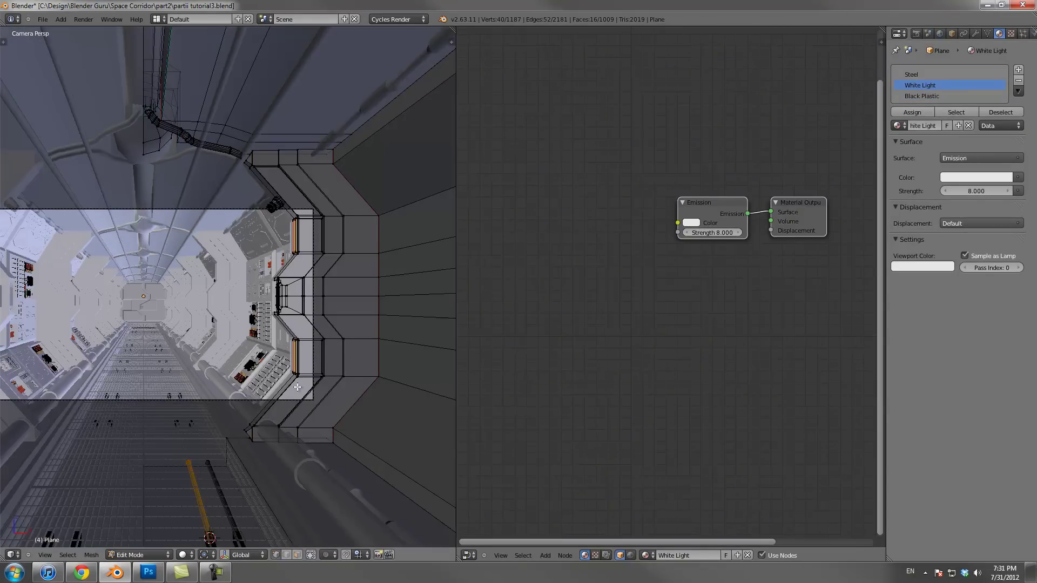
key(Home)
key(Tab)
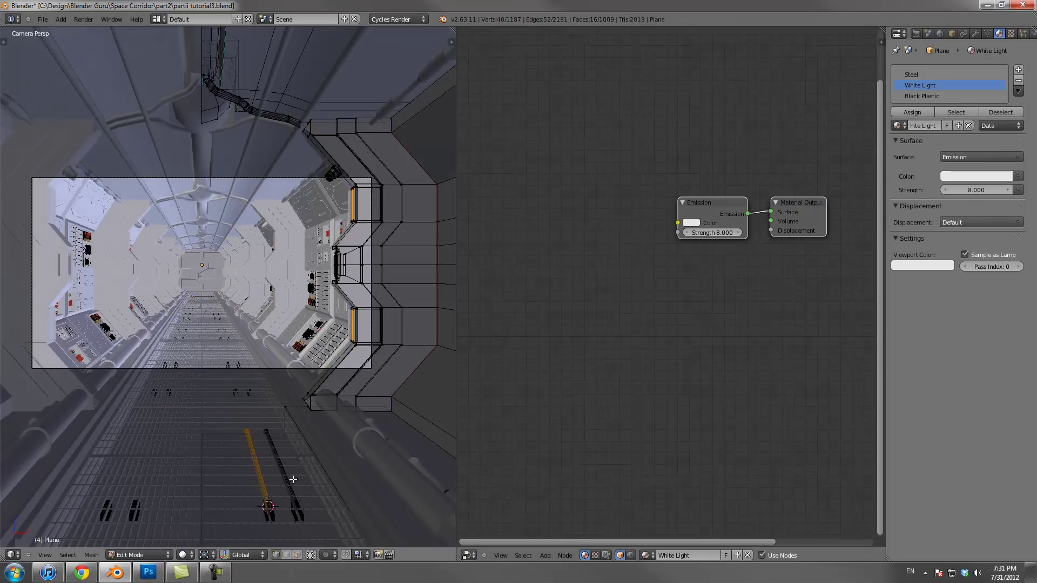
right_click(265, 430)
key(l)
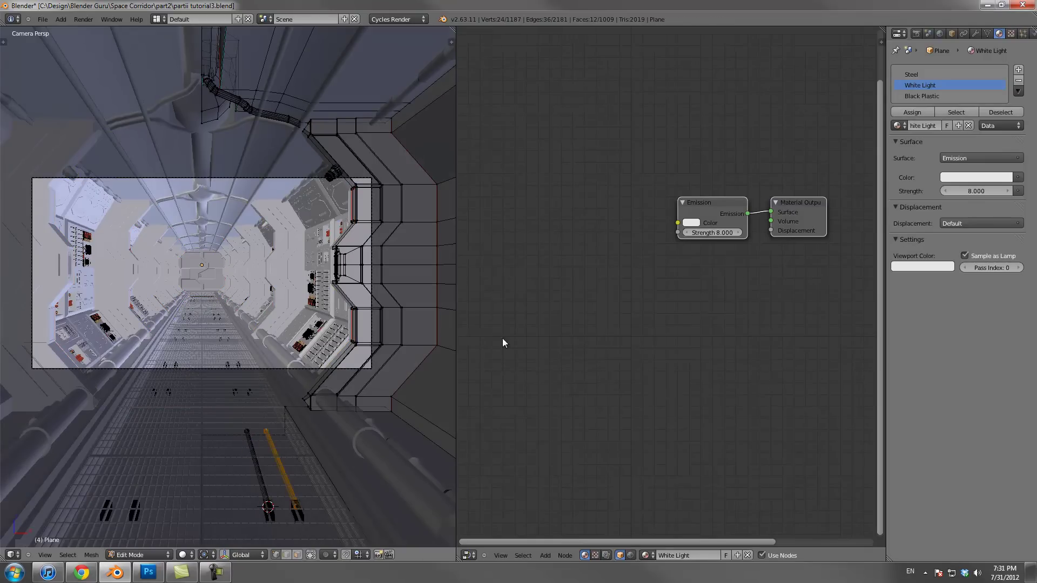
click(912, 112)
Leave mesh editing, deselect everything and save the file over the existing one
key(Tab)
key(a)
key(ctrl+s)
click(232, 366)
key(ctrl+s)
click(237, 390)
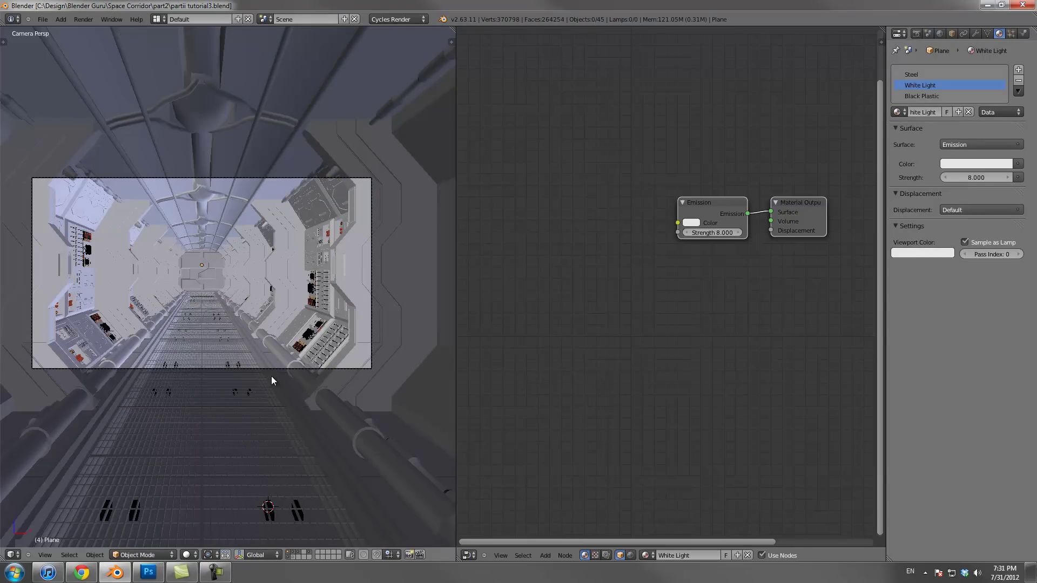
Render the corridor from the camera and examine the glowing floor pipes, walls and side pipes in the result
key(F12)
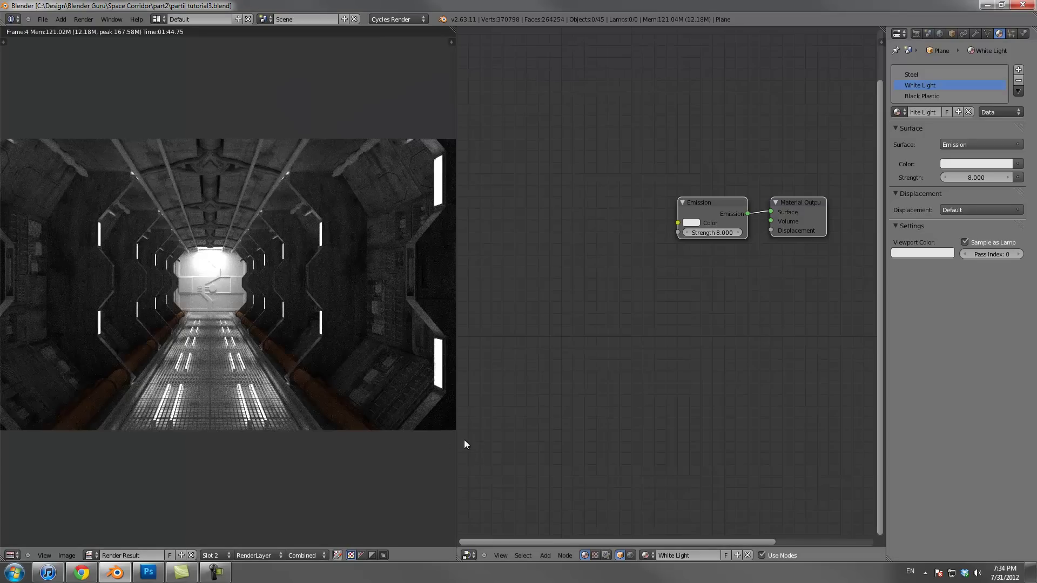
drag(455, 447, 567, 449)
middle_drag(336, 438, 357, 438)
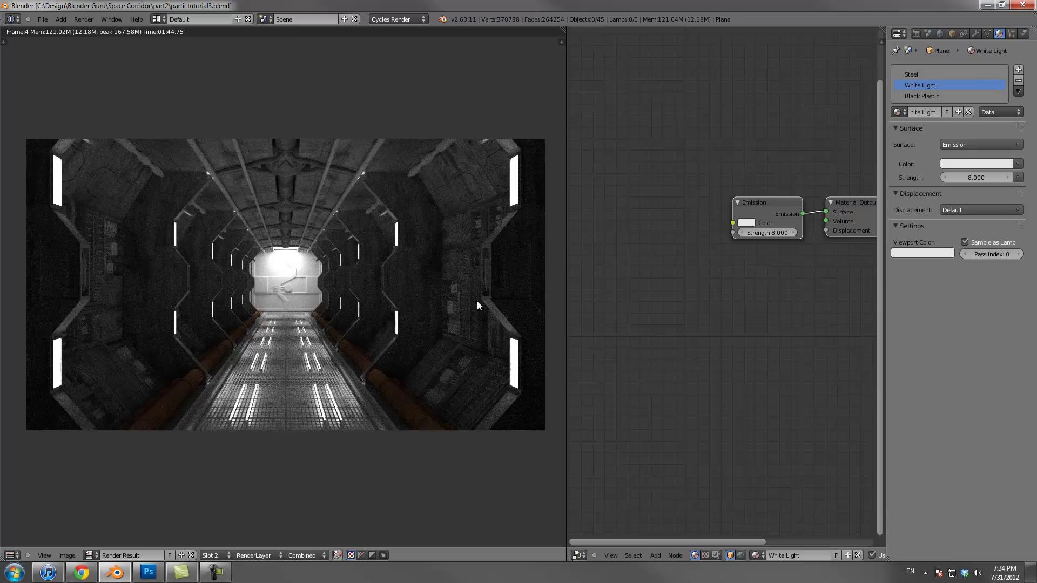
scroll(461, 313, up, 3)
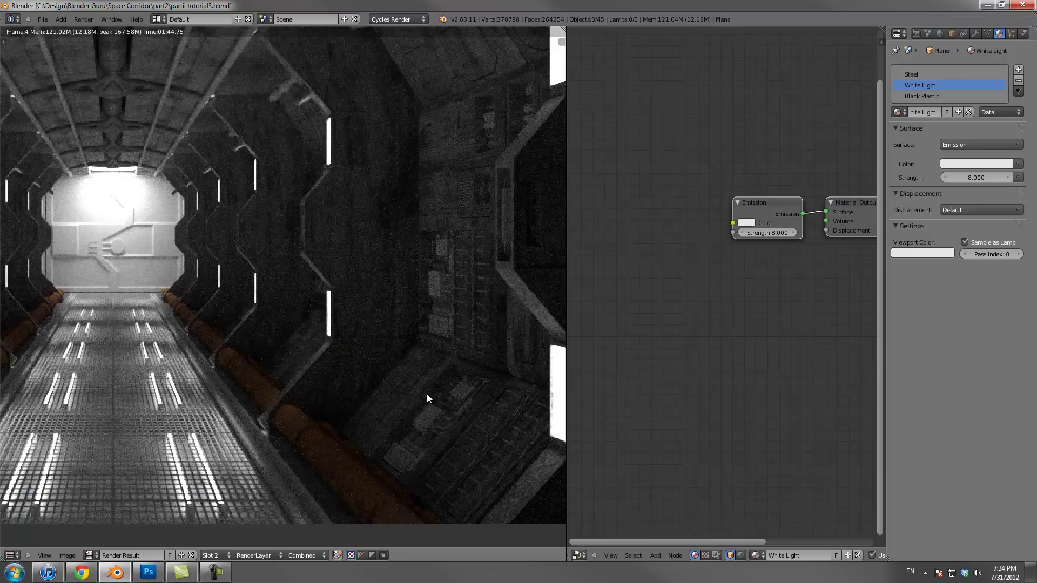
scroll(427, 394, down, 4)
middle_drag(265, 338, 371, 358)
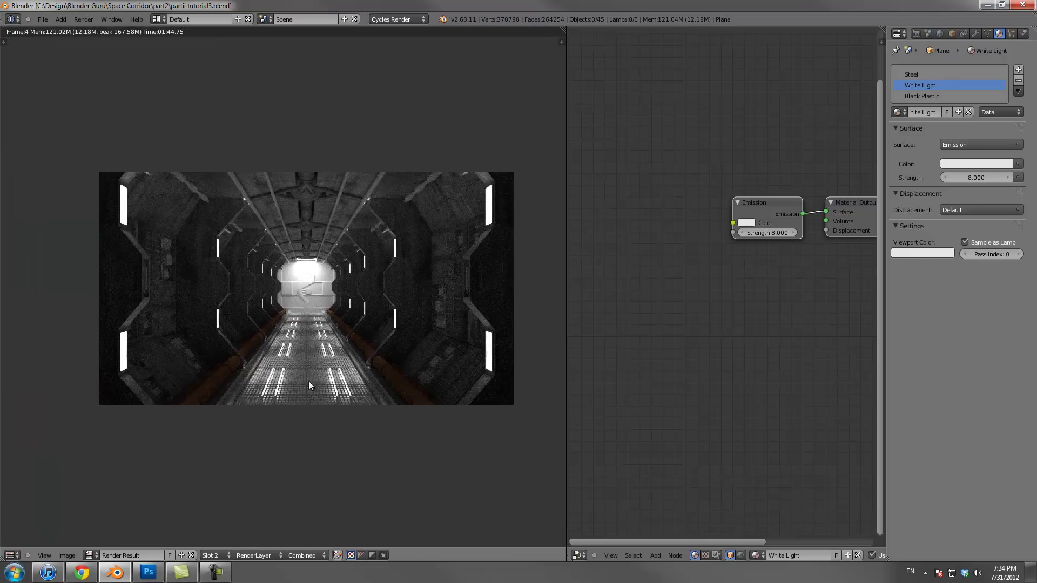
scroll(324, 262, up, 2)
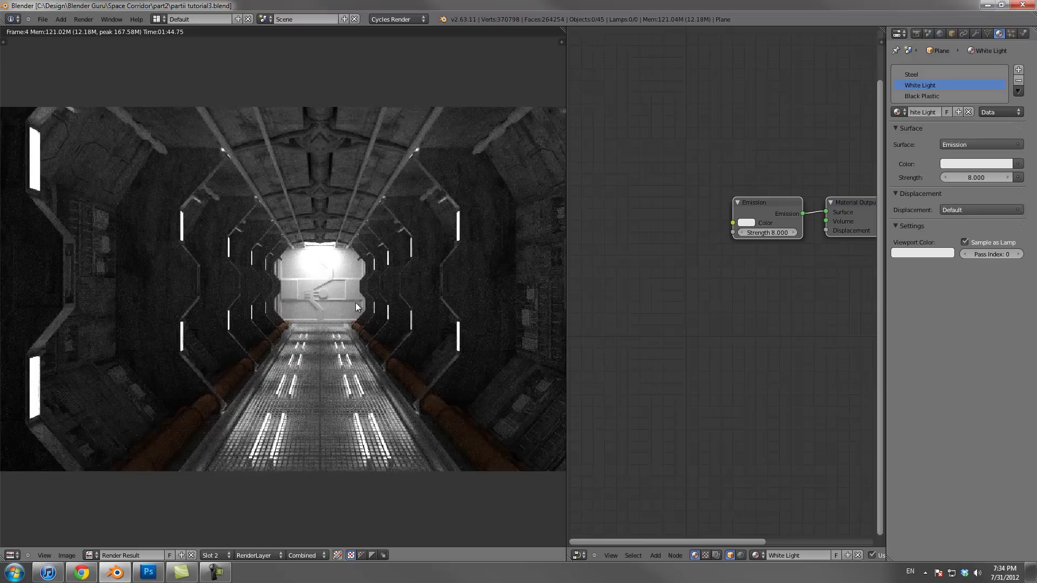
key(Escape)
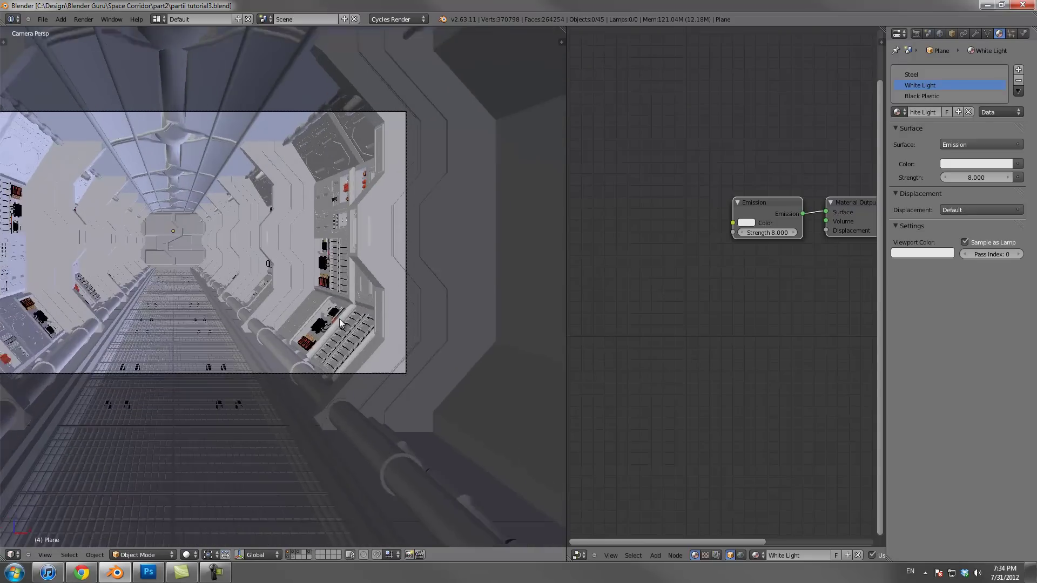
Select the large pipe running along the corridor's side and enlarge the node editor around its material nodes
scroll(283, 352, up, 1)
right_click(283, 352)
scroll(284, 353, up, 2)
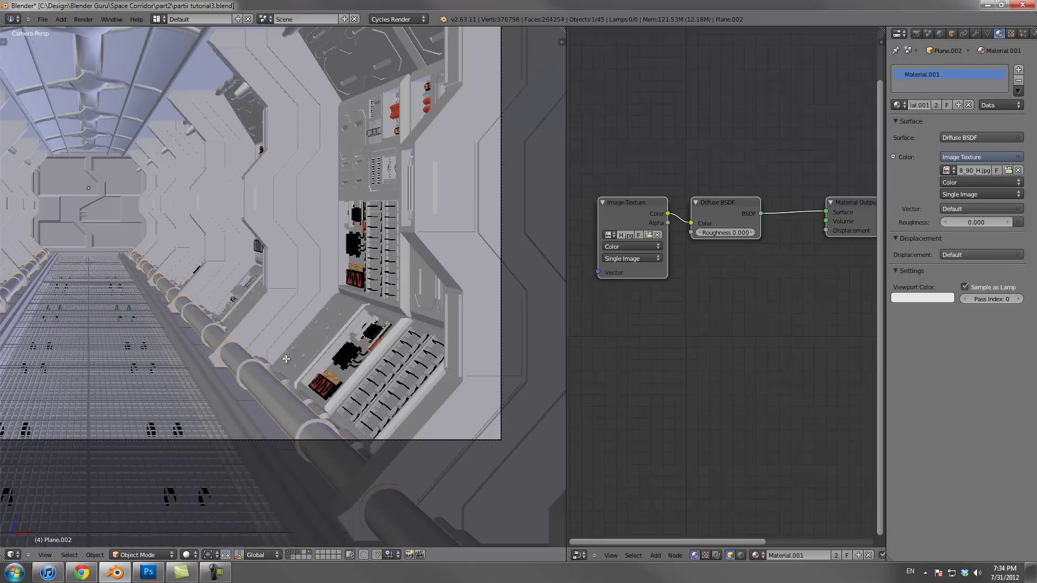
scroll(676, 375, down, 2)
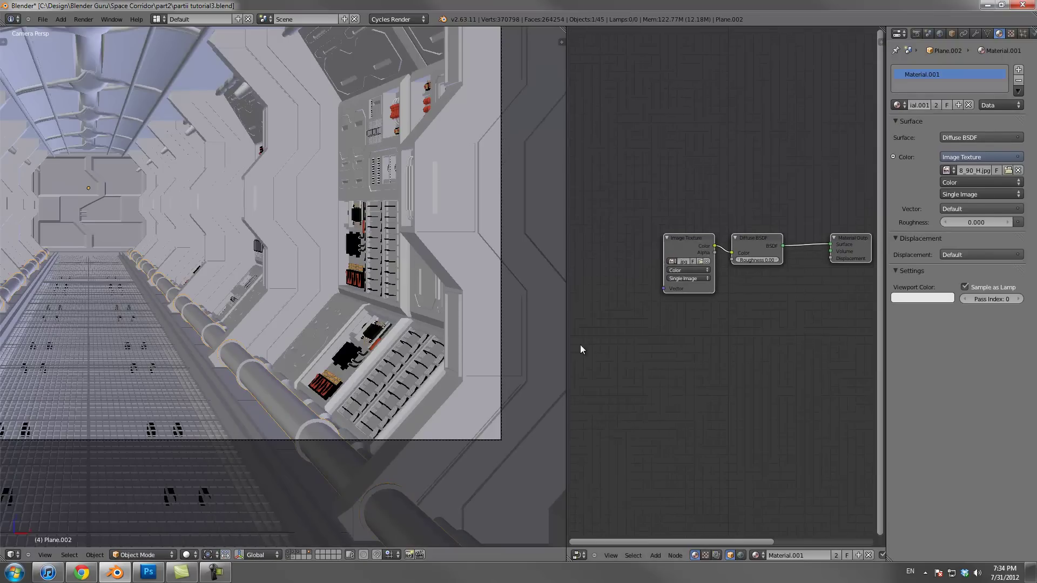
drag(565, 346, 381, 373)
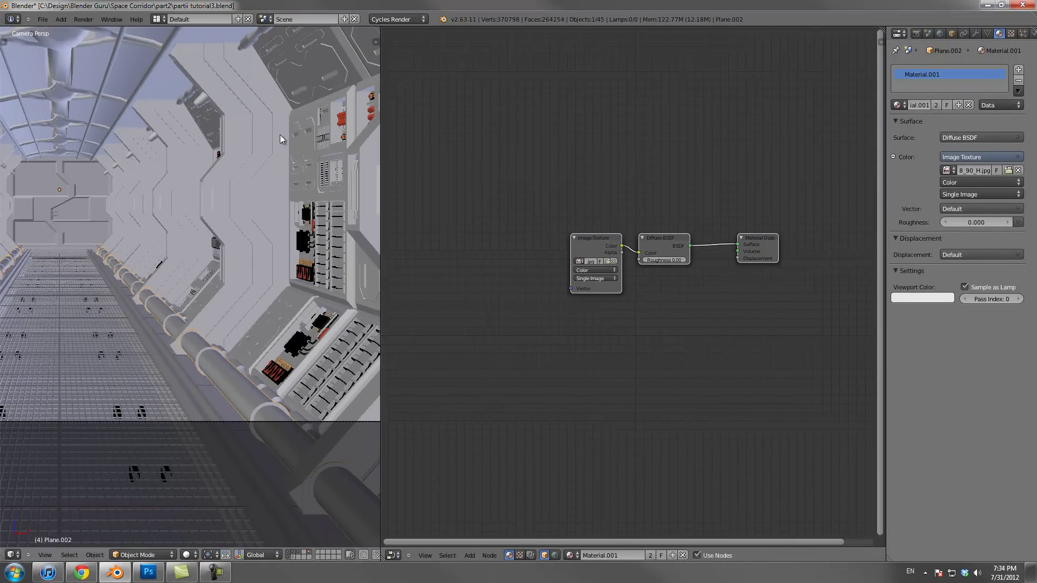
scroll(568, 328, up, 3)
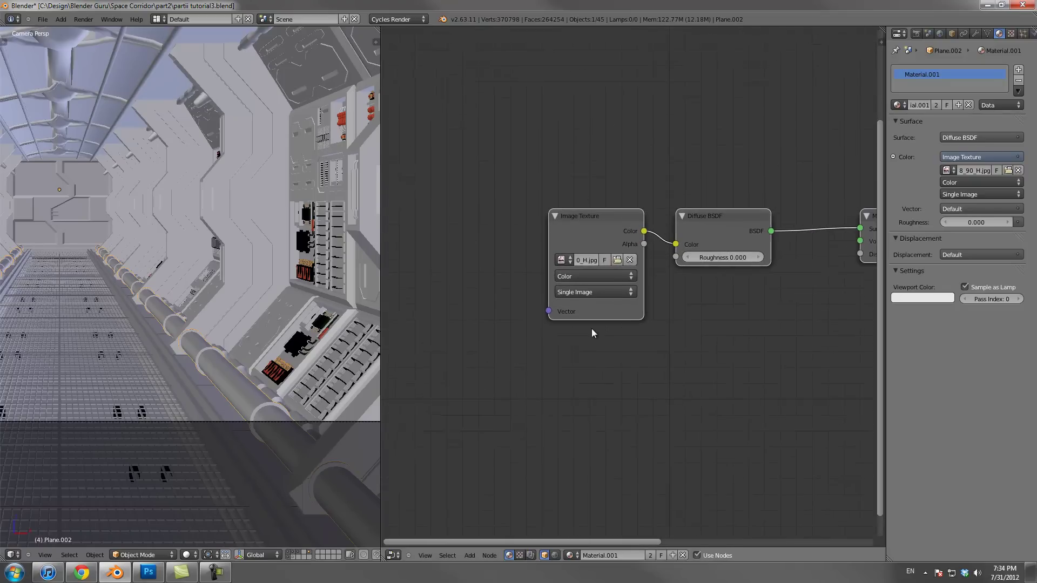
scroll(565, 312, down, 2)
Add a Glossy BSDF node below the Diffuse BSDF and move the Material Output node farther away to make room
key(shift+a)
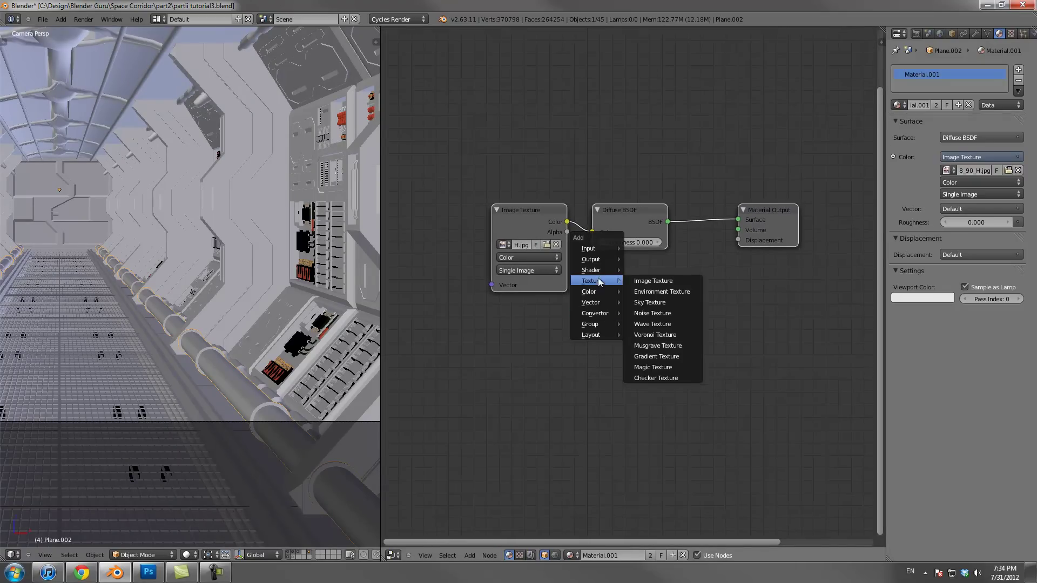
mouse_move(594, 270)
click(652, 292)
key(g)
click(589, 289)
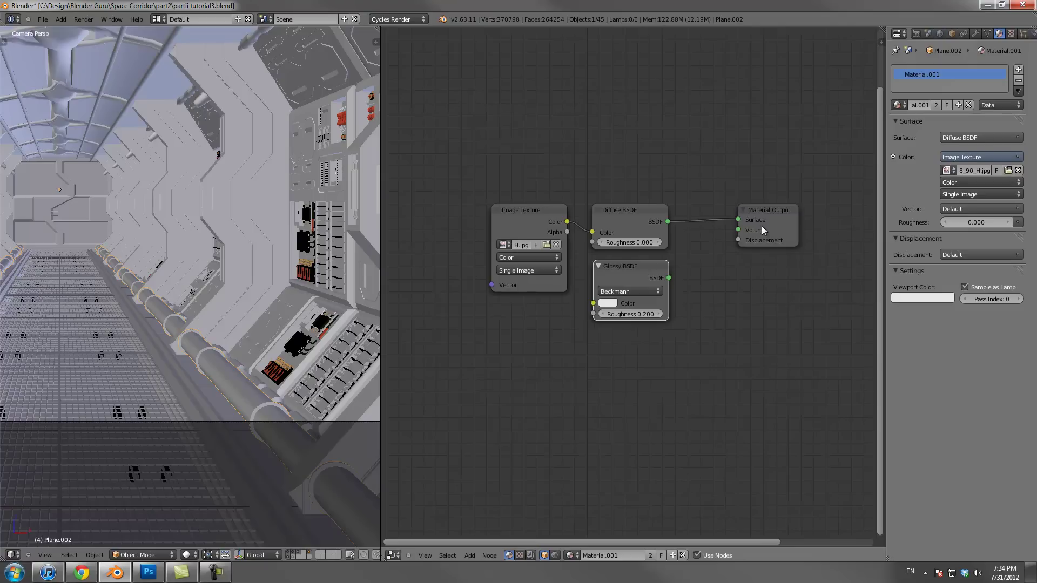
drag(761, 227, 855, 231)
Try inserting a second Glossy BSDF node on the link between the Diffuse BSDF and the Material Output
key(shift+a)
mouse_move(741, 237)
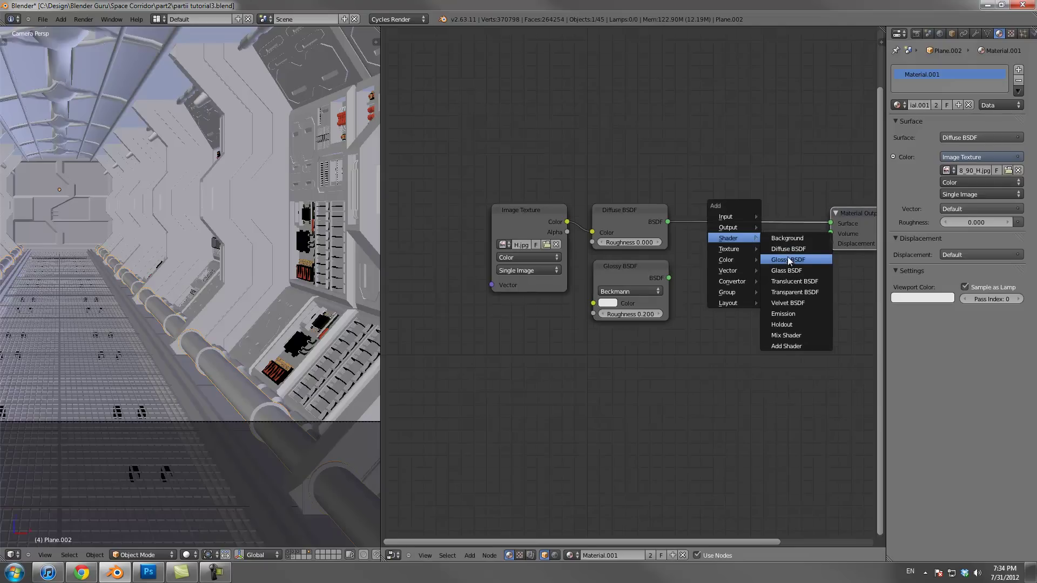
click(786, 261)
click(717, 234)
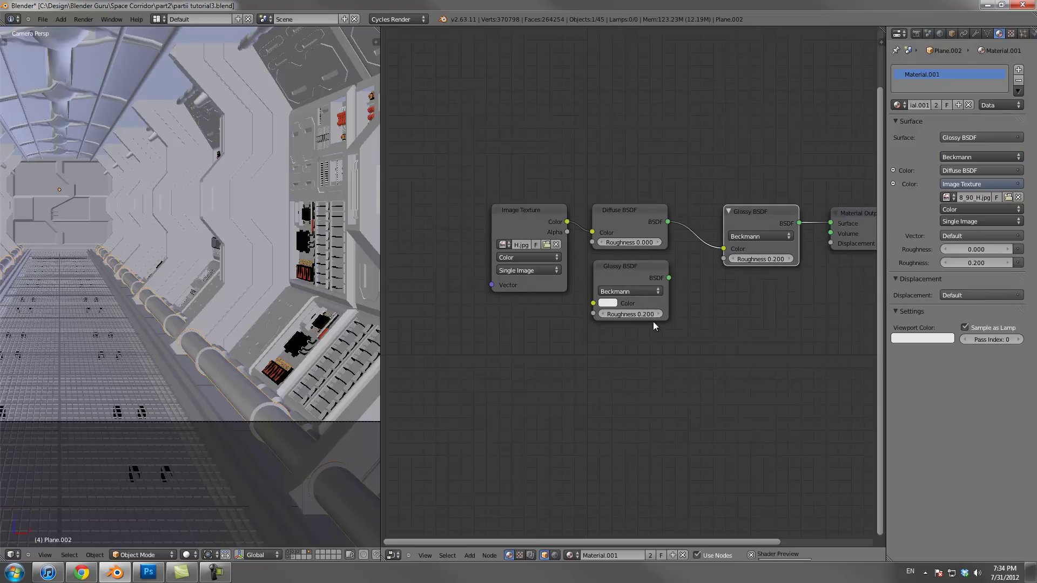
Show only the layers with the light plane and the floor with its pipes, and set the viewport shading to Rendered
scroll(238, 432, down, 3)
click(294, 556)
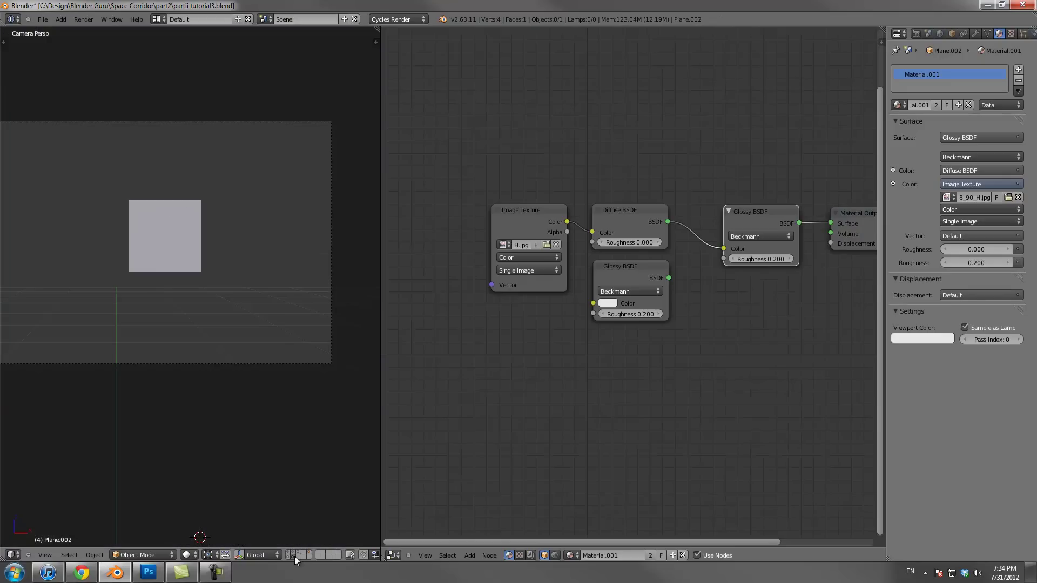
shift+click(310, 550)
scroll(237, 339, up, 3)
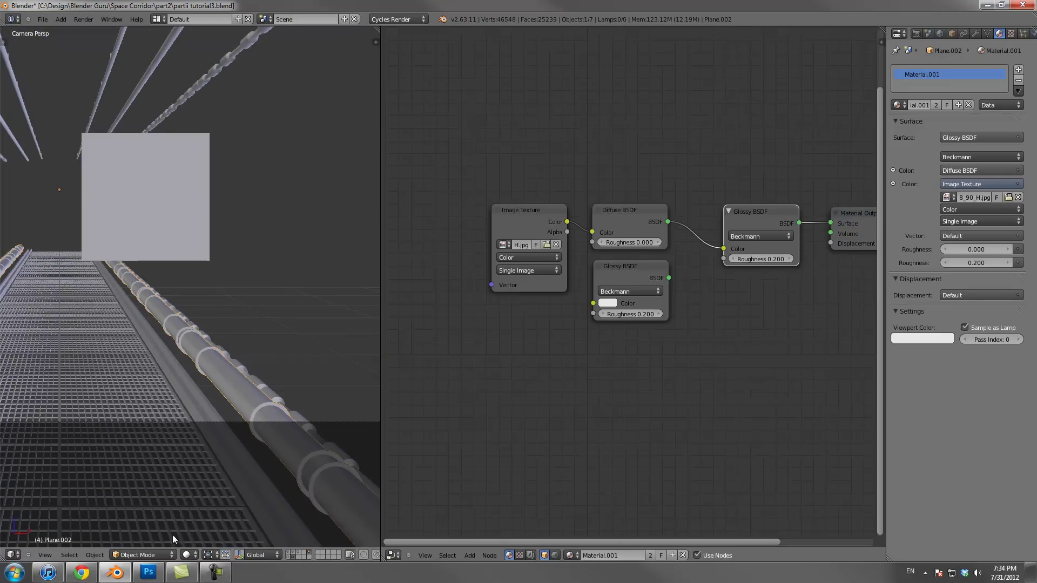
click(187, 555)
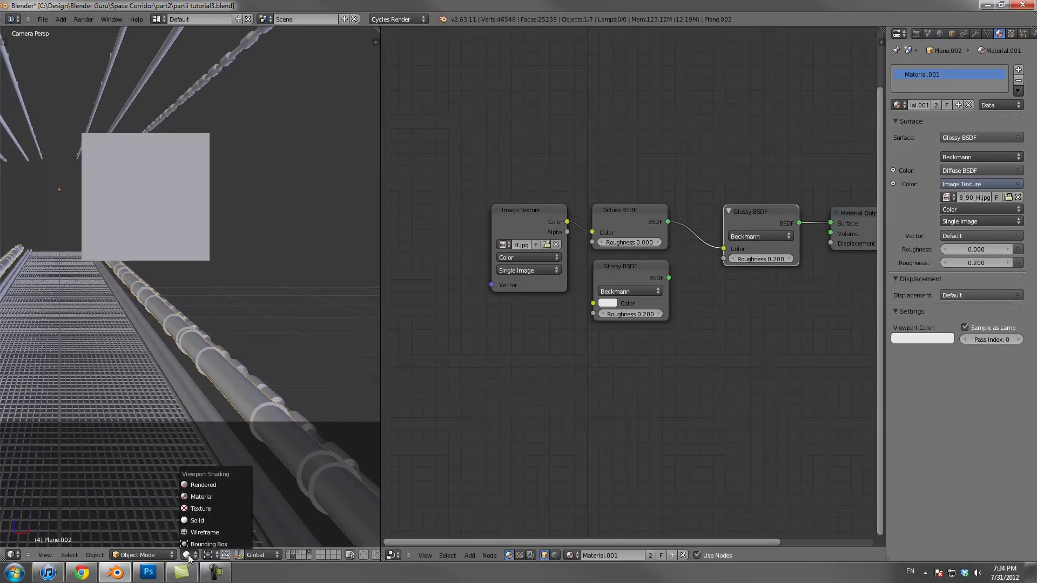
click(213, 485)
Delete the surplus Glossy BSDF node before the Material Output and add a Mix Shader node in its place
drag(669, 277, 737, 215)
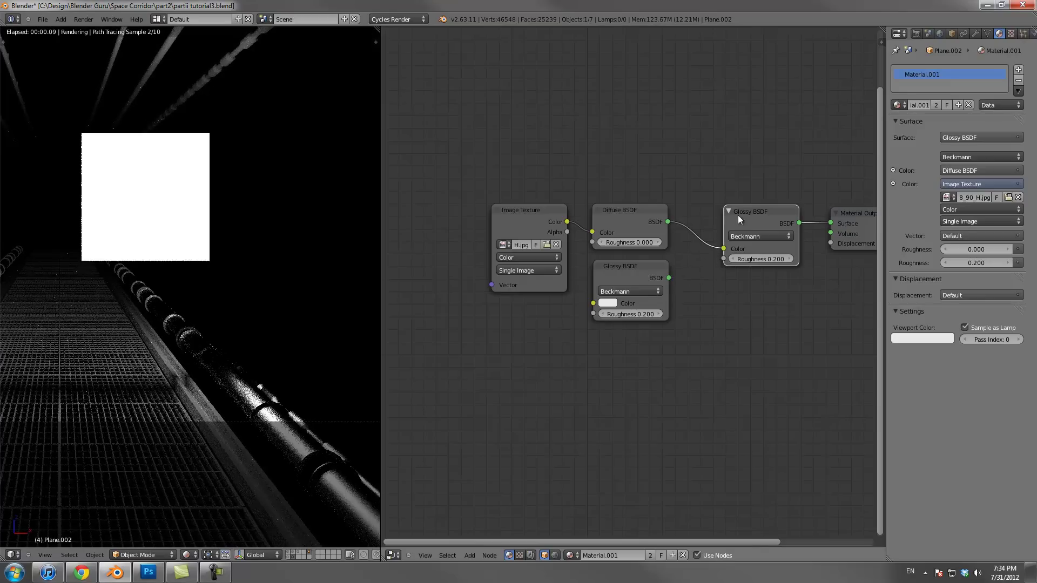
key(x)
key(shift+a)
mouse_move(729, 239)
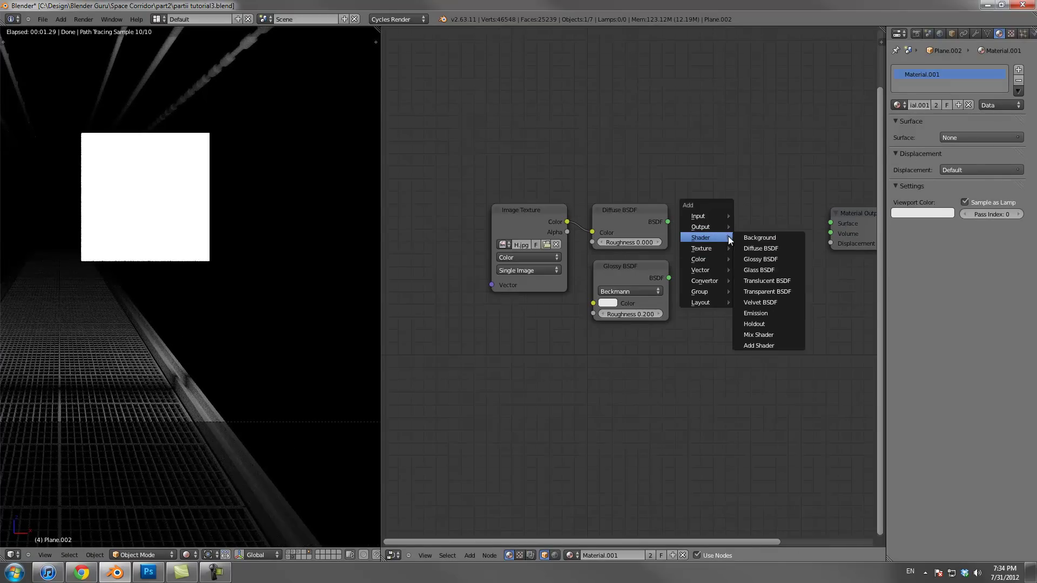
click(761, 335)
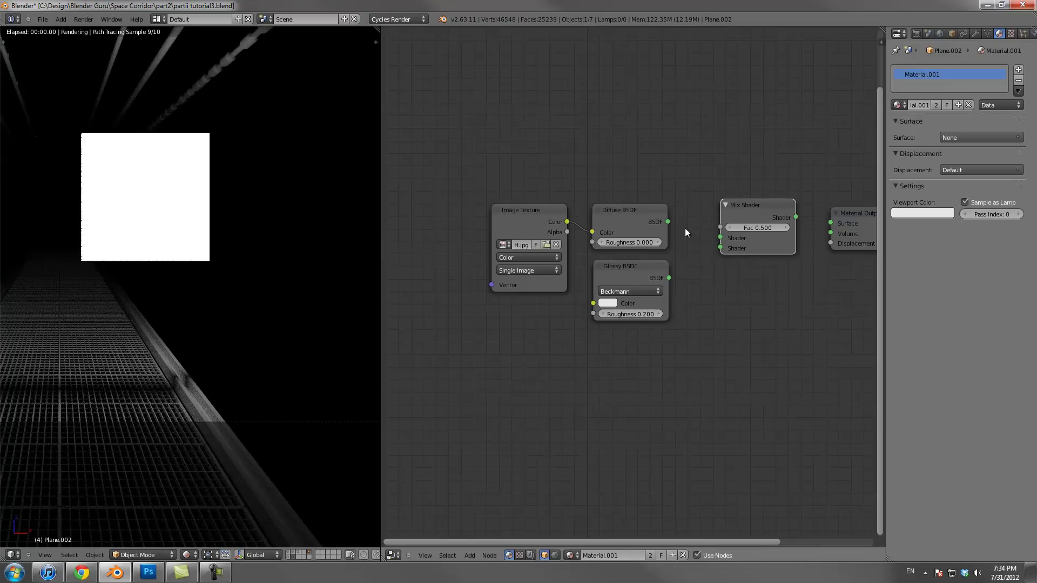
Link the Diffuse and Glossy BSDF nodes into the Mix Shader and its output to the Material Output's Surface
drag(720, 247, 669, 277)
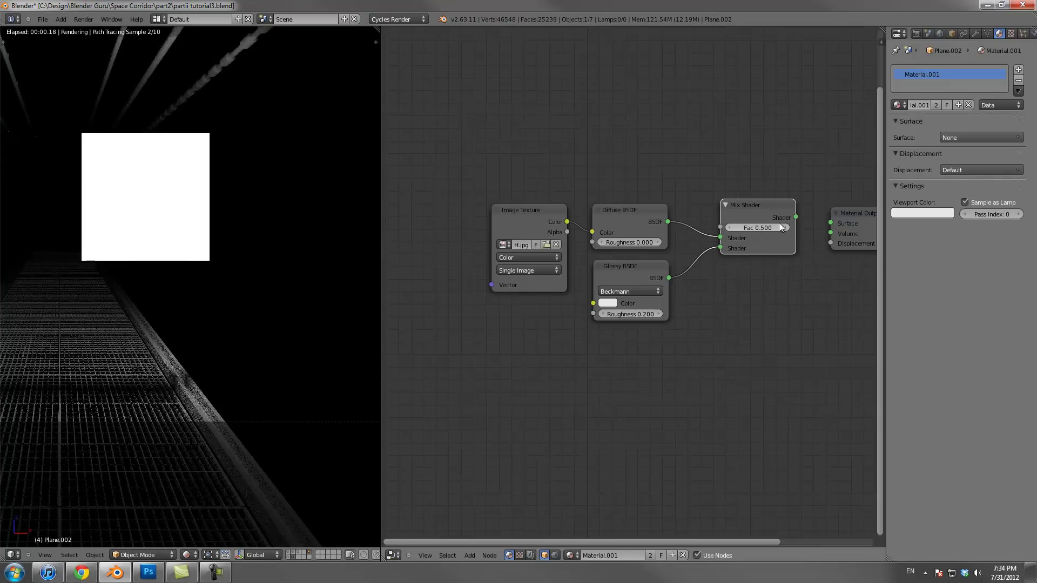
drag(831, 225, 830, 223)
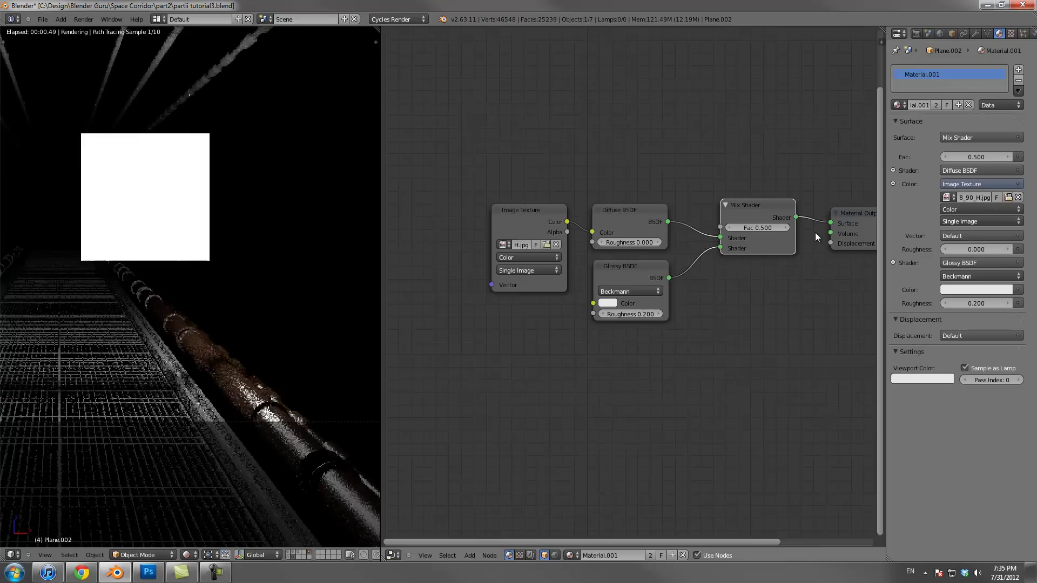
scroll(200, 306, up, 5)
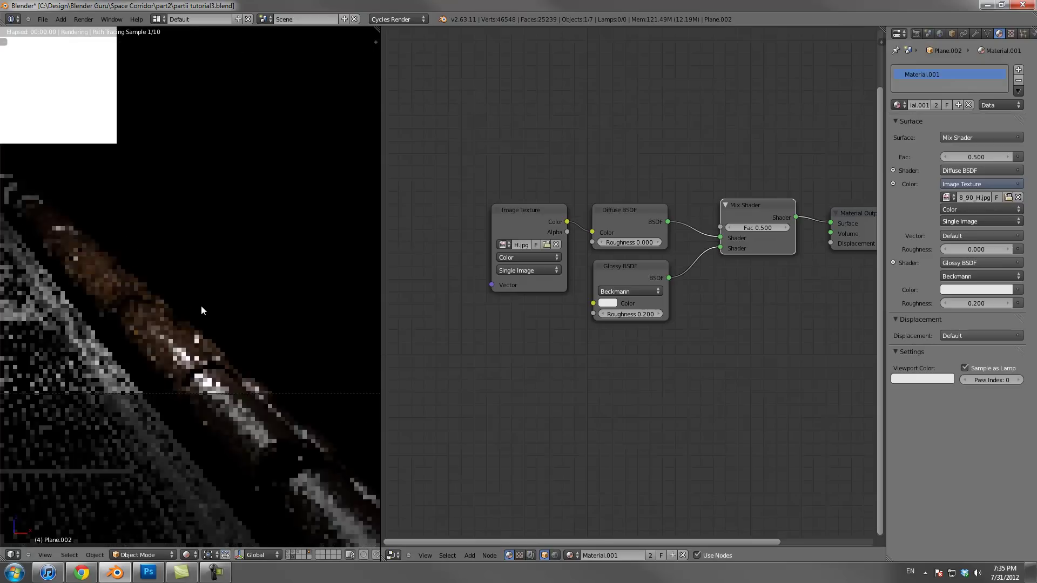
scroll(570, 342, up, 3)
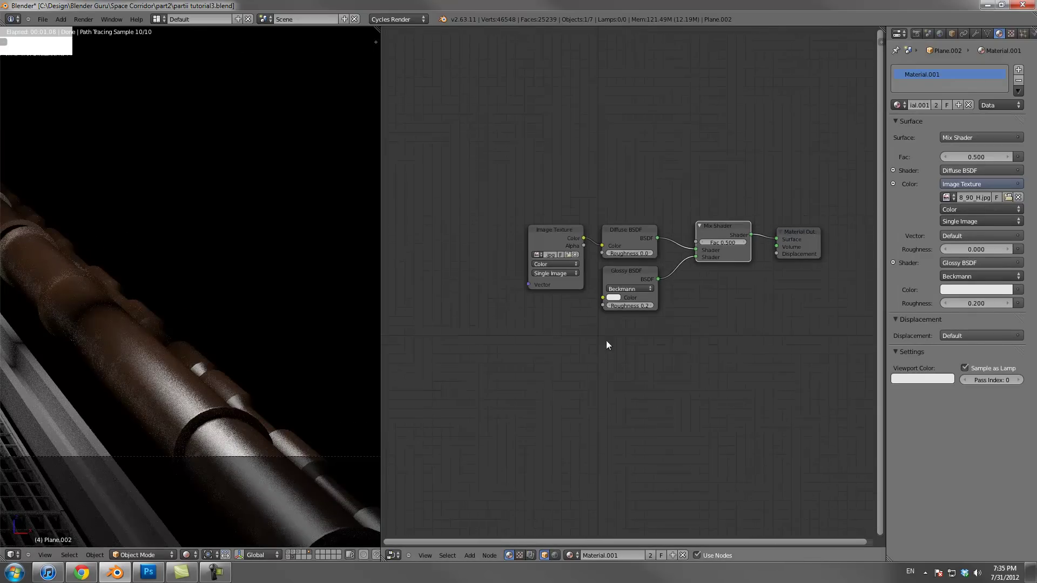
Add a color Mix node below the Glossy BSDF, feeding the Image Texture's color into Color2 and its output into the material's Displacement
key(shift+a)
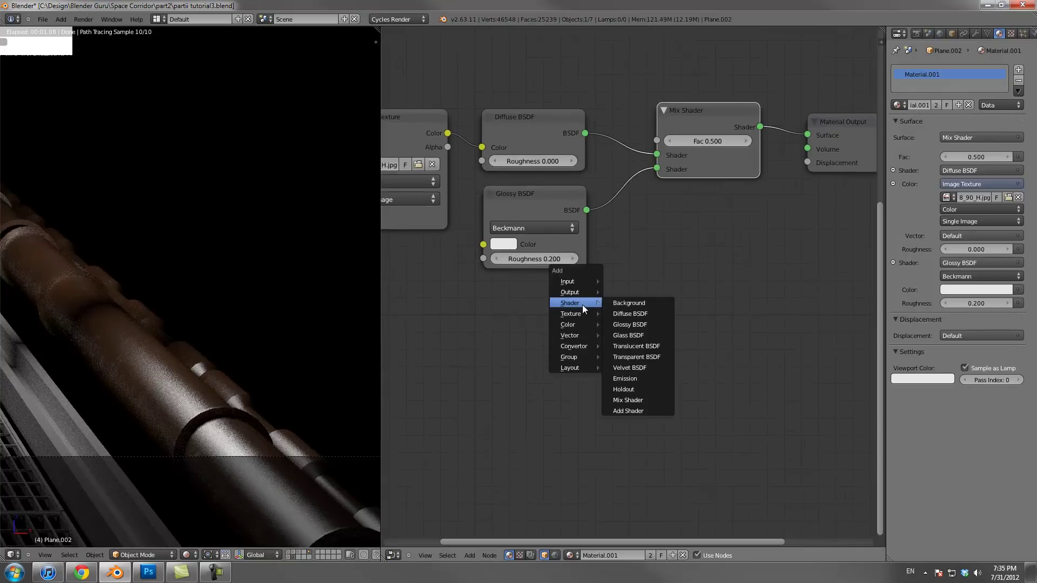
mouse_move(572, 325)
click(617, 347)
click(616, 272)
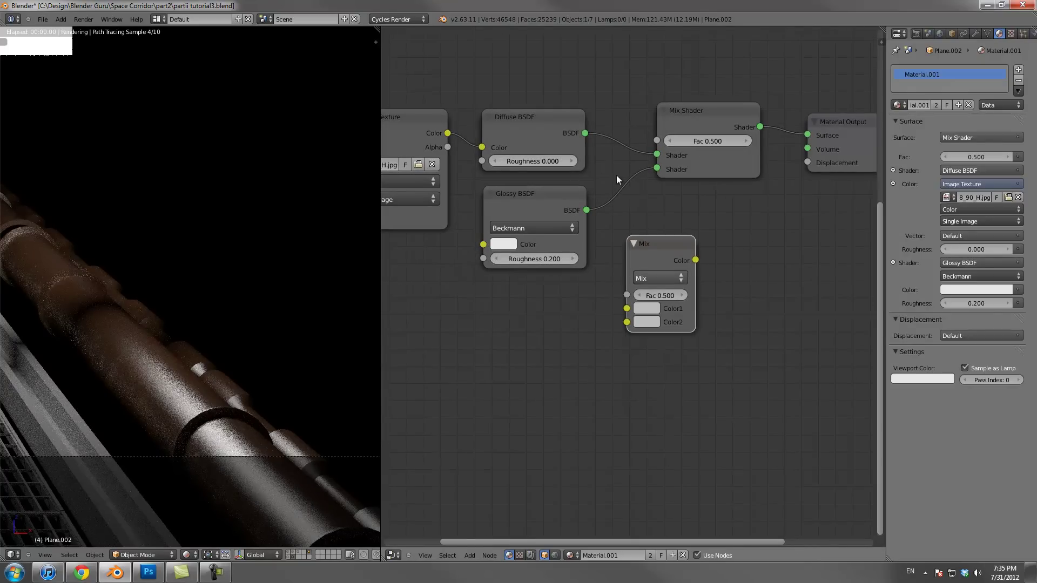
scroll(450, 140, down, 1)
click(450, 175)
drag(485, 164, 623, 317)
click(562, 160)
drag(655, 264, 547, 309)
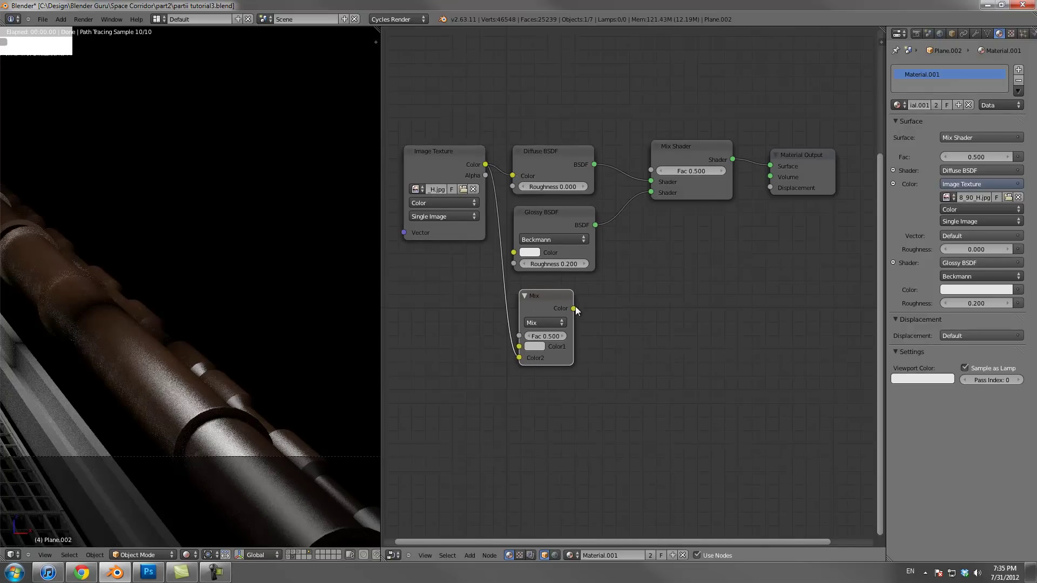
drag(734, 223, 769, 187)
scroll(647, 270, up, 1)
Set the color Mix node's blend type to Multiply, its factor to 0.015 and Color1 to pure white
click(532, 323)
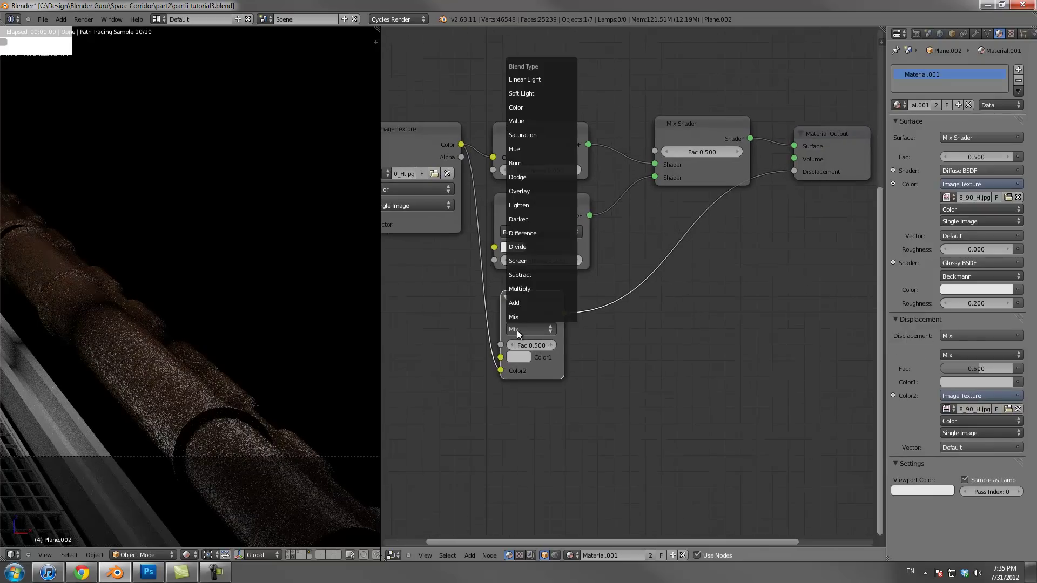
click(537, 289)
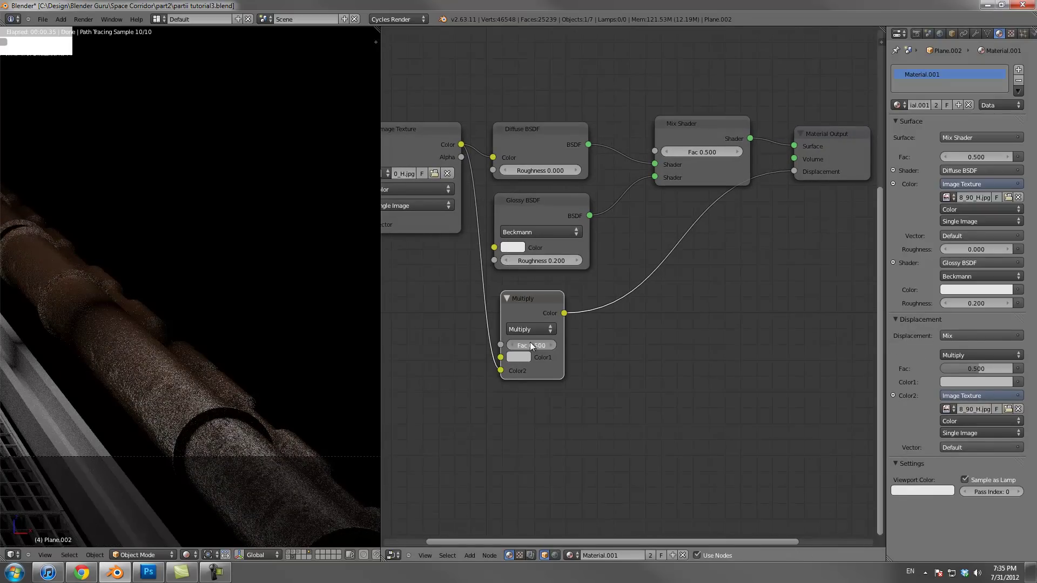
text(15)
key(Return)
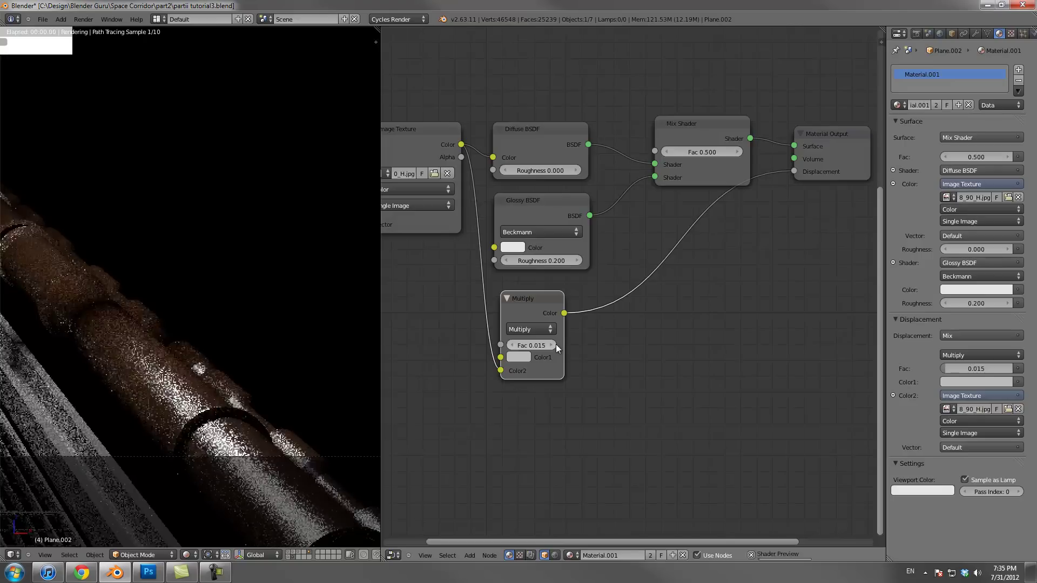
click(519, 358)
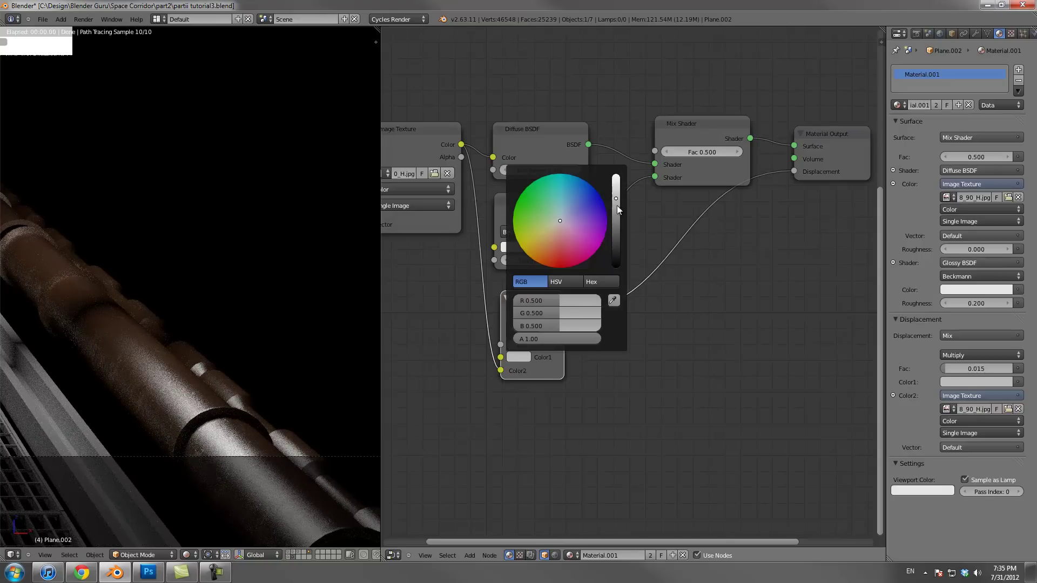
drag(616, 205, 616, 156)
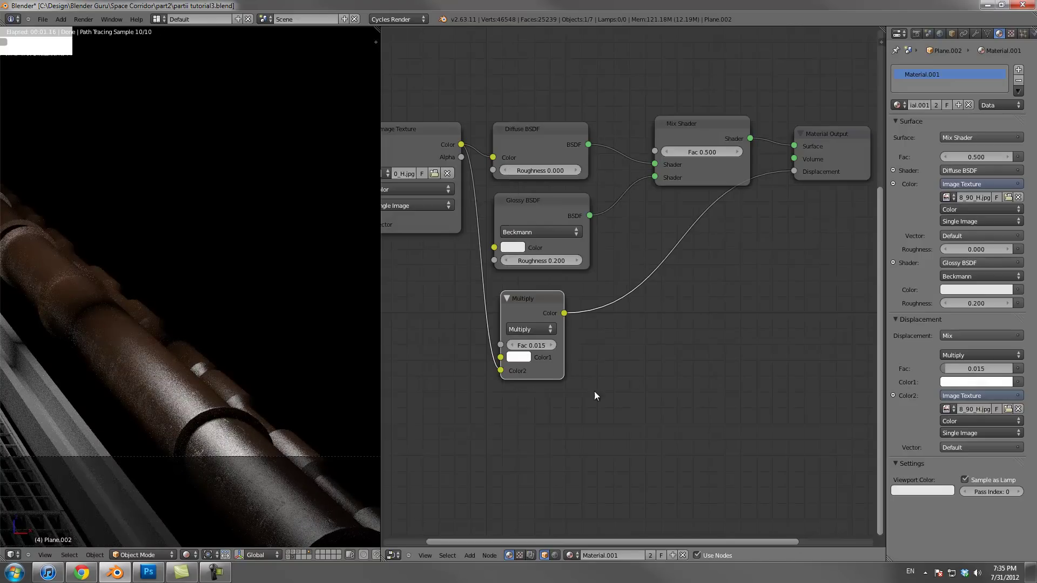
Examine the pipe's bumpy surface up close and set the Multiply node's factor to 0.020
scroll(283, 298, up, 4)
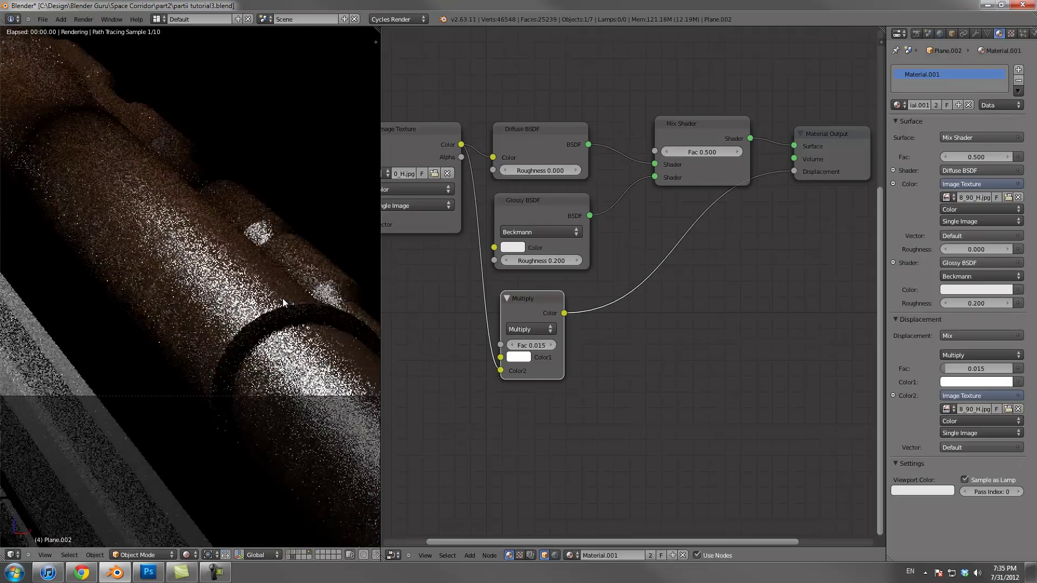
scroll(283, 298, up, 2)
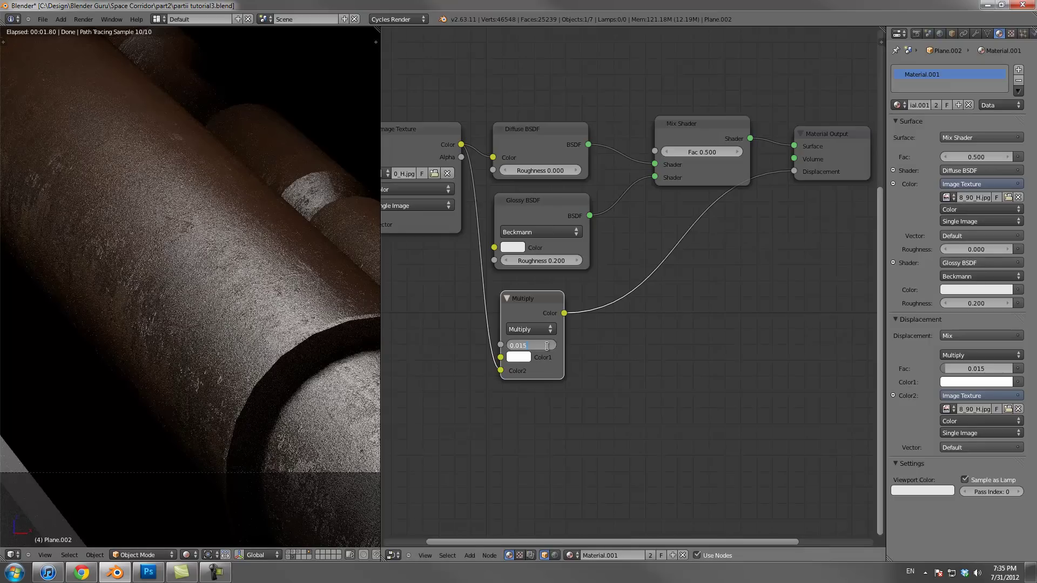
text(2)
key(Return)
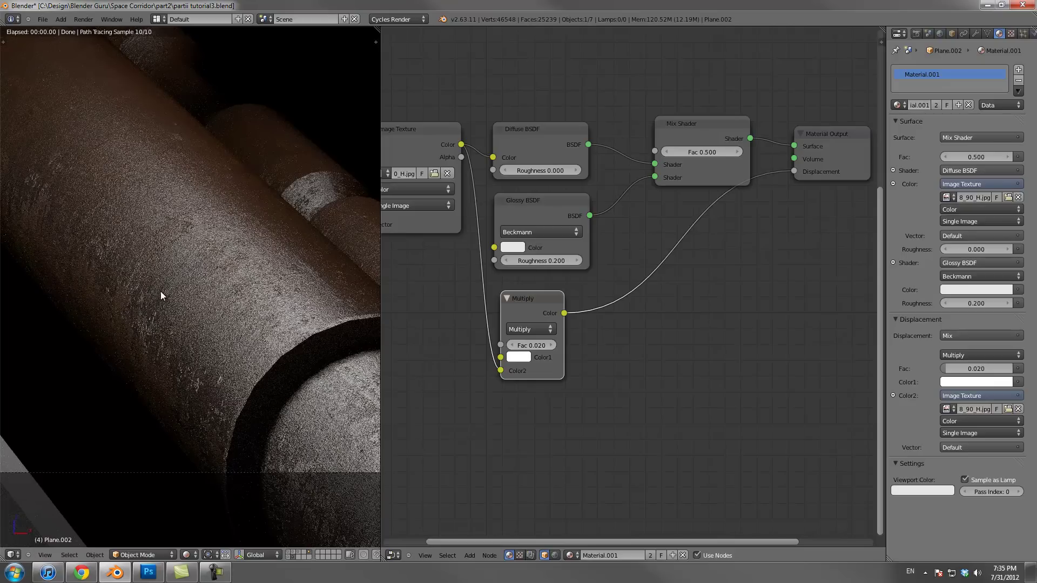
Lower the Glossy BSDF's roughness to 0.100 and check the highlights on the pipe
scroll(161, 296, down, 2)
scroll(607, 297, down, 1)
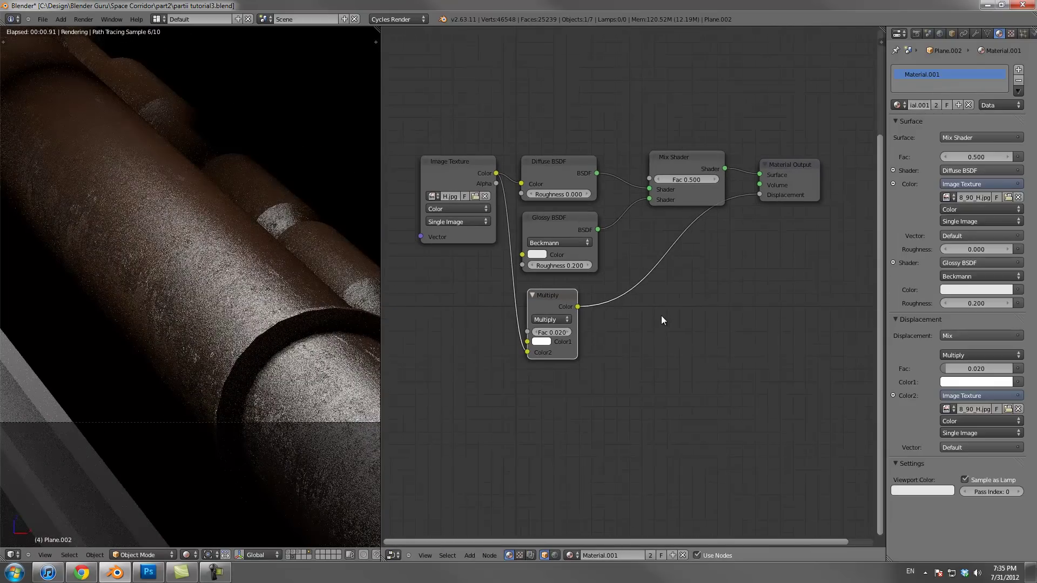
click(530, 266)
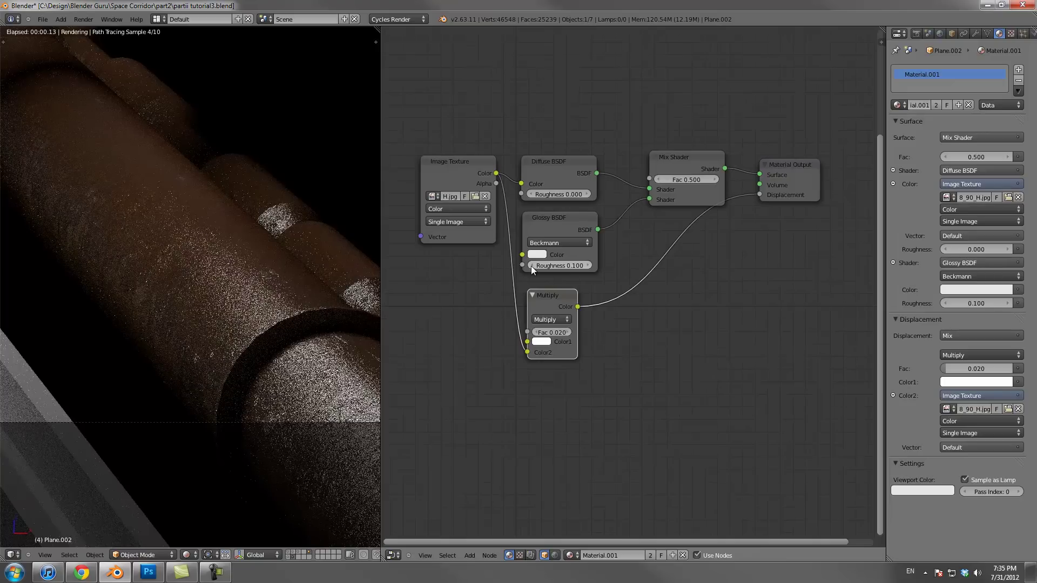
middle_drag(287, 335, 190, 321)
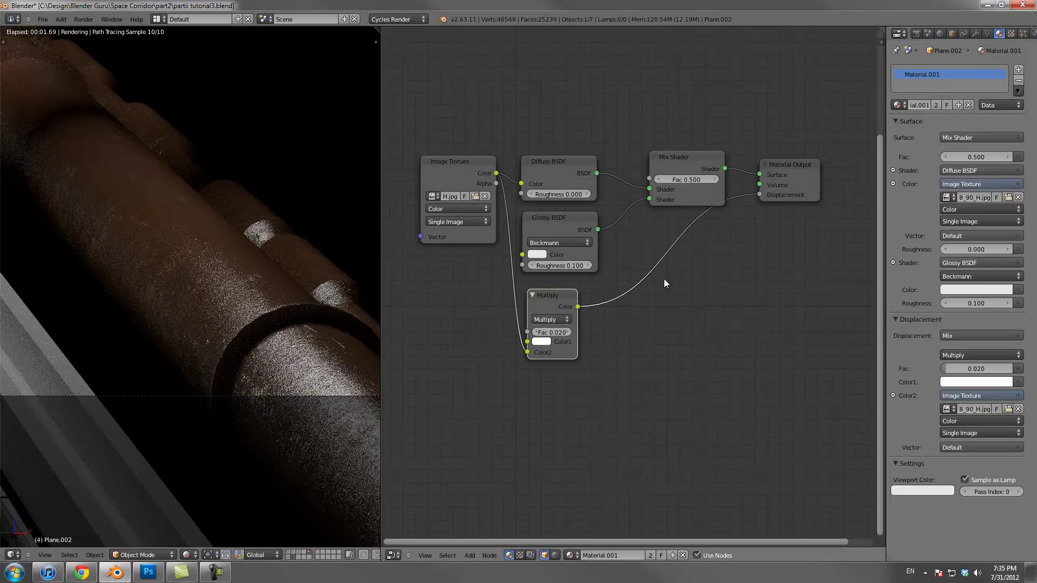
Try Glossy BSDF roughness values of 0.000 and 0.400 on the pipe, and return the roughness to 0.100
click(538, 265)
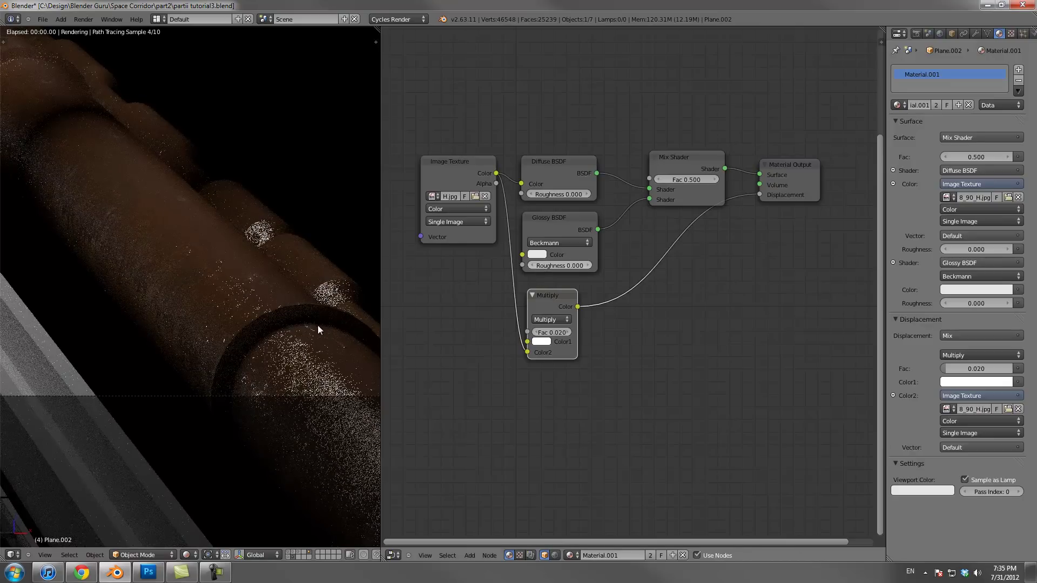
click(587, 265)
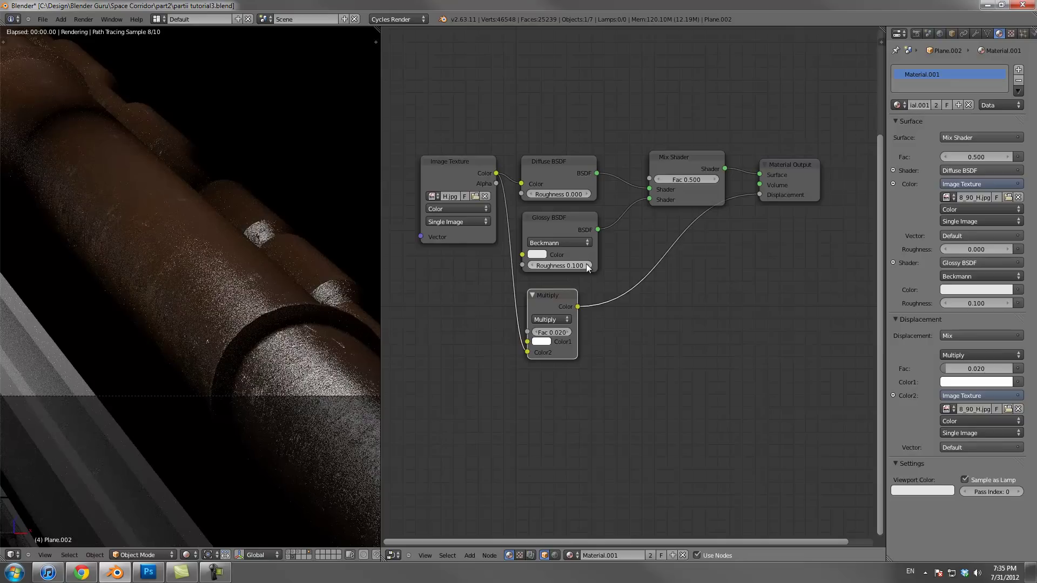
scroll(308, 328, down, 1)
scroll(301, 317, down, 1)
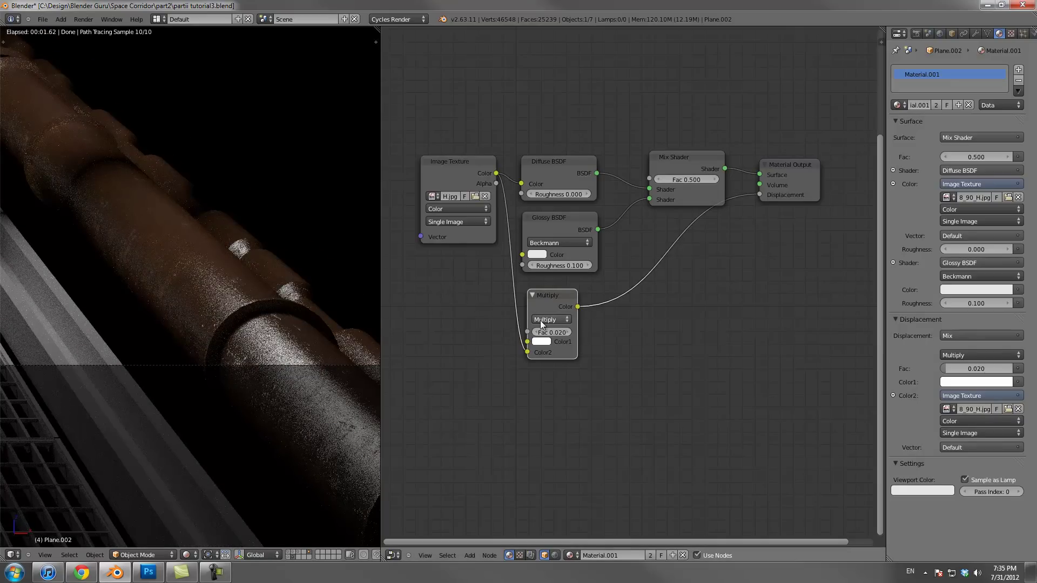
click(587, 265)
click(587, 265)
click(587, 265)
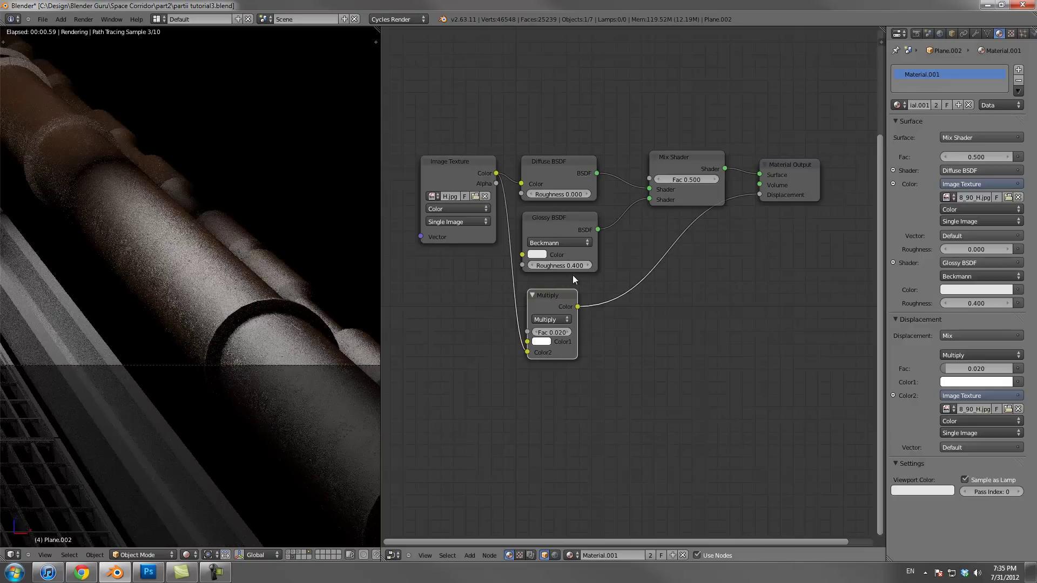
click(536, 264)
click(537, 265)
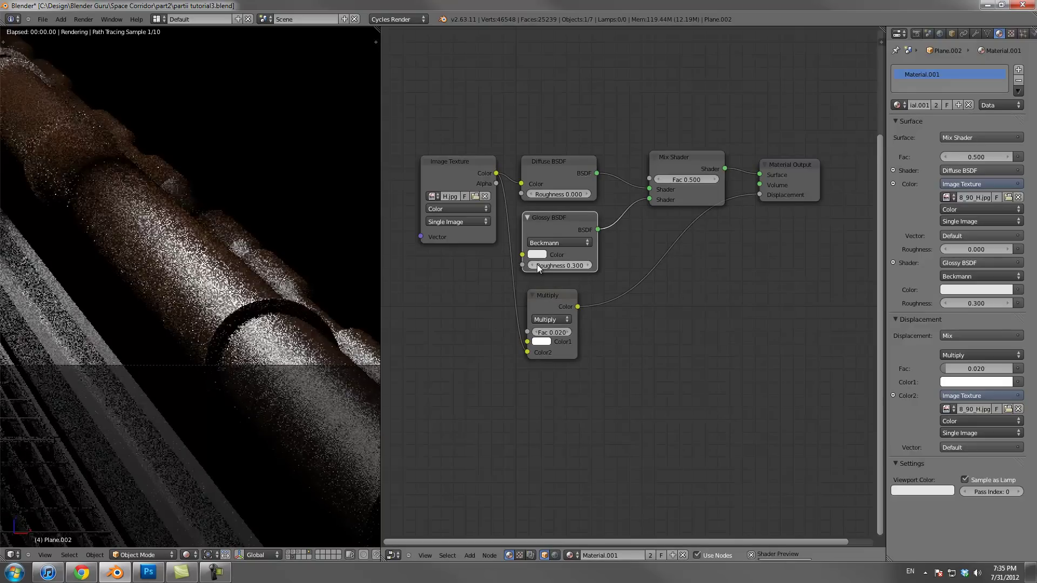
click(536, 265)
Move the Image Texture node away from the shaders and add a ColorRamp node above the Diffuse BSDF
middle_drag(658, 277, 669, 306)
drag(485, 208, 408, 208)
middle_drag(548, 196, 691, 272)
key(shift+a)
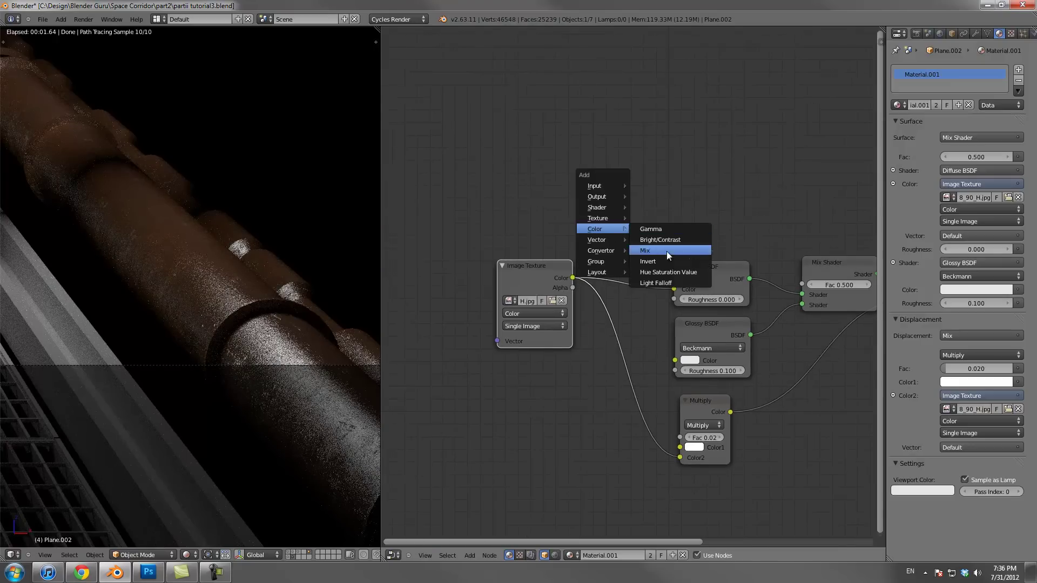
mouse_move(605, 251)
click(652, 250)
click(639, 131)
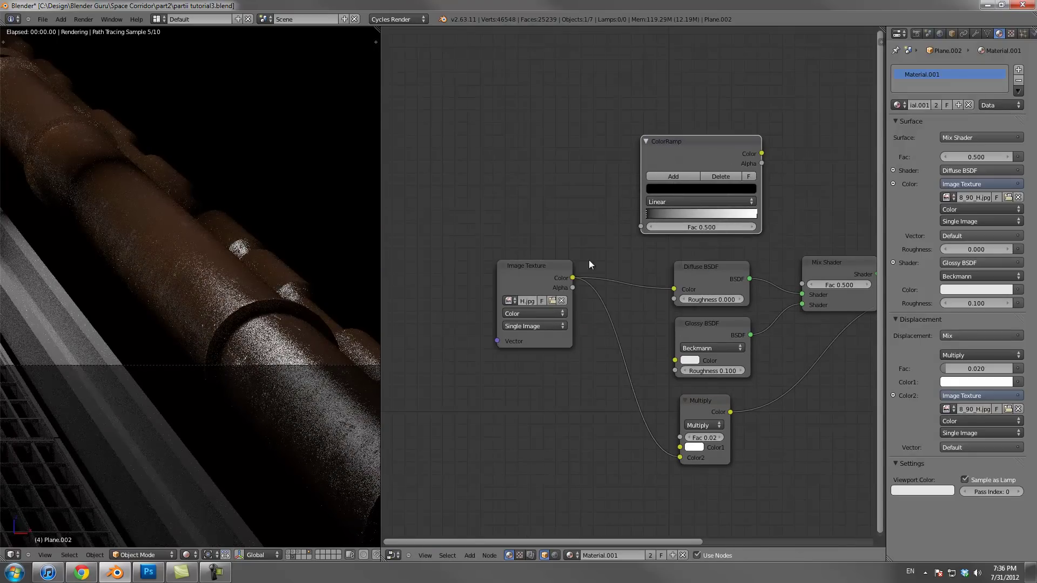
Link the Image Texture's color to the ColorRamp's factor and the ColorRamp's color to the Mix Shader's factor
drag(573, 278, 640, 226)
middle_drag(787, 156, 645, 173)
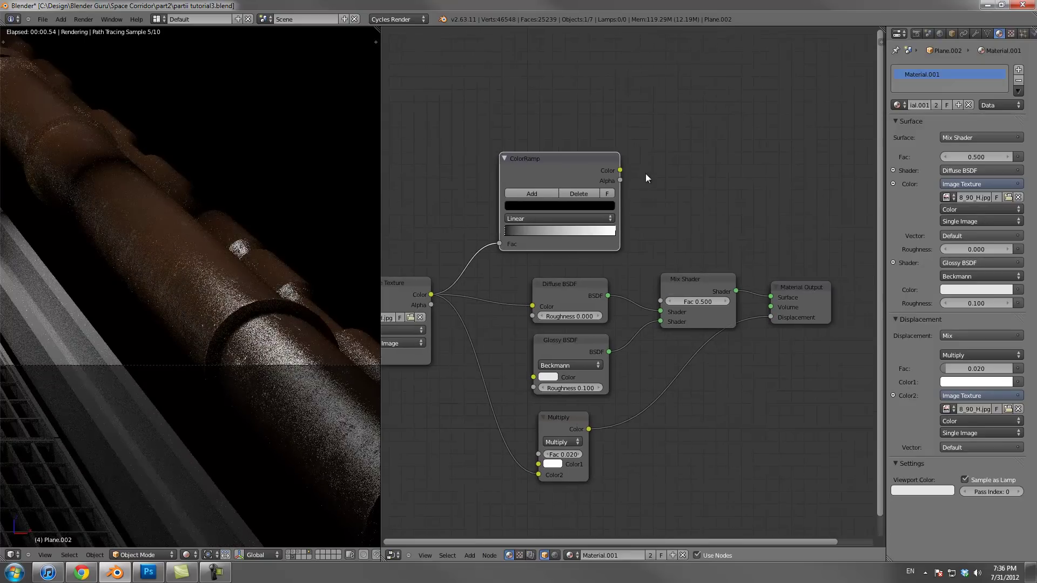
drag(649, 298, 660, 301)
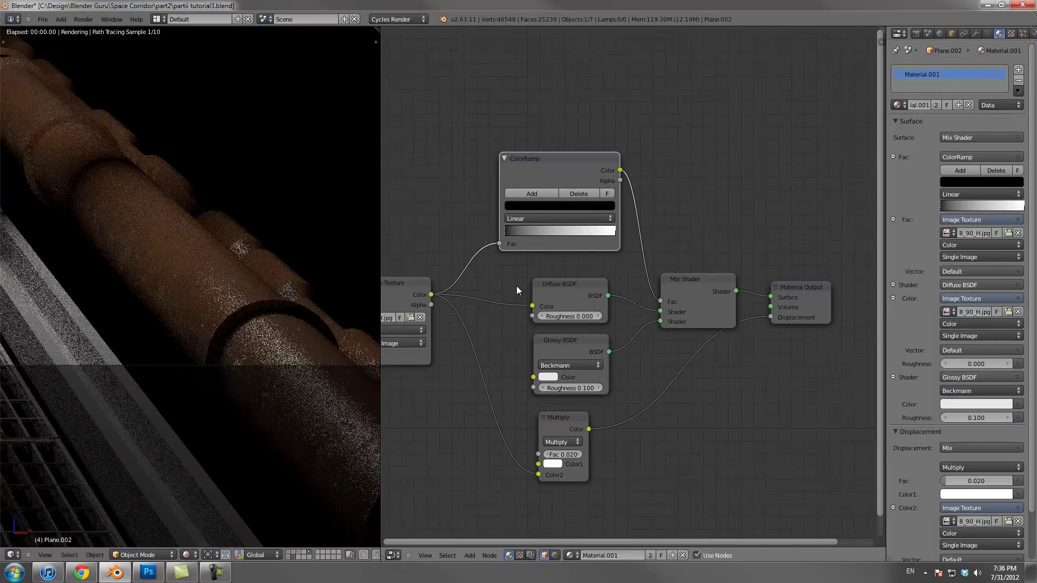
Shift the ColorRamp's black stop noticeably inward and its white stop slightly inward to raise the contrast
scroll(513, 283, up, 1)
scroll(533, 268, up, 2)
drag(455, 214, 486, 213)
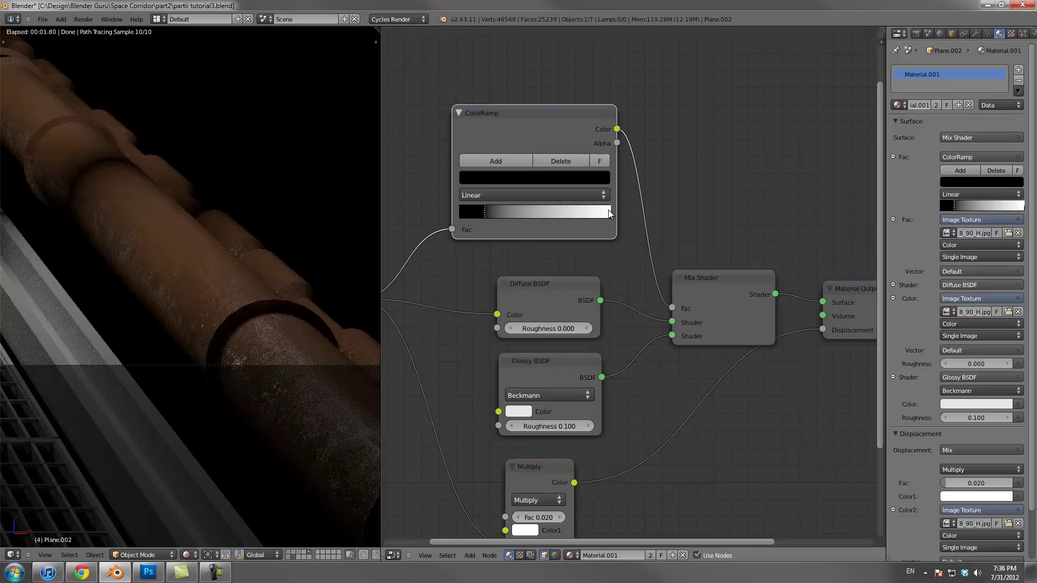
drag(608, 213, 599, 213)
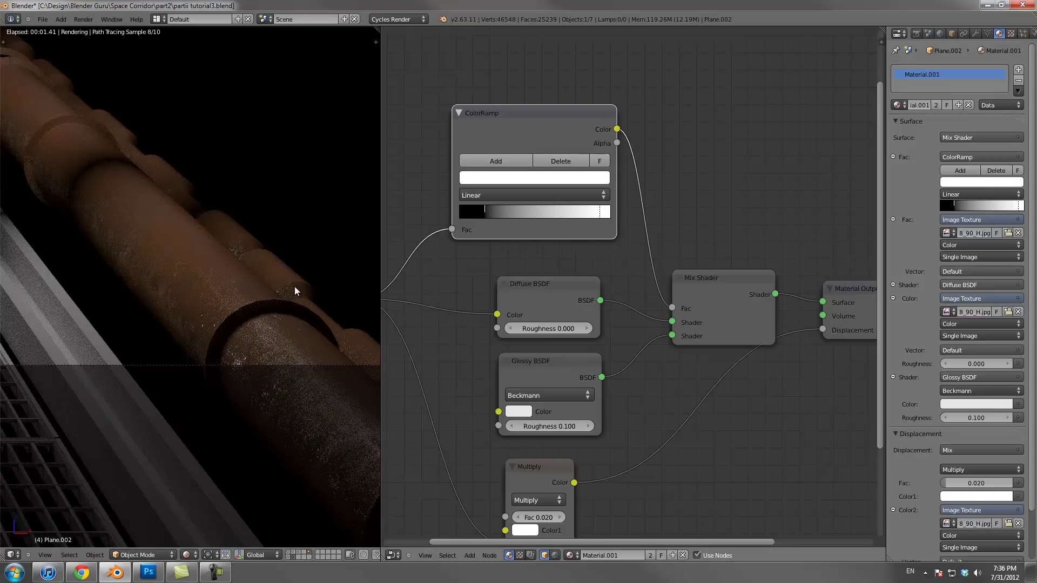
scroll(294, 288, down, 5)
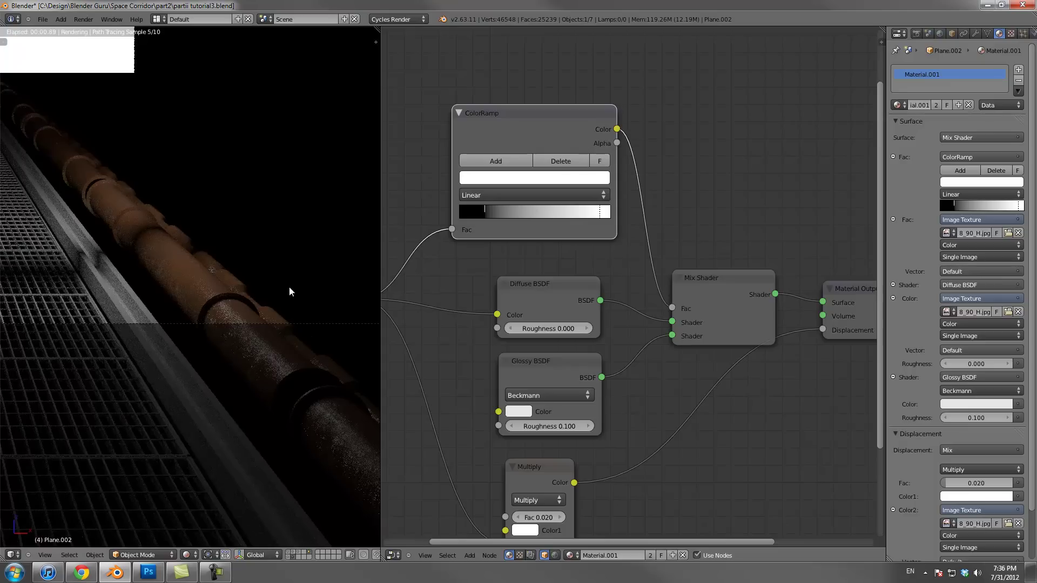
Inspect the pipes from another angle and darken the ColorRamp's white stop to a gray of 0.382
key(KP_0)
shift+middle_drag(306, 384, 227, 256)
middle_drag(245, 293, 156, 314)
scroll(199, 335, up, 5)
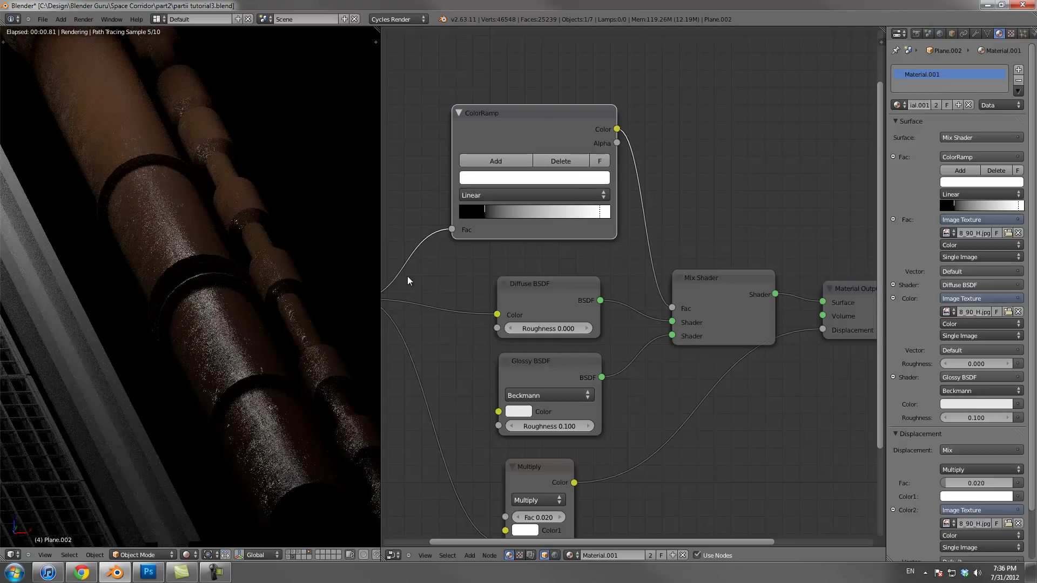
click(604, 179)
drag(578, 198, 581, 227)
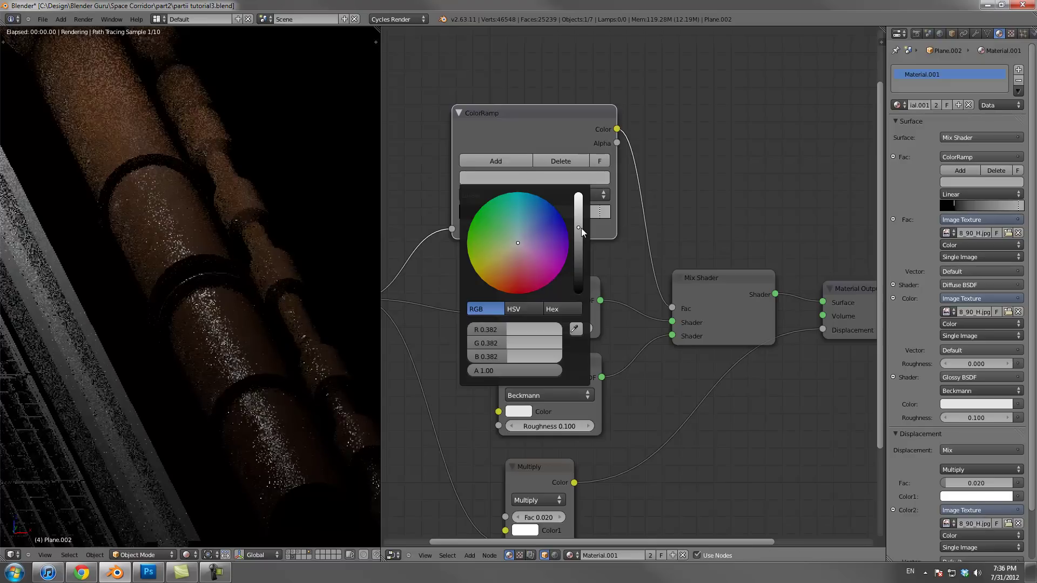
Move the ColorRamp's light stop to the ramp's far end and reposition the emission plane closer to the rusty pipes
click(613, 213)
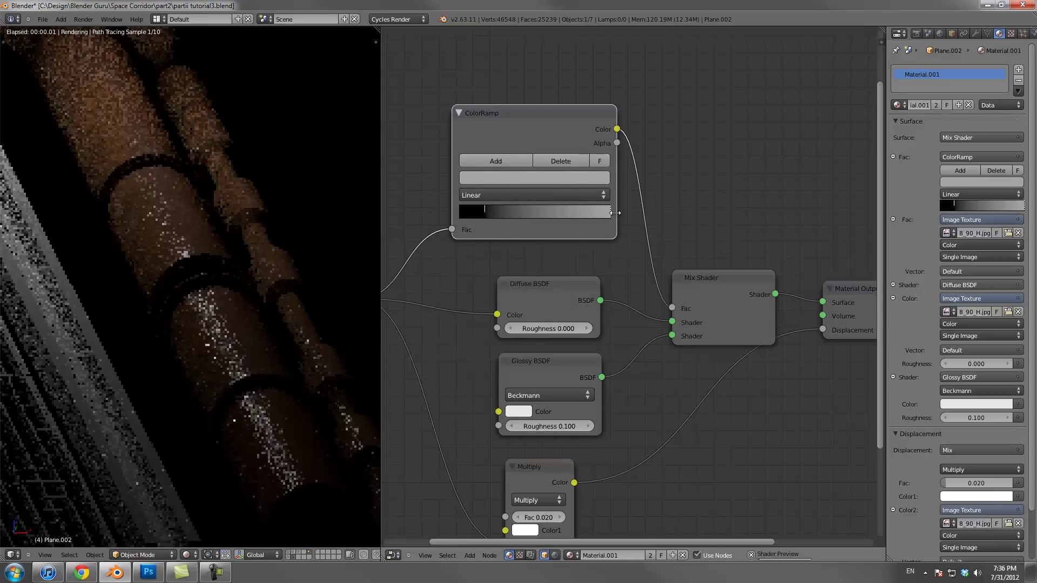
scroll(219, 362, down, 3)
middle_drag(219, 362, 128, 124)
right_click(141, 95)
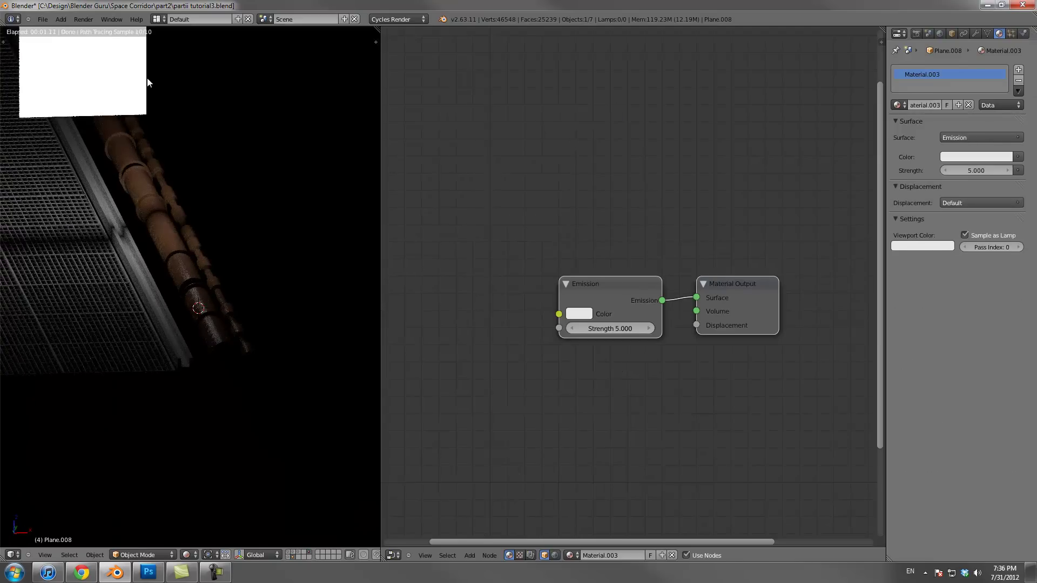
key(g)
click(174, 180)
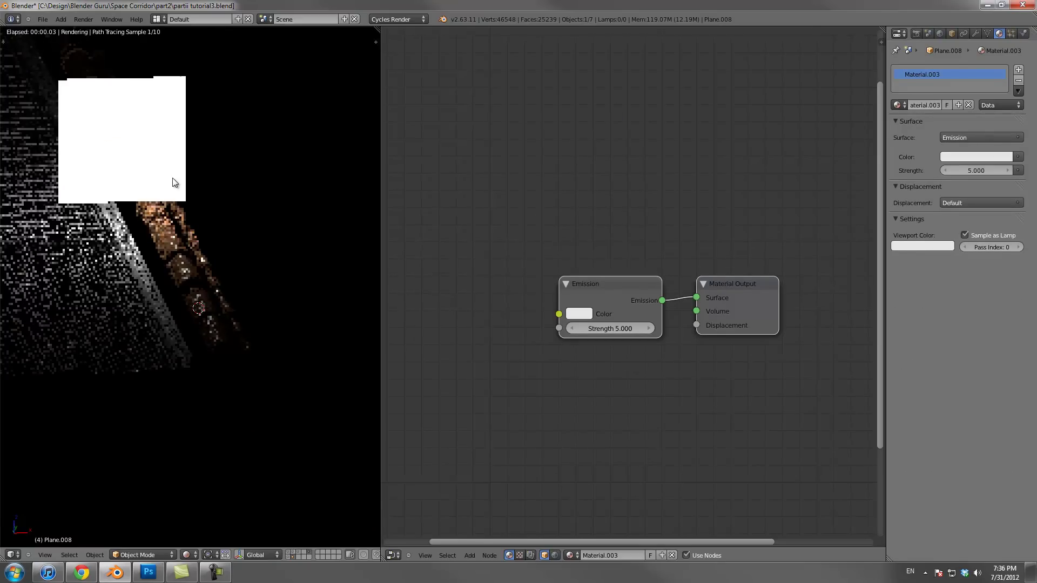
Examine the rendered rust texture on the large side pipe close up, lit by the emission plane
scroll(173, 189, up, 3)
middle_drag(198, 247, 387, 342)
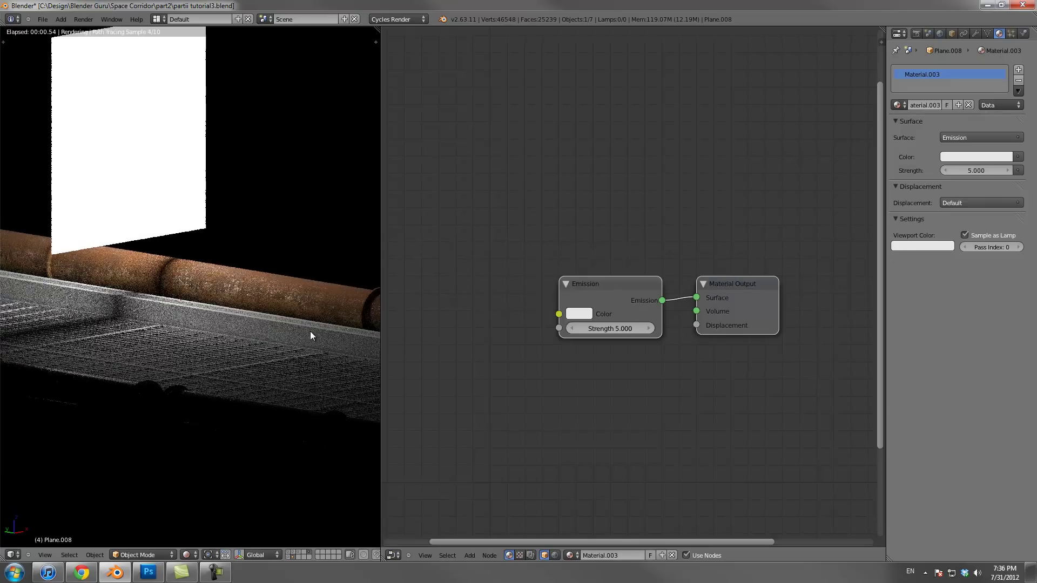
scroll(223, 322, up, 3)
scroll(223, 322, up, 2)
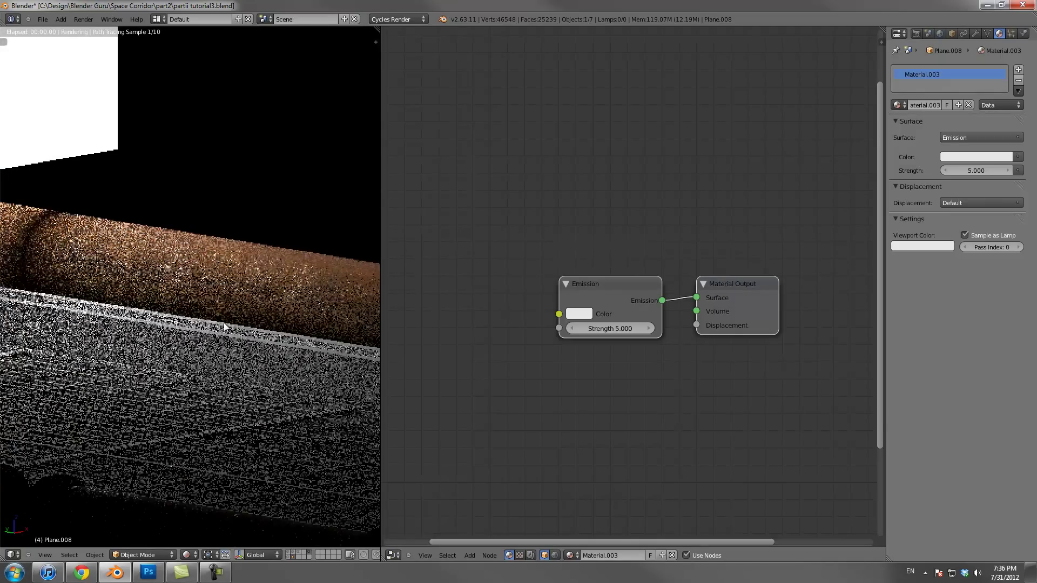
scroll(223, 323, up, 1)
scroll(223, 323, up, 1)
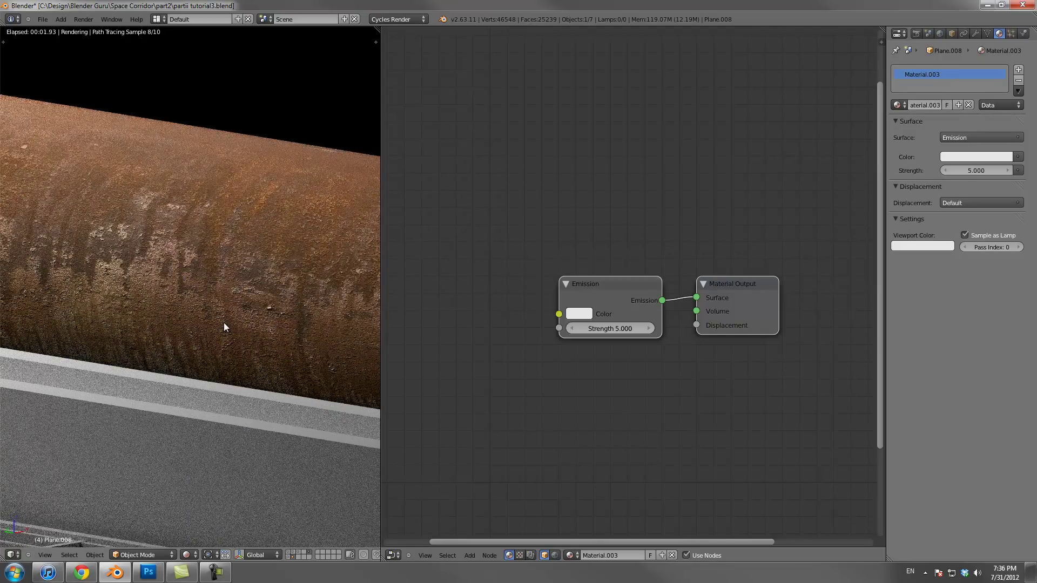
scroll(223, 323, down, 2)
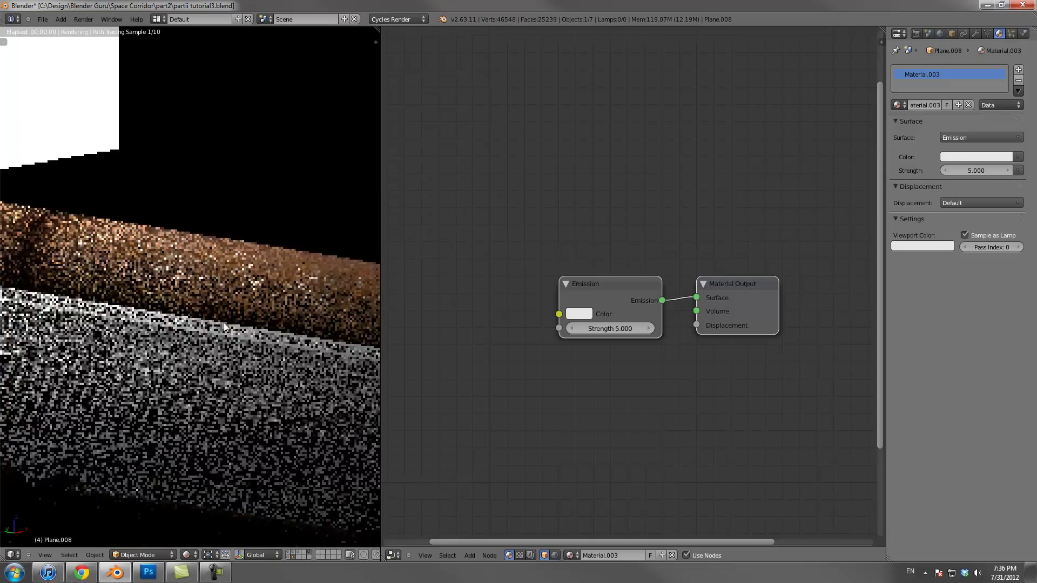
scroll(224, 322, down, 1)
Switch the viewport to solid shading and delete the beaded pipe object hanging along the corridor's upper edge
click(187, 554)
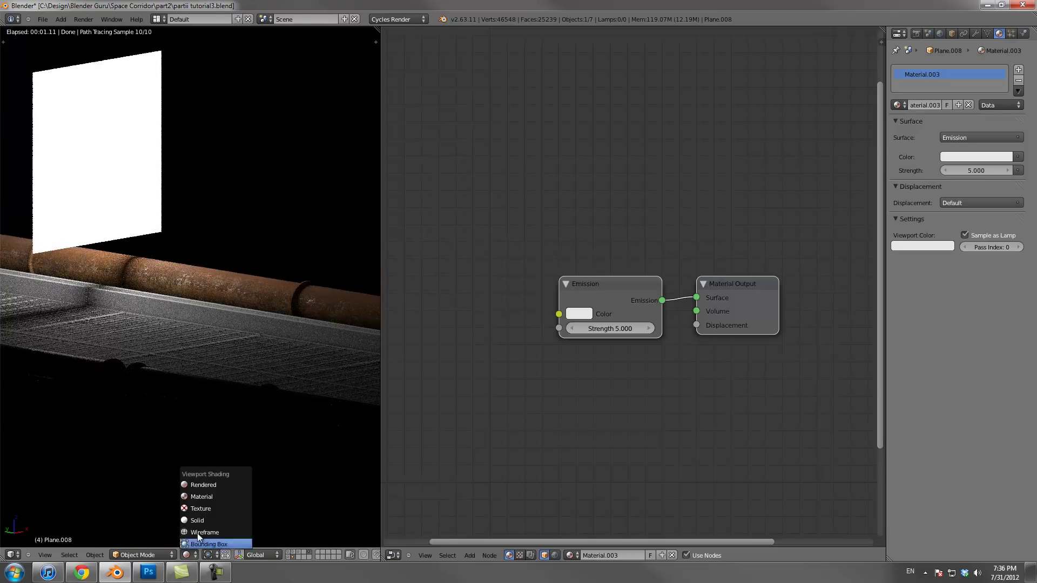
click(198, 521)
scroll(284, 333, down, 4)
middle_drag(284, 333, 125, 333)
right_click(213, 318)
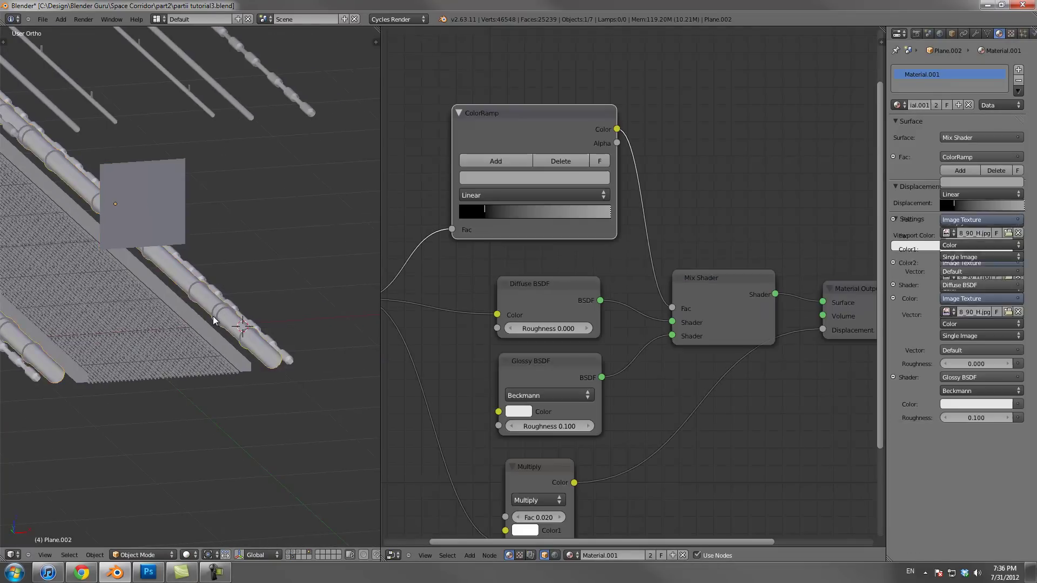
right_click(309, 111)
shift+middle_drag(309, 111, 299, 233)
scroll(275, 225, down, 5)
key(Tab)
key(Tab)
scroll(245, 308, up, 4)
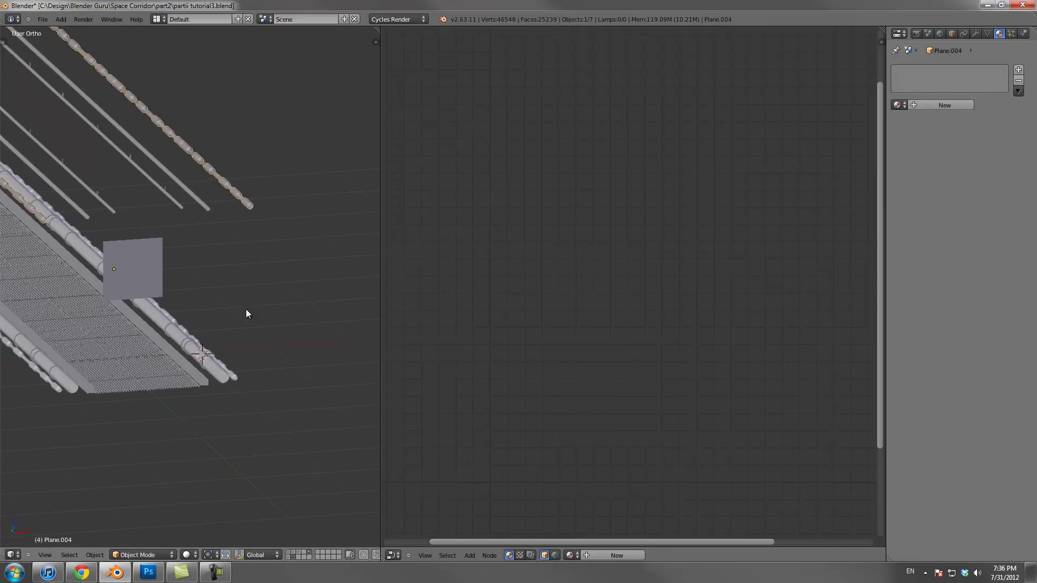
key(x)
key(Return)
Select the thin beaded floor pipes and show the corridor's wall layer as well, seen from the front
right_click(231, 408)
scroll(231, 407, down, 4)
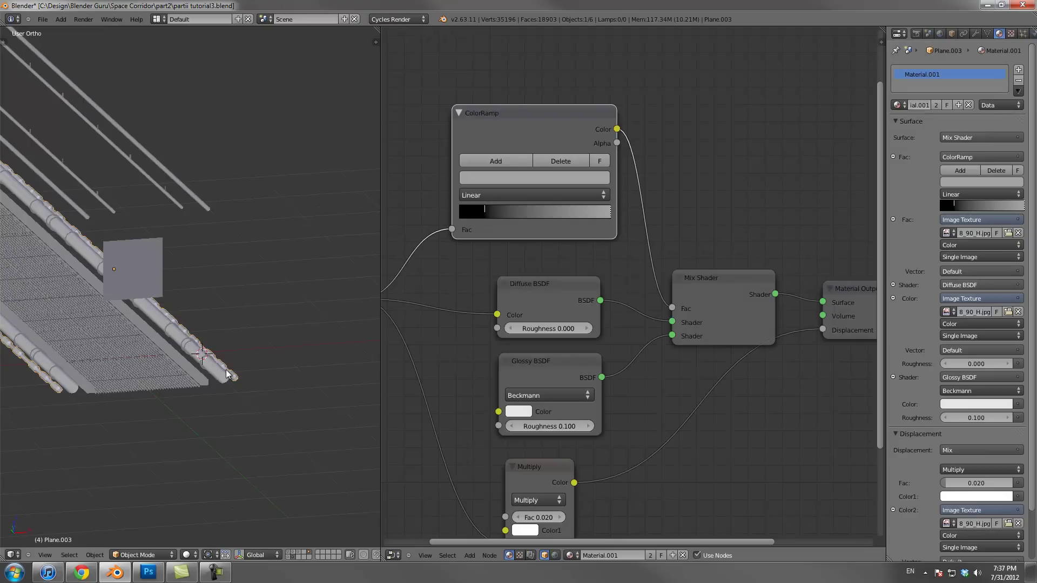
key(KP_1)
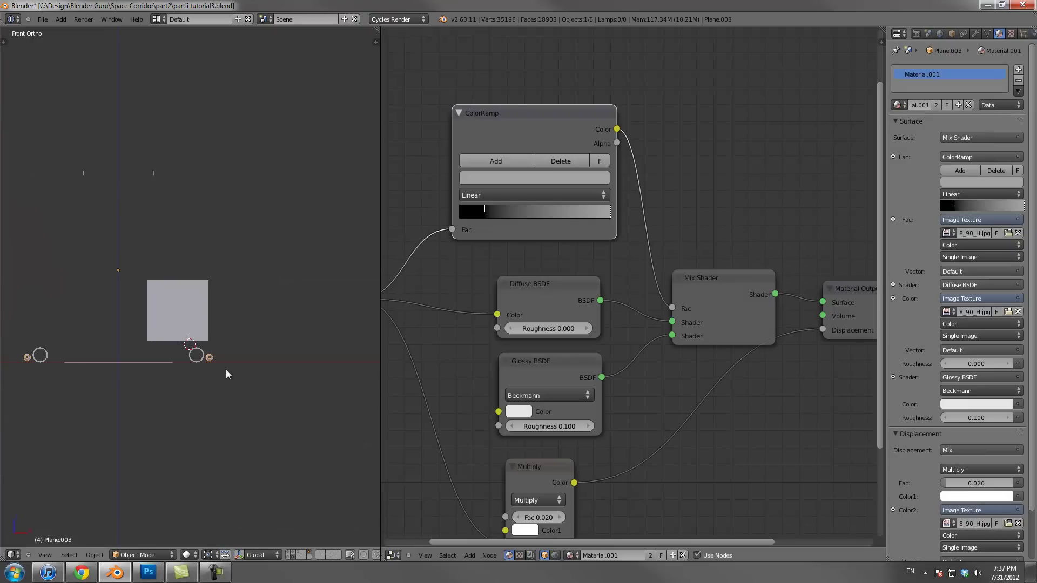
shift+click(291, 556)
scroll(236, 297, up, 4)
Duplicate the thin pipe's mesh in wireframe, moving the copy about 3 units up along Z to the wall's upper edge
key(Tab)
scroll(269, 389, down, 2)
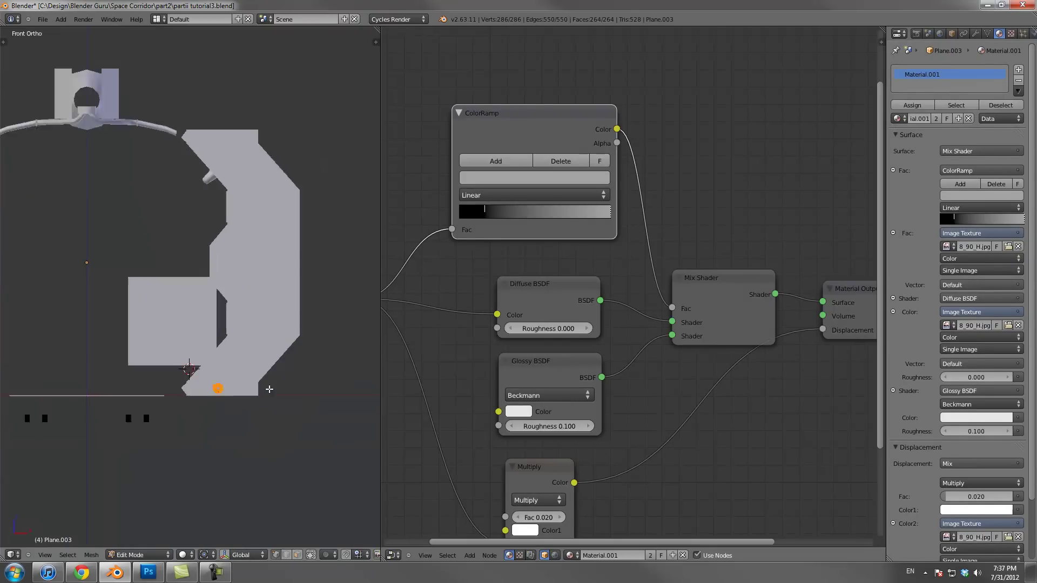
key(z)
key(e)
key(z)
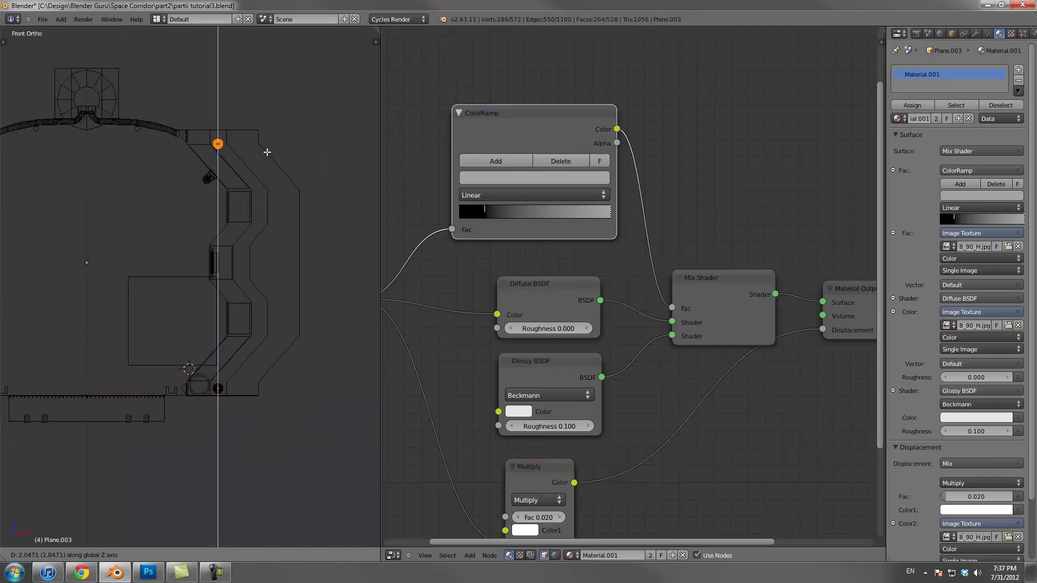
click(267, 151)
key(Tab)
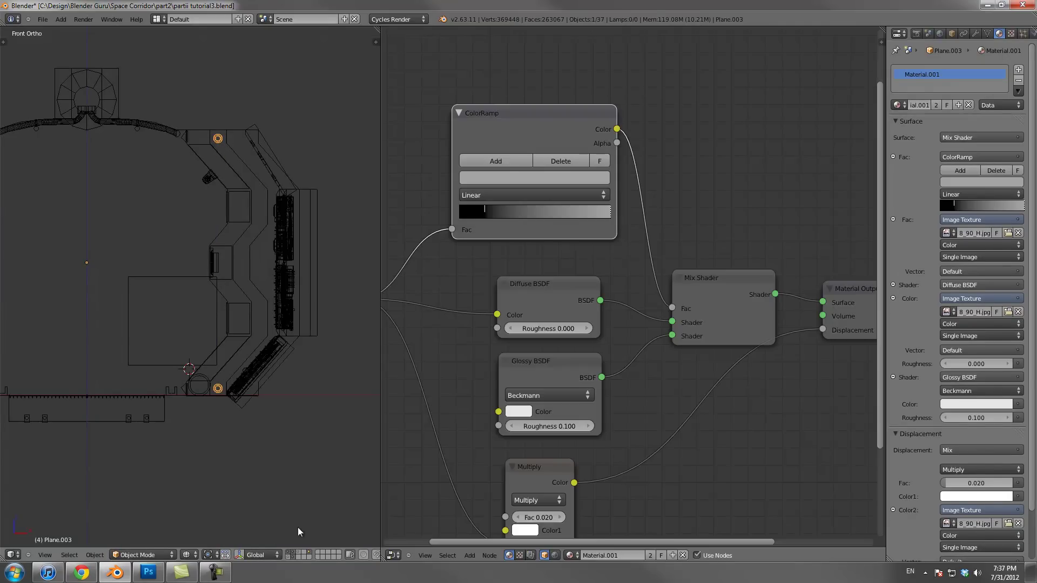
Nudge the duplicated upper pipe outward along X and slightly up along Z within the wall's upper corner
scroll(257, 416, up, 5)
key(Tab)
scroll(294, 345, down, 3)
shift+middle_drag(296, 345, 185, 342)
key(g)
key(x)
click(226, 334)
key(g)
key(z)
click(227, 328)
key(g)
key(x)
click(232, 329)
key(Tab)
scroll(236, 401, down, 4)
shift+middle_drag(235, 400, 267, 245)
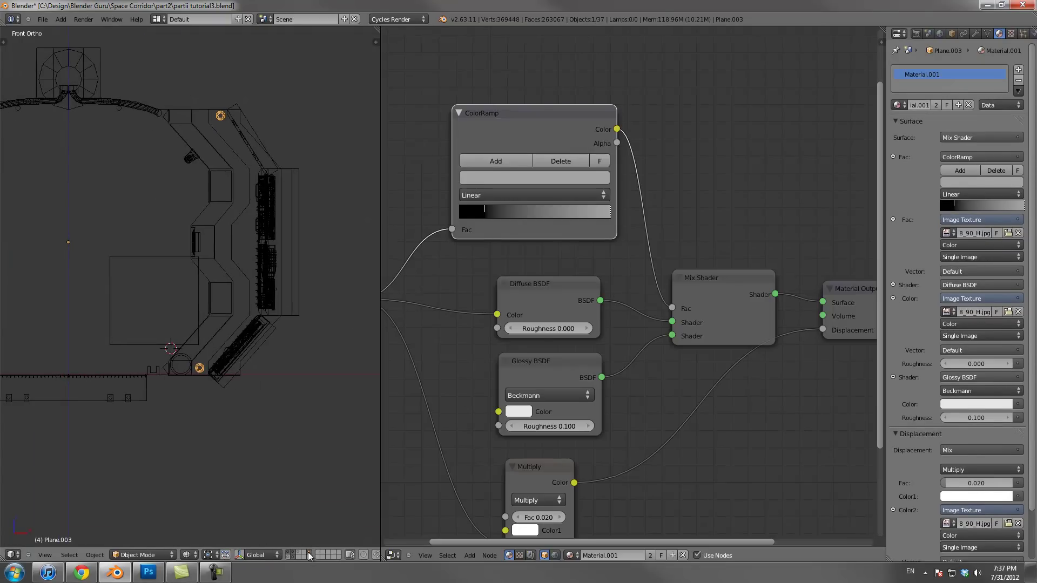
Show only the layers holding the floor, pipes and light plane, and preview them in rendered shading
click(308, 553)
click(294, 556)
click(308, 552)
shift+click(292, 557)
middle_drag(218, 425, 242, 430)
click(186, 555)
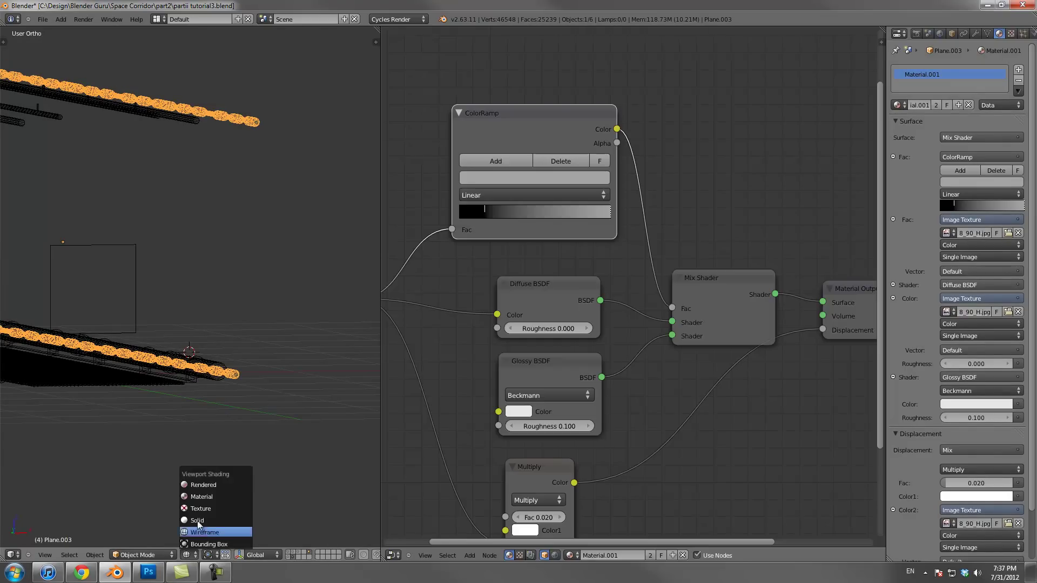
click(205, 484)
middle_drag(227, 326, 236, 525)
scroll(157, 333, up, 1)
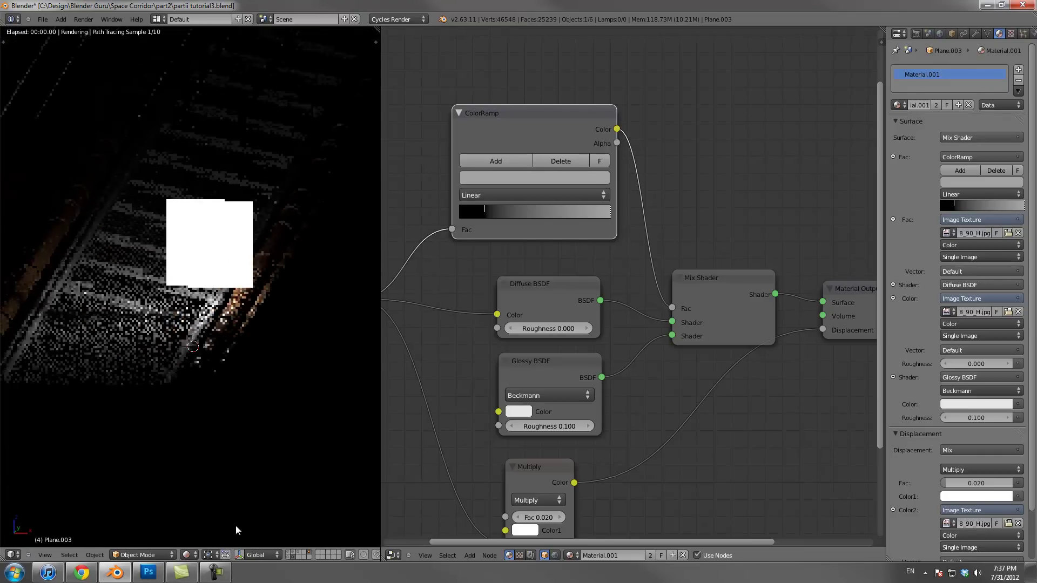
Return to solid shading and give the floor grating a new material named DarkSteel
click(187, 555)
click(205, 516)
scroll(218, 372, up, 1)
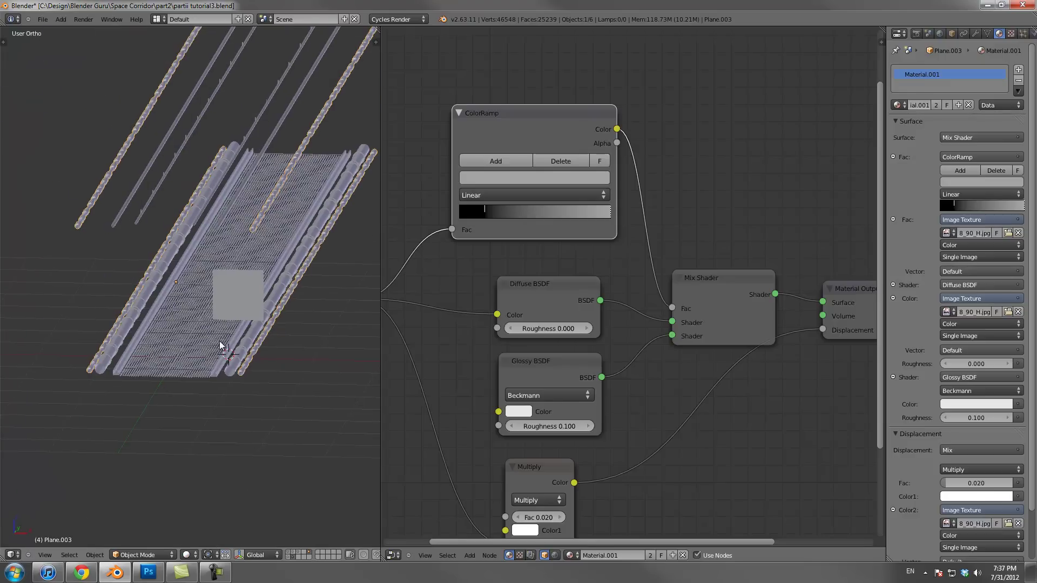
right_click(219, 360)
scroll(216, 364, up, 2)
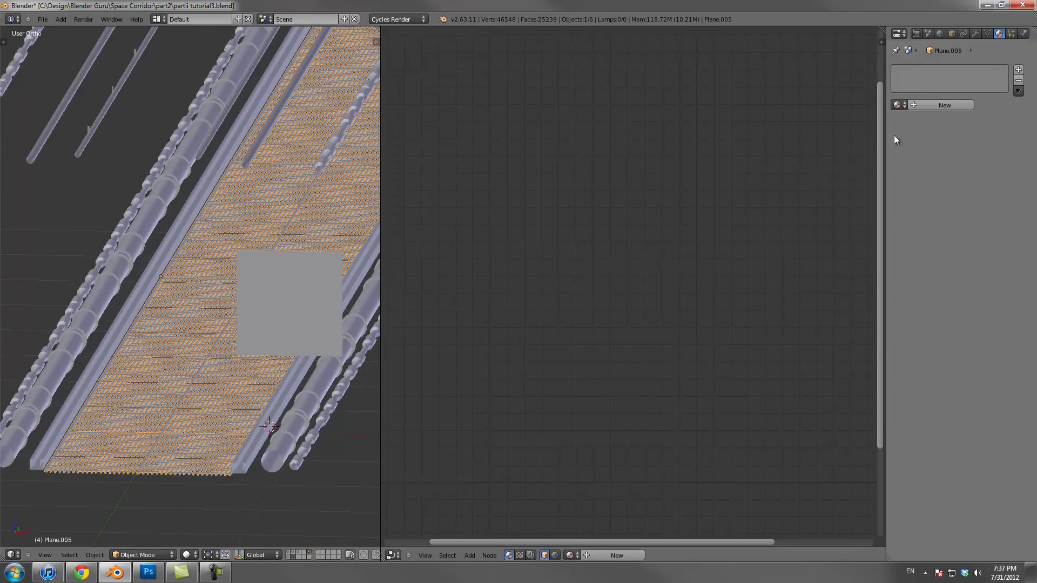
scroll(302, 327, down, 1)
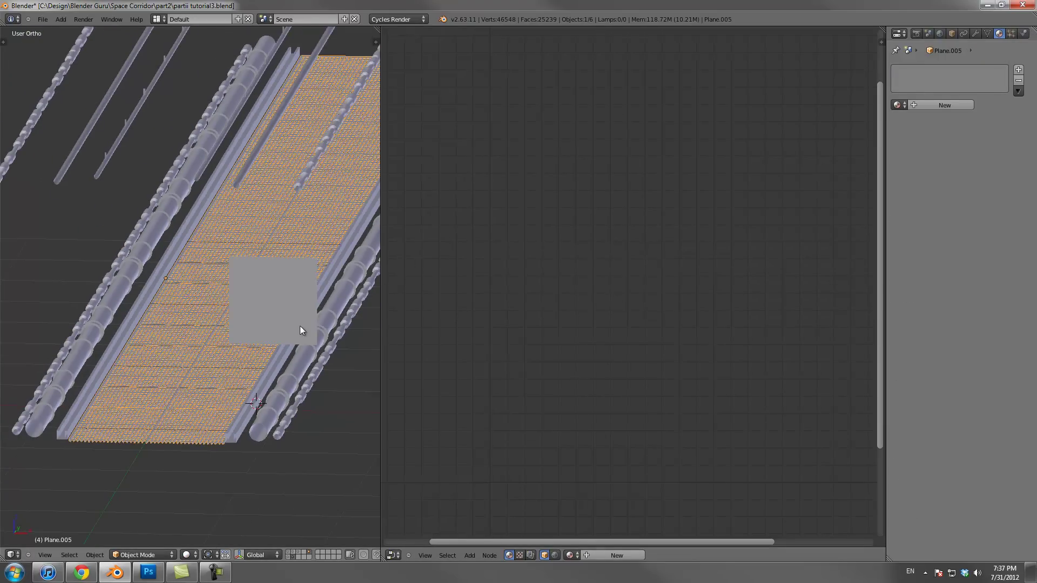
click(938, 103)
text(DarkSteel)
key(Return)
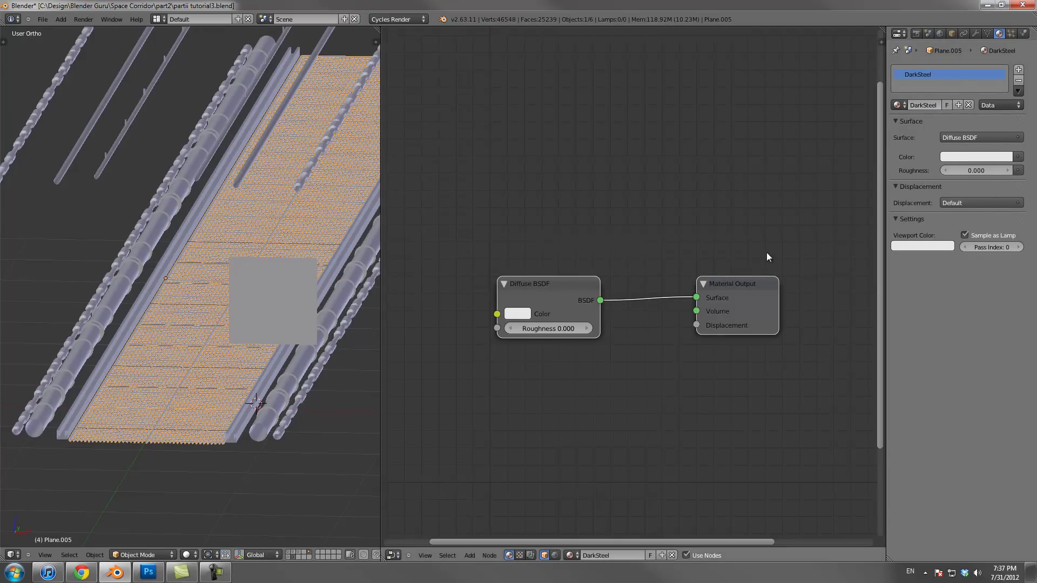
Add a Glossy BSDF node below the Diffuse BSDF and move the Material Output away to make room
middle_drag(585, 304, 609, 189)
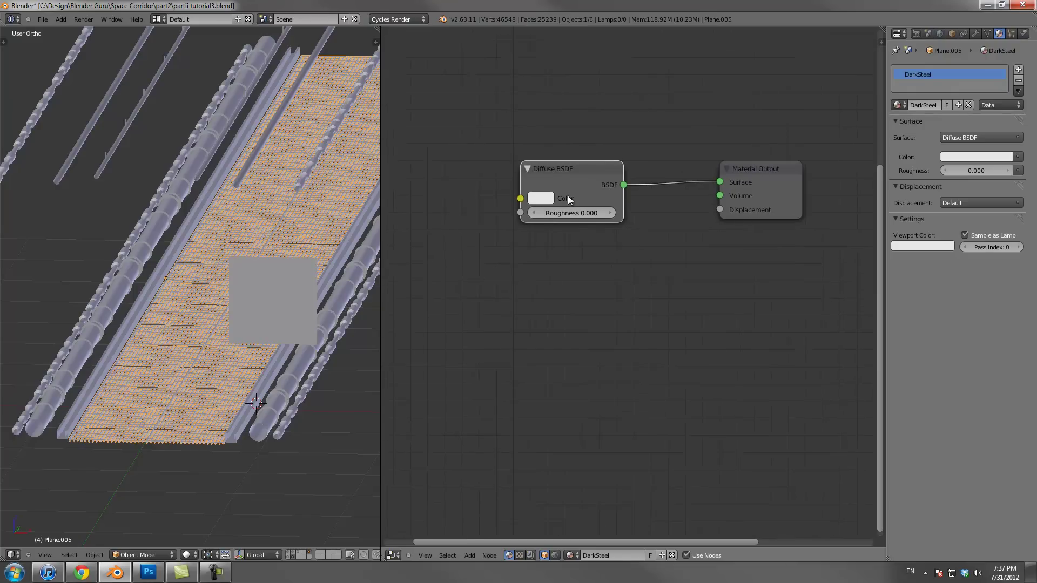
key(shift+a)
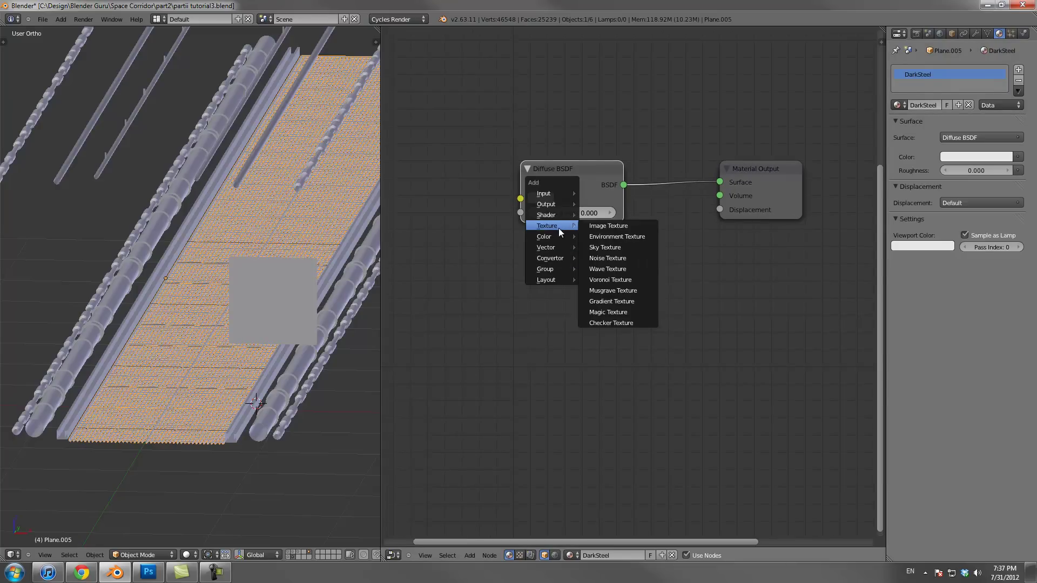
mouse_move(559, 215)
click(605, 236)
click(521, 278)
drag(754, 177, 853, 175)
middle_drag(718, 218, 641, 186)
Insert a Mix Shader between the Diffuse BSDF and the Material Output, and link the Glossy BSDF to its second shader input
key(shift+a)
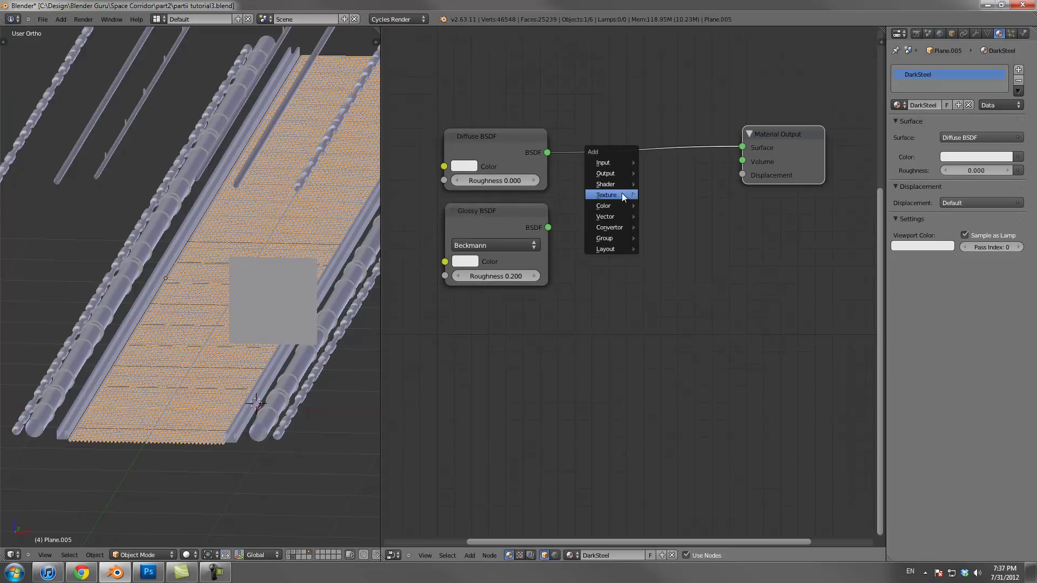
mouse_move(621, 205)
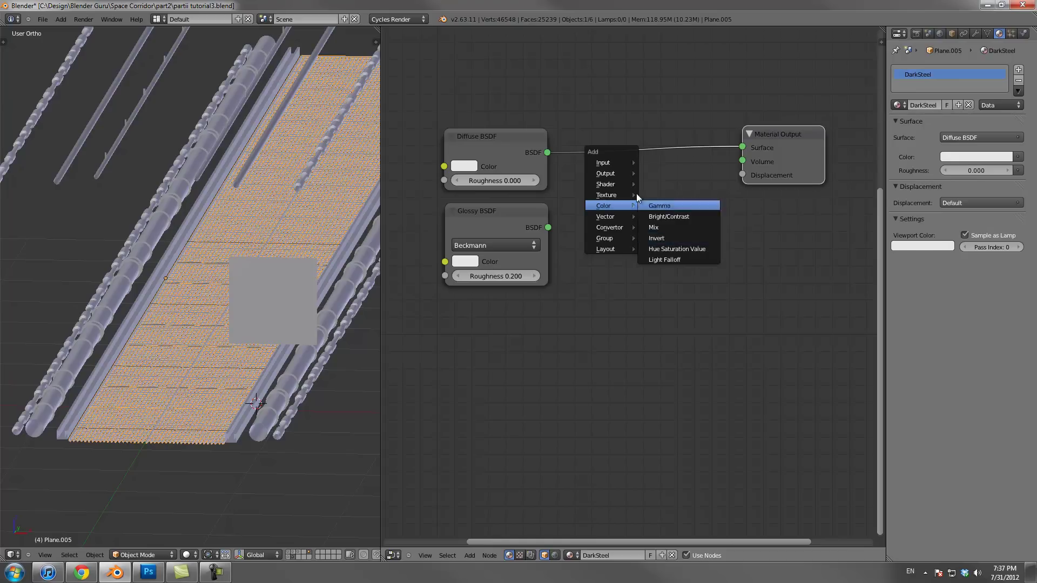
mouse_move(610, 184)
click(666, 281)
click(667, 162)
drag(548, 228, 615, 191)
middle_drag(612, 193, 722, 188)
Darken the Diffuse BSDF's color to dark gray and set the Mix Shader's factor to 0.300
click(581, 163)
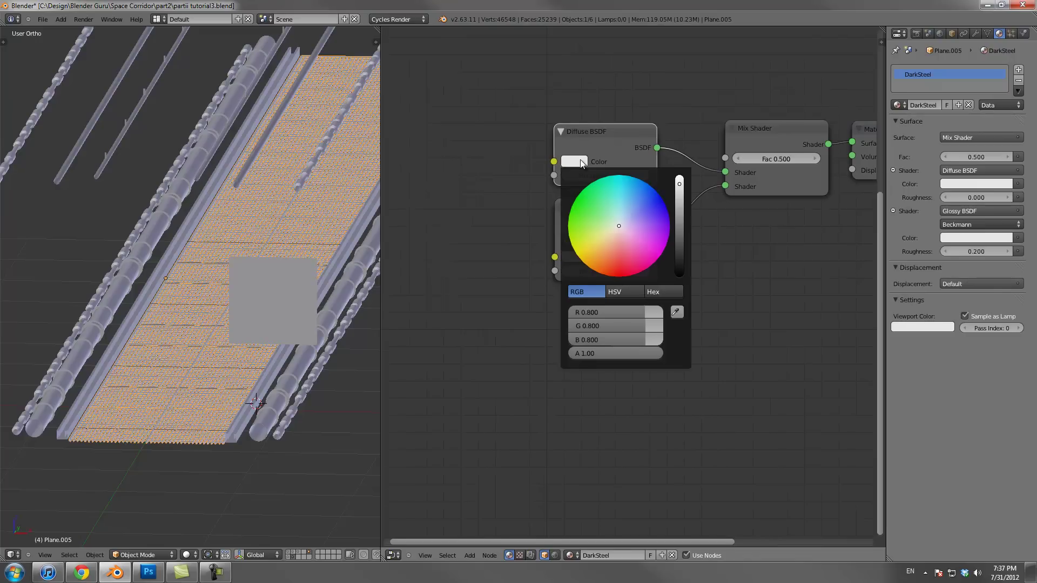
drag(675, 205, 680, 235)
middle_drag(736, 235, 730, 269)
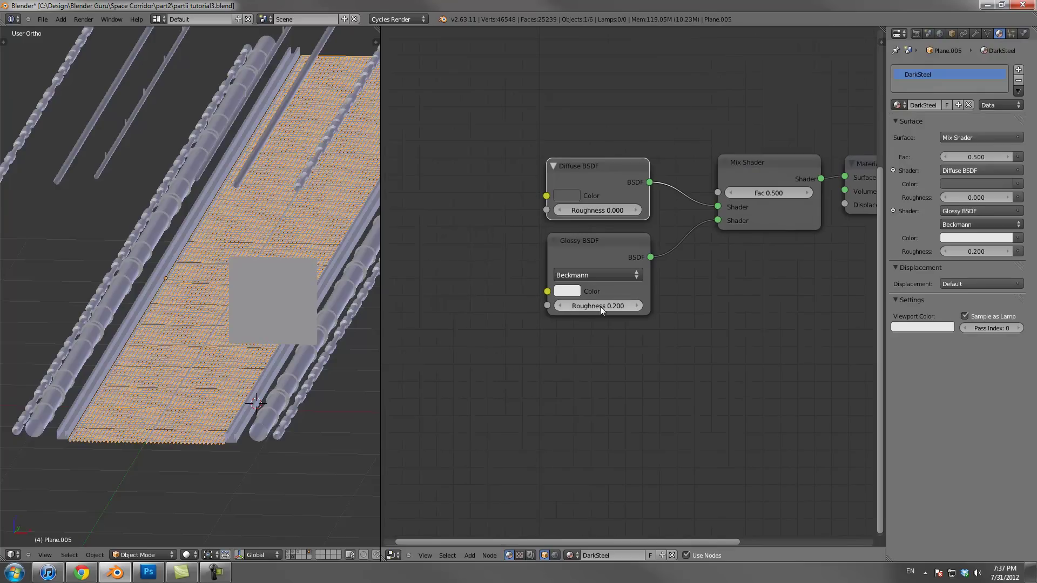
click(729, 196)
click(729, 196)
middle_drag(752, 275, 642, 286)
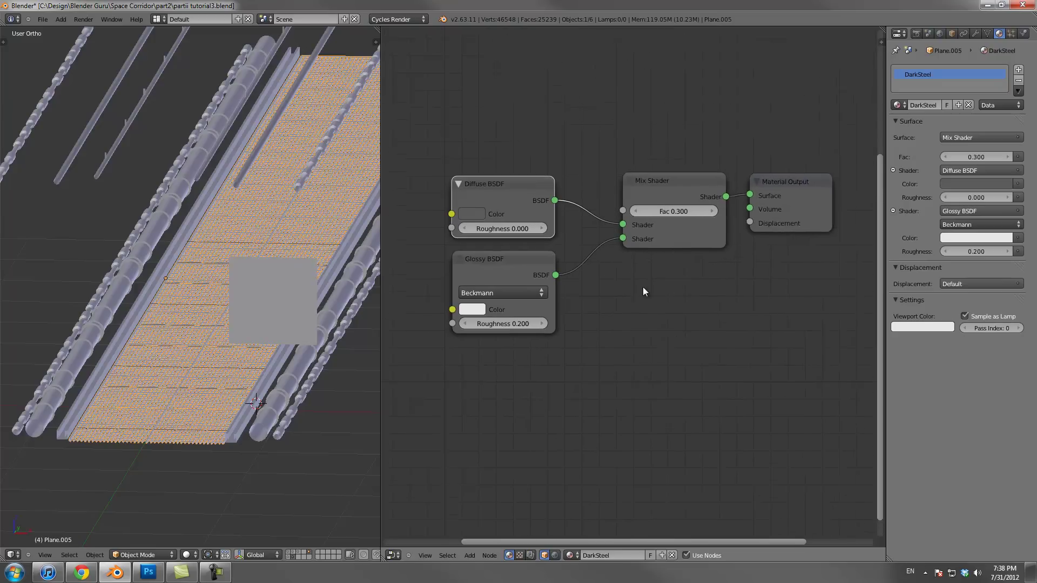
drag(782, 188, 829, 188)
Match DarkSteel's viewport color to the material's dark gray diffuse color
middle_drag(281, 422, 328, 264)
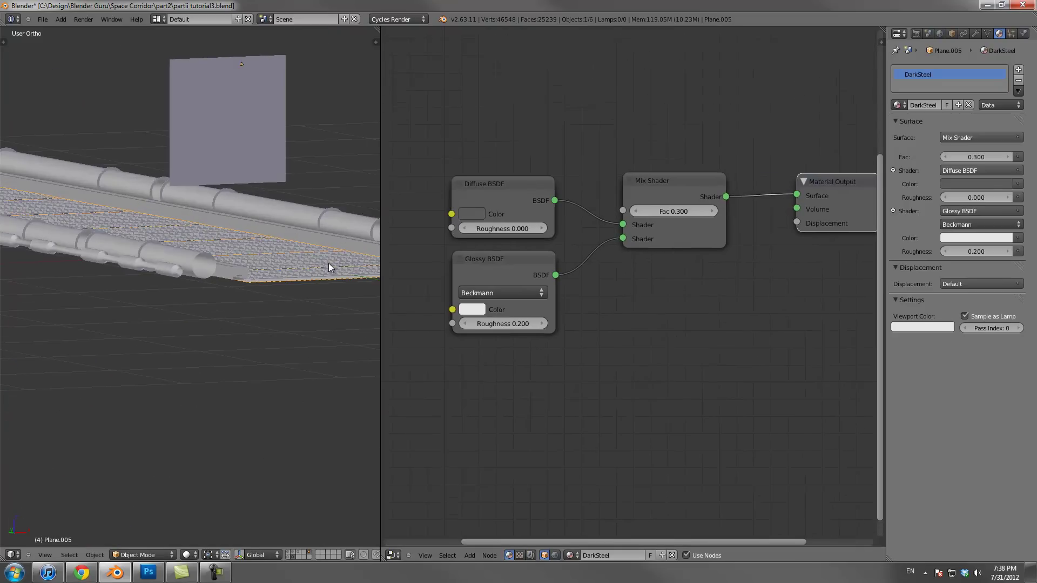
click(946, 238)
click(920, 326)
click(935, 327)
click(944, 289)
click(966, 185)
Hide the floor grating in the viewport and preview the scene in rendered shading
middle_drag(162, 329, 222, 274)
key(h)
scroll(286, 268, up, 1)
shift+middle_drag(286, 267, 243, 282)
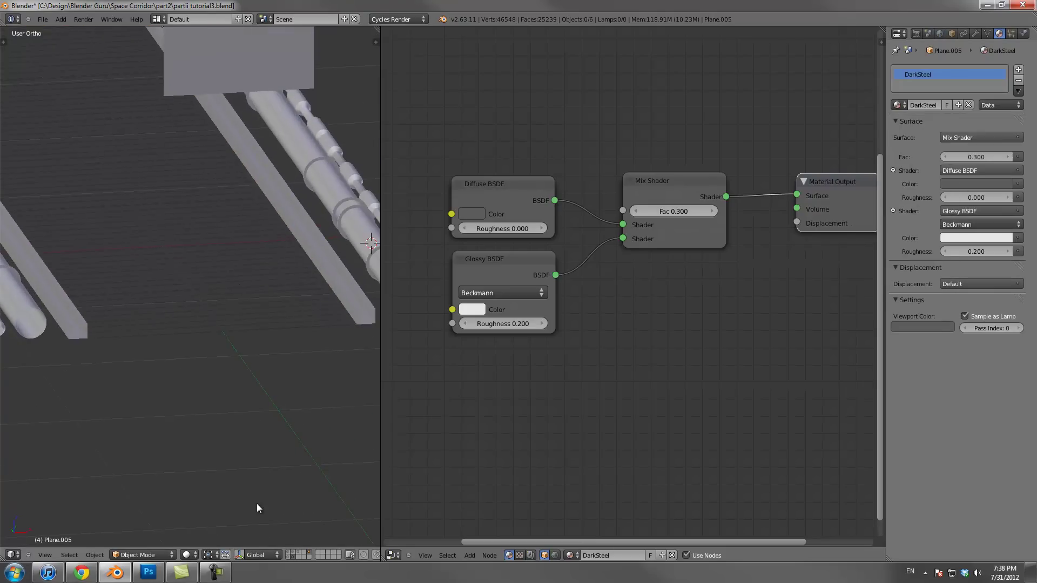
click(190, 555)
key(Return)
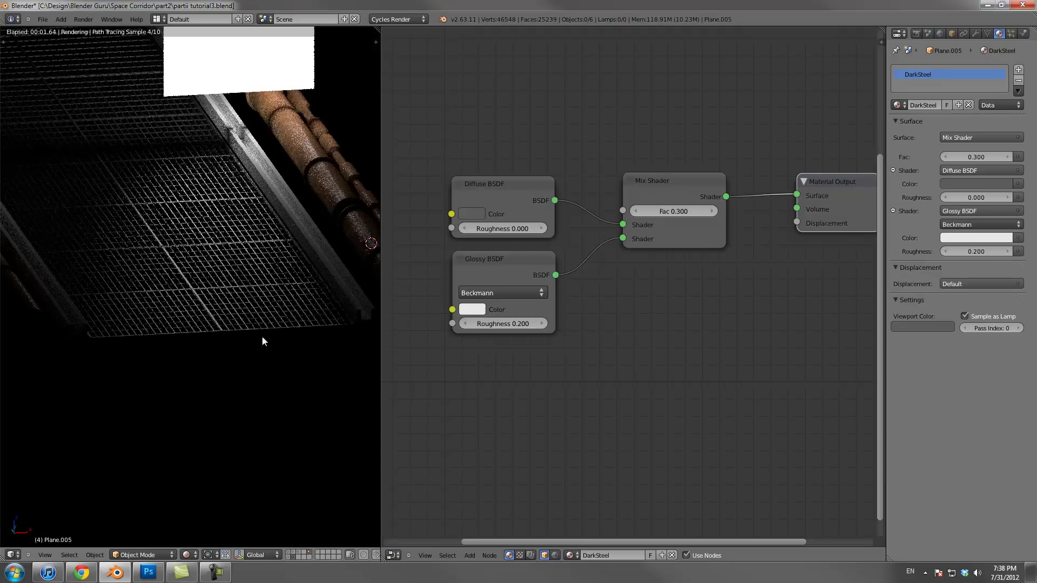
Assign the existing DarkSteel material to the rails along the sides of the floor grating
middle_drag(255, 307, 340, 260)
right_click(341, 260)
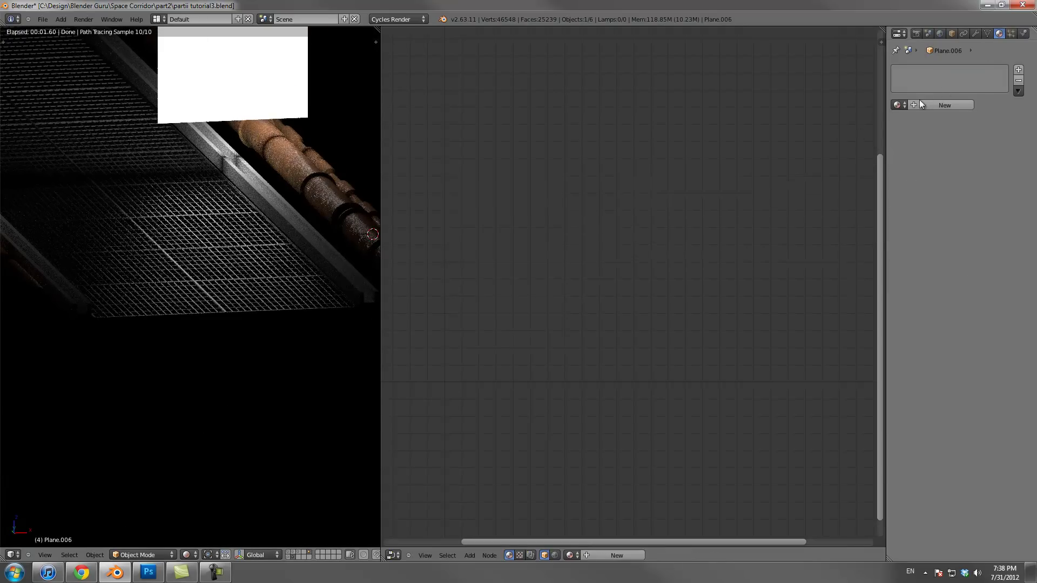
click(897, 104)
click(922, 153)
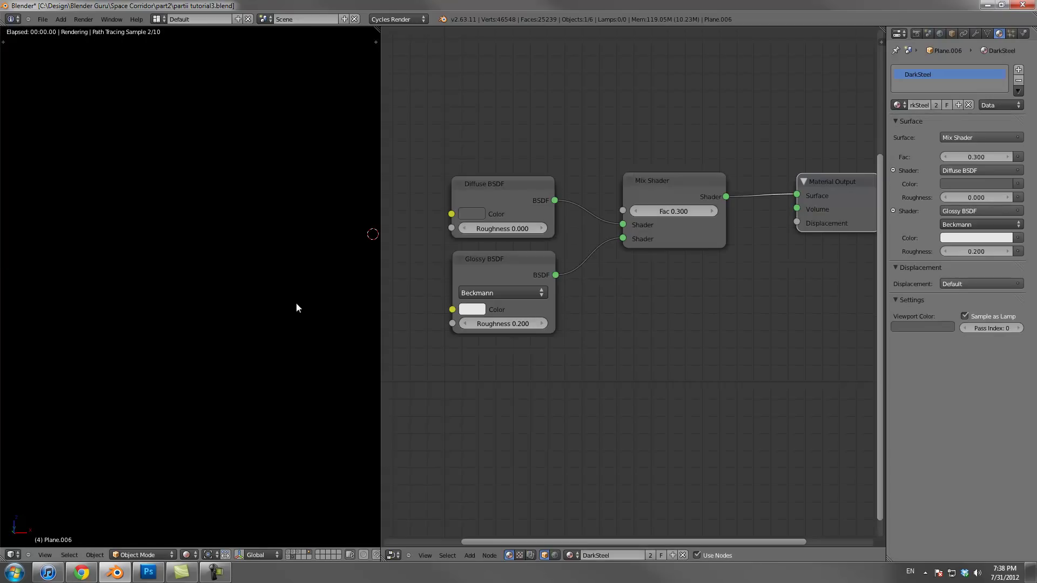
Switch the viewport back to solid shading with the rails and side pipes in view
click(187, 554)
click(199, 520)
scroll(241, 302, down, 4)
shift+middle_drag(245, 267, 230, 317)
scroll(230, 316, up, 3)
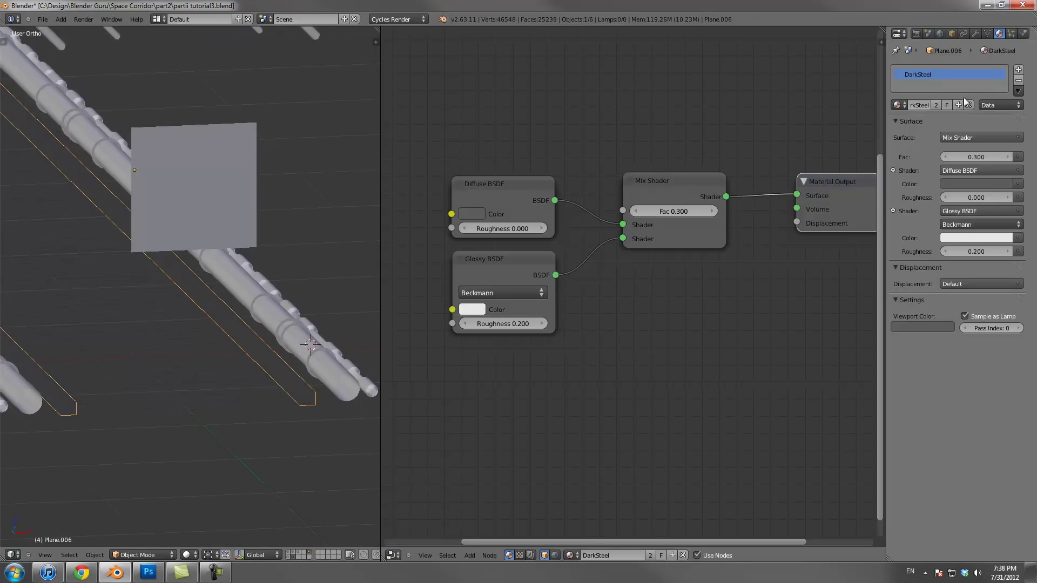
Save the file and check the DarkSteel rails and grating in rendered shading before returning the viewport to solid
key(ctrl+s)
click(186, 554)
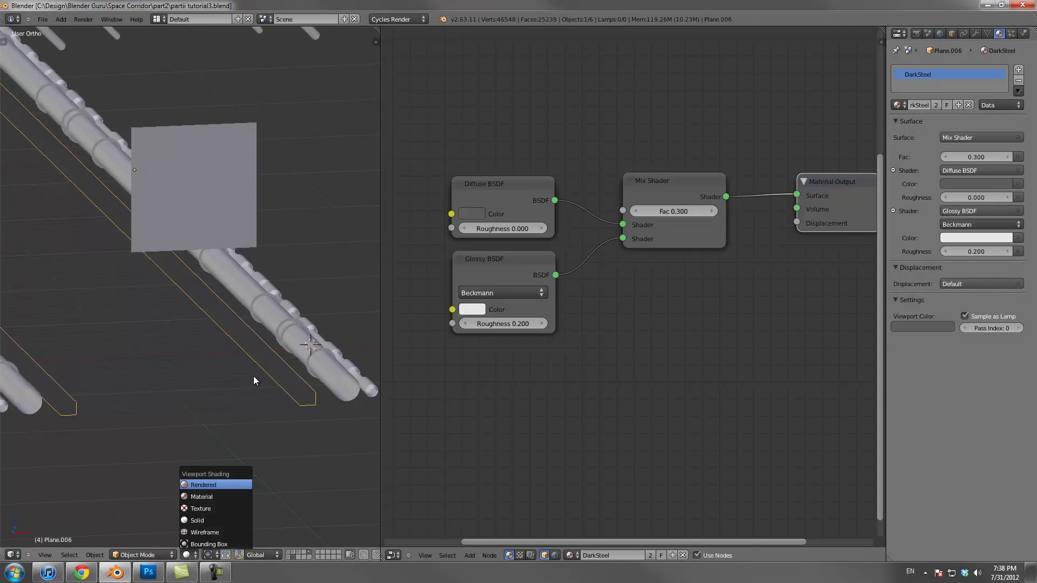
key(Return)
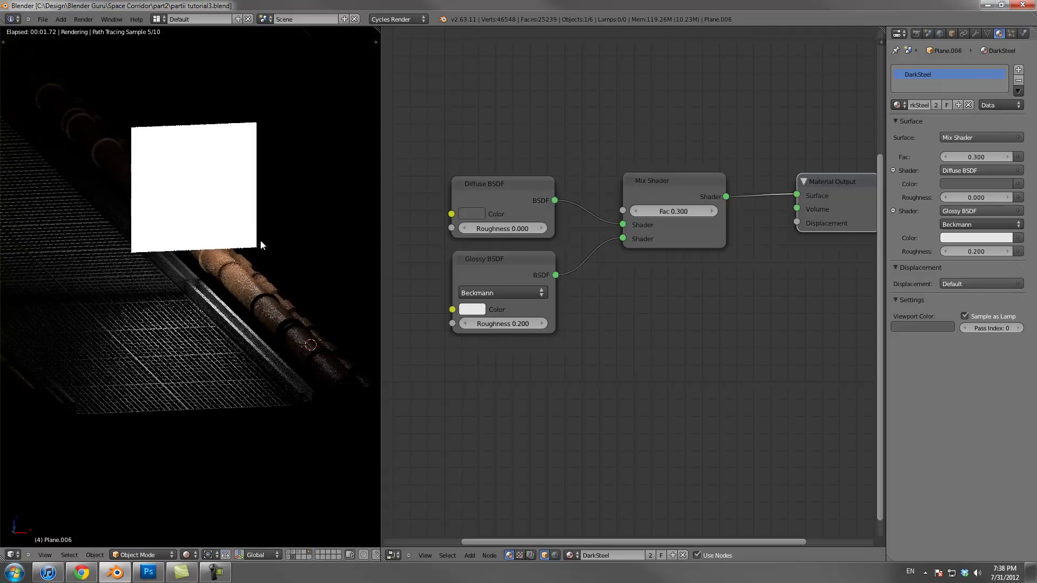
mouse_move(258, 247)
middle_down()
mouse_move(238, 252)
mouse_move(247, 321)
mouse_move(251, 275)
mouse_move(211, 446)
middle_up()
click(187, 554)
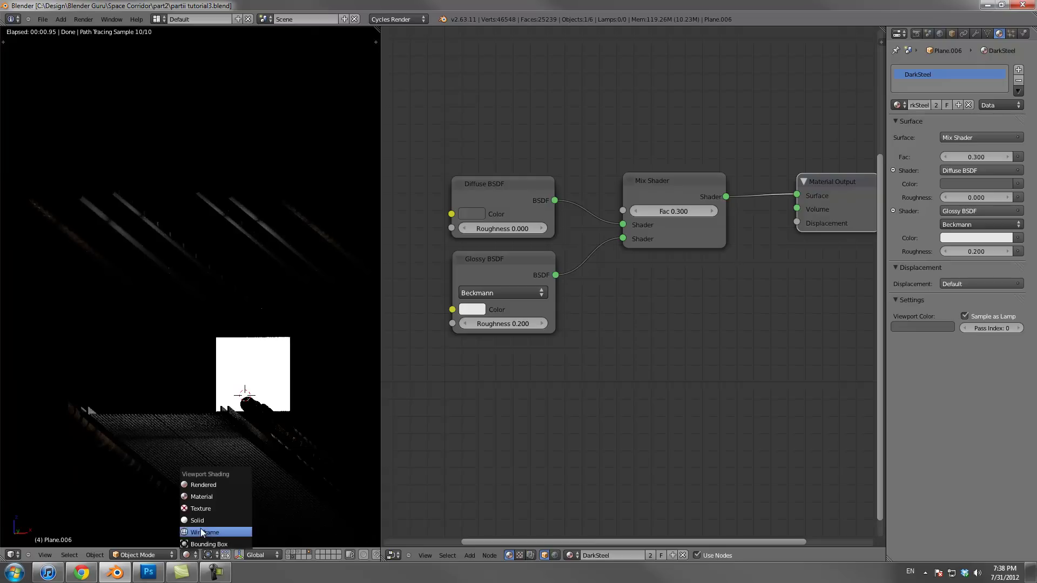
click(200, 520)
Select the thicker pipe within the overhead pipe mesh and give it the existing DarkSteel material
scroll(220, 329, down, 2)
right_click(223, 291)
middle_drag(223, 292, 250, 314)
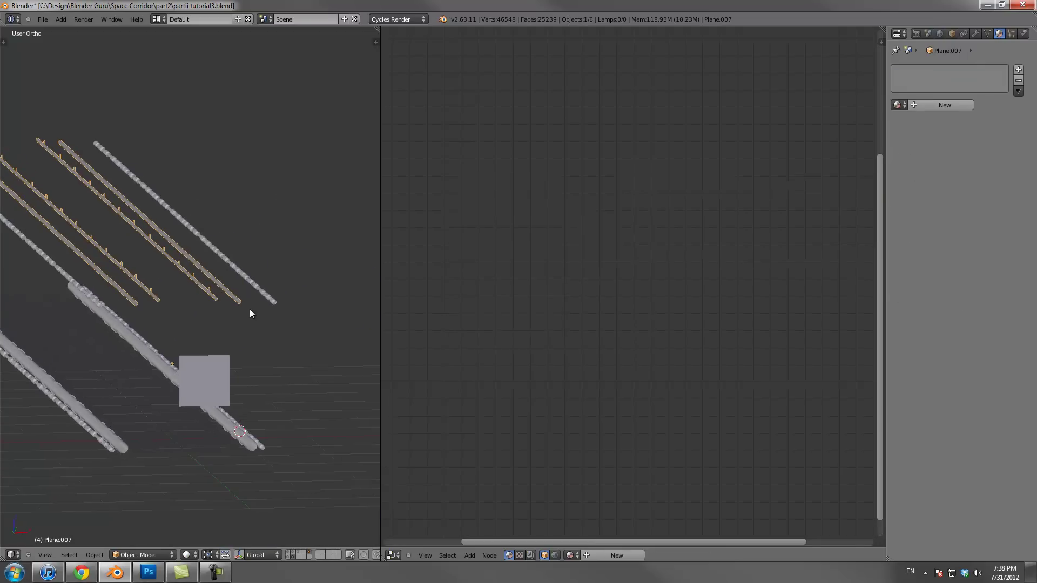
scroll(246, 313, up, 3)
key(Tab)
right_click(252, 324)
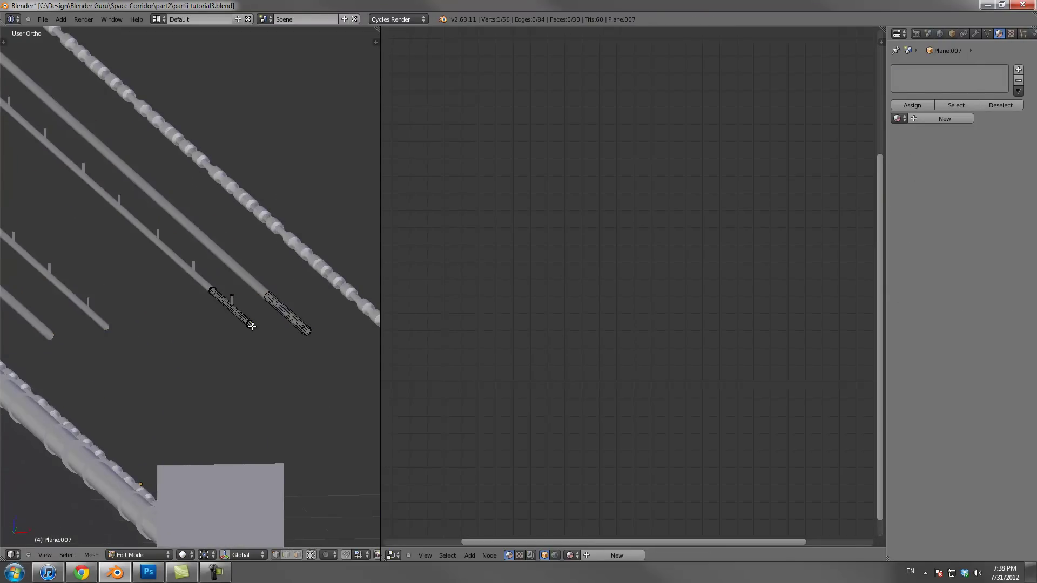
key(l)
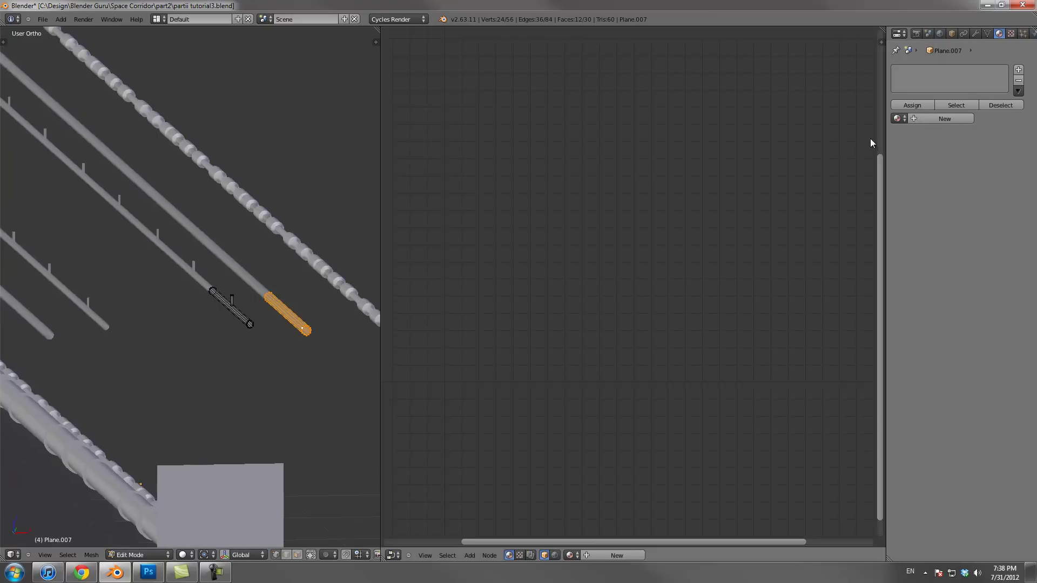
click(898, 118)
text(dar)
click(917, 135)
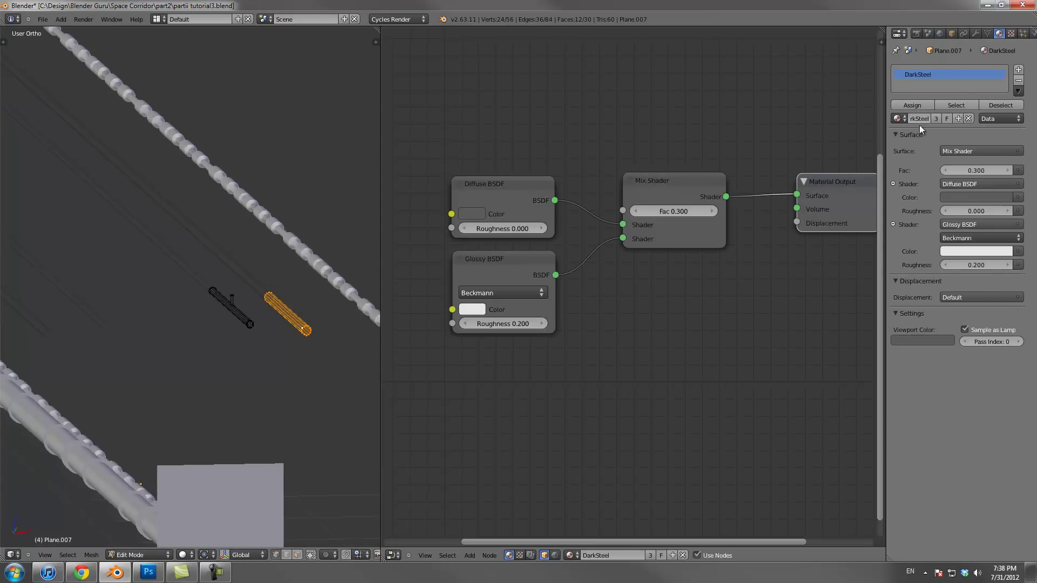
Select the thinner overhead pipe and add a second material slot with a new material named White Pipe
right_click(250, 323)
key(ctrl+l)
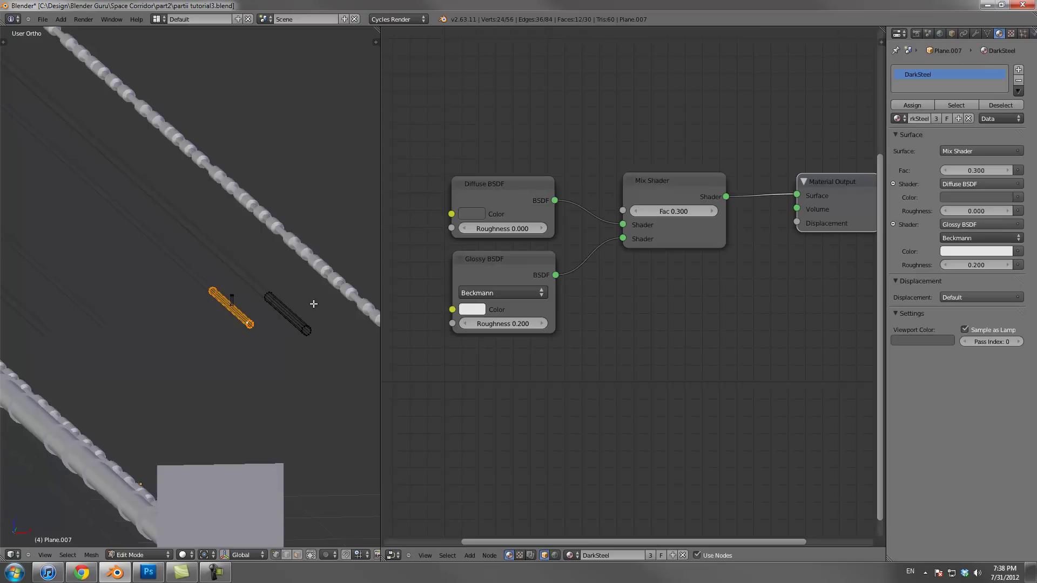
click(1019, 70)
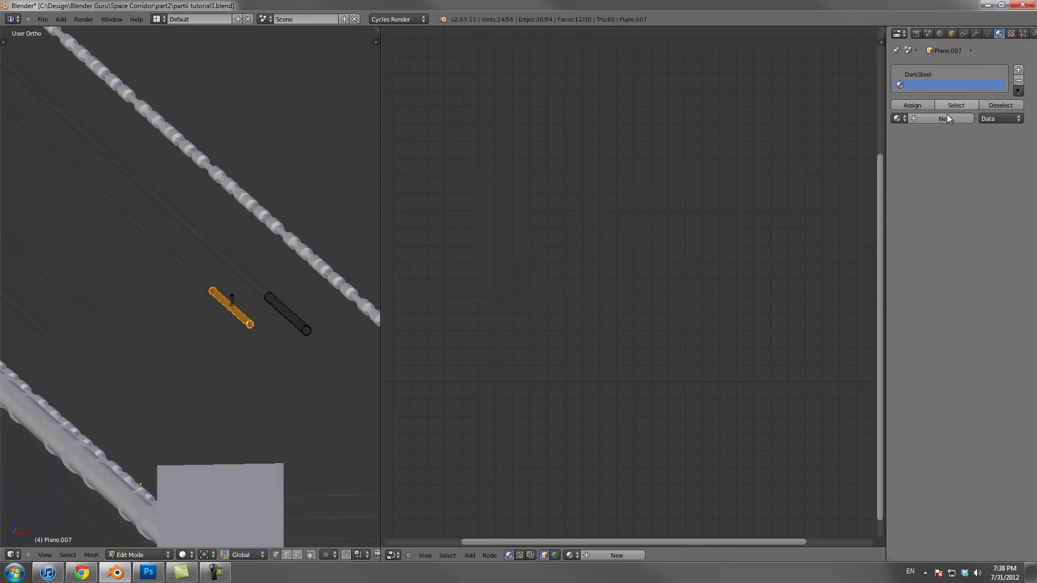
click(918, 118)
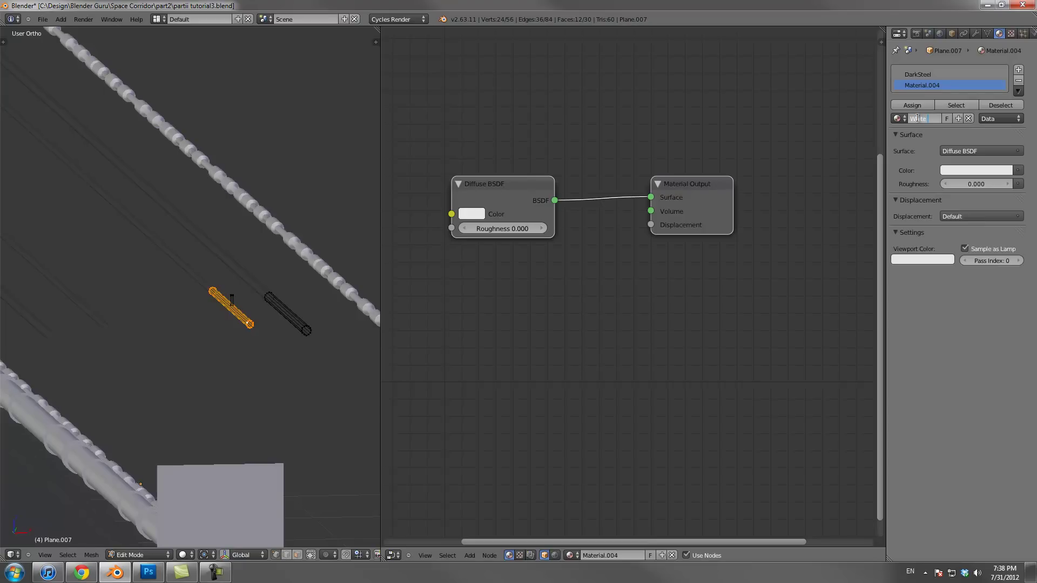
key(Return)
Add a Glossy BSDF node below White Pipe's Diffuse BSDF and move the Material Output farther away for spacing
middle_drag(521, 268, 641, 268)
key(shift+a)
mouse_move(607, 302)
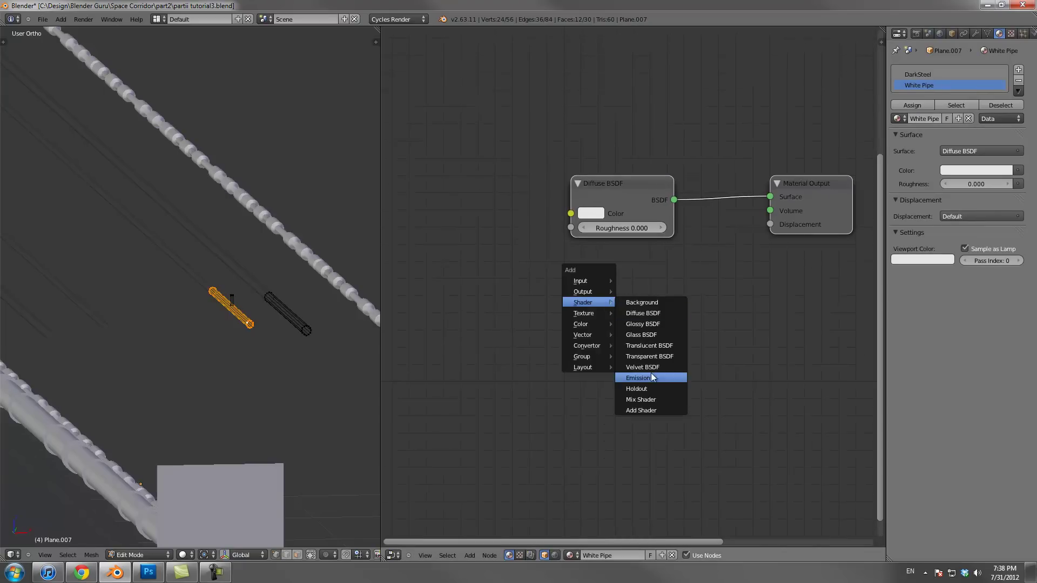
click(650, 324)
key(g)
click(574, 303)
drag(832, 190, 904, 196)
middle_drag(764, 267, 617, 264)
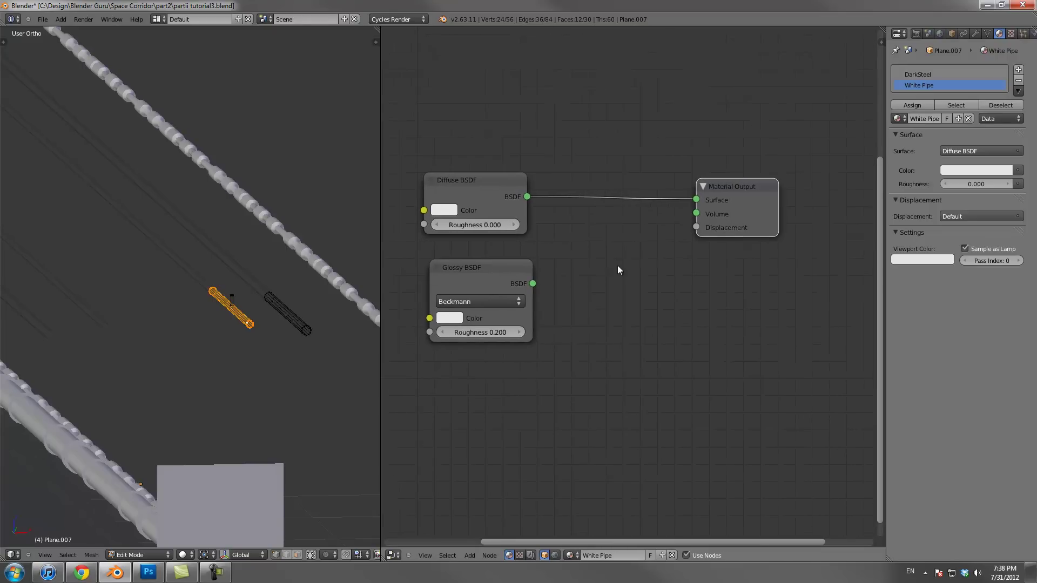
drag(760, 201, 901, 202)
Mix White Pipe's Diffuse and Glossy shaders through a Mix Shader feeding the output, with a factor of 0.200
key(shift+a)
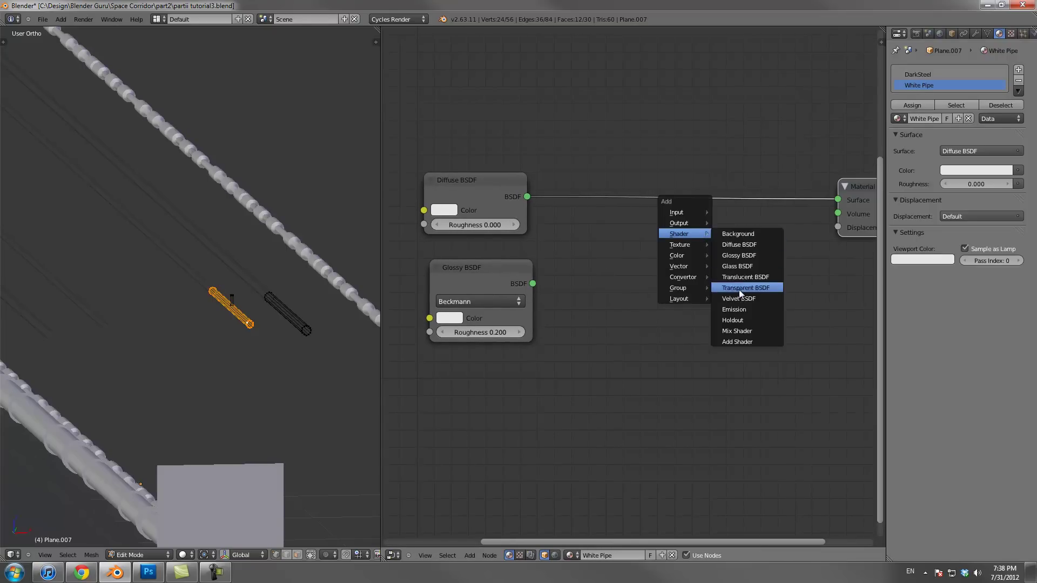
mouse_move(691, 257)
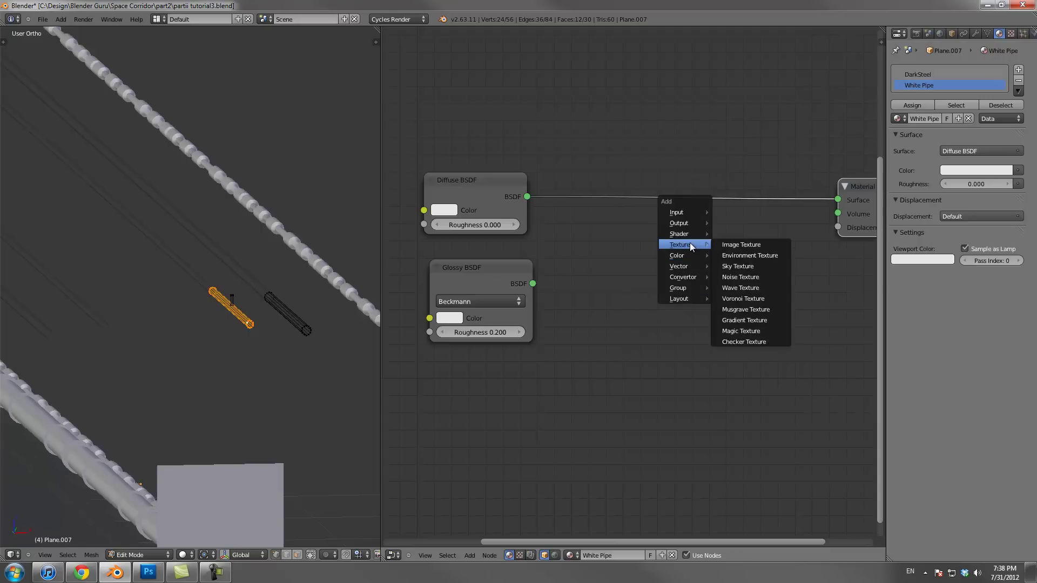
mouse_move(691, 234)
click(734, 329)
click(632, 200)
drag(532, 283, 659, 245)
middle_drag(706, 275, 623, 251)
click(566, 222)
click(566, 223)
drag(589, 227, 454, 194)
click(604, 218)
Align White Pipe's Glossy BSDF node directly beneath its Diffuse BSDF node
middle_drag(548, 250, 666, 245)
middle_drag(570, 308, 625, 302)
drag(562, 254, 556, 243)
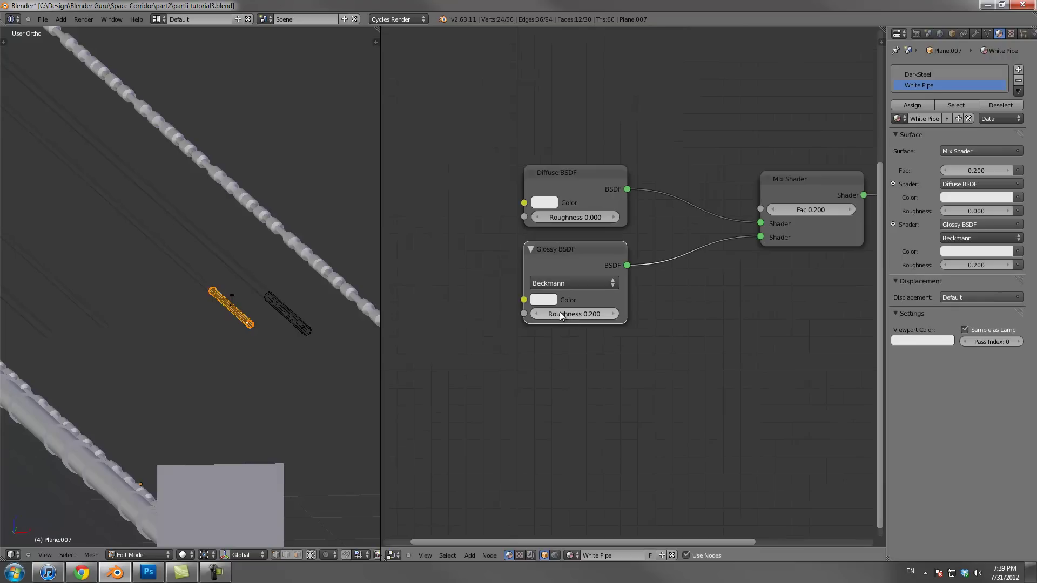
middle_drag(676, 308, 623, 307)
scroll(640, 305, down, 3)
Assign White Pipe to the thinner overhead pipe together with its small upright stub, and save the file
scroll(242, 317, up, 4)
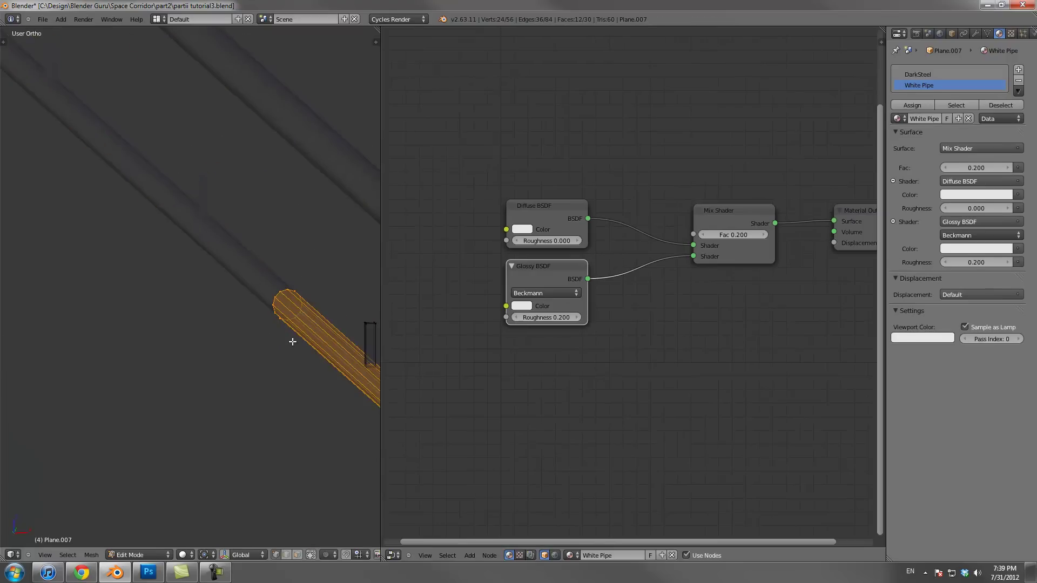
shift+right_click(265, 282)
key(ctrl+l)
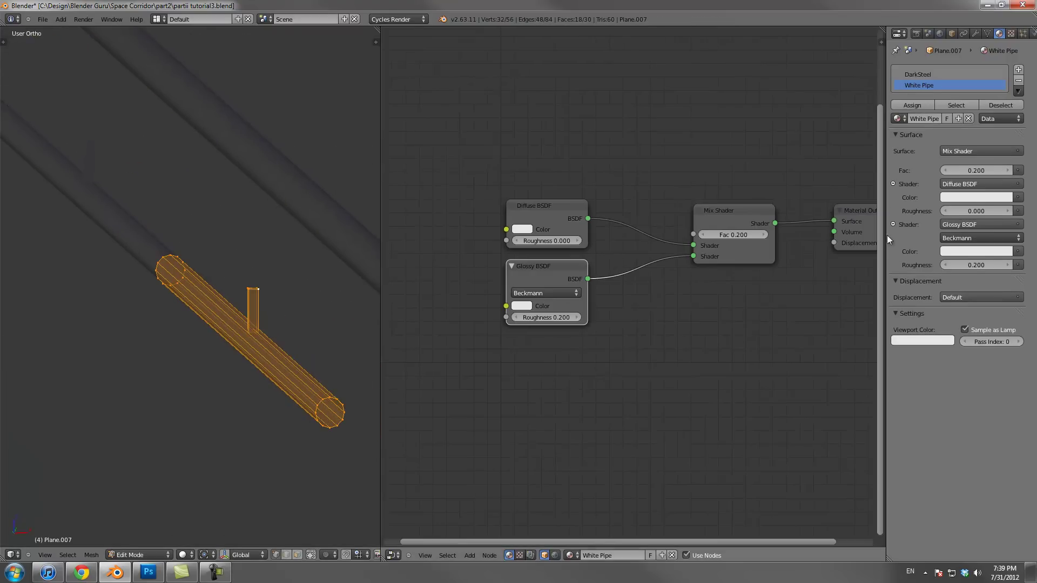
click(912, 104)
key(Tab)
scroll(257, 357, down, 6)
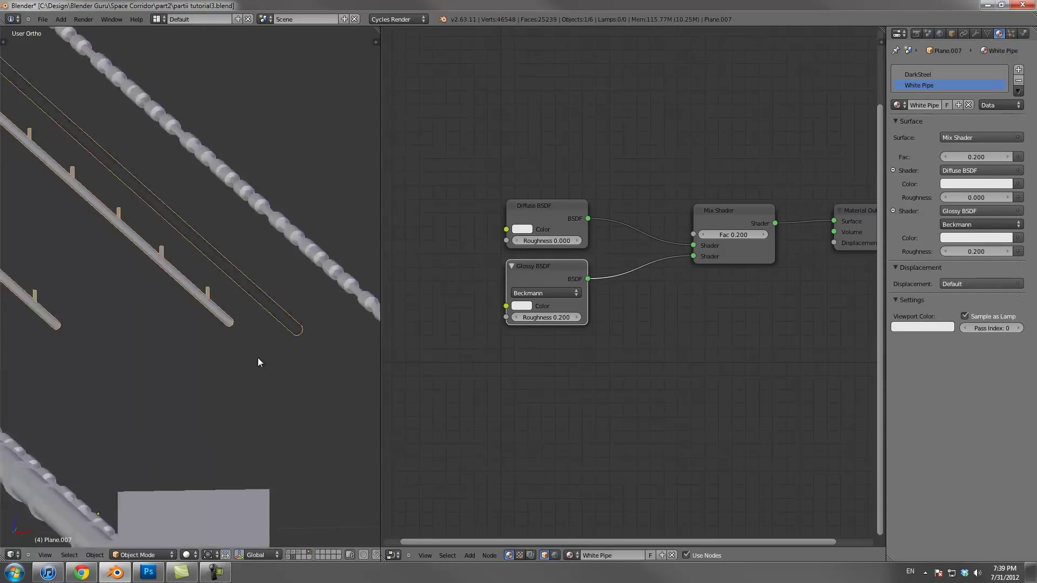
key(KP_1)
key(ctrl+s)
Select the beaded overhead pipe to inspect its existing material nodes
shift+middle_drag(186, 373, 228, 326)
scroll(224, 290, down, 4)
scroll(238, 335, up, 3)
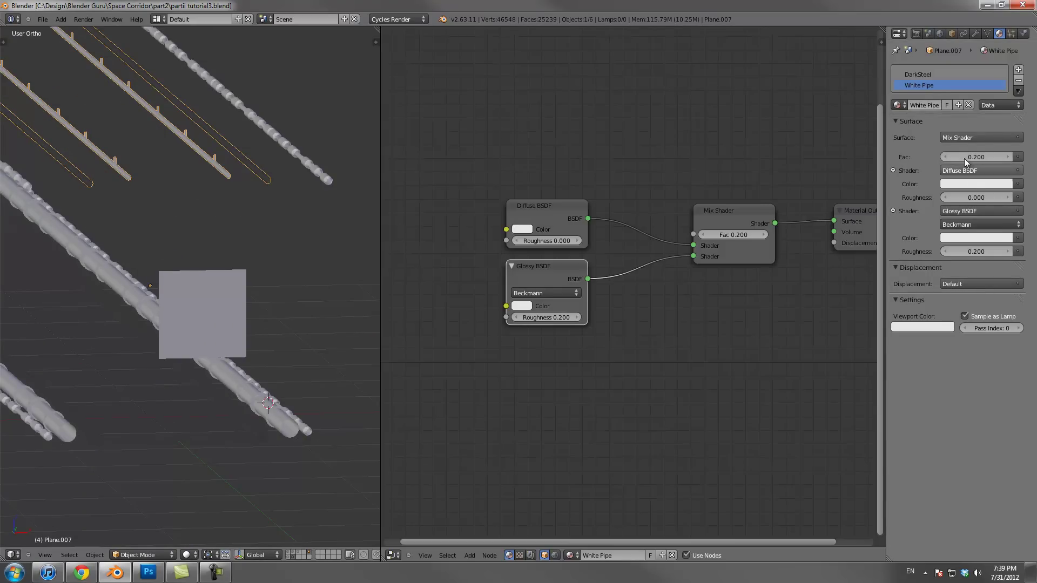
right_click(303, 155)
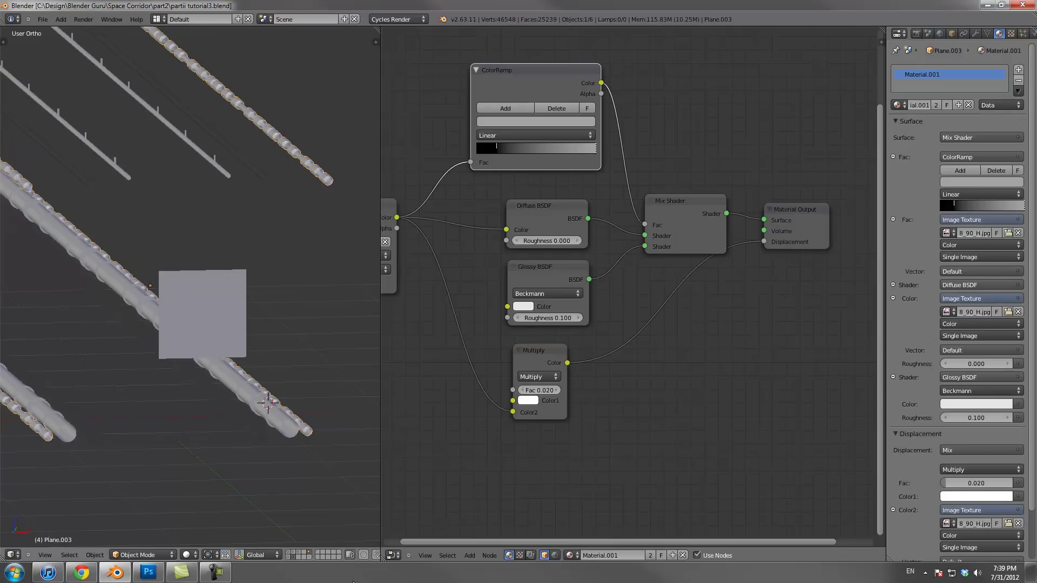
Switch to the wall panels' layer and select the upright panel, framing its electrical components closely
click(294, 553)
scroll(237, 324, down, 3)
middle_drag(232, 321, 306, 329)
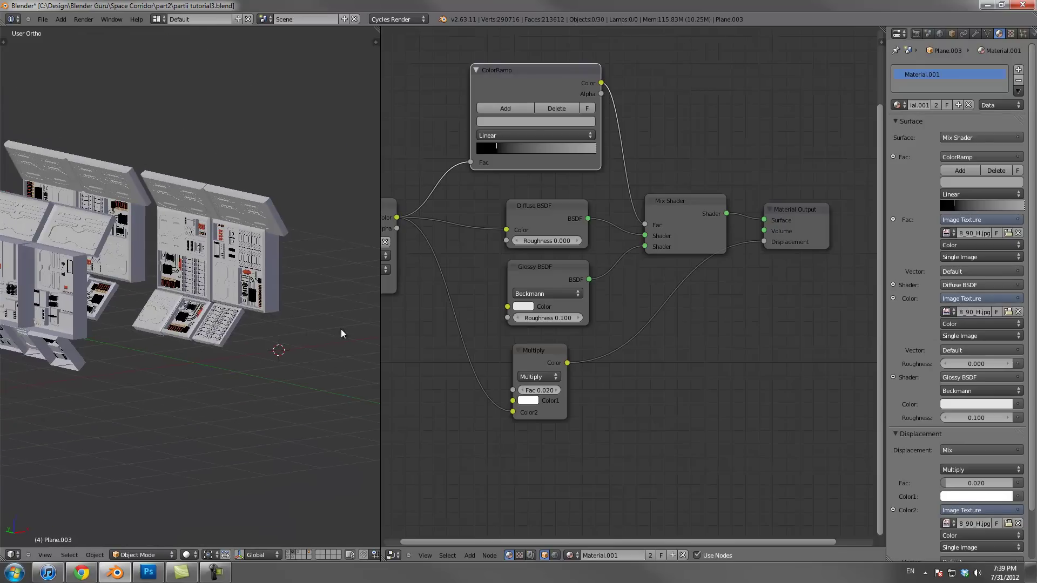
scroll(342, 328, up, 3)
scroll(262, 288, up, 2)
shift+middle_drag(318, 287, 225, 328)
right_click(275, 286)
scroll(293, 285, up, 3)
scroll(226, 328, up, 3)
scroll(226, 329, up, 3)
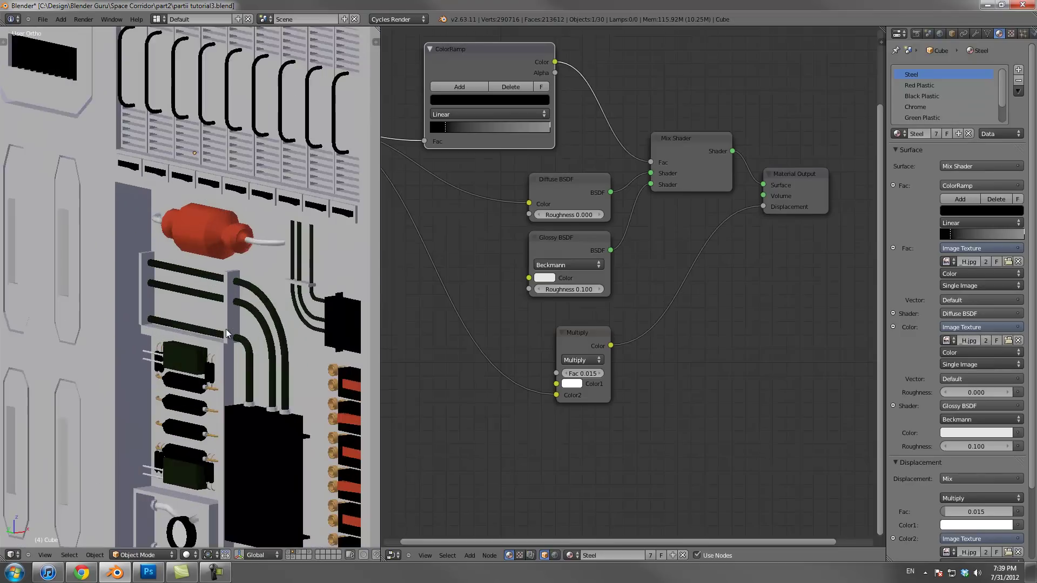
scroll(226, 329, down, 2)
scroll(223, 316, up, 4)
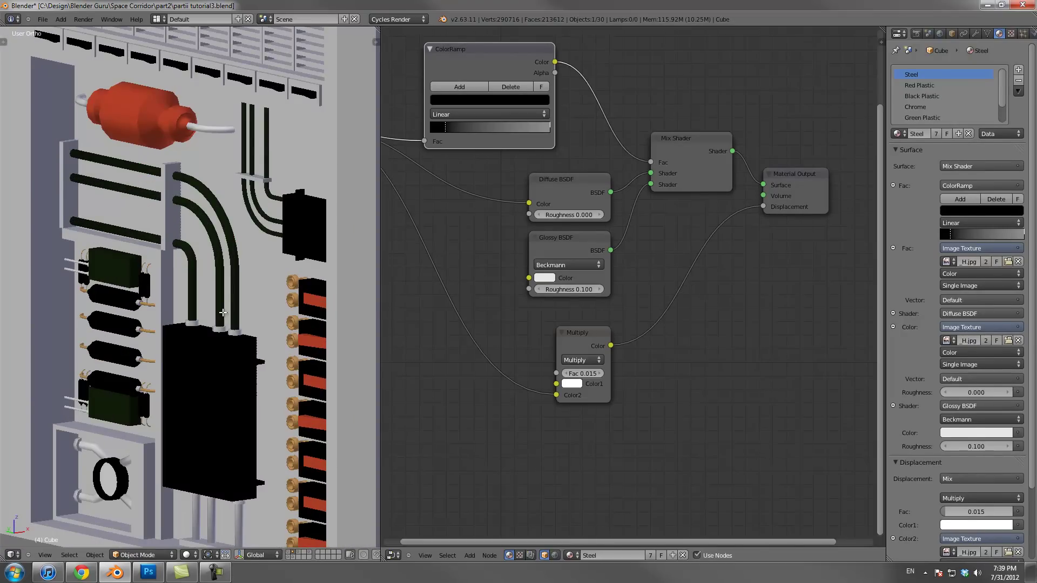
Examine the wall panel's Red Plastic, Black Plastic, Chrome and Green Plastic material slots and their shader setups
key(Tab)
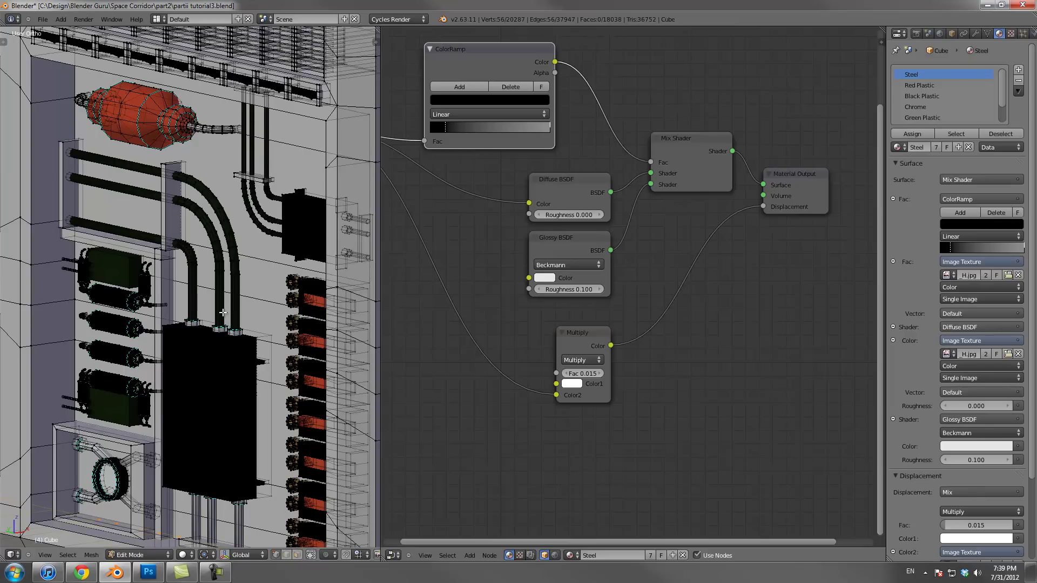
scroll(223, 312, up, 3)
right_click(292, 379)
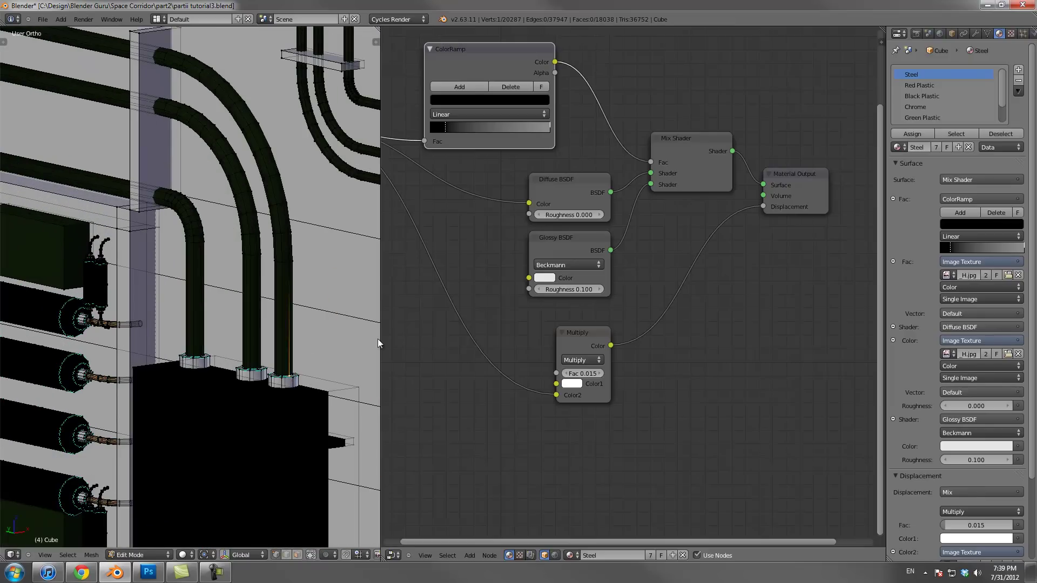
click(918, 86)
click(928, 98)
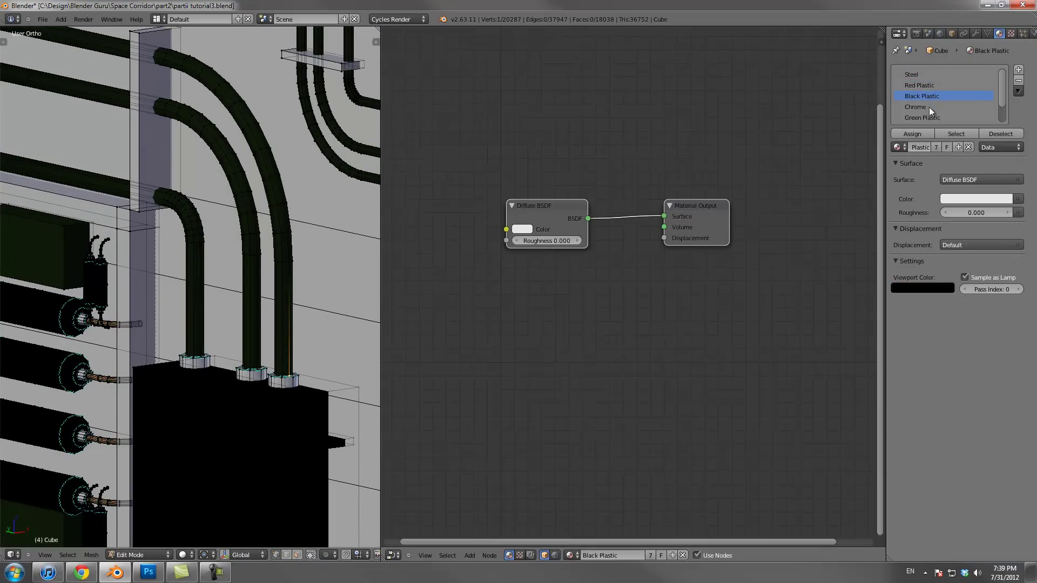
click(928, 107)
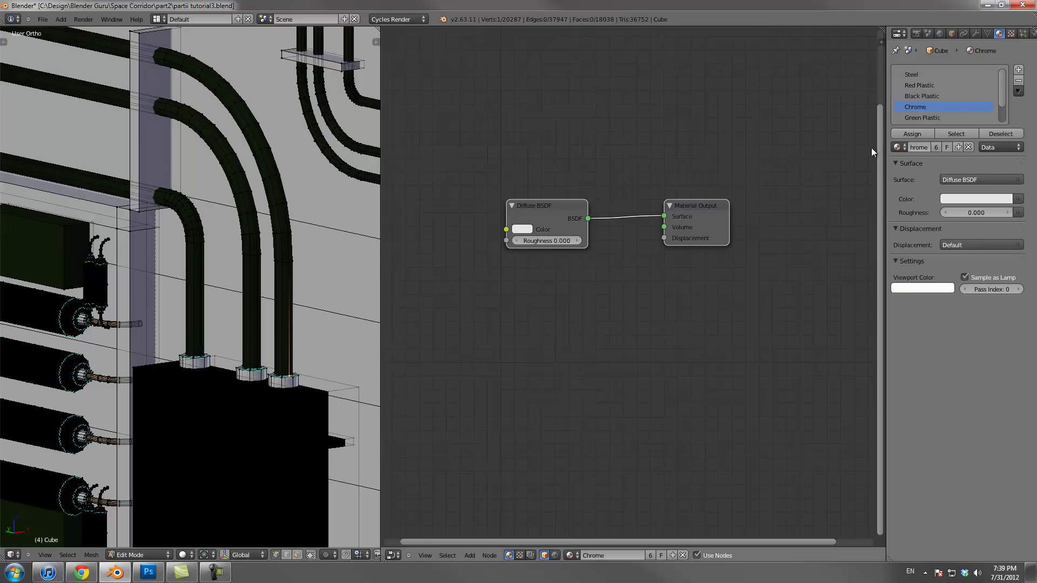
click(930, 117)
click(930, 107)
click(930, 96)
click(930, 85)
click(922, 287)
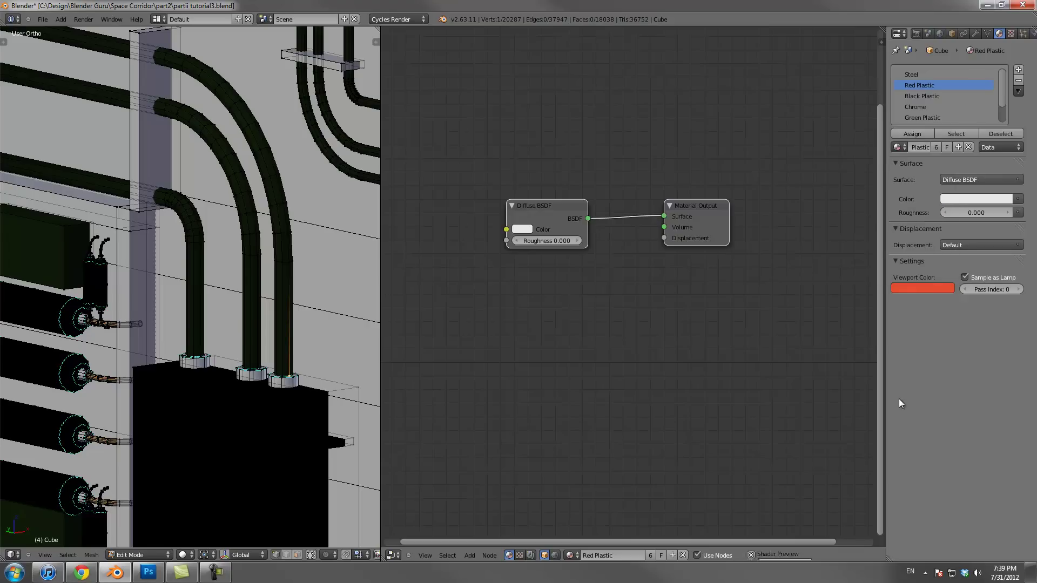
click(926, 107)
click(927, 95)
click(928, 84)
Make Black Plastic the active material and spread its Diffuse BSDF and Material Output nodes apart in object mode
click(930, 96)
scroll(269, 304, down, 2)
scroll(269, 304, down, 3)
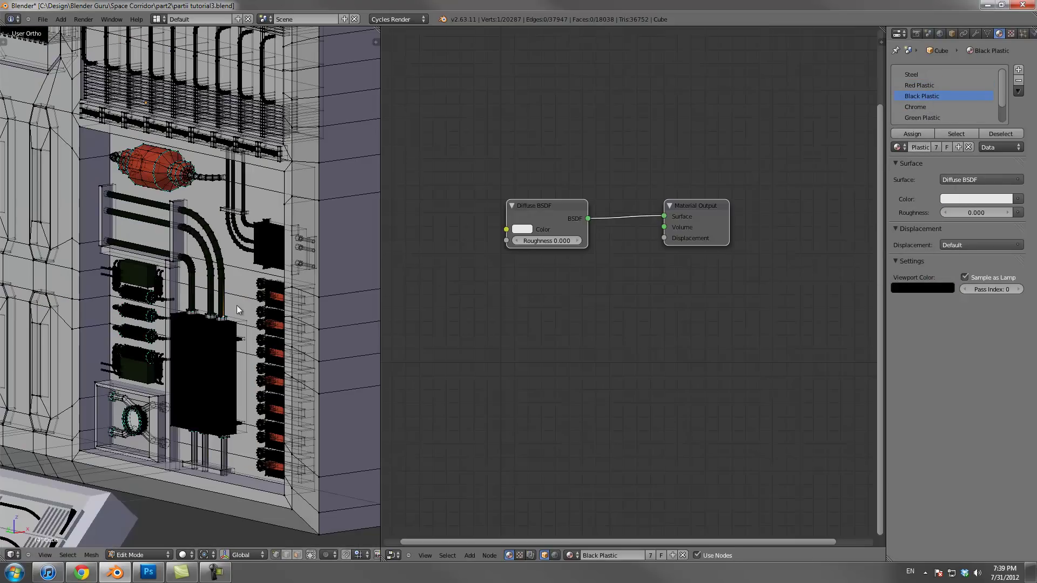
key(Tab)
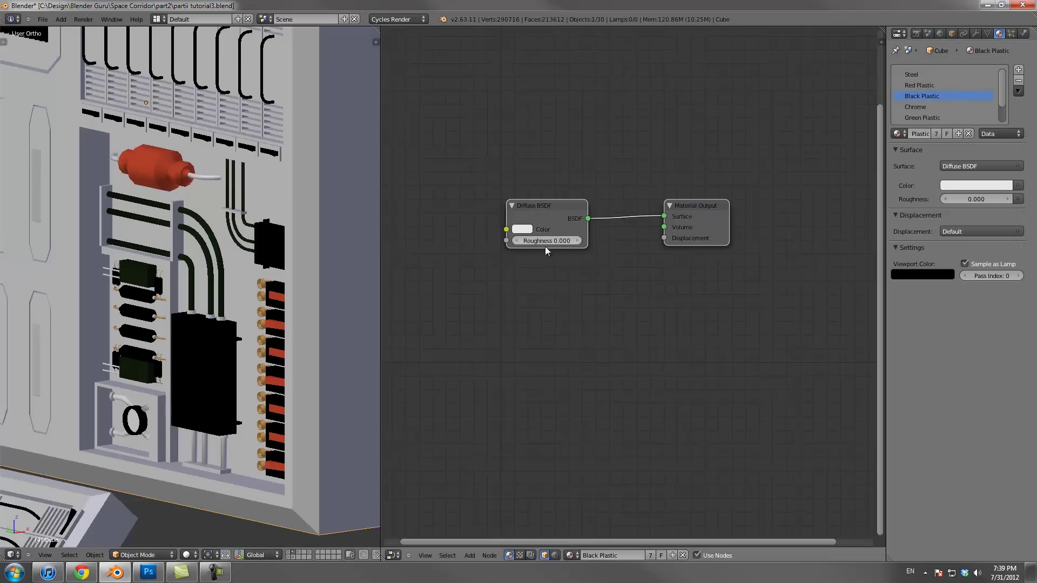
drag(539, 213, 455, 212)
drag(720, 215, 791, 209)
middle_drag(382, 306, 513, 302)
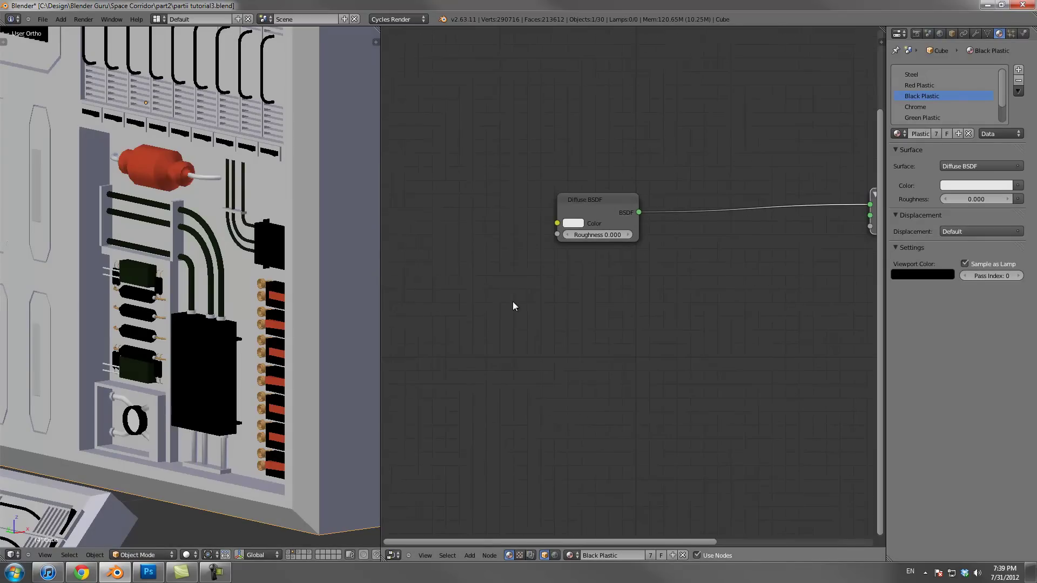
Add a Glossy BSDF node beneath the Diffuse BSDF in the Black Plastic material
key(shift+a)
mouse_move(561, 323)
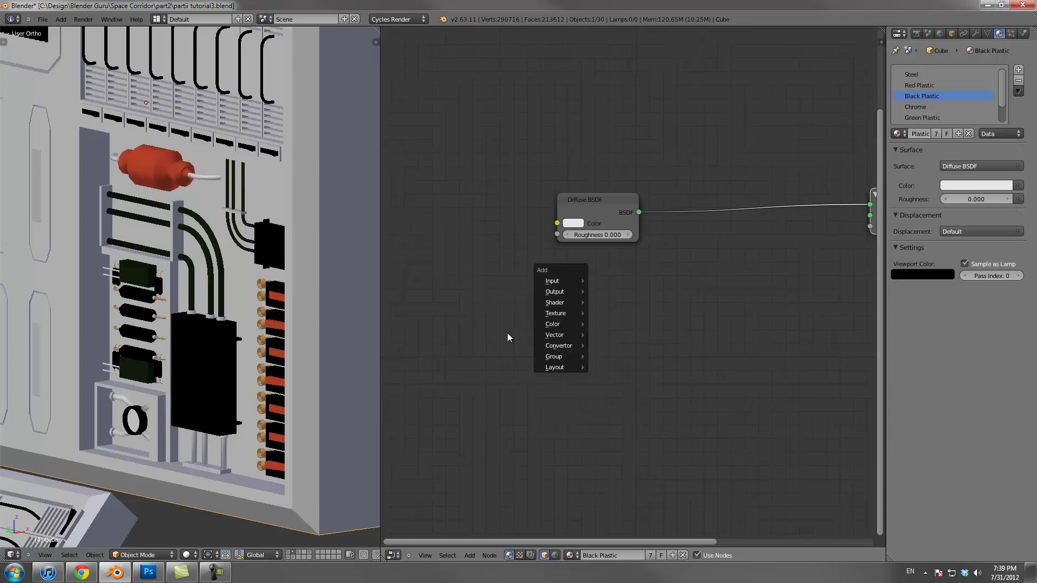
key(shift+a)
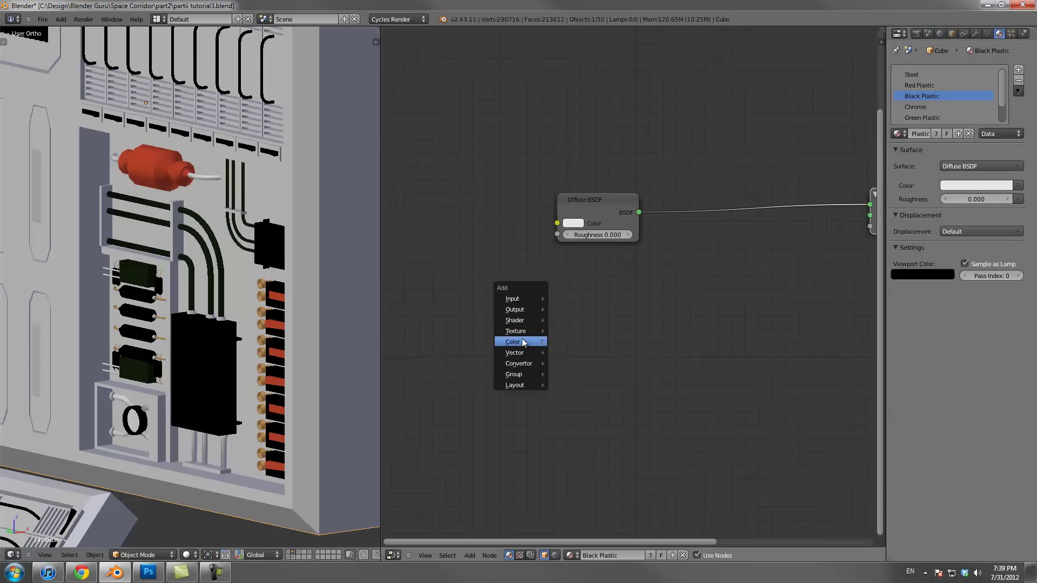
mouse_move(523, 343)
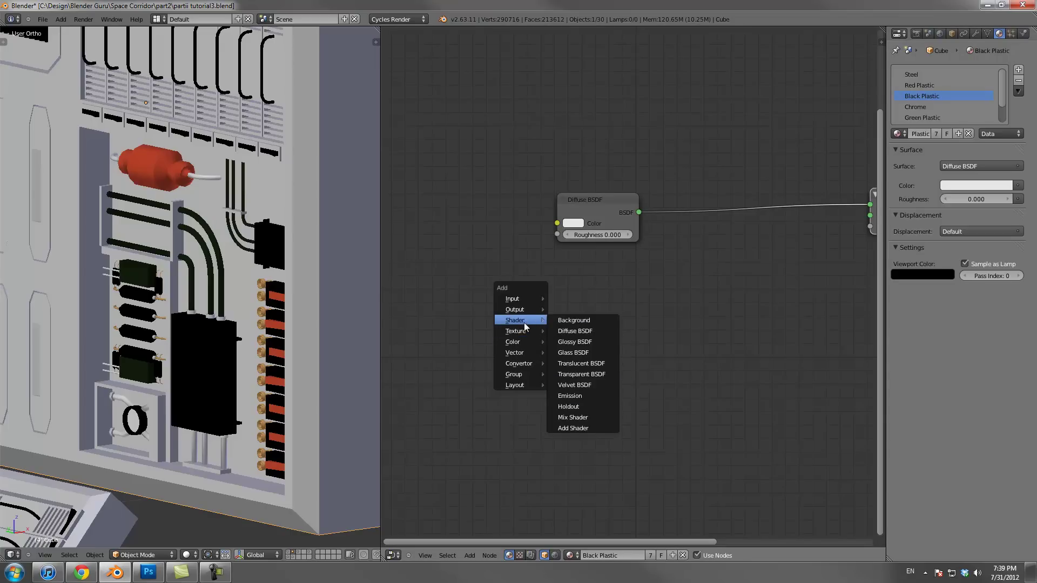
mouse_move(521, 320)
click(598, 338)
key(g)
click(554, 291)
middle_drag(644, 300, 568, 284)
Combine the Black Plastic material's Diffuse and Glossy BSDFs through a Mix Shader feeding the Material Output, with Fac 0.100
key(shift+a)
key(shift+a)
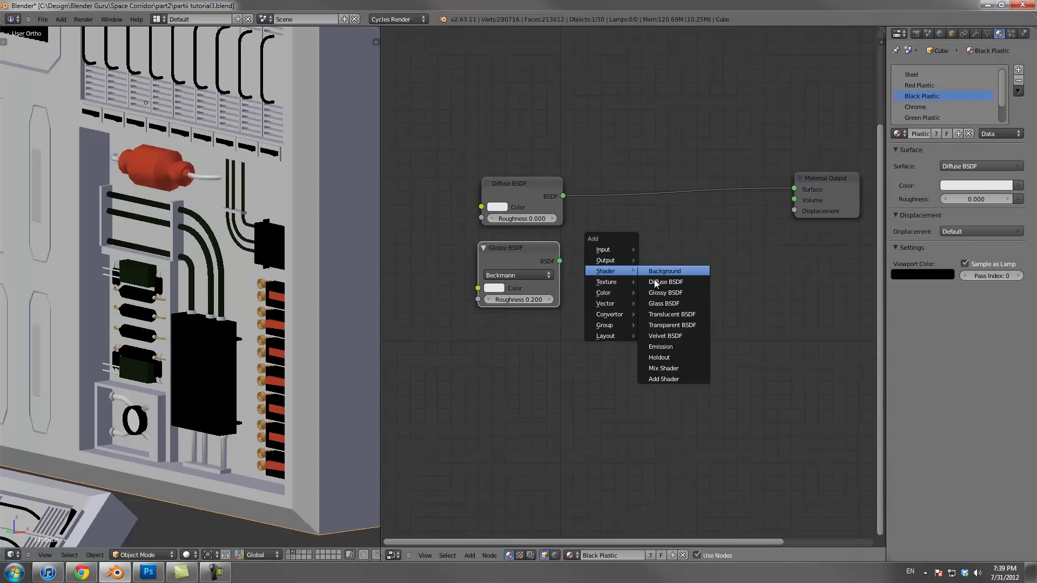
mouse_move(616, 293)
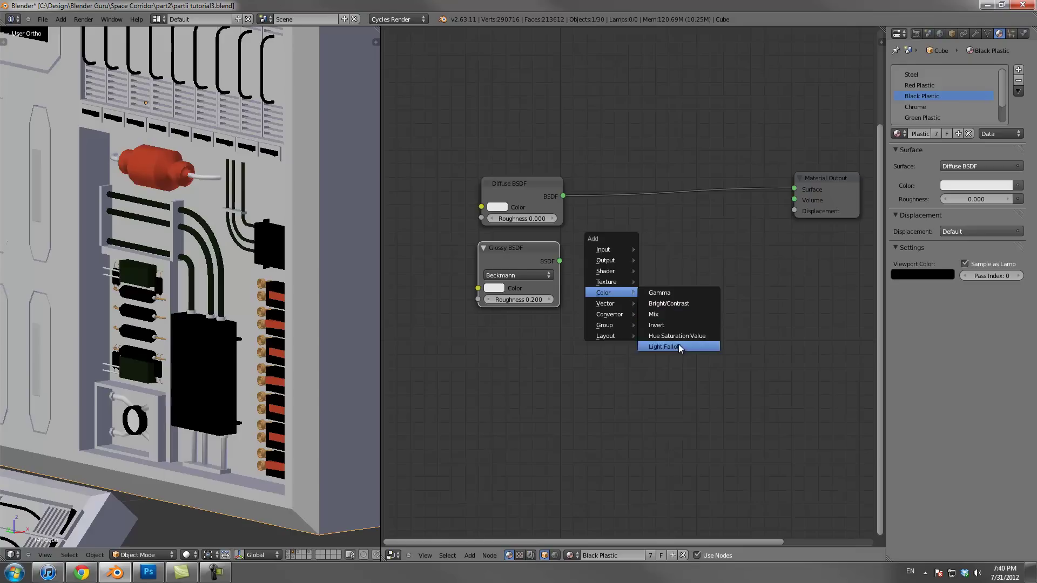
mouse_move(615, 271)
click(673, 366)
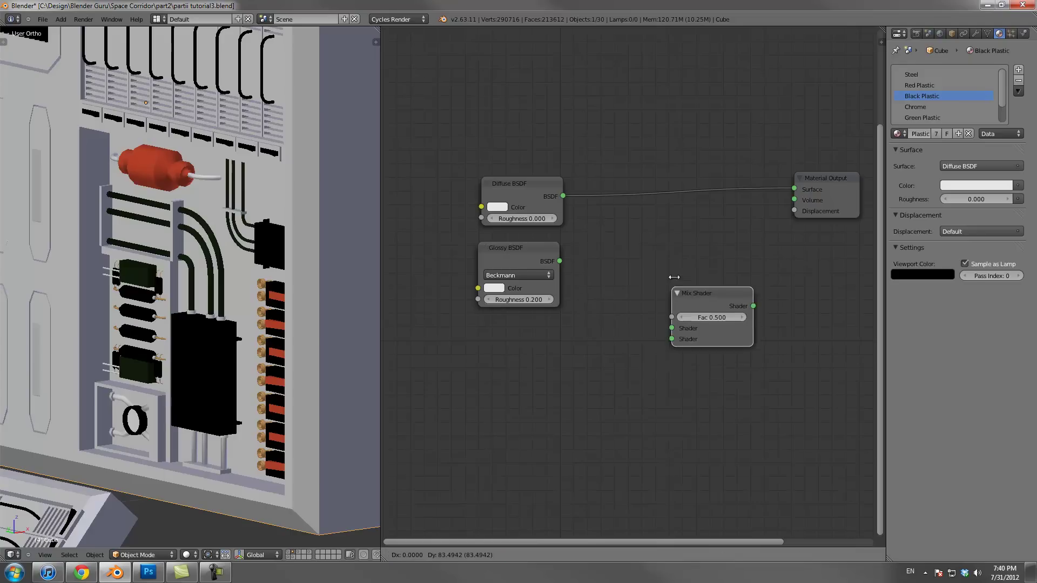
click(642, 192)
drag(560, 261, 640, 243)
click(651, 222)
click(651, 221)
click(651, 222)
click(651, 222)
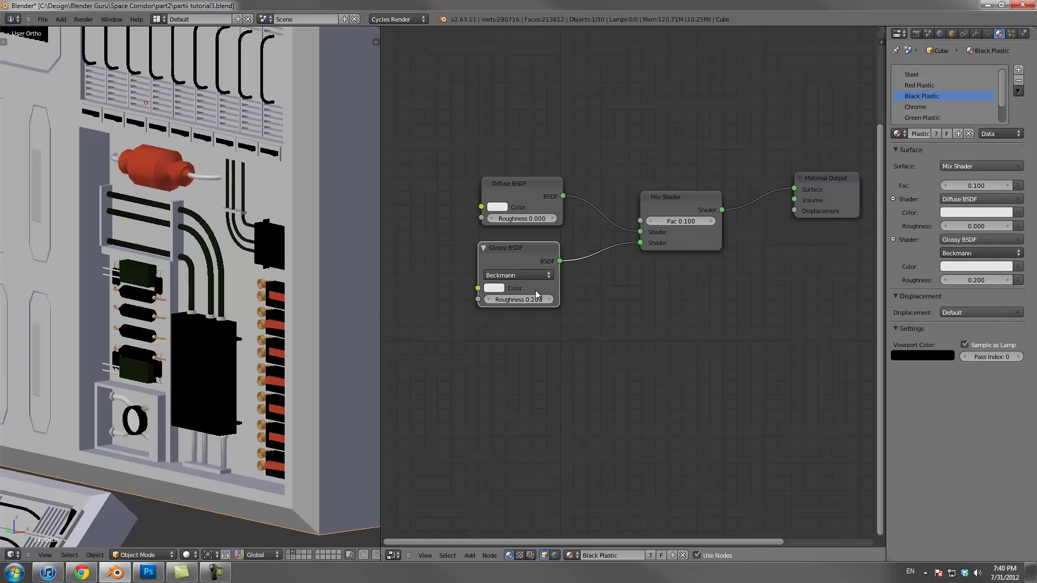
Darken the Black Plastic's diffuse color to RGB about 0.016 and set its Glossy BSDF roughness to 0.100
click(497, 207)
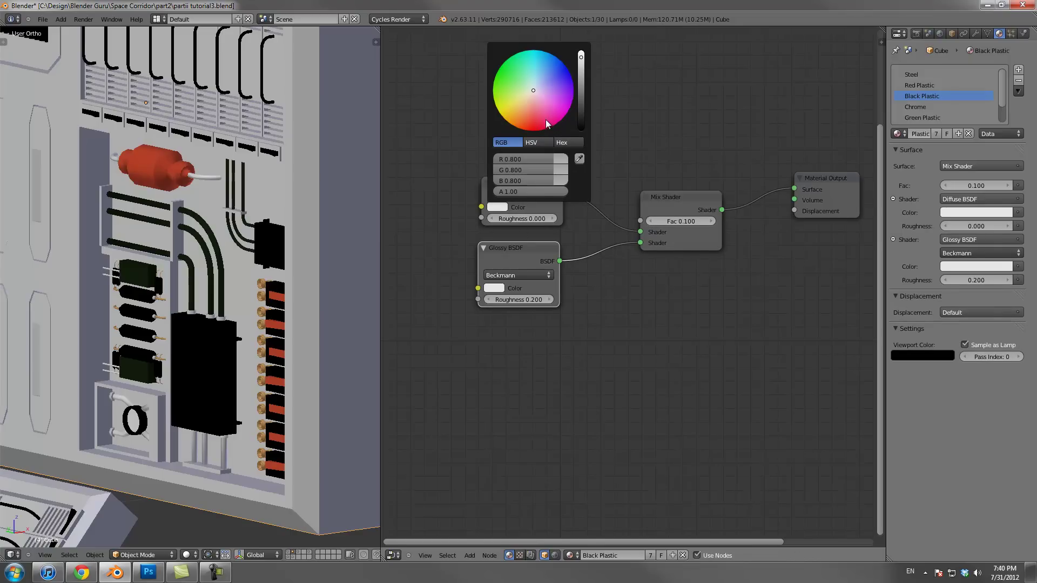
drag(581, 58, 581, 120)
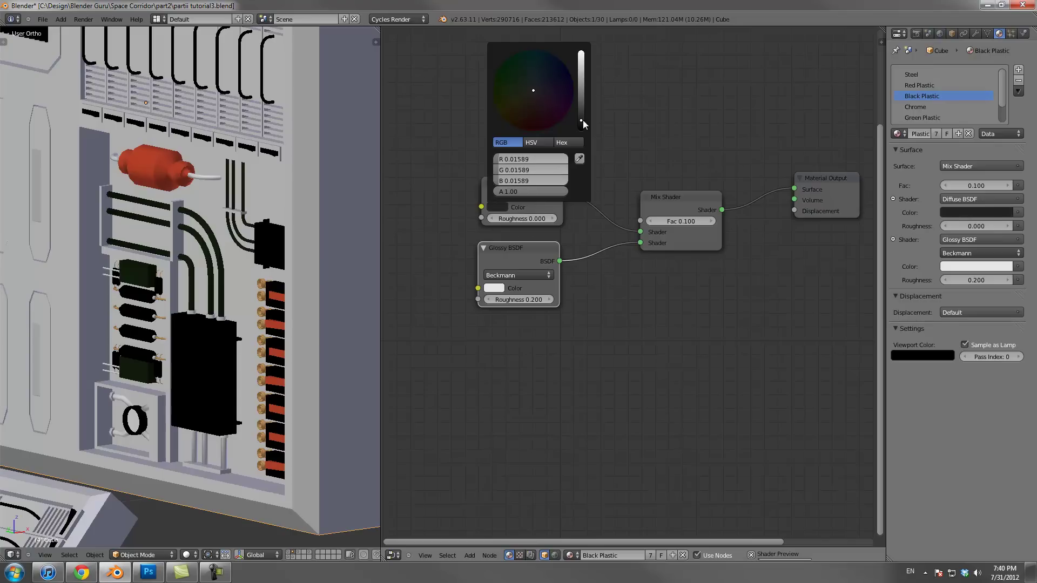
drag(512, 245, 519, 237)
click(497, 290)
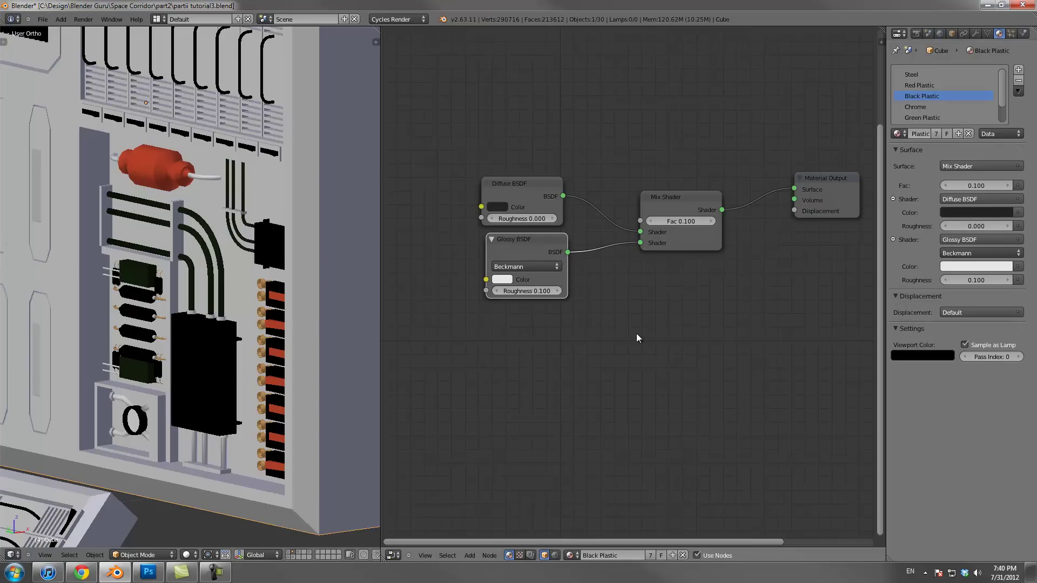
Make Red Plastic the active material and add a Glossy BSDF node beneath its Diffuse BSDF, with the Material Output spaced farther away
click(919, 85)
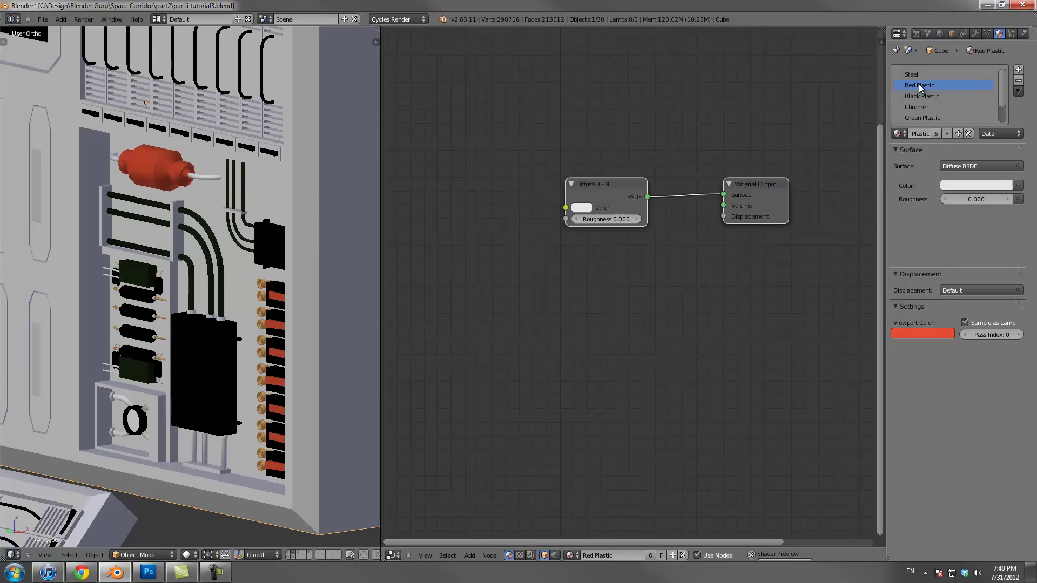
middle_drag(751, 243, 774, 241)
drag(787, 183, 872, 179)
middle_drag(870, 179, 775, 169)
key(shift+a)
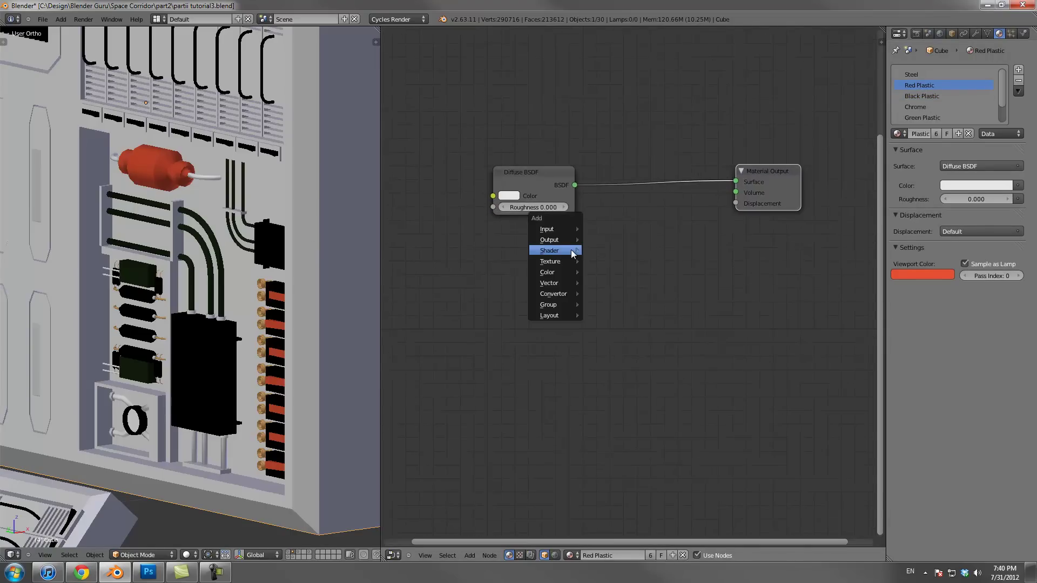
mouse_move(571, 250)
click(613, 272)
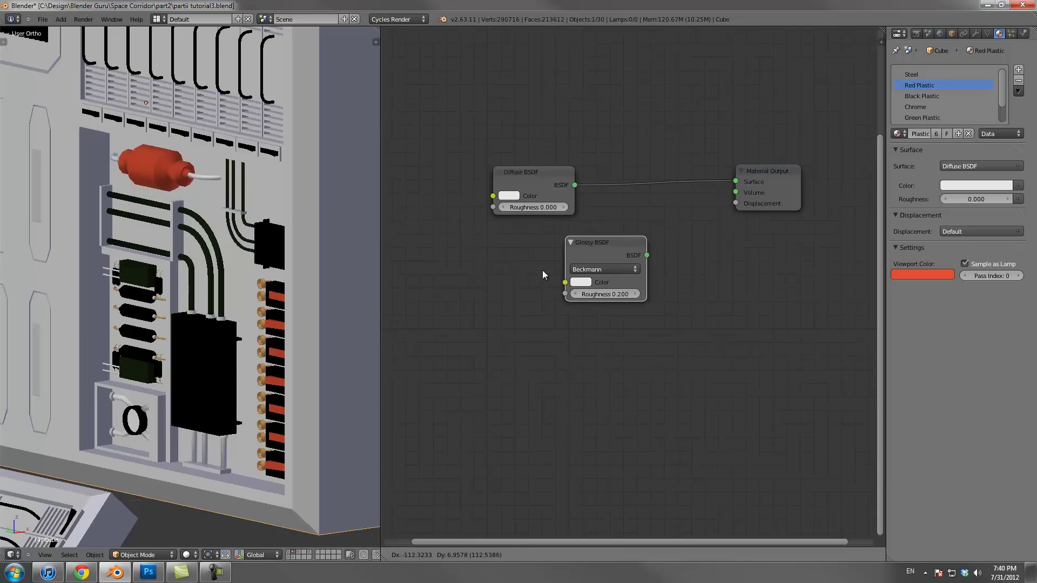
click(471, 263)
Set the Red Plastic's Diffuse BSDF color to a saturated orange-red with a red value of 0.800
click(514, 196)
drag(554, 95, 541, 120)
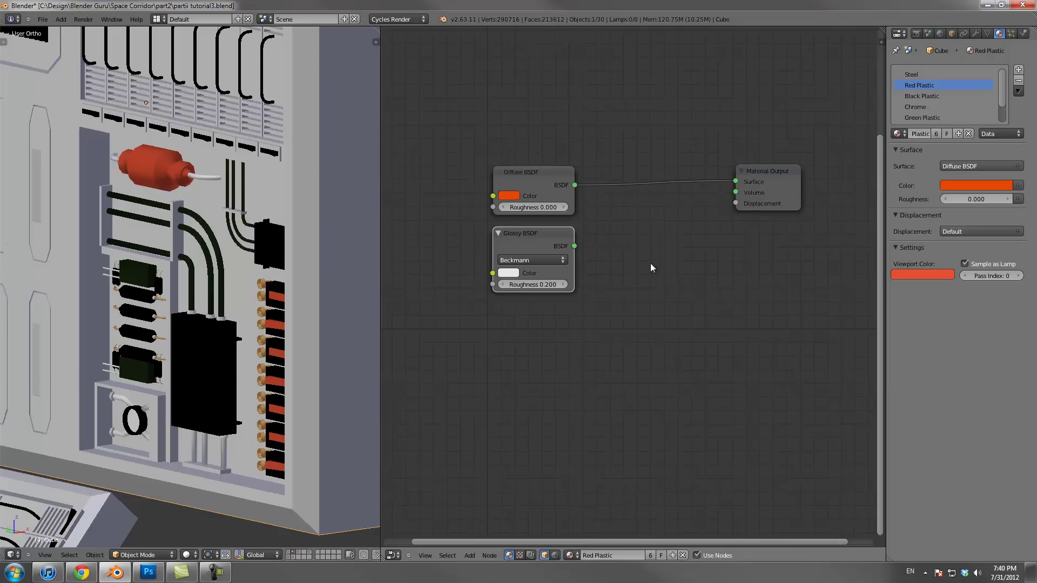
click(509, 196)
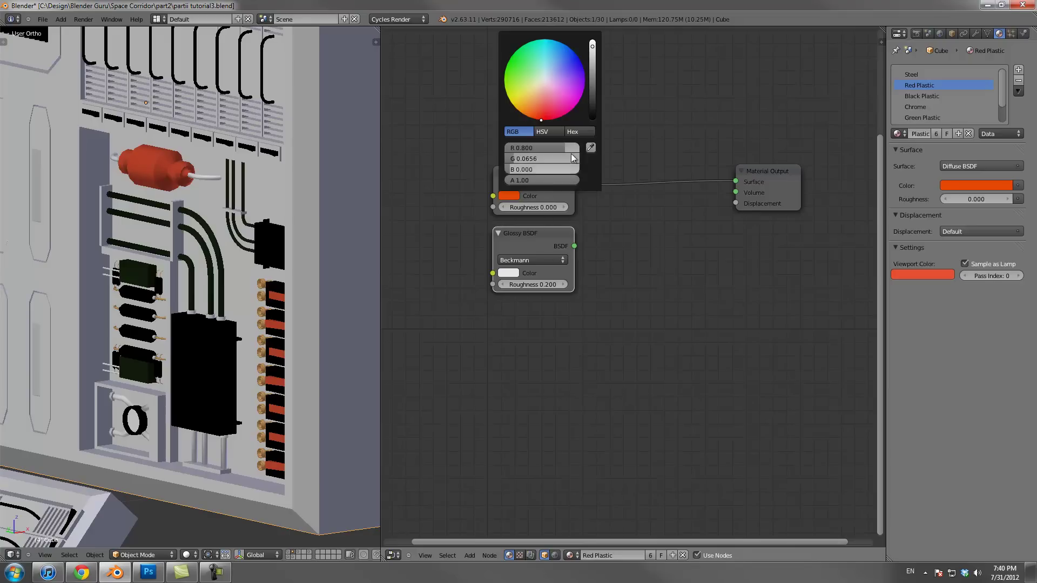
click(539, 118)
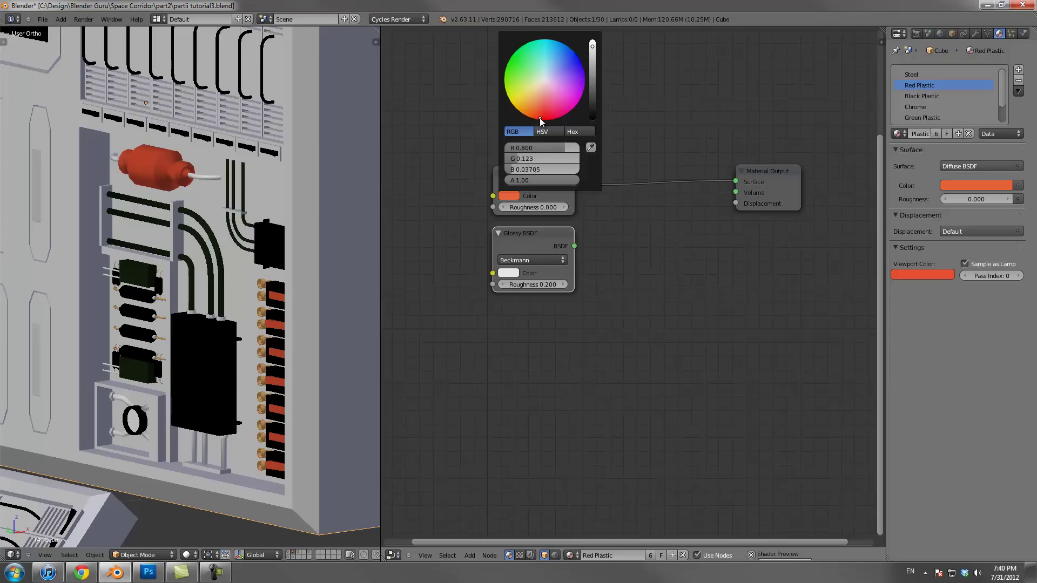
click(518, 196)
click(542, 119)
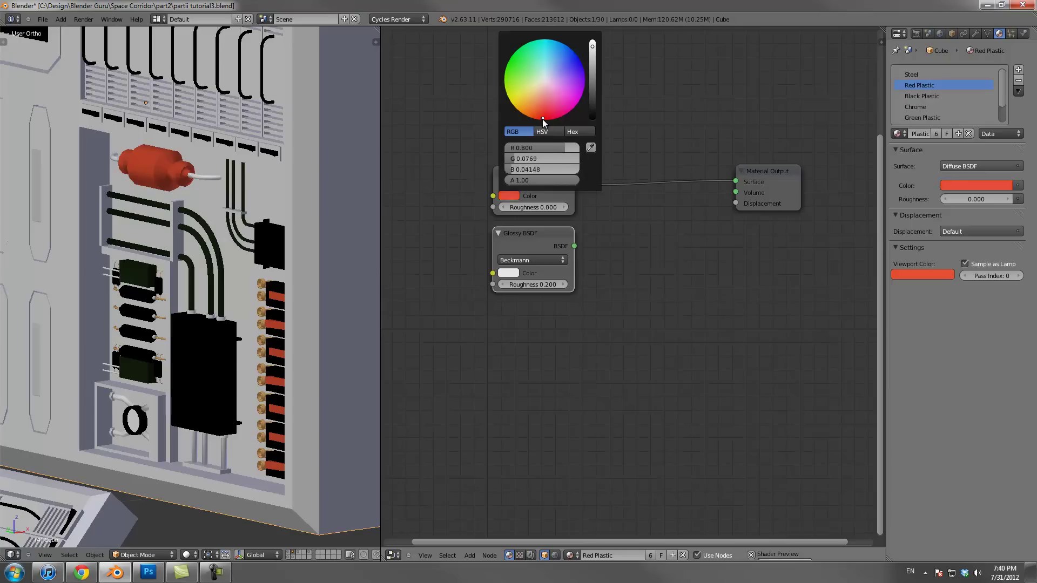
Insert a Mix Shader before the Red Plastic's Material Output and connect the Glossy BSDF to its second shader input
key(shift+a)
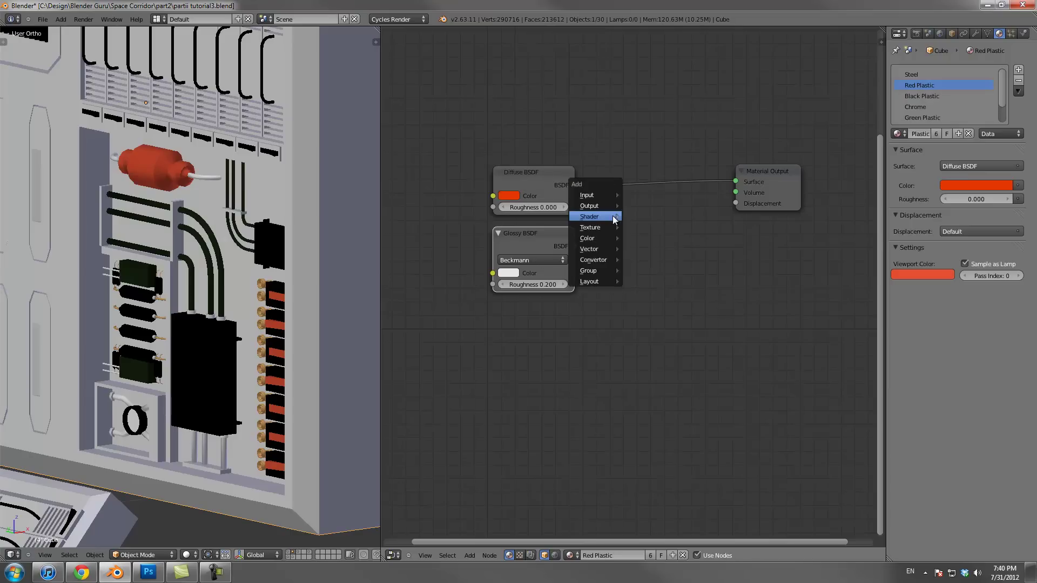
mouse_move(589, 215)
click(662, 332)
click(621, 159)
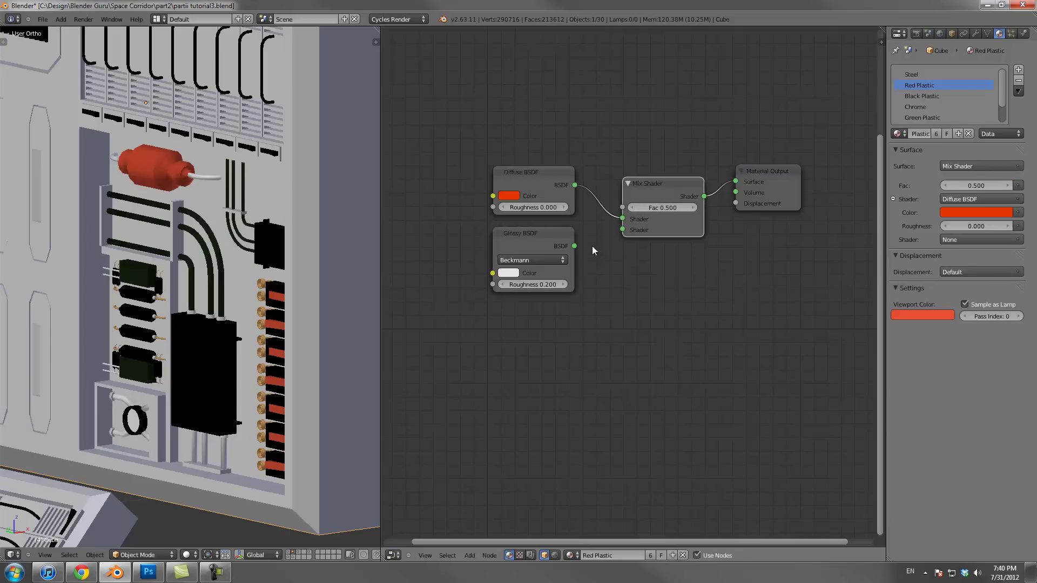
drag(597, 242, 622, 230)
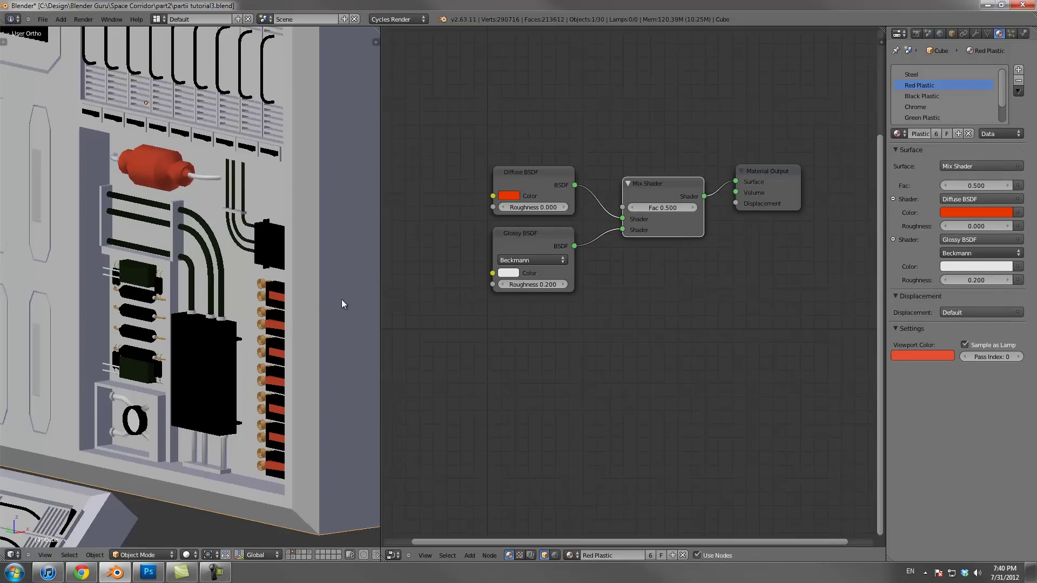
drag(744, 173, 733, 189)
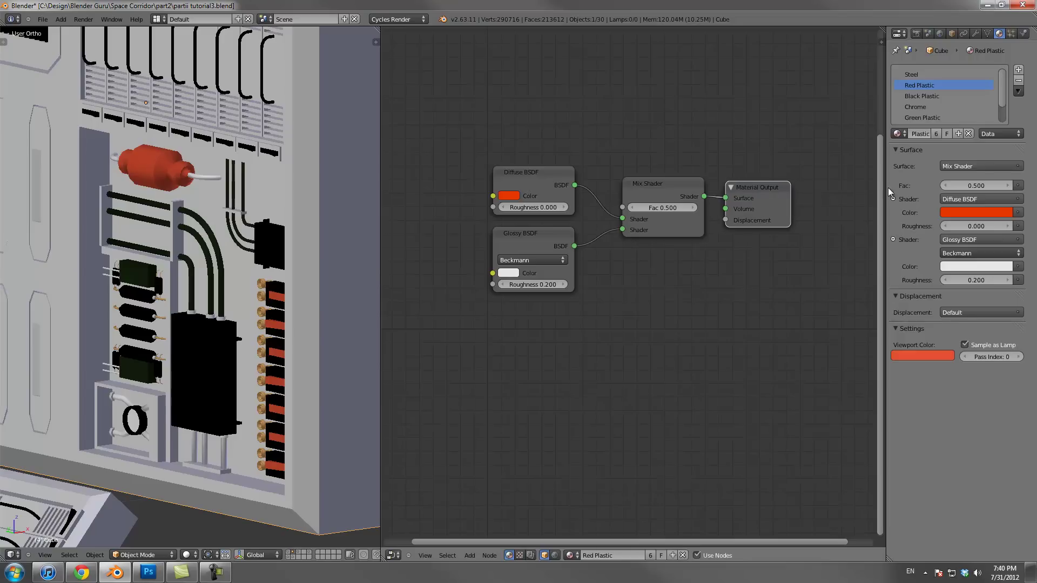
Lower the Red Plastic's Glossy BSDF roughness and its Mix Shader factor
click(504, 284)
click(632, 207)
click(633, 208)
click(632, 207)
scroll(204, 310, down, 4)
scroll(206, 313, up, 7)
Make Chrome the active material and add a Glossy BSDF node beneath its Diffuse BSDF
click(915, 106)
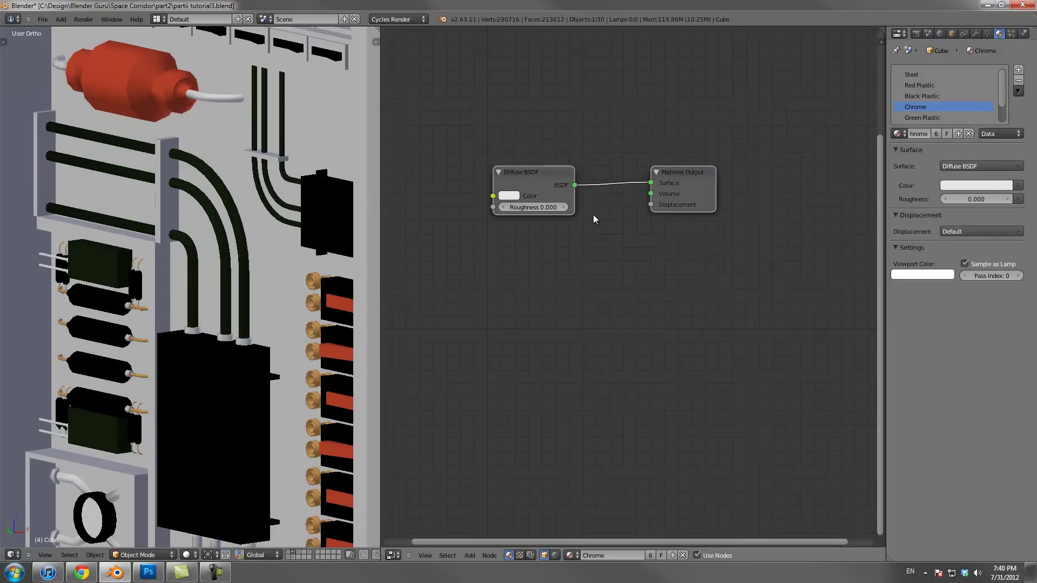
key(shift+a)
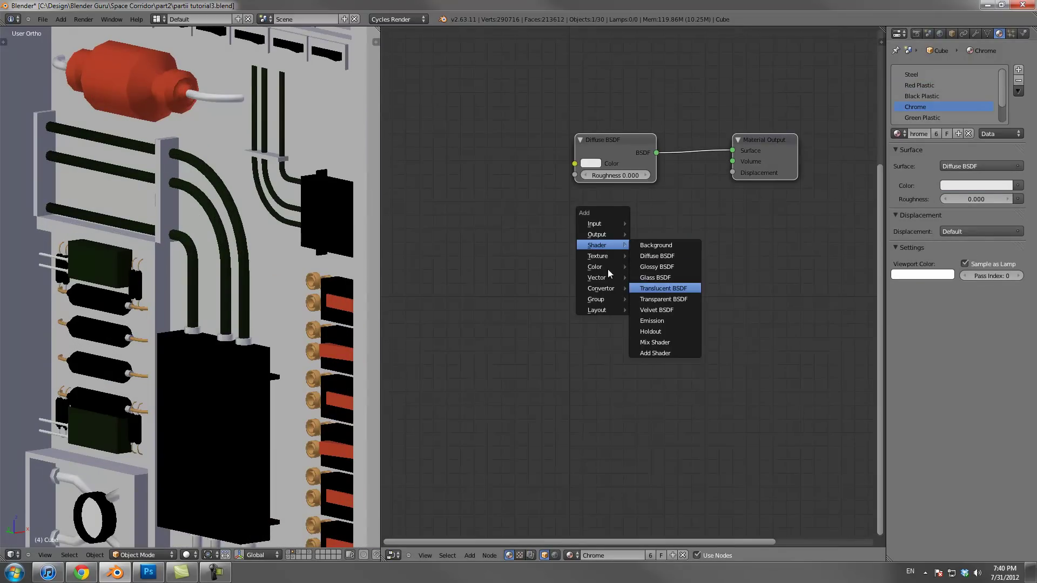
mouse_move(599, 245)
click(656, 267)
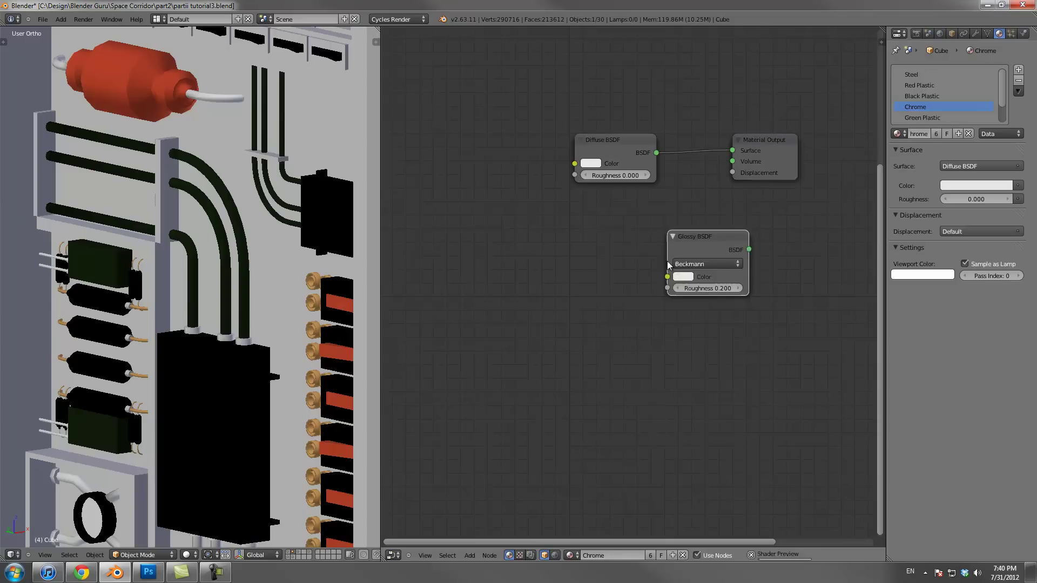
click(569, 218)
Insert a color Mix node between the Chrome's Diffuse BSDF and Material Output, and connect the Glossy BSDF to Color2
middle_drag(794, 130, 686, 119)
key(shift+a)
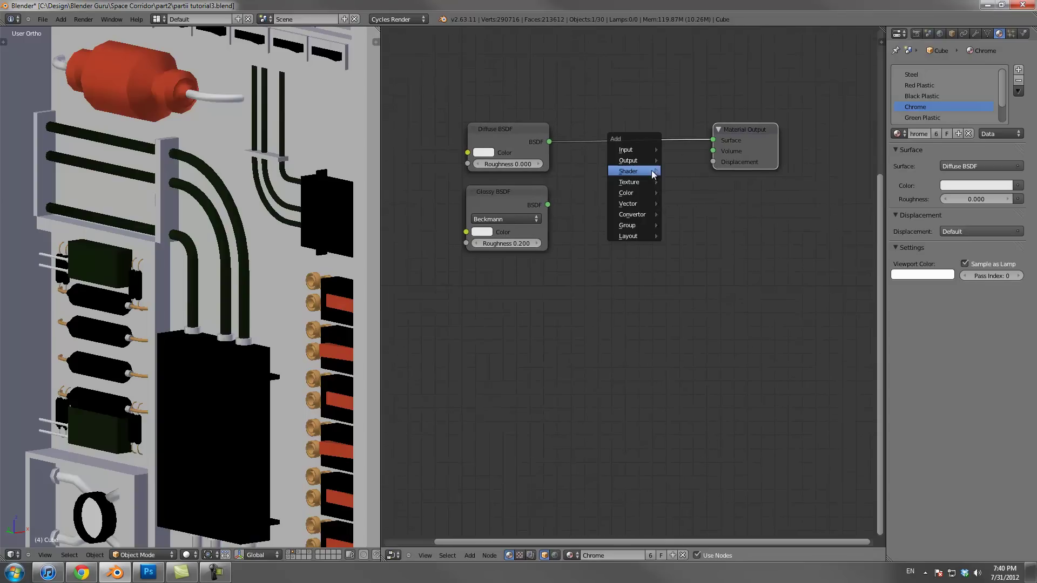
mouse_move(628, 171)
mouse_move(653, 193)
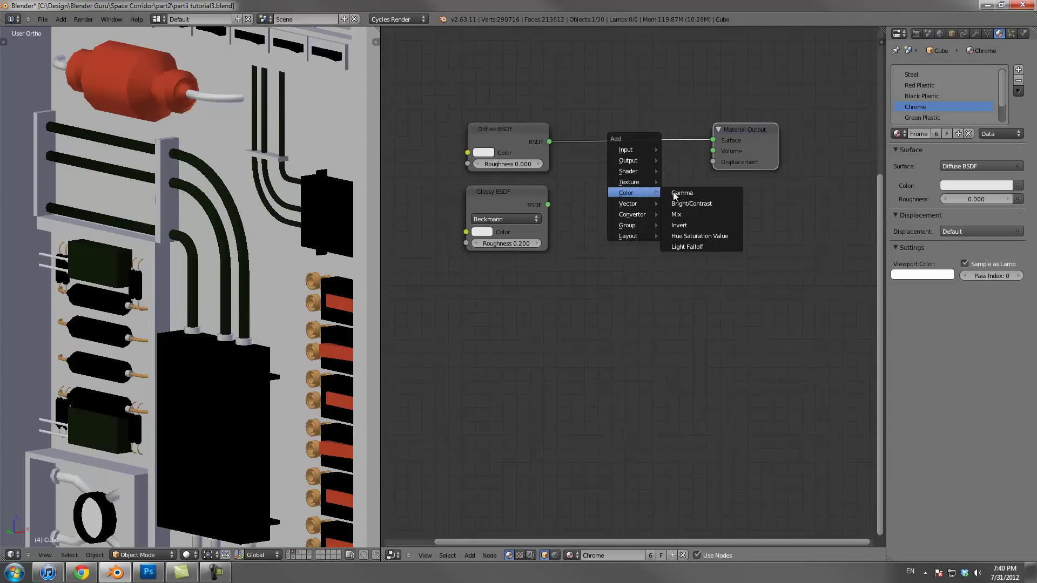
click(701, 212)
click(604, 144)
drag(548, 204, 617, 198)
Set the Chrome's Glossy BSDF roughness to 0.05 and its Mix node's Fac to 0.600
click(478, 244)
click(529, 243)
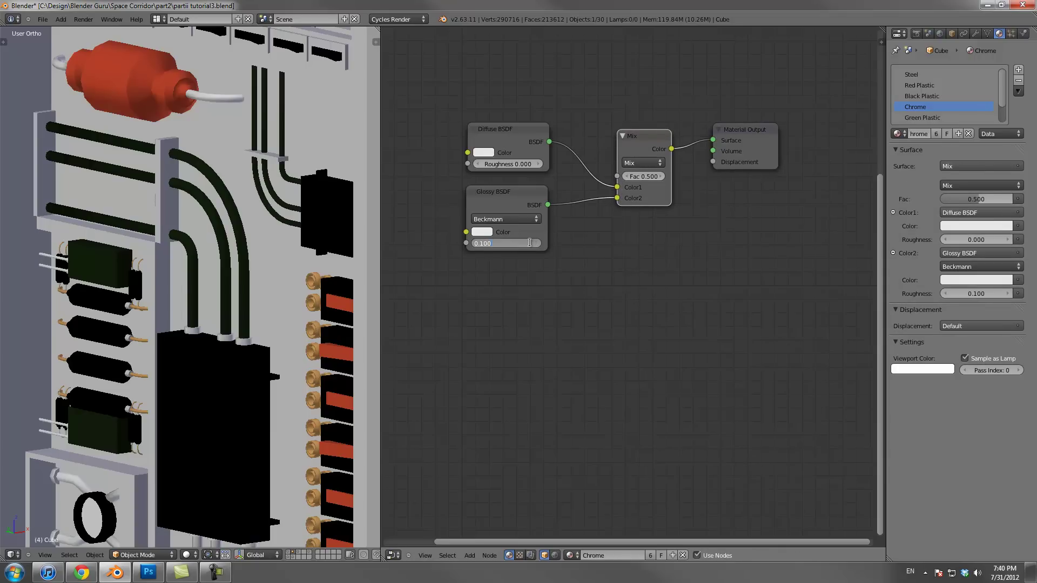
text(0.05)
key(Return)
scroll(604, 239, up, 2)
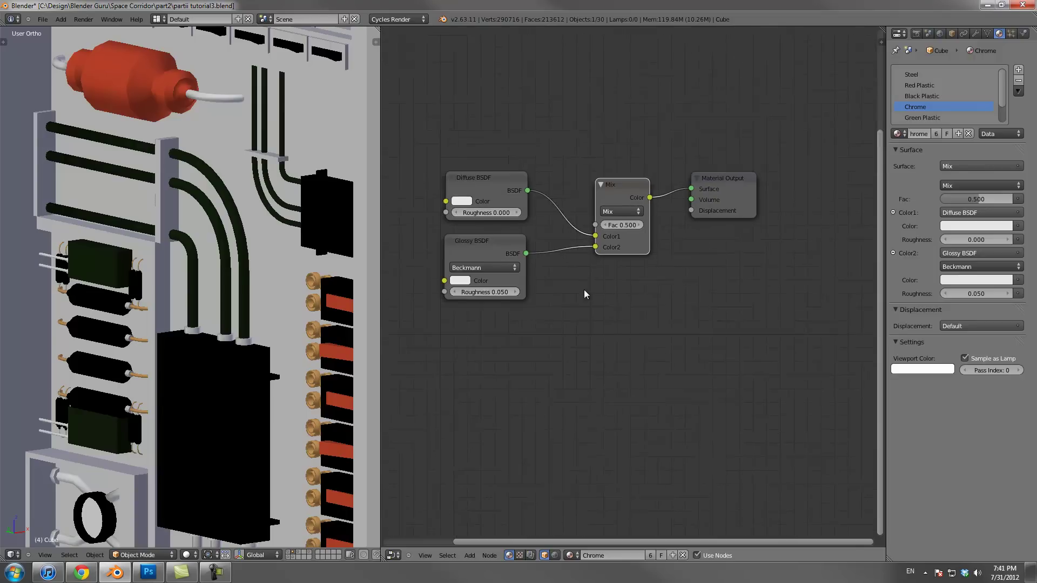
click(640, 217)
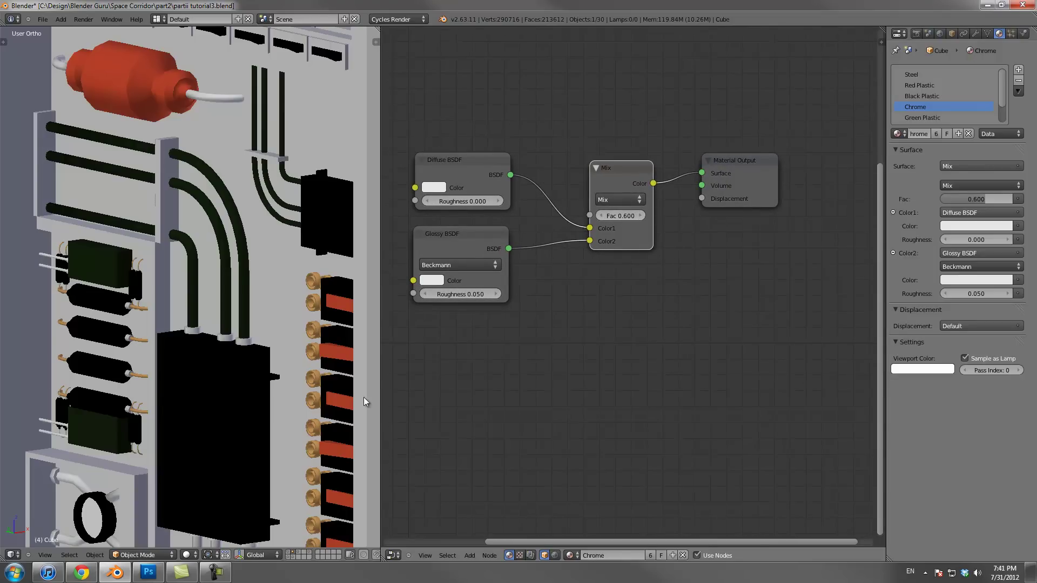
Make Green Plastic the active material and add a Glossy BSDF node beneath its Diffuse BSDF
scroll(365, 401, down, 4)
click(919, 116)
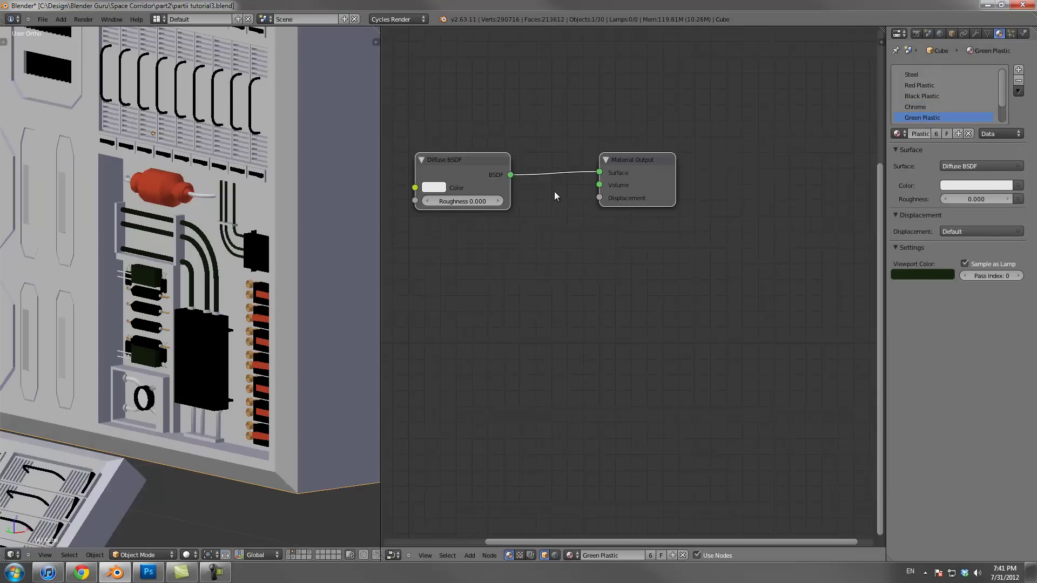
key(shift+a)
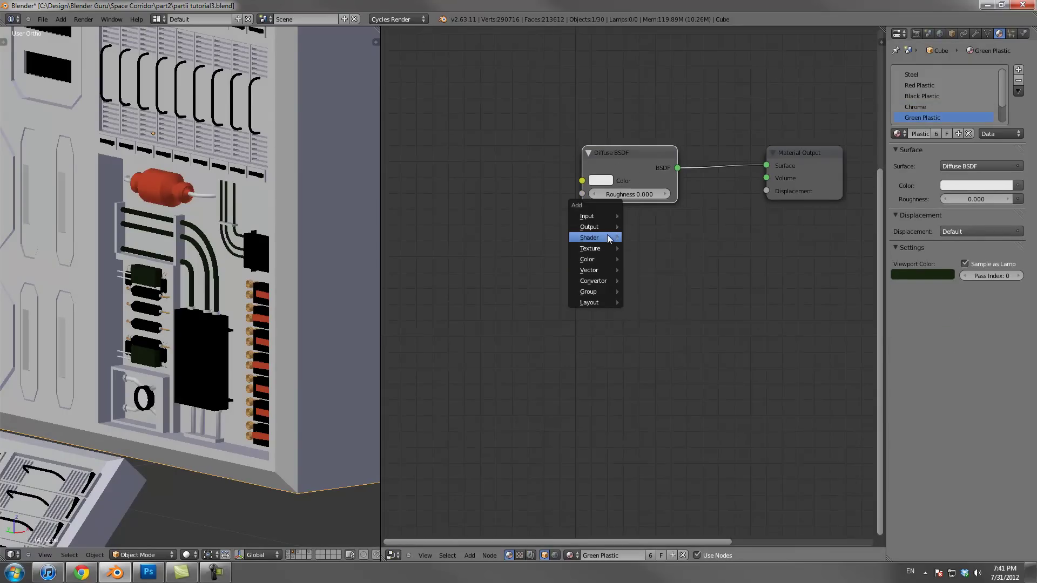
click(660, 265)
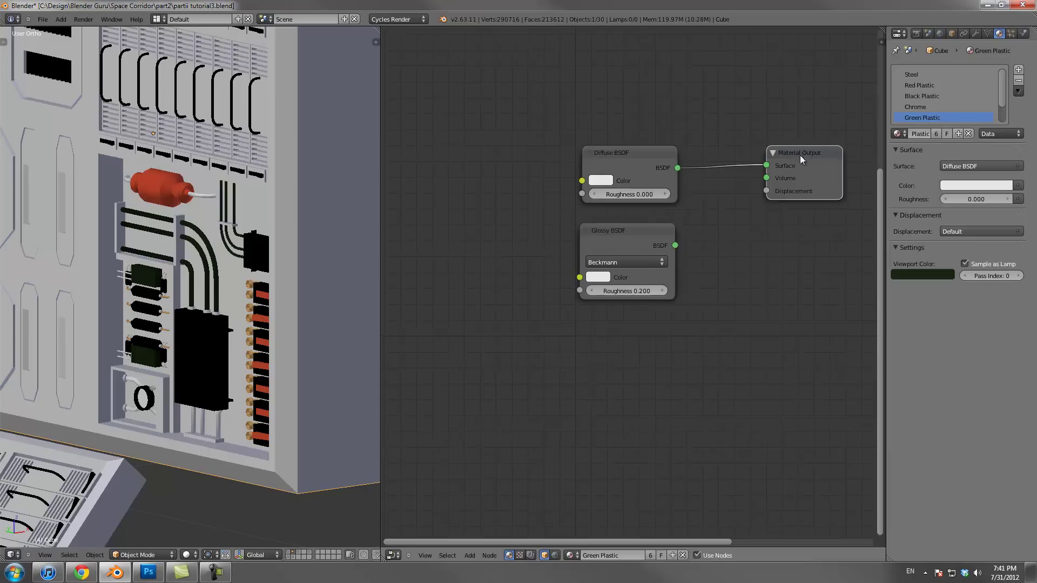
Insert a Mix Shader before the Green Plastic's Material Output and connect the Glossy BSDF to its second shader input
drag(799, 155, 870, 158)
key(shift+a)
mouse_move(614, 224)
click(680, 300)
drag(702, 297, 687, 155)
drag(568, 246, 659, 205)
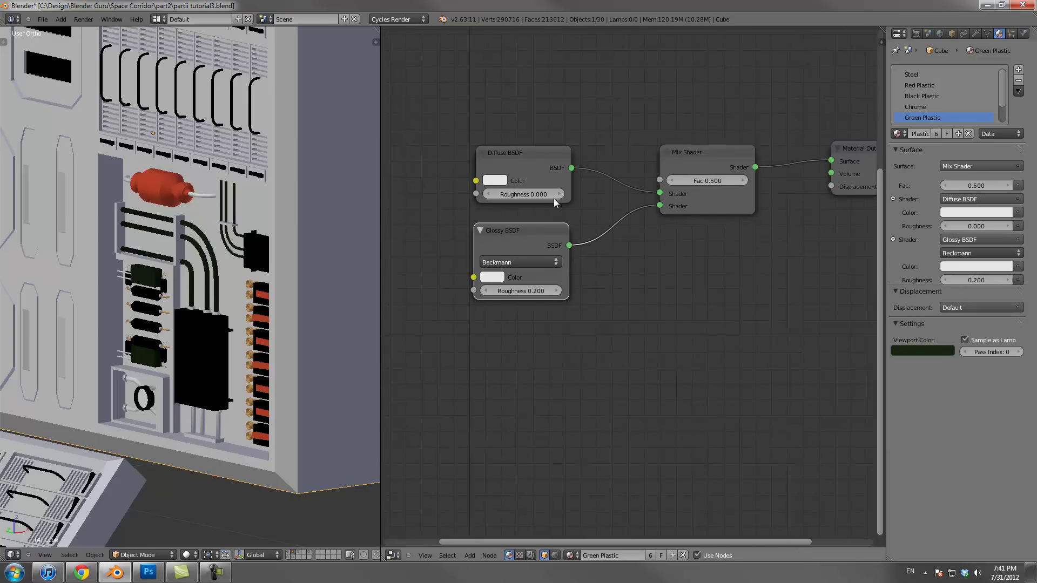
Set the Green Plastic's Diffuse BSDF color to a dark green
click(494, 181)
click(496, 218)
drag(592, 198, 597, 261)
Set the Green Plastic's Mix Shader Fac to 0.200 and its Glossy BSDF roughness to 0.100
middle_drag(705, 269, 644, 257)
click(558, 160)
click(557, 160)
click(558, 160)
middle_drag(439, 273, 583, 252)
click(520, 252)
Save the Blender file and bring the whole upright wall panel into view
scroll(534, 315, down, 3)
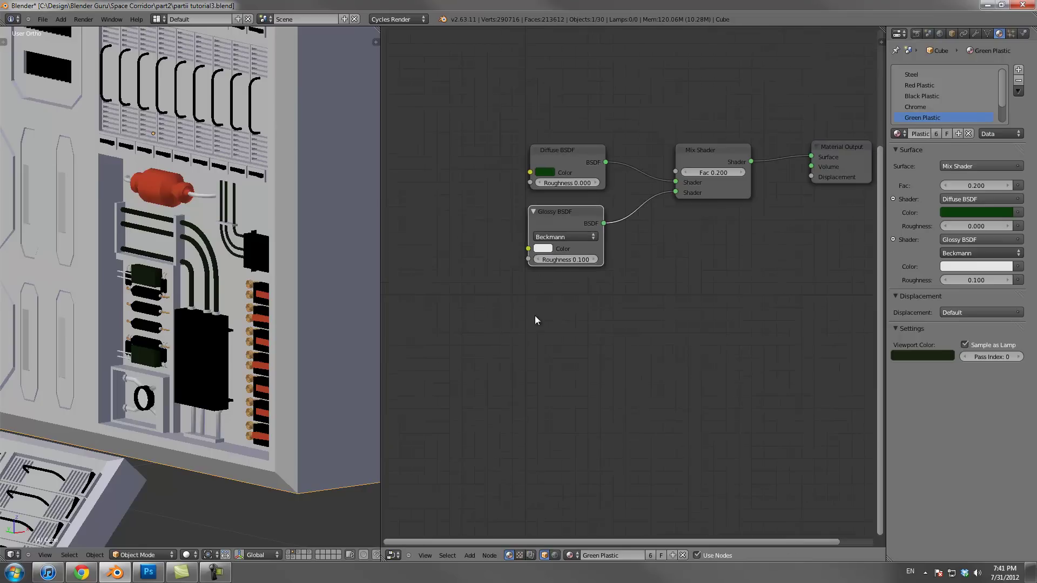
scroll(277, 316, down, 1)
key(ctrl+s)
click(273, 316)
scroll(267, 313, down, 2)
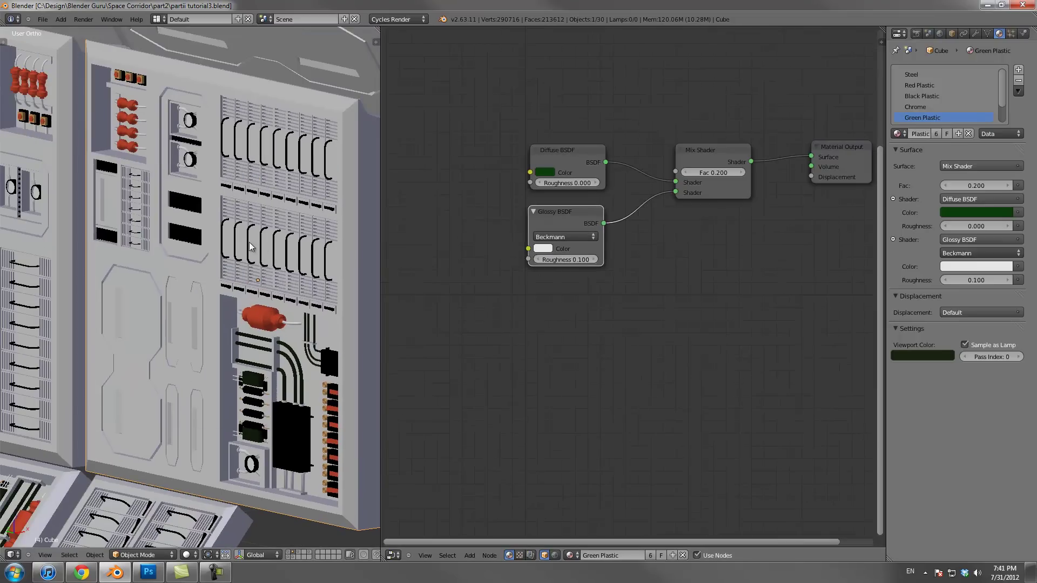
Display the node setup of the wall panel's Copper material
click(918, 106)
scroll(940, 112, down, 2)
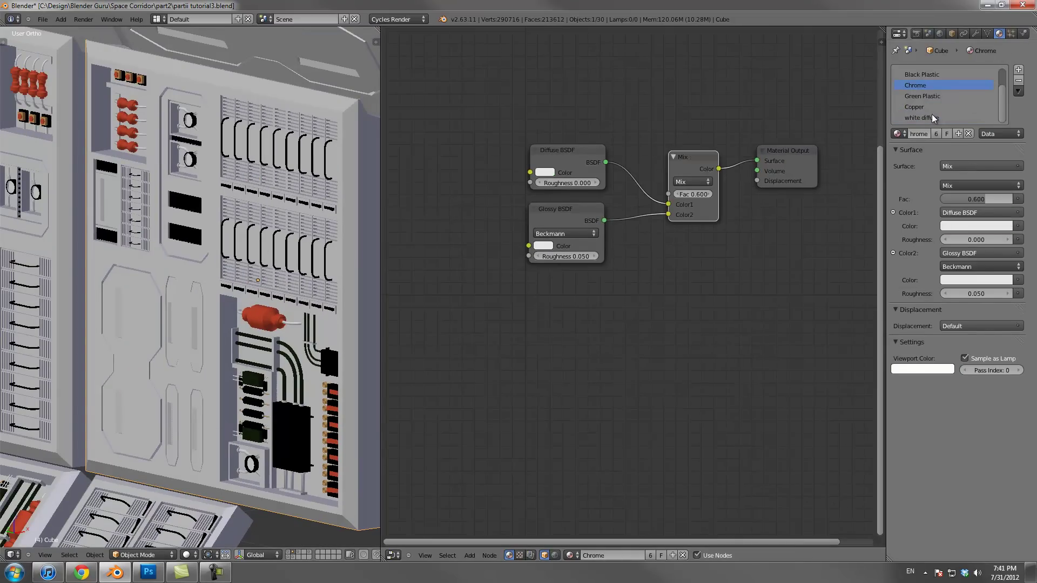
click(930, 108)
middle_drag(653, 235, 617, 315)
scroll(617, 316, up, 2)
middle_drag(507, 278, 556, 251)
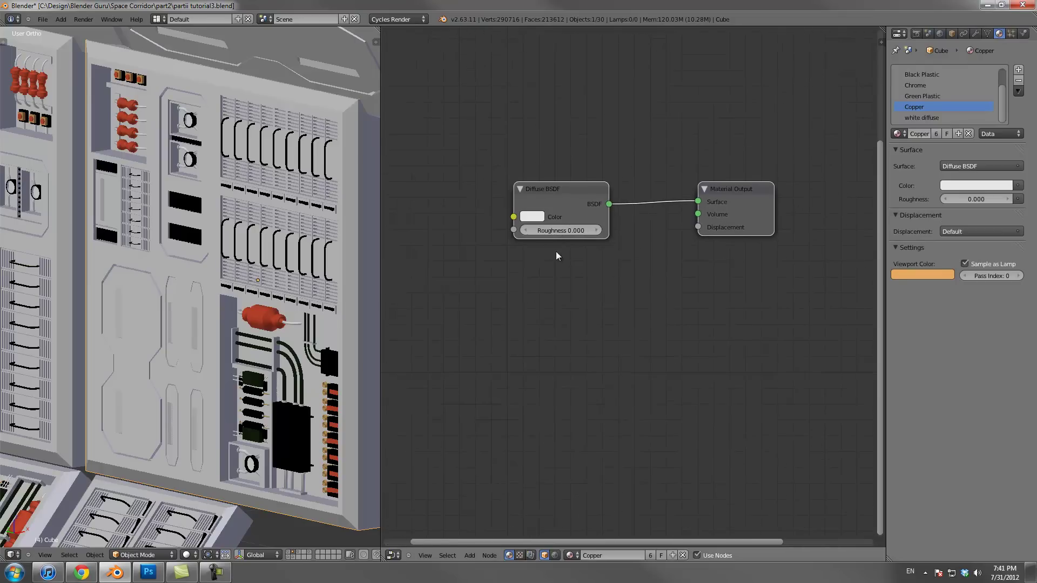
key(shift+a)
mouse_move(551, 267)
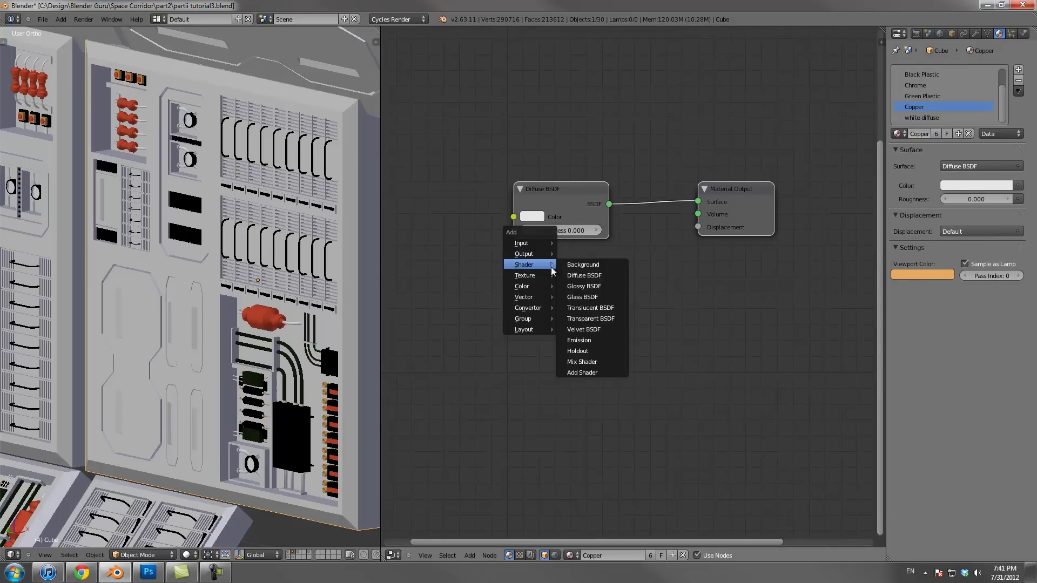
click(583, 297)
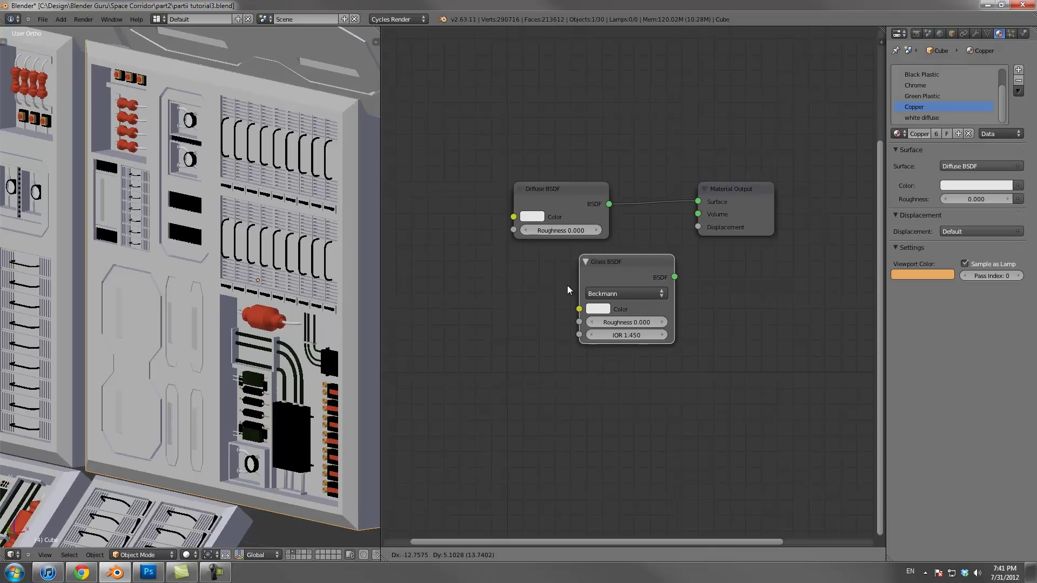
click(567, 285)
key(x)
Add a Glossy BSDF below the Copper material's Diffuse BSDF
key(shift+a)
mouse_move(568, 286)
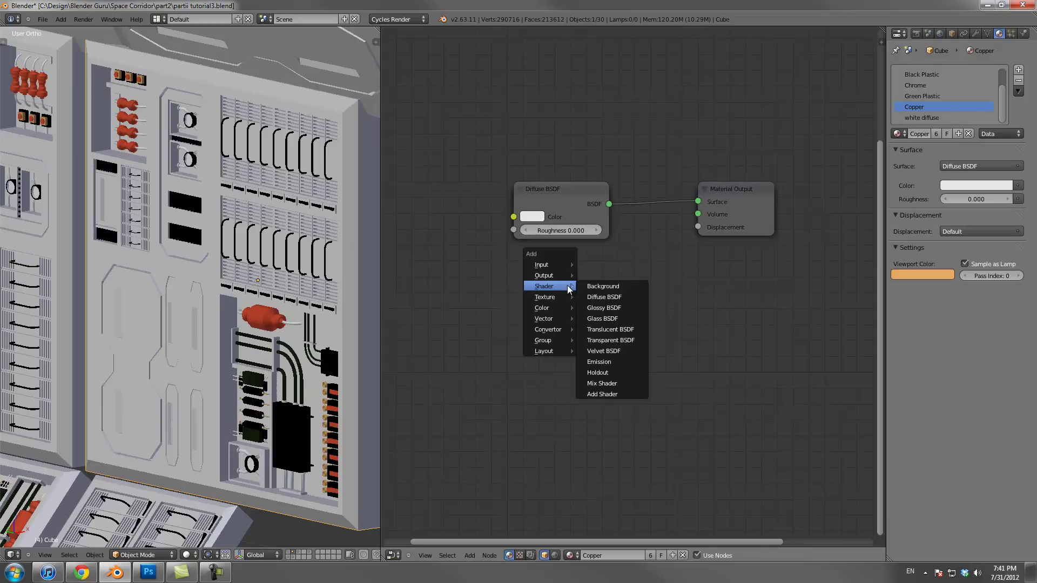
click(622, 308)
click(506, 281)
Insert a Mix Shader before the Copper's Material Output and connect the Glossy BSDF to its second shader input
drag(712, 213, 836, 216)
key(shift+a)
mouse_move(669, 239)
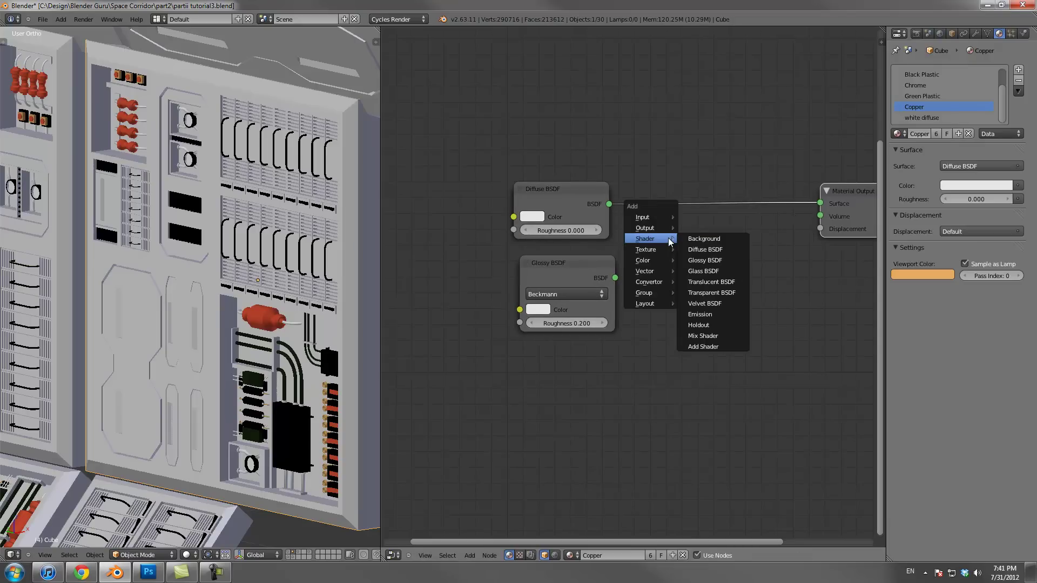
click(701, 335)
click(702, 210)
drag(615, 278, 666, 228)
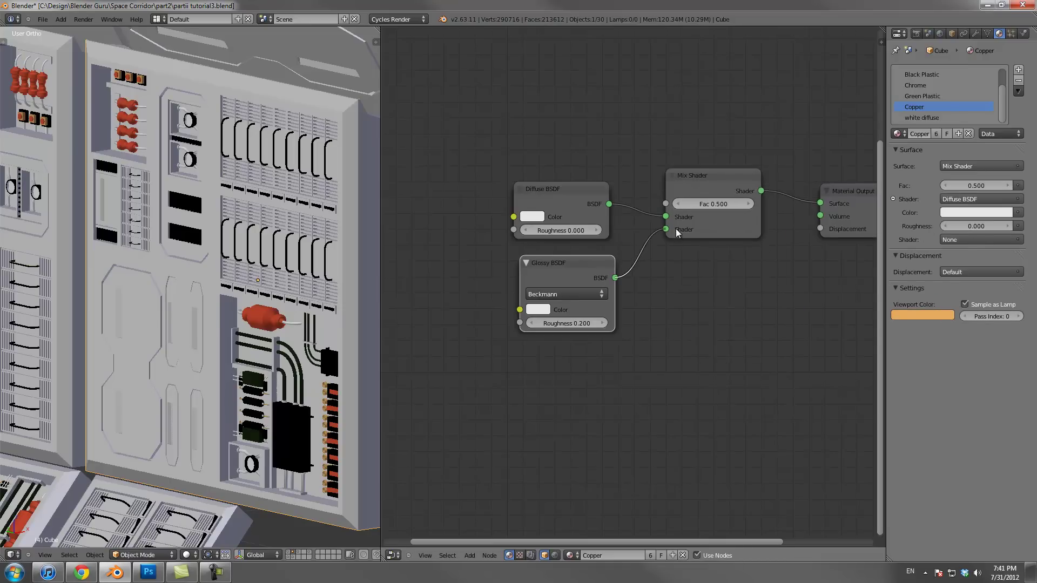
Set the Copper's Diffuse BSDF color to a copper orange of about R 0.525, G 0.210, B 0.047
click(529, 216)
click(562, 116)
drag(635, 93, 632, 58)
click(558, 121)
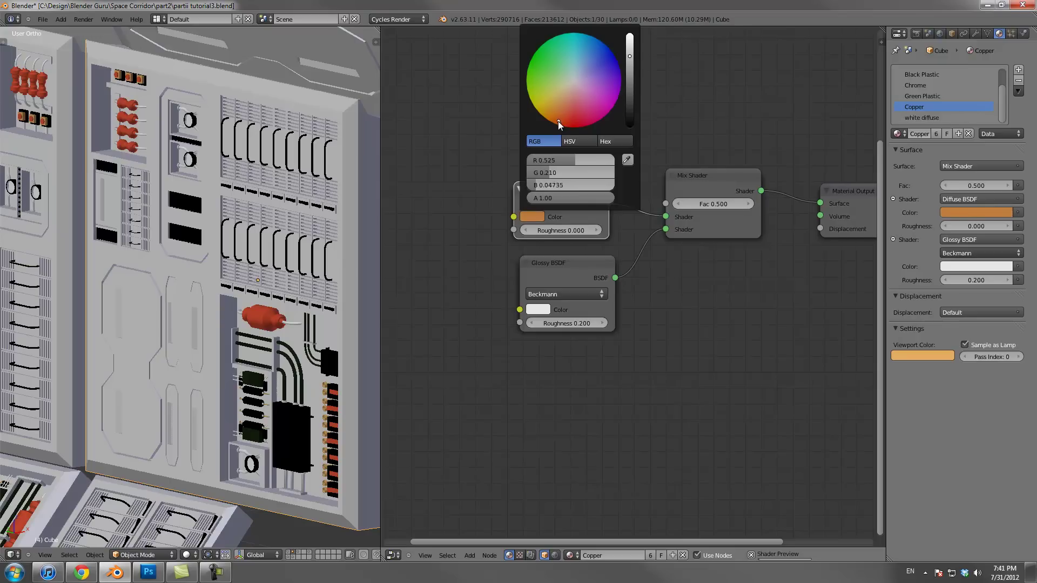
Set the Copper's Mix Shader Fac to 0.200 and line up the Glossy BSDF under the Diffuse BSDF
drag(554, 266, 544, 264)
click(523, 310)
middle_drag(697, 250, 619, 248)
click(608, 202)
click(608, 202)
click(608, 201)
drag(482, 266, 489, 259)
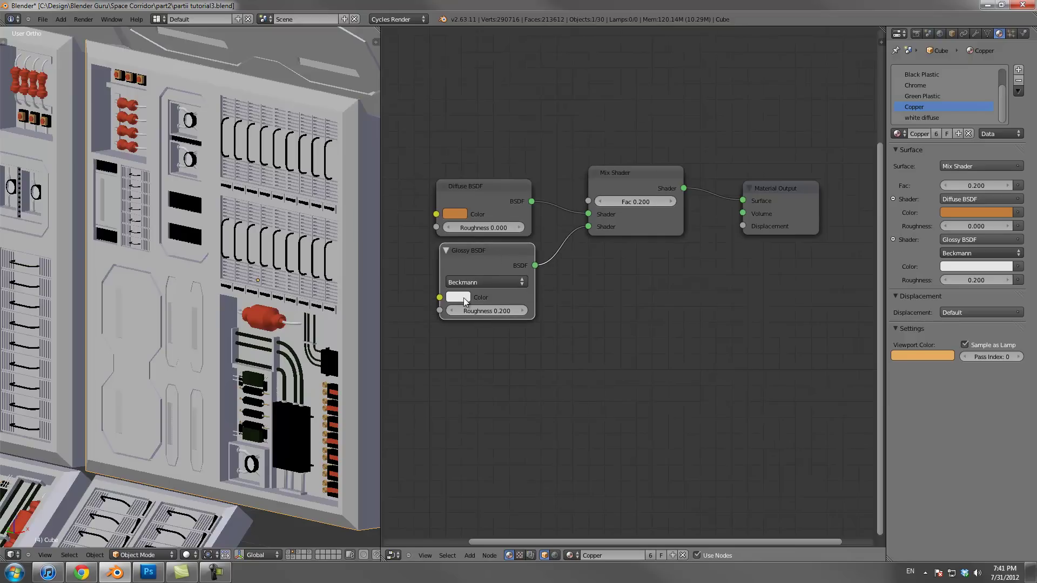
Tint the Copper's Glossy BSDF color a pale orange
click(461, 298)
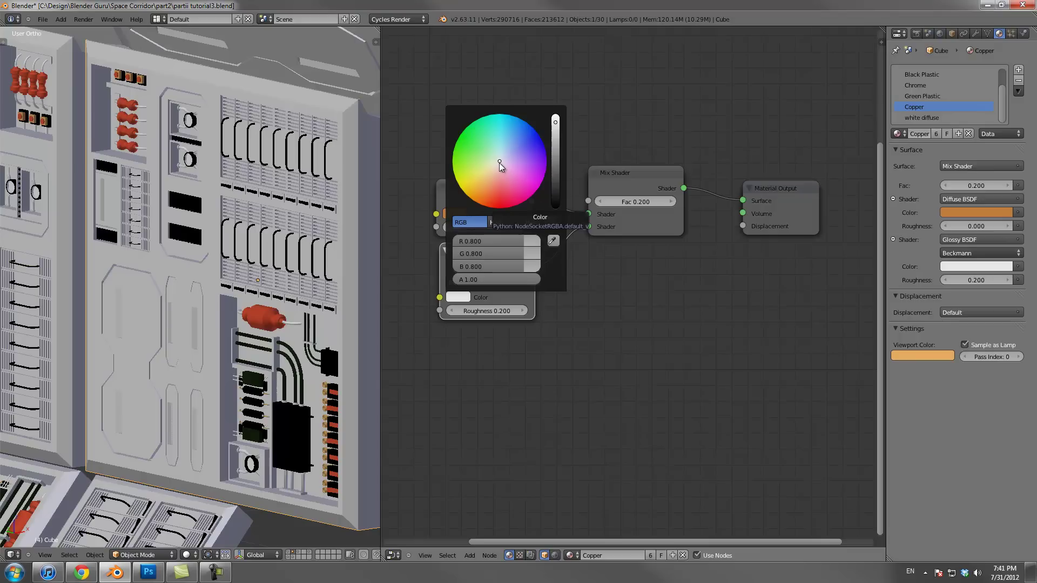
drag(498, 162, 477, 189)
drag(492, 264, 488, 263)
click(456, 296)
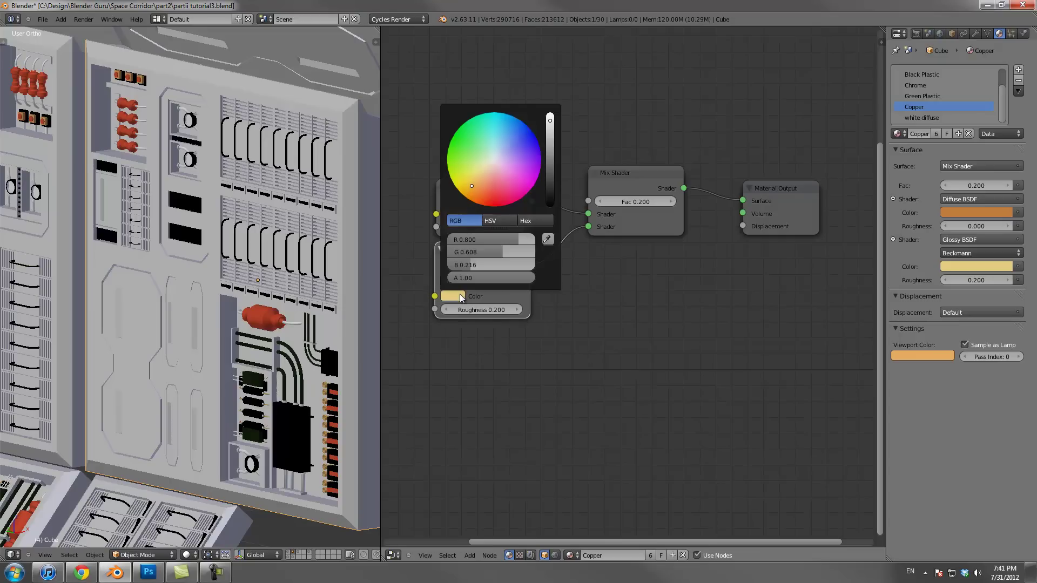
click(456, 296)
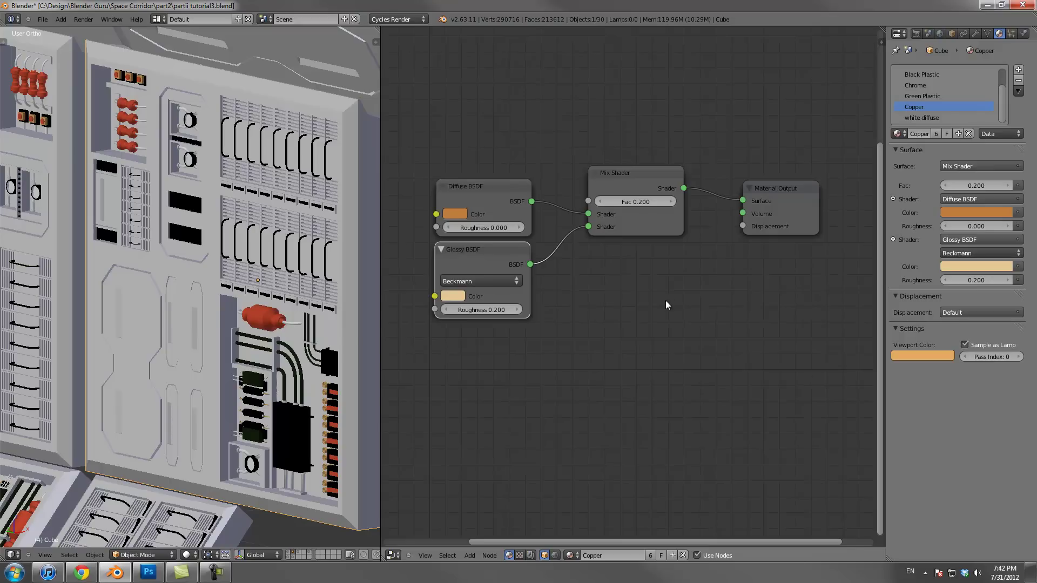
Save the Blender file with the finished Copper material
scroll(665, 305, down, 1)
scroll(348, 184, down, 4)
key(ctrl+s)
click(348, 184)
Give the Steel material's Glossy BSDF color a faint blue tint
scroll(960, 82, up, 2)
click(949, 72)
middle_drag(509, 299, 672, 361)
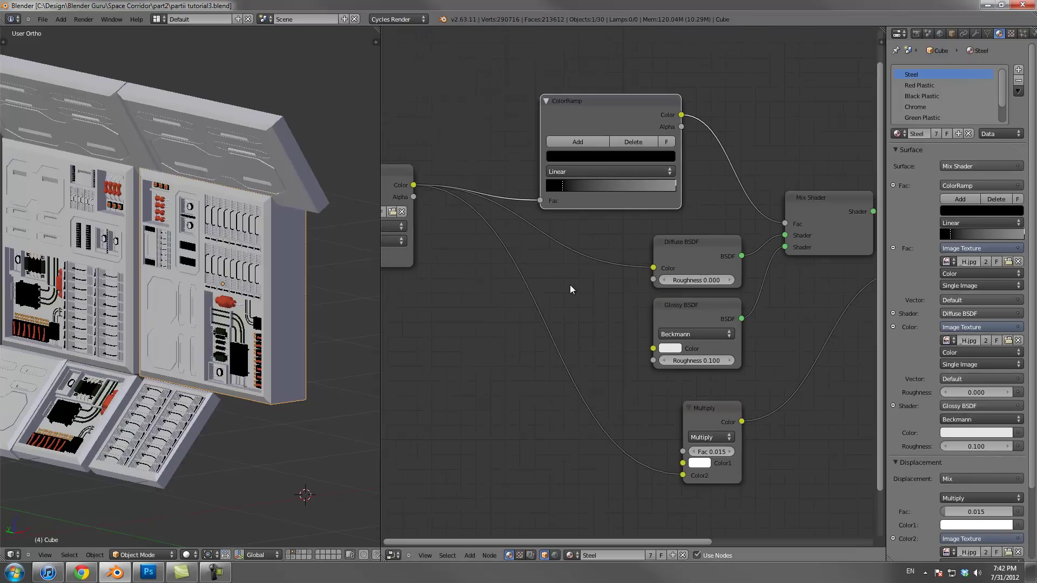
middle_drag(613, 333, 542, 290)
click(597, 305)
click(640, 174)
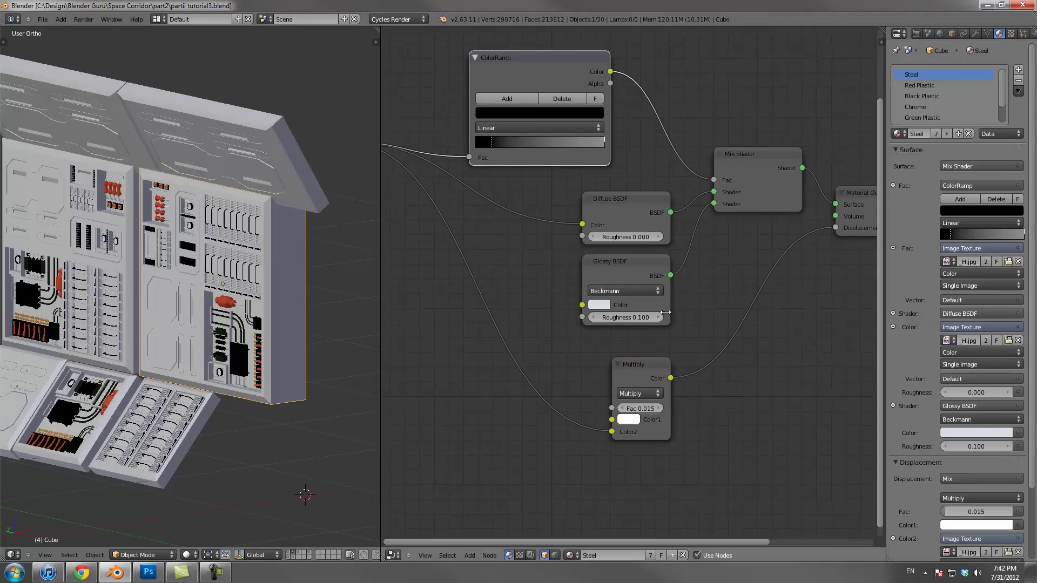
Select the lower slanted panel with the wire rows and save the Blender file
right_click(211, 411)
key(ctrl+s)
click(211, 413)
shift+middle_drag(211, 346, 345, 274)
key(ctrl+s)
click(279, 296)
Align the Black Plastic's Glossy BSDF under its Diffuse BSDF and save the file again
shift+middle_drag(213, 260, 288, 312)
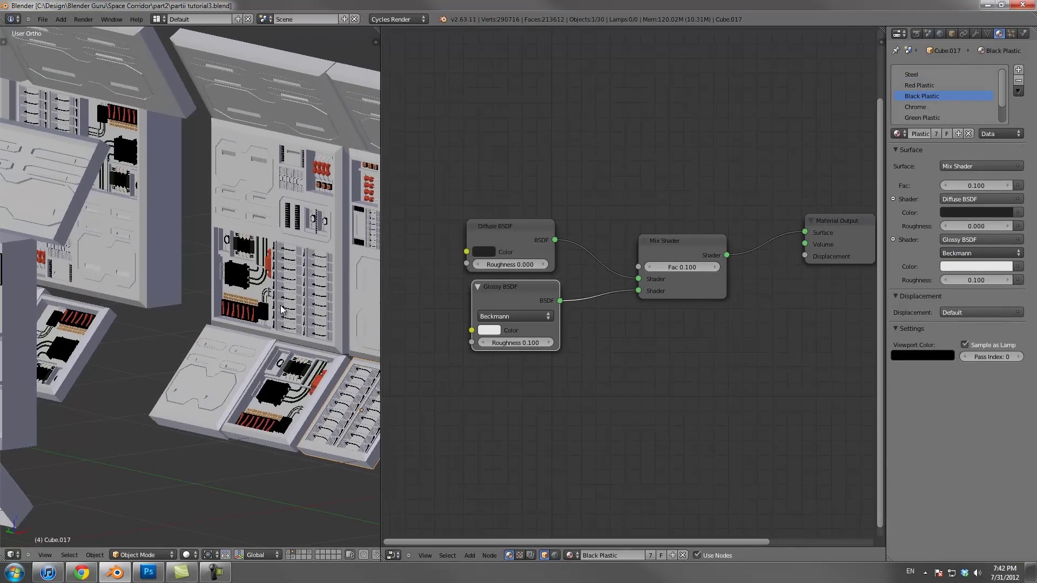
drag(525, 300, 520, 299)
key(ctrl+s)
click(602, 333)
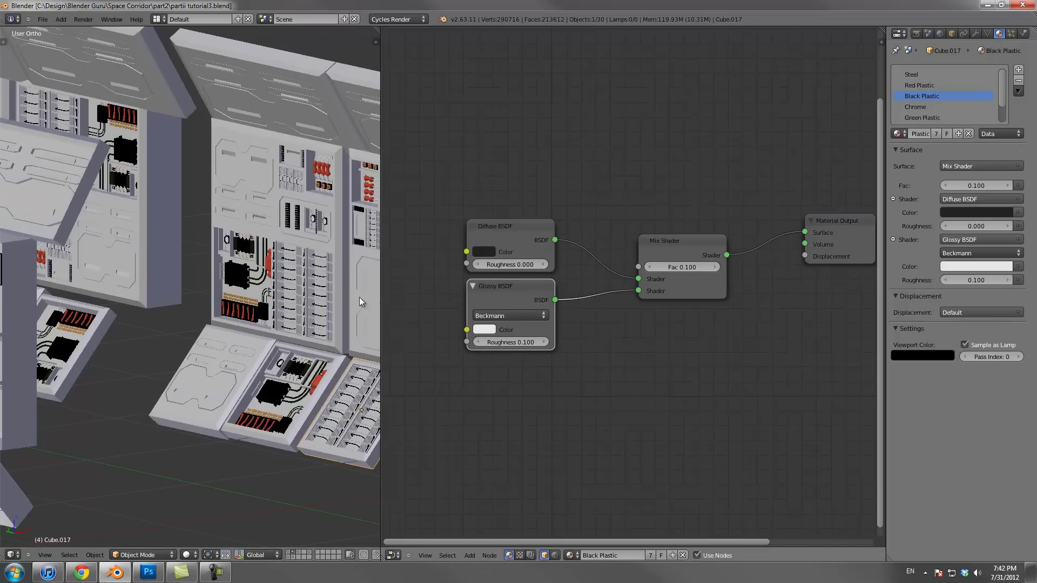
Select the neighbouring upright wall panel, check its Copper and white diffuse materials, and save the Blender file
shift+middle_drag(296, 306, 275, 316)
scroll(258, 246, up, 4)
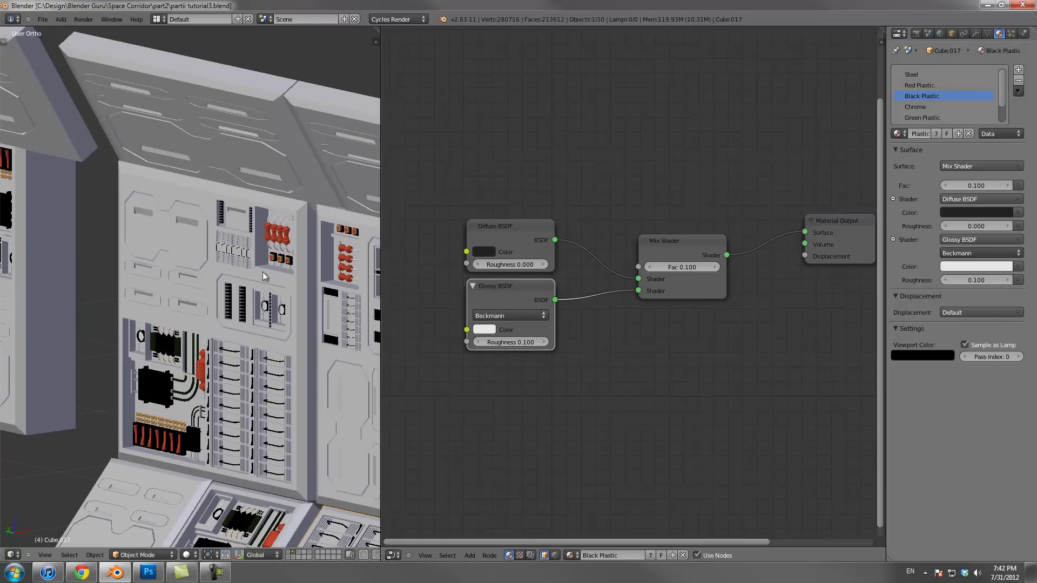
right_click(258, 246)
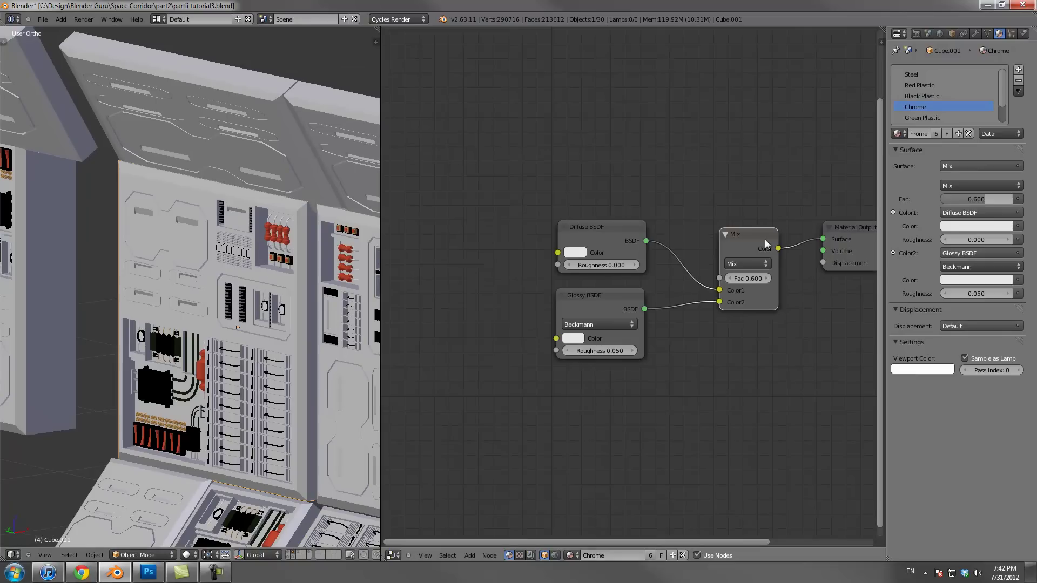
scroll(937, 107, down, 2)
click(939, 106)
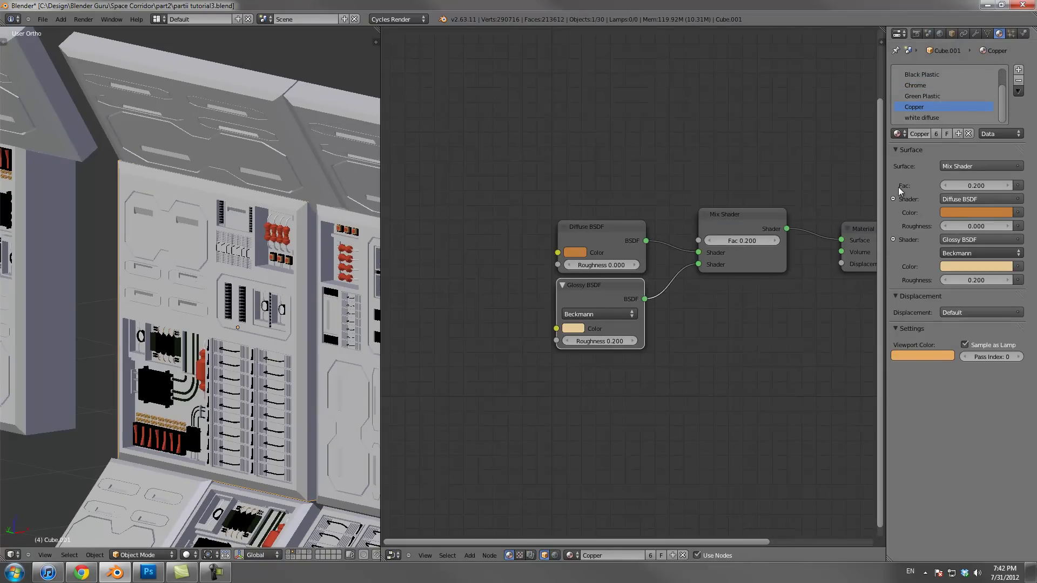
click(937, 117)
scroll(924, 105, up, 2)
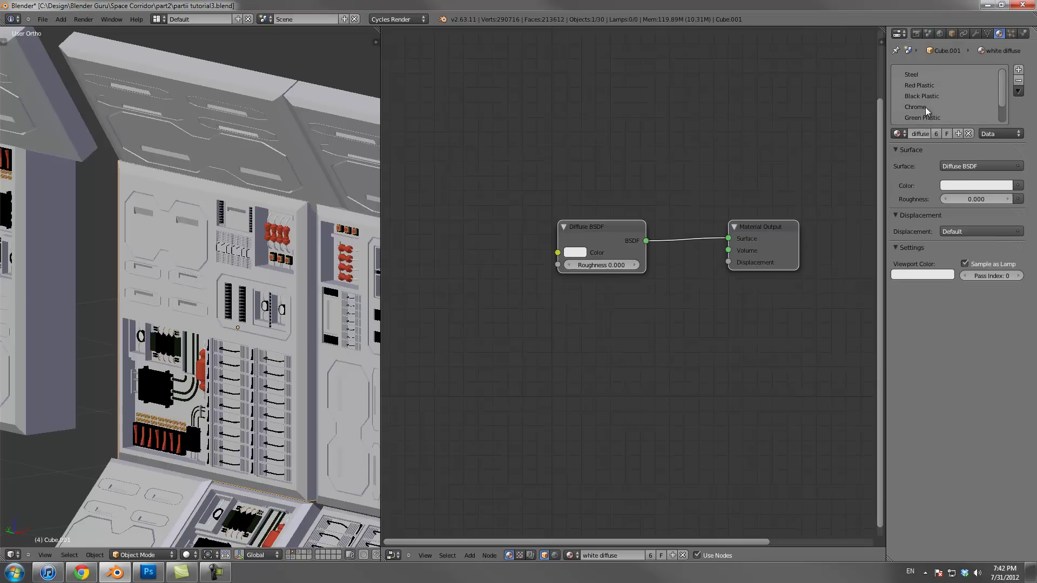
scroll(250, 220, down, 4)
key(ctrl+s)
click(250, 221)
Look through the layers holding the flat door panel and the whole corridor, and return to the wall panels' layer
scroll(250, 325, down, 5)
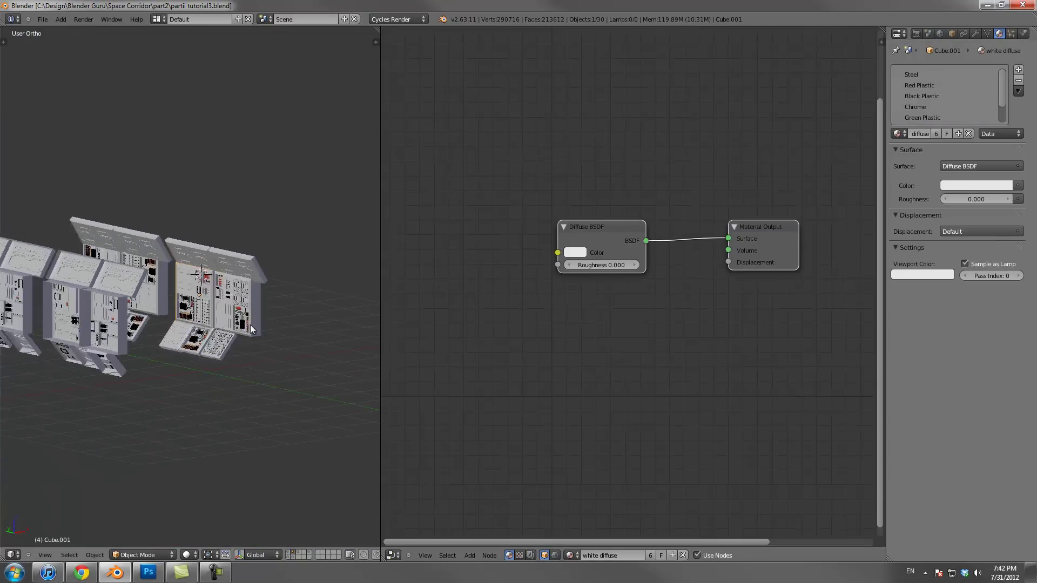
middle_drag(251, 329, 204, 336)
click(300, 555)
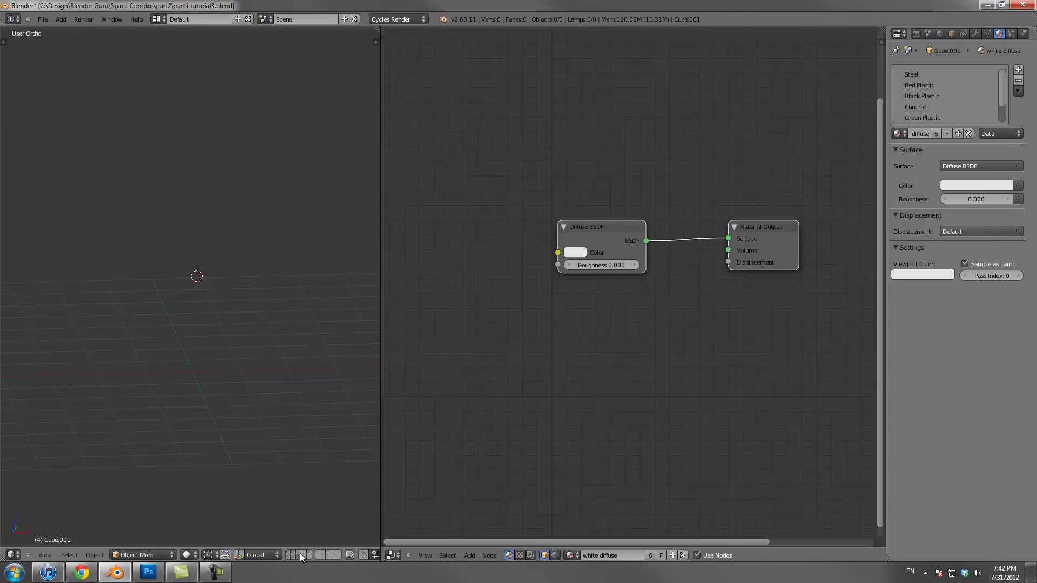
click(300, 553)
scroll(237, 340, up, 1)
scroll(184, 230, down, 3)
right_click(163, 188)
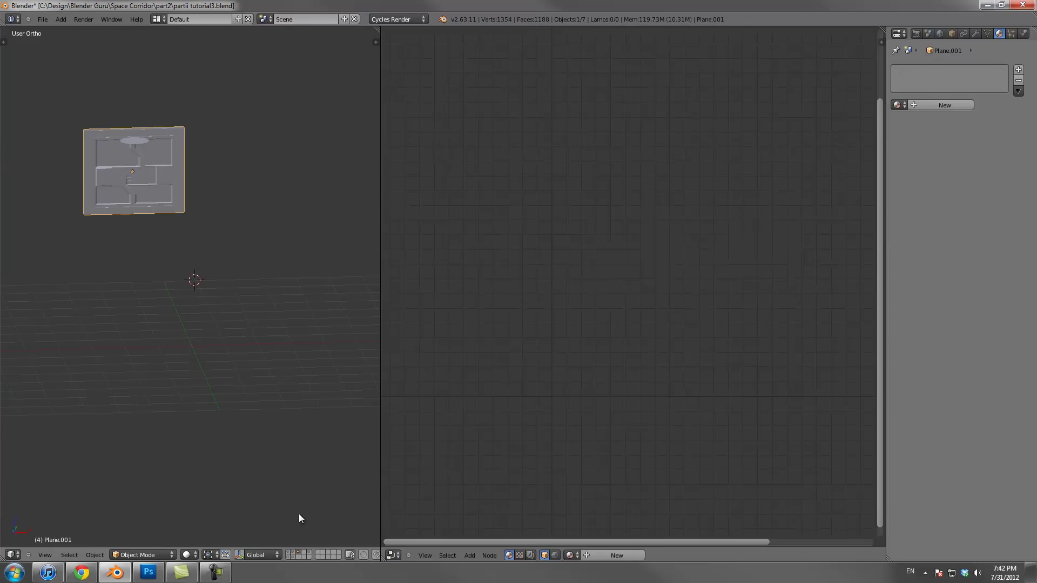
click(293, 553)
click(290, 552)
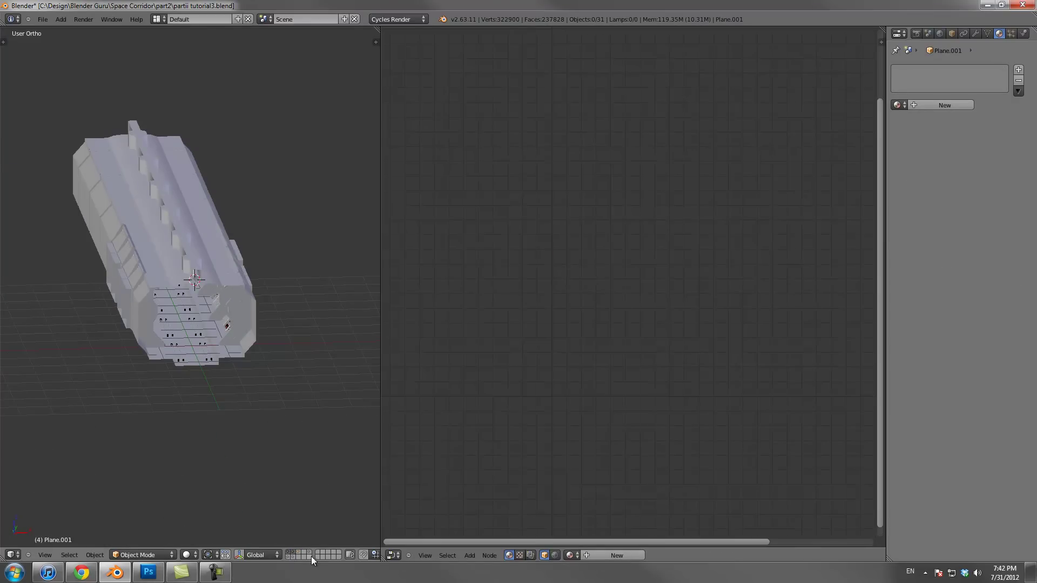
click(293, 554)
scroll(252, 318, up, 6)
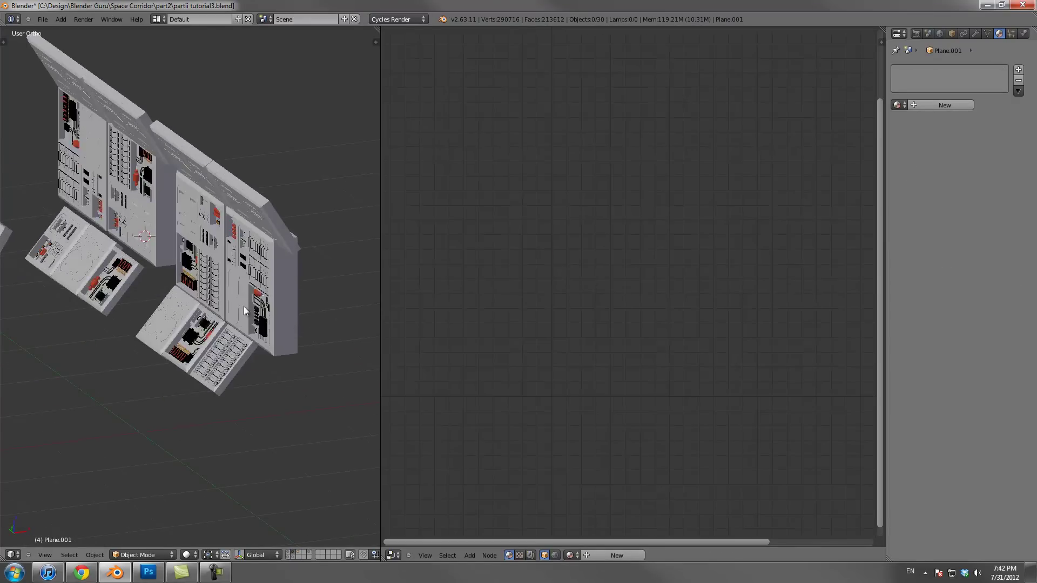
Switch to Photoshop and examine the small orange lights on both side walls of the final.psd corridor image
click(150, 571)
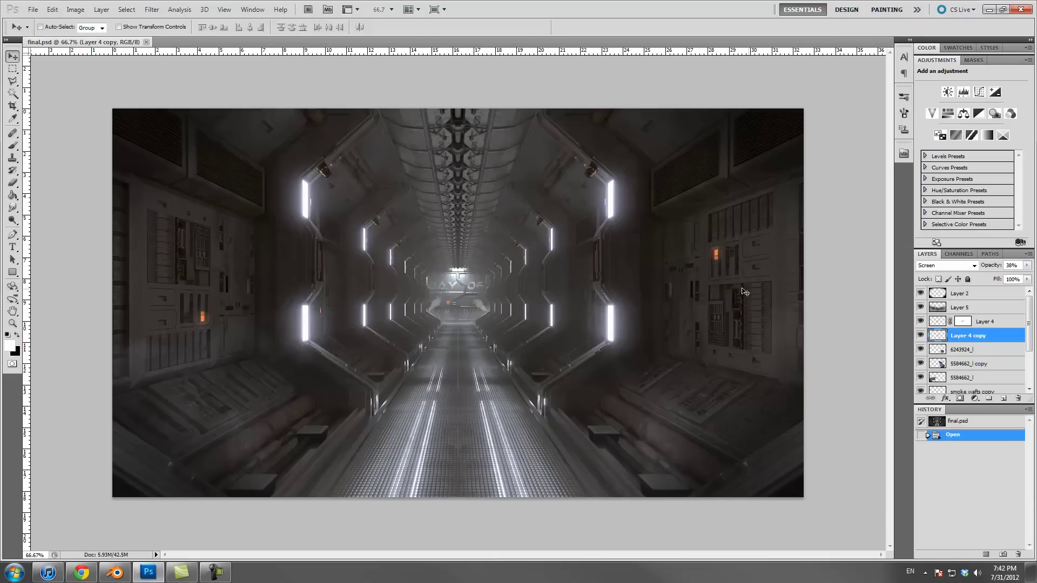
key(ctrl+plus)
key(ctrl+plus)
drag(755, 277, 107, 330)
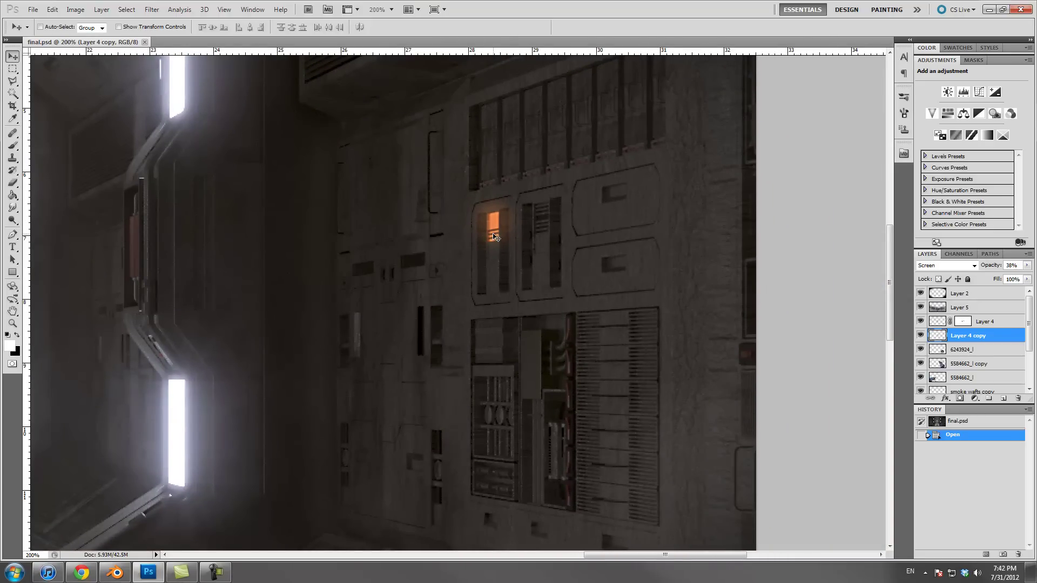
scroll(501, 363, down, 2)
drag(467, 364, 592, 340)
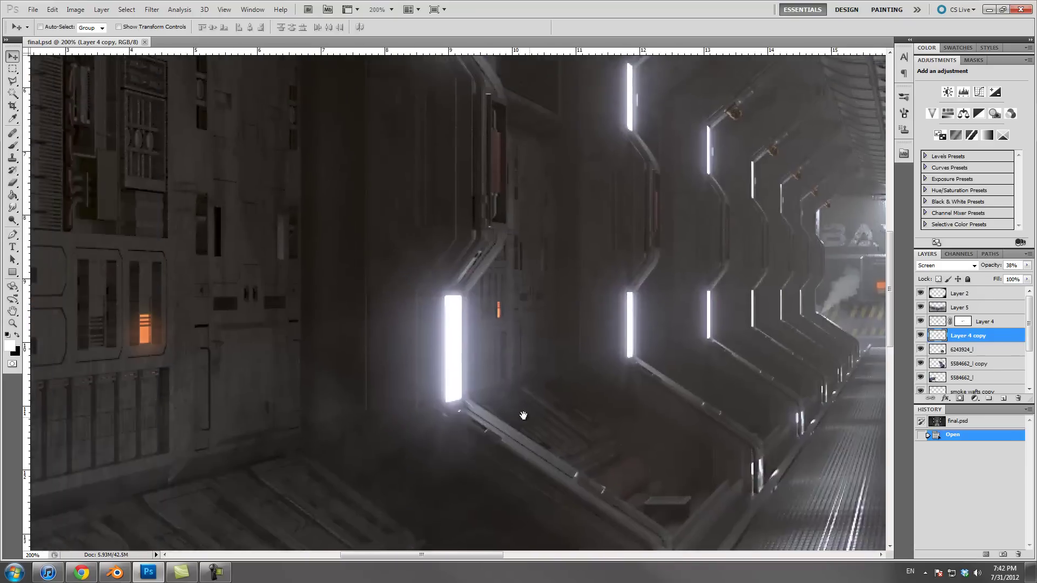
key(ctrl+minus)
key(ctrl+minus)
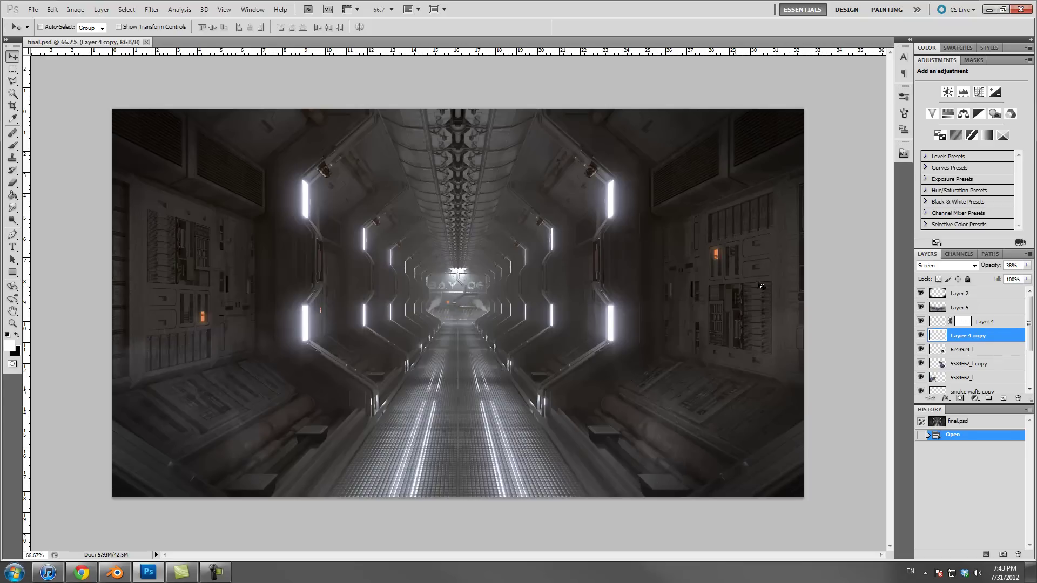
Switch back to Blender and select one whole copper ring above the red parts in the upright wall panel's mesh
key(alt+Tab)
scroll(326, 365, up, 4)
shift+middle_drag(211, 266, 186, 356)
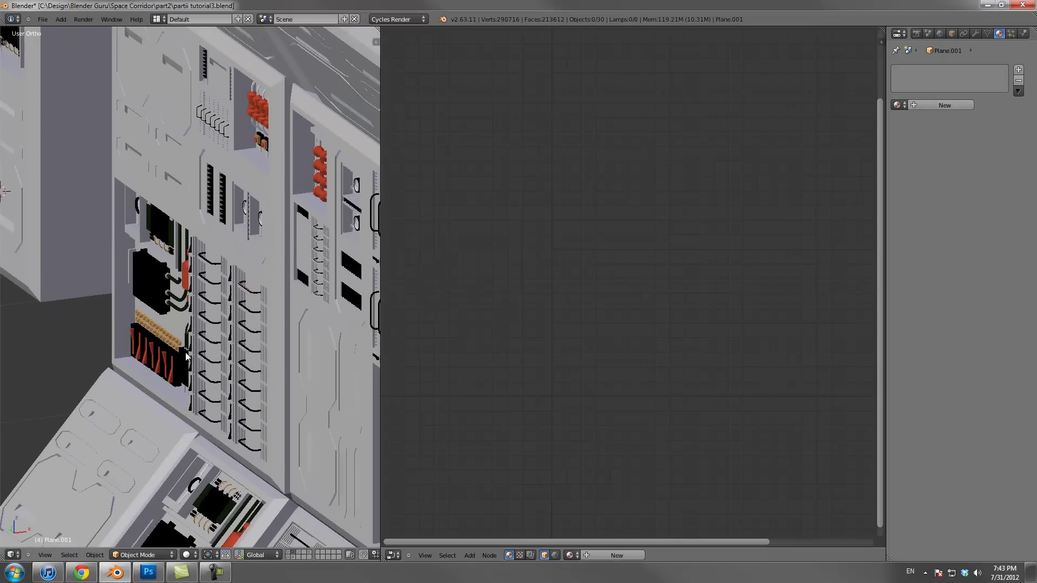
scroll(252, 335, up, 3)
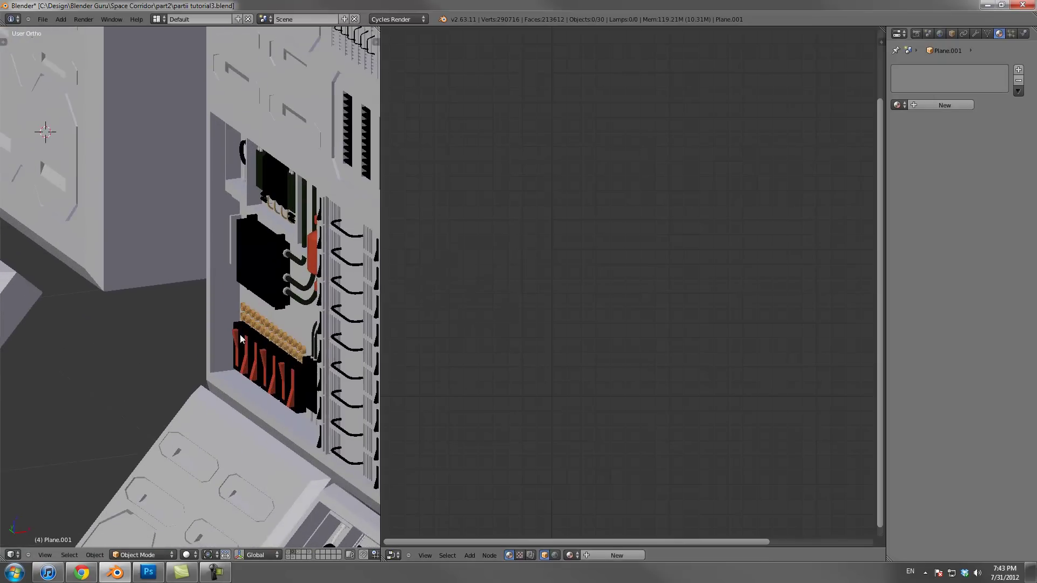
scroll(240, 335, up, 5)
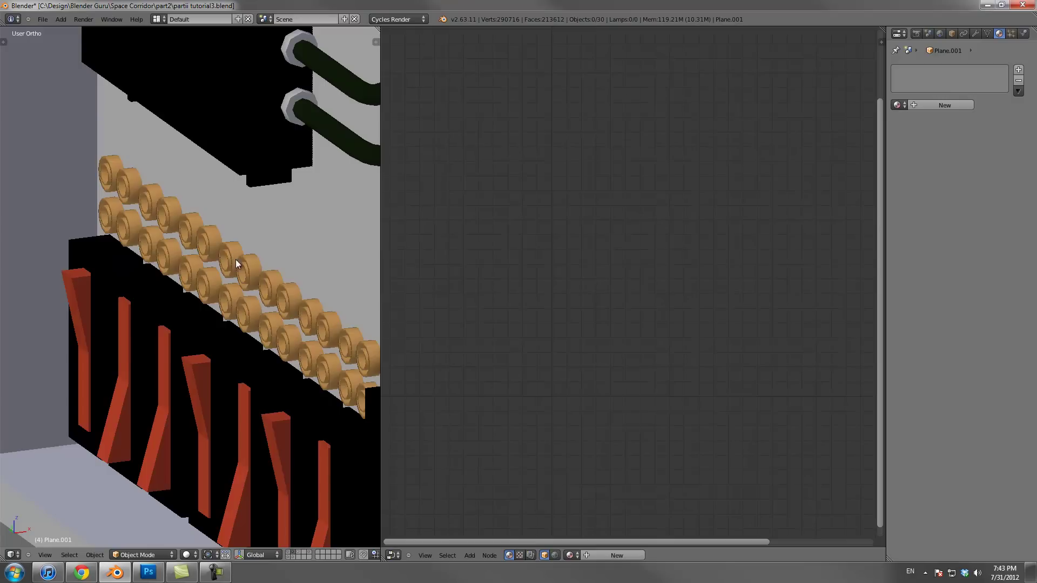
scroll(236, 260, down, 8)
right_click(236, 280)
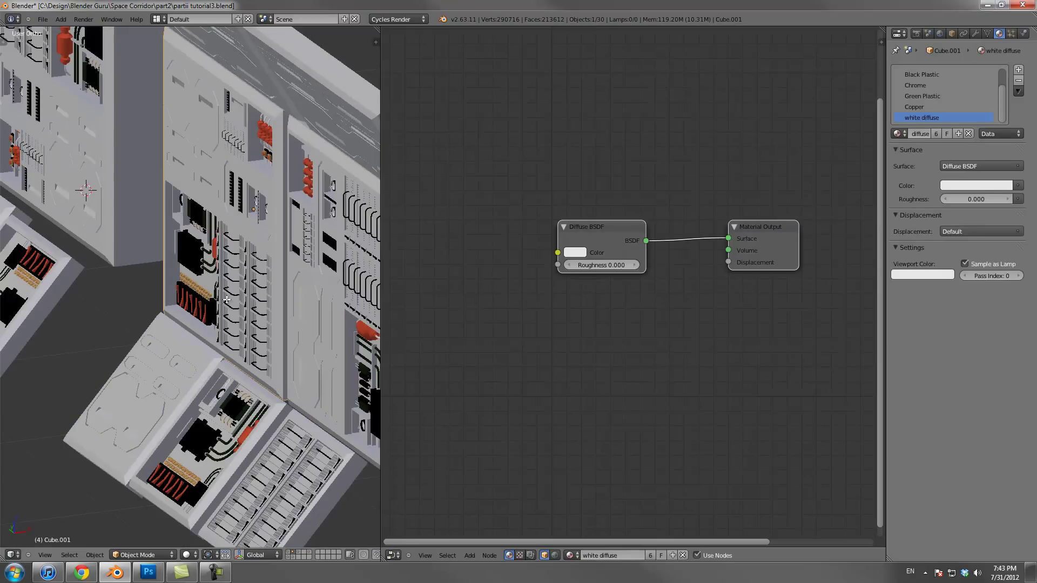
key(Tab)
scroll(221, 280, up, 8)
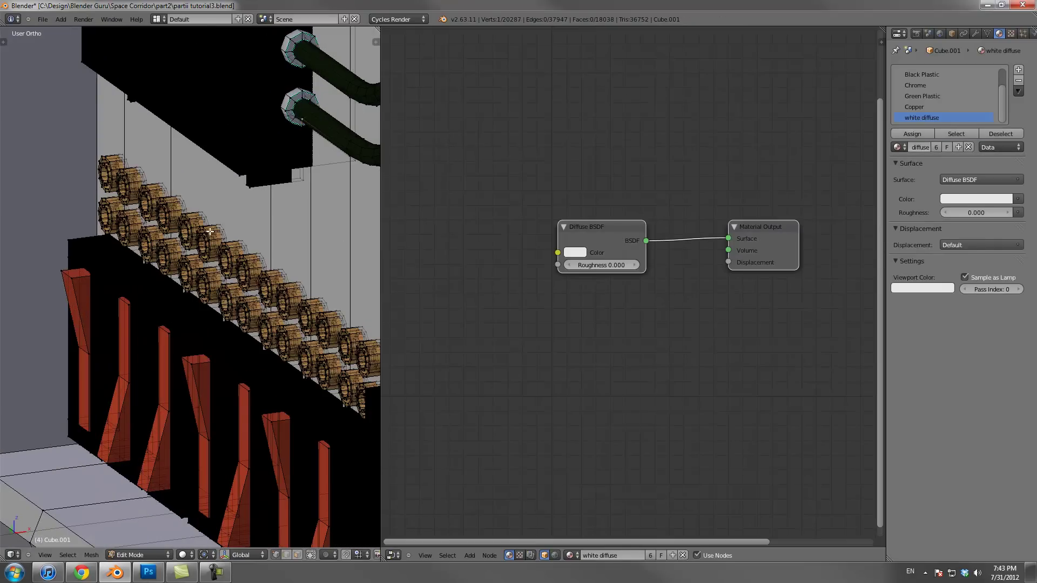
scroll(210, 231, up, 4)
key(ctrl+l)
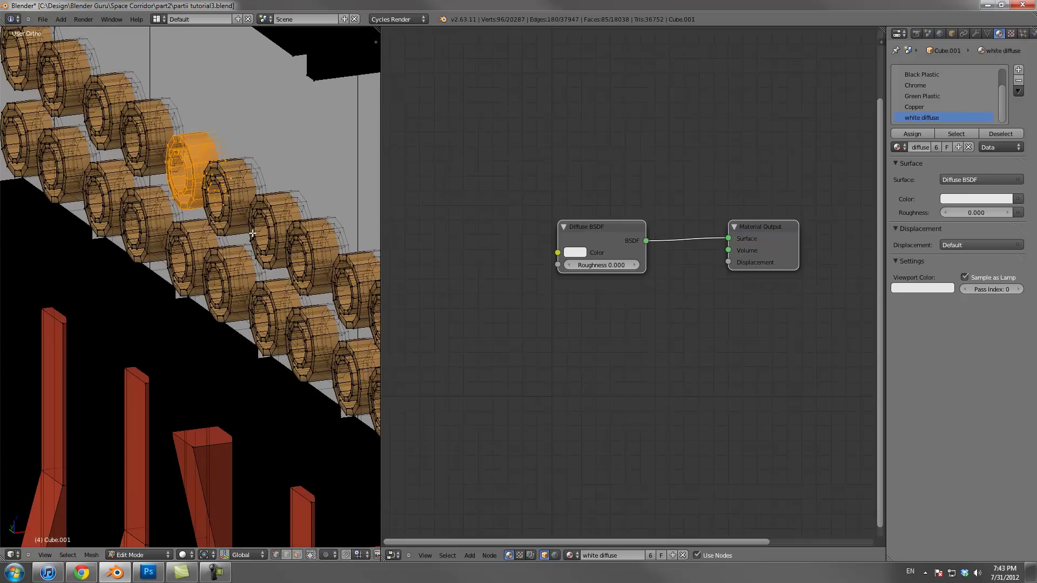
Add a new material to the wall panel for the selected ring and name it OrangeLight
click(1018, 70)
click(918, 147)
double_click(921, 147)
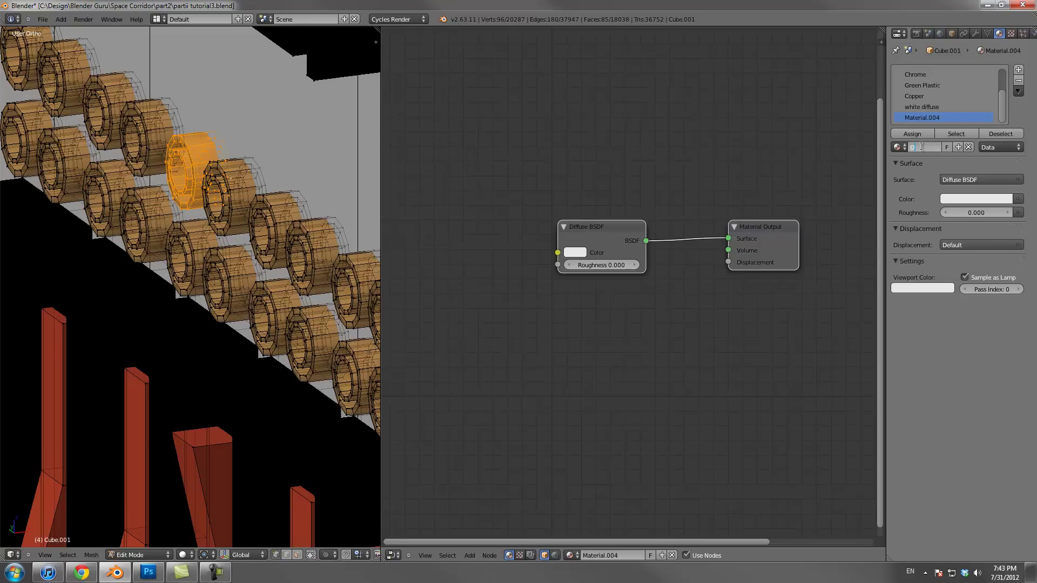
text(OrangeLight)
key(Return)
Make the OrangeLight material an Emission shader with an orange colour and a strength of 2
click(971, 179)
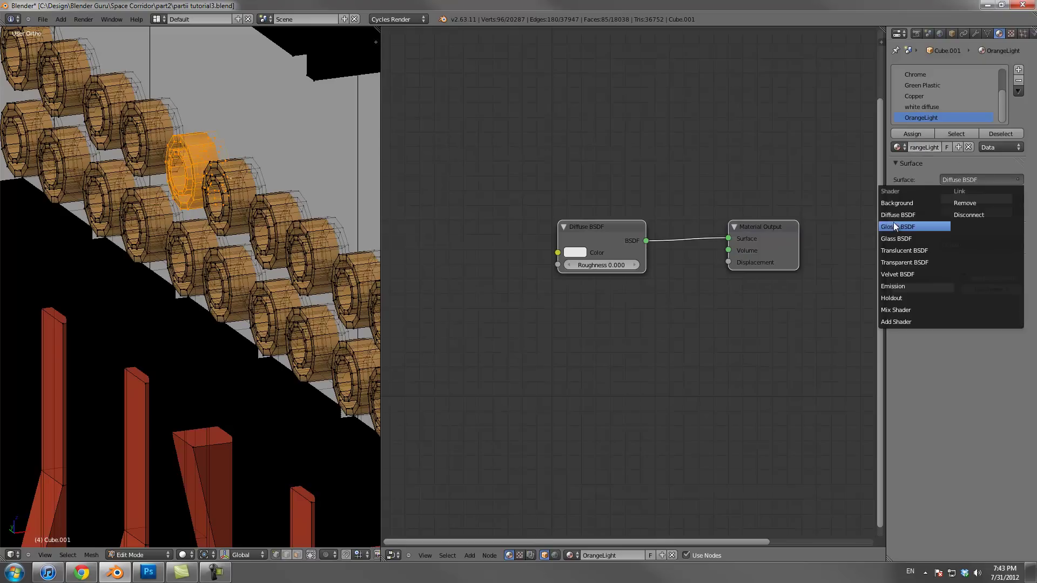
click(897, 286)
click(972, 198)
drag(956, 86, 948, 122)
click(976, 212)
text(2)
key(Return)
Set OrangeLight's viewport colour to orange, apply the material to the selected copper ring, and leave mesh editing
click(925, 287)
click(943, 251)
click(963, 200)
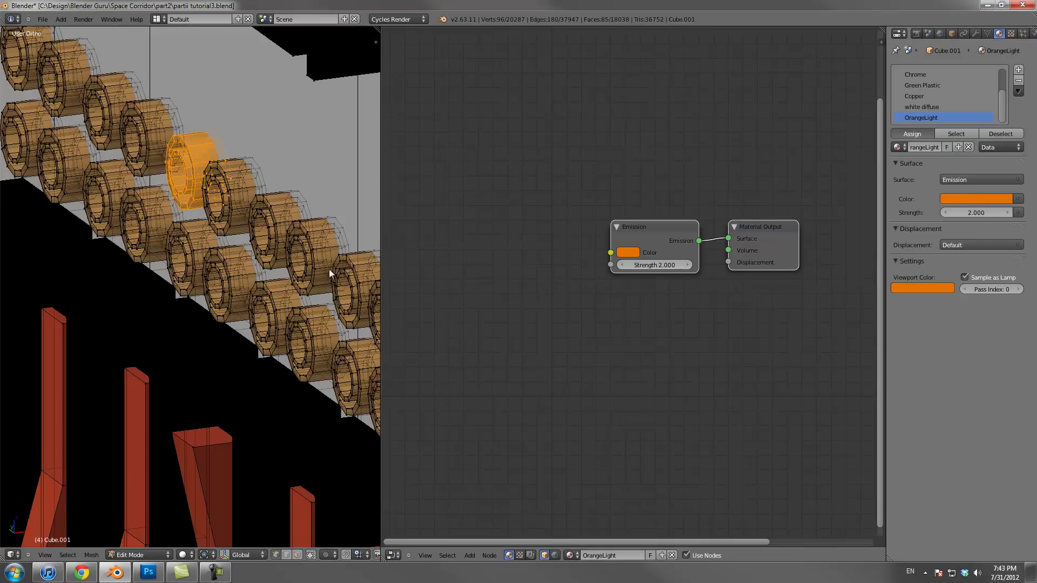
scroll(328, 269, down, 8)
key(a)
key(Tab)
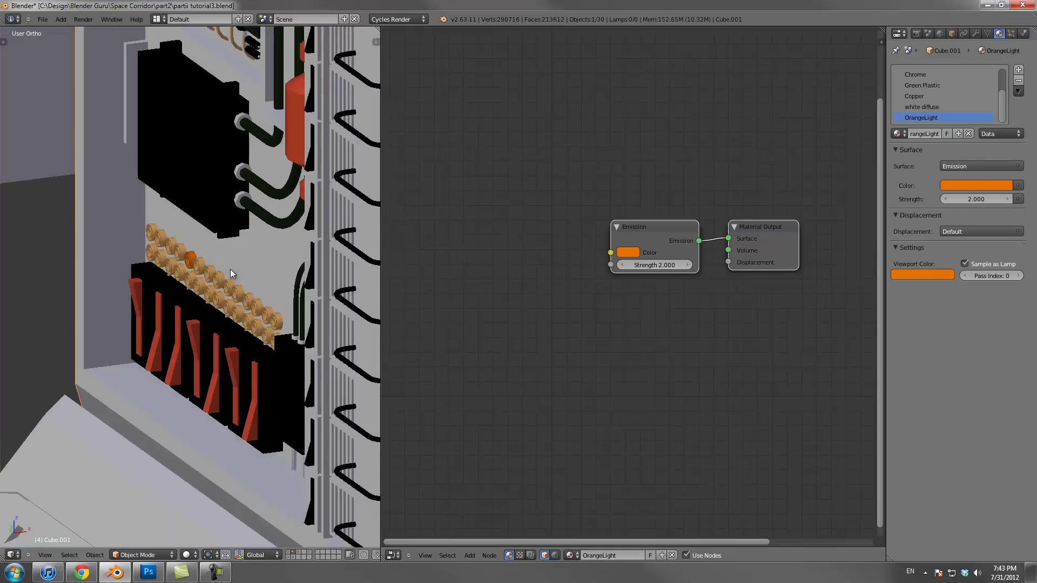
Apply OrangeLight to the whole first red button below the red insulators in the wall panel's upper recess
scroll(230, 269, down, 4)
scroll(205, 279, down, 3)
shift+middle_drag(221, 218, 163, 328)
scroll(222, 271, up, 6)
scroll(178, 329, up, 3)
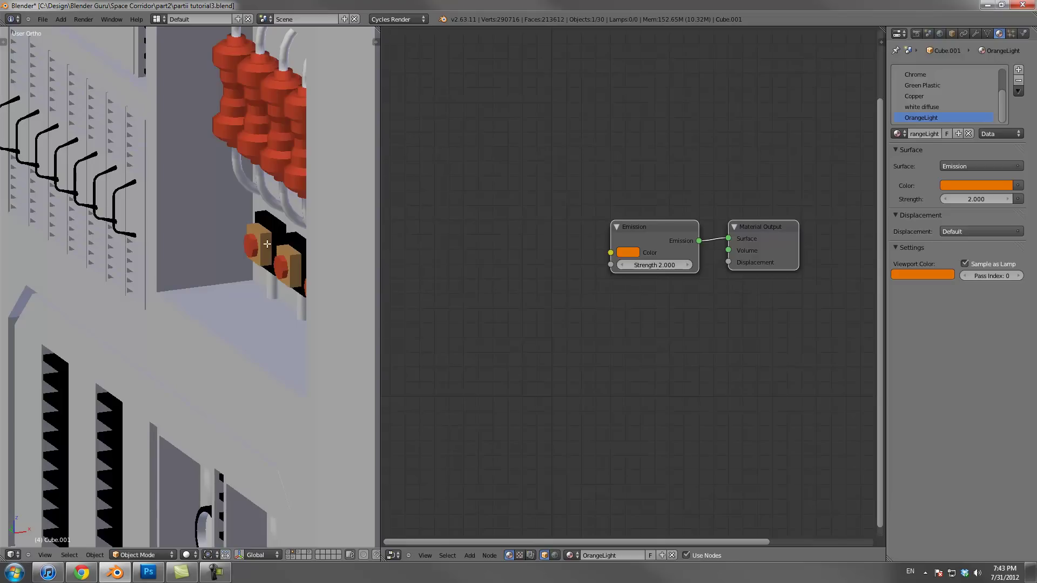
key(Tab)
scroll(253, 239, up, 3)
right_click(300, 200)
right_click(316, 208)
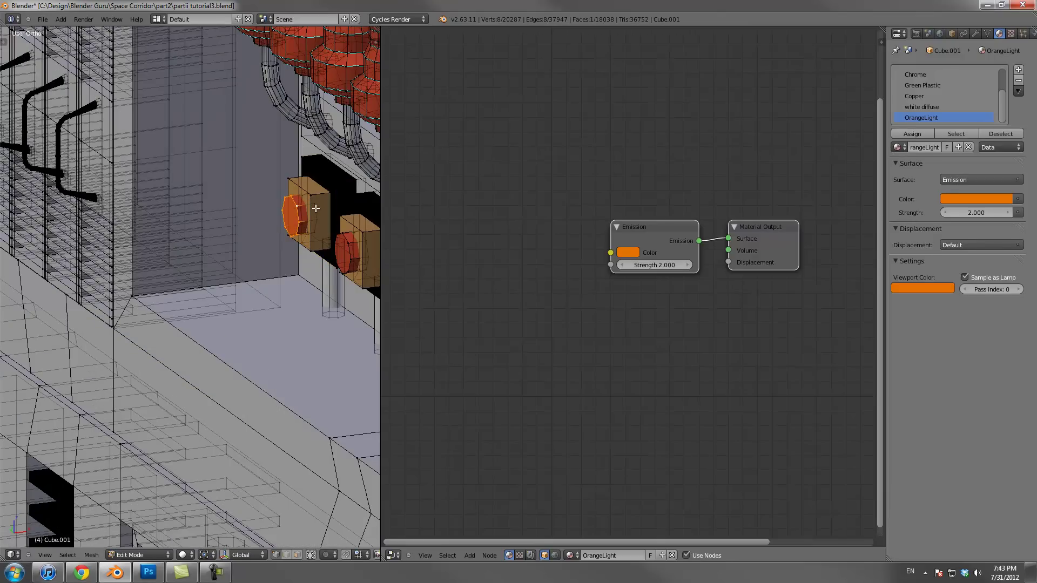
key(ctrl+l)
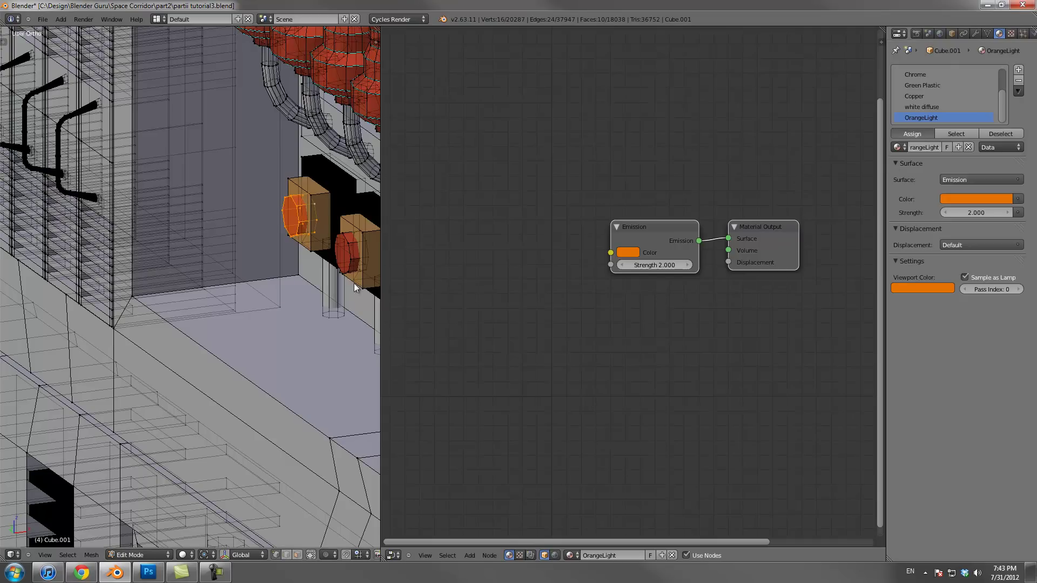
key(Tab)
Save over partii tutorial3.blend and switch the viewport to the camera view
scroll(268, 287, down, 11)
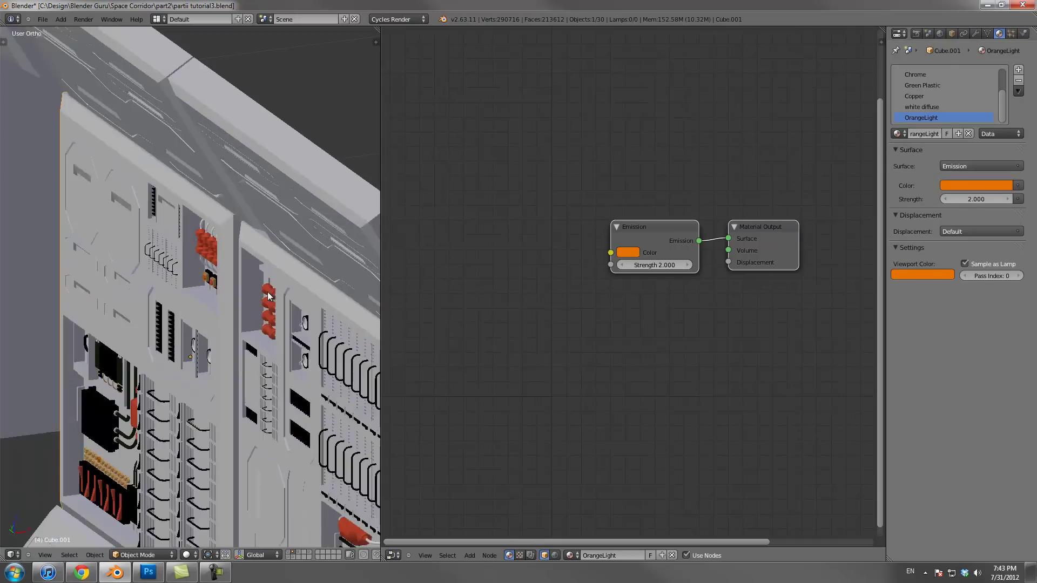
scroll(268, 292, down, 7)
shift+middle_drag(242, 322, 279, 280)
key(ctrl+s)
click(249, 297)
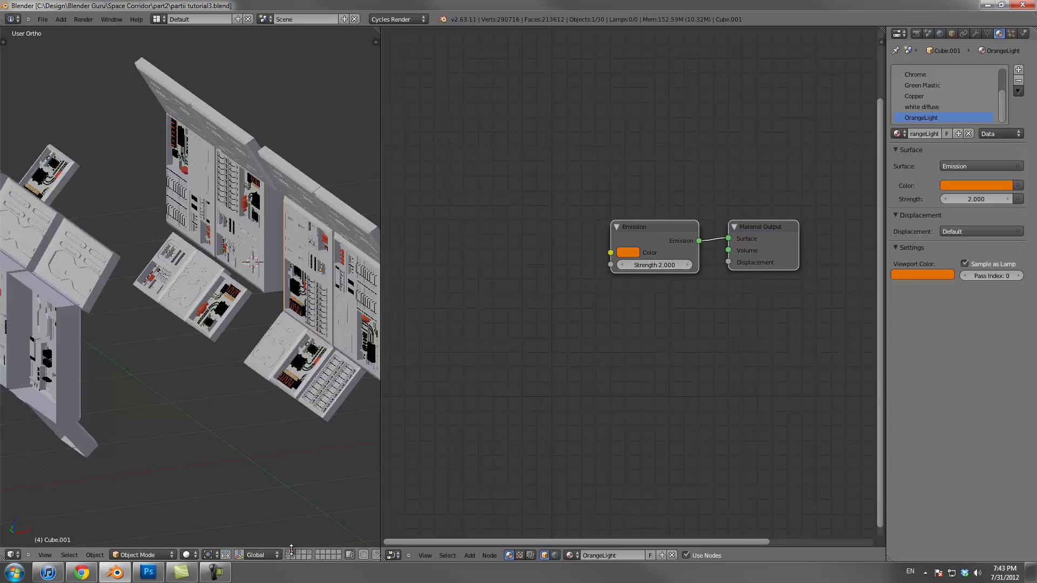
key(KP_0)
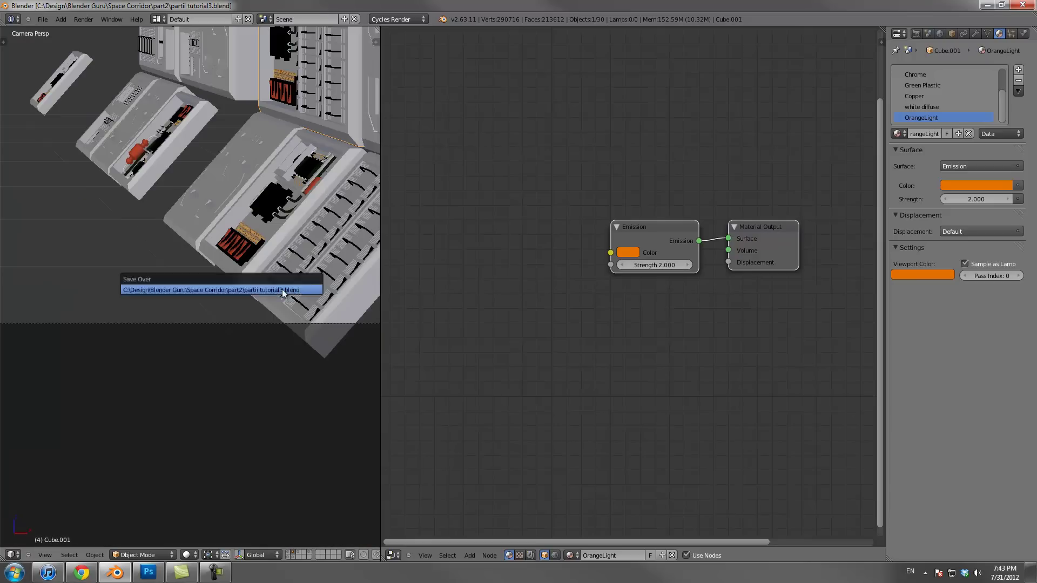
key(ctrl+s)
click(301, 316)
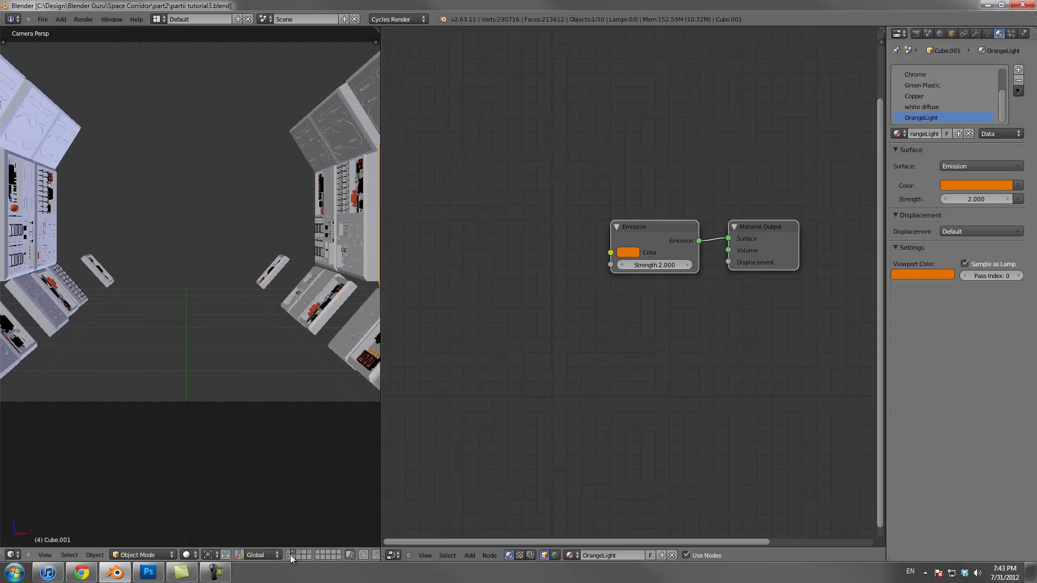
Show the layers with the corridor frames, door, grated floor and pipes together with the wall panels
shift+click(300, 552)
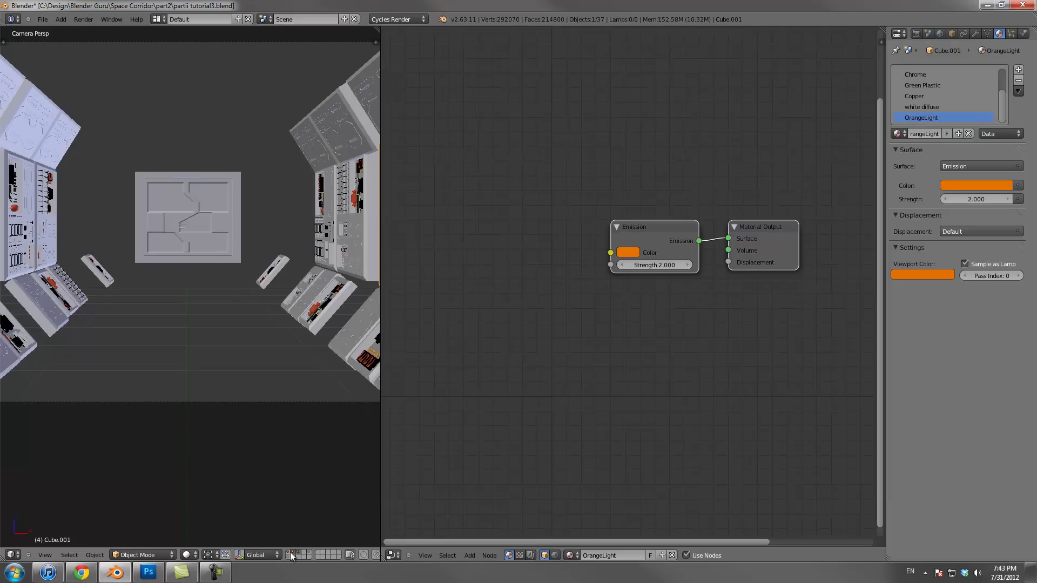
click(290, 552)
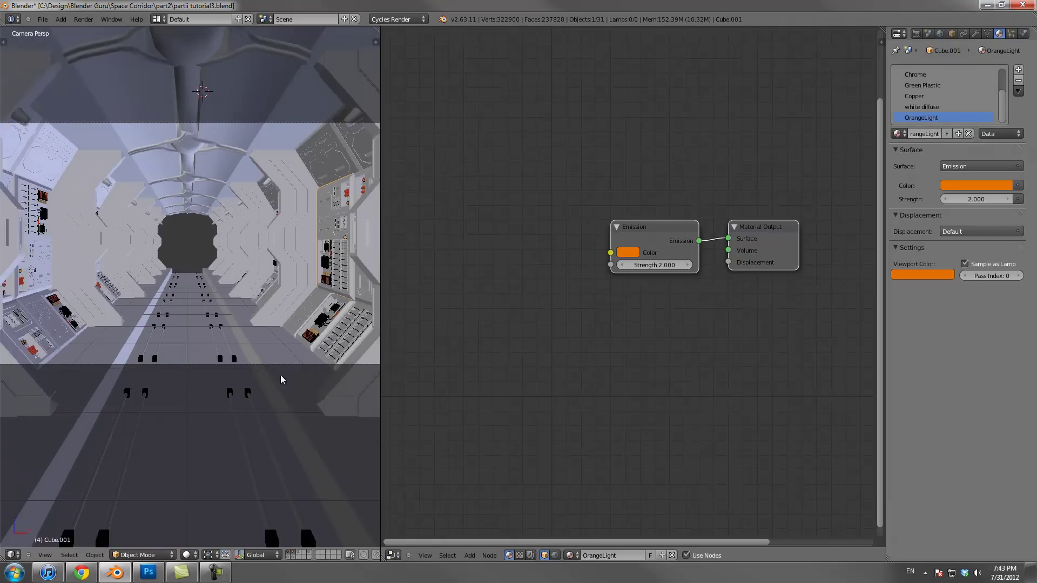
shift+middle_drag(280, 375, 246, 372)
shift+click(292, 557)
shift+click(288, 557)
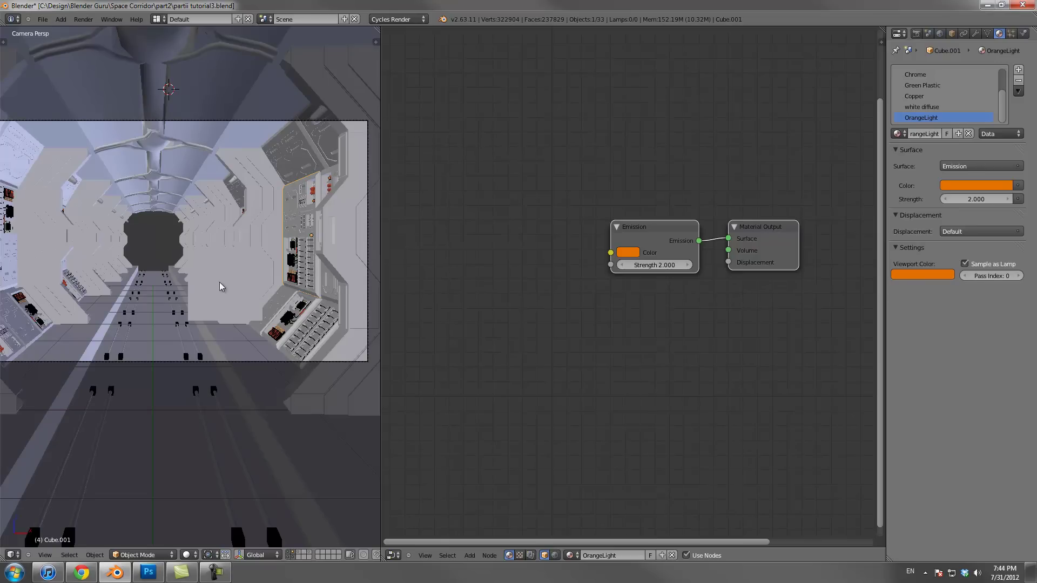
shift+click(304, 554)
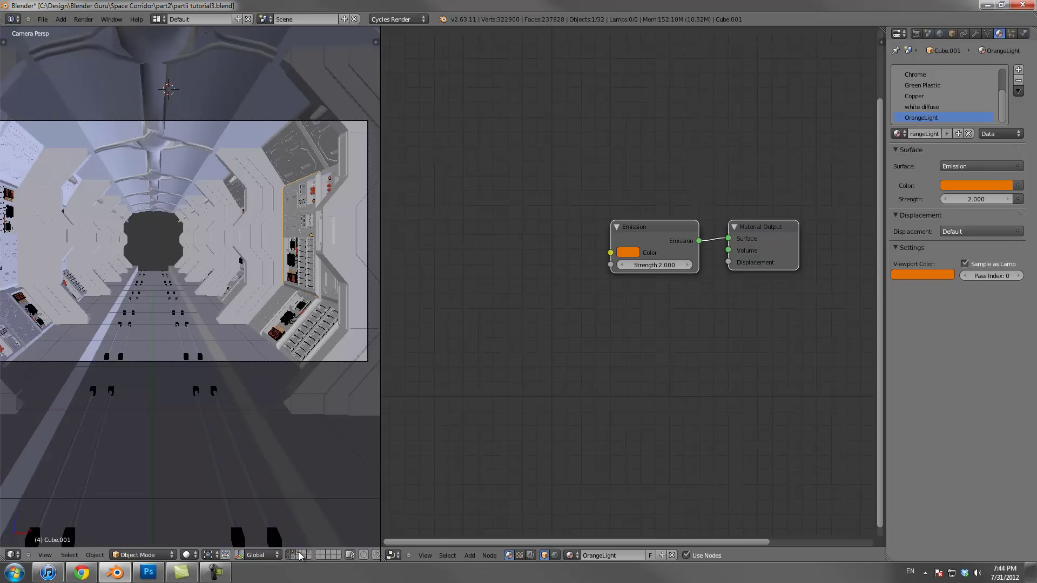
shift+click(309, 556)
Save the file and run a test render of the full corridor, stopping it partway
shift+middle_drag(259, 331, 242, 345)
key(ctrl+s)
key(Return)
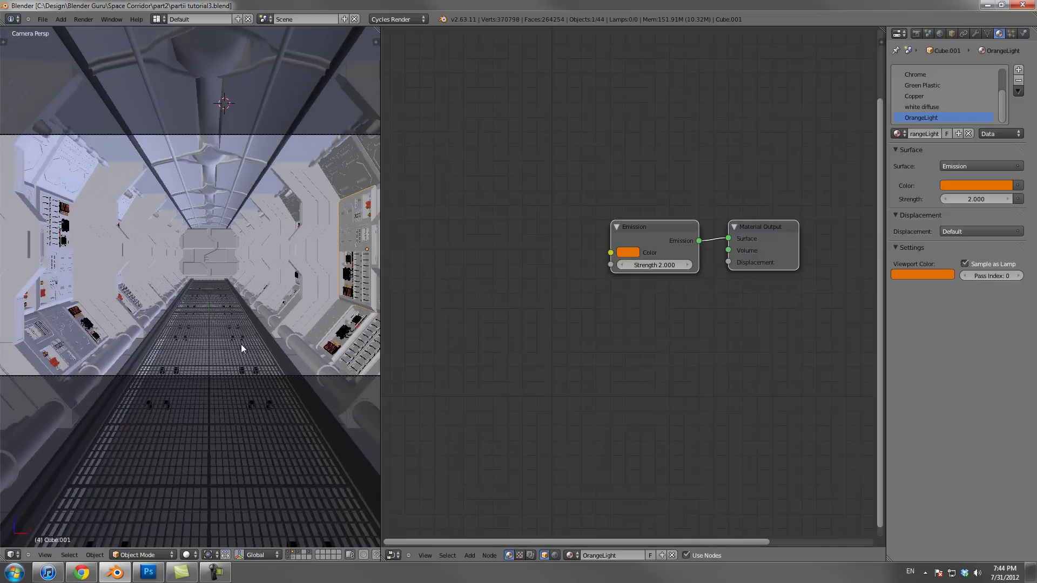
key(F12)
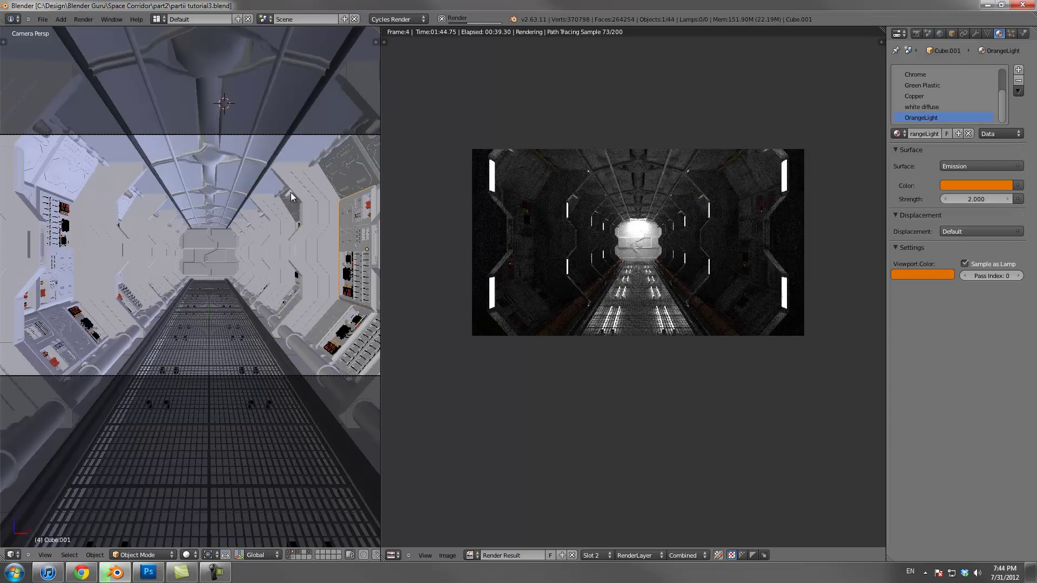
key(Escape)
In front wireframe view, select the corridor frame and edit its mesh at the small siren lamp below the ceiling
key(KP_1)
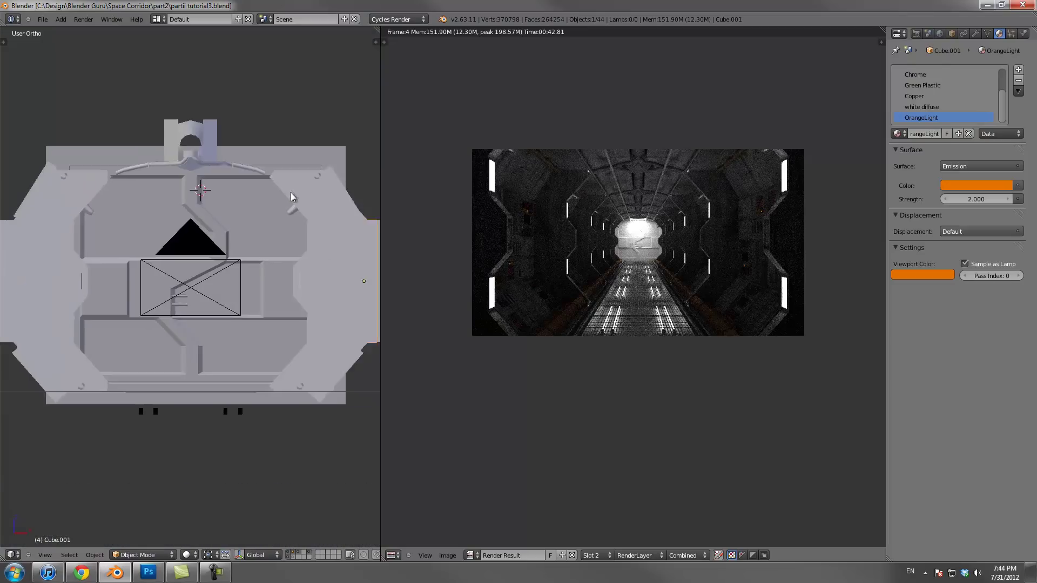
key(z)
scroll(291, 196, up, 5)
right_click(290, 192)
scroll(290, 192, up, 8)
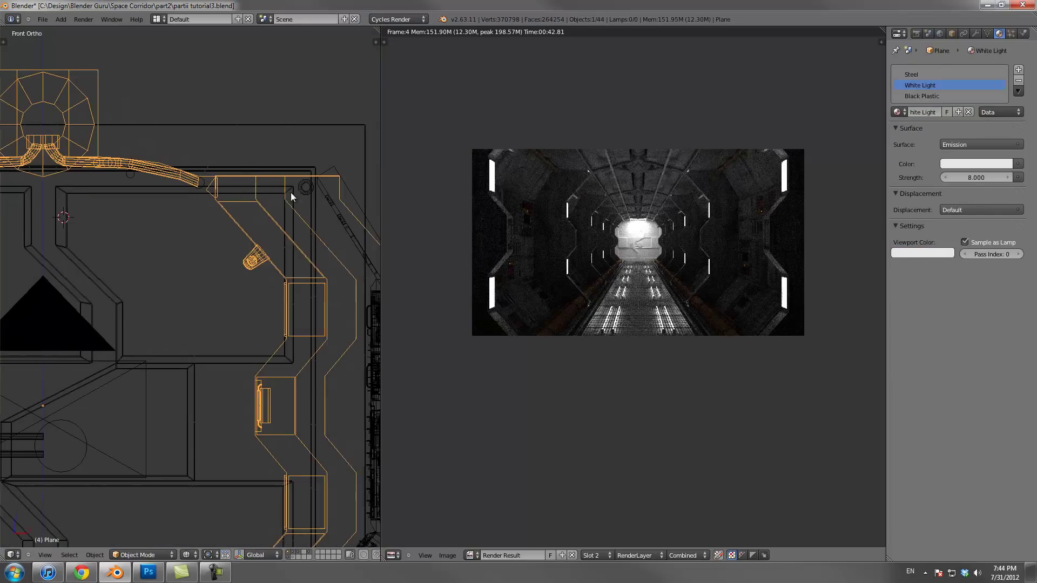
key(Tab)
scroll(291, 193, up, 1)
shift+middle_drag(291, 193, 370, 189)
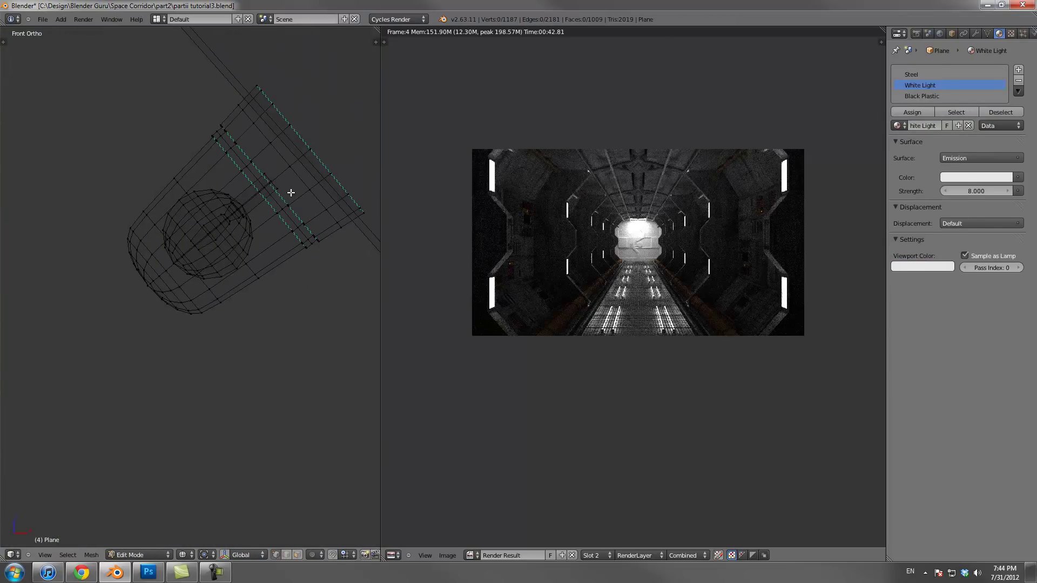
Select the siren lamp's entire outer housing in the corridor frame's mesh
key(a)
key(a)
key(c)
scroll(127, 236, down, 4)
click(117, 229)
key(Escape)
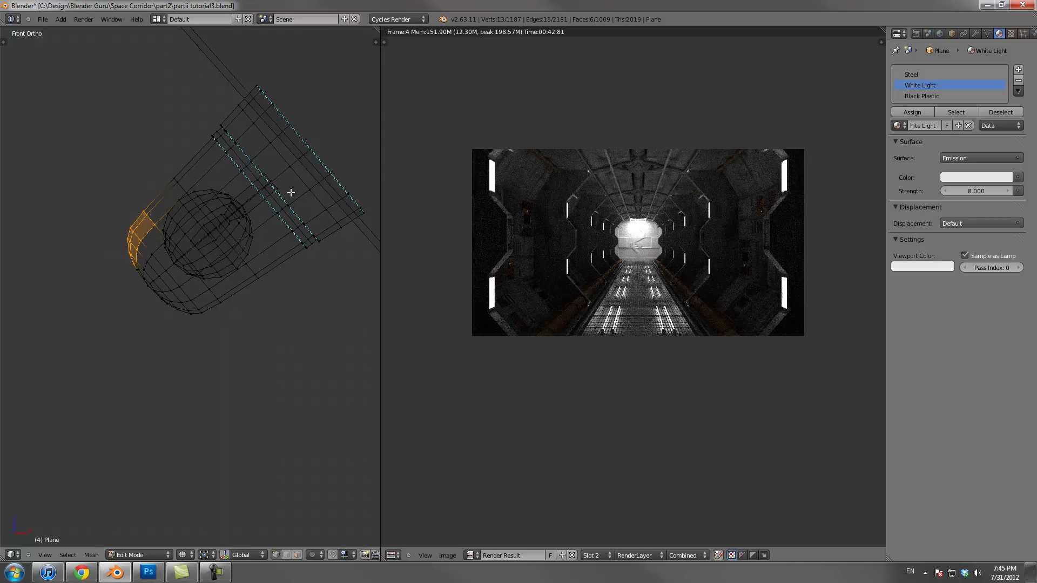
key(ctrl+l)
shift+middle_drag(291, 193, 182, 271)
scroll(181, 271, up, 3)
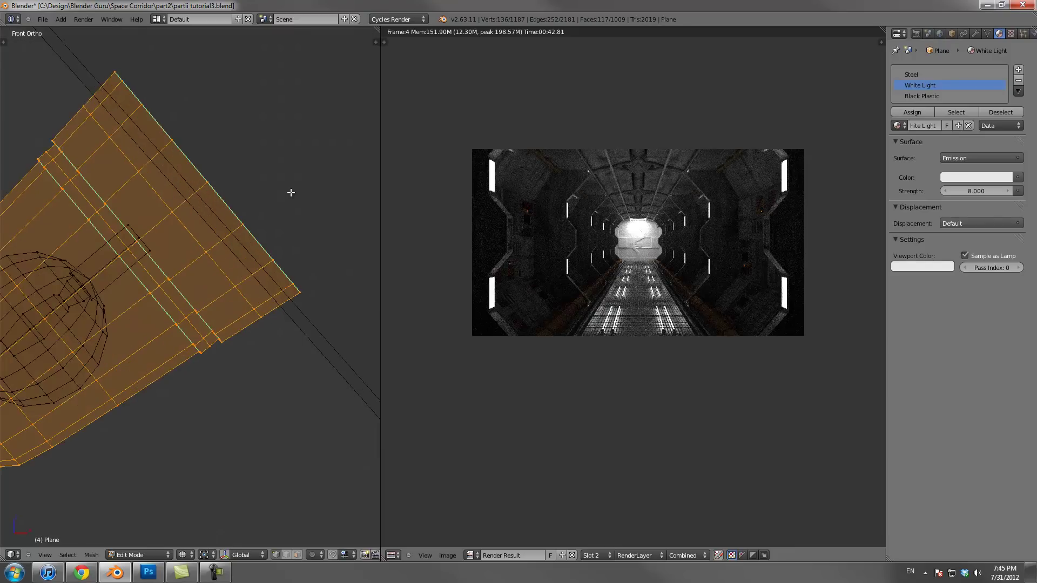
Deselect the siren housing's base so that only its rounded cover is selected
scroll(181, 271, down, 4)
key(c)
mouse_move(147, 189)
middle_down()
mouse_move(230, 292)
mouse_move(297, 311)
middle_up()
right_click(230, 291)
scroll(292, 193, up, 4)
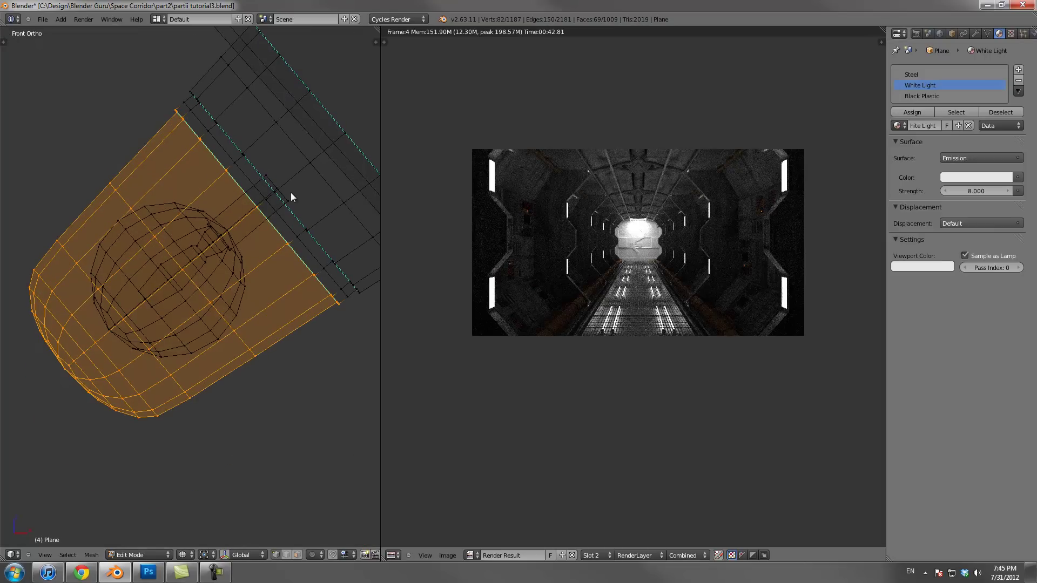
Add a new material to the corridor frame for the siren cover and name it siren
click(1017, 69)
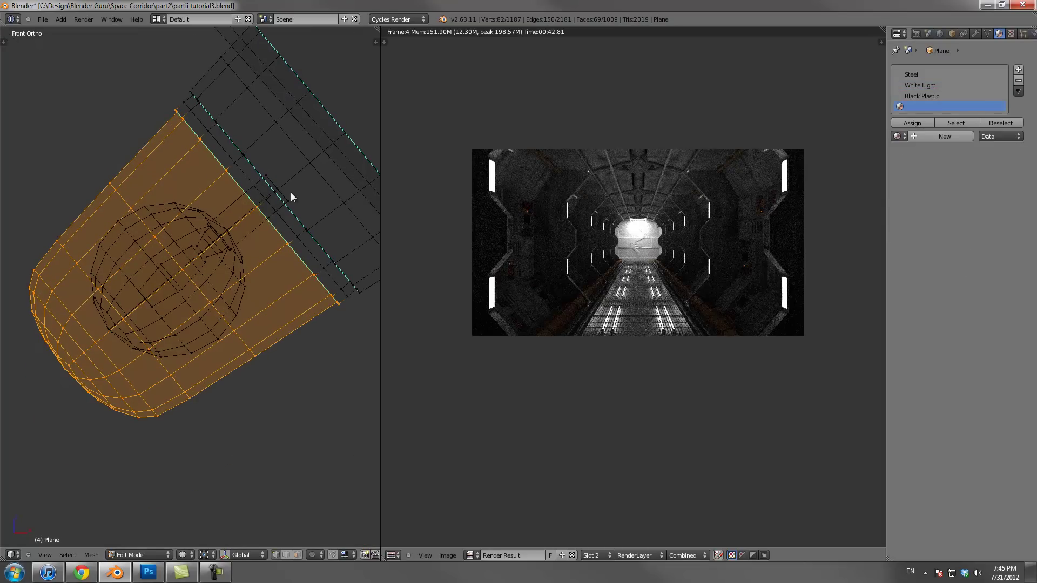
click(929, 136)
click(924, 136)
text(orange)
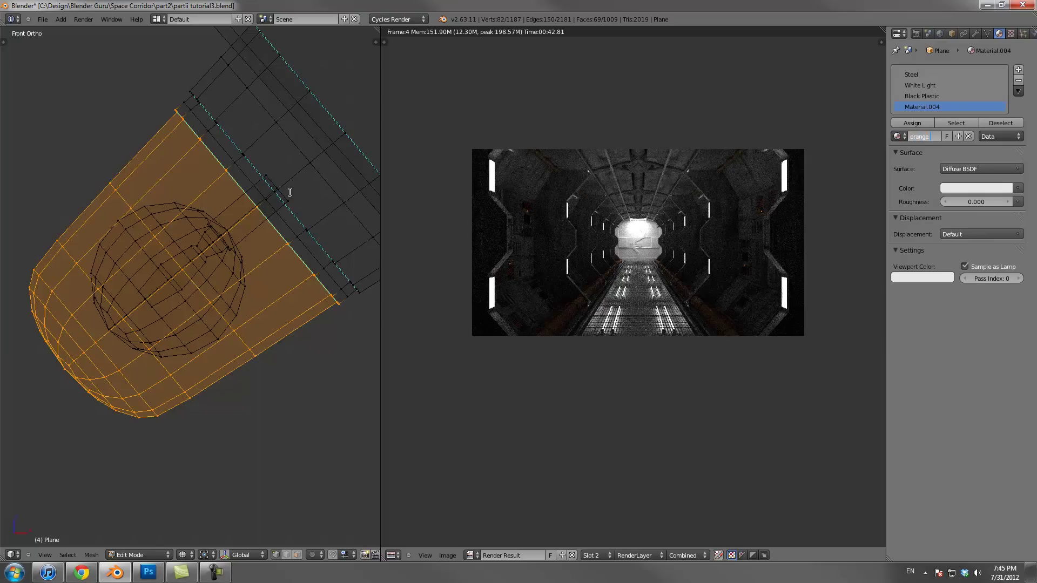
text(siren)
key(Return)
Give the siren material a Glass BSDF shader with a light orange colour and an IOR of 1.2
click(980, 168)
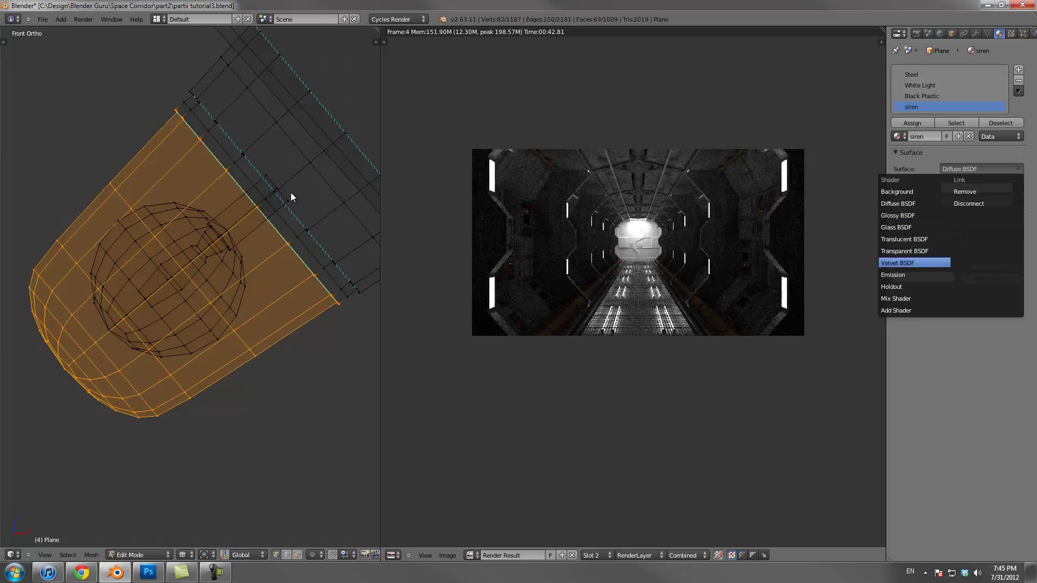
click(896, 227)
click(975, 202)
drag(956, 86, 948, 124)
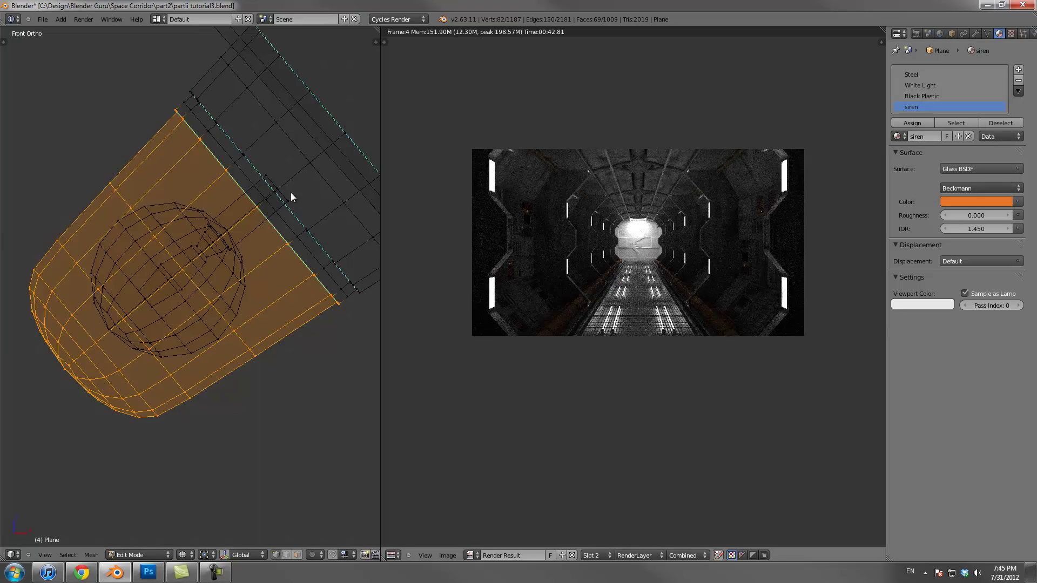
click(975, 201)
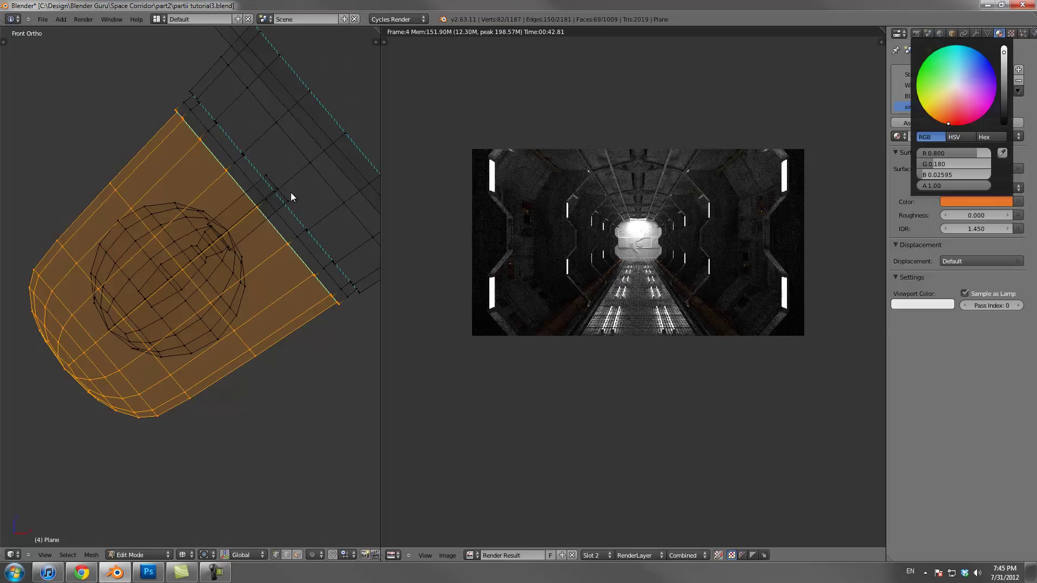
drag(948, 124, 949, 119)
click(975, 229)
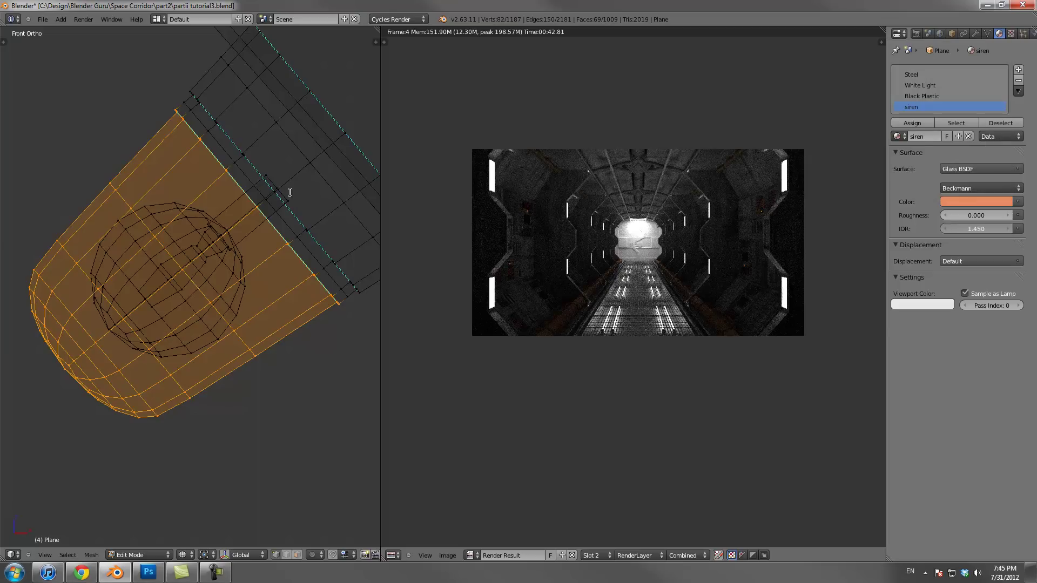
text(1.2)
key(Return)
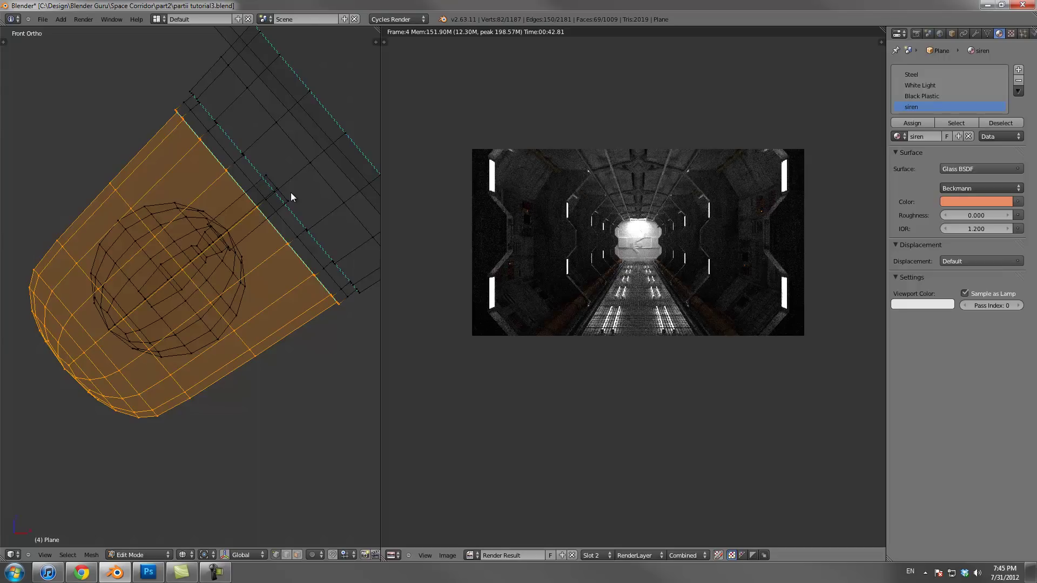
Select the round bulb inside the siren cover together with its inner filament and stem
scroll(290, 193, down, 2)
scroll(290, 192, up, 3)
key(ctrl+z)
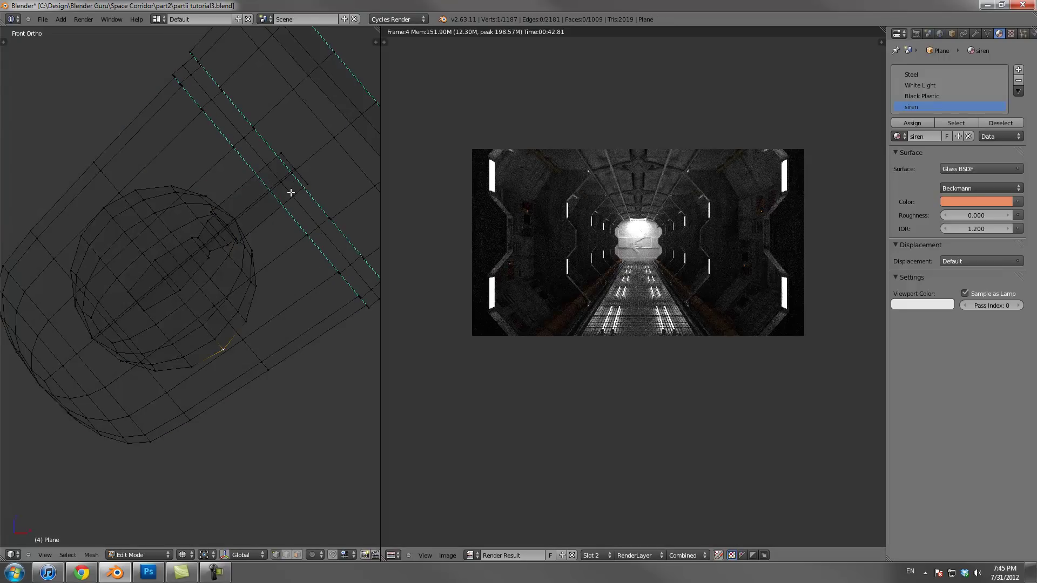
key(ctrl+l)
key(ctrl+shift+z)
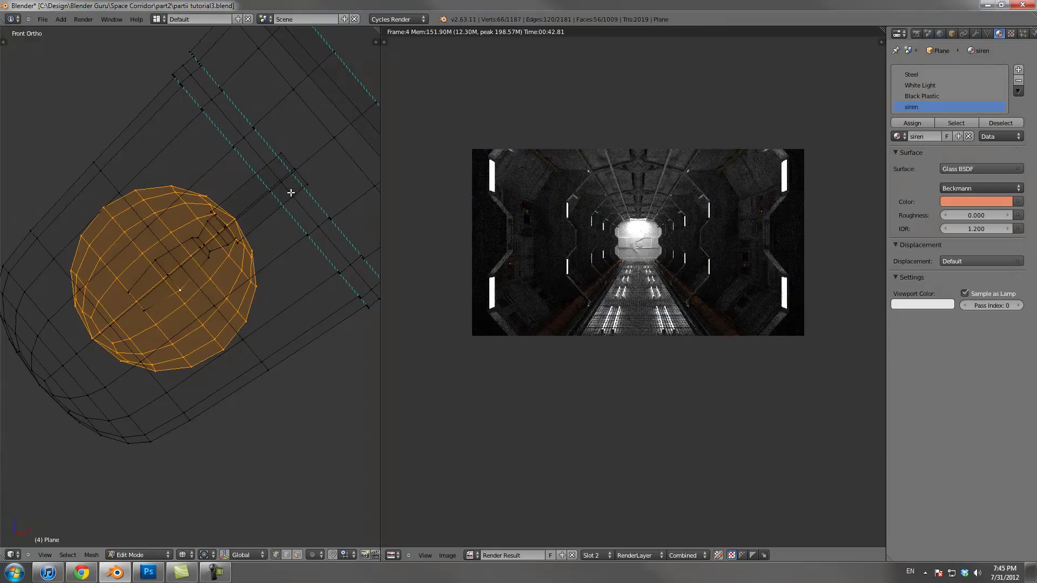
key(ctrl+KP_Add)
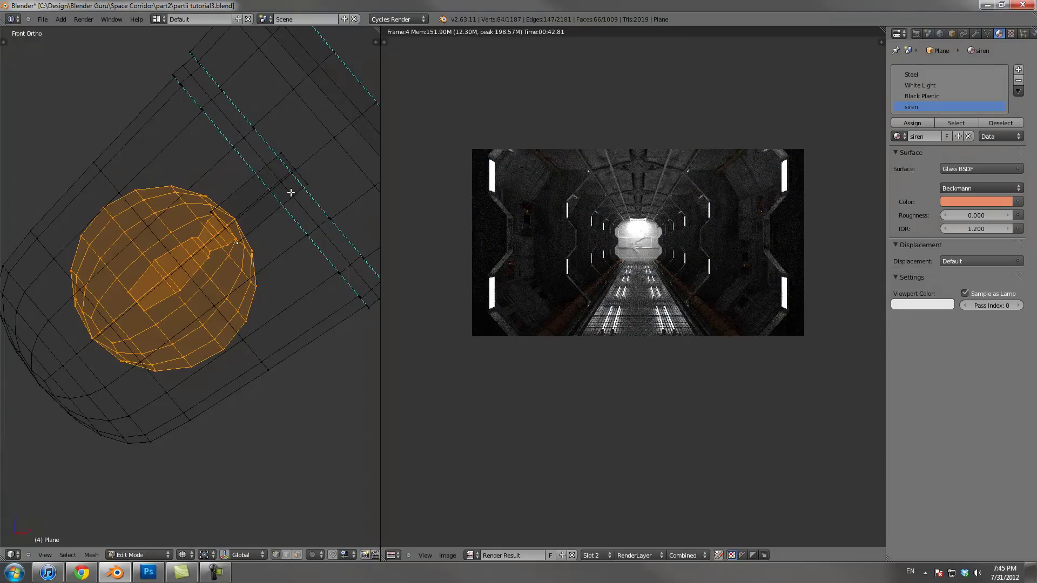
key(l)
Add a new material named mirror with a Glossy BSDF shader for the selected bulb, filament and stem
click(1018, 70)
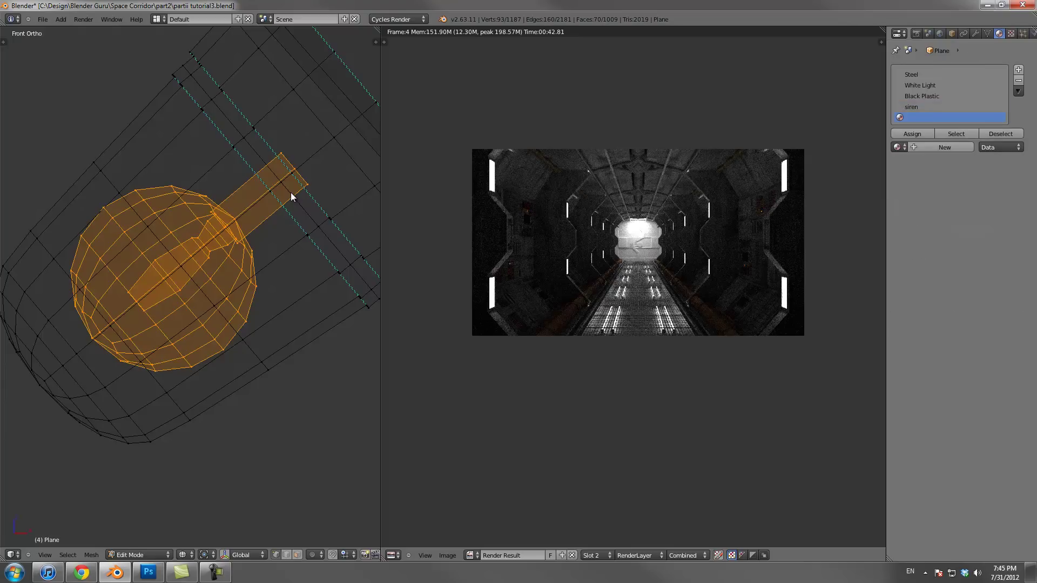
click(943, 147)
click(980, 180)
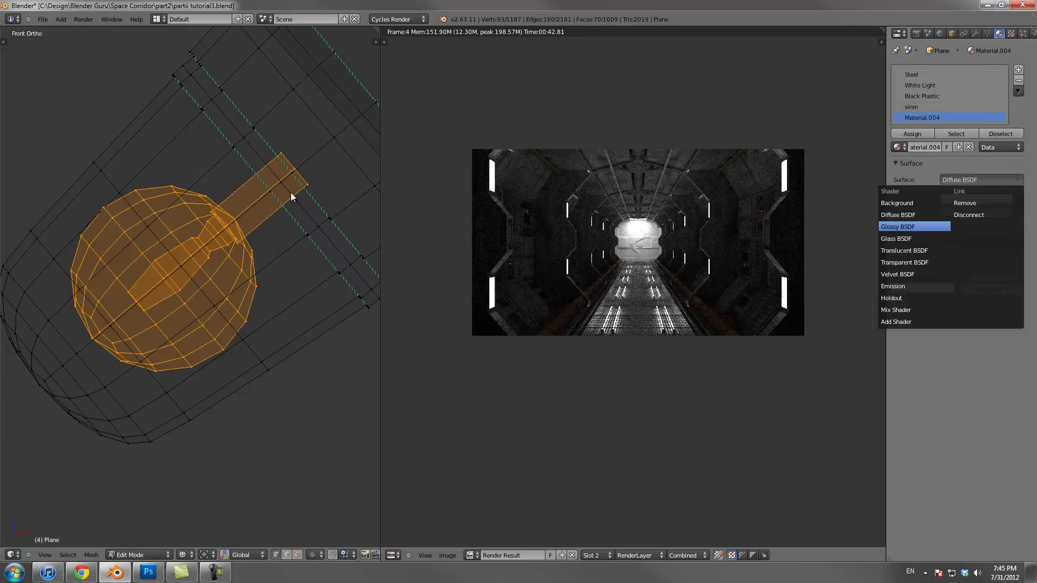
click(914, 226)
click(924, 146)
text(mirror)
key(Return)
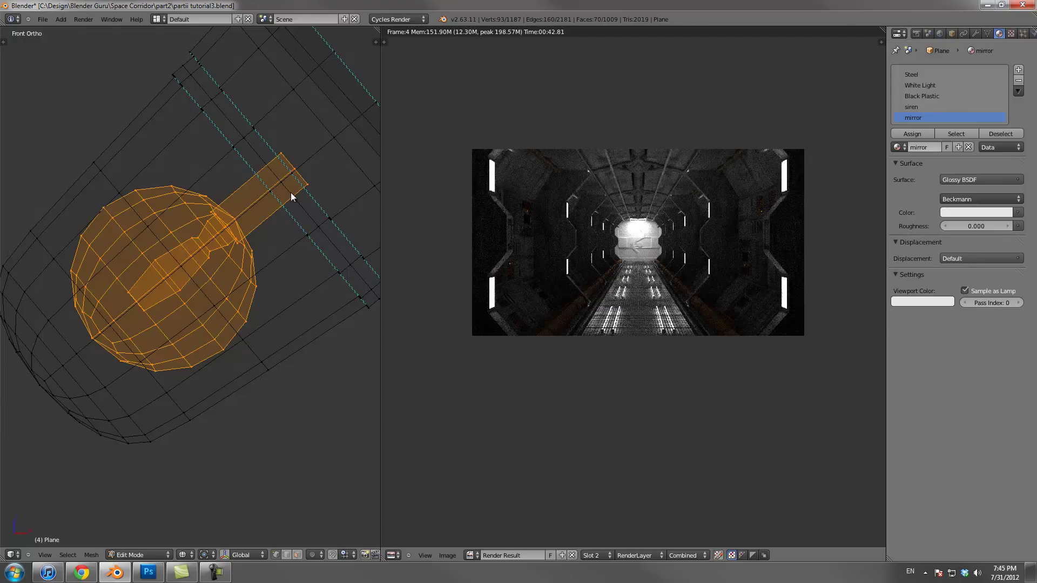
Clear the selection and select the siren's thick base block with Circle Select
scroll(291, 192, down, 4)
scroll(291, 192, up, 3)
scroll(292, 193, down, 2)
key(a)
key(c)
scroll(216, 125, down, 2)
click(222, 125)
mouse_move(223, 125)
mouse_down()
mouse_move(325, 254)
mouse_move(280, 178)
mouse_up()
scroll(259, 201, up, 12)
middle_drag(249, 203, 263, 225)
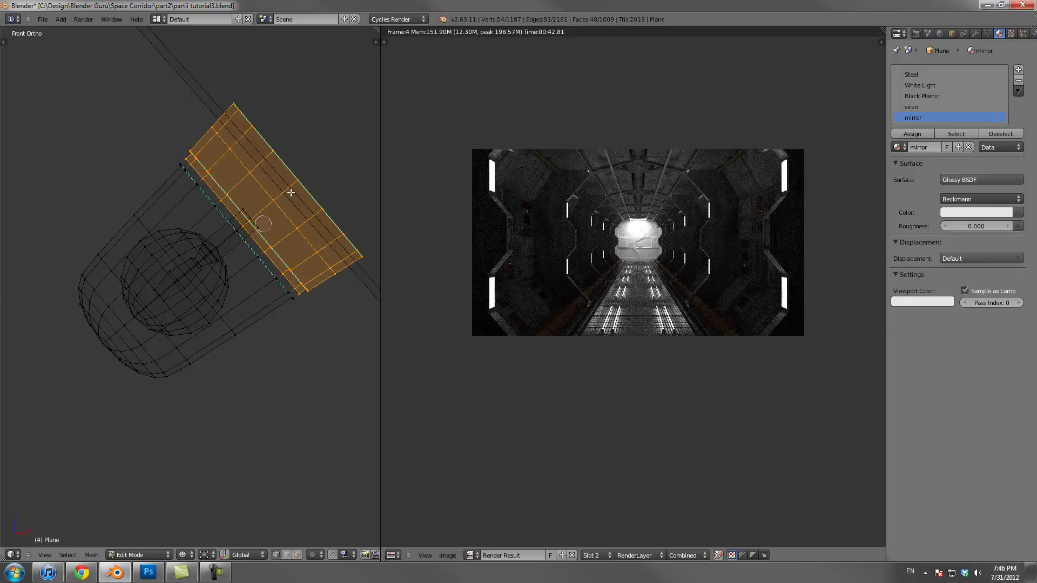
Add the rim ring between base and cover to the selection and assign Black Plastic to the siren's base
drag(182, 169, 238, 234)
click(237, 232)
click(257, 258)
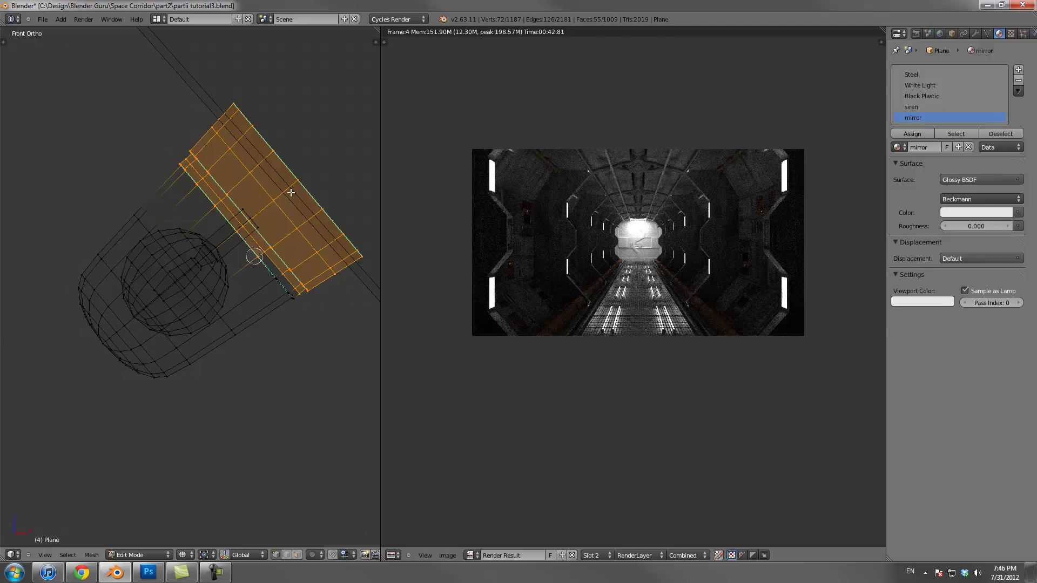
click(277, 280)
click(292, 297)
right_click(298, 312)
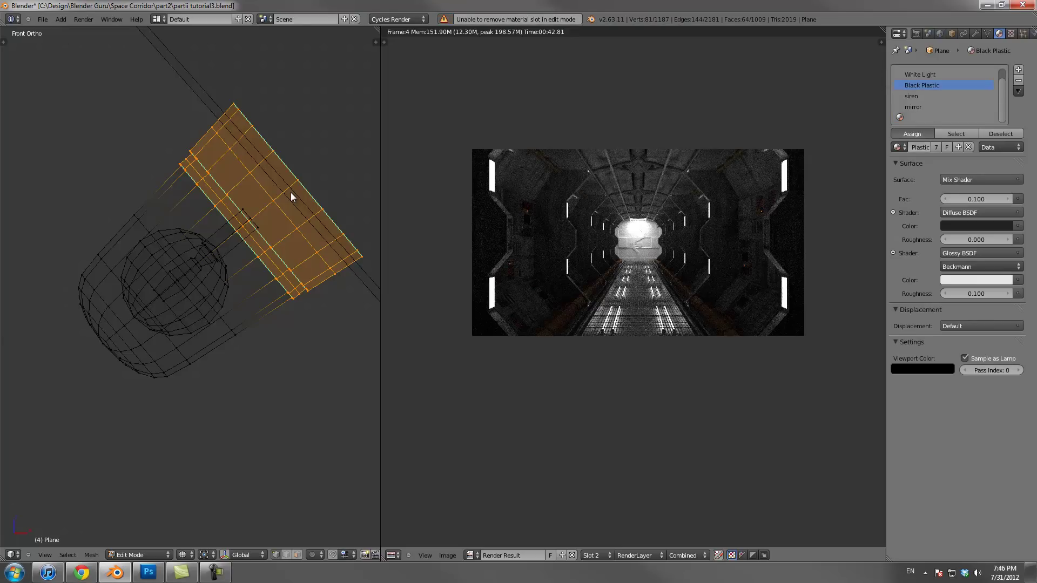
Return to Object Mode, remove the empty material slot below mirror and save the file
key(Tab)
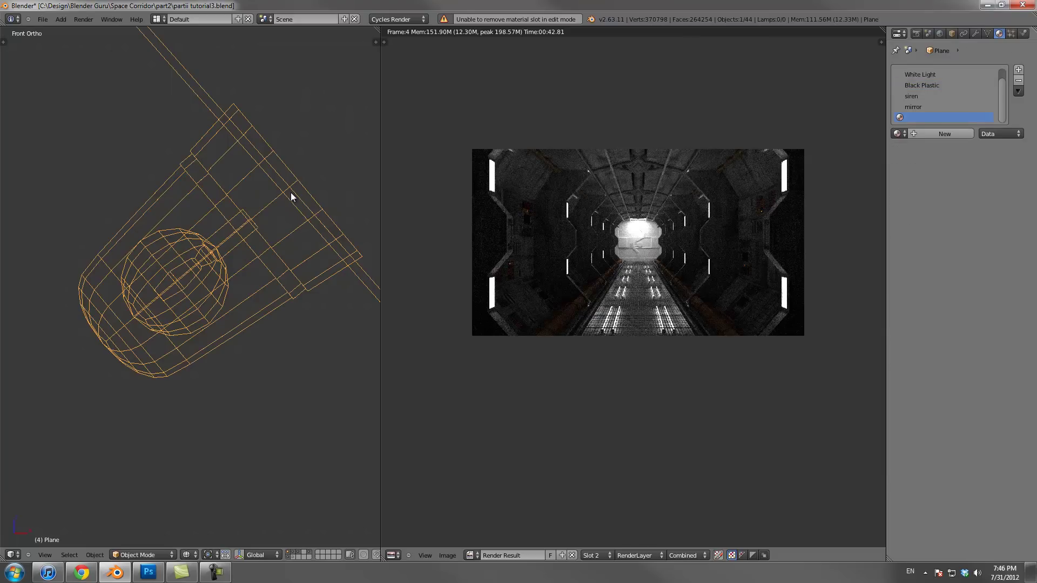
key(ctrl+s)
key(Return)
scroll(290, 192, down, 5)
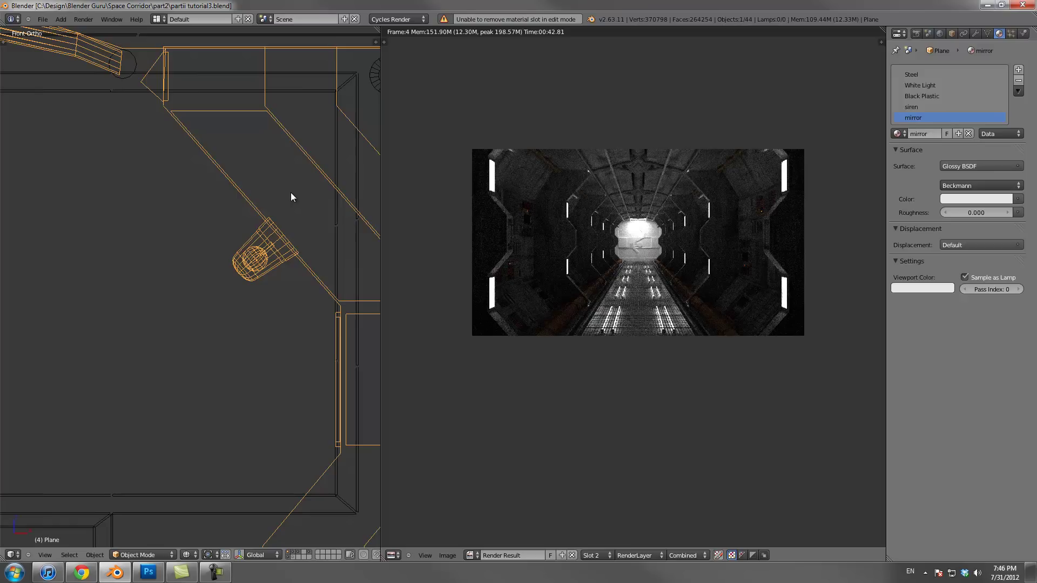
Render the corridor full screen and examine the sirens, ceiling, far wall and floor, then restore the split layout
scroll(292, 197, down, 4)
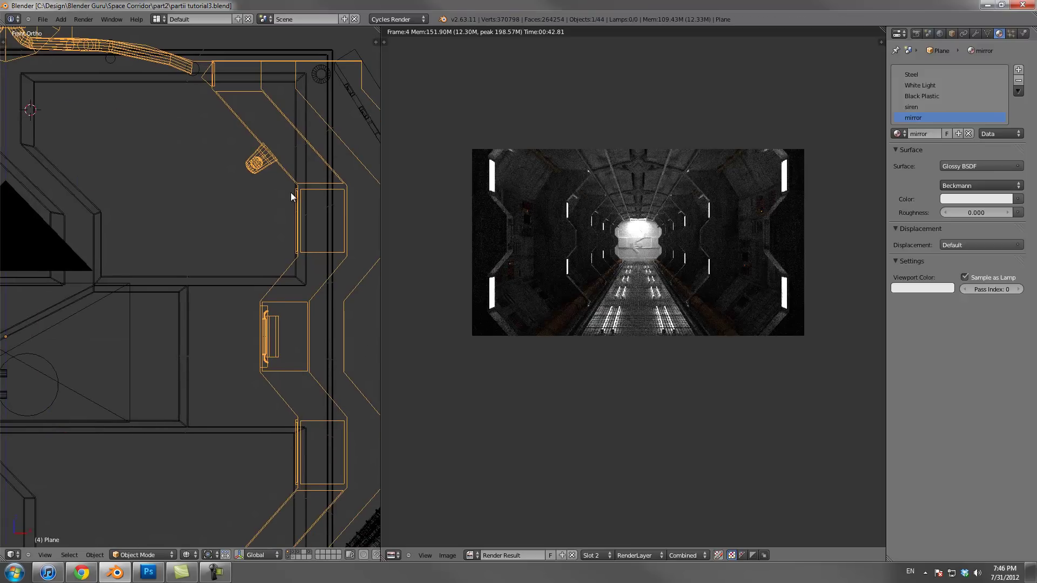
key(F12)
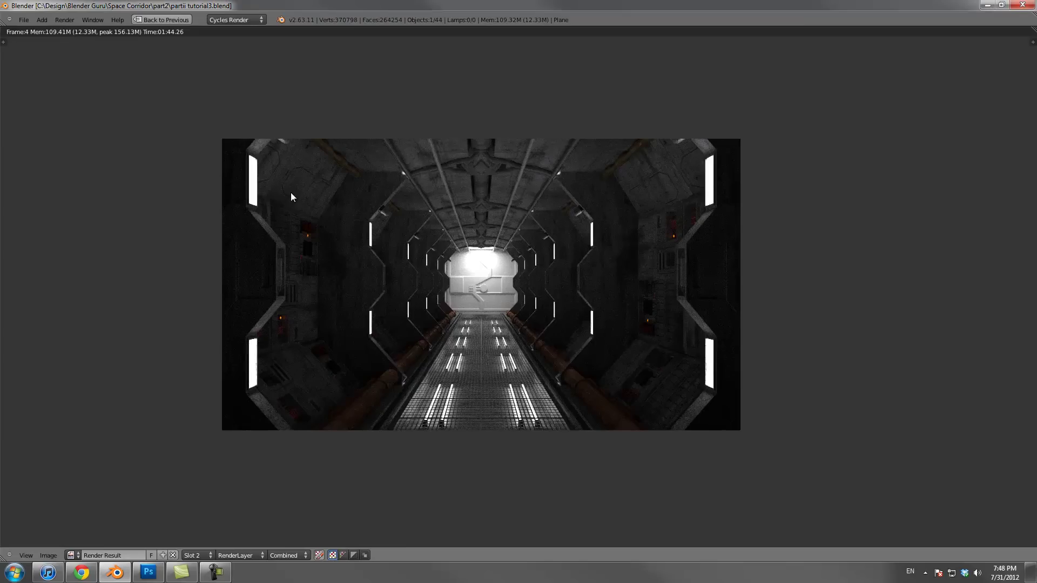
scroll(291, 194, up, 6)
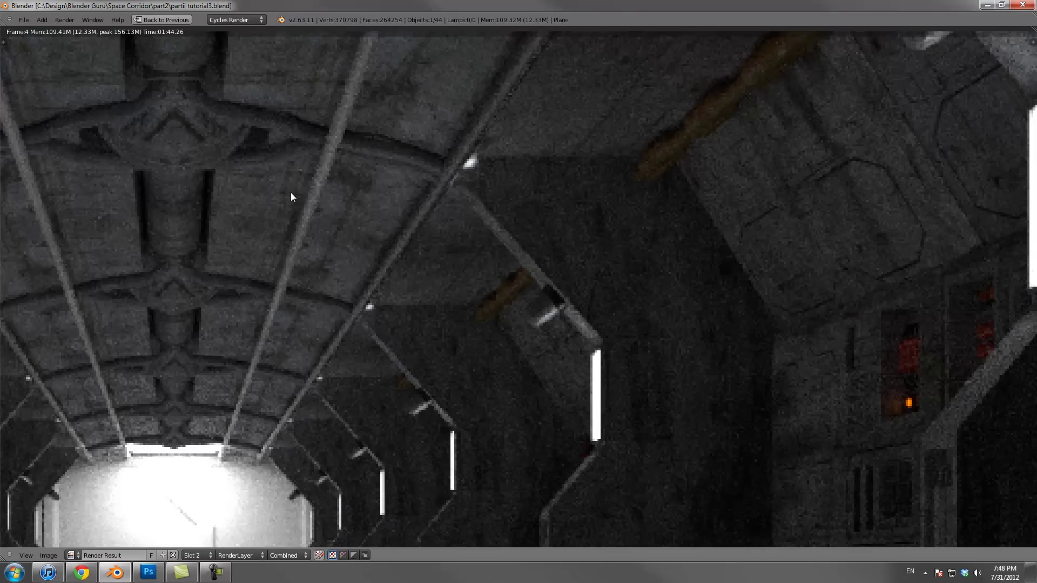
middle_drag(291, 192, 539, 267)
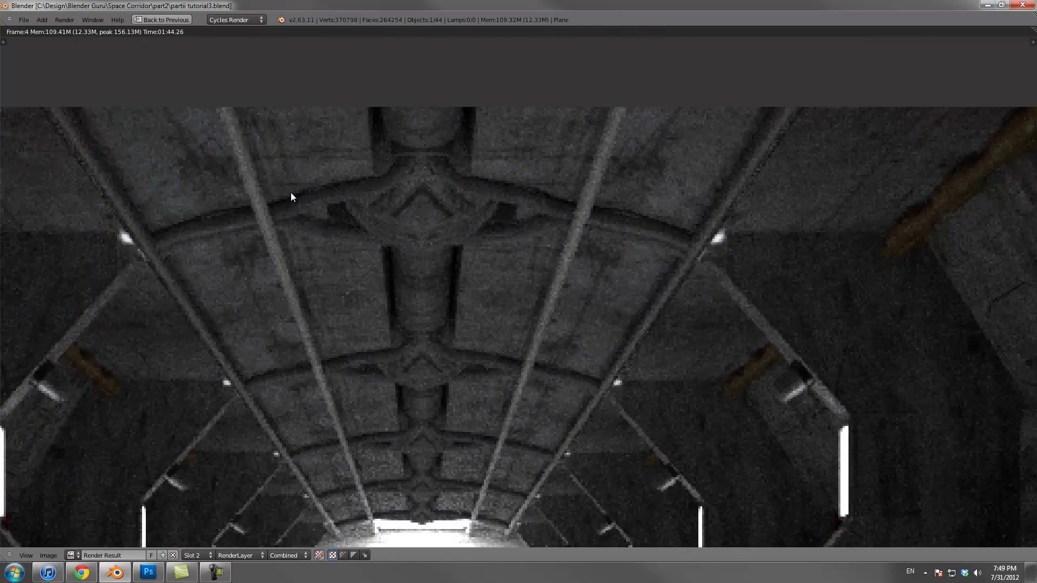
middle_drag(291, 192, 290, 0)
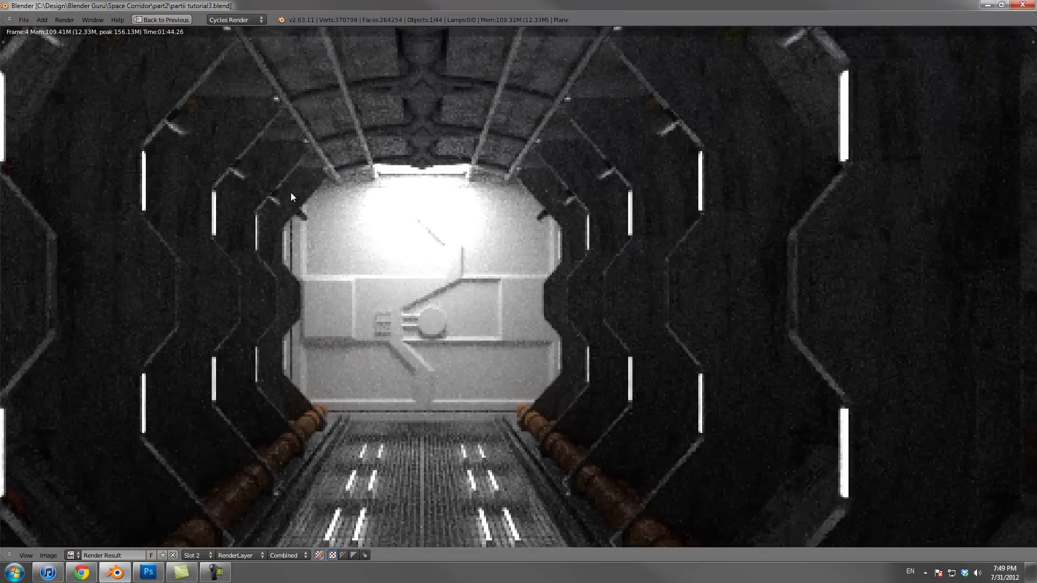
scroll(291, 192, down, 4)
key(Escape)
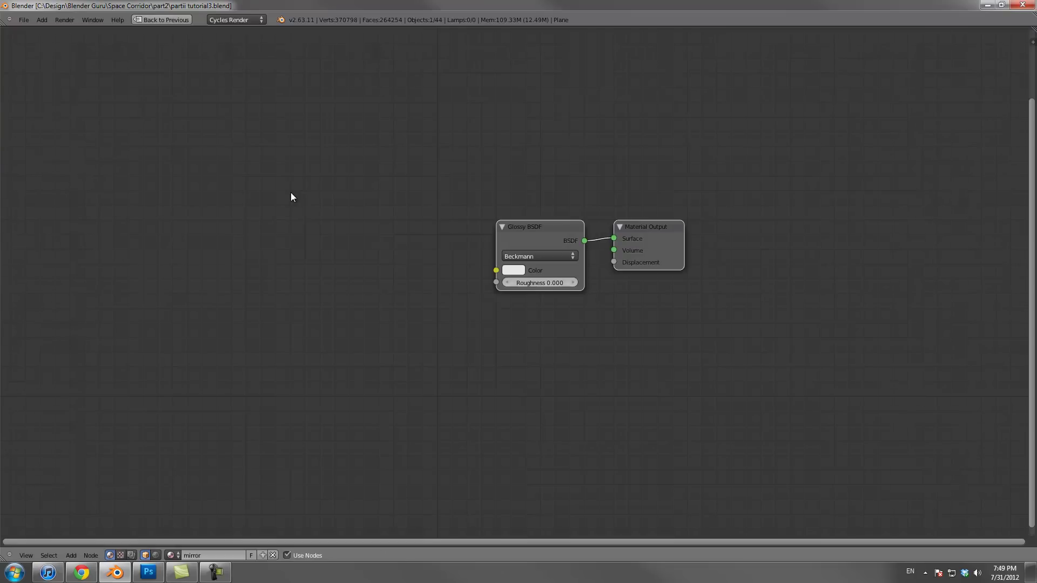
key(ctrl+Up)
In Edit Mode, replace the selection with the siren's entire rounded cover using Circle Select
scroll(290, 192, up, 6)
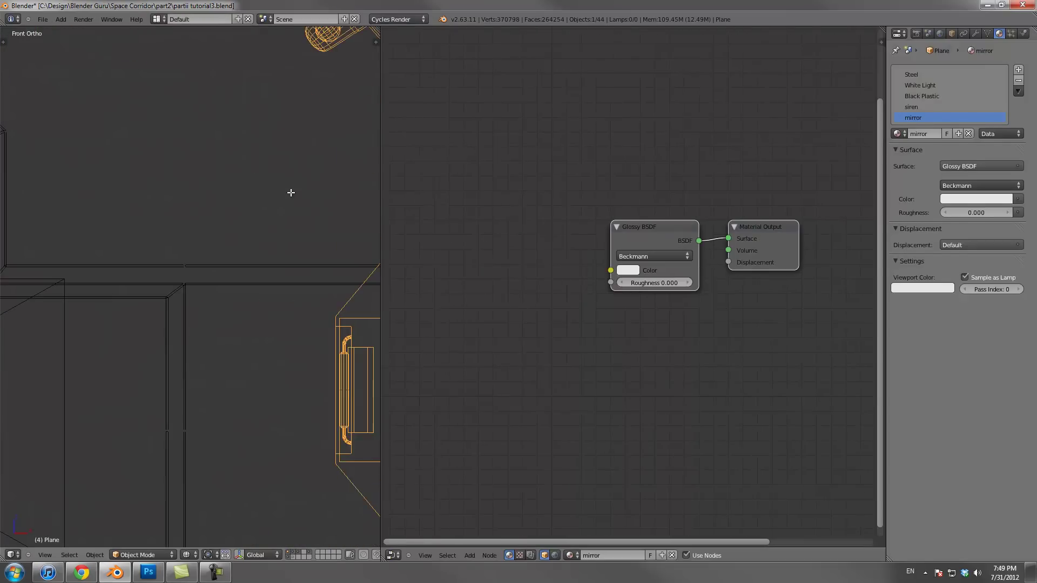
scroll(290, 193, up, 9)
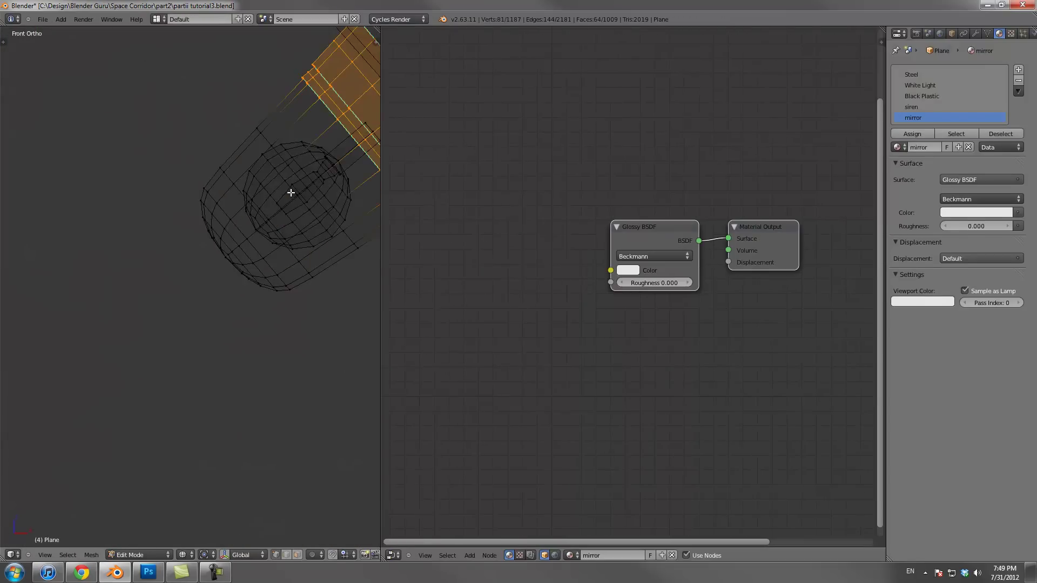
key(a)
key(c)
drag(324, 259, 212, 144)
mouse_move(212, 144)
middle_down()
mouse_move(250, 138)
mouse_move(290, 189)
mouse_move(338, 225)
middle_up()
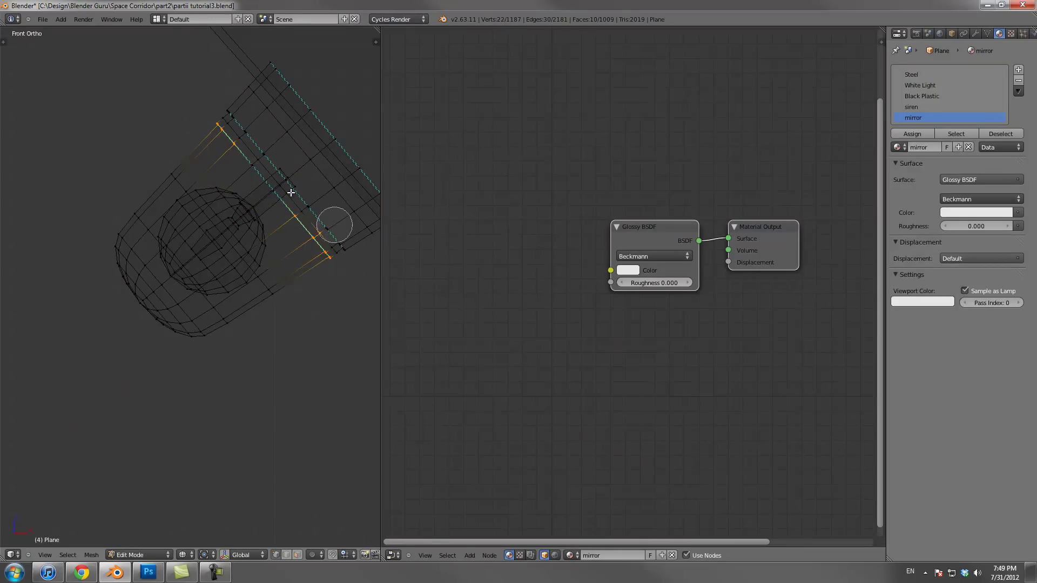
mouse_move(291, 192)
mouse_down()
mouse_move(262, 189)
mouse_move(93, 276)
mouse_move(131, 325)
mouse_up()
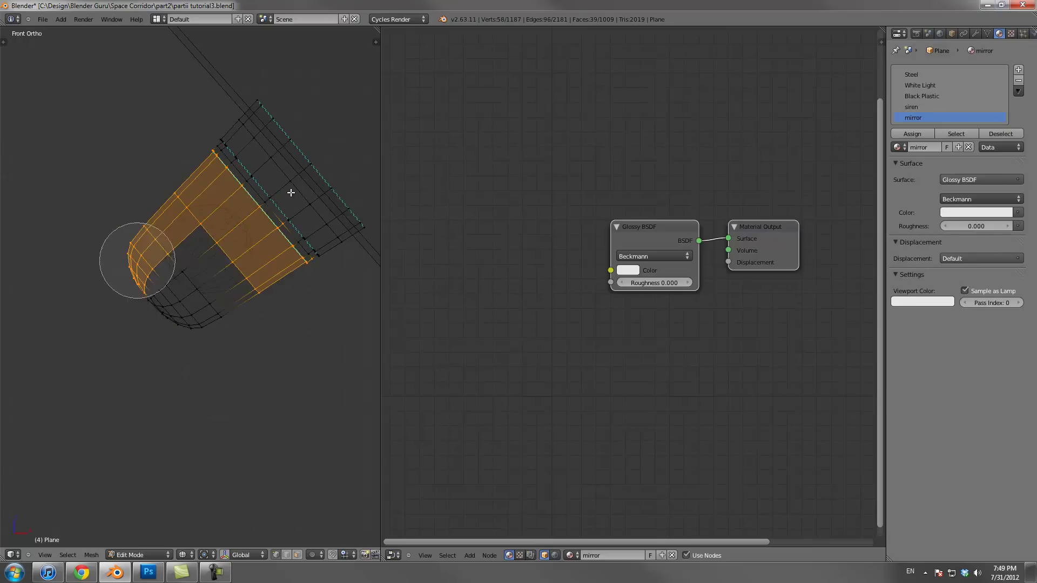
drag(136, 261, 197, 284)
right_click(196, 284)
Assign the siren material to the selected siren cover
click(919, 84)
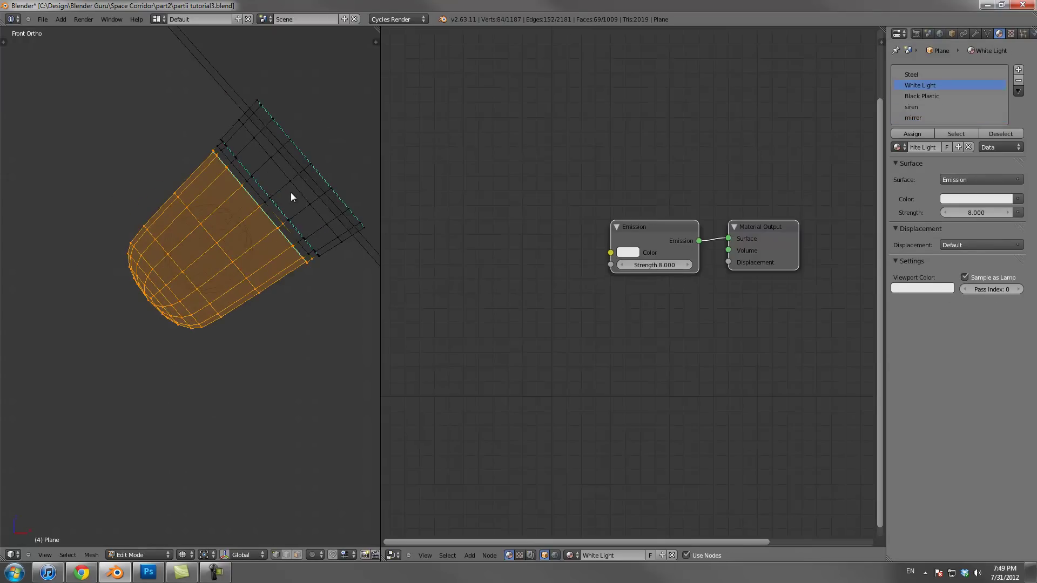
click(910, 107)
click(912, 133)
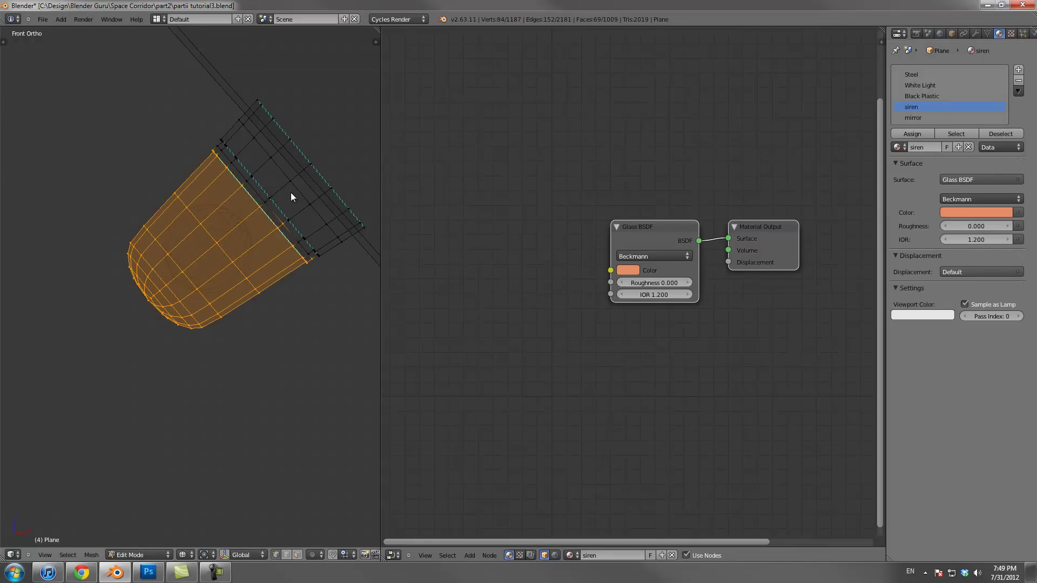
Switch to solid shading, match the siren material's viewport colour to its orange glass colour and save the file
key(Tab)
key(z)
click(922, 301)
click(943, 264)
click(627, 270)
scroll(291, 192, down, 7)
key(ctrl+s)
key(Return)
Select the linked faces of the rounded arch at the ceiling's centre and assign Black Plastic to them
scroll(290, 193, down, 1)
scroll(290, 192, down, 2)
shift+middle_drag(290, 192, 532, 338)
scroll(291, 192, up, 2)
key(Tab)
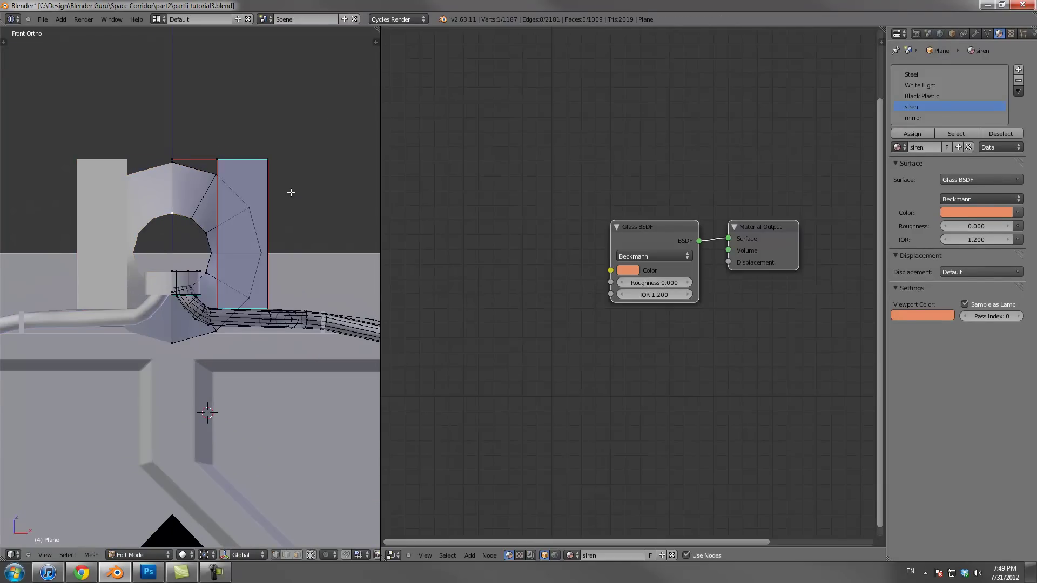
key(ctrl+l)
click(921, 96)
click(911, 133)
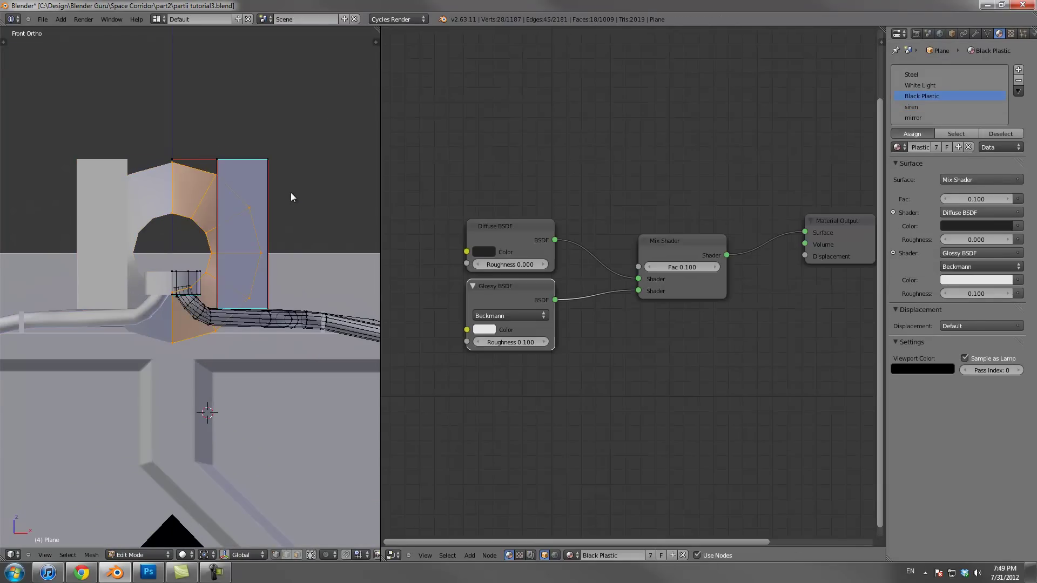
Return to Object Mode and save the file with the whole corridor frame in view
key(Tab)
scroll(291, 192, down, 2)
shift+scroll(291, 193, down, 8)
key(ctrl+s)
key(Return)
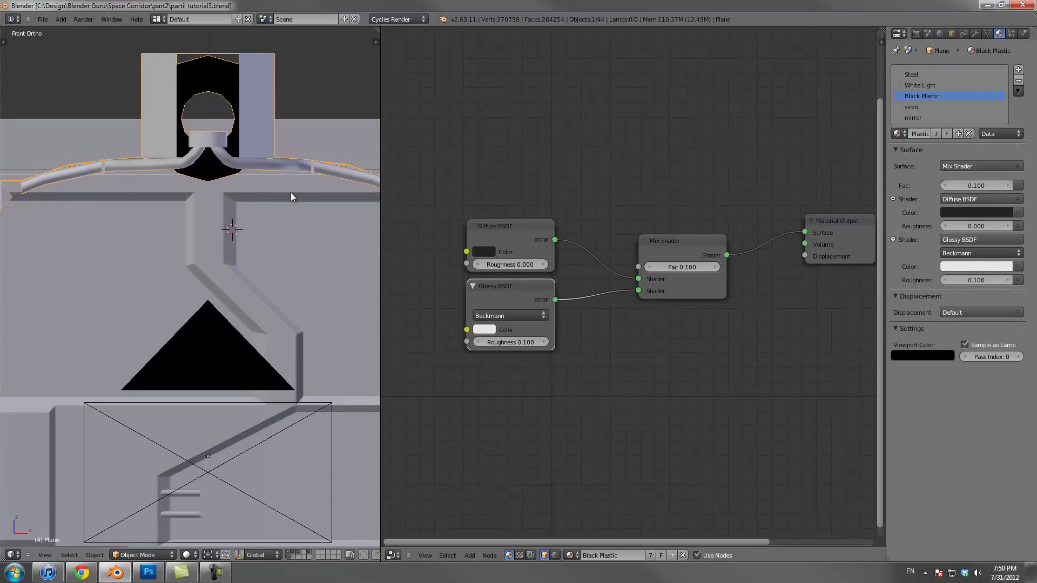
scroll(290, 192, down, 3)
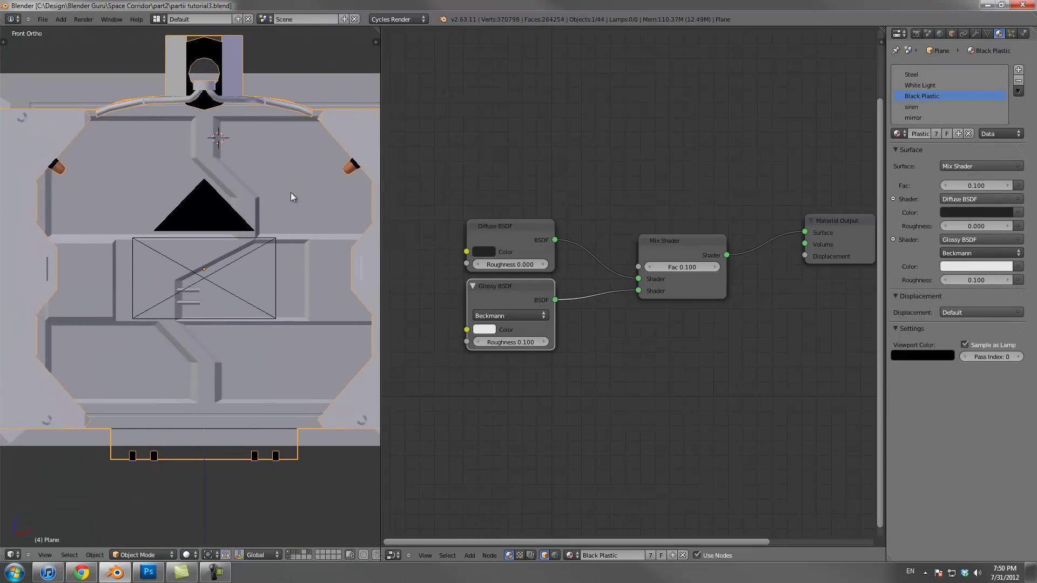
Select the corridor's end wall, show only its layer, view it from an angle and save the file
right_click(290, 193)
key(ctrl+s)
key(Return)
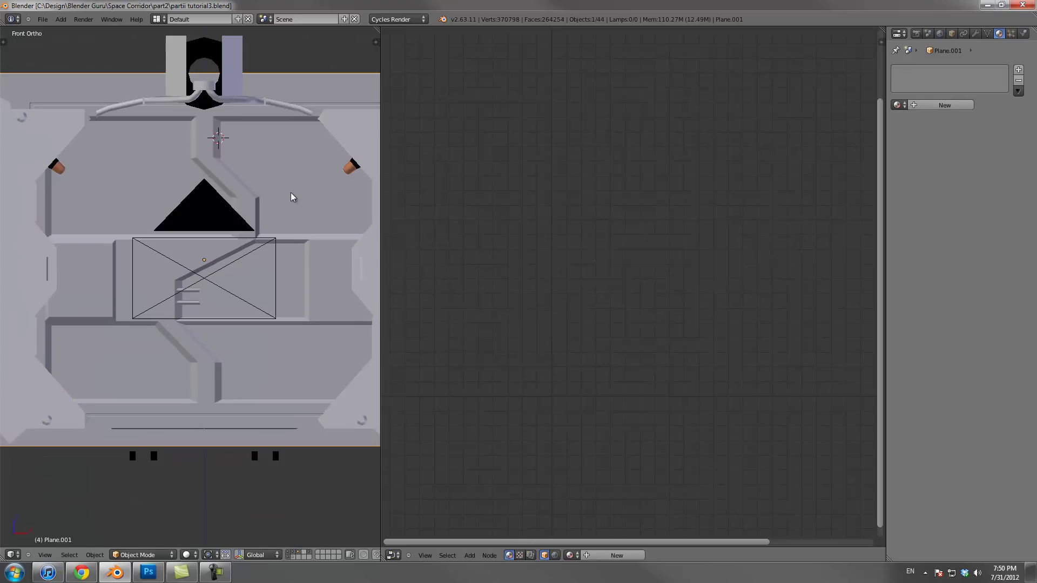
key(3)
scroll(290, 192, down, 5)
middle_drag(291, 192, 312, 208)
key(ctrl+s)
key(Return)
key(ctrl+s)
key(Return)
scroll(290, 192, up, 4)
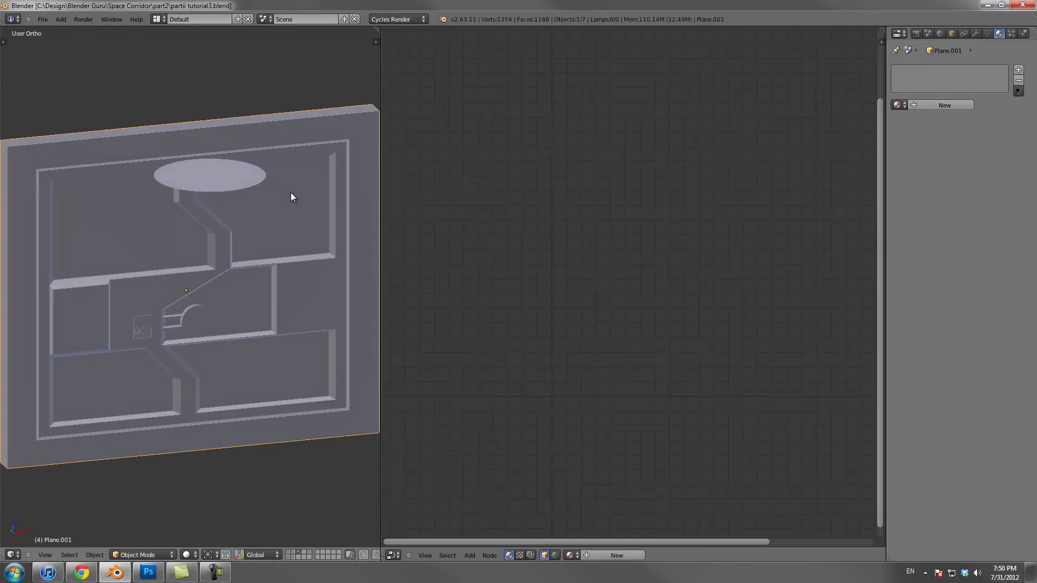
Switch to Photoshop, examine the end wall in final.psd at 300% zoom and return to Blender
key(alt+Tab)
key(ctrl+plus)
key(ctrl+plus)
key(ctrl+plus)
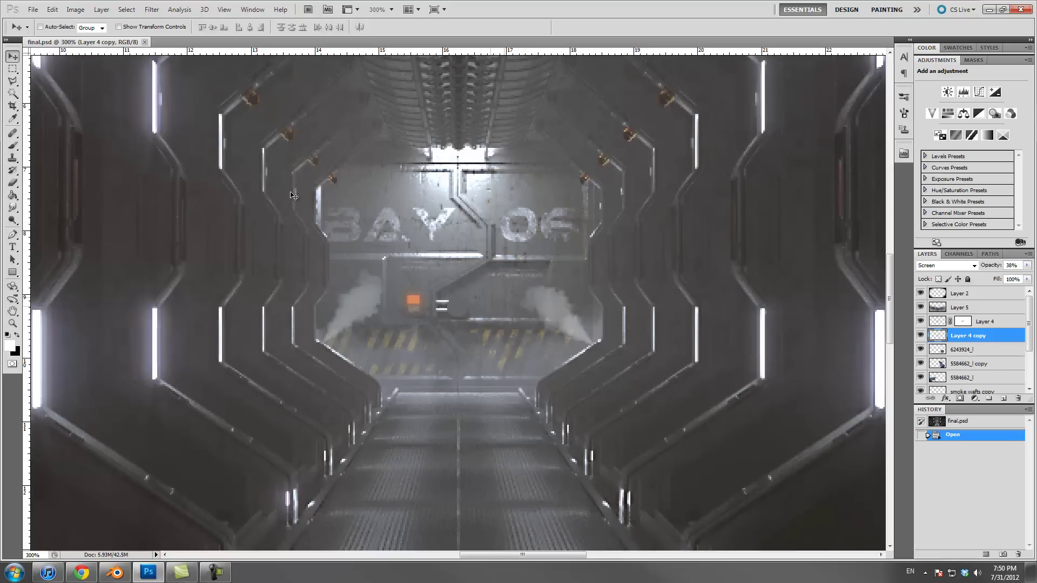
key(alt+Tab)
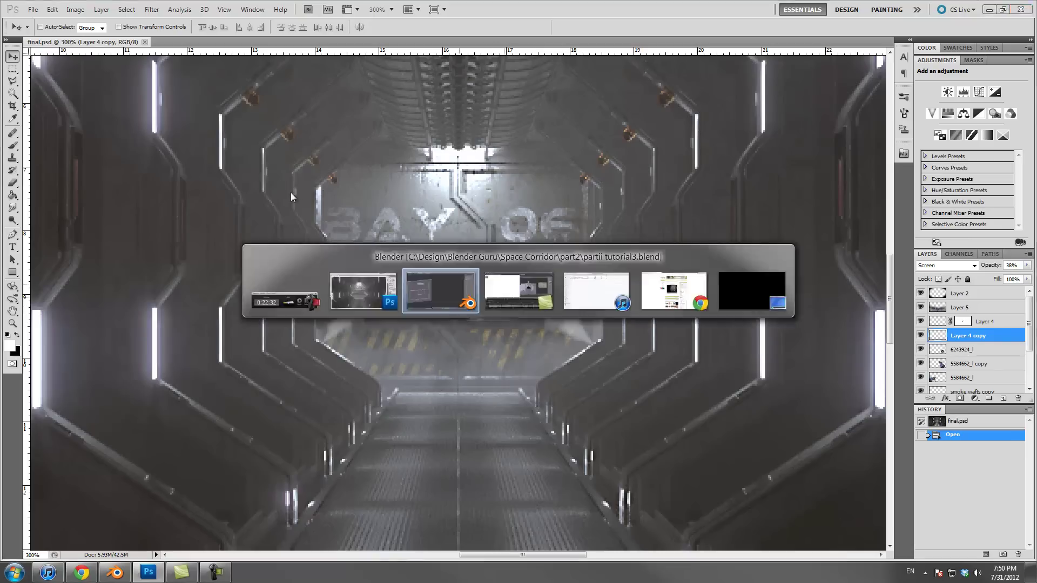
Unwrap the entire end wall from the front view with Project from View (Bounds), showing its layout in the UV/Image Editor
scroll(291, 196, down, 3)
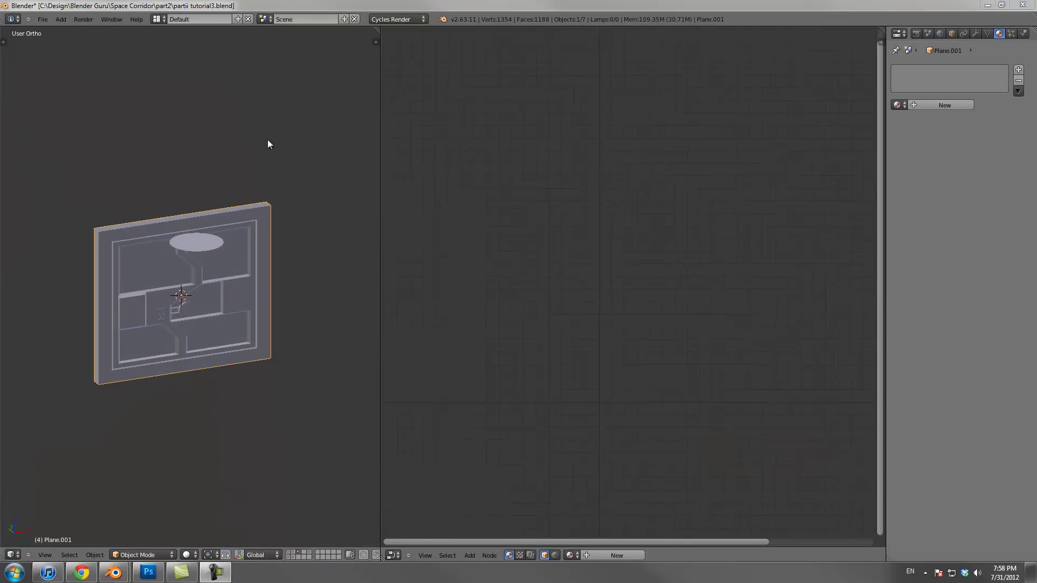
click(264, 213)
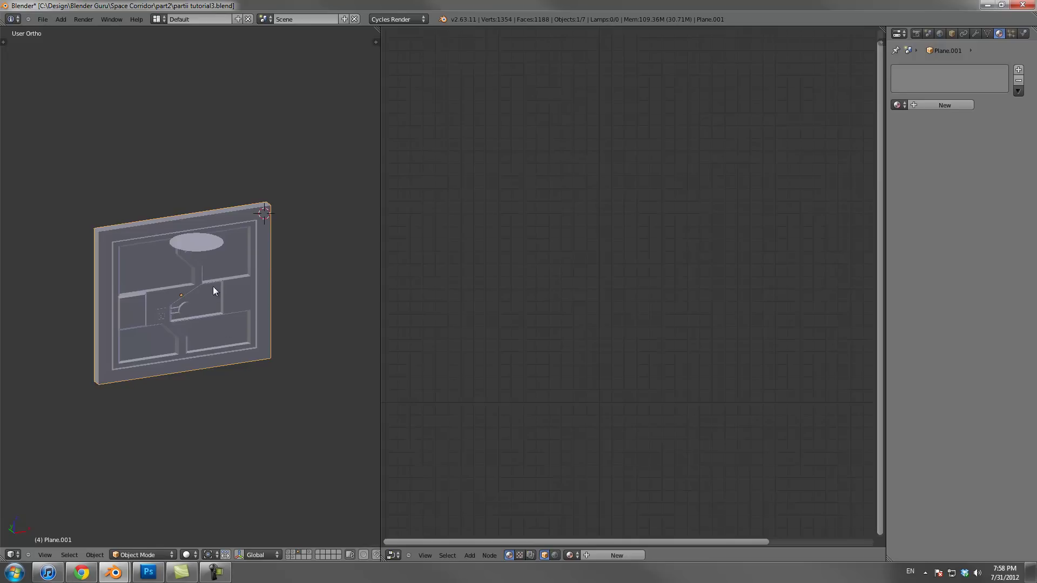
key(KP_1)
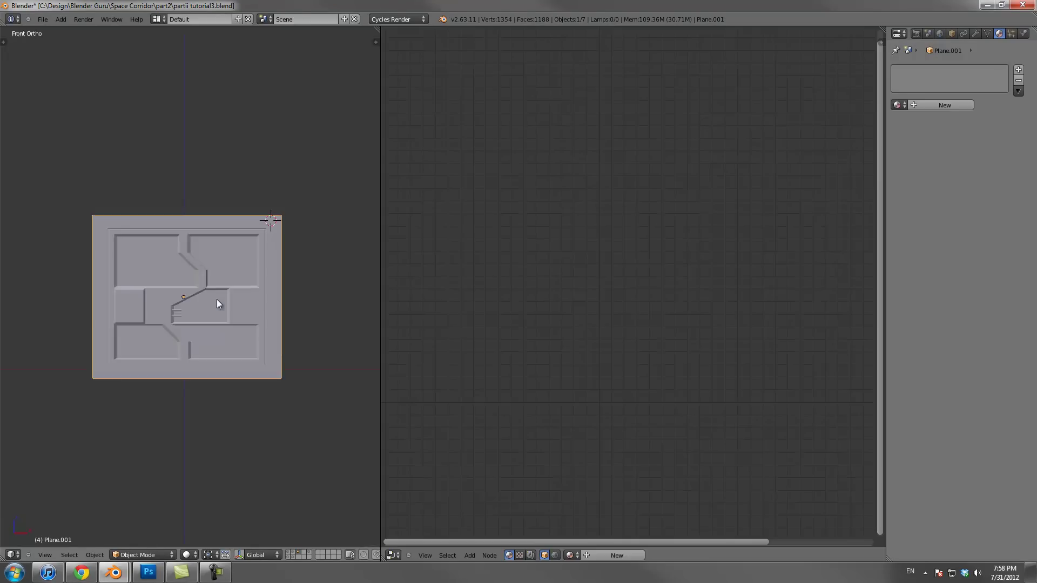
key(Tab)
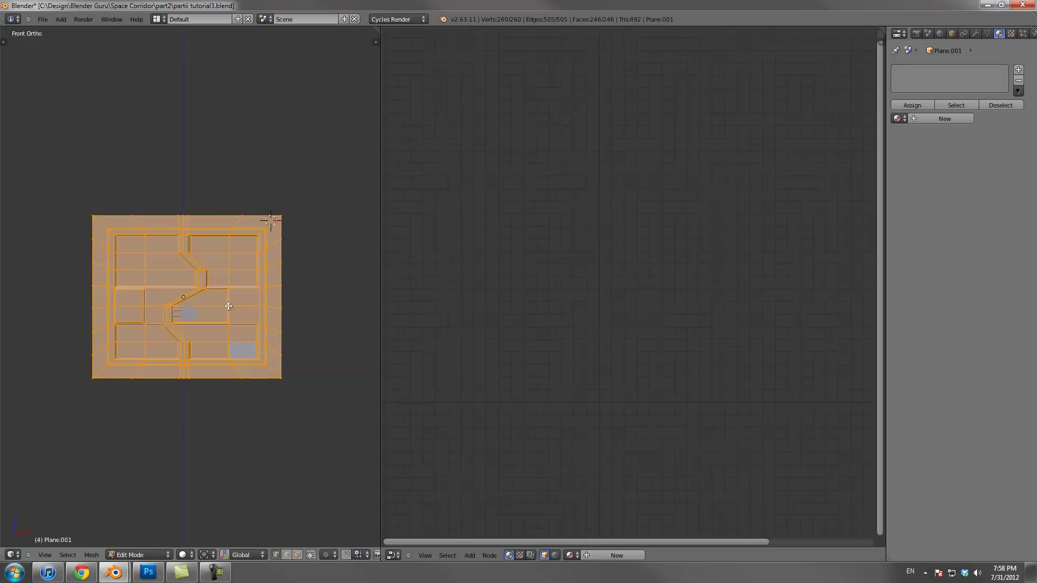
click(393, 555)
click(435, 485)
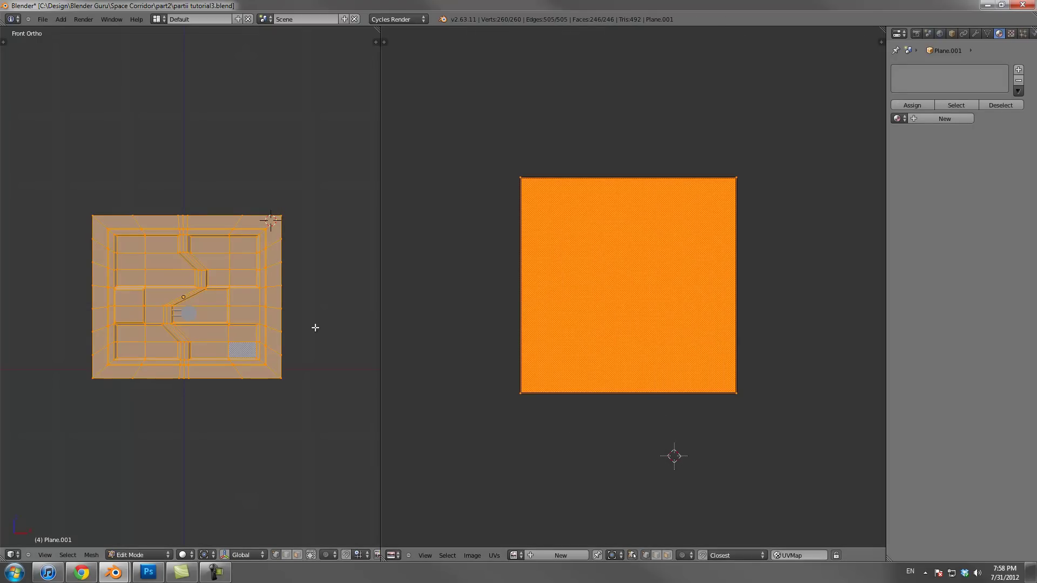
key(u)
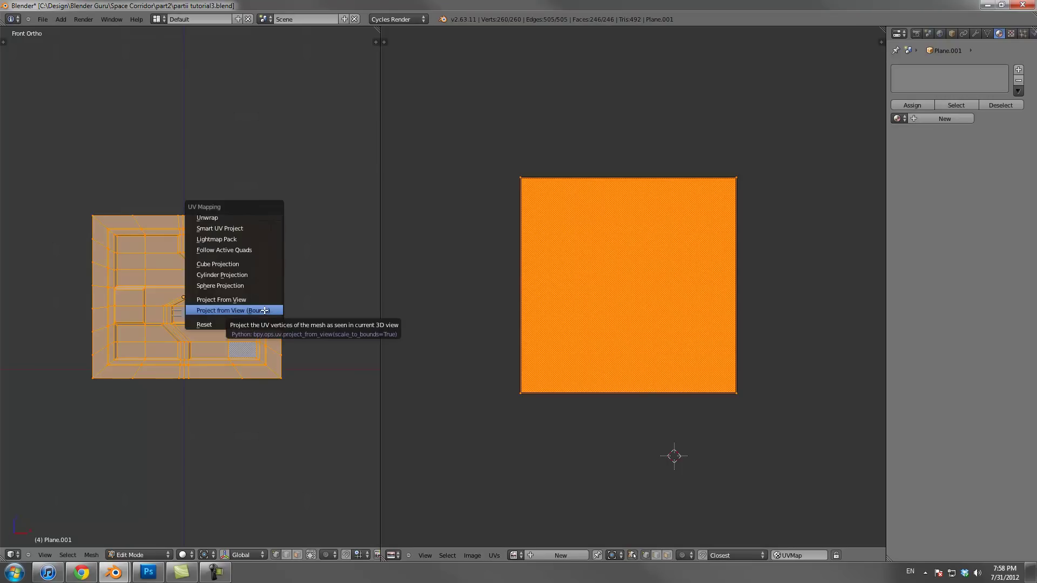
click(265, 311)
Load MetalScratches0022_L.jpg from the Textures folder as the image behind the wall's UV layout and deselect all geometry
click(472, 555)
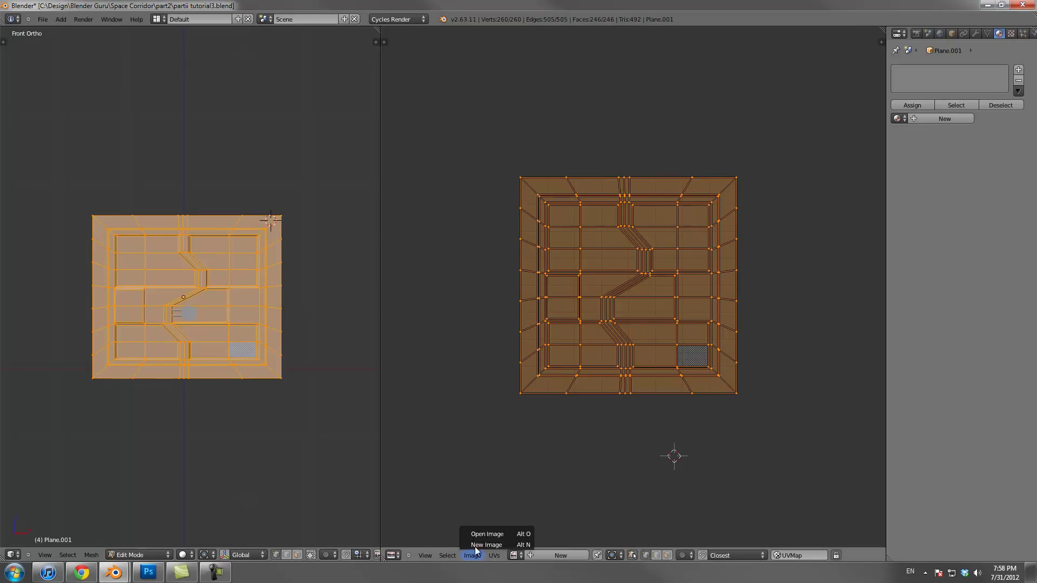
click(488, 534)
click(46, 162)
click(185, 34)
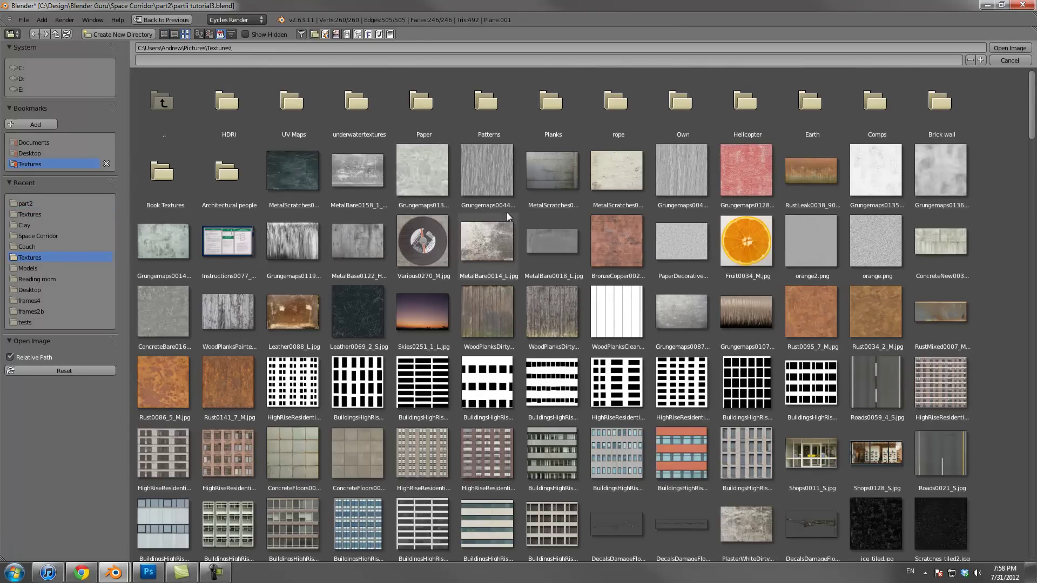
click(558, 180)
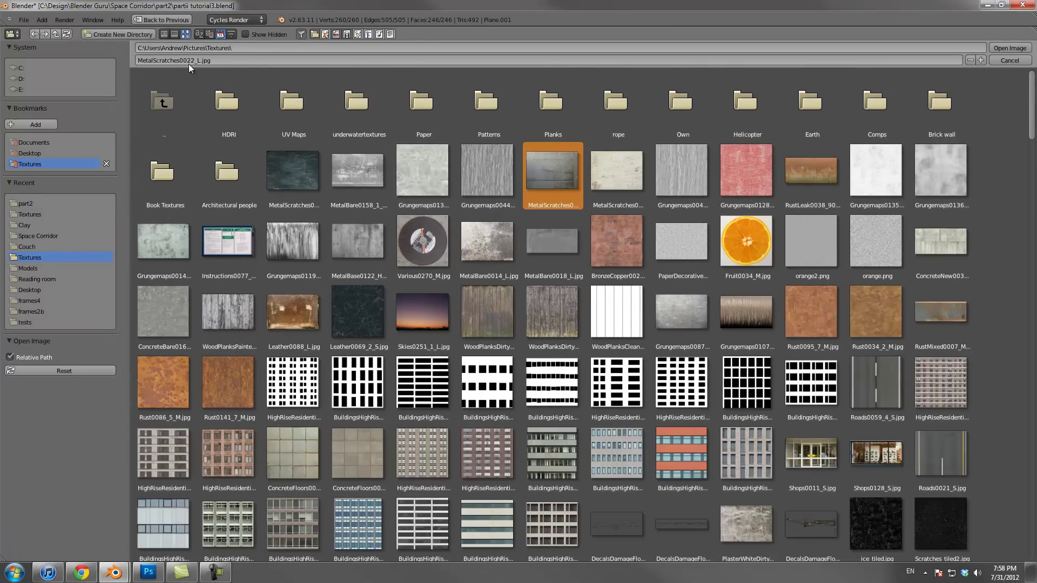
click(1008, 48)
scroll(701, 287, down, 6)
key(a)
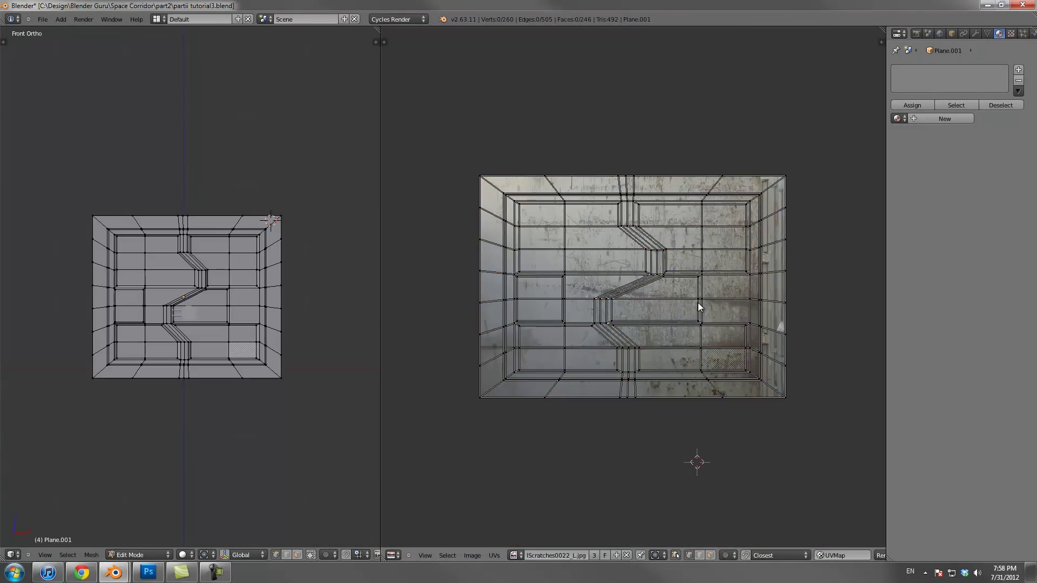
Return to Object Mode and give the end wall a new Diffuse BSDF material coloured by an Image Texture of MetalScratches0022_L.jpg
click(193, 558)
click(215, 507)
key(Tab)
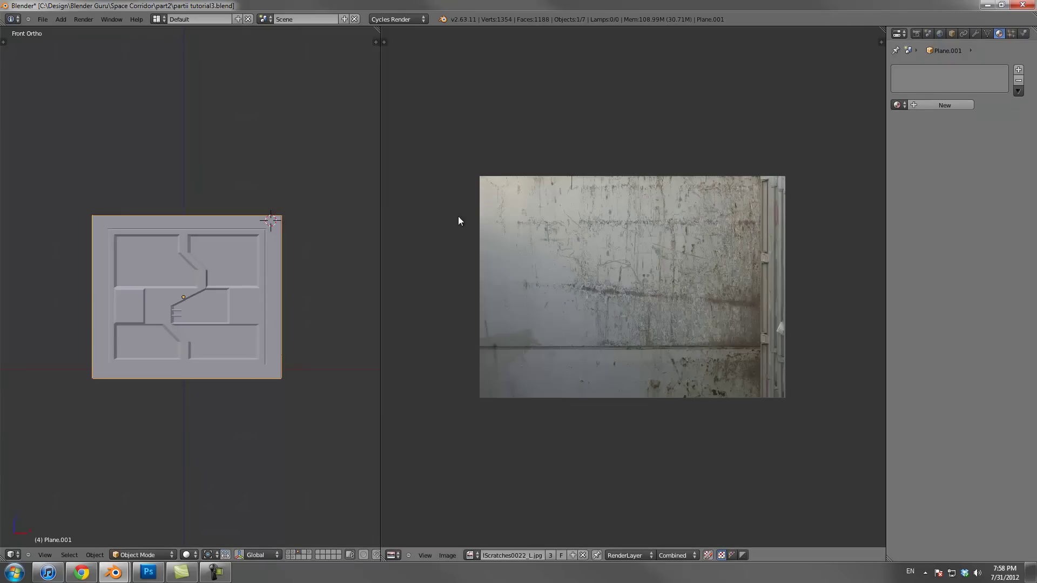
click(946, 104)
click(1012, 155)
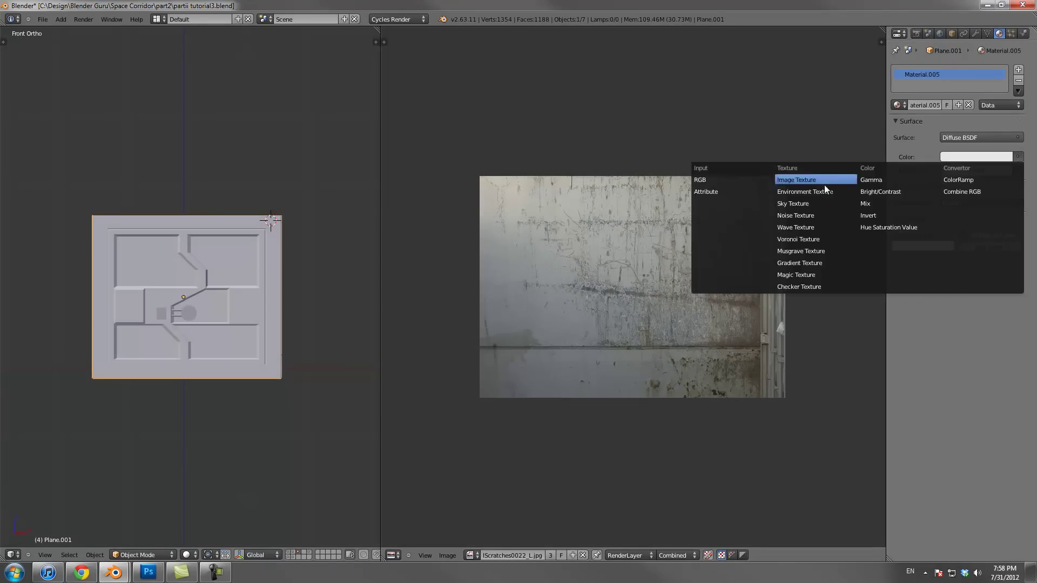
click(822, 188)
click(983, 158)
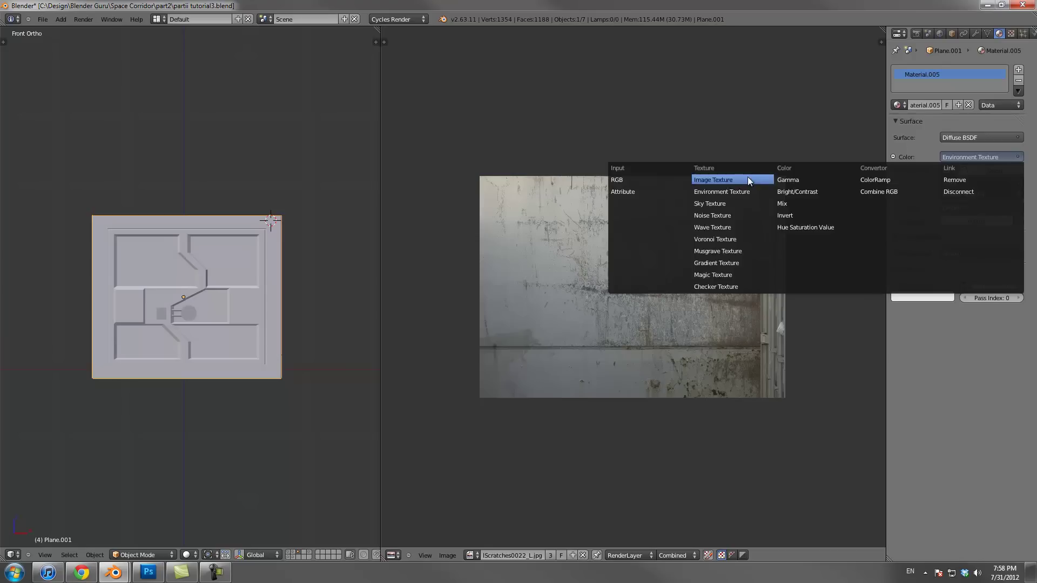
click(718, 180)
click(946, 170)
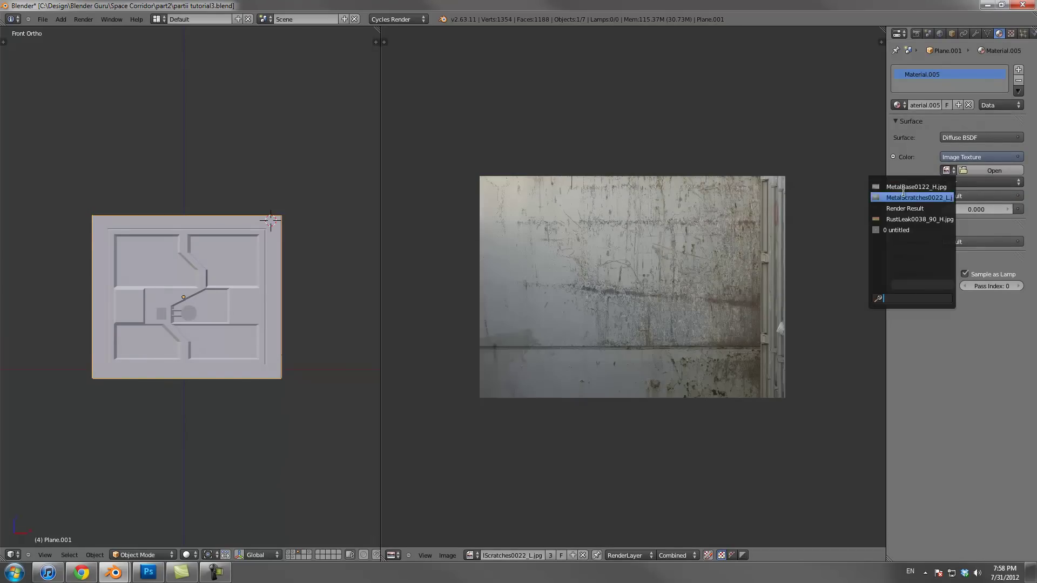
click(930, 197)
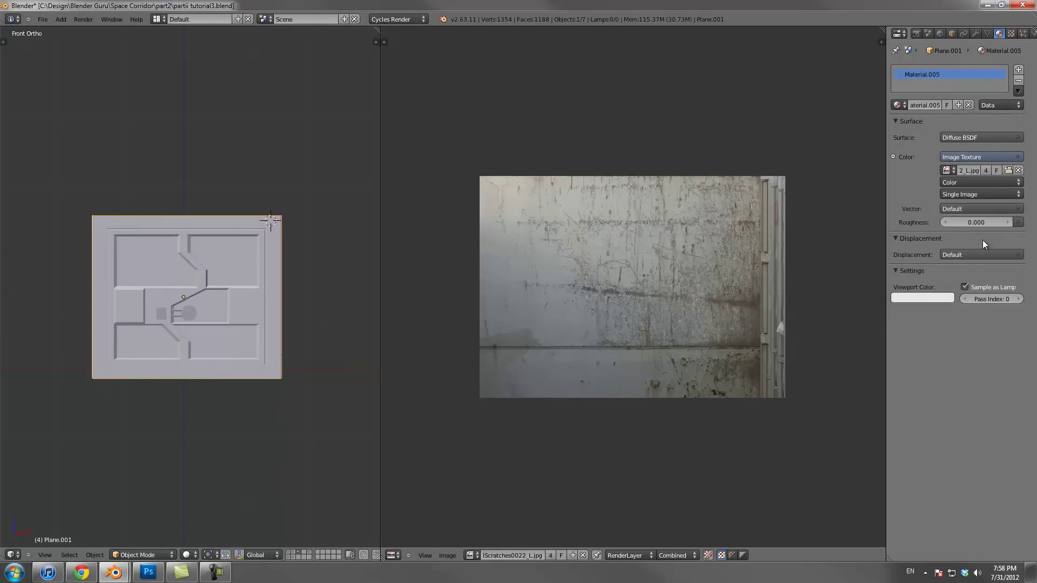
Show the end wall in Rendered viewport shading and inspect its texture up close from a slight angle
click(198, 558)
click(215, 484)
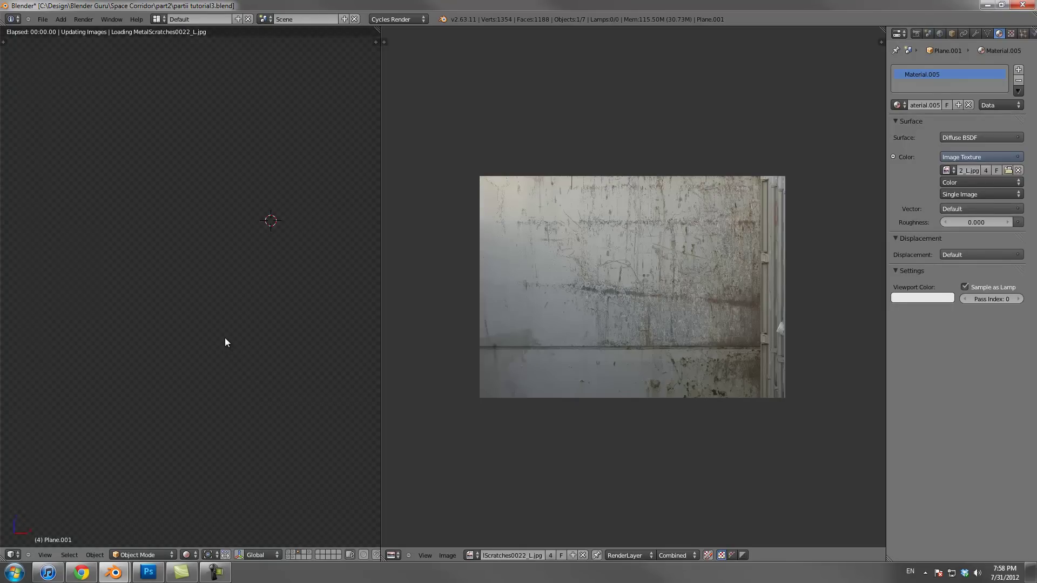
scroll(224, 338, up, 3)
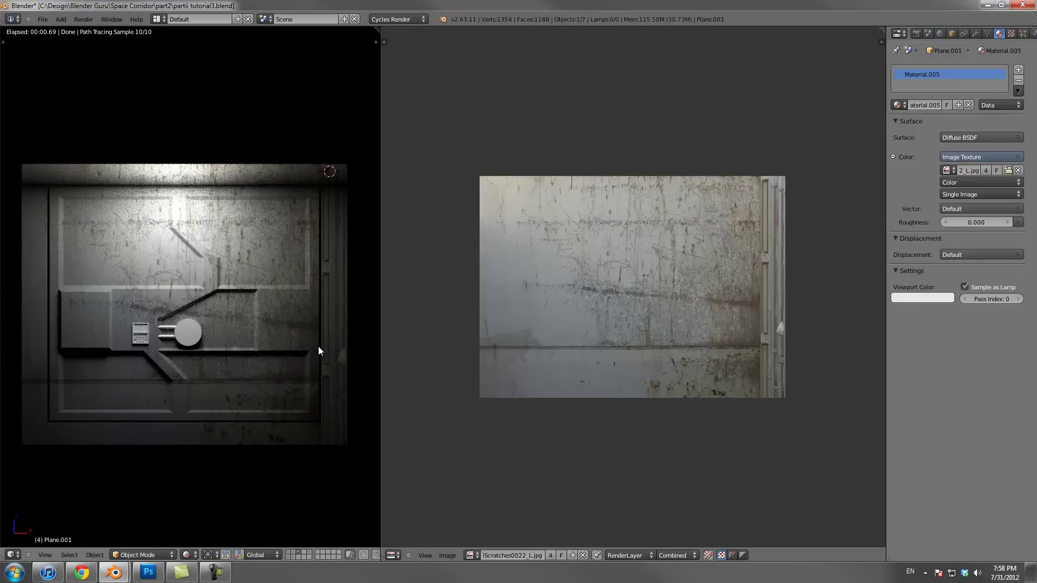
middle_drag(328, 324, 323, 264)
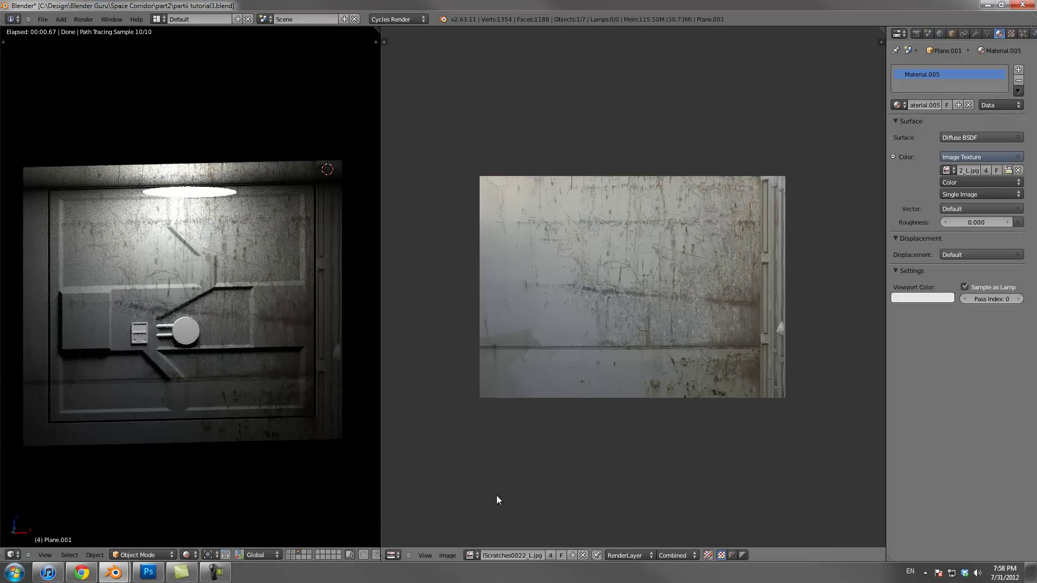
Replace the image view with the Node Editor and spread out the wall material's Image Texture, Diffuse BSDF and Material Output nodes
click(398, 555)
click(427, 438)
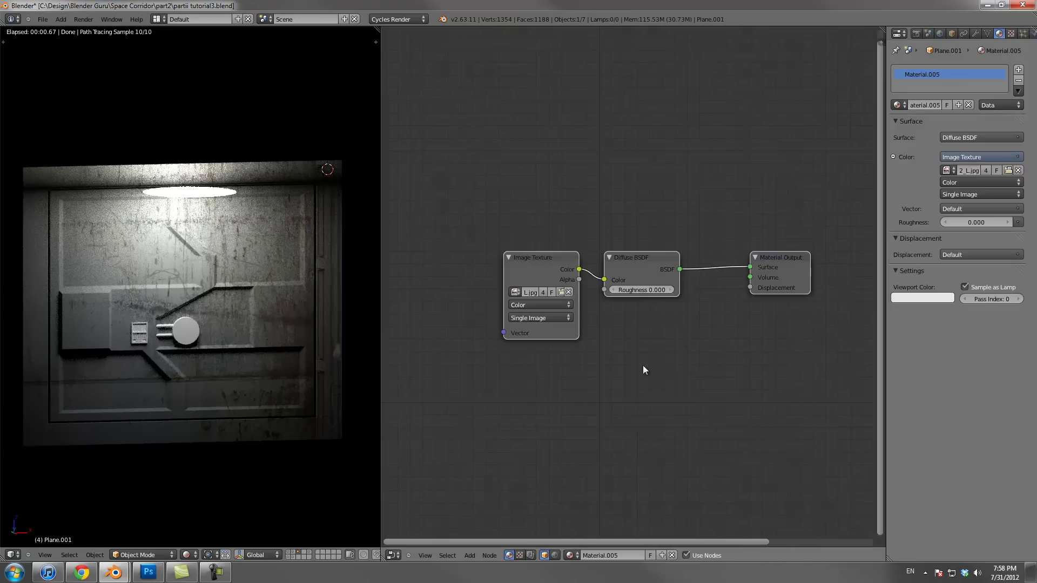
drag(492, 251, 466, 249)
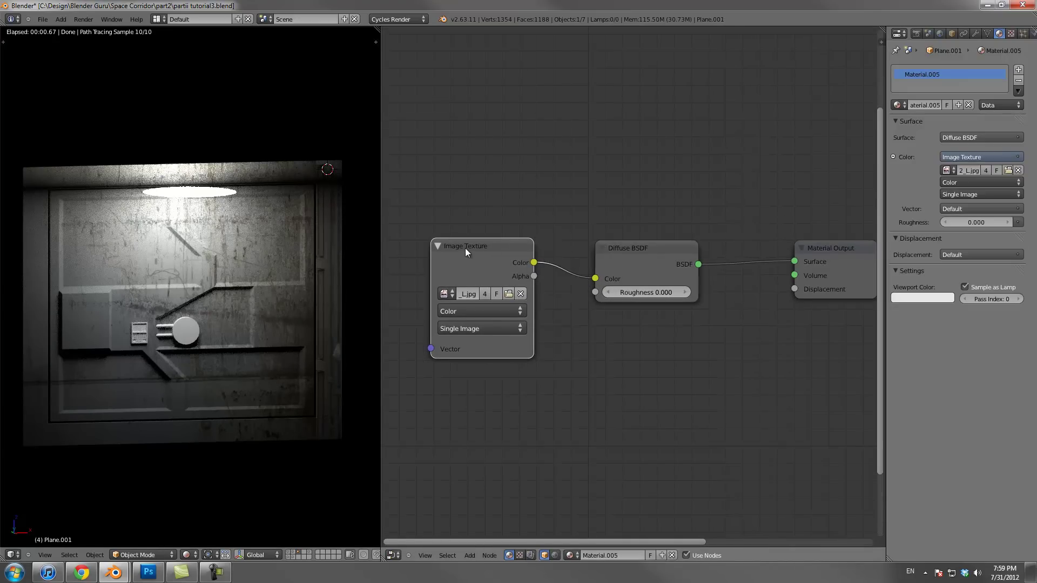
drag(658, 263, 666, 254)
middle_drag(577, 354, 588, 312)
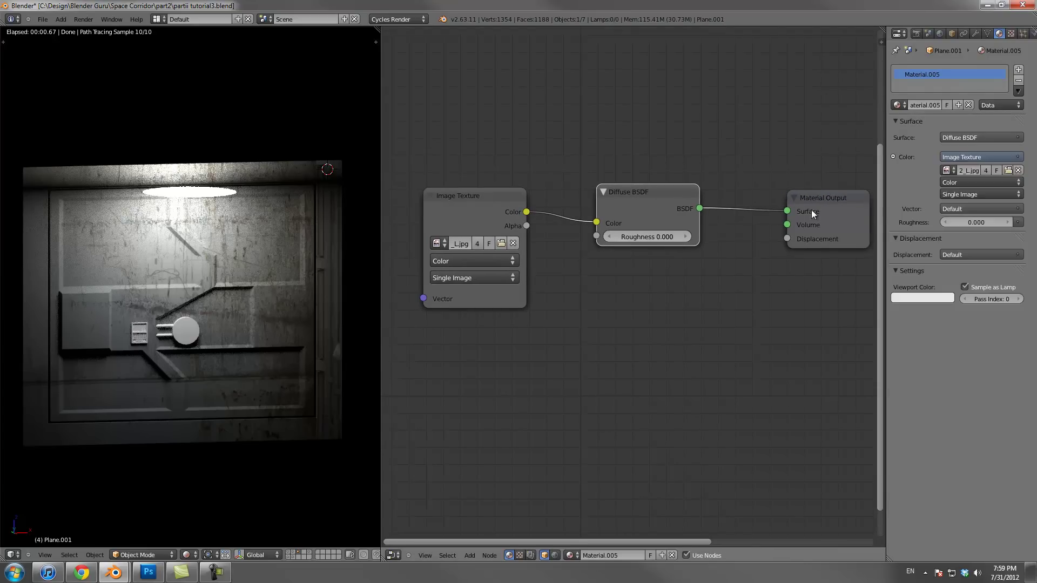
drag(811, 211, 827, 198)
Add a Glossy BSDF node below the Diffuse BSDF in the wall material
middle_drag(691, 320, 660, 315)
key(shift+a)
mouse_move(583, 294)
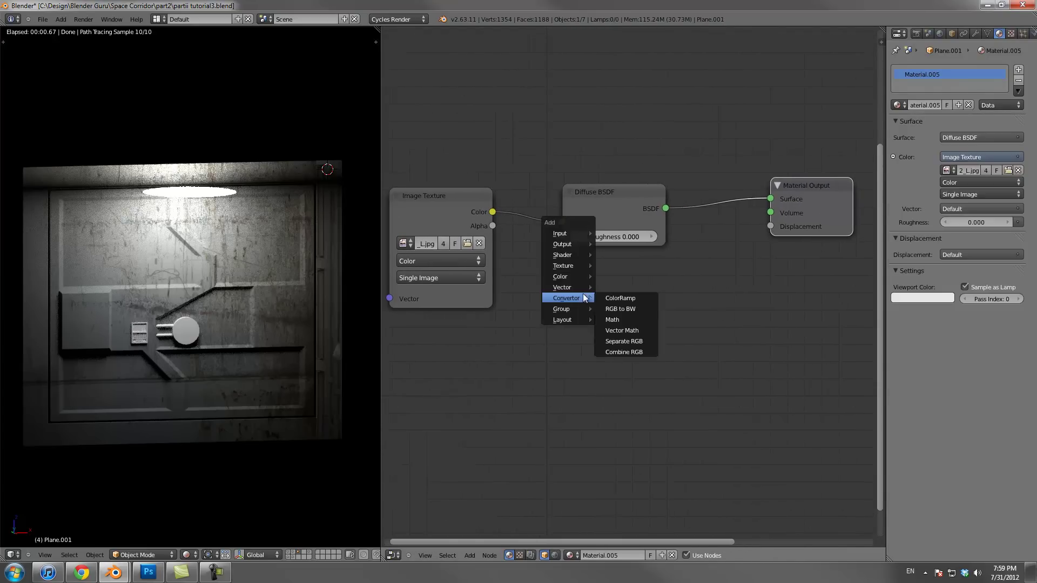
mouse_move(562, 255)
click(625, 289)
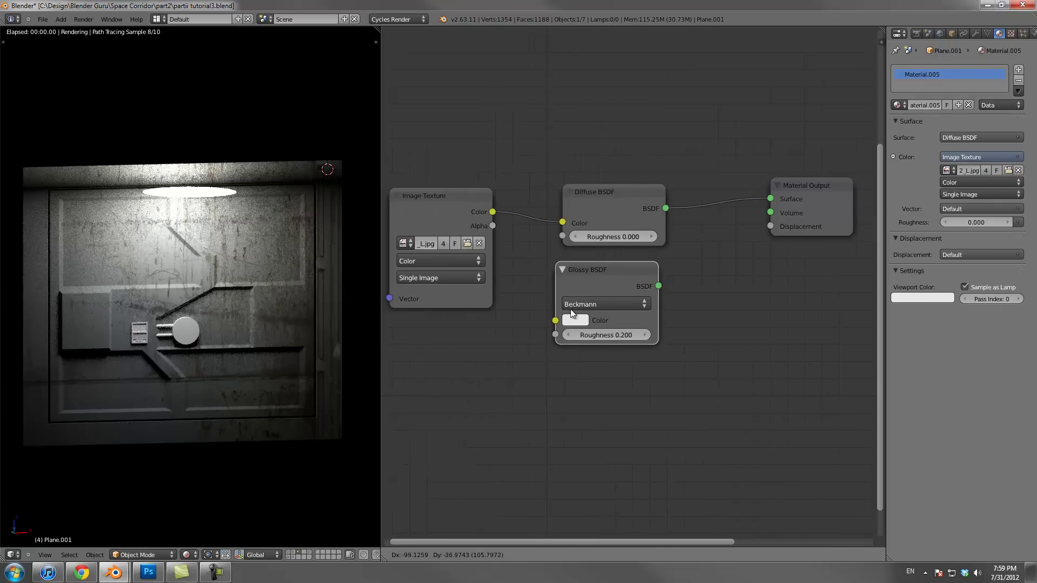
click(572, 313)
Insert a Mix Shader between the Diffuse BSDF and Material Output, and connect the Glossy BSDF to its second shader input
key(shift+a)
mouse_move(702, 268)
click(776, 363)
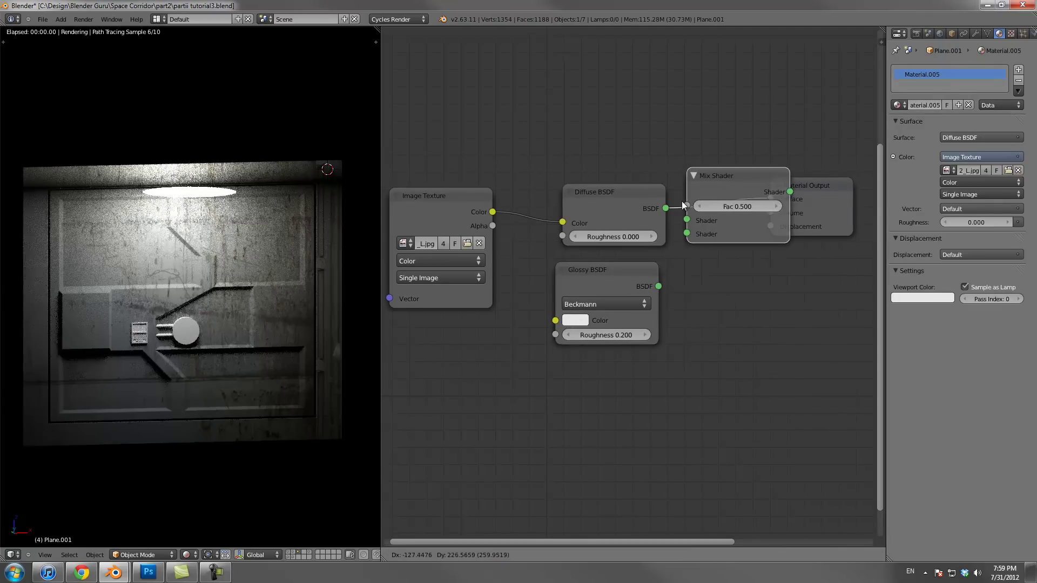
click(683, 205)
drag(811, 205, 922, 190)
drag(659, 286, 684, 232)
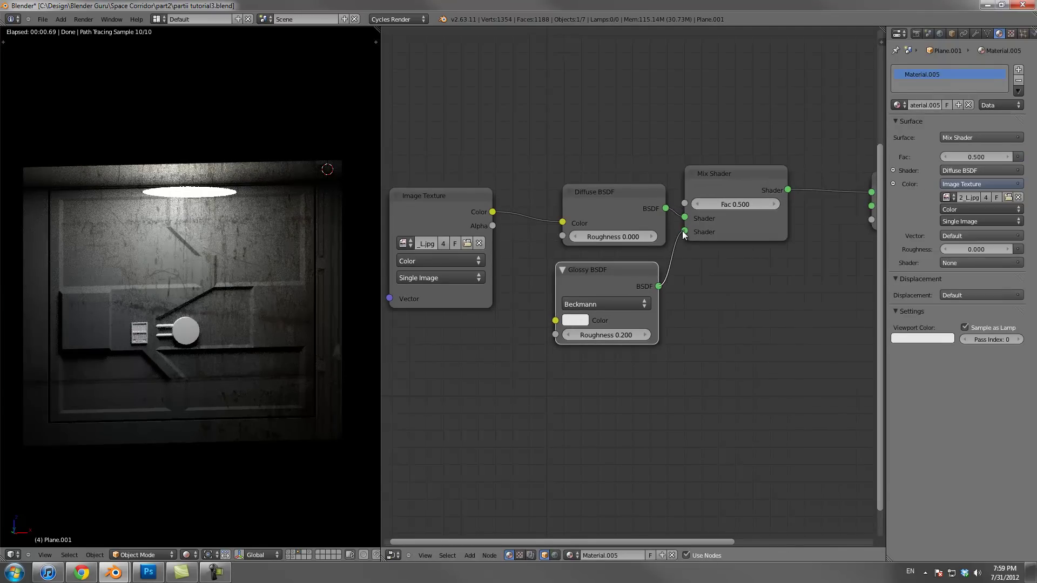
Set the Glossy BSDF roughness to 0.100 and check the wall's reflections from another angle
middle_drag(640, 312, 681, 303)
click(610, 326)
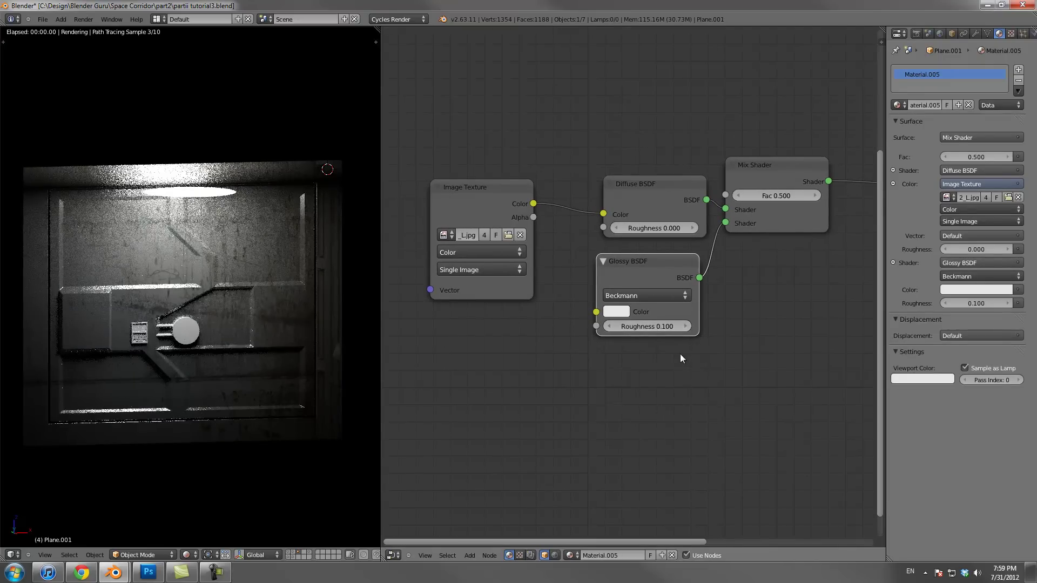
middle_drag(233, 356, 227, 345)
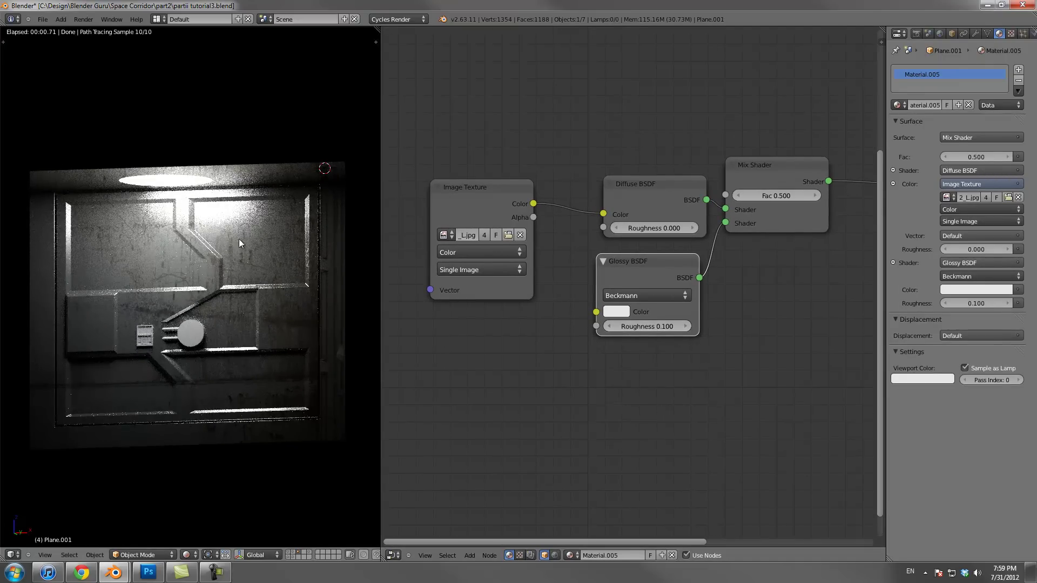
Move the Image Texture node away from the shaders, add a ColorRamp node above them, and feed the image's Color into its Fac
scroll(239, 243, up, 2)
shift+middle_drag(222, 215, 208, 264)
scroll(687, 342, down, 3)
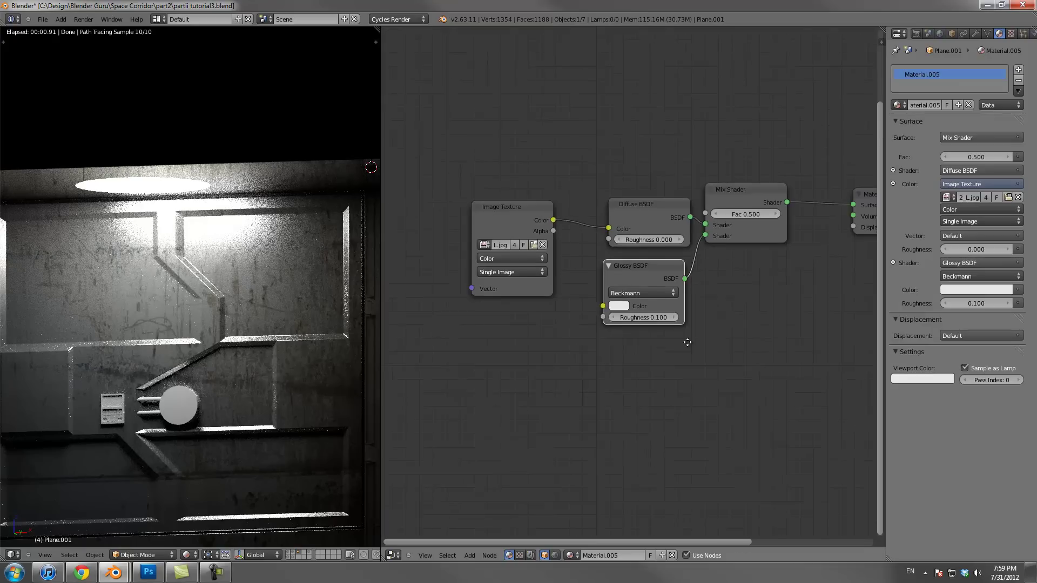
middle_drag(687, 343, 670, 257)
click(668, 261)
middle_drag(474, 281, 603, 281)
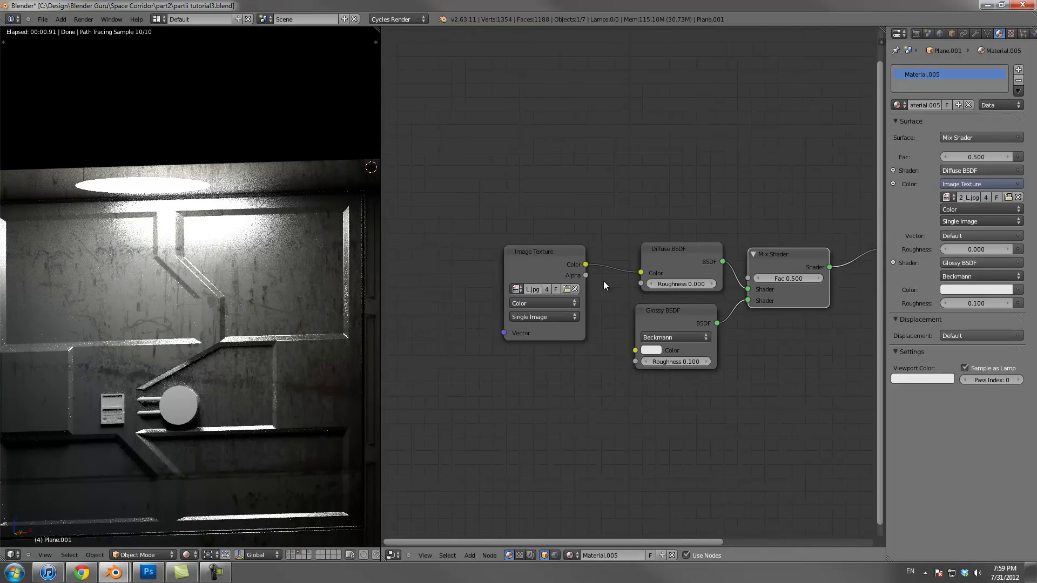
drag(525, 262, 463, 196)
key(shift+a)
mouse_move(490, 226)
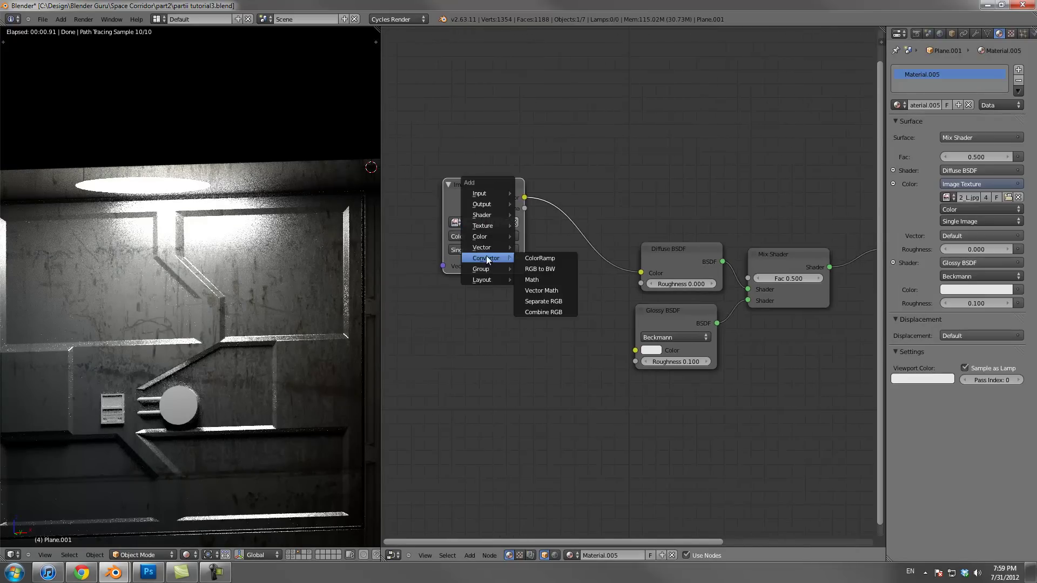
click(543, 258)
click(604, 154)
drag(524, 197, 604, 211)
Shift the Mix Shader and Material Output nodes away from the other nodes and connect the ColorRamp's Color to the Mix Shader's Fac
middle_drag(796, 259, 698, 249)
drag(709, 241, 731, 224)
shift+click(821, 227)
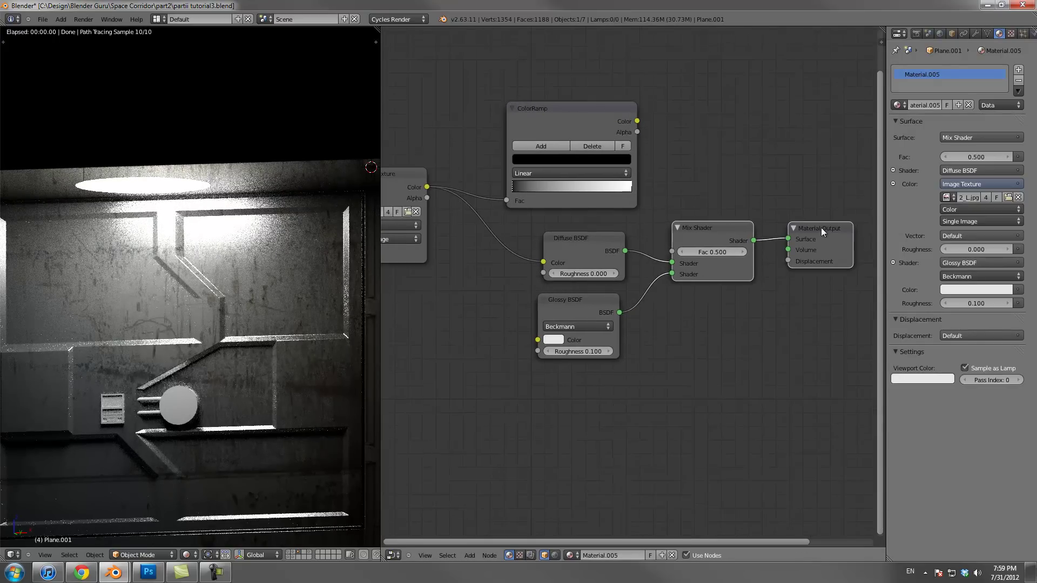
key(g)
click(817, 234)
drag(640, 121, 726, 242)
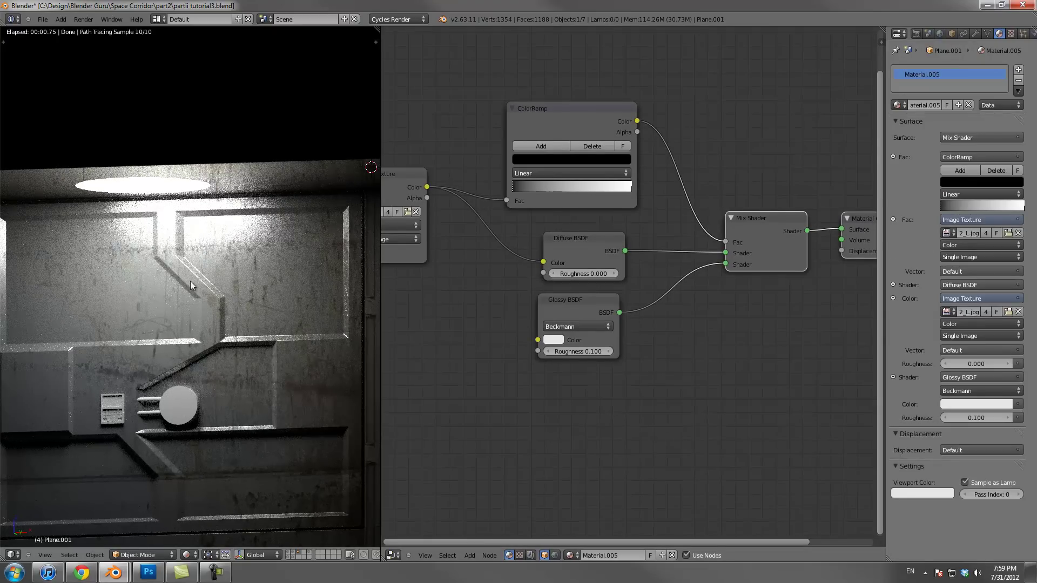
Move the ColorRamp's black stop slightly inward and darken its white stop to grey with RGB 0.477
scroll(190, 281, up, 5)
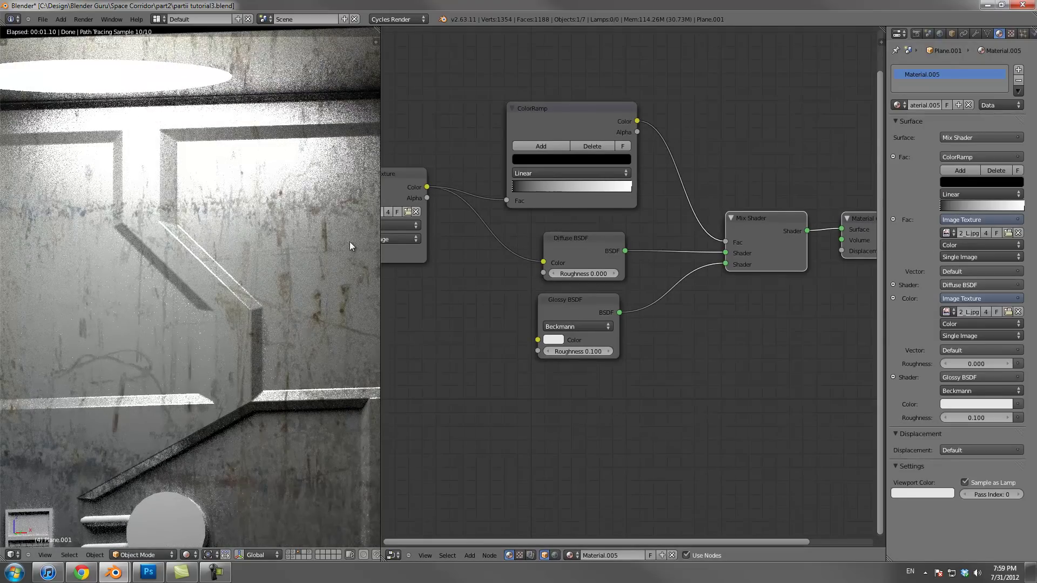
drag(517, 184, 529, 185)
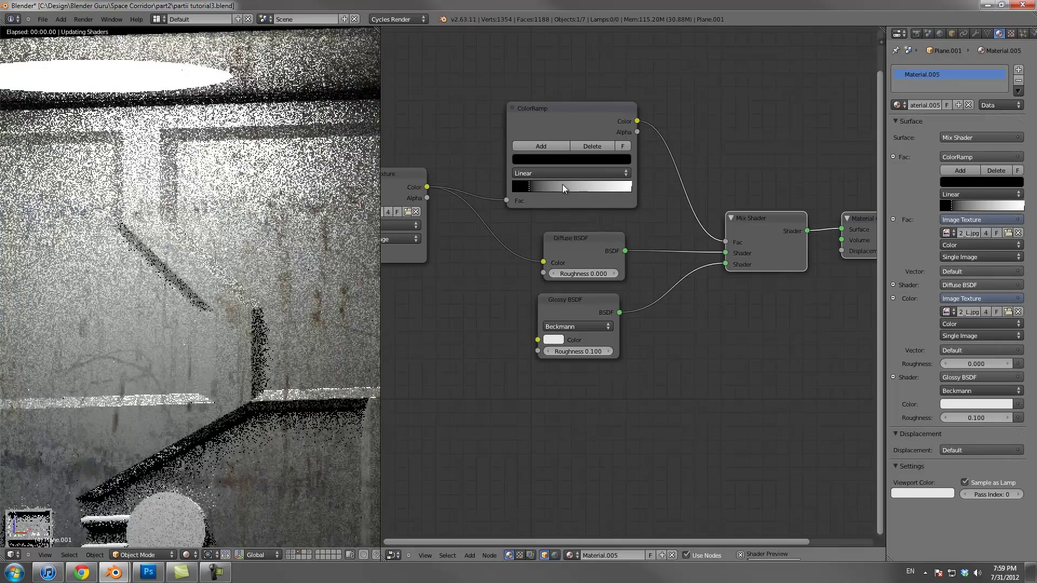
click(629, 187)
click(621, 160)
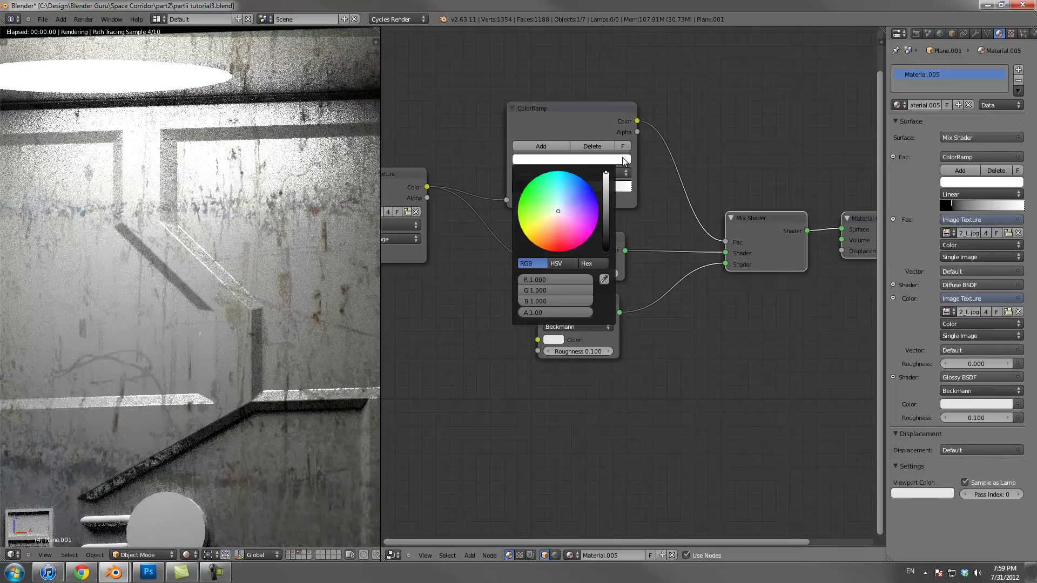
click(621, 159)
drag(605, 174, 609, 191)
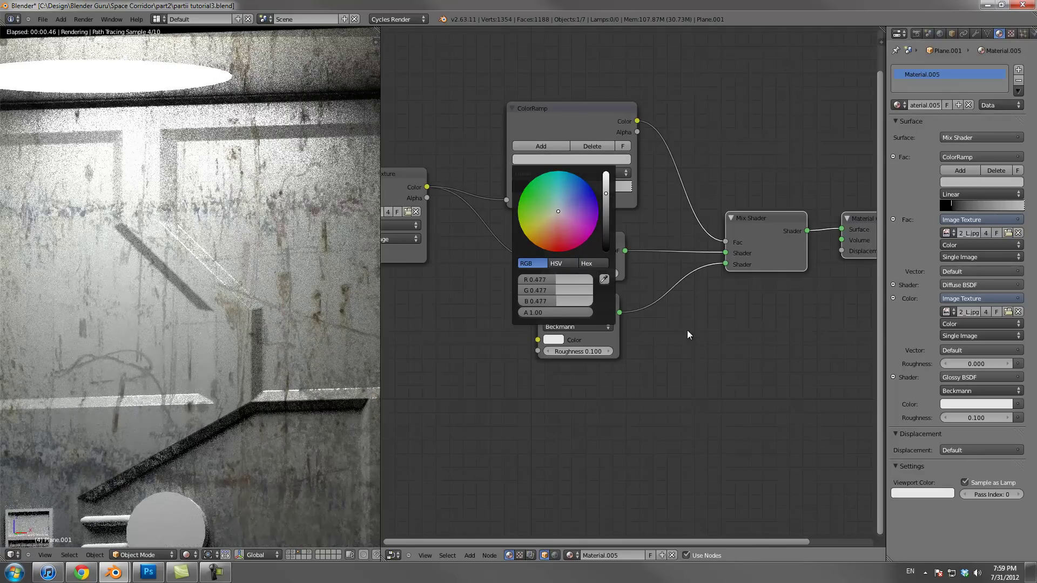
scroll(213, 365, down, 2)
scroll(212, 365, down, 2)
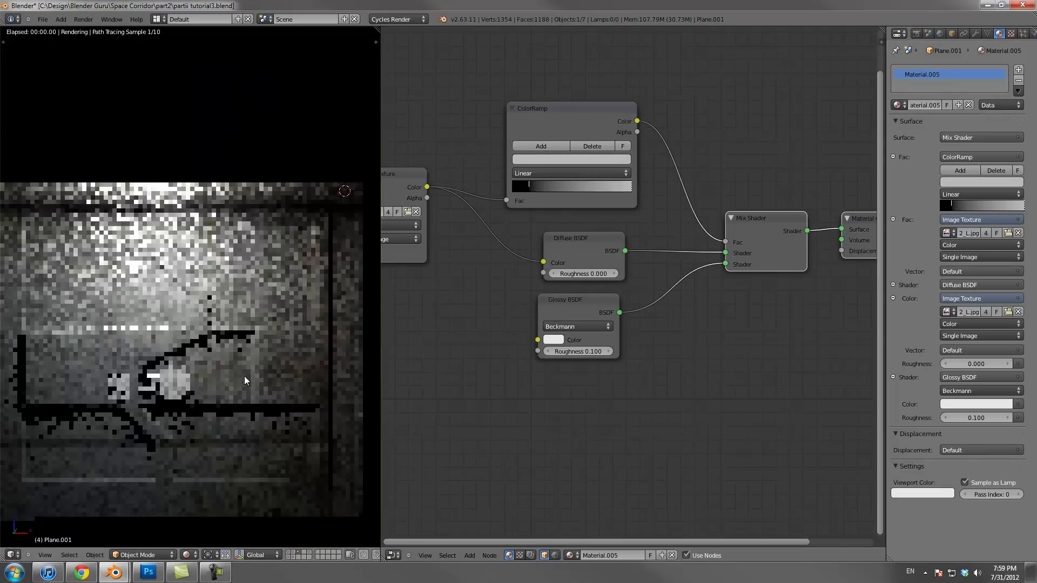
scroll(173, 354, down, 3)
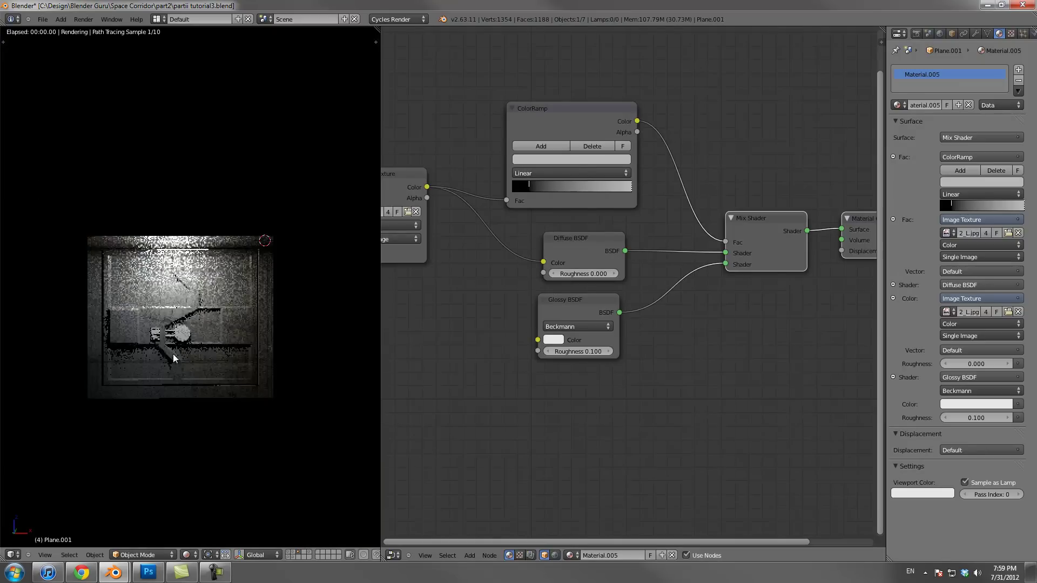
Add a color Mix node below the Glossy BSDF and link the Image Texture's Color to its second color input
scroll(618, 390, down, 1)
key(shift+a)
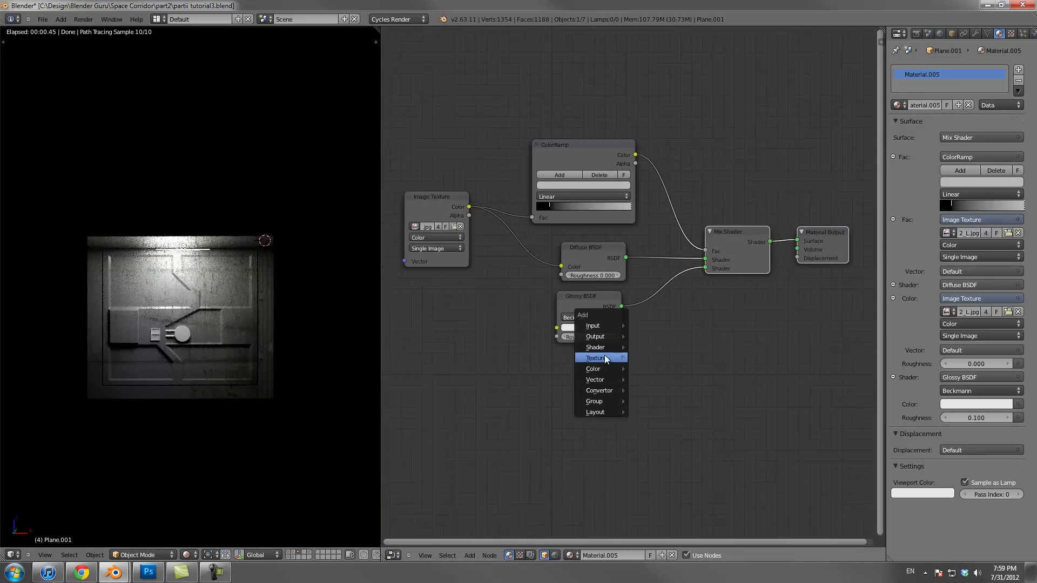
mouse_move(610, 369)
click(643, 390)
click(587, 391)
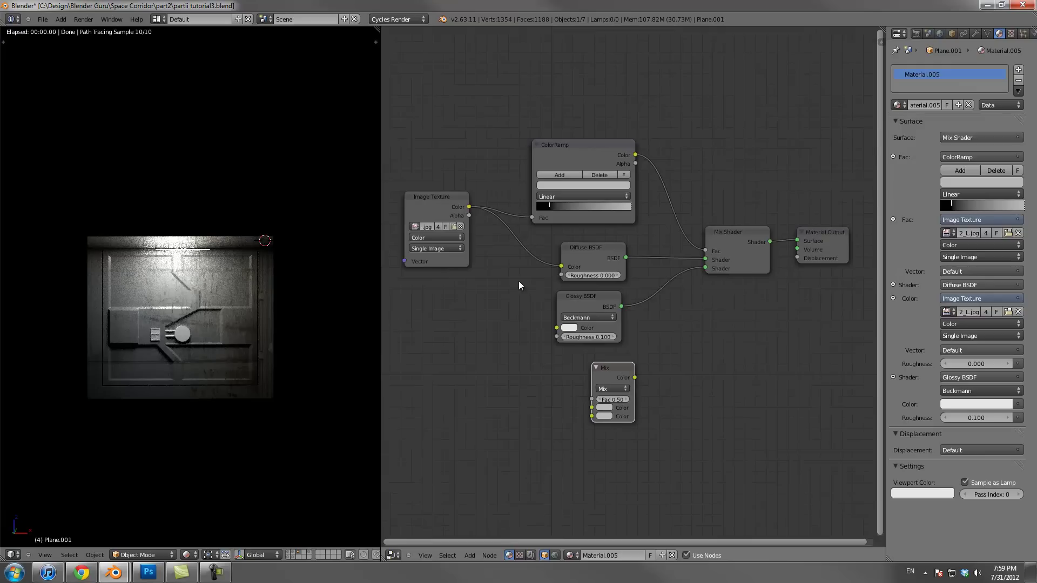
drag(469, 207, 592, 417)
Set the color Mix node to Multiply with white as its first color and connect it to the Material Output's Displacement
click(613, 388)
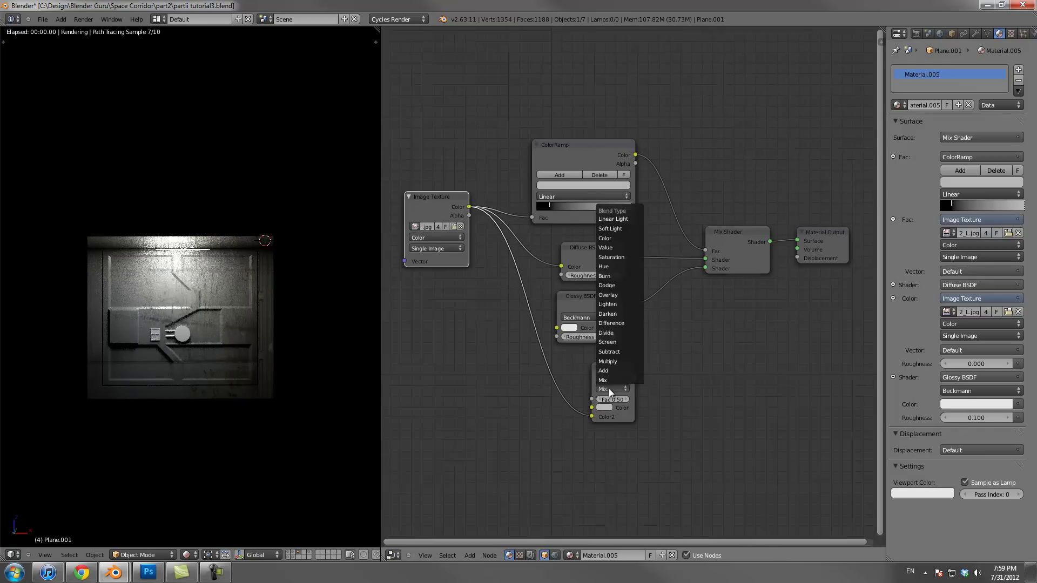
click(612, 371)
click(607, 407)
drag(668, 317, 670, 286)
drag(635, 378, 797, 258)
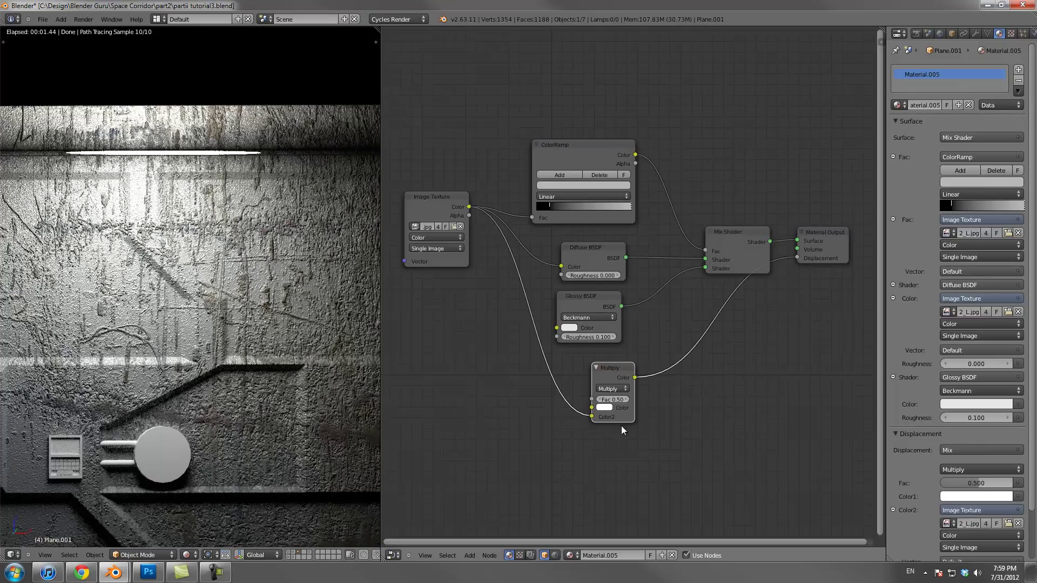
Set the Multiply node's Fac to 0.05 and inspect the bump on the rendered door from several angles
scroll(622, 430, up, 4)
key(BackSpace)
text(.05)
key(Return)
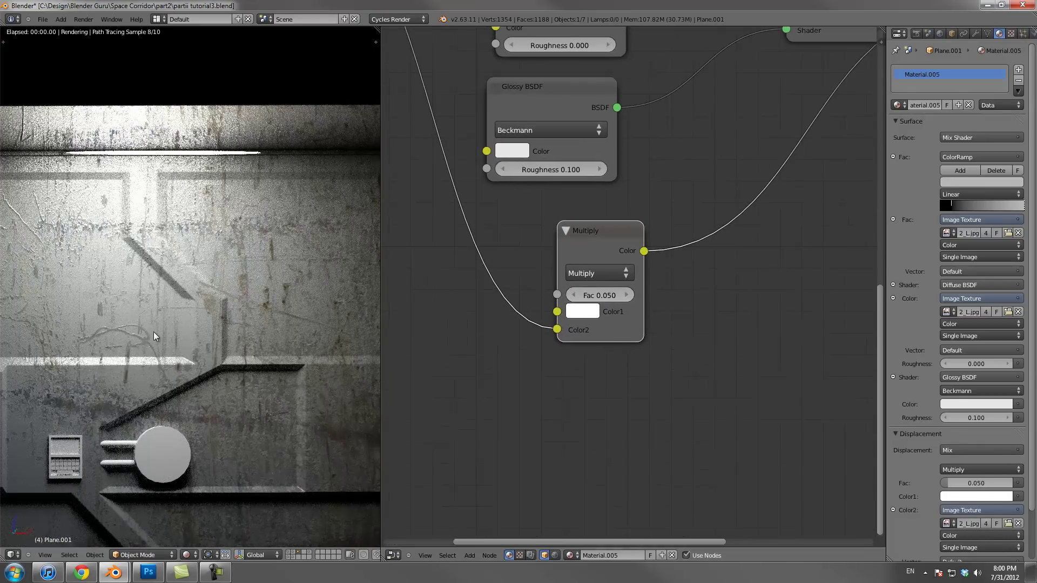
middle_drag(178, 329, 225, 325)
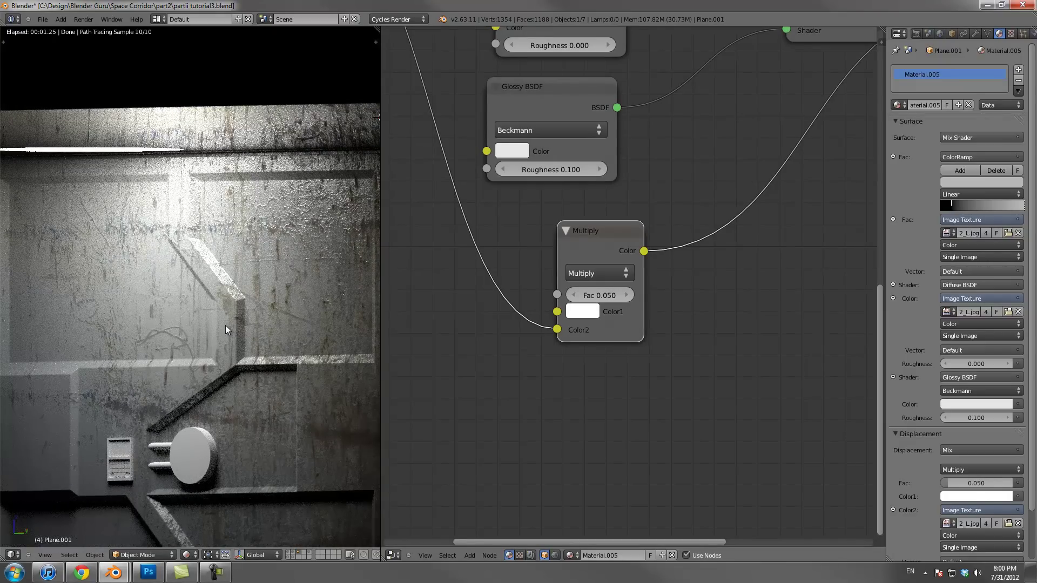
scroll(410, 324, down, 5)
middle_drag(294, 268, 225, 253)
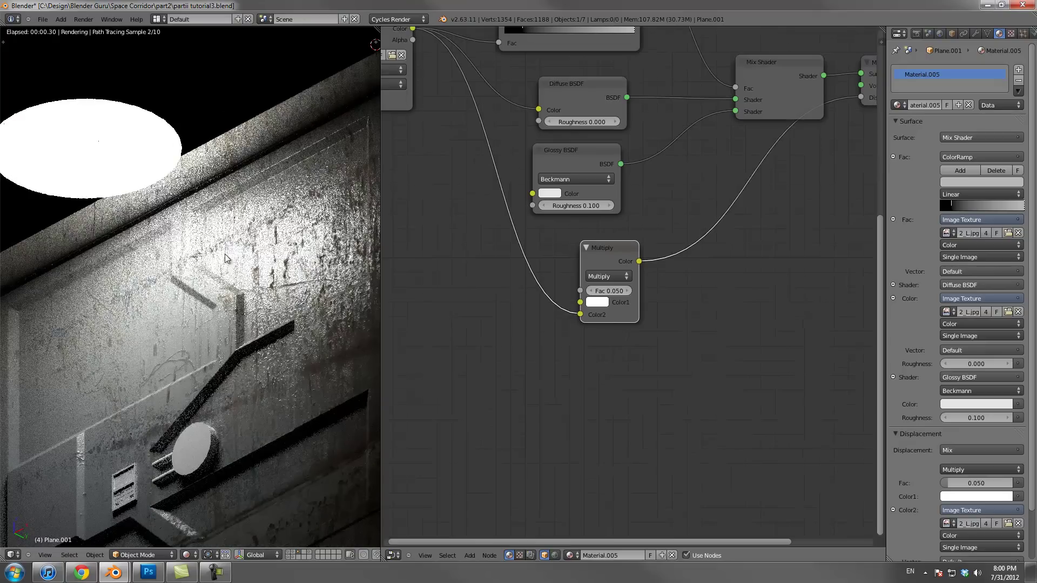
middle_drag(274, 285, 206, 327)
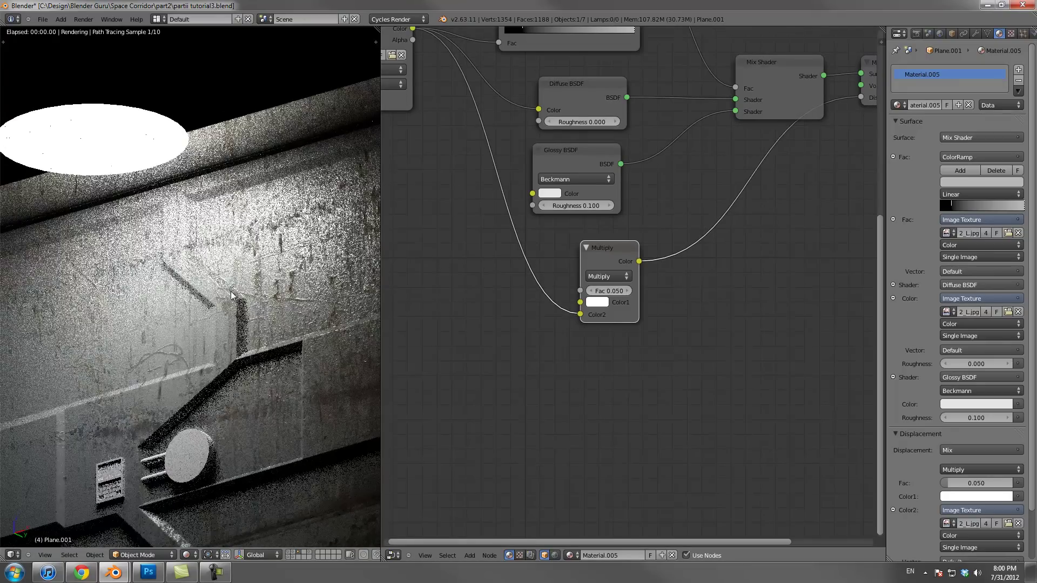
Insert an Invert node on the link between the Image Texture and the Multiply node and check the rendered door
scroll(619, 300, down, 1)
scroll(618, 300, down, 1)
key(shift+a)
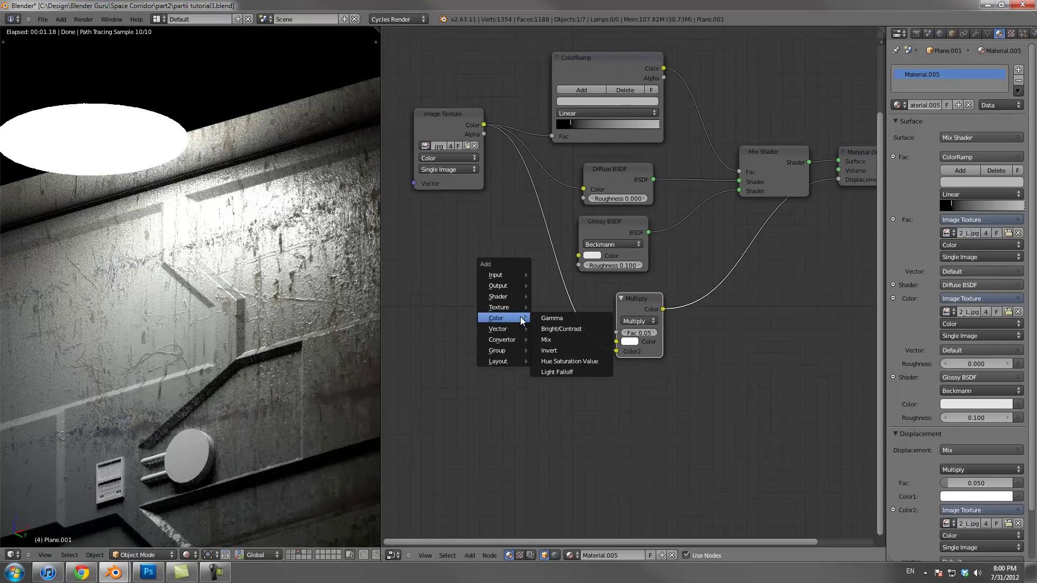
click(566, 350)
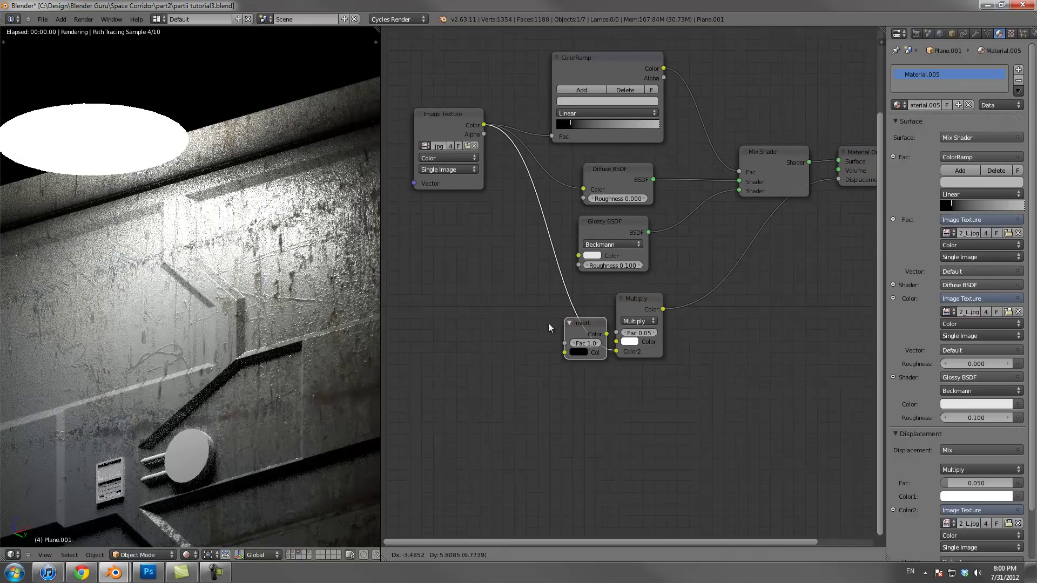
click(543, 310)
middle_drag(284, 361, 247, 333)
scroll(264, 349, down, 6)
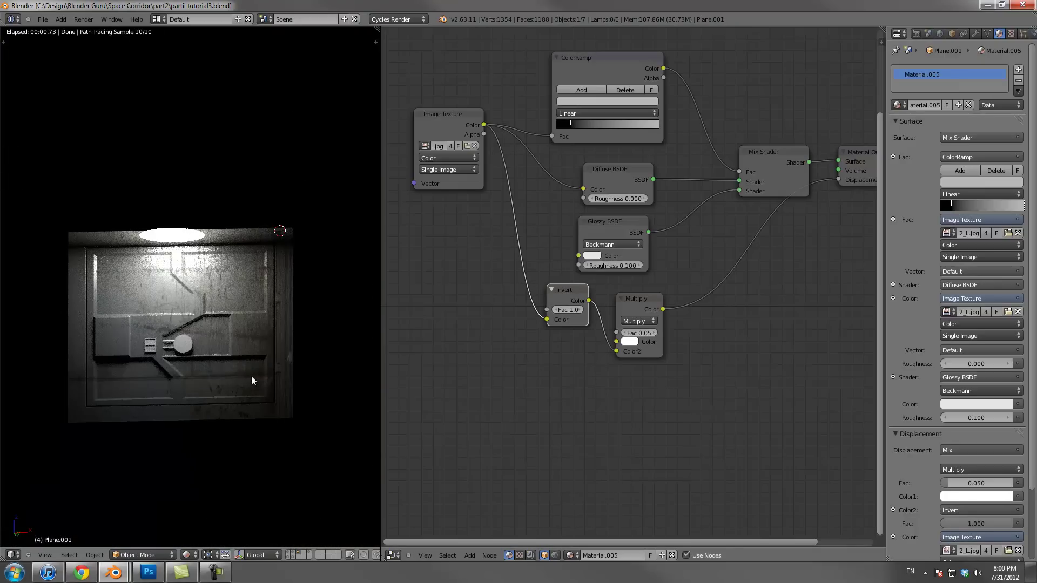
scroll(251, 375, up, 4)
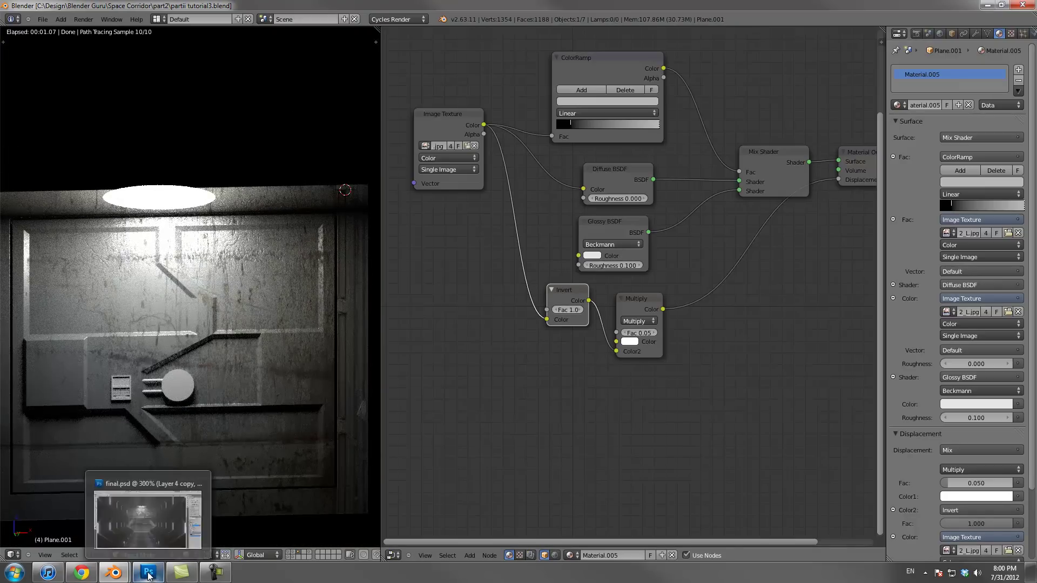
Switch to Photoshop to examine the door markings in final.psd, and return to Blender
click(152, 576)
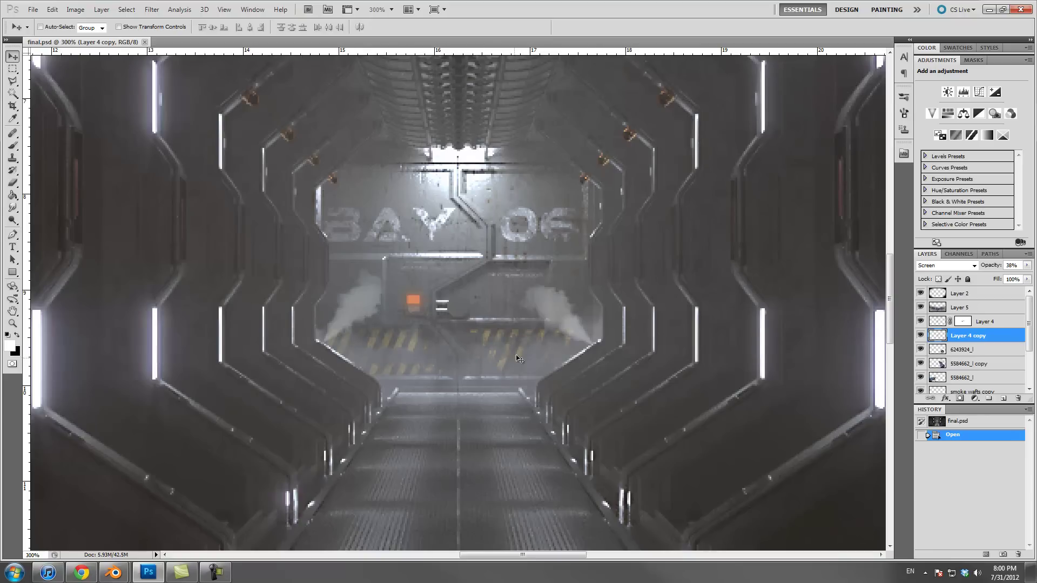
key(alt)
key(alt+Tab)
Show the door in solid shading and replace the node editor with a UV/Image Editor about two-fifths of the workspace wide
scroll(308, 355, down, 3)
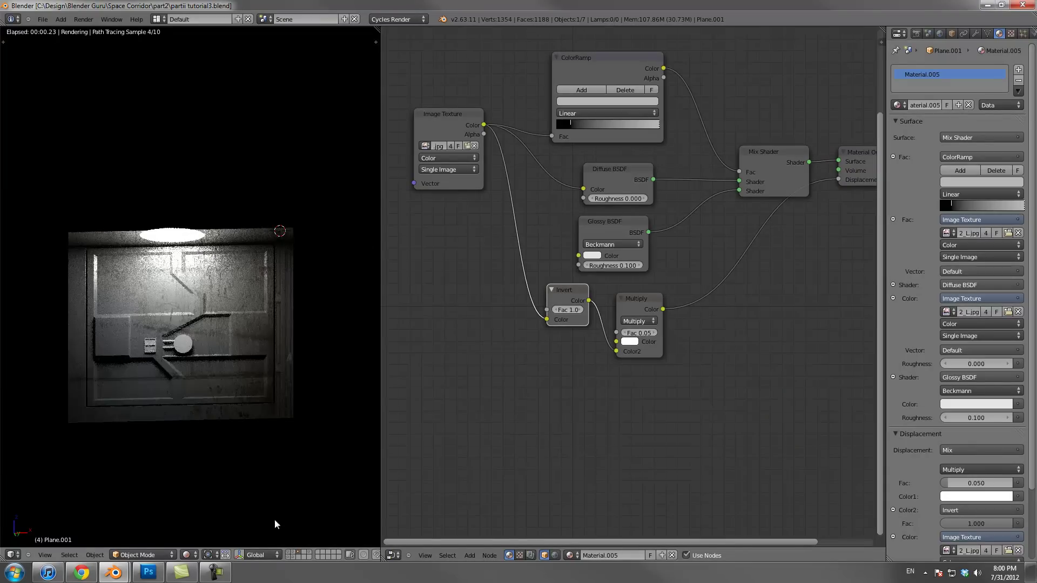
click(194, 557)
click(205, 510)
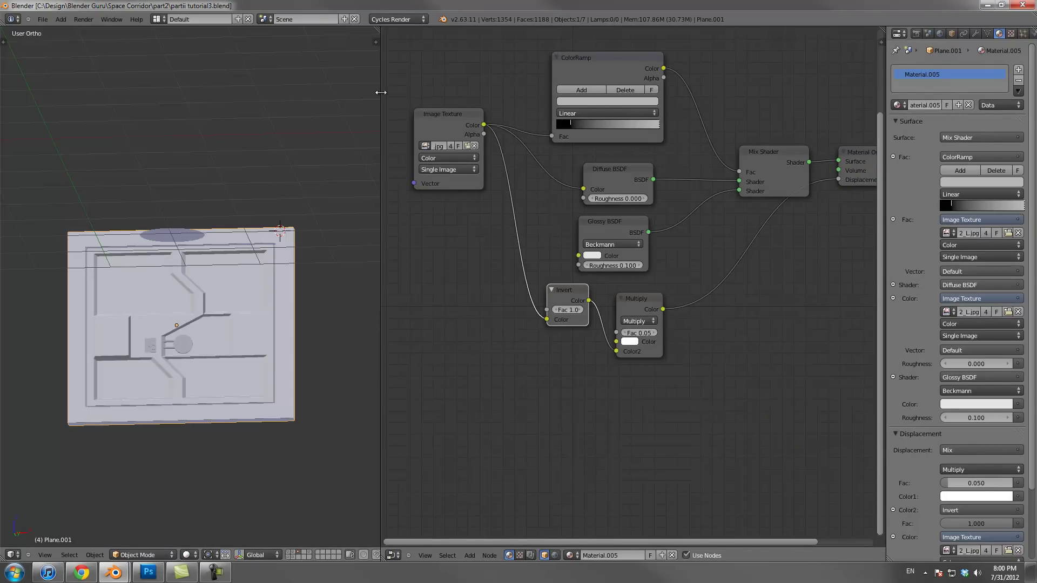
drag(382, 143, 655, 142)
click(668, 555)
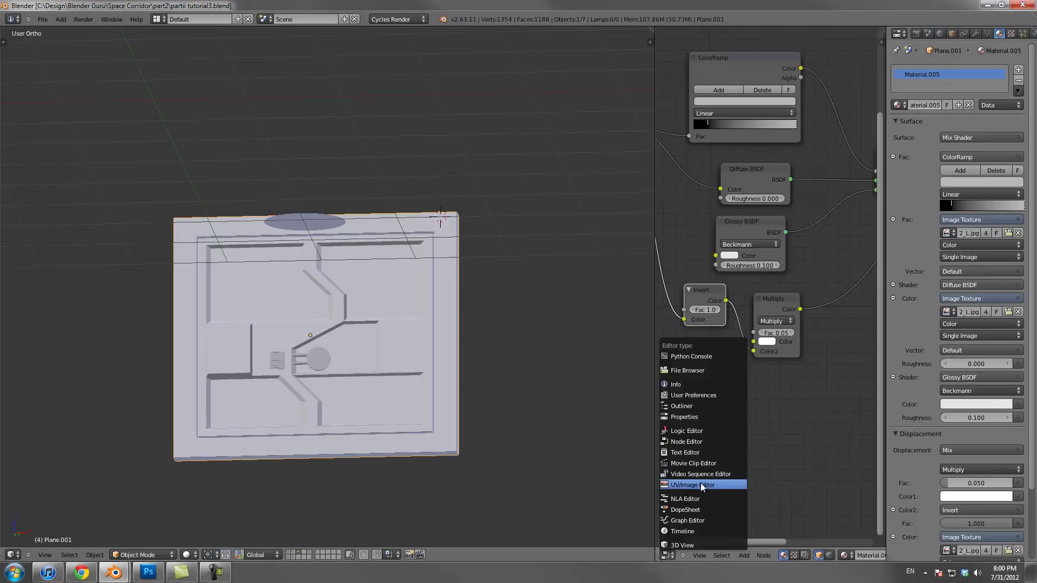
click(701, 483)
drag(655, 480, 534, 480)
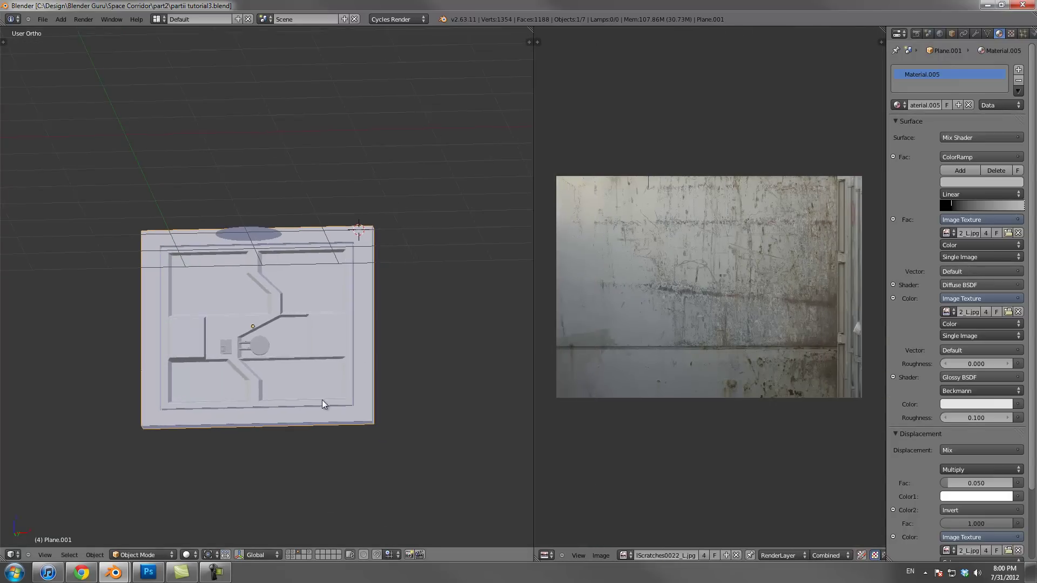
Enter Edit Mode on the door in front view and select its whole mesh to show all its UVs
scroll(322, 399, down, 3)
key(Tab)
key(KP_1)
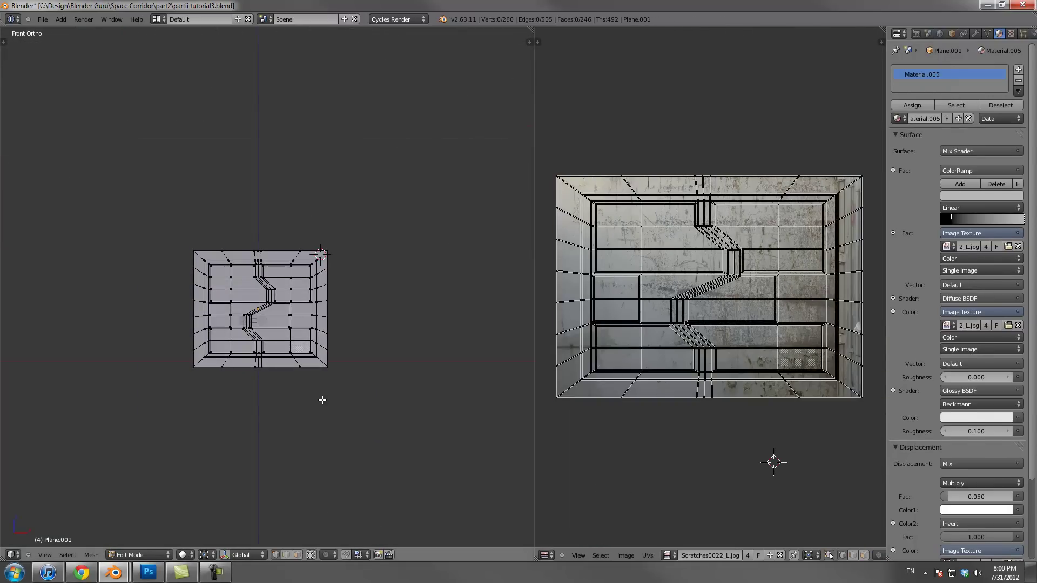
key(a)
scroll(322, 399, up, 3)
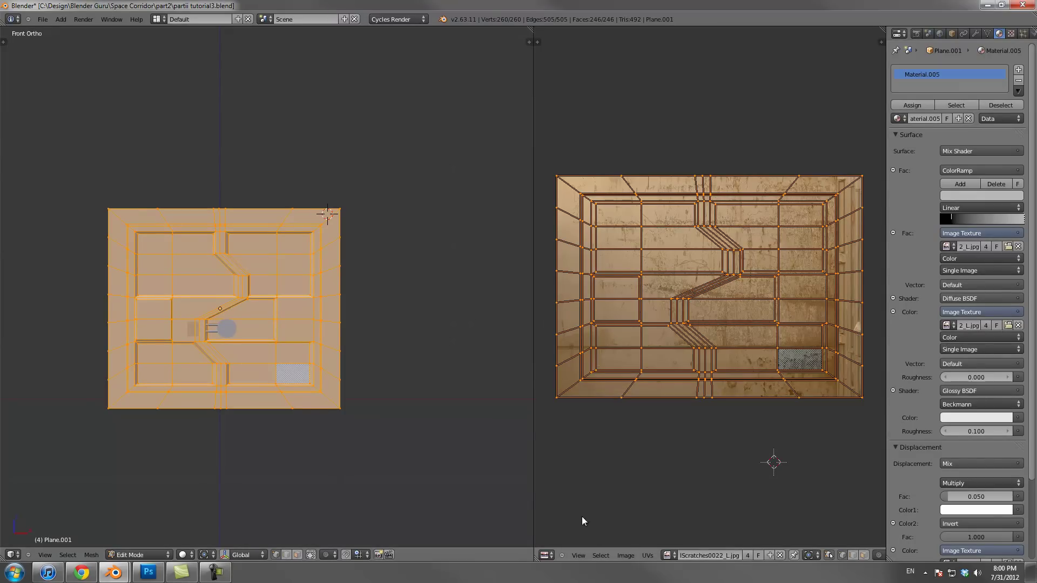
Start a UV layout export and set it to a 2048 by 2048 PNG image with a fill opacity of 0.50
drag(532, 486, 369, 476)
click(482, 555)
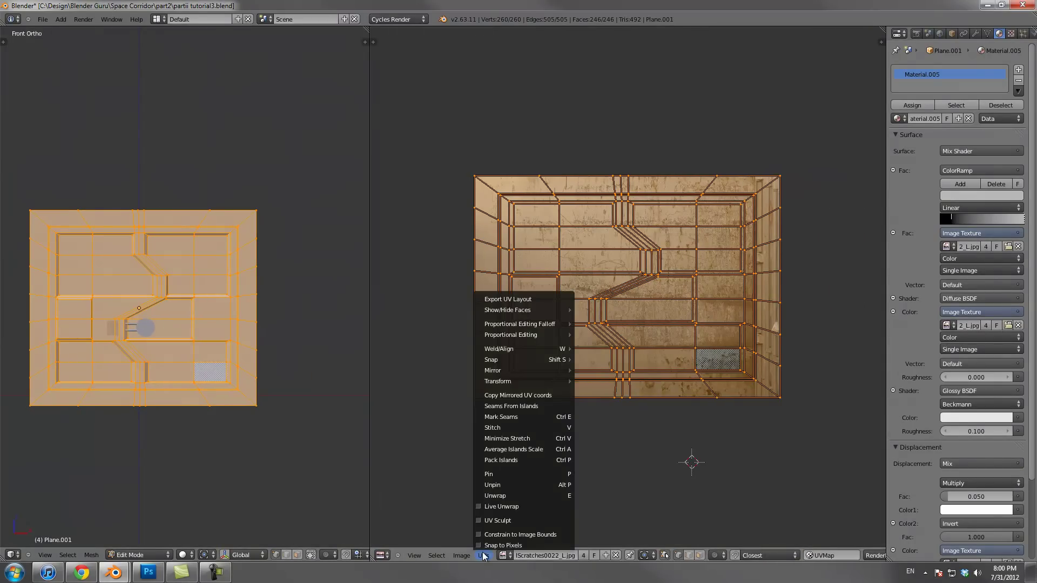
click(515, 299)
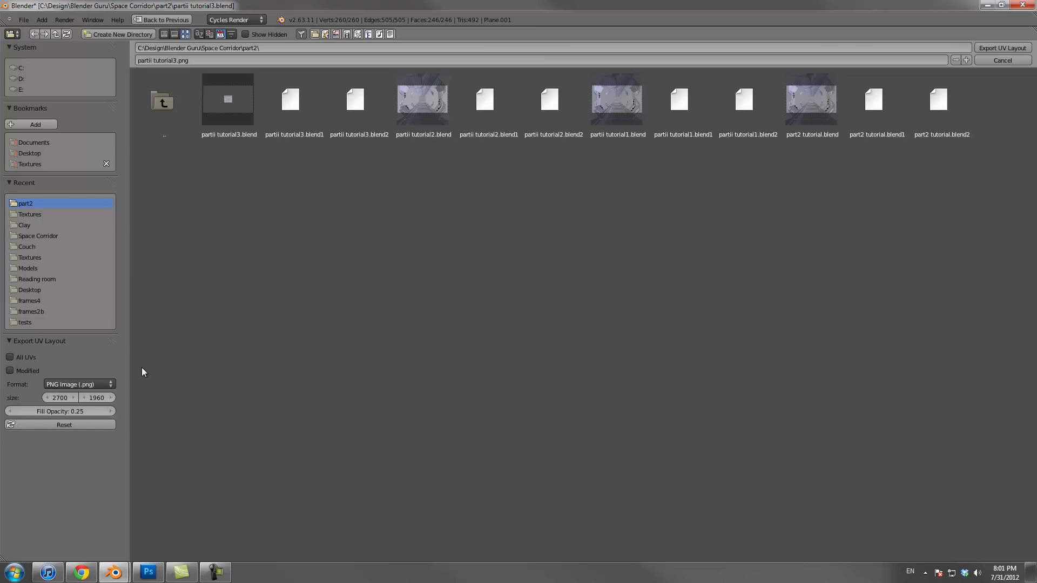
click(86, 383)
click(79, 352)
click(76, 395)
text(2048)
key(Tab)
text(2048)
click(80, 467)
click(61, 409)
key(Return)
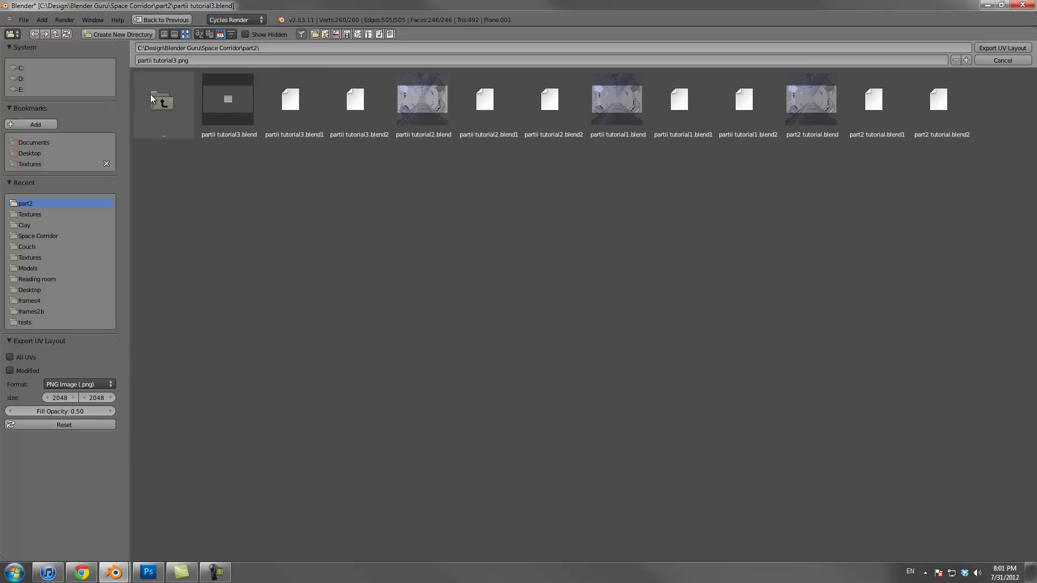
Export the UV layout as tutorial.png into the Space Corridor project's Textures folder
click(162, 102)
click(351, 105)
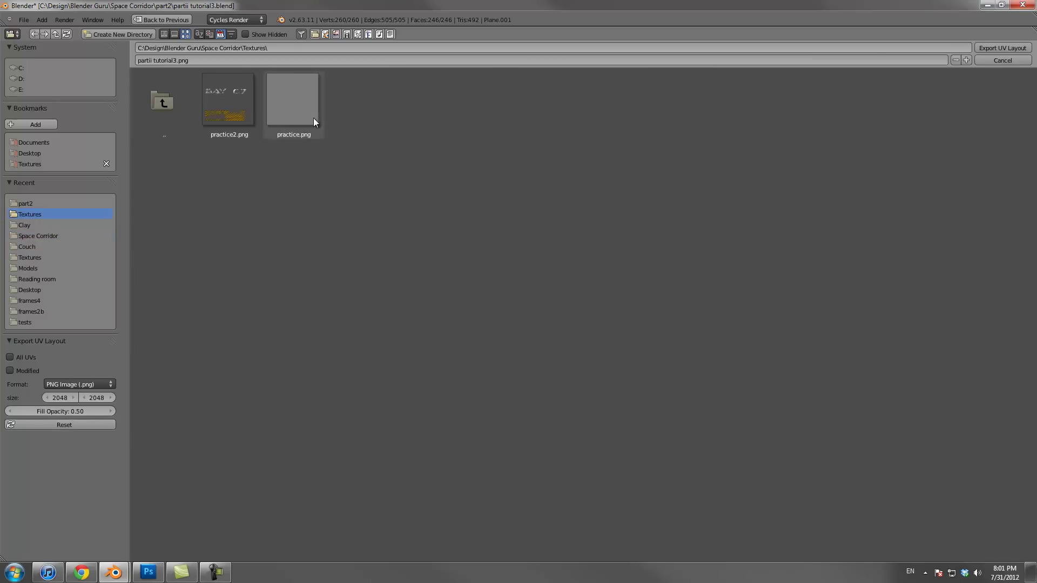
click(227, 60)
key(BackSpace)
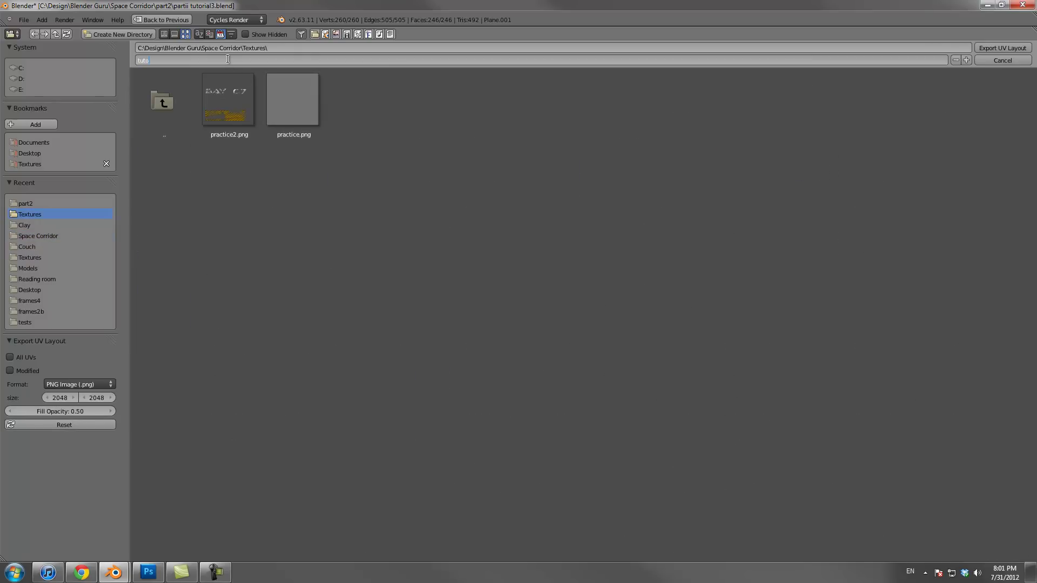
key(Return)
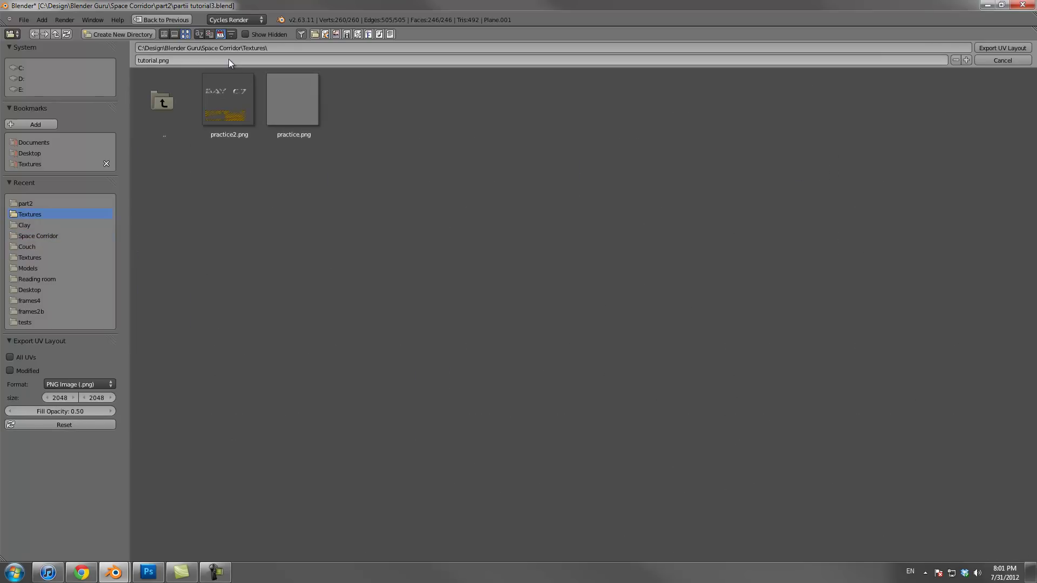
key(Return)
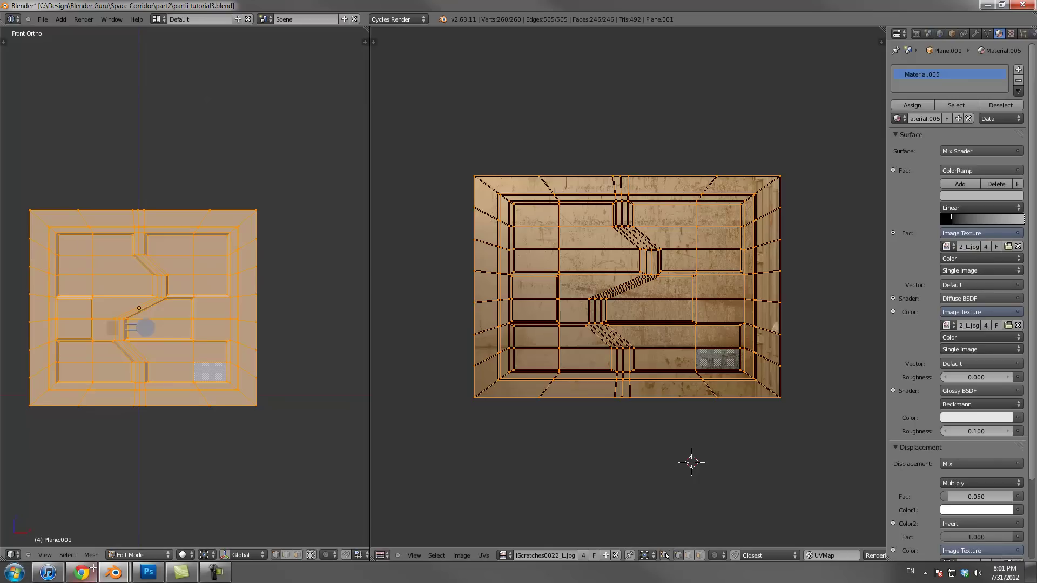
Launch GIMP 2 by searching for gimp
click(14, 573)
text(gimp)
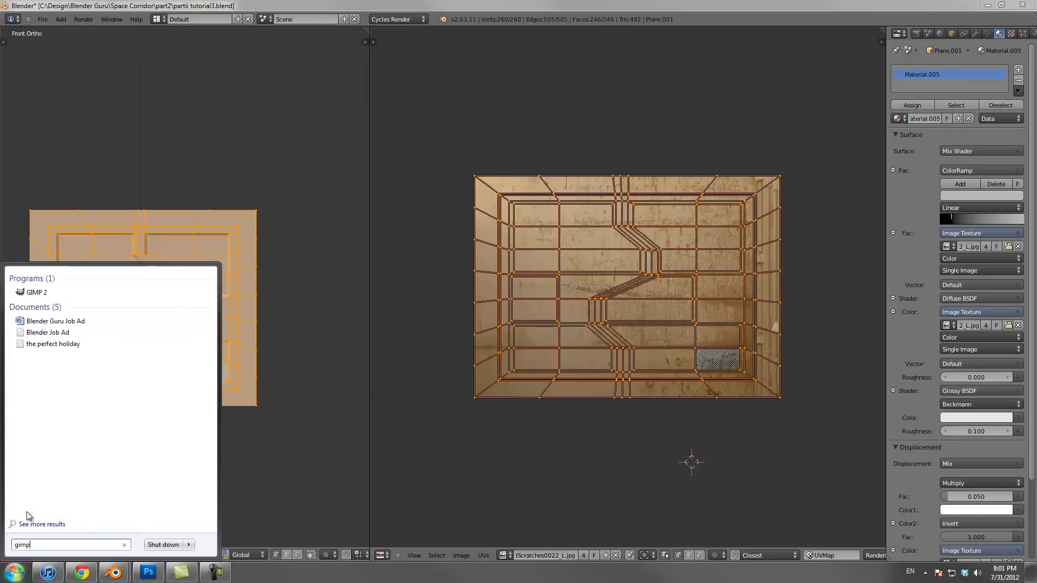
click(29, 294)
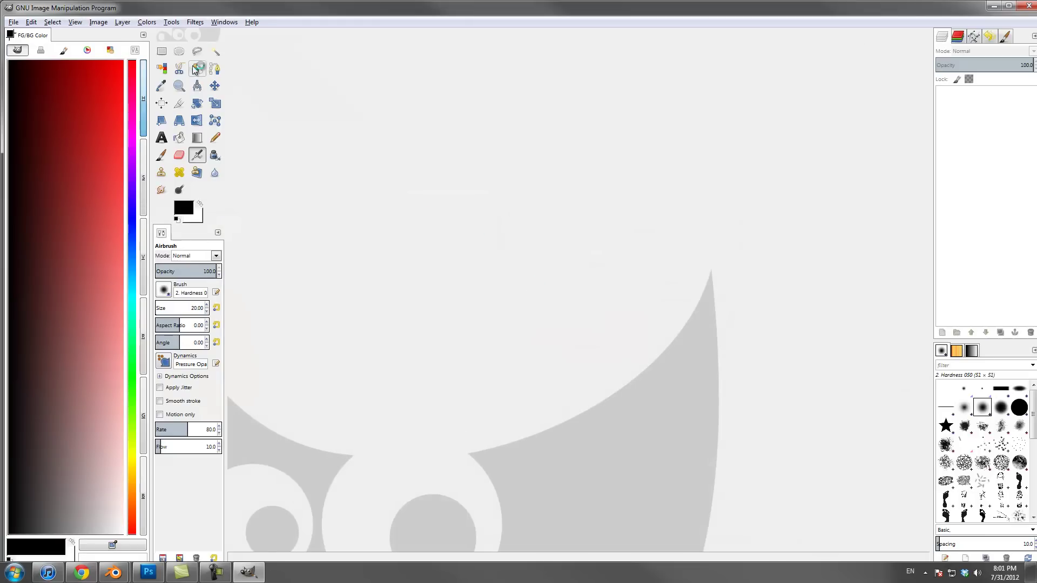
Open tutorial.png from the Design\Blender Guru\Space Corridor\Textures folder on drive C
click(13, 23)
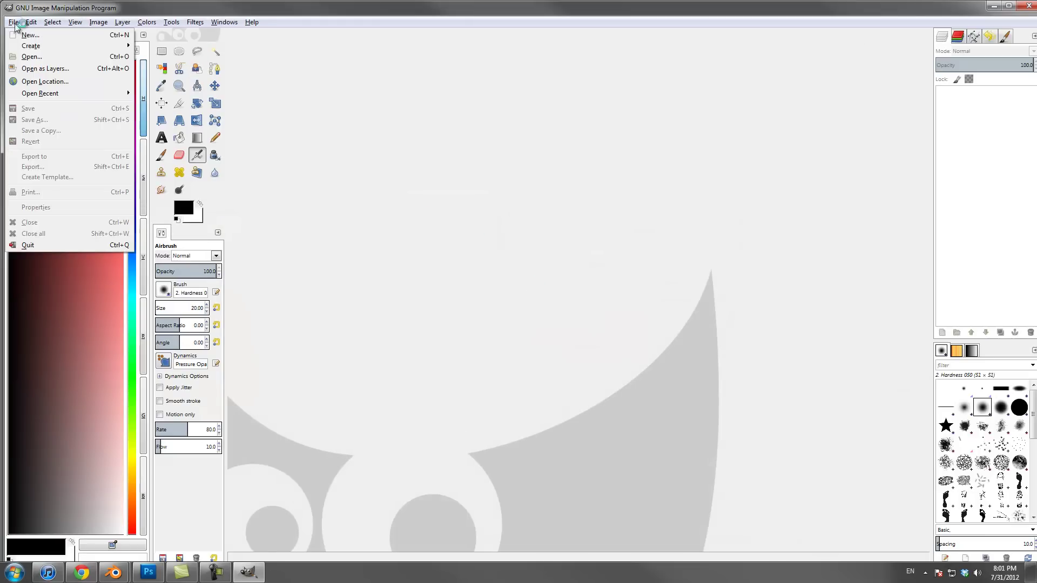
click(24, 56)
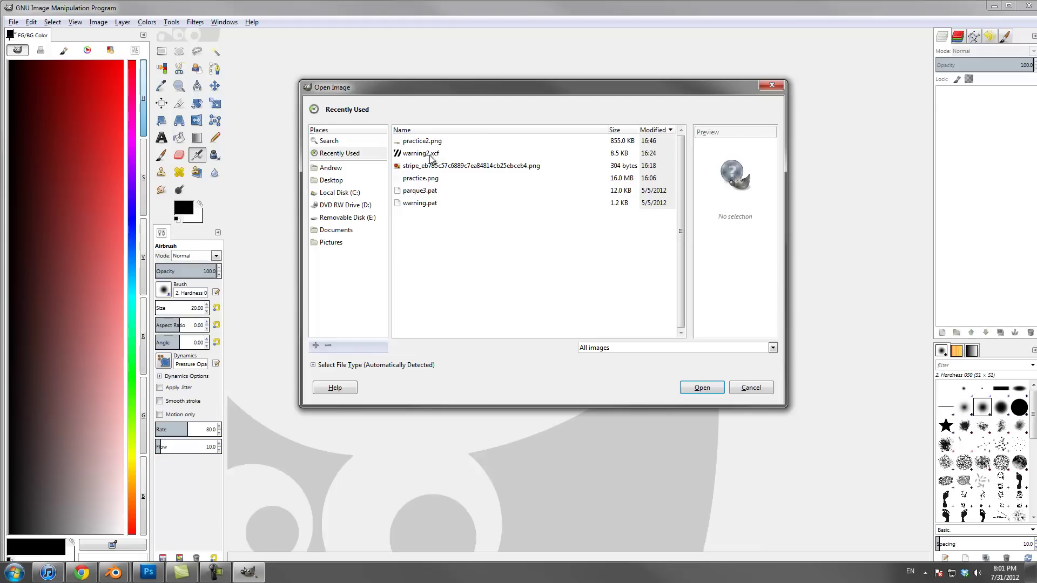
click(354, 193)
double_click(435, 141)
double_click(435, 153)
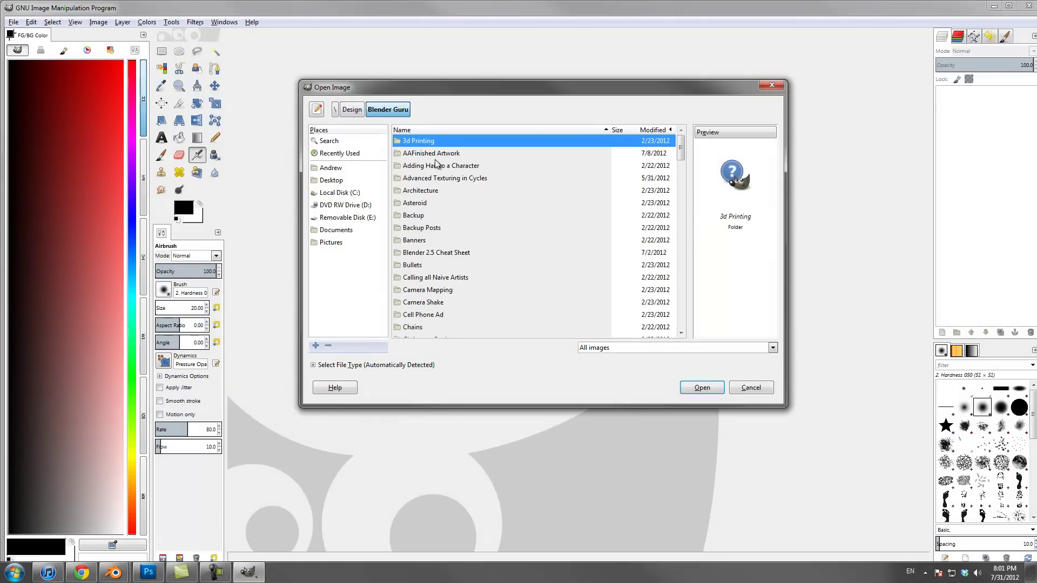
click(436, 164)
text(s)
key(Down)
key(Down)
key(Down)
key(Down)
key(Down)
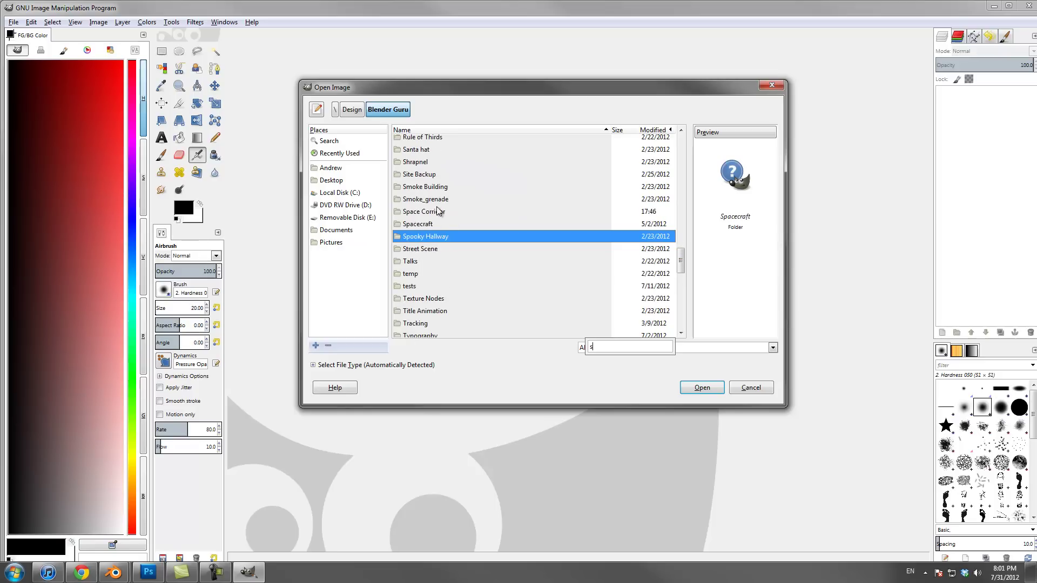
double_click(437, 211)
double_click(421, 188)
double_click(429, 168)
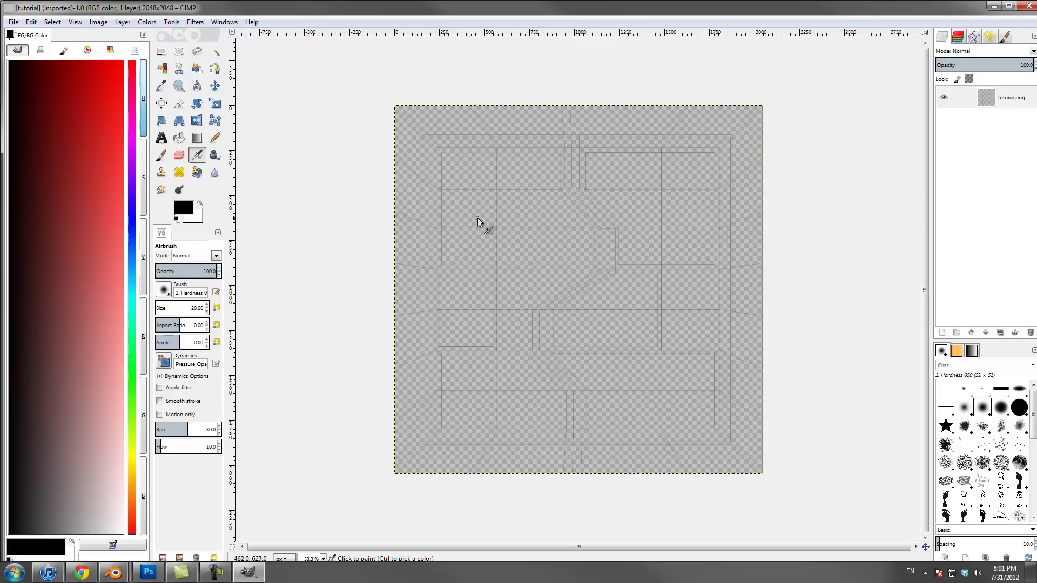
Create a text box about 798 by 267 px on the door's left half above centre, reading "bay"
click(162, 139)
click(453, 233)
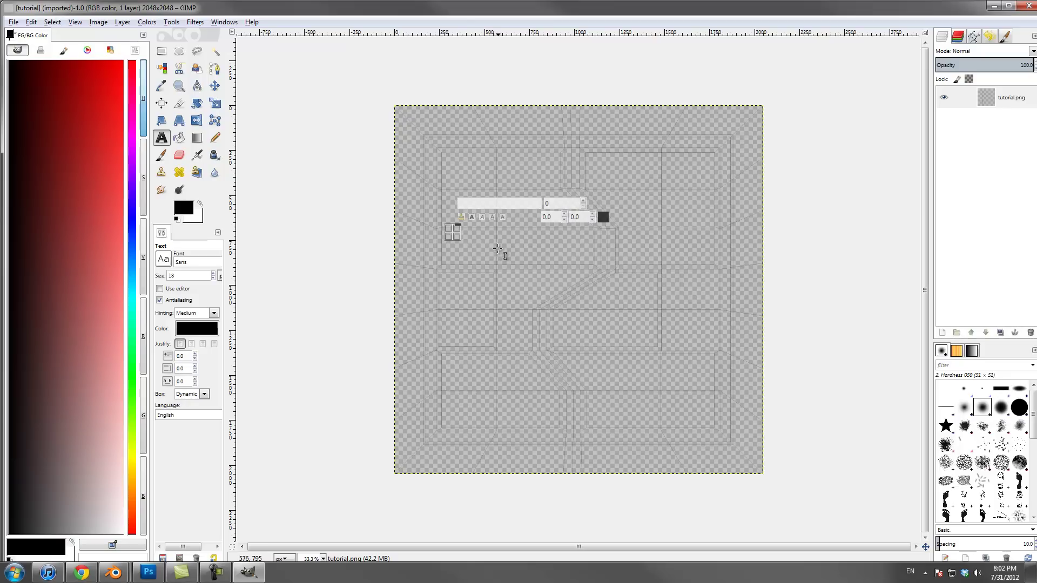
key(Escape)
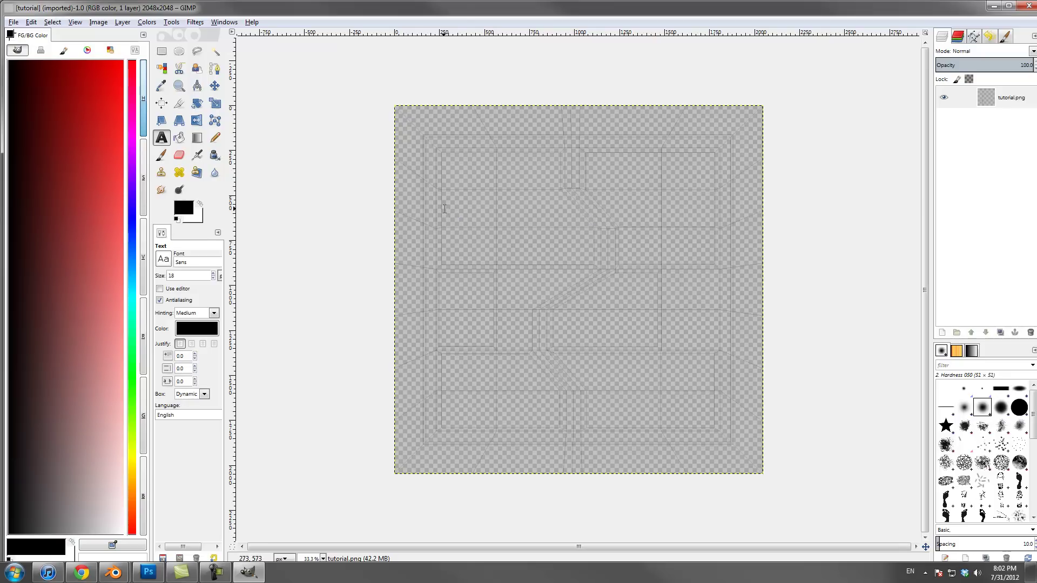
drag(444, 212, 587, 262)
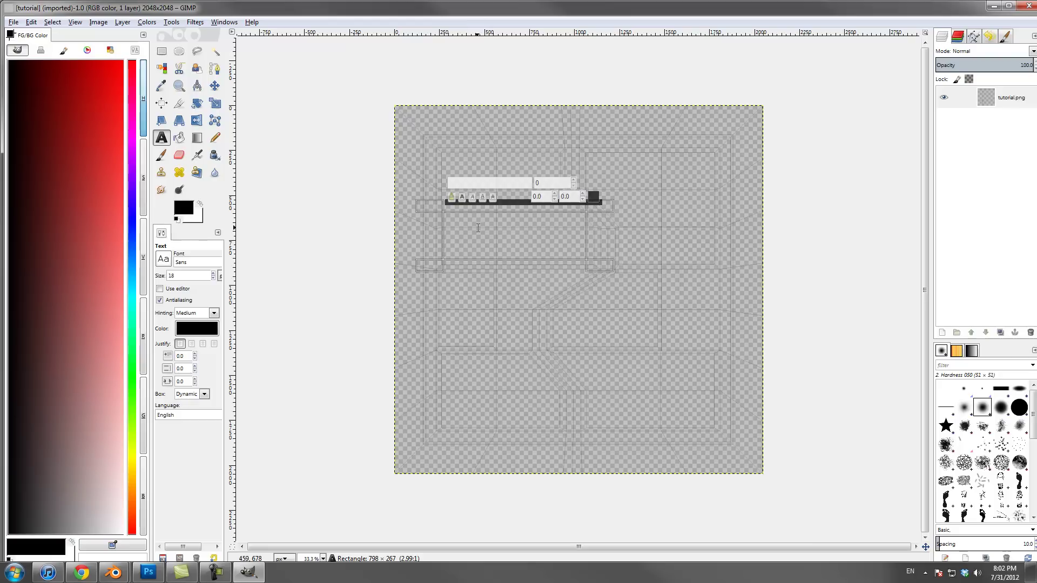
text(bay)
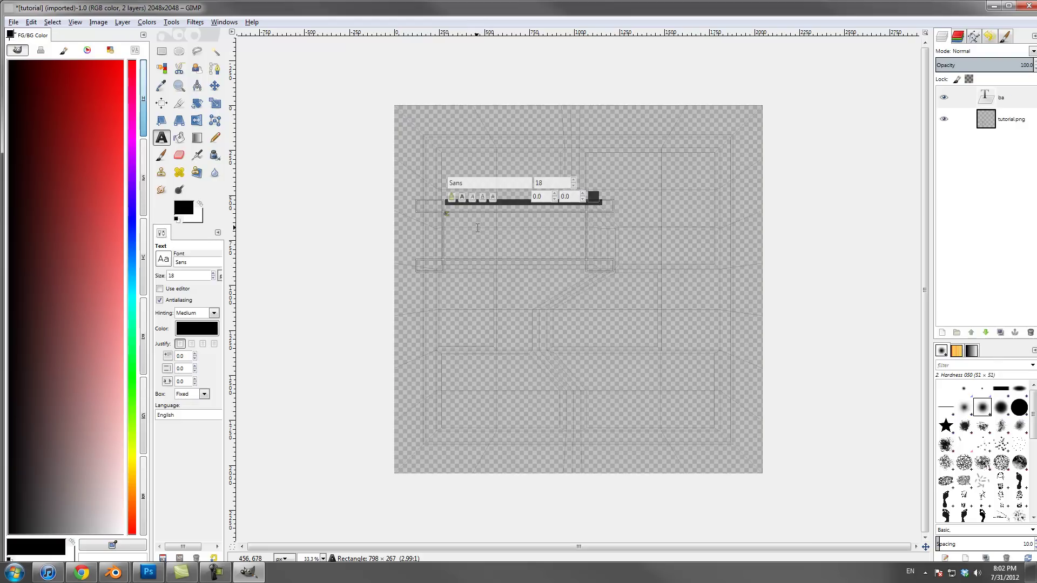
Set the "bay" text to the Ethnocentric font at size 245
click(573, 180)
click(573, 180)
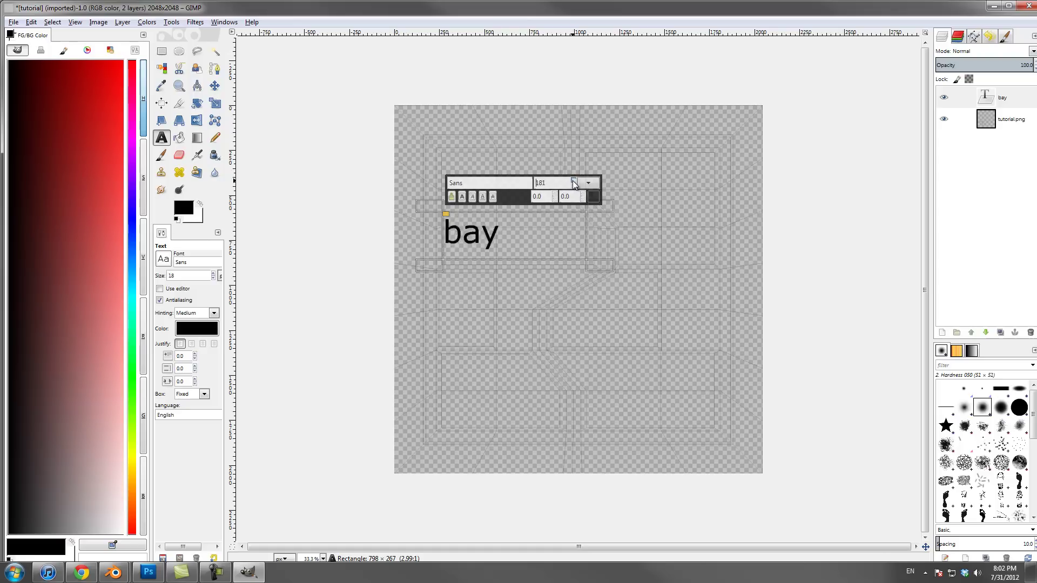
drag(485, 181, 423, 178)
text(e)
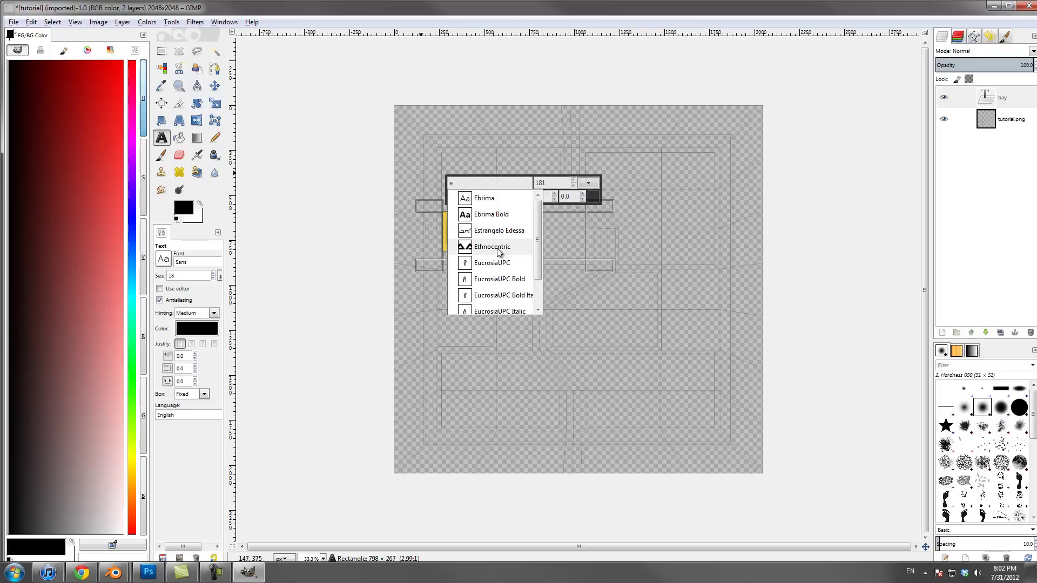
click(498, 250)
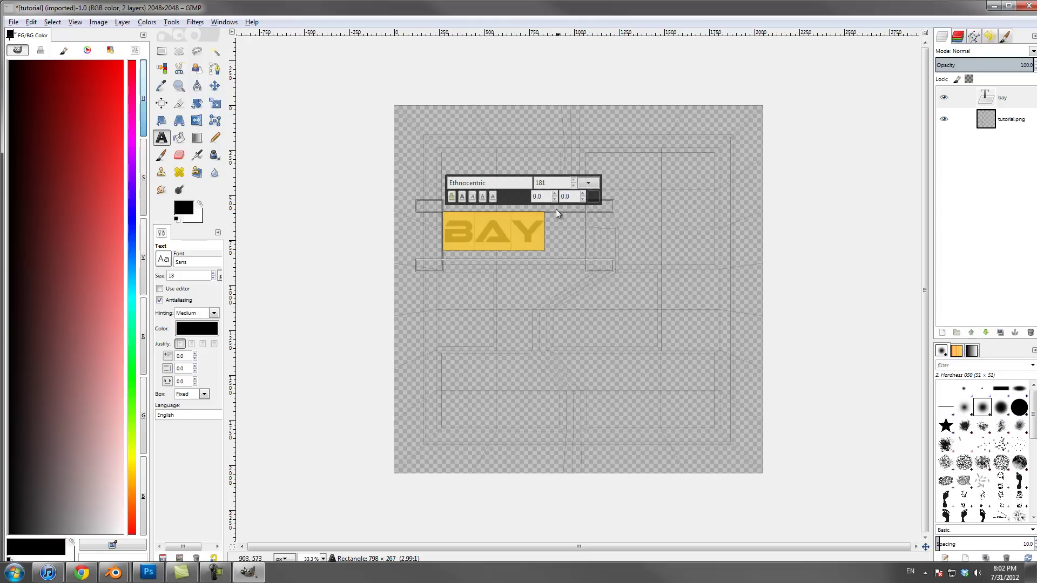
click(574, 181)
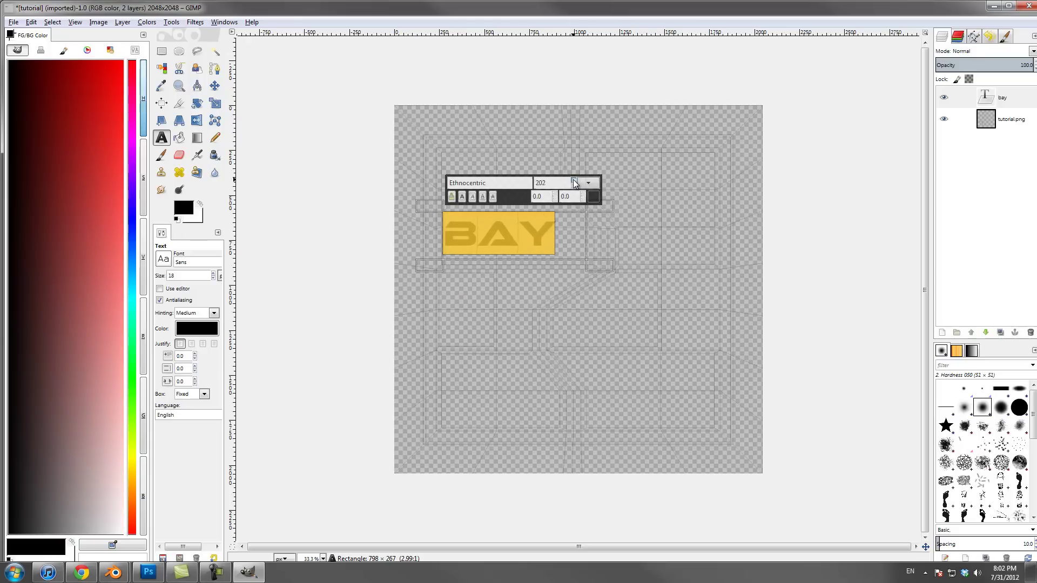
drag(573, 185, 573, 185)
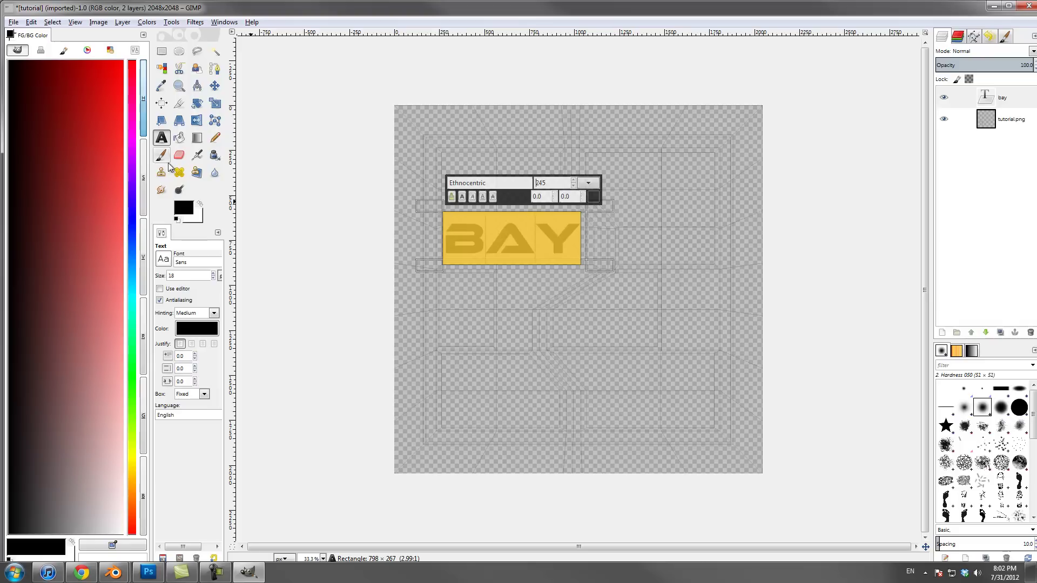
Try nudging the BAY text layer slightly, and undo the move
click(215, 85)
drag(458, 225, 459, 225)
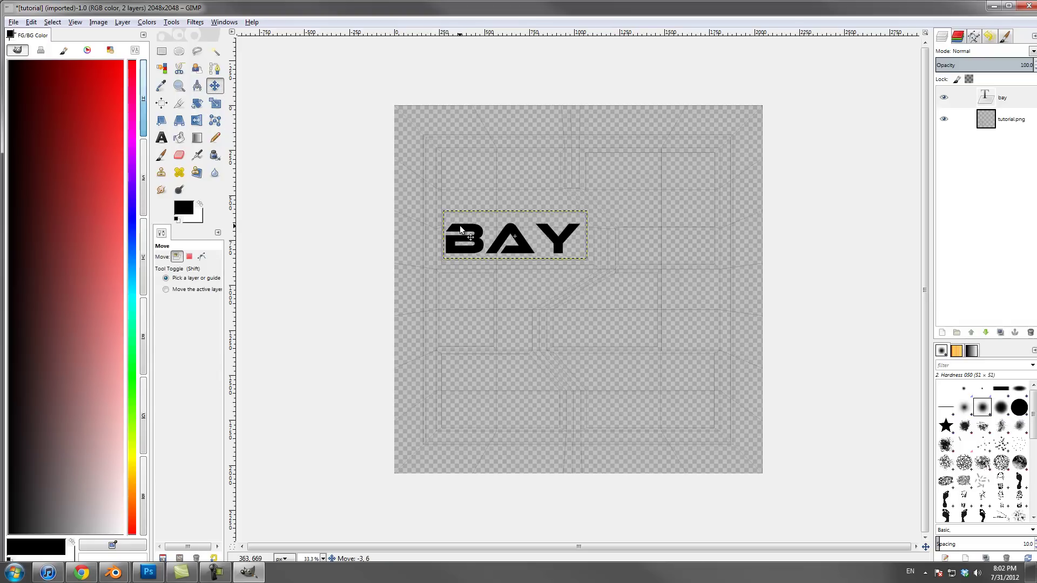
click(161, 139)
click(630, 240)
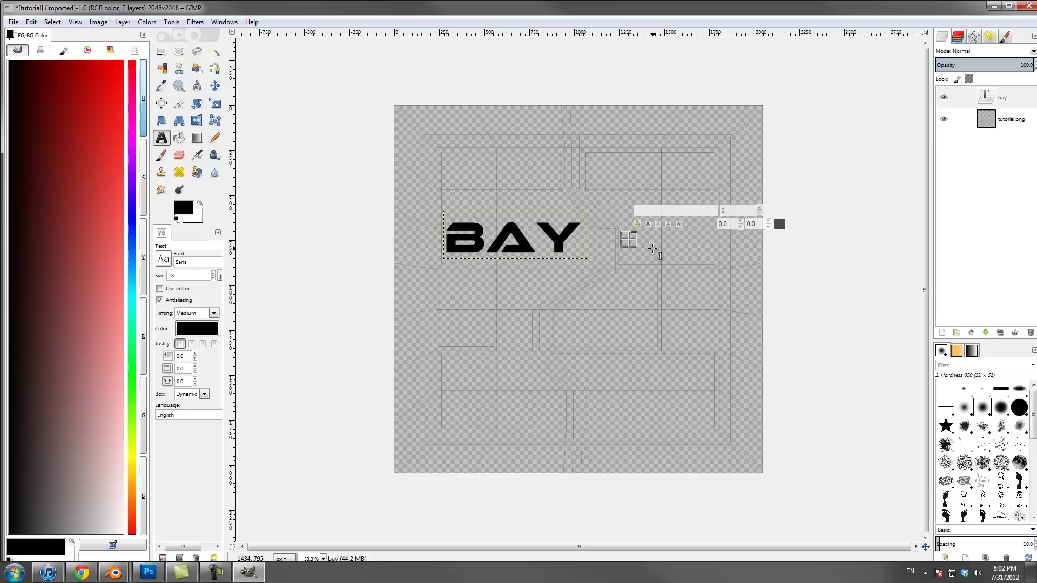
key(Escape)
key(ctrl+z)
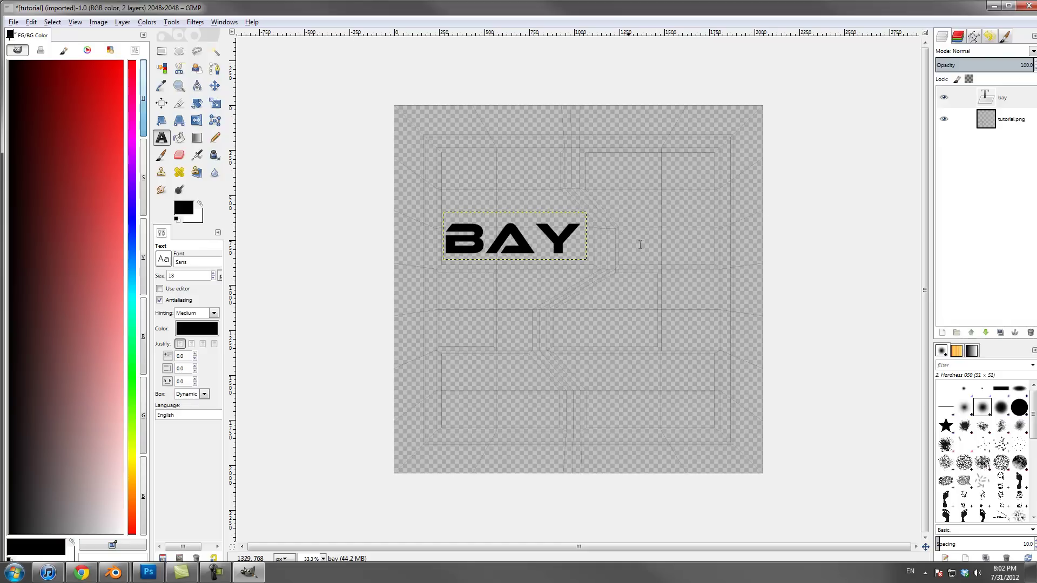
Add the text "06" to the right of BAY in a box about 531 by 258 px, using Ethnocentric at size 220
drag(618, 215, 713, 261)
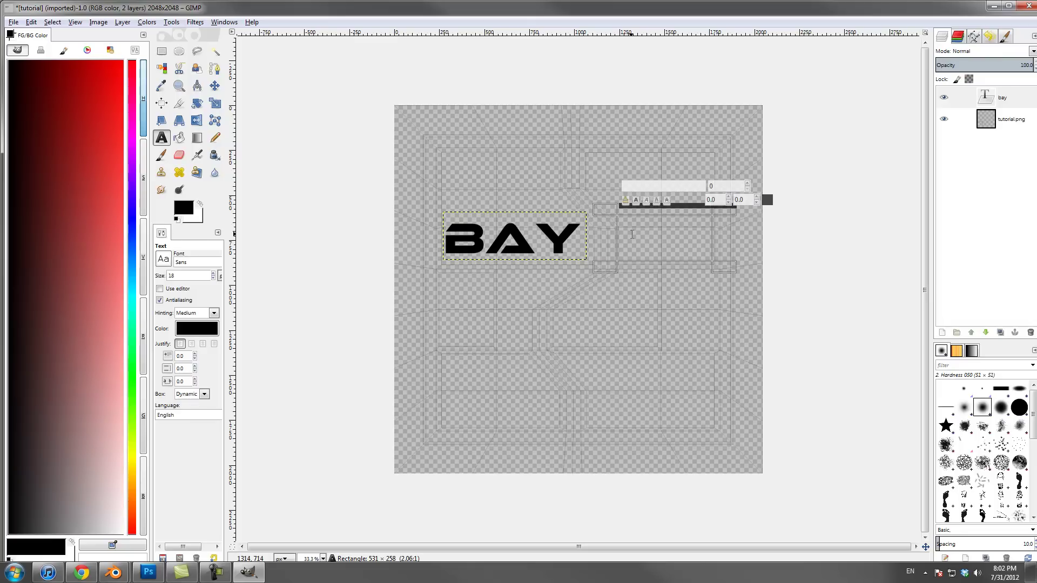
text(06)
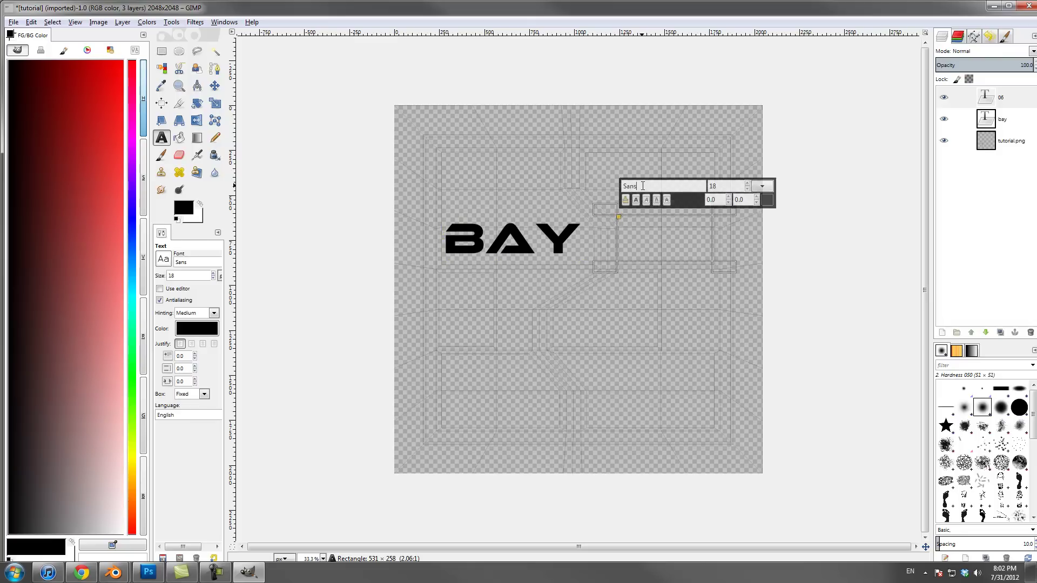
double_click(643, 185)
text(eth)
key(BackSpace)
key(BackSpace)
click(672, 249)
click(748, 184)
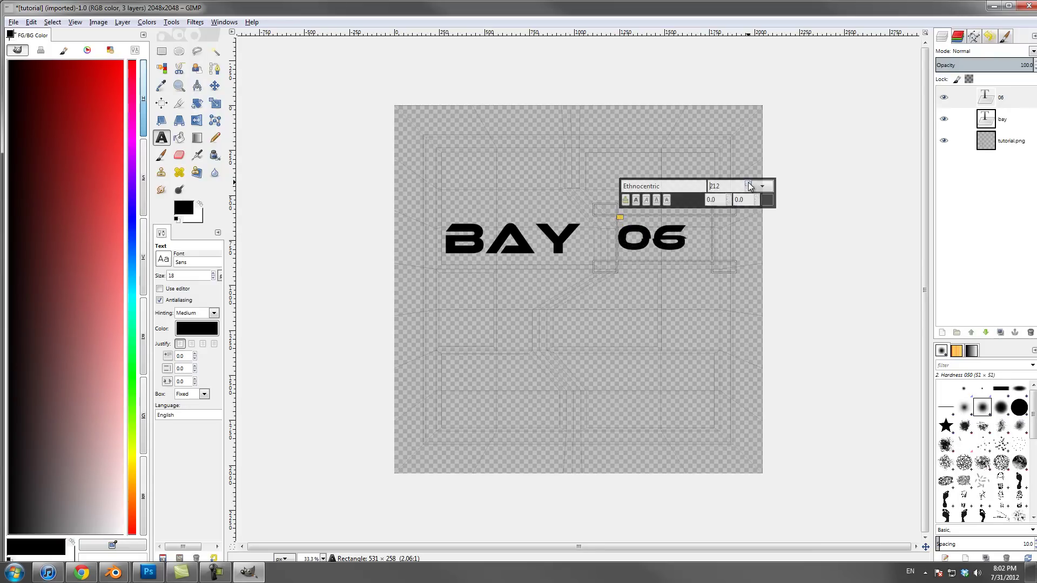
click(748, 185)
click(748, 184)
click(748, 185)
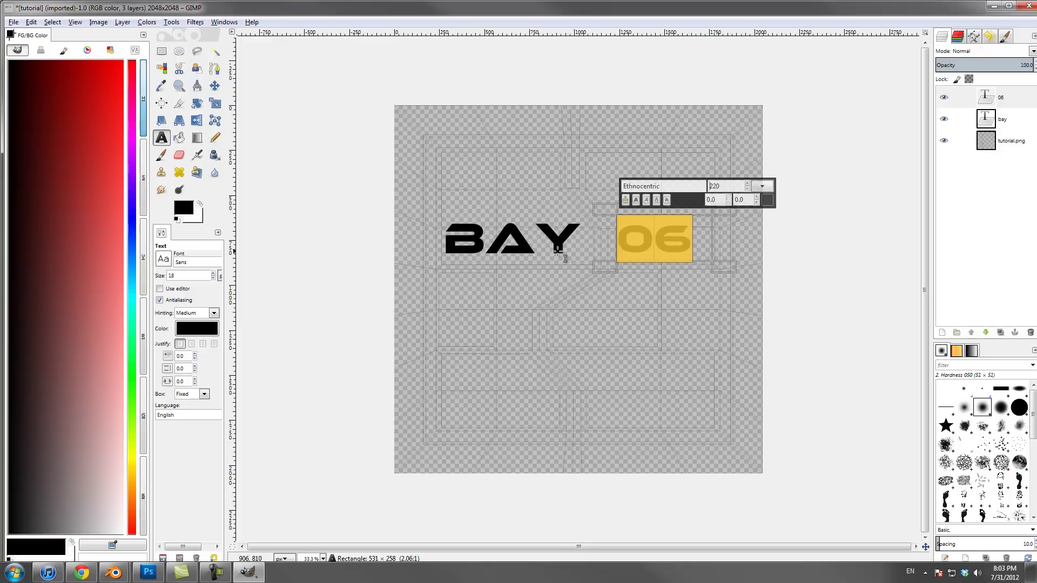
Try to retype the whole door number as 08, and undo the replacement
click(667, 241)
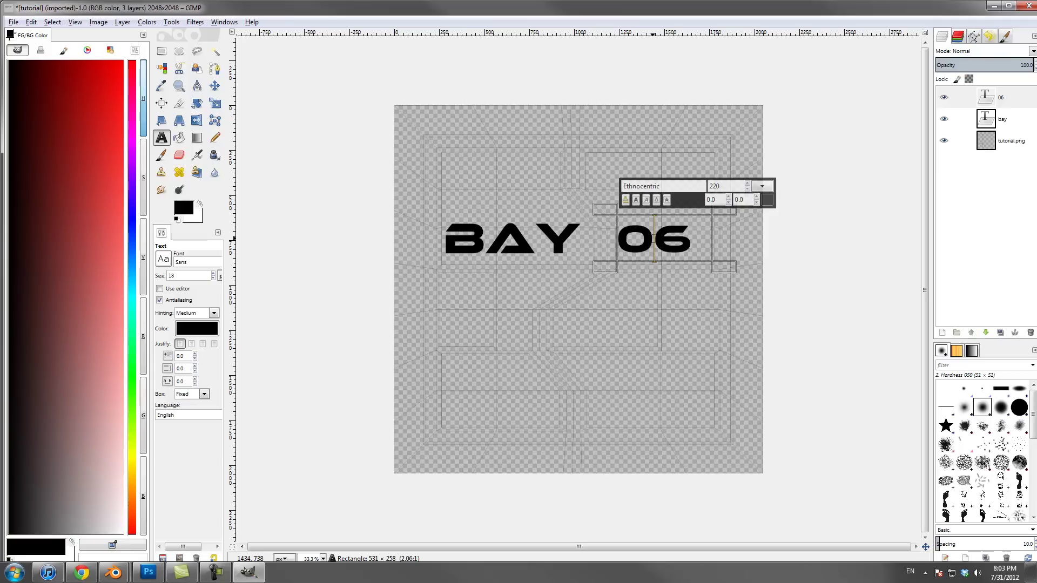
double_click(642, 236)
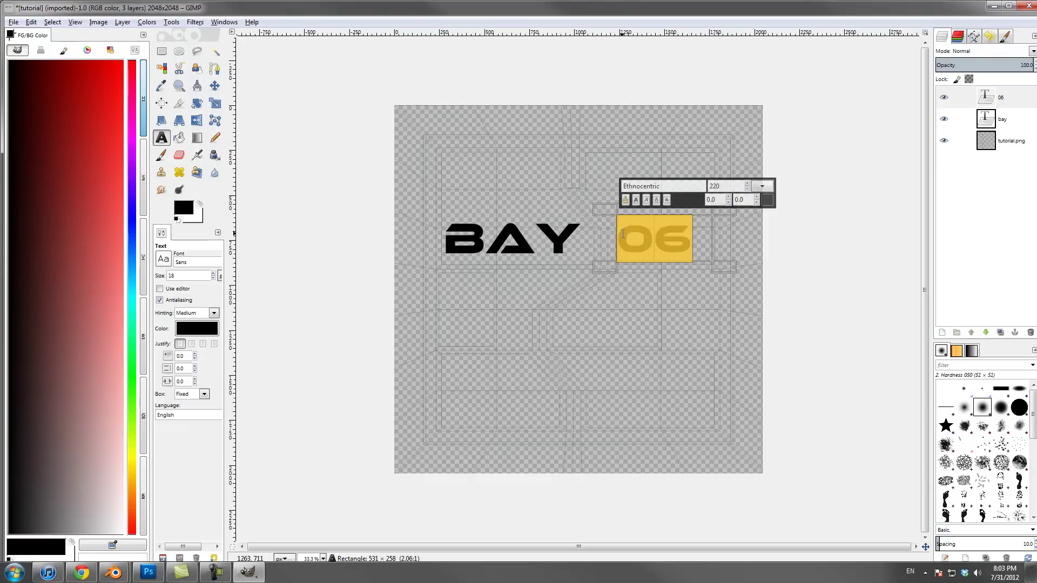
key(BackSpace)
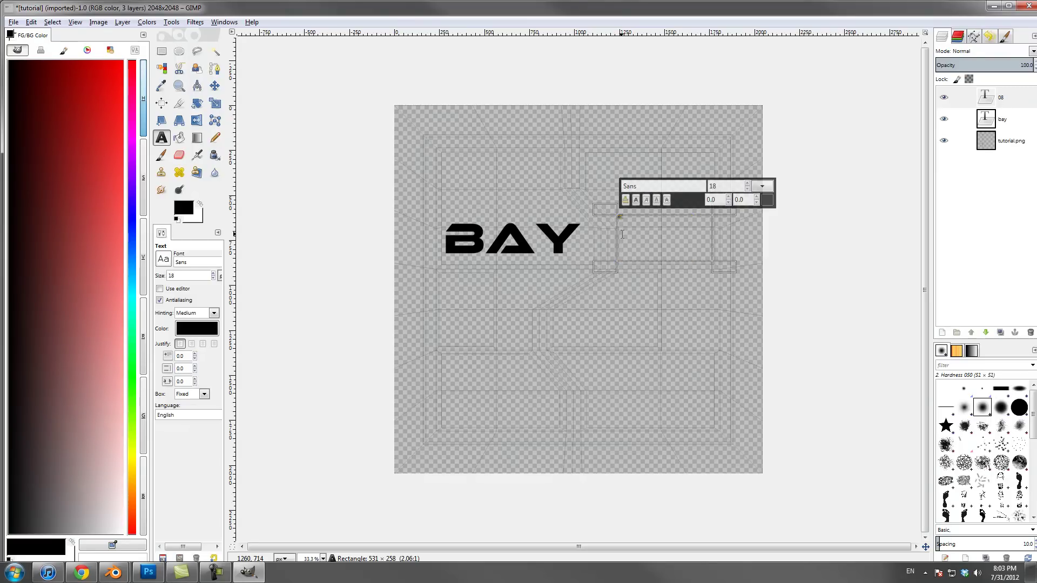
key(ctrl+z)
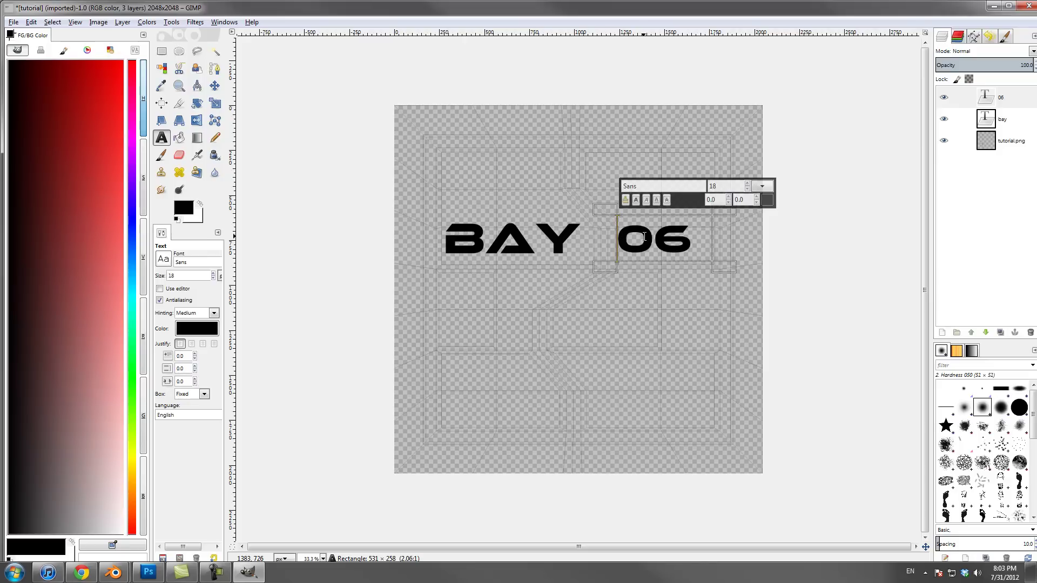
Replace only the last digit of the 06 text with 8, and finish editing it
click(682, 238)
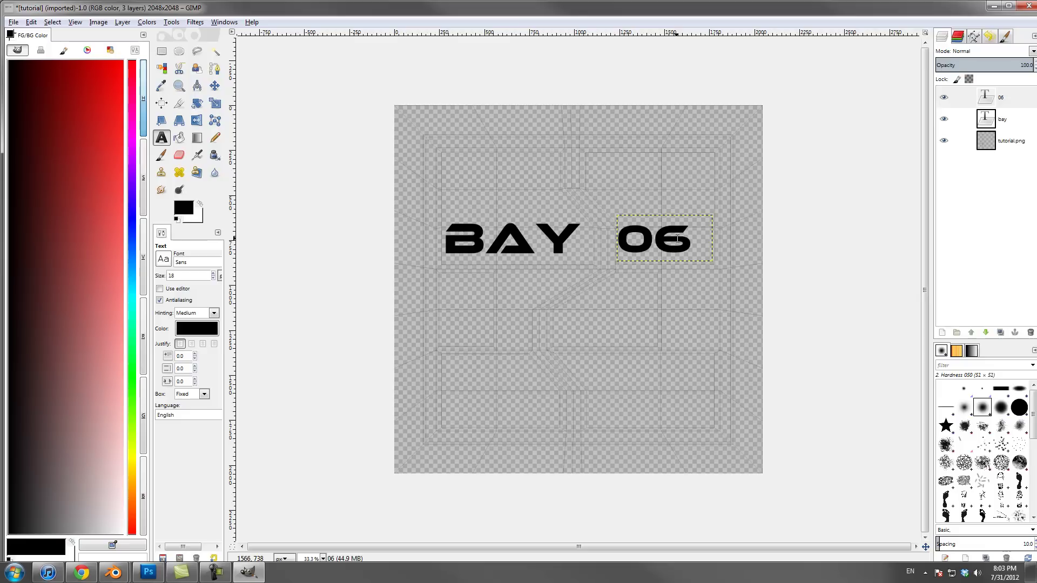
key(BackSpace)
text(8)
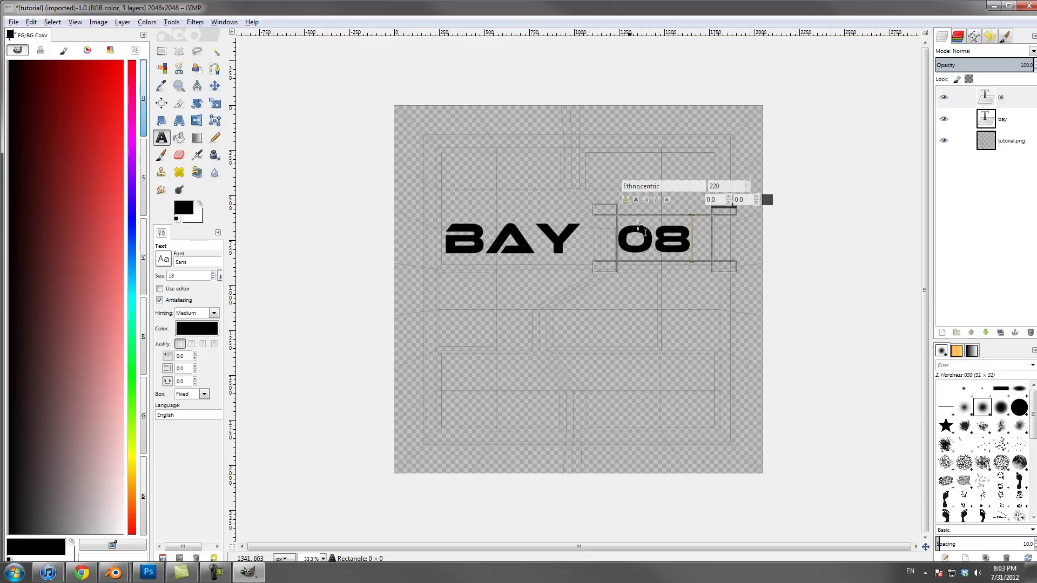
click(215, 85)
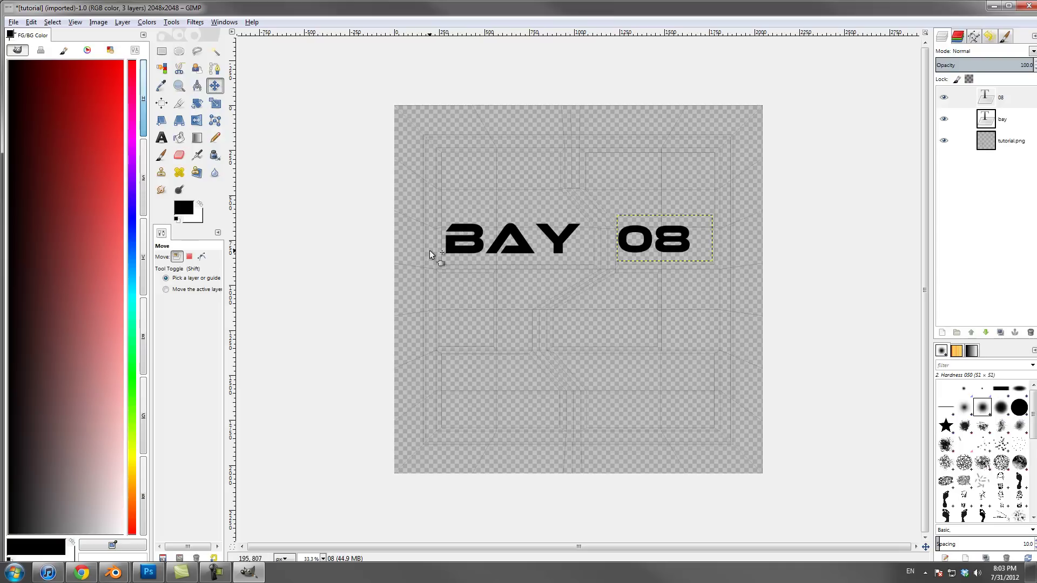
key(t)
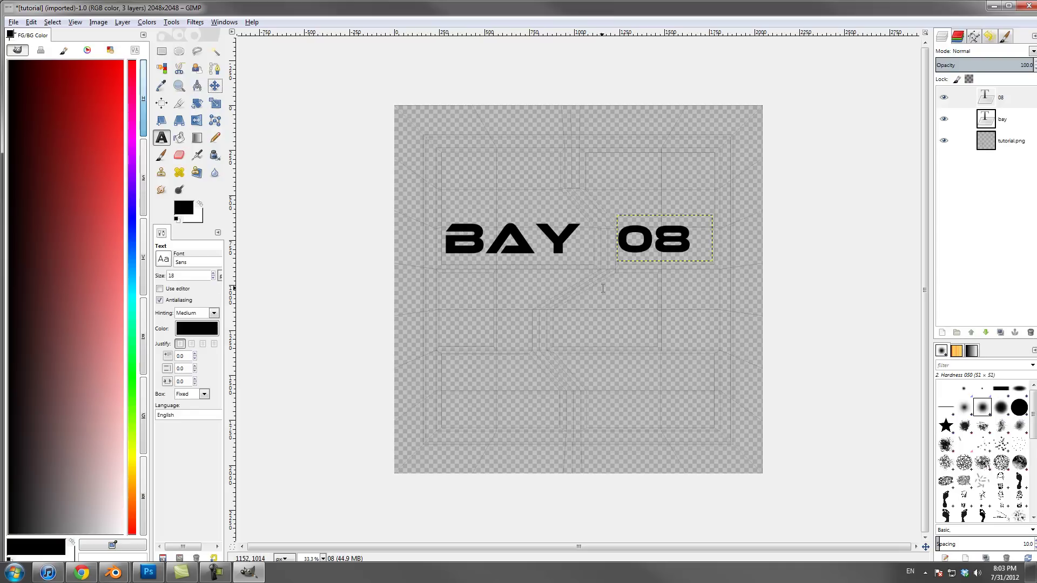
Add the text "please stand clear of opening door" below the 08 in a box about 438 by 183 px
click(605, 283)
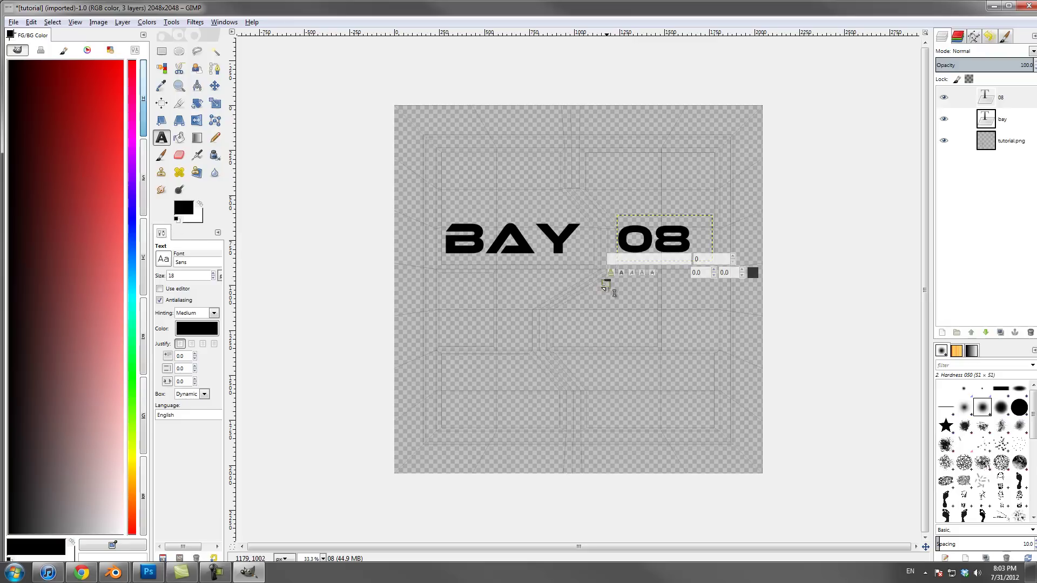
key(Escape)
drag(595, 283, 674, 317)
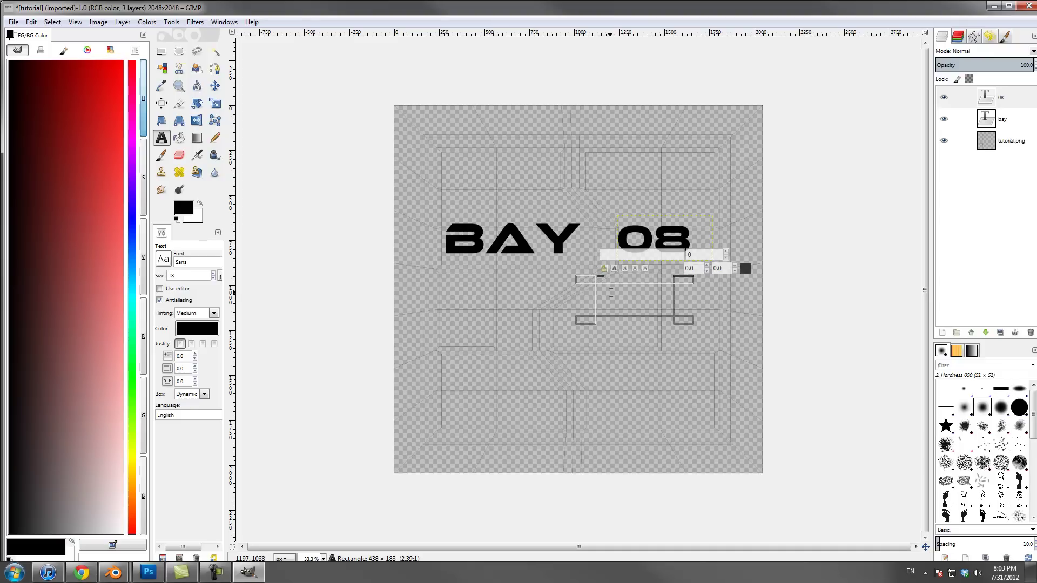
text(p)
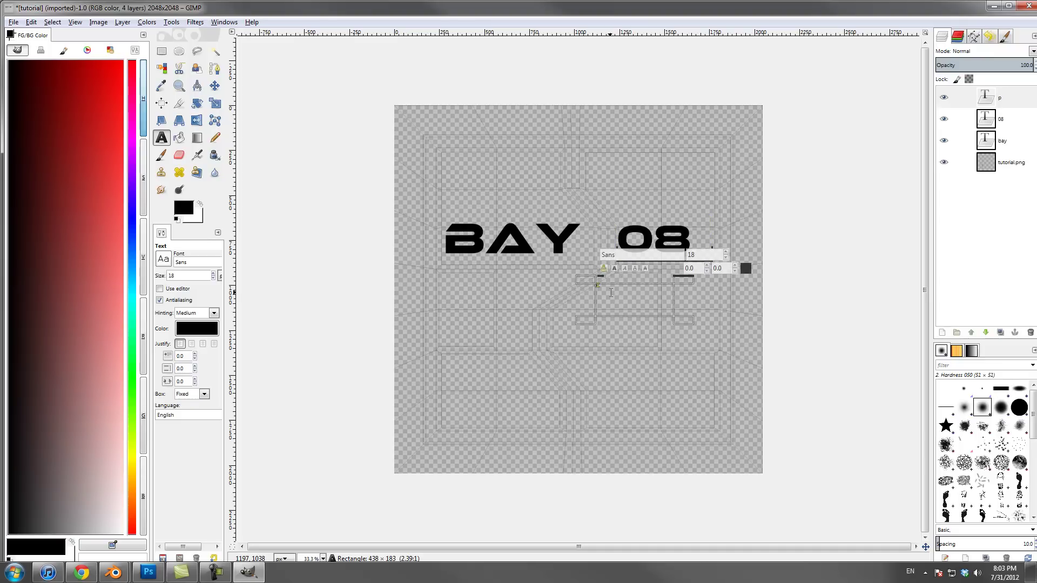
key(BackSpace)
key(BackSpace)
key(BackSpace)
key(BackSpace)
key(BackSpace)
key(BackSpace)
text(pening)
Format the whole warning text in Ethnocentric at size 39
key(ctrl+a)
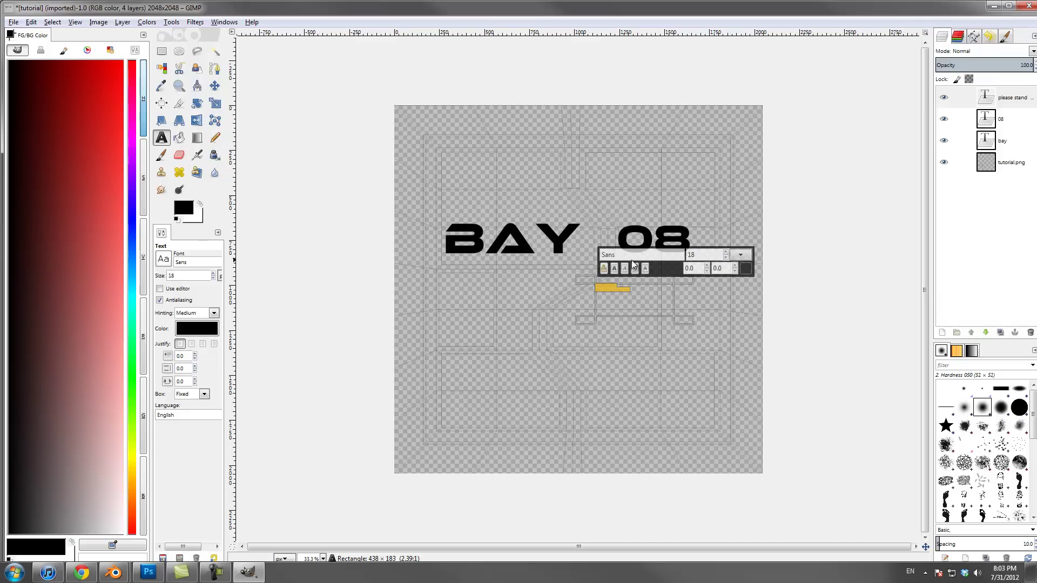
drag(645, 258, 558, 262)
text(et)
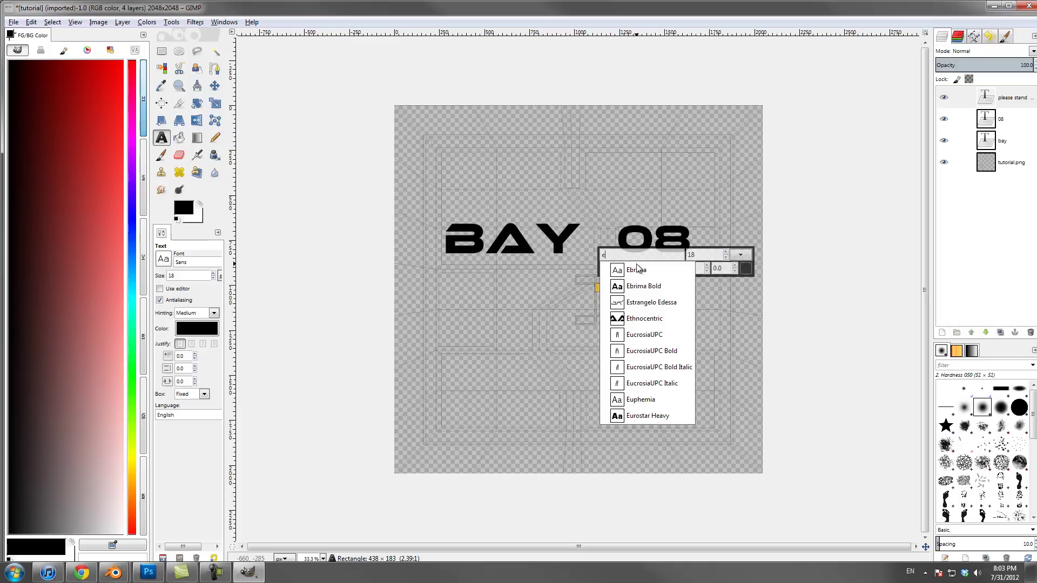
click(651, 319)
click(725, 252)
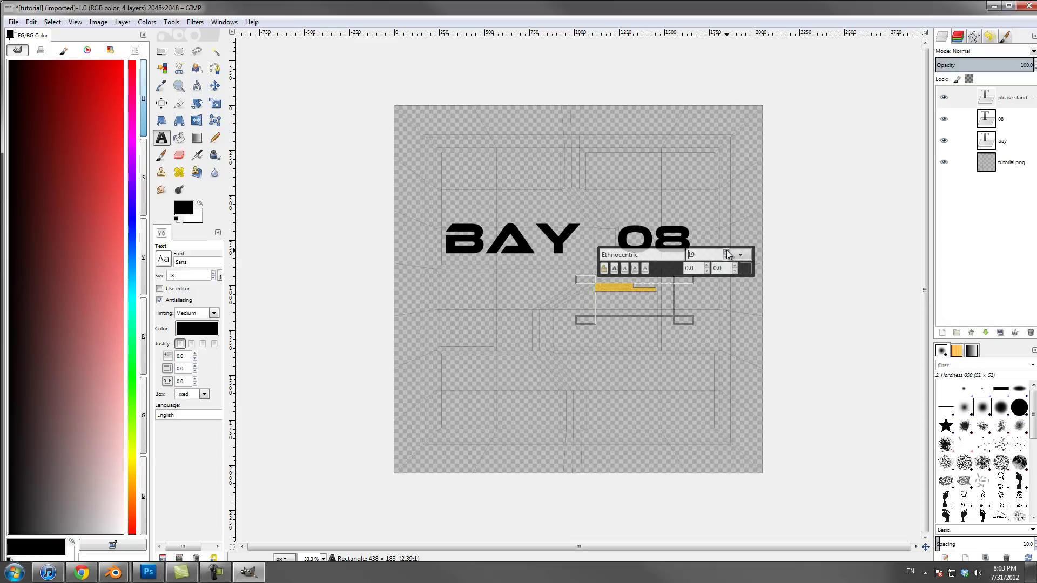
click(726, 259)
scroll(727, 258, down, 14)
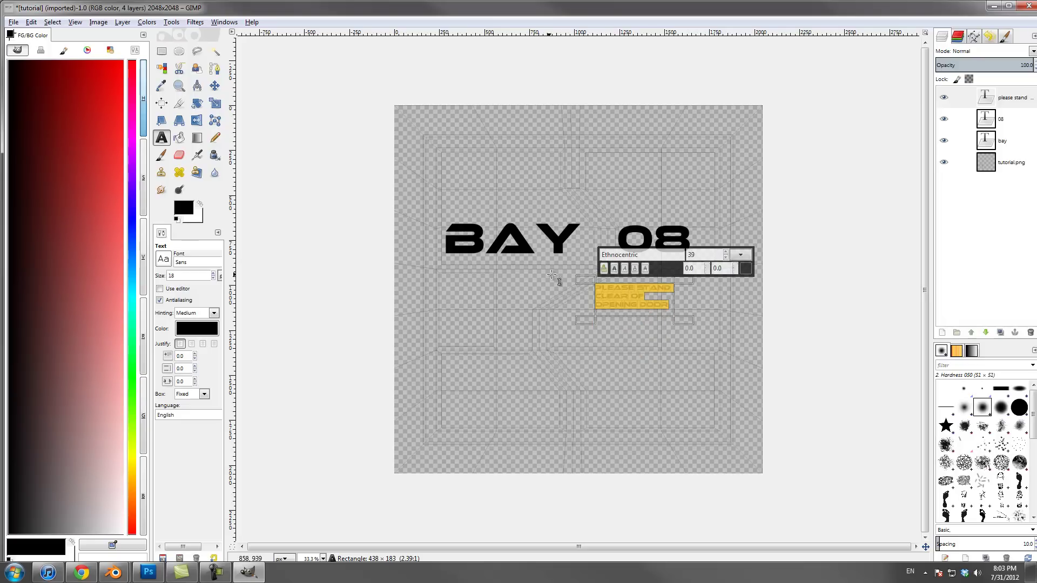
Right-justify the warning text and shorten its wording to "stand clear of opening door"
click(194, 346)
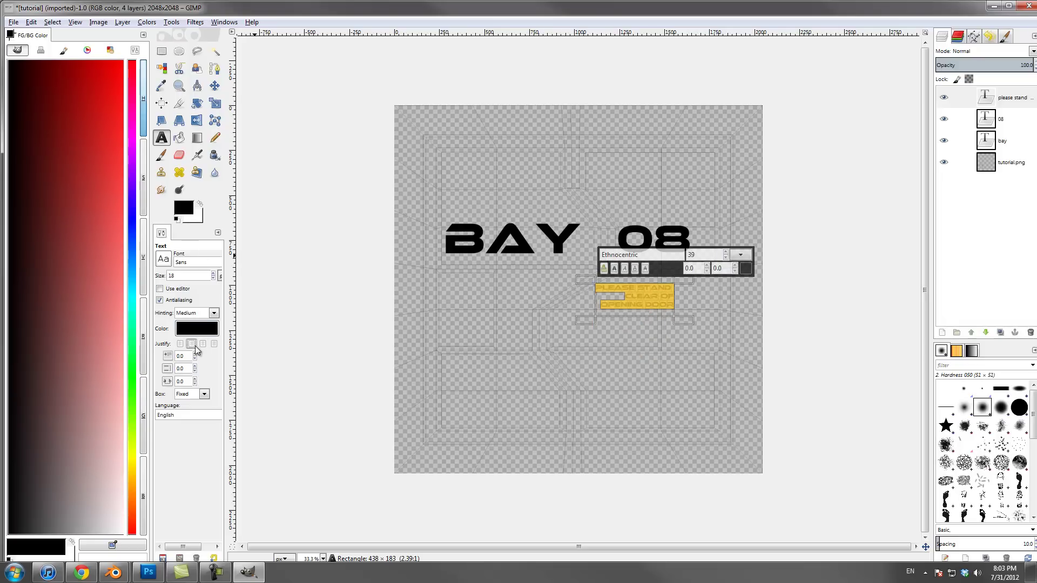
click(642, 297)
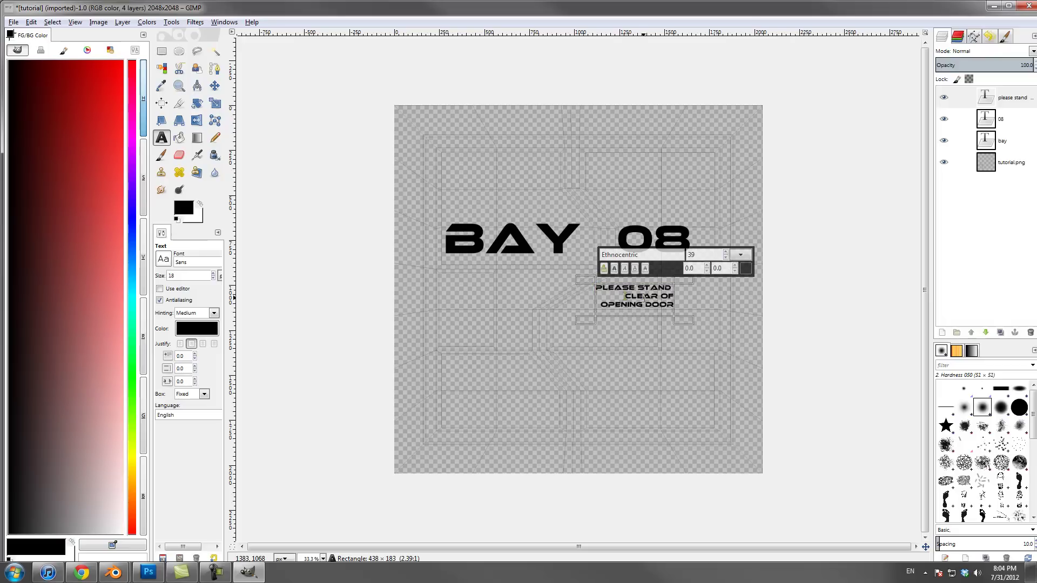
drag(637, 288, 542, 287)
key(BackSpace)
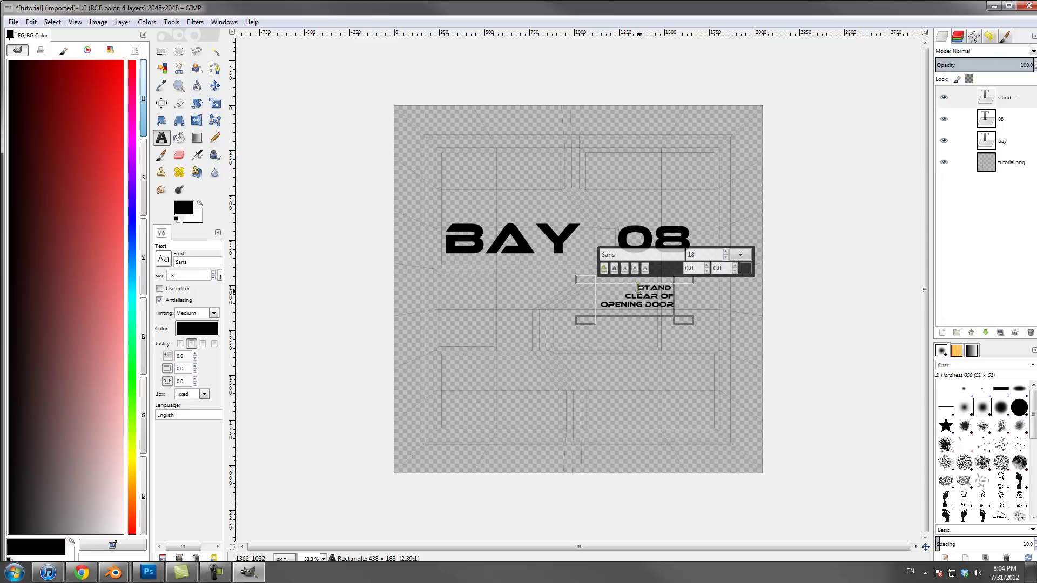
key(End)
key(Delete)
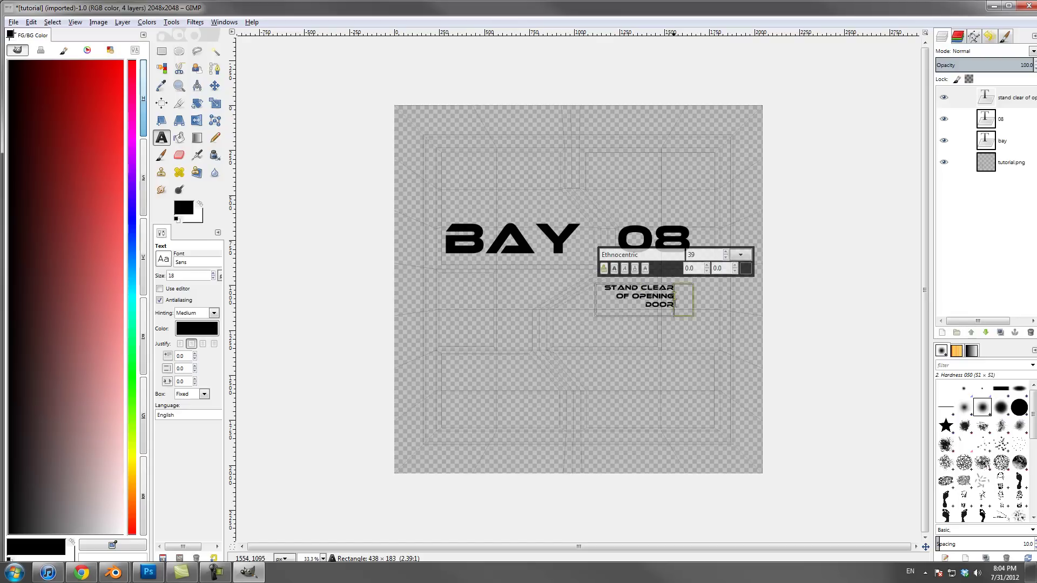
key(Delete)
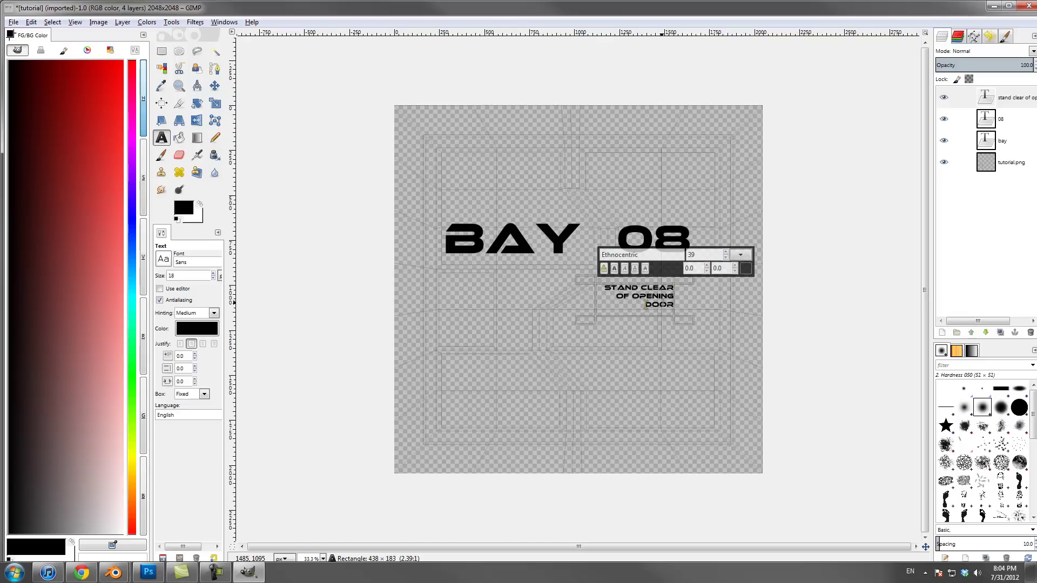
Set the warning text's size to 35 and resize its box to about 537 by 123 px, fitting two lines
drag(682, 320, 721, 327)
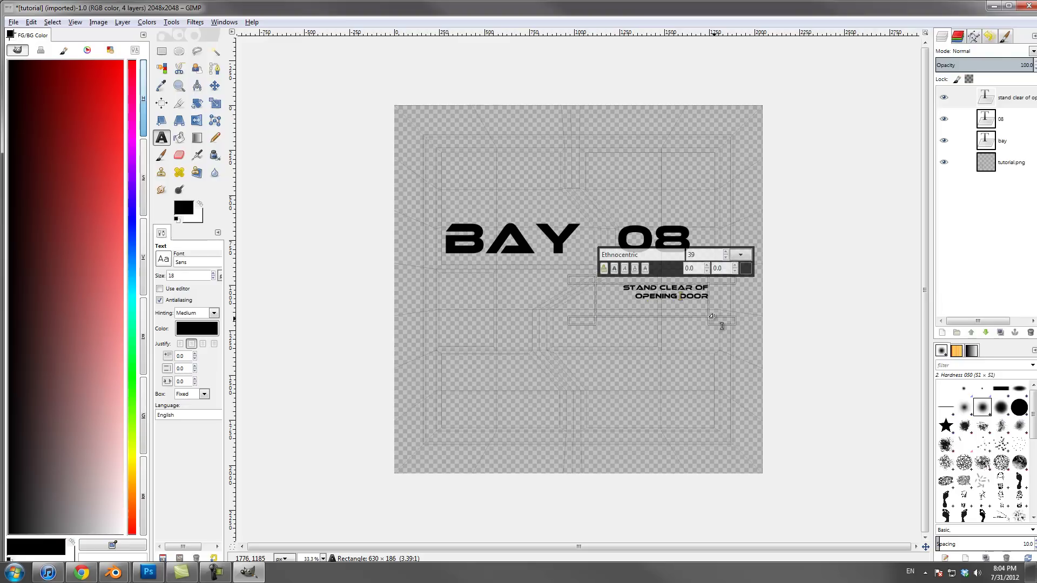
triple_click(671, 296)
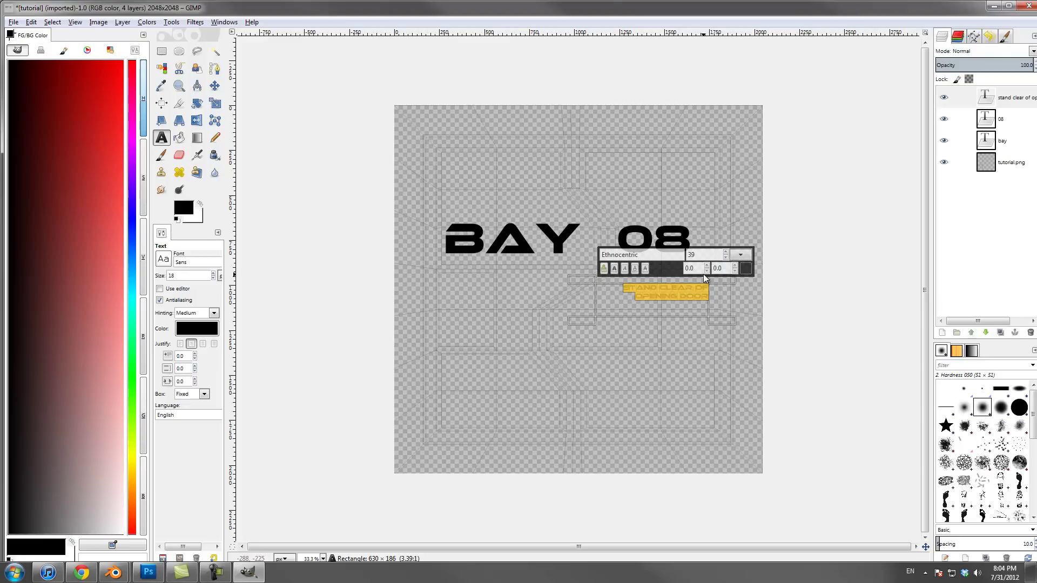
click(725, 257)
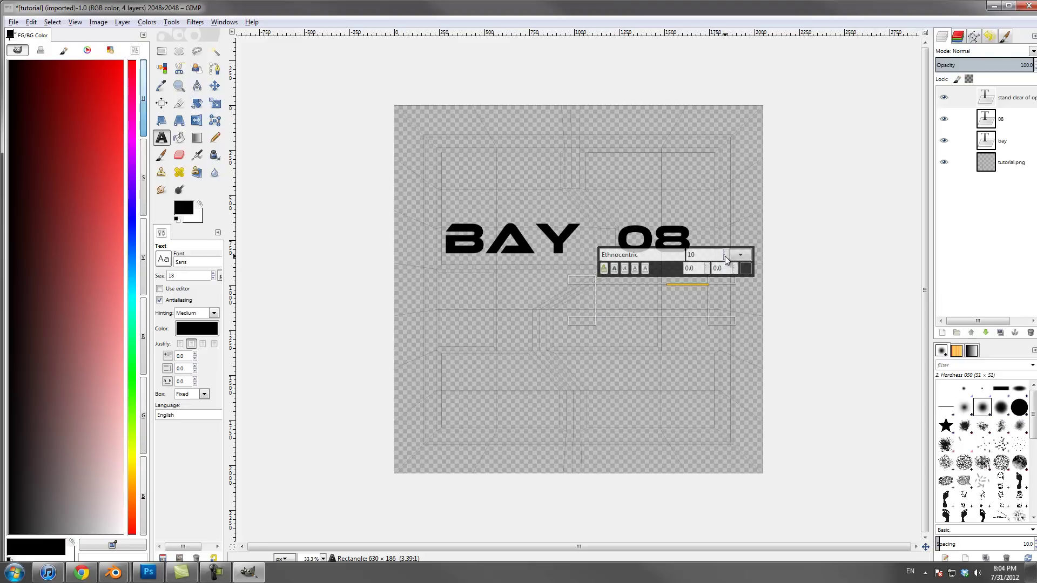
click(726, 252)
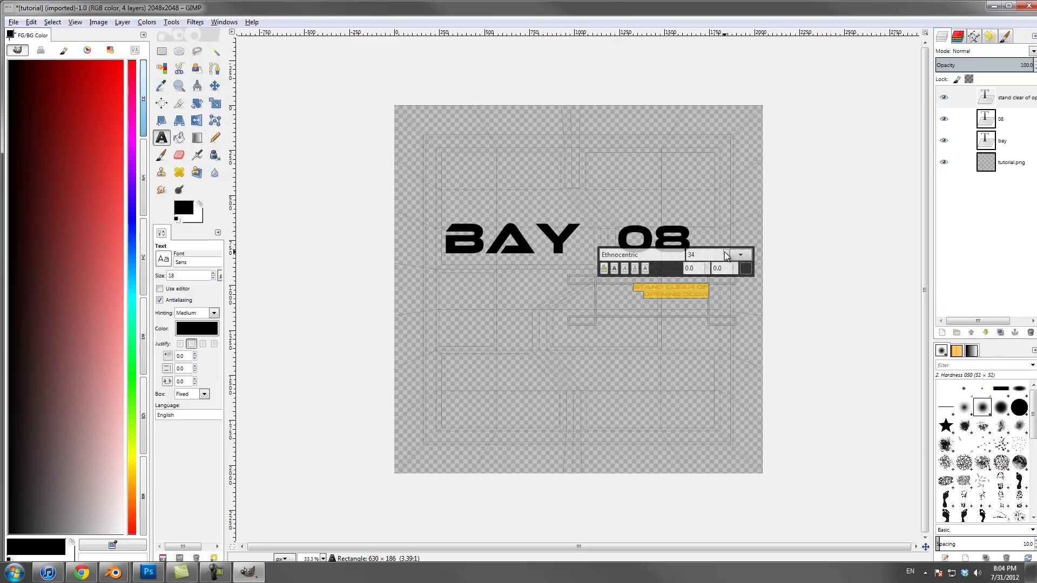
drag(717, 322, 608, 310)
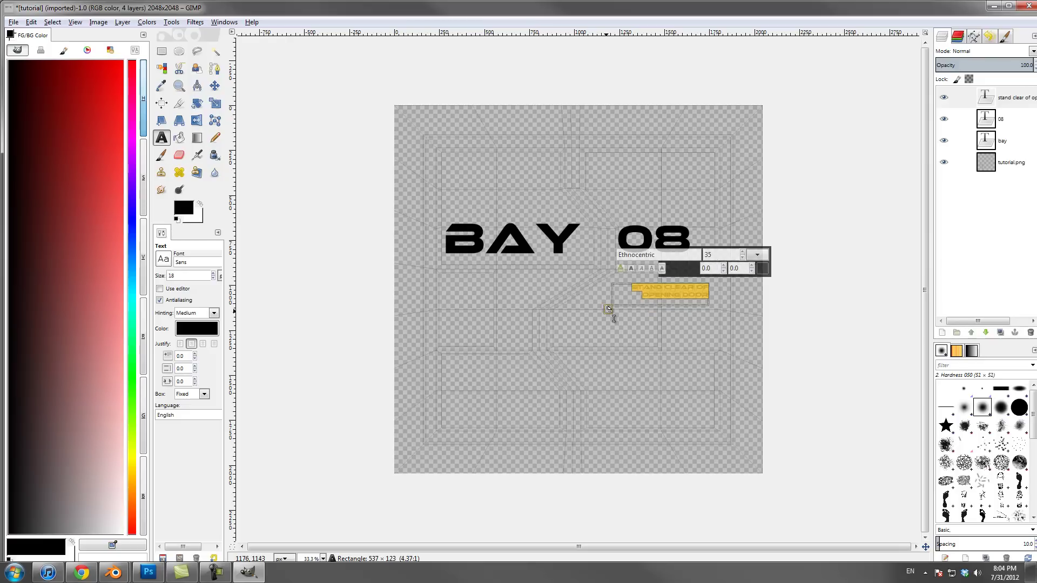
Move the warning text layer left and slightly up, beneath the gap between BAY and 08
click(214, 85)
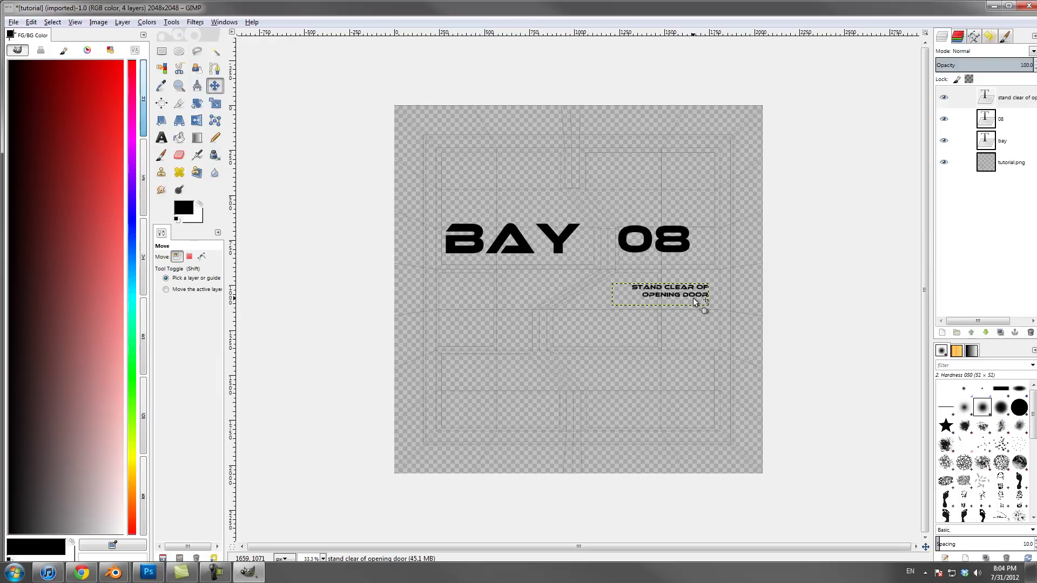
drag(680, 301, 617, 292)
key(ctrl+z)
Reduce the whole warning text to size 29
key(t)
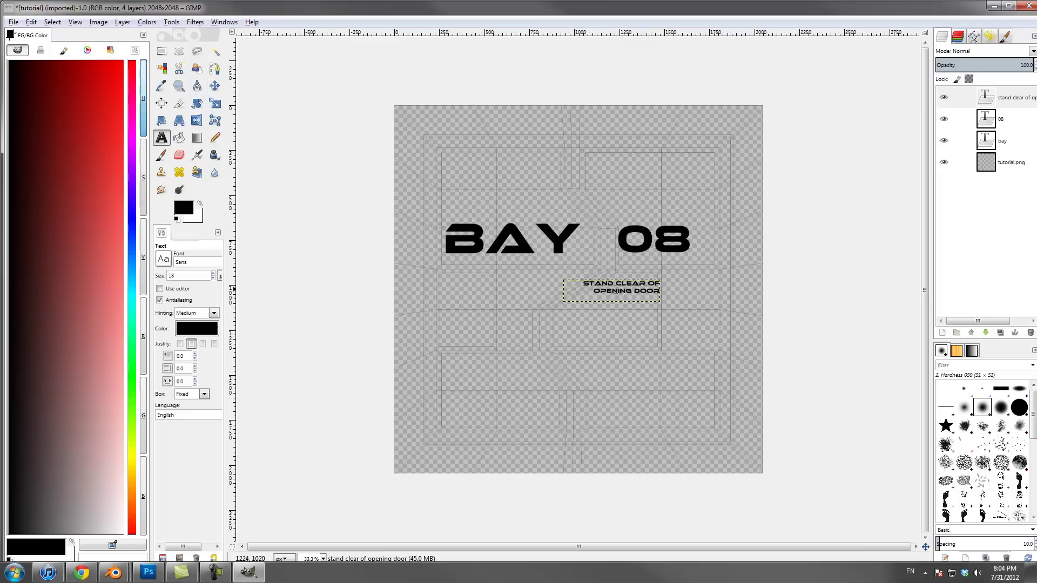
click(617, 292)
key(ctrl+a)
scroll(693, 253, down, 19)
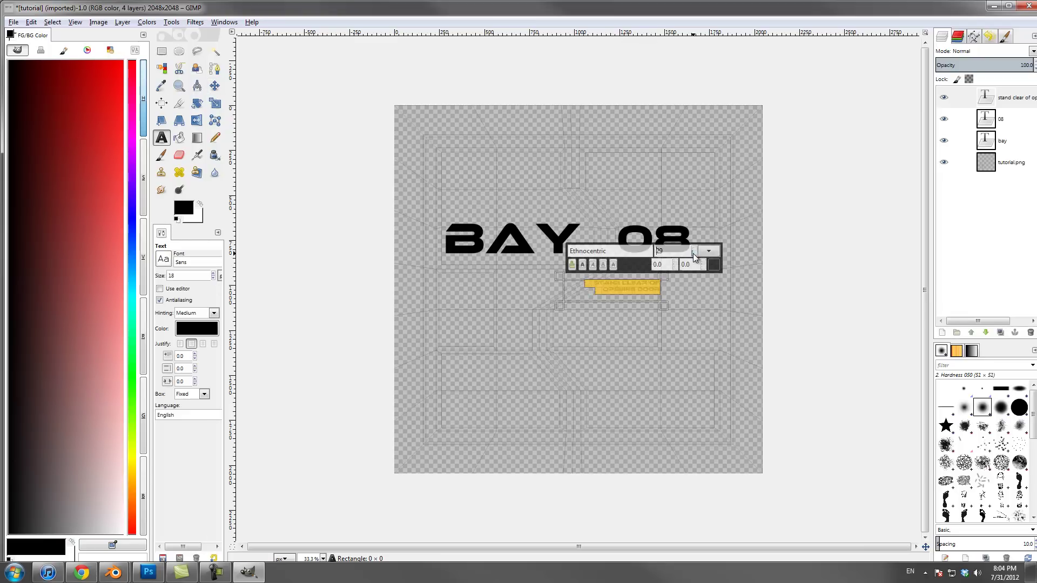
scroll(692, 248, up, 9)
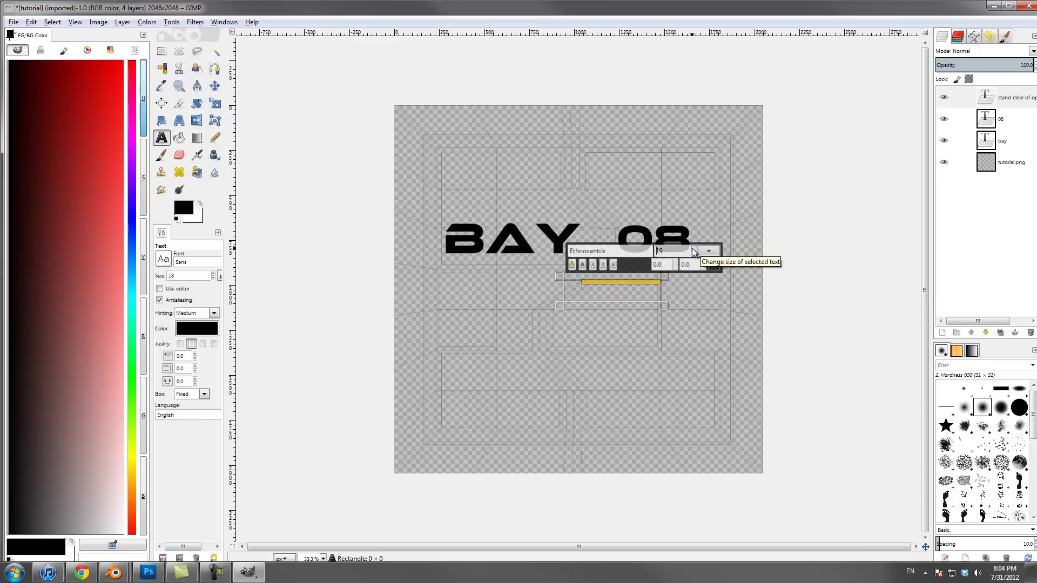
scroll(692, 247, up, 4)
drag(566, 305, 660, 294)
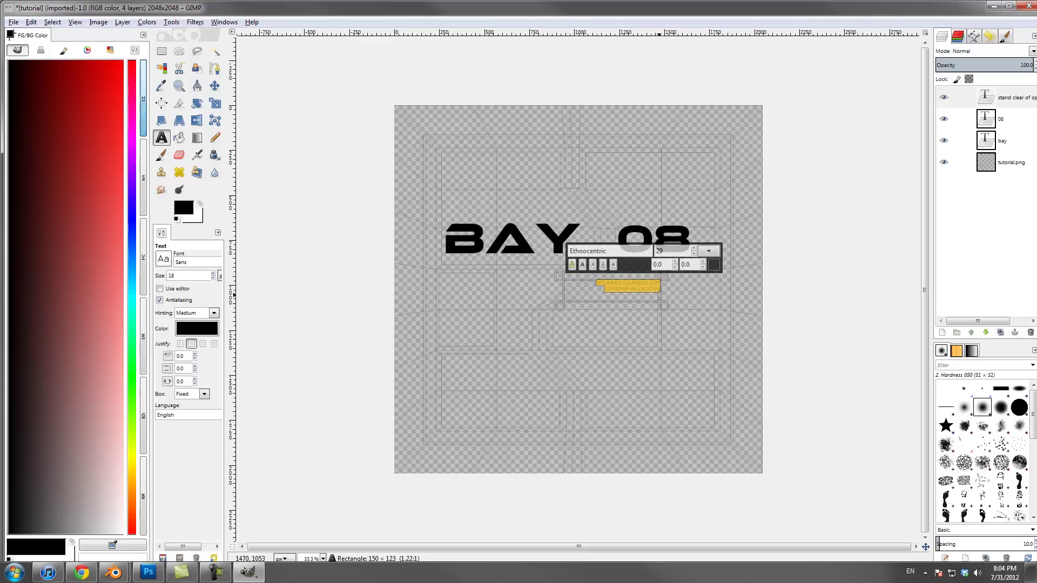
Move the warning text layer slightly lower, leaving more space beneath the BAY 08 lettering
click(215, 86)
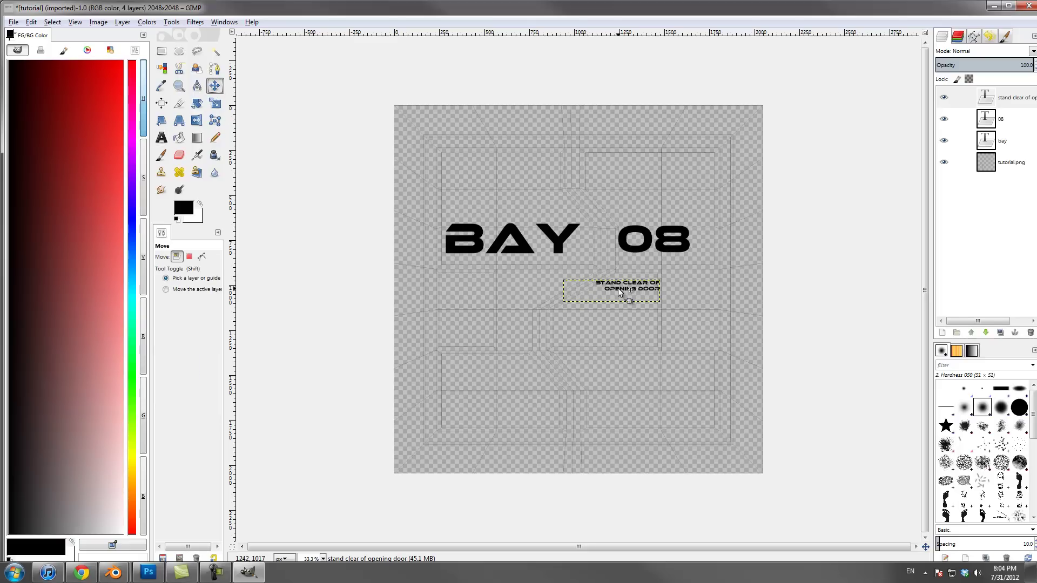
drag(618, 289, 620, 301)
key(ctrl+z)
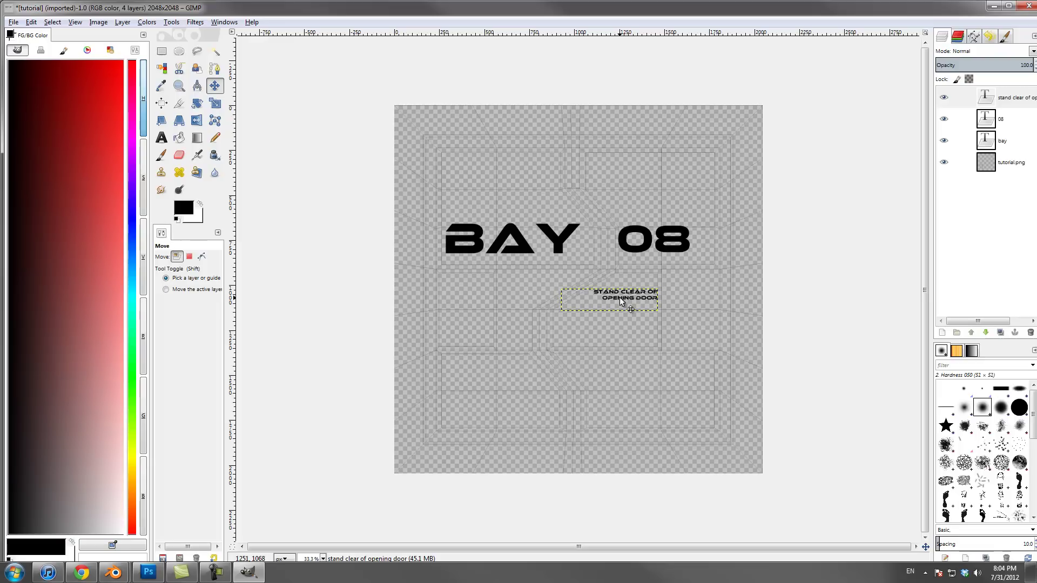
Change the color of the whole warning text to white (ffffff)
key(t)
click(624, 293)
key(ctrl+a)
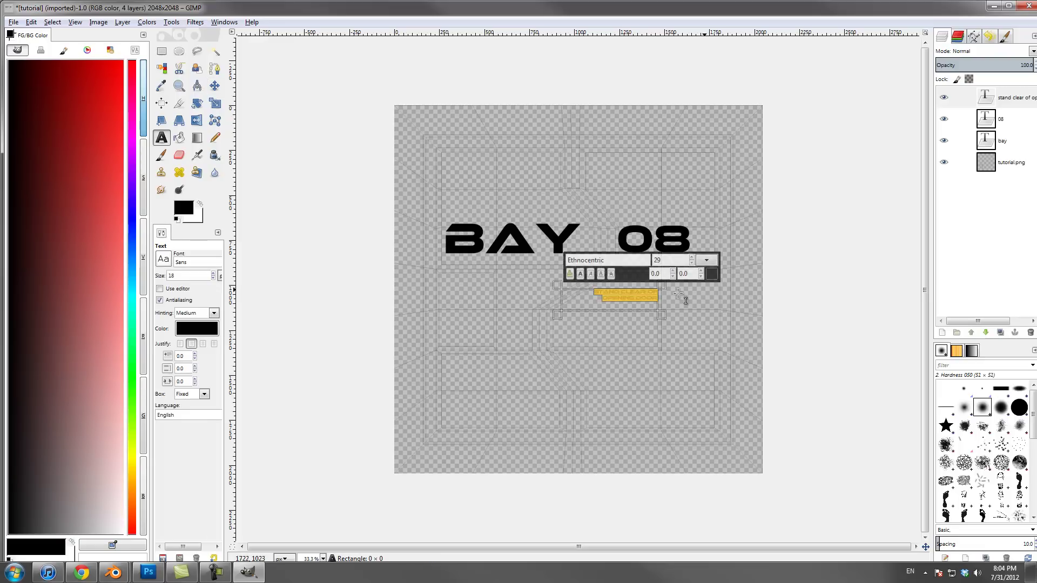
click(711, 273)
drag(73, 107, 173, 188)
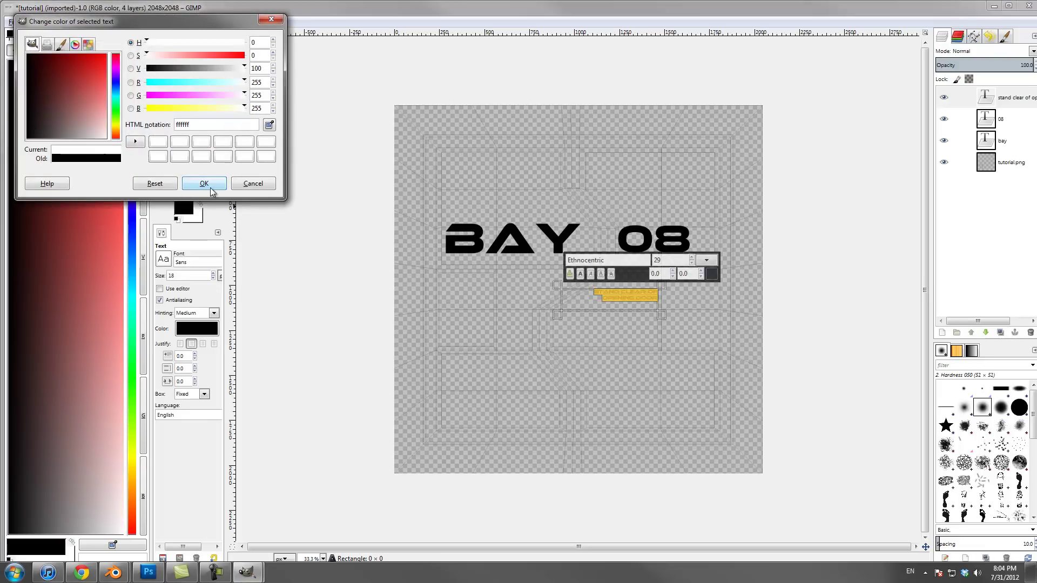
click(209, 187)
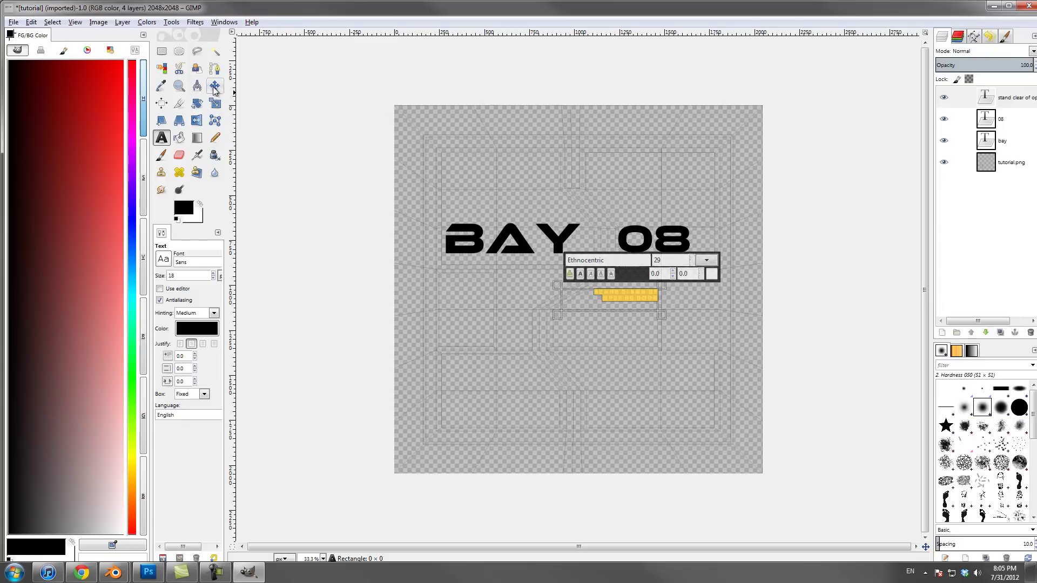
key(Escape)
Recolor the BAY text white (ffffff)
click(477, 240)
double_click(478, 241)
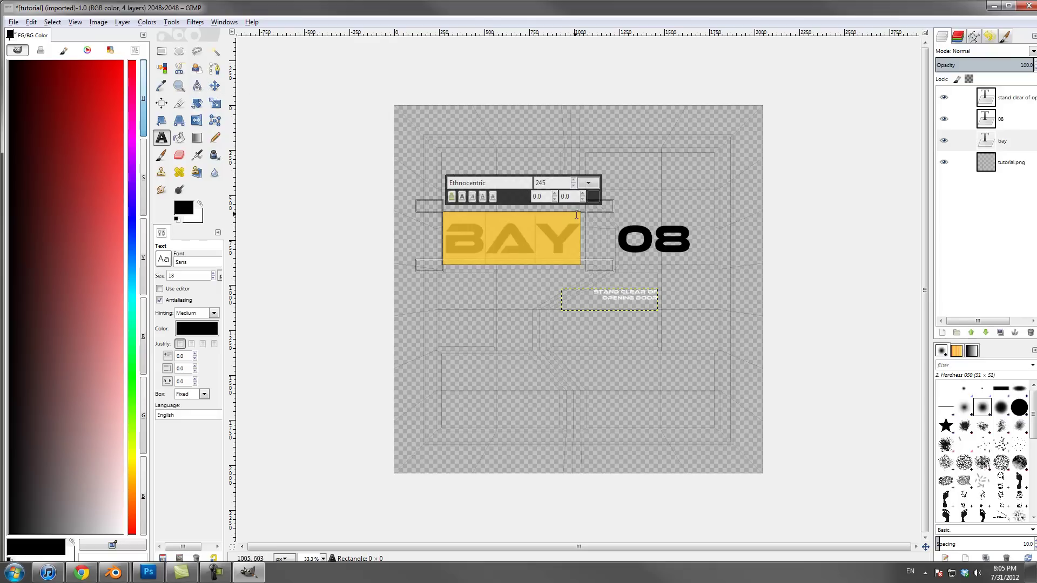
click(594, 196)
drag(116, 135, 174, 183)
click(215, 195)
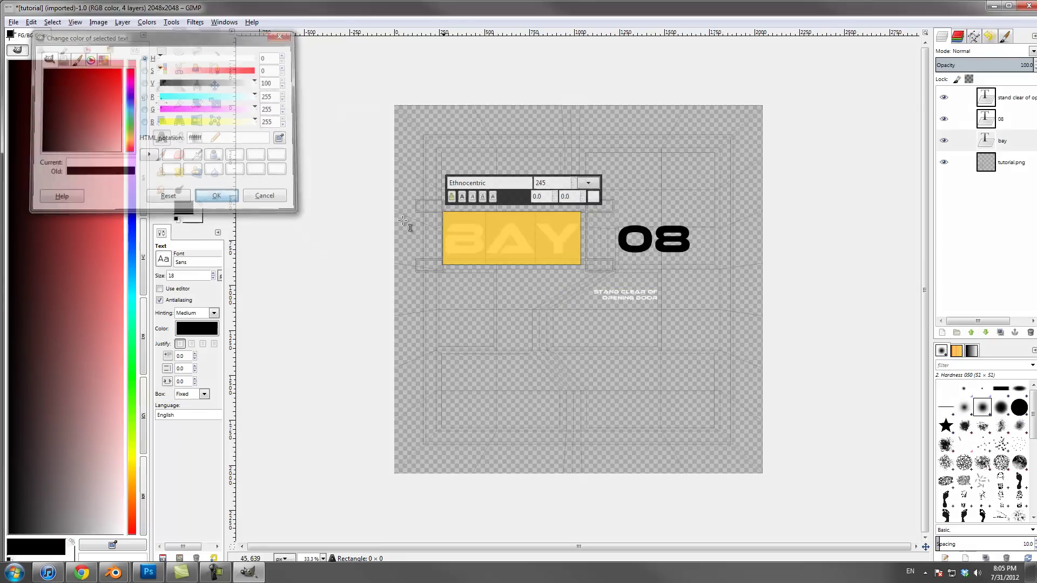
Recolor the 08 text white (ffffff) and finish editing it
click(675, 247)
double_click(659, 232)
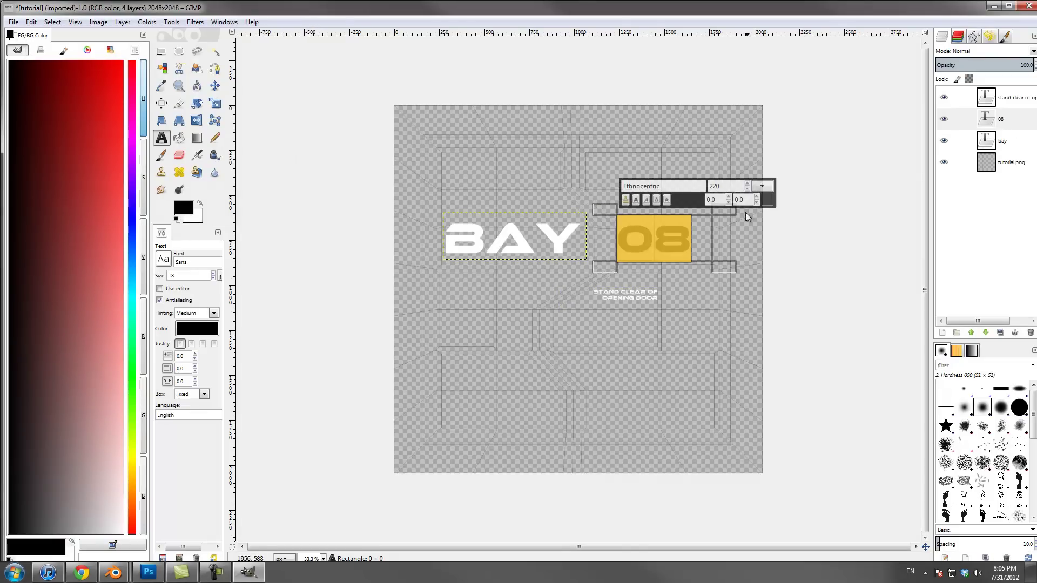
click(770, 202)
click(173, 155)
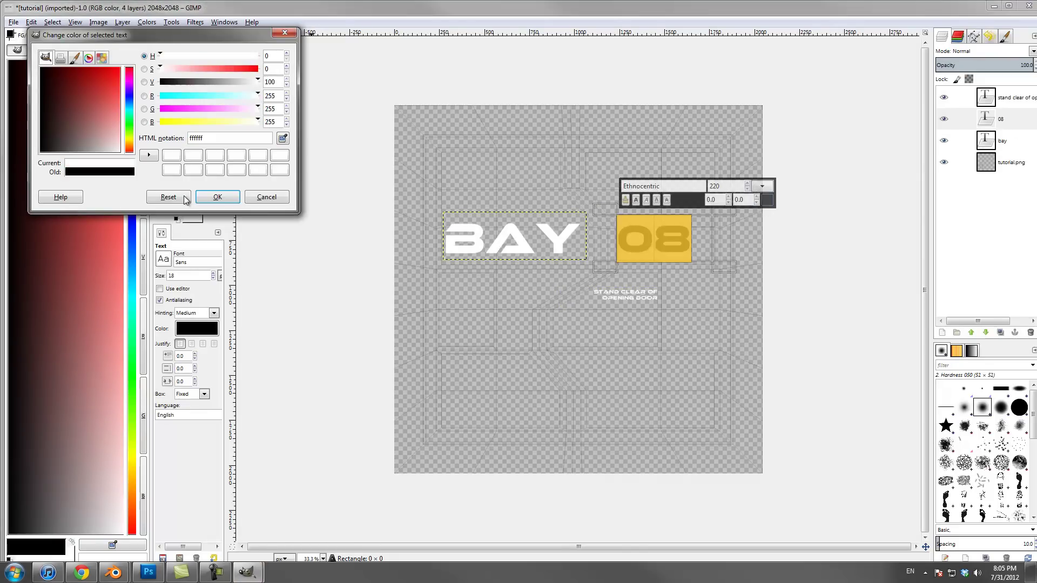
click(233, 202)
click(826, 256)
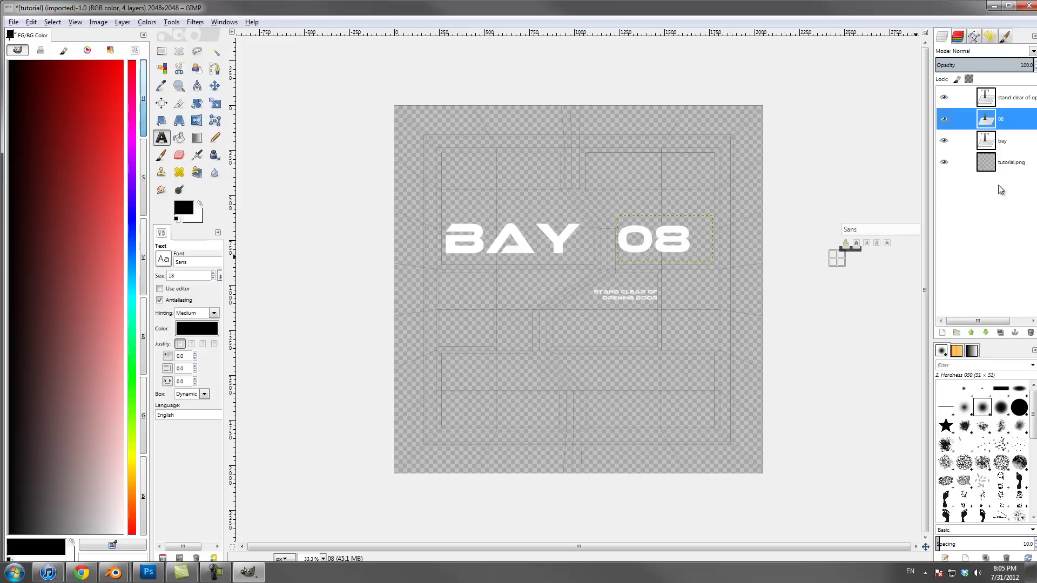
Add a 2048 by 2048 px layer filled with the background color directly above the tutorial.png layer
click(1003, 167)
click(941, 332)
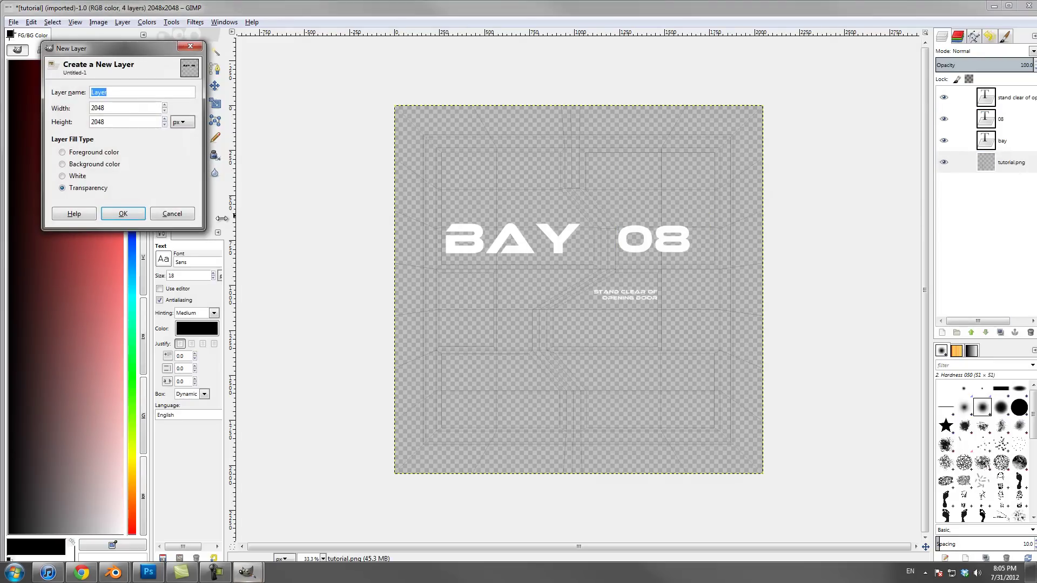
click(95, 164)
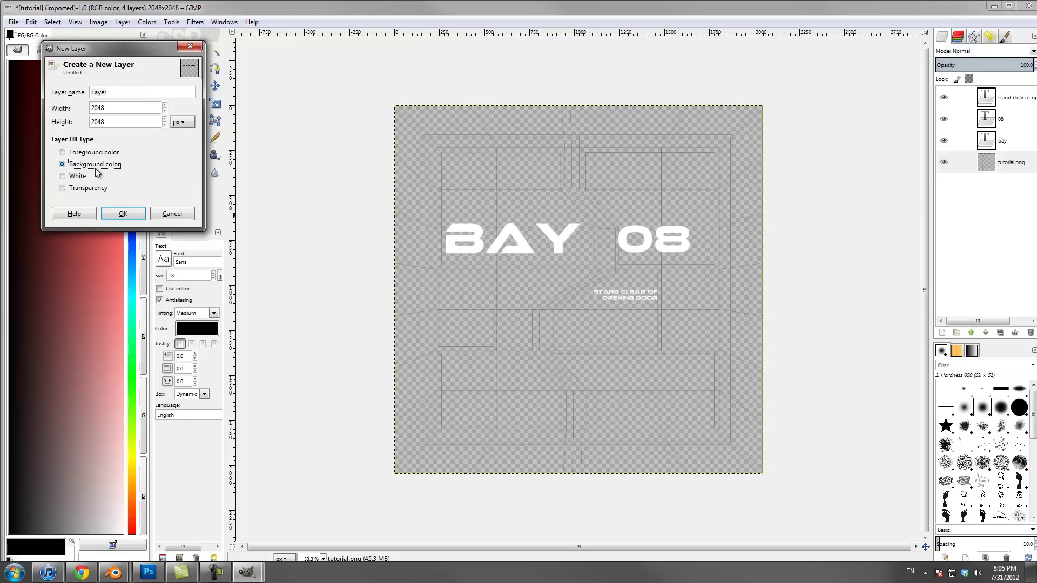
click(113, 211)
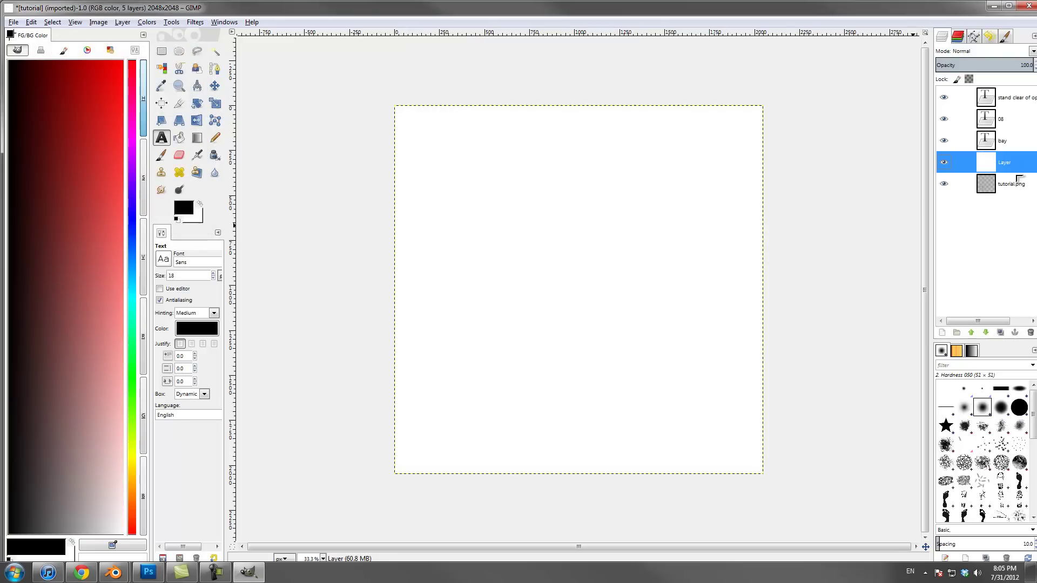
Undo the addition of the filled layer above the tutorial.png layer
mouse_move(1013, 196)
mouse_down()
mouse_move(1004, 153)
mouse_move(999, 207)
mouse_move(1000, 197)
mouse_up()
key(ctrl+z)
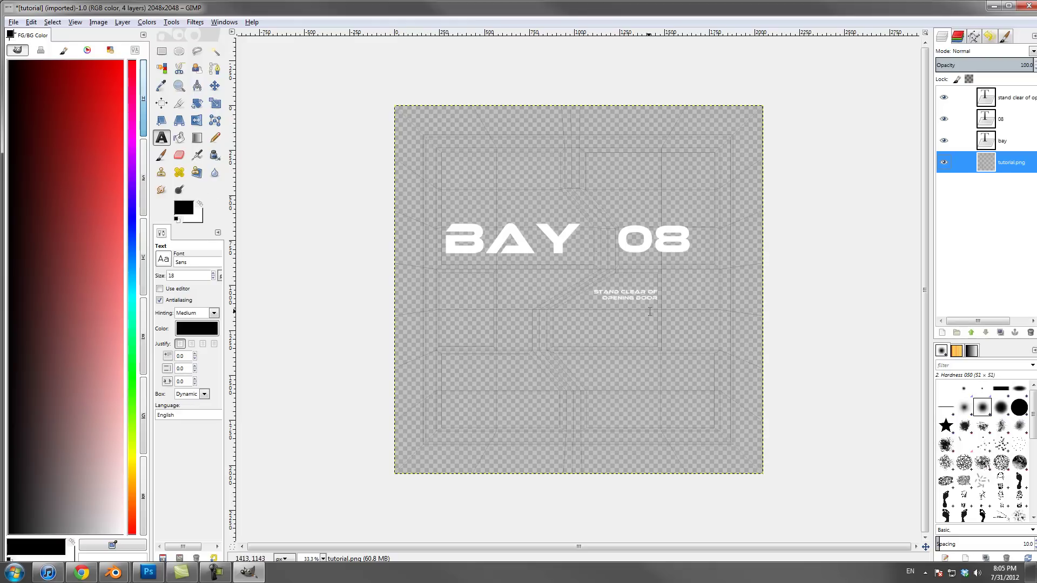
Switch to Photoshop to examine the hazard stripes on the door in final.psd and the Paint Bucket's pattern options, returning to GIMP
click(148, 572)
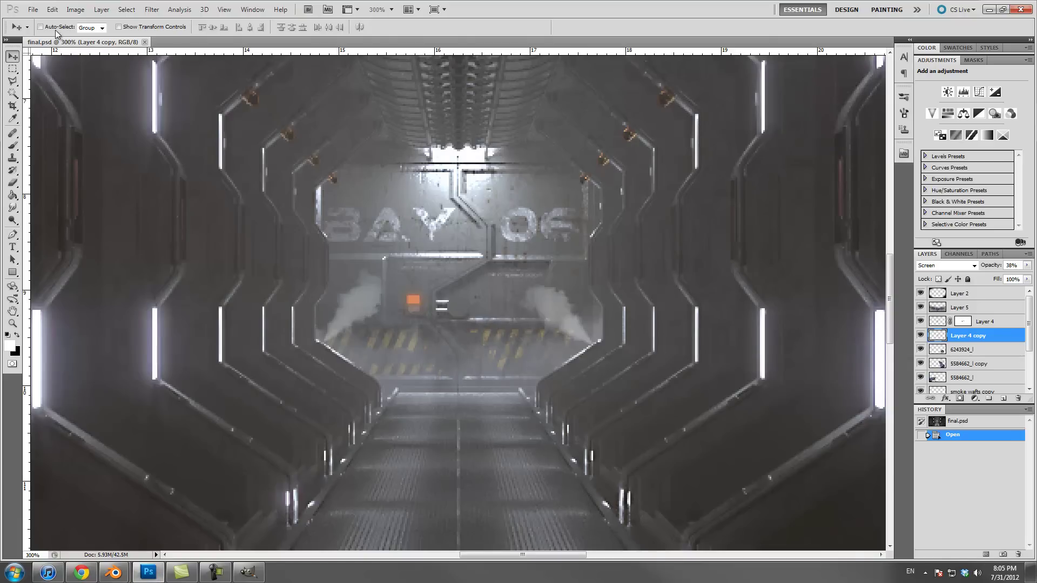
click(13, 194)
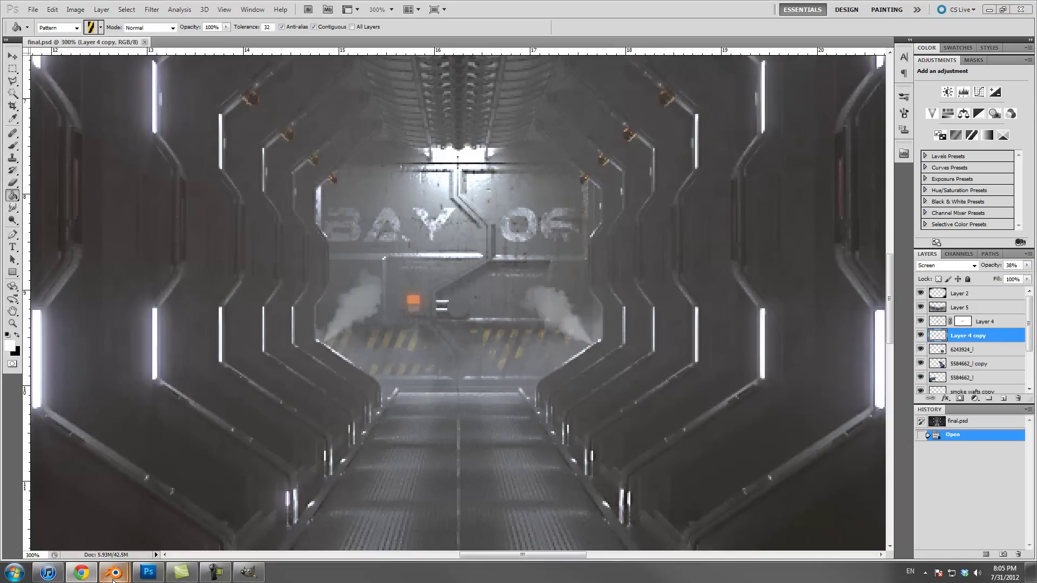
click(250, 573)
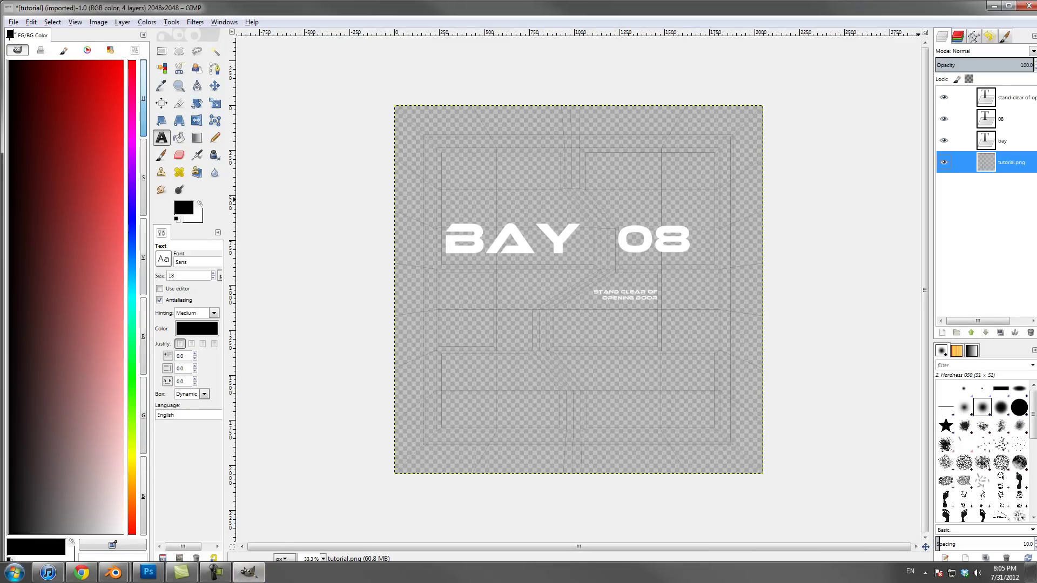
Switch to the browser's Stripe Generator page and review the fullscreen preview, stripe size, orientation and pattern of the black and yellow stripes
key(alt+Tab)
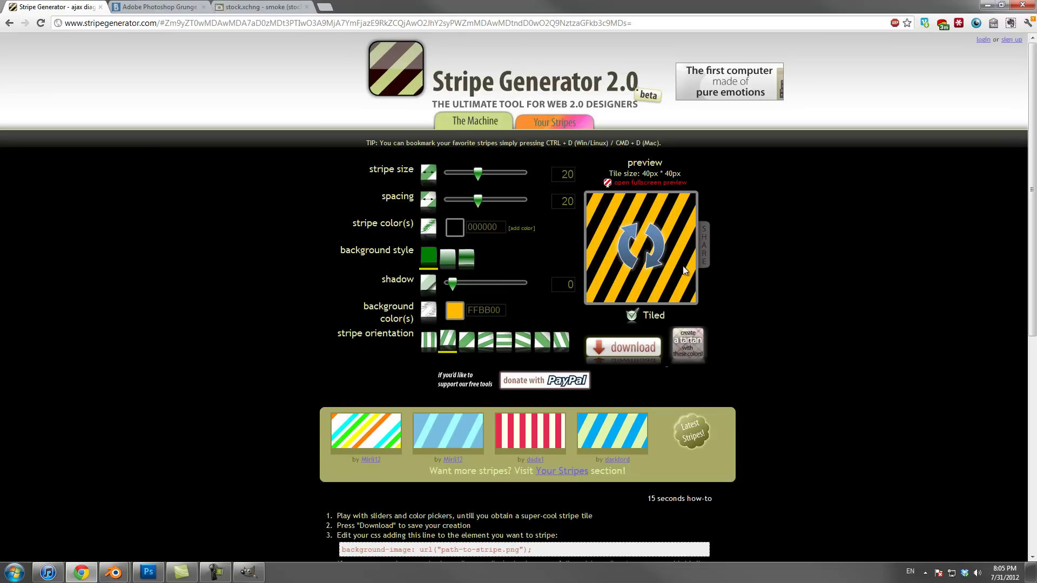
click(645, 184)
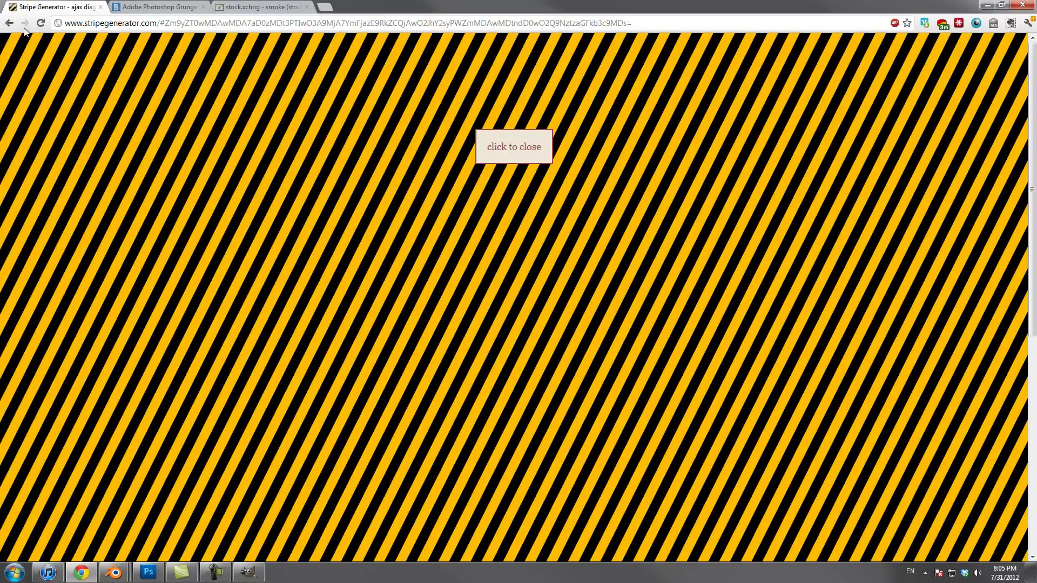
click(530, 145)
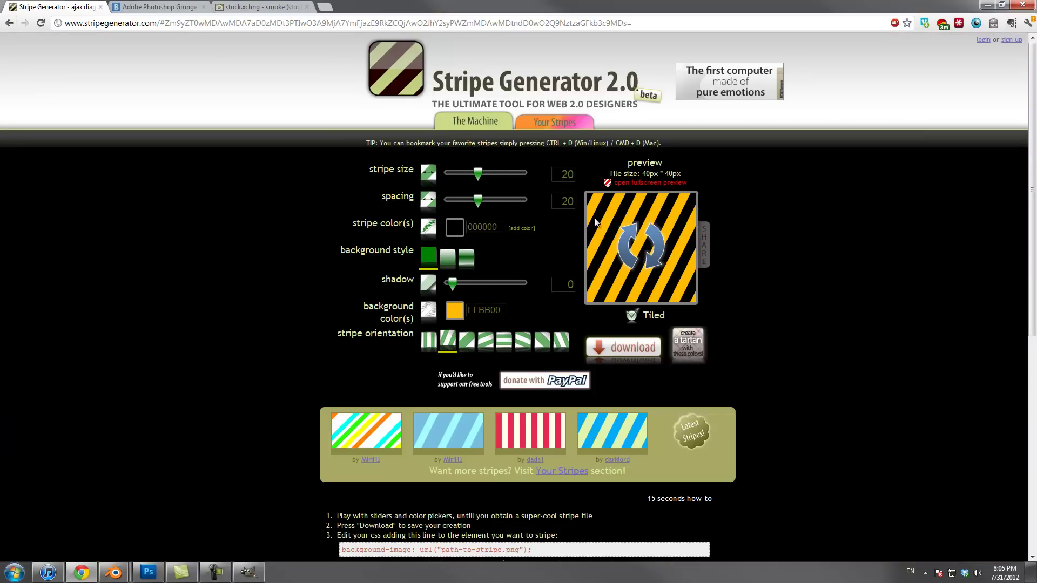
click(572, 177)
click(451, 349)
click(646, 251)
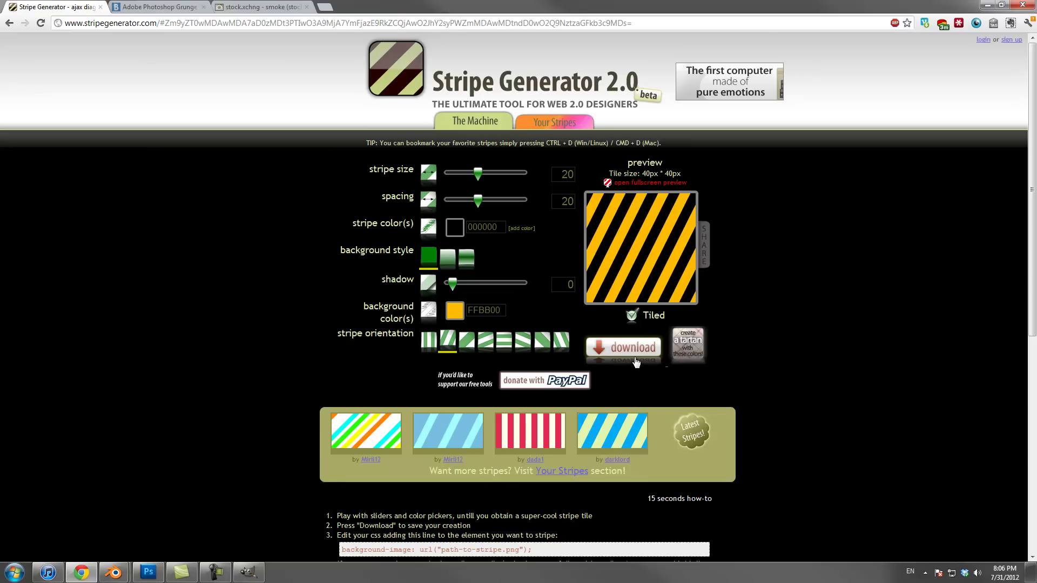
Open the stripe pattern's fullscreen preview, capture it into Snagit Editor and copy the whole captured image
click(640, 183)
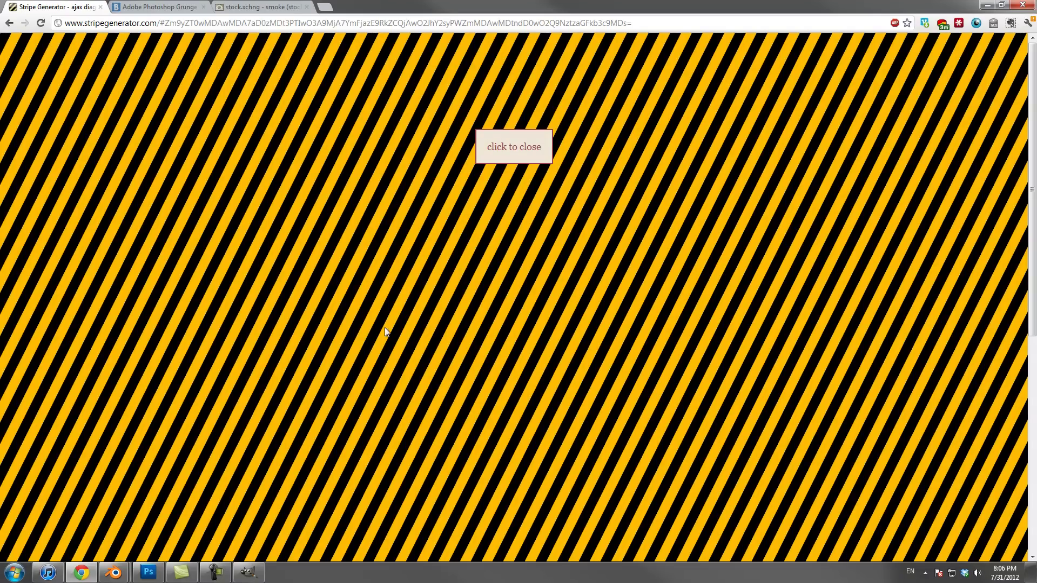
key(Print)
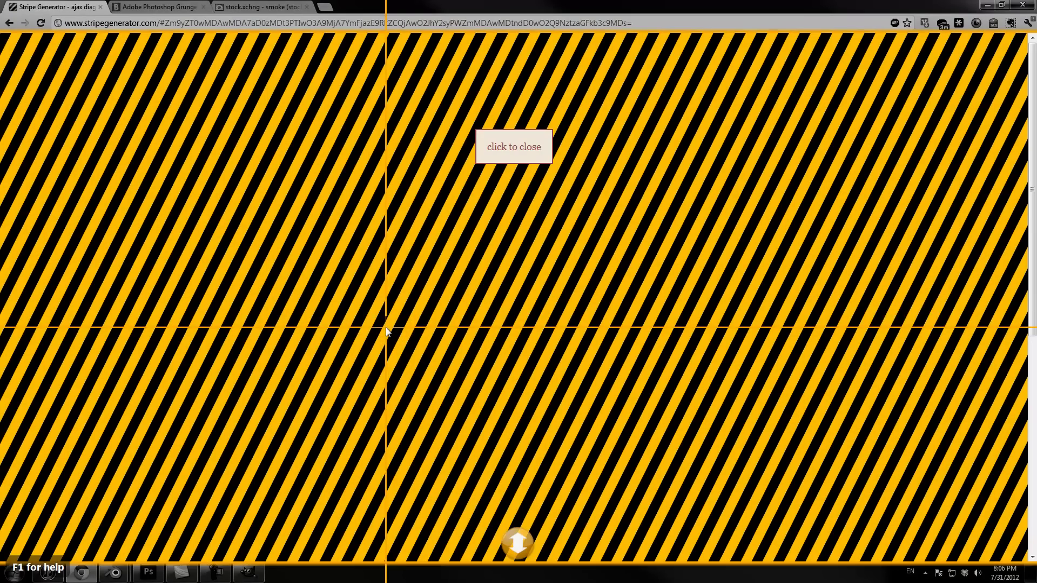
click(3, 41)
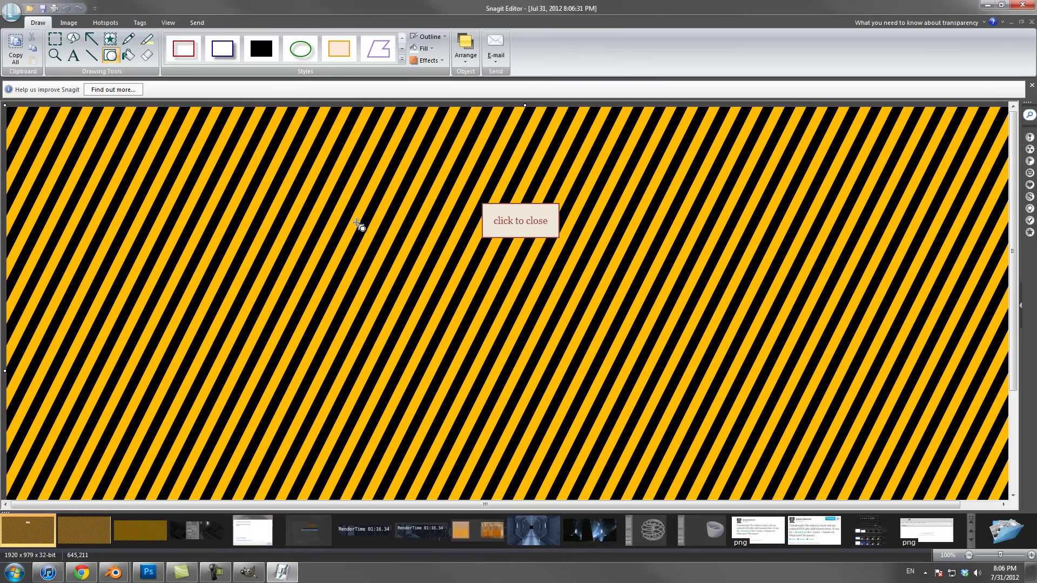
key(ctrl+a)
Switch to GIMP, paste the captured stripes as a floating selection and move them down over the lower part of the door layout
click(147, 574)
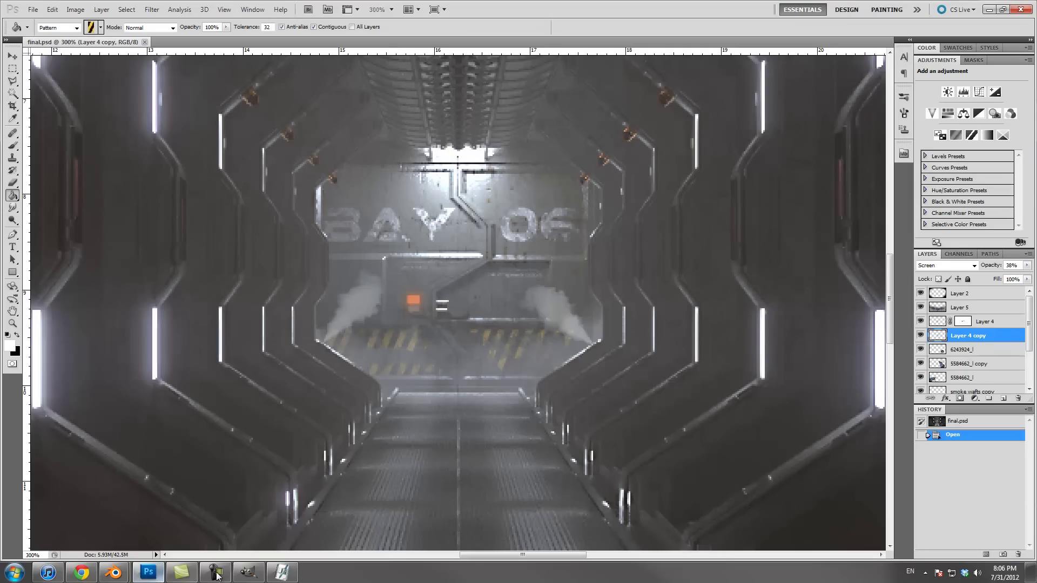
click(249, 574)
key(ctrl+v)
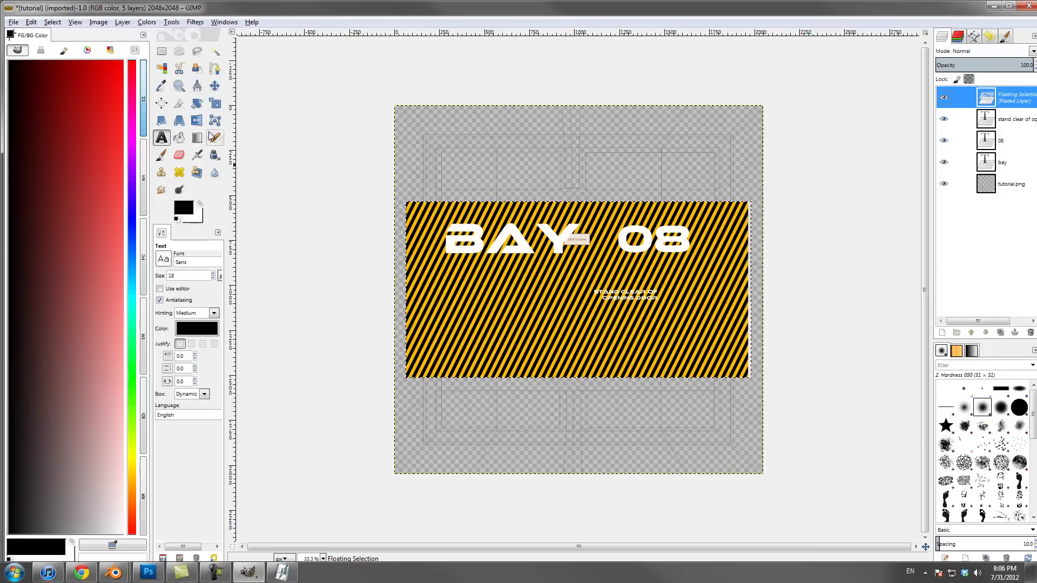
click(215, 86)
drag(563, 326, 601, 374)
Trim the pasted stripes to a horizontal band along the lower door area with Rectangle Select and turn the floating selection into a new layer
key(r)
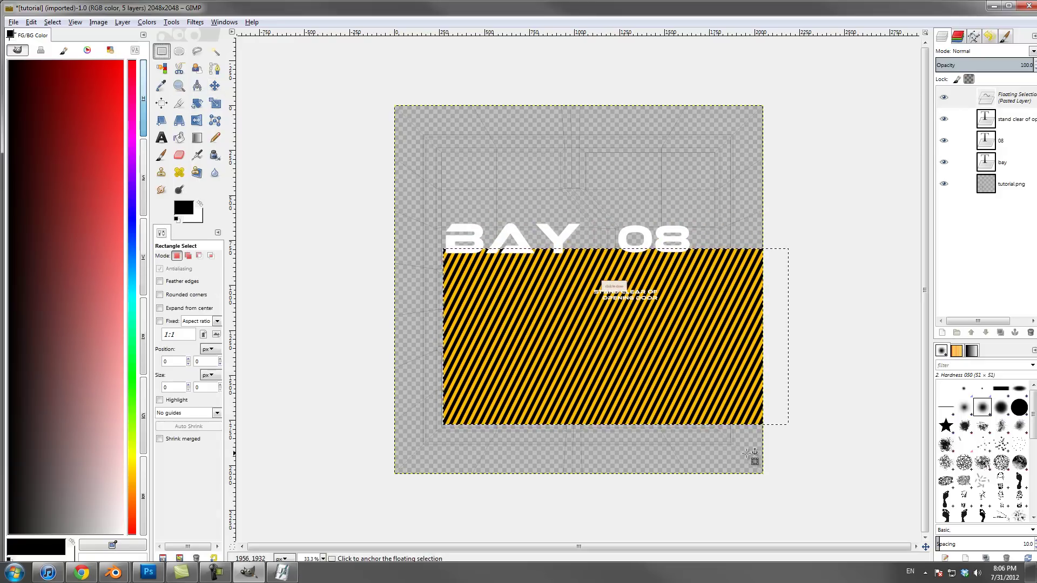
mouse_move(713, 431)
mouse_down()
mouse_move(695, 361)
mouse_move(437, 366)
mouse_up()
key(ctrl+z)
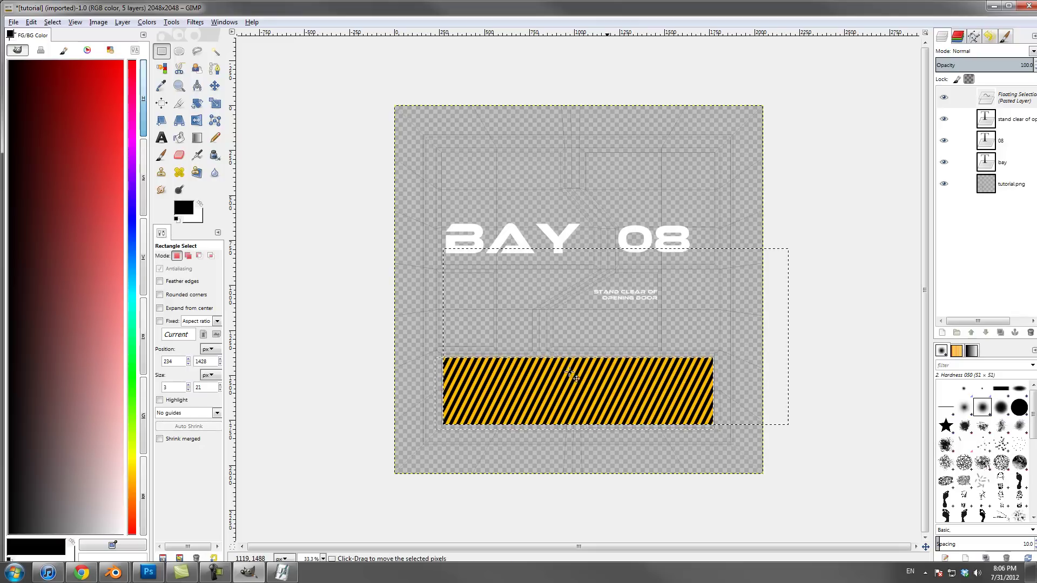
key(ctrl+shift)
key(ctrl)
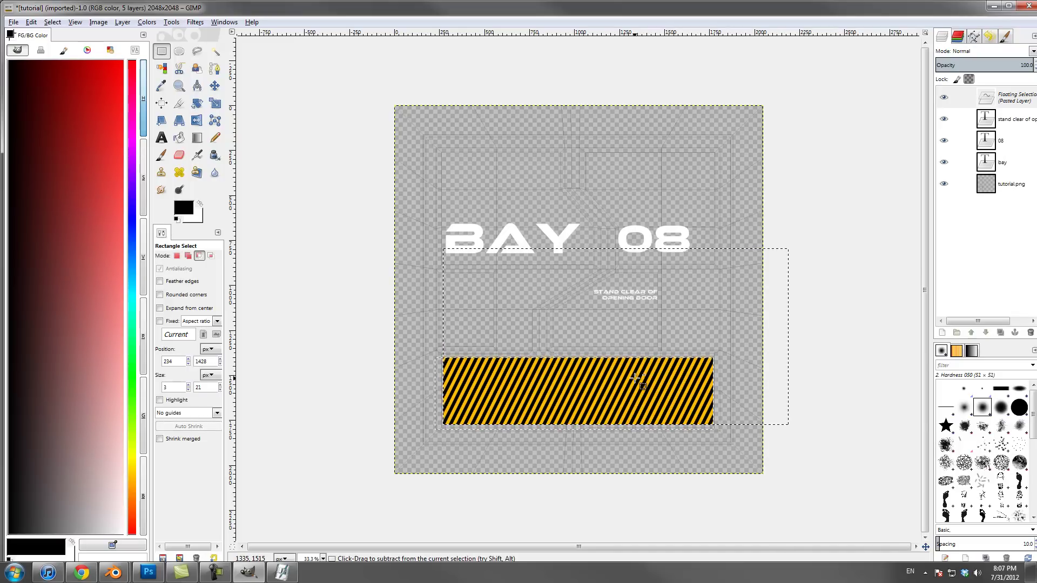
key(Delete)
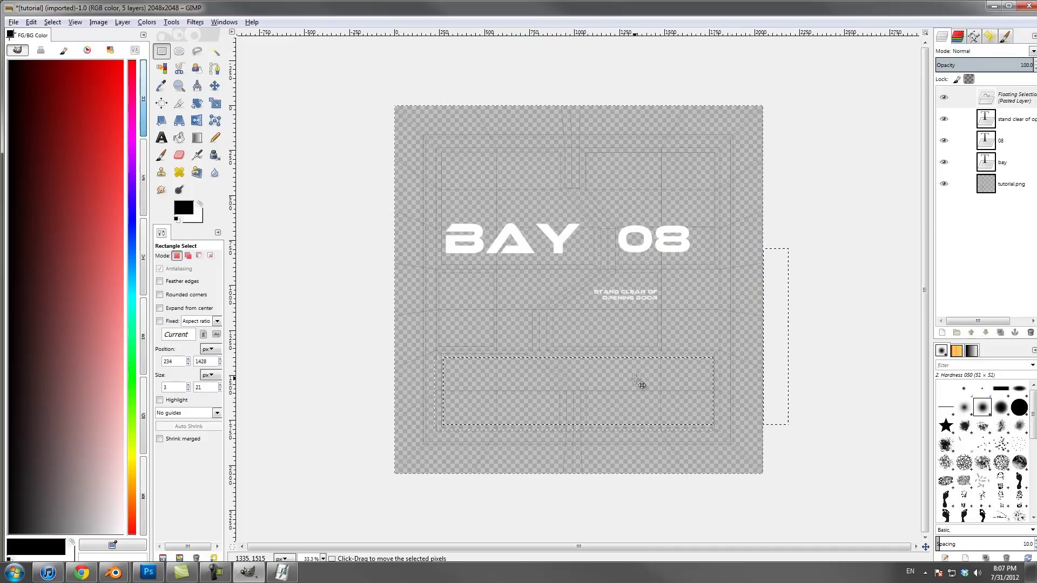
right_click(1009, 94)
click(974, 117)
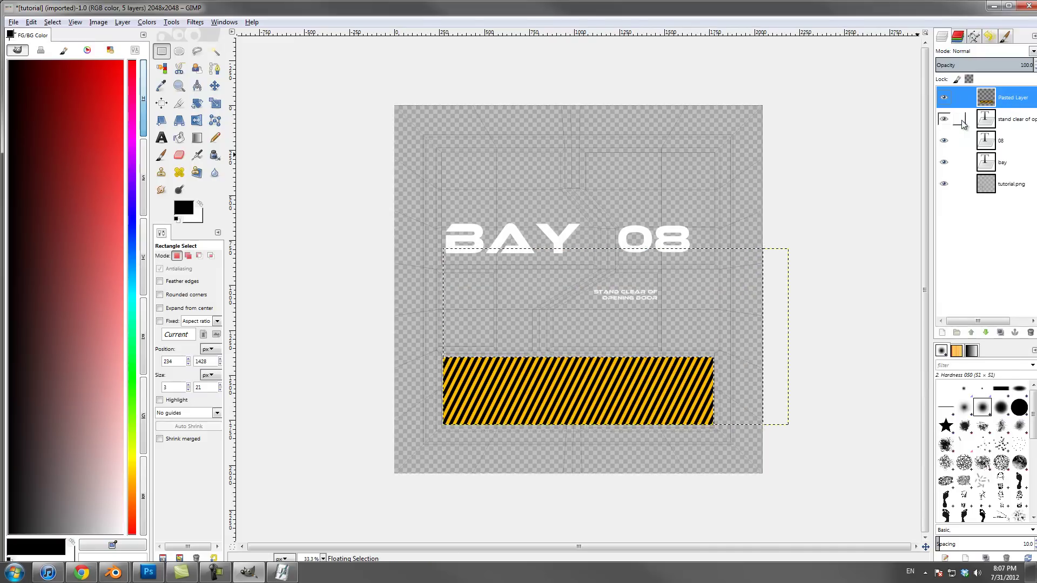
Merge the stripe layer down through the warning, 08 and bay text layers into one layer above tutorial.png and clear the selection
click(1010, 116)
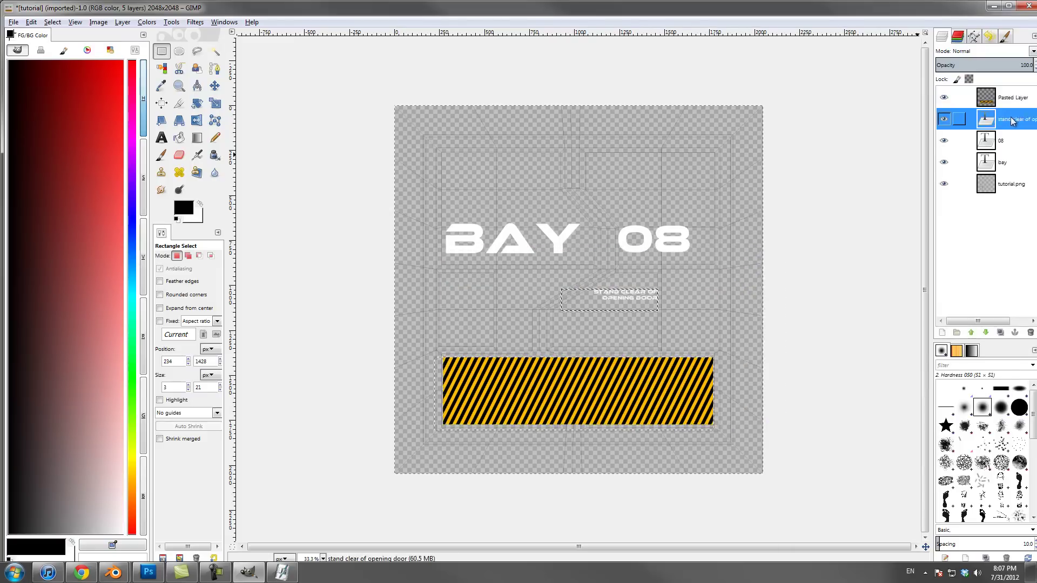
right_click(1007, 101)
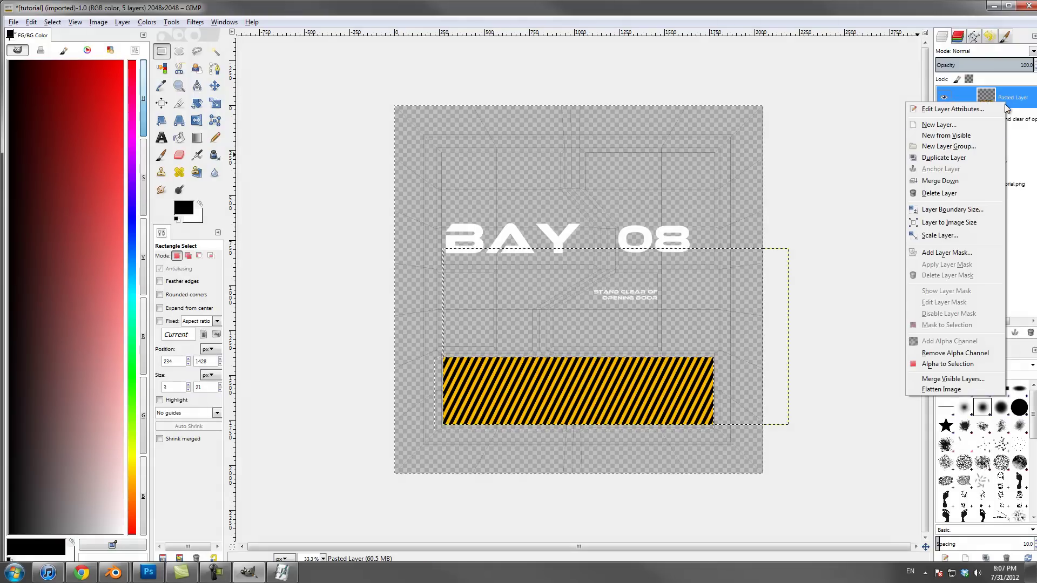
click(944, 182)
right_click(1010, 100)
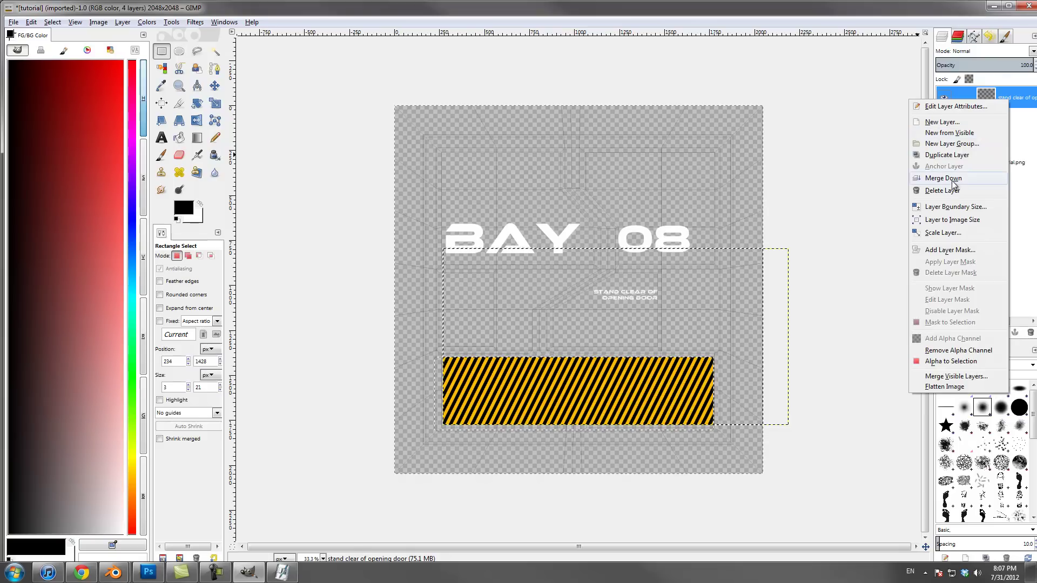
click(955, 183)
right_click(1006, 98)
click(955, 176)
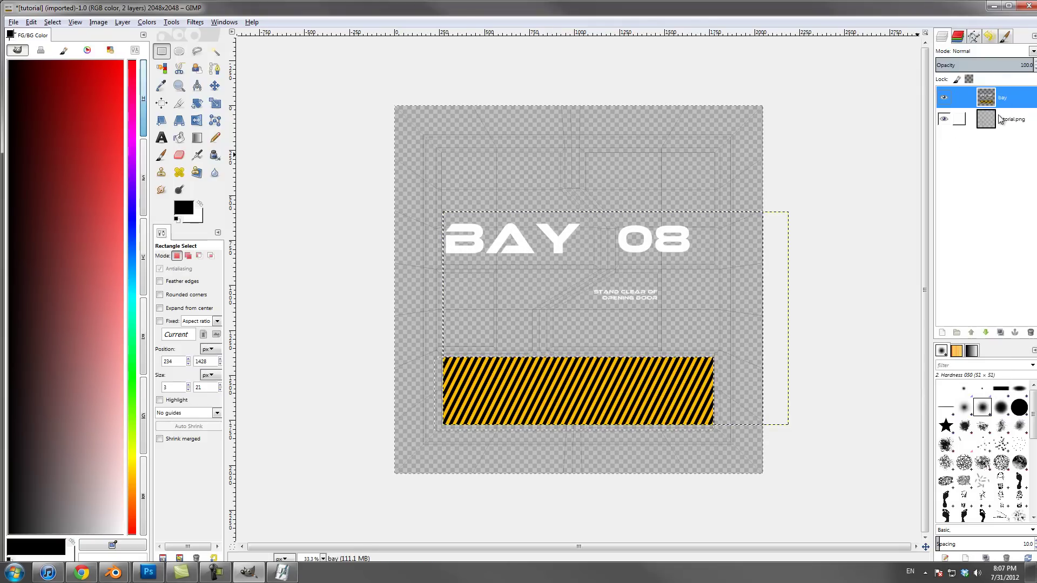
click(827, 208)
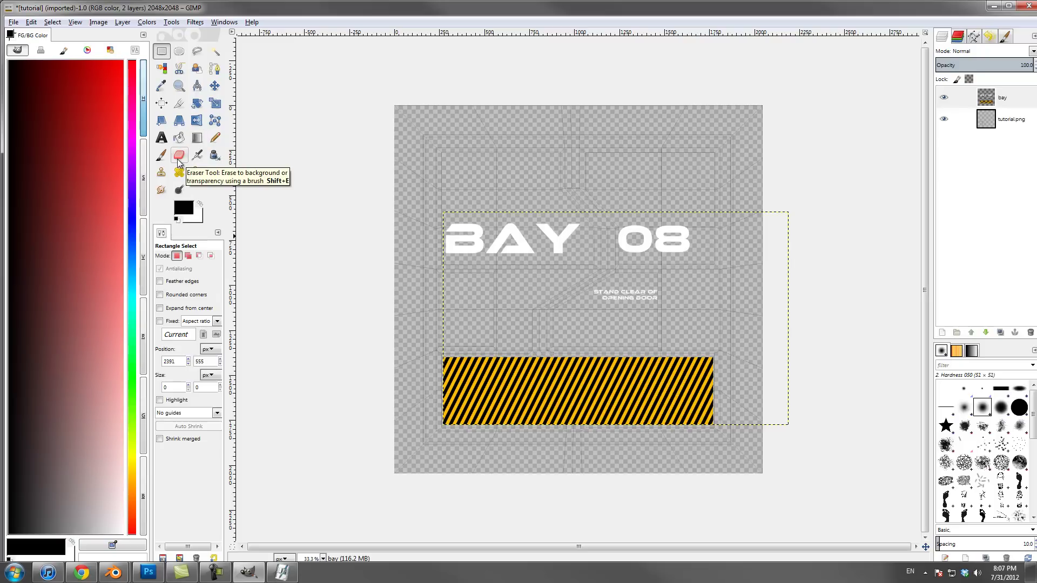
Activate the Eraser tool and browse its available brushes
click(179, 160)
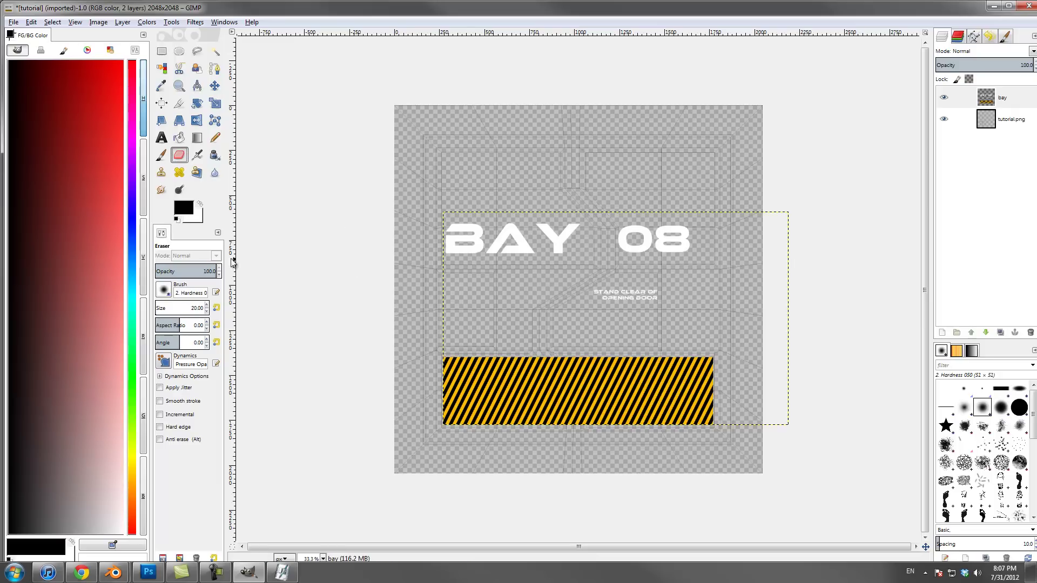
click(165, 290)
drag(249, 345, 249, 395)
Switch to the browser and view the Adobe Photoshop Grunge Brushes 2012 page on Brusheezy
click(81, 572)
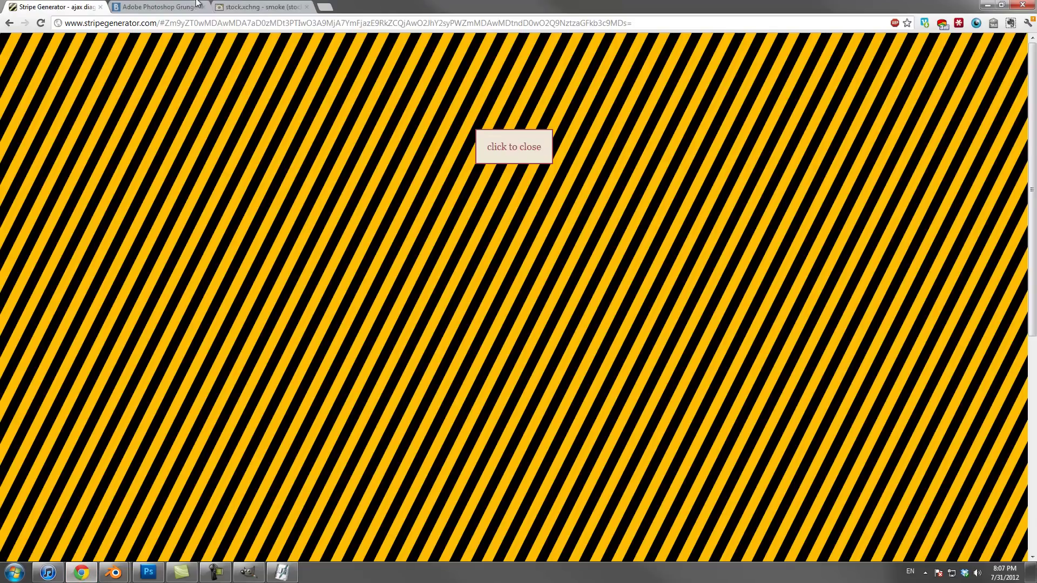
key(ctrl+Tab)
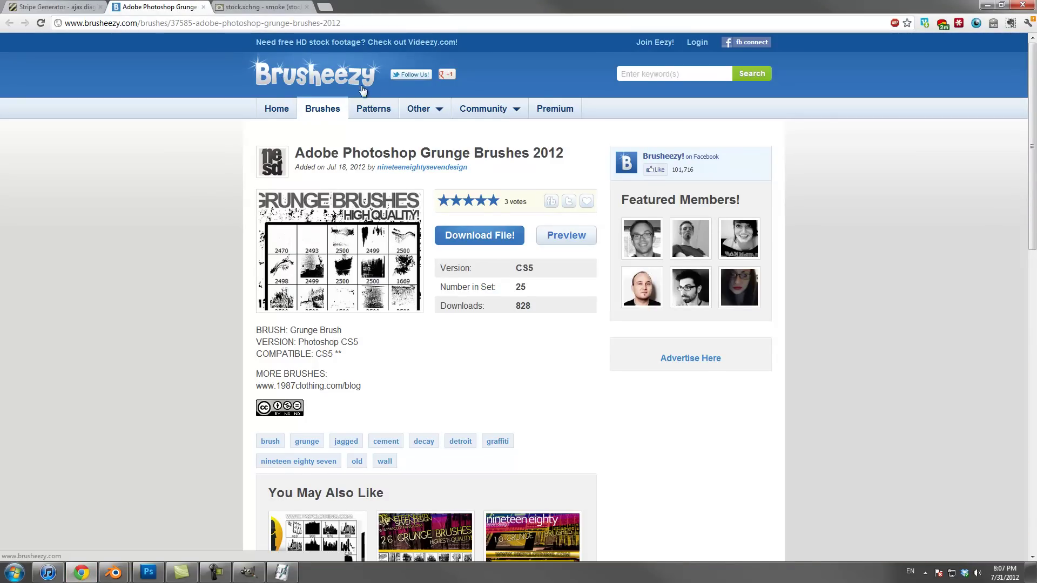
drag(296, 159, 571, 153)
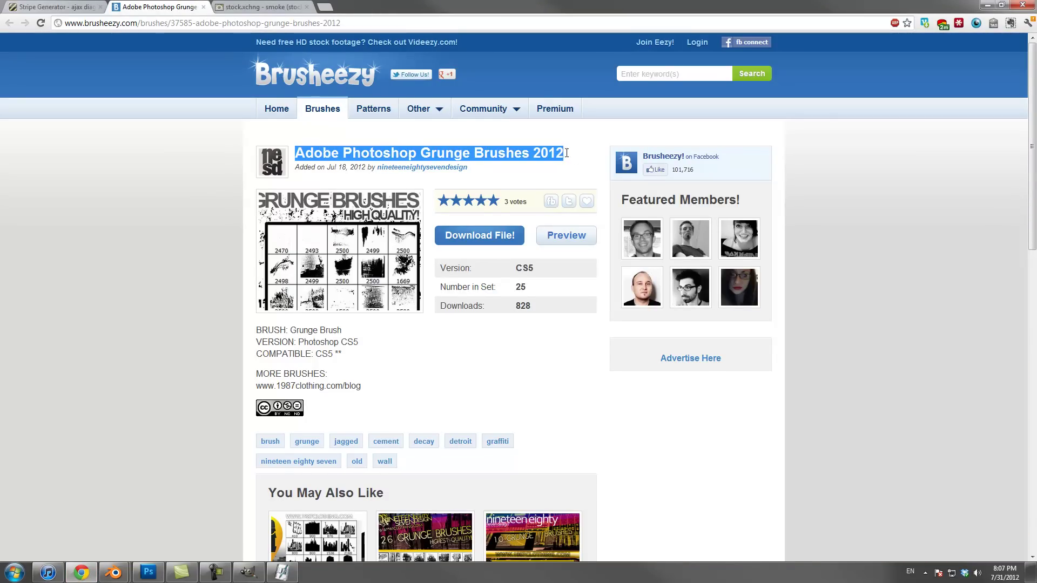
click(572, 152)
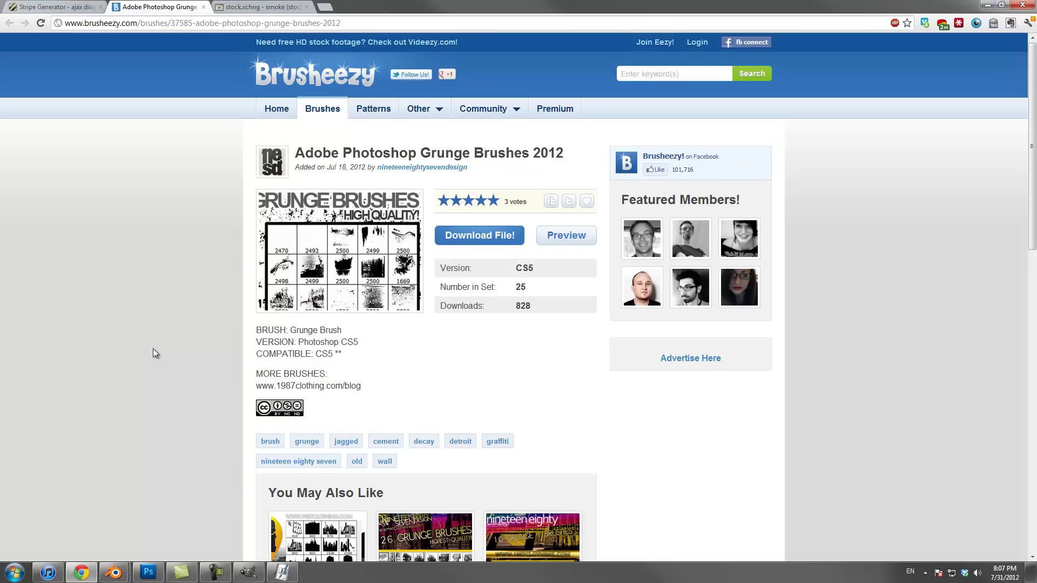
Return to GIMP and choose a NINETEEN EIGHTY SEVEN DESIGN grunge brush for the Eraser
key(alt+Tab)
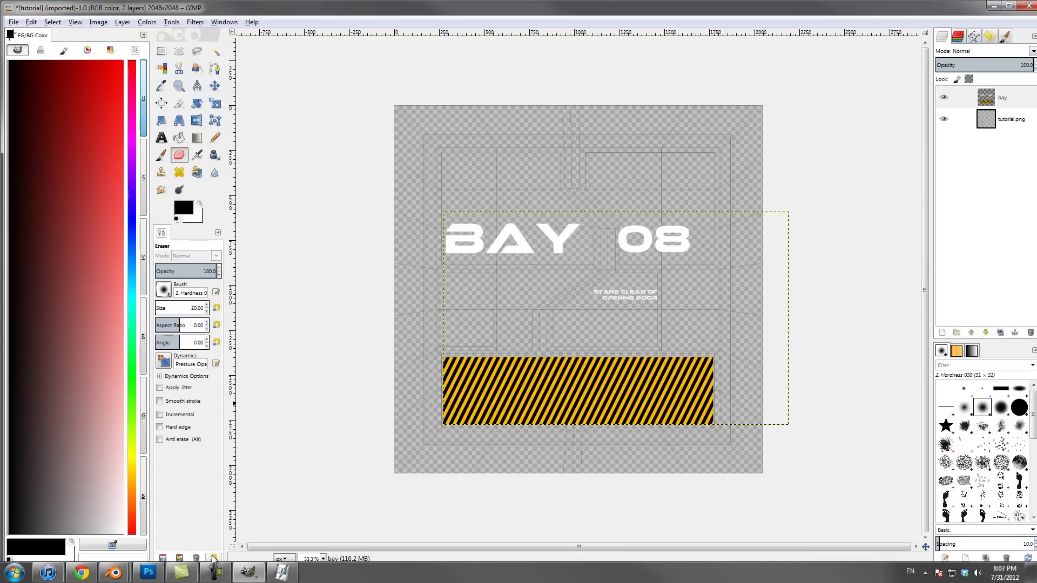
click(164, 290)
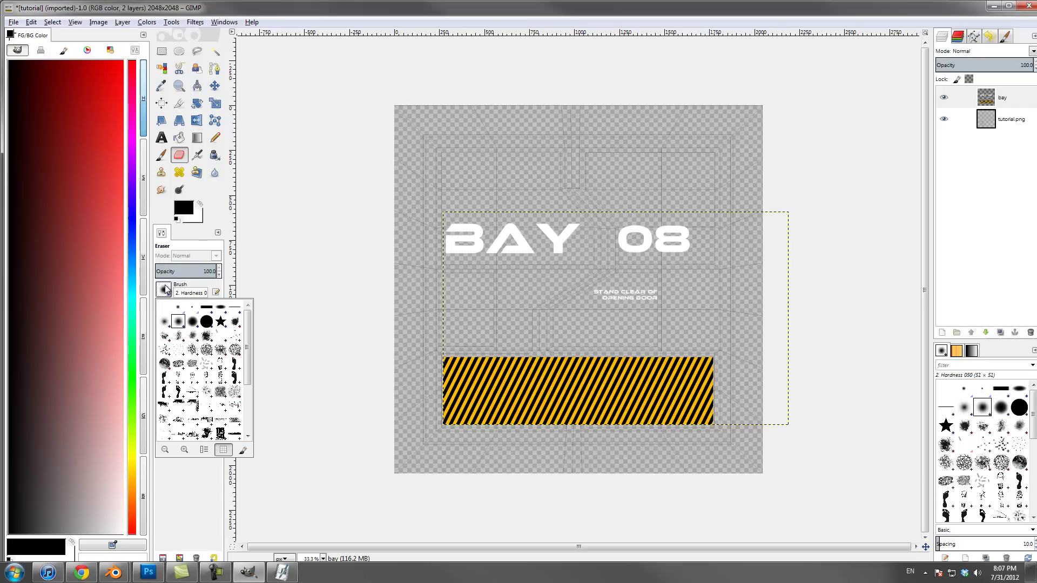
click(965, 365)
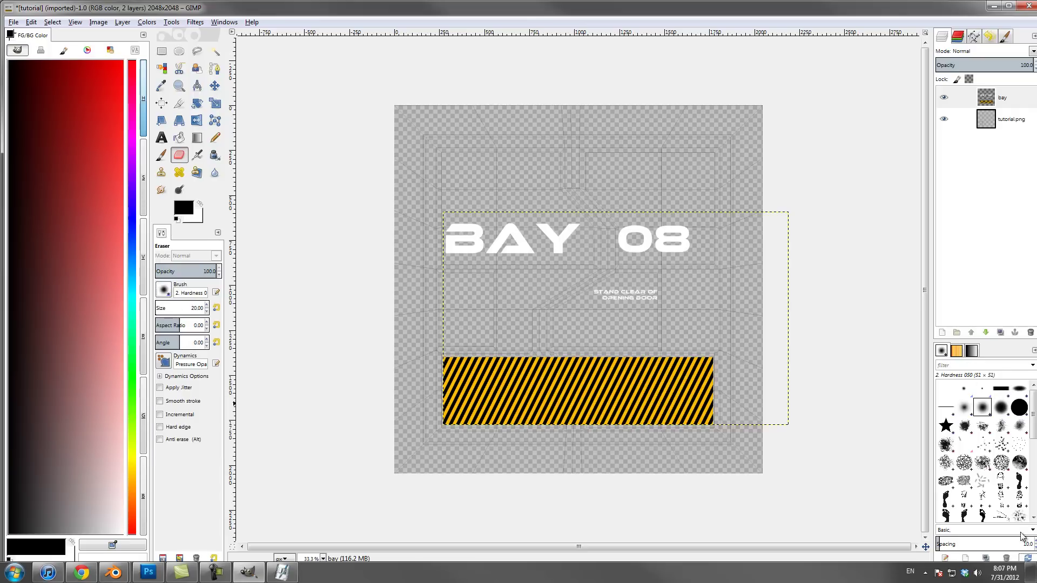
scroll(1024, 430, down, 5)
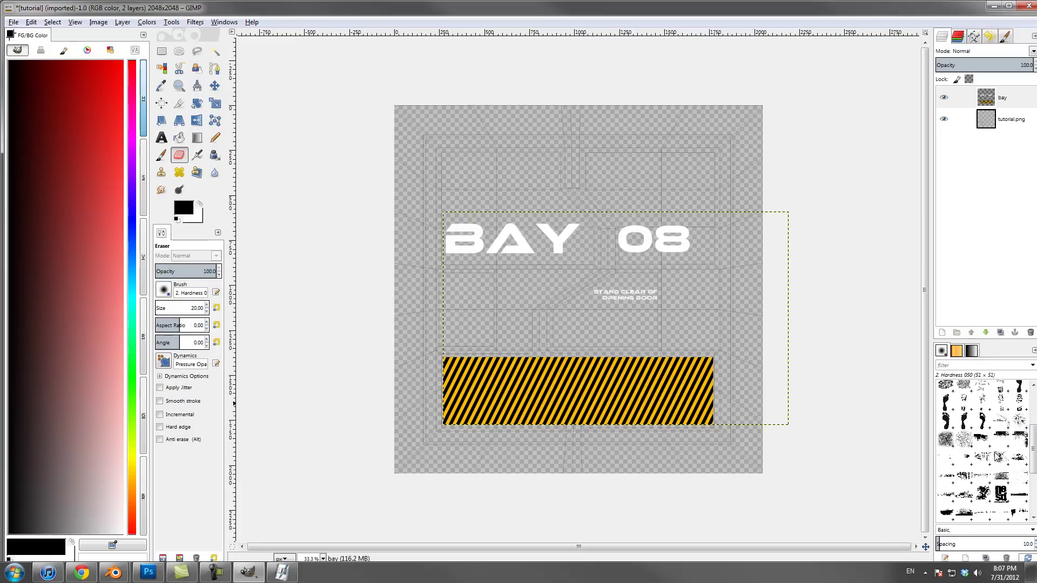
click(982, 439)
click(503, 249)
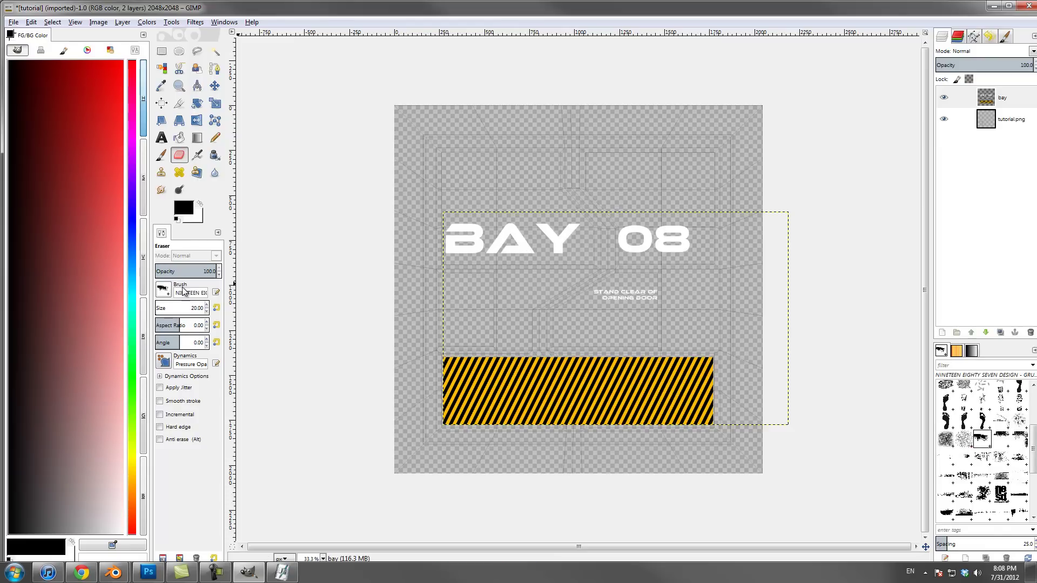
Set the Eraser size to 681.64 and erase grungy wear marks into the BAY and 08 lettering
drag(201, 309, 188, 309)
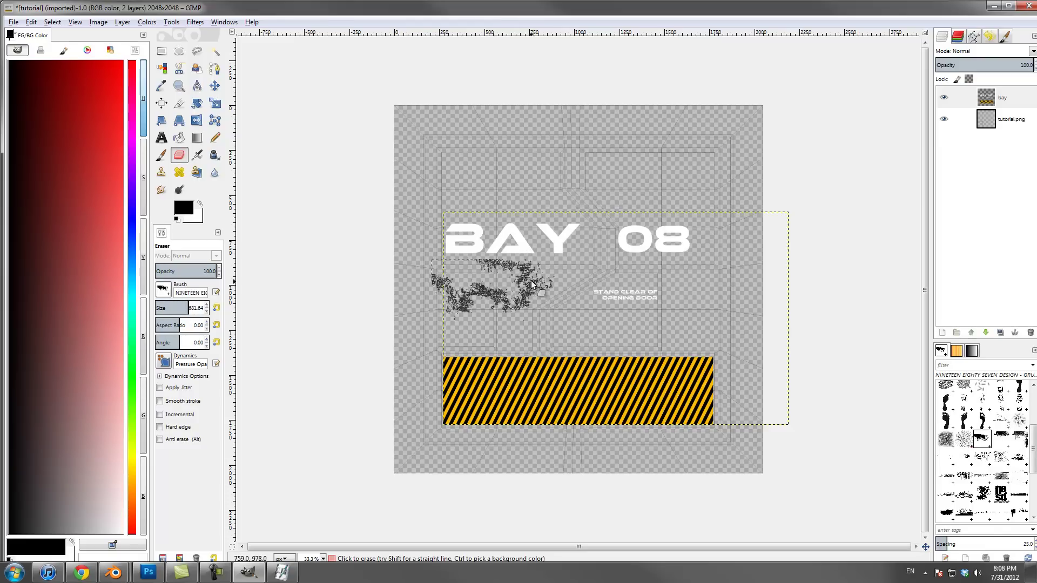
click(479, 236)
click(650, 246)
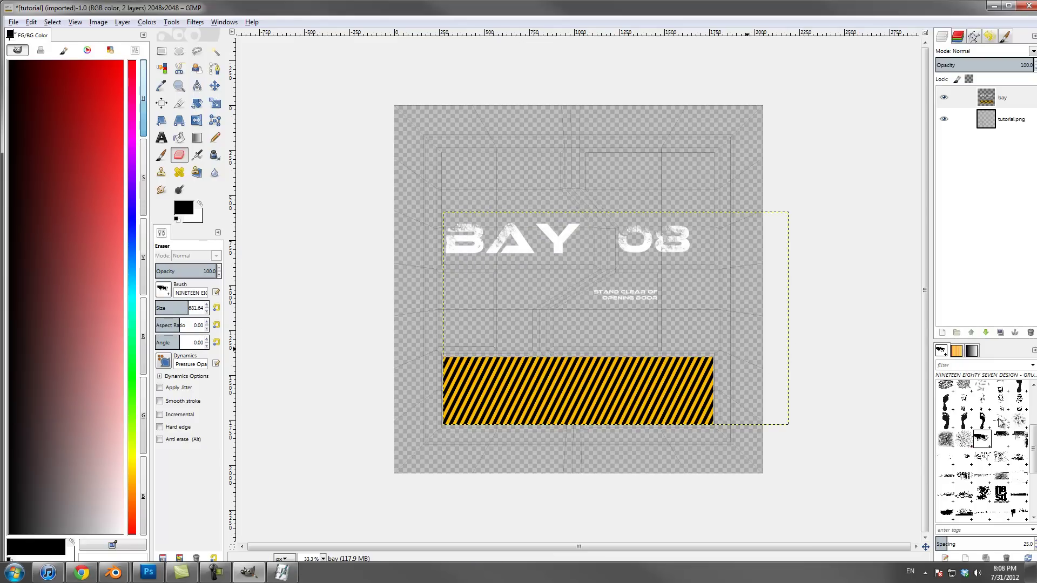
Erase grungy wear marks across the hazard stripes and warning text using several different NINETEEN EIGHTY SEVEN DESIGN grunge brushes
click(484, 390)
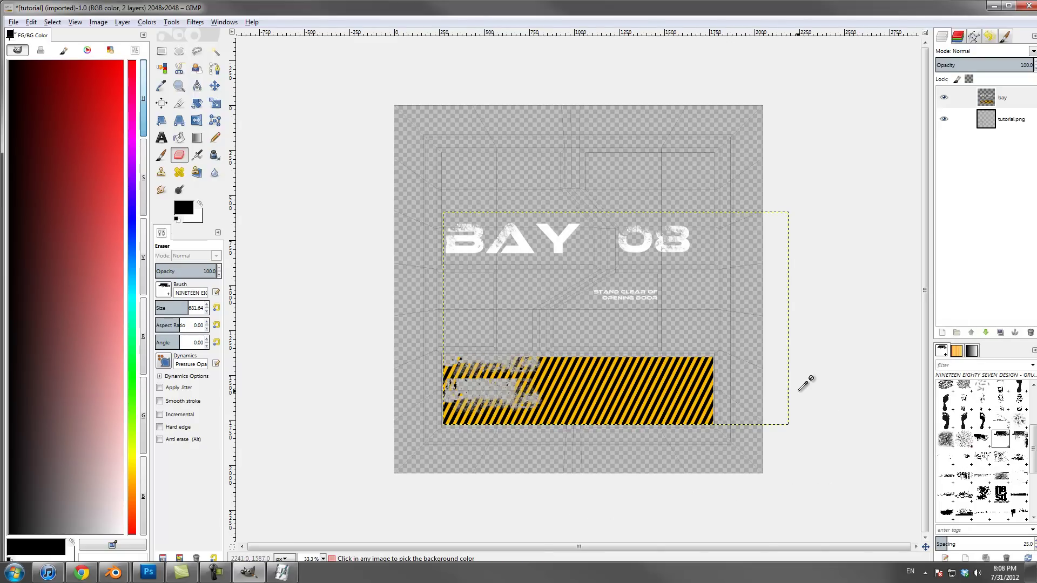
key(ctrl+z)
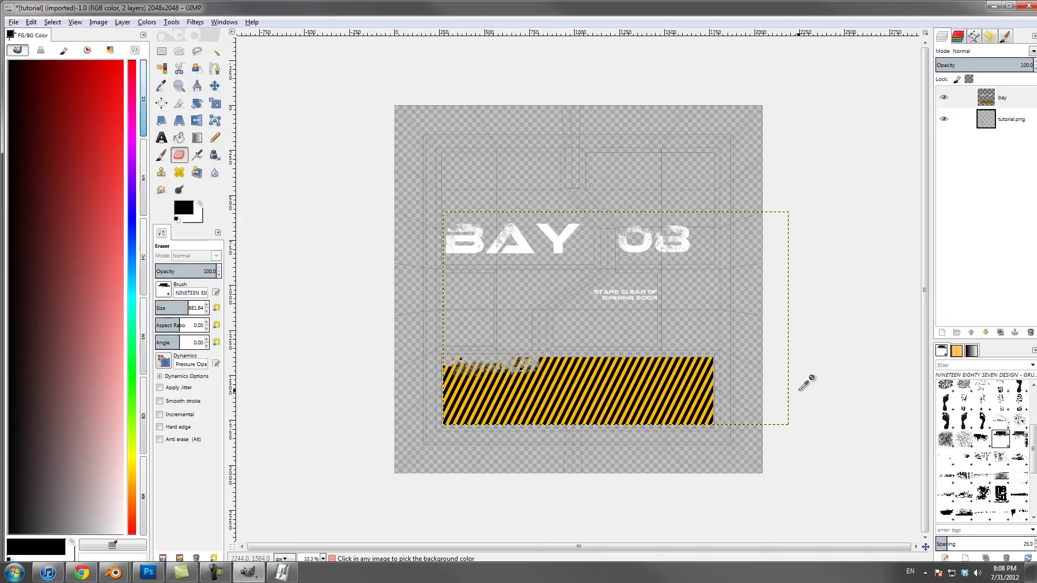
click(1022, 439)
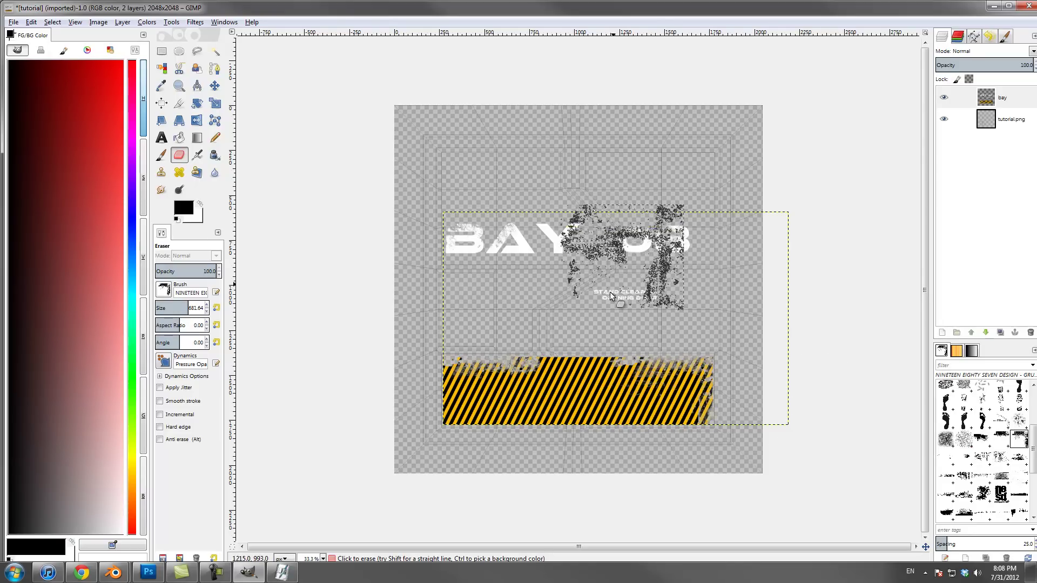
click(1000, 456)
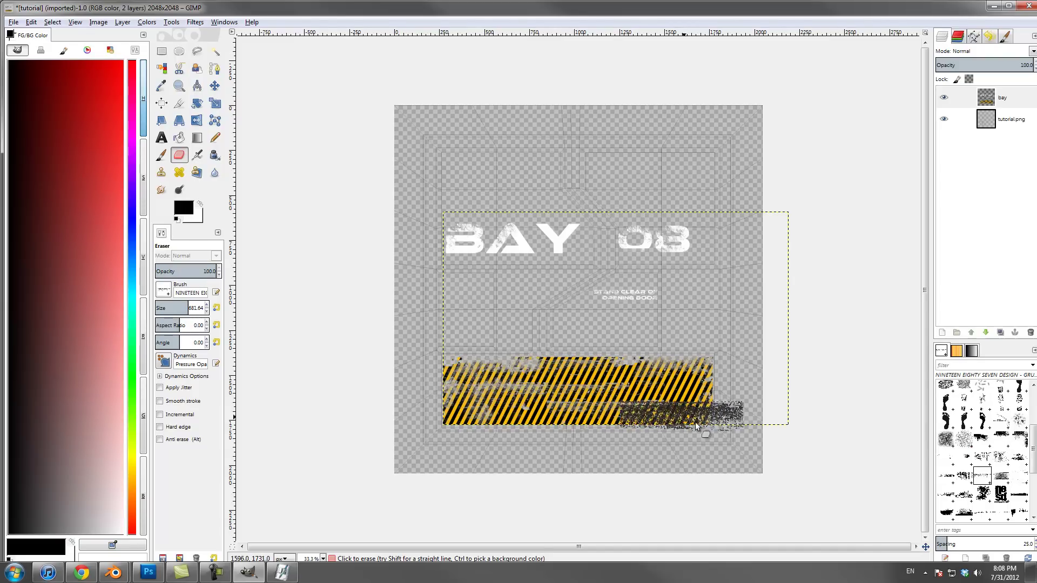
click(964, 475)
mouse_move(527, 398)
mouse_down()
mouse_move(545, 427)
mouse_move(599, 400)
mouse_move(651, 408)
mouse_up()
click(652, 408)
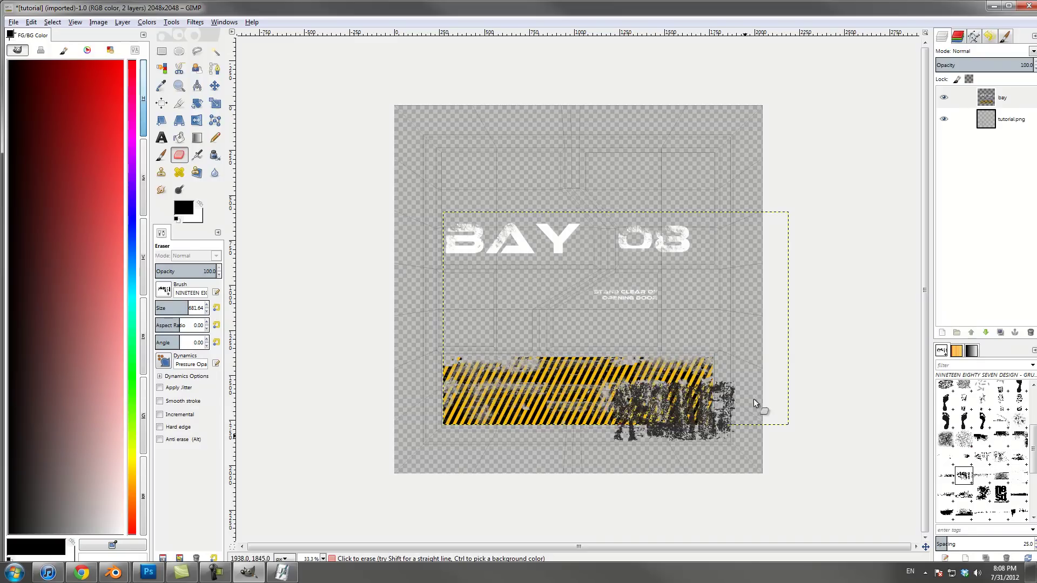
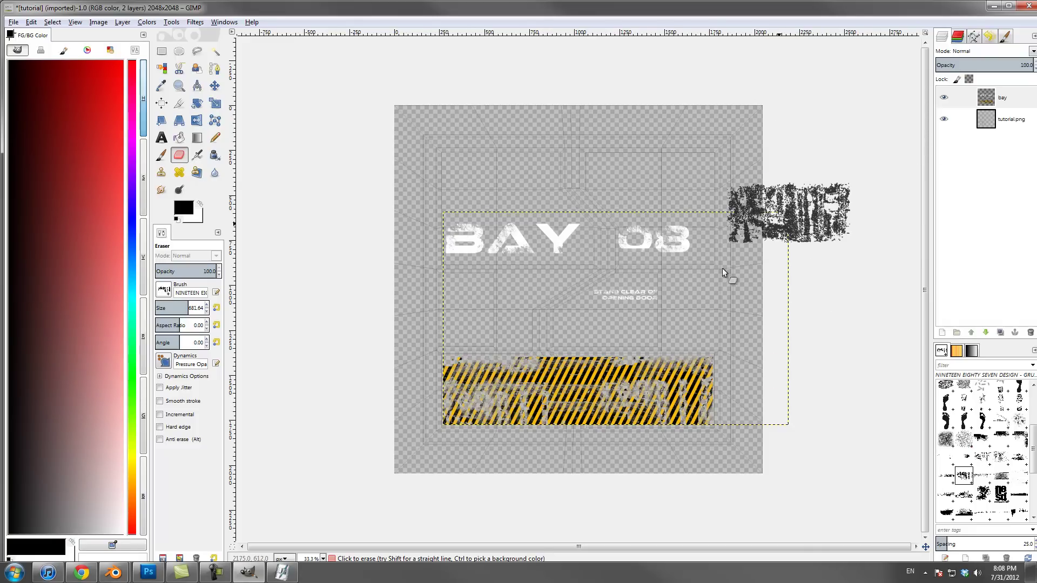
Hide the tutorial.png UV layout layer so only the bay layer is shown
click(944, 120)
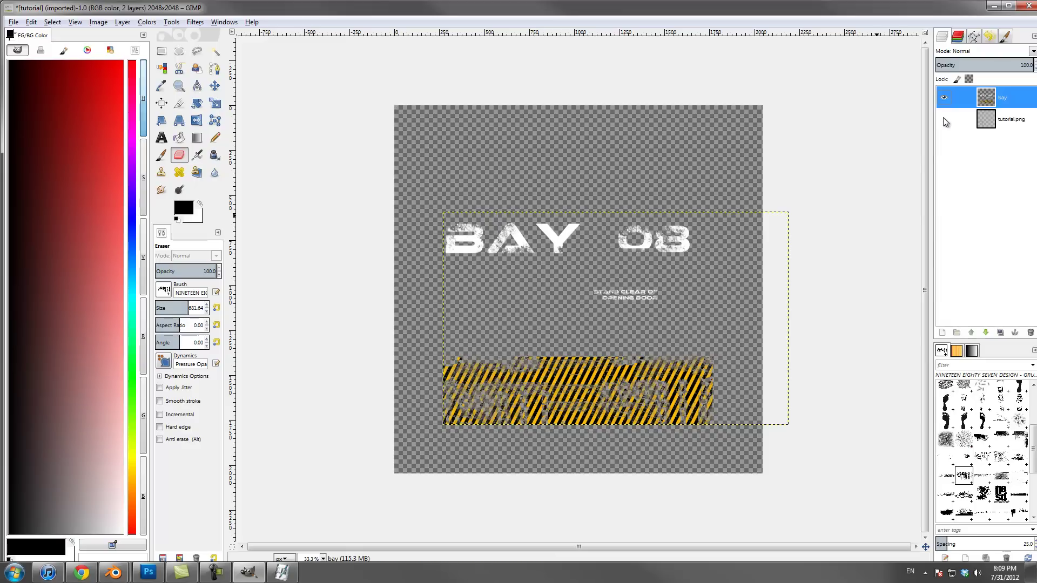
click(944, 119)
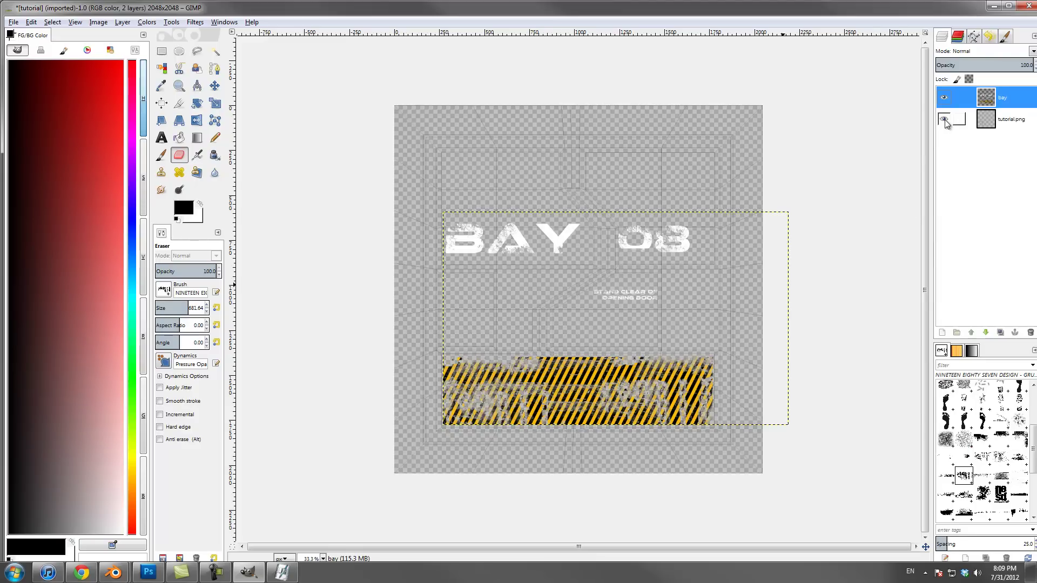
click(945, 122)
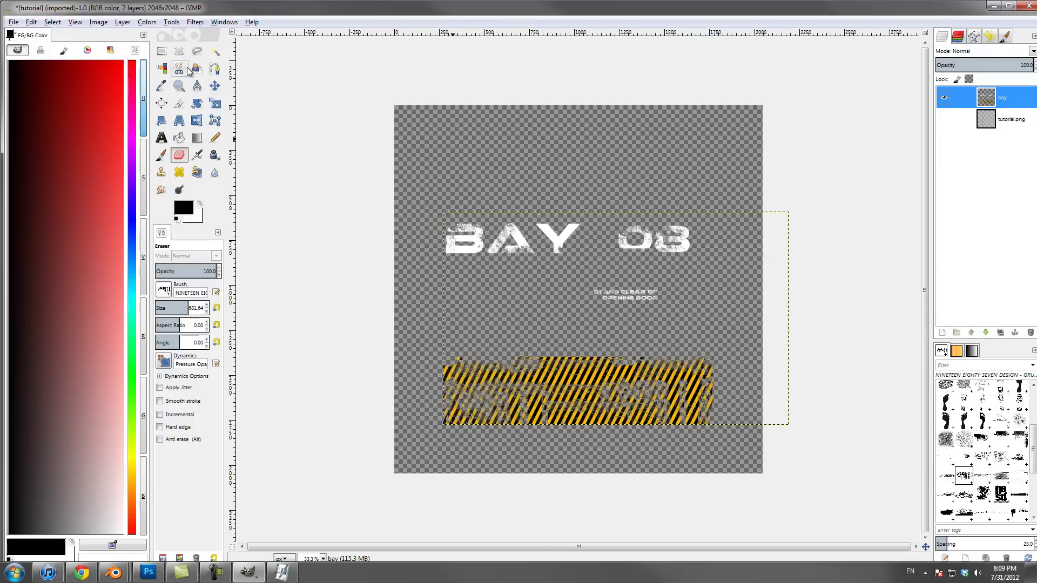
Export the image as tutorial2.png into the Space Corridor Textures folder, keeping the offered PNG options
click(14, 22)
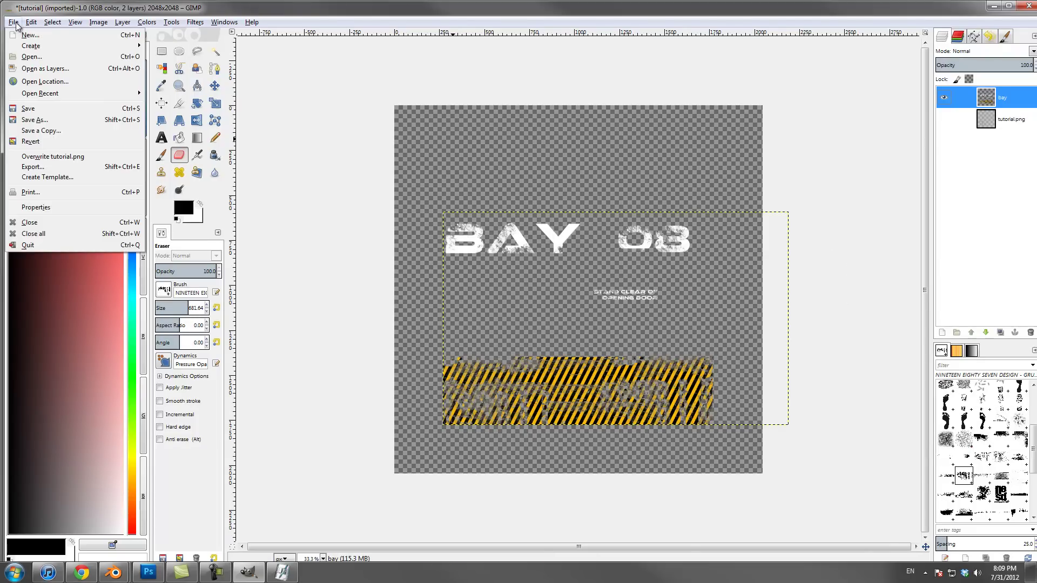
click(52, 166)
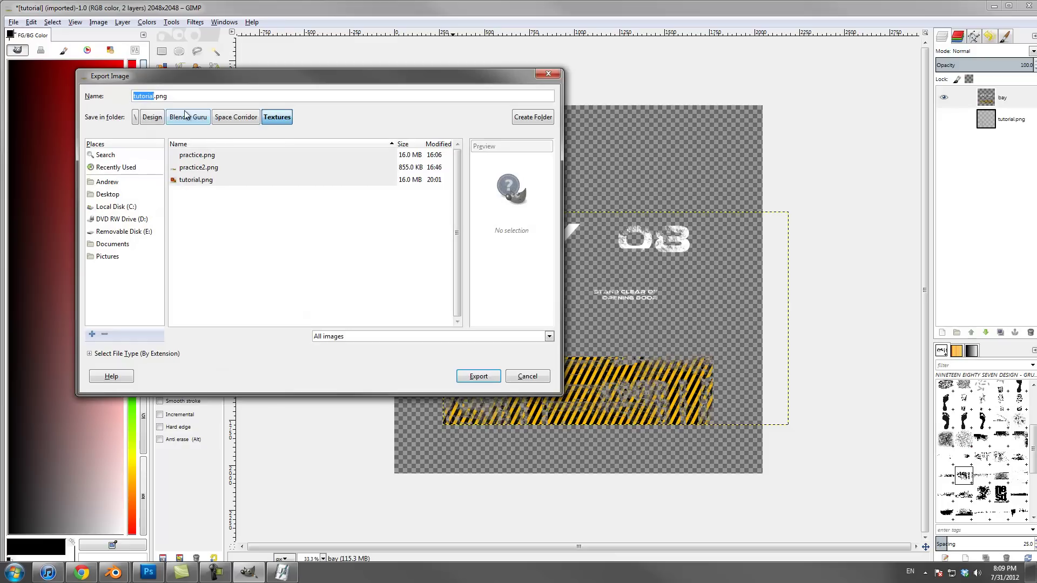
click(196, 179)
click(159, 94)
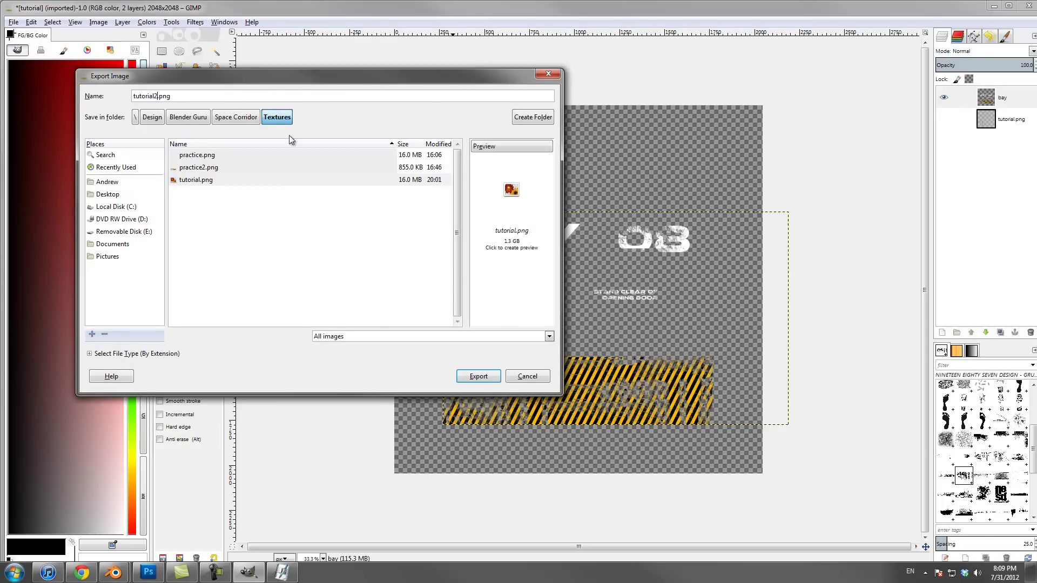
click(474, 378)
click(473, 378)
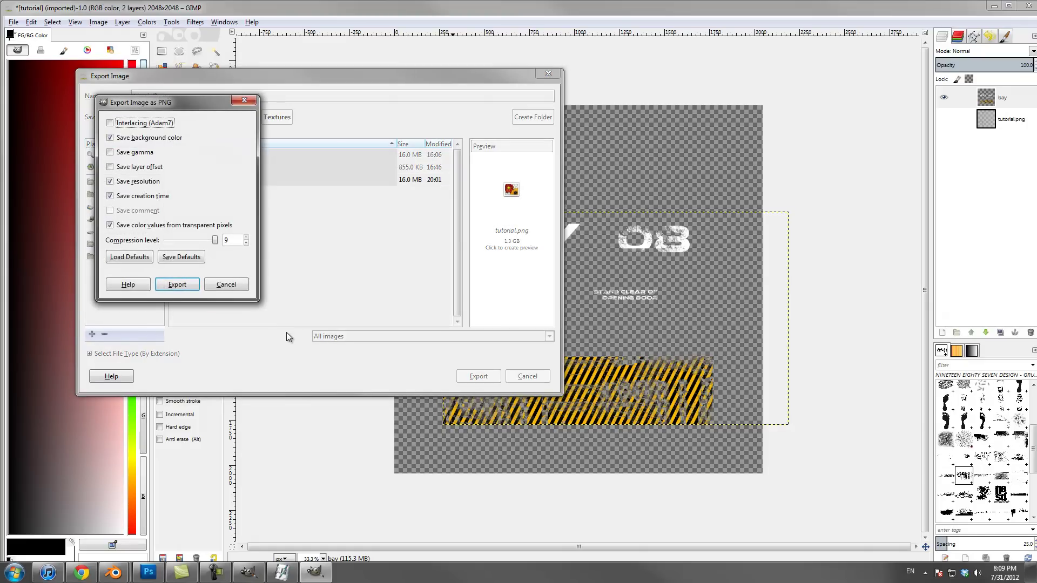
click(180, 285)
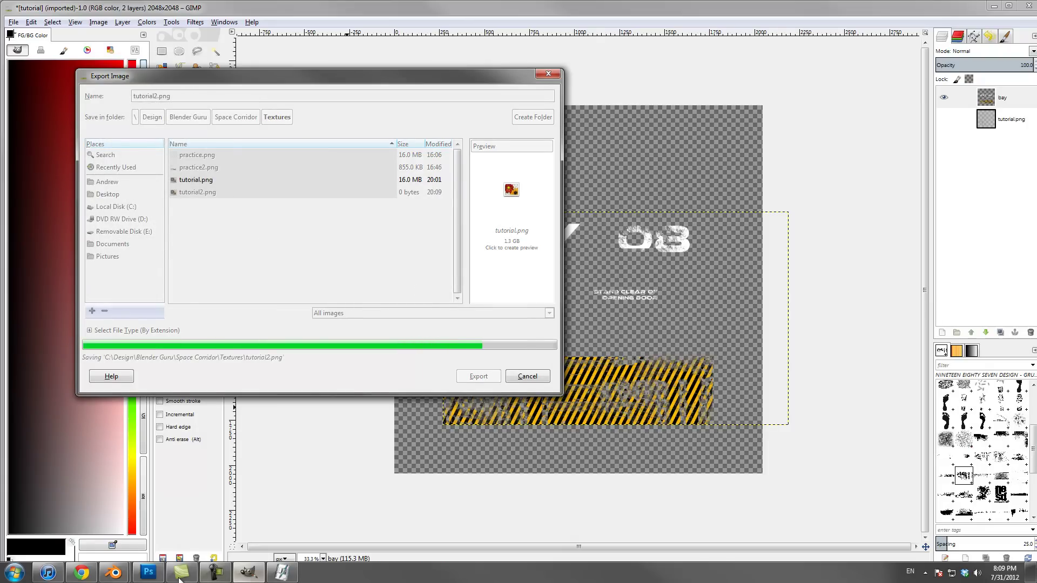
Switch to the Blender door file, leave Edit Mode and replace the image view with the node editor for Material.005
mouse_move(123, 573)
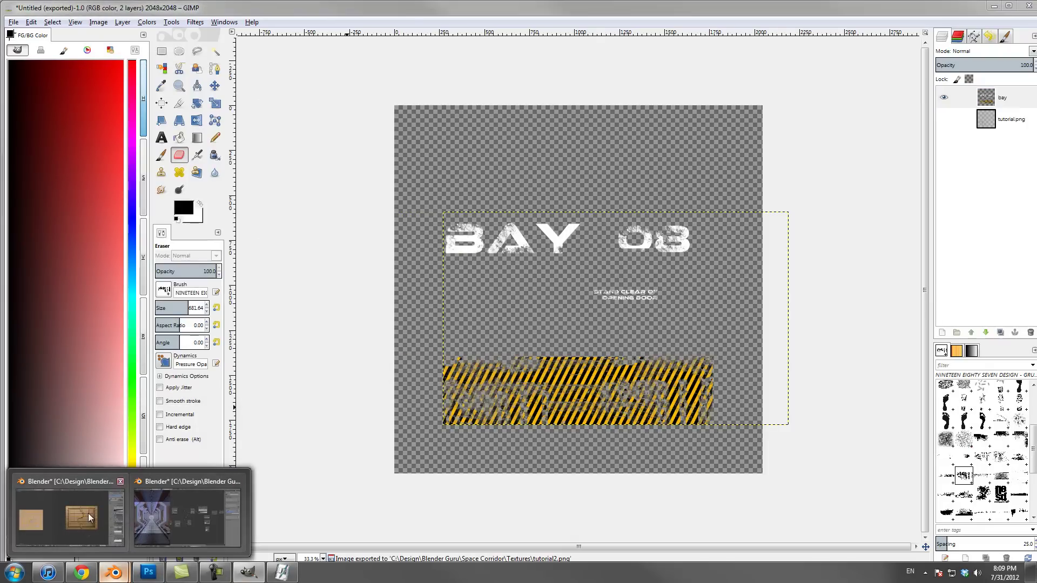
click(89, 513)
key(Tab)
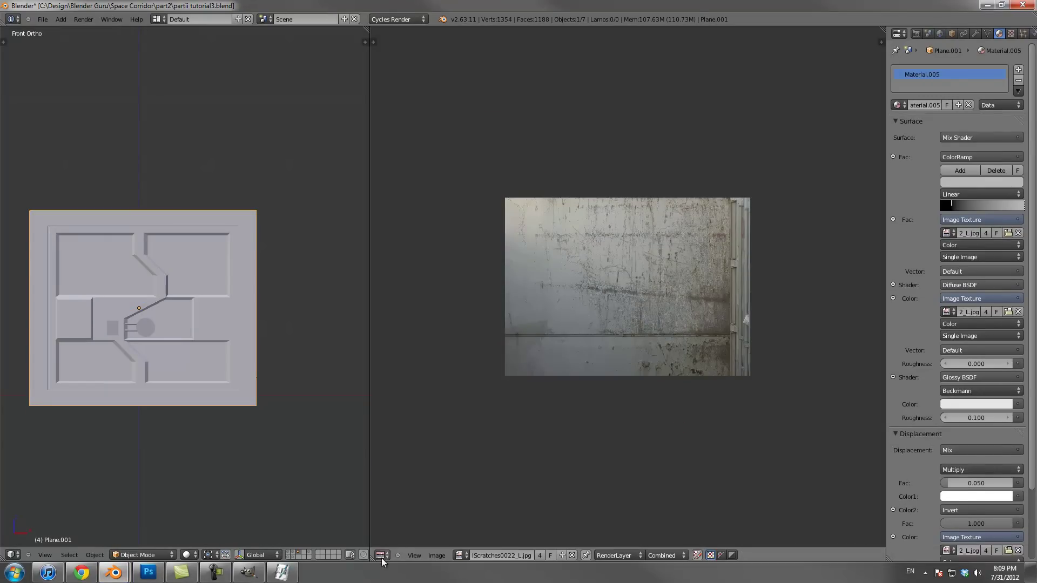
click(383, 555)
click(406, 442)
scroll(406, 442, down, 4)
middle_drag(492, 247, 549, 308)
scroll(549, 308, up, 2)
Add a second Image Texture node and place it below the existing one in Material.005
click(537, 260)
key(shift+a)
mouse_move(516, 335)
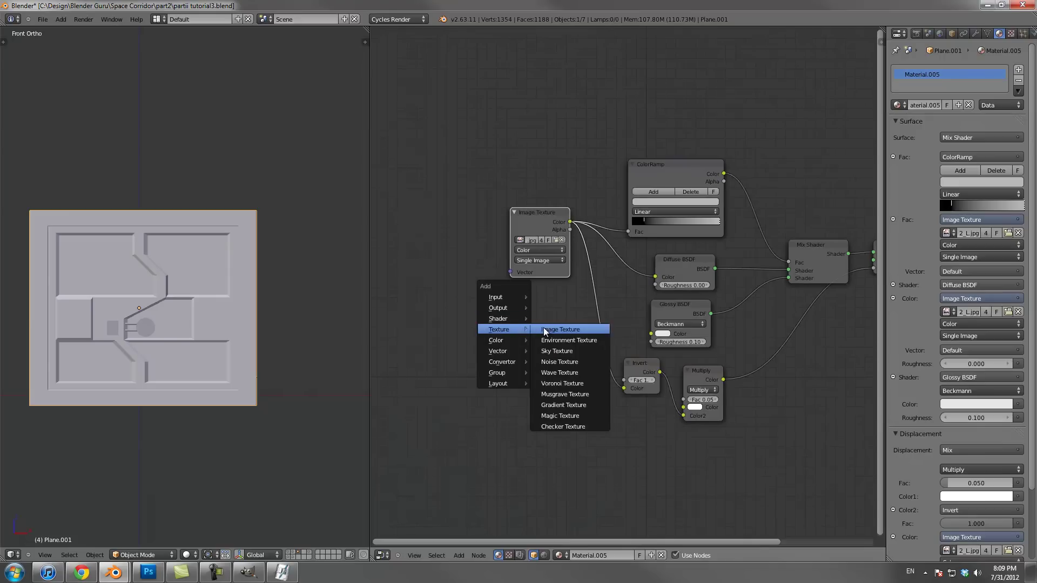
click(543, 327)
click(553, 384)
Load tutorial2.png from the Space Corridor Textures folder into the new Image Texture node
scroll(546, 397, up, 1)
middle_drag(546, 397, 551, 310)
click(549, 341)
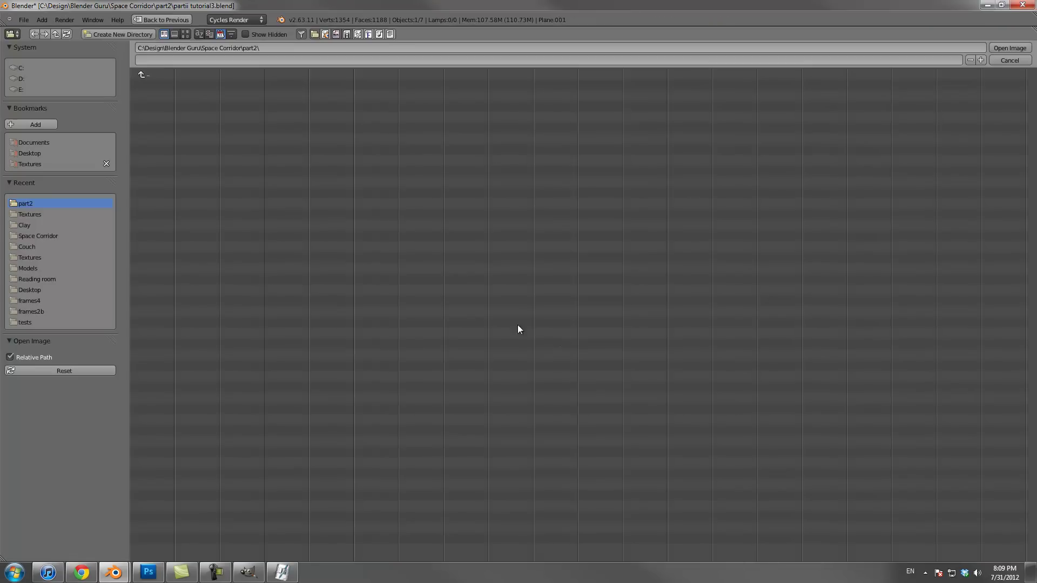
click(30, 163)
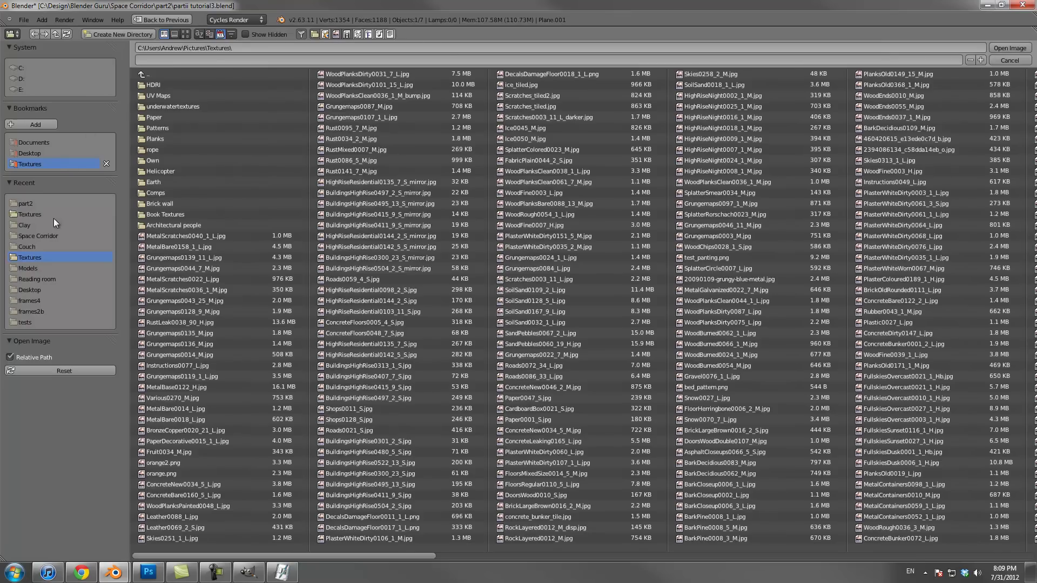
click(34, 34)
click(147, 75)
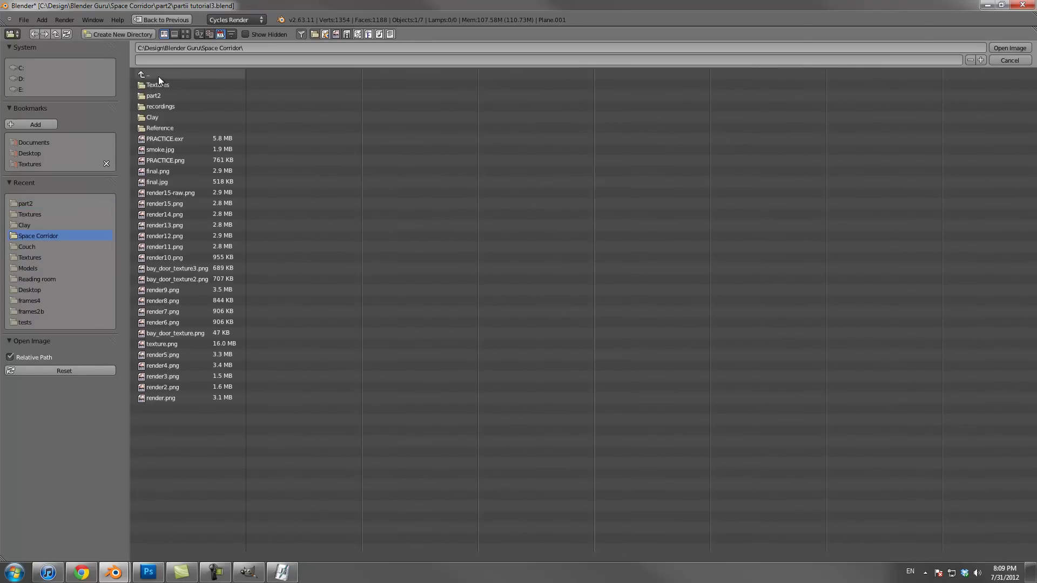
click(168, 85)
double_click(172, 84)
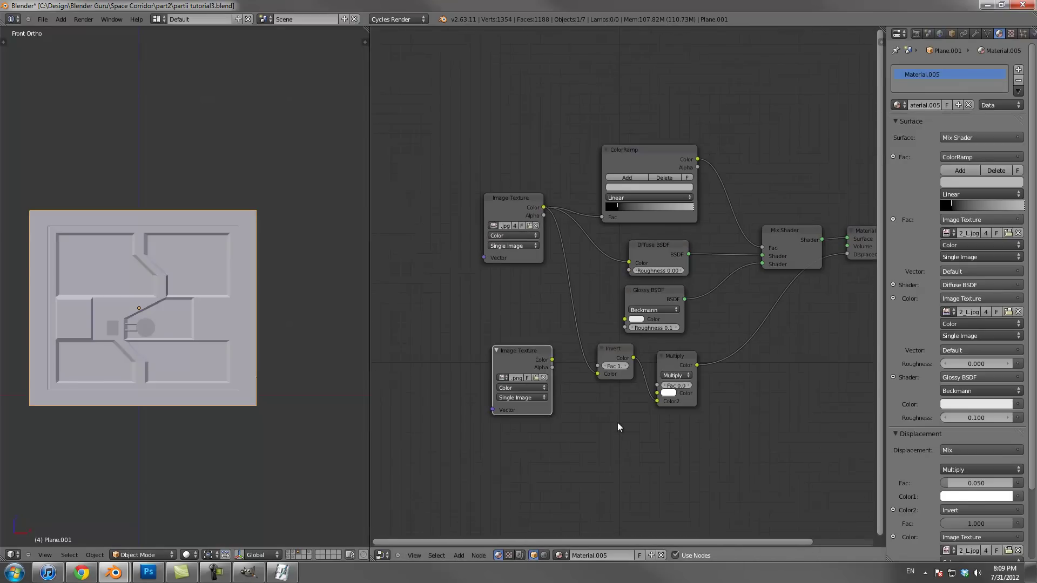
Arrange the tutorial2.png node above the metal Image Texture node and move both away from the shaders to make room
drag(525, 358, 517, 127)
drag(499, 216, 437, 271)
drag(500, 130, 442, 180)
scroll(622, 273, up, 1)
mouse_move(659, 248)
mouse_down()
mouse_move(671, 245)
mouse_move(656, 251)
mouse_up()
middle_drag(447, 266, 569, 266)
click(529, 251)
shift+click(529, 161)
drag(530, 161, 418, 179)
mouse_move(774, 246)
mouse_down()
mouse_move(775, 234)
mouse_move(778, 243)
mouse_up()
drag(791, 245, 792, 244)
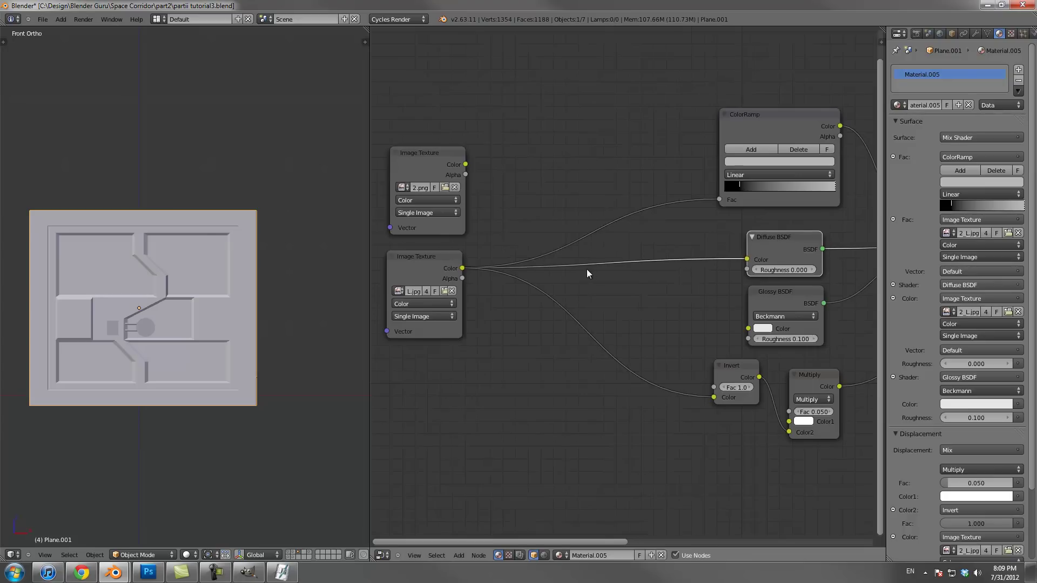
Insert a Mix color node between the metal texture and Diffuse BSDF, and link the tutorial2.png color to Color1
key(shift+a)
mouse_move(578, 281)
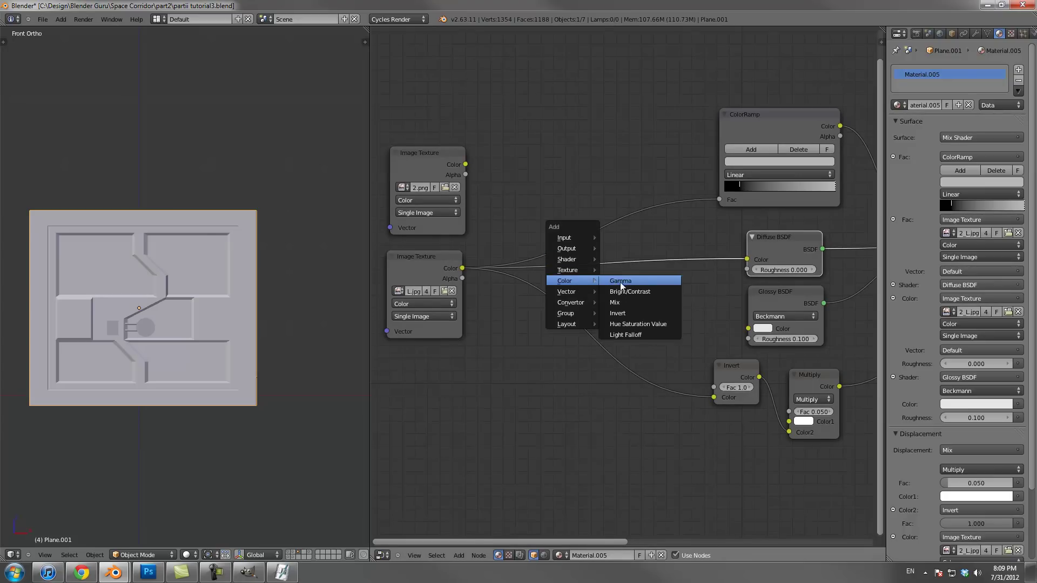
click(614, 303)
click(630, 254)
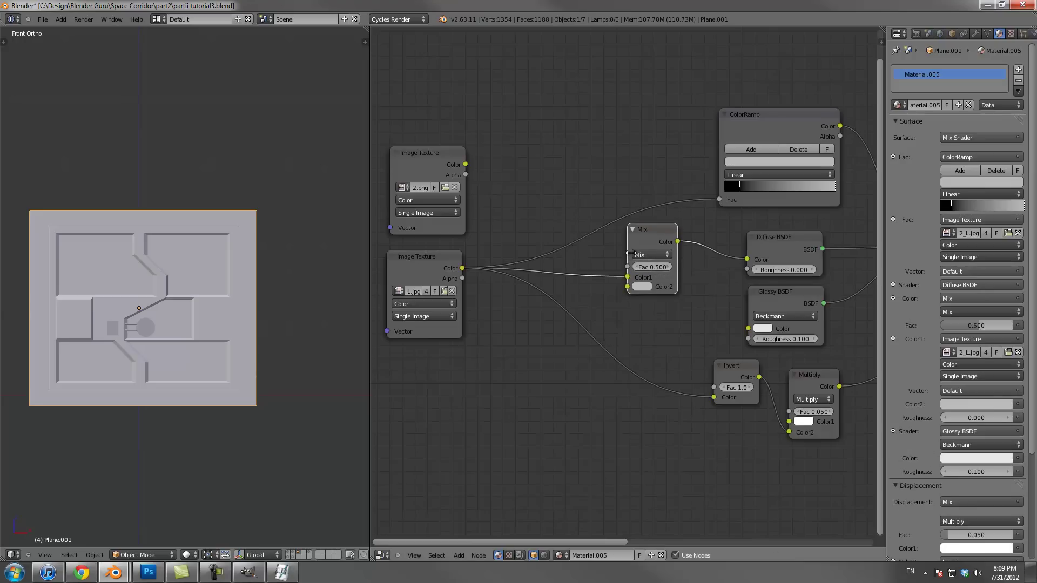
drag(466, 164, 626, 277)
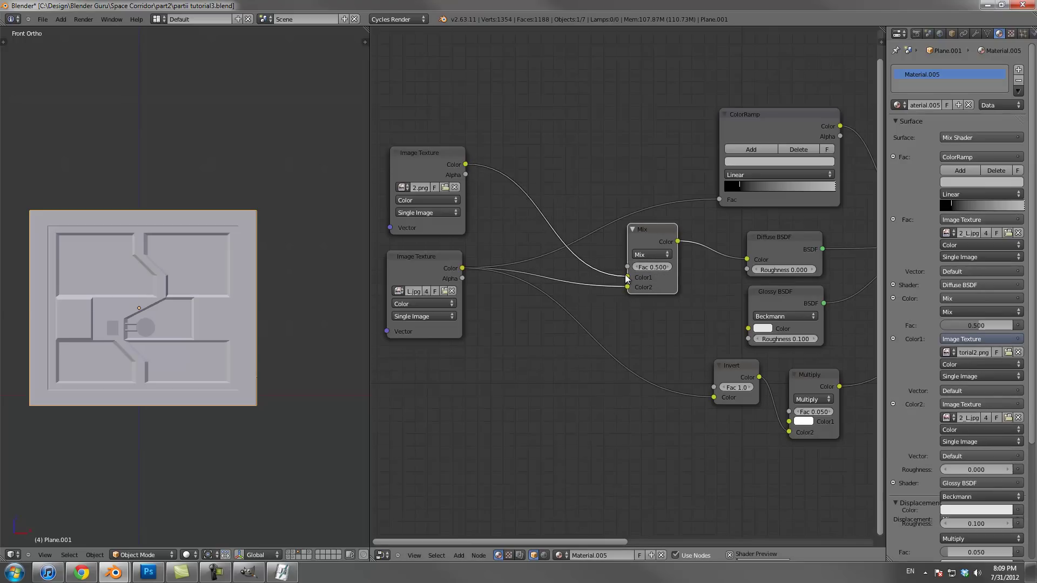
middle_drag(591, 289, 644, 311)
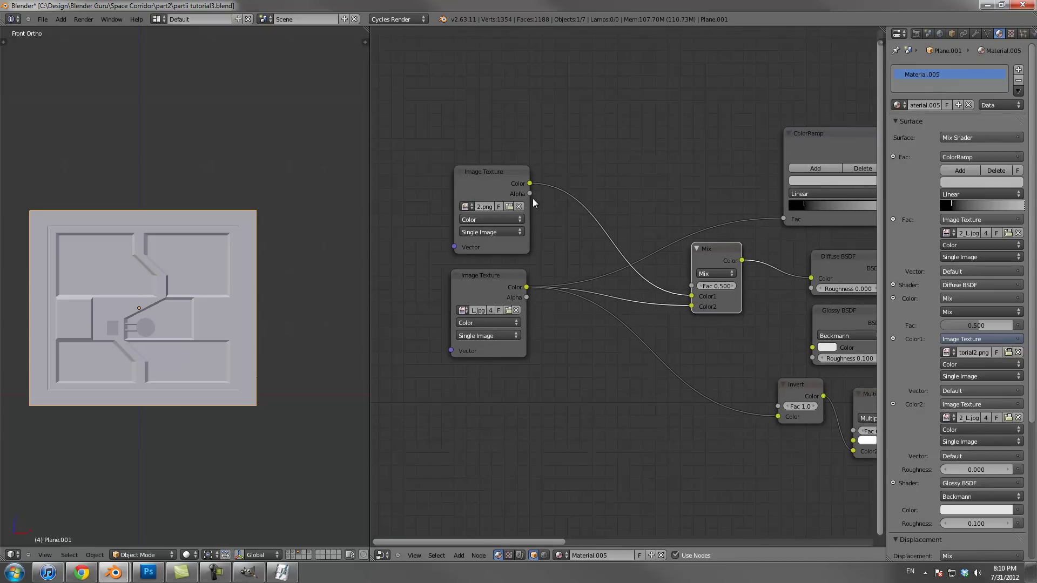
Preview the door with Rendered viewport shading and try a Mix node factor of 0.822
click(186, 555)
click(226, 485)
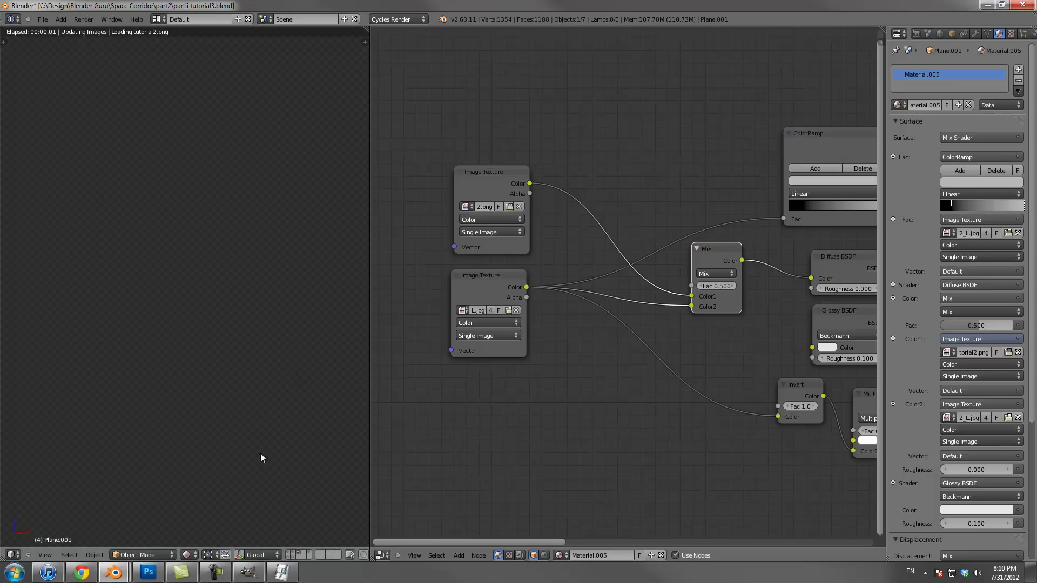
scroll(270, 342, up, 3)
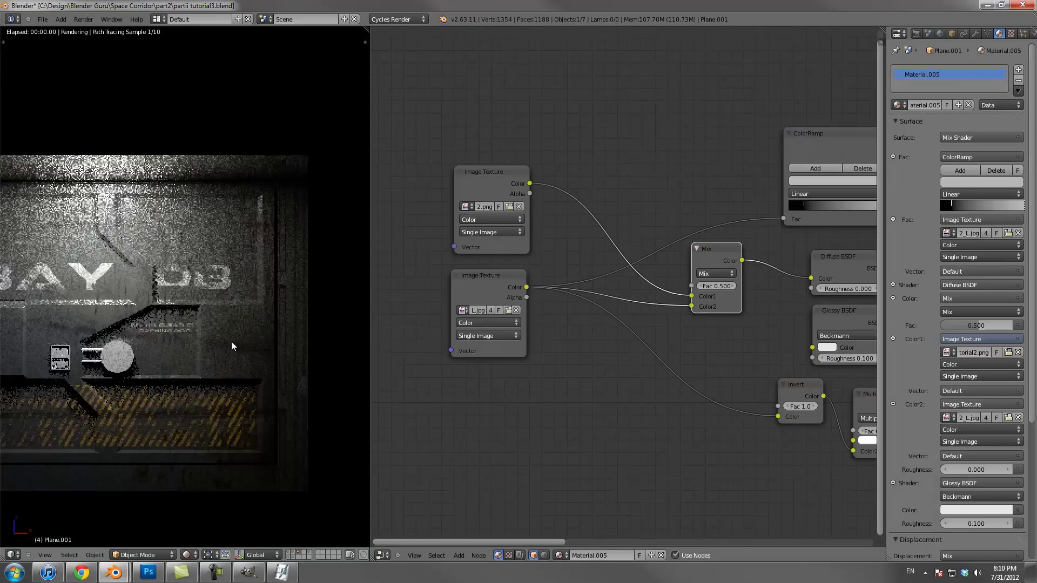
shift+middle_drag(238, 342, 298, 332)
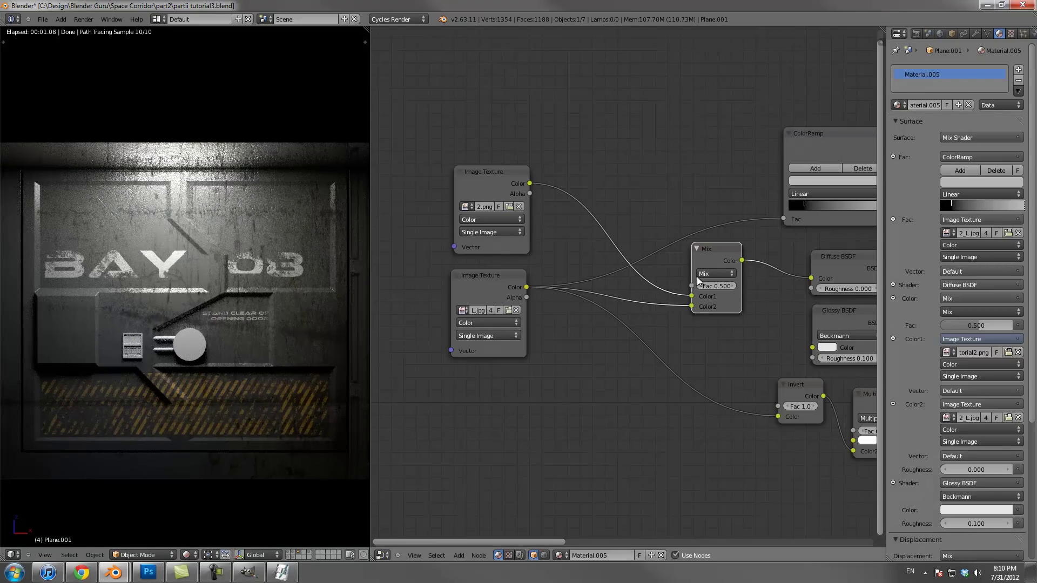
drag(711, 283, 753, 285)
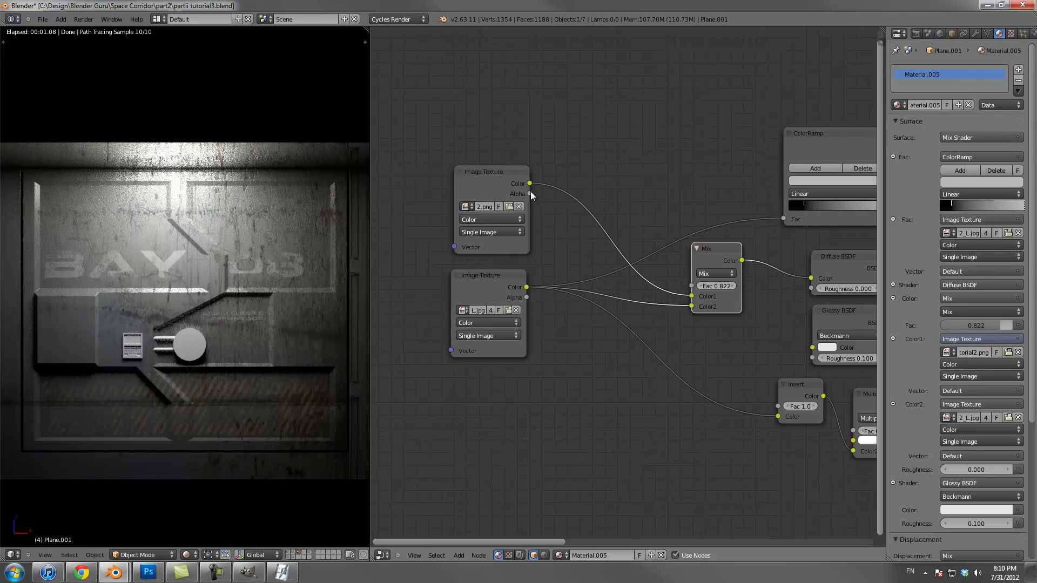
Link the tutorial2.png alpha to the Mix factor, with the metal texture in Color1 and the tutorial2.png color in Color2
drag(631, 278, 692, 305)
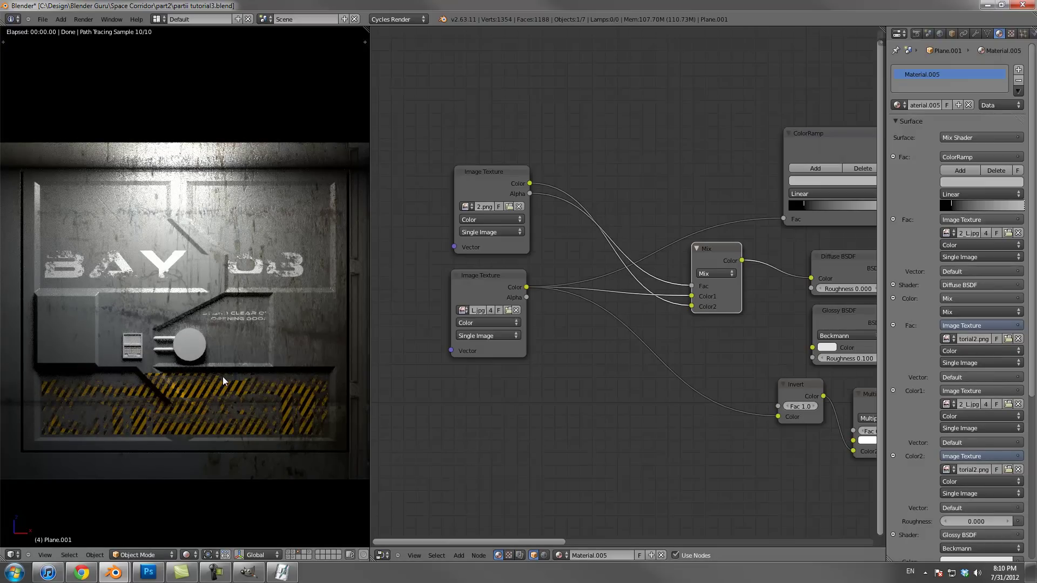
scroll(223, 377, down, 3)
shift+middle_drag(222, 377, 215, 297)
scroll(216, 301, up, 7)
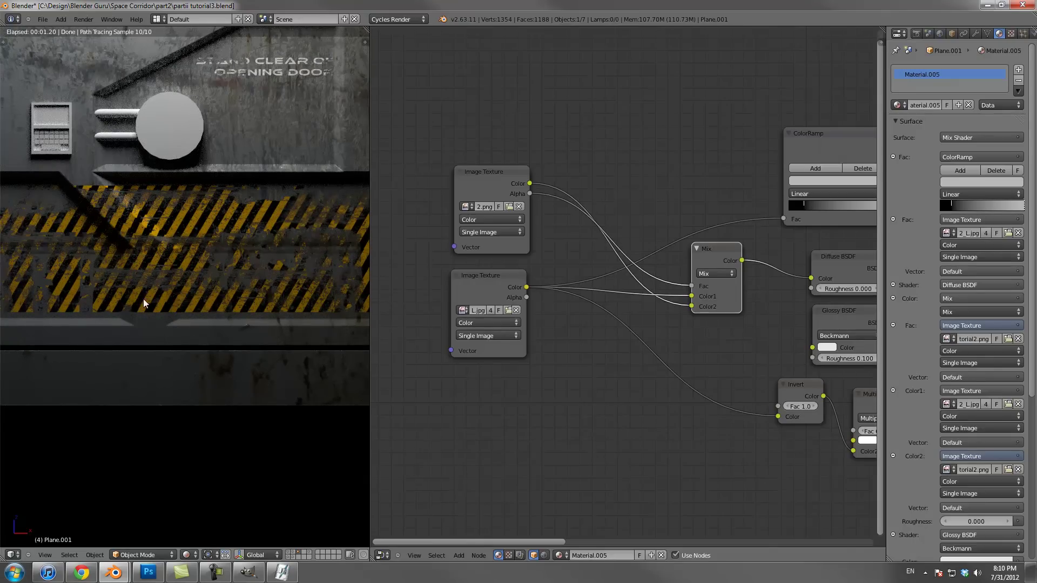
scroll(196, 297, down, 3)
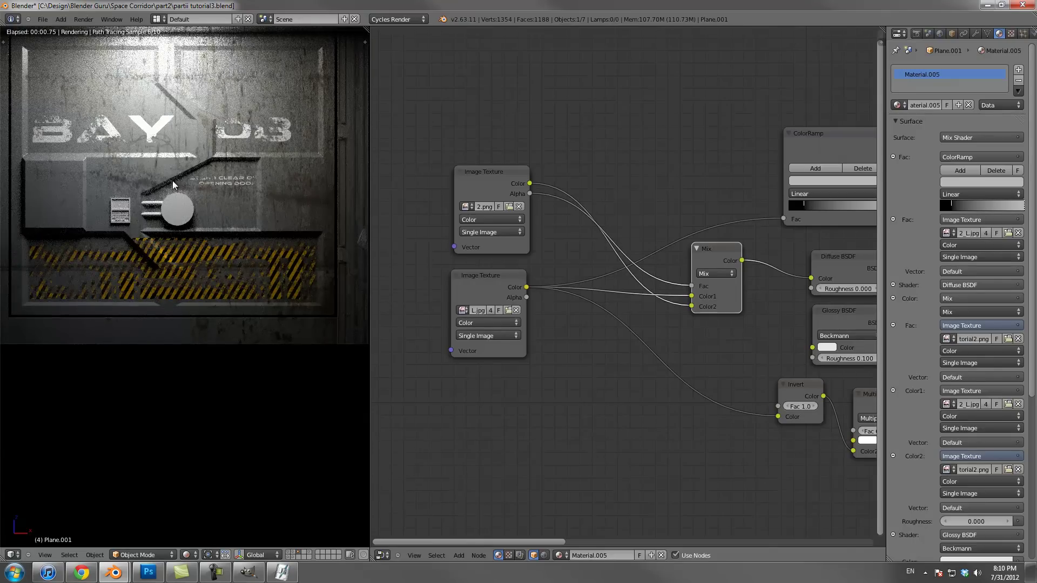
Switch to GIMP to view the door lettering and stripes image, and return to Blender
click(246, 571)
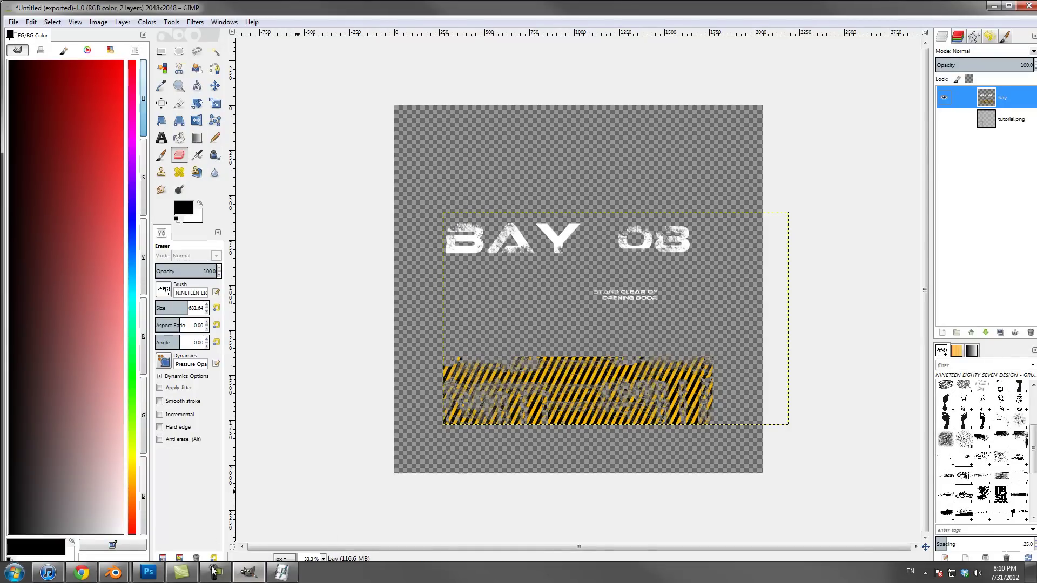
click(248, 571)
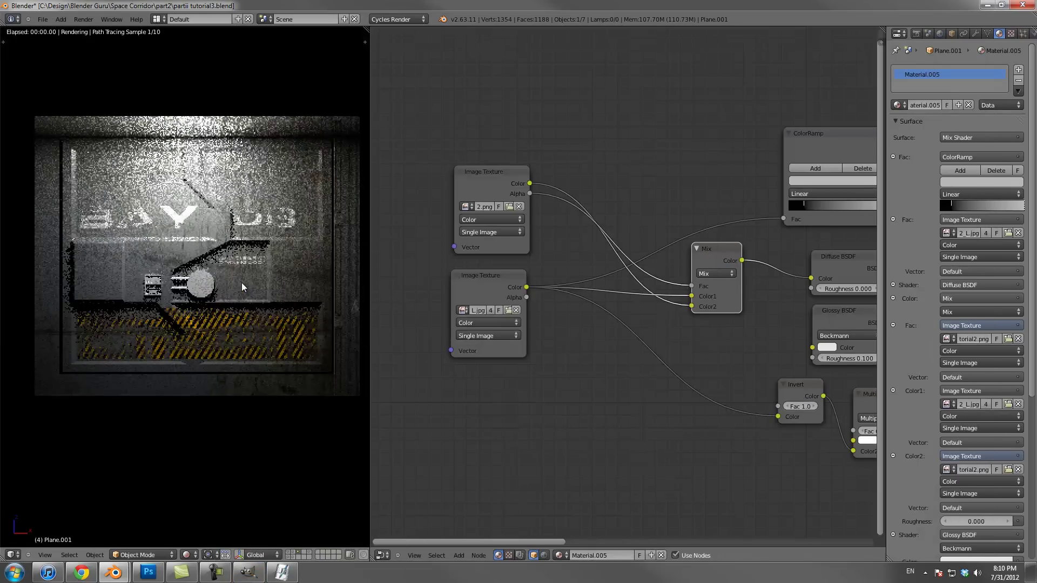
Move the ColorRamp node clear and insert a Mix color node between the metal texture's color and the ColorRamp factor
scroll(194, 304, up, 3)
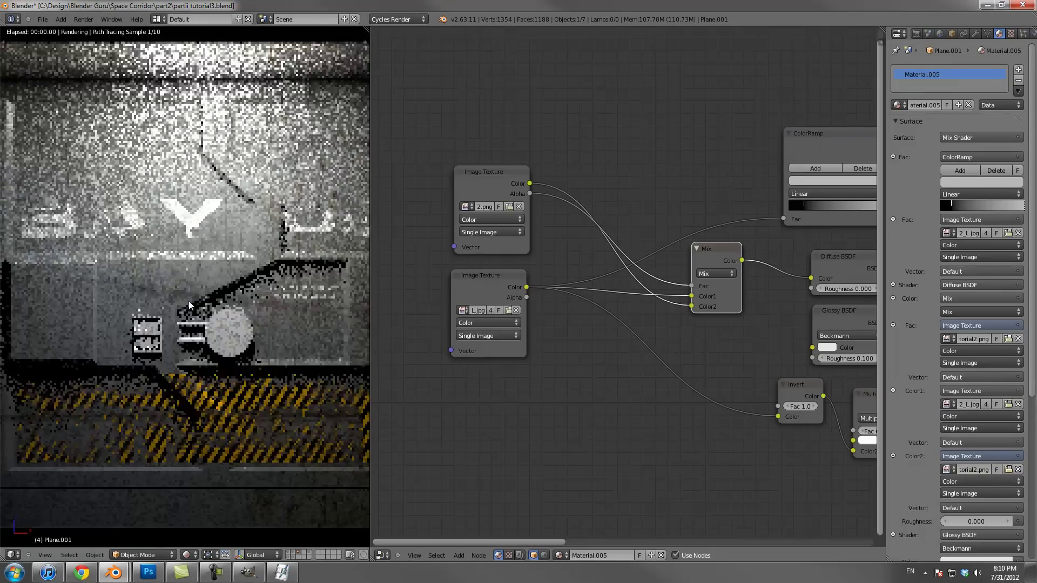
middle_drag(238, 236, 233, 235)
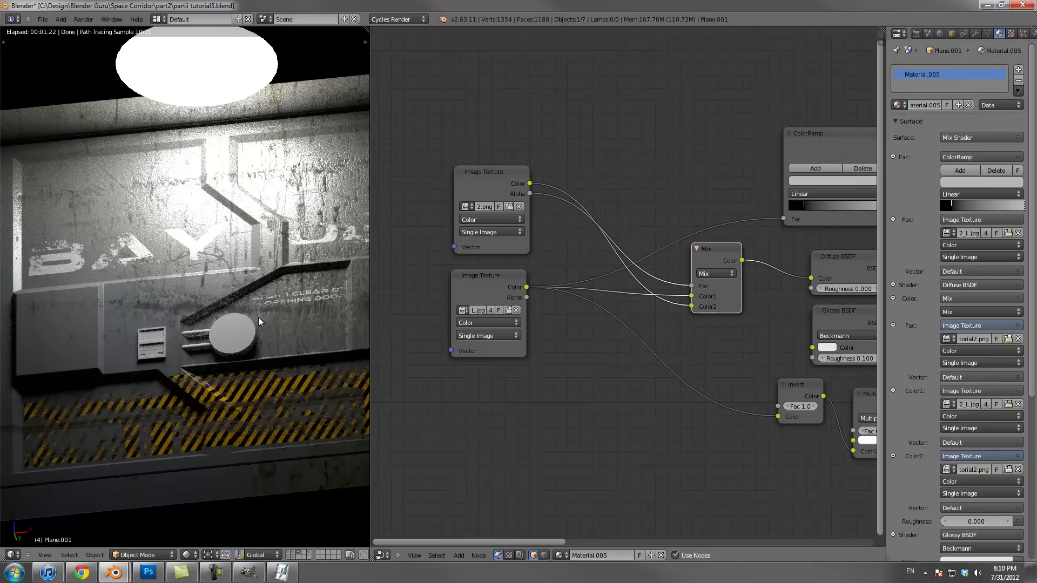
middle_drag(667, 332, 507, 292)
scroll(568, 295, down, 4)
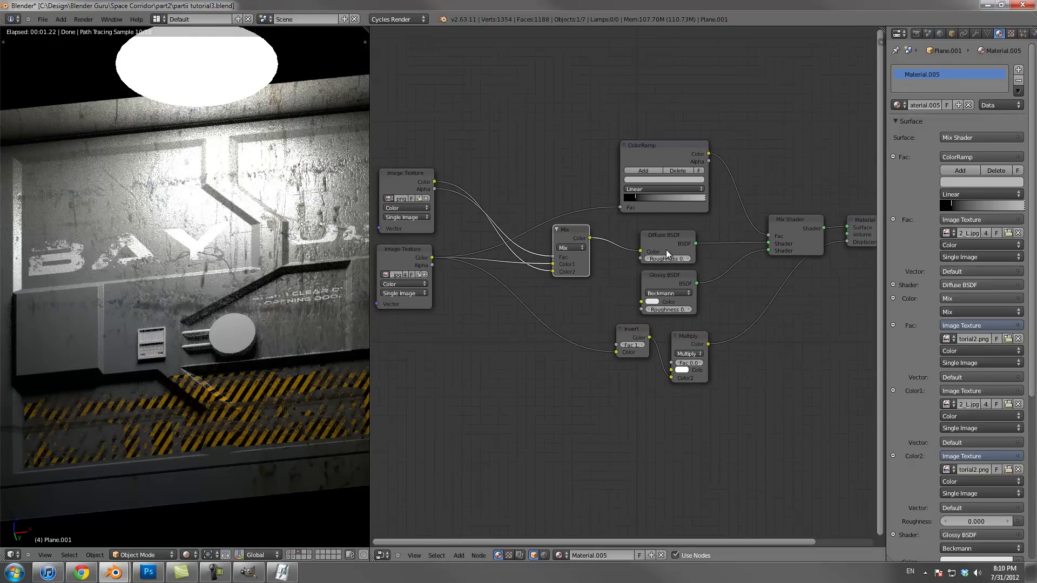
drag(655, 154, 643, 119)
middle_drag(483, 220, 553, 257)
scroll(546, 202, up, 2)
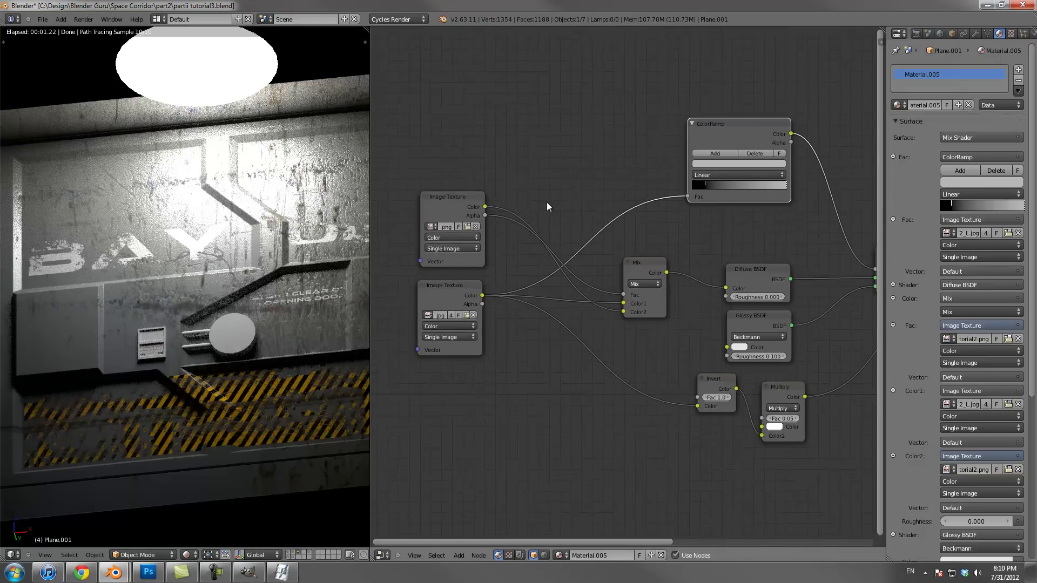
key(shift+a)
mouse_move(547, 202)
click(570, 223)
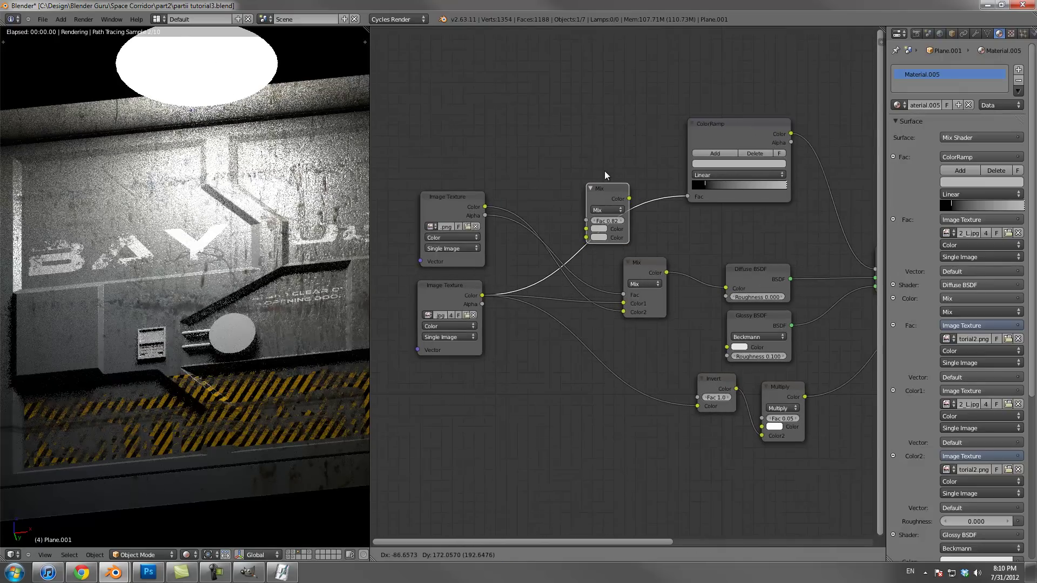
click(611, 164)
Link the tutorial2.png color to Color2 of the new Mix node, set its blend mode to Add, and check the rendered door
drag(484, 207, 591, 226)
click(613, 195)
click(617, 206)
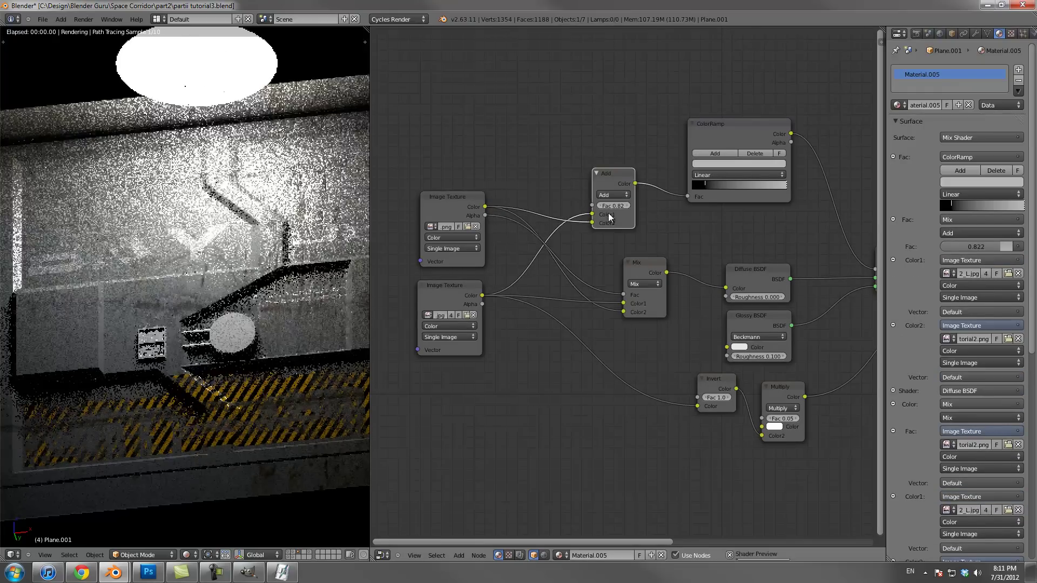
scroll(249, 267, up, 4)
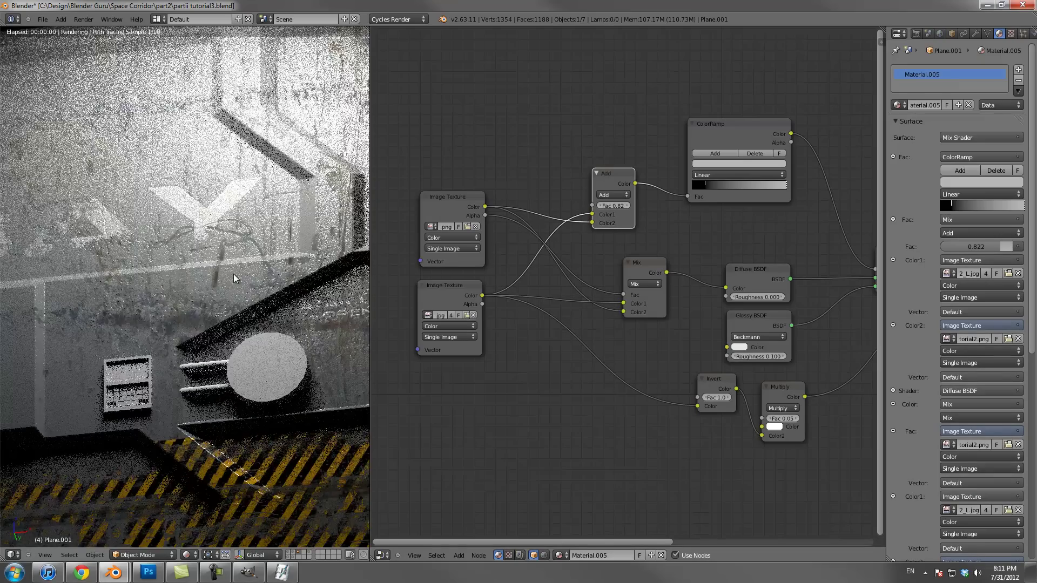
shift+middle_drag(270, 432, 219, 359)
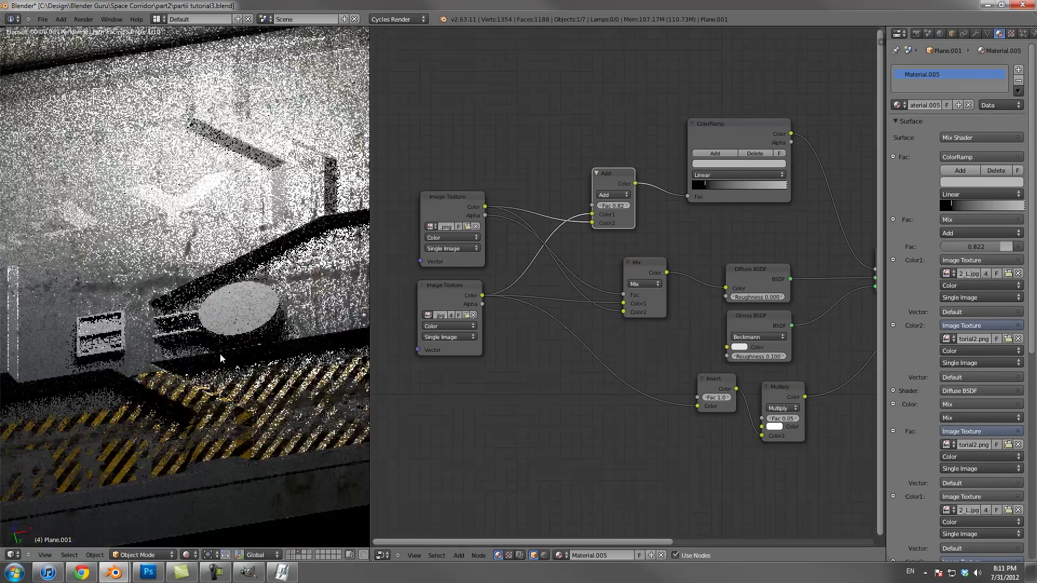
scroll(260, 414, up, 1)
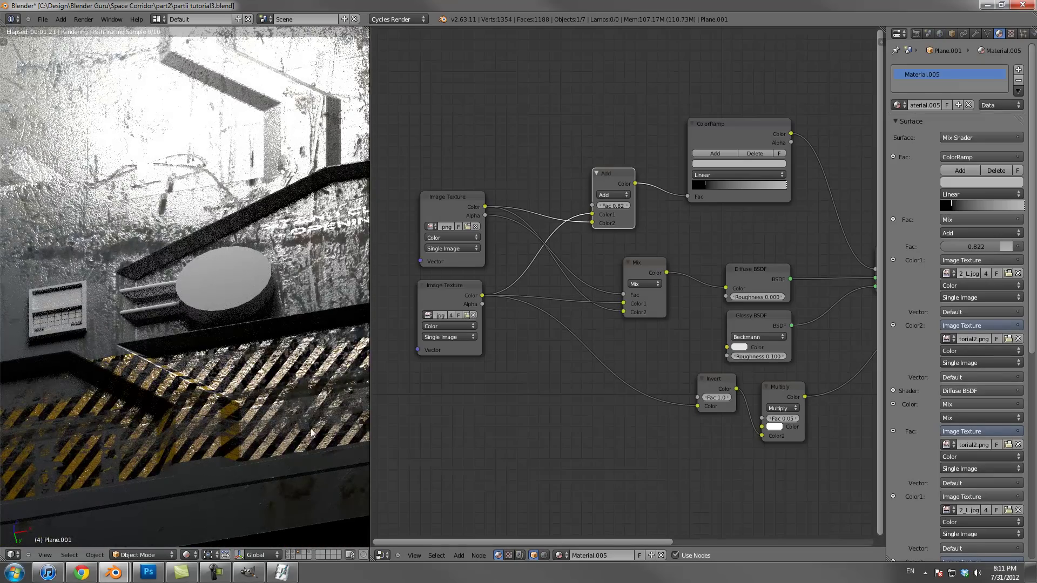
scroll(184, 134, down, 6)
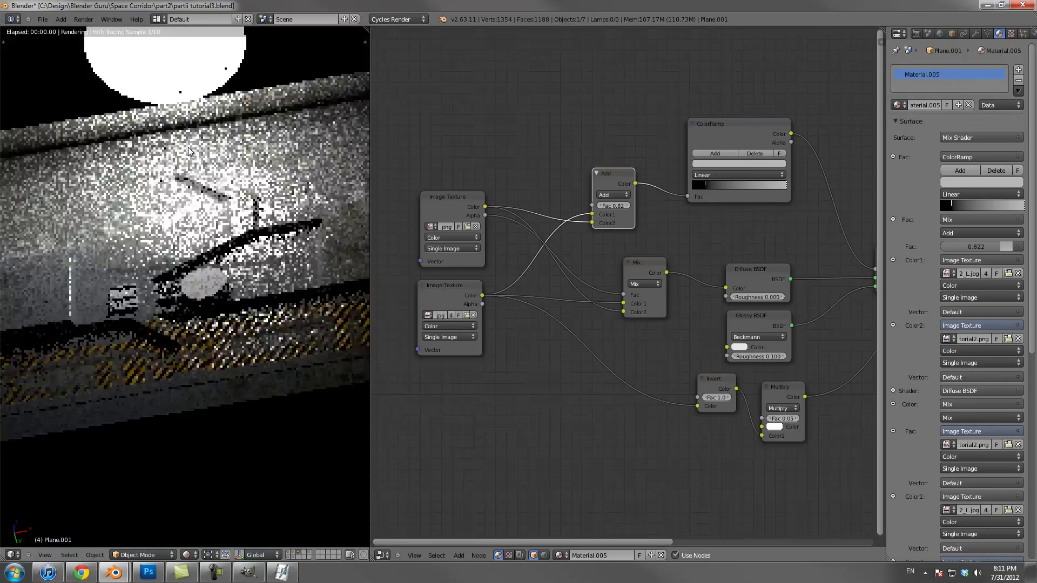
middle_drag(210, 213, 248, 283)
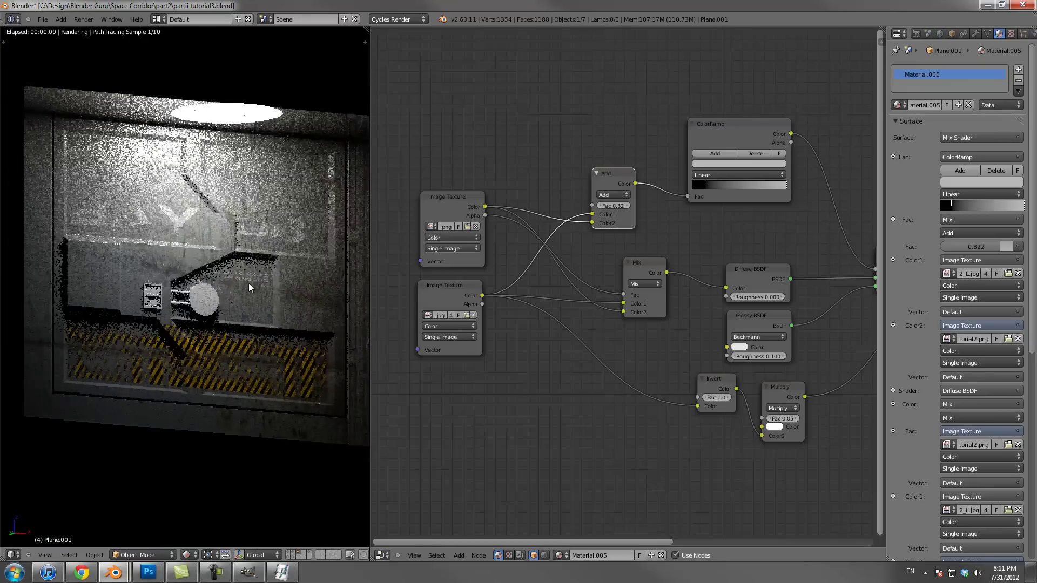
Try feeding the Invert node from the Add node's color output, and relink the metal texture's color to Invert
scroll(568, 309, down, 1)
middle_drag(567, 309, 480, 290)
drag(677, 364, 658, 378)
scroll(635, 329, down, 1)
drag(551, 180, 606, 369)
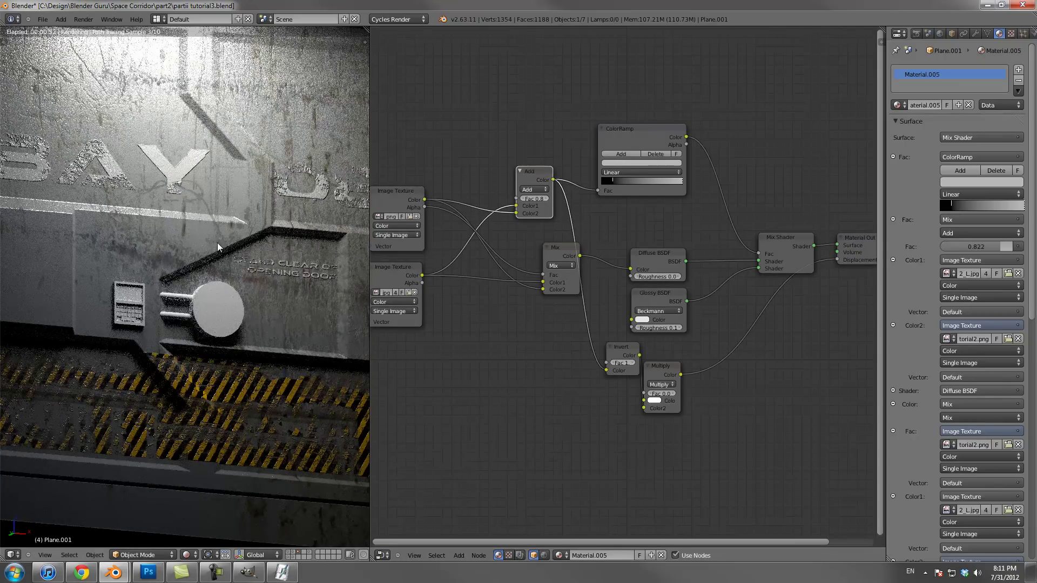
scroll(253, 216, down, 2)
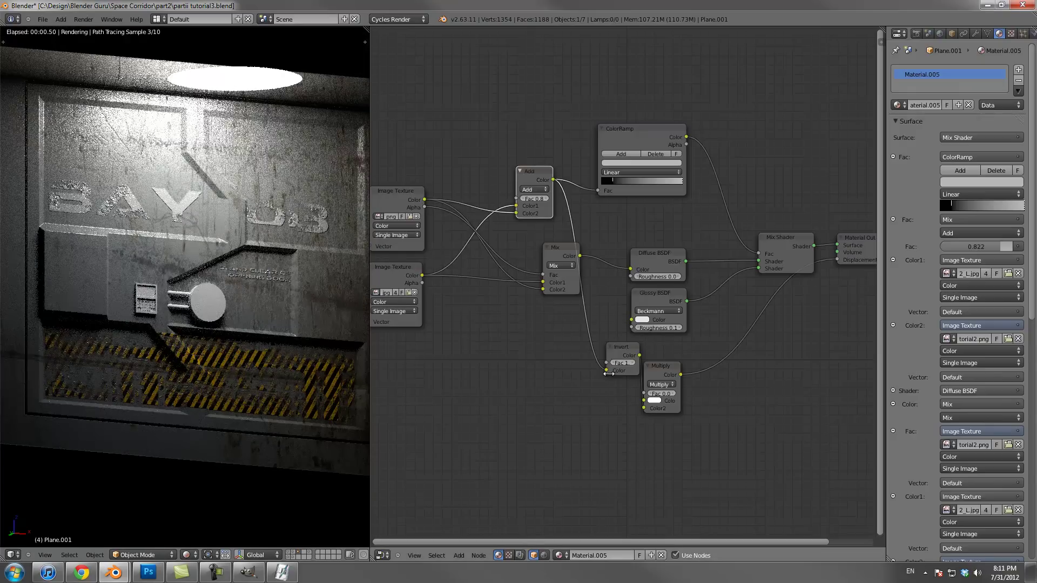
drag(422, 275, 607, 371)
scroll(248, 248, down, 1)
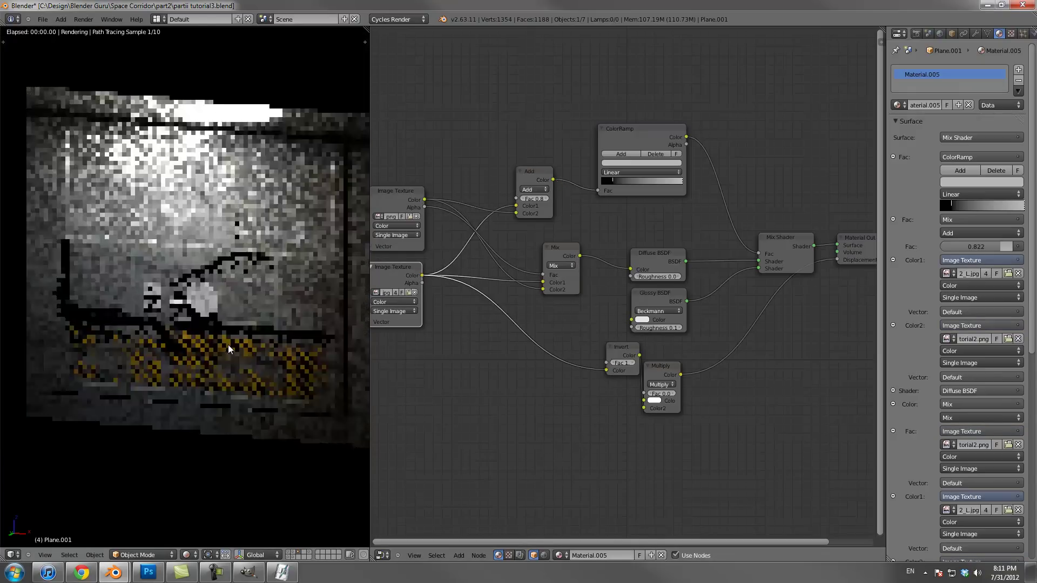
Switch the viewport to Solid shading and assign the Black Plastic material to the round disc on the door
click(192, 554)
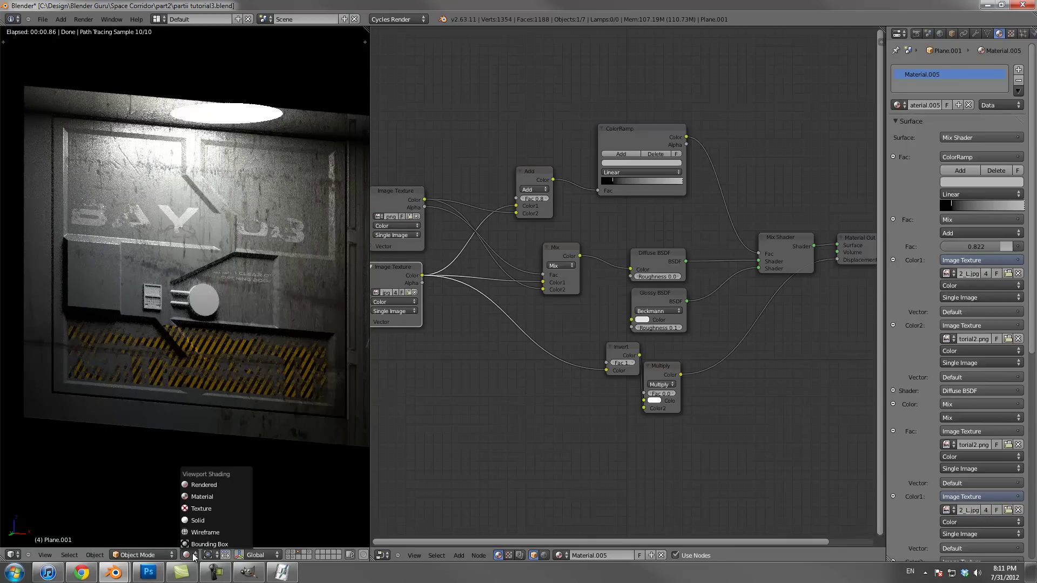
click(207, 522)
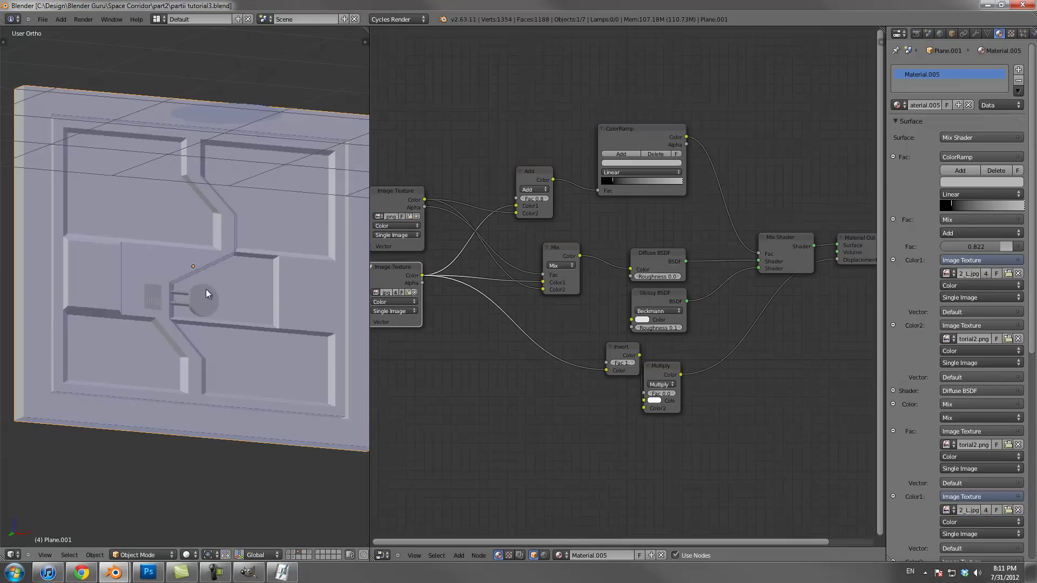
right_click(206, 292)
scroll(208, 300, up, 5)
click(898, 105)
click(926, 121)
Assign the Chrome material to one of the rods beside the disc and link the material to the other rod
right_click(185, 309)
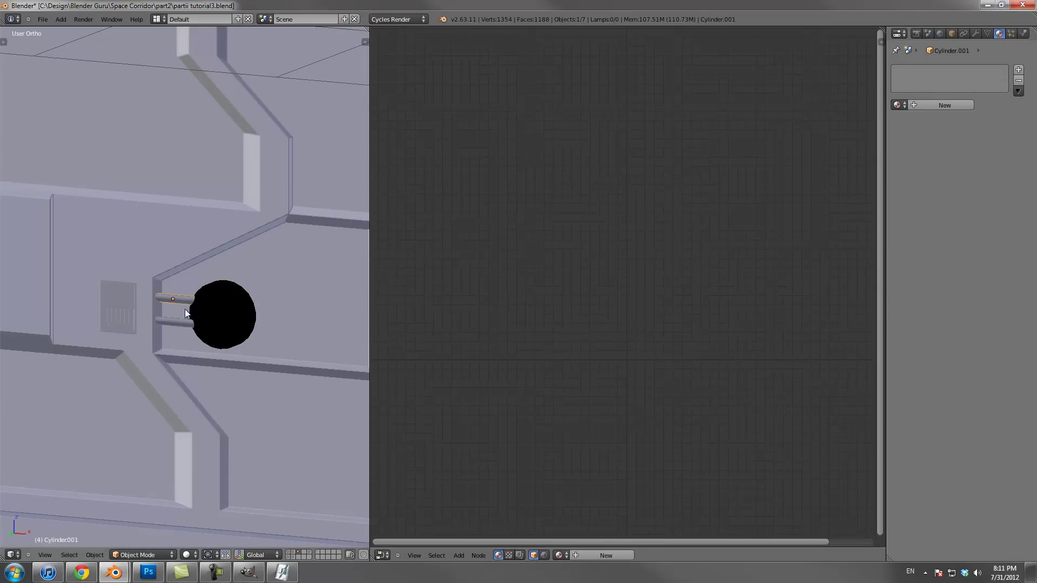
click(898, 105)
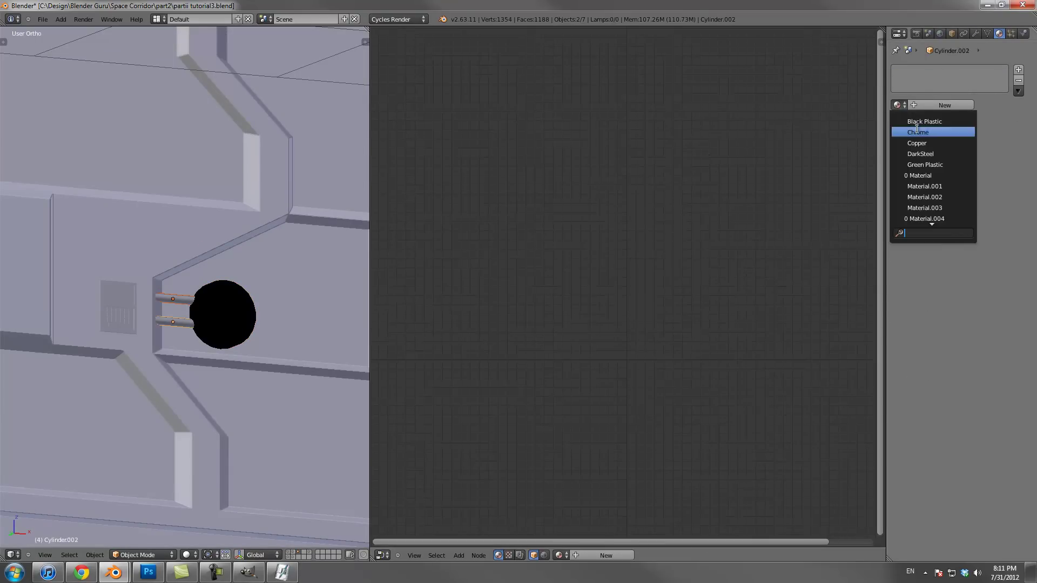
click(926, 128)
key(ctrl+l)
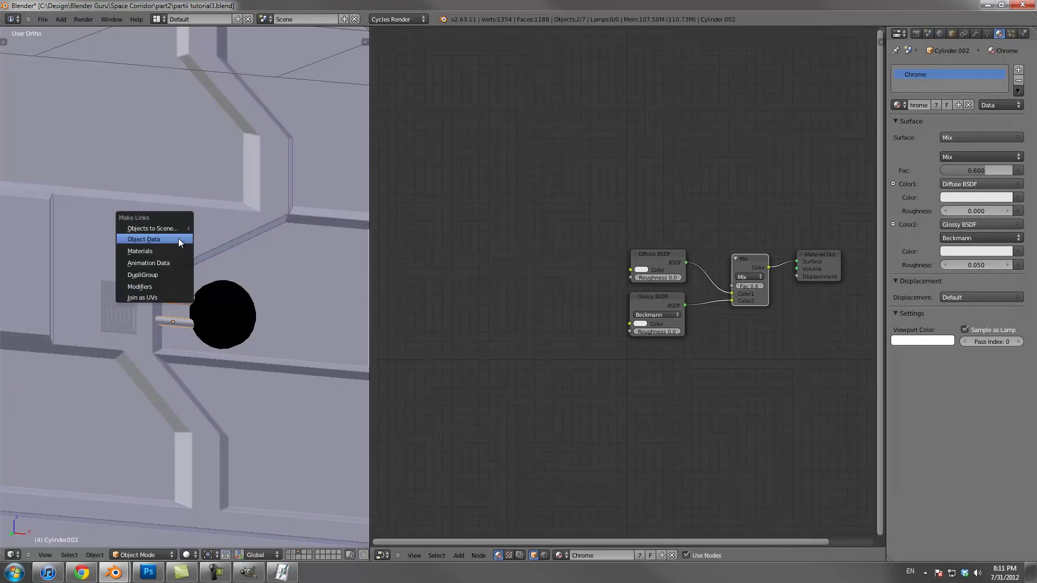
click(162, 251)
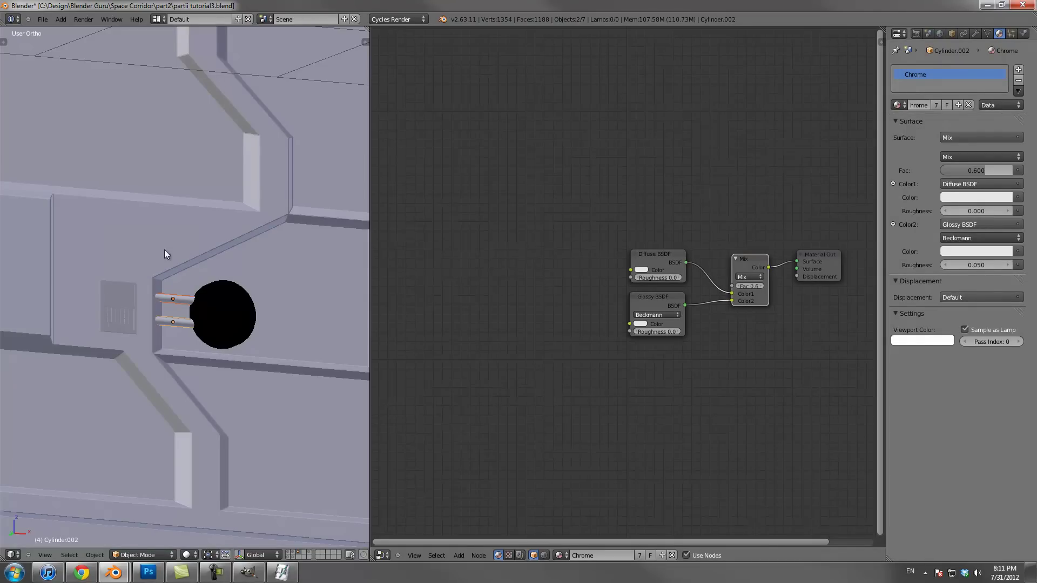
key(z)
right_click(180, 300)
right_click(182, 319)
right_click(180, 299)
Assign the Black Plastic material to the door's keypad housing and its keys
shift+middle_drag(202, 298, 340, 289)
right_click(254, 293)
shift+middle_drag(254, 293, 178, 288)
click(897, 105)
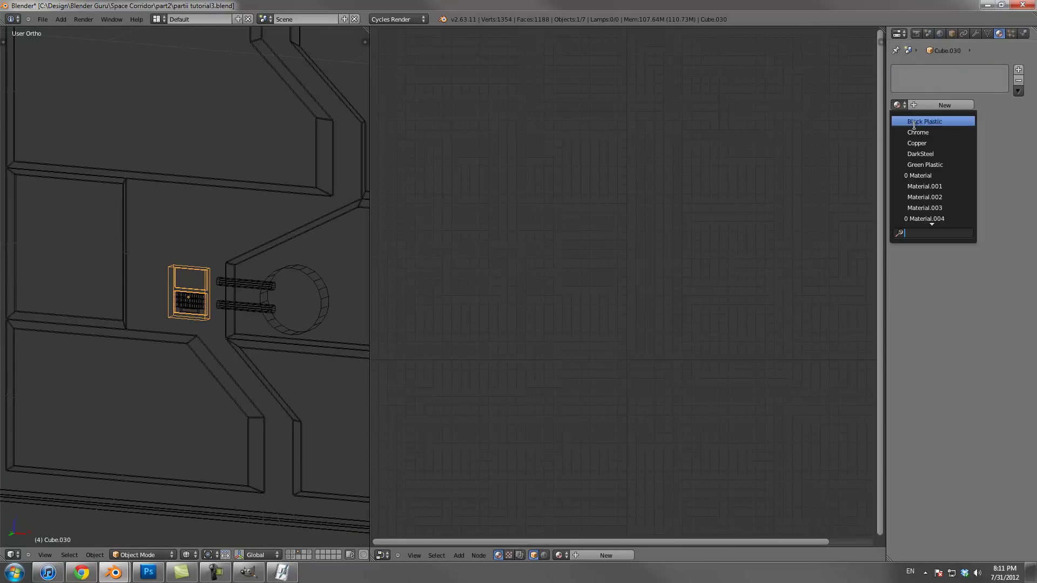
click(924, 123)
scroll(297, 227, up, 4)
right_click(204, 309)
click(905, 107)
click(924, 121)
scroll(239, 284, up, 3)
Add a second material slot with OrangeLight to the keypad housing and assign it to the upper screen face
right_click(241, 294)
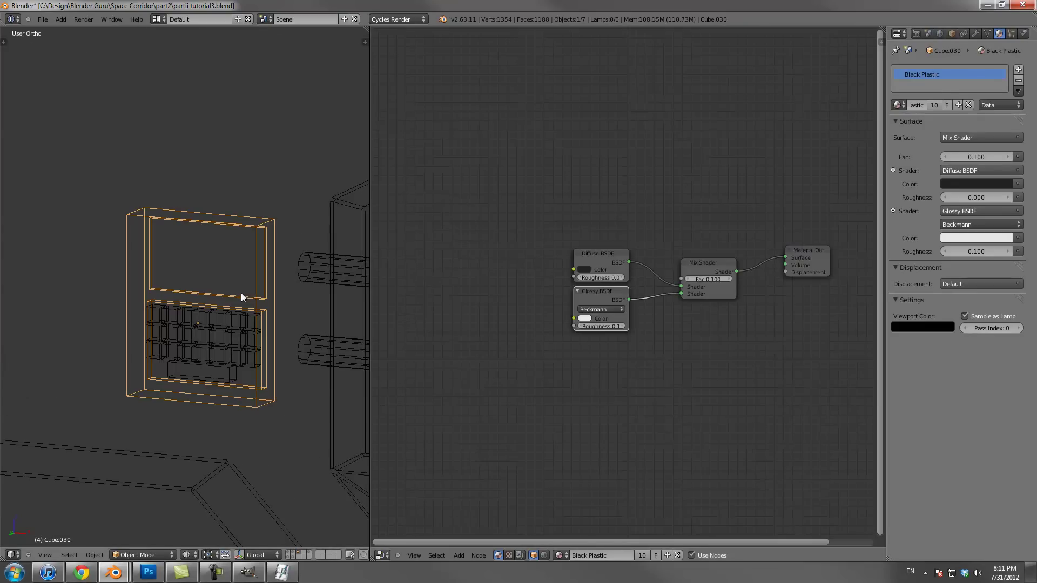
key(Tab)
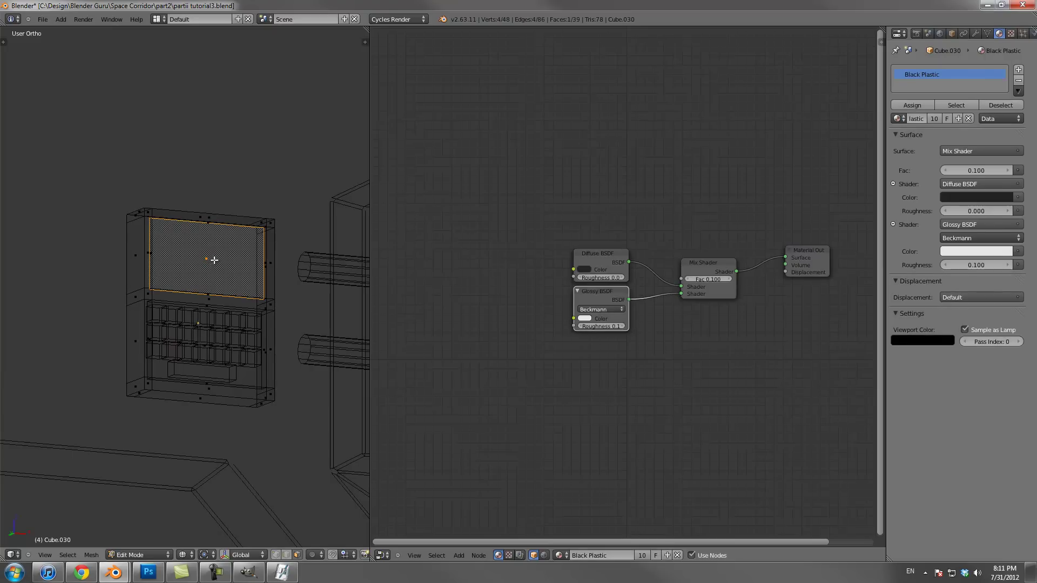
click(1018, 69)
click(896, 119)
text(or)
click(918, 146)
click(916, 107)
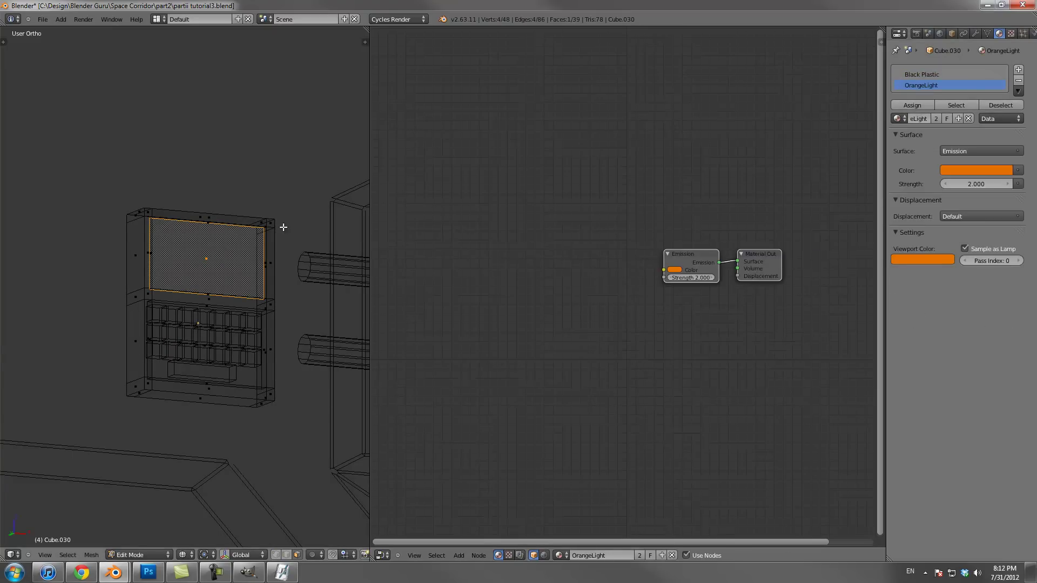
key(Tab)
Return the viewport from wireframe to Solid shading and deselect all objects
scroll(257, 239, down, 8)
key(z)
scroll(249, 264, down, 9)
middle_drag(243, 310, 193, 313)
key(a)
scroll(216, 332, up, 3)
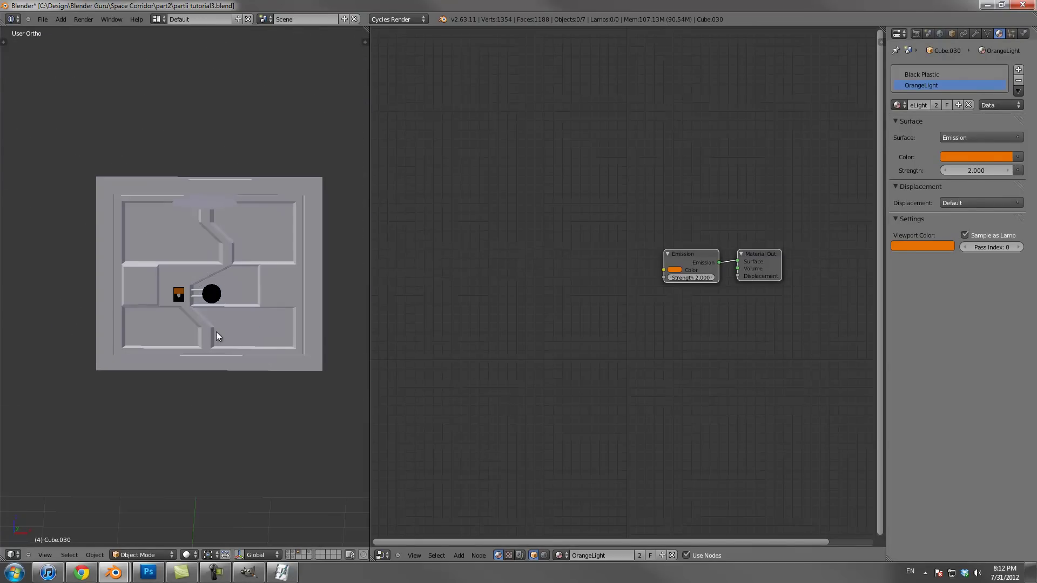
Show the corridor and floor layers together with the door in camera view, and save the file
shift+click(294, 552)
shift+click(289, 553)
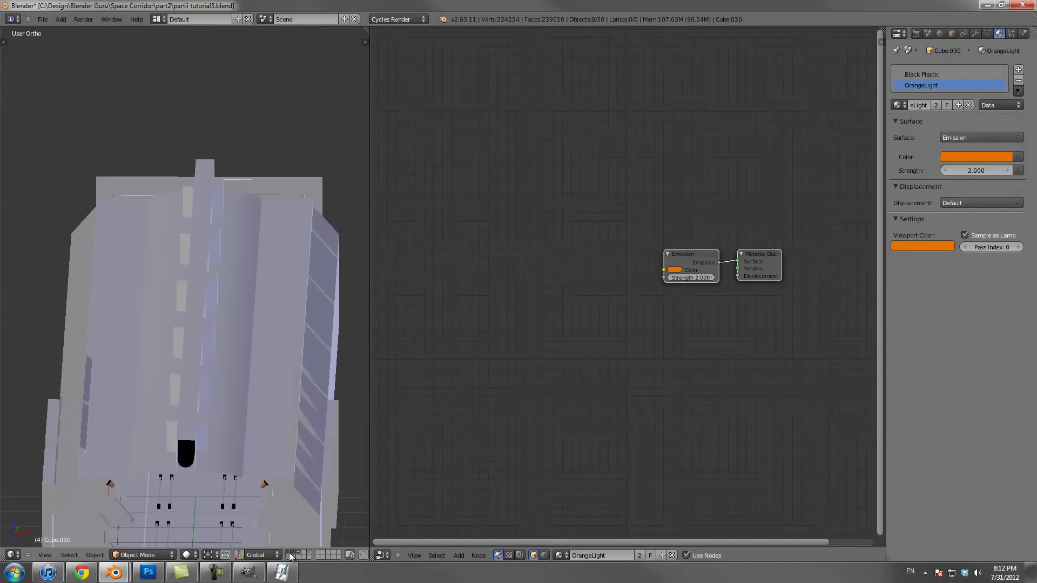
shift+click(289, 557)
key(KP_0)
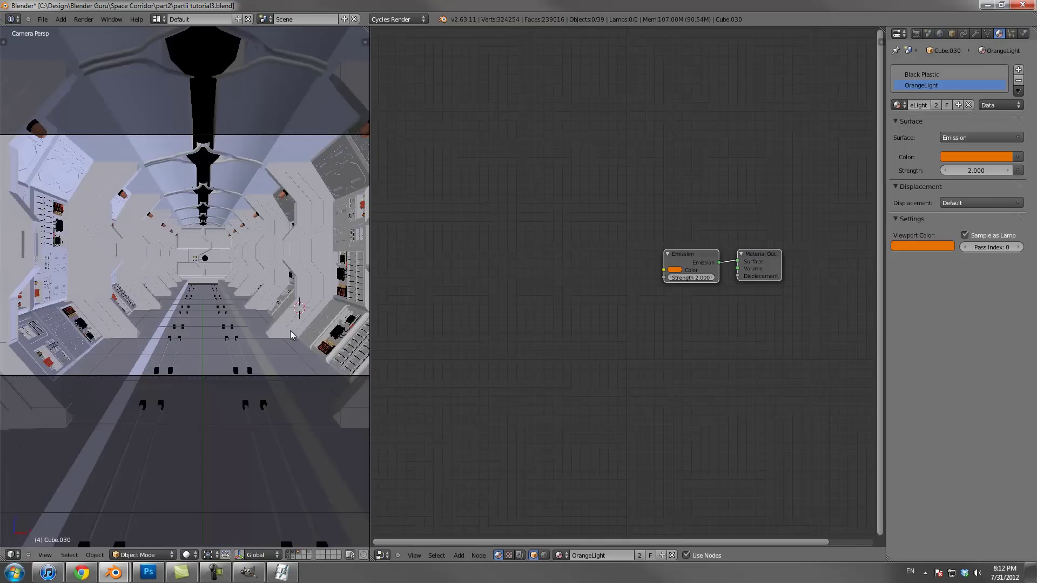
key(ctrl+s)
shift+click(310, 552)
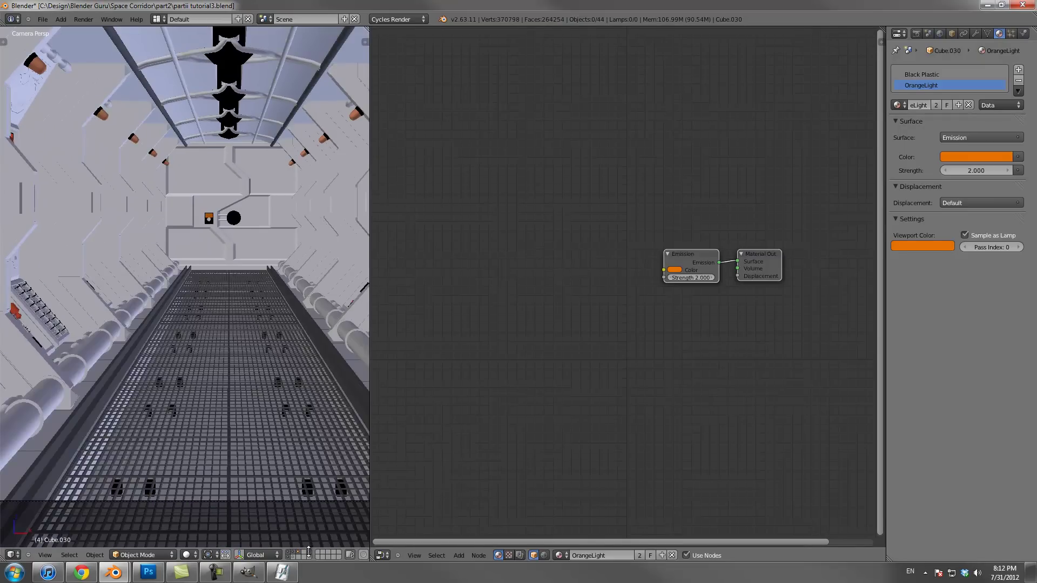
scroll(282, 308, down, 2)
key(ctrl+s)
click(283, 308)
shift+middle_drag(260, 305, 260, 330)
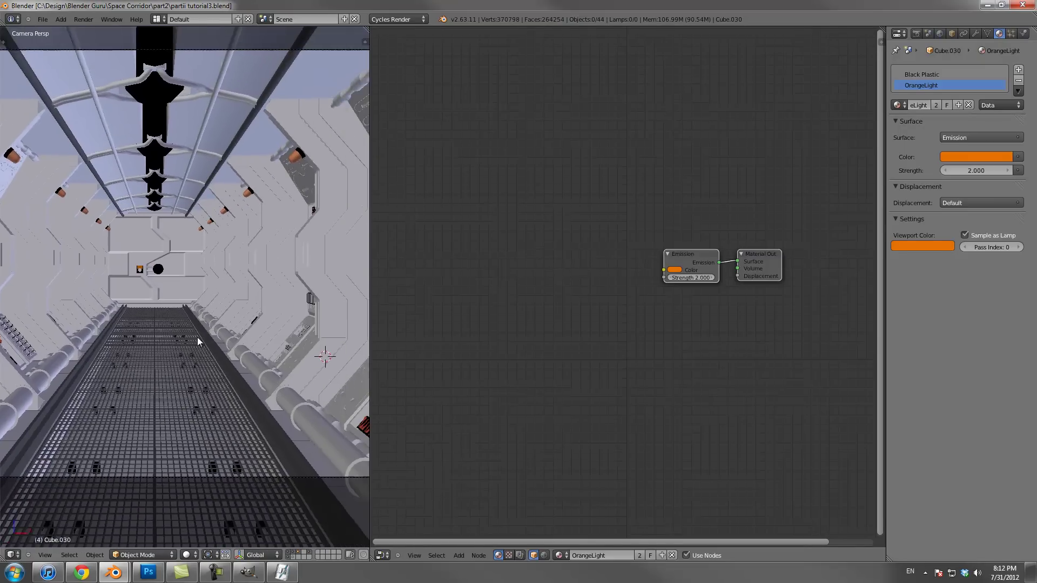
Widen the 3D viewport over the node editor and save the file again
scroll(194, 337, down, 1)
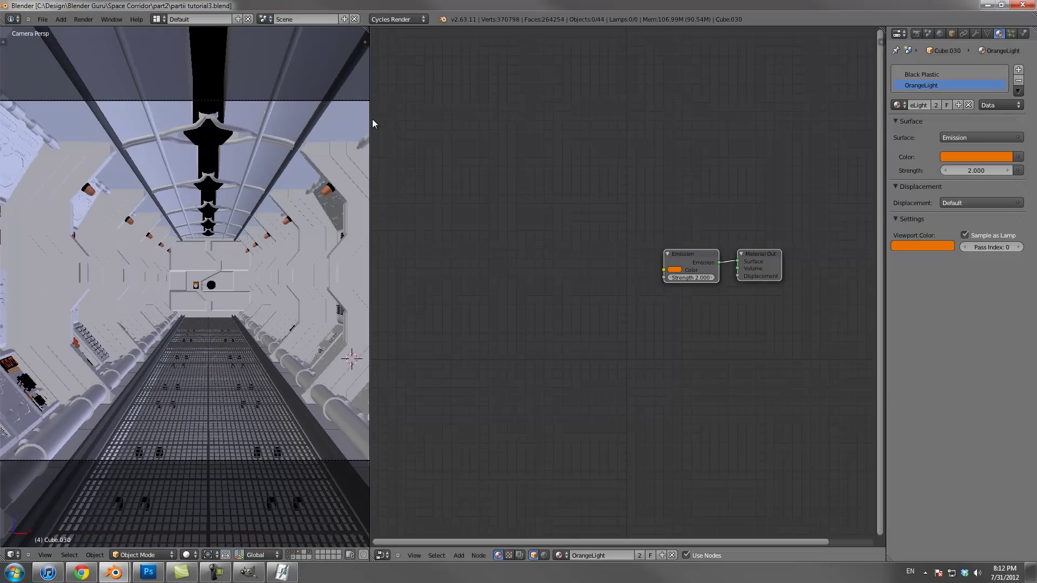
drag(370, 122, 594, 139)
key(ctrl+s)
click(513, 158)
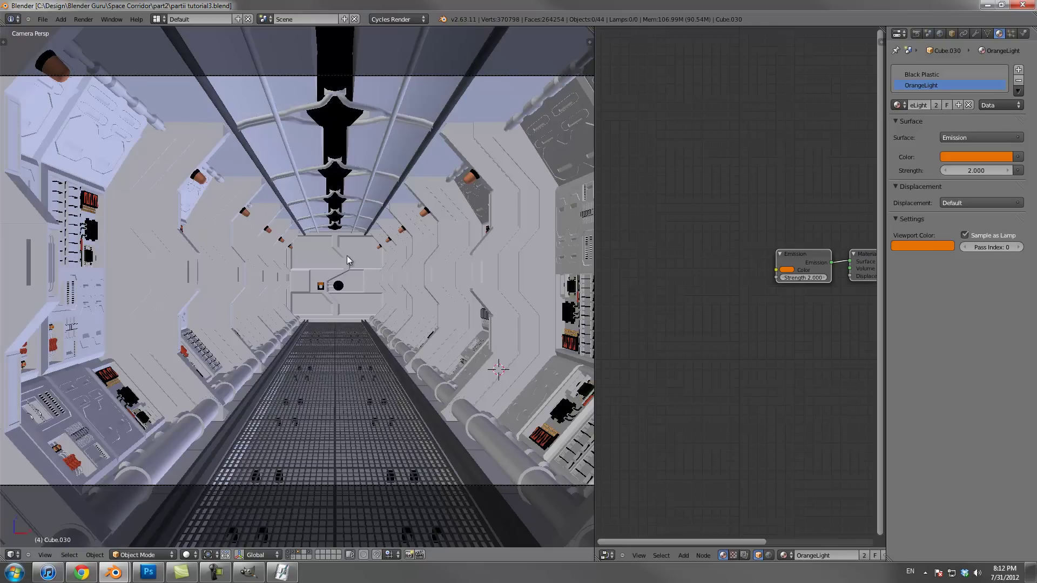
Set the Pass Index to 1 for the OrangeLight material and for the corridor's White Light material
scroll(421, 272, up, 1)
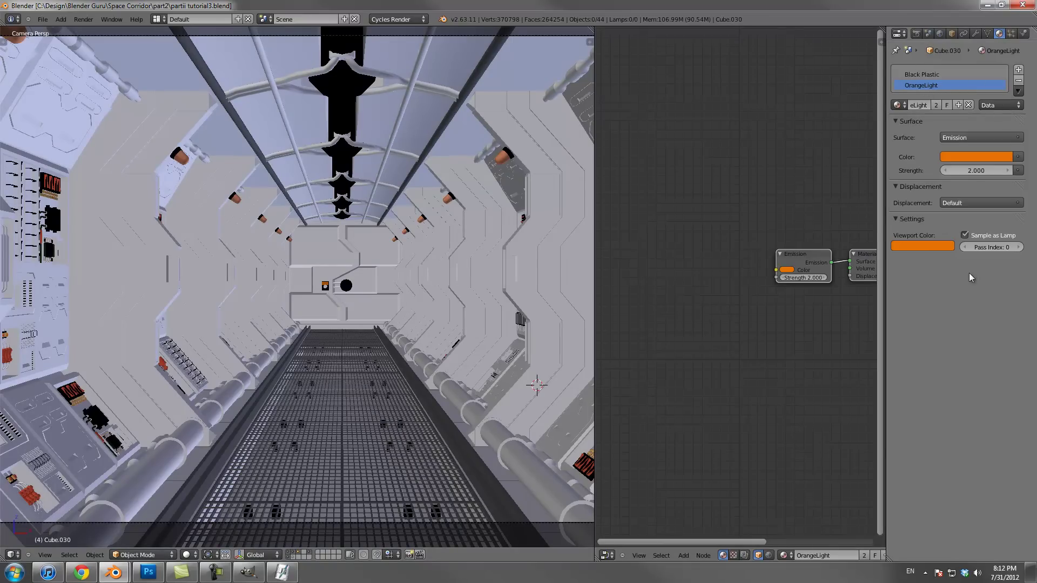
click(897, 218)
click(896, 218)
click(1015, 247)
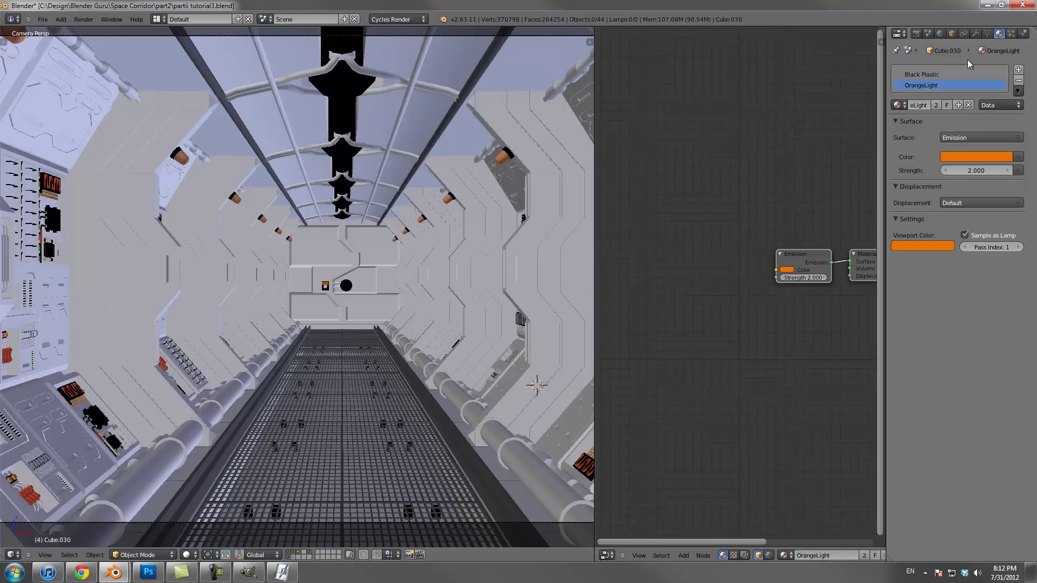
right_click(551, 228)
click(931, 87)
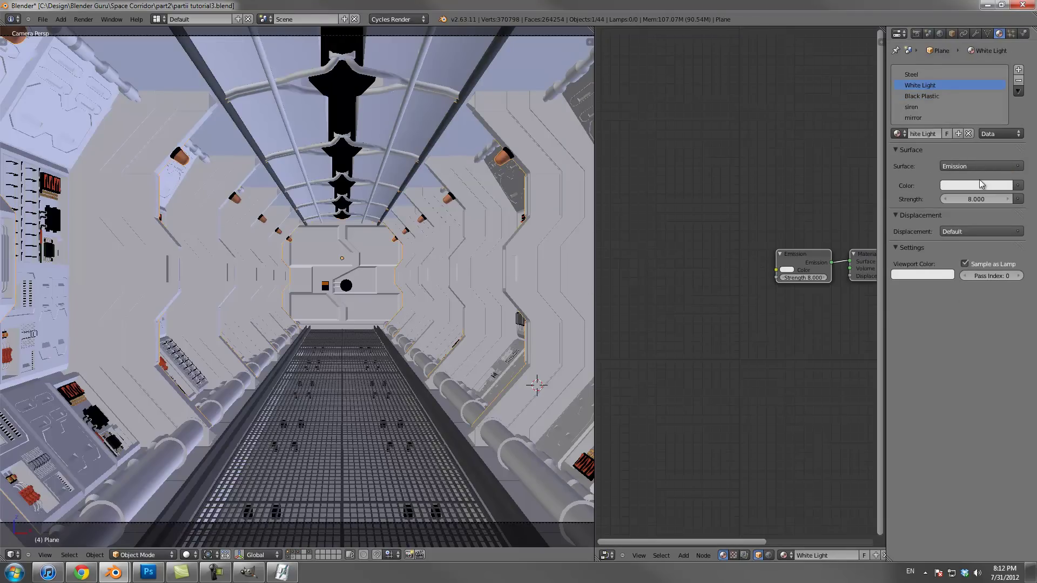
click(1018, 275)
Enable the Material Index pass for the RenderLayer, save the file and deselect all objects
click(916, 34)
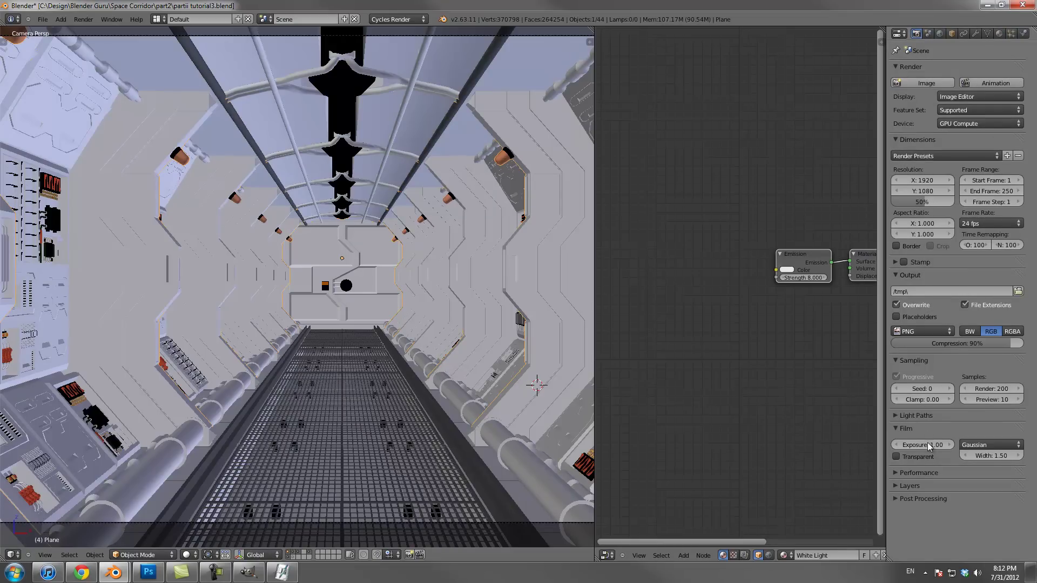
click(900, 429)
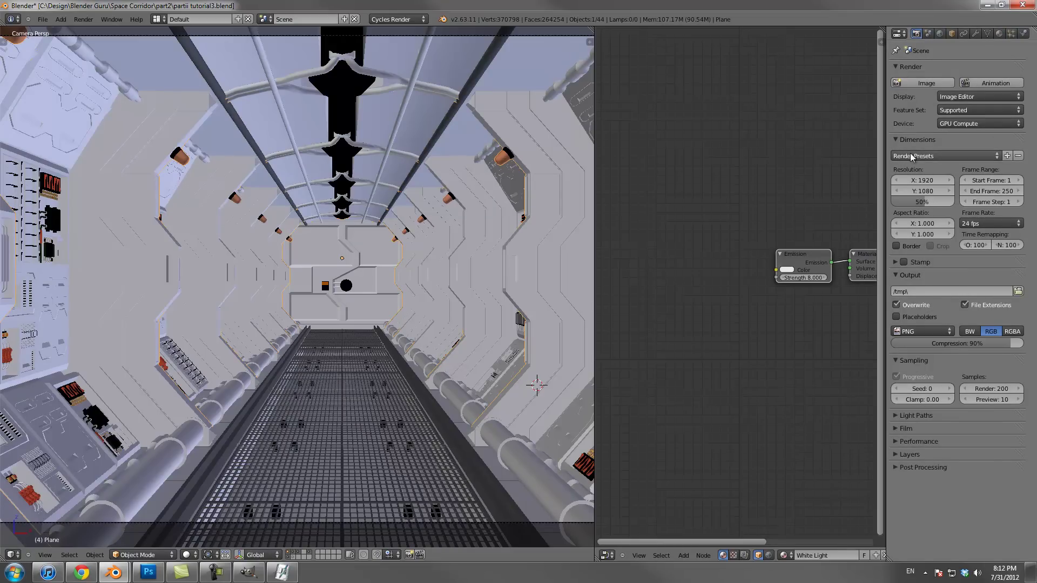
click(900, 454)
scroll(920, 506, down, 6)
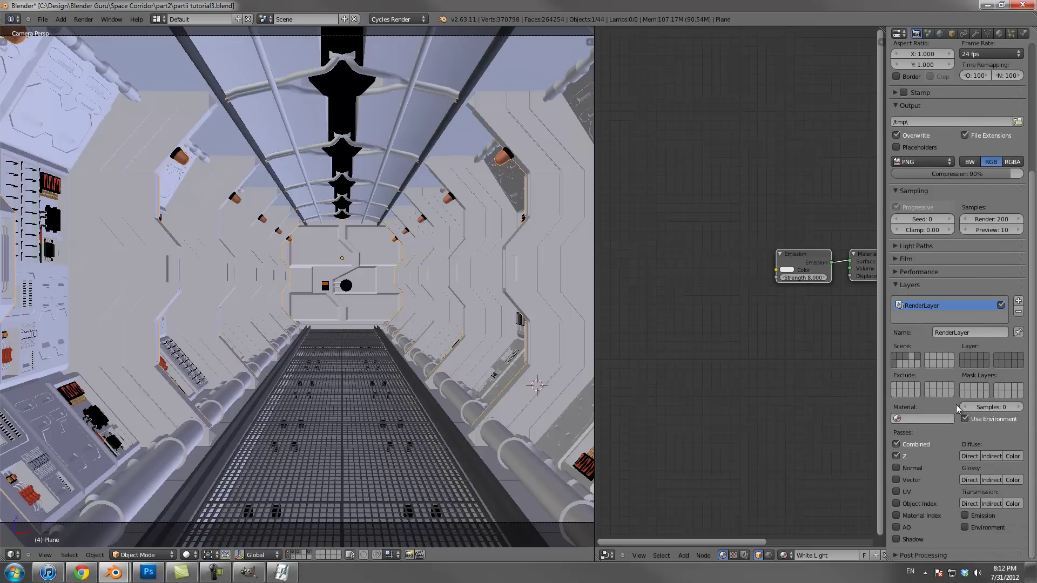
click(925, 515)
key(ctrl+s)
key(a)
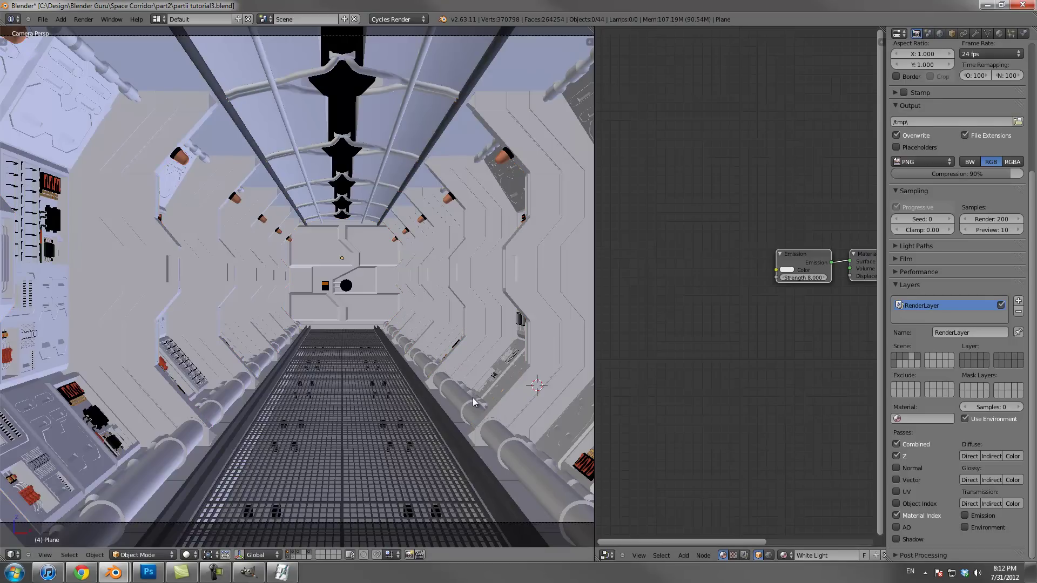
Set the render samples to 500
scroll(403, 300, down, 1)
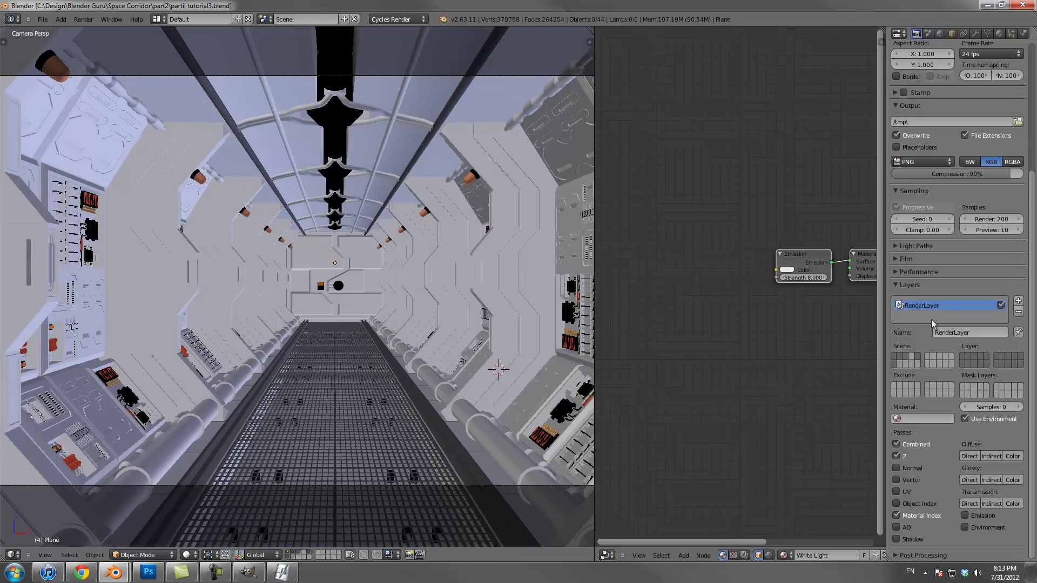
click(900, 284)
double_click(991, 218)
text(500)
key(Return)
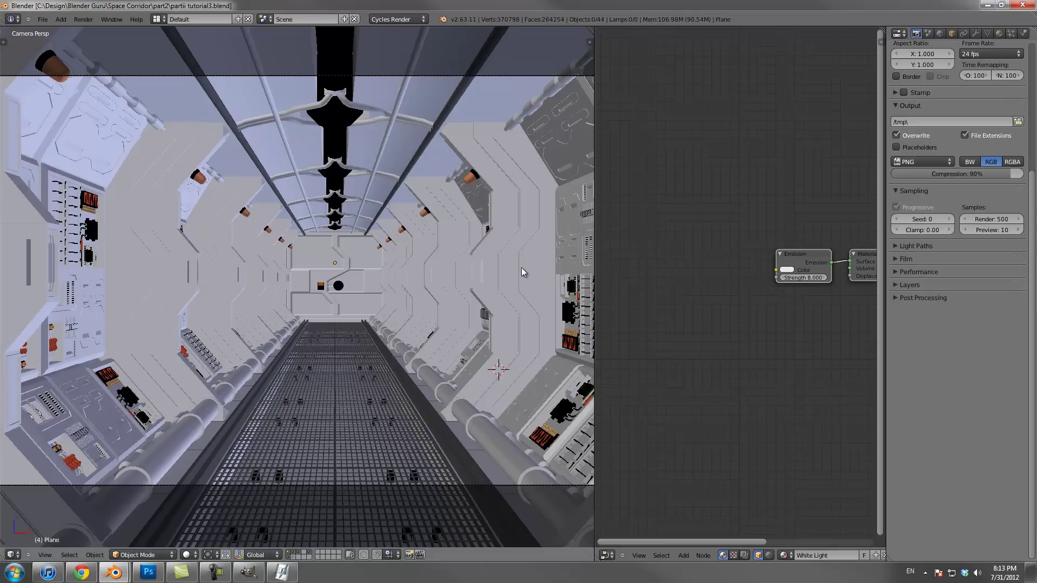
Render the corridor from the camera, inspect the image and return to the 3D view
key(F12)
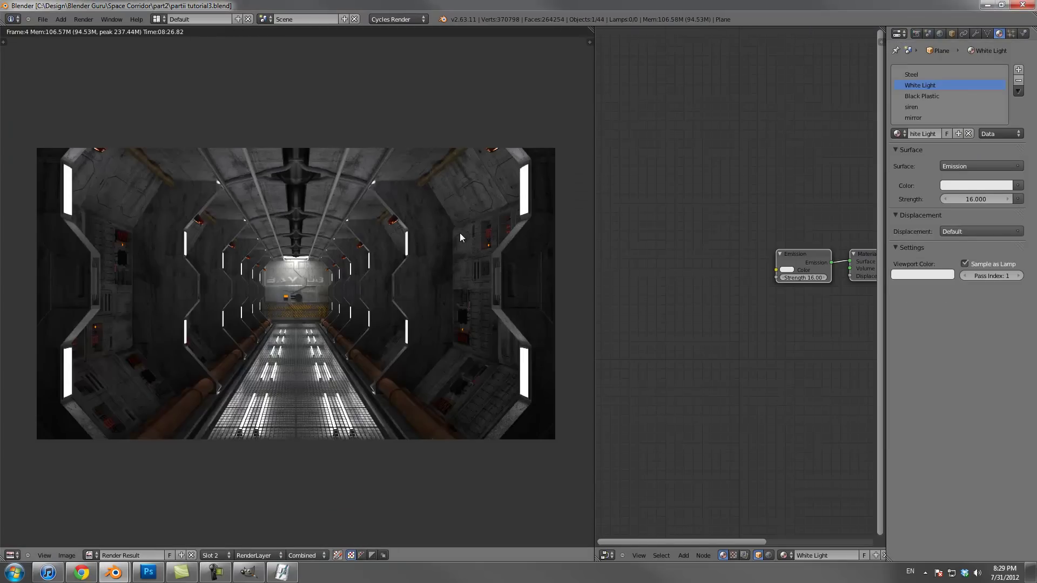
scroll(460, 233, up, 2)
scroll(460, 234, down, 2)
key(Escape)
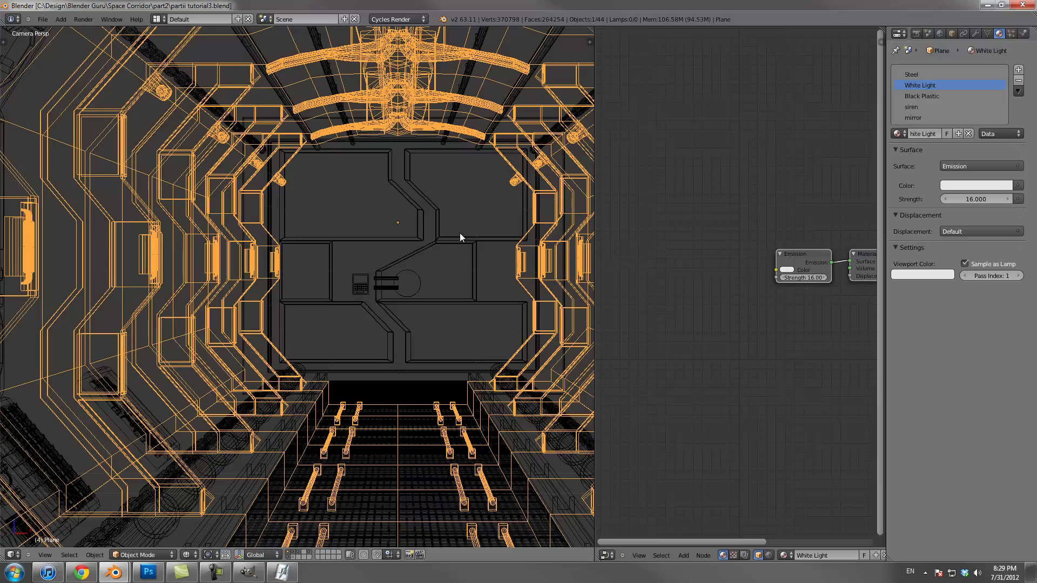
Switch to the Compositing layout, enlarge the node editor over the lower areas, enable compositing nodes and spread the two nodes apart
click(158, 19)
click(178, 46)
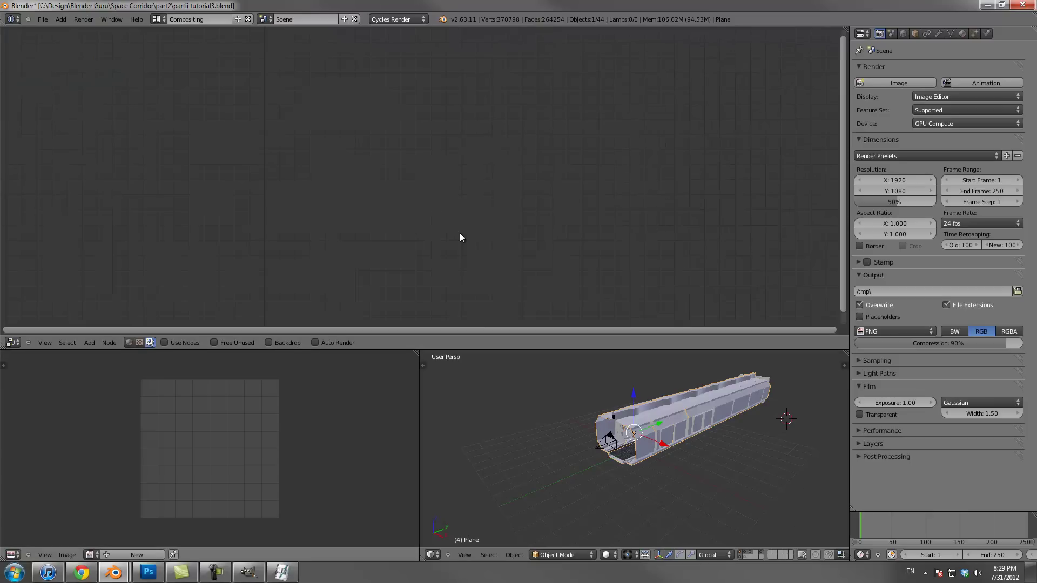
drag(415, 354, 475, 378)
drag(4, 346, 22, 394)
click(165, 555)
drag(313, 201, 80, 199)
drag(468, 201, 641, 213)
scroll(460, 234, down, 3)
mouse_move(460, 233)
middle_down()
mouse_move(669, 227)
mouse_move(422, 191)
mouse_move(317, 161)
mouse_move(232, 178)
middle_up()
scroll(460, 233, up, 3)
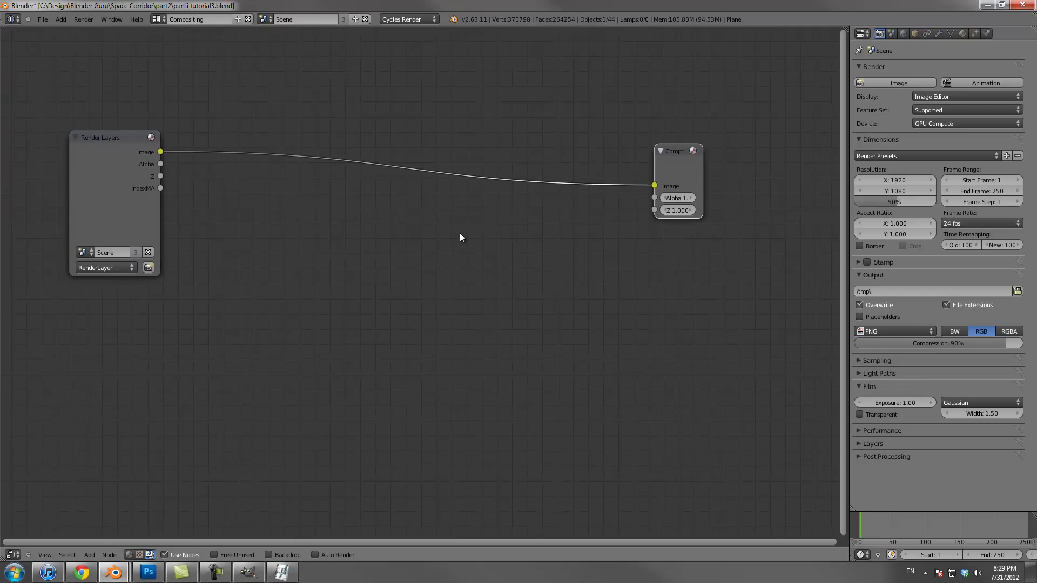
Add a Viewer node below the Composite node, feed it the Render Layers image and show it as the backdrop
scroll(460, 234, down, 3)
key(shift+a)
mouse_move(239, 257)
click(289, 268)
drag(317, 254, 625, 263)
ctrl+shift+click(178, 227)
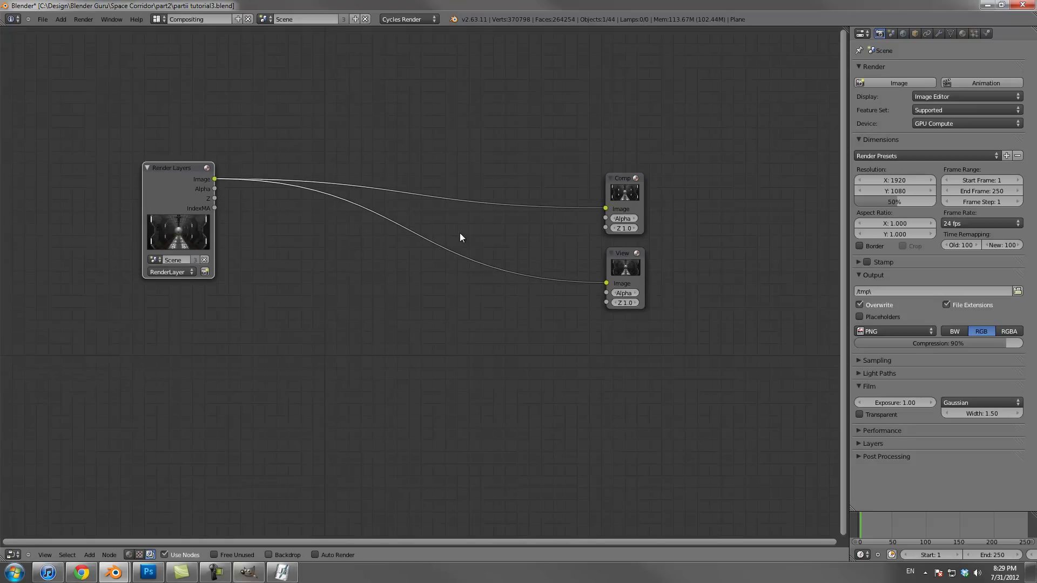
click(280, 555)
middle_drag(460, 233, 476, 197)
scroll(460, 234, up, 3)
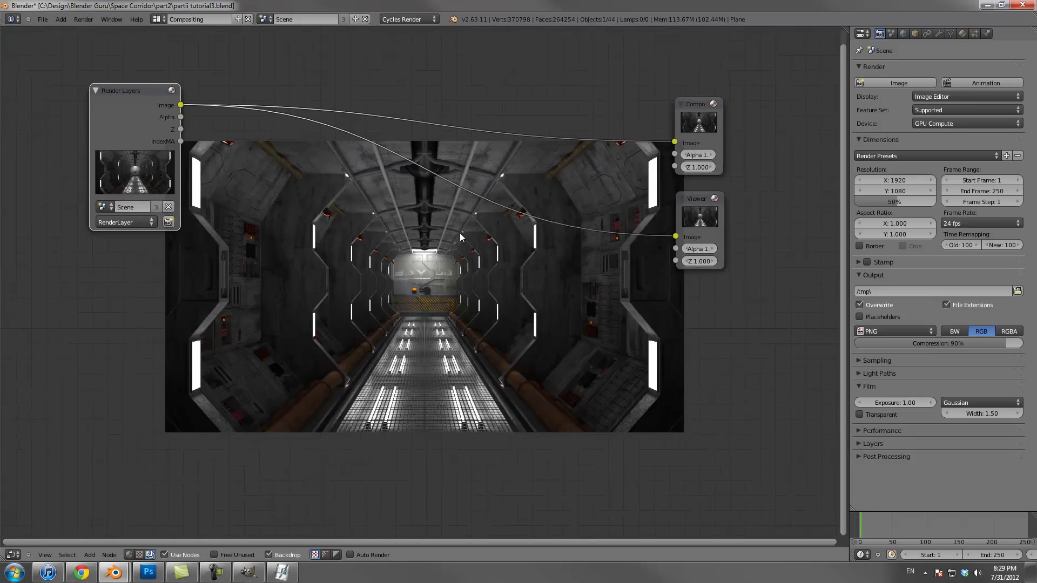
Move the Render Layers node off the backdrop image to make room for new nodes
key(shift+a)
drag(135, 91, 132, 91)
click(460, 236)
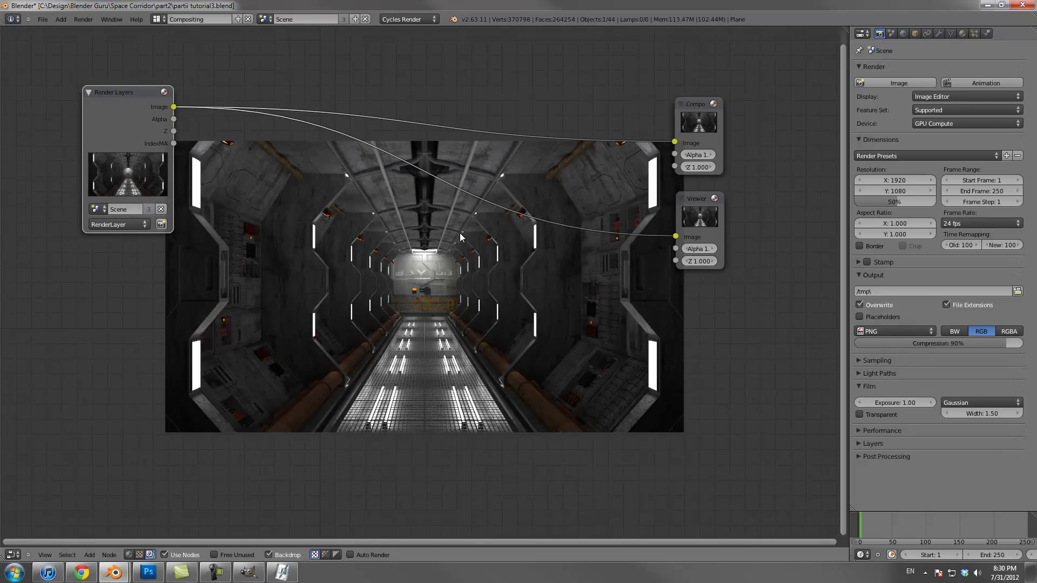
drag(128, 91, 105, 111)
drag(152, 161, 222, 210)
Add an ID Mask node beside the Render Layers node and feed its ID value from the IndexMA pass
key(shift+a)
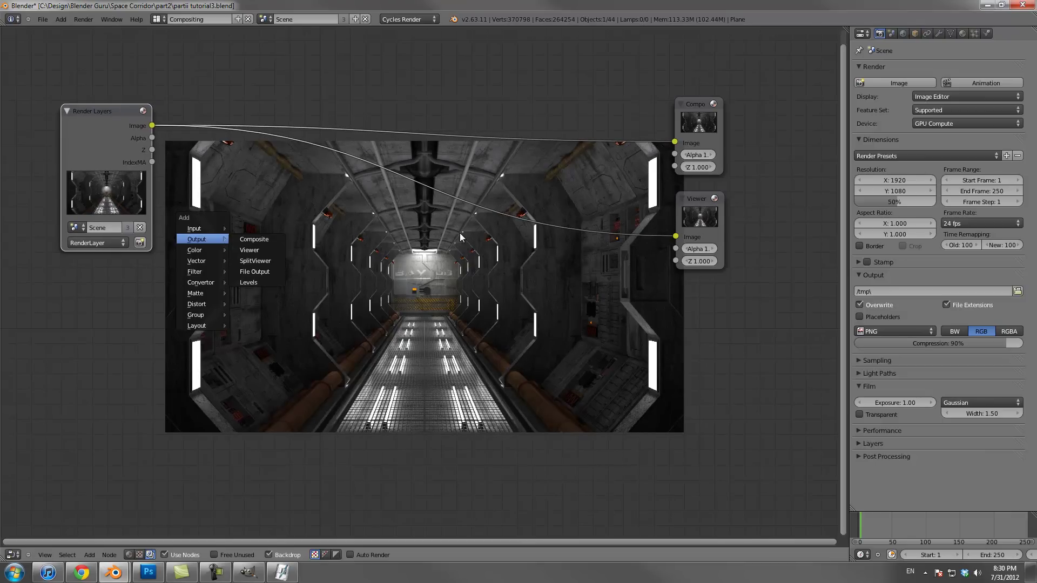
mouse_move(202, 228)
key(Down)
key(Down)
key(Down)
key(Down)
key(Down)
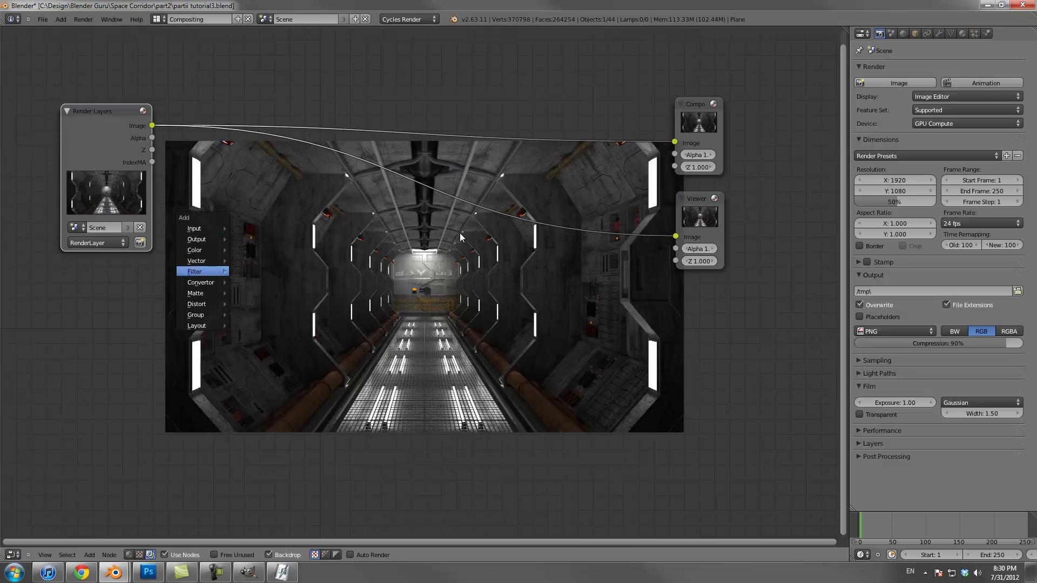
key(Up)
key(Up)
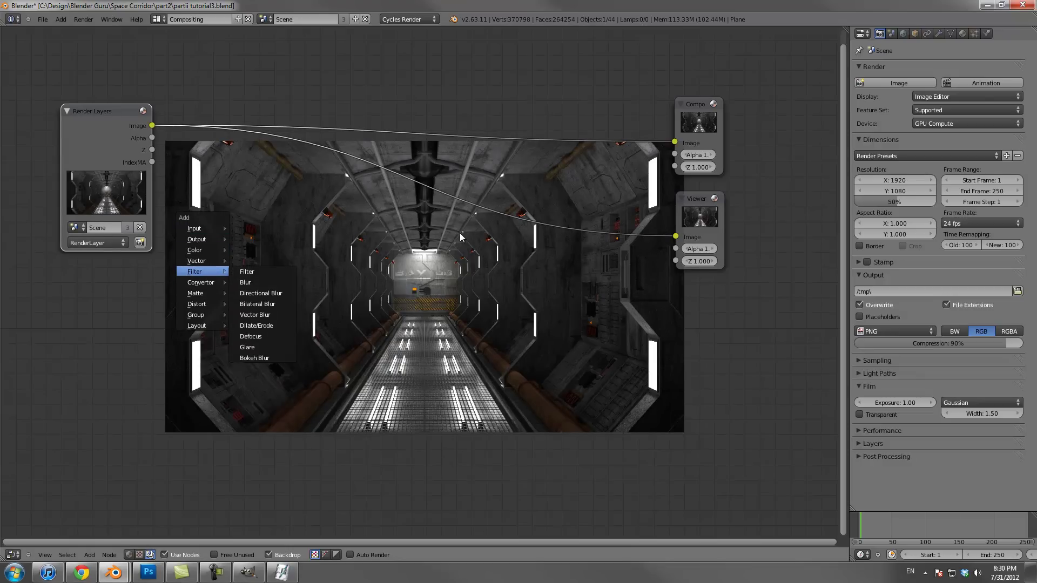
key(Up)
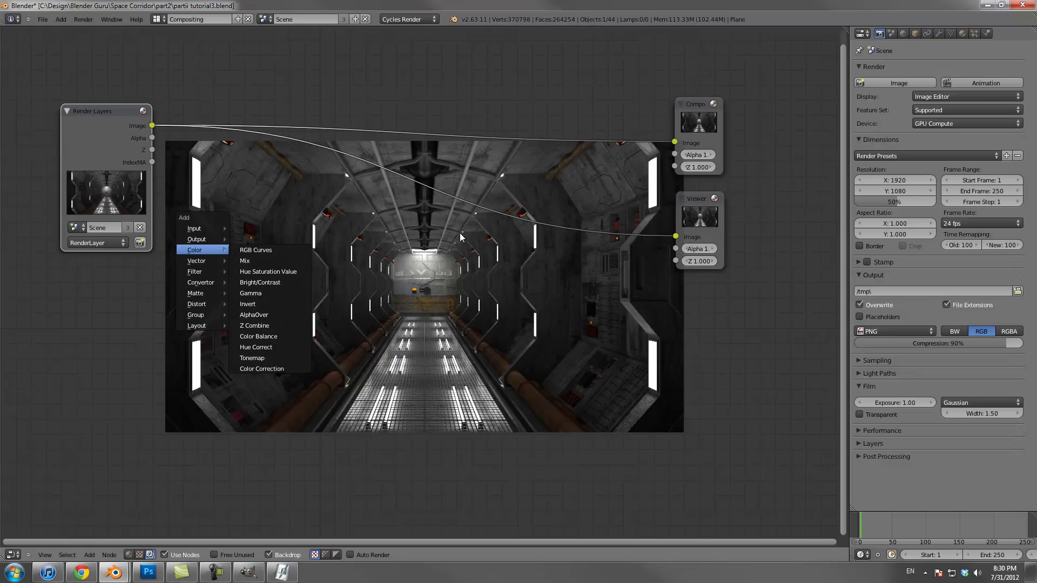
key(Up)
key(Up)
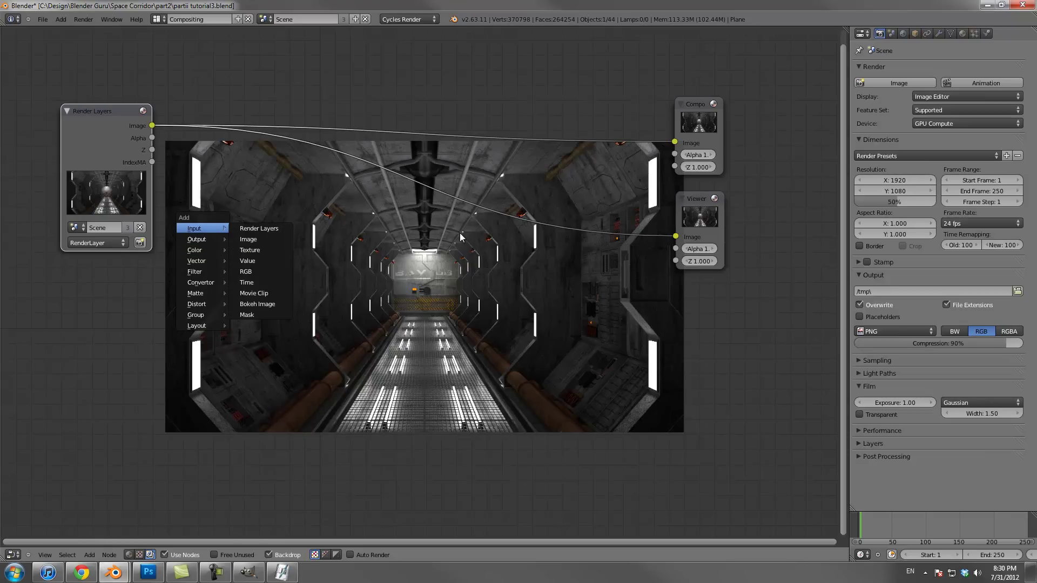
key(Down)
key(Down)
key(Down)
key(Down)
key(Down)
key(Right)
key(Down)
key(Down)
key(Down)
key(Return)
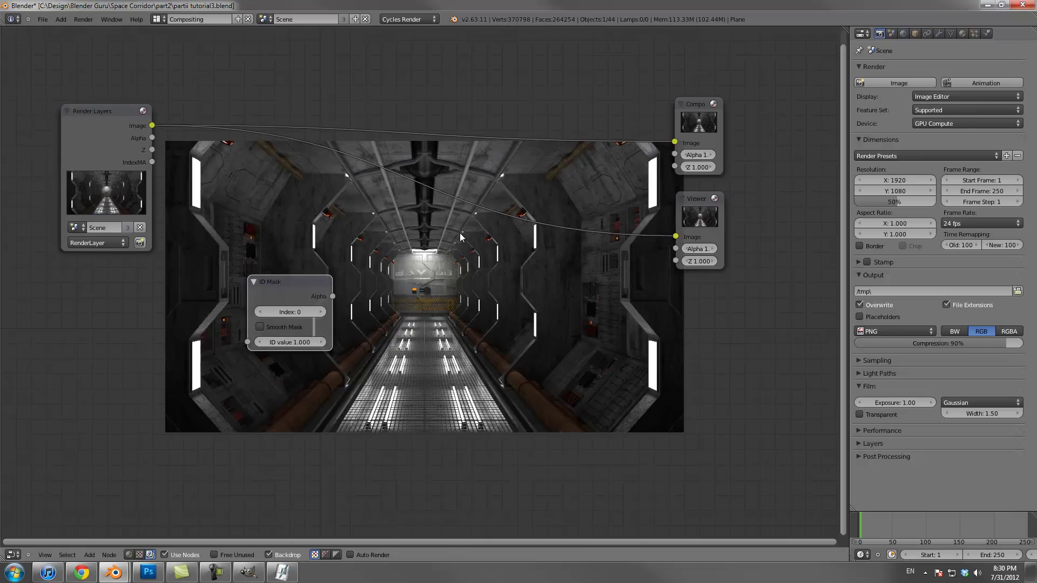
key(g)
click(460, 238)
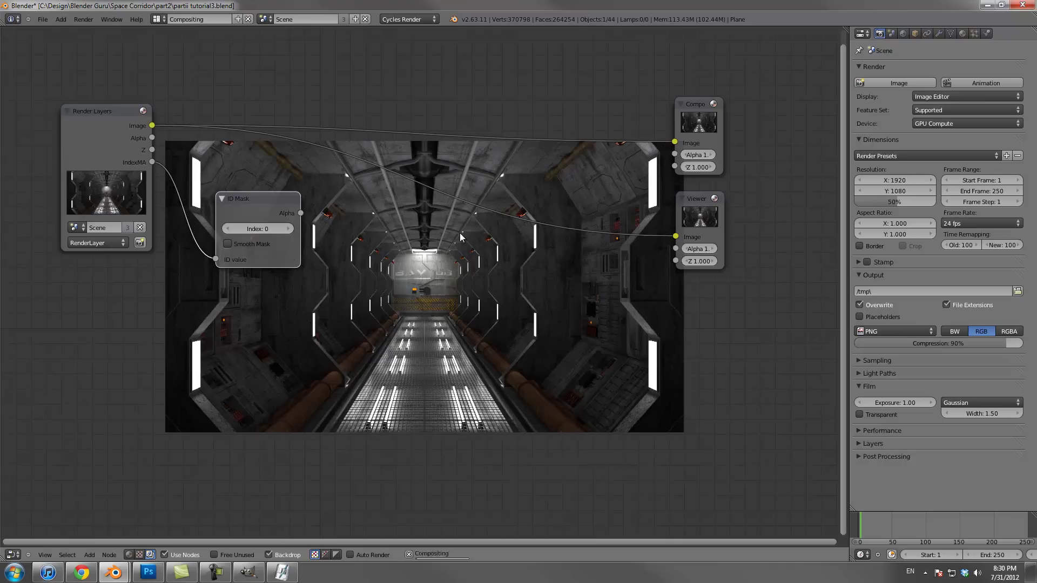
Add a second Viewer node beside the ID Mask and feed it the mask's Alpha output
key(shift+a)
key(Up)
key(Up)
key(Up)
key(Up)
key(Right)
key(Down)
key(Return)
key(g)
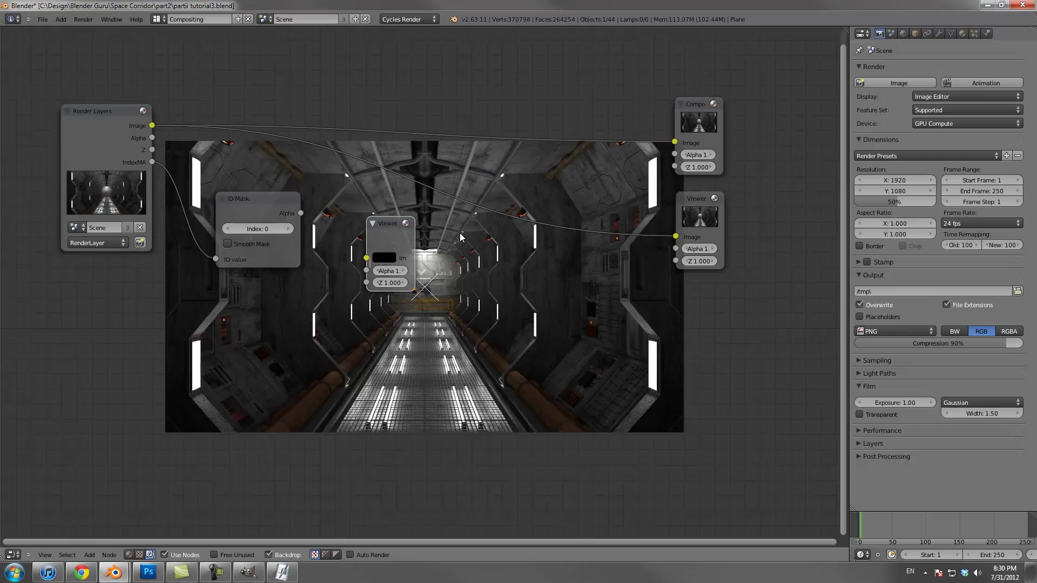
click(462, 237)
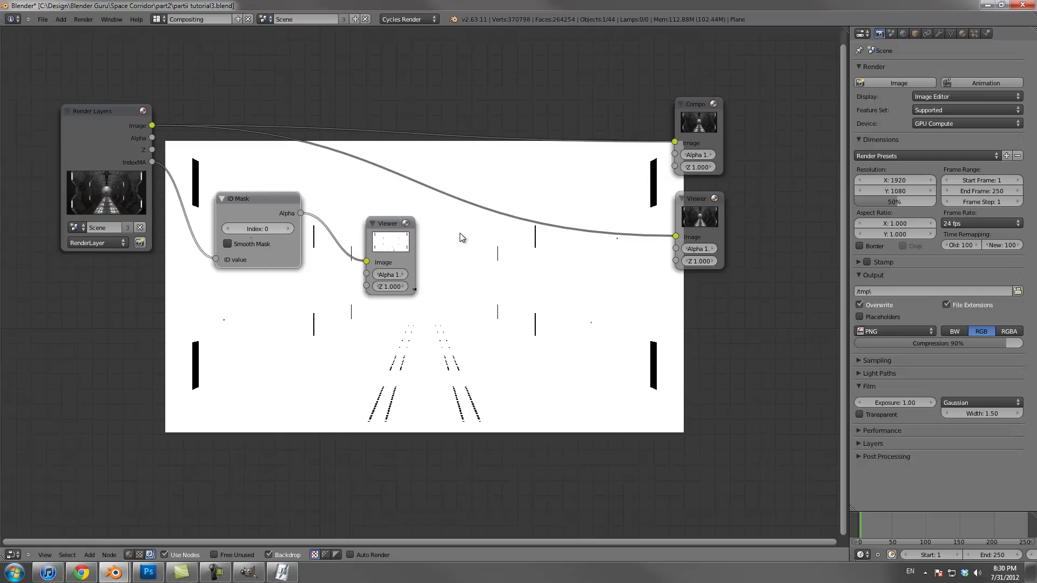
Set the ID Mask index to 1 and move the node closer to the Render Layers node
click(288, 229)
mouse_move(460, 233)
middle_down()
mouse_move(371, 100)
mouse_move(503, 300)
middle_up()
drag(212, 134, 189, 106)
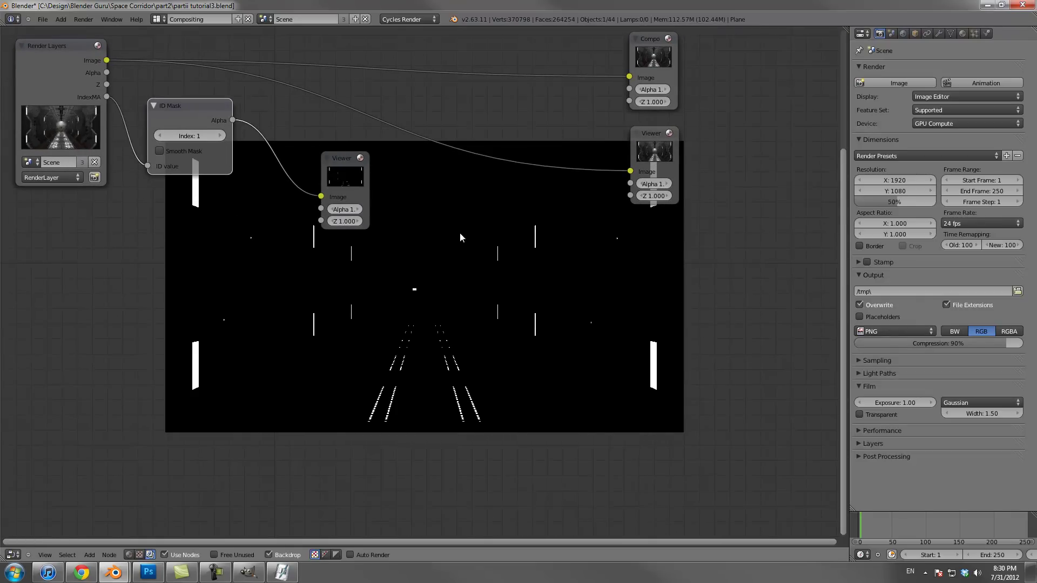
Delete the extra Viewer node connected to the ID Mask
click(341, 158)
middle_drag(460, 233, 488, 349)
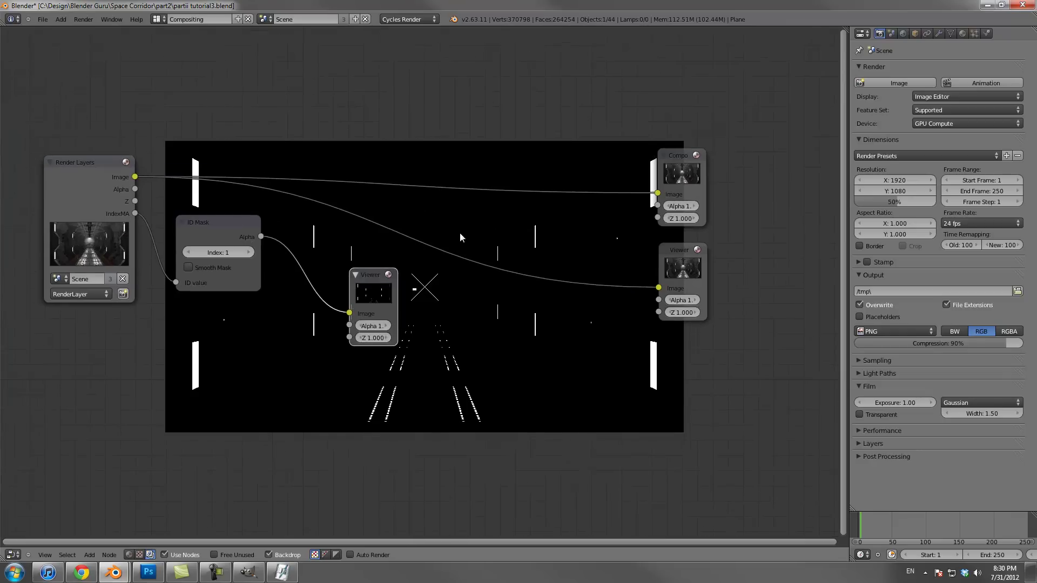
key(x)
Lower the ID Mask node slightly and add a Blur node fed by its Alpha output
drag(217, 226, 212, 268)
scroll(460, 232, up, 2)
key(shift+a)
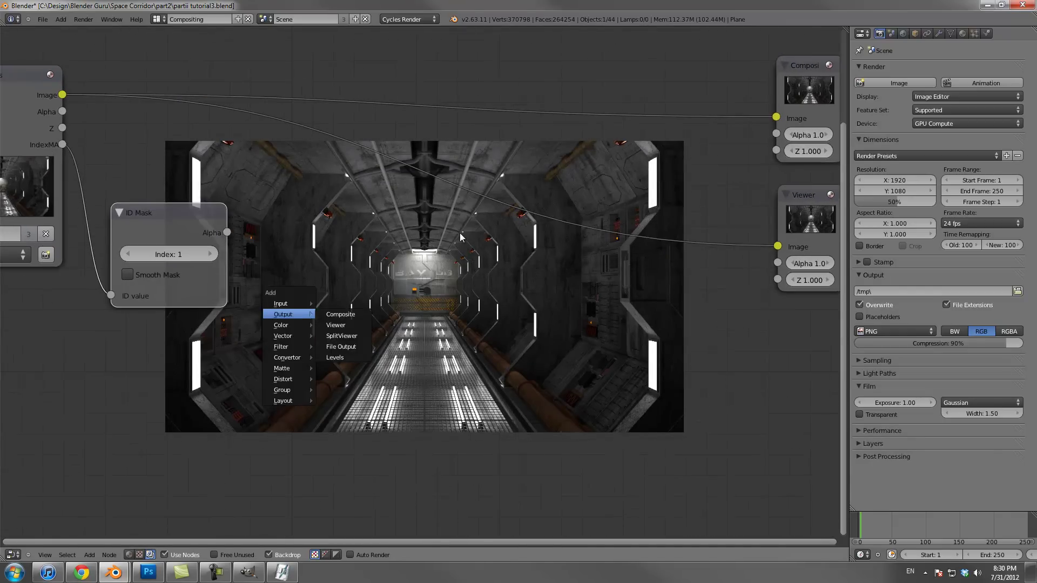
click(335, 357)
key(g)
click(295, 274)
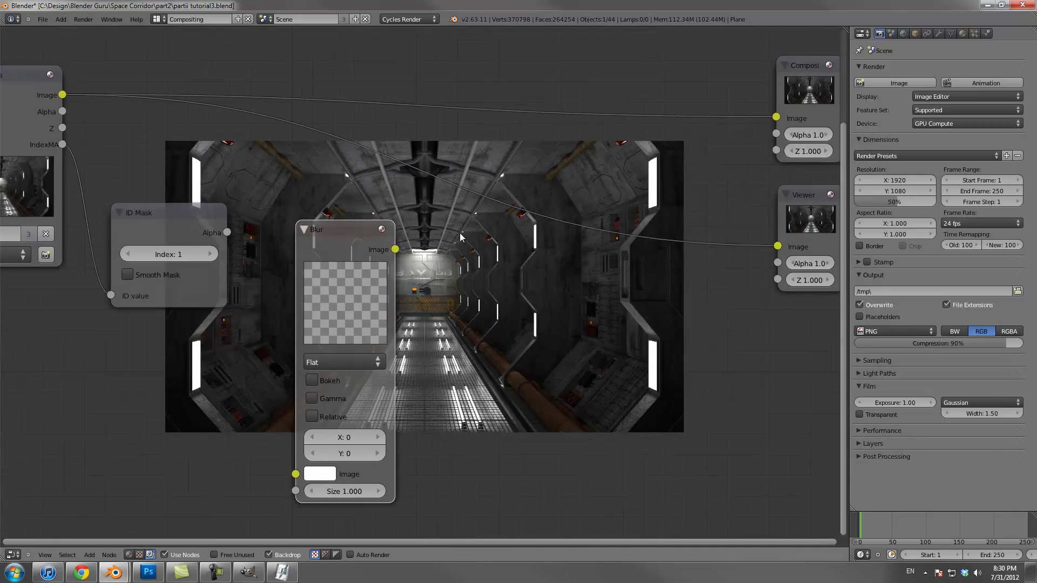
drag(281, 424, 295, 474)
Enable Gamma on the Blur node, change its type to Fast Gaussian and use Relative sizing with Y aspect correction
click(312, 362)
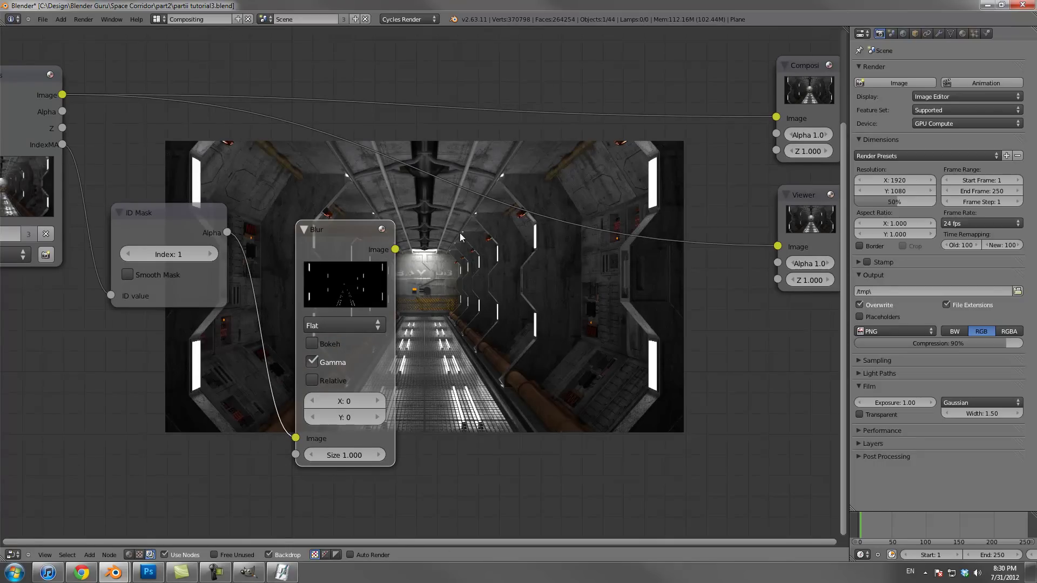
click(344, 325)
click(344, 218)
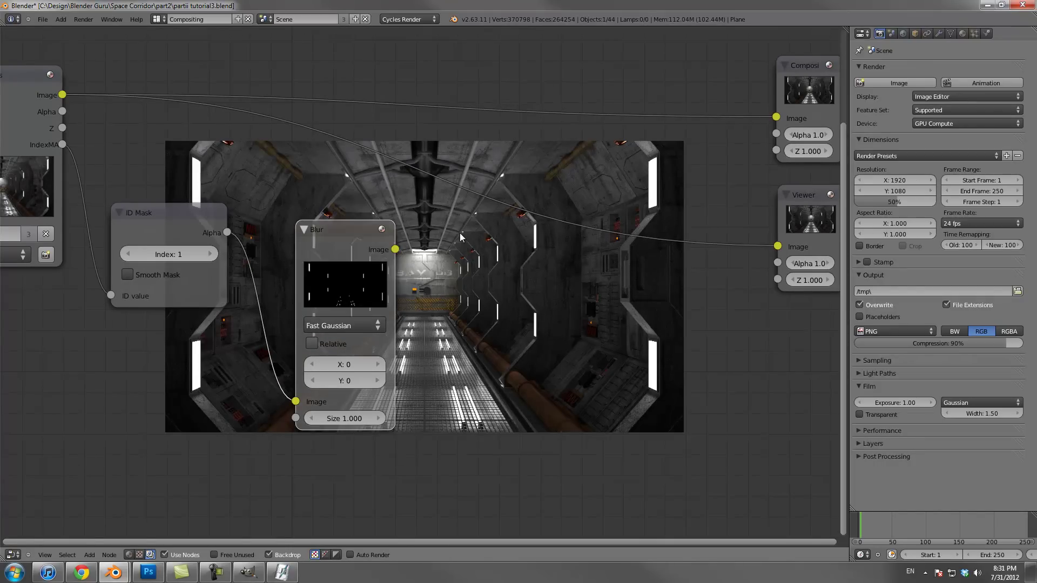
click(312, 343)
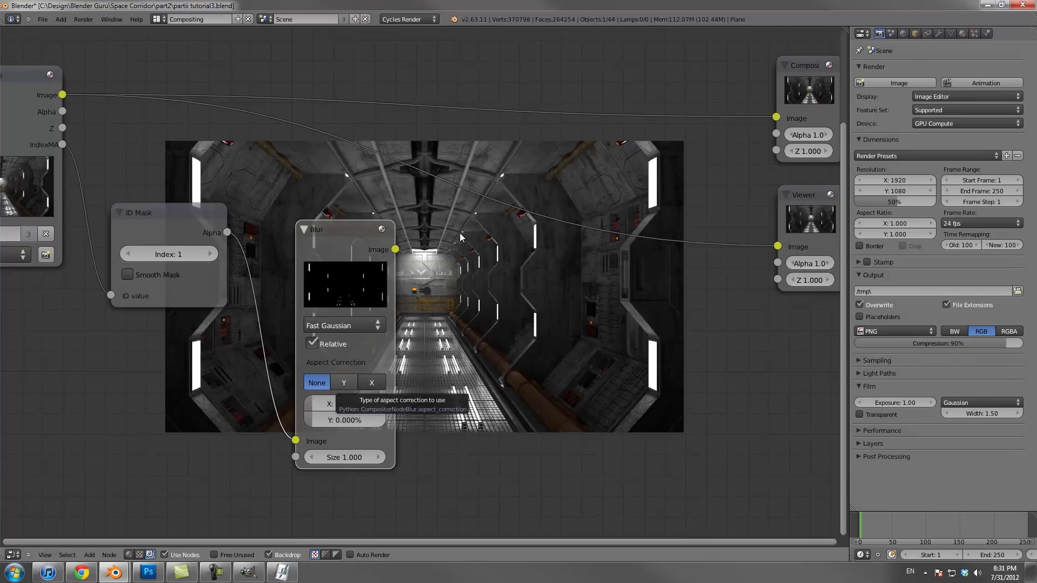
click(343, 383)
Set the Blur node's X and Y sizes to 5%
click(344, 404)
text(5)
key(Tab)
text(5)
key(Return)
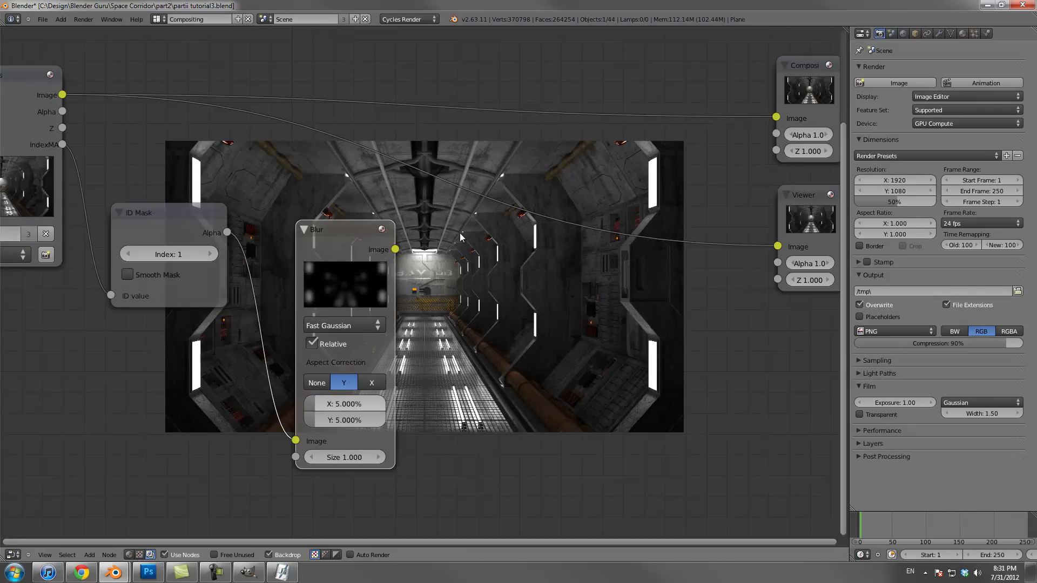
Send the Blur output to the Viewer and set its X and Y sizes to 2%
ctrl+shift+click(344, 229)
middle_drag(460, 233, 299, 96)
click(183, 266)
text(2)
key(Tab)
text(2)
key(Return)
Add a Glare node below the Blur, feed it the ID Mask's Alpha and send its output to the Viewer
middle_drag(458, 232, 610, 319)
ctrl+middle_drag(459, 233, 459, 178)
ctrl+middle_drag(459, 233, 460, 260)
key(shift+a)
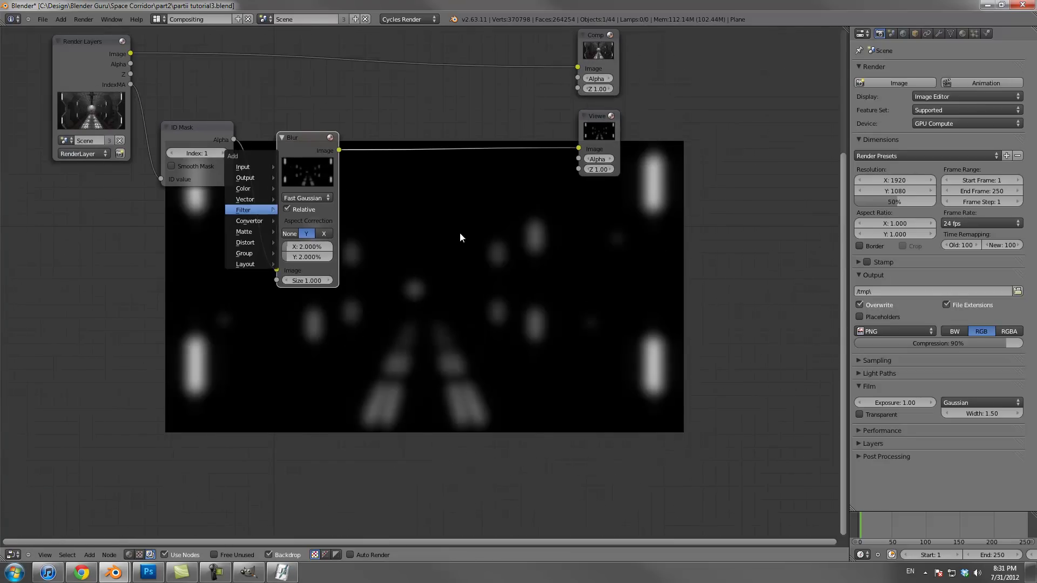
mouse_move(243, 210)
key(Return)
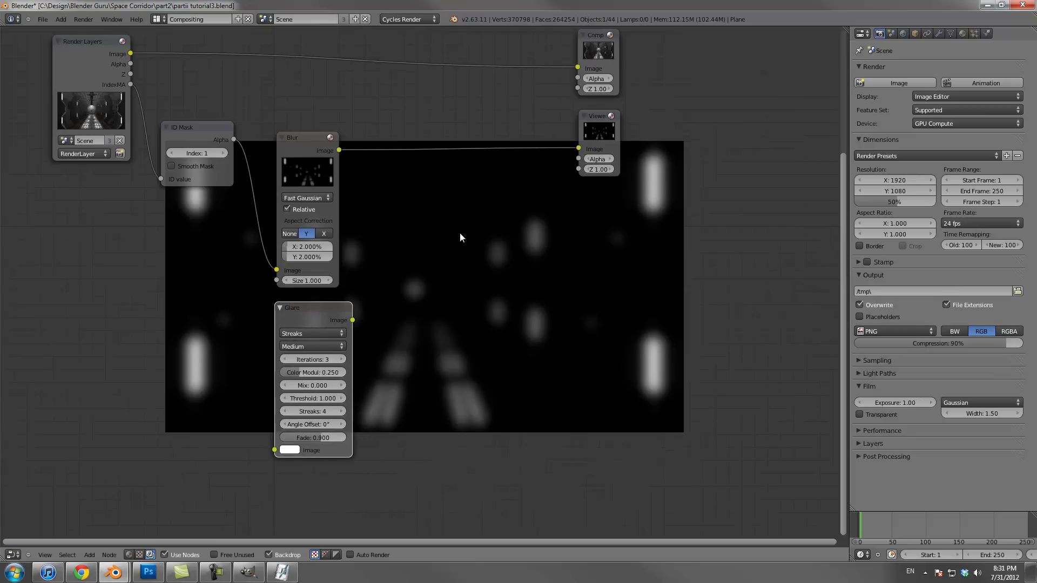
drag(233, 139, 274, 450)
ctrl+shift+click(313, 309)
Set the Glare node's Threshold to 0 and its Mix to 1
scroll(460, 238, up, 7)
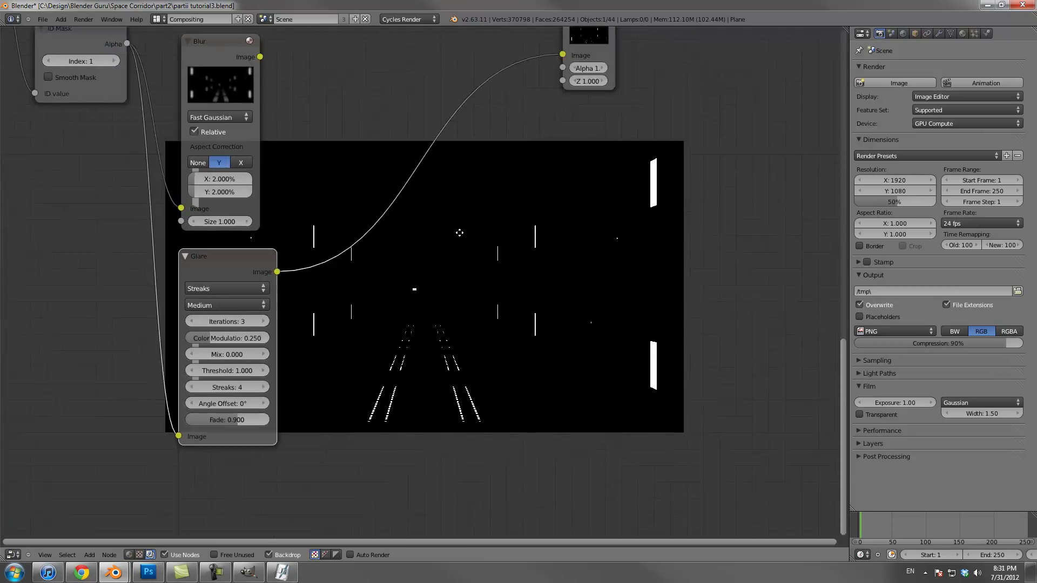
middle_drag(460, 237, 520, 139)
drag(158, 247, 102, 248)
middle_drag(460, 237, 396, 196)
drag(94, 184, 149, 183)
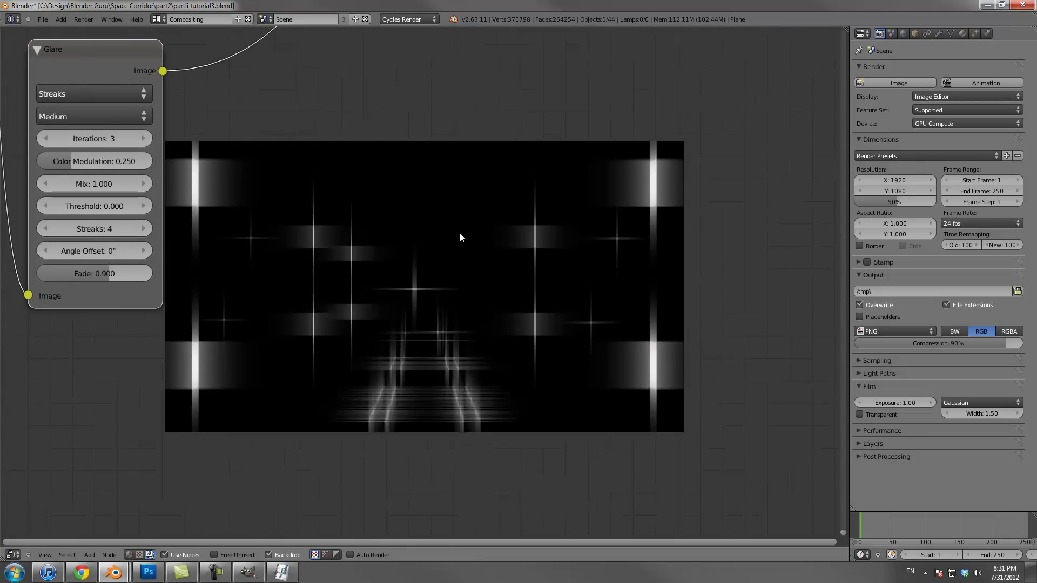
Set the number of streaks in the Glare node to 10
drag(93, 229, 116, 228)
click(94, 229)
text(9)
key(Return)
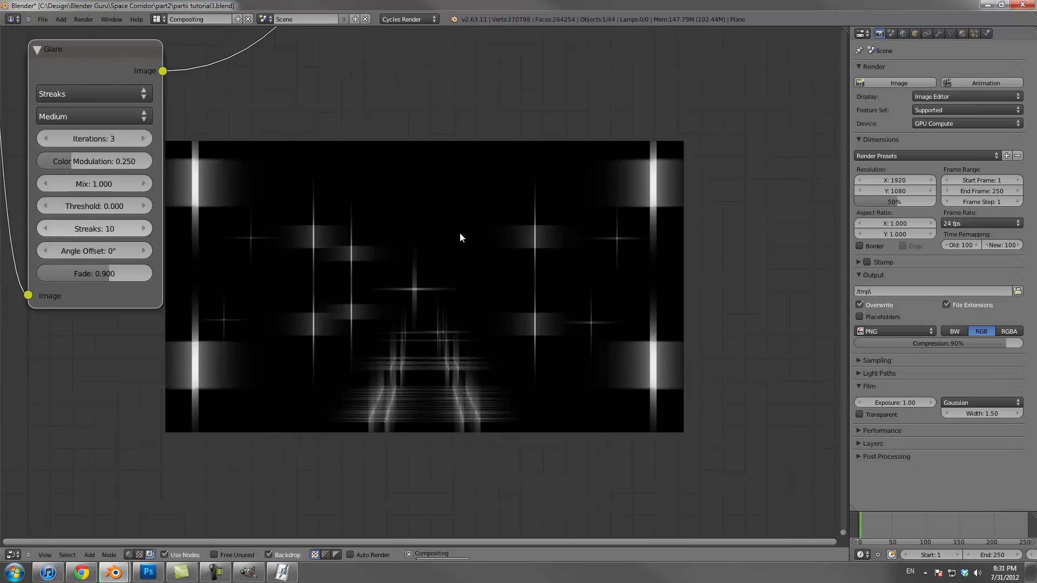
Set the Glare node's Color Modulation to 0.5 and its Iterations to 5
mouse_move(460, 237)
middle_down()
mouse_move(463, 175)
mouse_move(528, 276)
middle_up()
scroll(460, 238, up, 1)
drag(94, 186, 88, 186)
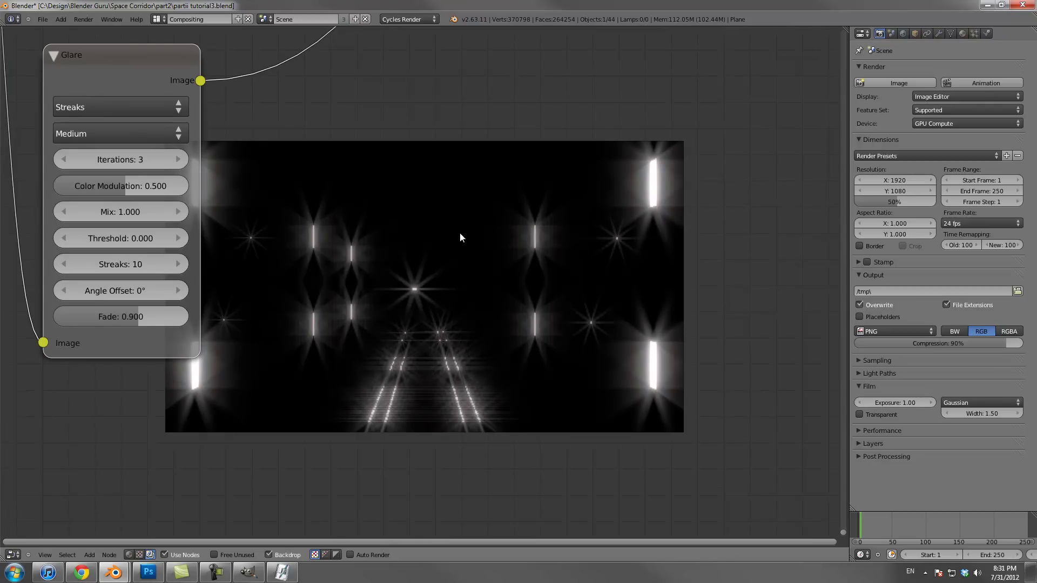
click(178, 160)
click(177, 160)
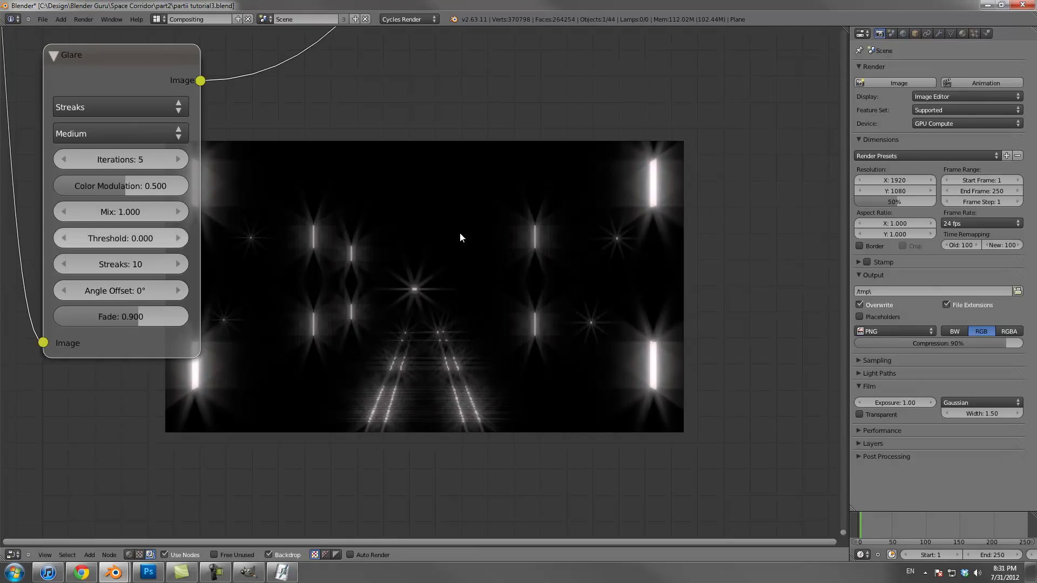
Add a Mix node on the link between the Glare node and the Viewer
scroll(460, 238, down, 3)
middle_drag(460, 238, 434, 437)
scroll(460, 238, up, 1)
scroll(460, 238, down, 4)
key(shift+a)
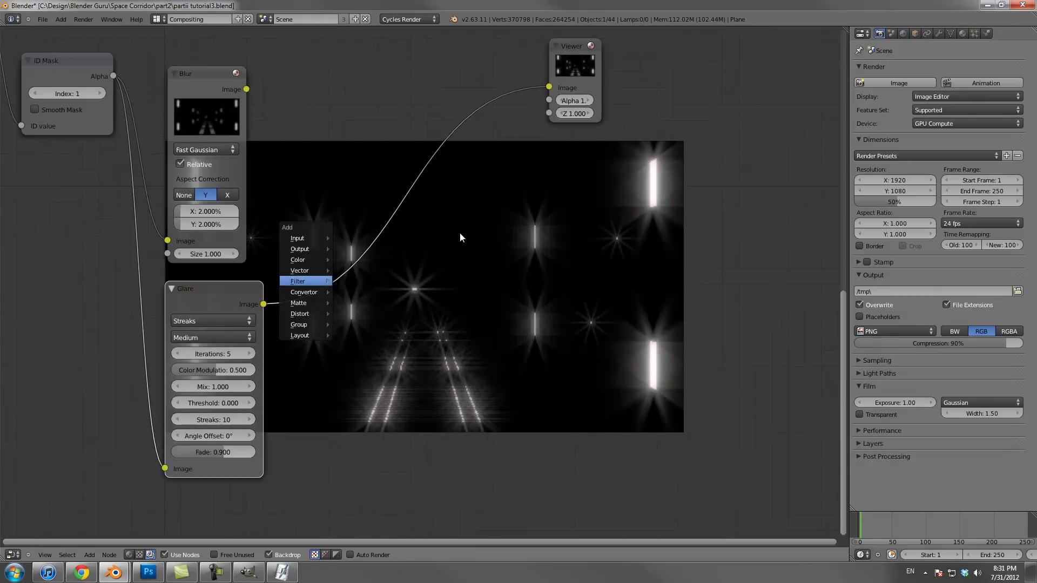
mouse_move(306, 259)
click(355, 270)
drag(378, 238, 372, 143)
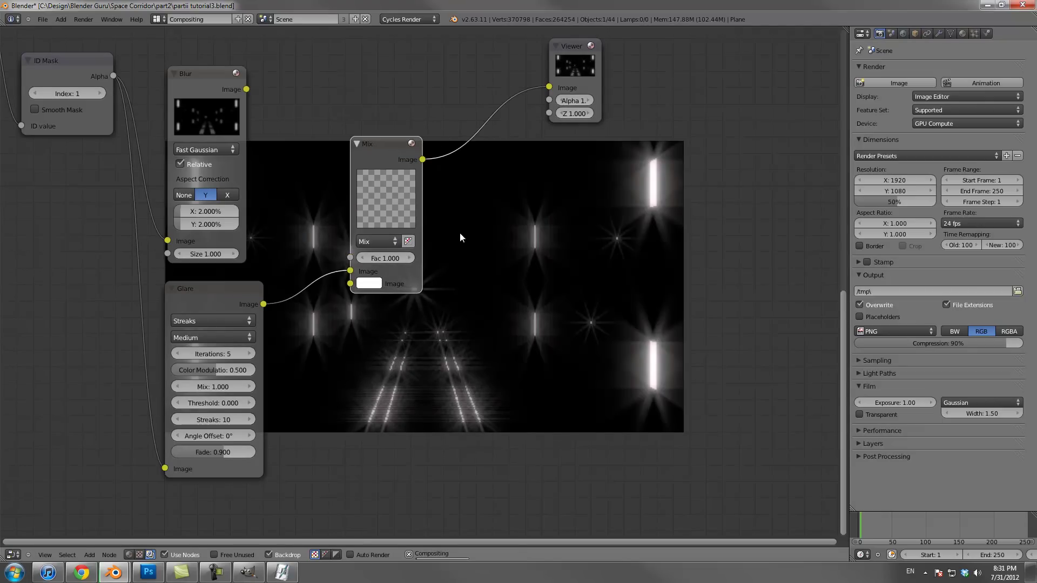
Feed the Blur output into the Mix node and switch its blend mode to Add
drag(246, 89, 350, 244)
click(378, 215)
click(378, 229)
click(378, 215)
click(378, 241)
Set the factor of the Add node combining Blur and Glare to 0.7
middle_drag(378, 241, 323, 326)
drag(294, 342, 295, 329)
click(148, 159)
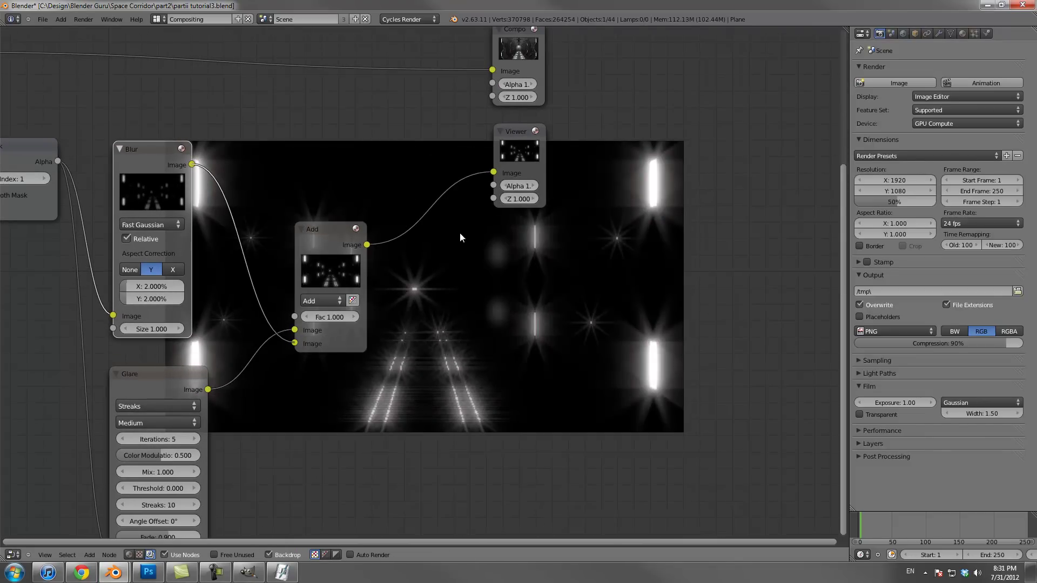
middle_drag(460, 238, 353, 185)
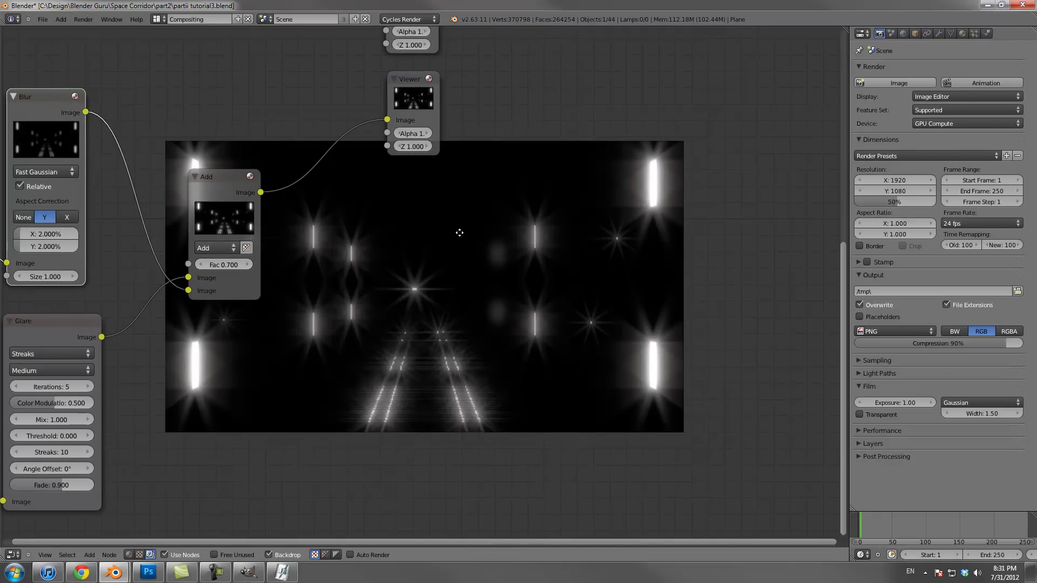
Duplicate the Add node onto the link between Render Layers and Composite, and shift the original Add node closer to the Blur
scroll(460, 238, down, 2)
middle_drag(460, 237, 526, 325)
click(304, 351)
key(shift+d)
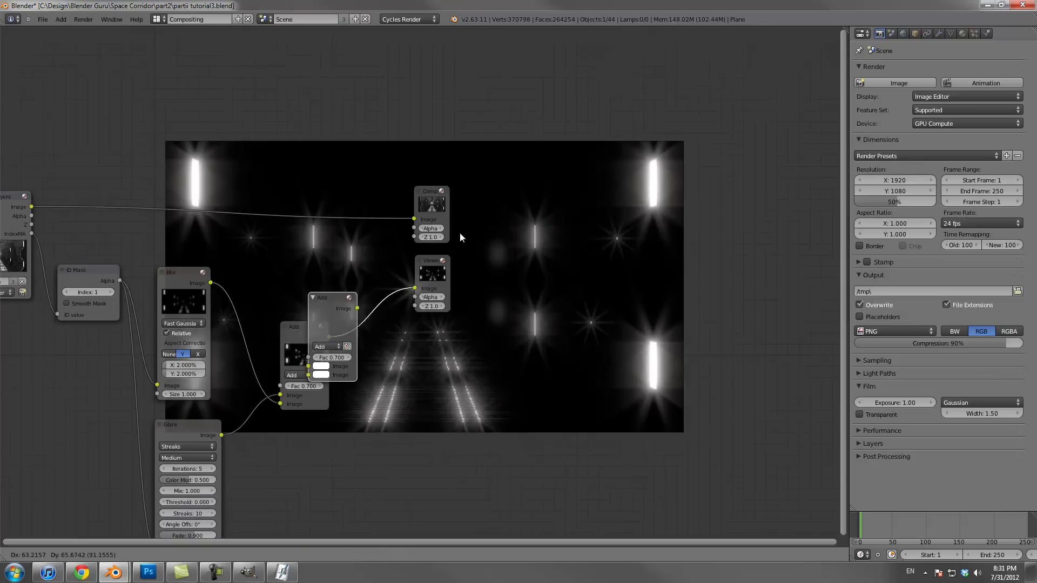
click(363, 214)
click(304, 351)
drag(304, 351, 256, 349)
Feed the first Add node's output into the duplicate, space out the Viewer and Composite nodes, and send the duplicate's output to the Viewer
drag(320, 286, 339, 267)
drag(432, 270, 534, 266)
drag(415, 212, 587, 193)
ctrl+shift+click(363, 216)
middle_drag(479, 297, 459, 233)
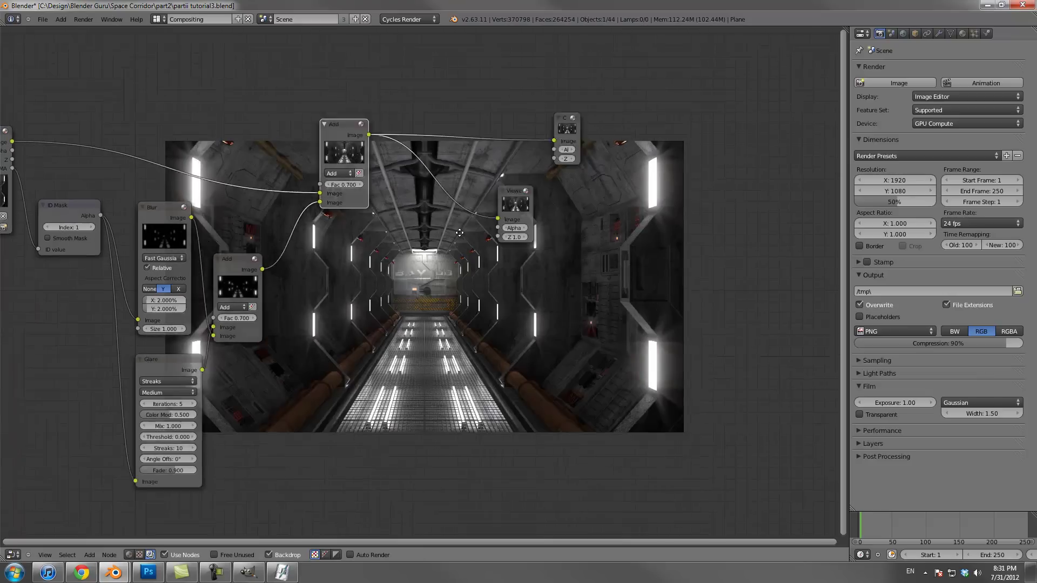
Undo and redo the last few node edits to compare the composited image
key(ctrl+z)
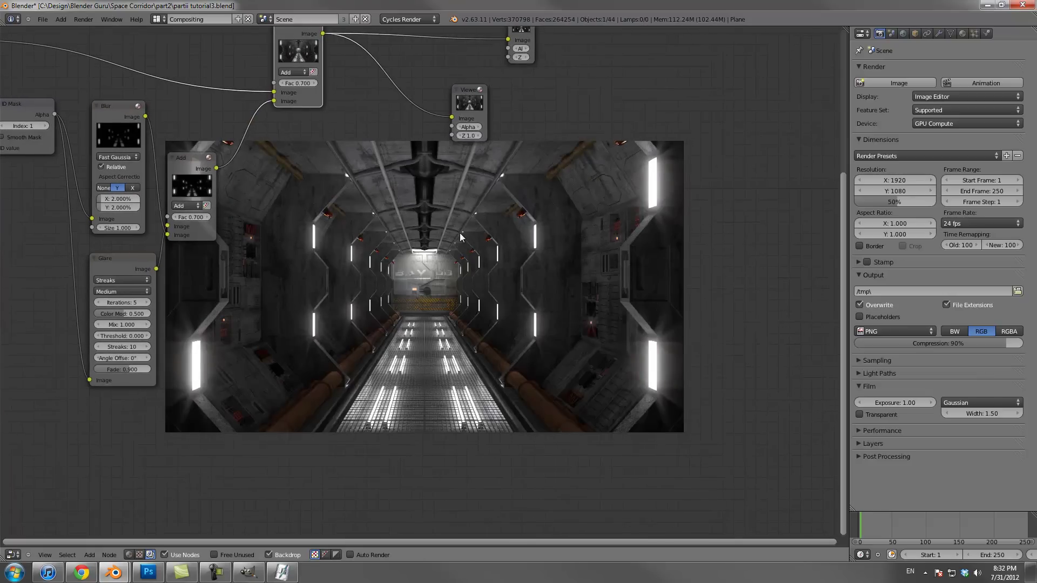
key(ctrl+z)
key(ctrl+z)
key(ctrl+z)
key(ctrl+z)
key(ctrl+shift+z)
key(ctrl+shift+z)
key(ctrl+shift+z)
key(ctrl+shift+z)
middle_drag(460, 237, 387, 53)
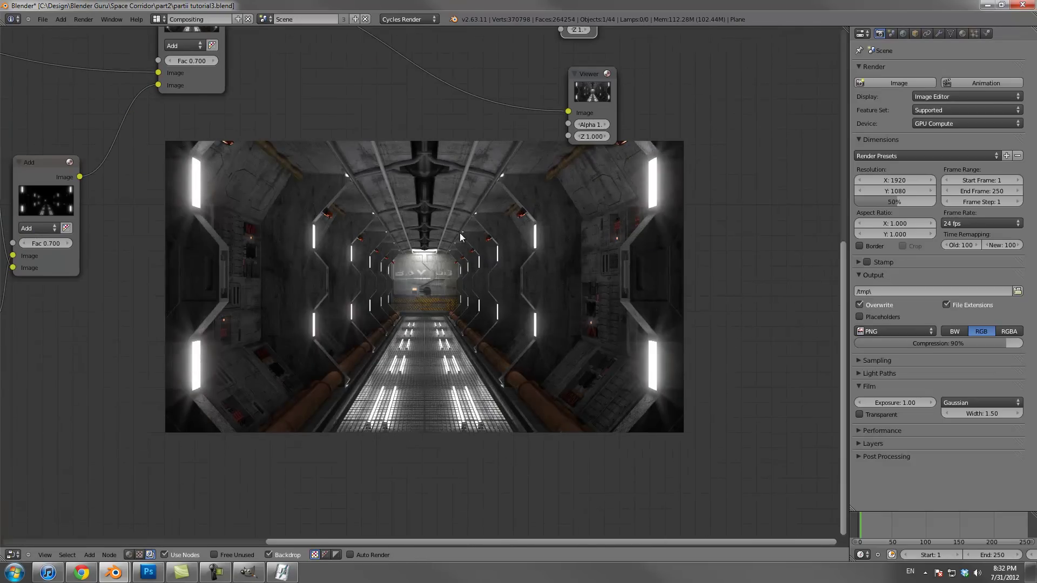
key(ctrl+shift+z)
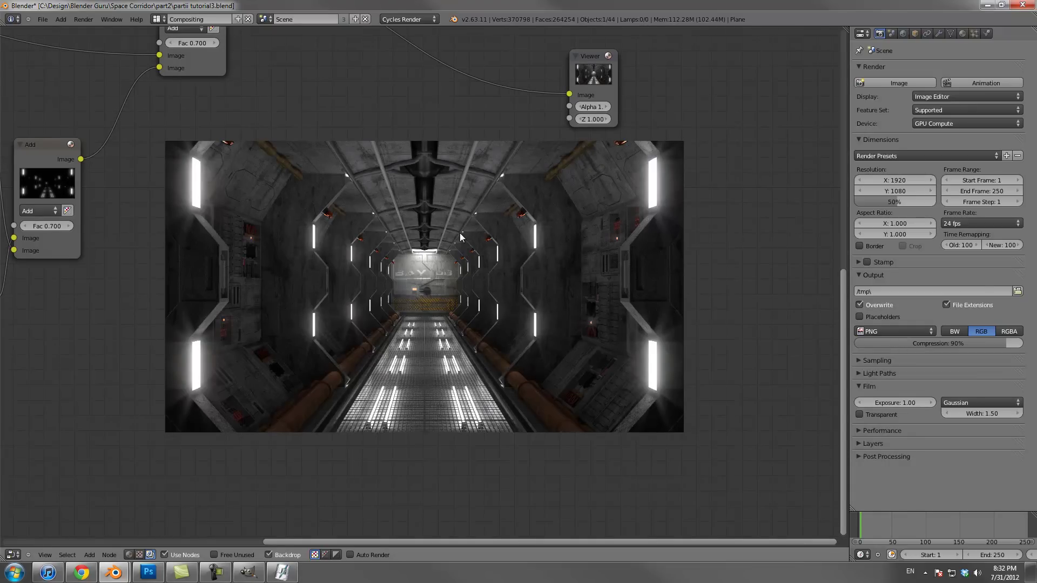
Move the Render Layers and ID Mask nodes away from the Blur node to make room between them
key(Home)
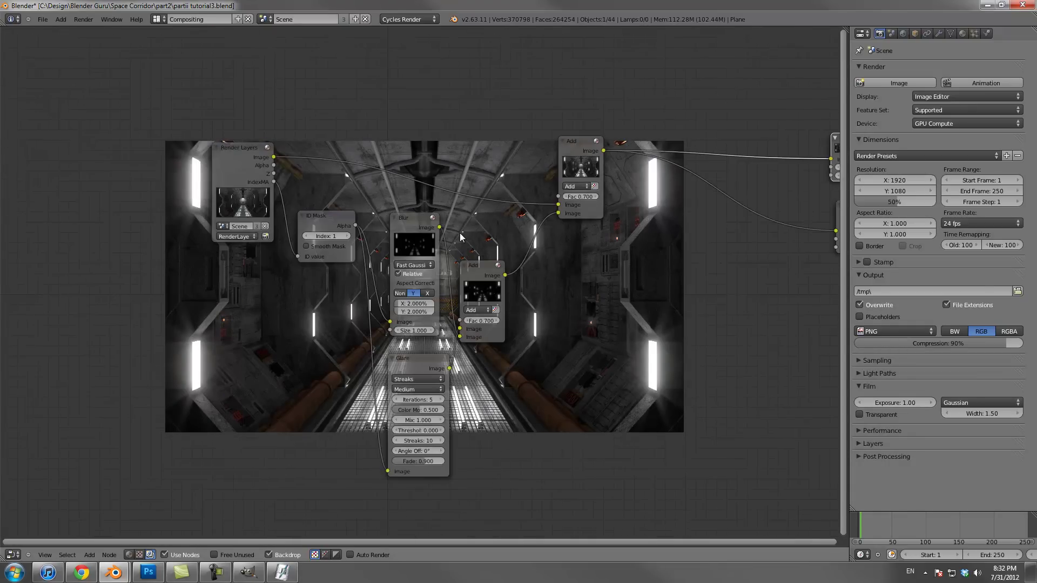
drag(243, 147, 115, 145)
drag(326, 215, 194, 208)
Try inserting a Mix node between ID Mask and Blur, with the mask's Alpha feeding its second image input
key(shift+a)
mouse_move(226, 236)
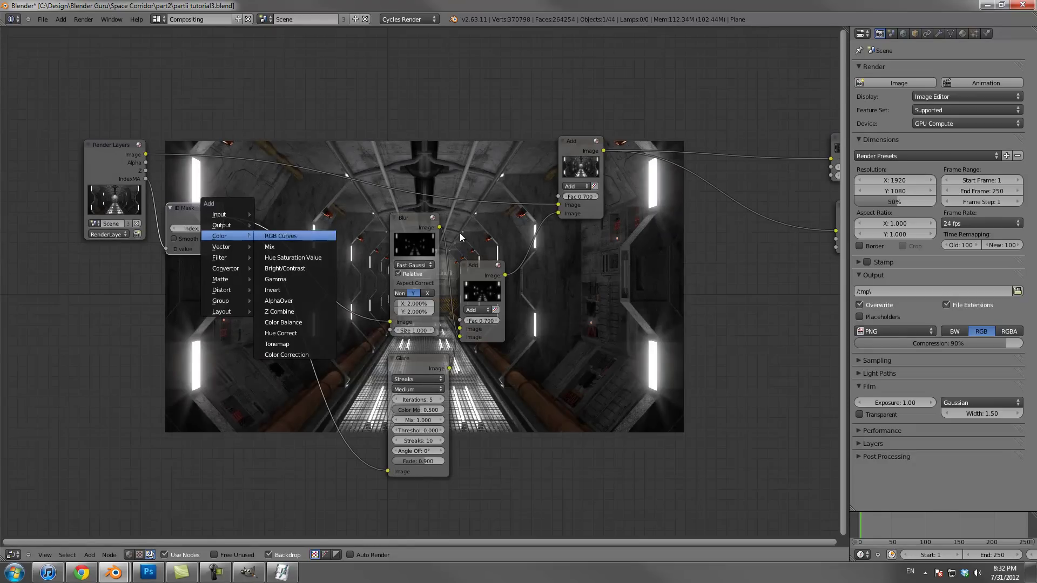
click(269, 247)
mouse_move(304, 189)
mouse_down()
mouse_move(309, 162)
mouse_move(310, 186)
mouse_up()
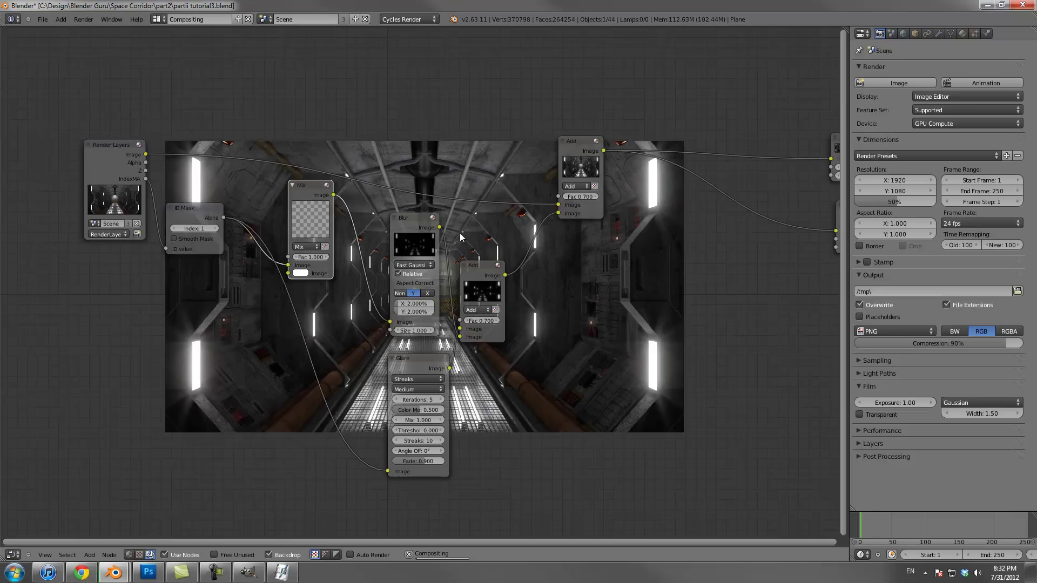
click(300, 257)
drag(363, 140, 363, 198)
drag(287, 248, 288, 257)
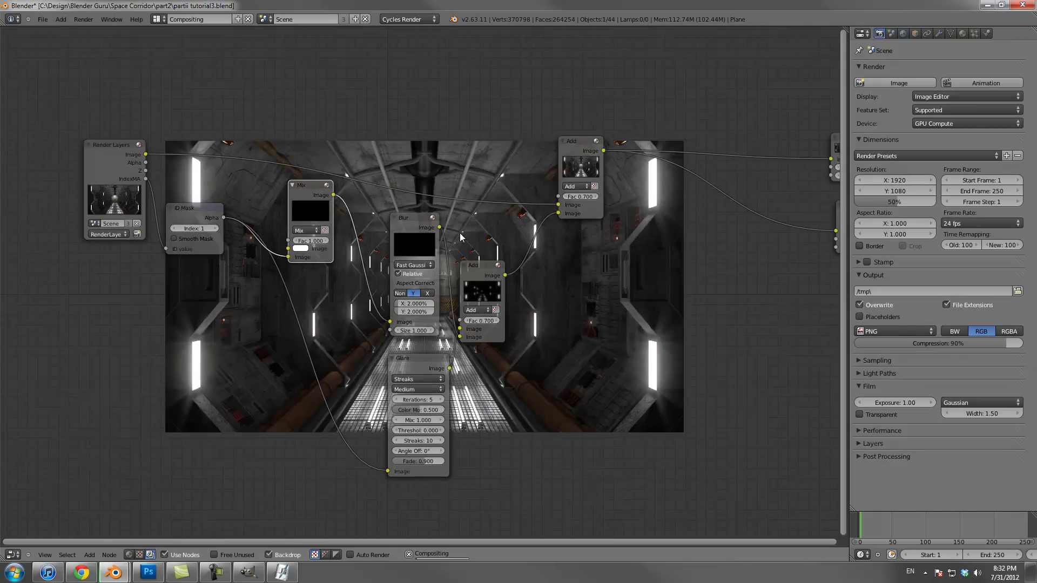
Set the new Mix node's first image colour to black and its blend mode to Add
click(301, 248)
drag(363, 141, 364, 200)
click(305, 231)
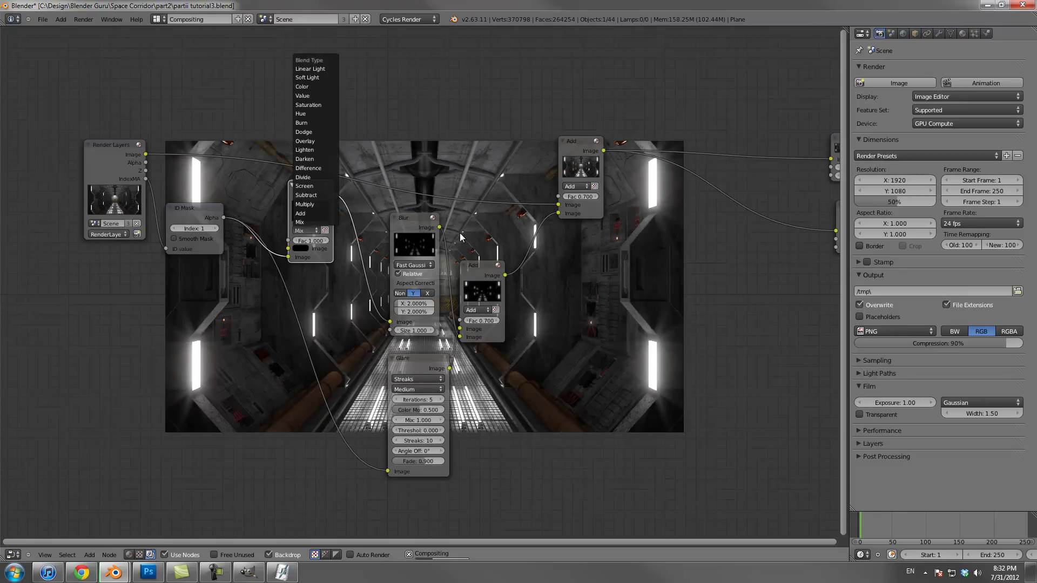
click(305, 213)
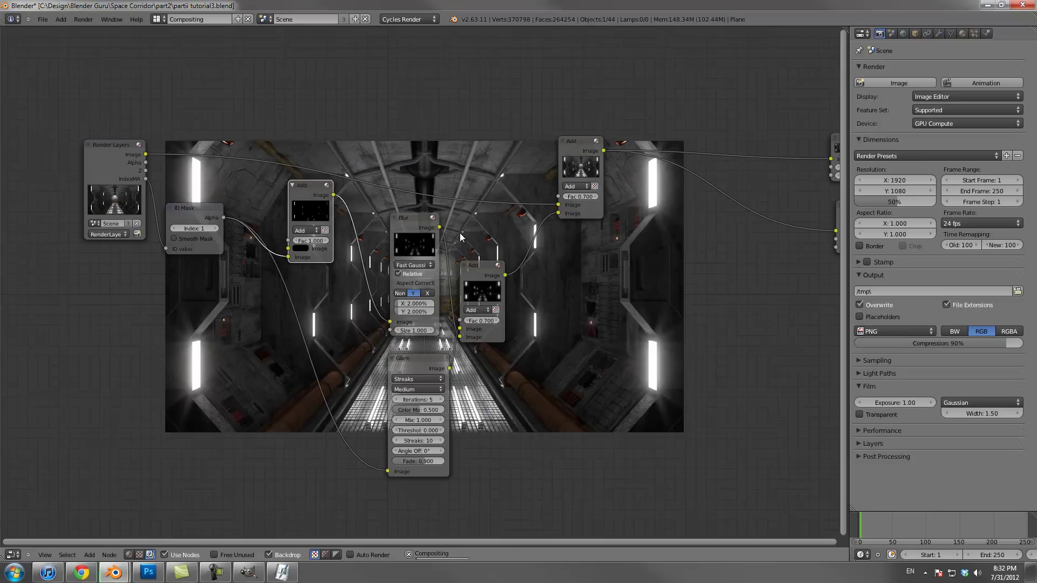
Connect the ID Mask's Alpha to the new Add node's factor and the rendered Image to its second input, and send the result to the Viewer
drag(258, 243, 288, 241)
drag(145, 154, 287, 257)
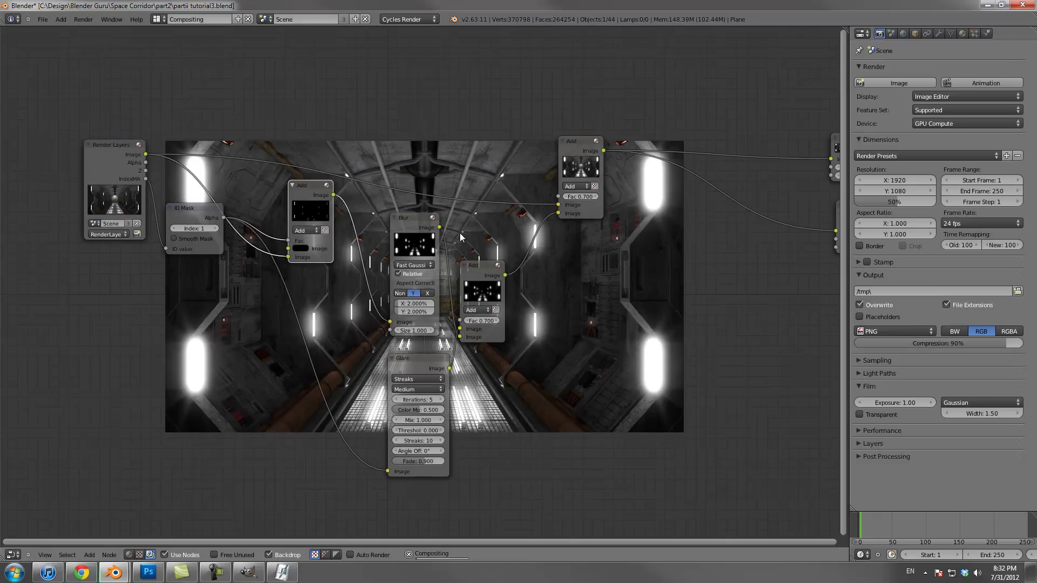
ctrl+shift+click(310, 210)
mouse_move(460, 237)
middle_down()
mouse_move(258, 208)
mouse_move(403, 301)
mouse_move(452, 214)
middle_up()
scroll(460, 237, up, 3)
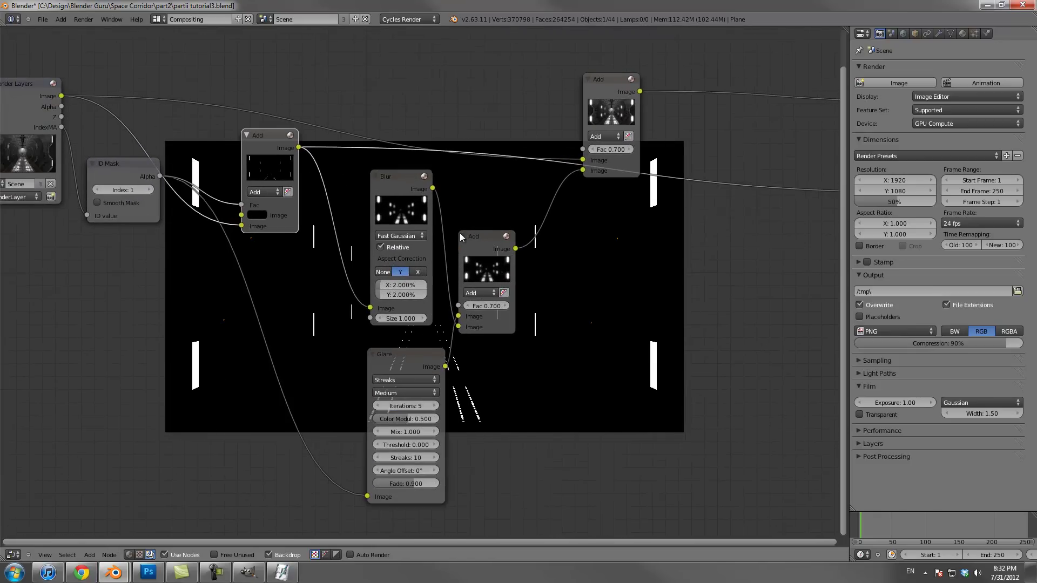
Move the new Add node beside the ID Mask and feed its output into the Glare node
drag(270, 136, 194, 165)
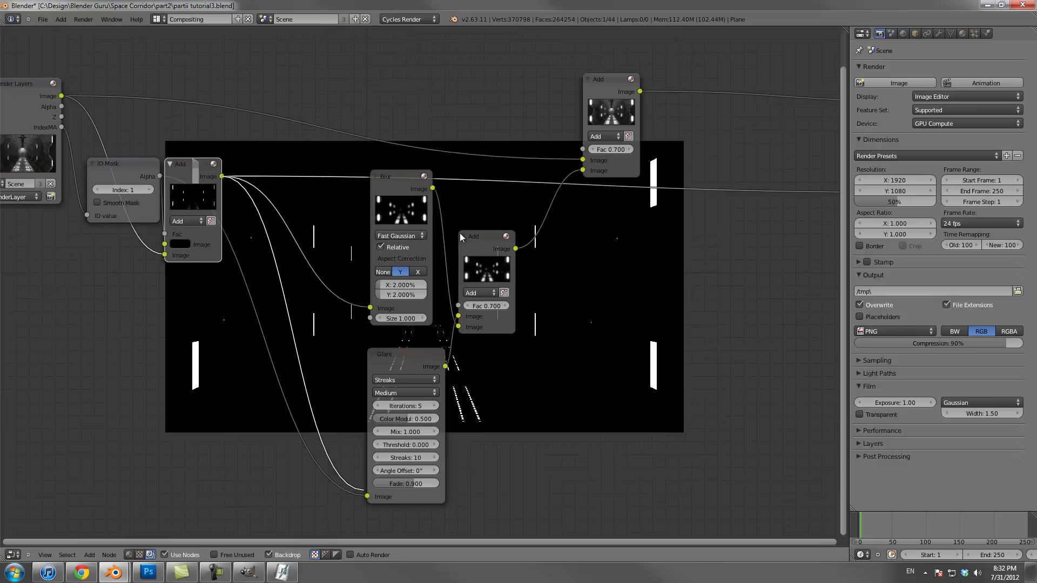
key(g)
click(460, 238)
Examine the masked lights and the combined blur and glare result in the Viewer backdrop
mouse_move(460, 237)
middle_down()
mouse_move(484, 244)
mouse_move(320, 222)
middle_up()
ctrl+shift+click(260, 194)
middle_drag(460, 238, 487, 356)
ctrl+shift+click(260, 197)
scroll(460, 237, up, 3)
scroll(460, 238, up, 1)
middle_drag(460, 237, 479, 190)
shift+scroll(461, 236, down, 7)
ctrl+scroll(461, 237, right, 8)
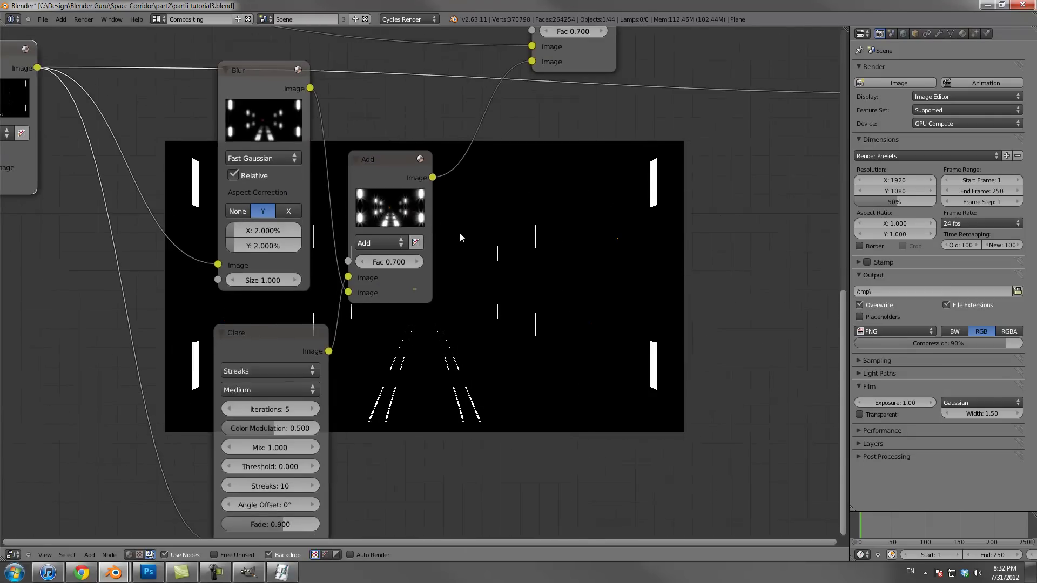
scroll(461, 237, down, 2)
scroll(460, 237, down, 4)
middle_drag(460, 237, 622, 316)
middle_drag(459, 233, 366, 106)
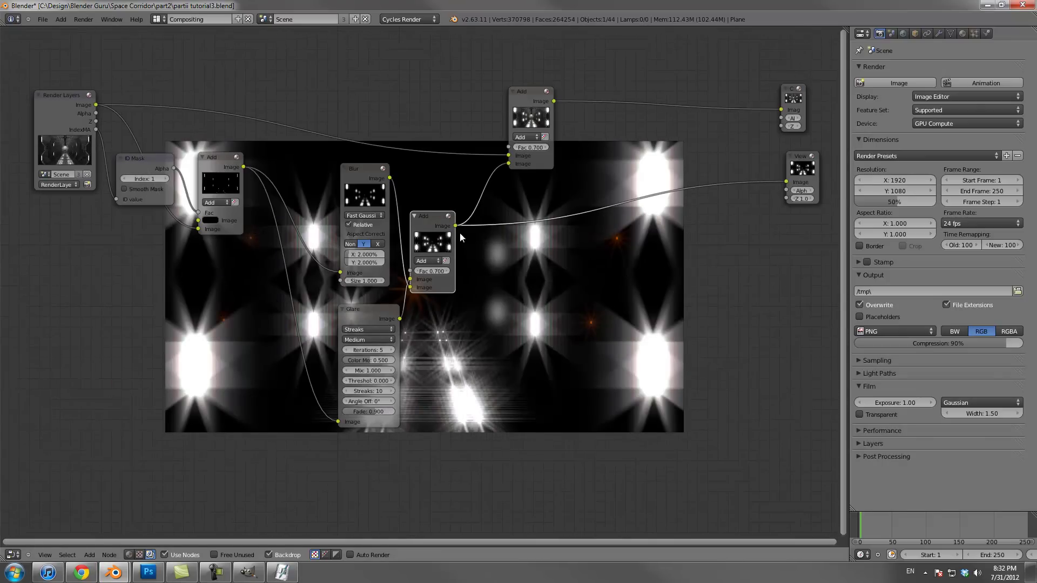
Reconnect the ID Mask's Alpha directly to the Blur and Glare nodes and delete the intermediate Add node
drag(198, 213, 340, 273)
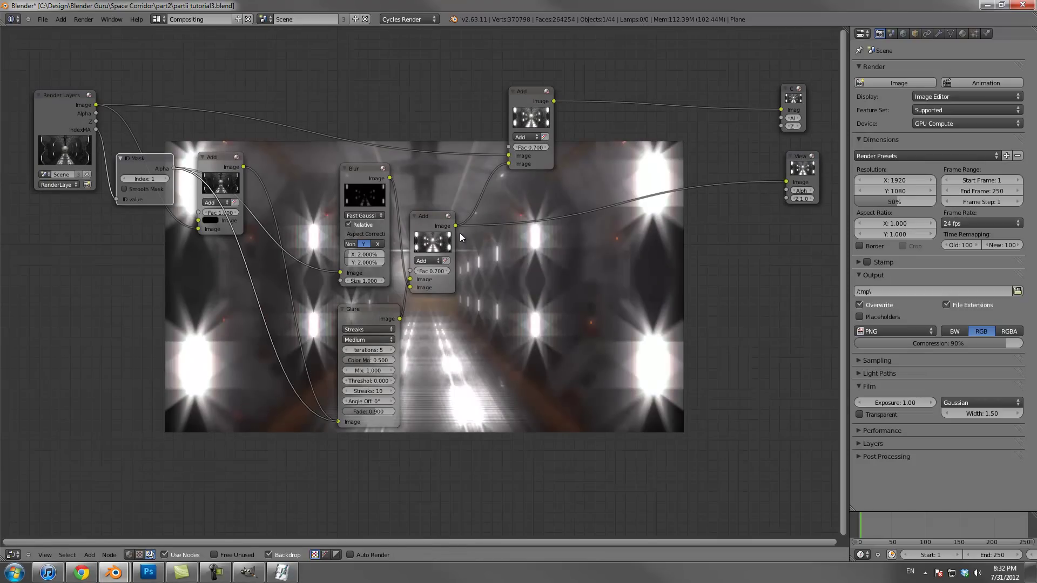
key(x)
Send the final Add node's output to the Viewer and save the file over the existing version
middle_drag(460, 238, 394, 224)
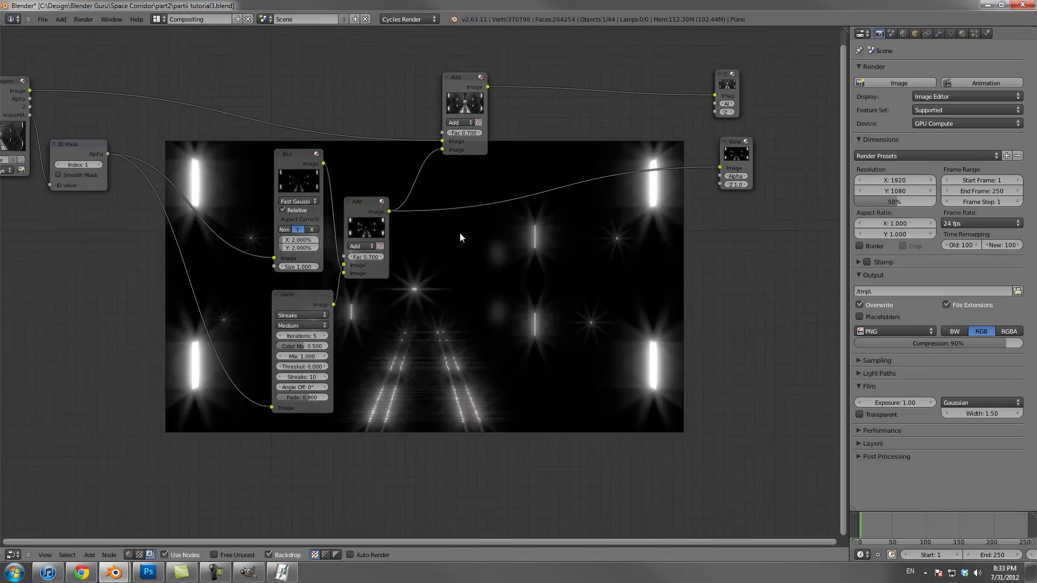
ctrl+scroll(460, 238, right, 3)
ctrl+scroll(461, 237, right, 4)
key(ctrl+s)
key(Return)
scroll(459, 233, down, 3)
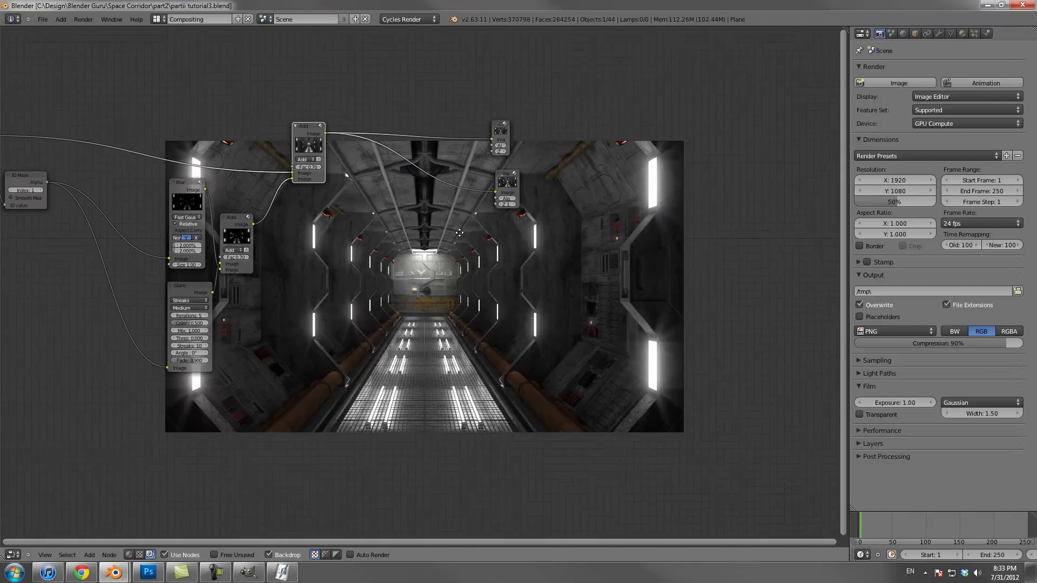
Move the Viewer and Composite nodes farther from the final Add node and save the file
scroll(459, 233, up, 1)
drag(555, 220, 716, 214)
drag(548, 158, 704, 158)
middle_drag(460, 237, 638, 254)
key(ctrl+s)
key(Return)
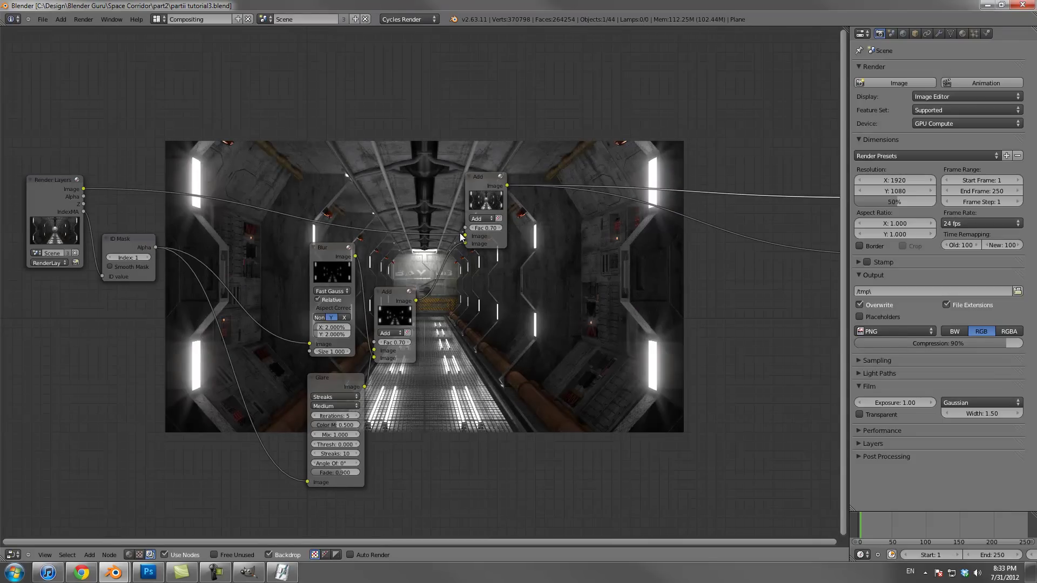
Shift the ID Mask and Render Layers nodes closer to the Blur node and save the file
drag(128, 238, 192, 262)
click(53, 180)
drag(52, 180, 75, 199)
key(ctrl+s)
key(Return)
key(shift+a)
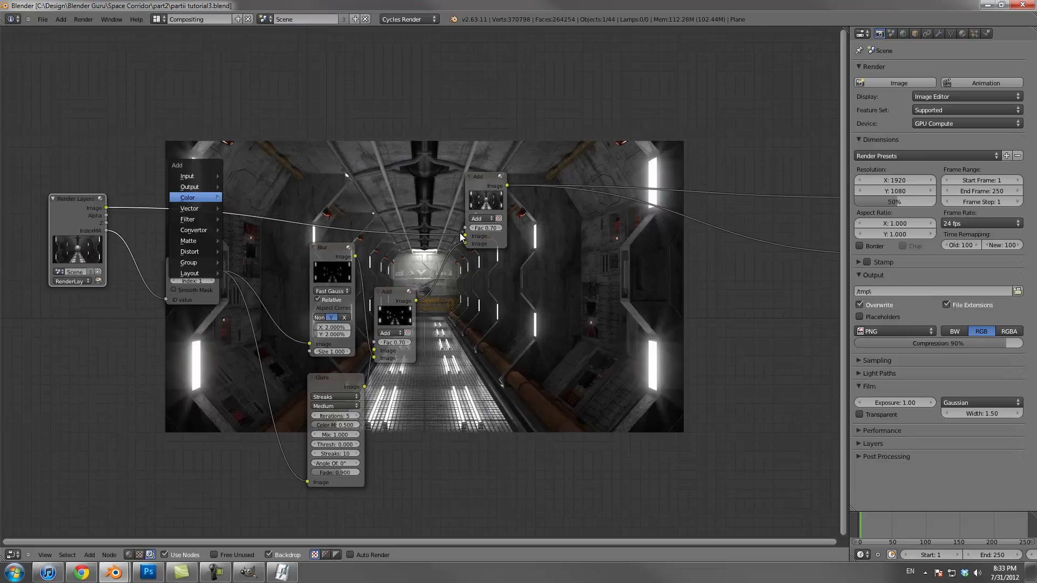
key(Escape)
middle_drag(461, 236, 346, 87)
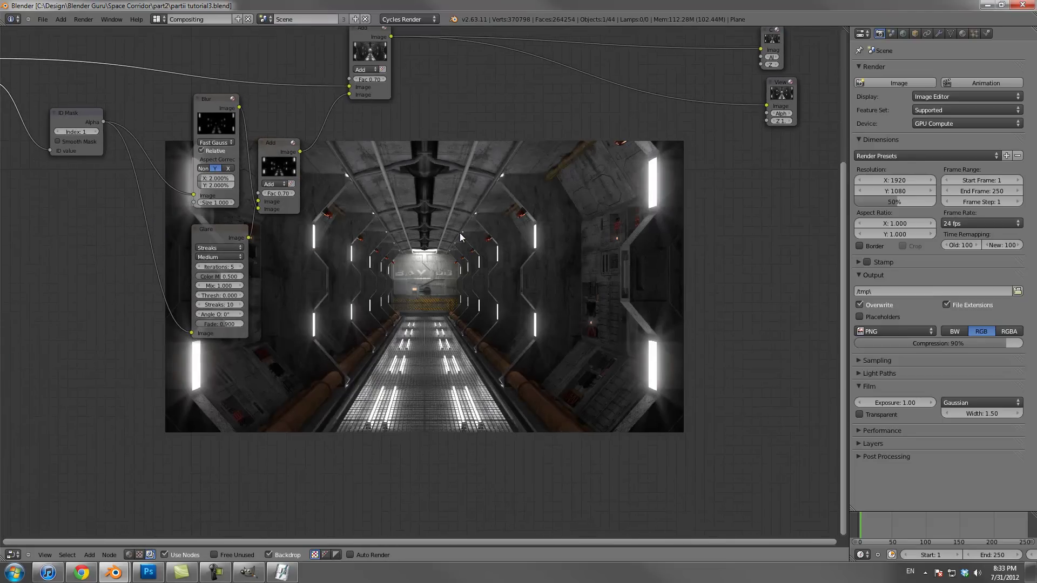
middle_drag(460, 238, 647, 387)
scroll(460, 238, up, 1)
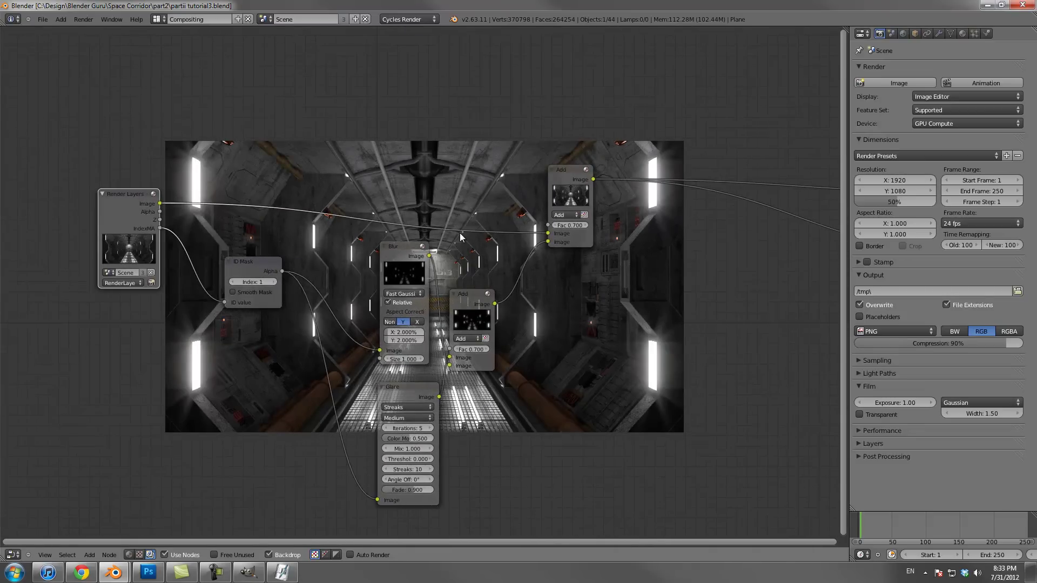
Add a Map Value node above the Render Layers link and feed it the Z pass
key(shift+a)
mouse_move(294, 294)
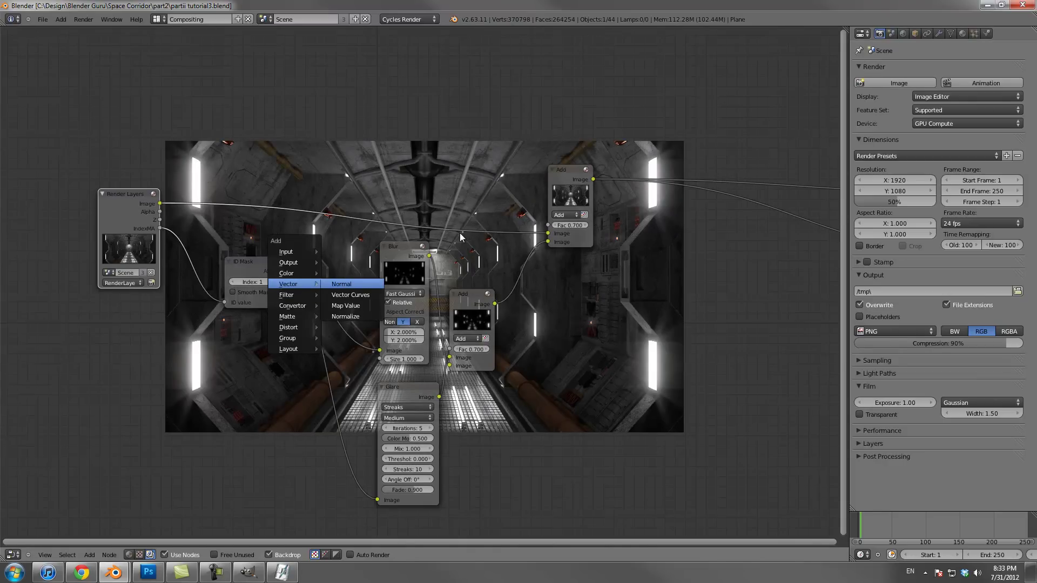
key(Down)
key(Down)
key(Return)
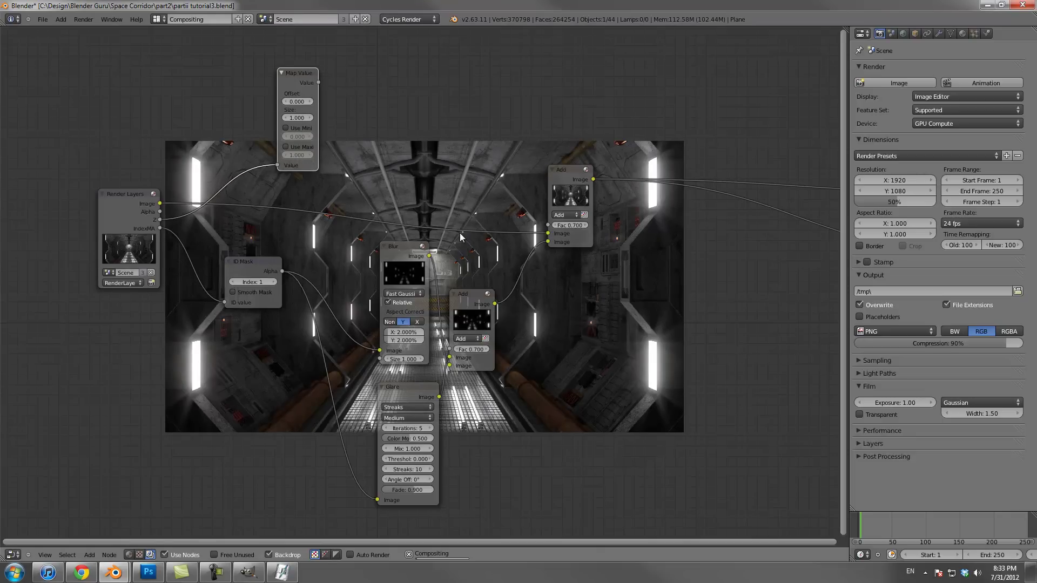
Send the Map Value output to the Viewer and set its Size to 0.05
ctrl+shift+click(297, 73)
middle_drag(460, 233, 467, 375)
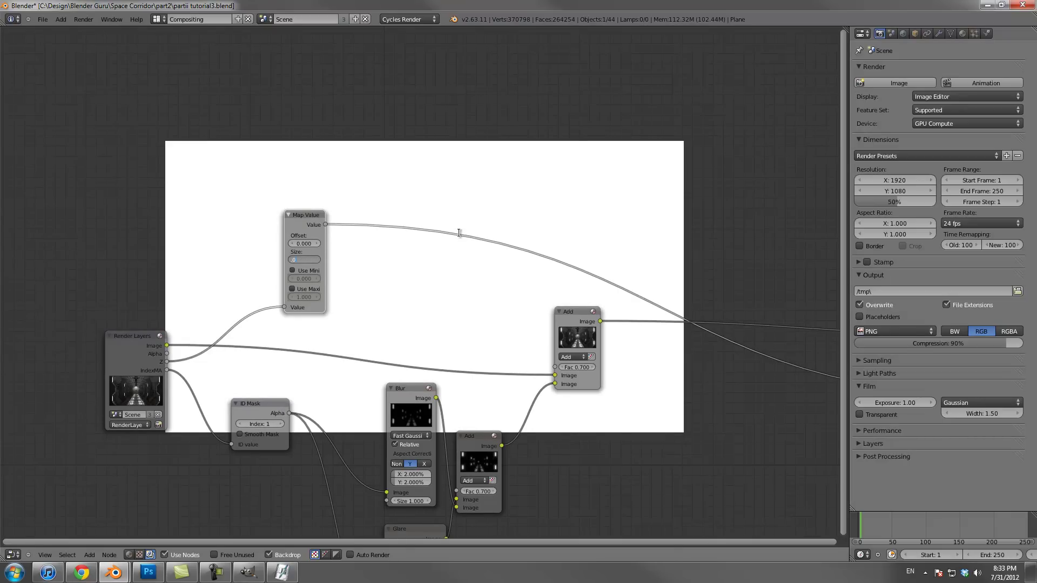
text(.05)
key(Return)
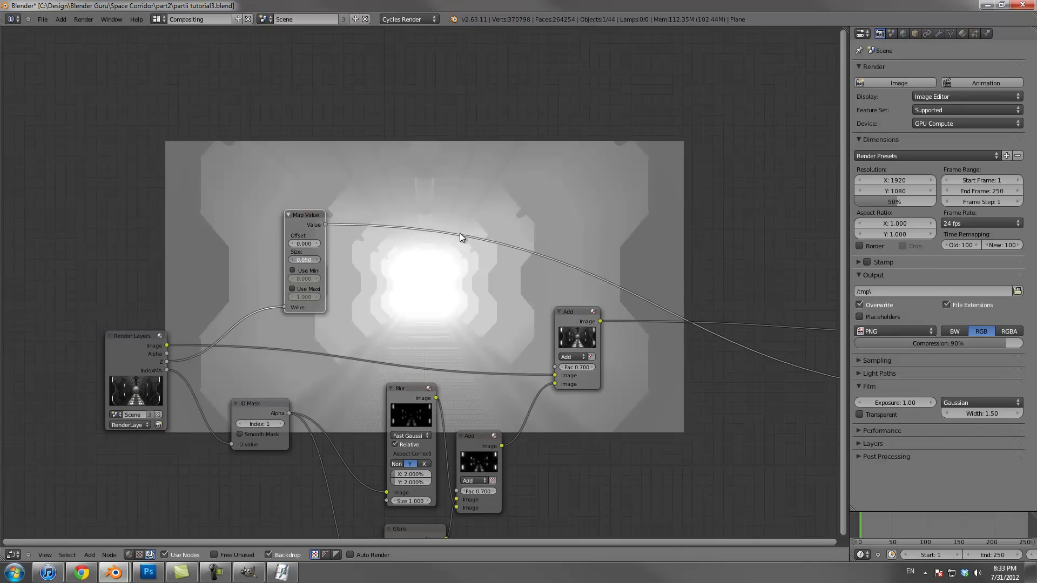
Try a Map Value Size of 0.01 and settle on 0.02
text(1)
key(Return)
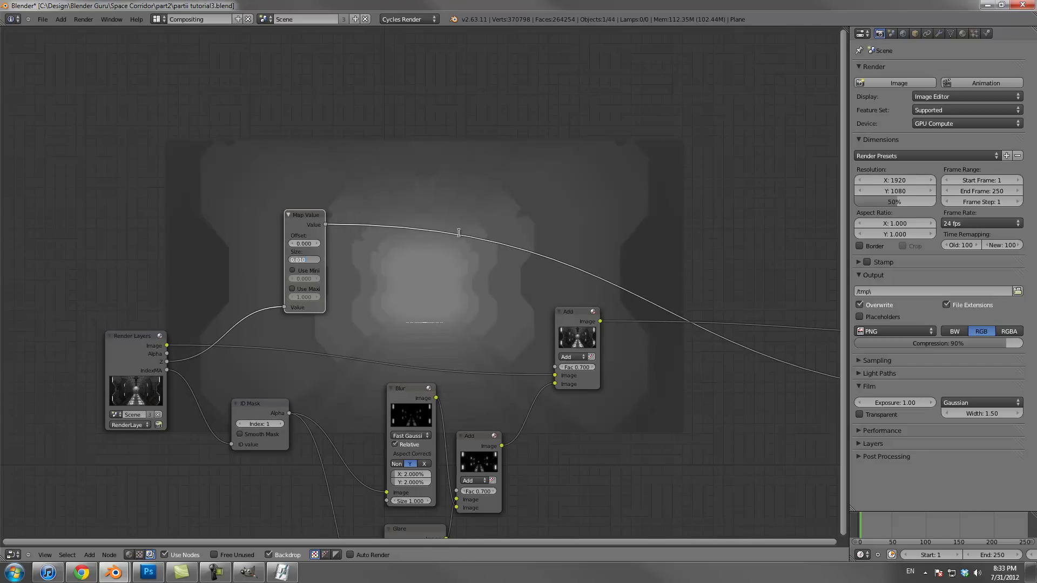
key(Return)
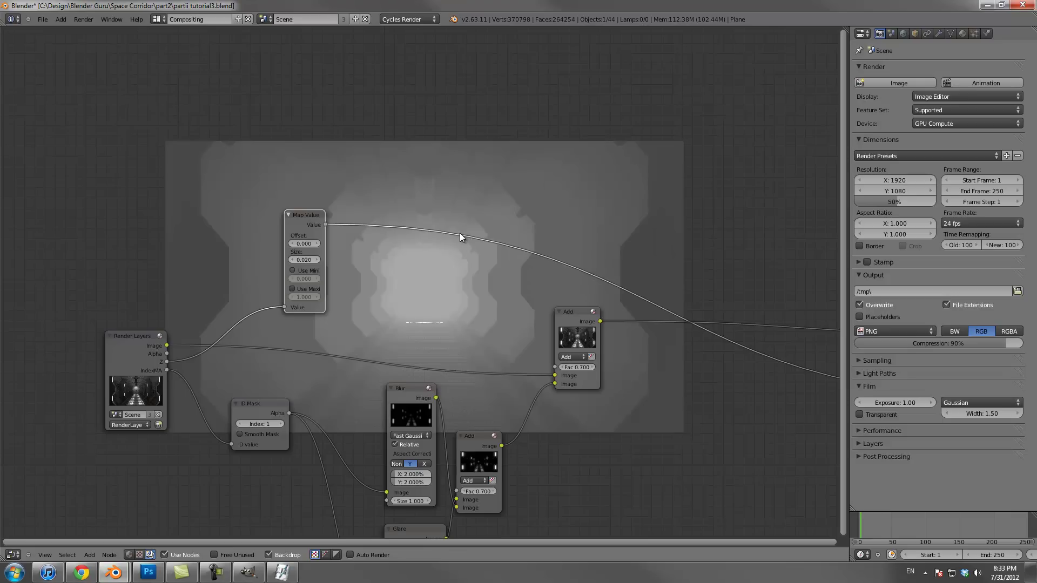
Set the Map Value node's Offset to -5.424 and enable both its minimum and maximum limits
drag(304, 243, 272, 243)
click(292, 270)
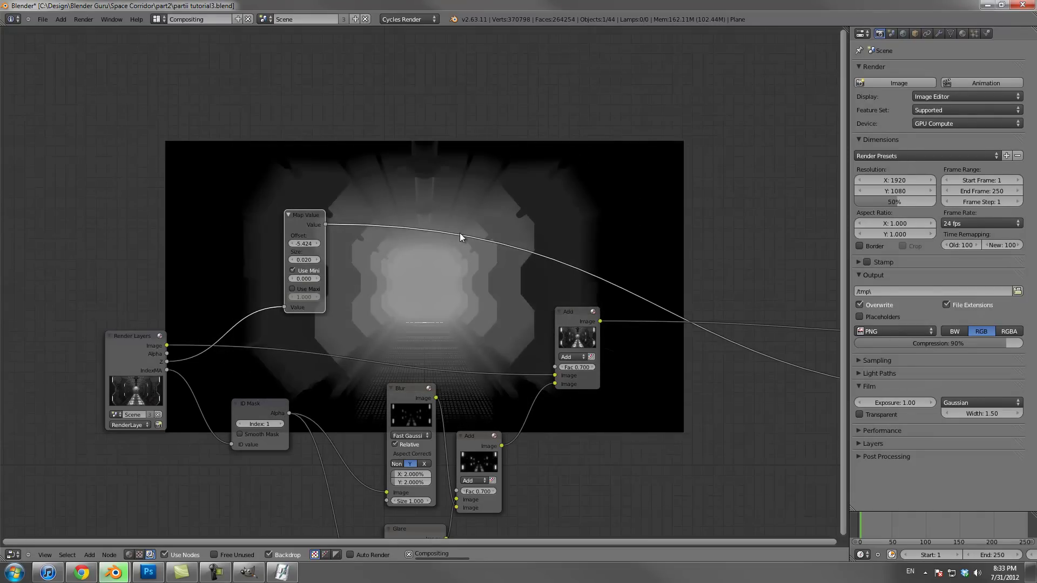
click(292, 289)
Move the Map Value node across so it sits above the Add node that merges the glow with the render
middle_drag(460, 237, 465, 133)
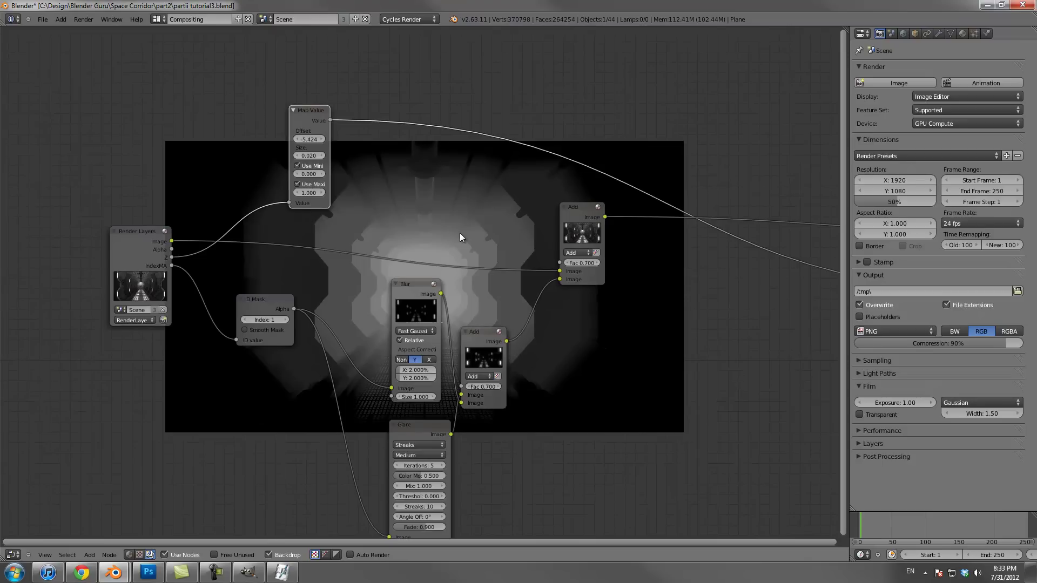
drag(310, 111, 384, 114)
middle_drag(460, 238, 266, 238)
drag(190, 114, 354, 98)
middle_drag(460, 237, 280, 243)
Add a Mix node between the Add node and the two output nodes, with the Map Value output driving its Fac
key(shift+a)
mouse_move(268, 194)
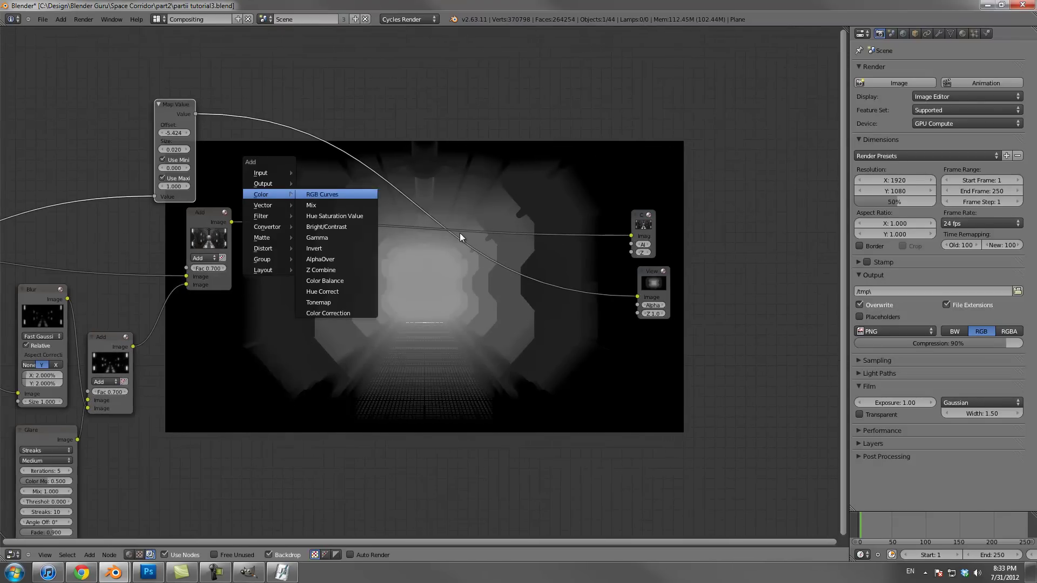
click(318, 205)
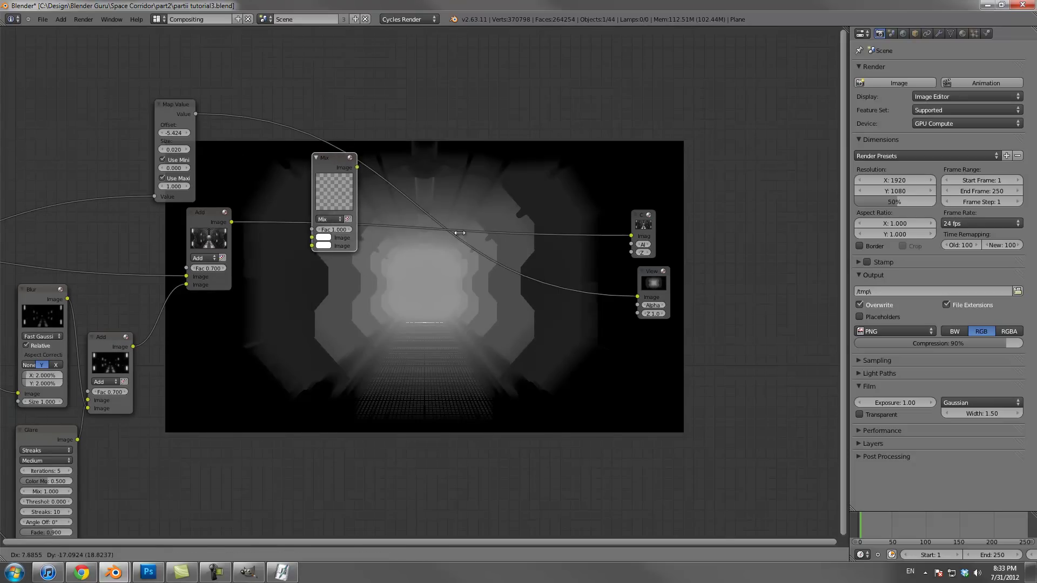
click(459, 232)
drag(195, 114, 314, 227)
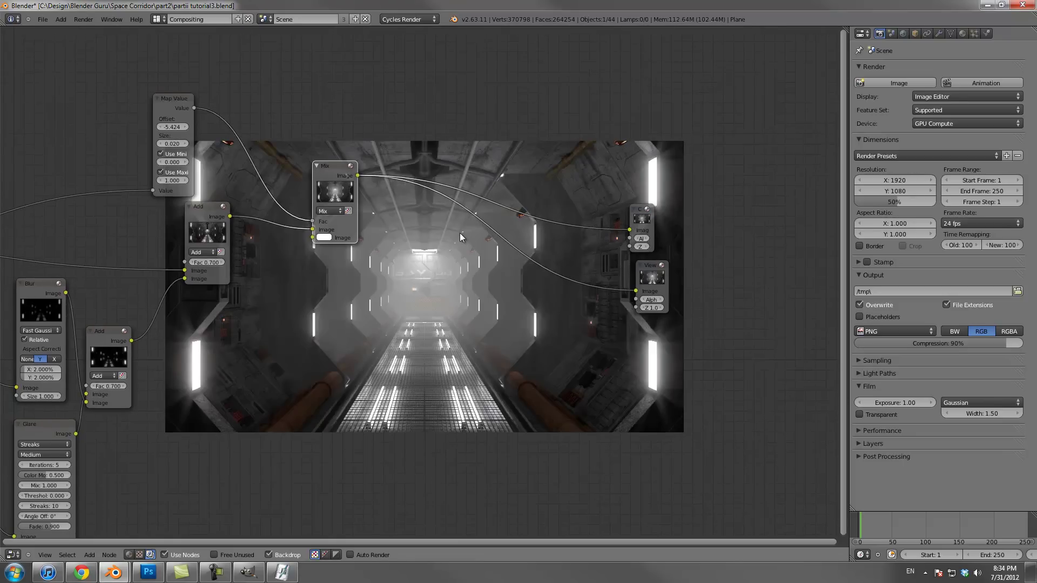
Switch the new Mix node's blend type to Add and darken its second colour to a grey of about 0.31
click(323, 237)
click(329, 211)
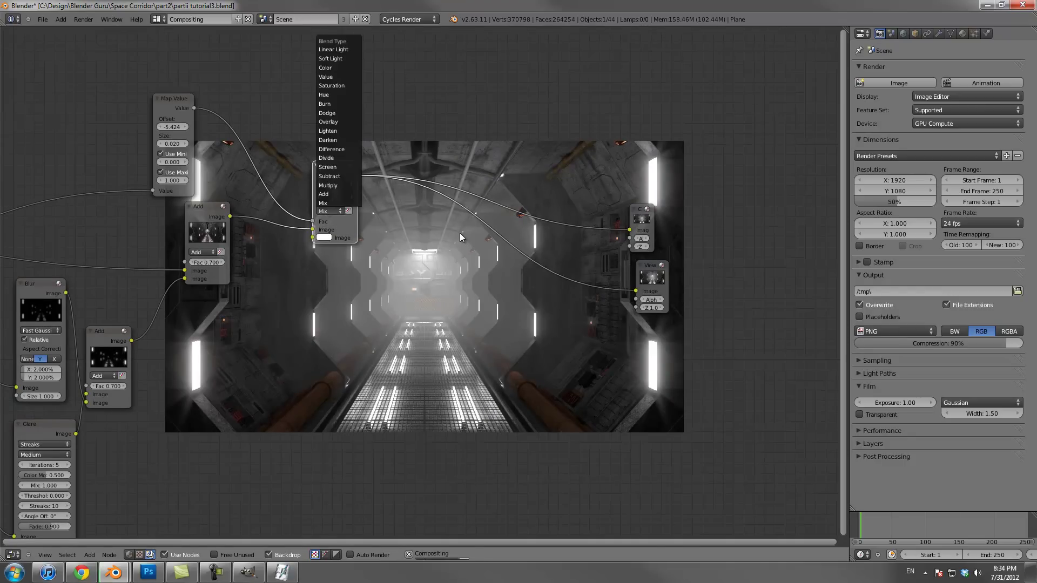
click(338, 194)
click(324, 237)
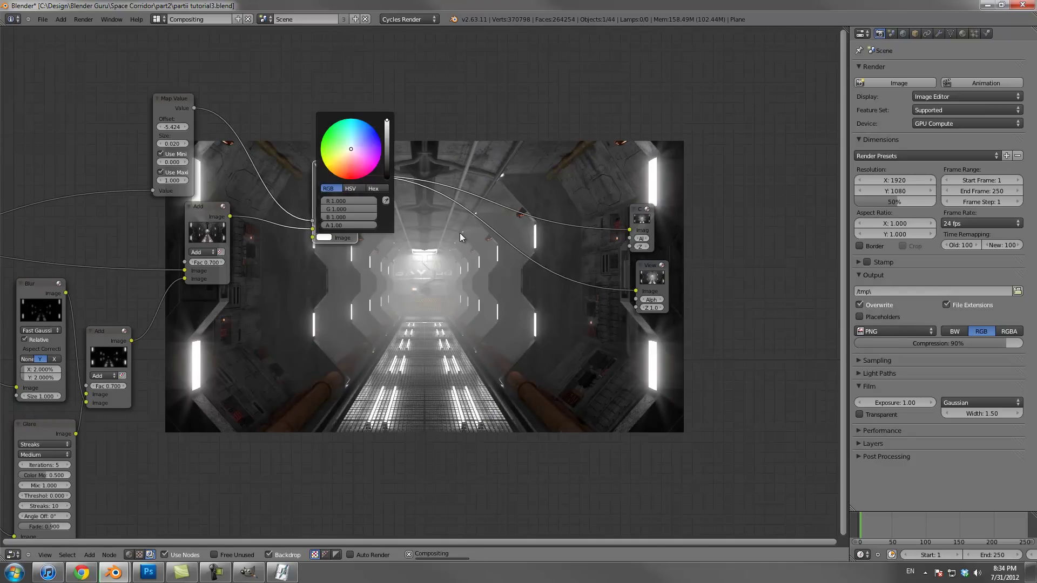
drag(387, 121, 387, 127)
scroll(461, 237, down, 5)
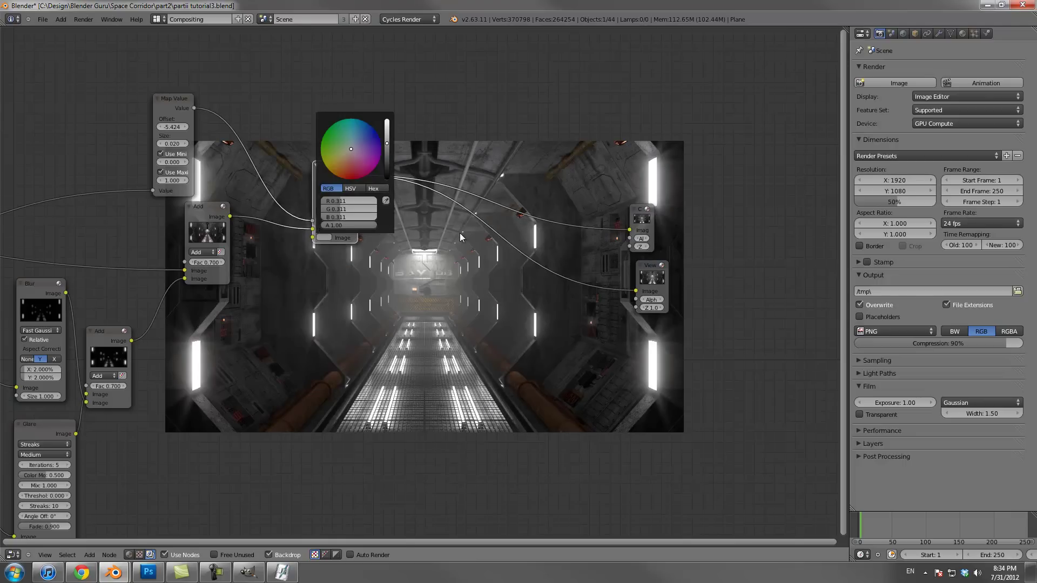
click(460, 238)
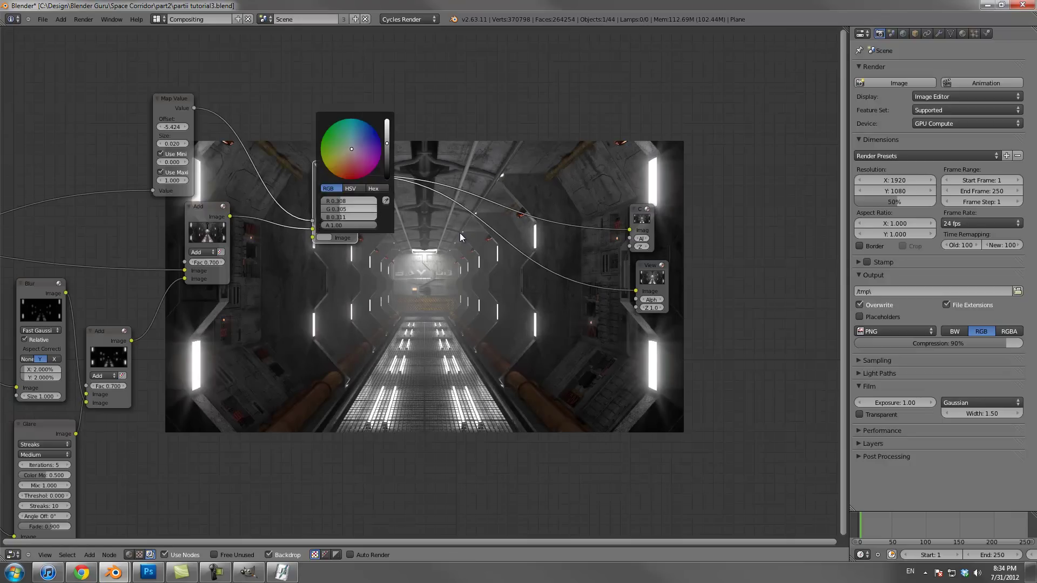
Set the red, green and blue values of the depth node's second colour to 0.3 each
click(348, 201)
text(.3)
key(Tab)
text(.3)
key(Tab)
text(.3)
key(Return)
Move the Composite and Viewer nodes farther from the depth Add node to make room in the chain
middle_drag(499, 333, 440, 277)
scroll(460, 238, down, 4)
drag(543, 243, 709, 232)
drag(536, 203, 692, 213)
key(shift+a)
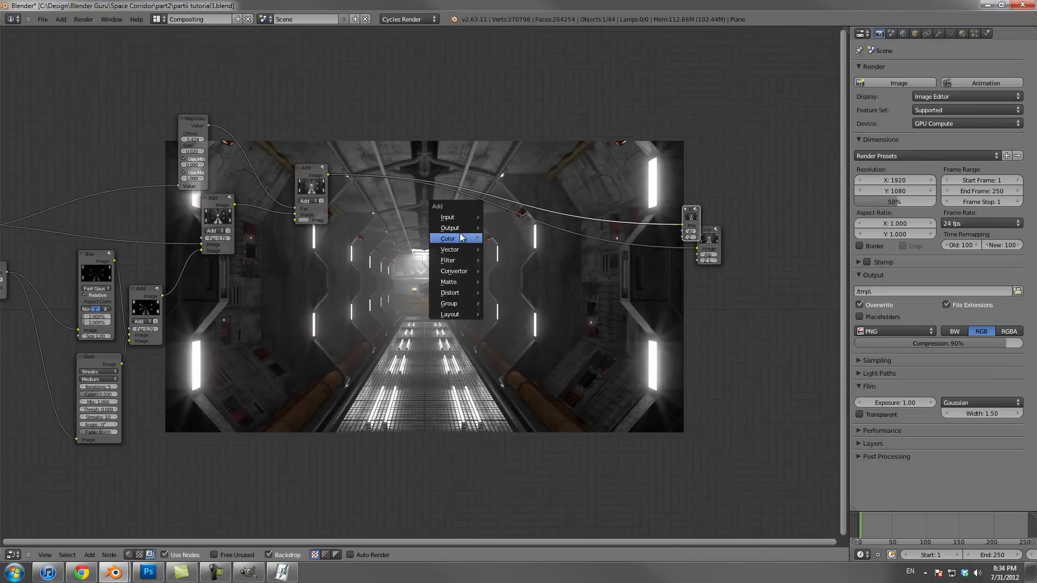
mouse_move(460, 237)
click(531, 356)
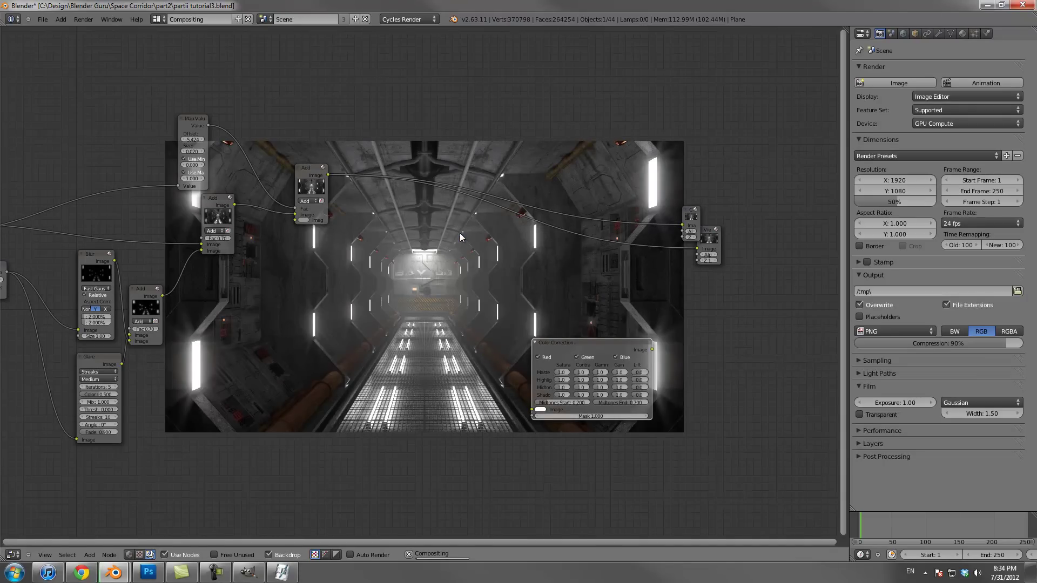
drag(599, 343, 460, 238)
scroll(460, 237, up, 8)
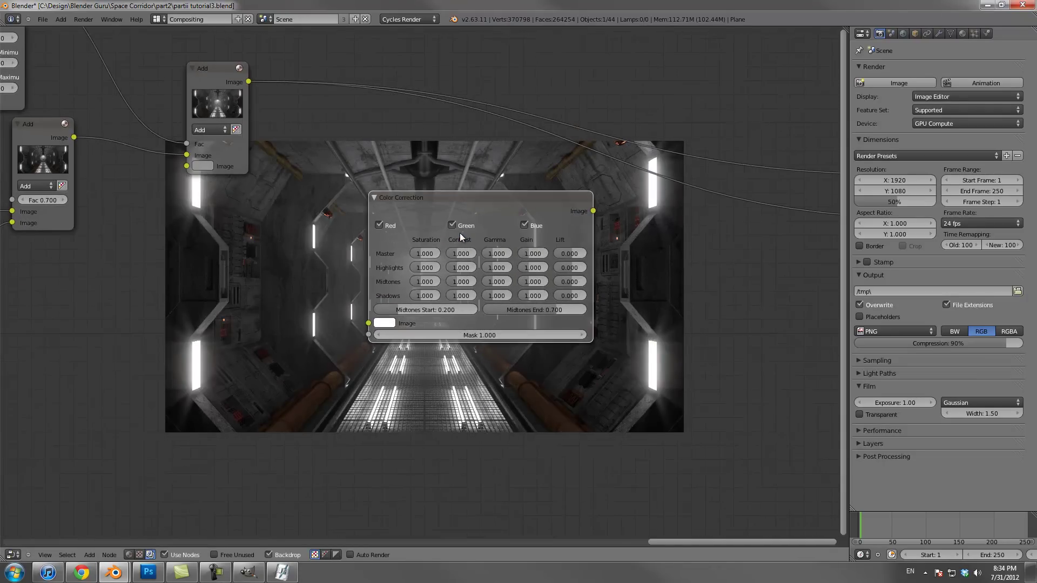
key(x)
Add a Color Balance node between the depth Add node and both the Composite and Viewer nodes
key(shift+a)
mouse_move(430, 245)
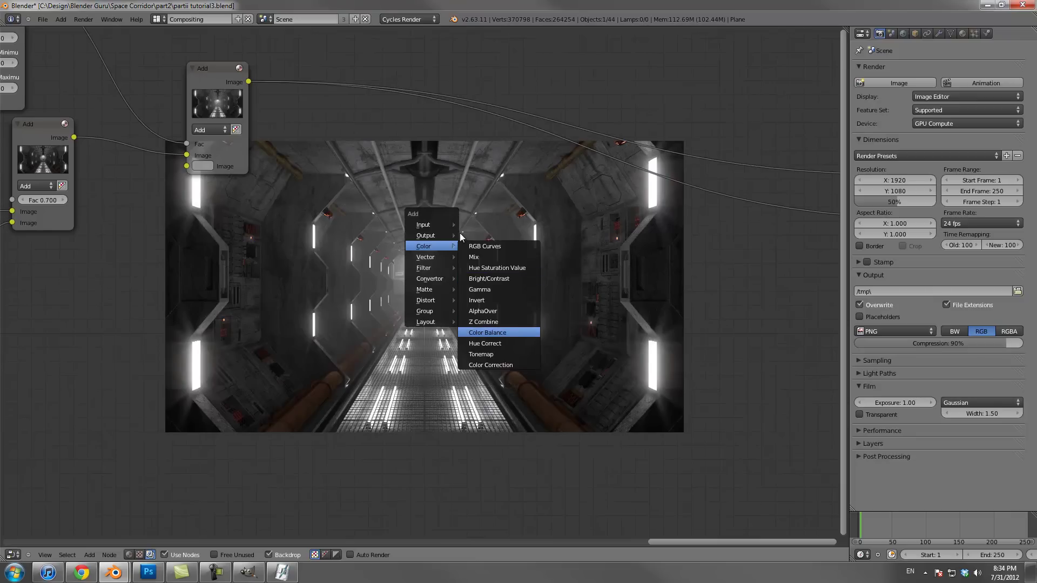
key(Return)
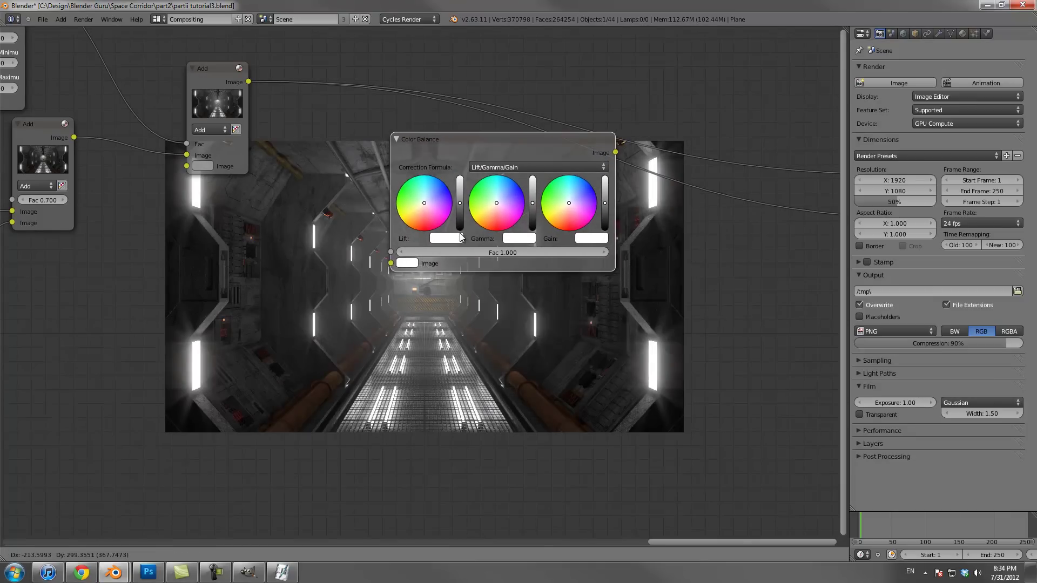
click(460, 238)
scroll(460, 237, down, 3)
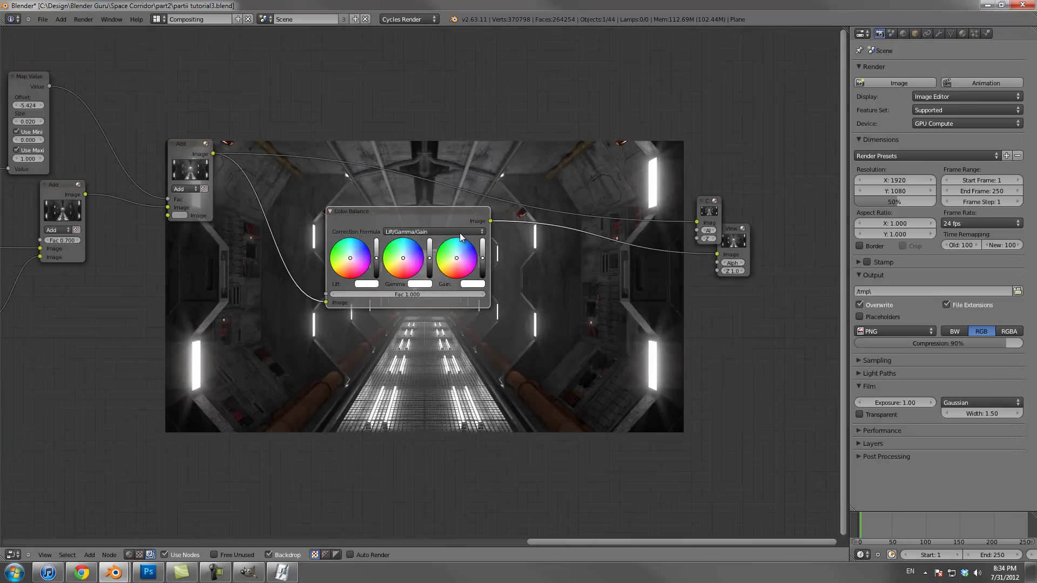
key(g)
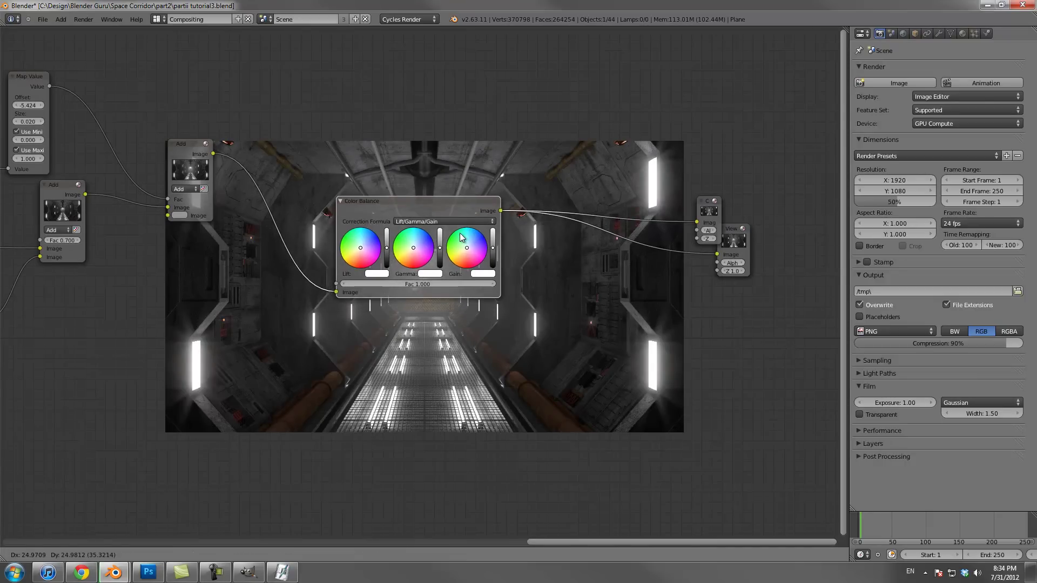
key(Escape)
Reposition the Composite and Viewer nodes farther from the Color Balance node, with the Viewer below the Composite
drag(708, 201, 743, 144)
drag(732, 228, 738, 189)
middle_drag(460, 233, 460, 237)
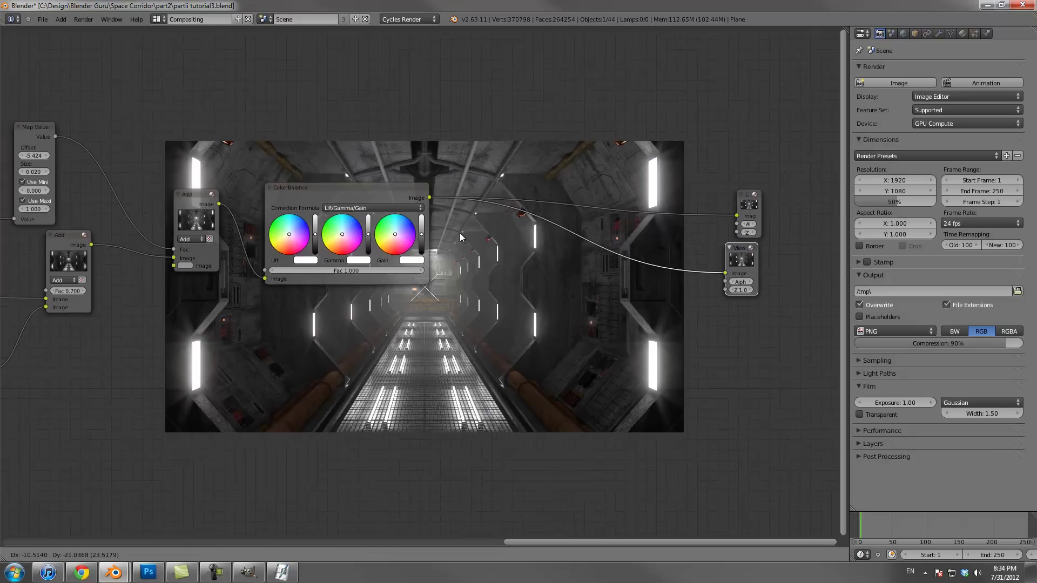
Tint the Color Balance node's Gamma towards a warm orange and its Gain towards a light blue
scroll(460, 235, up, 2)
scroll(460, 236, up, 1)
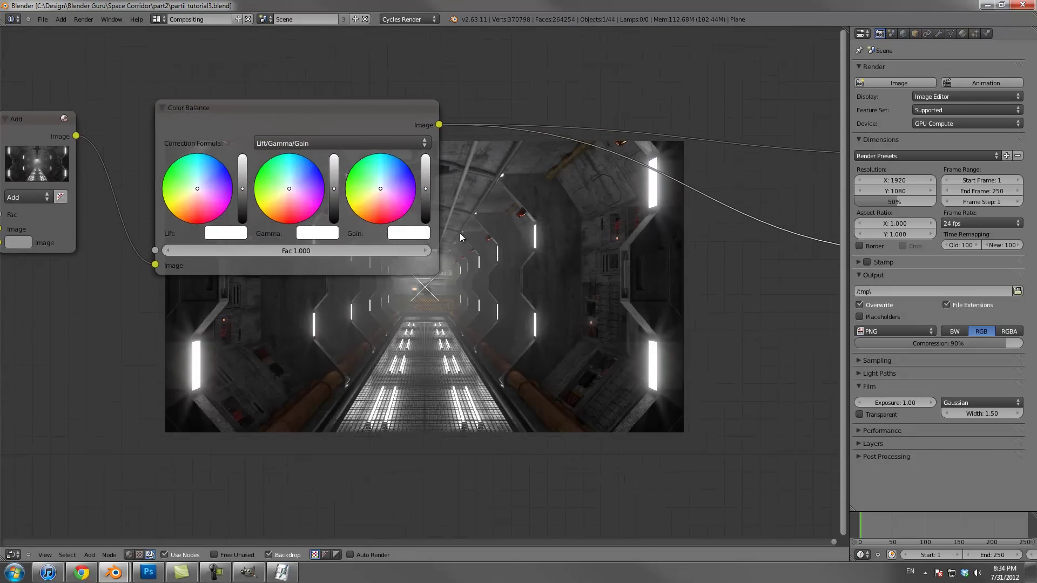
middle_drag(460, 237, 455, 228)
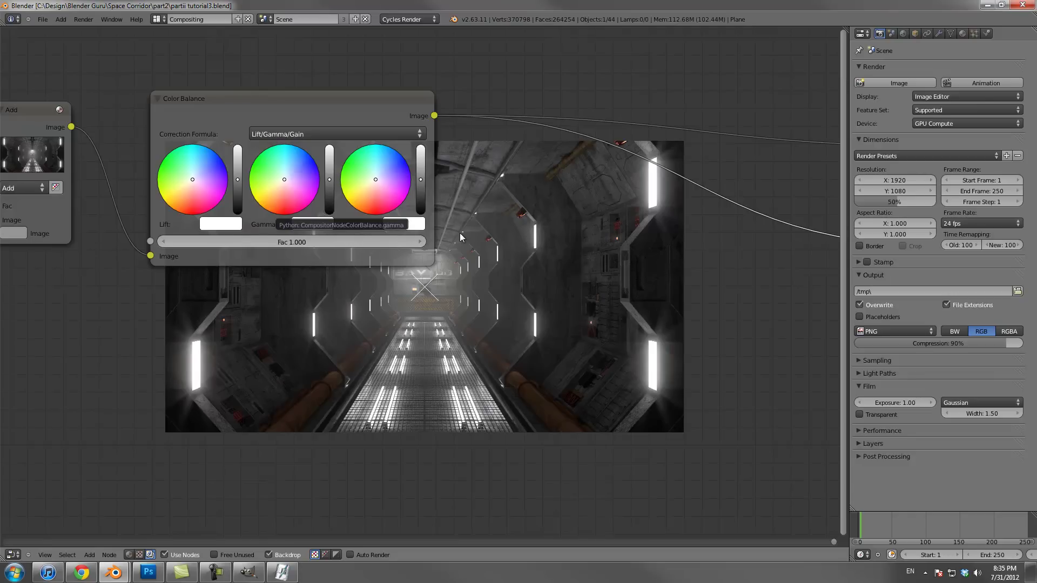
key(ctrl+v)
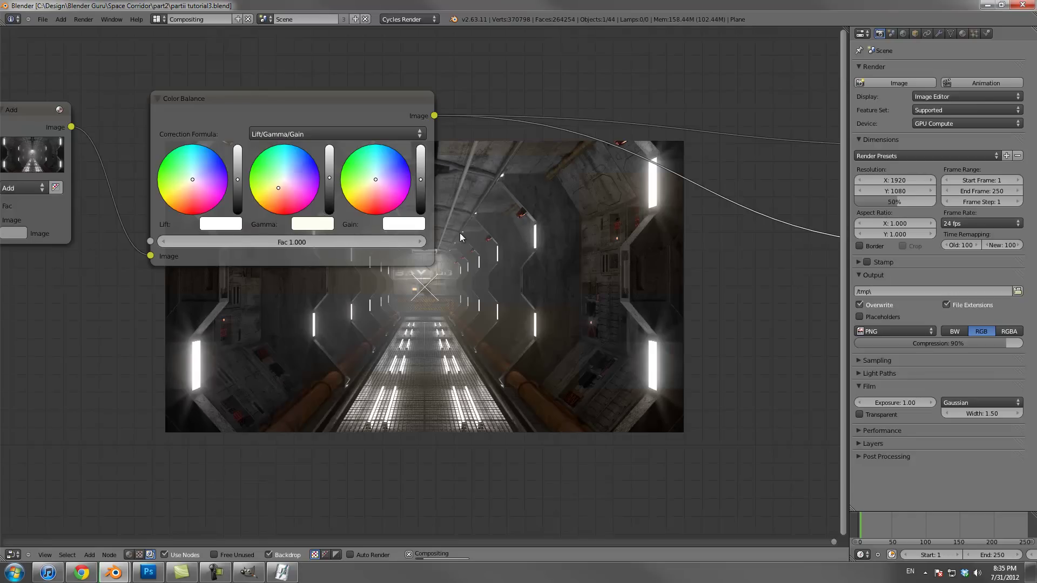
middle_drag(460, 238, 424, 167)
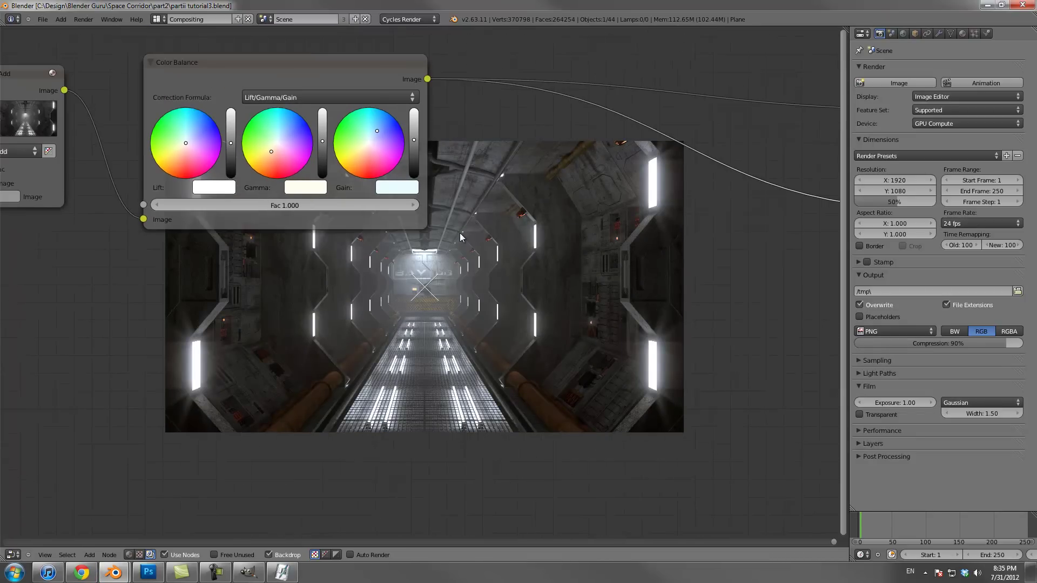
key(ctrl+shift+z)
key(ctrl+shift+z)
key(ctrl+z)
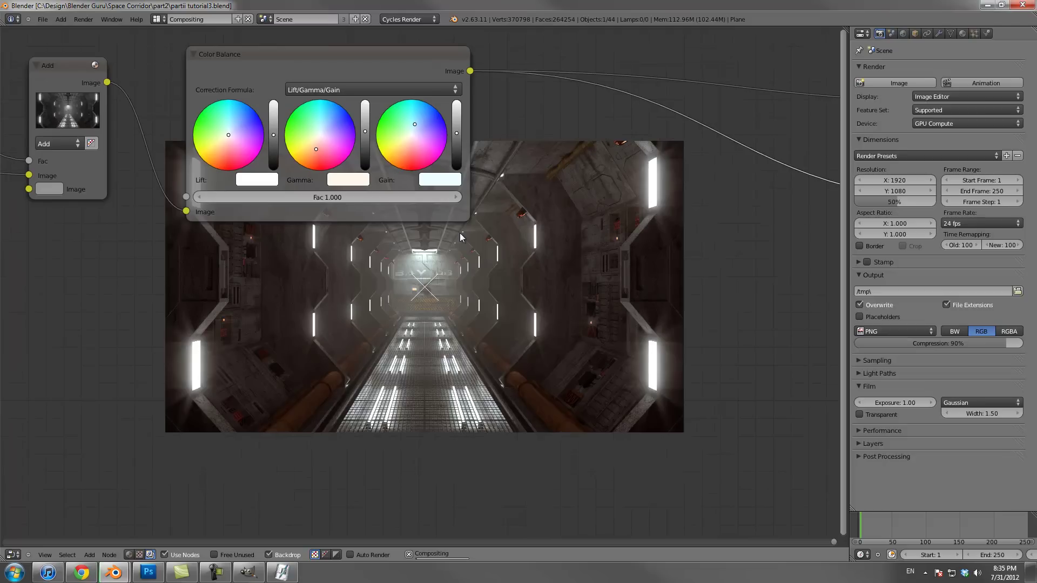
Move the Add node that combines Blur and Glare back towards those two nodes to free space after it
middle_drag(460, 238, 459, 233)
scroll(459, 233, down, 4)
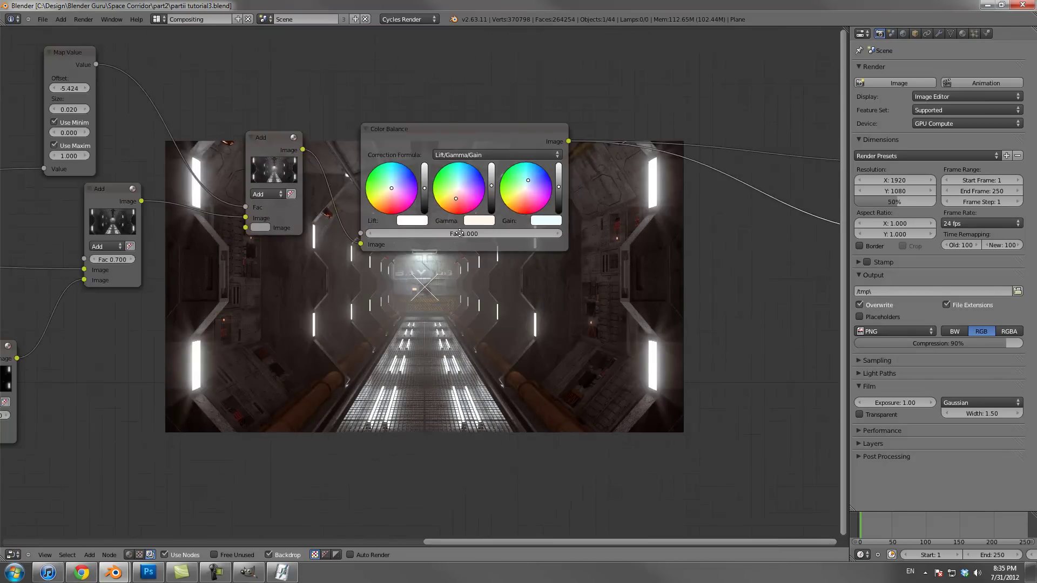
right_click(165, 231)
right_click(286, 330)
shift+right_click(283, 237)
key(g)
click(233, 239)
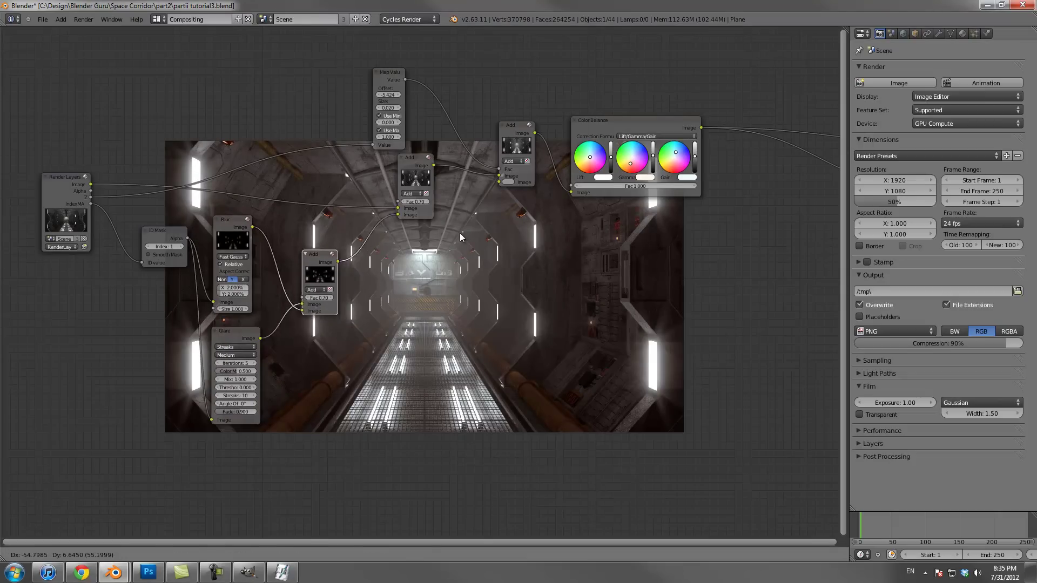
Insert an RGB Curves node on the link between the blur-and-glare Add node and the Add node that follows
scroll(460, 233, up, 1)
key(shift+a)
click(377, 273)
key(g)
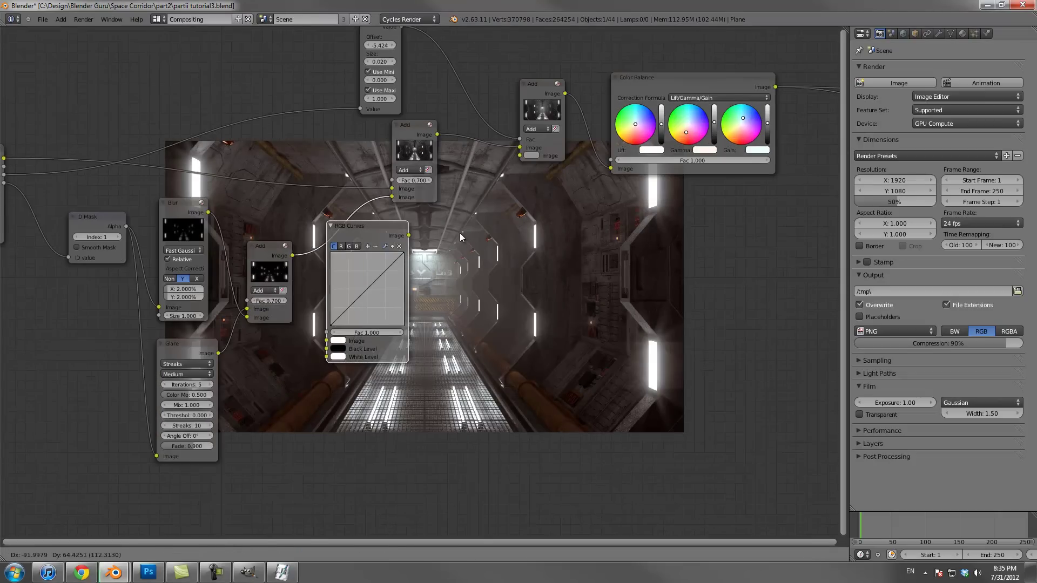
click(336, 240)
scroll(459, 234, up, 4)
Pack the combining Add, RGB Curves and Glare nodes more tightly around the Blur node
key(g)
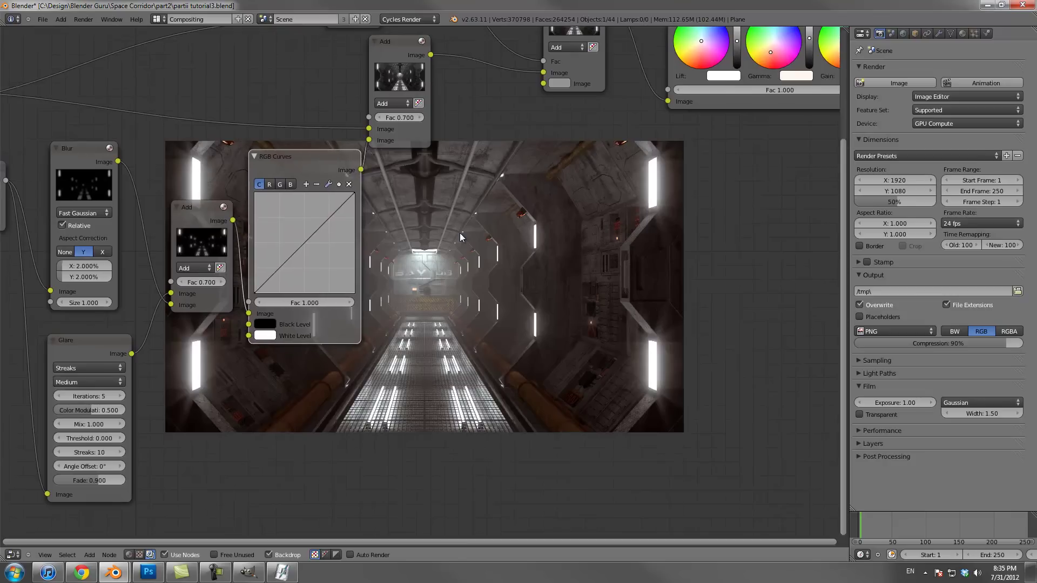
scroll(461, 236, down, 1)
click(461, 237)
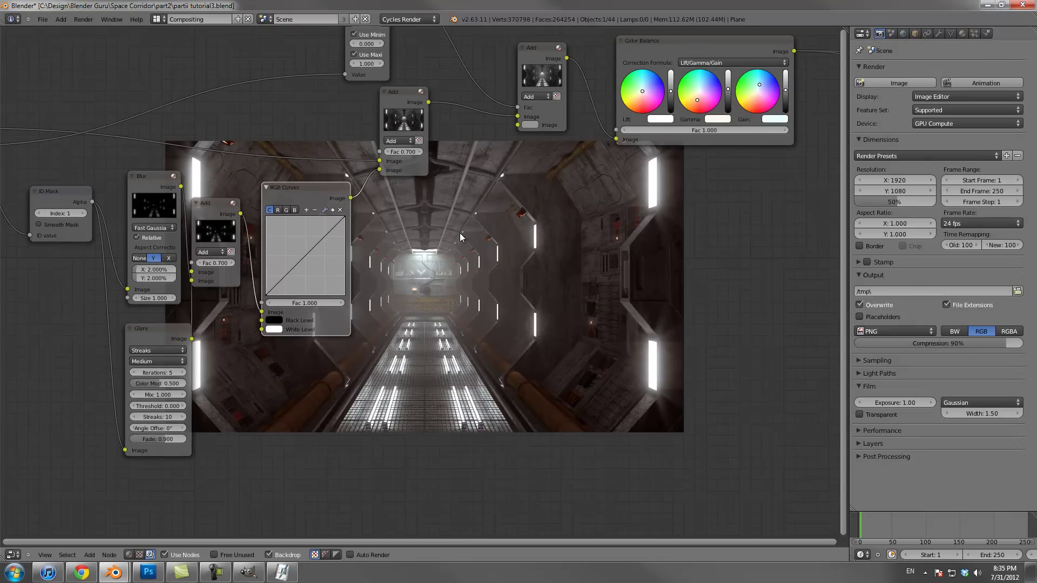
drag(295, 187, 286, 179)
drag(156, 328, 144, 317)
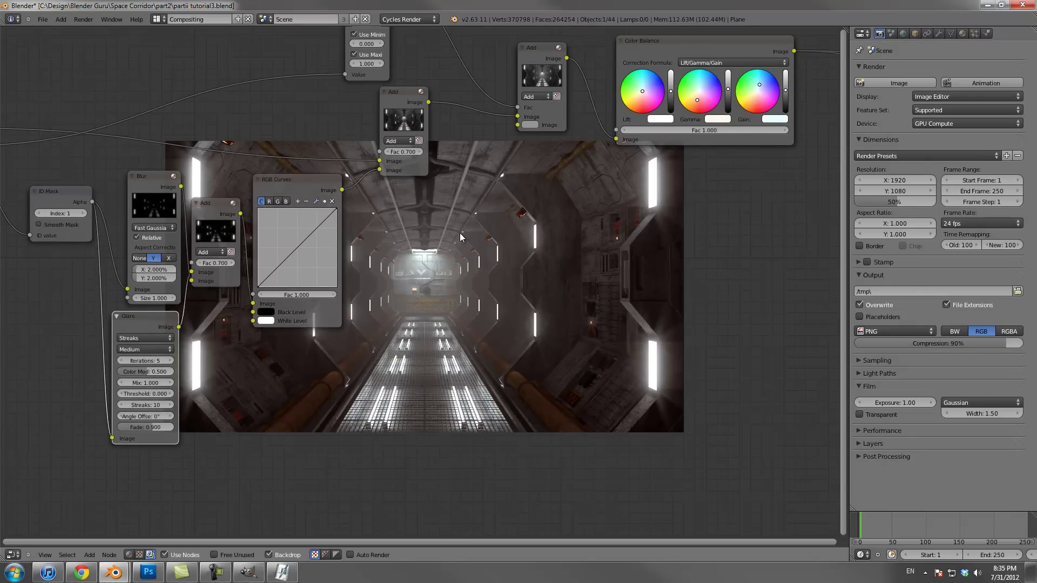
Raise the middle of the RGB Curves node's blue curve slightly and preview its output in the Viewer
click(277, 201)
click(285, 201)
drag(297, 248, 294, 246)
scroll(460, 238, up, 2)
ctrl+shift+click(227, 134)
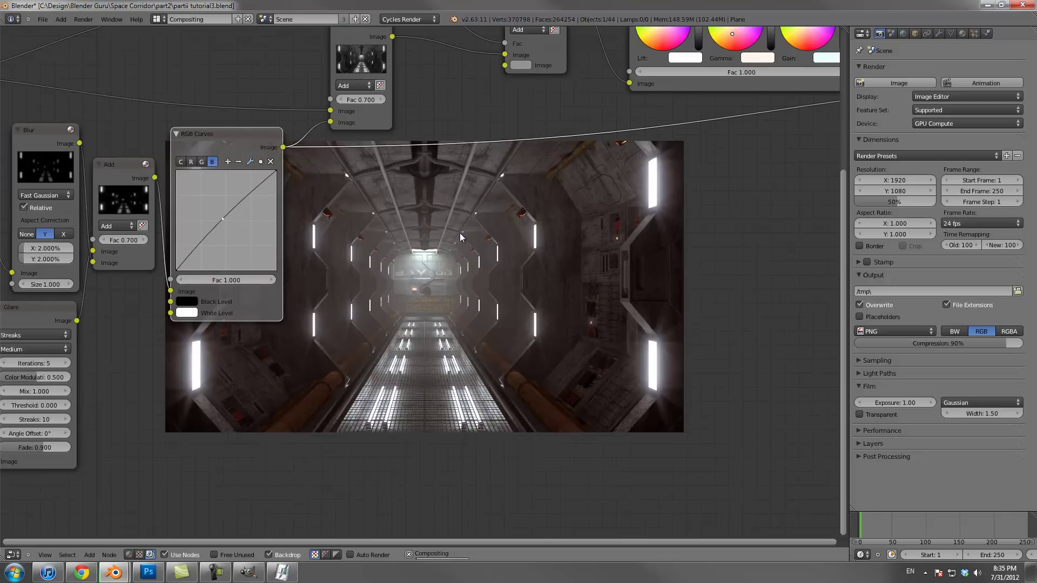
drag(222, 218, 222, 217)
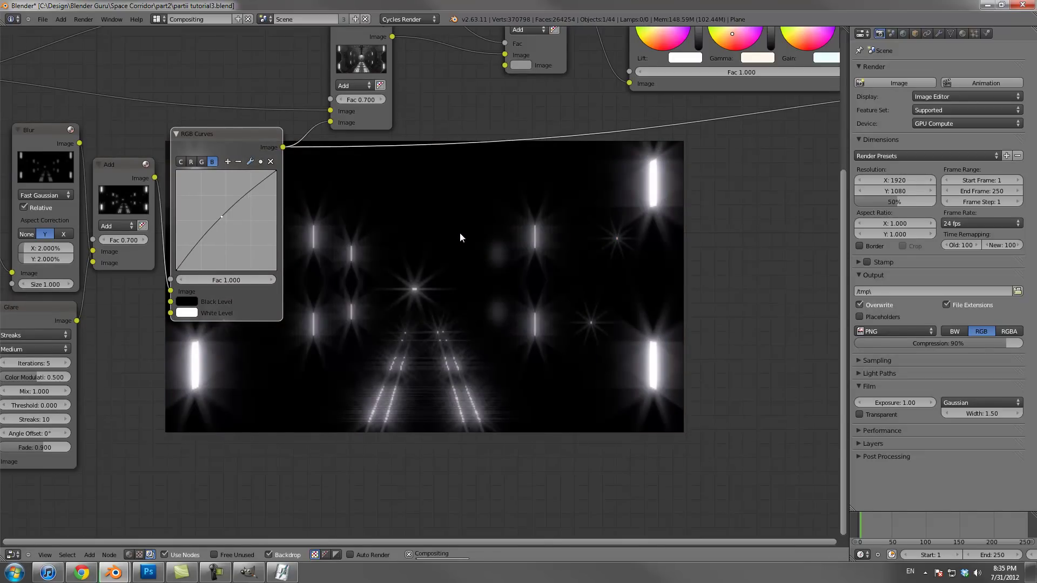
Send the Color Balance output back to the Viewer to preview the full composite
scroll(460, 237, down, 4)
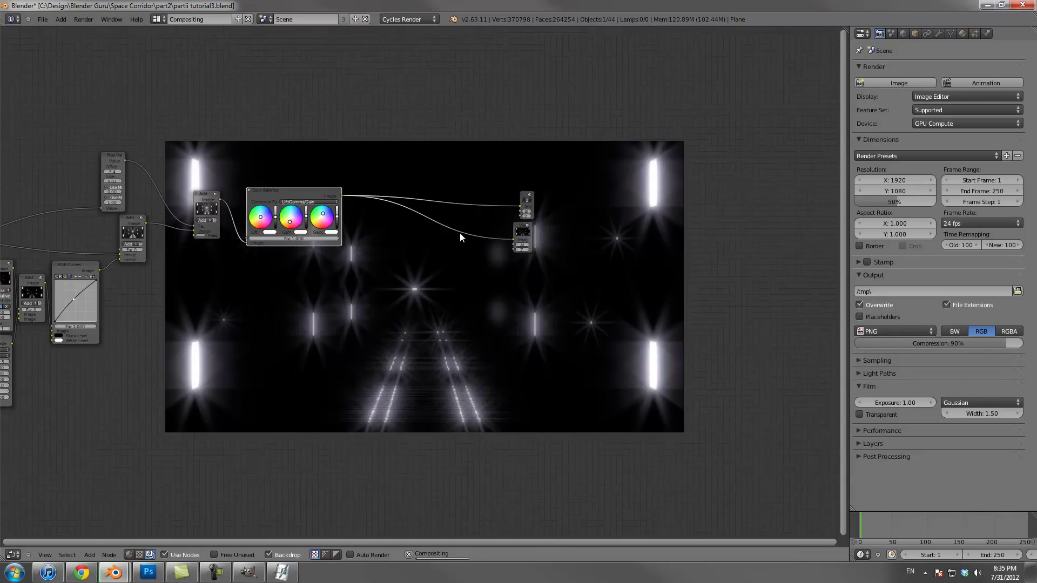
middle_drag(460, 238, 459, 232)
scroll(459, 233, up, 4)
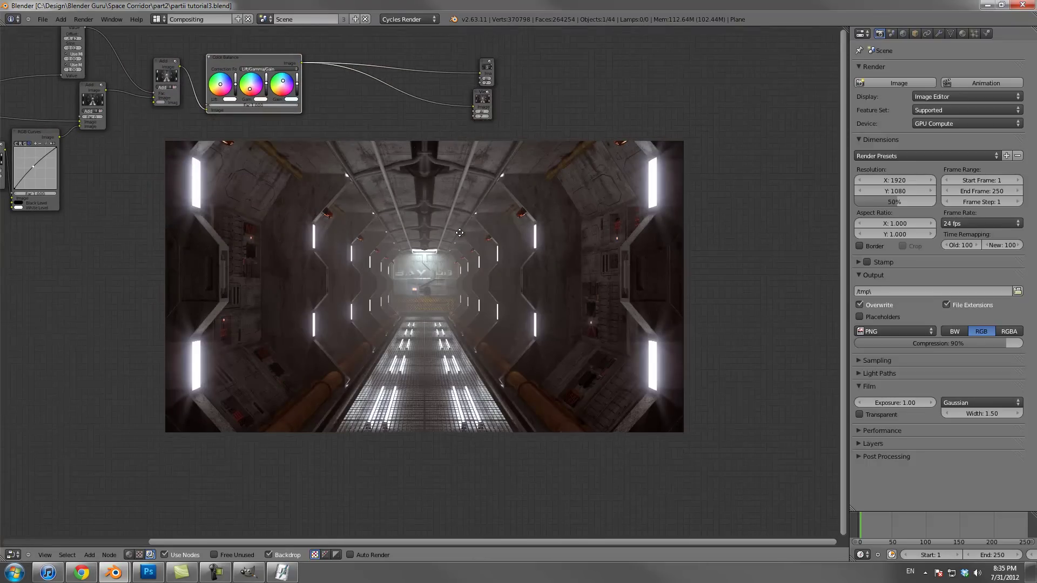
key(ctrl+z)
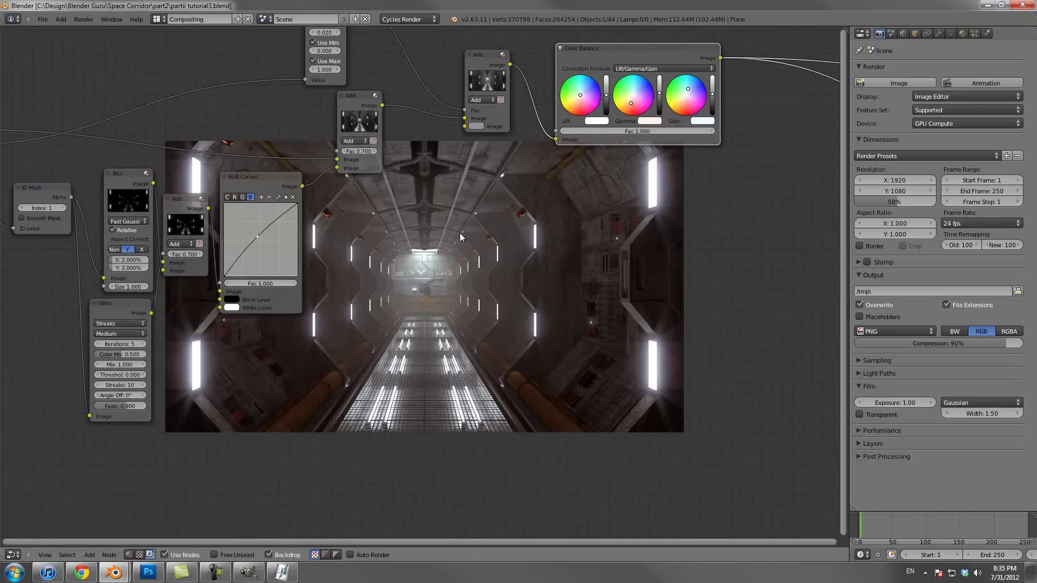
Save the blend file over the existing one and switch to final.psd in Photoshop
key(ctrl+s)
key(Return)
middle_drag(460, 237, 274, 78)
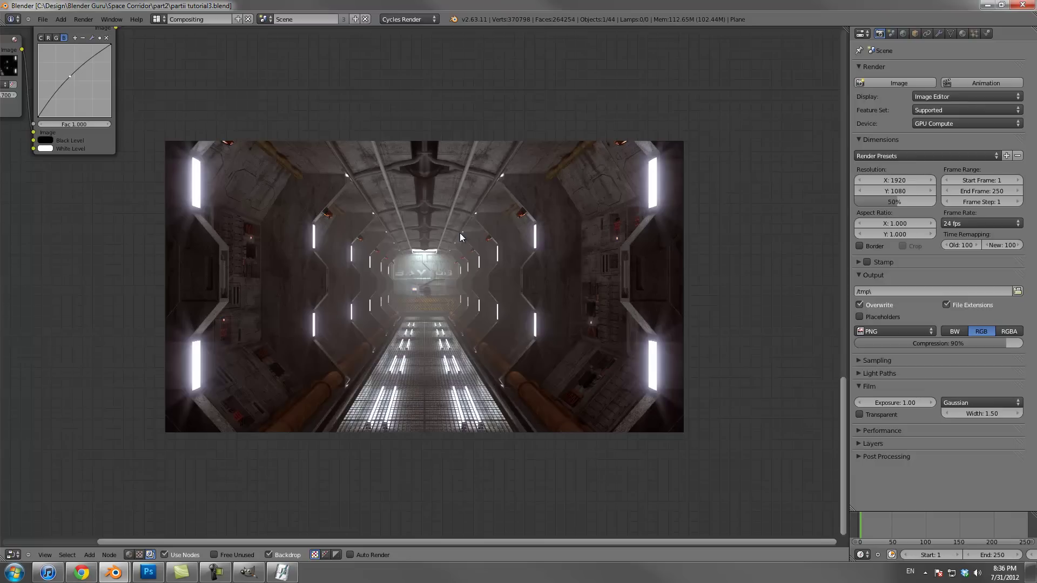
key(alt+Tab)
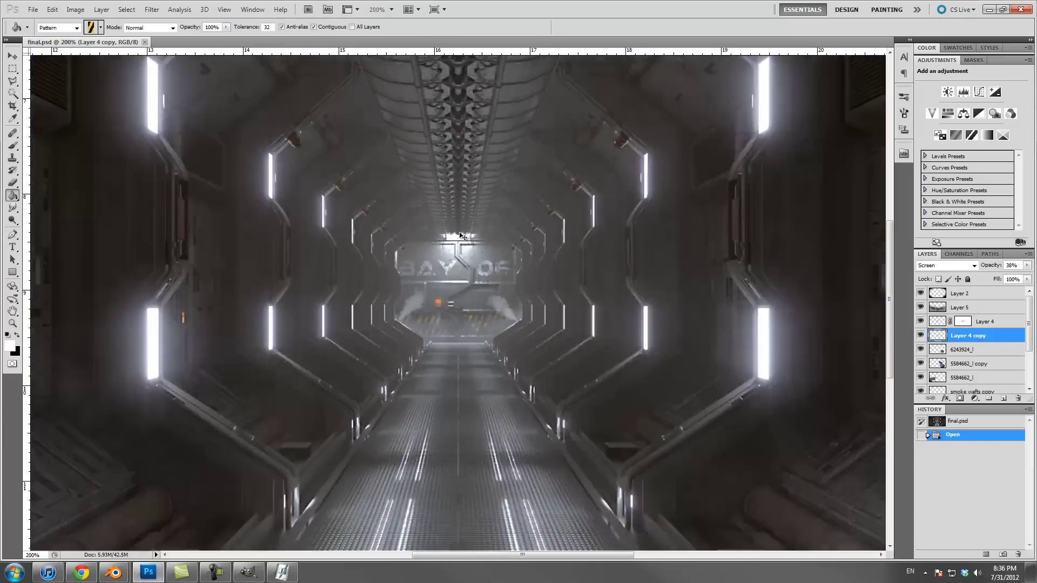
View the whole corridor image and toggle Layer 5's visibility off and back on to compare its effect
key(ctrl+minus)
key(ctrl+minus)
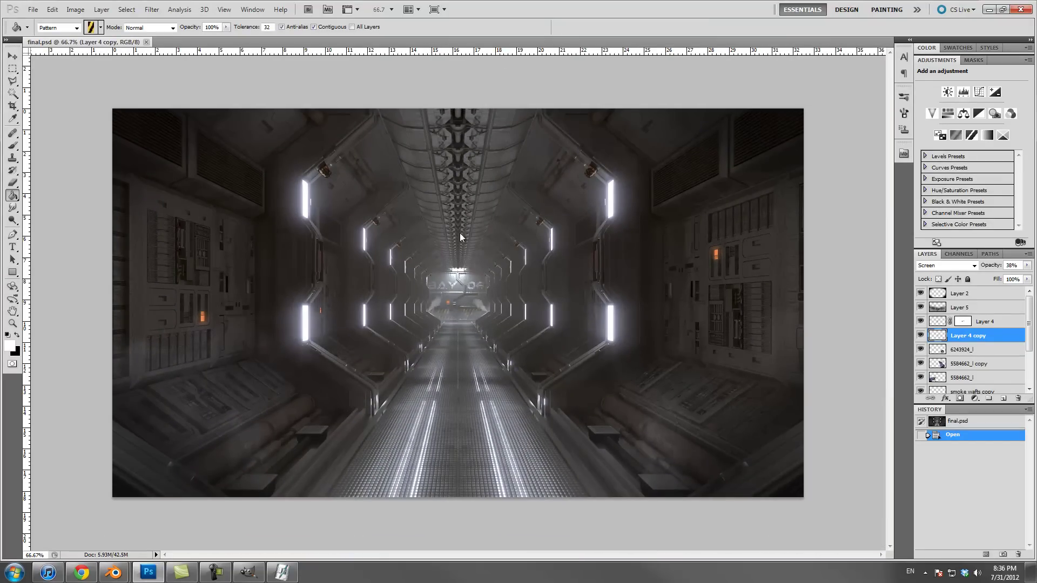
click(920, 306)
click(920, 307)
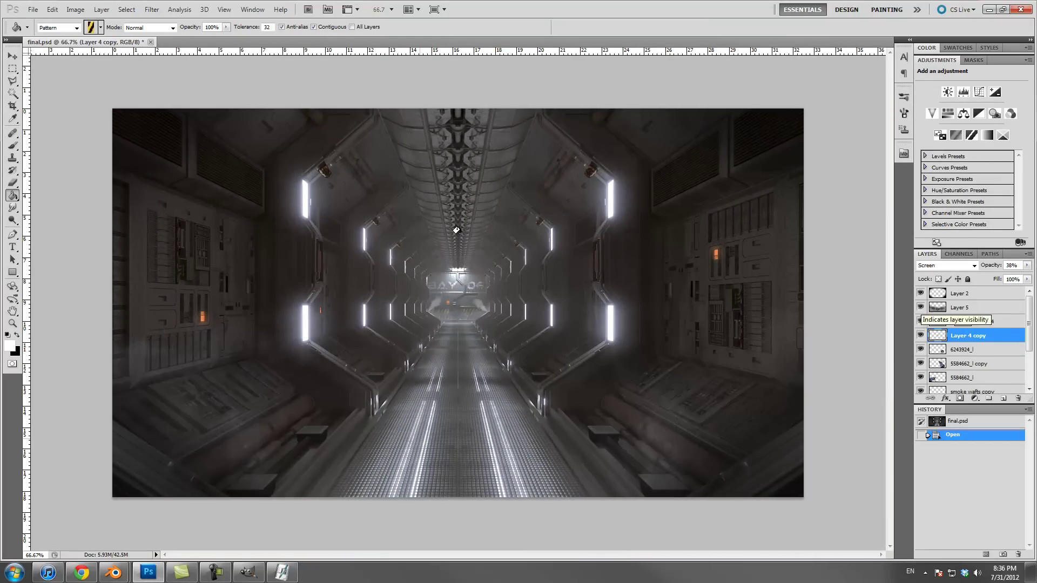
Switch to Chrome to view the stock.xchng smoke photo page and its address, and return to final.psd in Photoshop
key(alt+Tab)
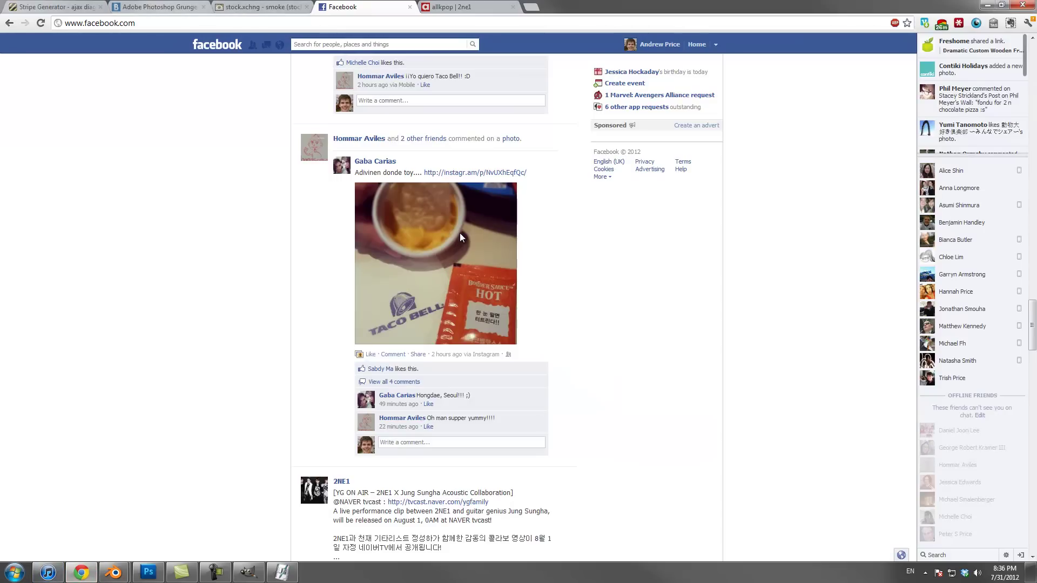
key(ctrl+shift+Tab)
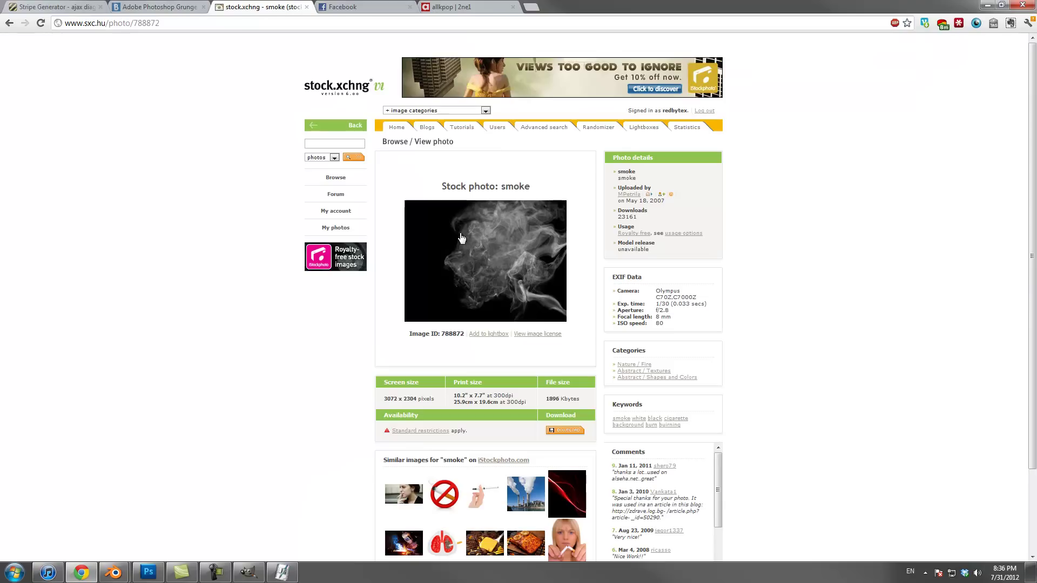
key(ctrl+l)
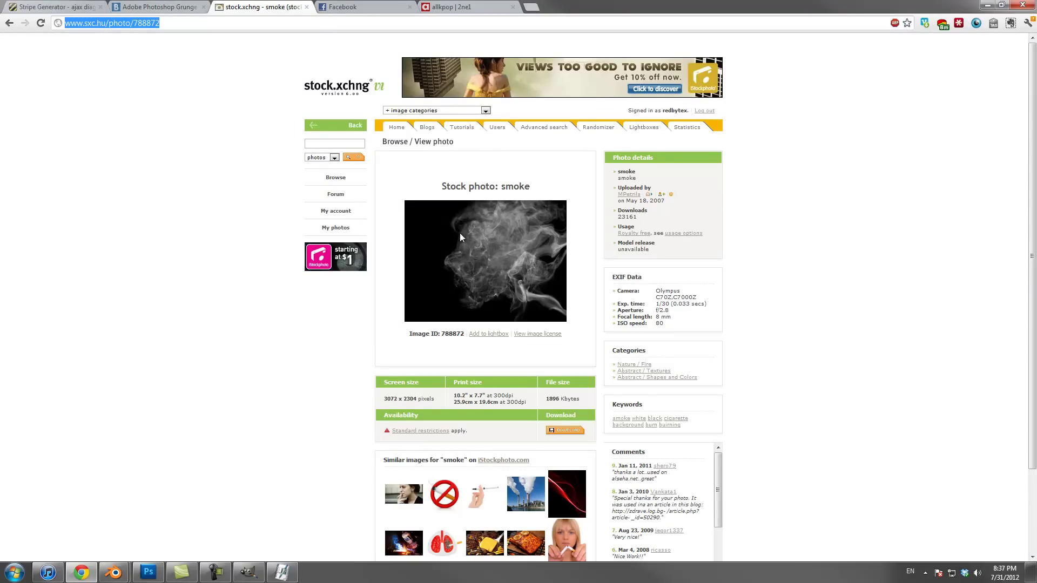
click(461, 234)
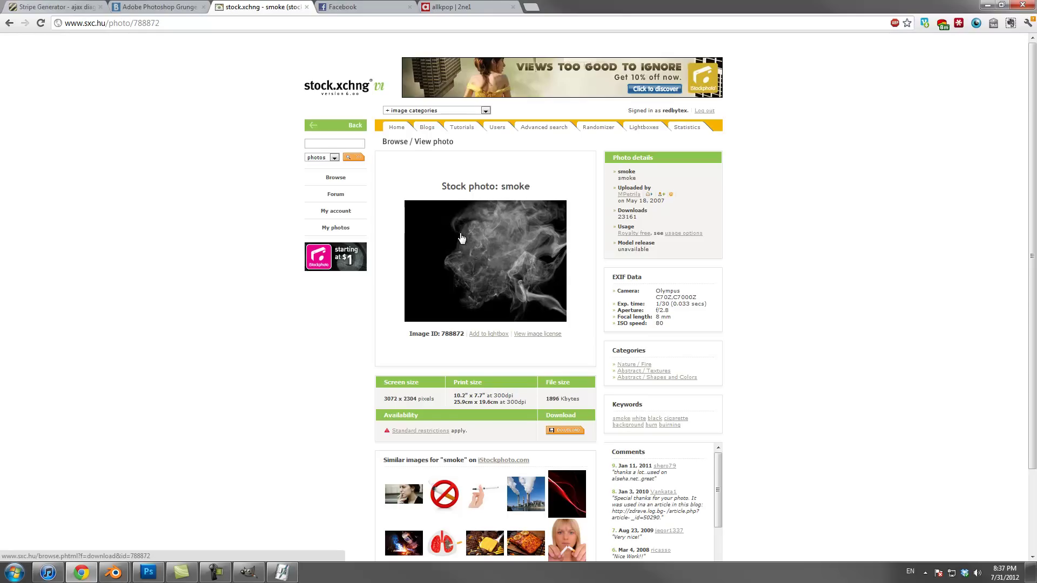
key(alt+Tab)
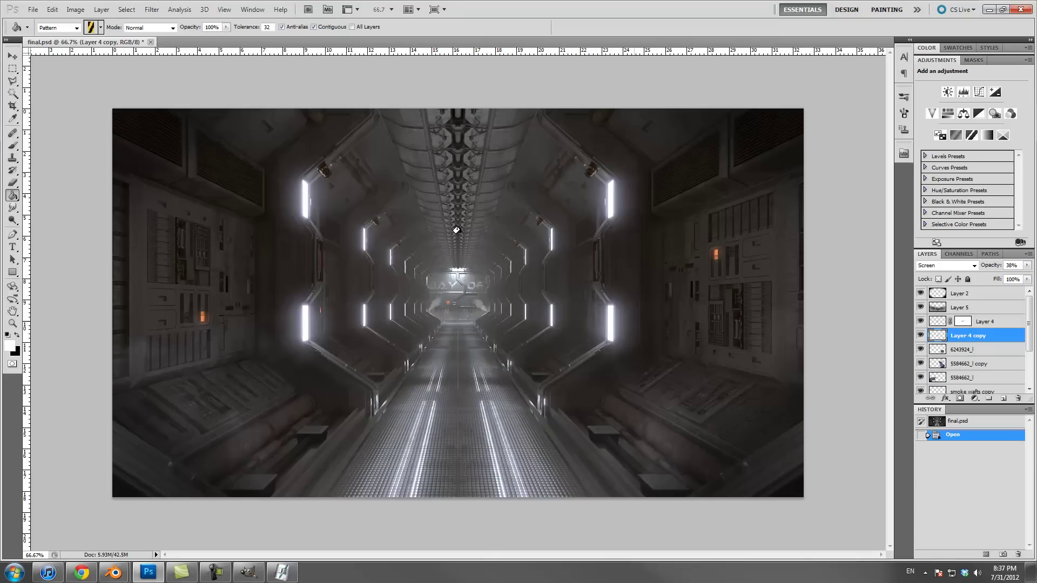
Keep the Screen blend mode on Layer 4 copy and raise the layer's opacity to about 64%
click(945, 265)
click(461, 233)
click(1026, 265)
drag(993, 276, 1027, 276)
text(56)
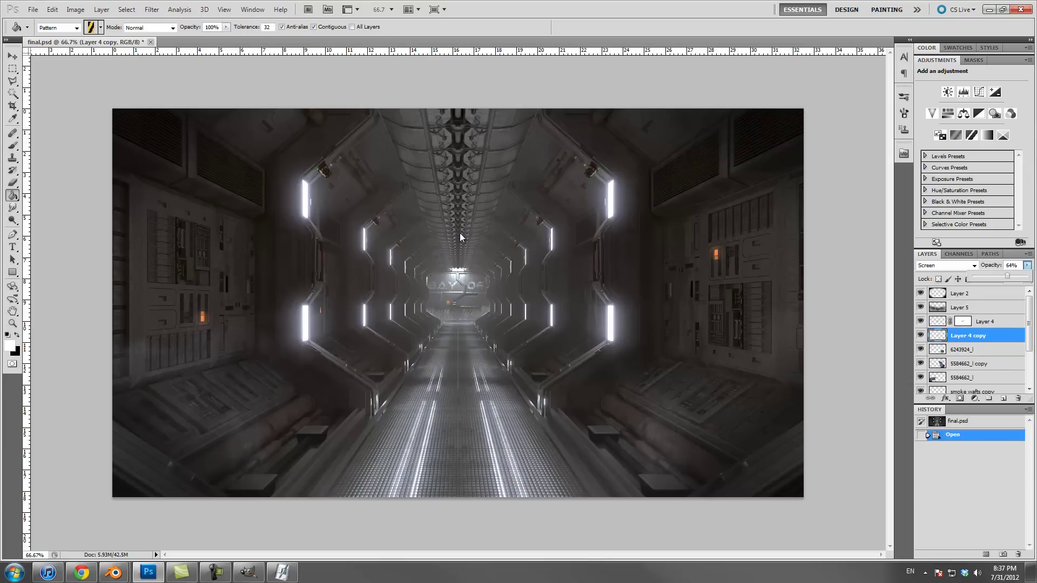
Test Layer 5's smoke at 100% and 62% opacity and reduce it to a subtle 13%
click(960, 307)
click(1027, 265)
text(100)
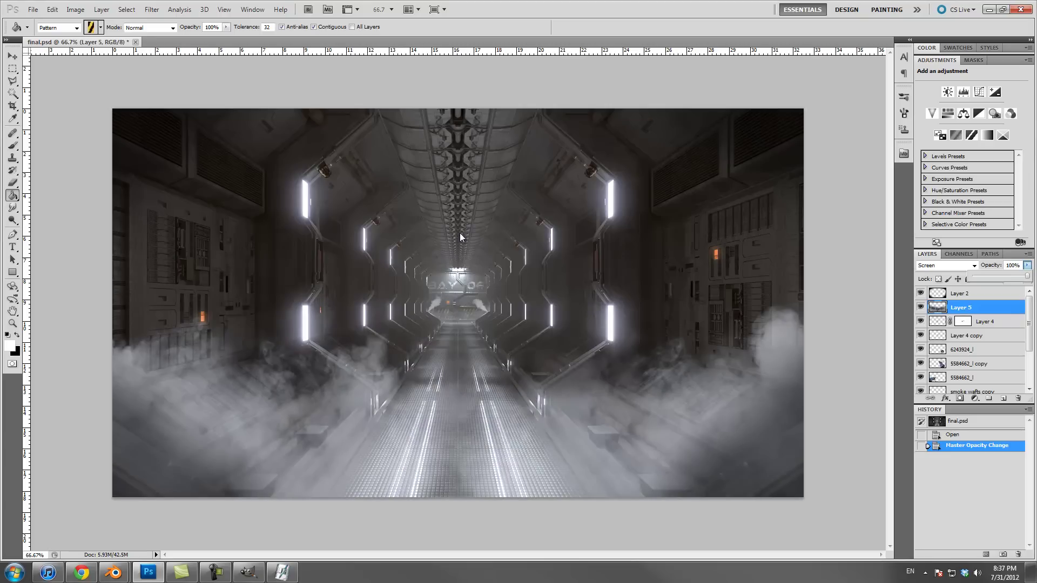
text(62)
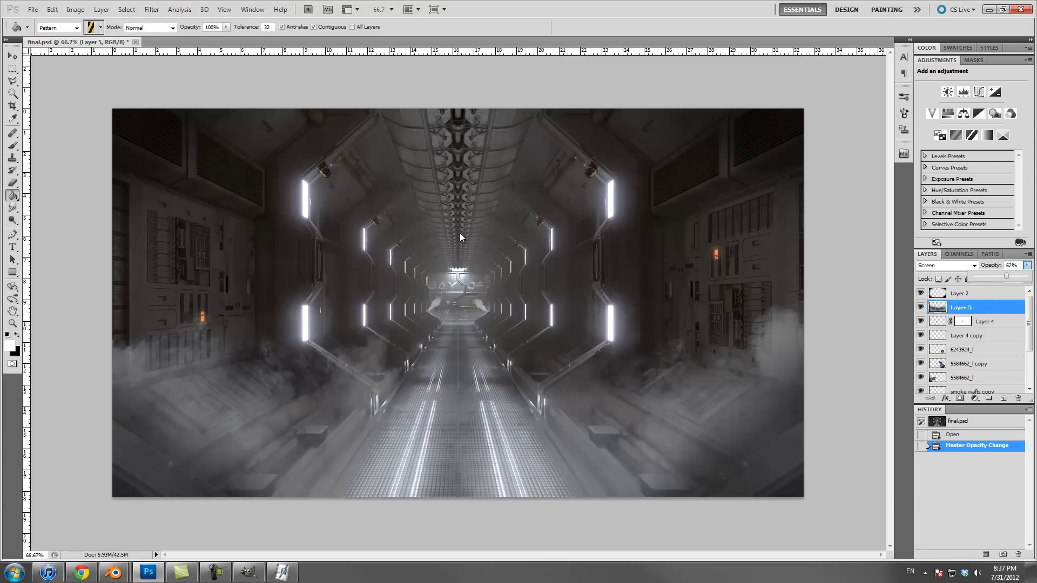
drag(1004, 276, 991, 276)
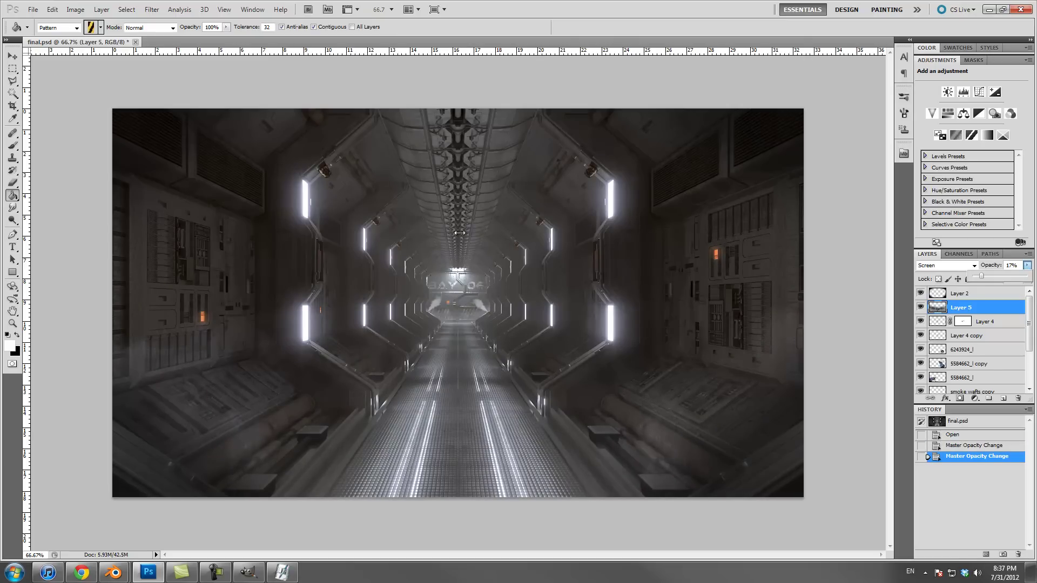
drag(981, 276, 979, 276)
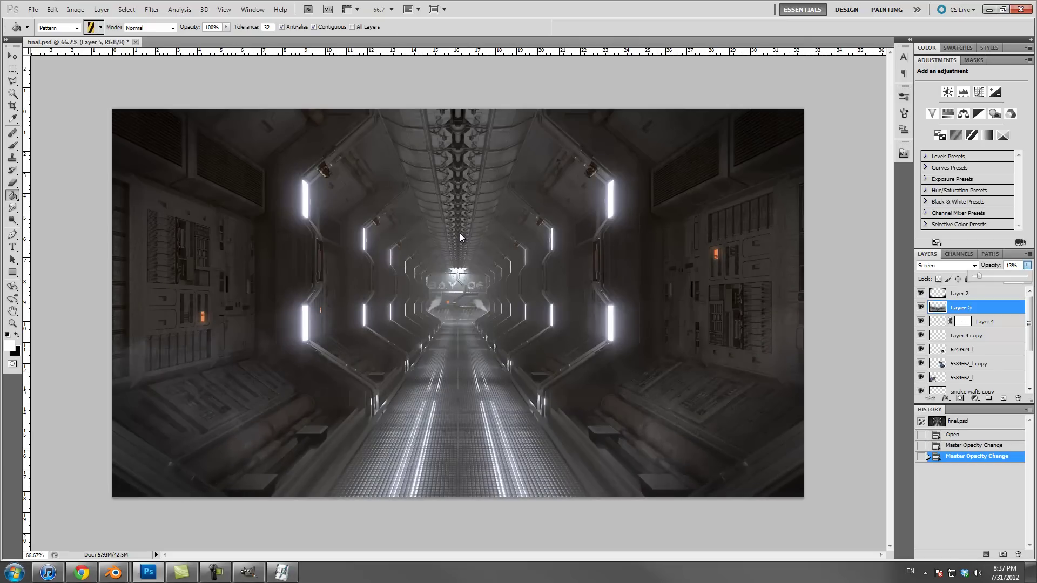